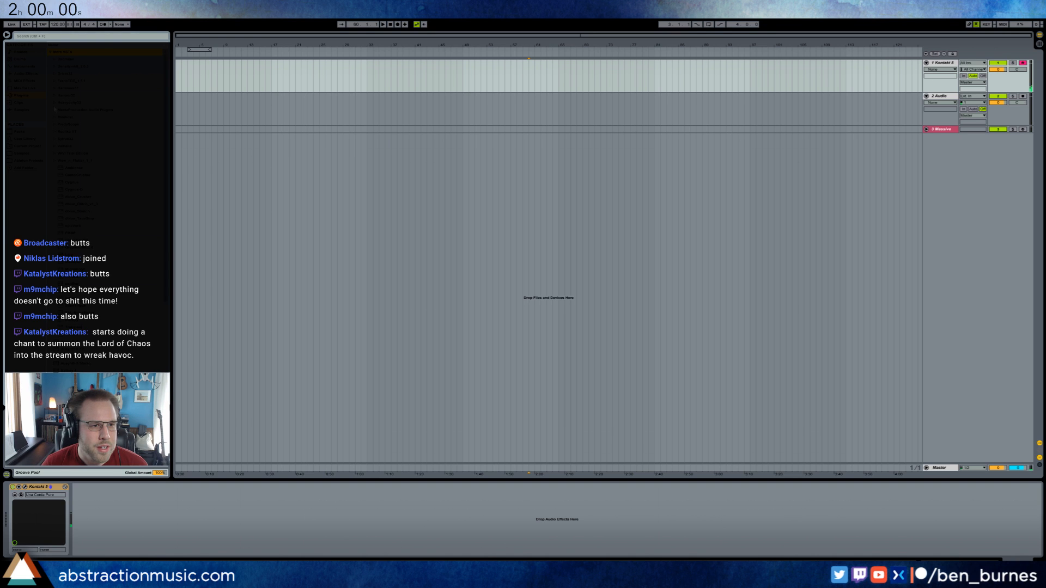
Add the Punish effect after Kontakt 5 on the first track and load its Destructoid preset from the FX category.
drag(239, 294, 109, 520)
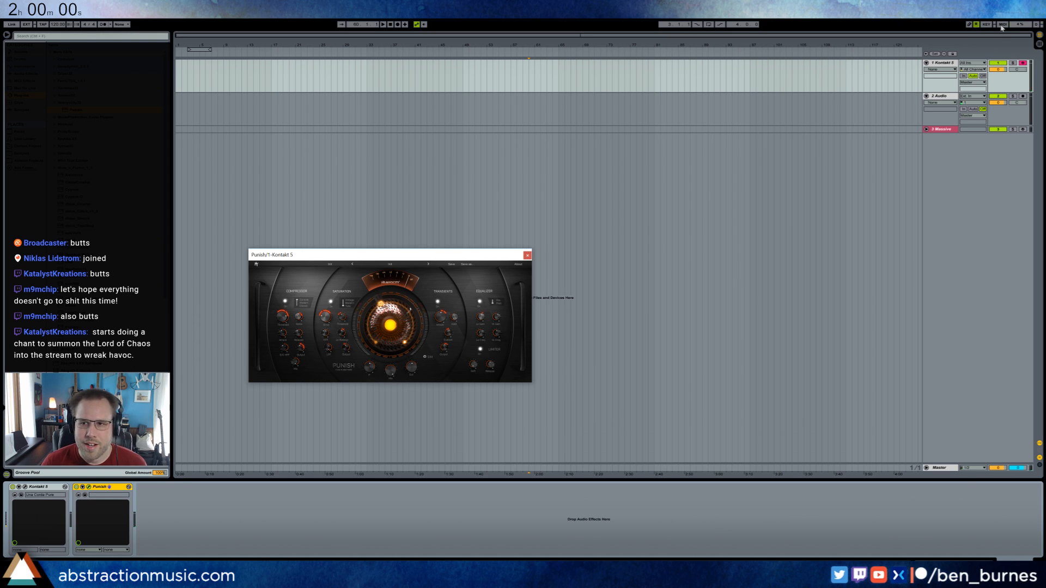
key(ctrl+m)
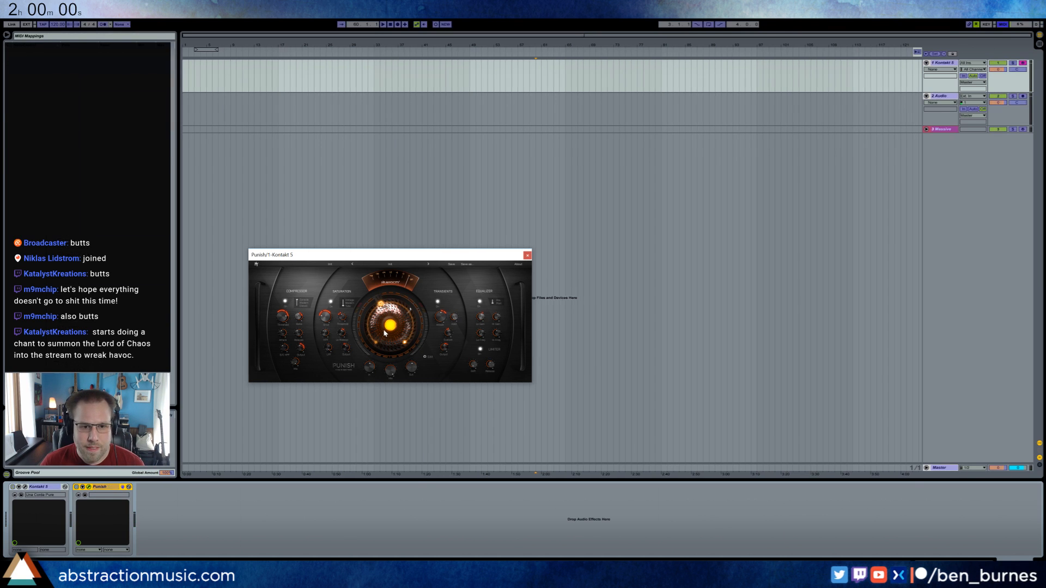
key(ctrl+m)
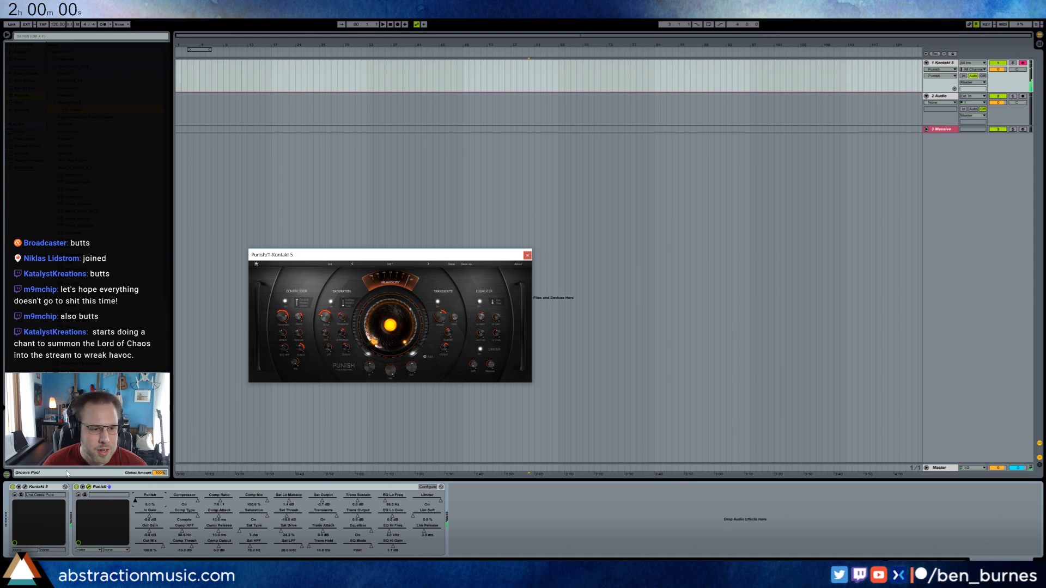
click(405, 264)
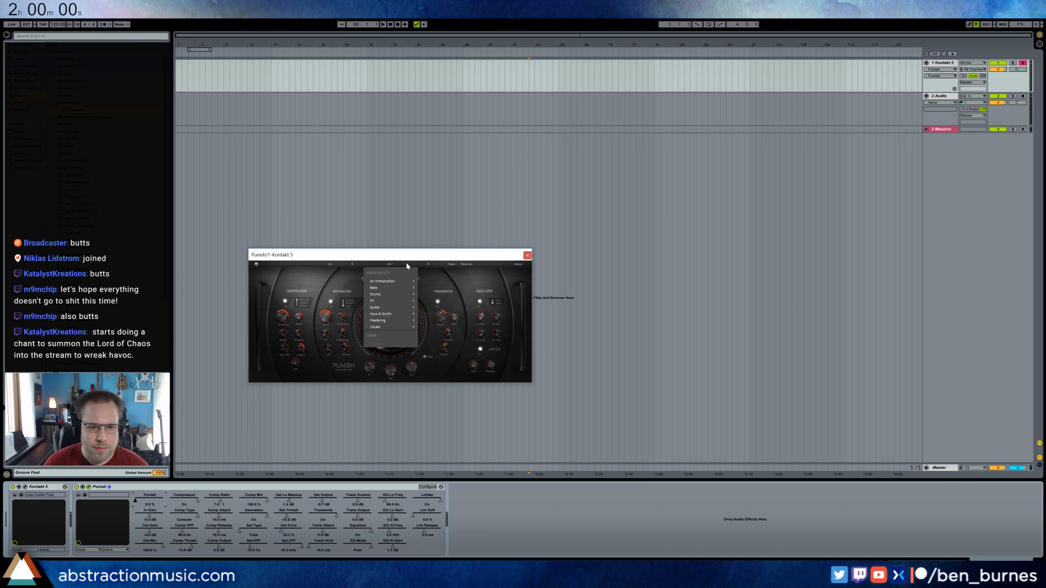
mouse_move(396, 305)
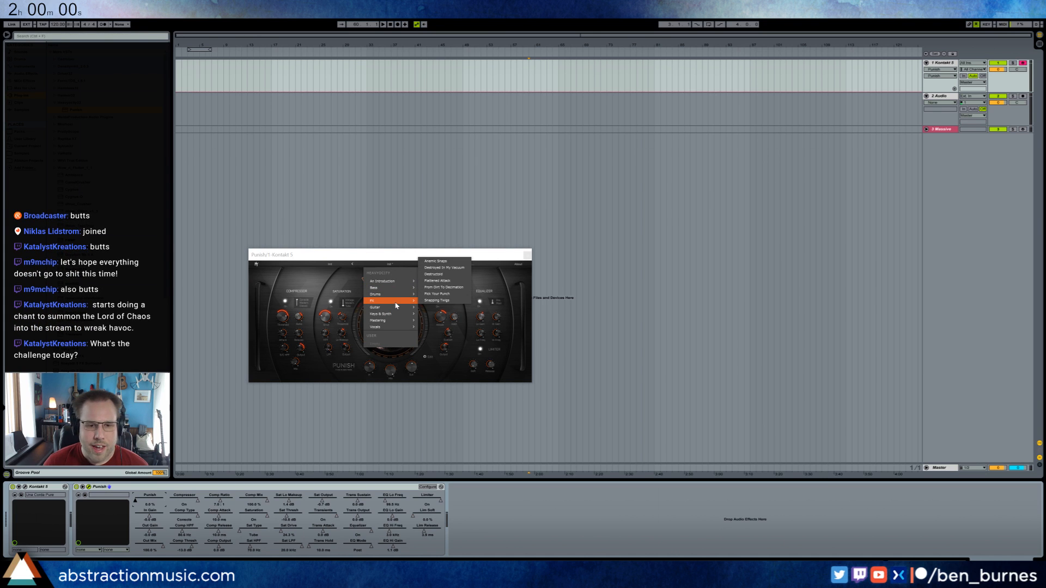
click(434, 275)
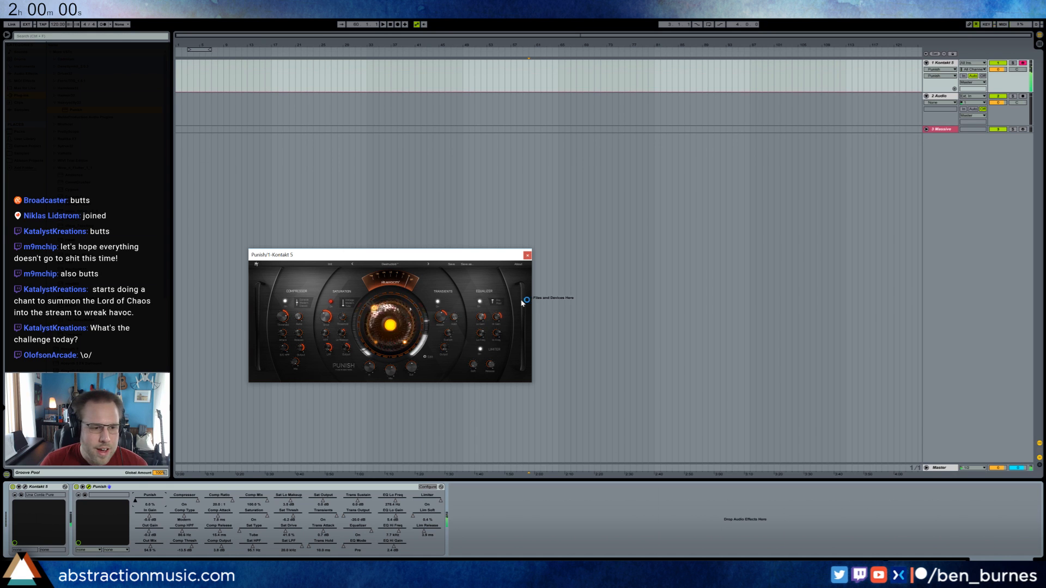
Replace the Una Corda instrument in Kontakt with Scarbee Mark I - Stretch Tuned from the Vintage Keys library.
click(25, 487)
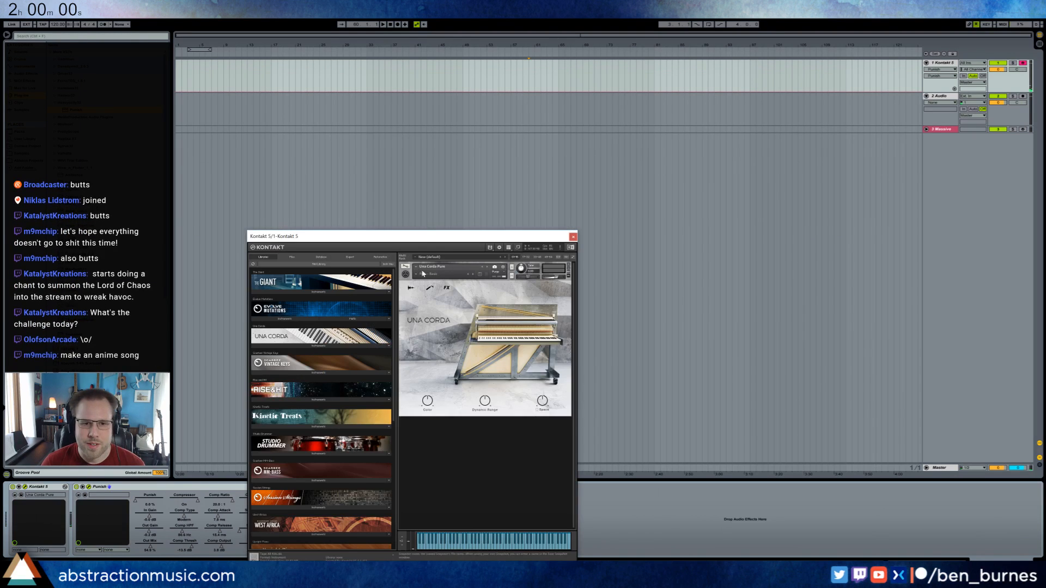
drag(429, 239, 659, 100)
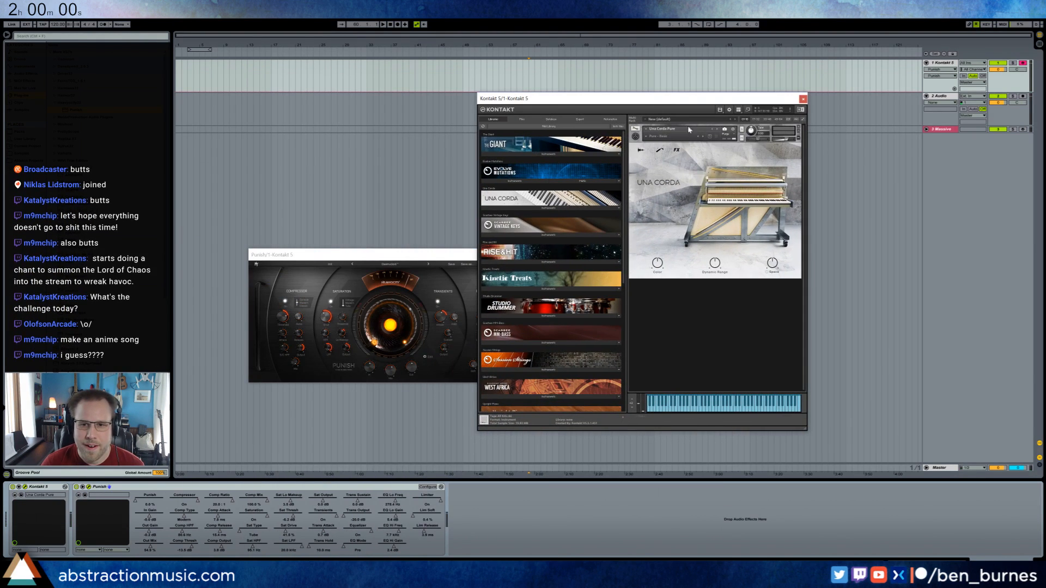
click(799, 128)
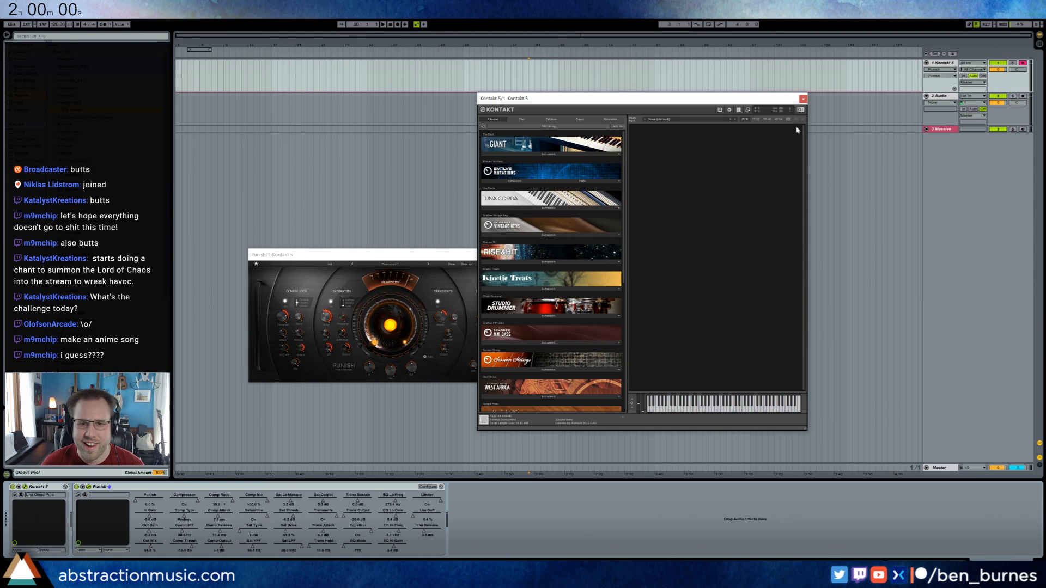
click(548, 235)
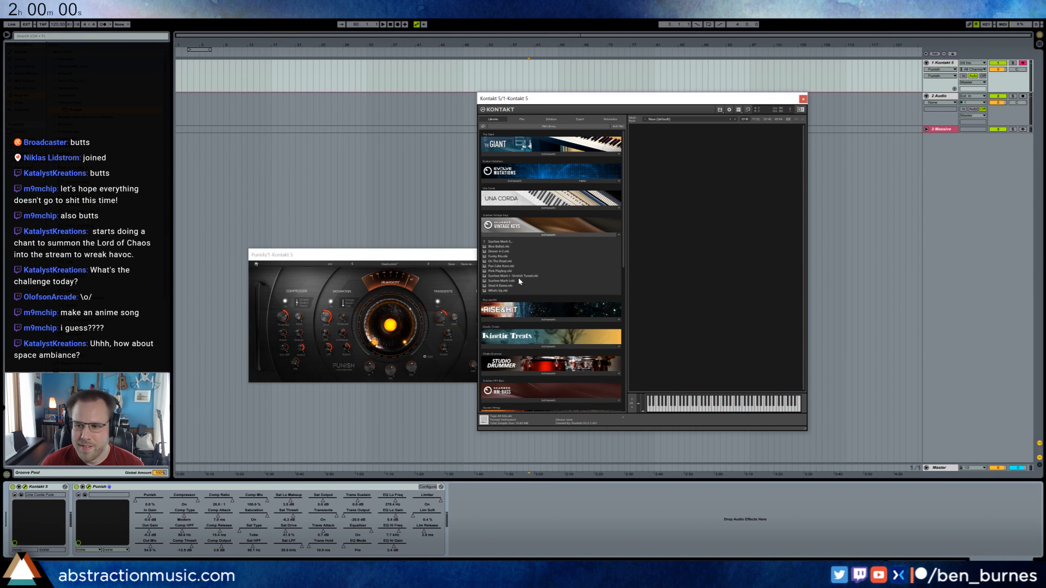
drag(519, 279, 734, 245)
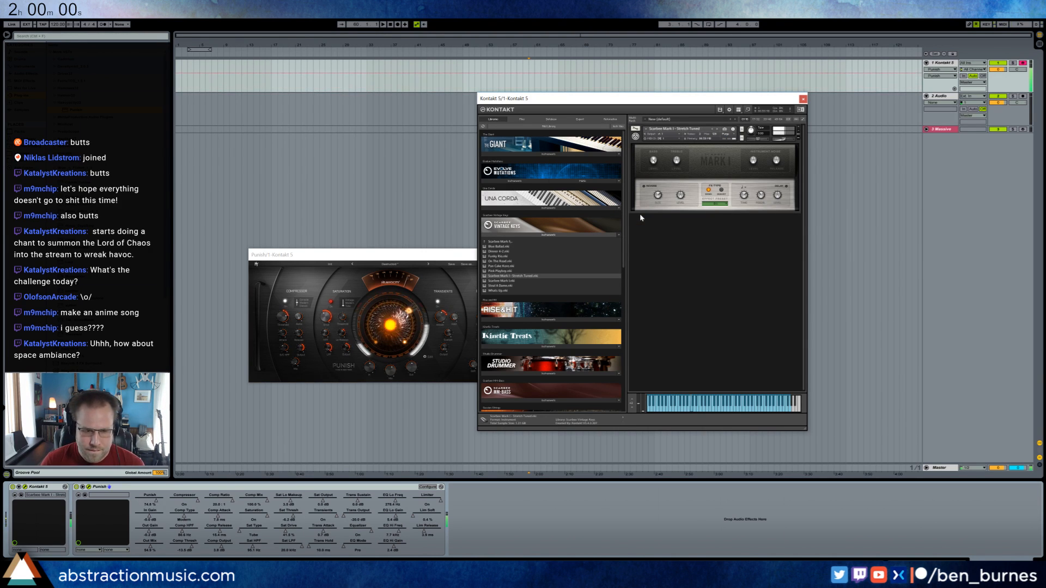
Load the Subtle Enhancement preset from Punish's Keys & Synth category and turn the main Punish amount down to 0 %.
click(395, 265)
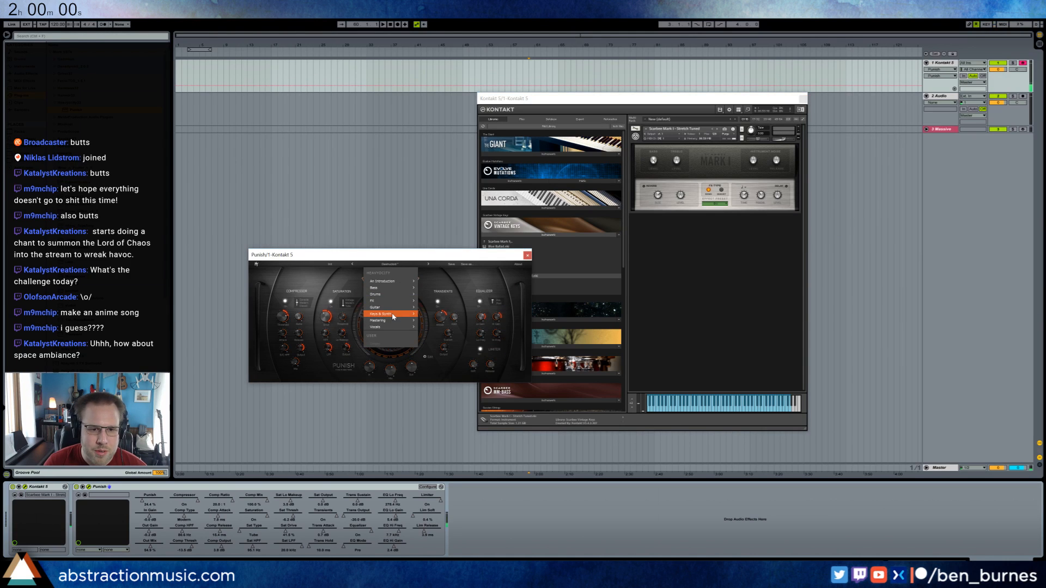
mouse_move(405, 314)
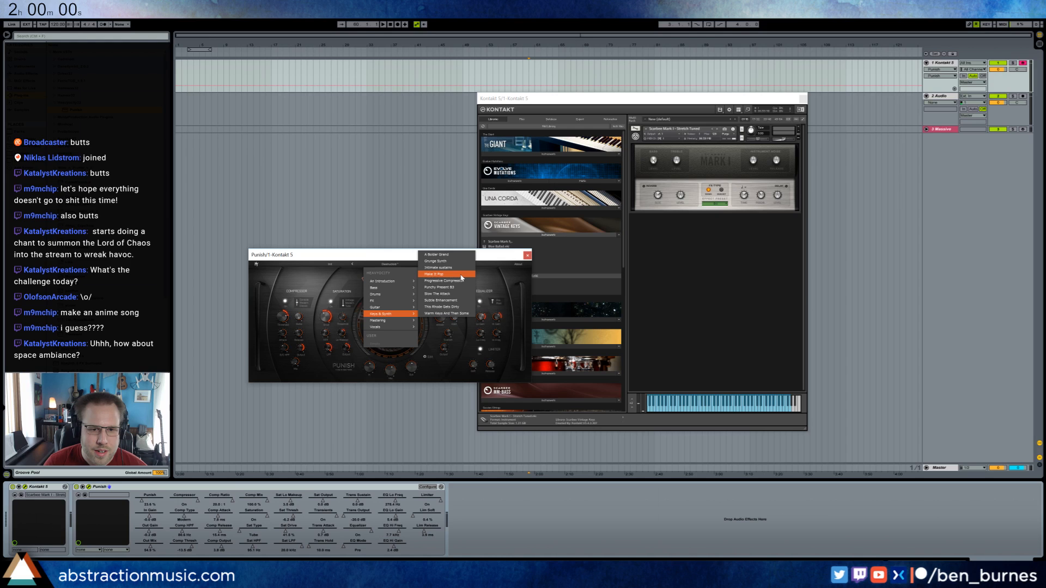
click(463, 300)
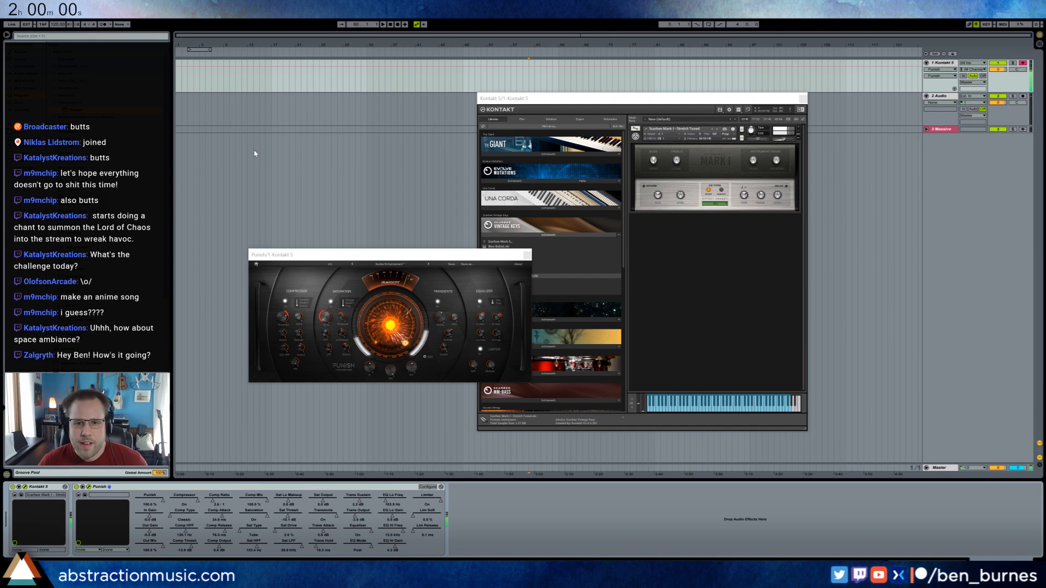
click(713, 228)
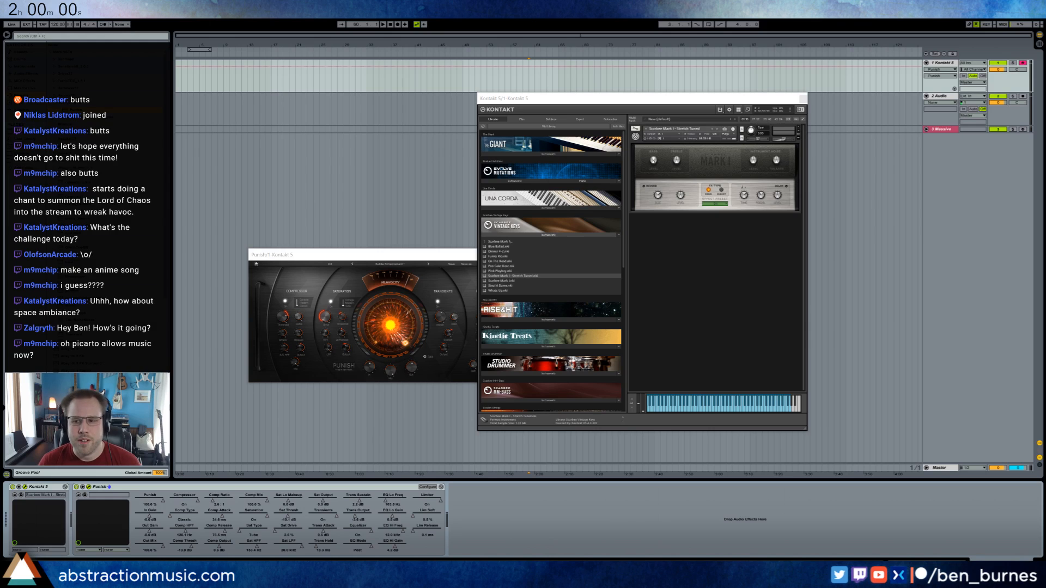
drag(390, 325, 390, 414)
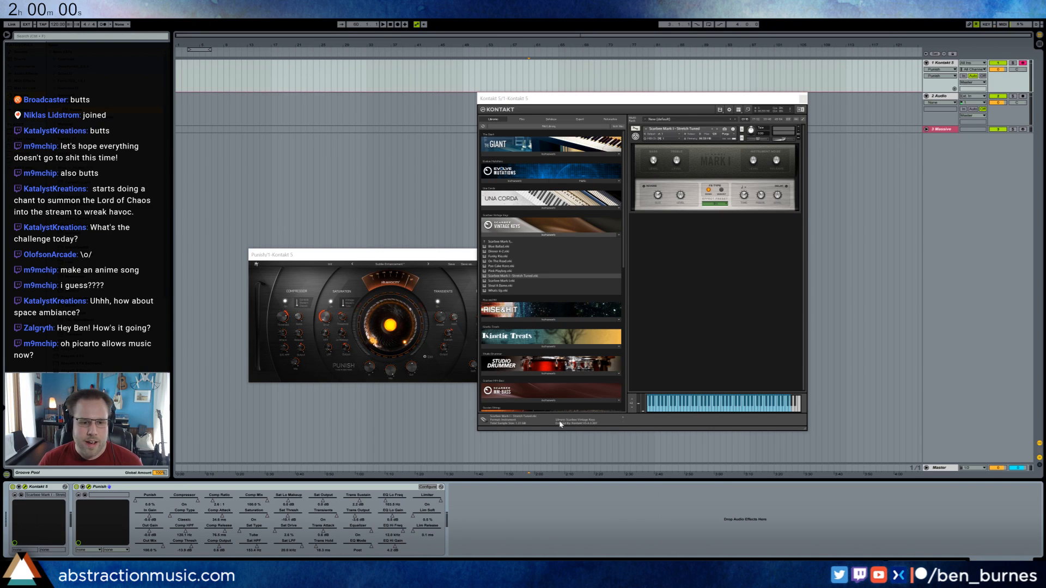
Delete the Kontakt 5 and Massive tracks from the arrangement.
click(941, 64)
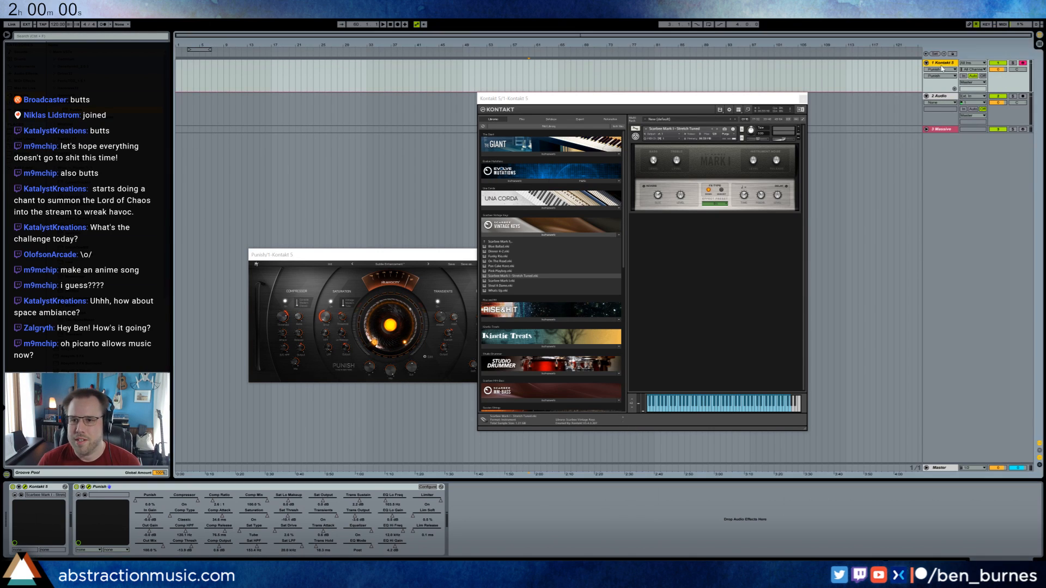
ctrl+click(946, 131)
key(Delete)
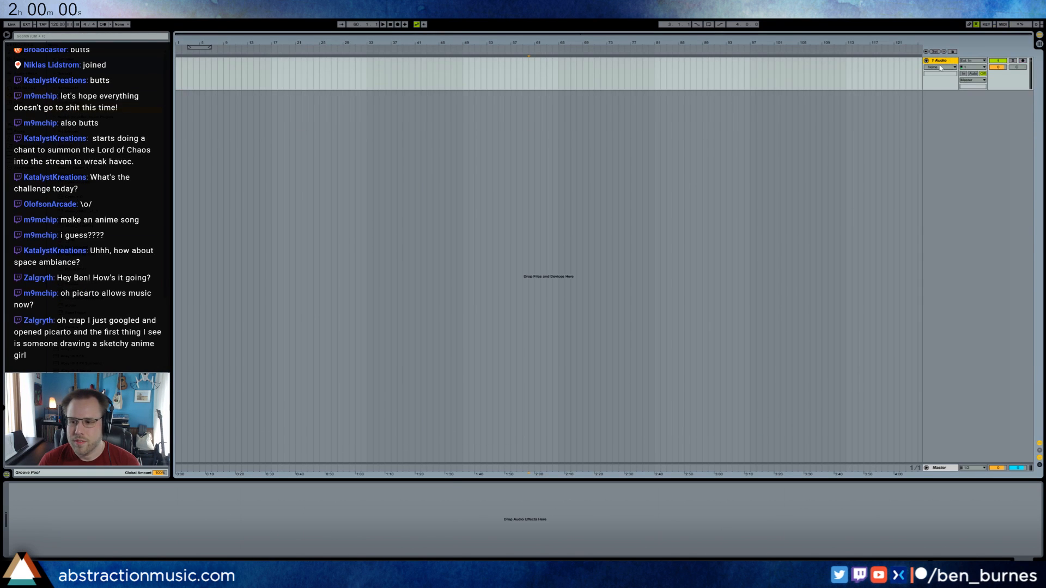
Insert a new MIDI track and delete the remaining Audio track.
click(940, 67)
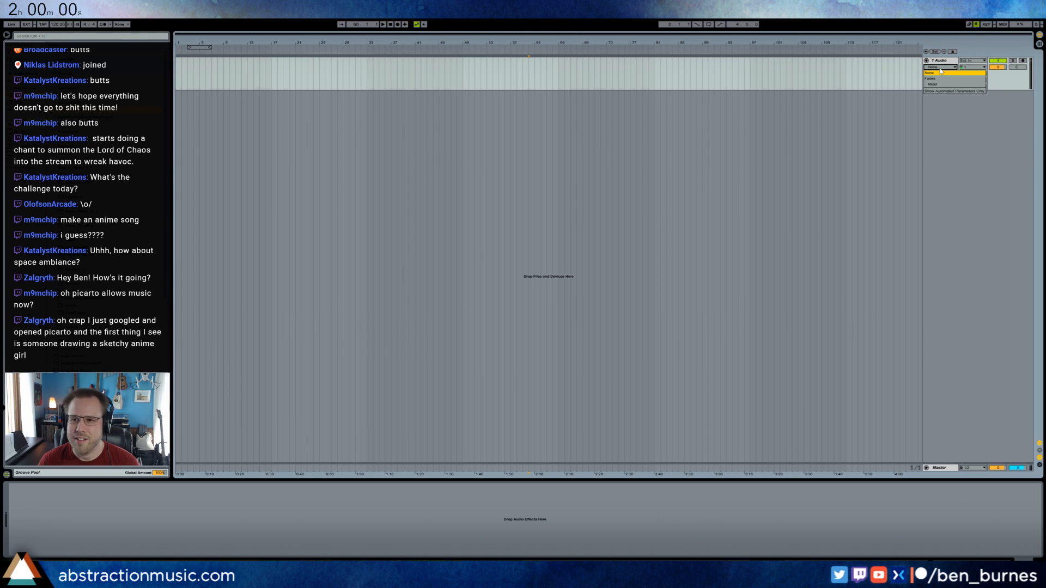
click(941, 71)
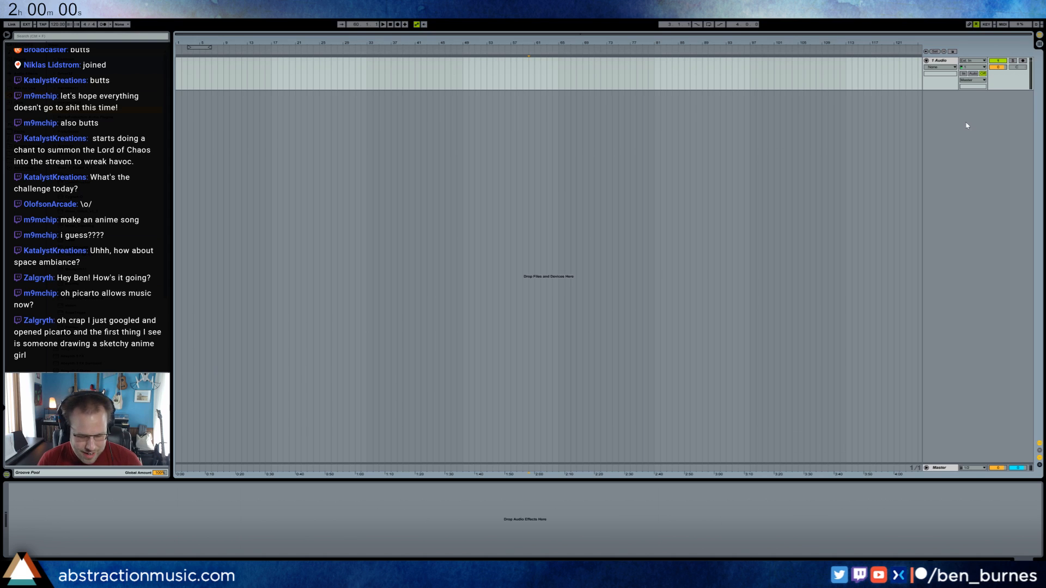
key(ctrl+shift+t)
click(943, 62)
key(Delete)
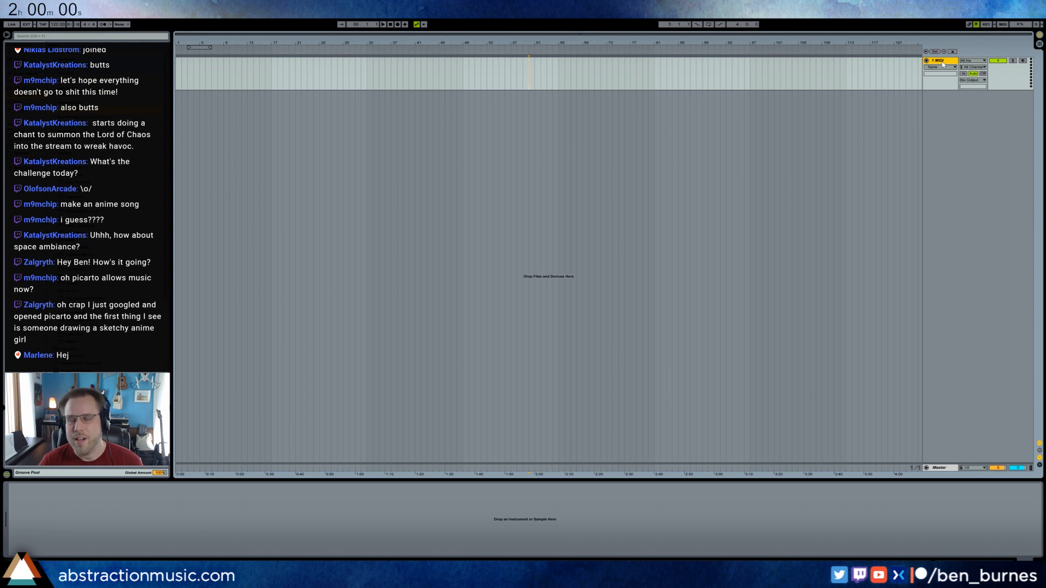
click(299, 145)
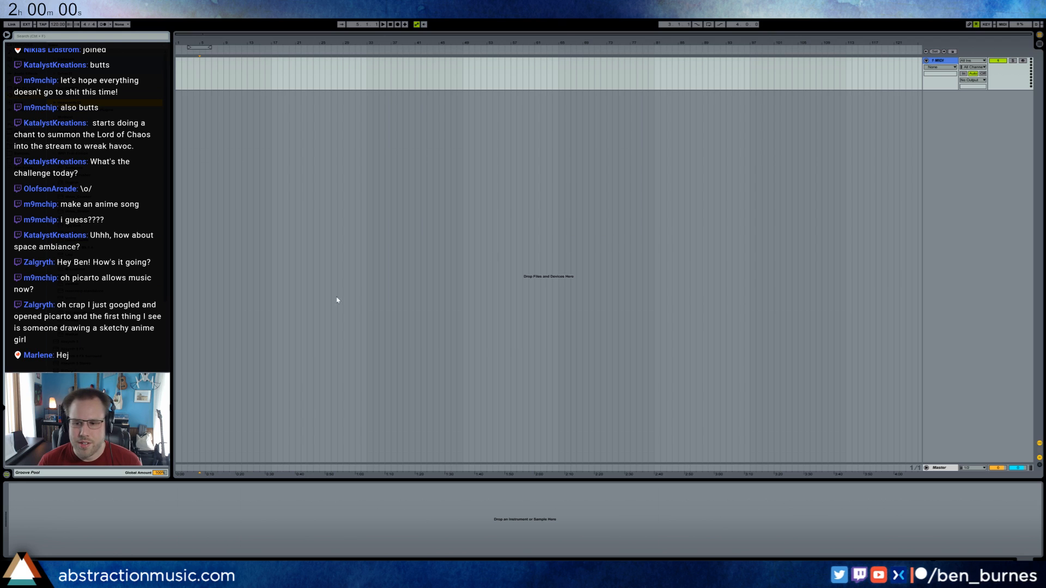
Switch to the browser, start the two-hour countdown timer, and return to Ableton Live.
key(alt+Tab)
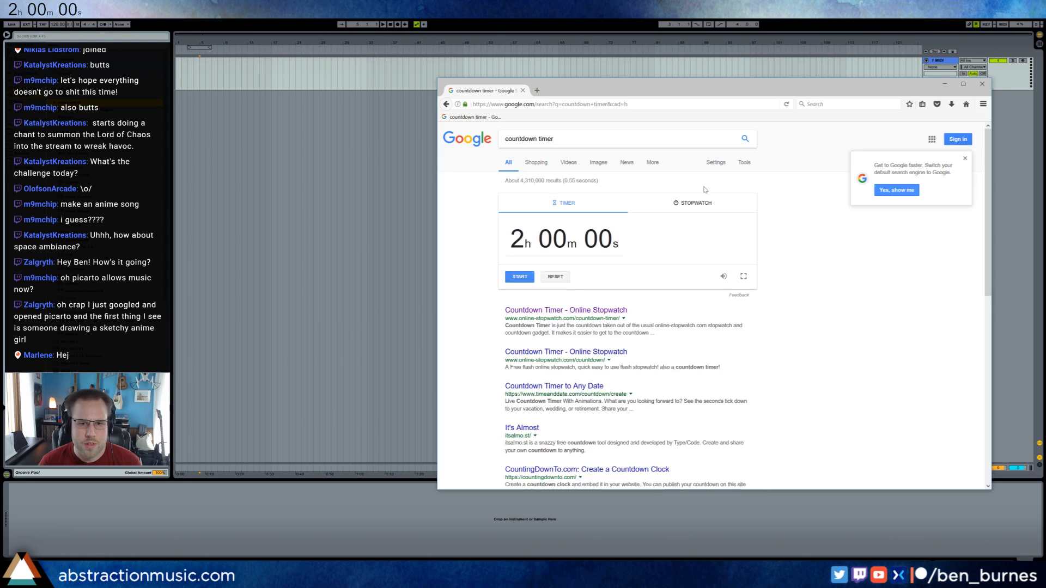
click(525, 280)
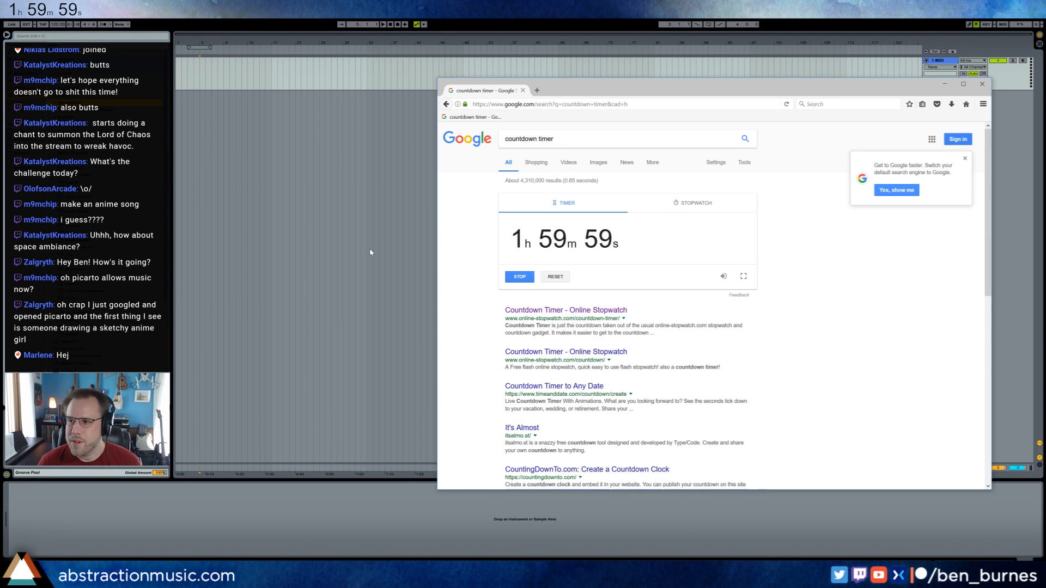
key(alt+Tab)
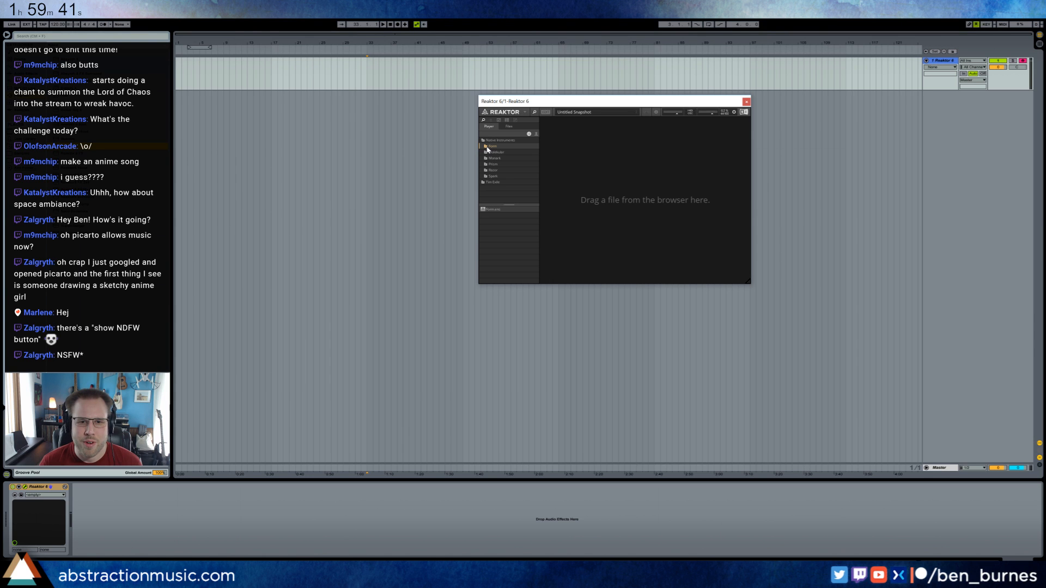
Load the Form instrument into Reaktor 6 and move the plug-in window to a clear area of the arrangement.
click(493, 210)
drag(493, 211, 567, 198)
drag(558, 103, 303, 236)
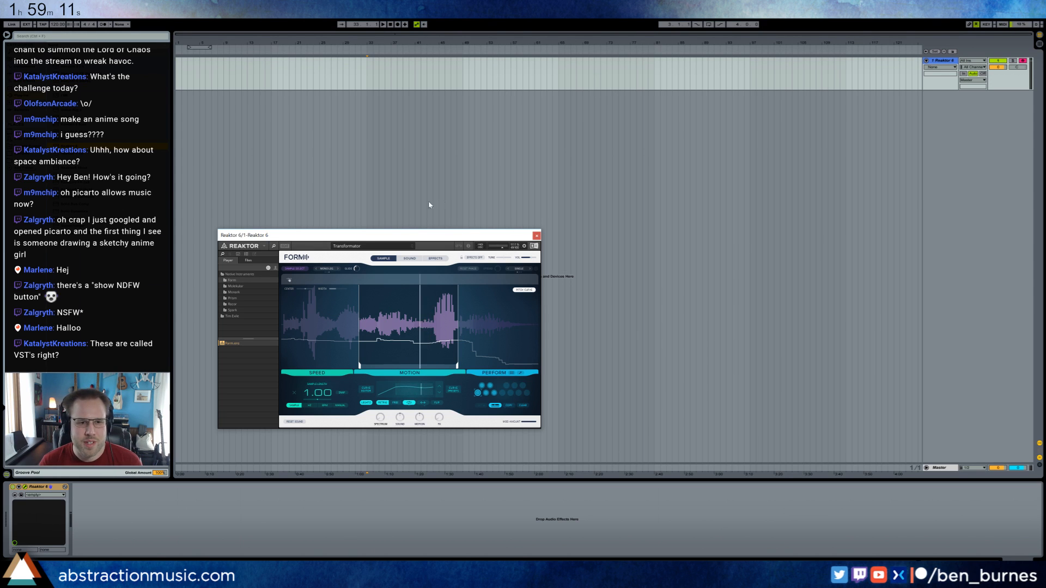
drag(366, 239, 378, 225)
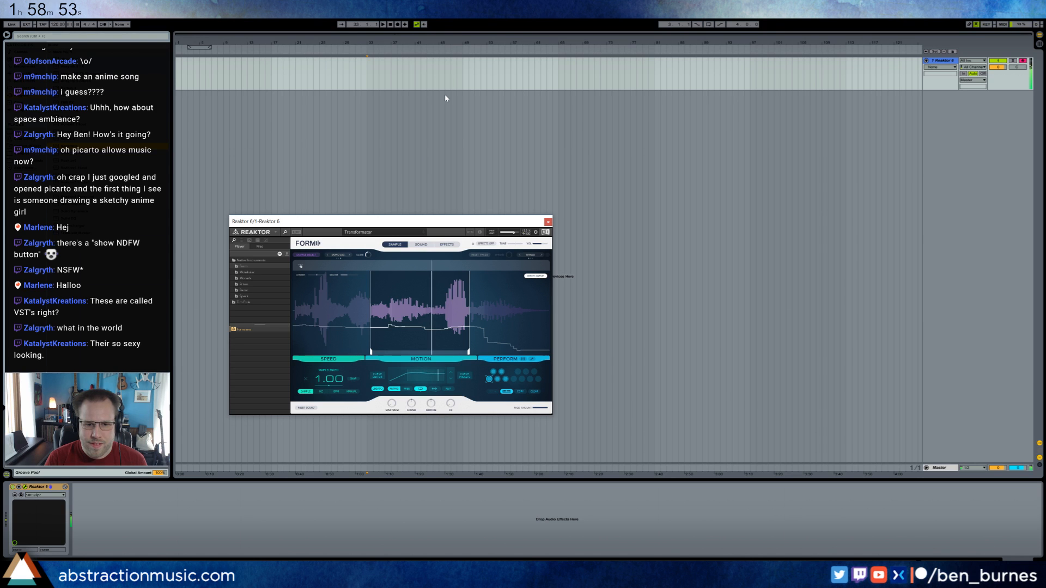
Extend Form's playback range to cover the whole sample and switch the motion curve to a different shape.
drag(371, 353, 294, 353)
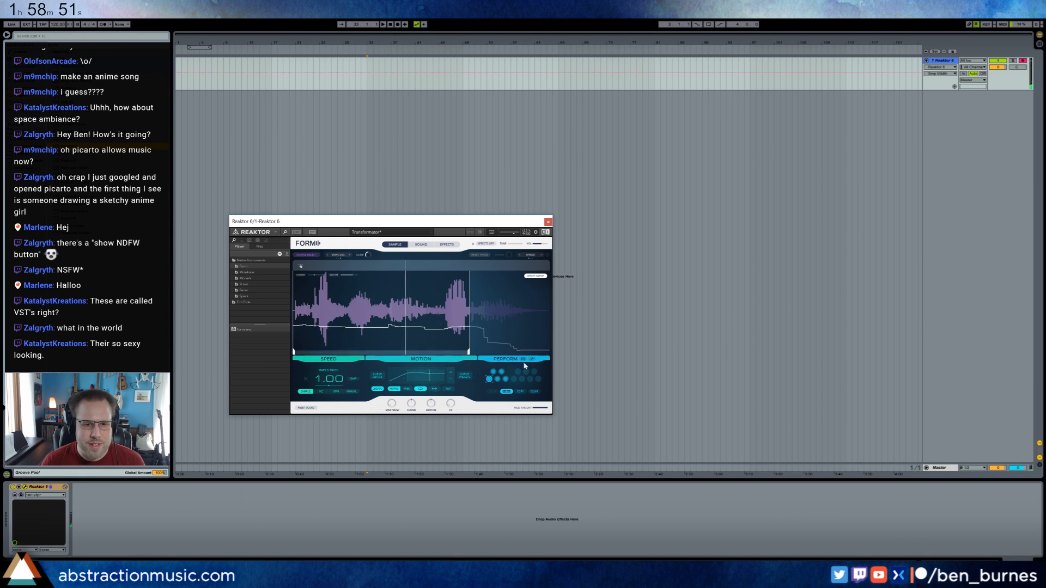
drag(469, 353, 548, 353)
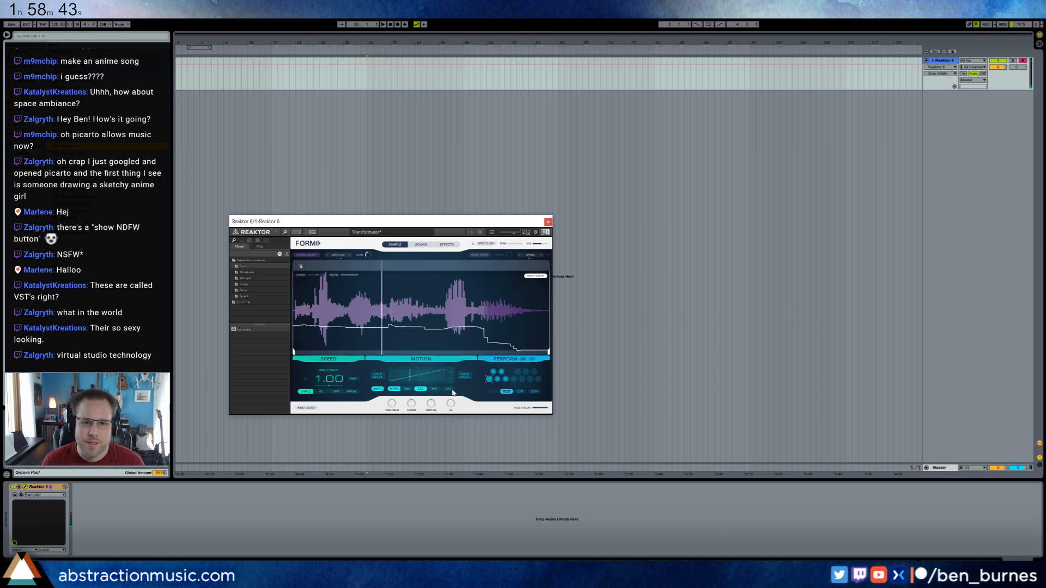
click(451, 380)
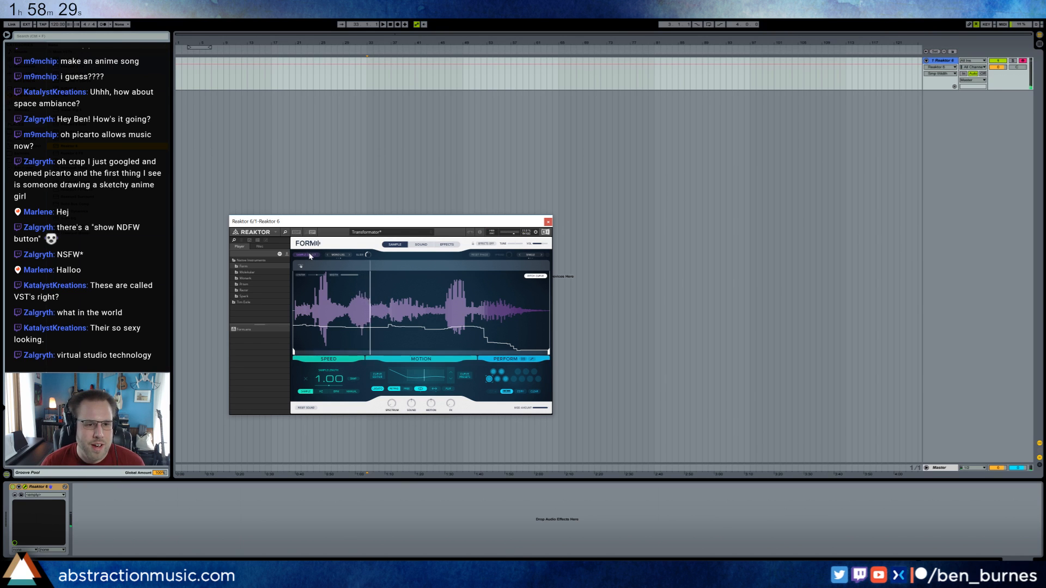
Replace Form's sample with another audio file from the Live browser, loading only its first 2.8 seconds.
click(308, 255)
click(191, 165)
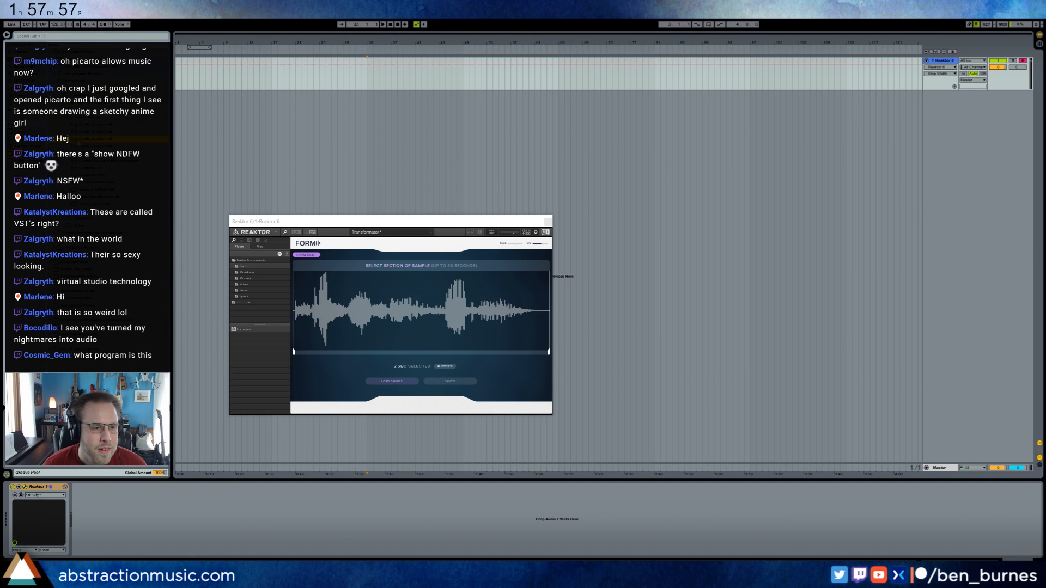
drag(82, 141, 425, 320)
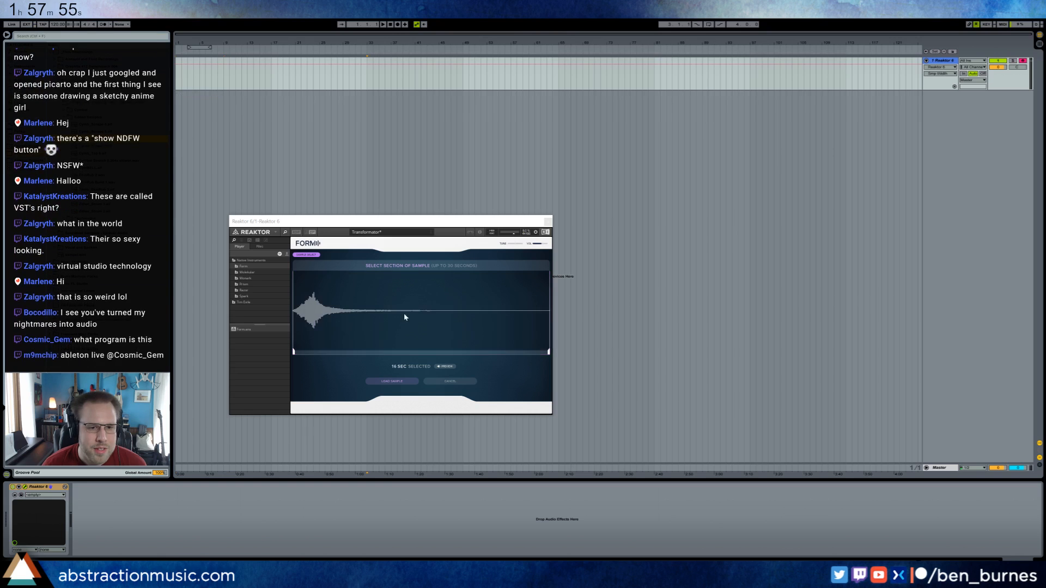
click(549, 353)
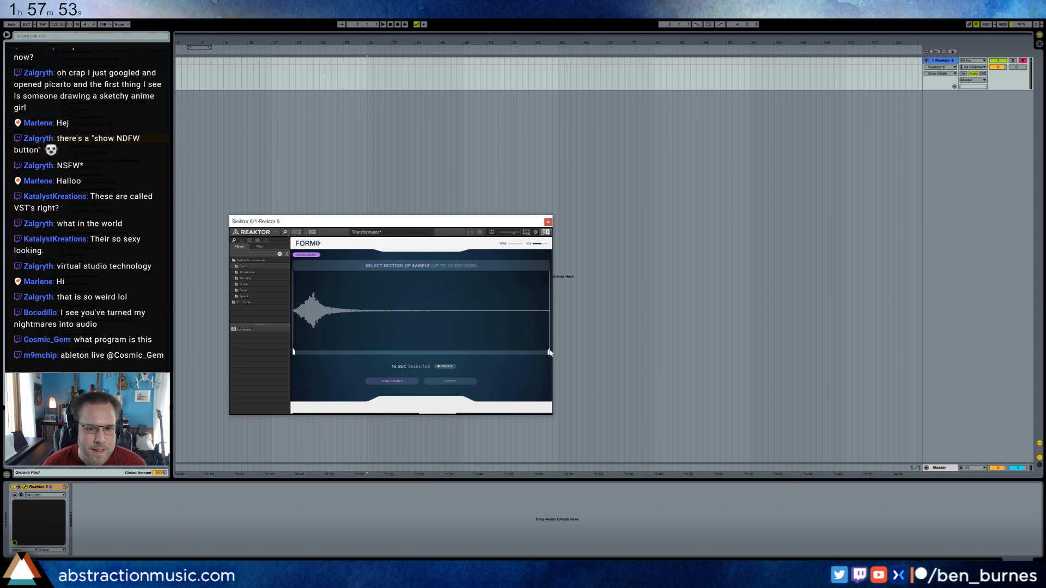
drag(548, 353, 337, 353)
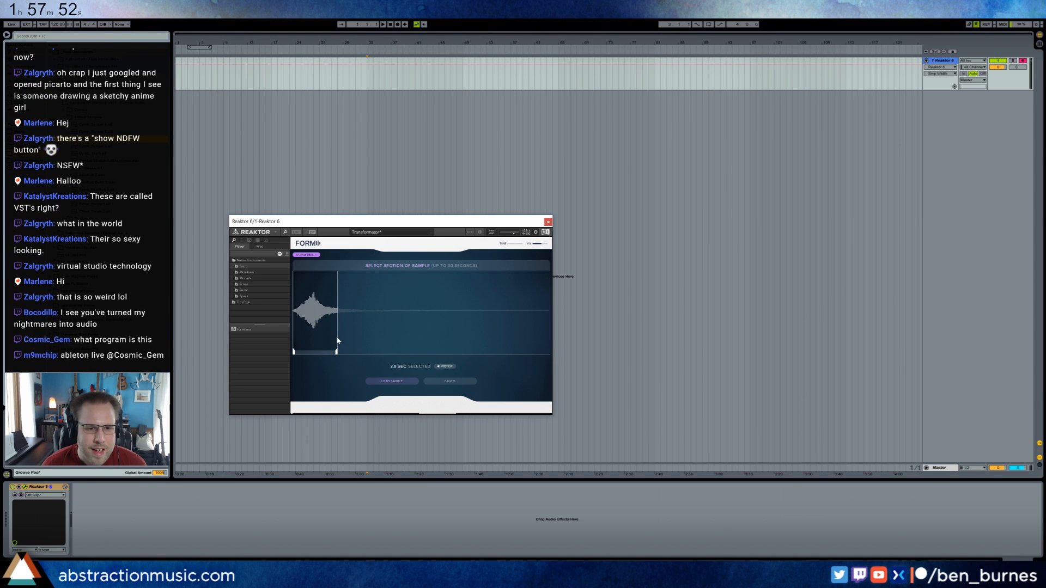
click(398, 382)
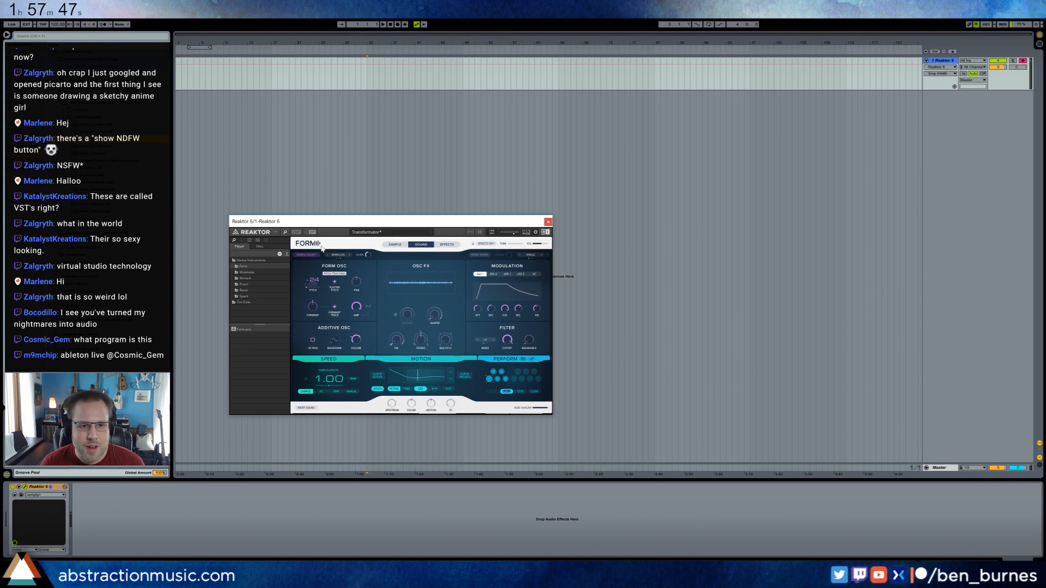
Close Form's sample selection without reloading, show the sample waveform, and switch the motion curve to a rising linear ramp.
click(306, 254)
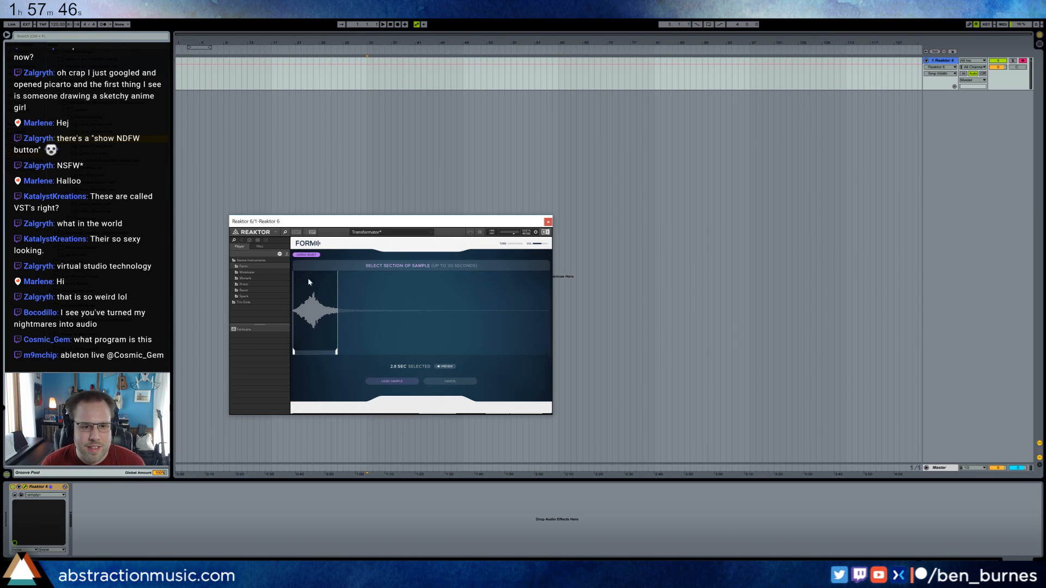
click(433, 380)
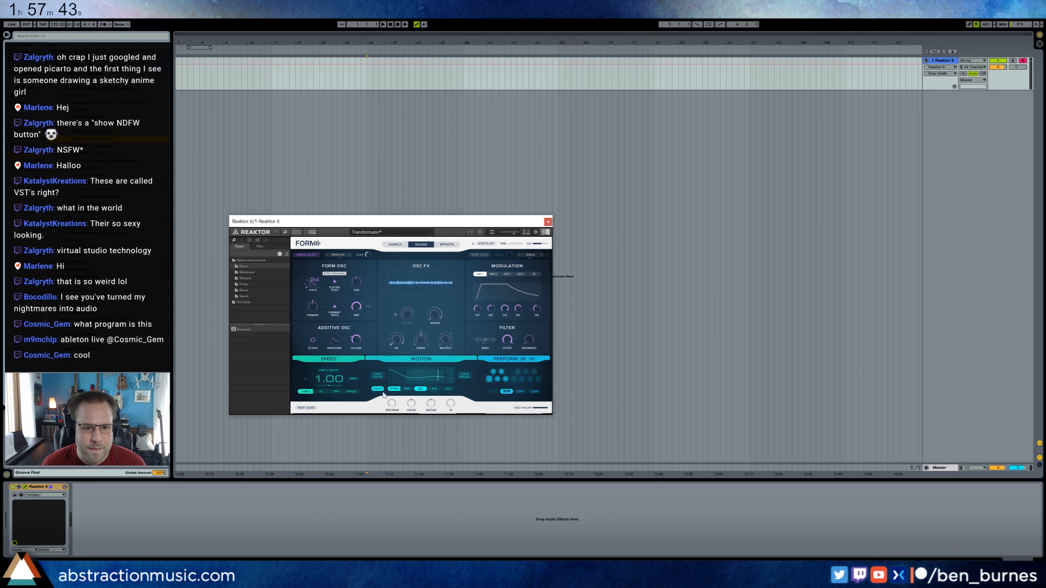
click(396, 245)
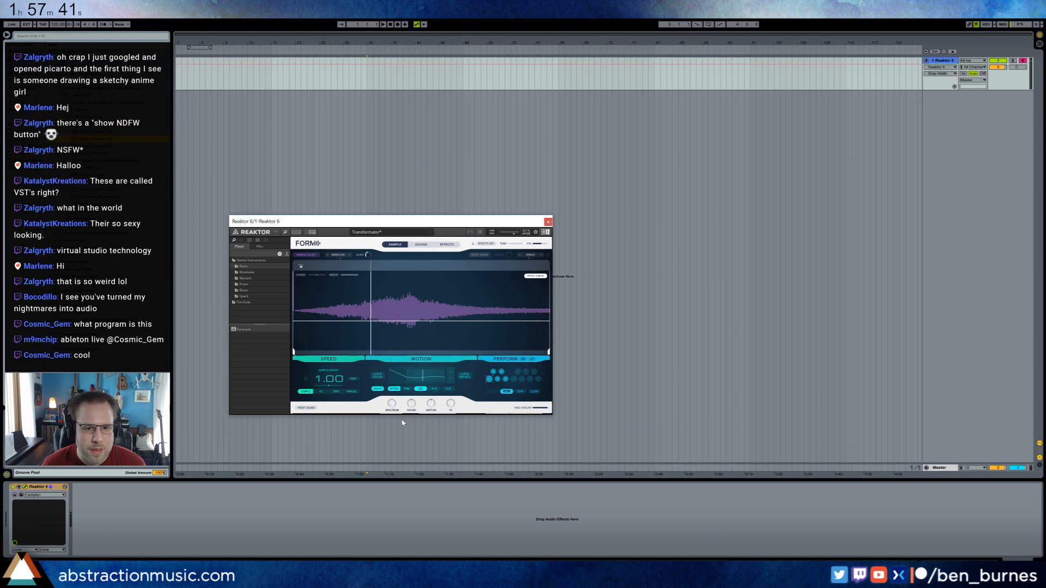
click(451, 373)
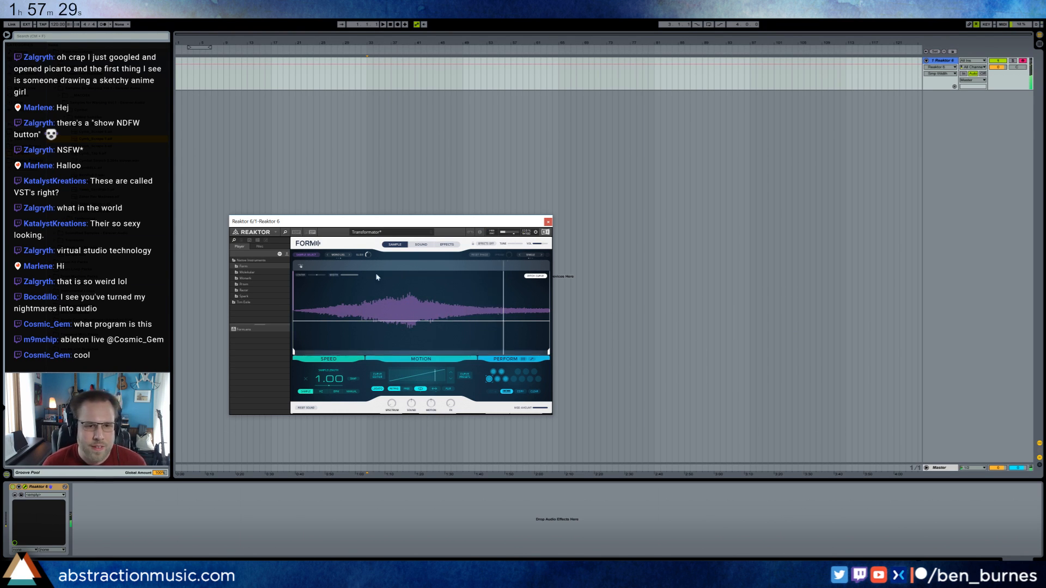
Open Form's sample selection and record a short voice clip on a new audio track.
click(308, 255)
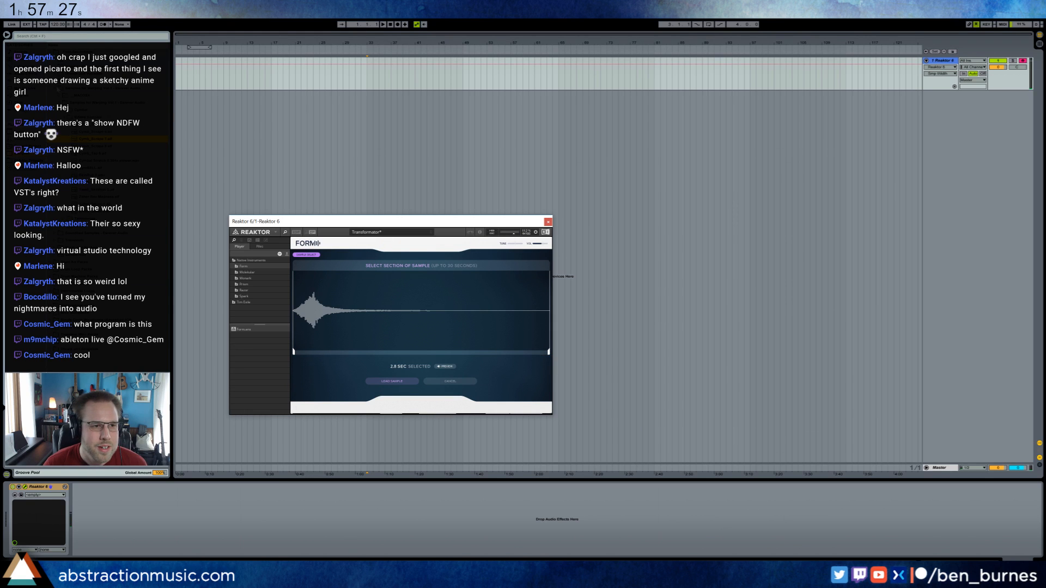
click(58, 82)
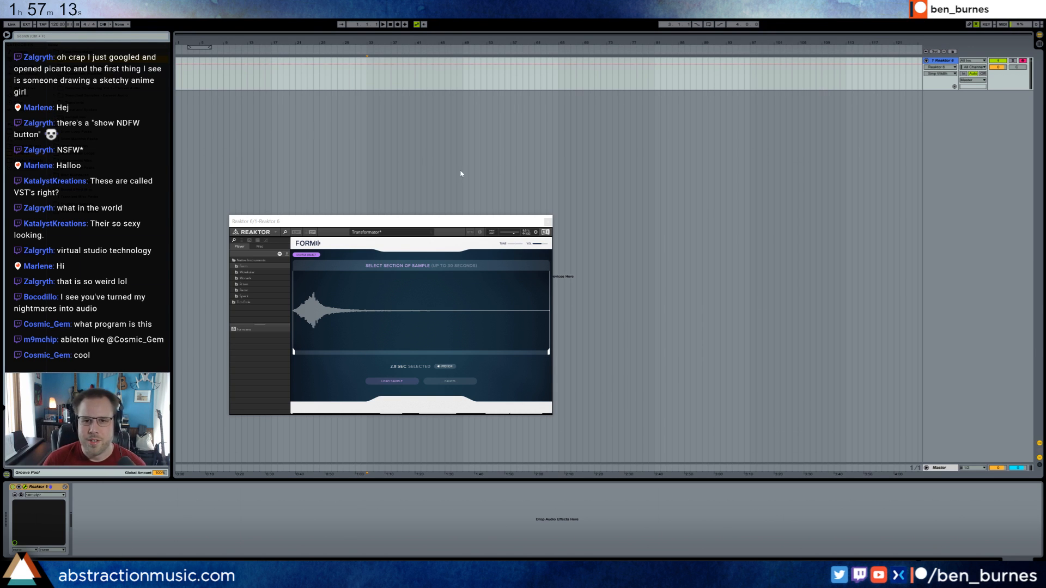
click(567, 165)
key(ctrl+t)
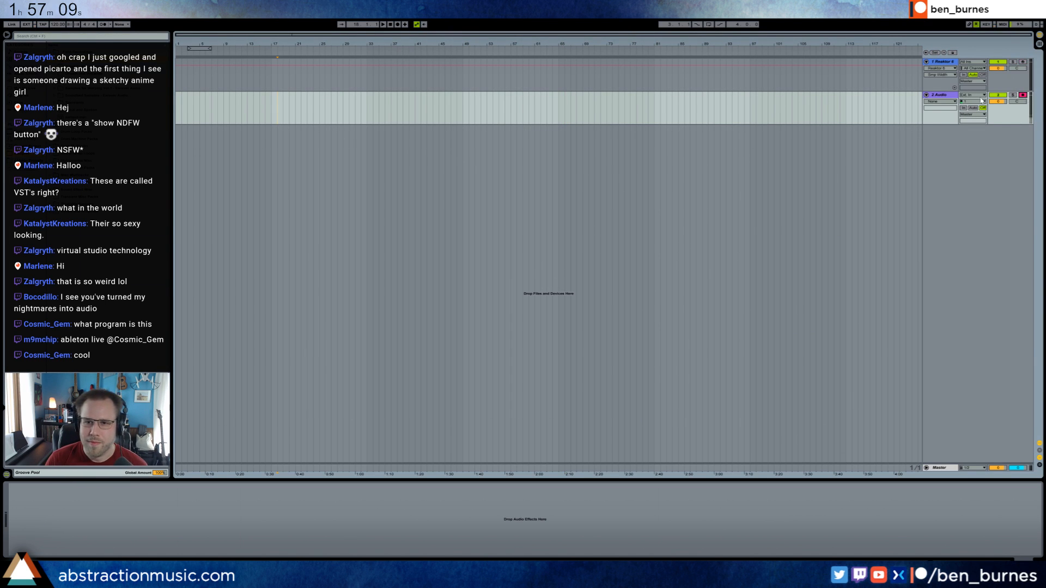
click(390, 25)
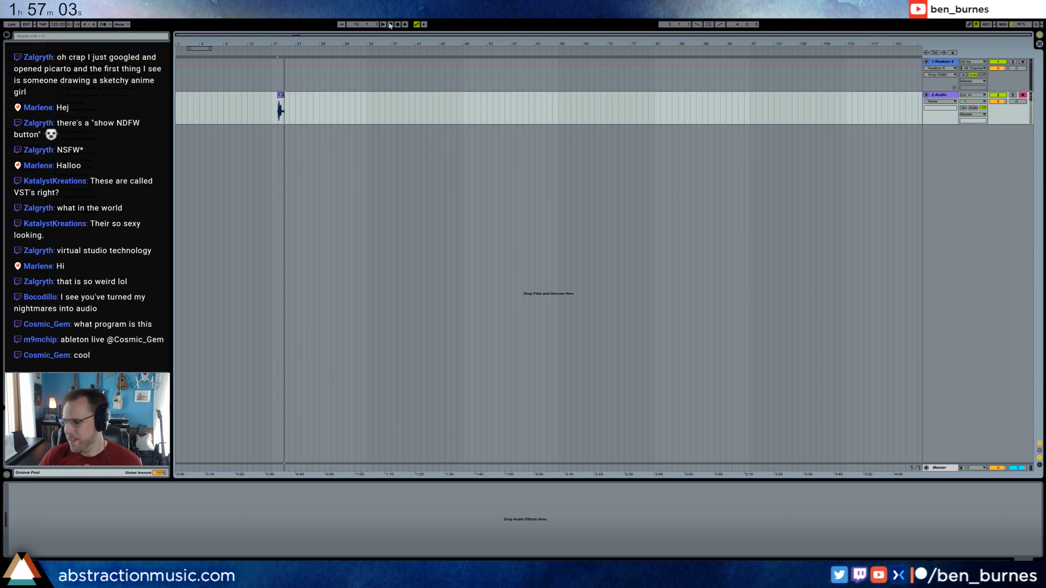
Try to load the recorded clip directly into Form, and export the clip to the desktop as hello.wav.
click(331, 76)
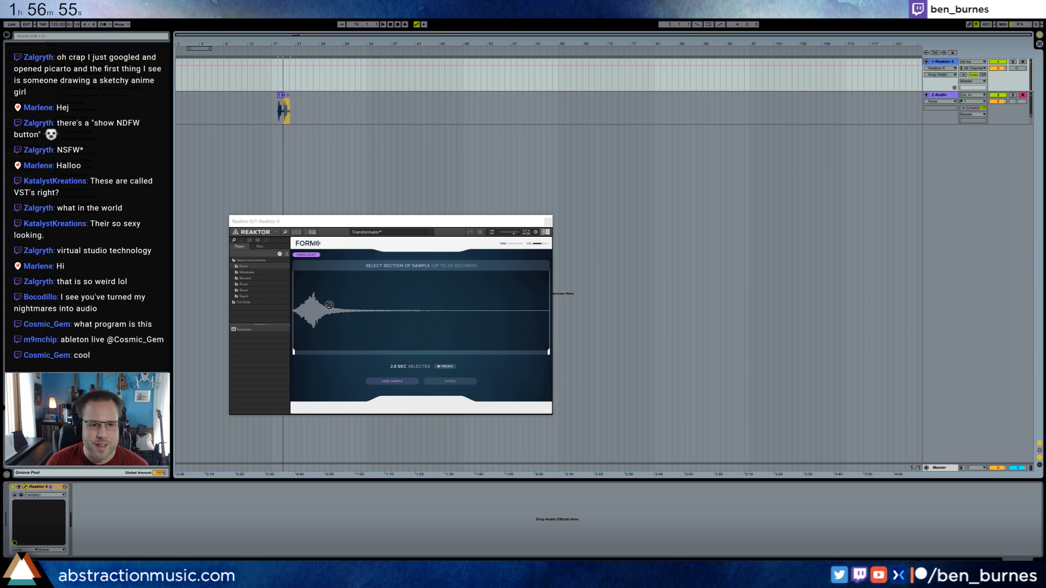
drag(329, 305, 329, 308)
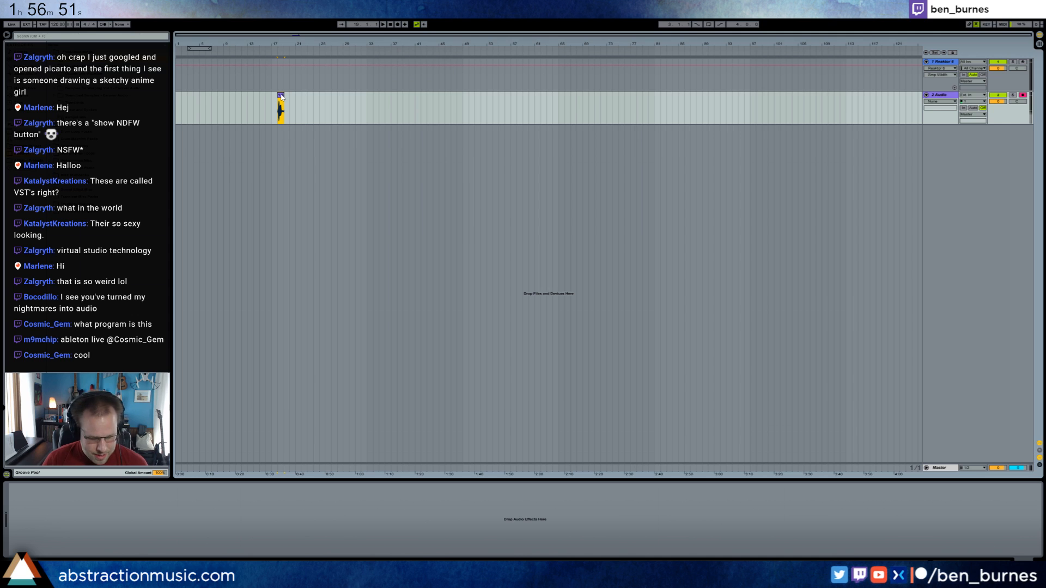
key(ctrl+shift+r)
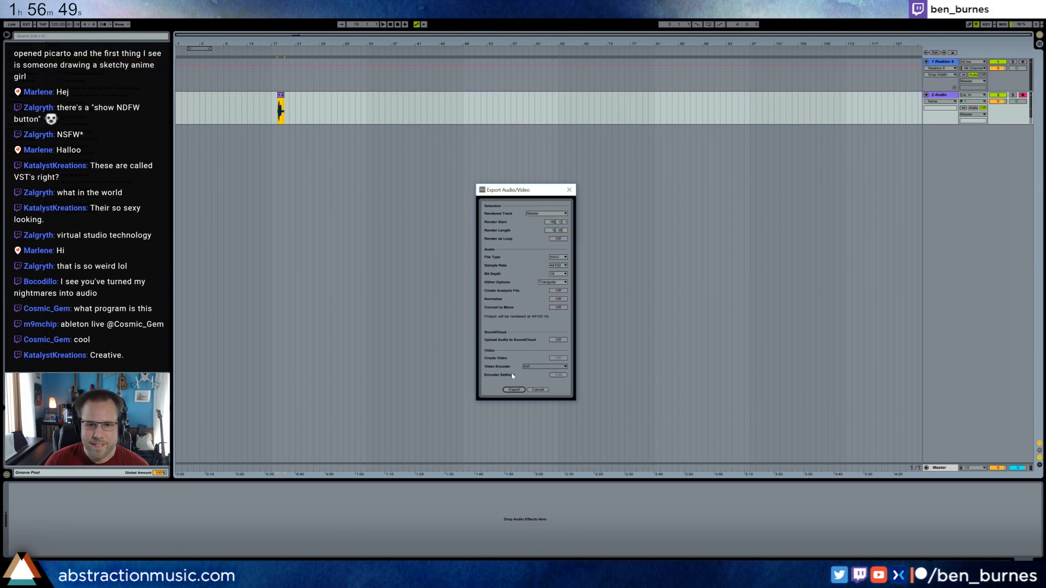
click(515, 390)
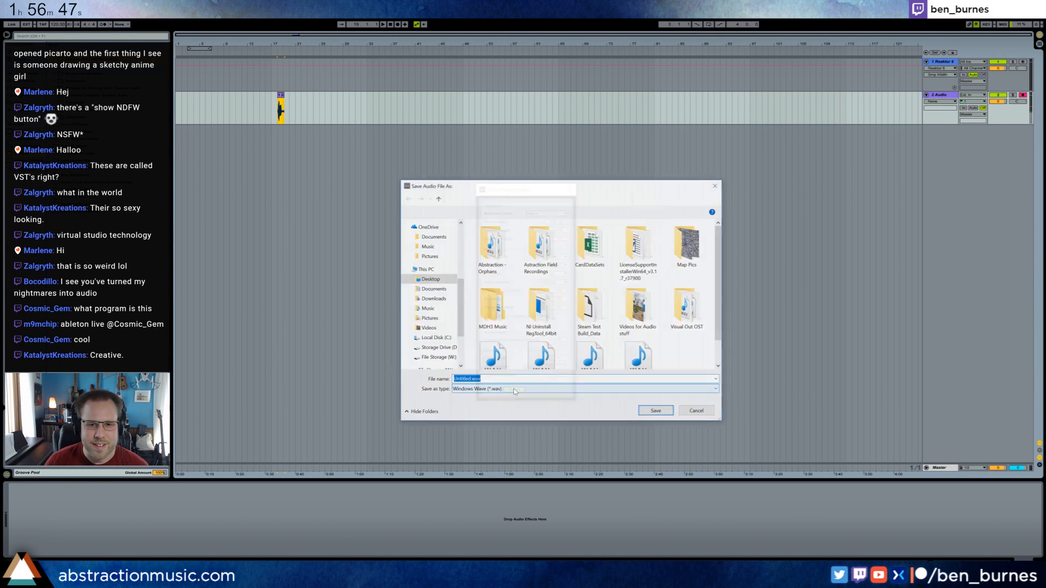
text(hell)
key(Return)
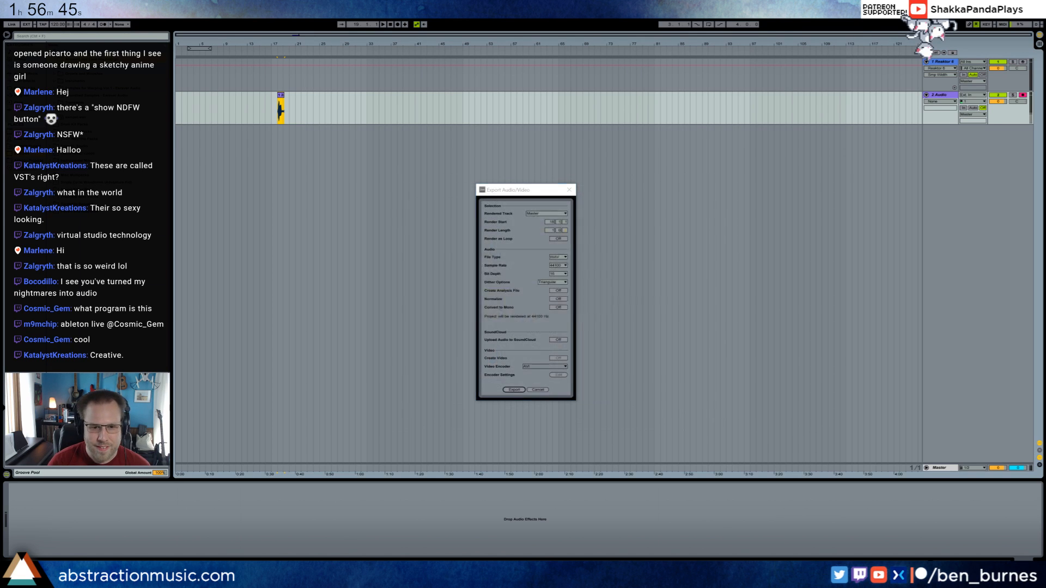
Show the Reaktor track's Form window, shrink Live to reveal the desktop, and bring the exported hello.wav into Form's sample selection.
click(283, 104)
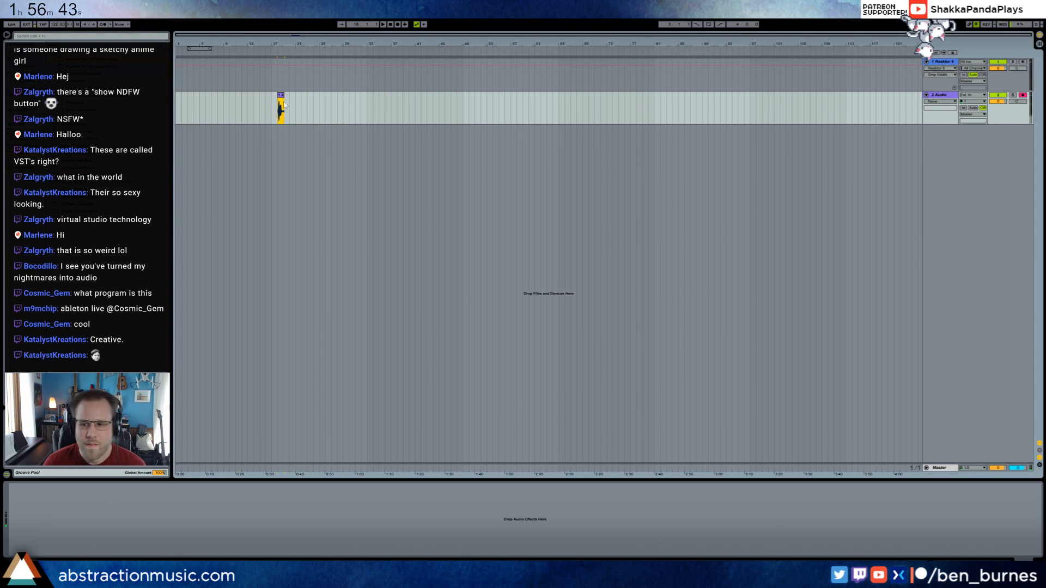
click(946, 63)
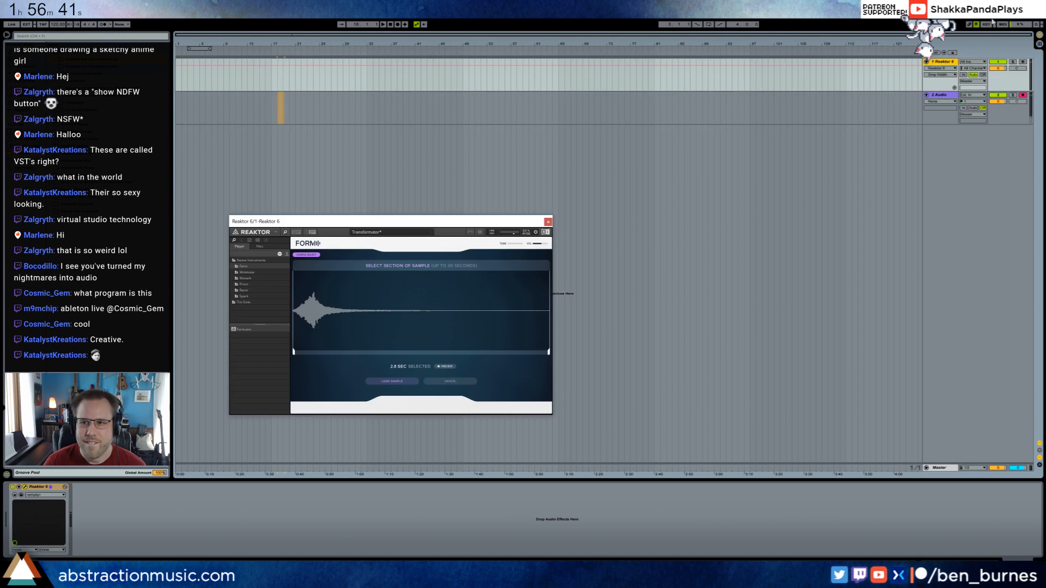
click(1008, 6)
drag(132, 7, 299, 76)
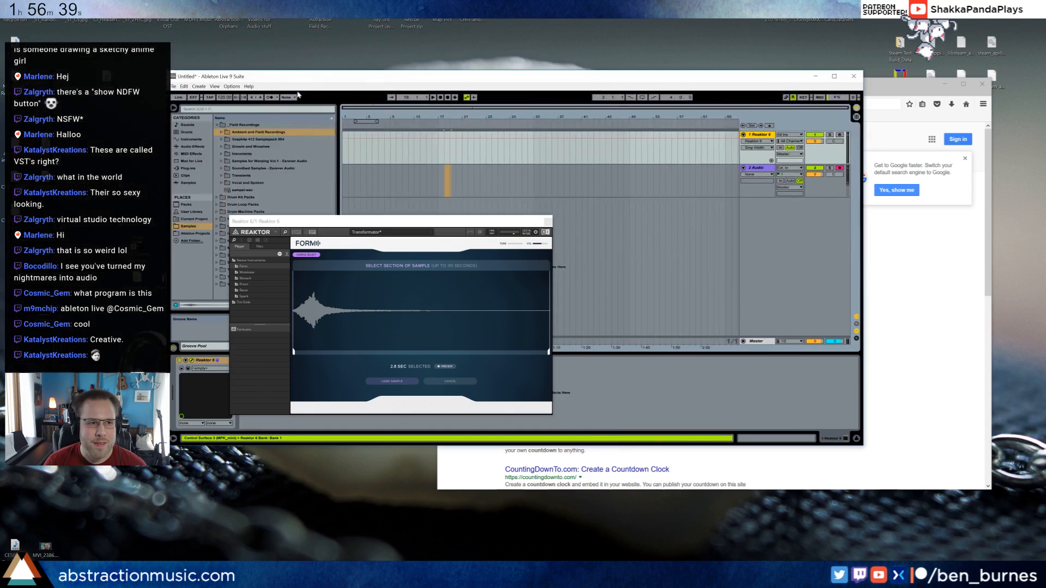
drag(243, 189, 360, 326)
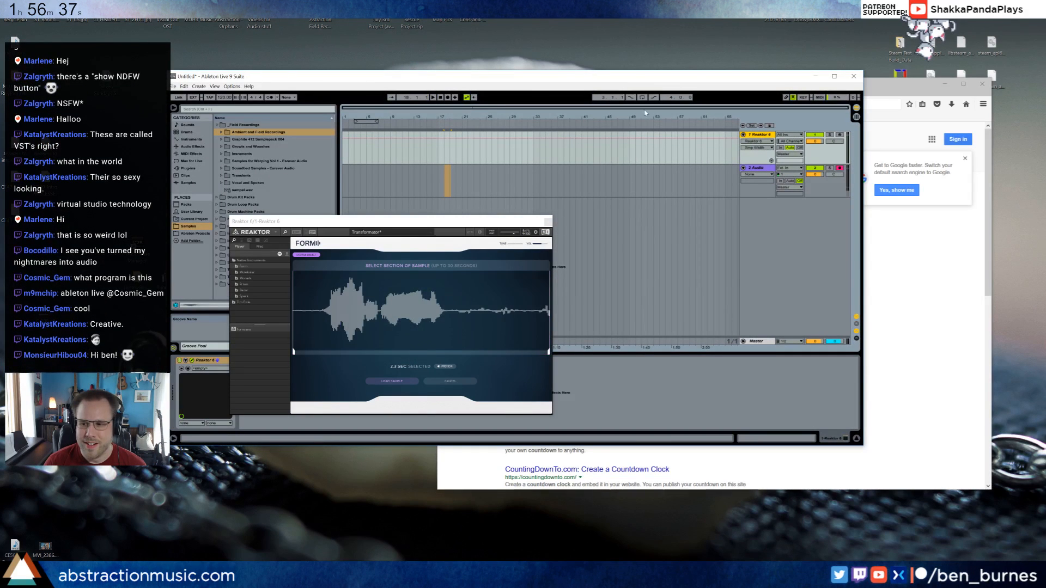
Restore Live to full size, load only the 1.1-second spoken section into Form, and arm the Reaktor track.
double_click(564, 79)
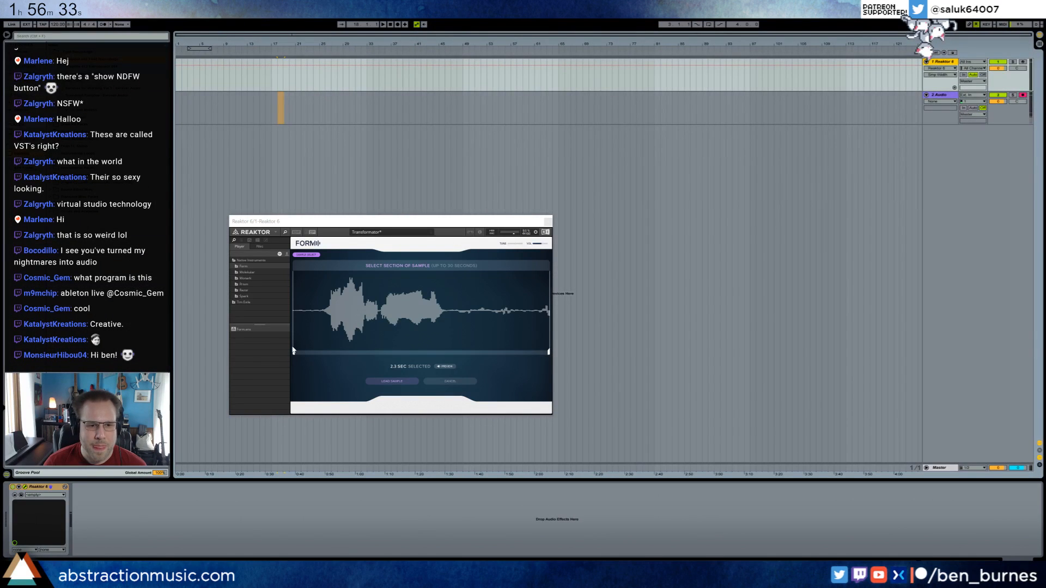
drag(294, 350, 322, 351)
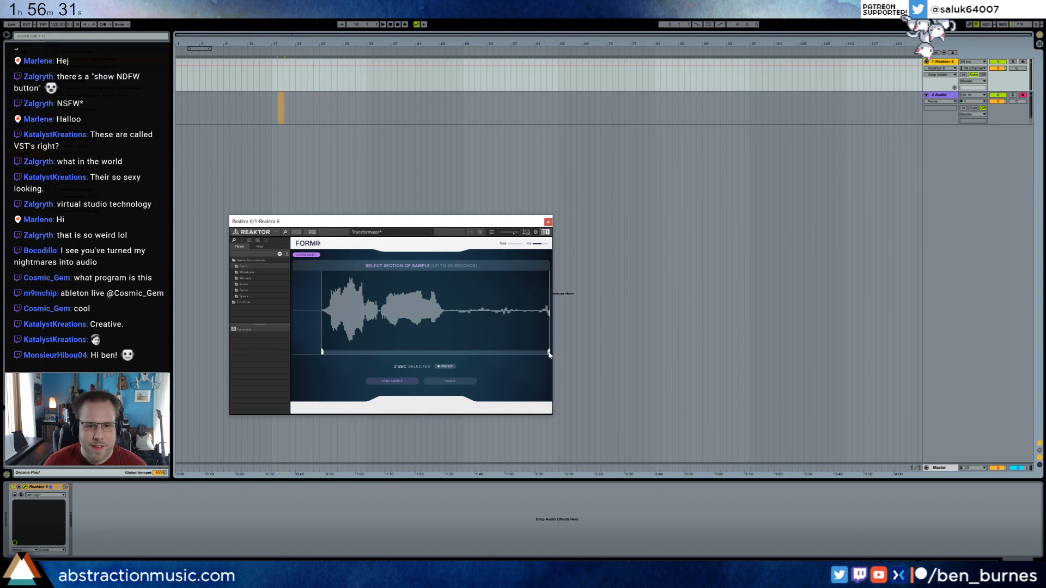
drag(549, 352, 446, 349)
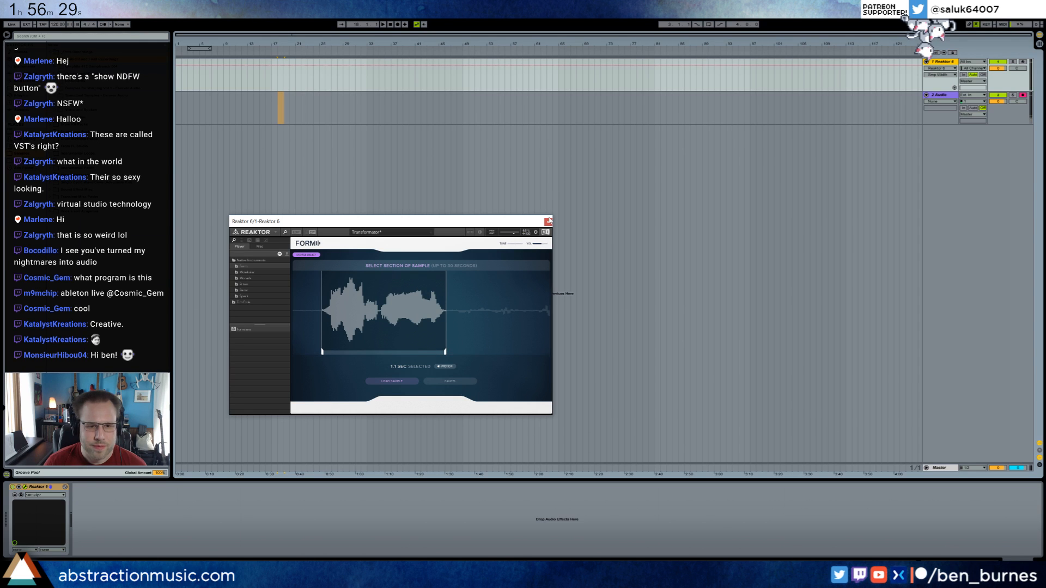
click(403, 381)
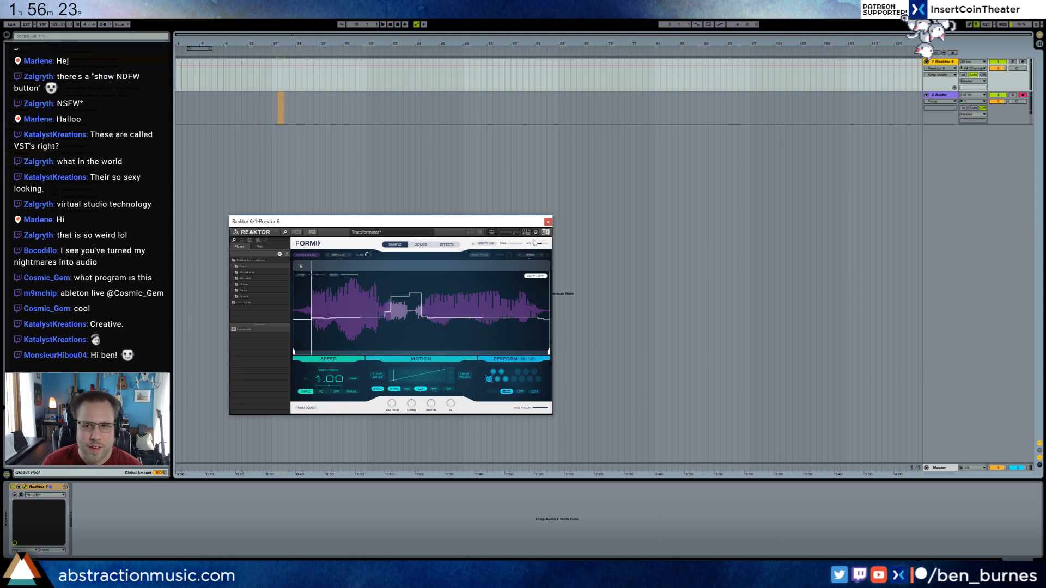
click(1023, 62)
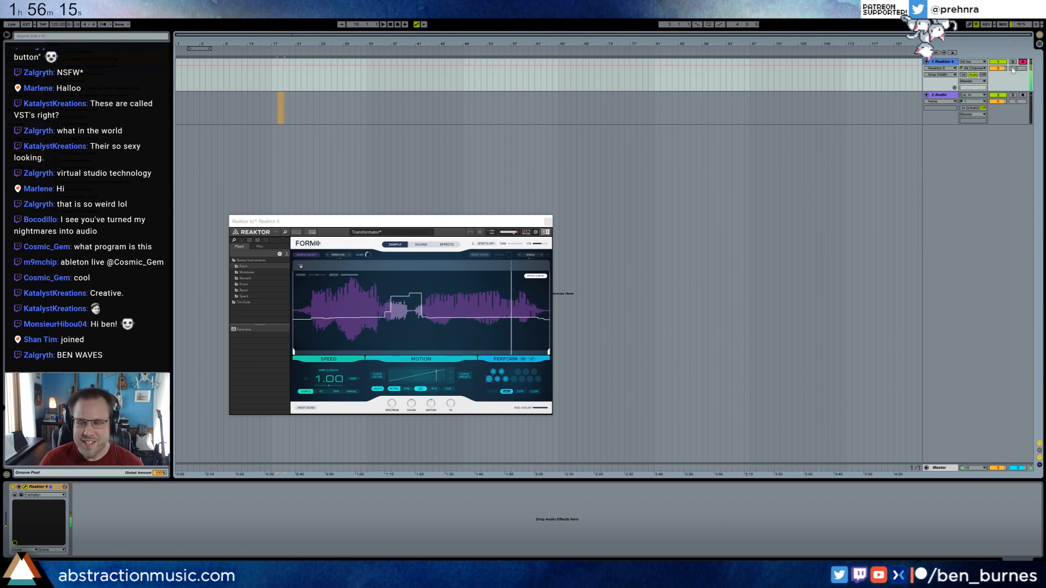
Delete the first voice clip and record a longer take on the armed audio track.
click(281, 121)
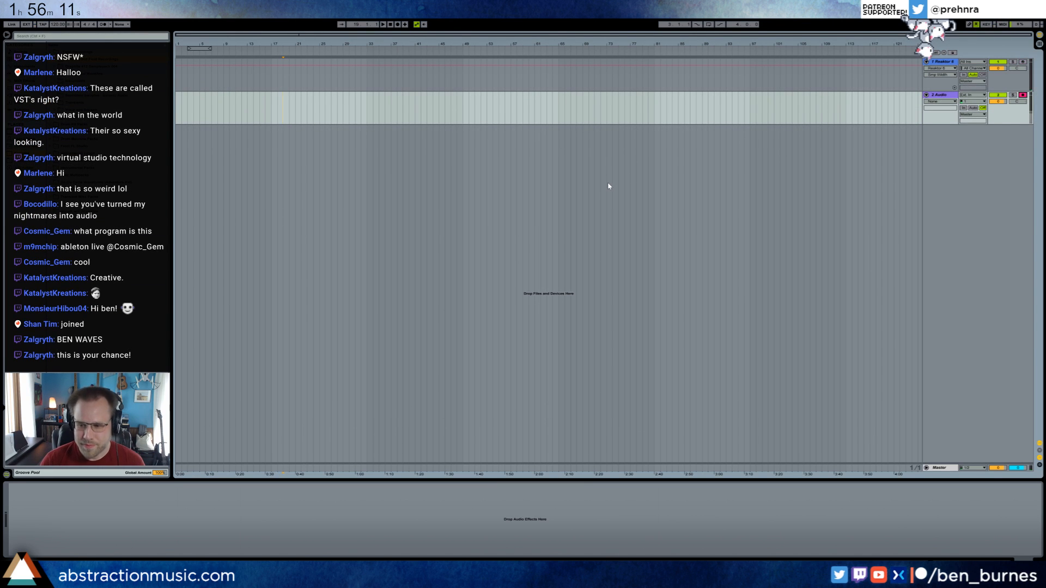
key(F9)
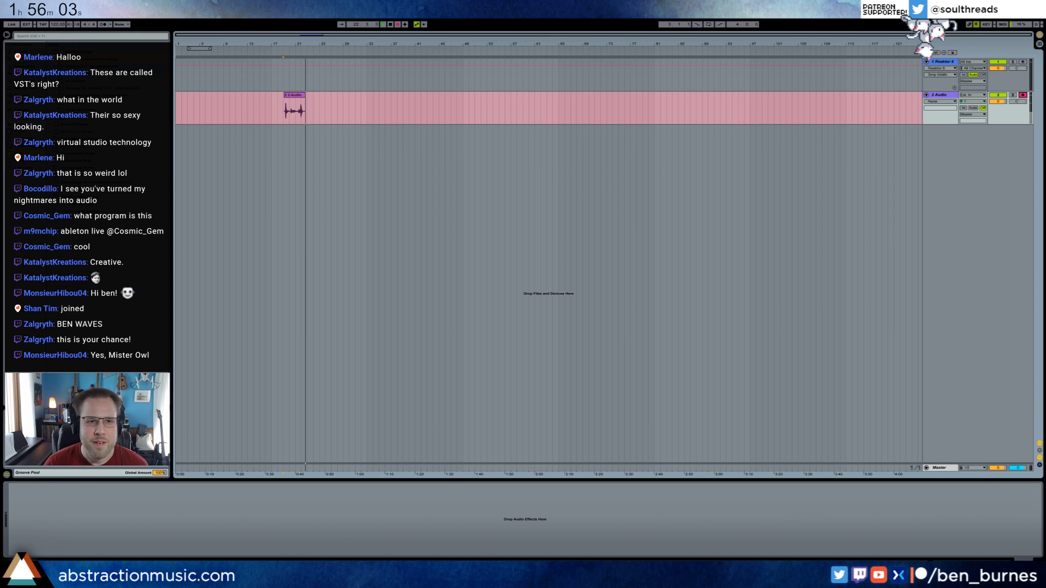
key(space)
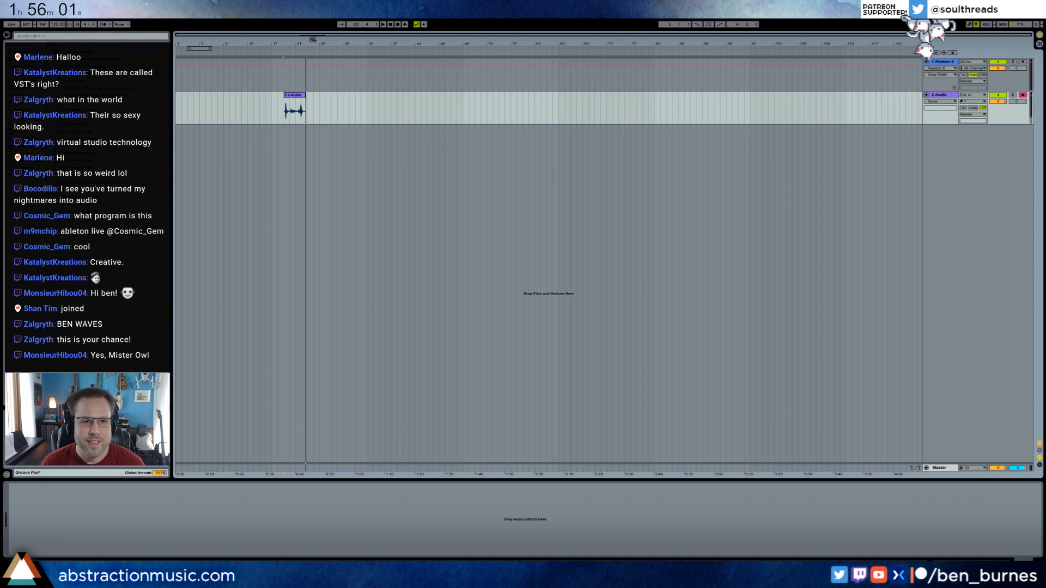
Trim both ends of the new voice clip so it runs from about bar 20 to shortly after bar 21.
drag(313, 39, 327, 101)
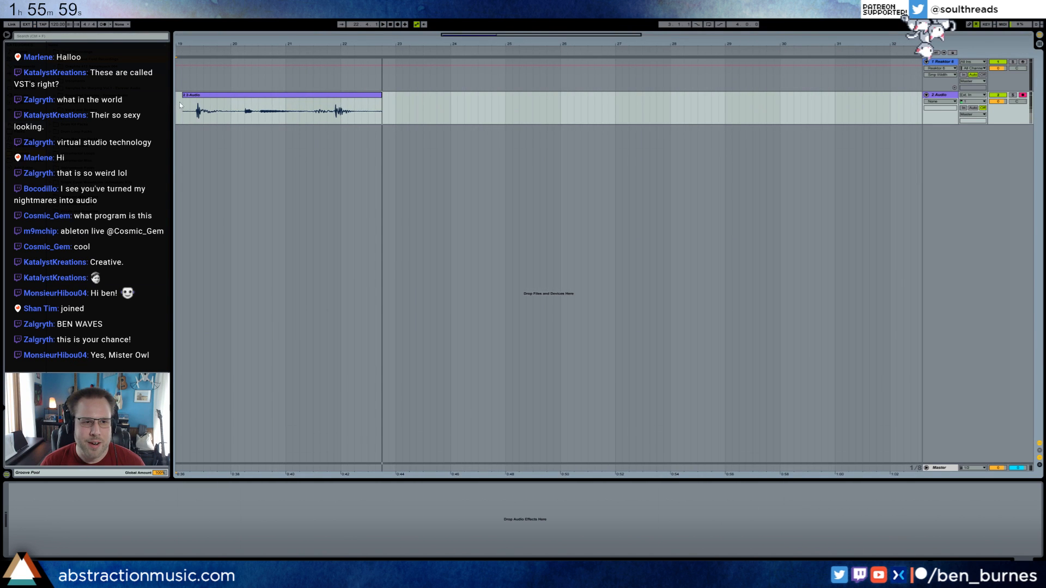
drag(186, 96, 238, 104)
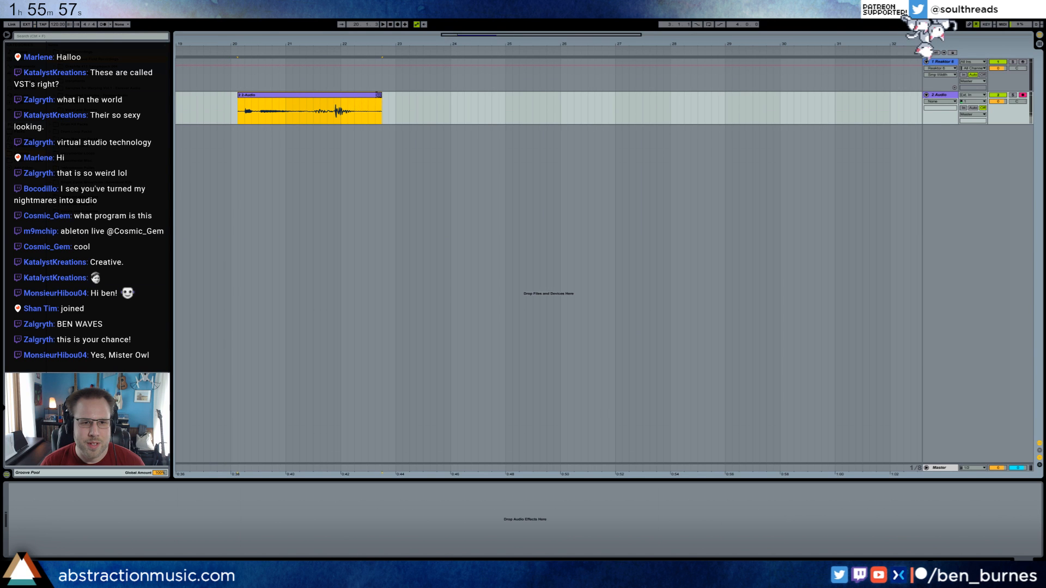
drag(380, 101, 303, 101)
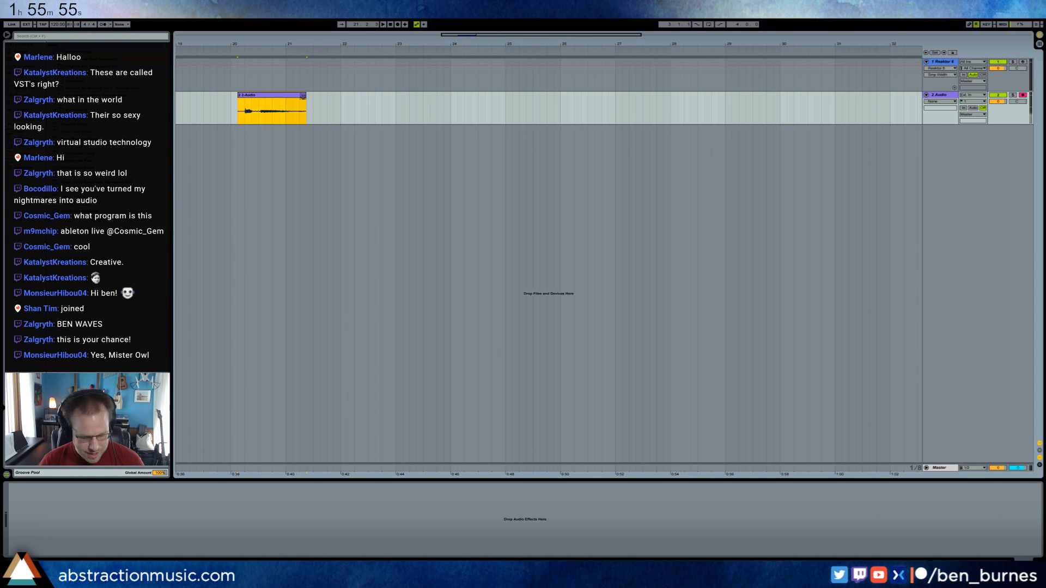
Export the trimmed clip over the existing hello.wav on the desktop and delete the clip from the audio track.
key(ctrl+shift+r)
click(515, 390)
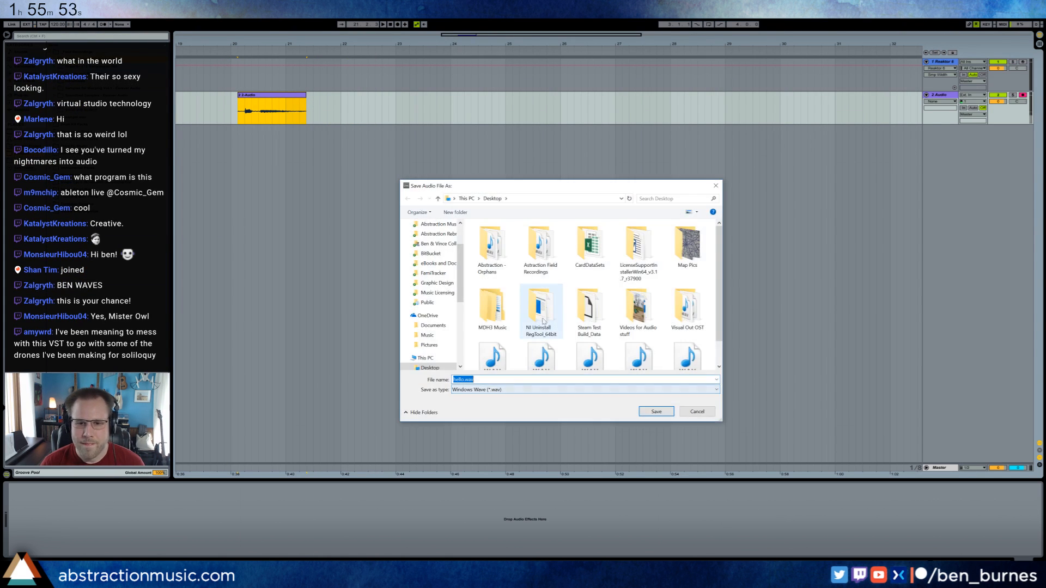
scroll(545, 322, down, 1)
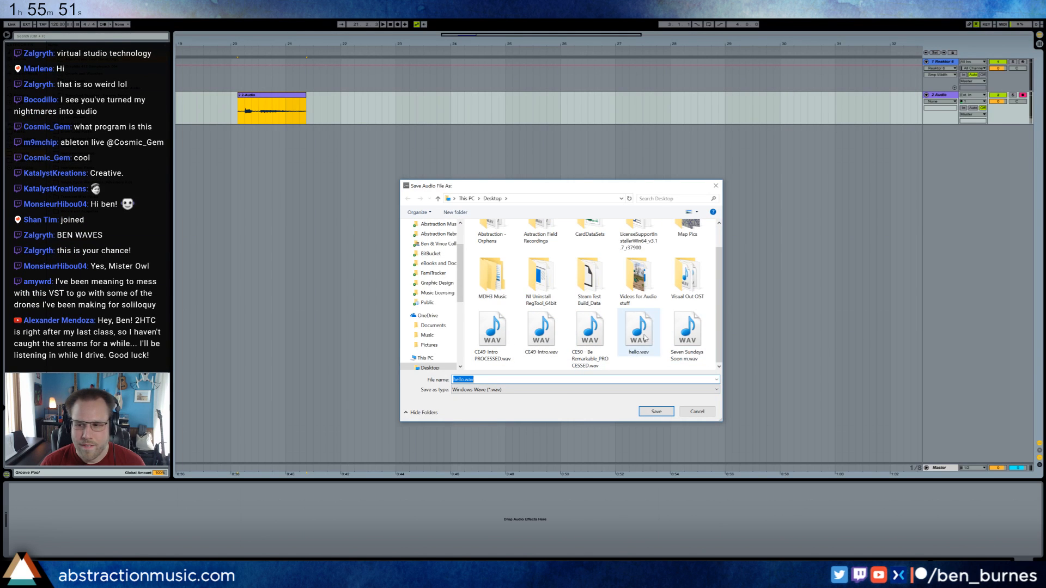
double_click(645, 338)
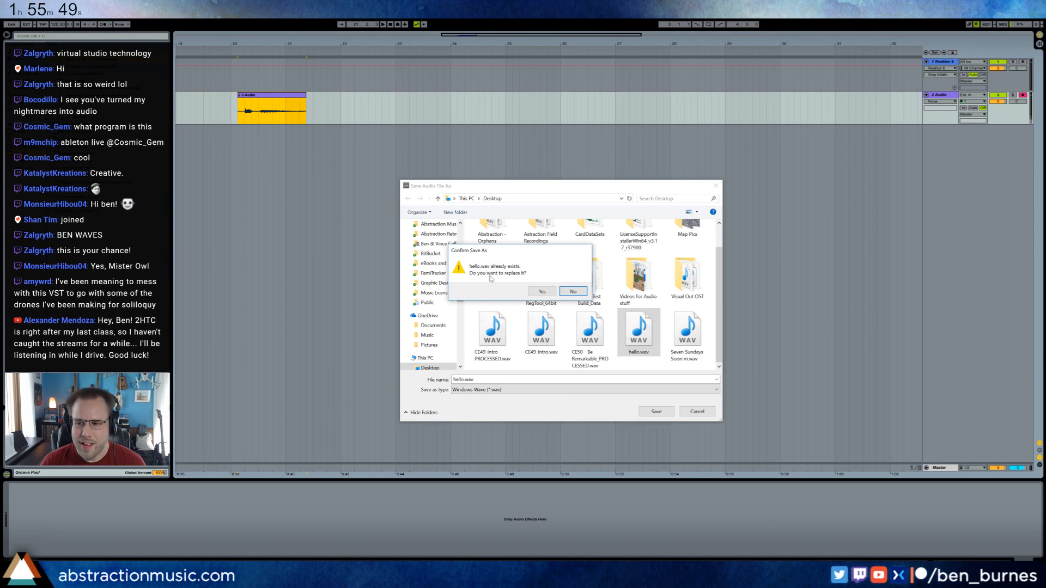
click(536, 291)
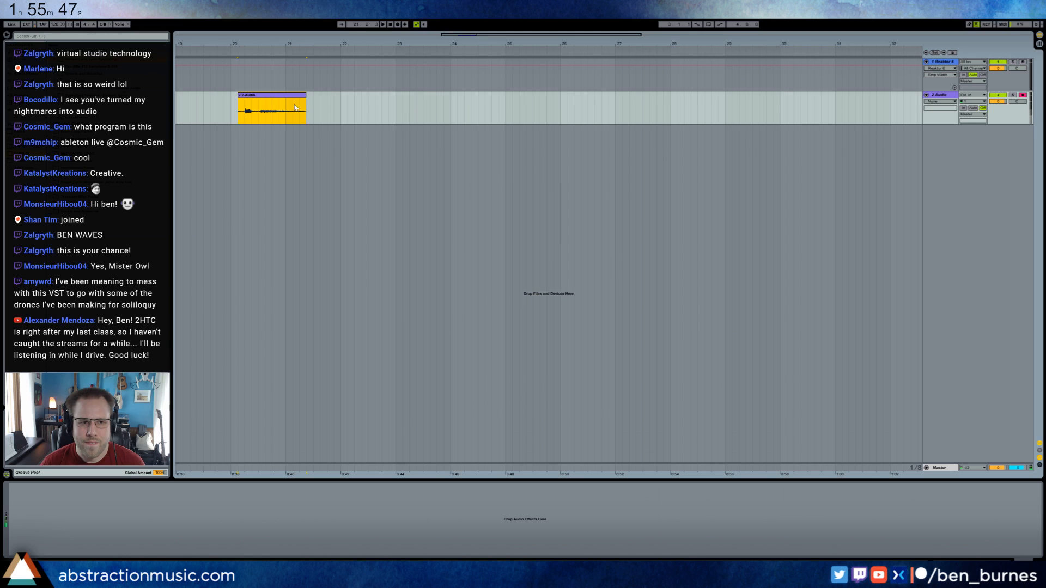
key(Delete)
Import the re-exported hello.wav from the desktop into Form and load only its 2.1-second section containing the voice.
click(307, 82)
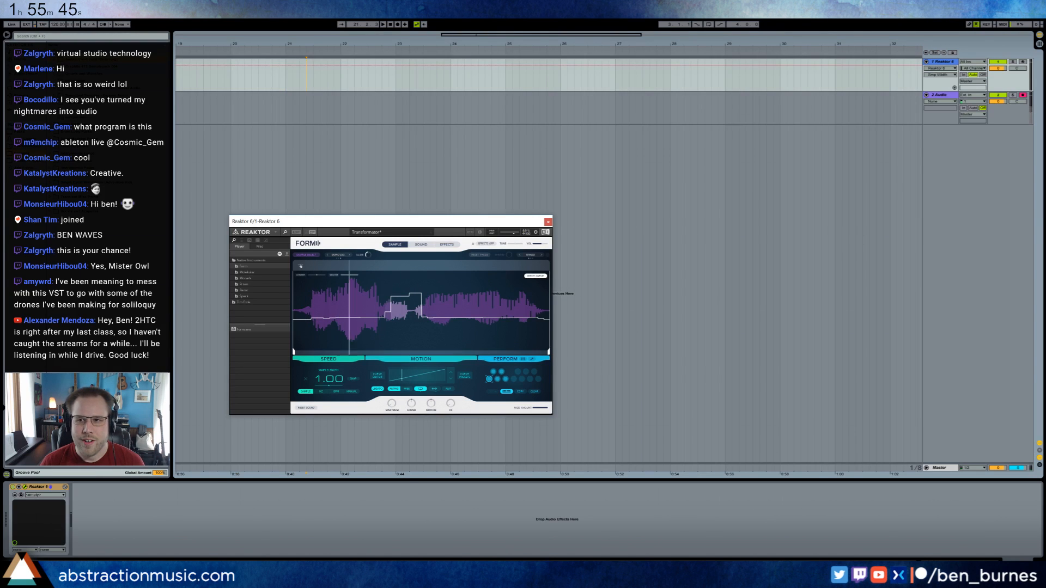
key(F11)
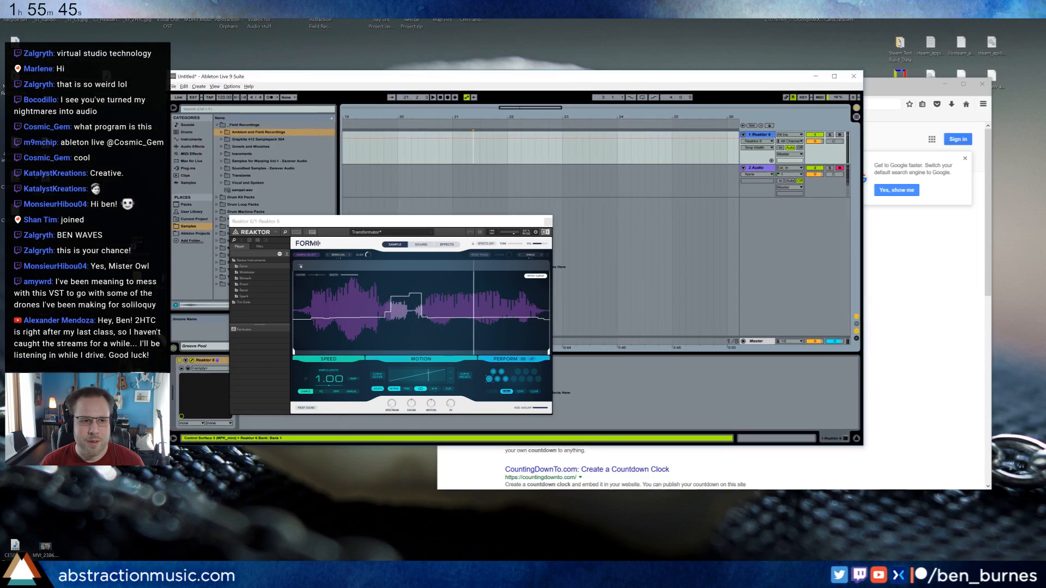
click(308, 257)
click(307, 256)
drag(14, 43, 433, 318)
drag(295, 355, 318, 355)
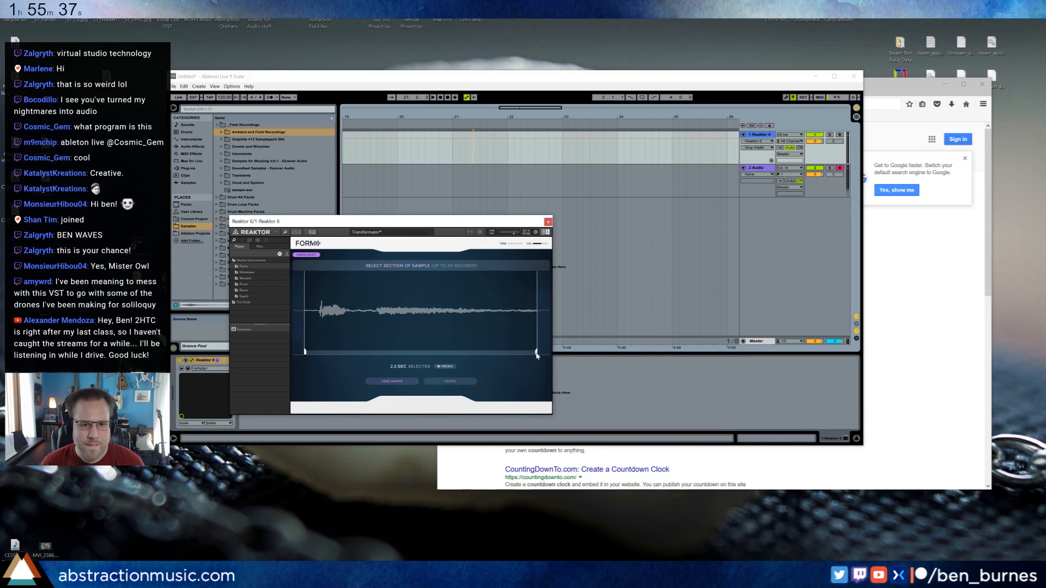
drag(548, 355, 530, 354)
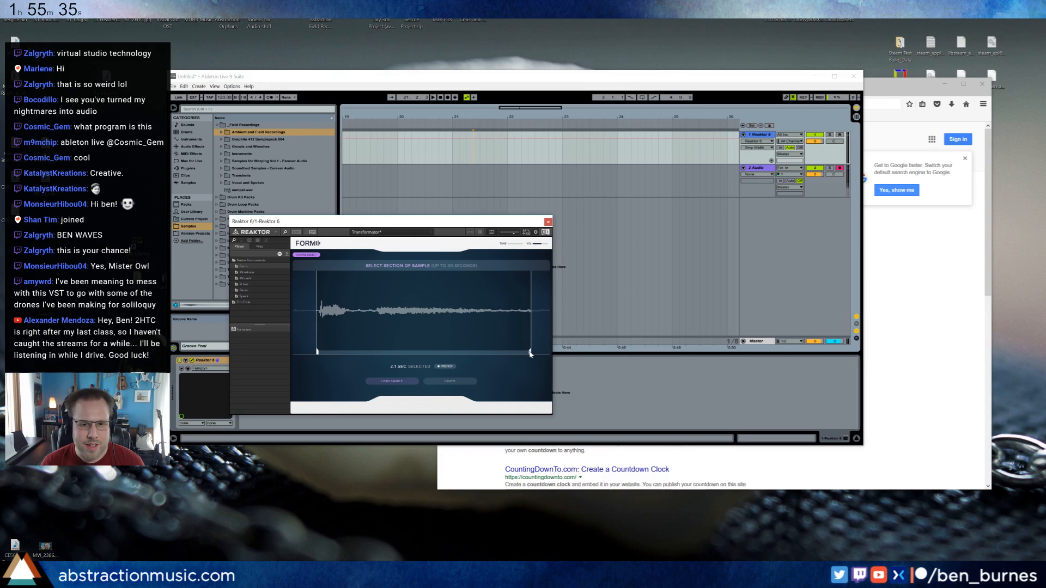
click(376, 382)
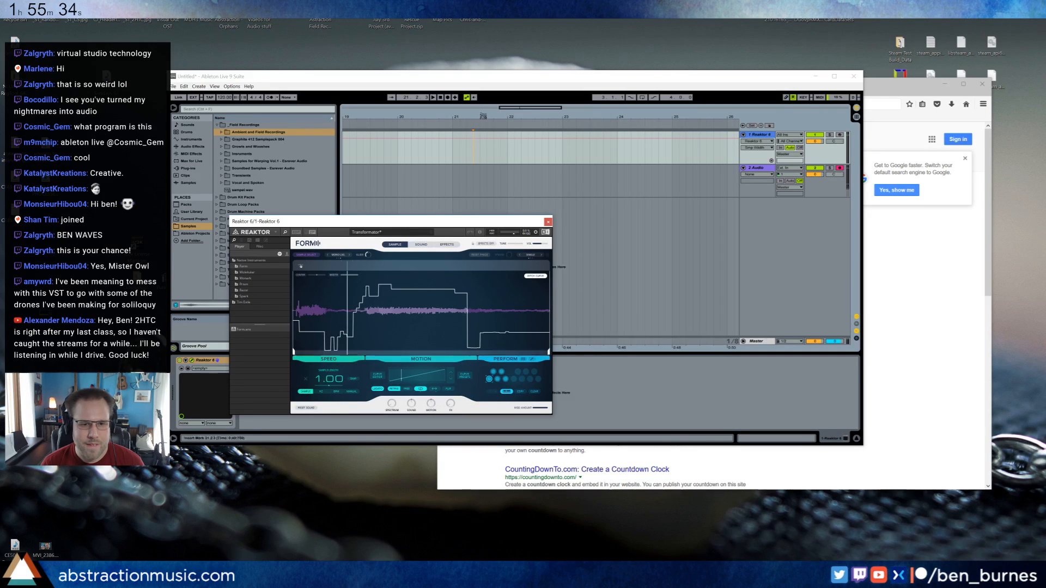
Restore Live to full size and arm the Reaktor track for playing.
click(497, 82)
double_click(497, 83)
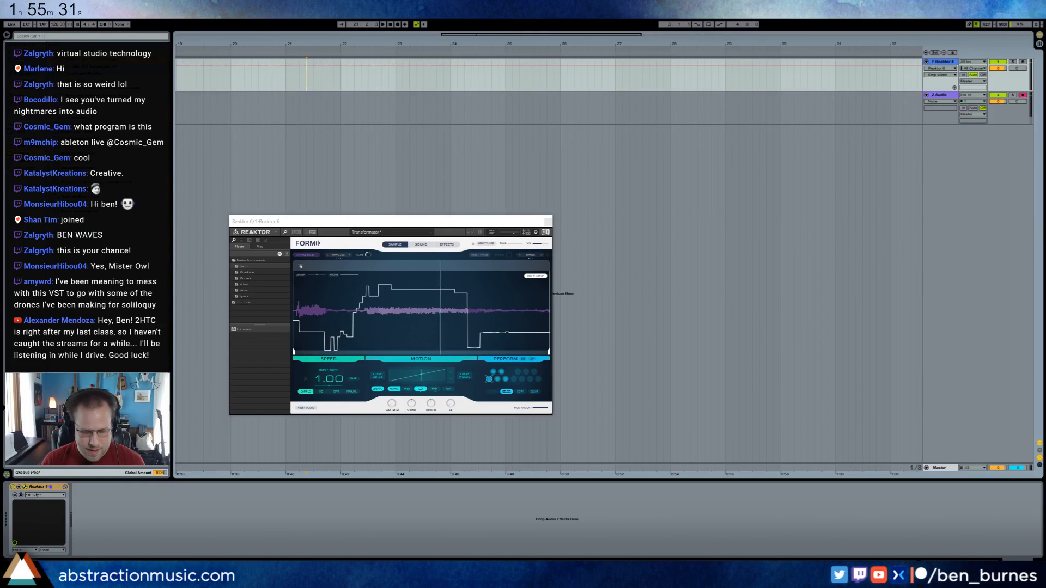
click(1022, 63)
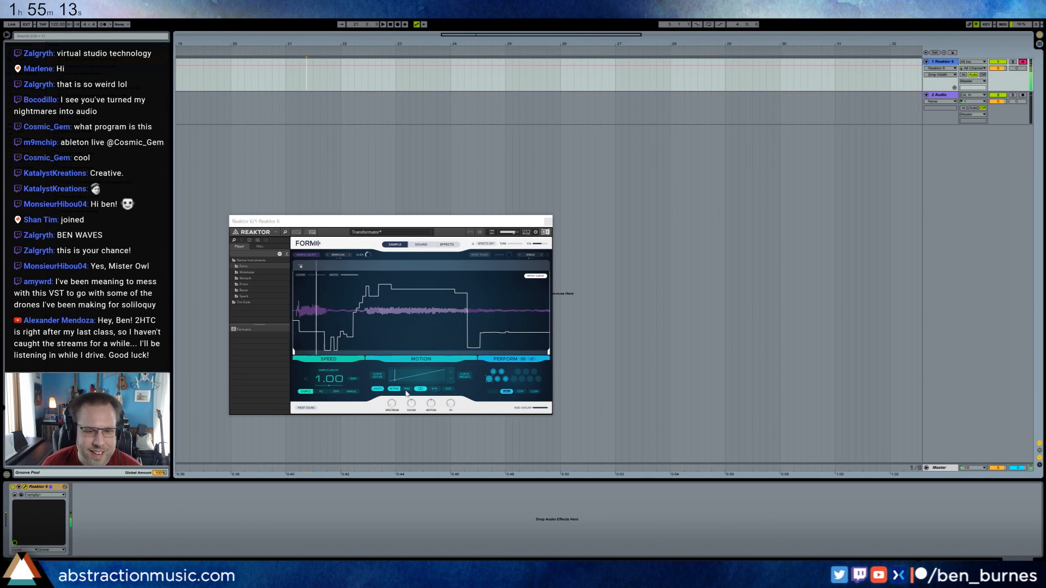
Switch Form's motion speed to tempo-synced mode at 1/16 and change the motion curve to a sine shape.
click(335, 392)
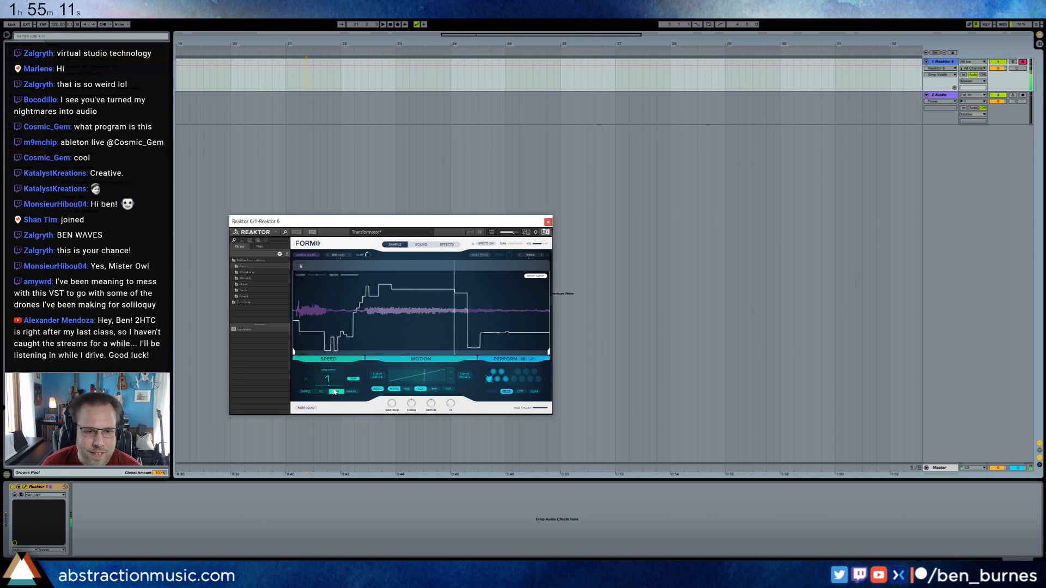
drag(329, 380, 339, 404)
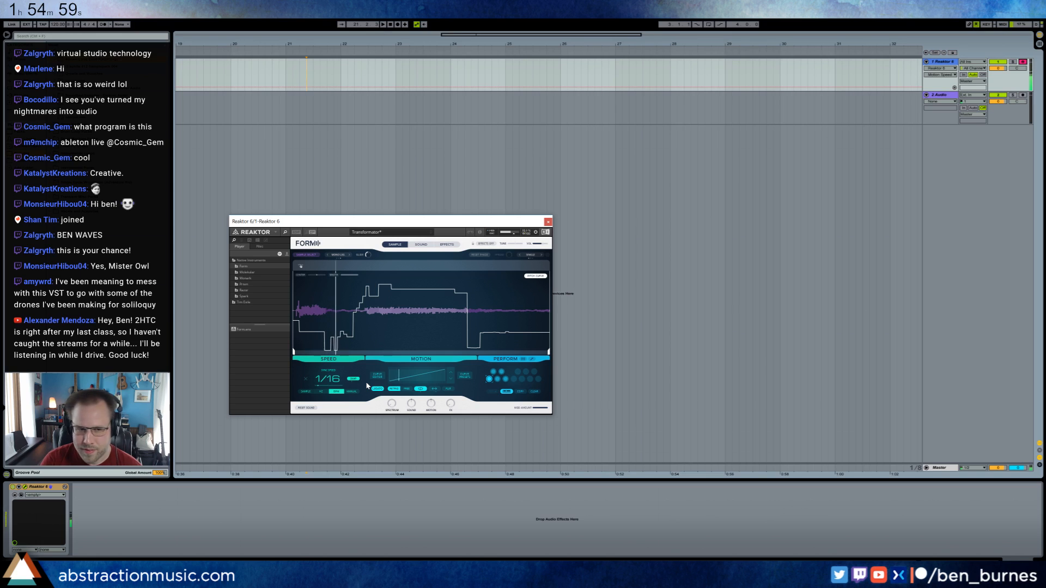
click(450, 372)
click(450, 372)
click(450, 374)
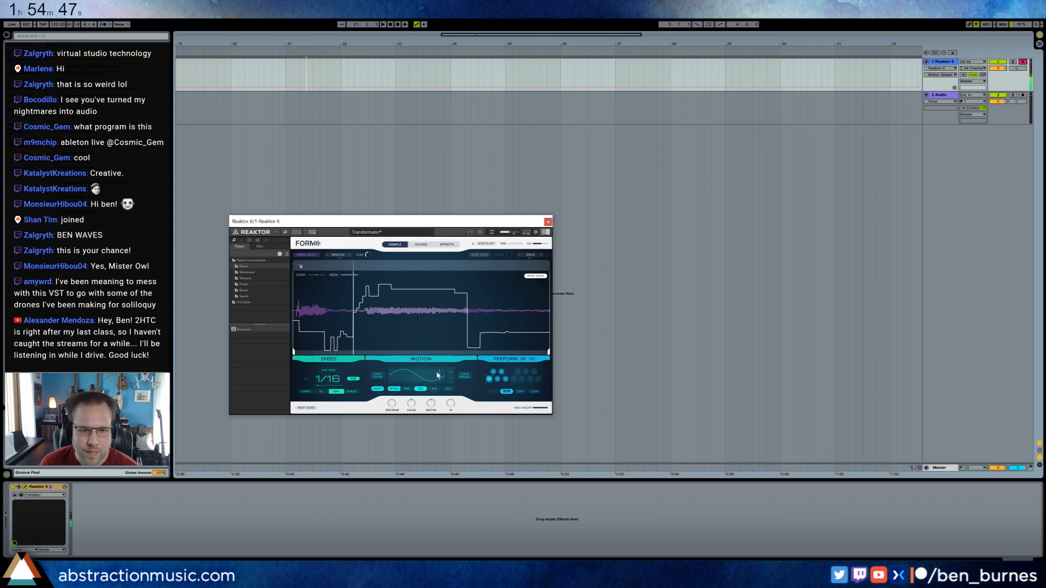
Move Form's playback start marker to the pitch drop late in the sample and close the Reaktor window.
drag(294, 354, 354, 341)
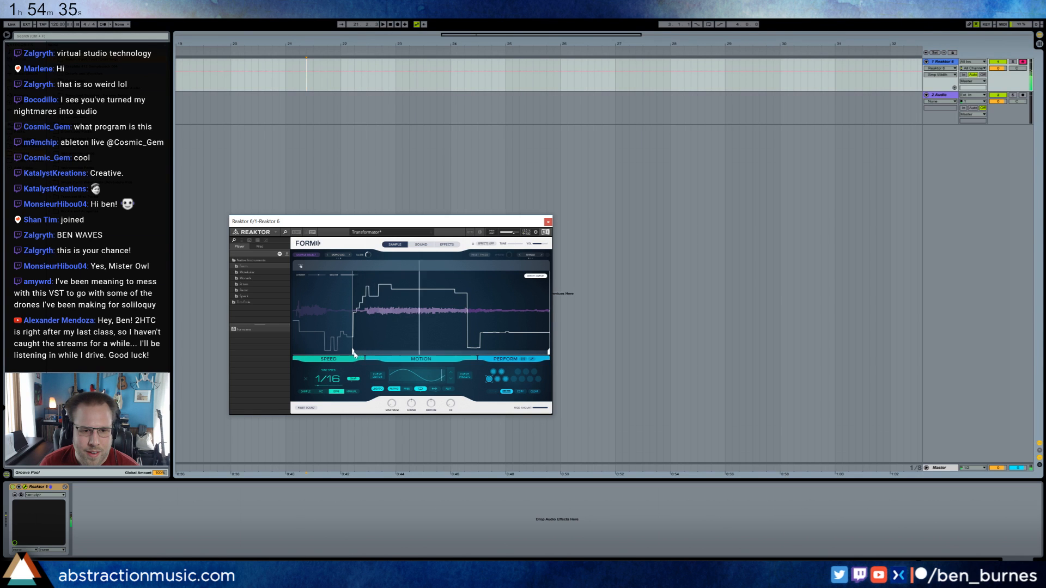
drag(352, 353, 467, 348)
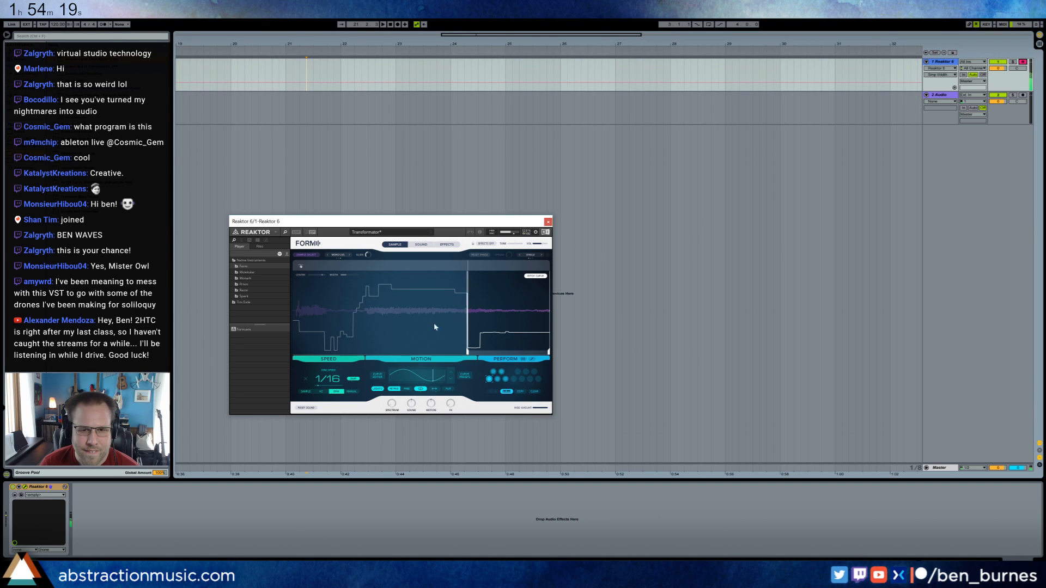
click(548, 222)
Delete the empty audio track below the Reaktor track.
drag(396, 109, 375, 109)
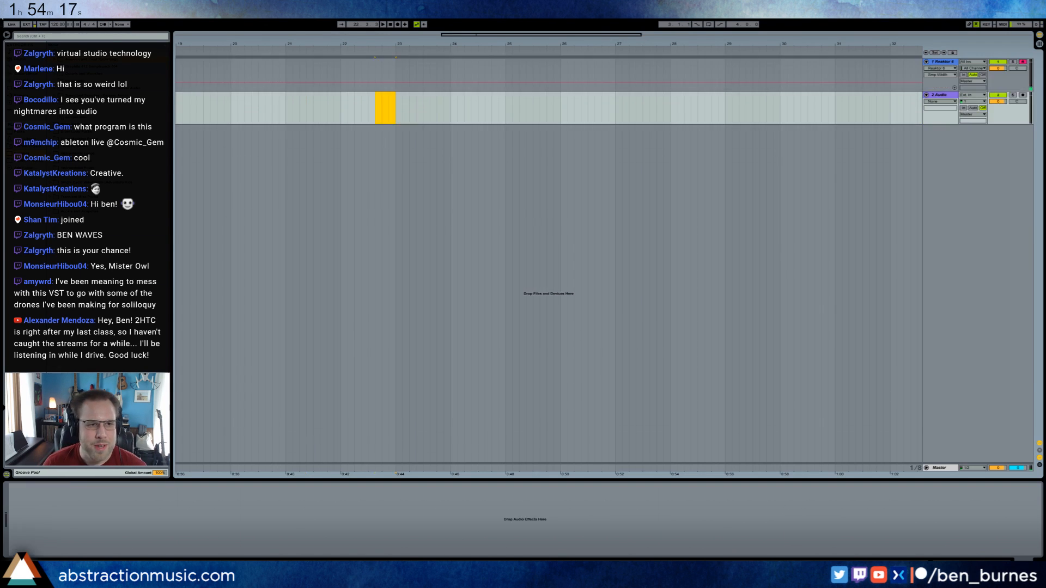
click(26, 82)
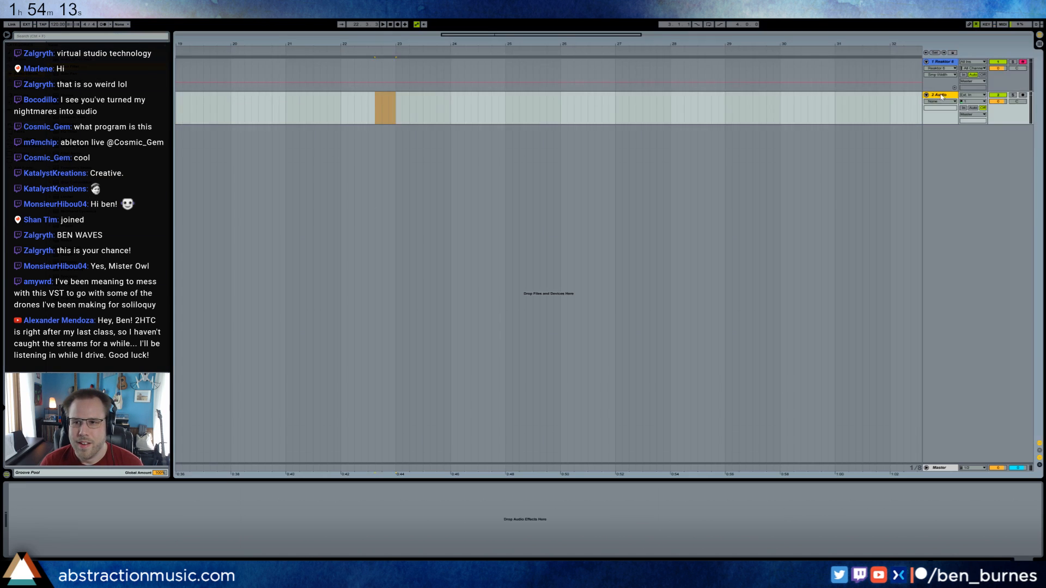
key(Delete)
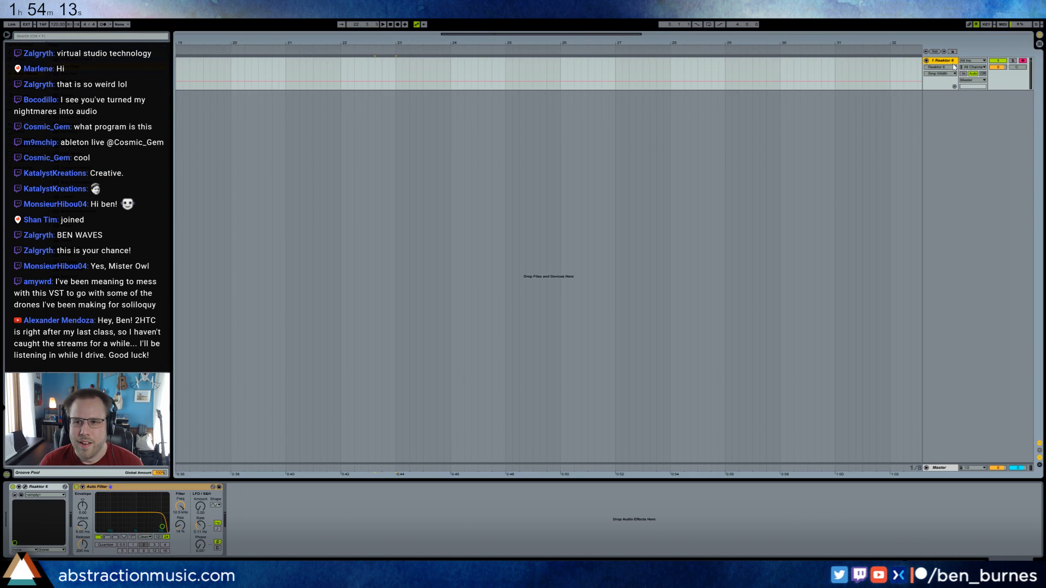
Set the Auto Filter after Reaktor to high-pass and fine-tune its cutoff frequency.
click(110, 536)
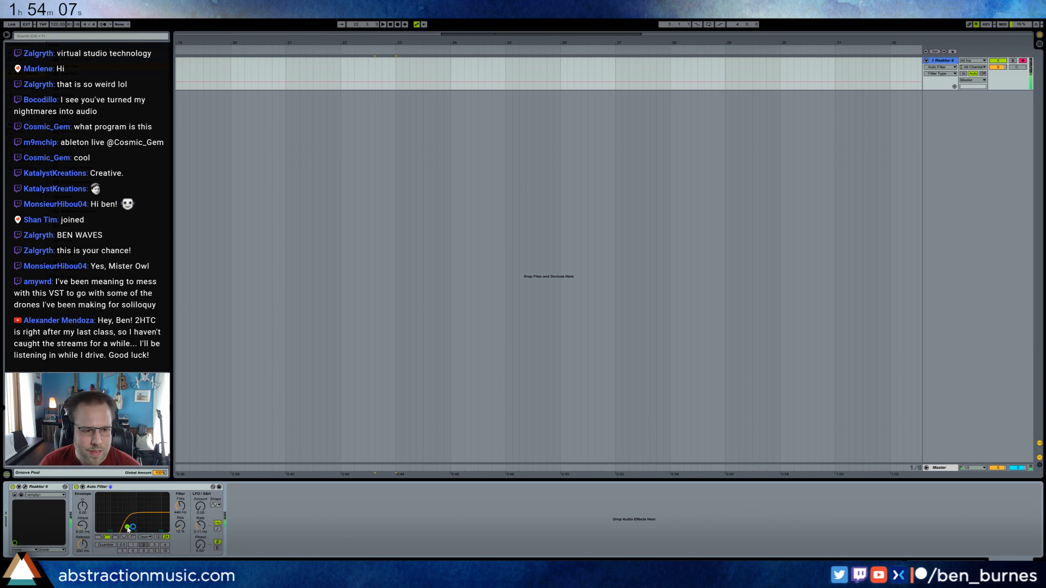
drag(127, 527, 131, 527)
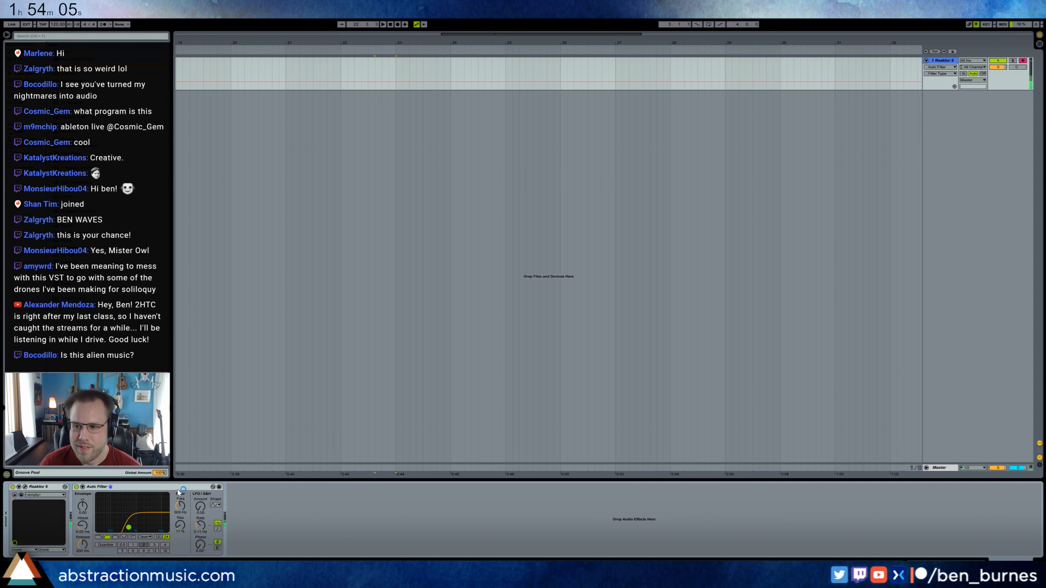
click(227, 32)
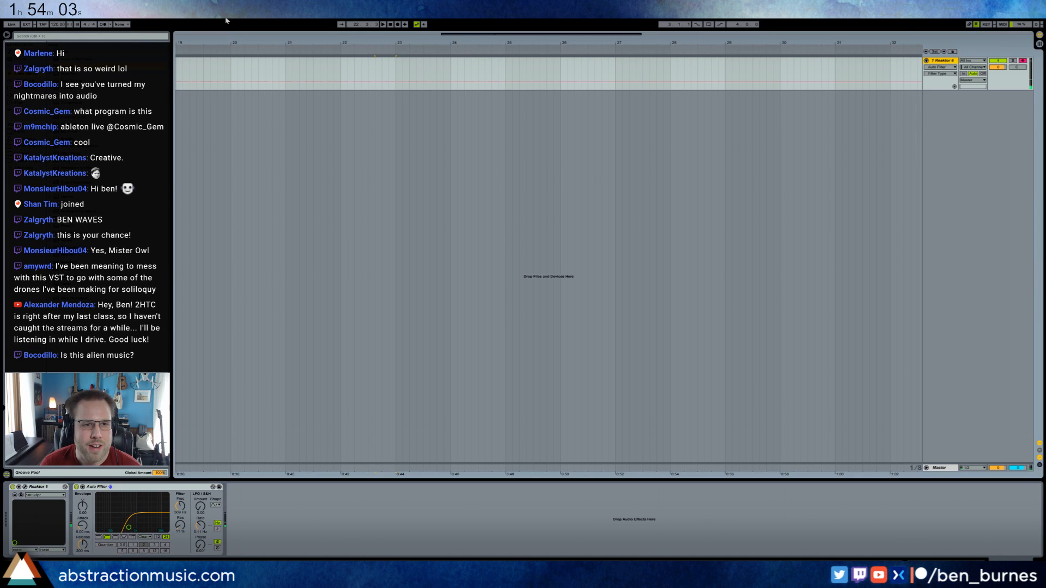
Create a MIDI clip from bar 3 to bar 5 on the Reaktor track and draw one sustained note across it.
drag(365, 43, 365, 34)
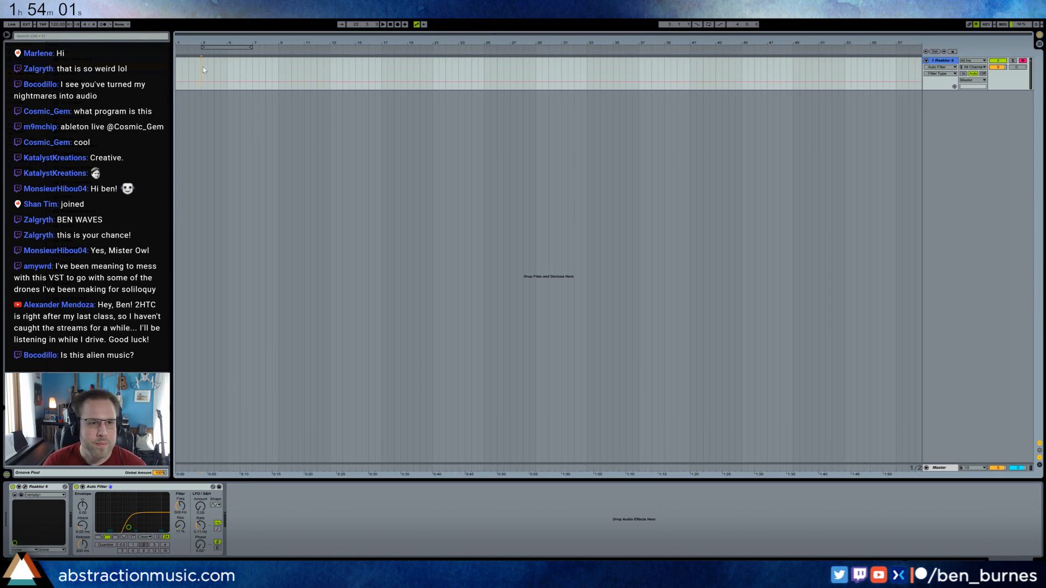
drag(201, 66, 223, 70)
key(ctrl+shift+m)
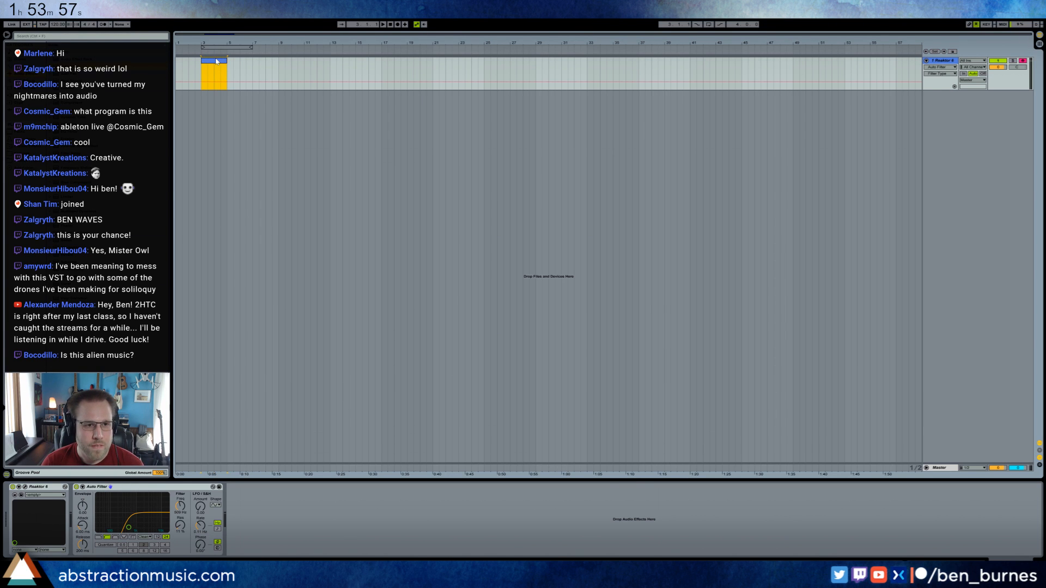
double_click(216, 61)
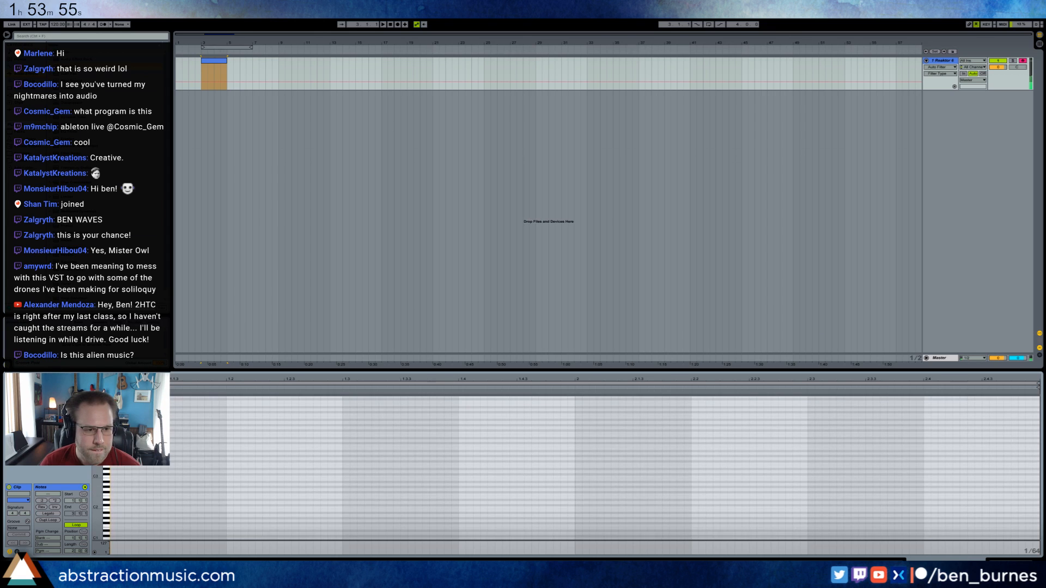
drag(170, 445, 1027, 440)
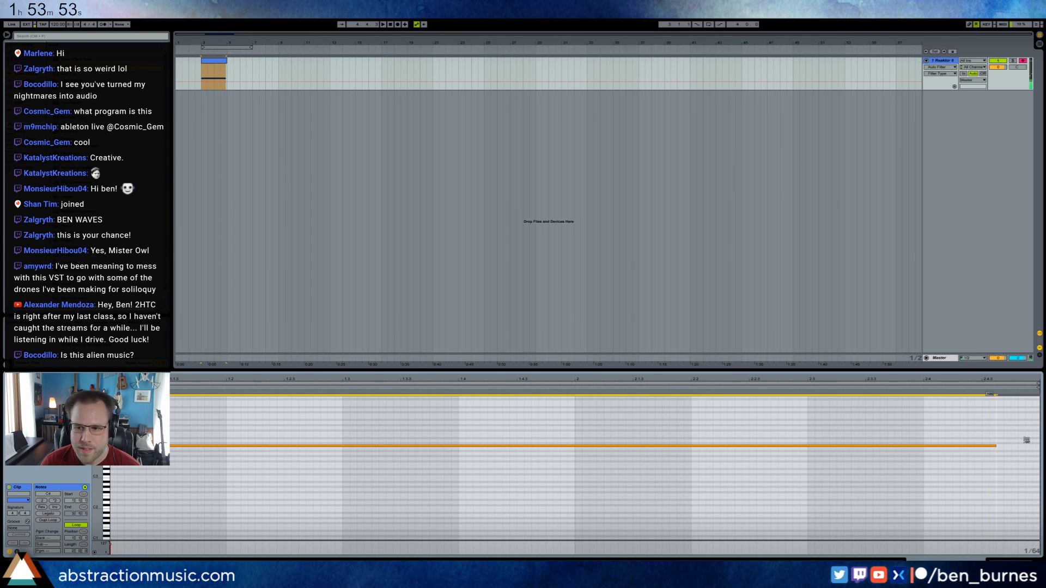
click(1003, 564)
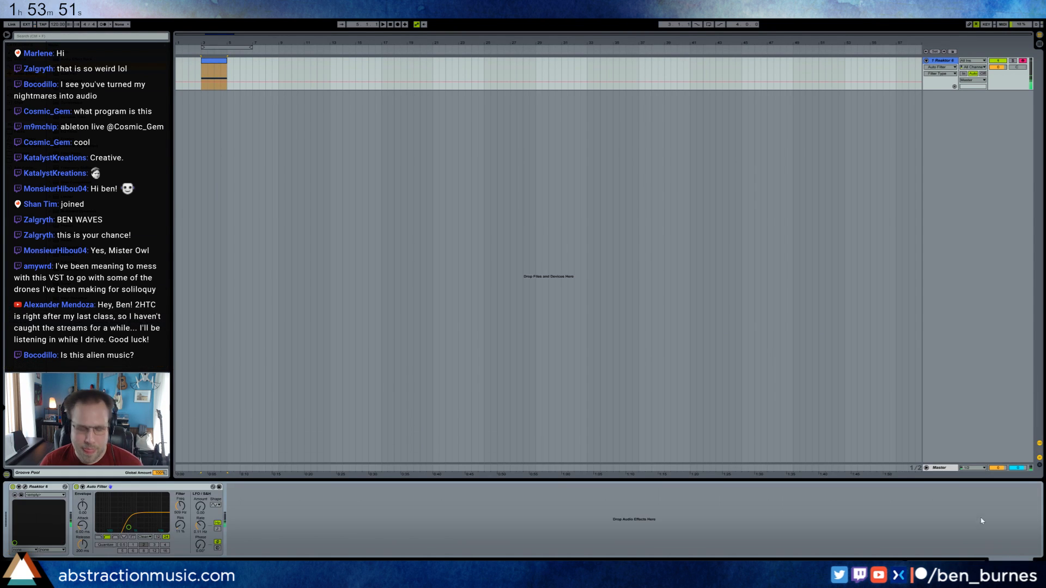
Add a return track with ValhallaRoom, set its decay to 7.16 s, and adjust the Reaktor track's send to it.
key(ctrl+alt+t)
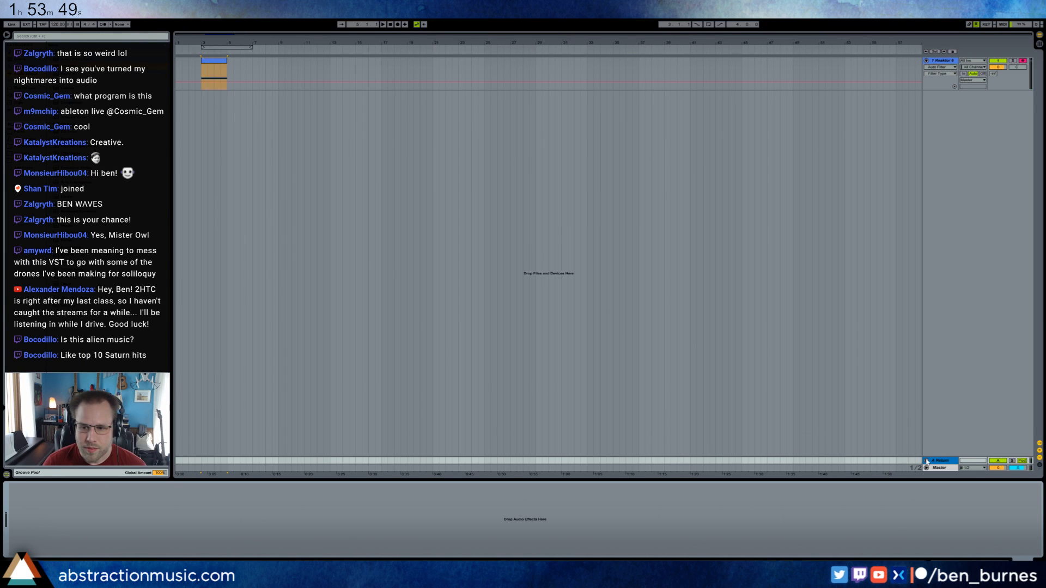
click(926, 460)
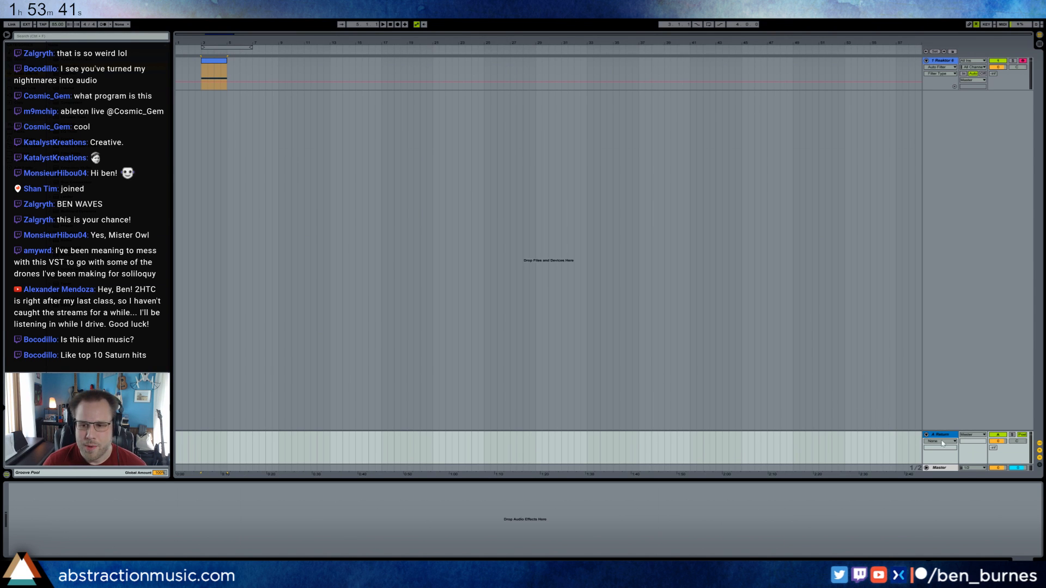
drag(996, 74, 996, 68)
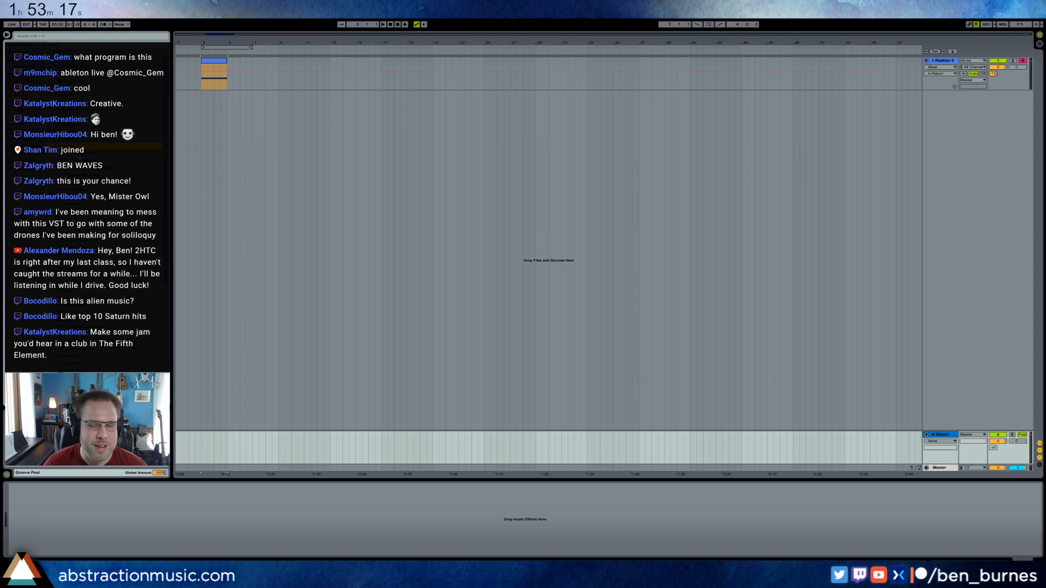
drag(940, 435, 940, 435)
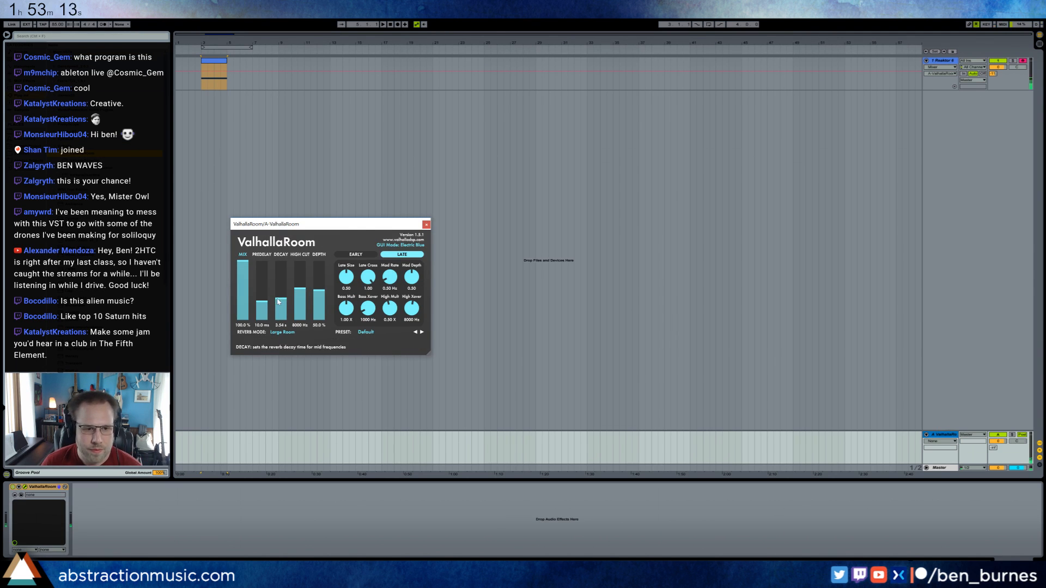
drag(280, 302, 281, 295)
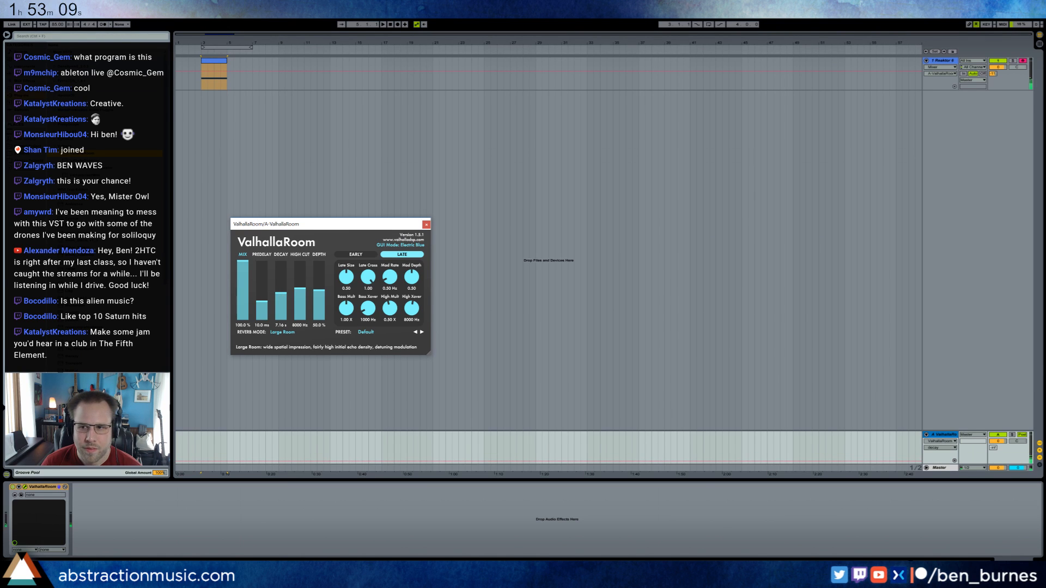
drag(995, 73, 994, 71)
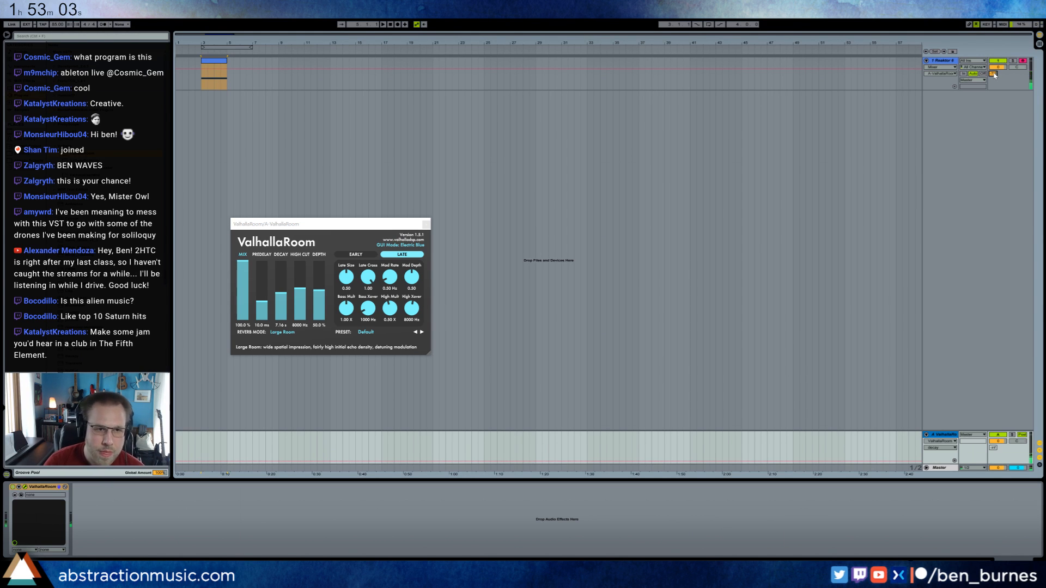
Transpose the clip's sustained note down an octave, start playback, and extend the clip to bar 7.
double_click(222, 61)
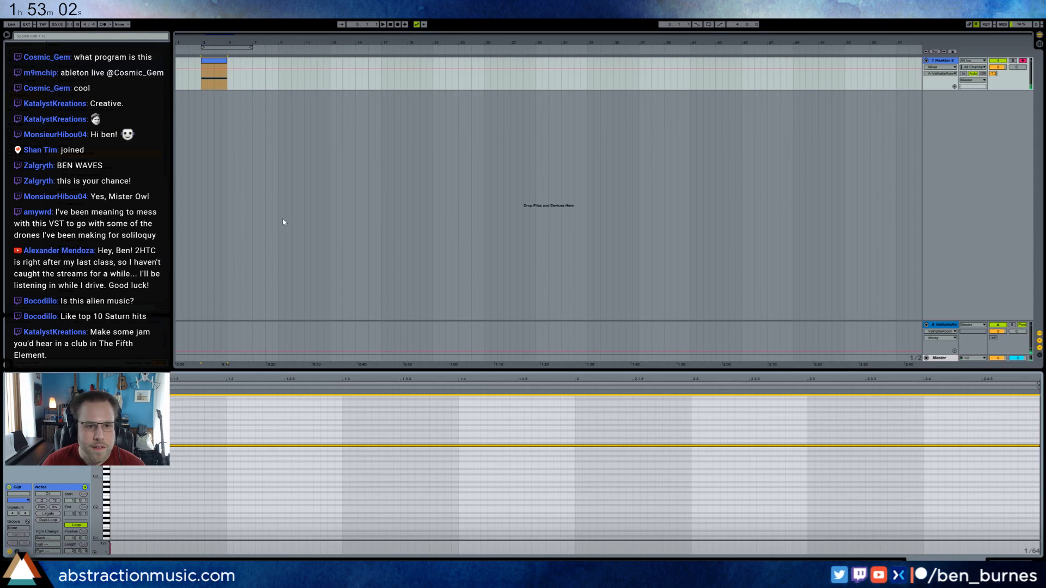
click(330, 424)
key(ctrl+a)
key(shift+Down)
key(space)
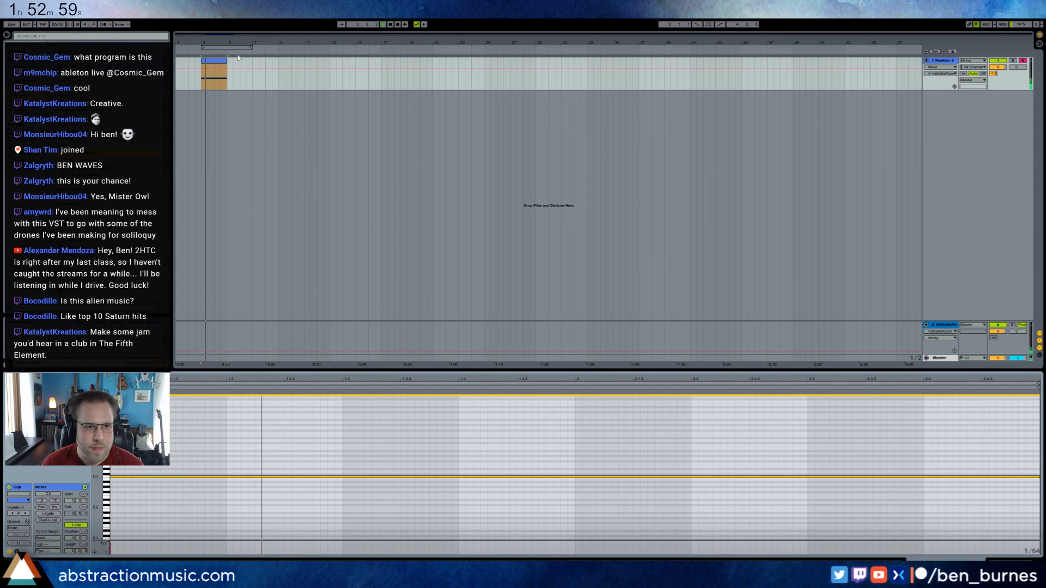
drag(226, 61, 253, 66)
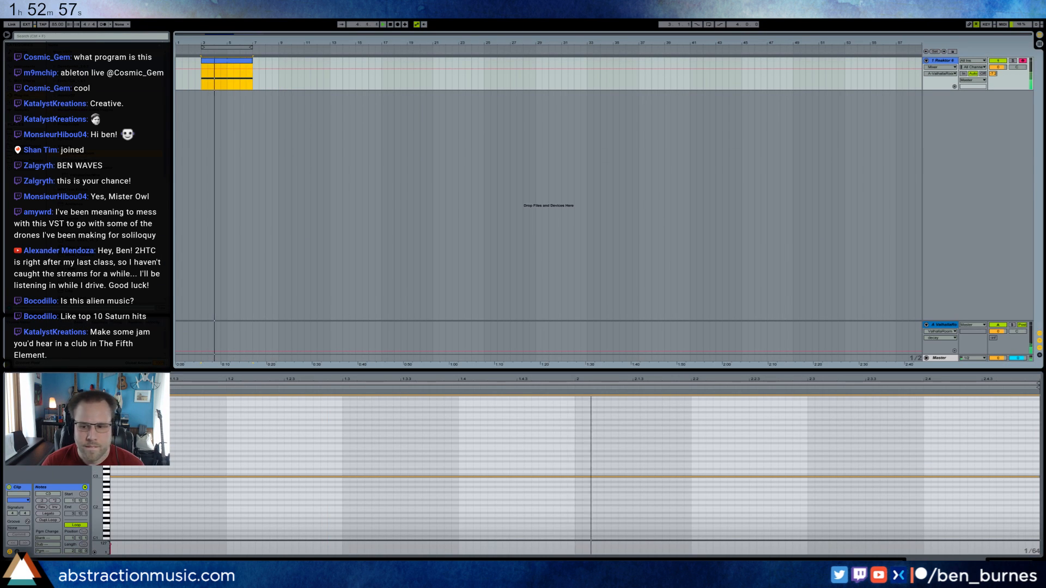
Insert a new MIDI track below the Reaktor track and clear the time selection.
key(shift+Tab)
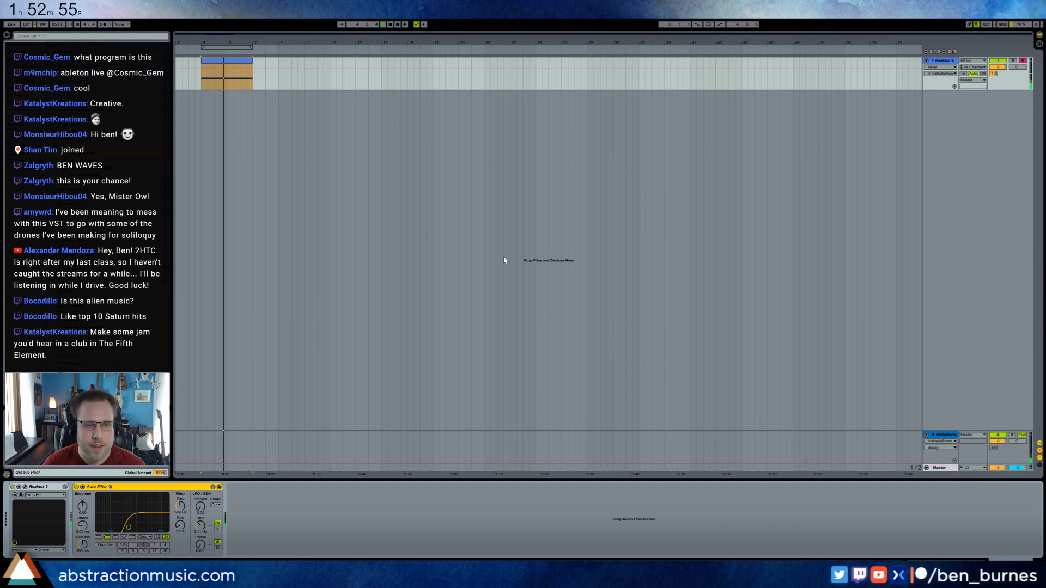
key(ctrl+shift+t)
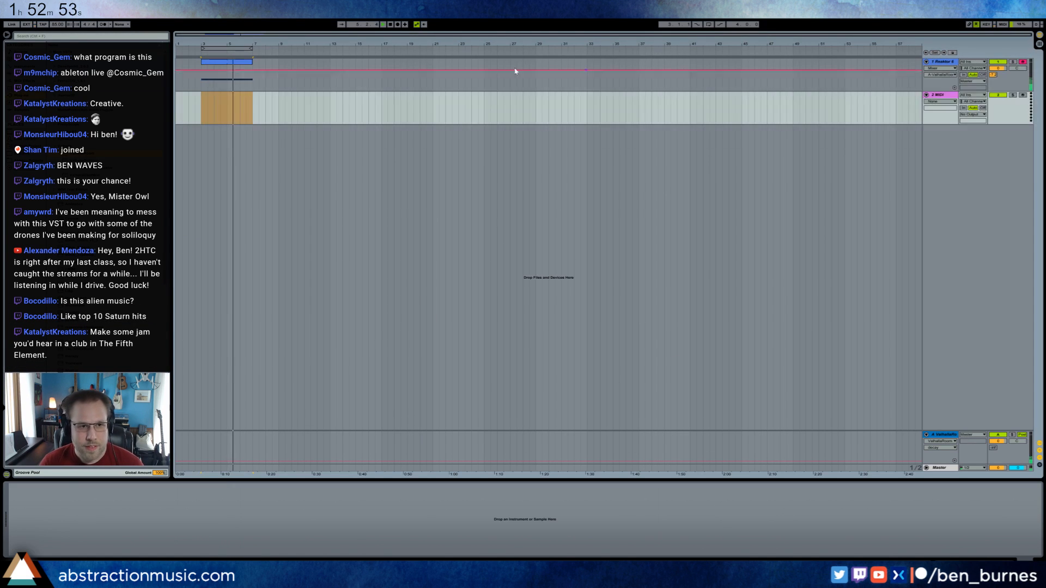
click(199, 107)
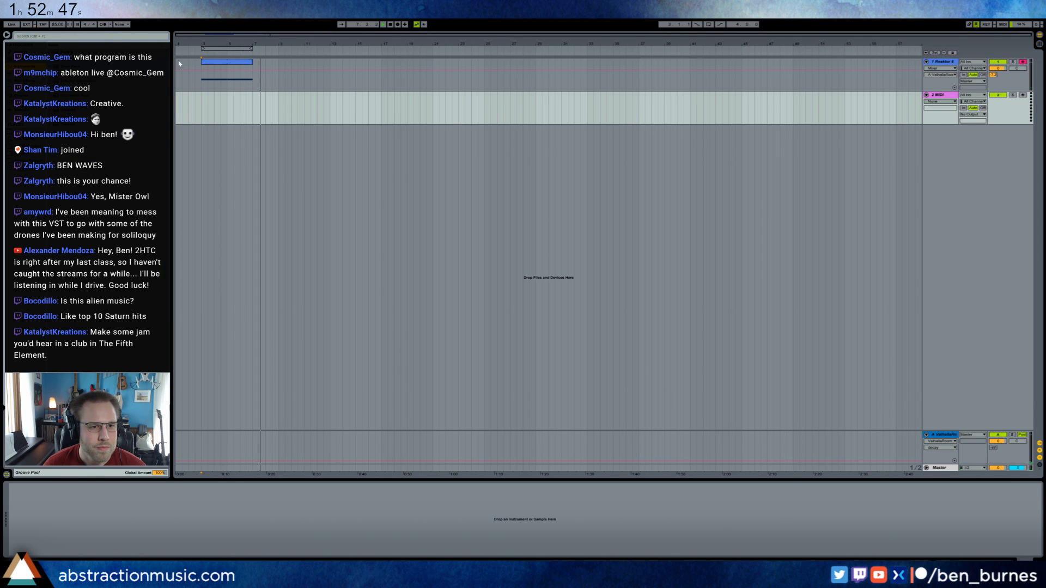
Loop playback over the Reaktor clip from bar 3 to bar 7 and start playing it.
click(220, 62)
key(ctrl+l)
key(space)
key(space)
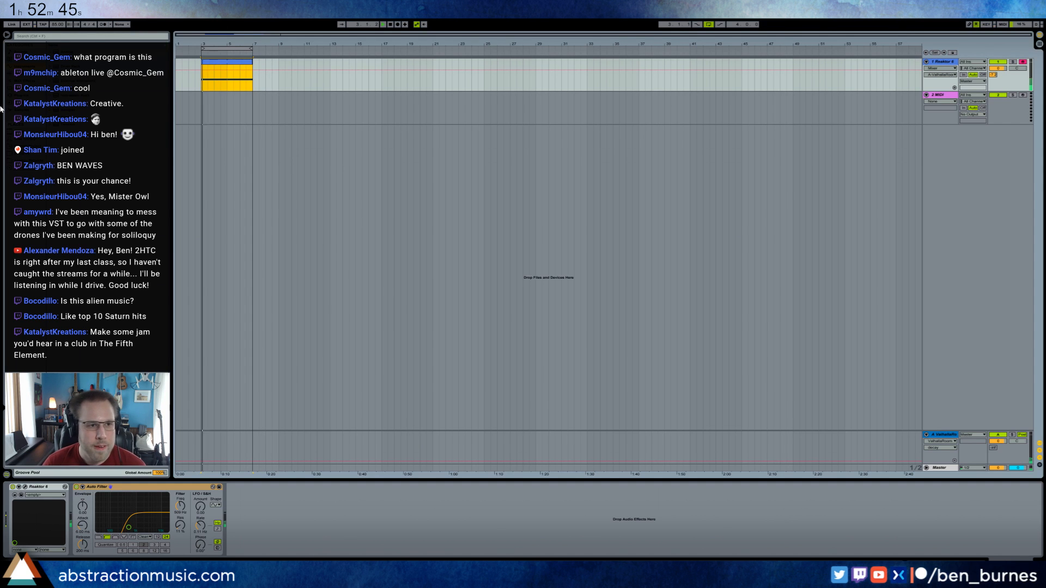
Load a Drum Rack onto the empty MIDI track and add another MIDI track below it with Massive.
click(28, 81)
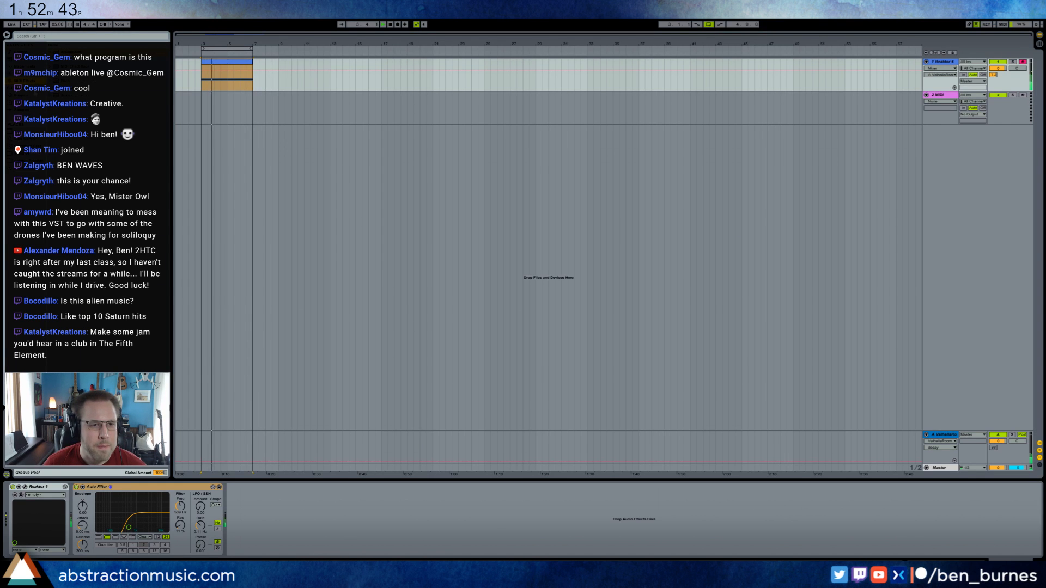
click(199, 107)
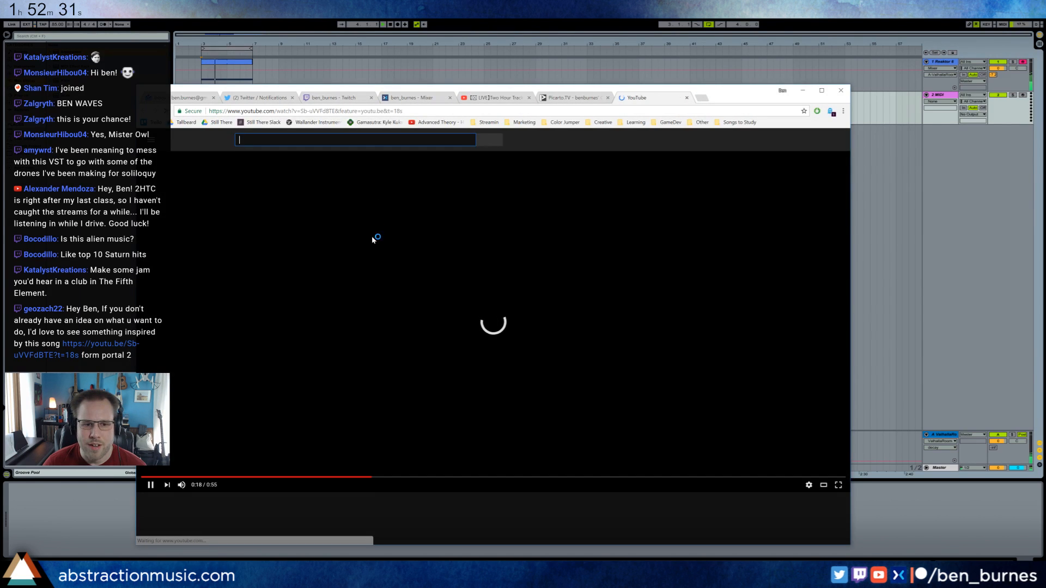
click(803, 92)
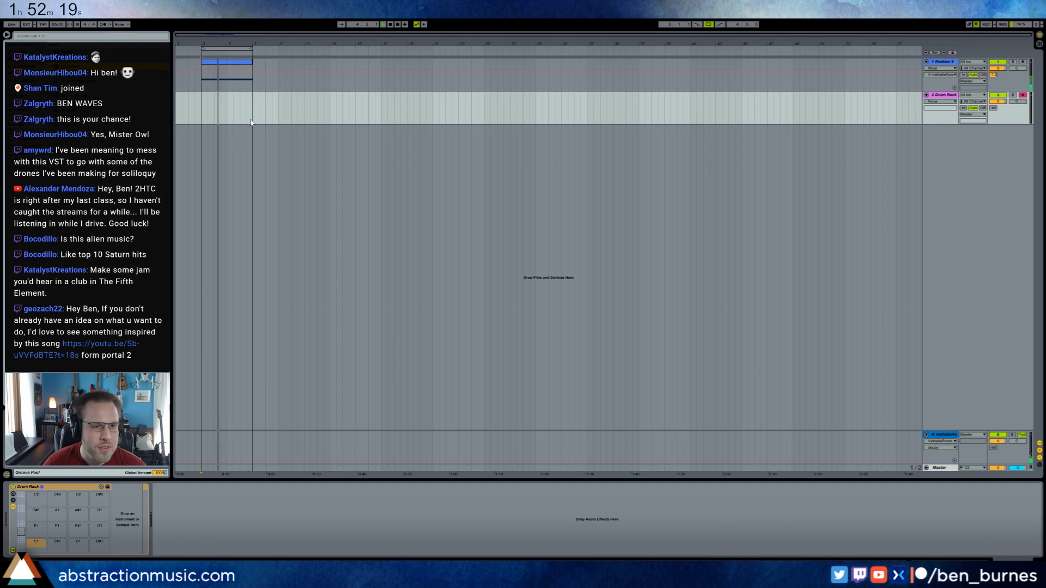
key(ctrl+shift+t)
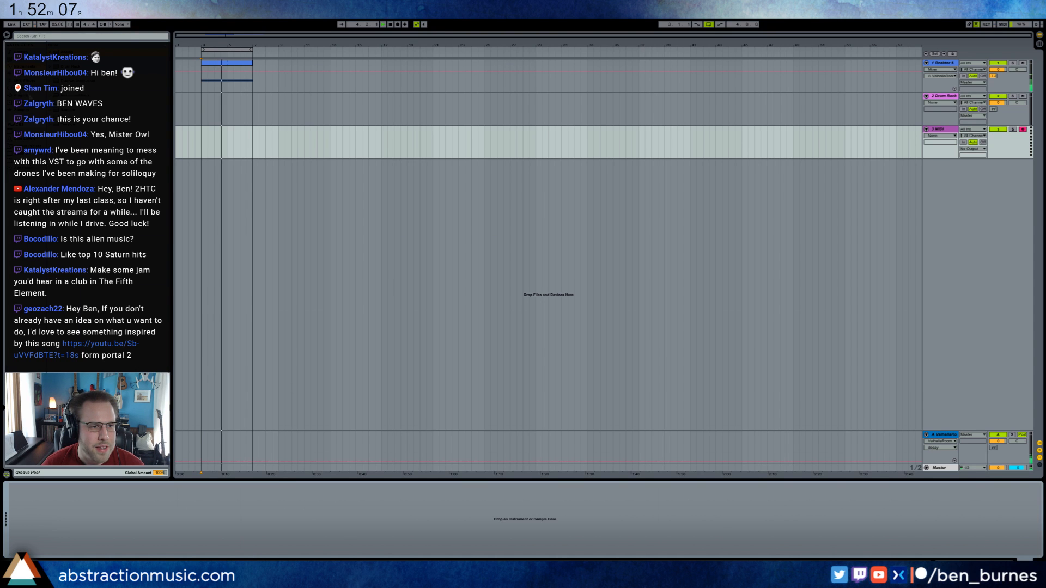
key(ctrl+z)
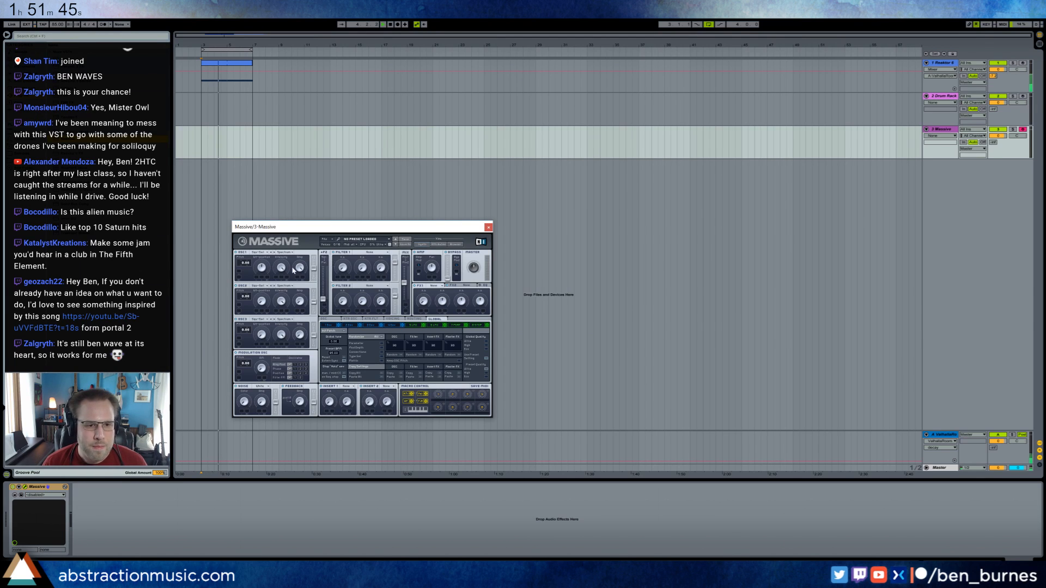
Choose a wavetable for Massive's first oscillator, adjust its knobs, and shape the envelope into a decay with no sustain.
click(263, 253)
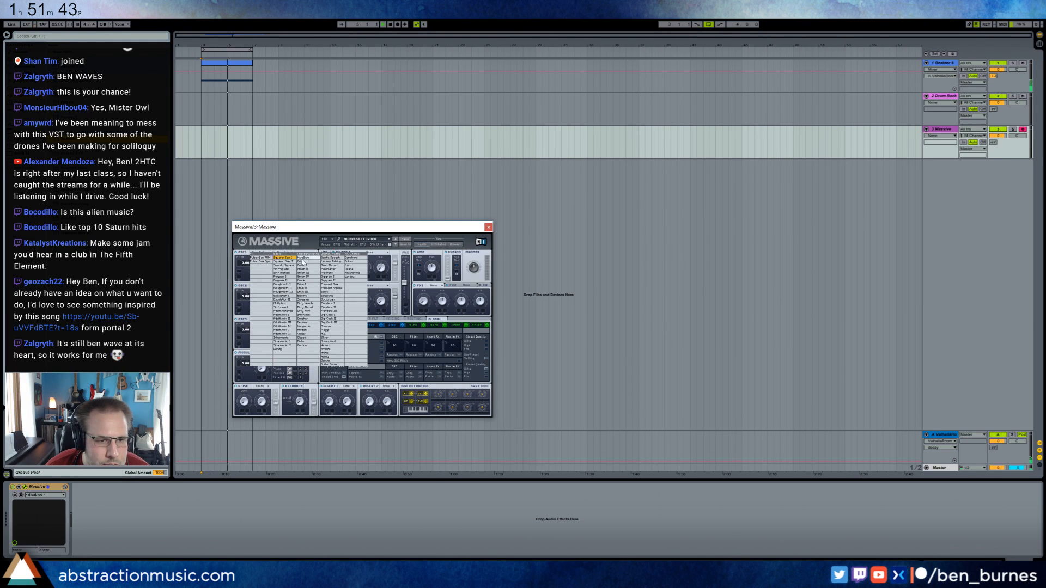
click(293, 270)
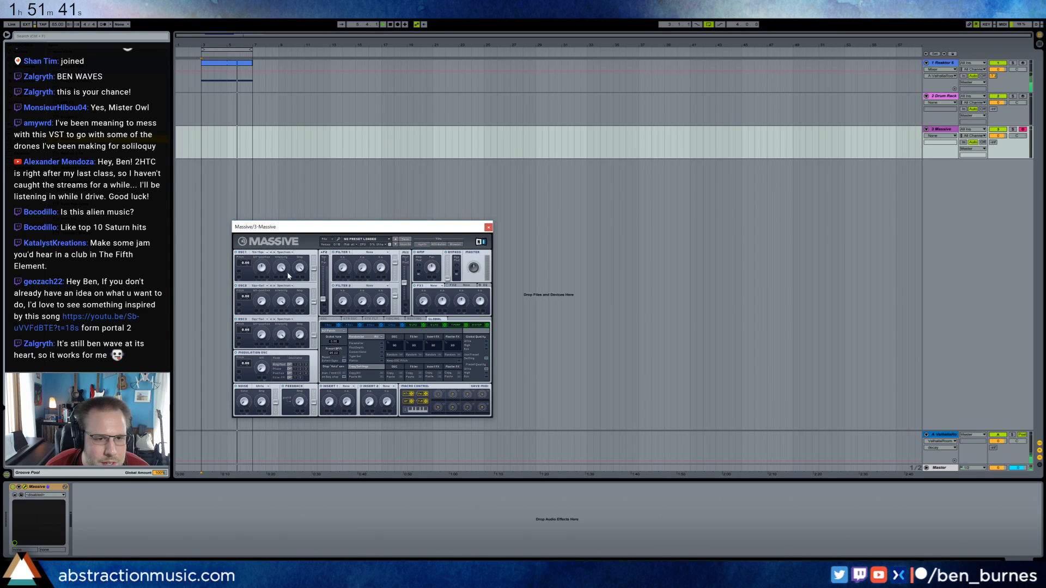
click(390, 325)
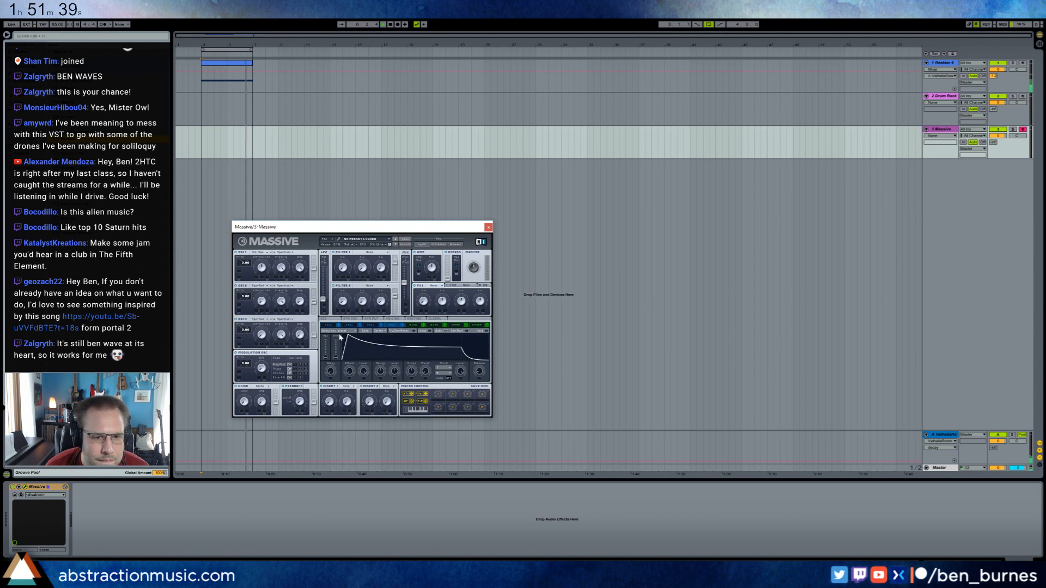
drag(462, 355, 463, 361)
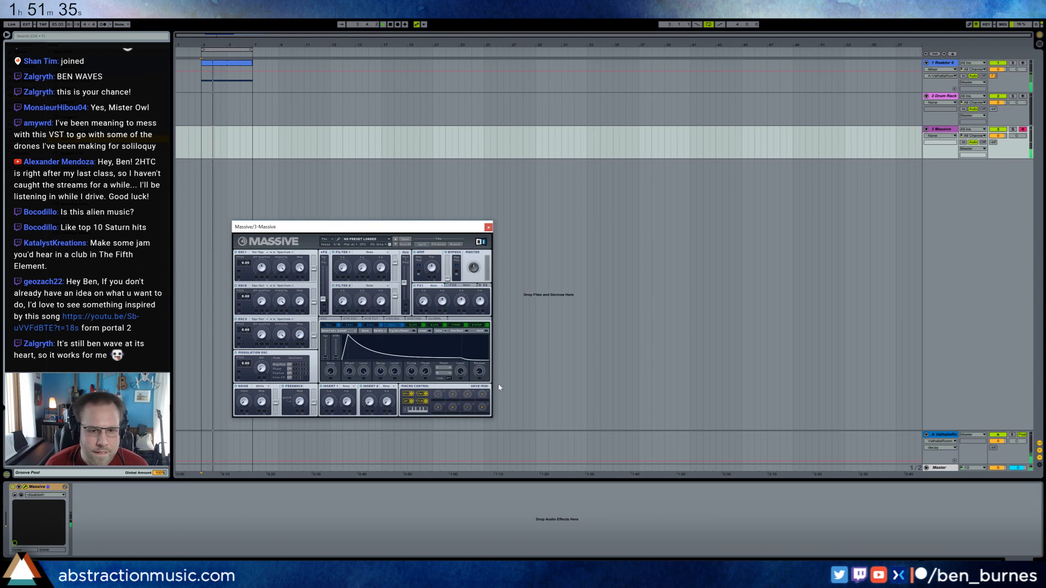
drag(262, 268, 284, 410)
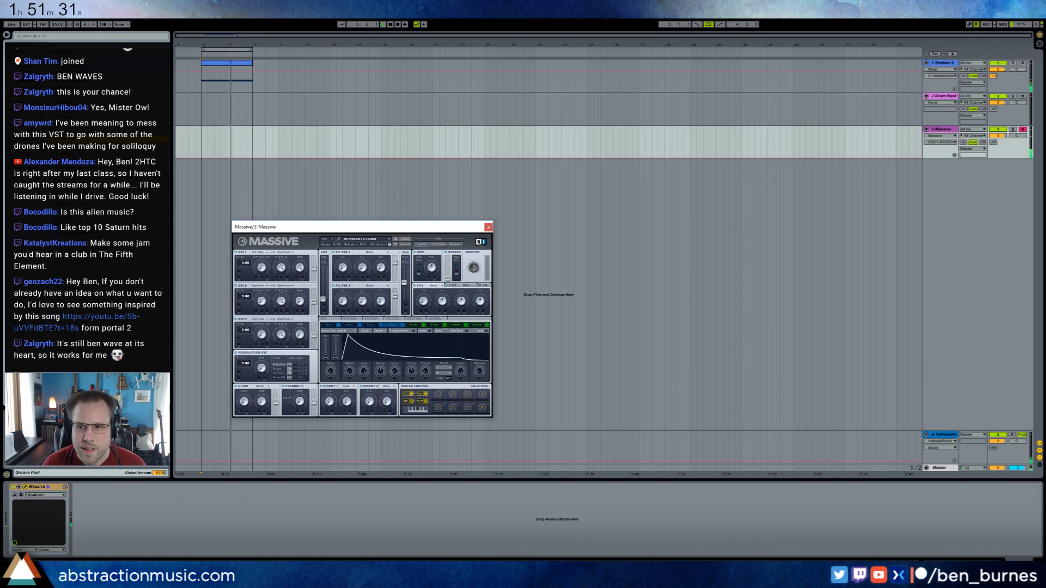
Raise the Massive track's send to the ValhallaRoom return and adjust the track volume.
drag(996, 142, 996, 108)
click(997, 137)
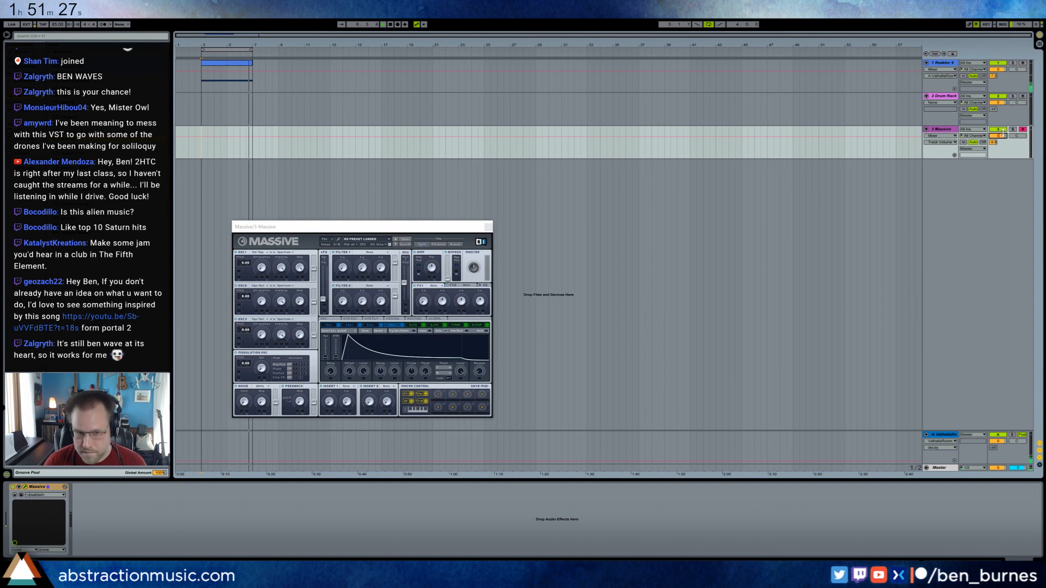
Set Massive's FX1 to Reverb and adjust the feedback amount and the second oscillator's knobs.
click(434, 285)
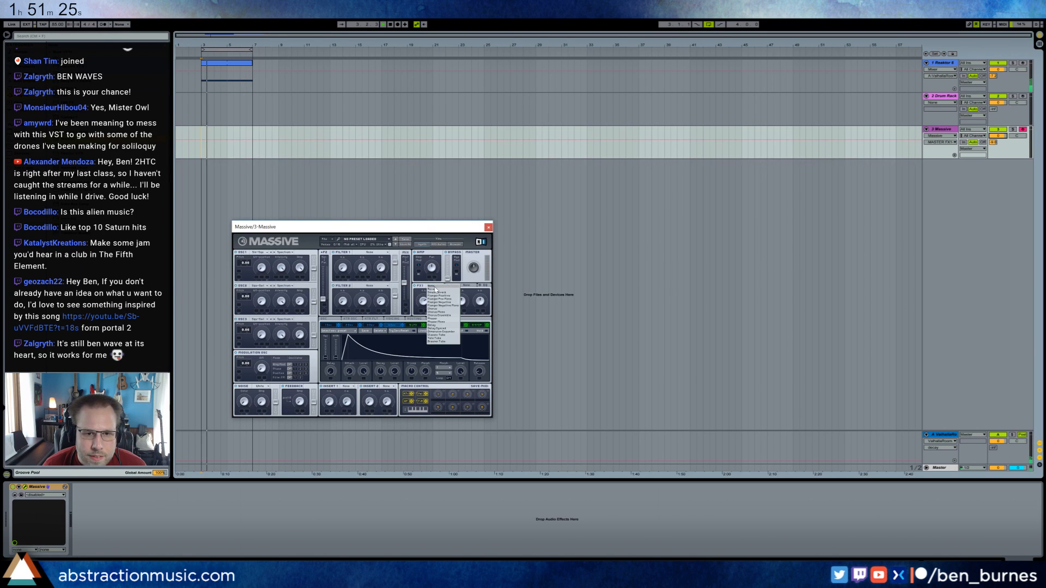
click(441, 290)
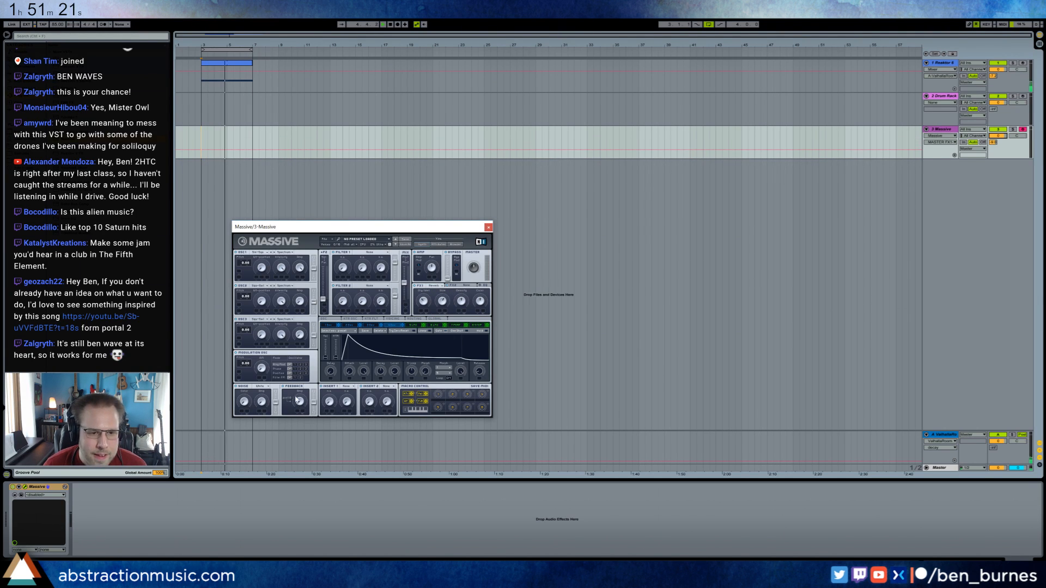
drag(299, 402, 295, 386)
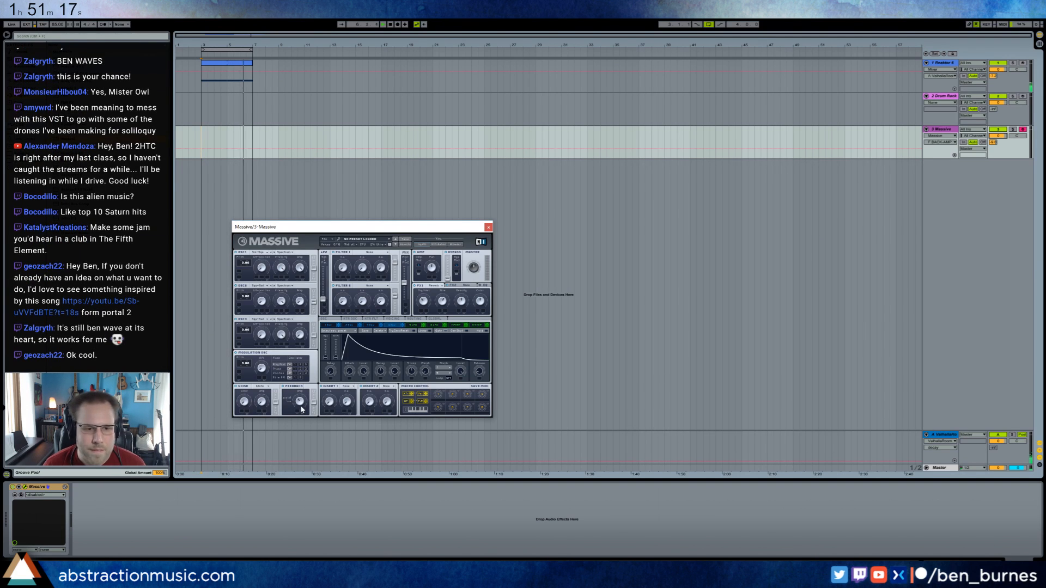
drag(262, 301, 298, 308)
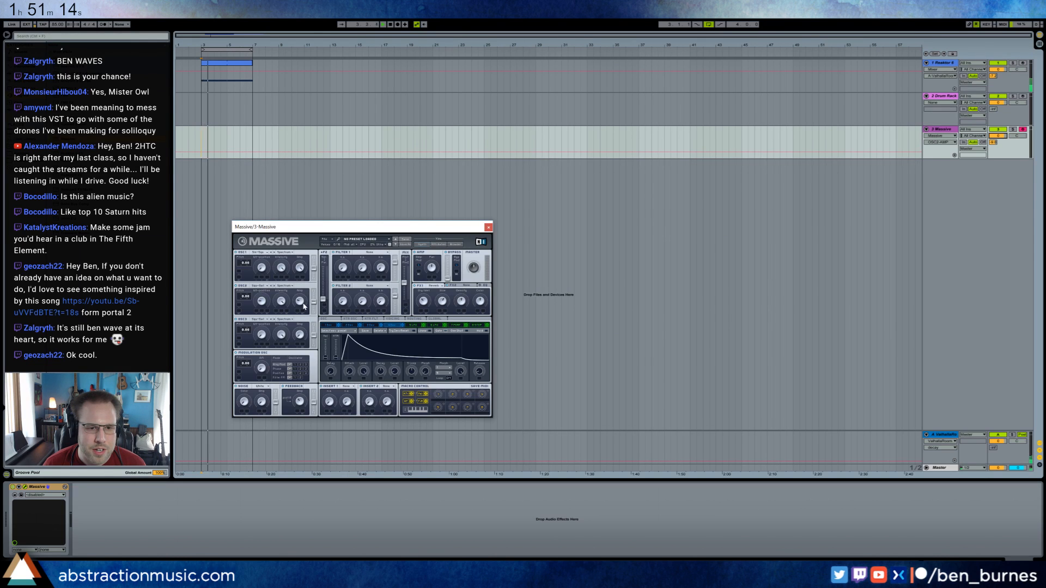
Show Massive's LFO settings and set Insert 1 to Delay.
click(414, 326)
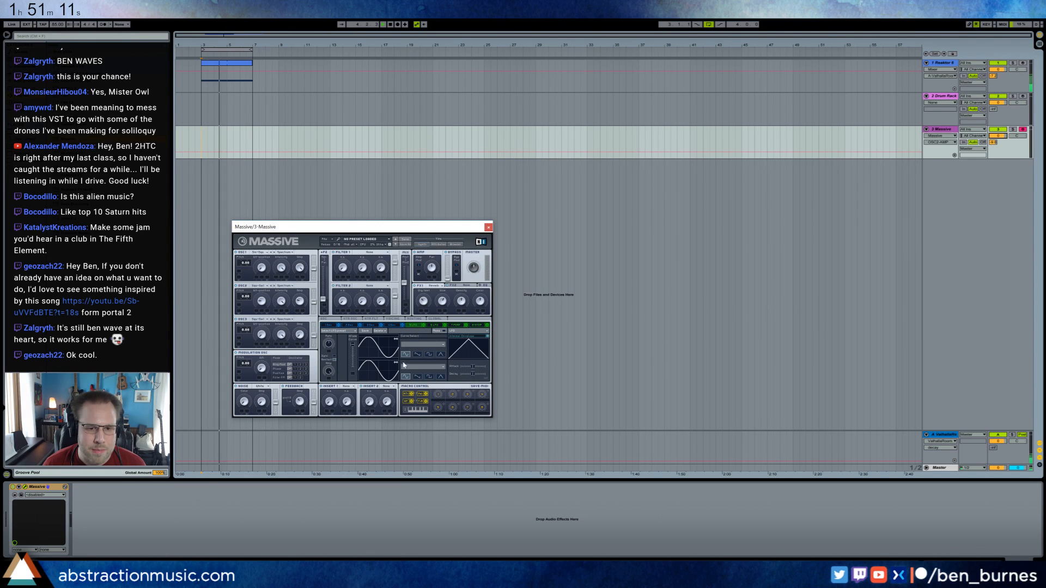
click(347, 387)
click(359, 390)
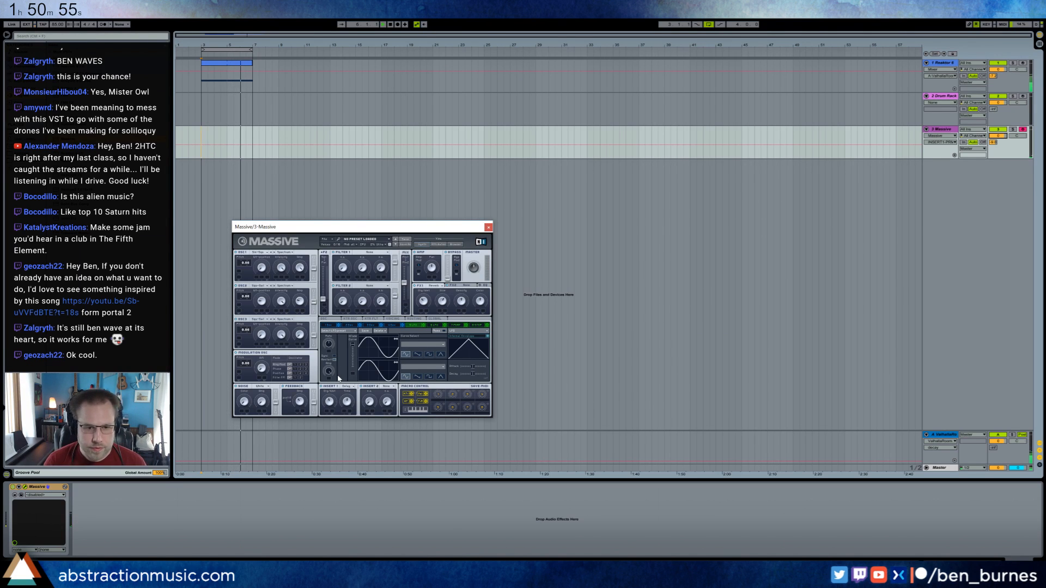
Rework Massive's envelope level and release so that the curve decays down to no sustain.
click(387, 326)
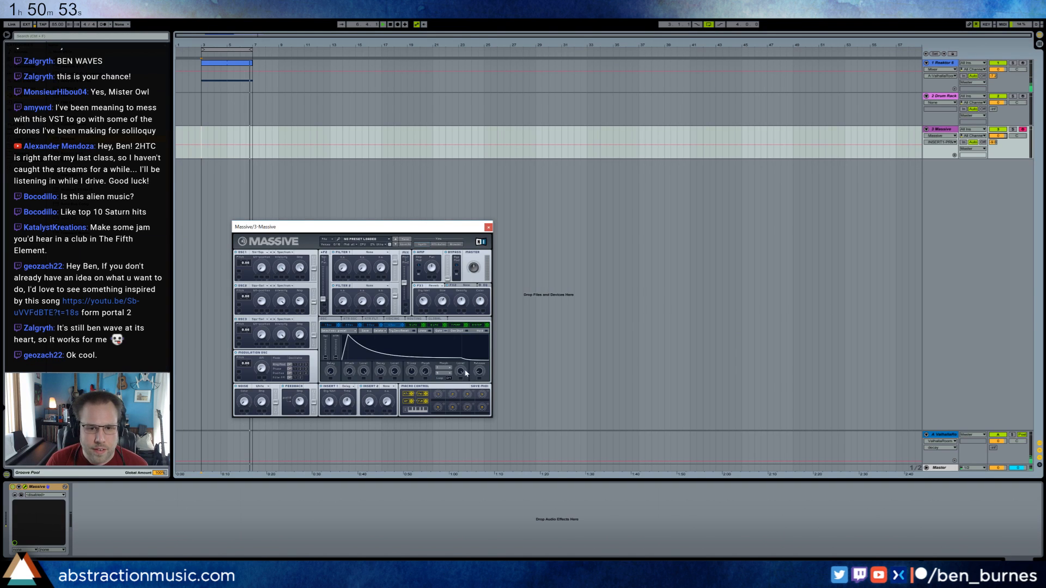
drag(477, 374, 443, 351)
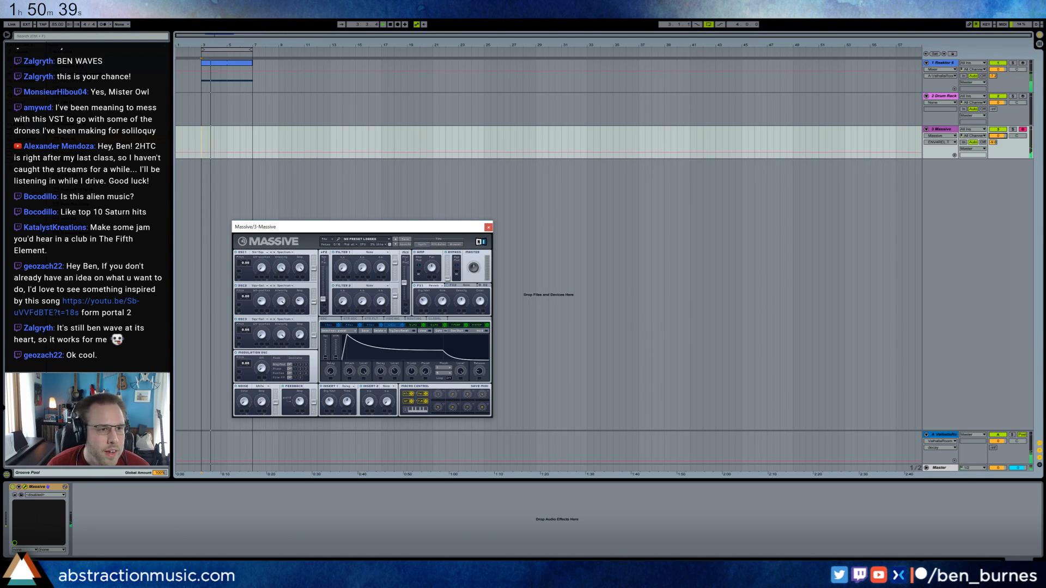
drag(447, 355, 456, 376)
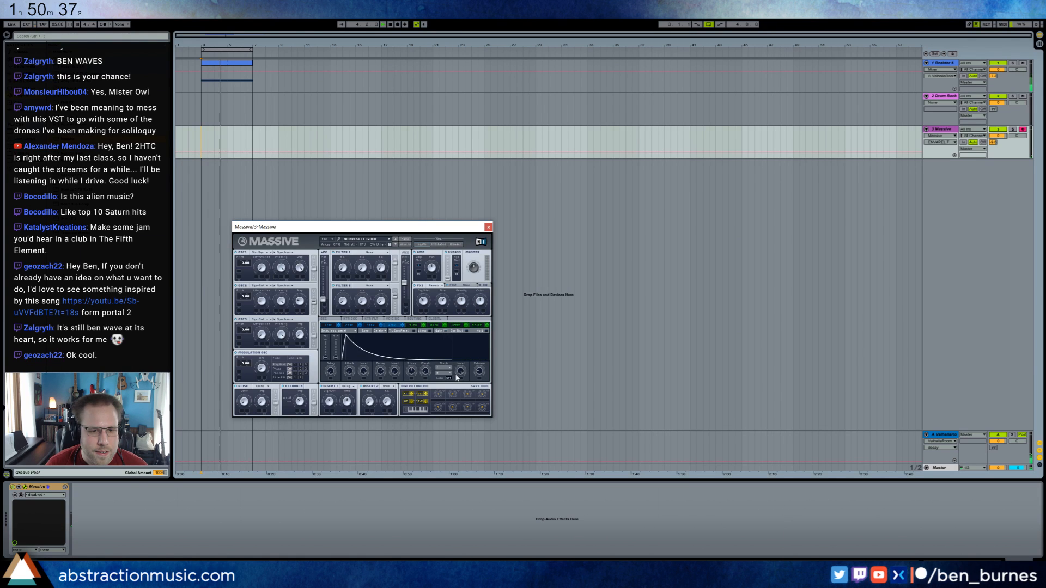
Add the Punish effect after Massive and load one of its presets.
click(103, 52)
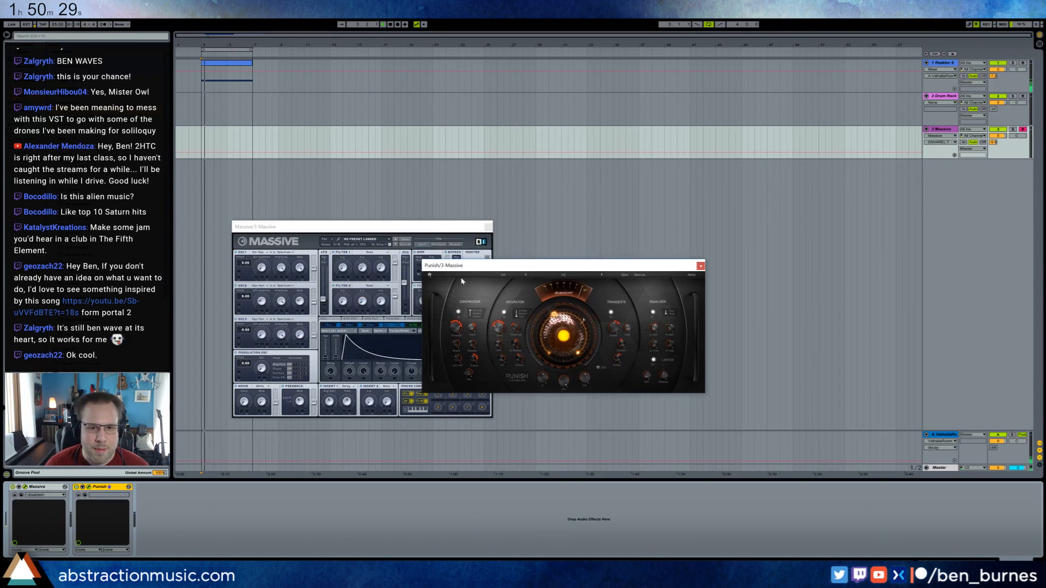
click(564, 275)
click(607, 318)
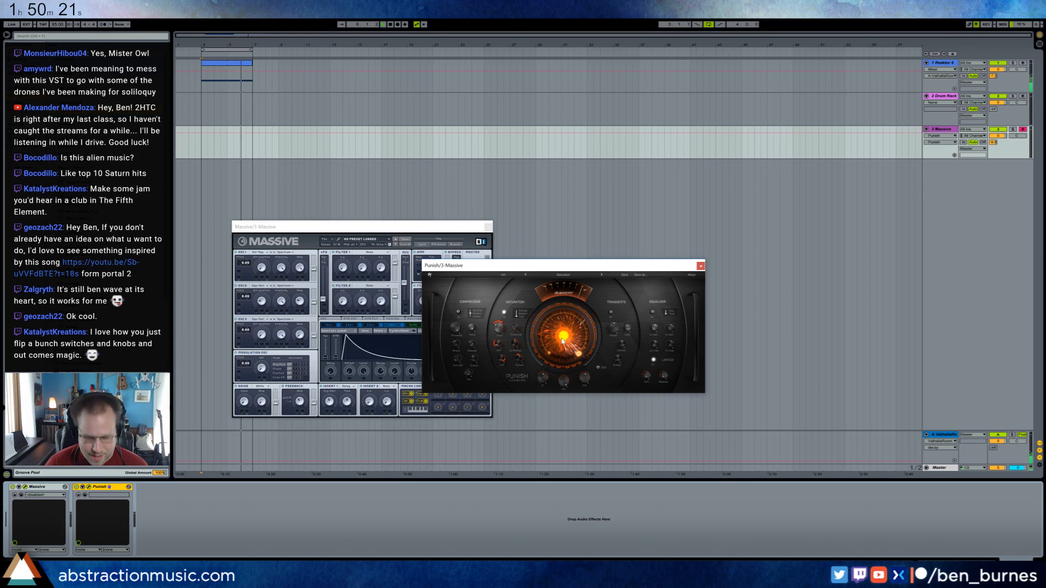
Map Punish's main Punish amount to a MIDI controller.
key(ctrl+m)
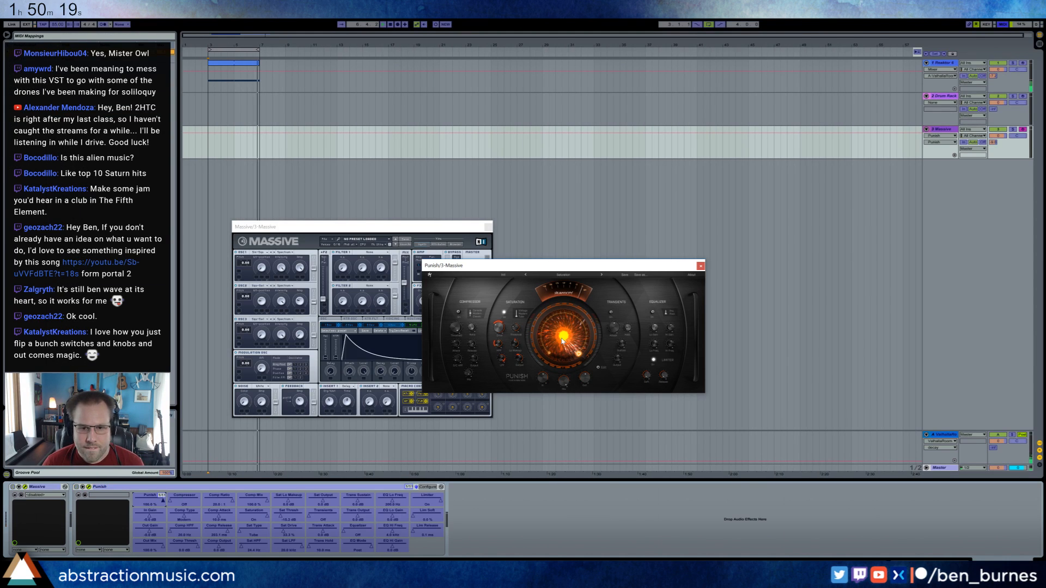
key(ctrl+m)
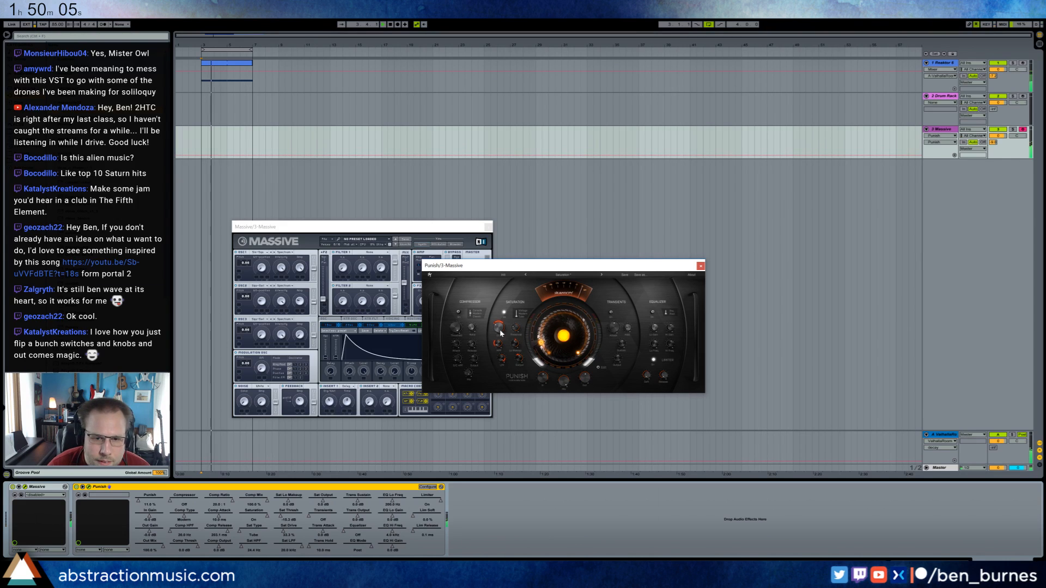
Raise the drive and low makeup in Punish's saturation section, keeping the saturation type on Tube.
drag(500, 333, 500, 320)
click(518, 315)
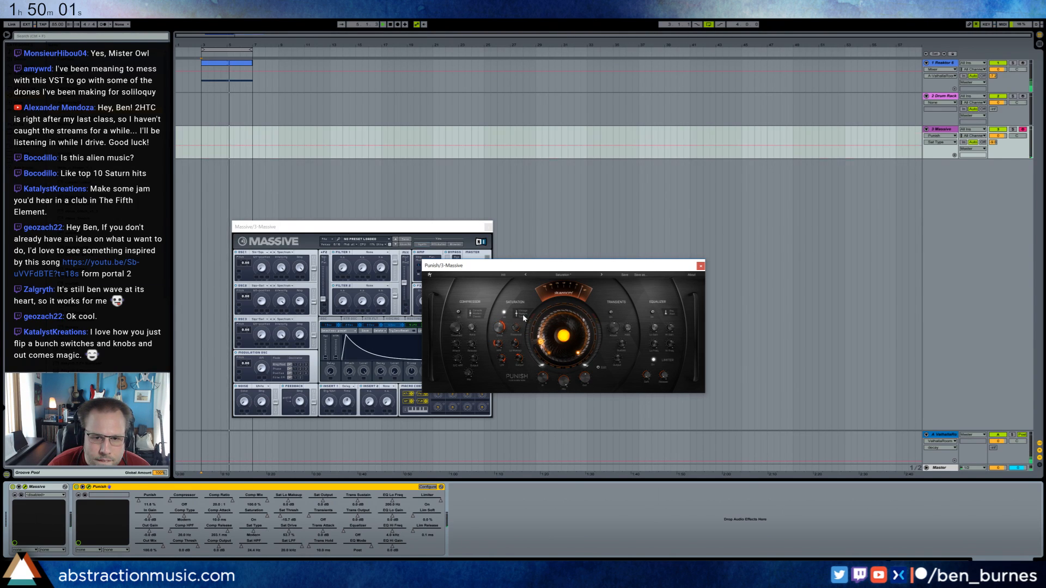
click(522, 318)
drag(503, 347, 503, 340)
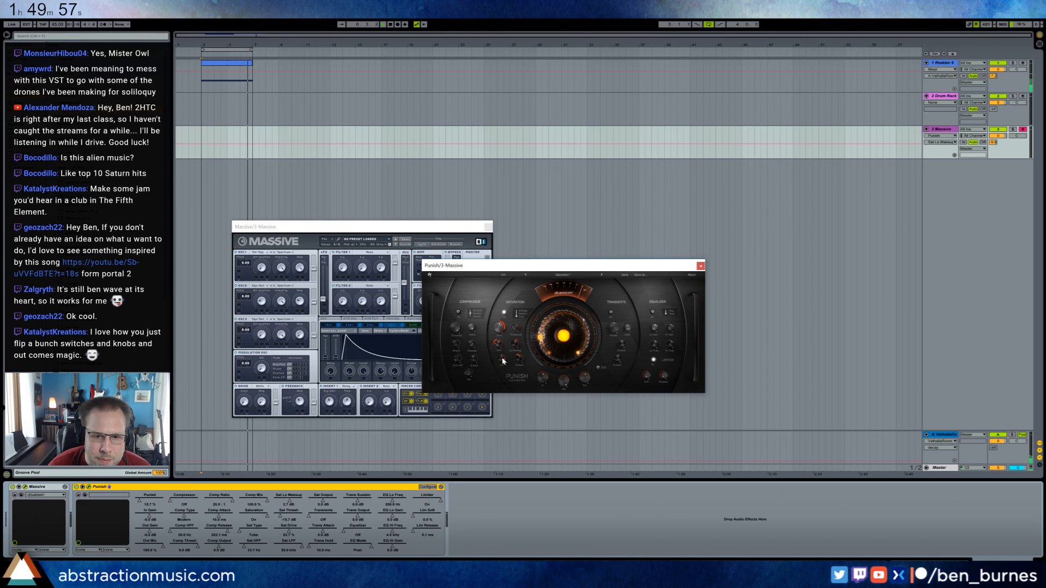
drag(503, 358, 518, 353)
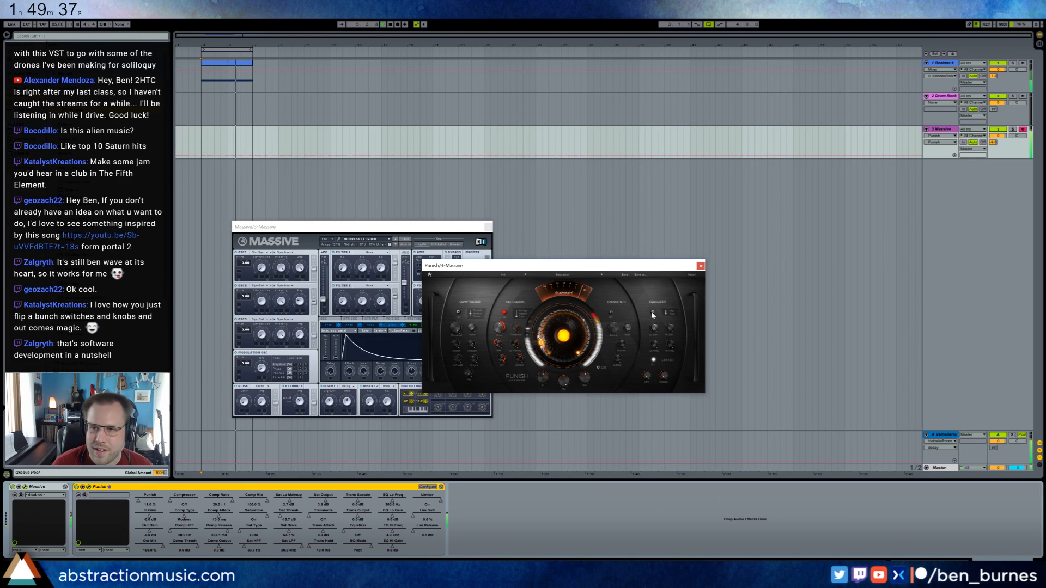
Lower the Massive track's volume and insert a Ping Pong Delay before Punish, adjusting its filter, dry/wet and feedback.
drag(998, 135, 998, 139)
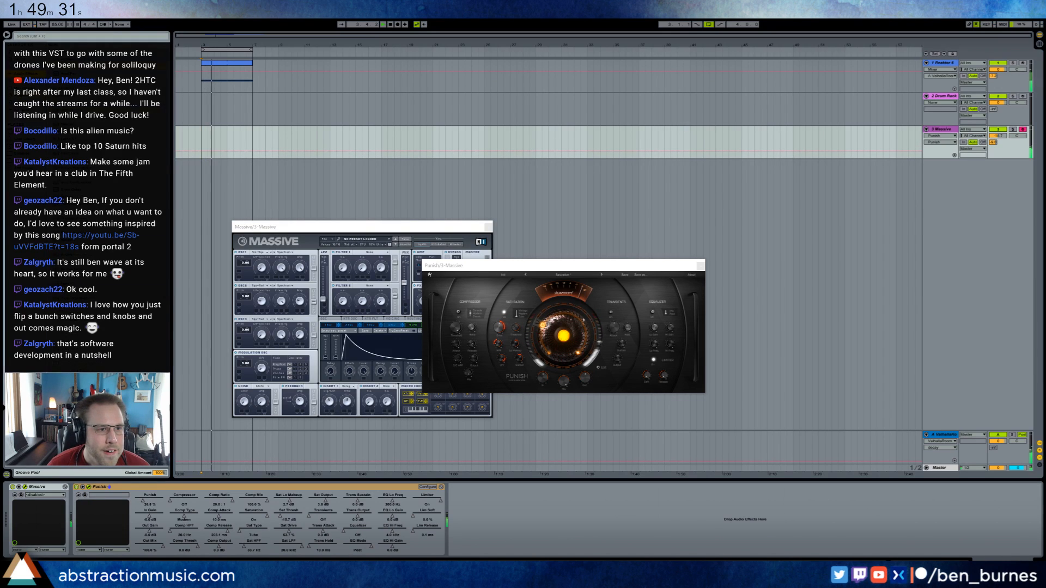
drag(82, 233, 103, 554)
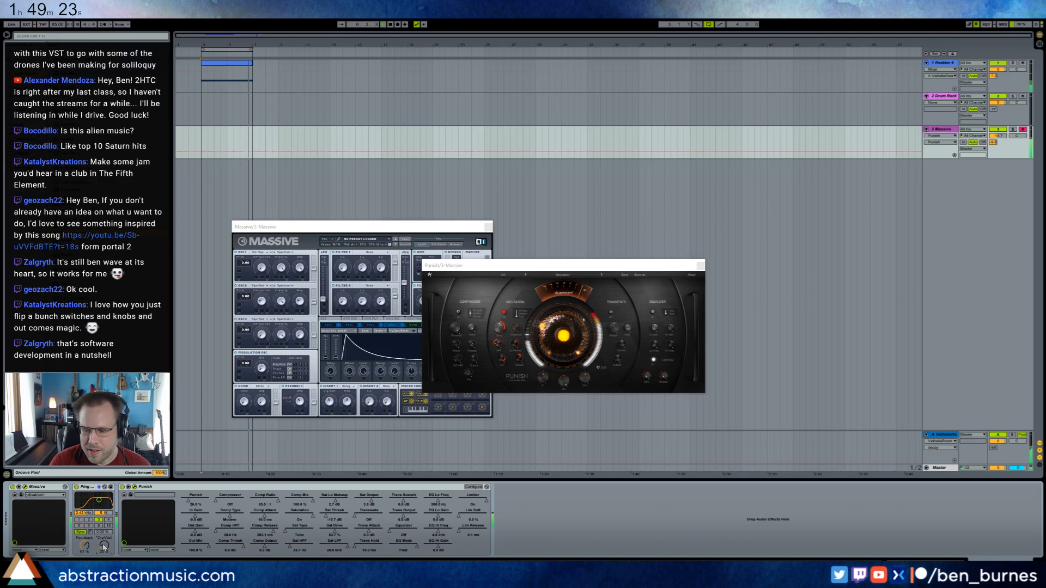
drag(98, 500, 97, 498)
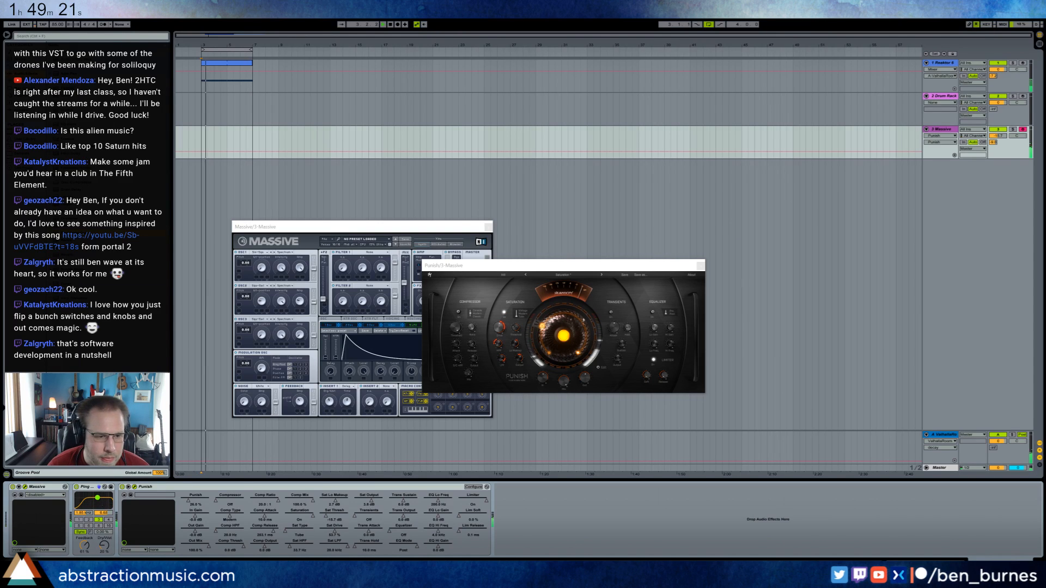
drag(104, 545, 86, 553)
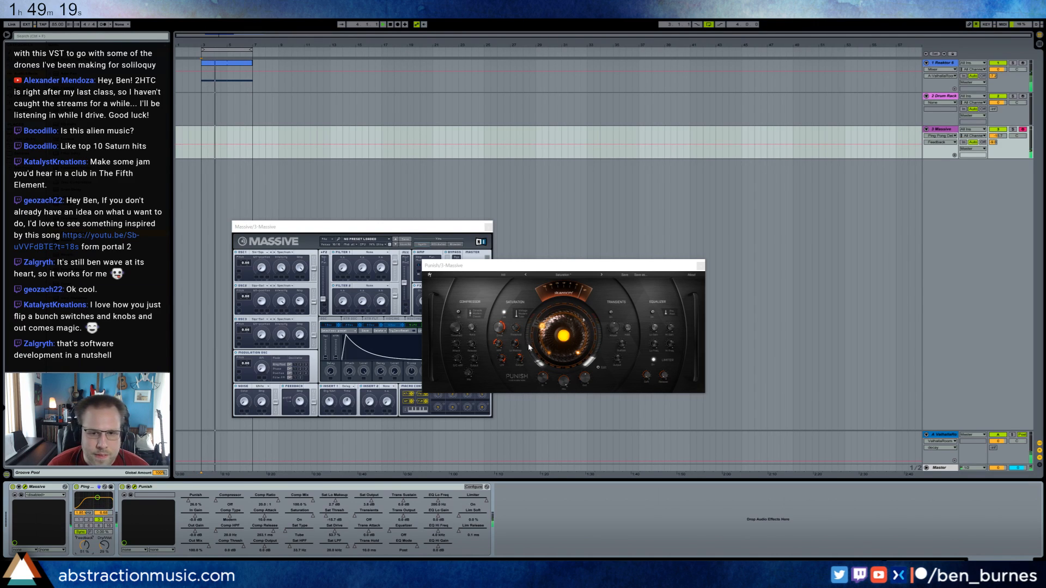
Reduce Punish's saturation drive and record a Massive part with Punish automation over bars 3 to 7.
drag(552, 341, 509, 355)
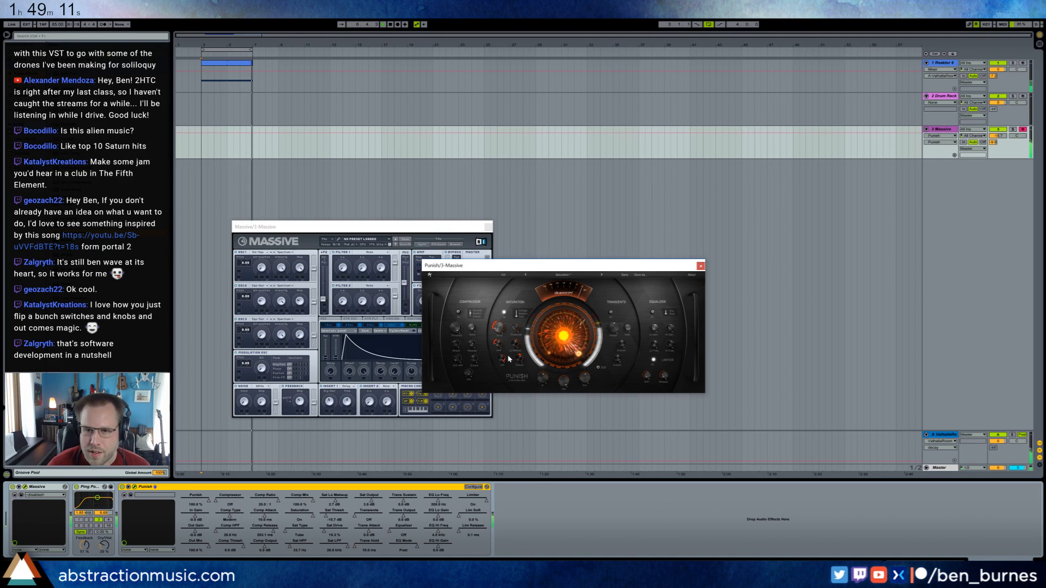
click(906, 141)
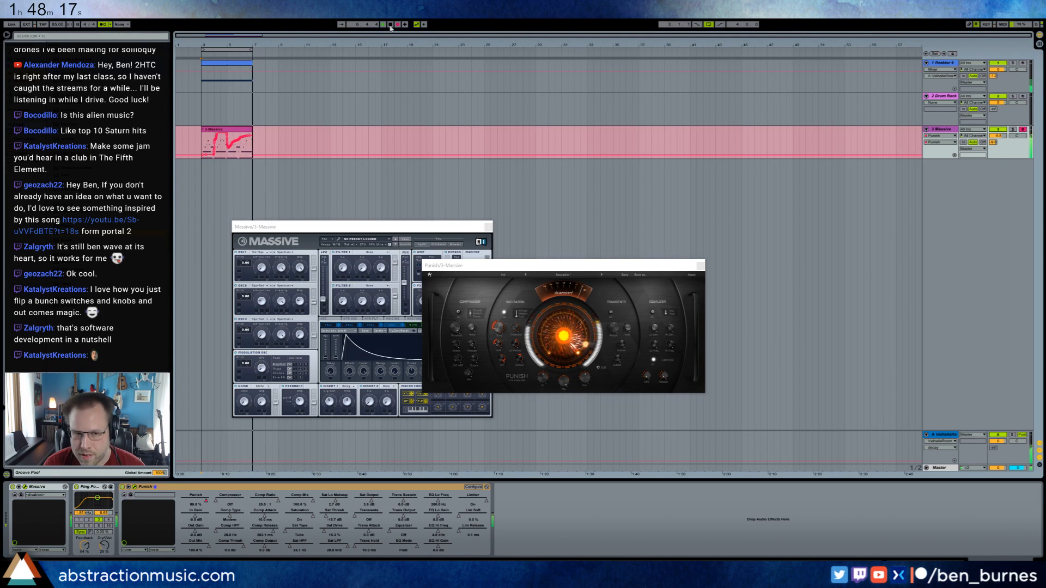
click(391, 25)
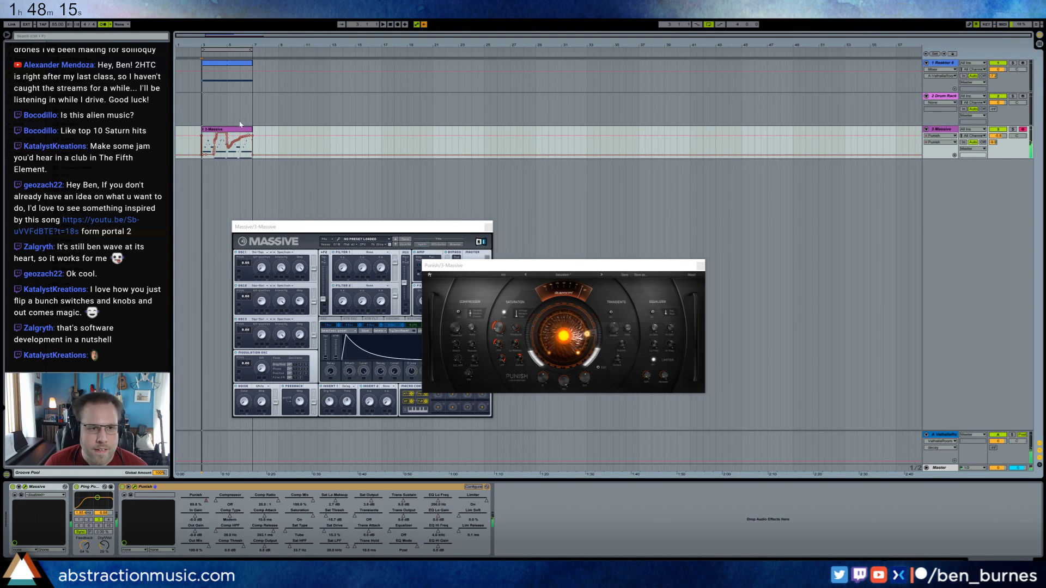
Open the Massive clip for editing, extend a bass note from the bar's start, and adjust the pitch of its closing high notes.
key(space)
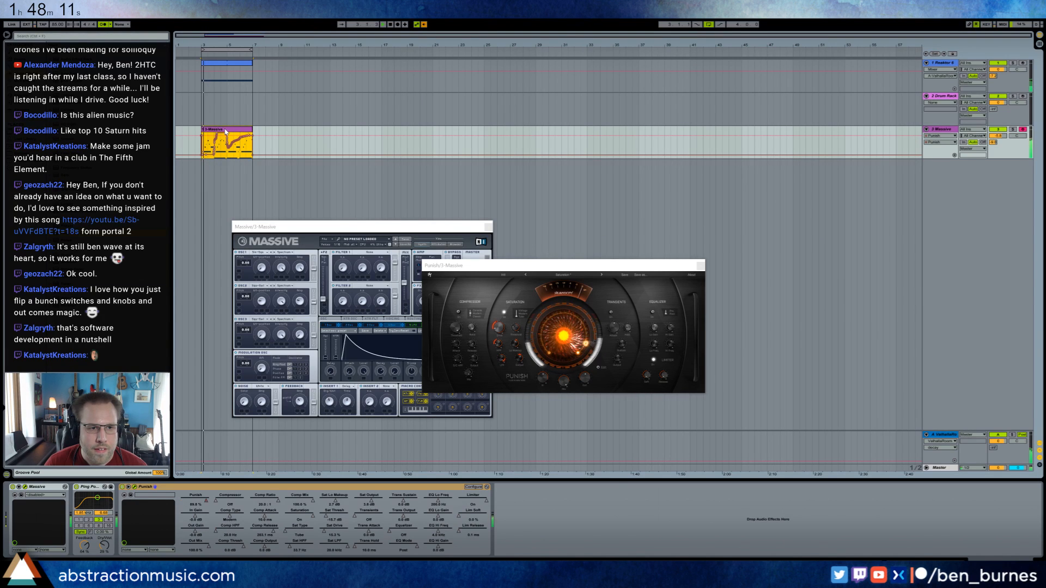
double_click(226, 132)
click(103, 25)
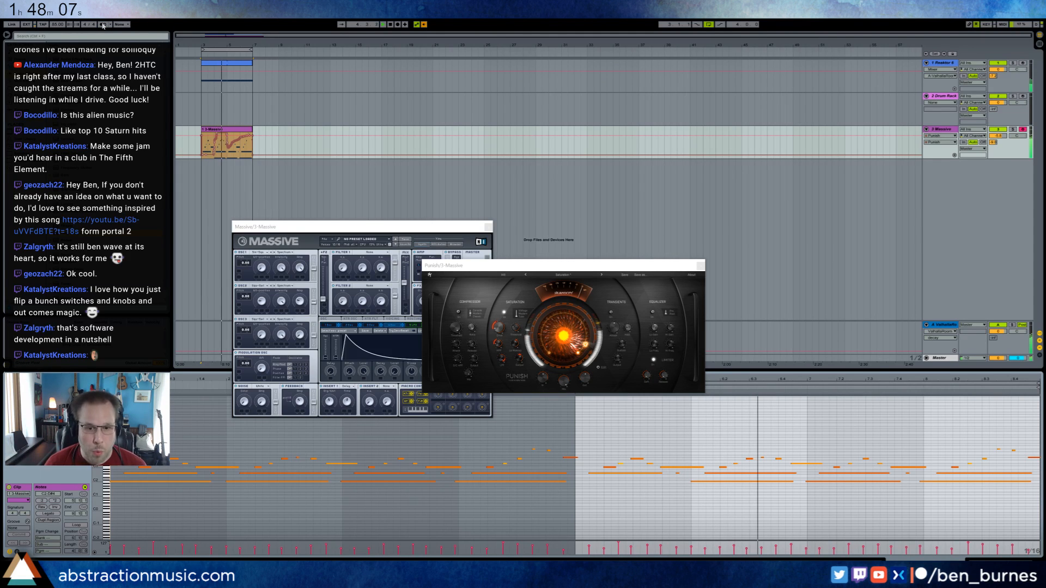
double_click(579, 482)
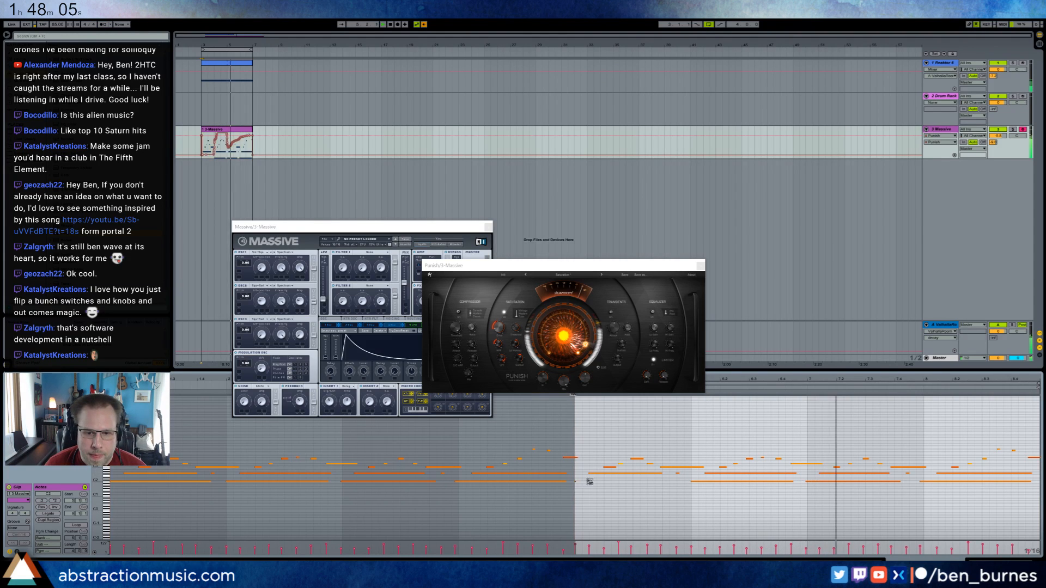
drag(583, 481, 628, 476)
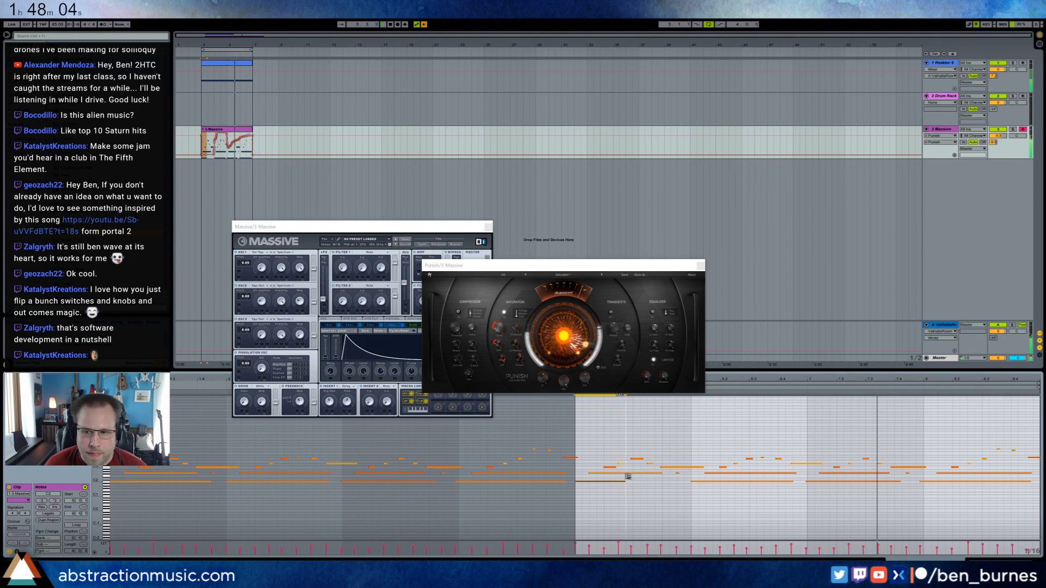
double_click(1014, 452)
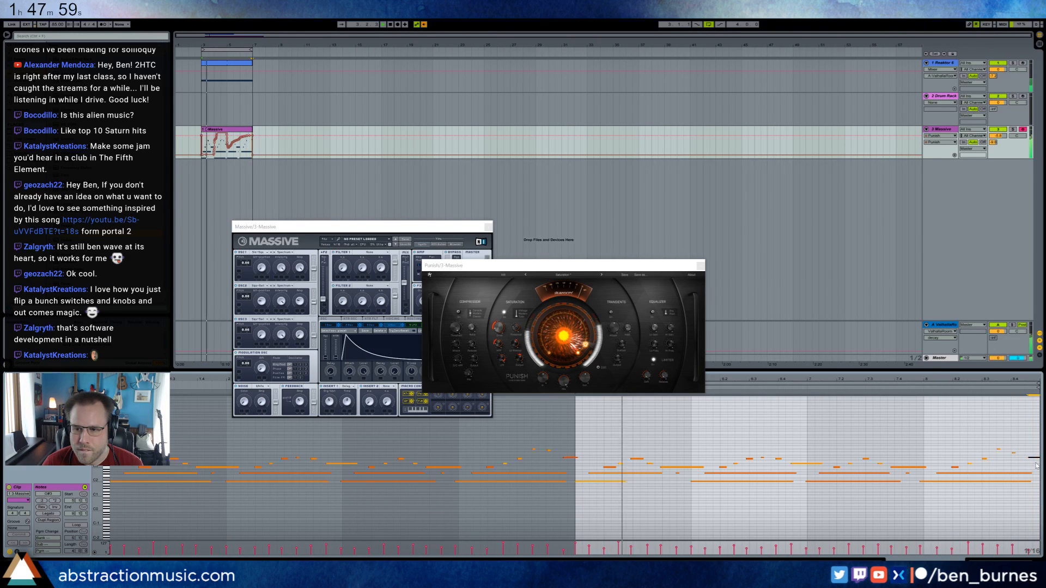
key(Up)
key(Up)
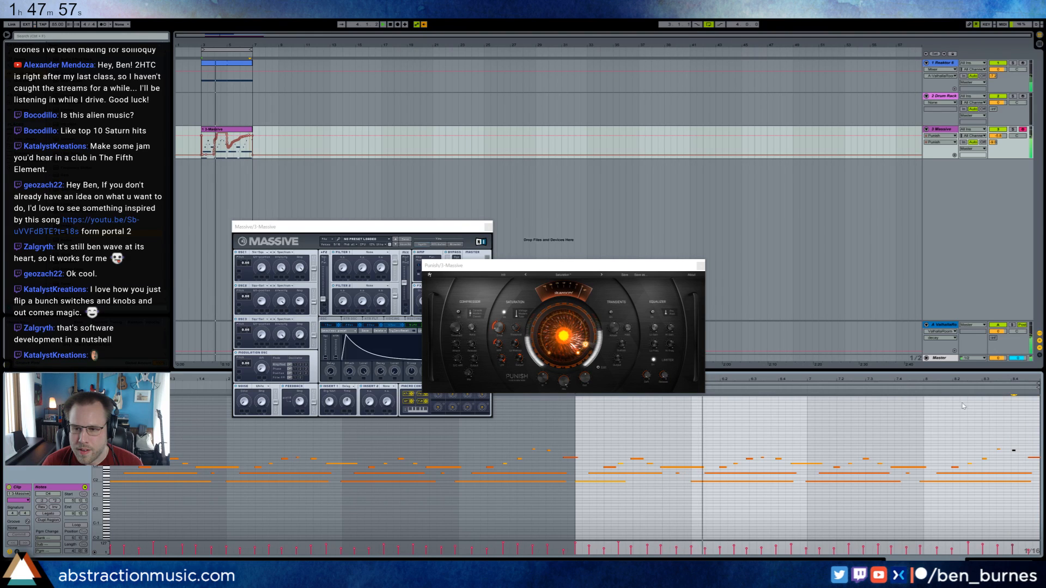
Nudge three notes near the end of the Massive clip slightly later and set the note grid to 1/8.
scroll(324, 446, up, 3)
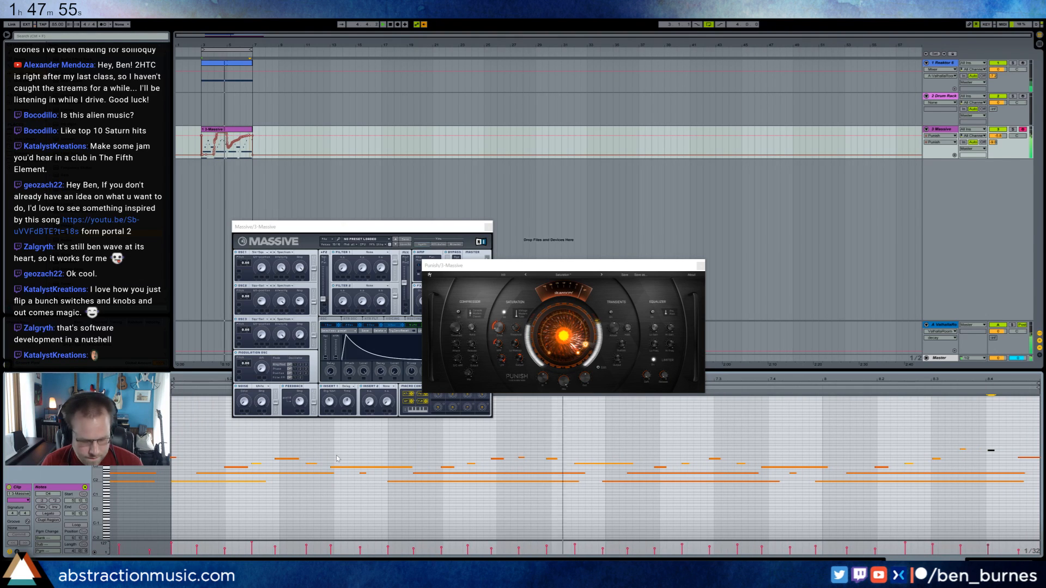
drag(97, 472, 113, 472)
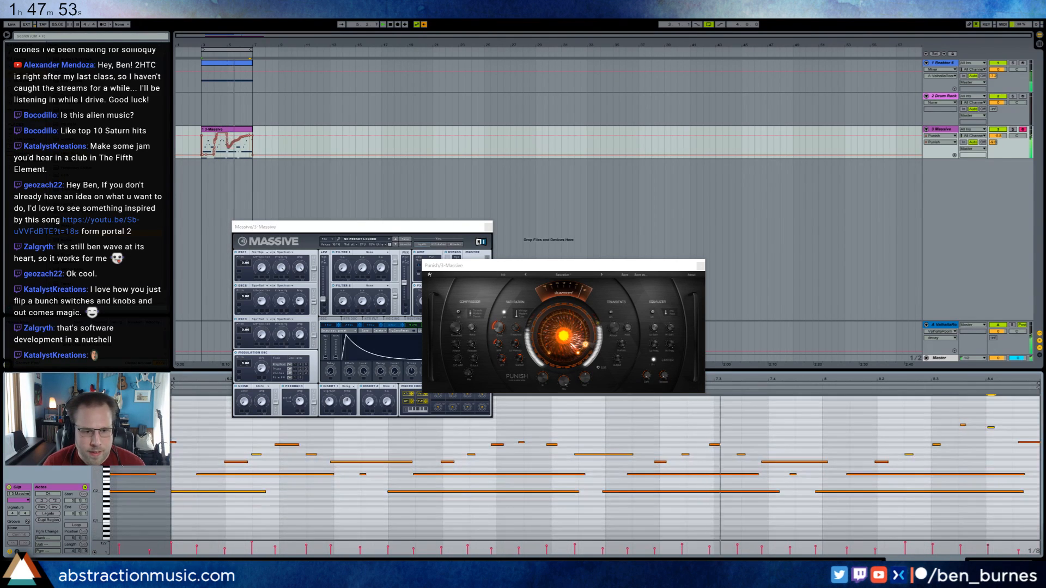
drag(454, 227, 466, 116)
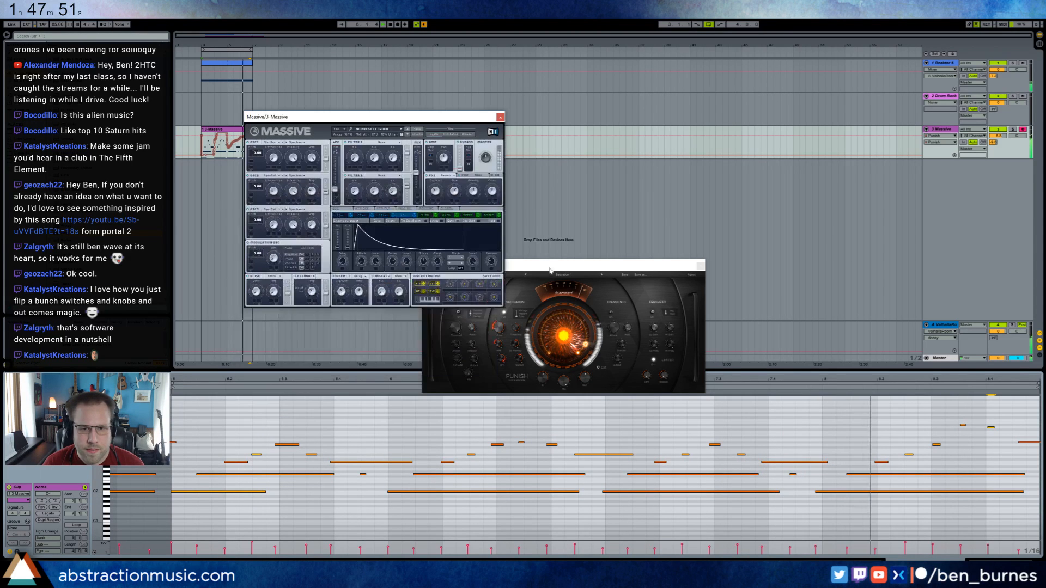
drag(561, 265, 668, 146)
click(829, 491)
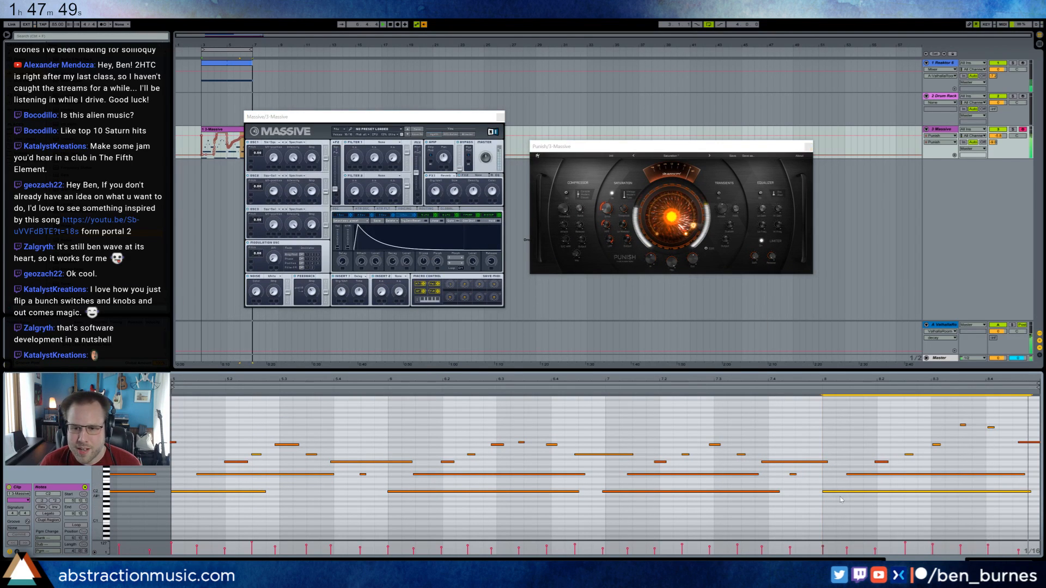
click(794, 462)
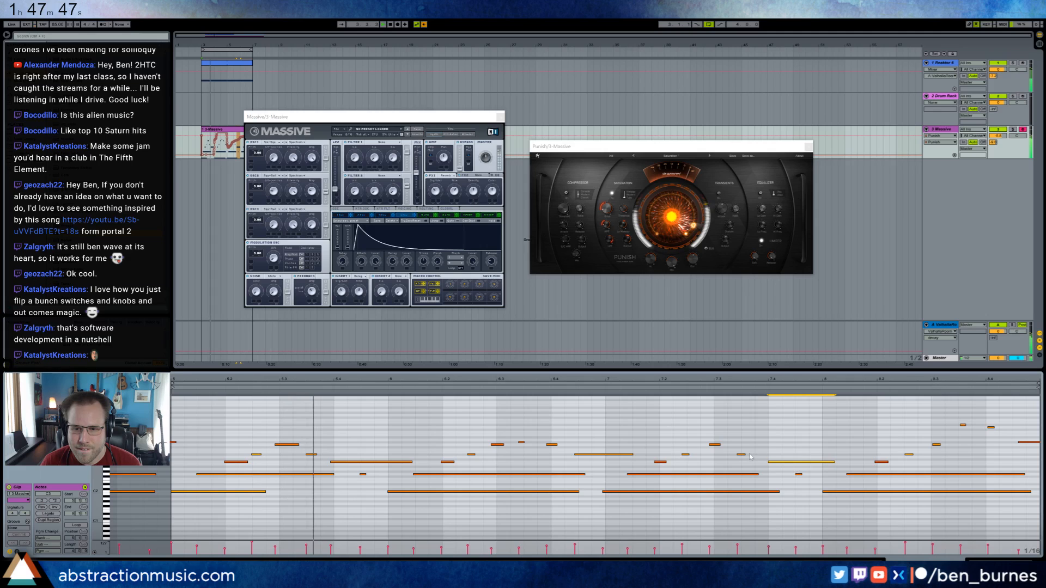
drag(740, 454, 767, 454)
key(ctrl+2)
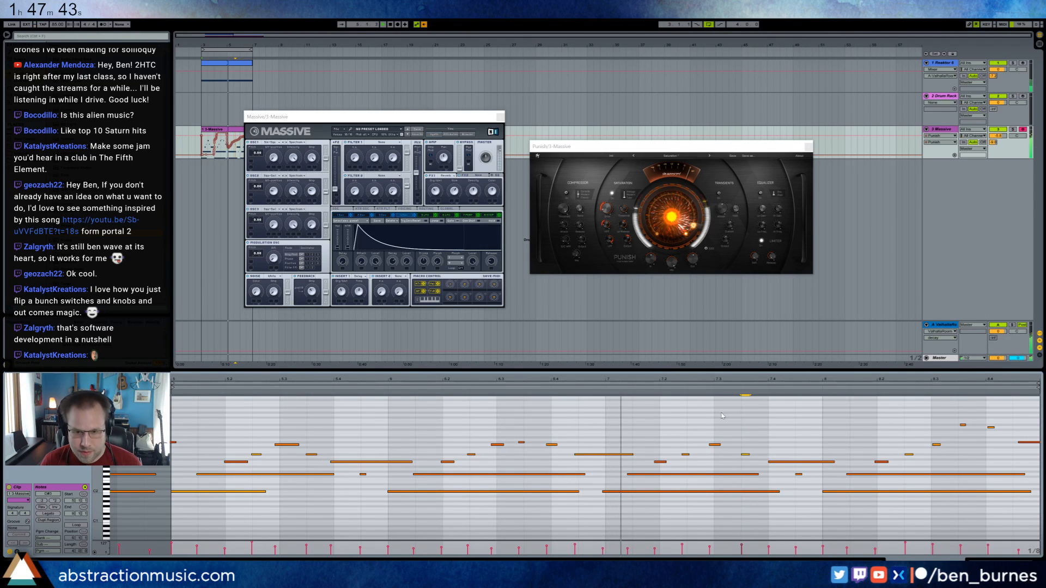
Try quantizing all notes in the Massive clip, both starts and ends, to the current grid.
right_click(721, 414)
key(Escape)
key(ctrl+a)
right_click(700, 427)
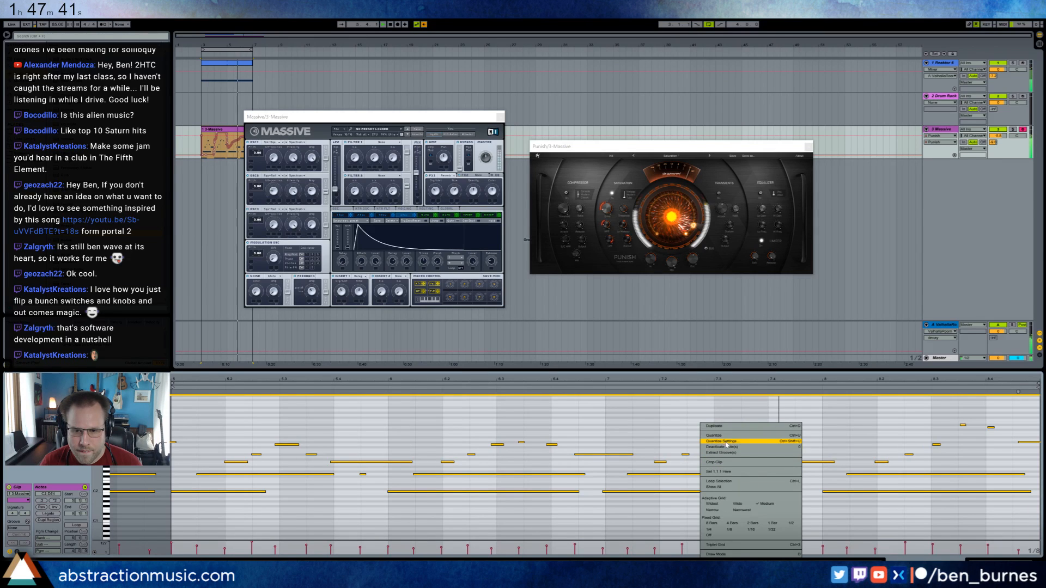
click(713, 436)
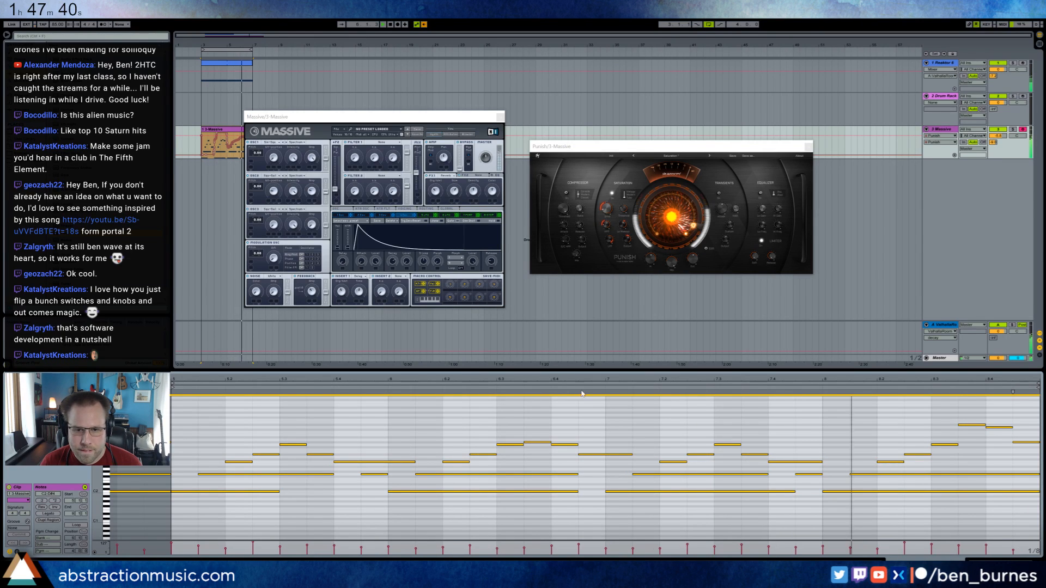
Quantize only the note starts of the whole Massive clip to the current grid with a reduced amount, and return to the device chain.
right_click(673, 420)
click(686, 440)
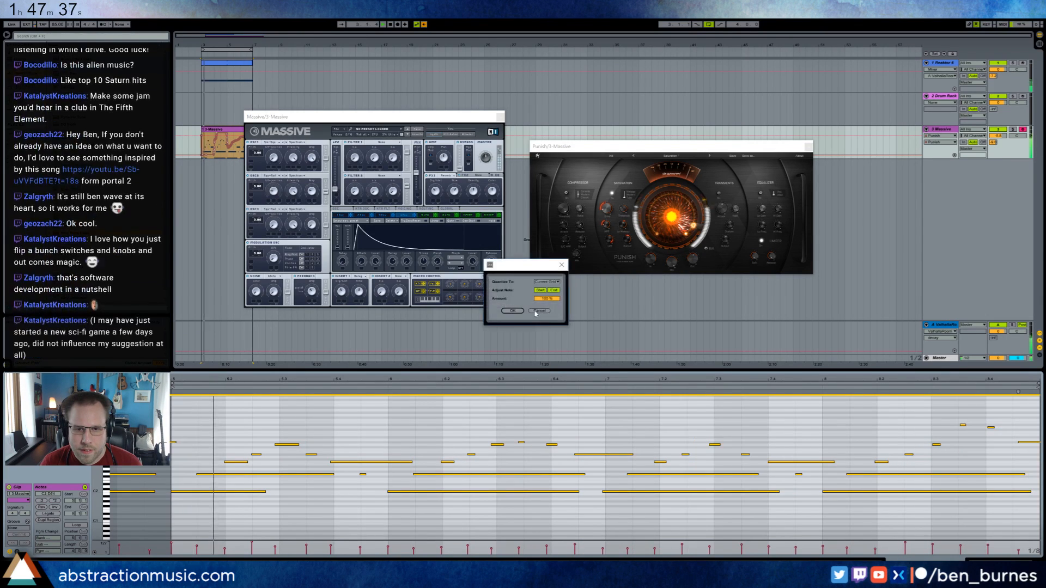
click(554, 290)
drag(547, 298, 547, 302)
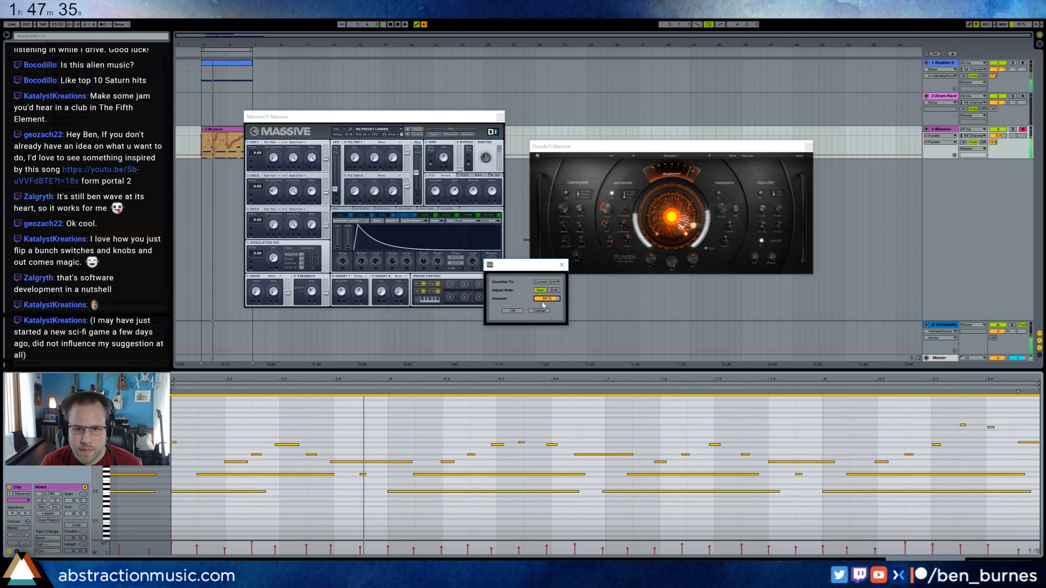
click(512, 310)
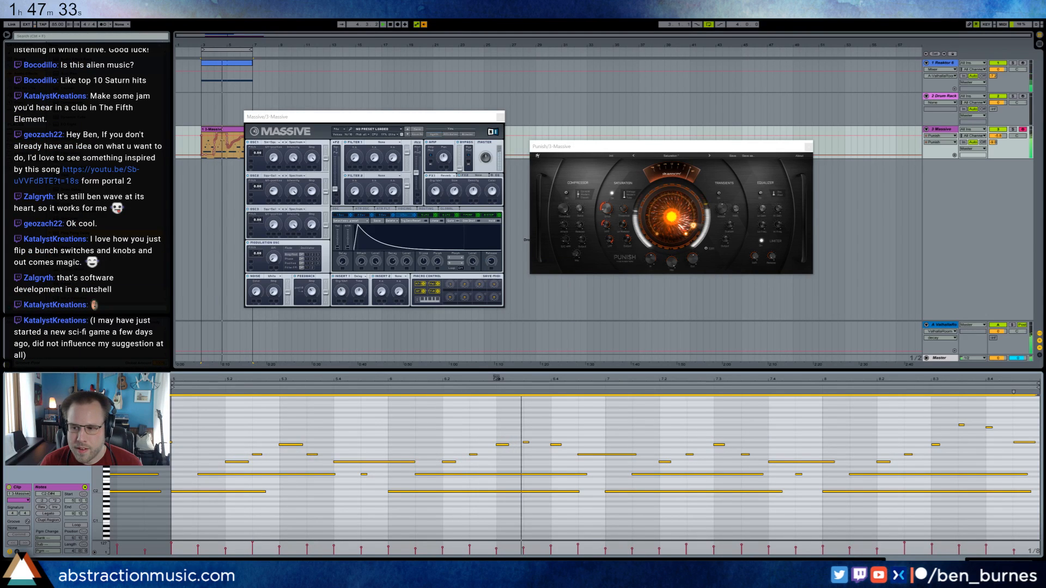
click(428, 426)
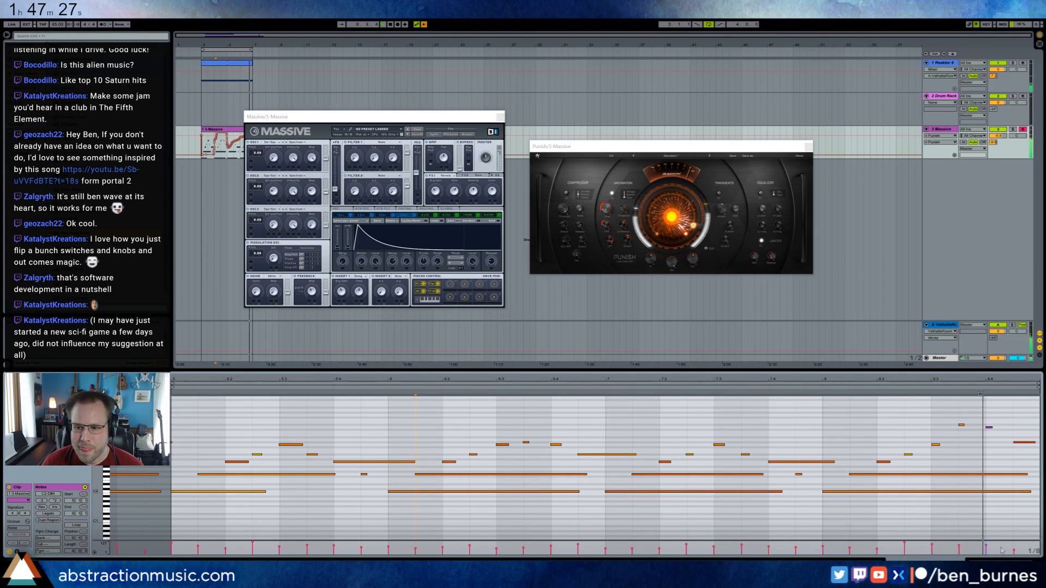
key(shift+Tab)
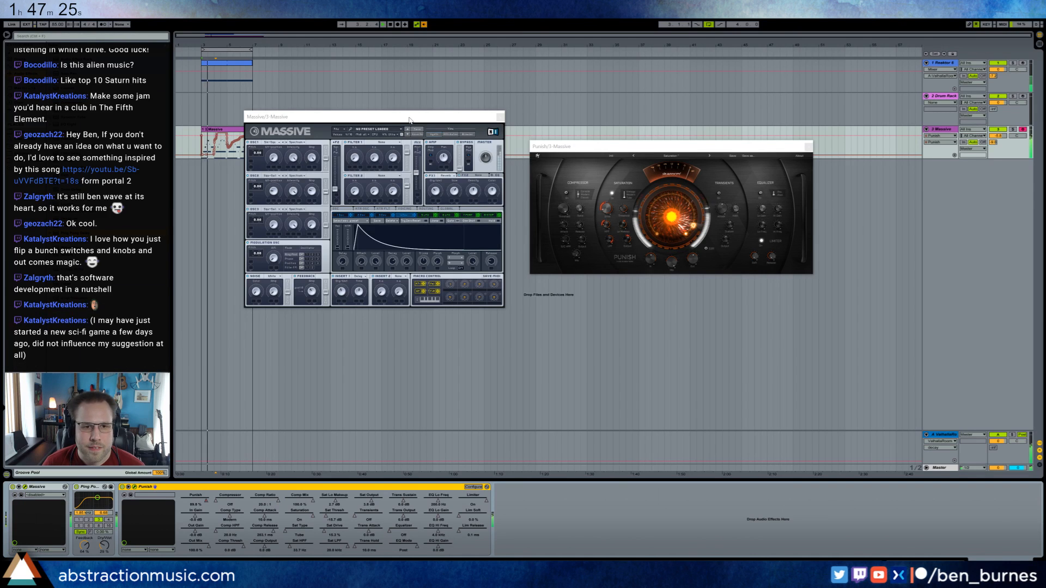
Lower the opening of the Punish automation on the Massive track and move Ping Pong Delay after Punish in the chain.
drag(376, 117, 386, 181)
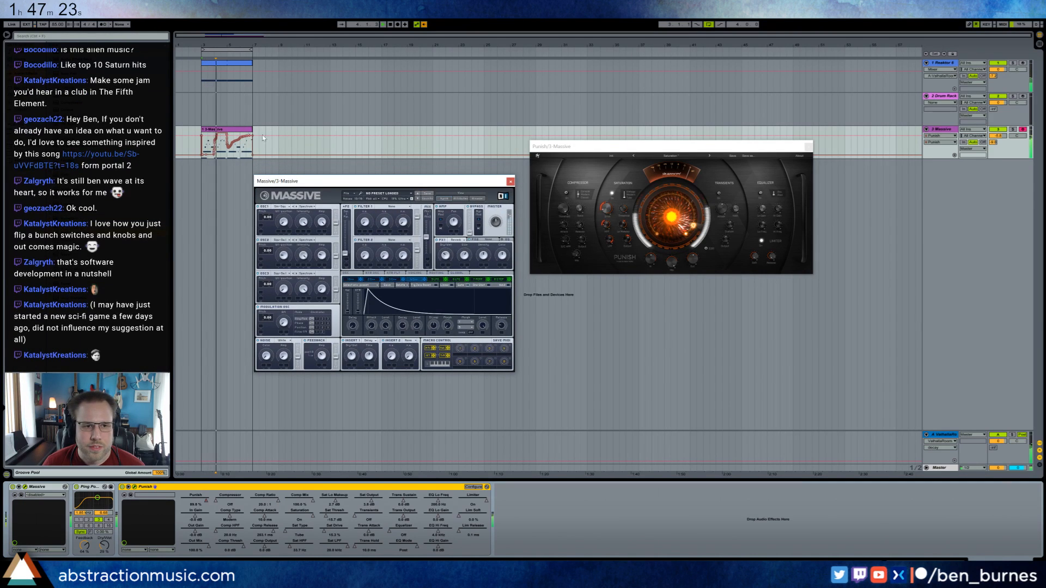
click(203, 137)
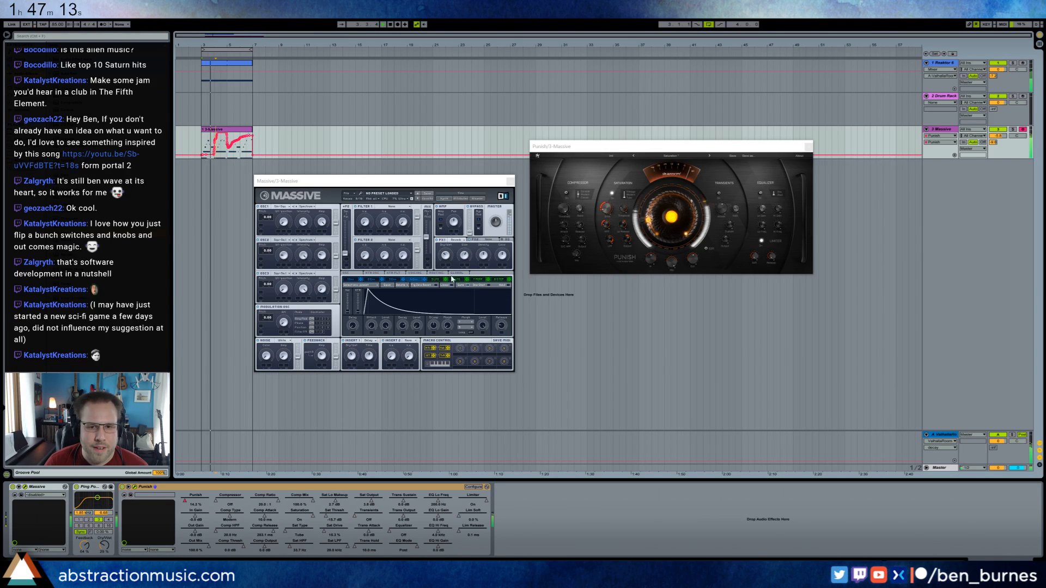
click(446, 255)
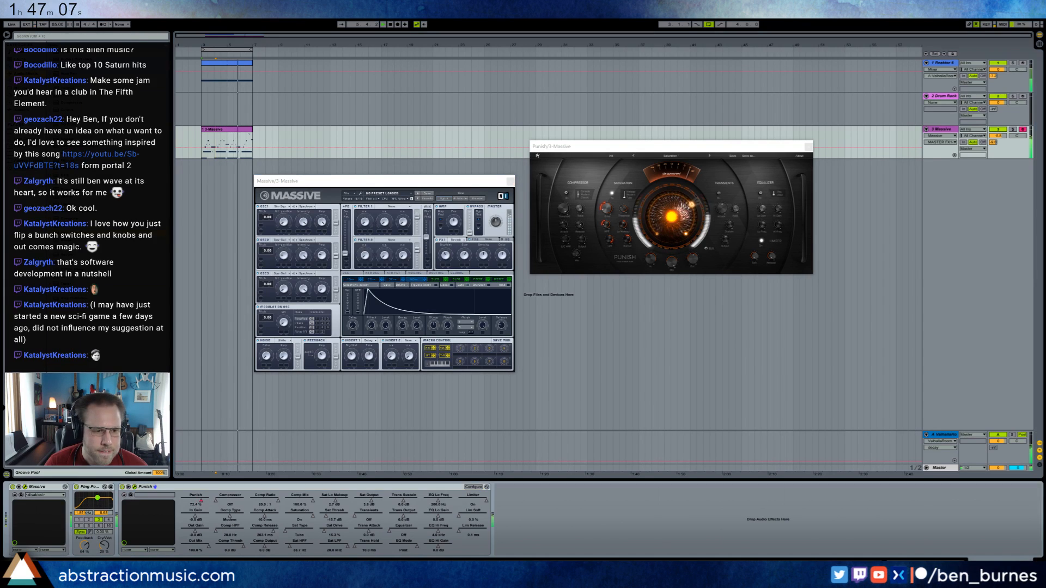
drag(100, 497, 482, 500)
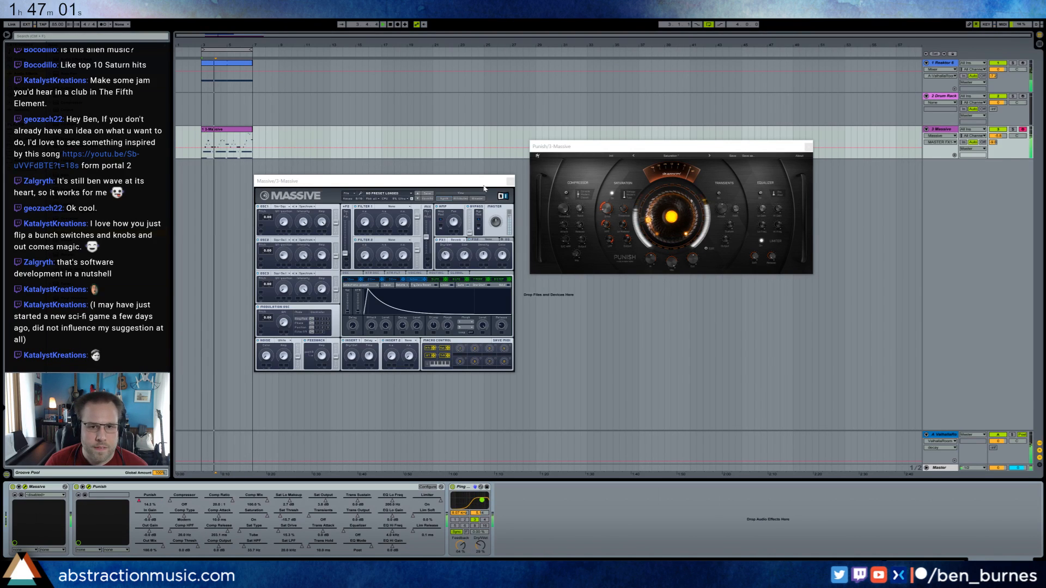
click(511, 181)
Lower the Auto Filter cutoff on the Reaktor track and try the notch filter type with resonance at 0.
click(248, 64)
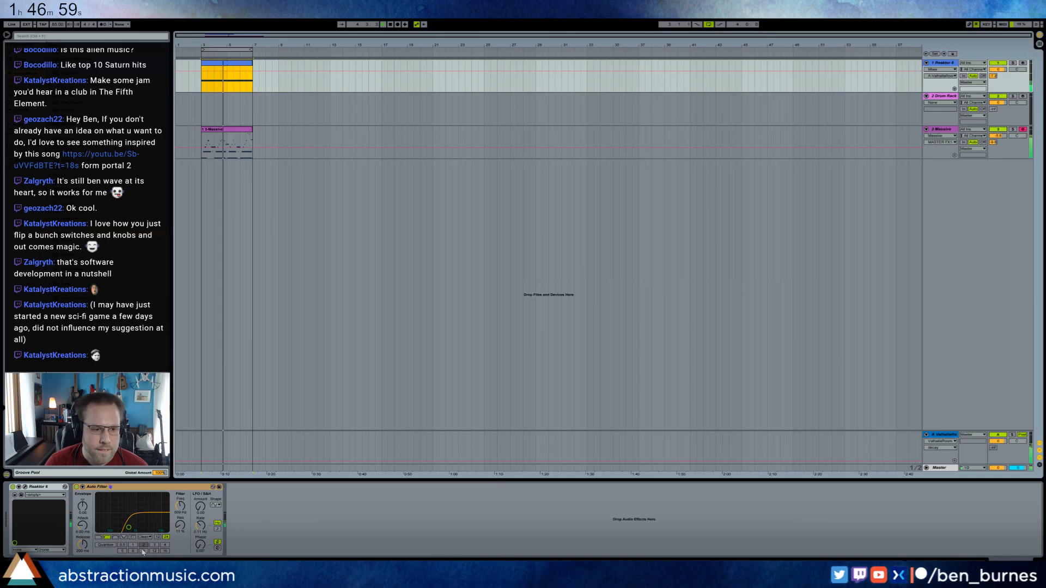
drag(129, 528, 115, 528)
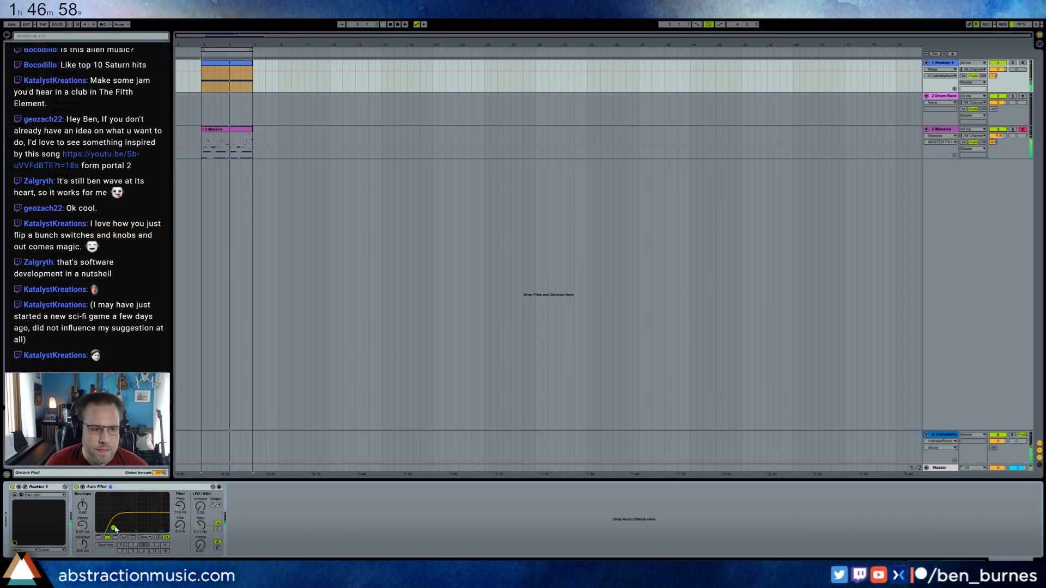
double_click(200, 75)
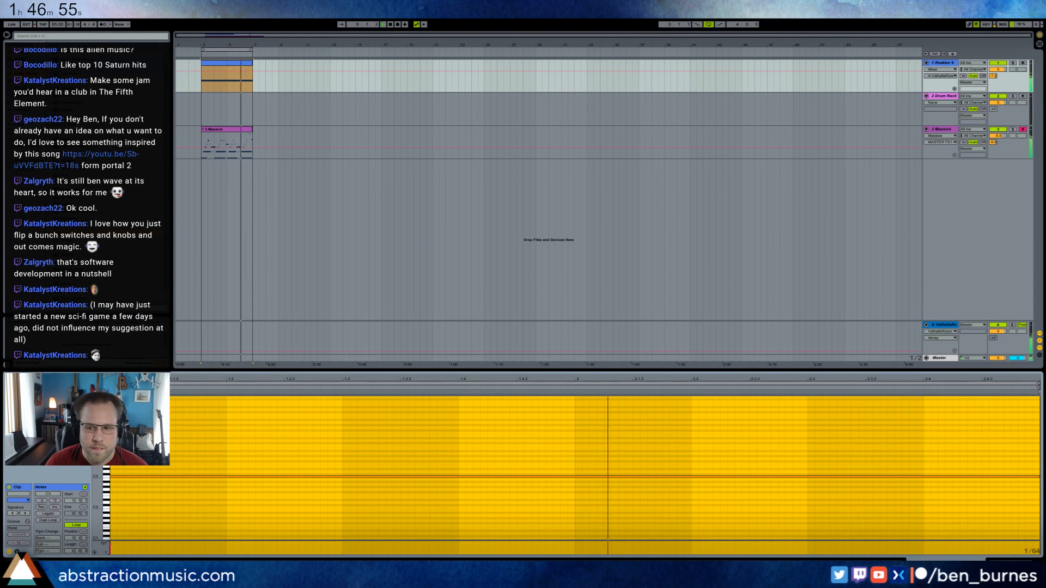
key(shift+Tab)
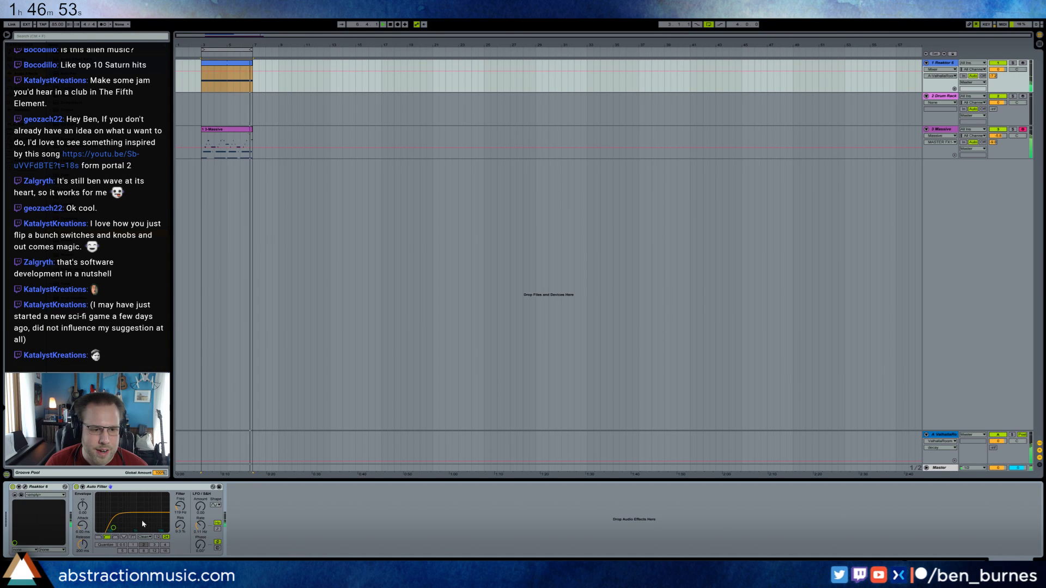
click(124, 537)
drag(114, 528, 83, 546)
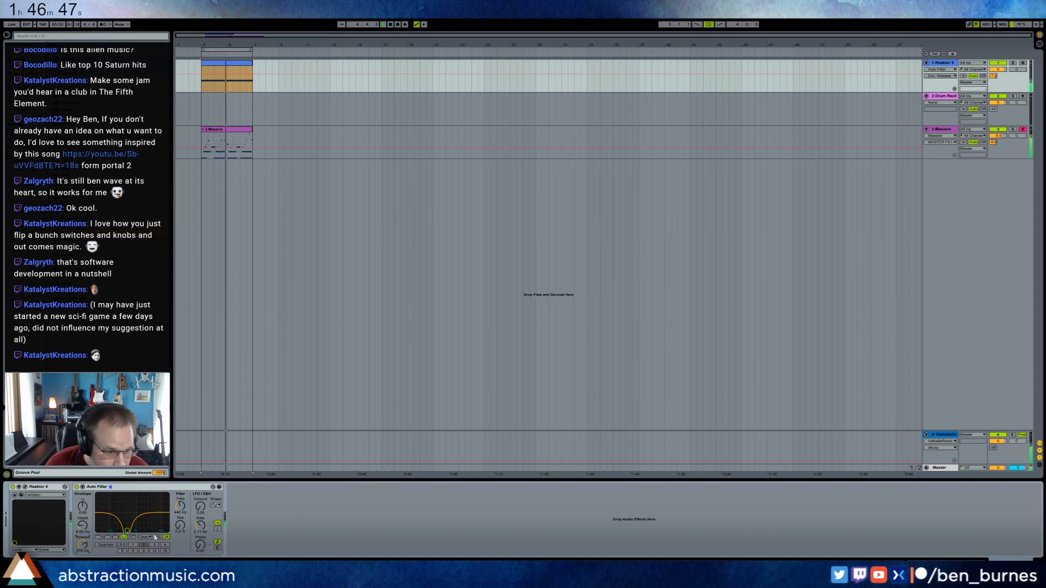
mouse_move(181, 525)
mouse_down()
mouse_move(181, 504)
mouse_move(181, 527)
mouse_up()
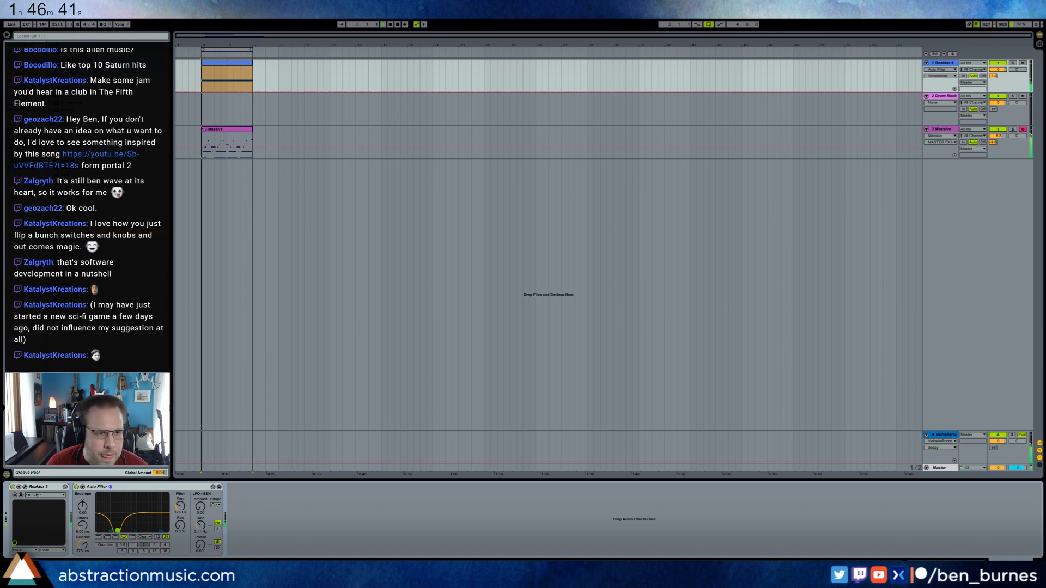
Replace the Reaktor track's Auto Filter with an EQ Eight, pulling down the high shelf and switching off bands 1 and 2.
click(119, 541)
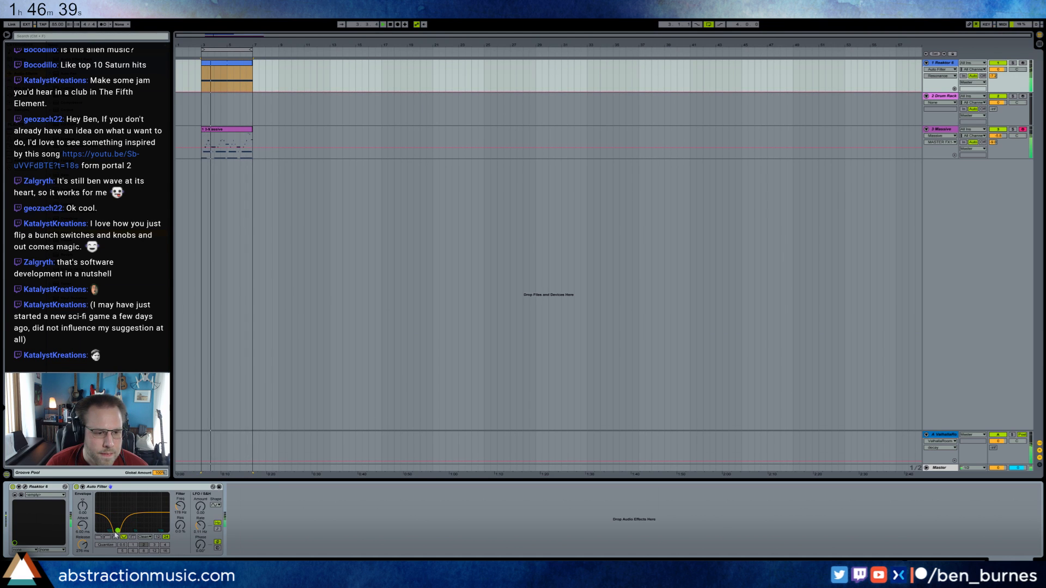
key(Delete)
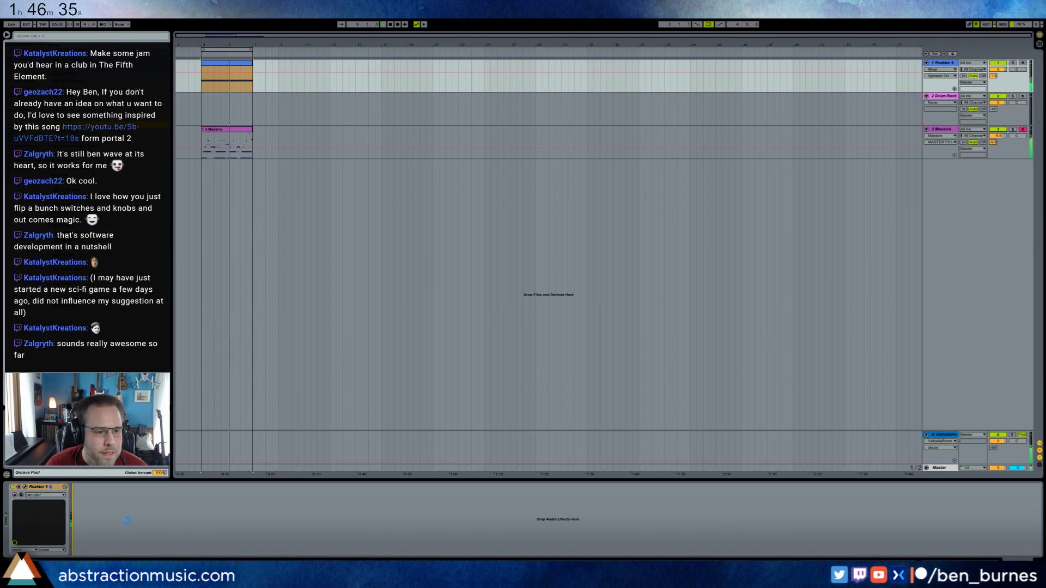
drag(199, 516, 179, 528)
mouse_move(116, 523)
mouse_down()
mouse_move(100, 513)
mouse_move(96, 523)
mouse_up()
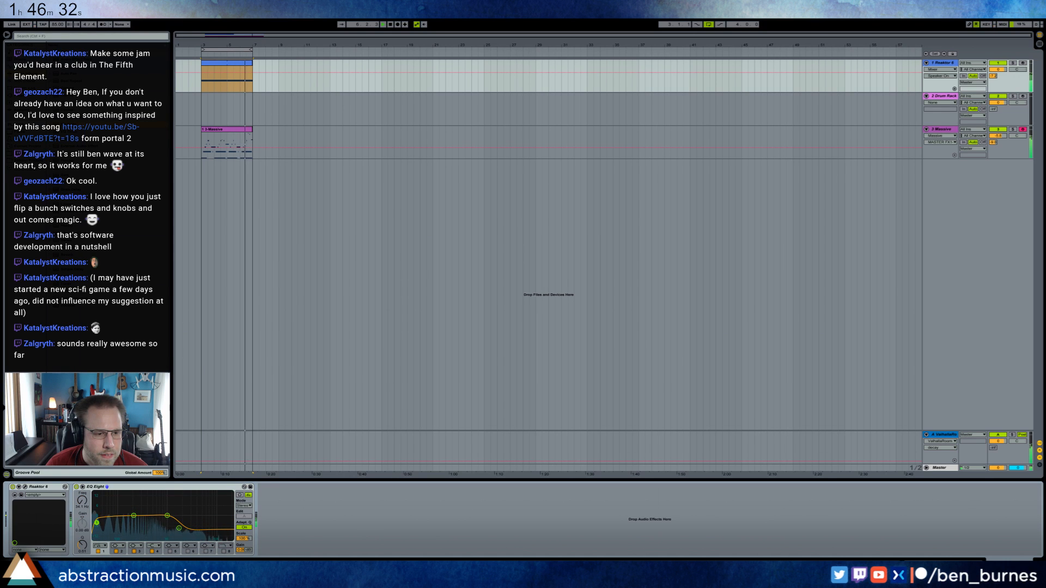
click(100, 552)
click(119, 551)
click(167, 516)
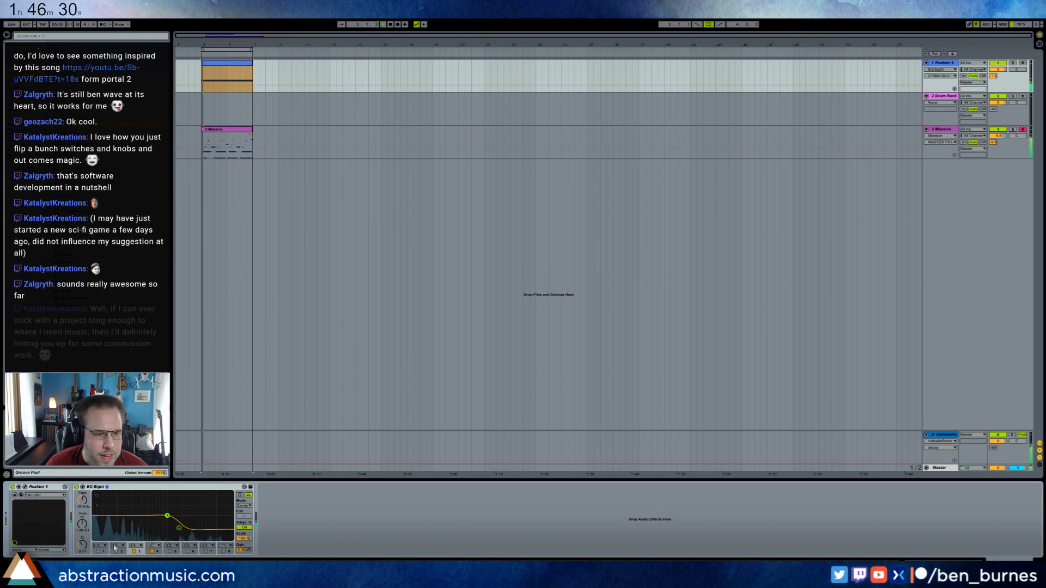
Open the Reaktor instrument's effects page and adjust its reverb, frequency shaping mix and warmth drive.
click(25, 487)
drag(402, 222, 426, 238)
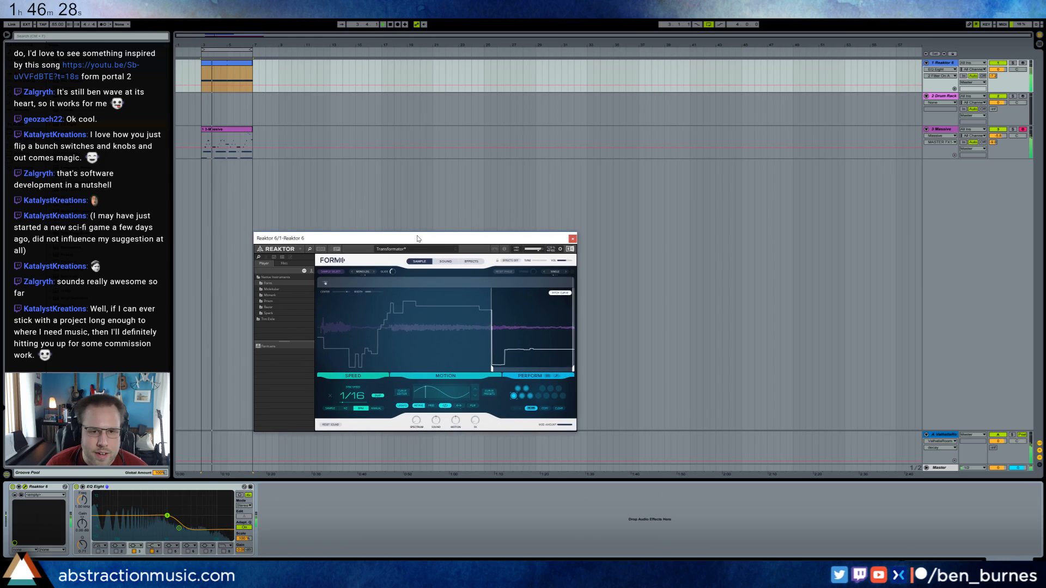
click(472, 262)
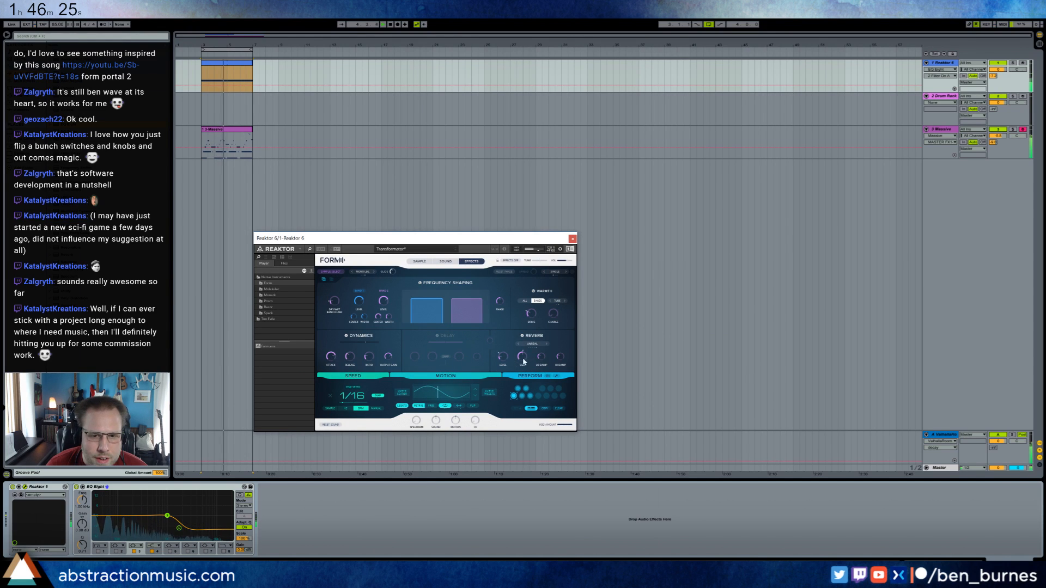
drag(504, 357, 509, 365)
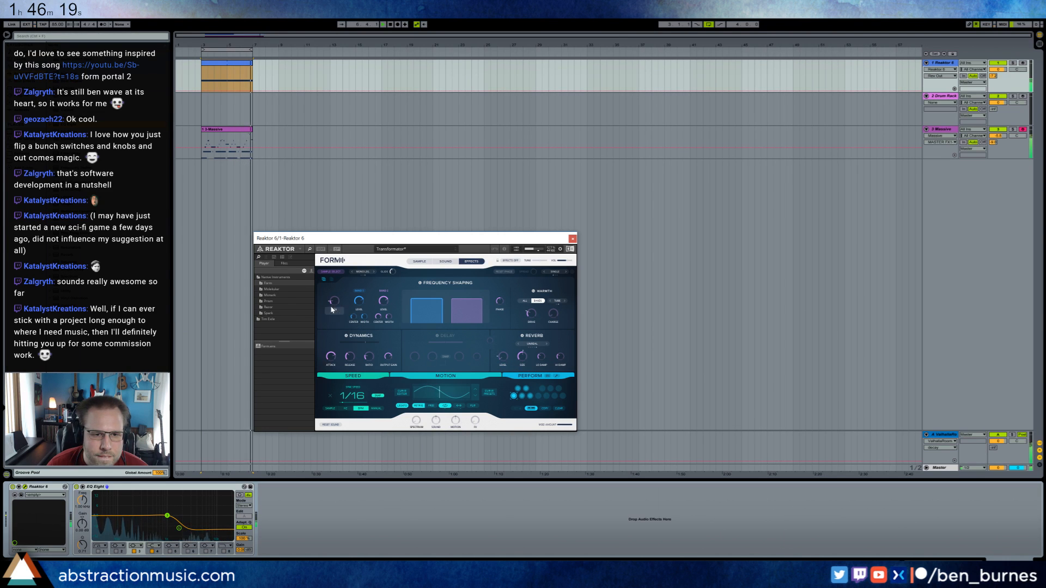
drag(337, 305, 338, 299)
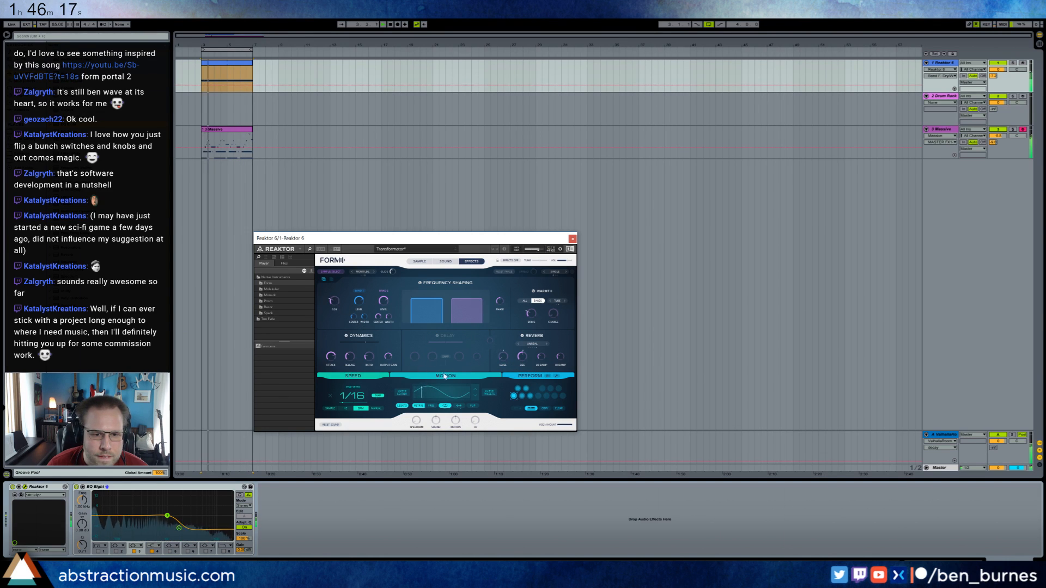
click(531, 318)
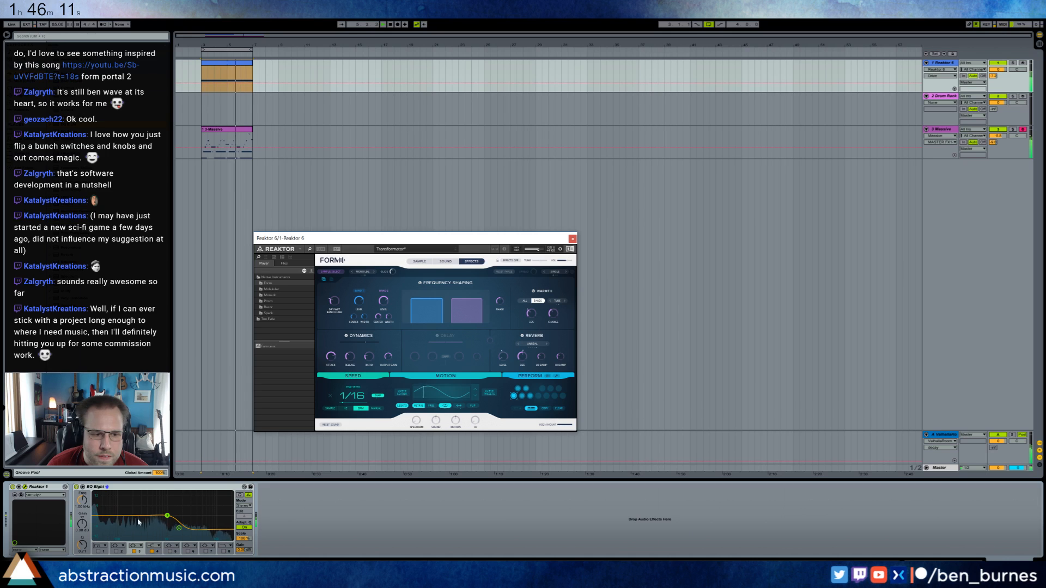
Switch on EQ Eight's low-cut band 1 and raise its point slightly, and adjust the filter cutoff in Reaktor's Form sound page.
click(98, 552)
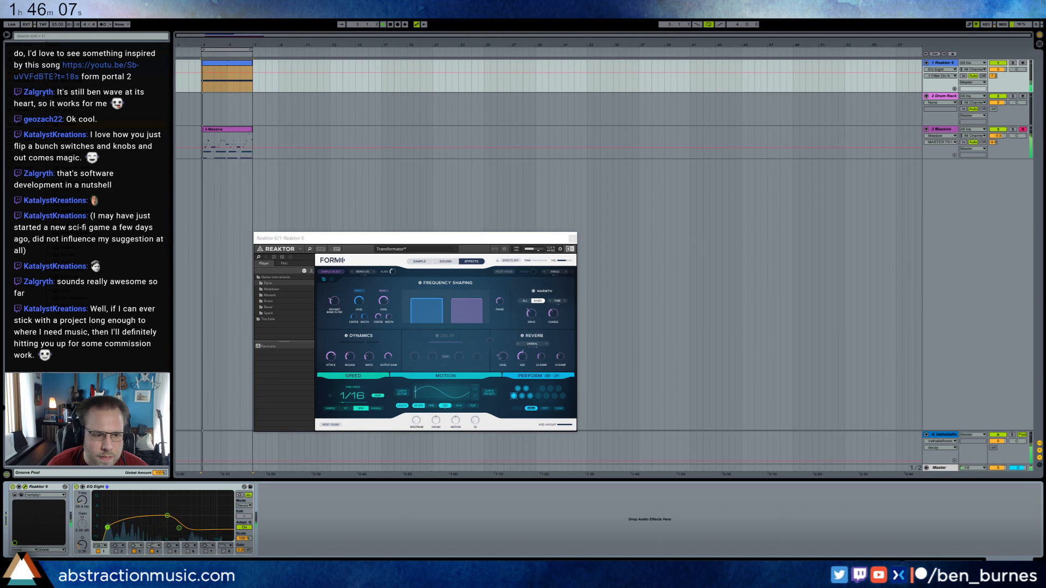
drag(108, 521, 107, 524)
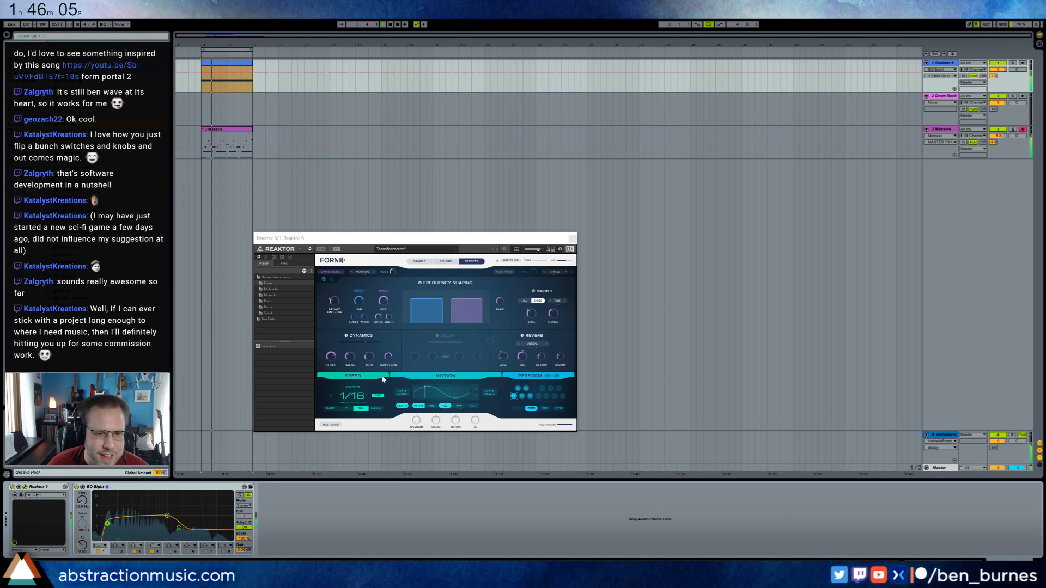
click(446, 262)
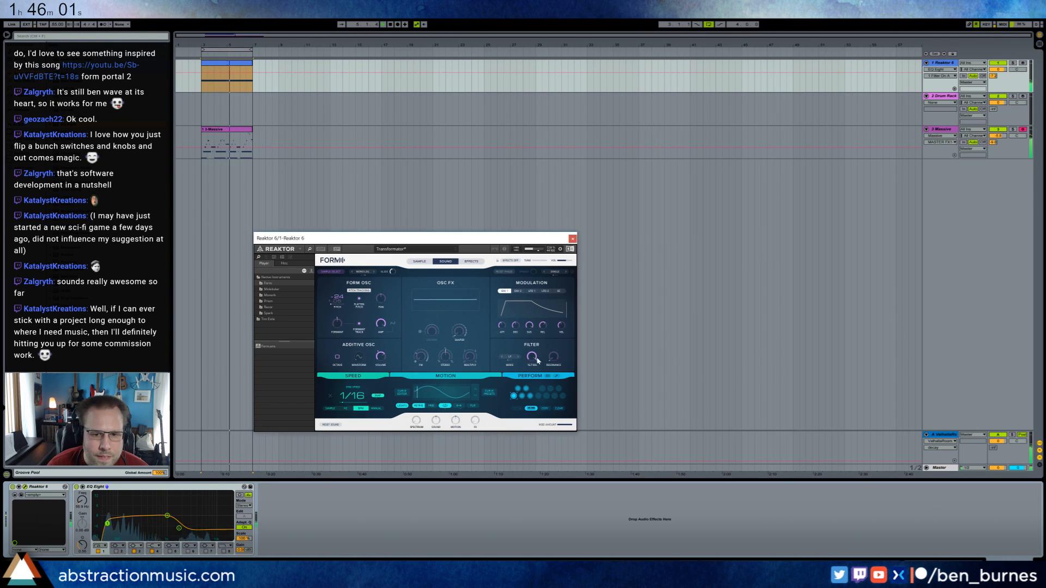
click(537, 360)
drag(553, 359, 532, 362)
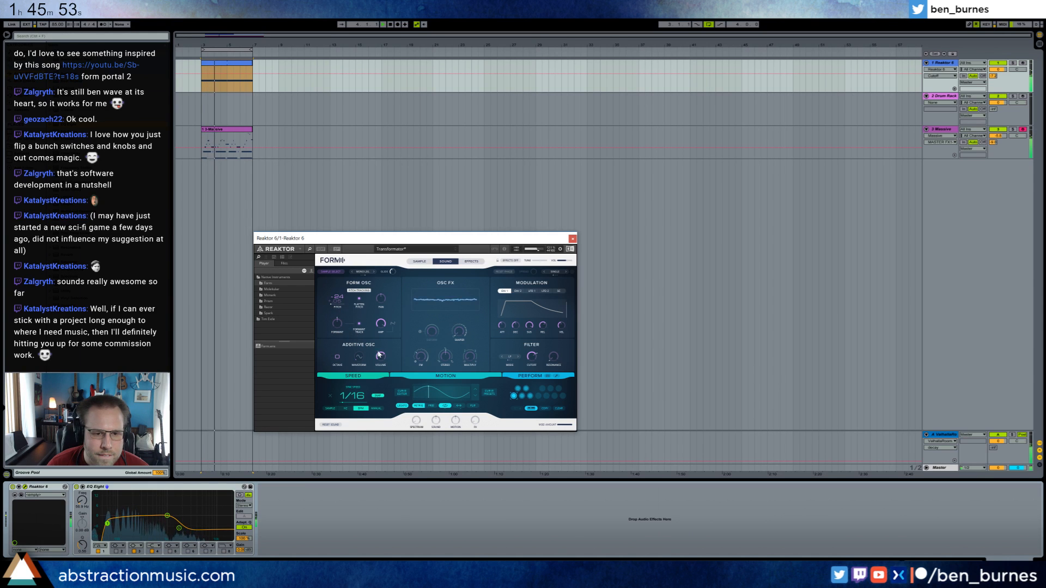
click(572, 239)
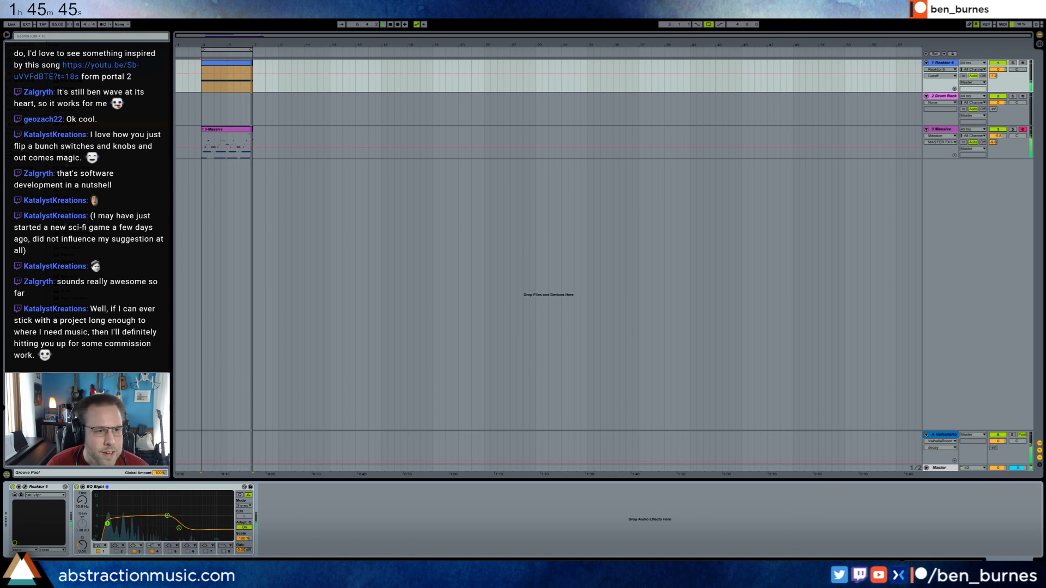
Add a Ping Pong Delay between Reaktor and EQ Eight and adjust its feedback and Dry/Wet.
drag(76, 233, 106, 501)
mouse_move(85, 546)
mouse_down()
mouse_move(85, 531)
mouse_move(104, 544)
mouse_up()
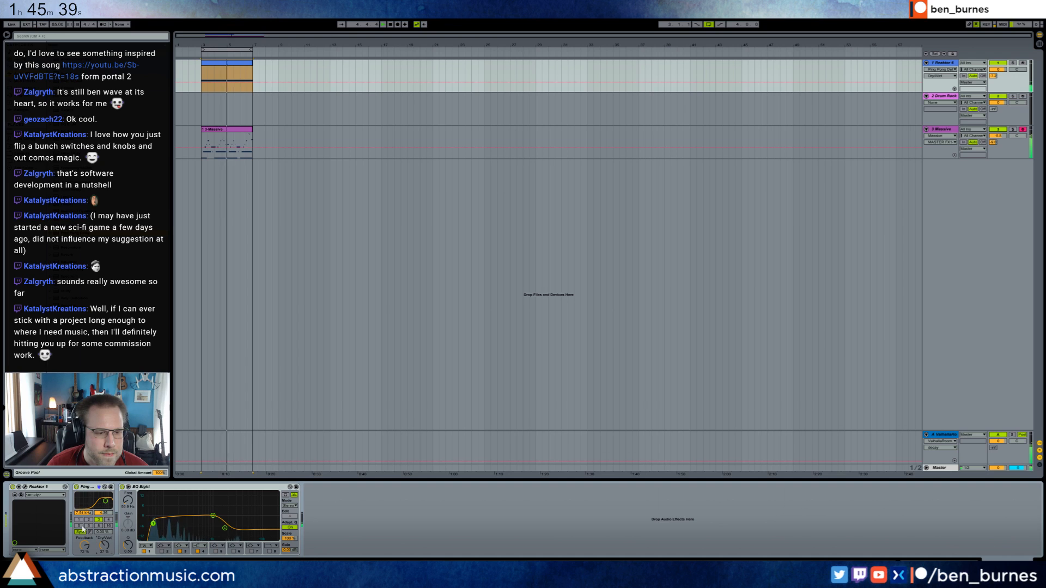
Move the Drum Rack track below the Massive track.
click(298, 116)
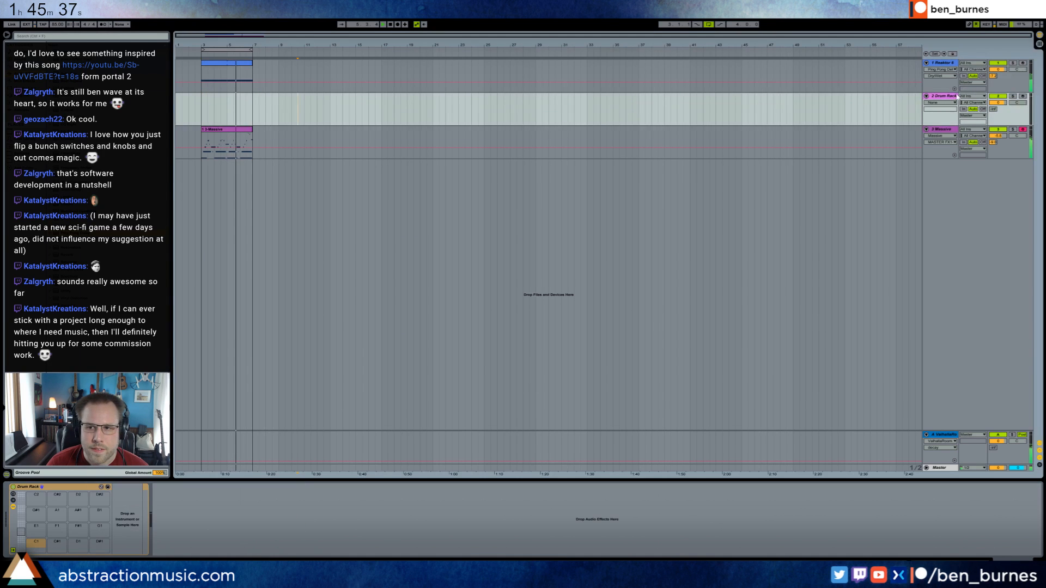
drag(957, 96, 957, 130)
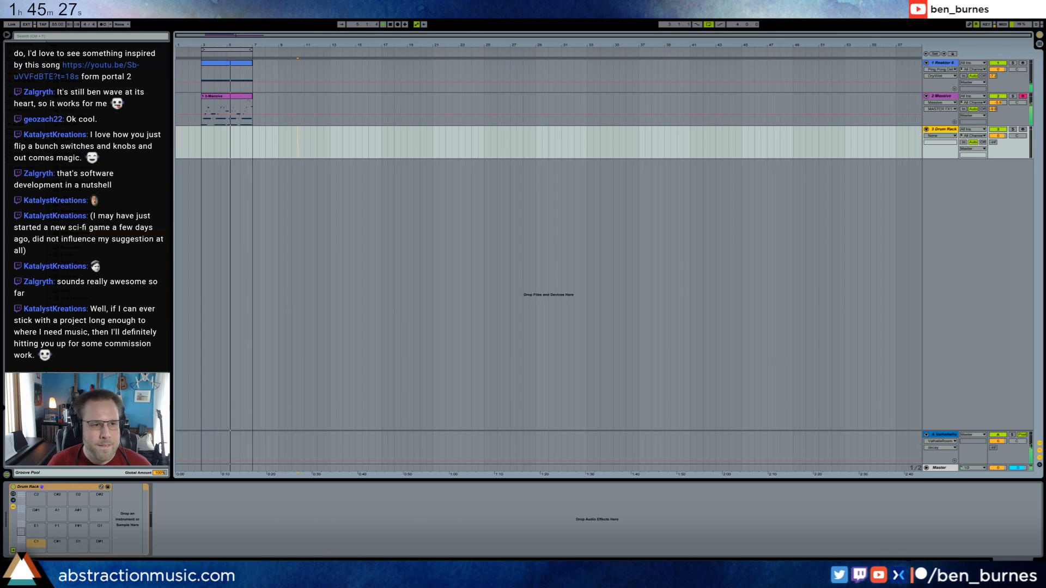
Open the Massive synth, select another envelope, and adjust Osc 2's amp and wavetable position.
double_click(235, 97)
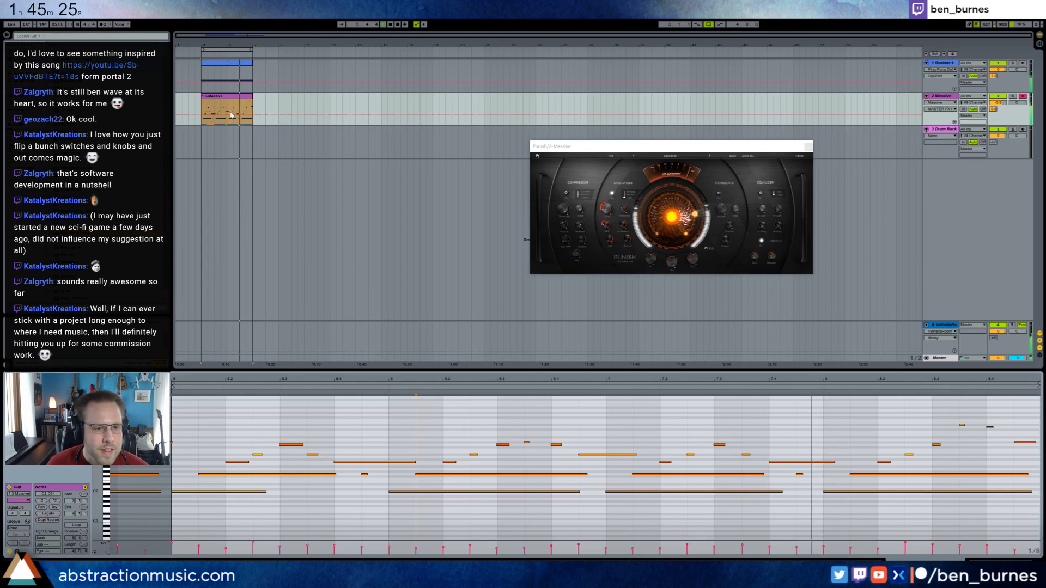
key(shift+Tab)
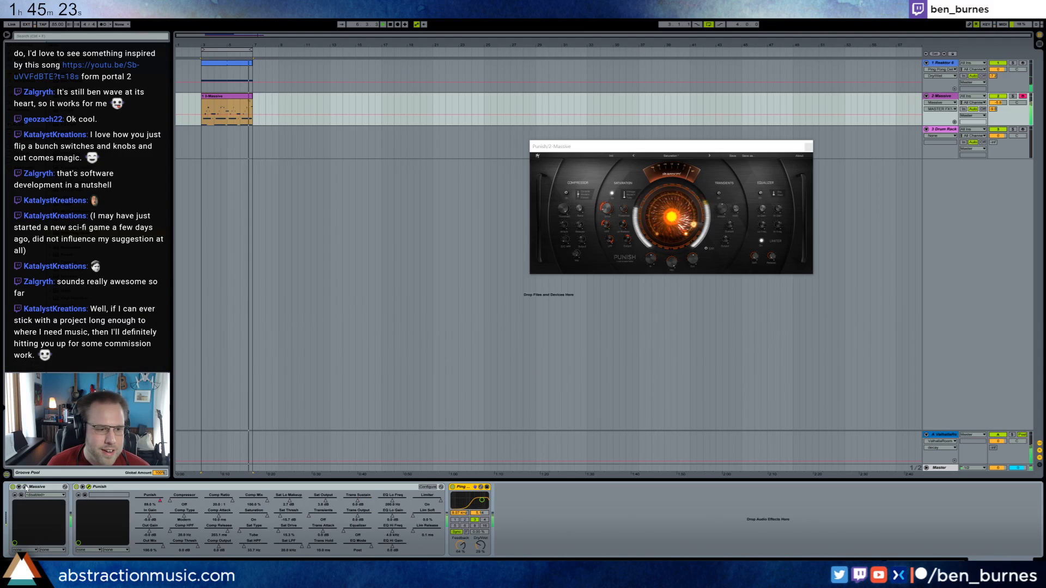
click(25, 487)
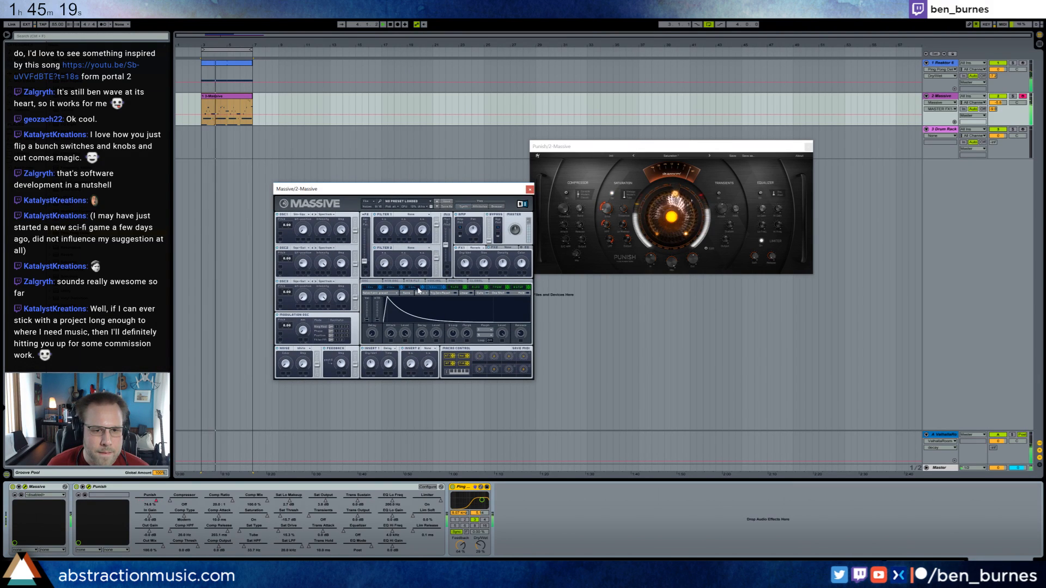
click(418, 288)
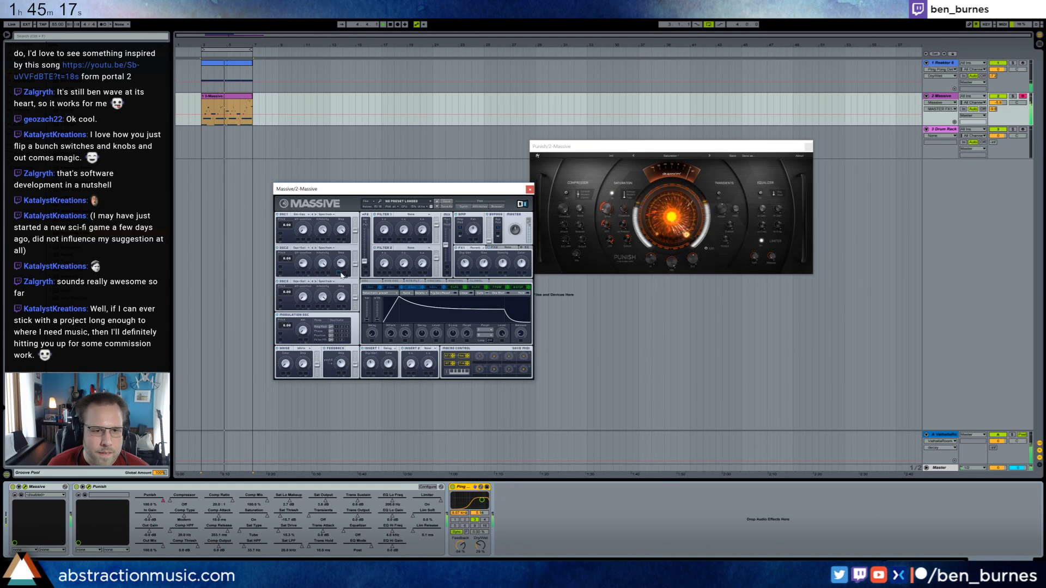
click(342, 265)
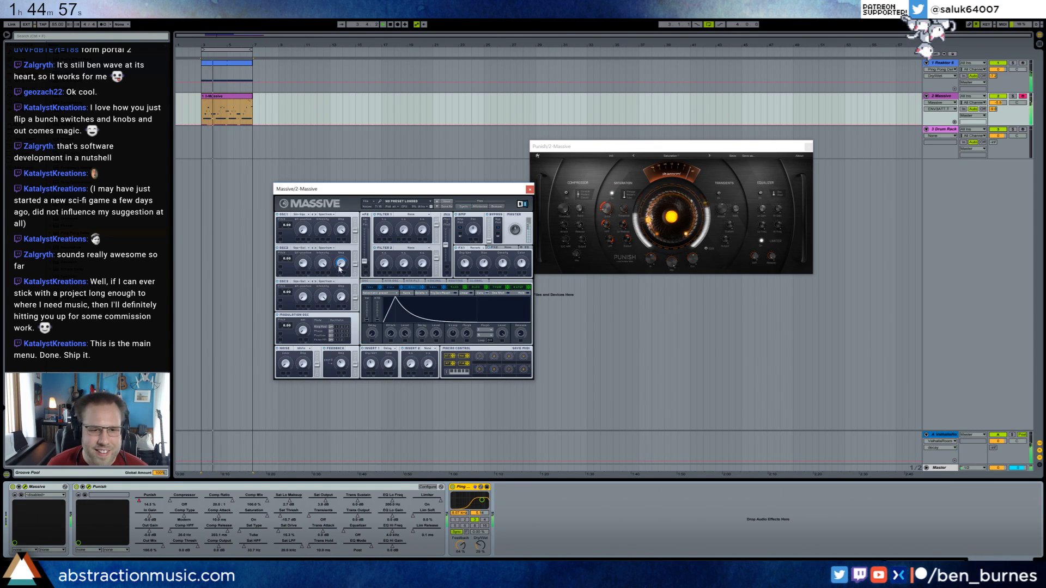
click(303, 267)
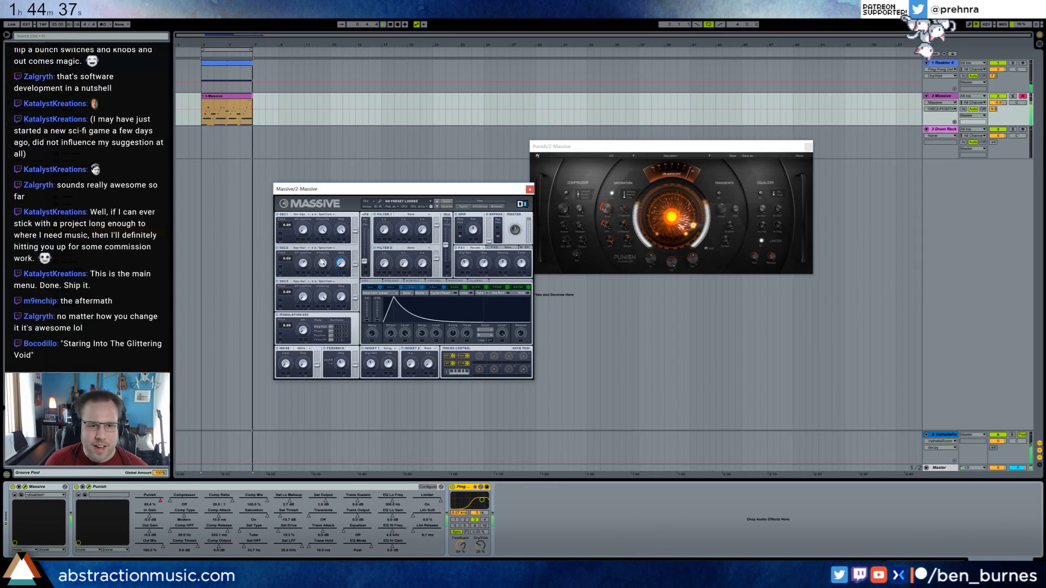
With the Massive track soloed, set Filter 1 to a low-pass type, adjust its cutoff and bring in the noise oscillator's amp.
click(1012, 95)
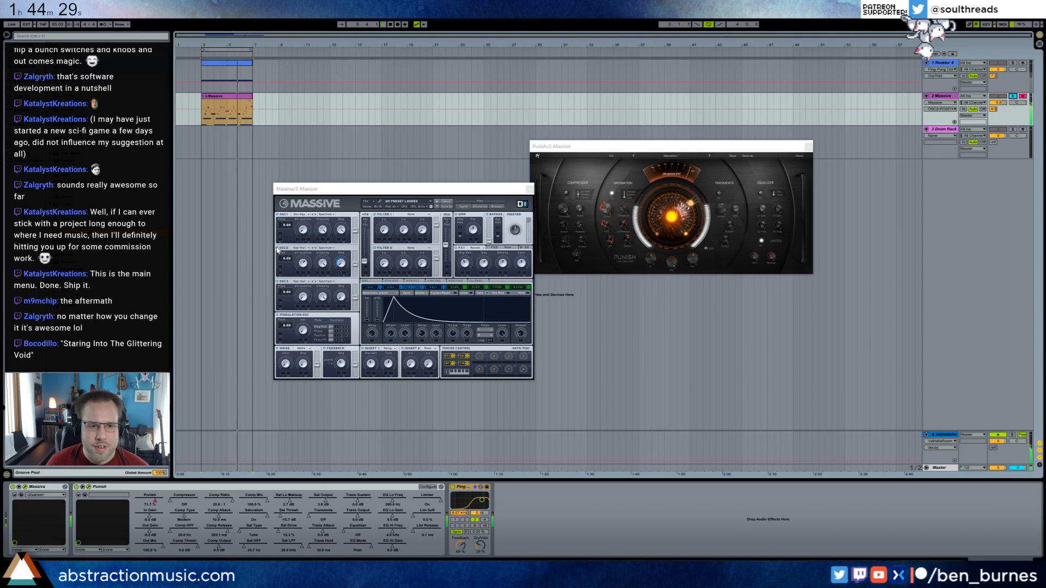
click(277, 248)
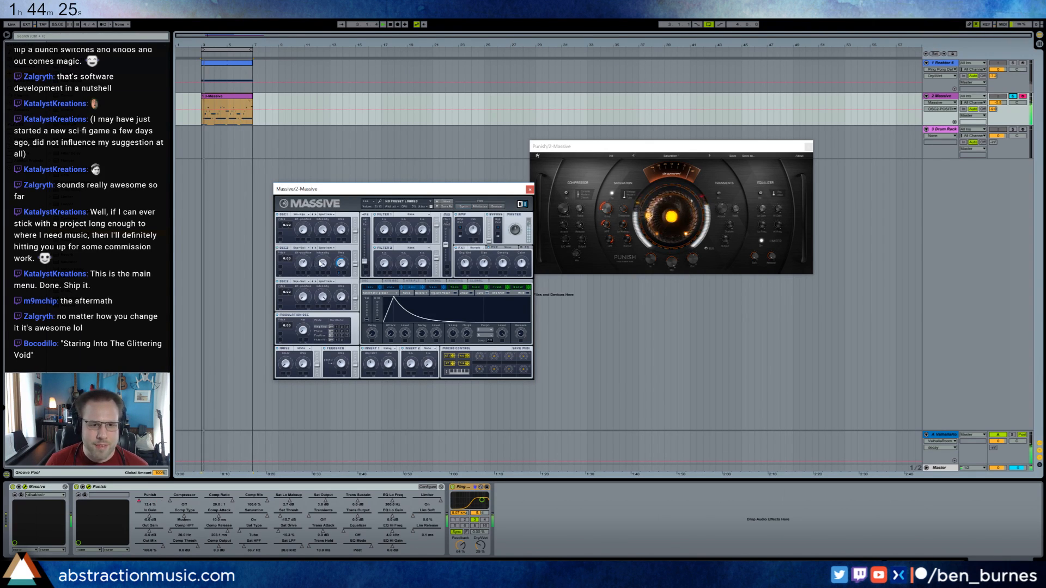
click(413, 216)
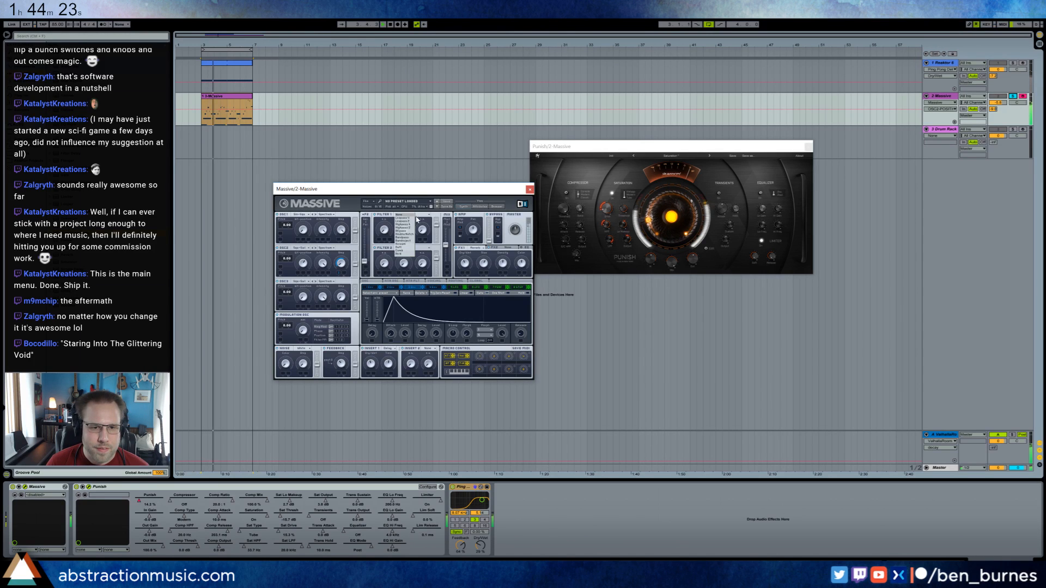
click(408, 222)
drag(386, 231, 415, 209)
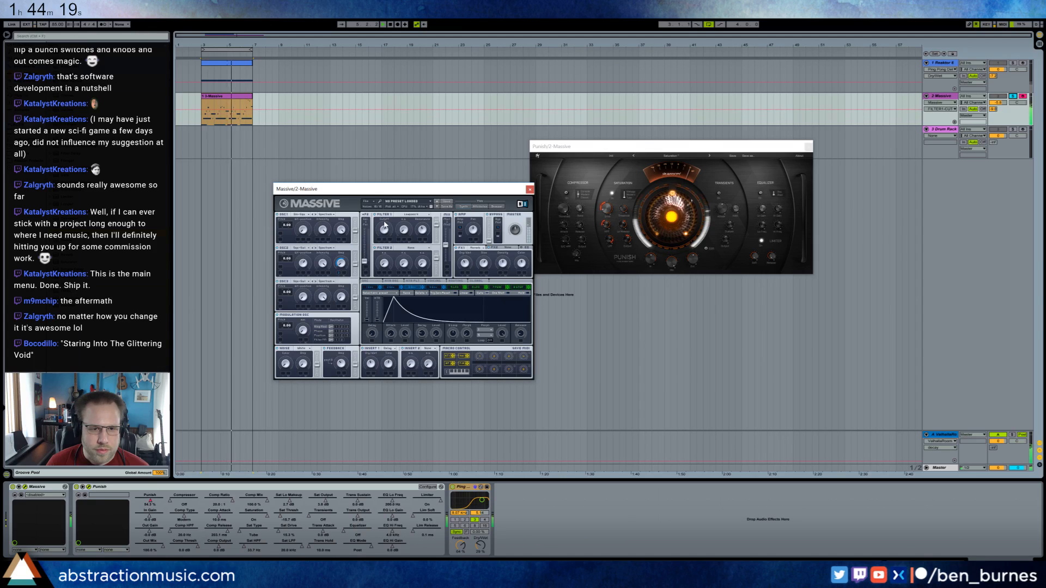
click(303, 368)
click(303, 369)
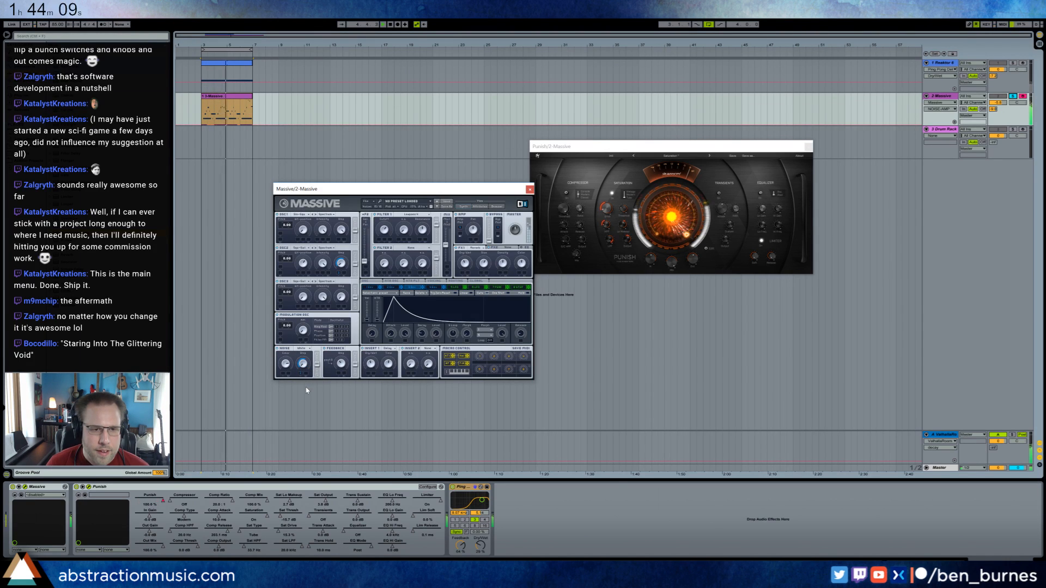
Save the Live set in the 2 Hour Tracks 2017 folder under a name beginning "2017-09-06 The".
key(ctrl+s)
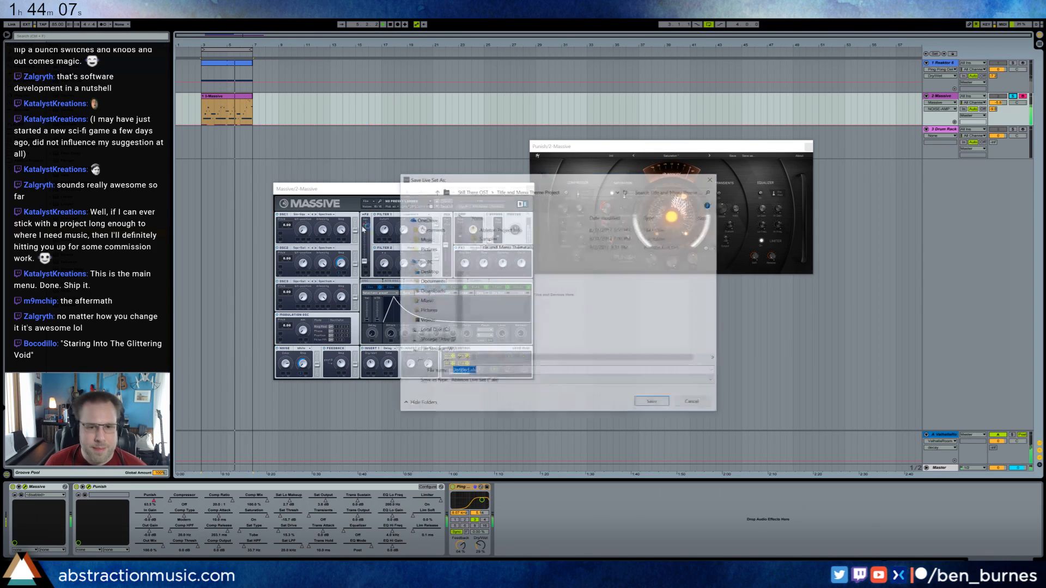
click(502, 192)
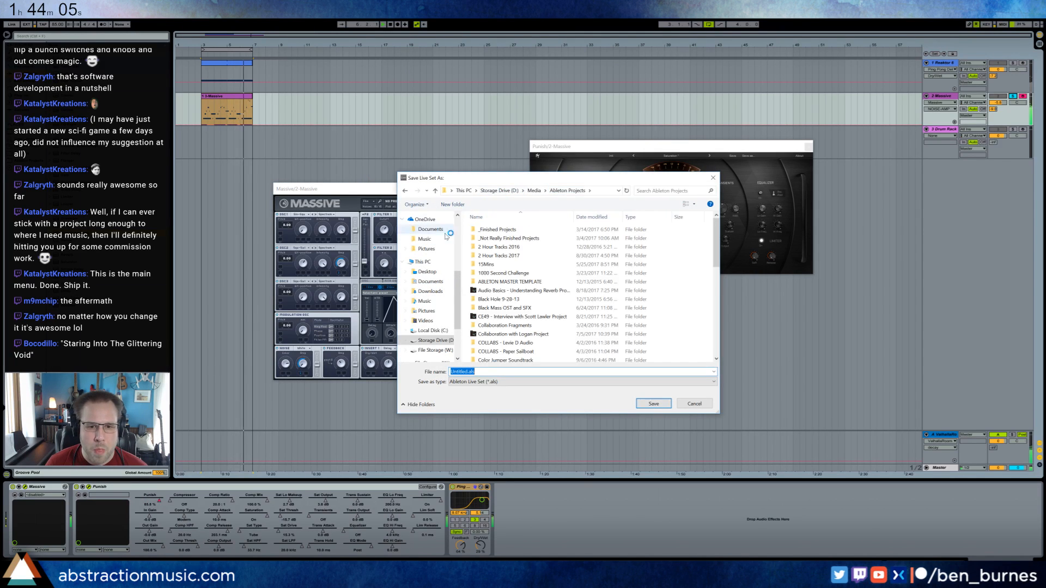
double_click(513, 255)
click(509, 372)
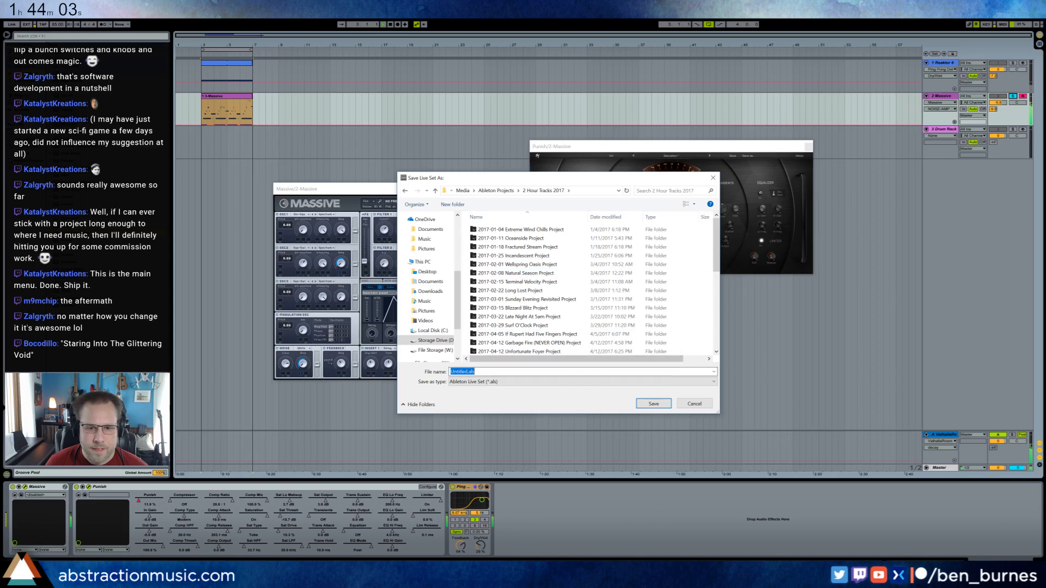
text(2017-09-06 The Aftermat)
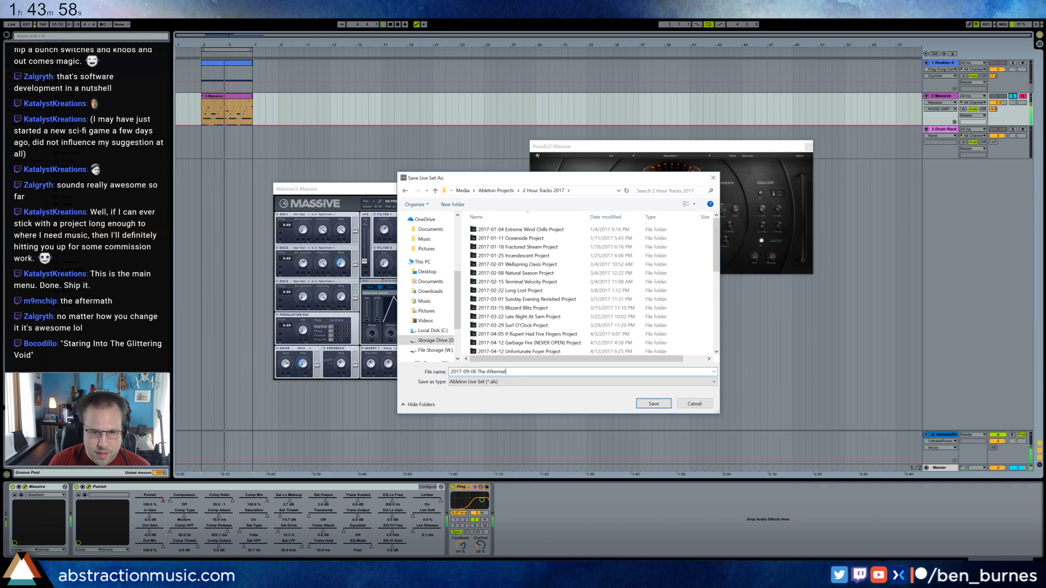
key(Return)
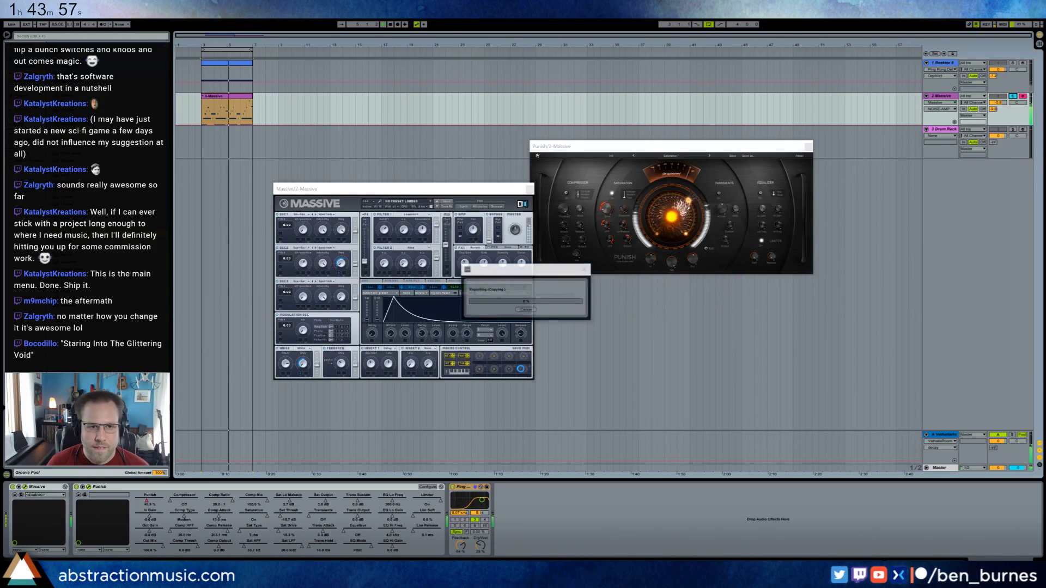
key(space)
Unsolo the Massive track, reposition the plug-in windows, then switch on Punish's transient section and adjust its attack.
click(1013, 97)
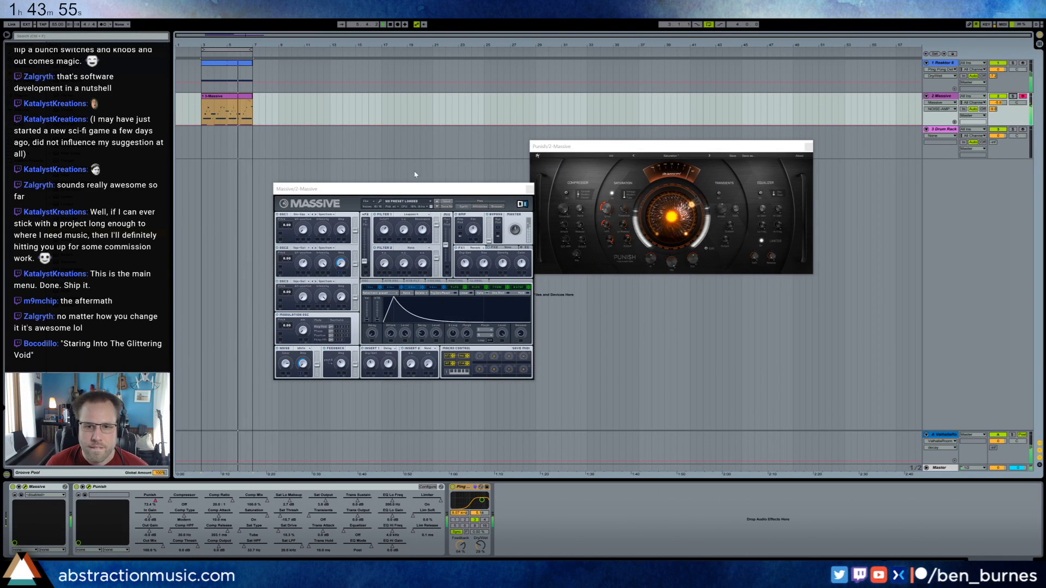
click(471, 192)
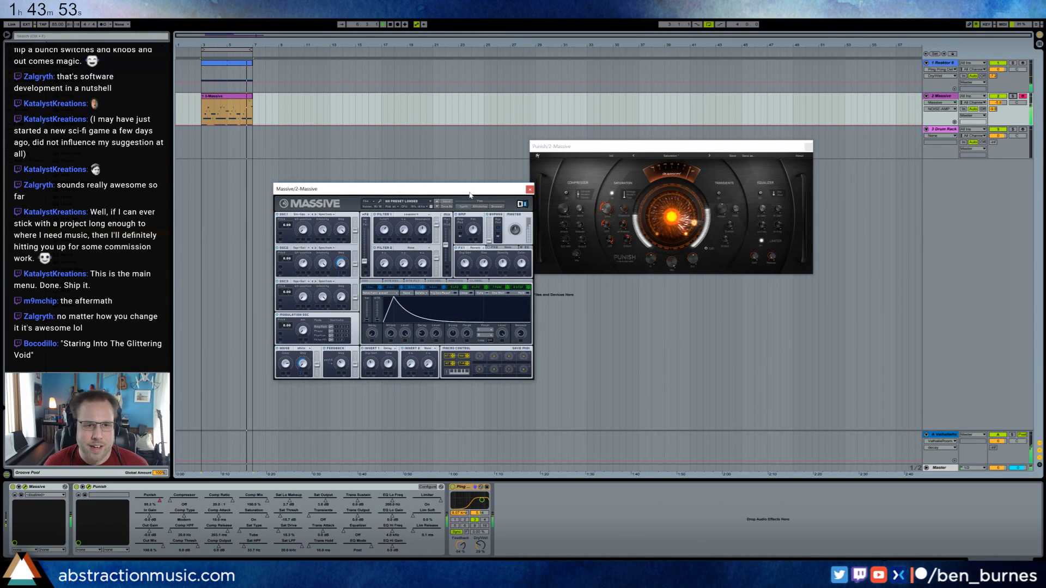
drag(508, 190, 506, 174)
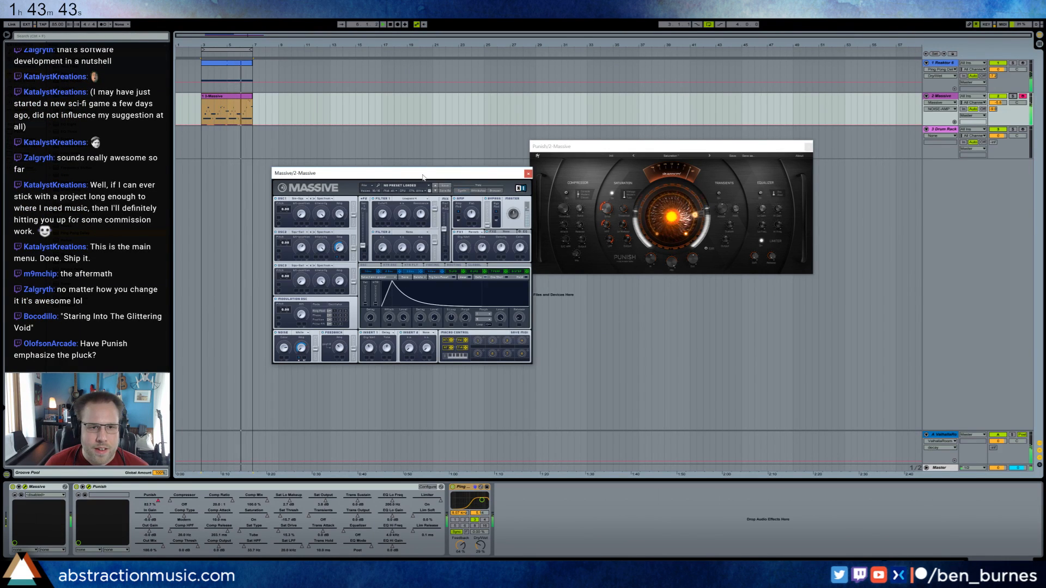
drag(597, 150, 591, 179)
click(714, 222)
mouse_move(717, 238)
mouse_down()
mouse_move(716, 221)
mouse_move(730, 231)
mouse_move(729, 221)
mouse_move(723, 262)
mouse_move(716, 236)
mouse_move(720, 271)
mouse_move(717, 248)
mouse_up()
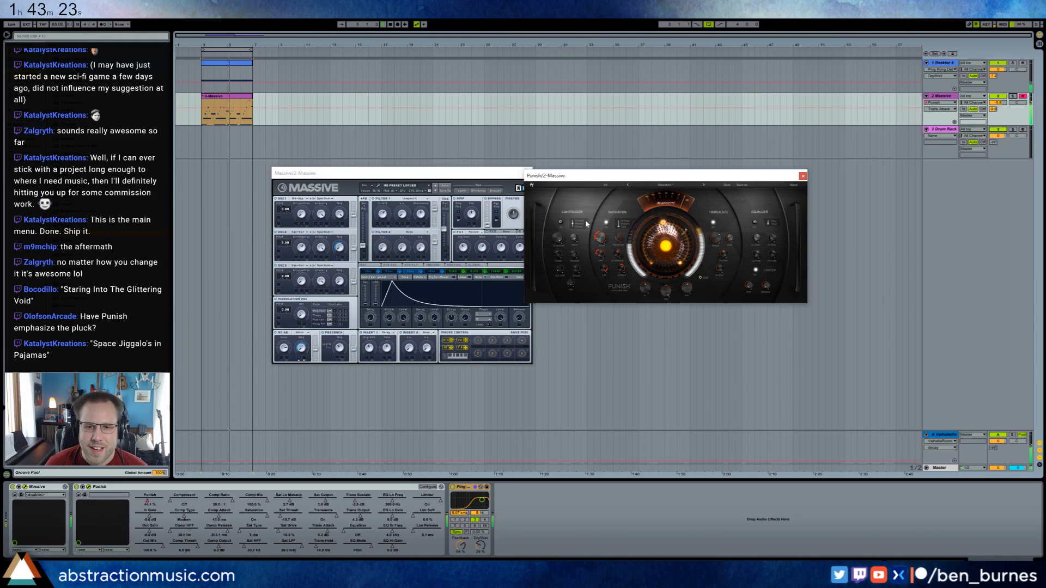
On the Reaktor track's EQ Eight, raise the band 1 point slightly and move the high shelf to a lower frequency.
click(425, 88)
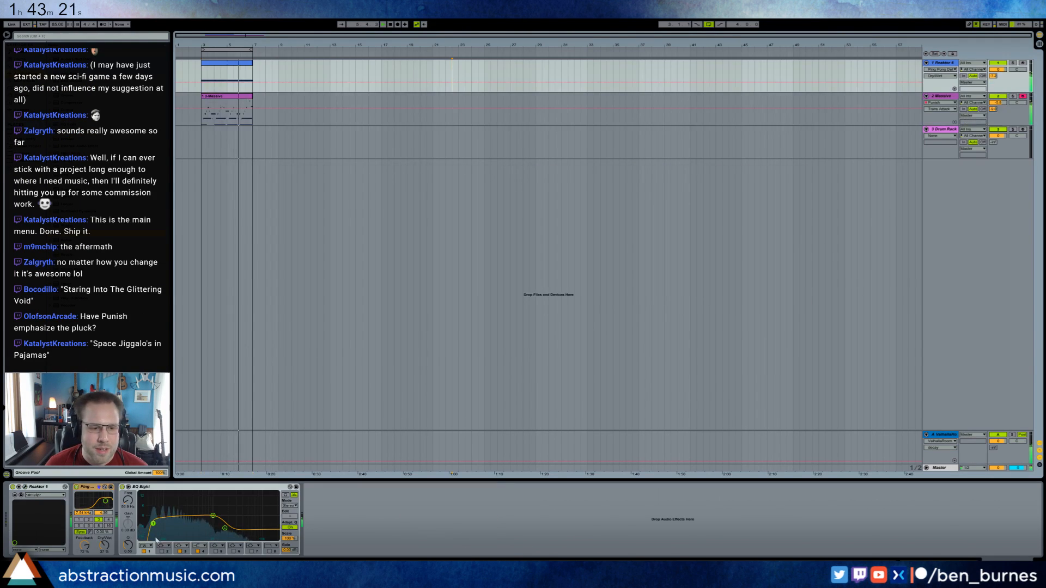
drag(153, 523, 154, 520)
drag(225, 528, 209, 526)
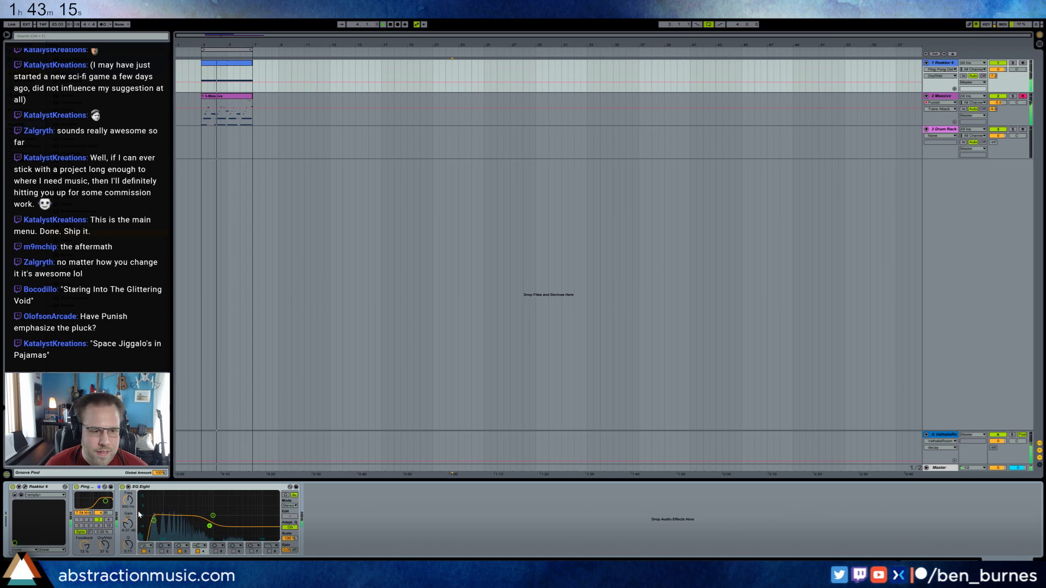
Enlarge the Session View mixer, lower the Reaktor and Massive track volumes, and return to the arrangement.
click(943, 129)
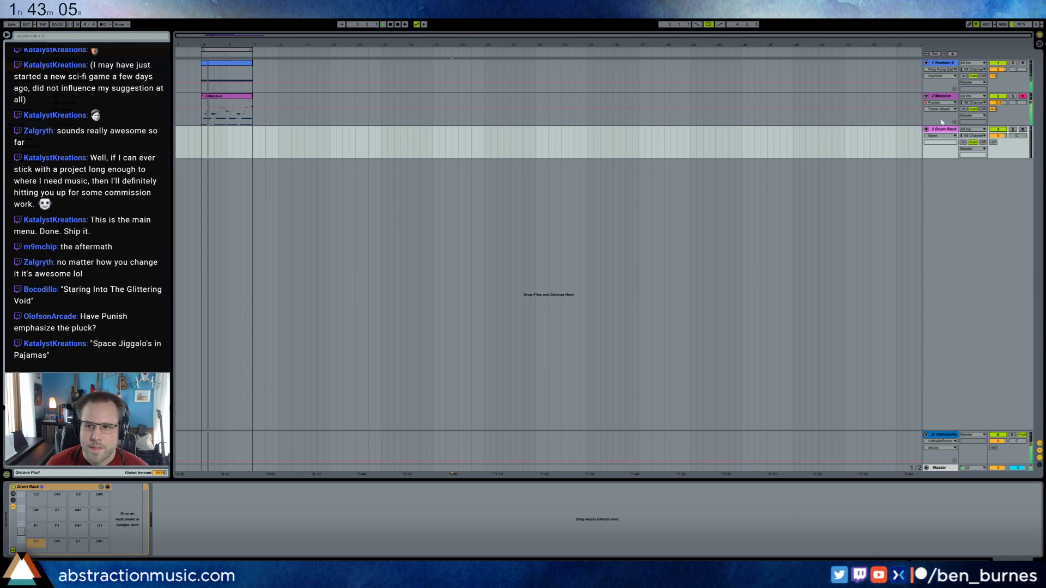
key(Tab)
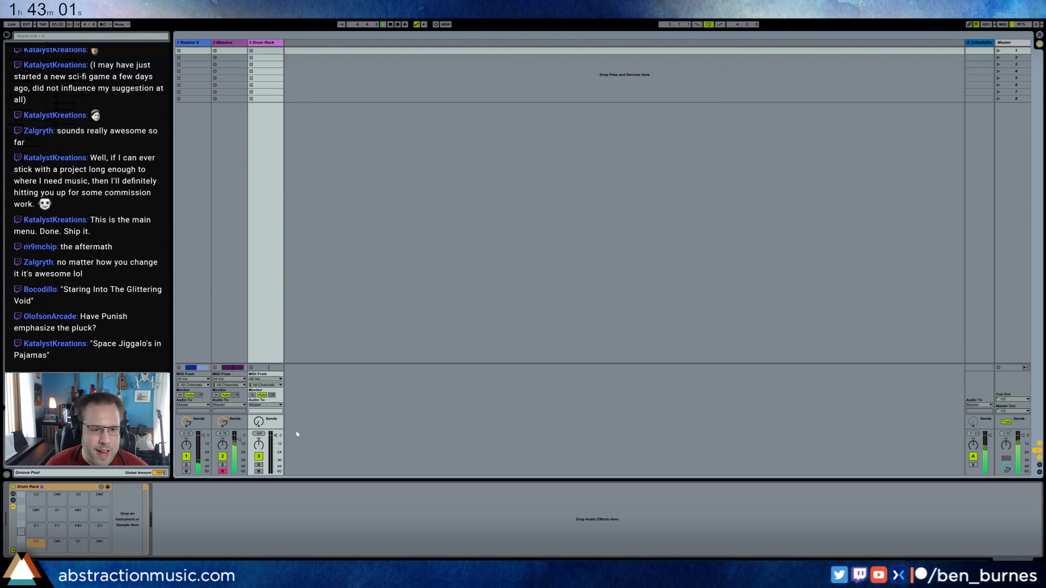
drag(296, 428, 308, 366)
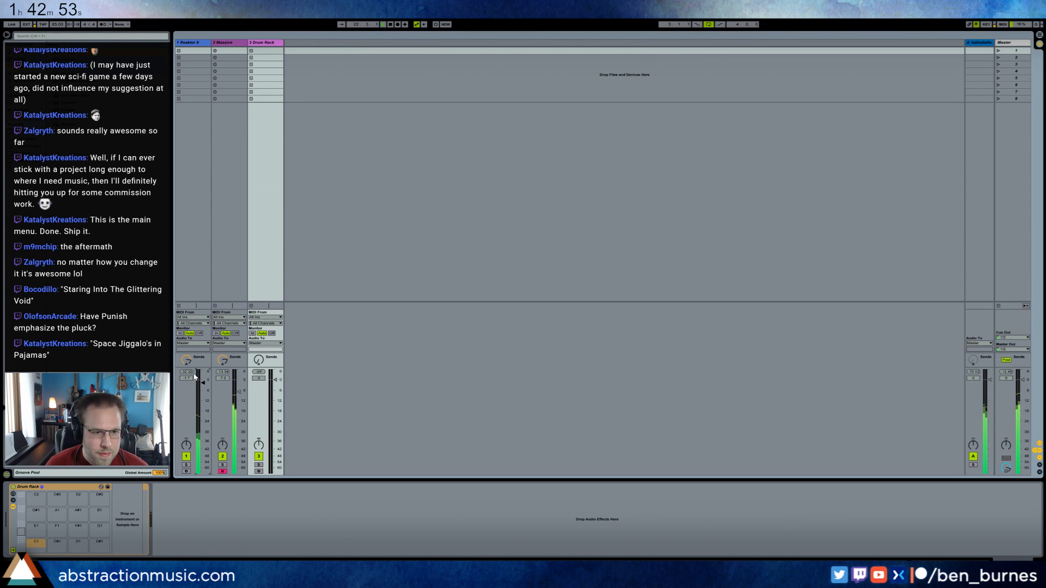
key(Tab)
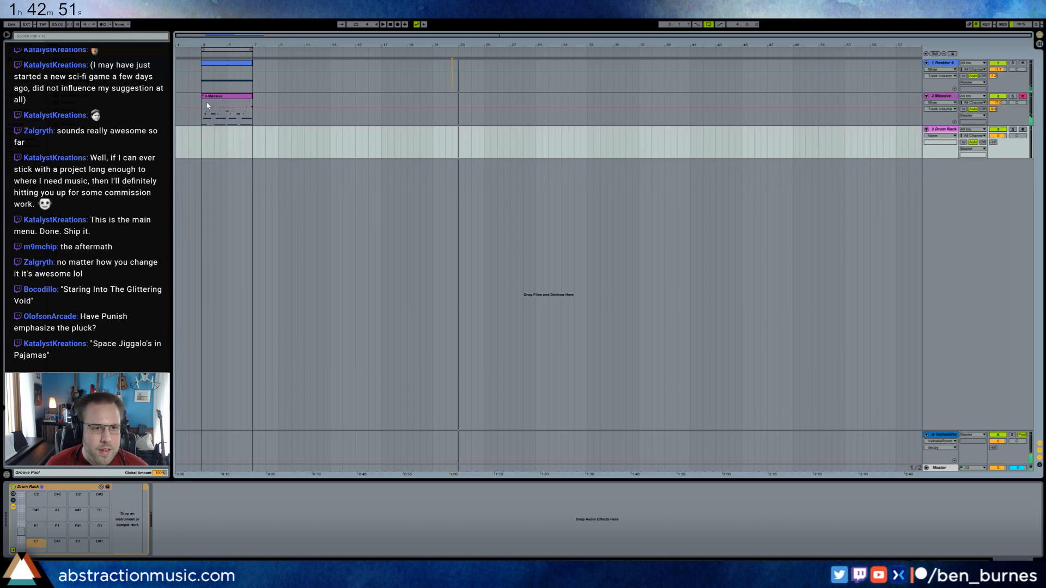
While the loop plays, fine-tune Filter 1's cutoff in Massive, and close the Massive and Punish windows.
click(205, 125)
key(space)
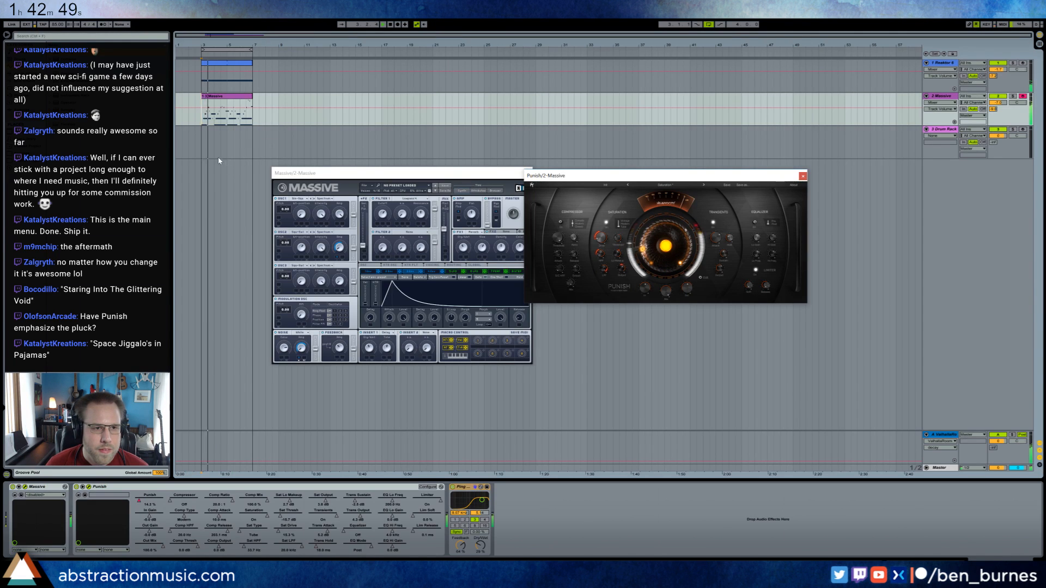
click(383, 217)
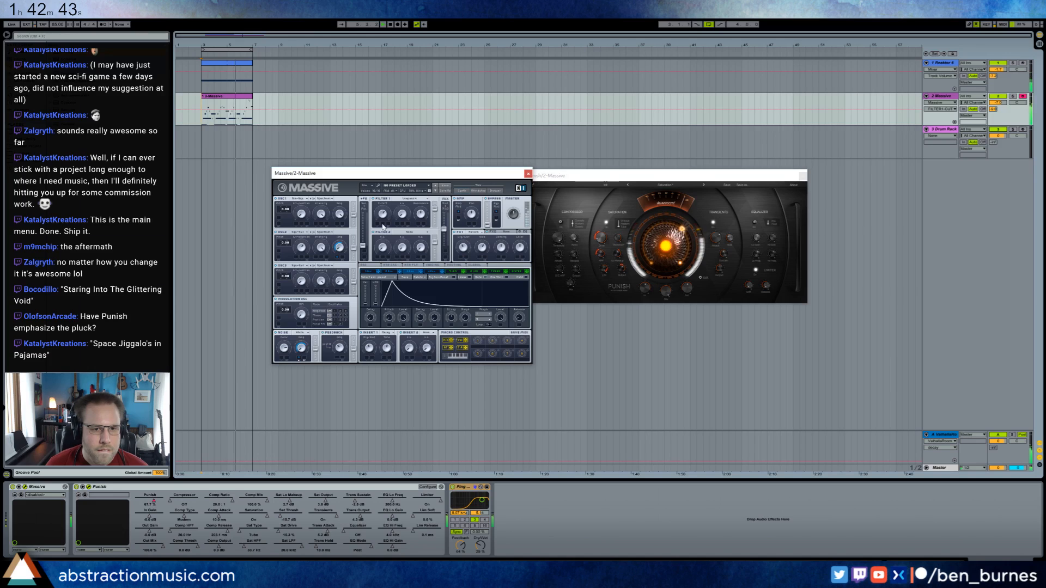
drag(363, 246, 363, 213)
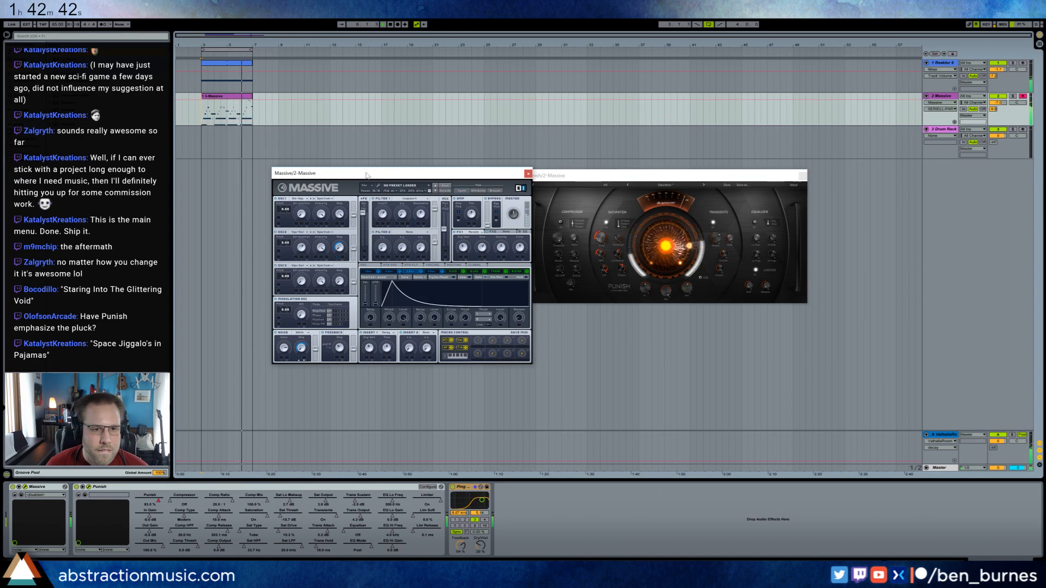
click(379, 218)
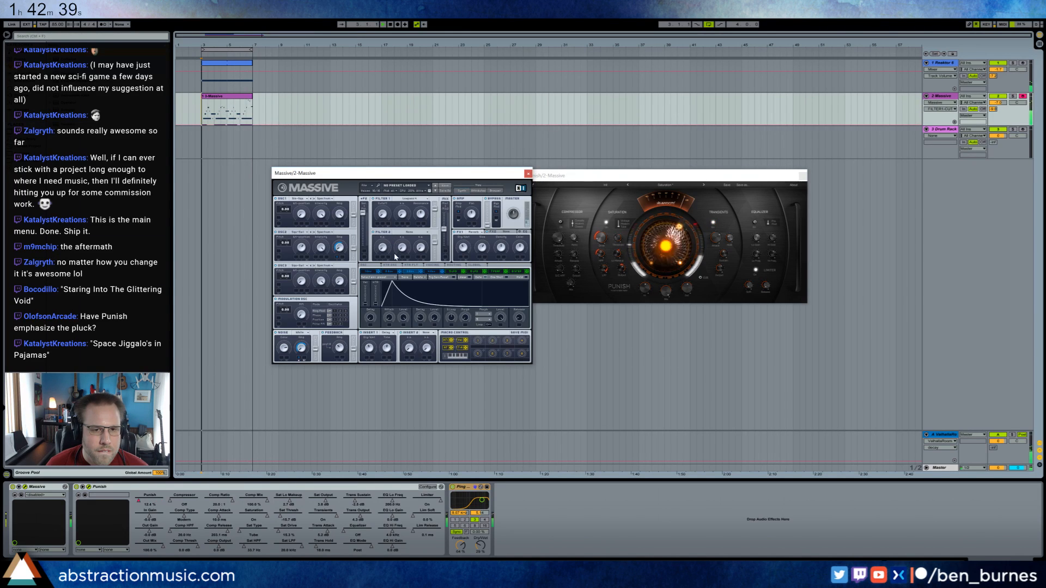
drag(386, 241, 369, 254)
drag(382, 214, 381, 219)
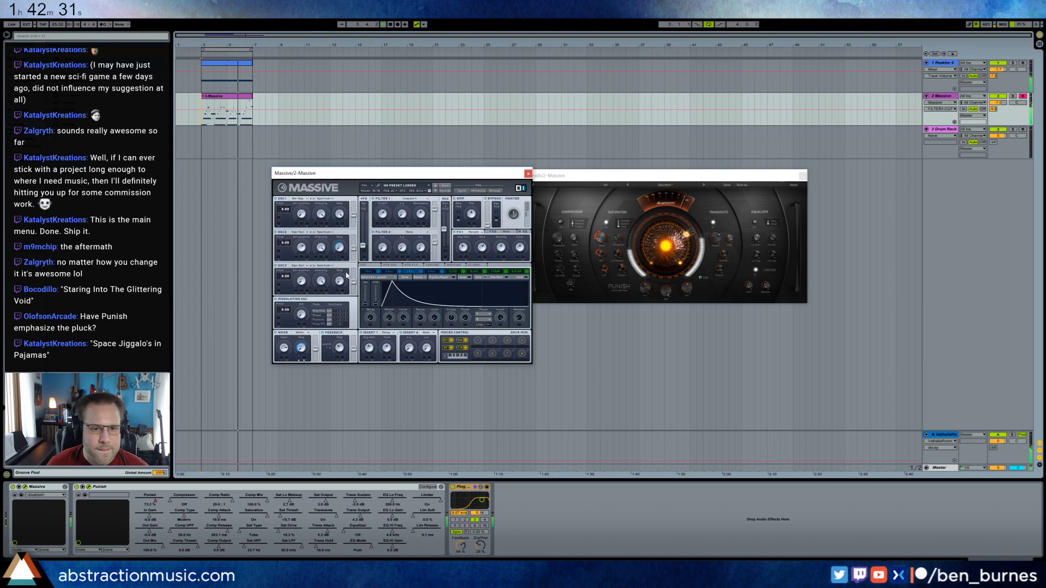
click(529, 173)
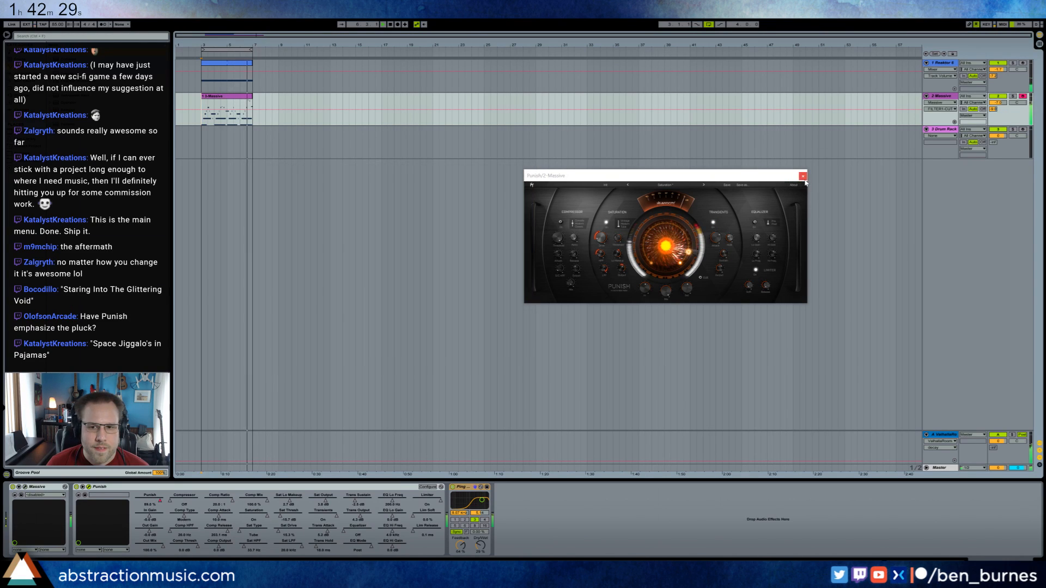
click(803, 176)
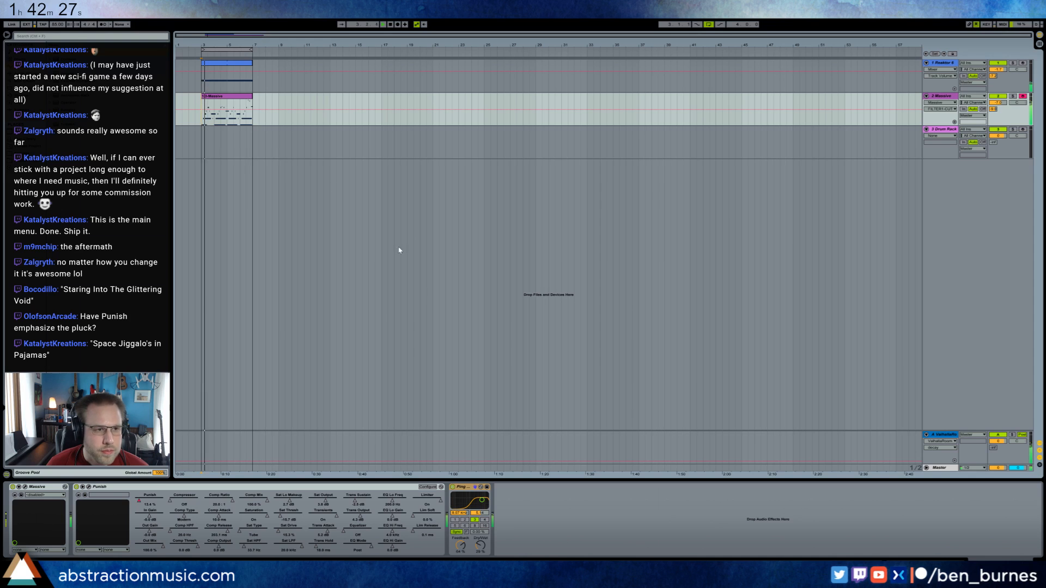
Try loading a MaxV snare from the Samples folder onto the Drum Rack track, and undo the load.
click(219, 137)
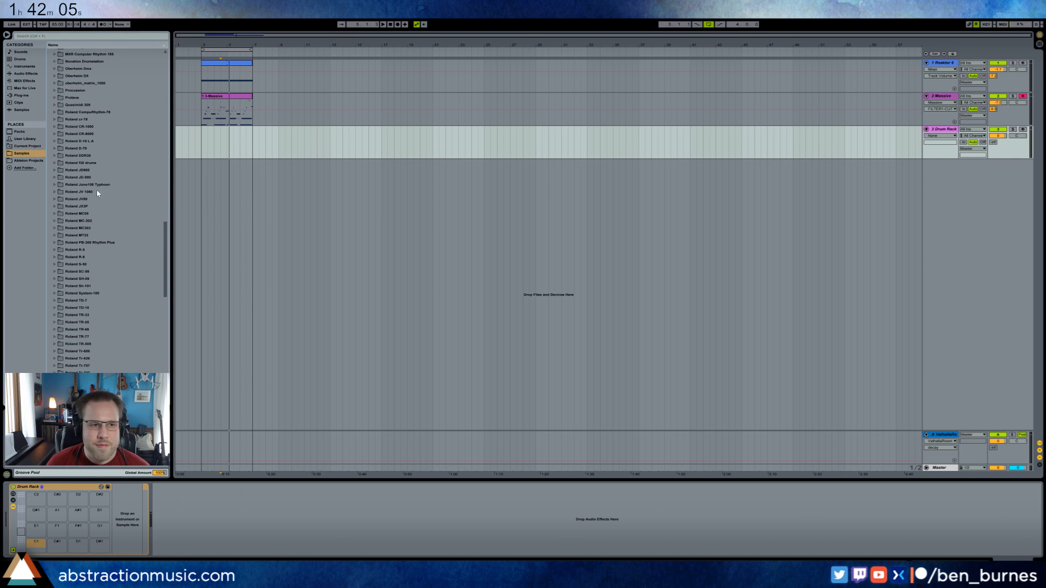
drag(166, 240, 170, 209)
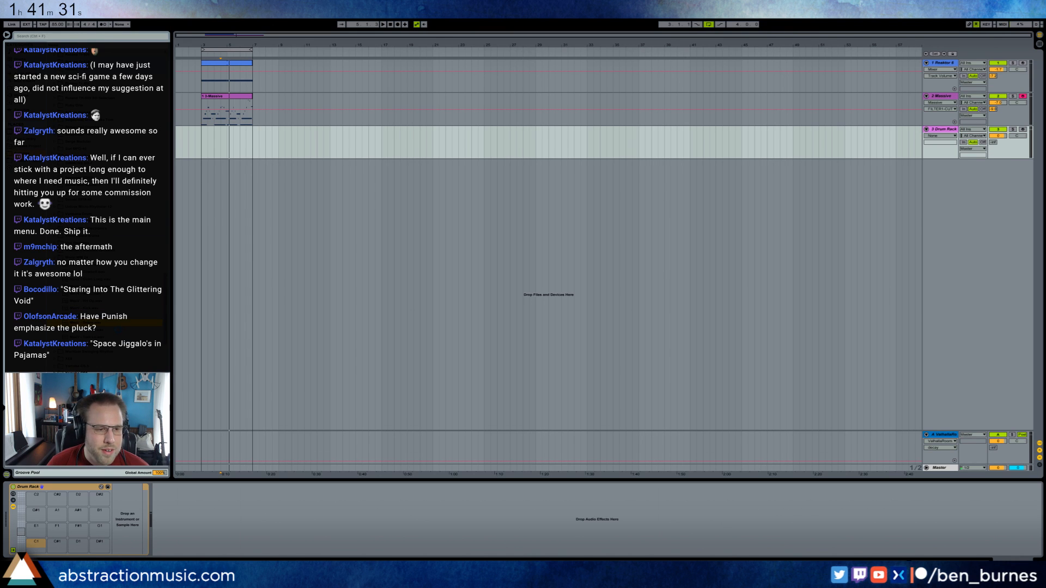
double_click(117, 324)
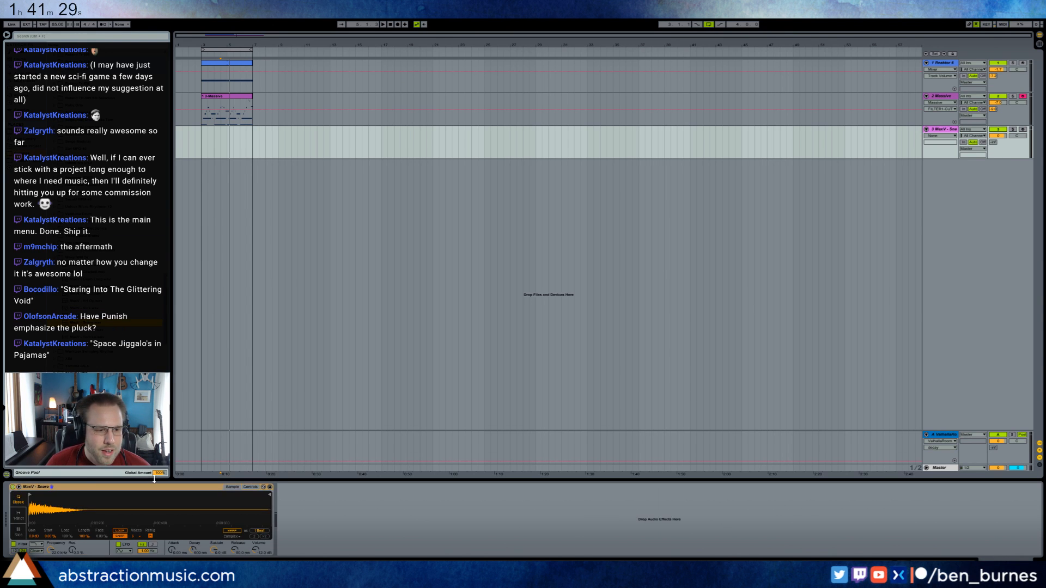
key(ctrl+z)
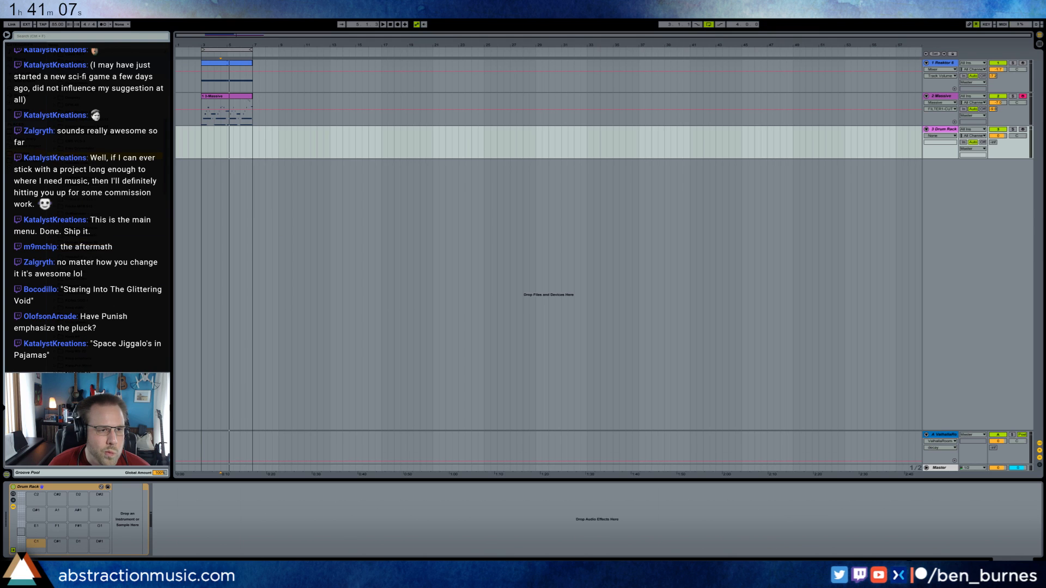
Browse further through the drum samples for sounds to use in the Drum Rack.
key(Down)
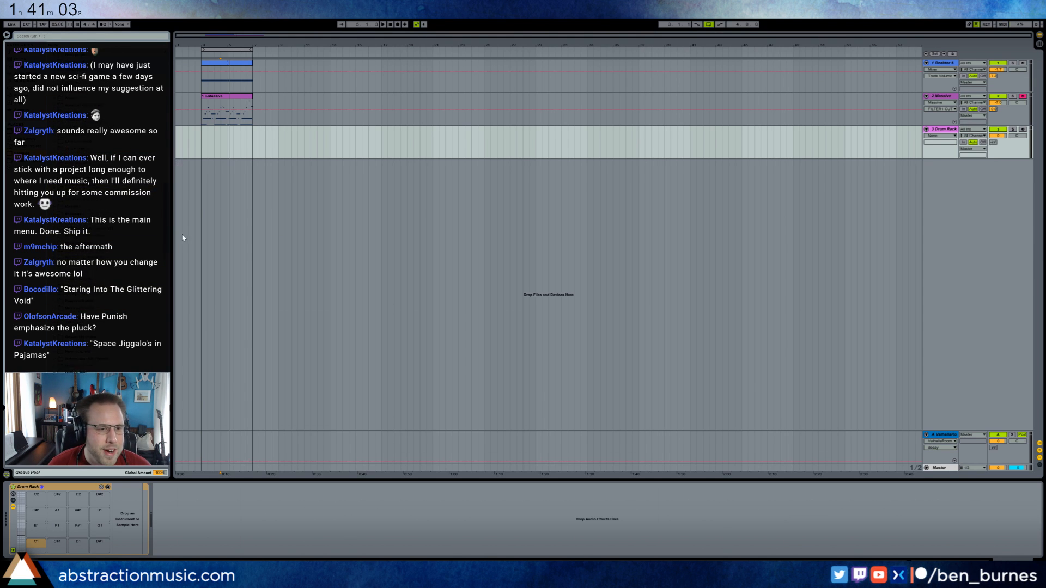
scroll(130, 251, down, 5)
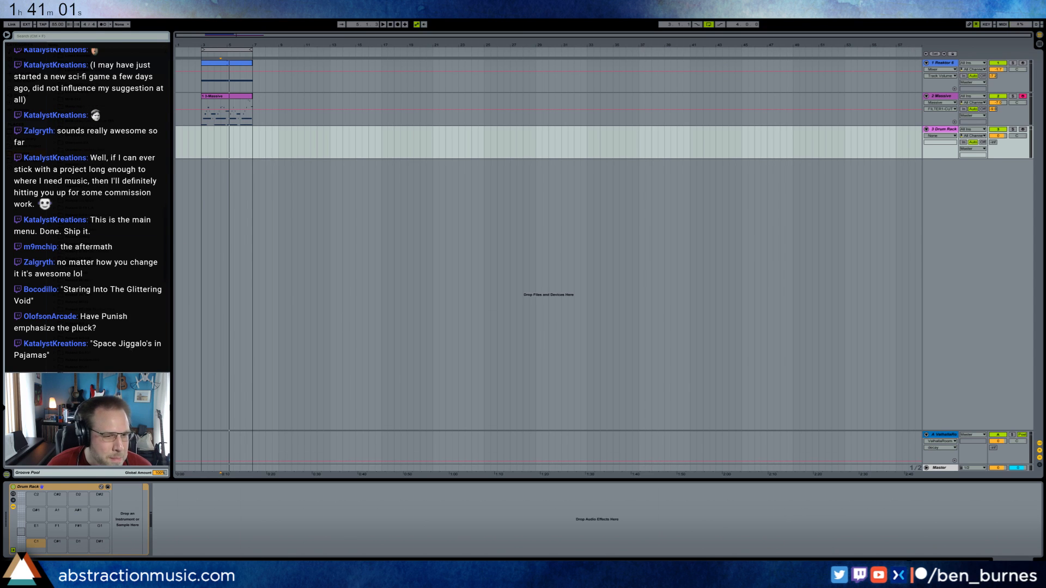
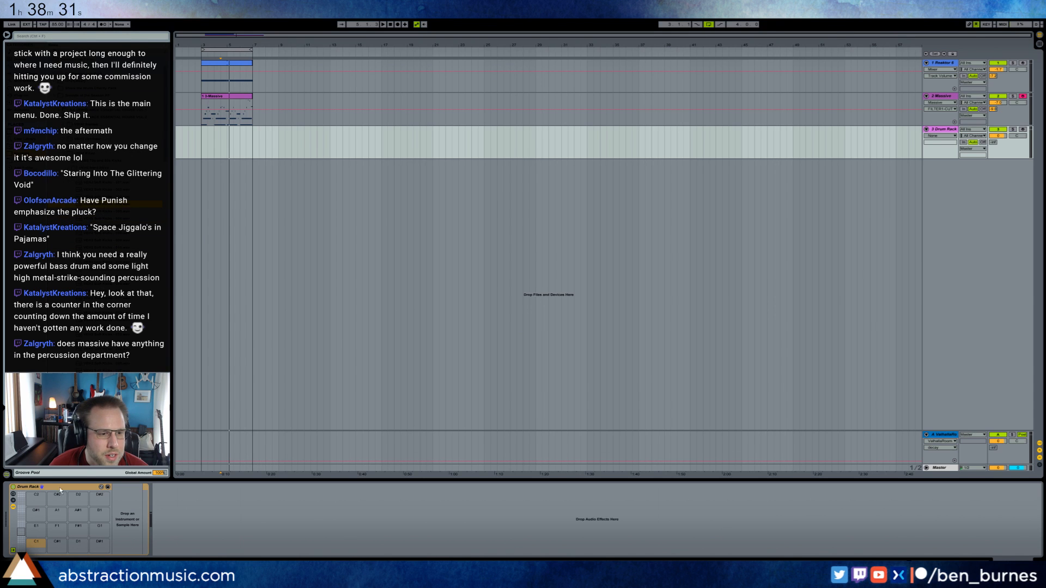
Load the VEH2 Soft Kicks - 004 sample onto the Drum Rack's C1 pad and arm the track for recording.
drag(34, 548, 35, 549)
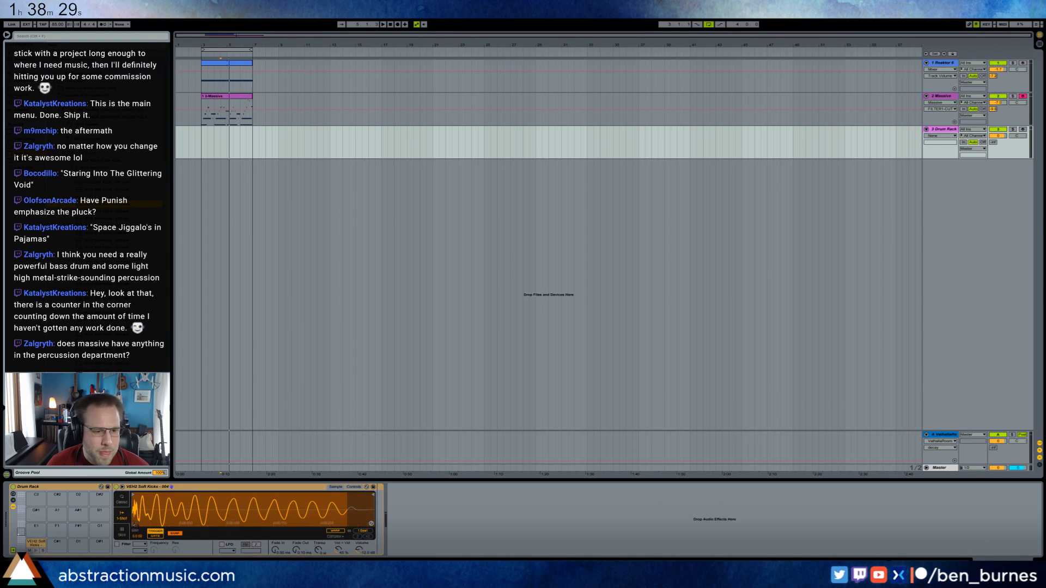
click(204, 143)
click(1023, 130)
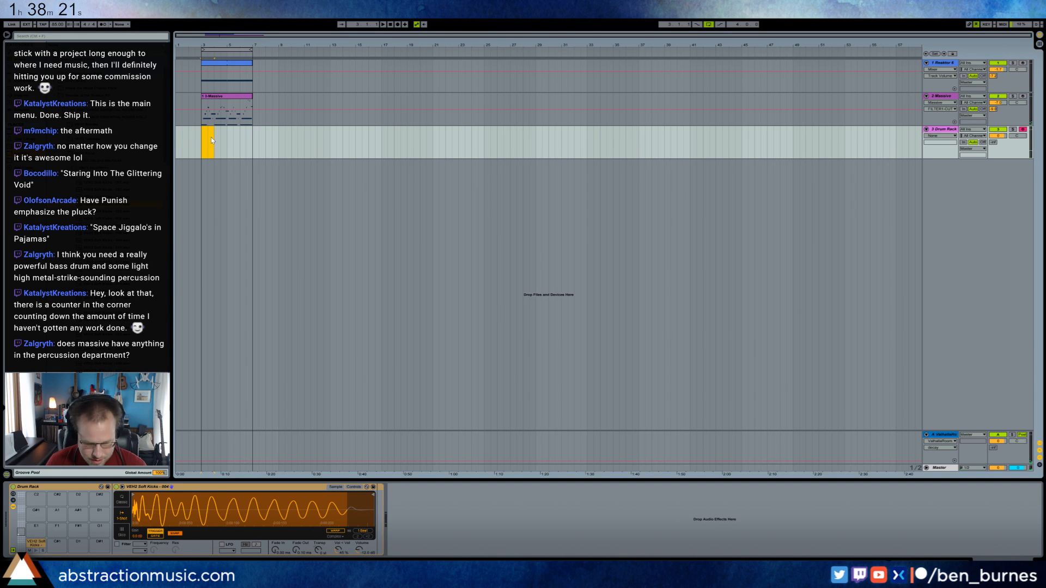
Create a MIDI clip on the Drum Rack track, extended to the end of the loop region, and add an empty MIDI track below.
key(ctrl+shift+m)
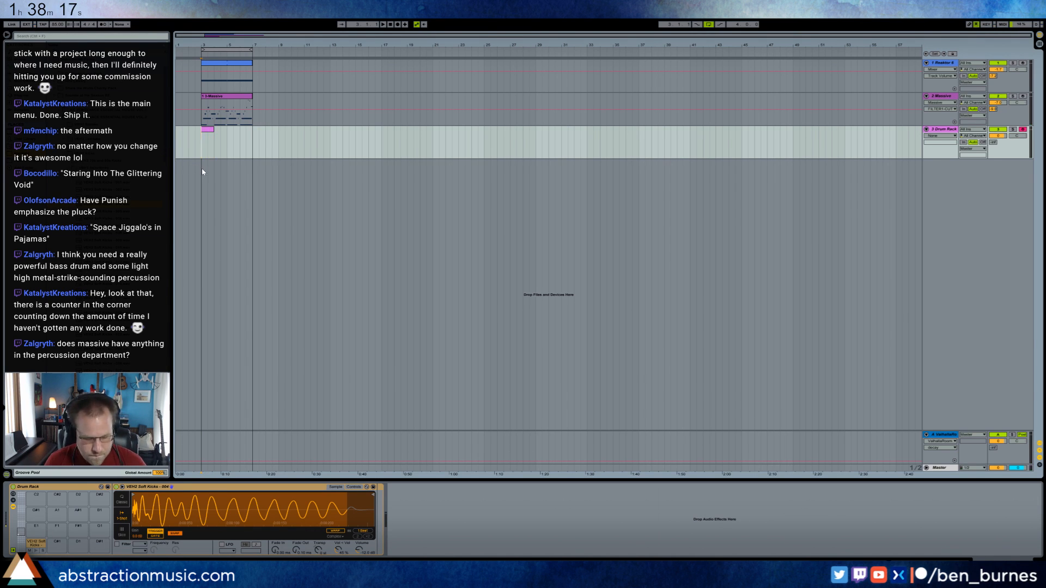
key(ctrl+shift+t)
click(209, 139)
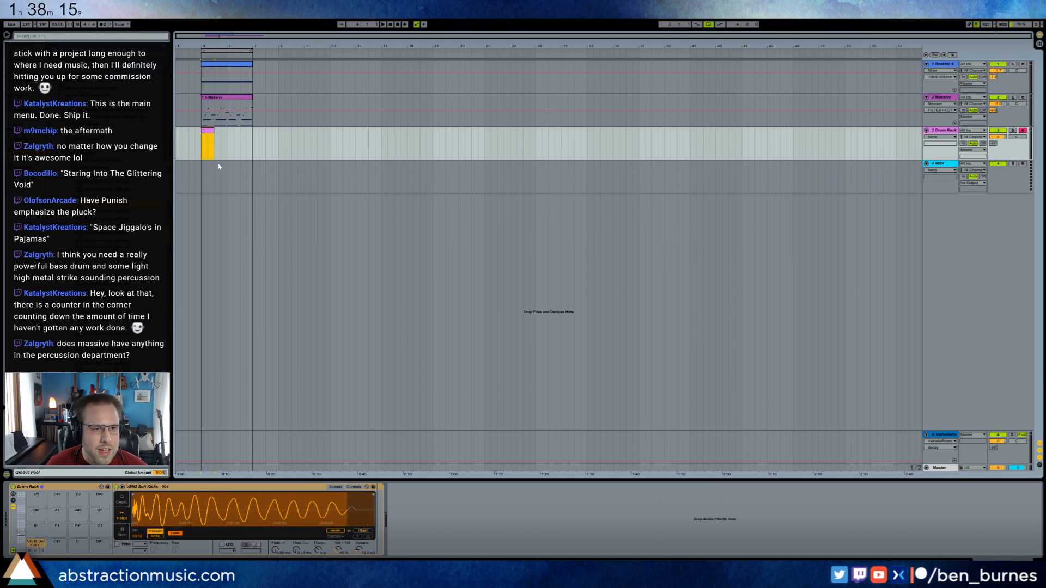
drag(213, 130, 253, 140)
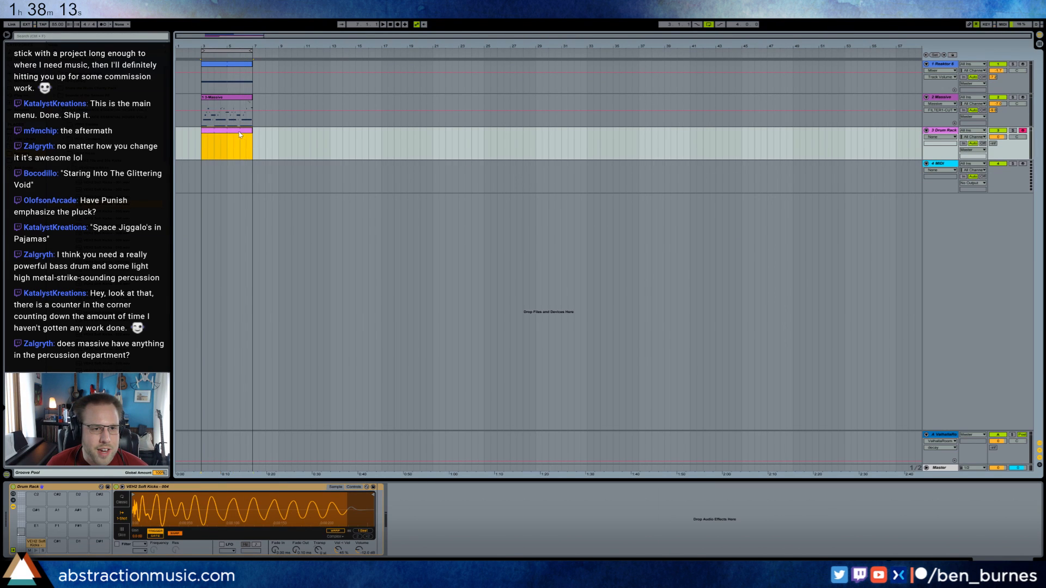
key(shift+Tab)
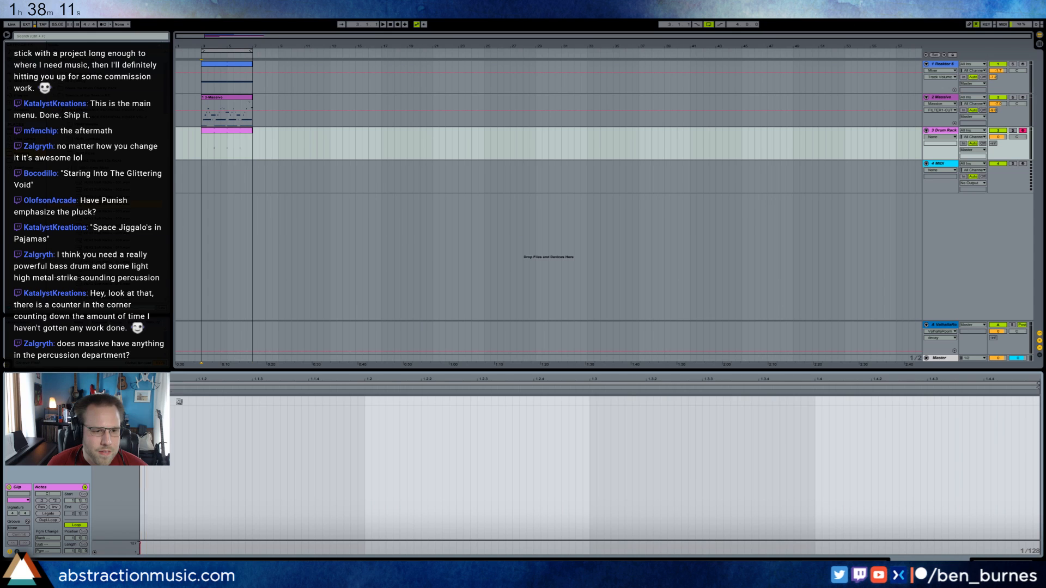
Draw two eighth-note-long kick notes in the Drum Rack clip, at the bar's start and at 1.3.3, playing the loop.
double_click(187, 401)
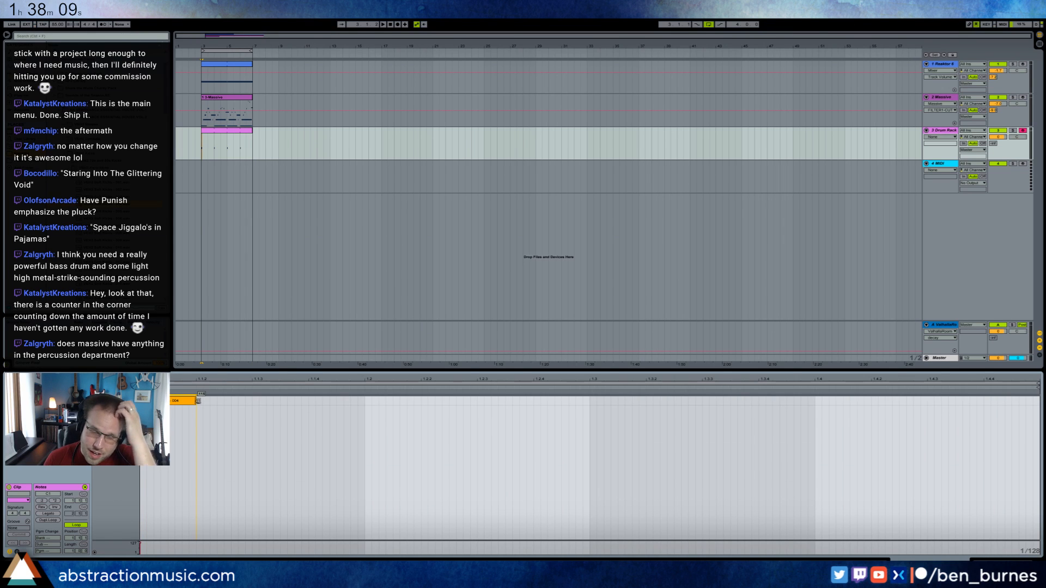
drag(197, 401, 252, 401)
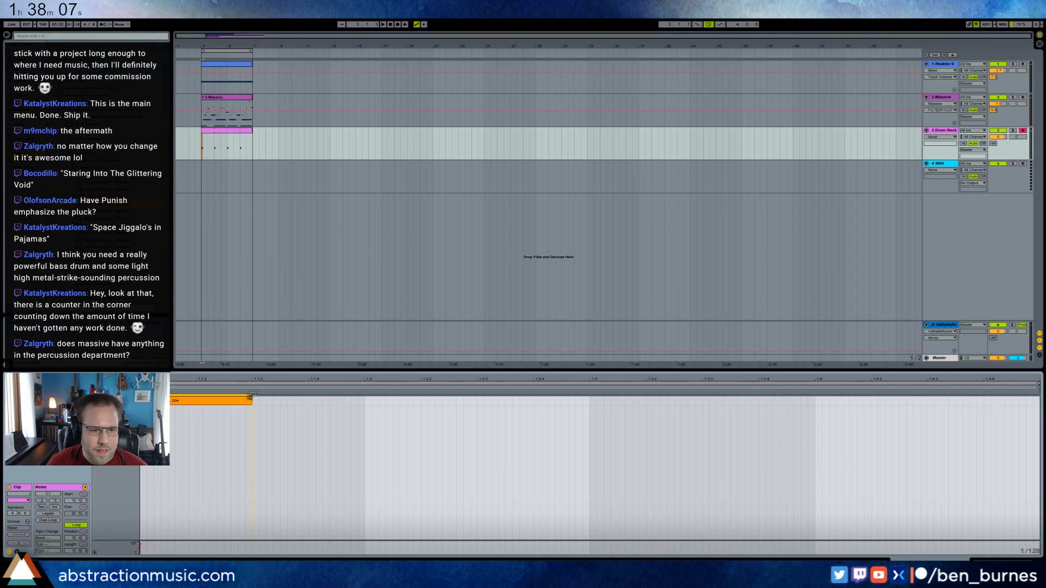
click(385, 440)
key(space)
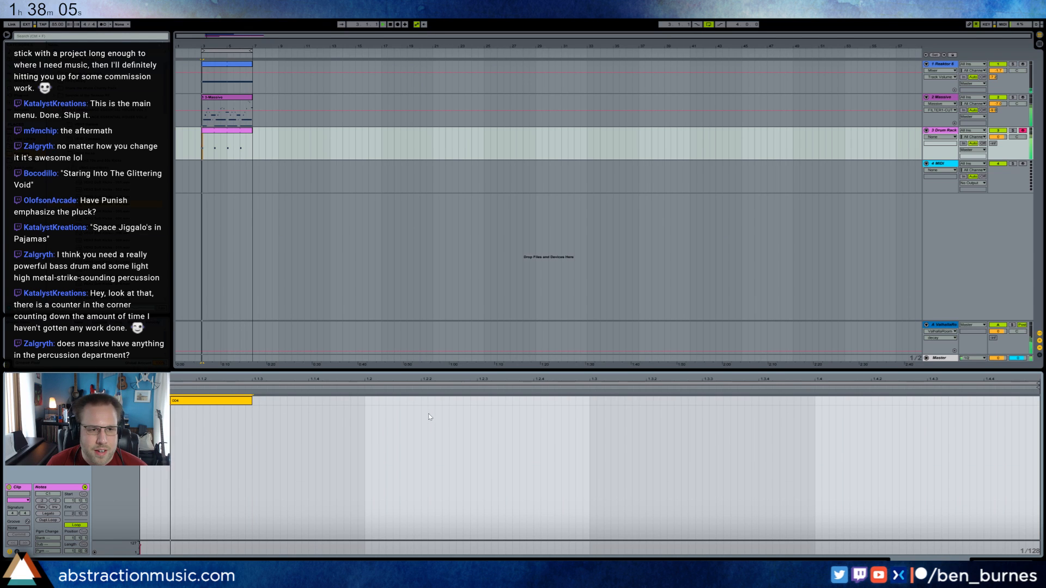
double_click(707, 403)
drag(707, 403, 815, 401)
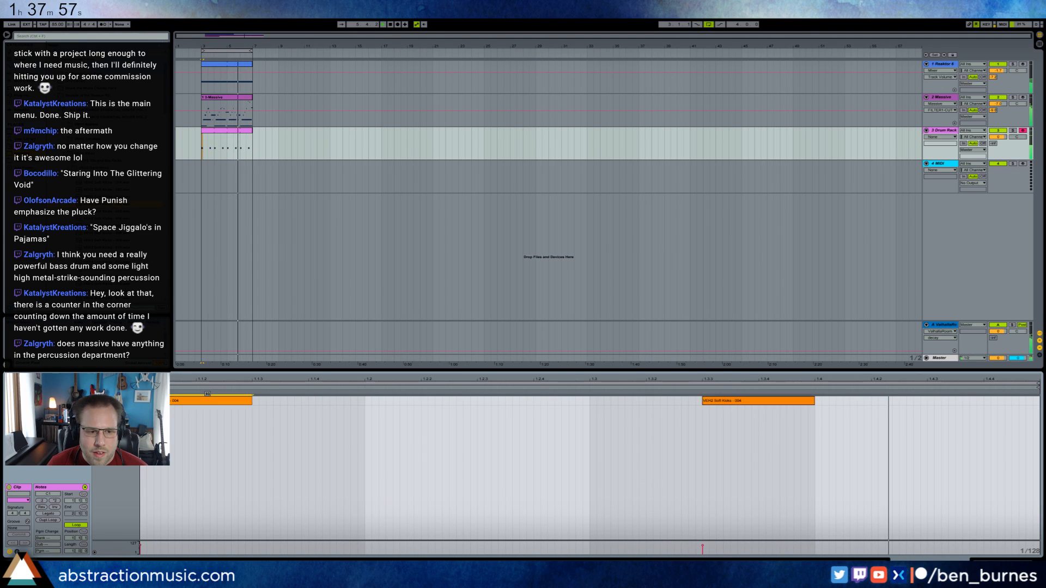
Place a Reverb after the Drum Rack, enable the low shelf in its diffusion network, and turn off its input low cut.
key(shift+Tab)
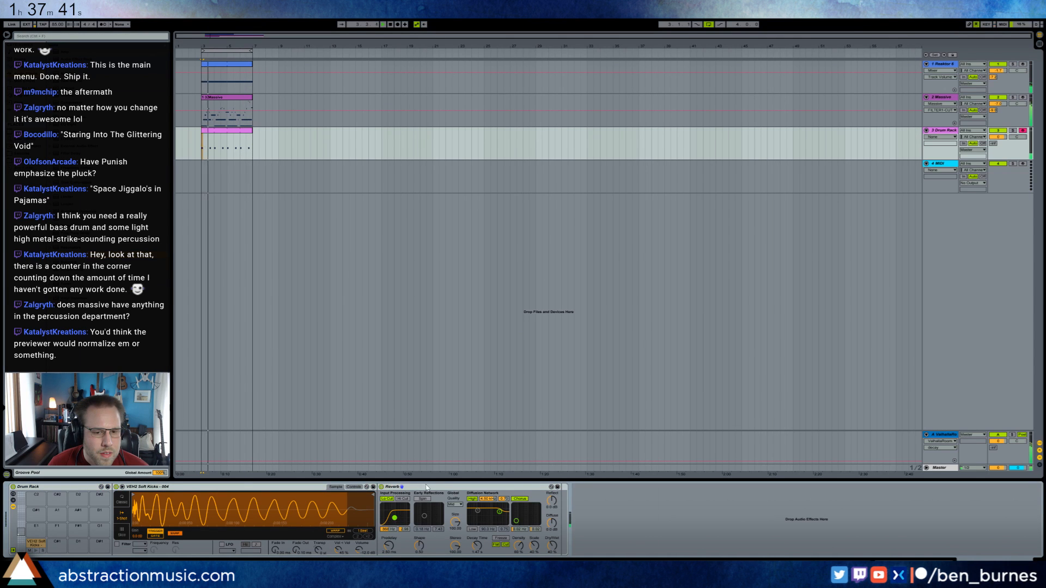
drag(424, 487, 606, 504)
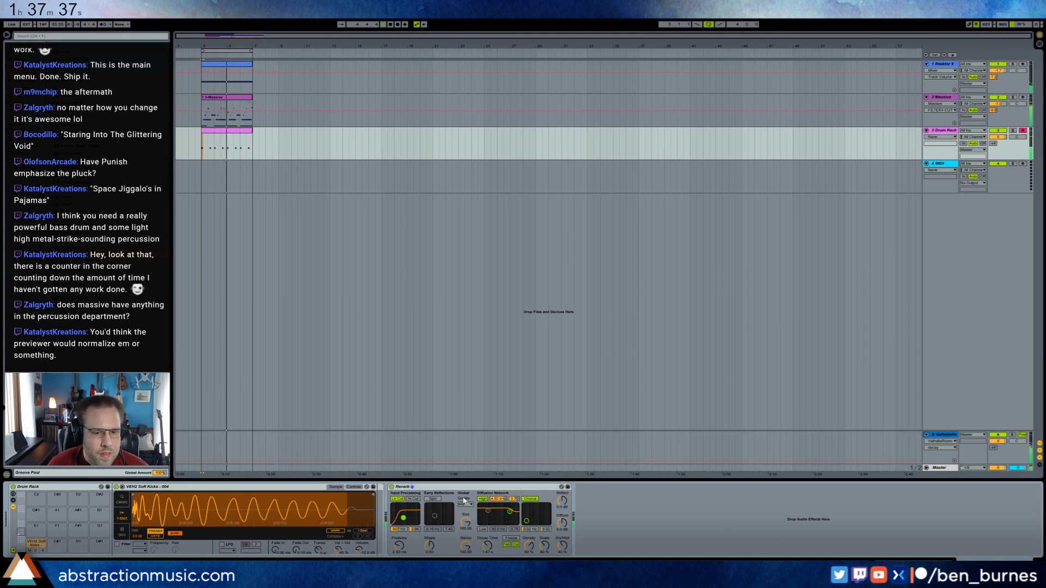
click(483, 499)
click(483, 499)
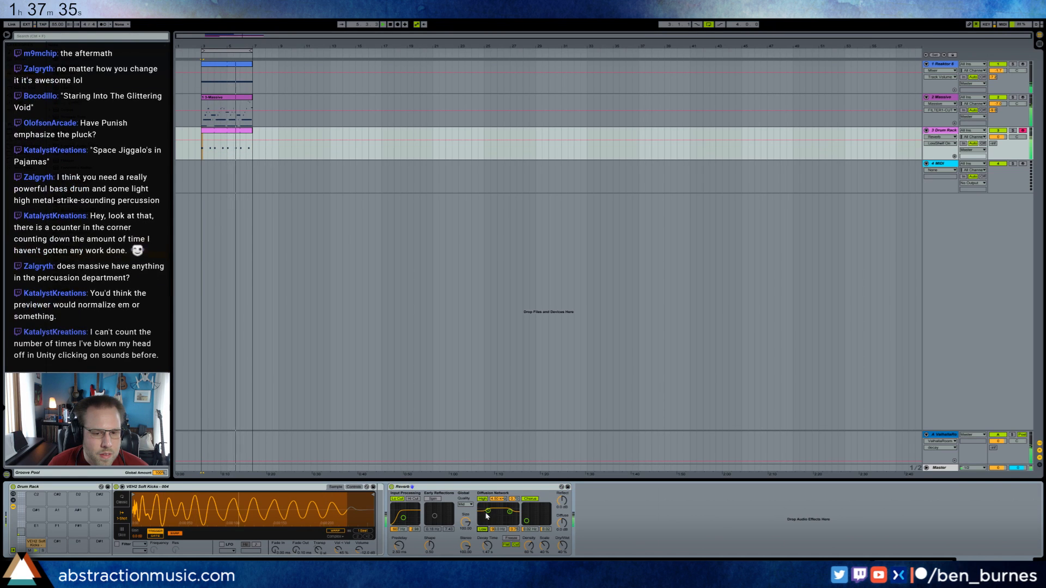
click(482, 529)
click(396, 499)
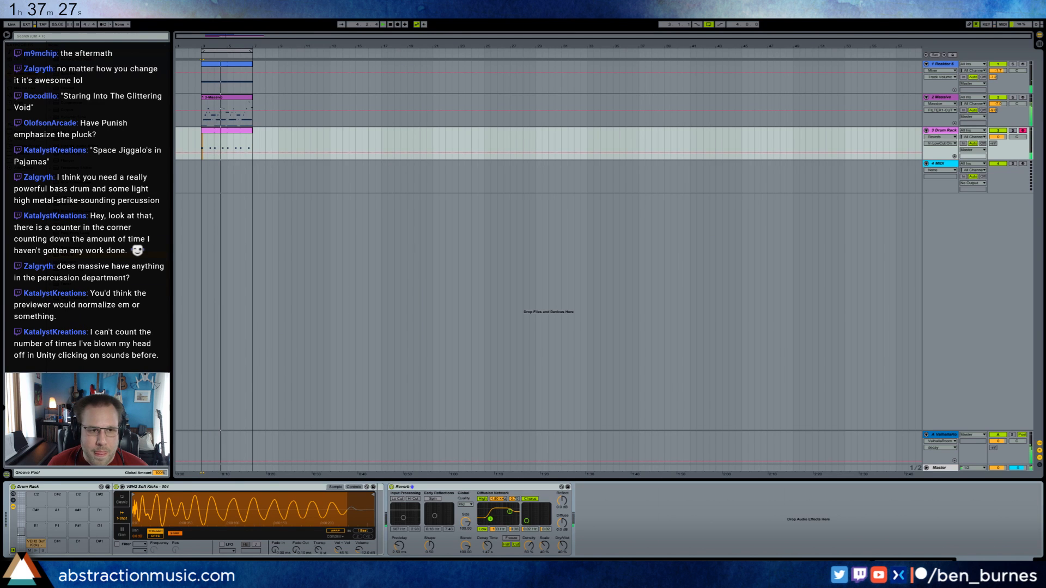
Add a Saturator after the kick's Reverb, with increased drive, the Soft Sine curve and reduced output.
double_click(221, 146)
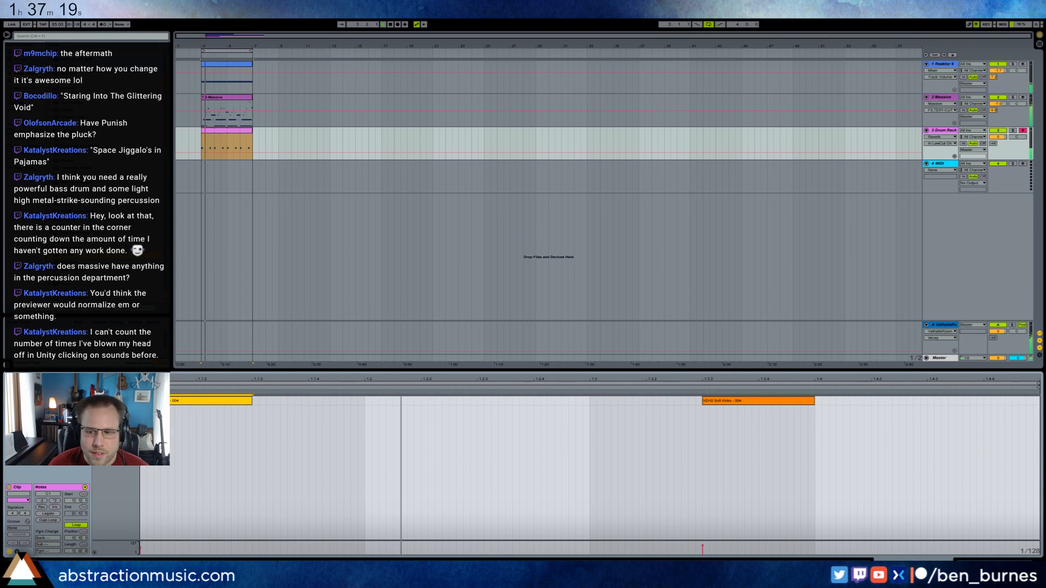
key(shift+Tab)
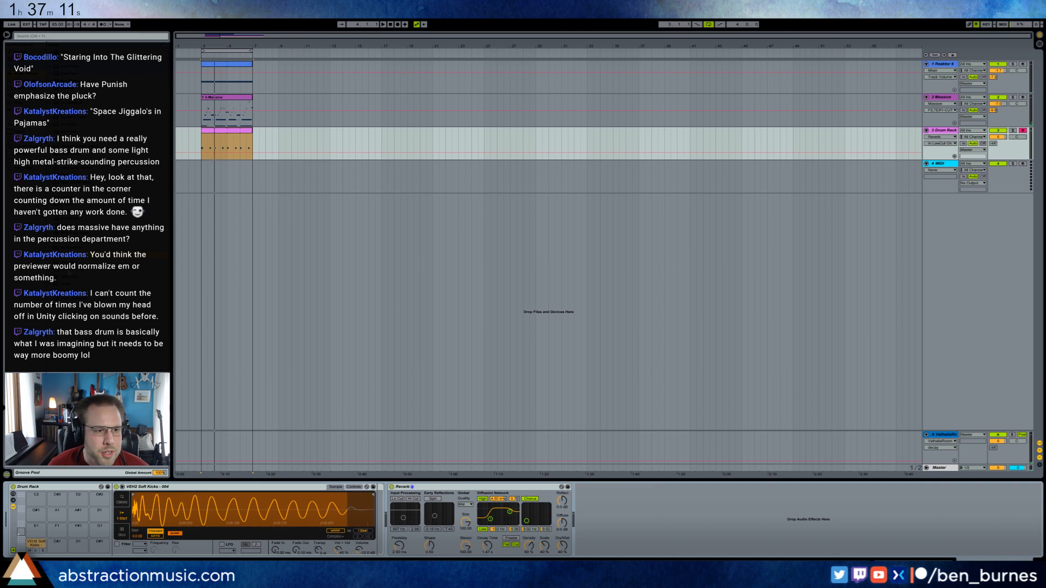
drag(70, 262, 382, 500)
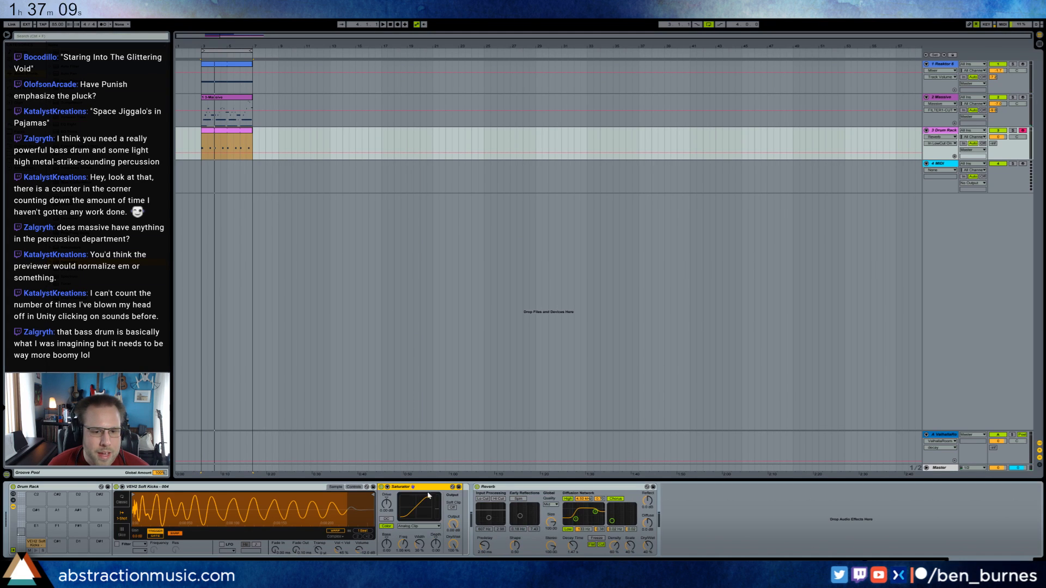
drag(534, 491, 422, 497)
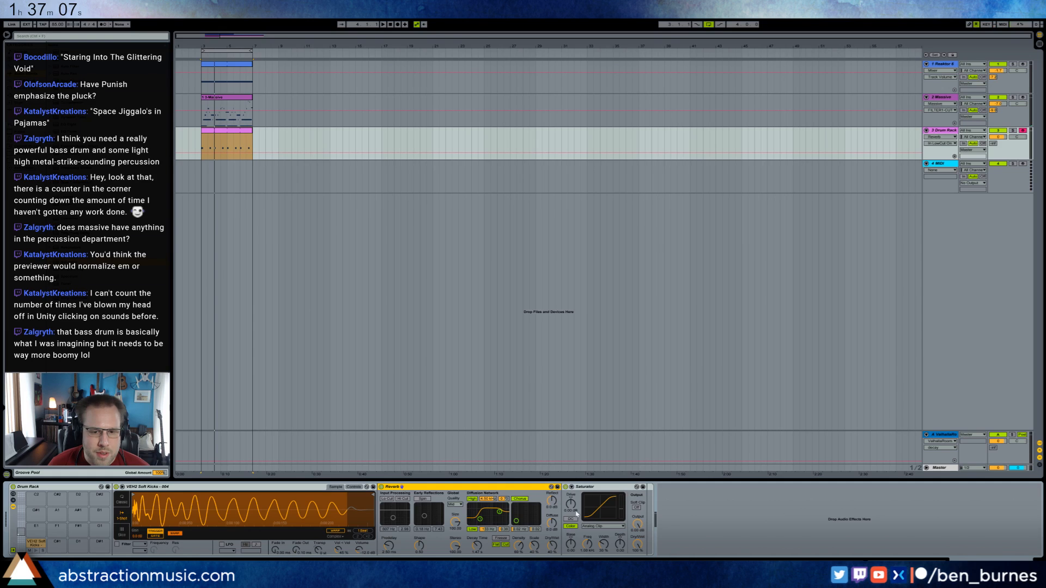
drag(576, 512, 576, 485)
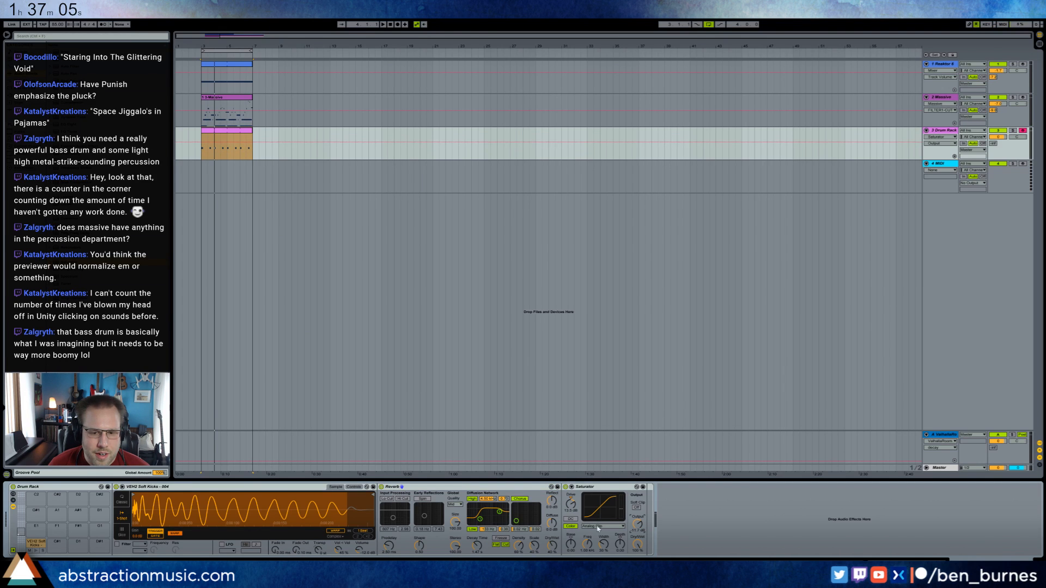
click(603, 526)
click(599, 539)
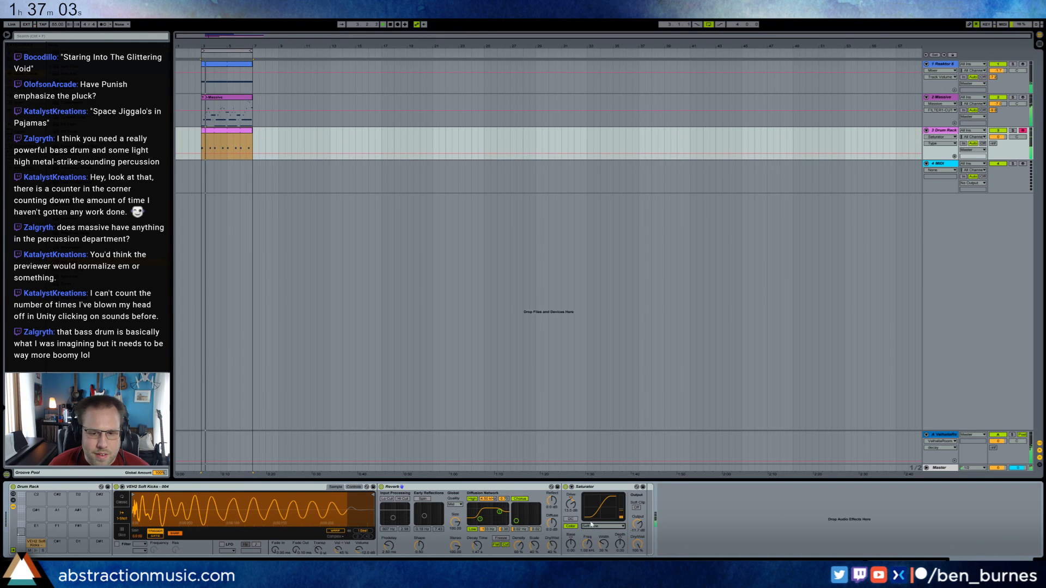
drag(641, 528, 642, 539)
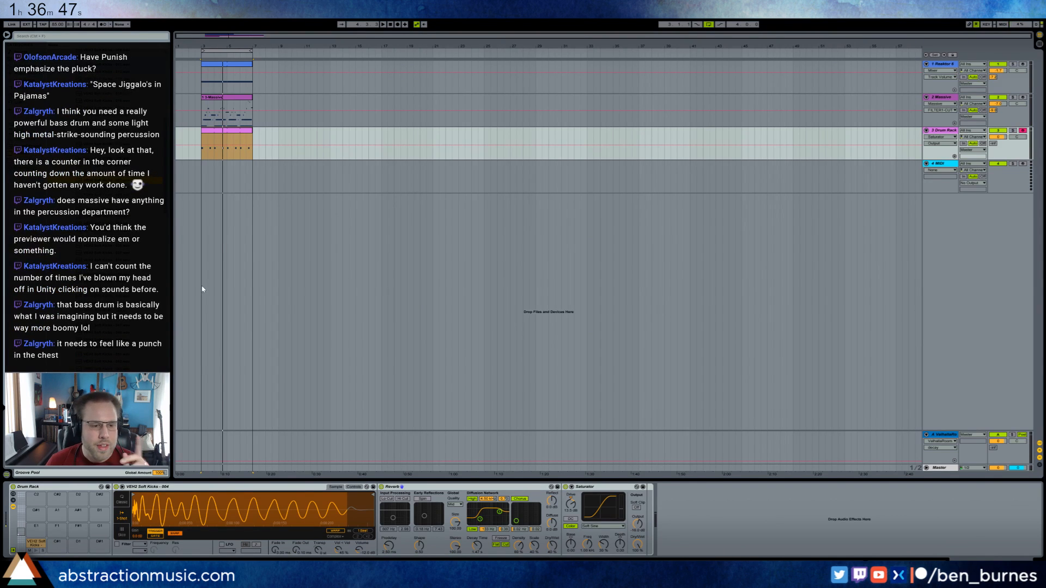
Copy the kick clip onto the empty MIDI track below and load the Analog instrument on that track.
key(Down)
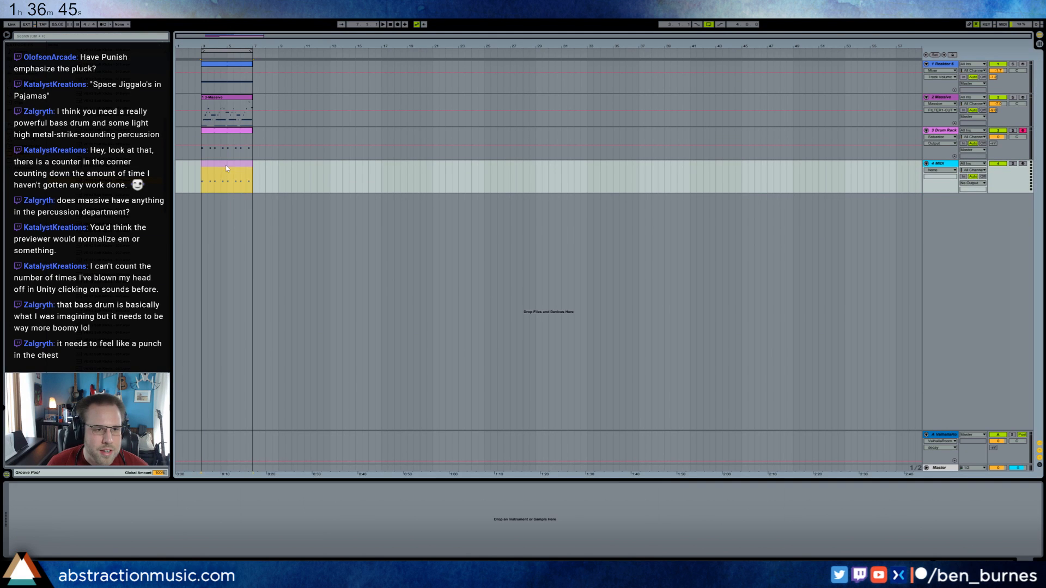
click(22, 66)
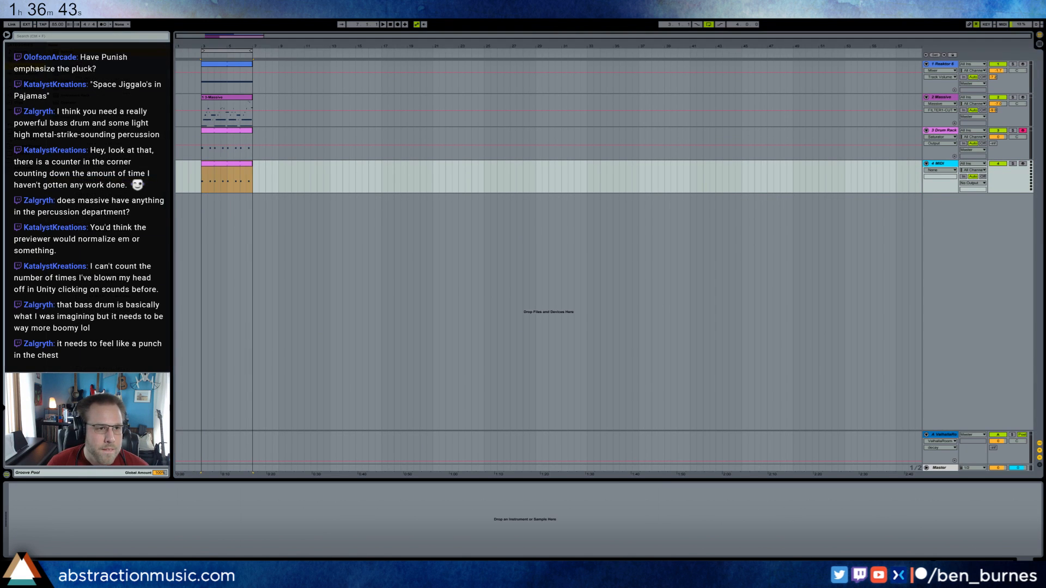
key(Return)
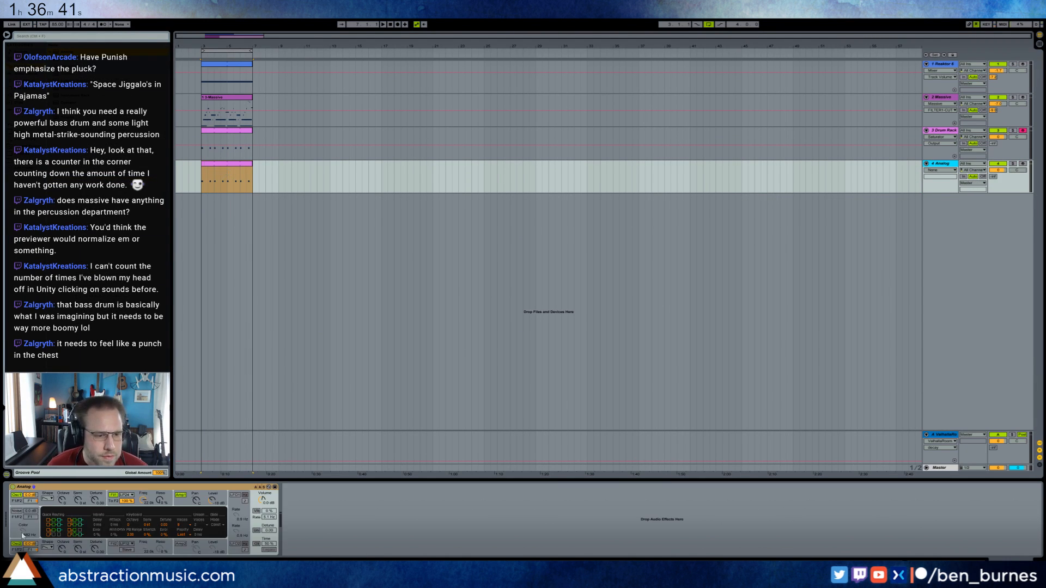
In Analog, set the first oscillator's shape, turn off oscillator 2, and adjust filter 1's frequency, checking the clip while the loop plays.
click(47, 498)
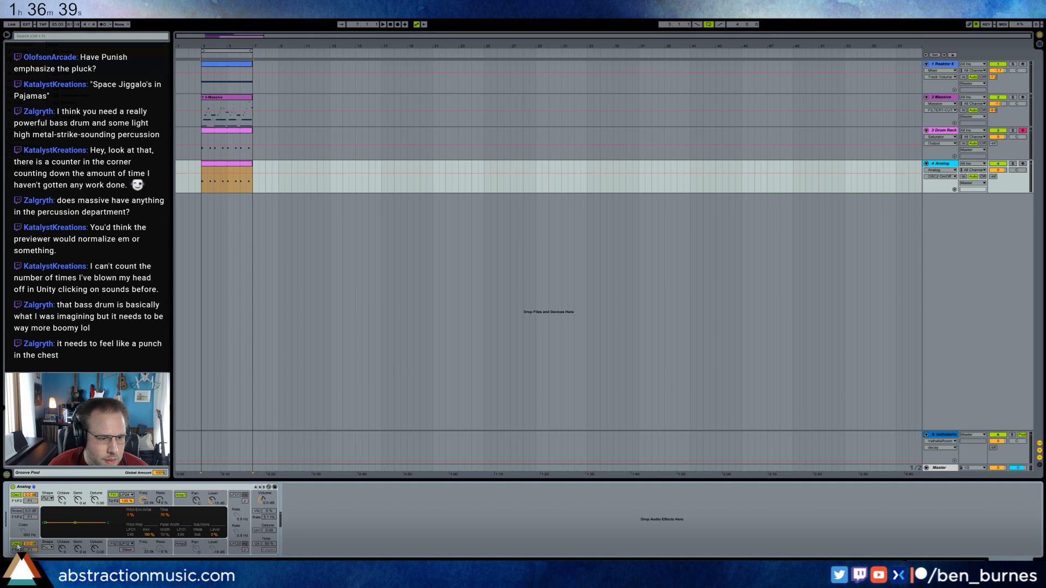
click(256, 530)
click(257, 530)
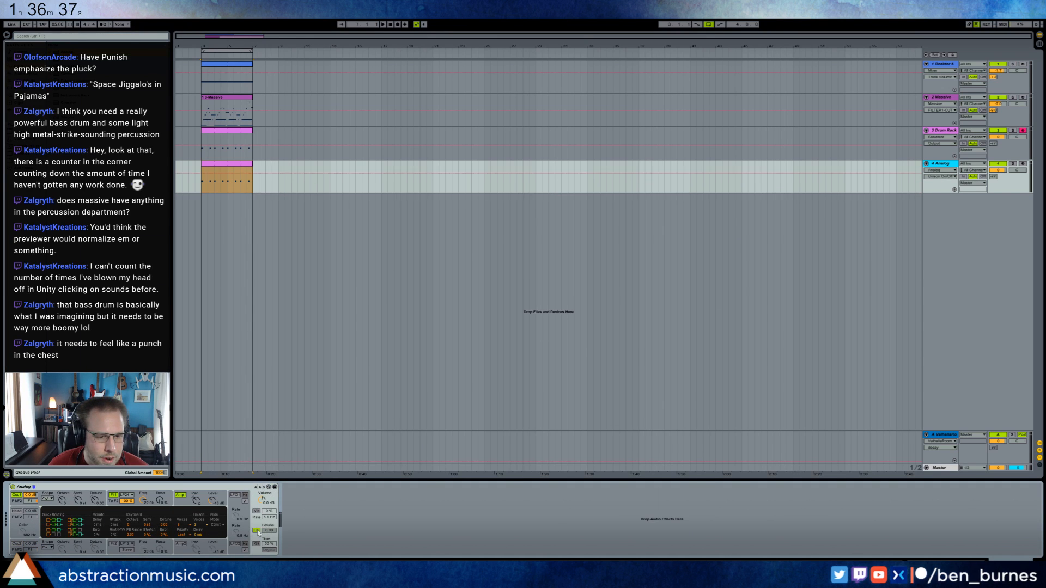
drag(141, 500, 140, 502)
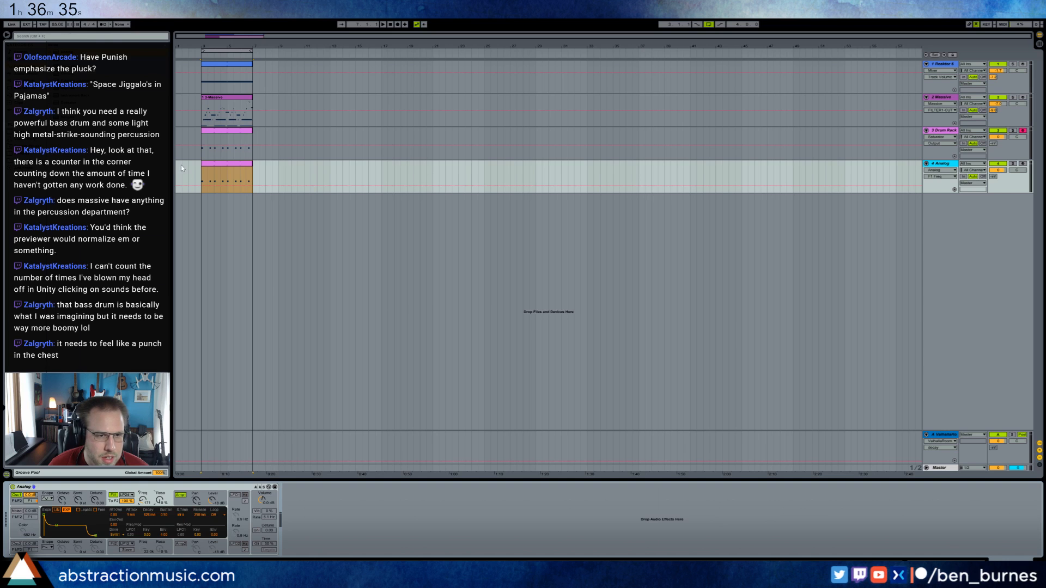
double_click(230, 165)
click(302, 492)
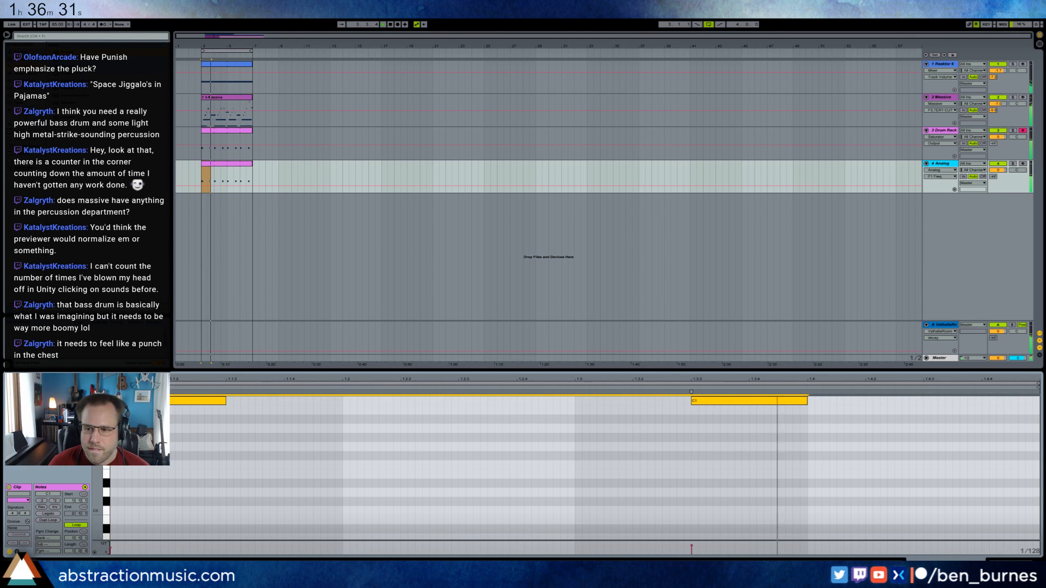
key(shift+Tab)
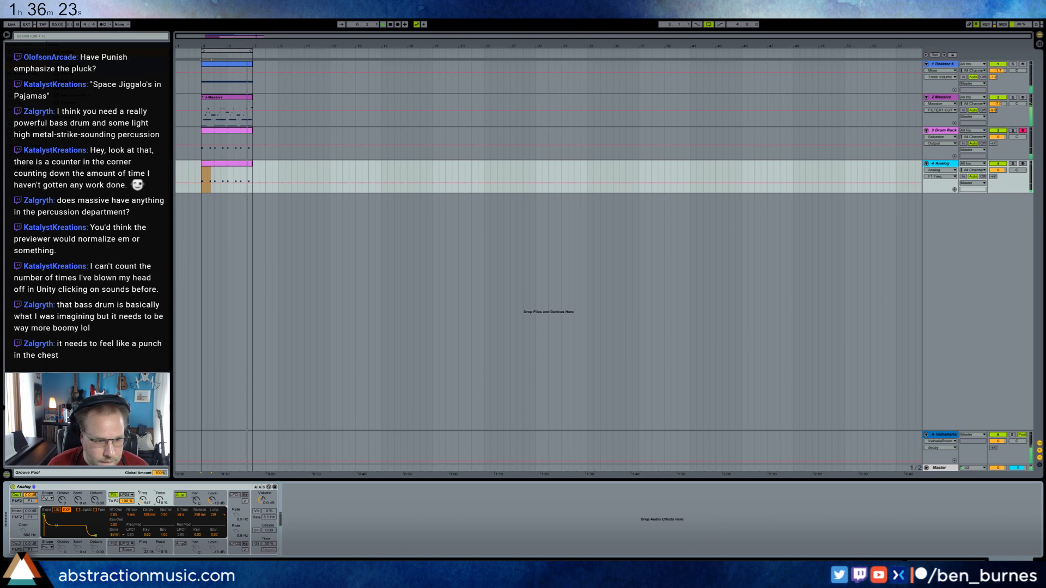
Shape Analog's amp envelope with sustain raised to the maximum and an adjusted release.
click(175, 503)
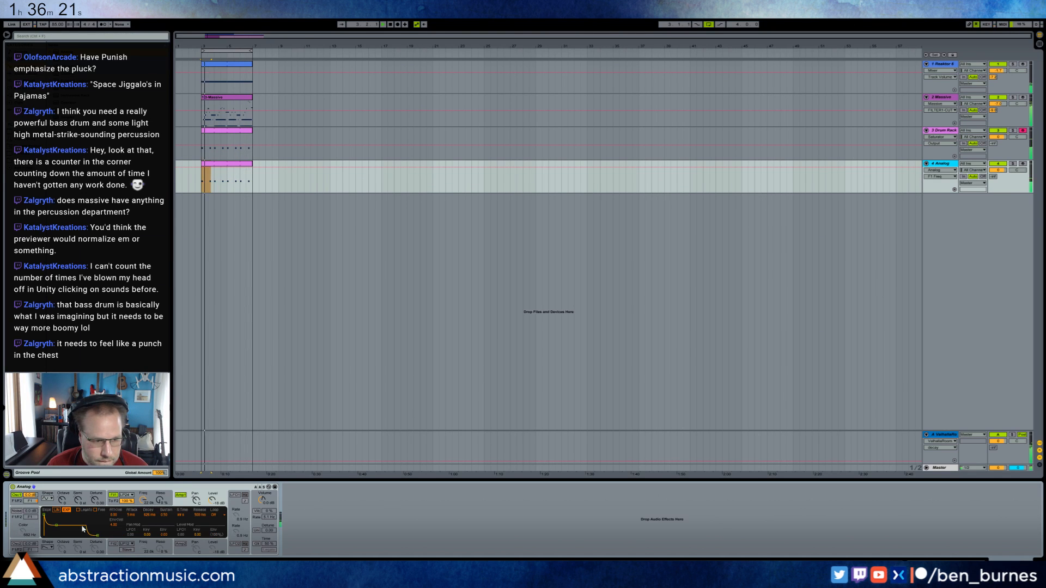
drag(57, 526, 103, 536)
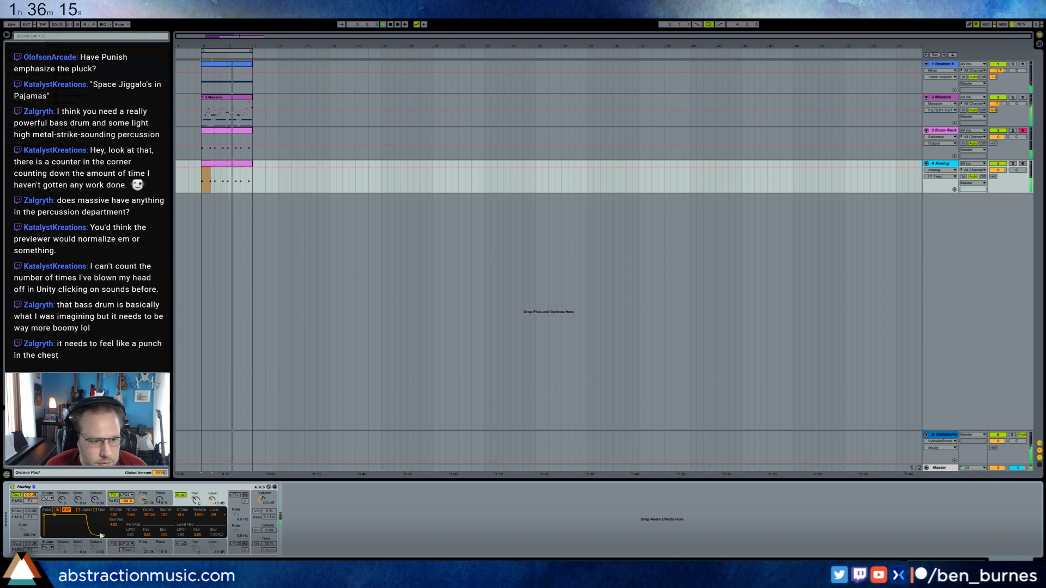
drag(103, 536, 101, 536)
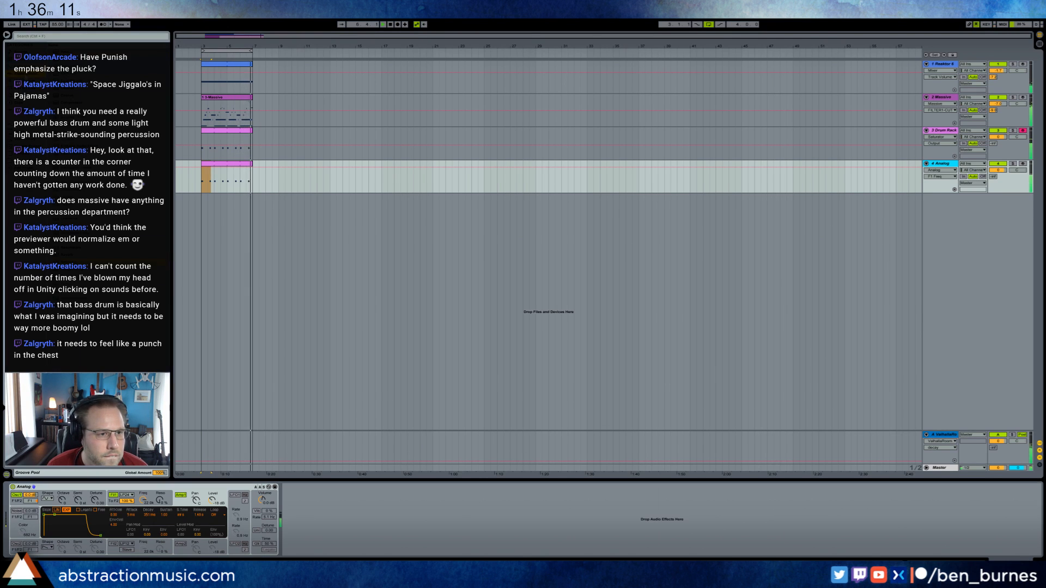
Add a Saturator after Analog, set its curve to Medium Curve, and lower its output level.
drag(68, 262, 292, 487)
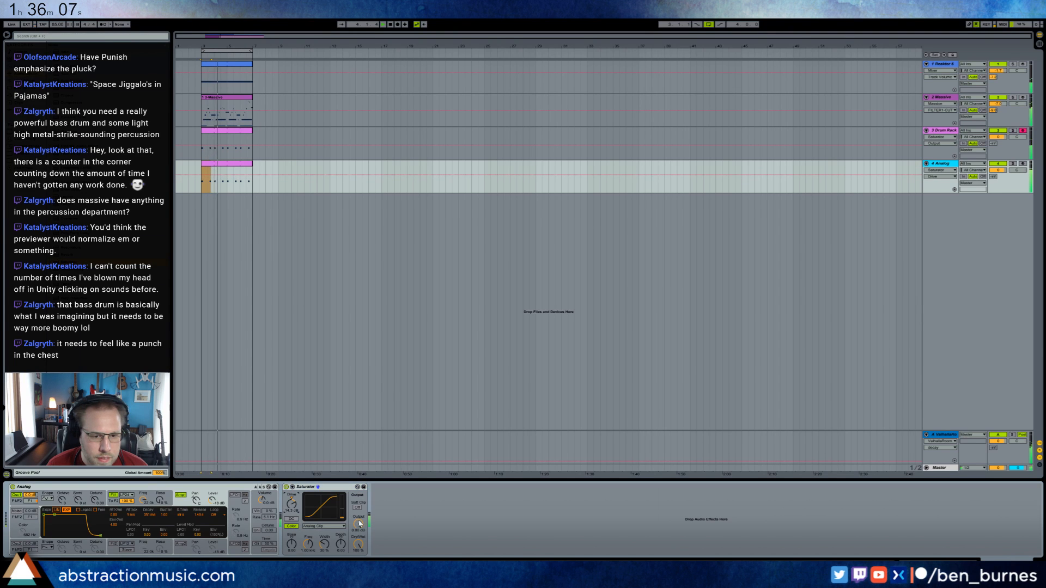
drag(359, 523, 358, 541)
click(325, 527)
click(326, 538)
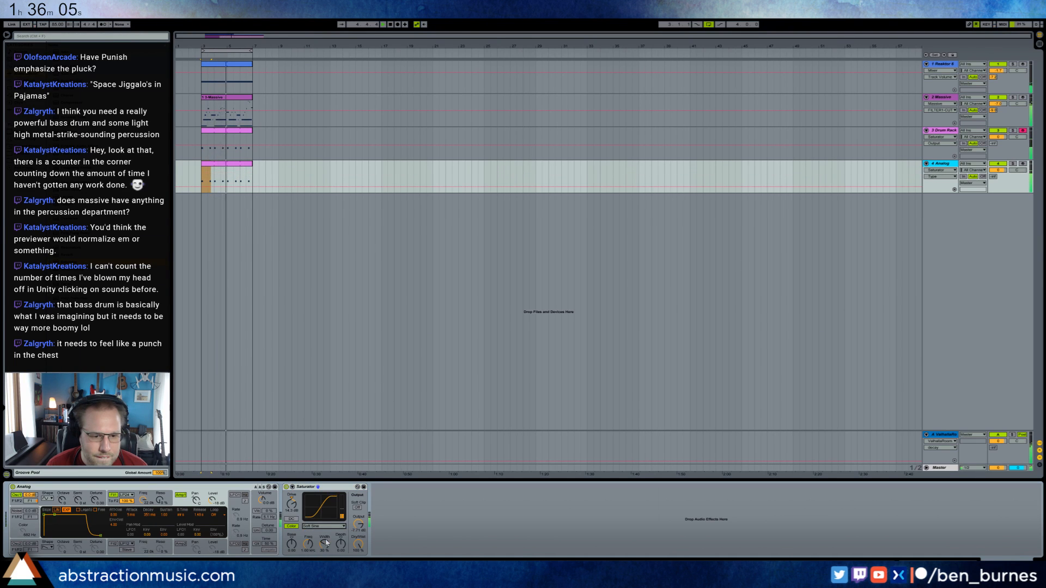
click(322, 527)
click(325, 537)
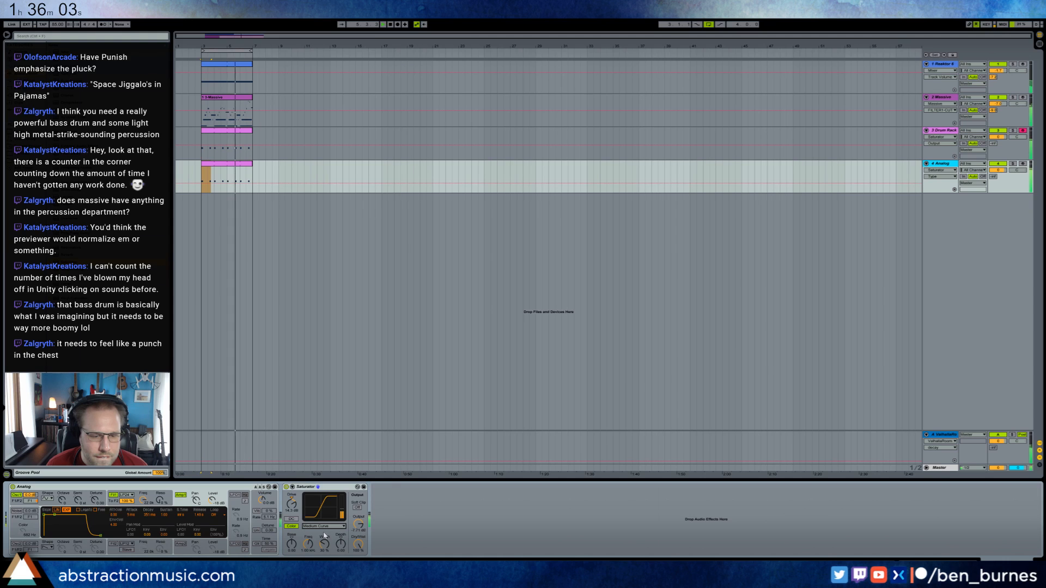
drag(359, 523, 359, 526)
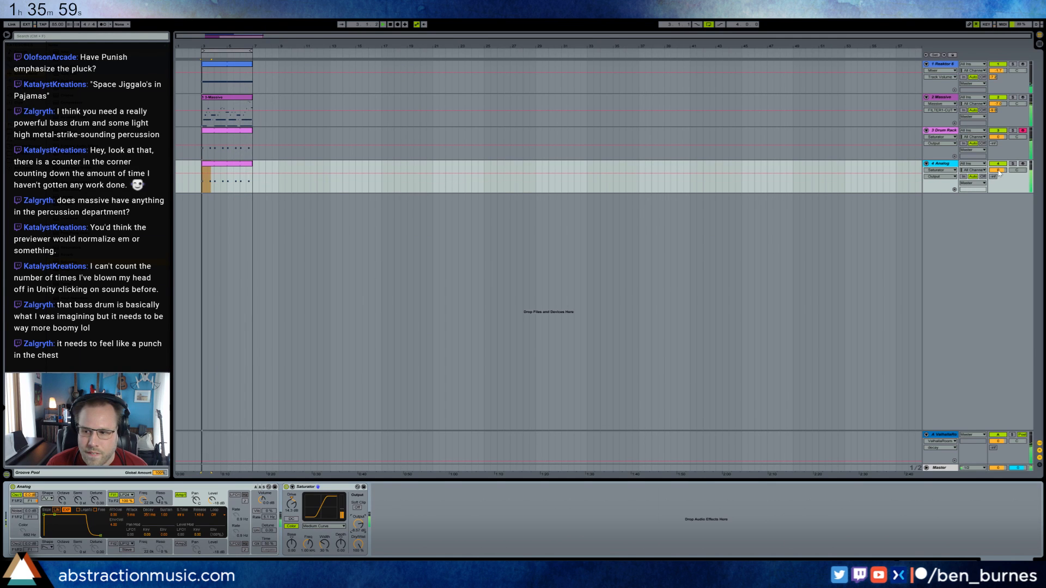
Turn on Analog's oscillator 2 with its own shape and a lower level, and rebalance the track volume and Saturator.
click(999, 171)
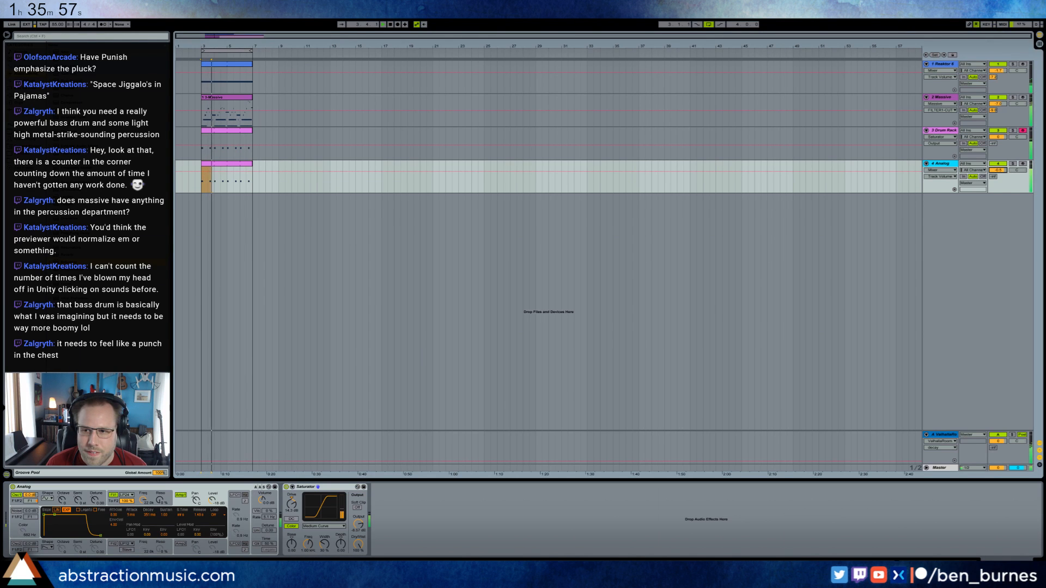
click(52, 551)
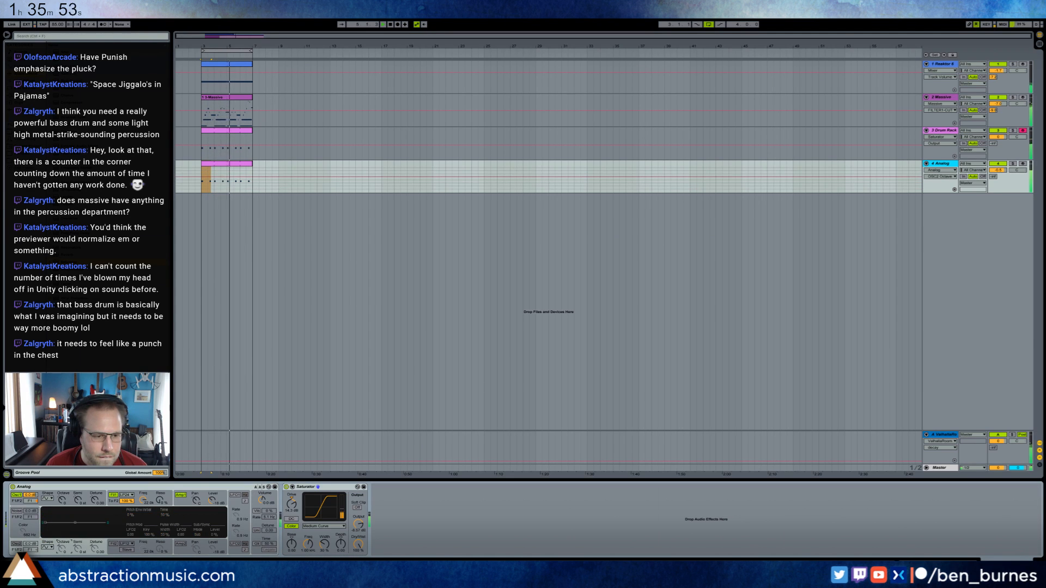
drag(30, 543, 30, 572)
click(17, 543)
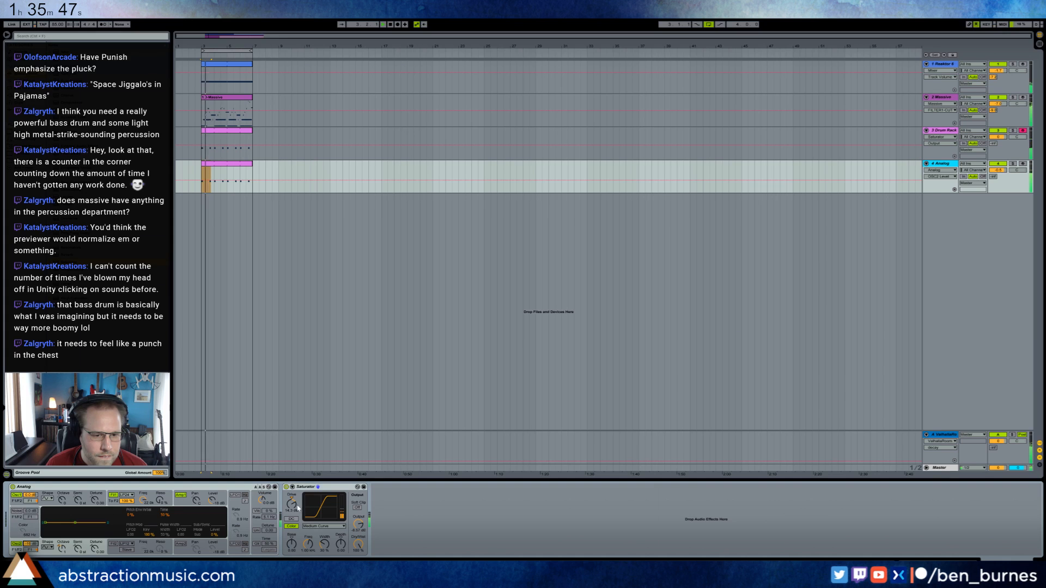
drag(297, 508, 298, 514)
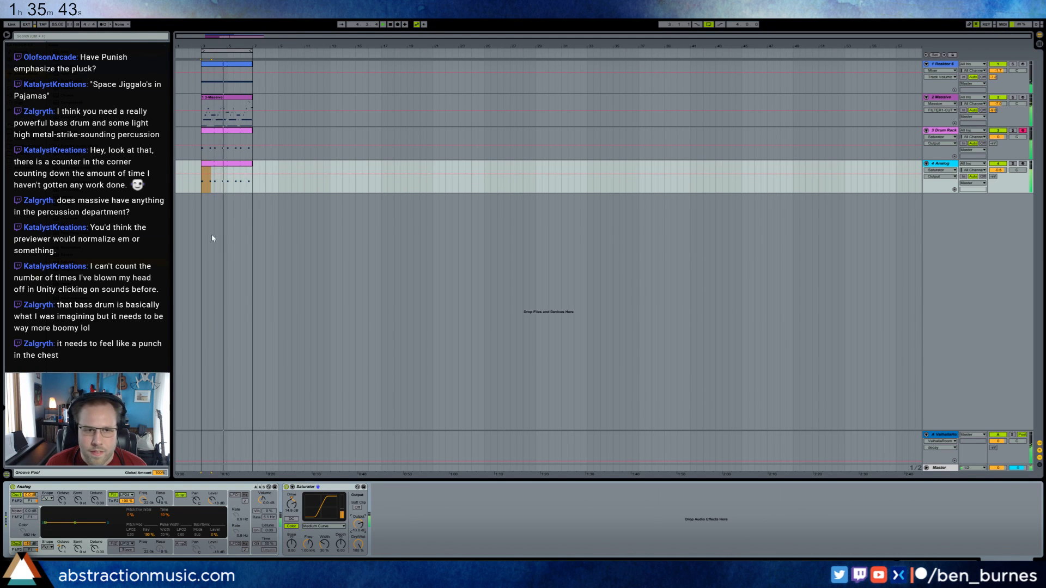
Open the Analog track's bass clip and try shifting its first note up one semitone.
double_click(234, 168)
click(185, 417)
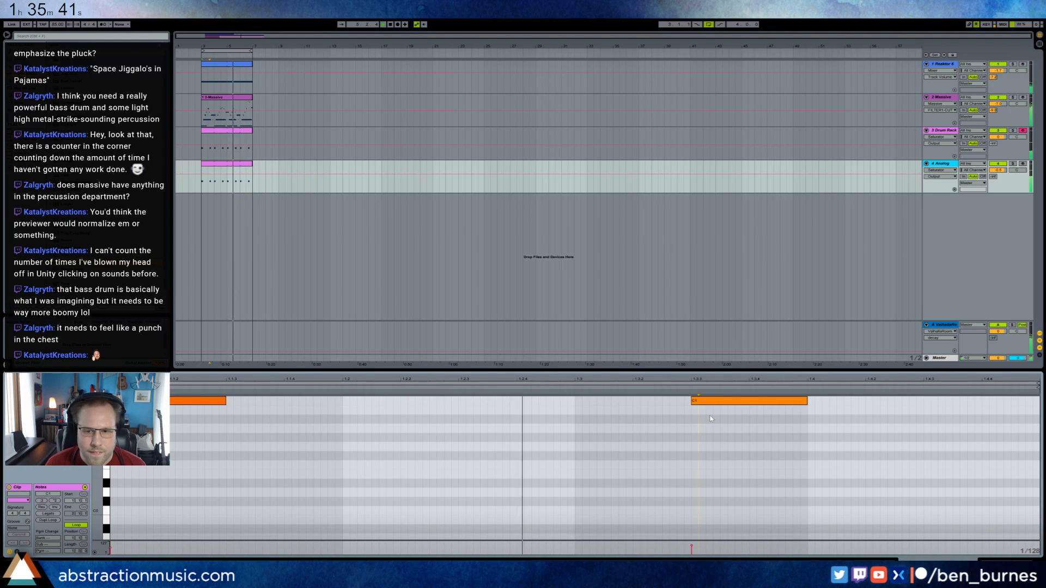
drag(184, 401, 184, 393)
click(1008, 563)
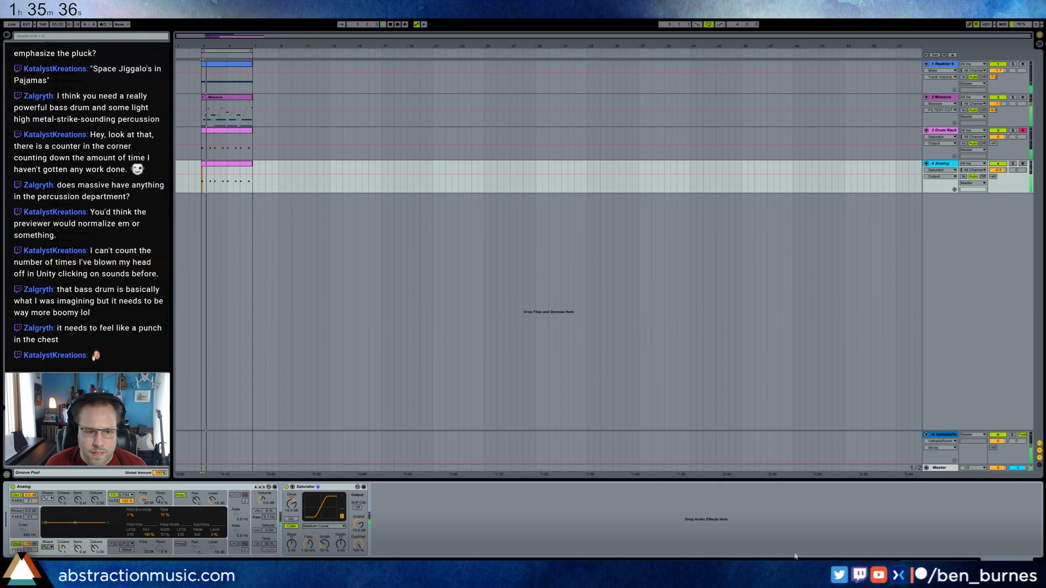
Try different oscillator shapes in Analog with a lowered filter 1 frequency.
click(47, 548)
click(45, 549)
click(47, 498)
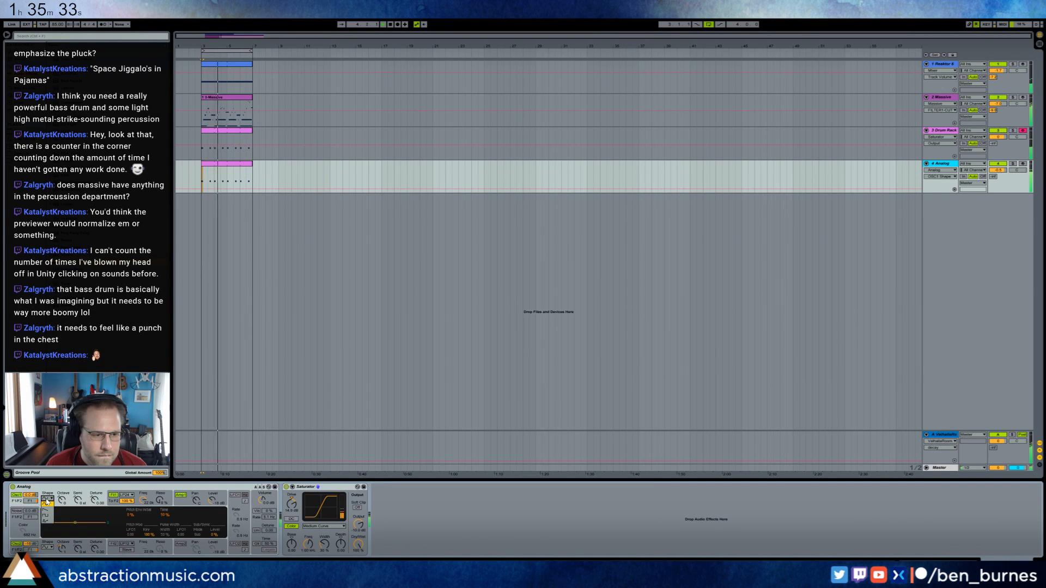
click(47, 510)
drag(152, 501, 152, 534)
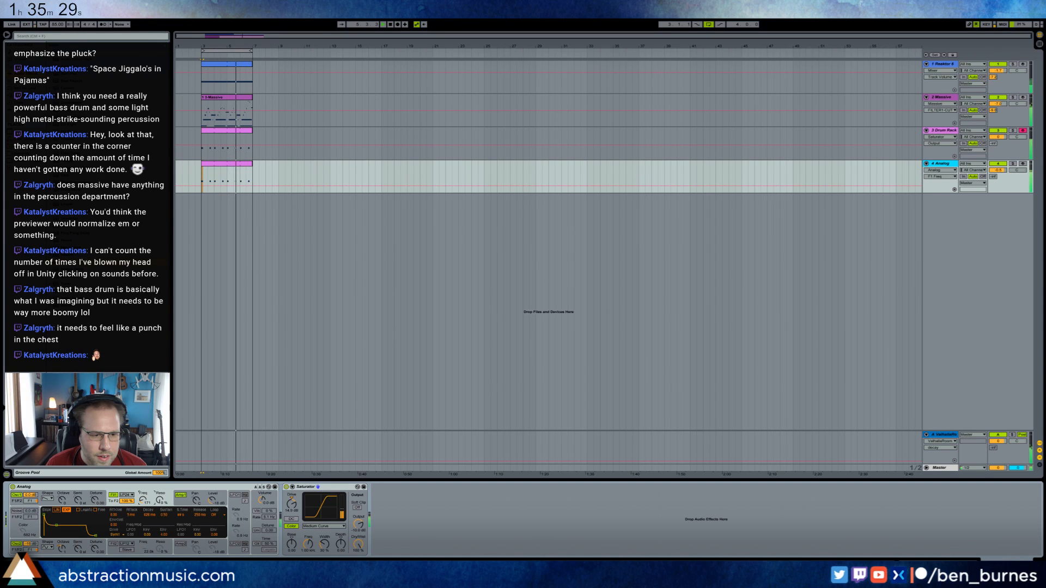
drag(143, 500, 143, 506)
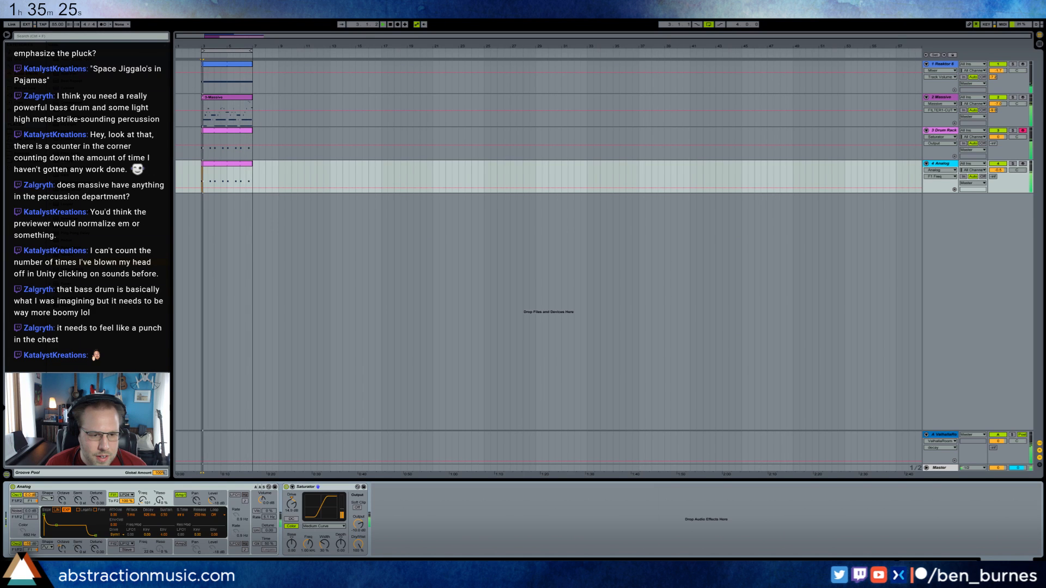
Reselect oscillator 1's shape in Analog and reset filter 1's frequency to its default.
click(50, 498)
click(51, 507)
double_click(143, 500)
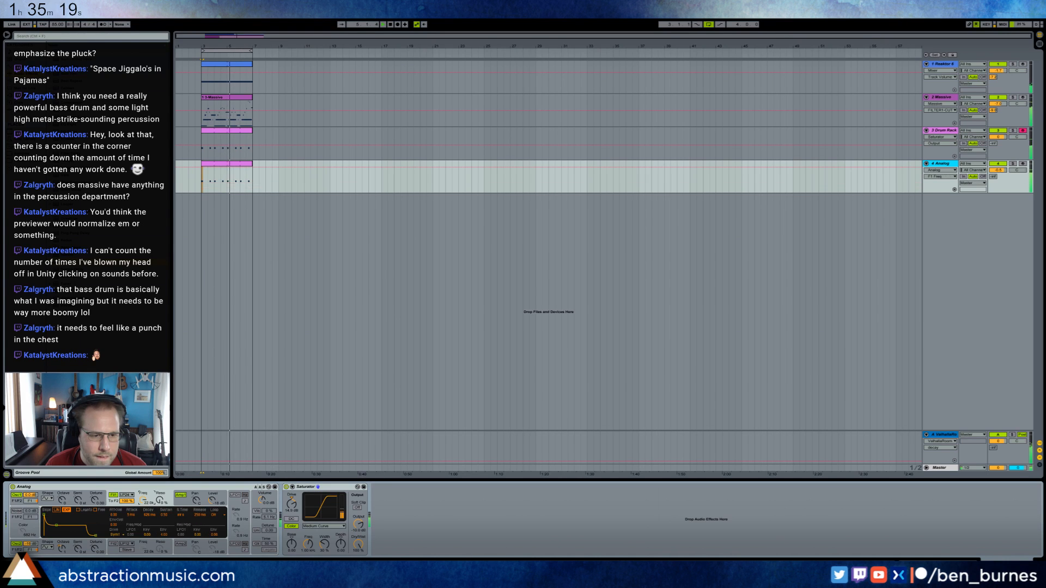
click(333, 487)
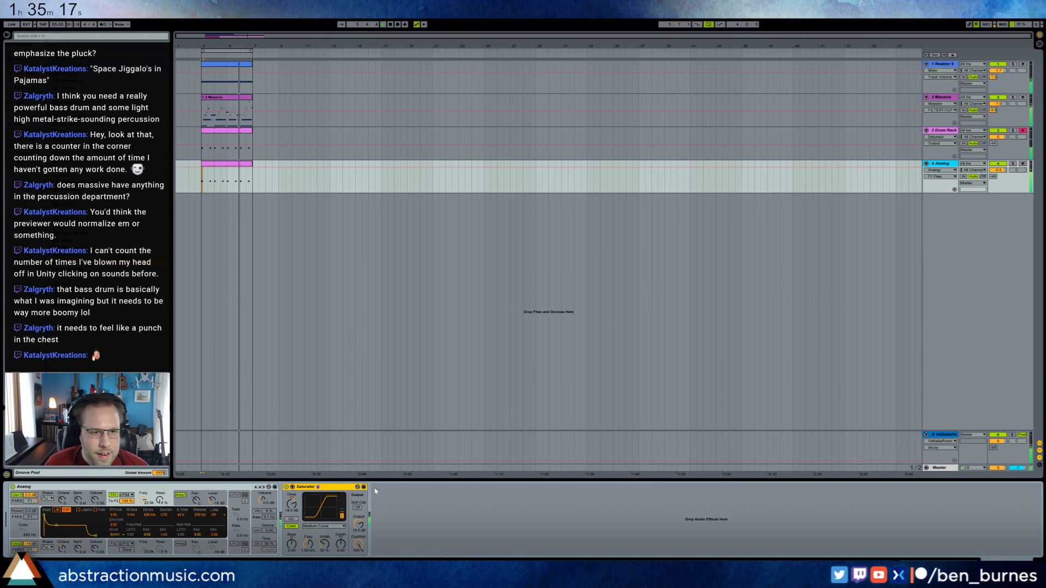
Browse the percussion samples and load VEH2 Percussion - 001 onto the Drum Rack pad directly above the kick.
click(215, 131)
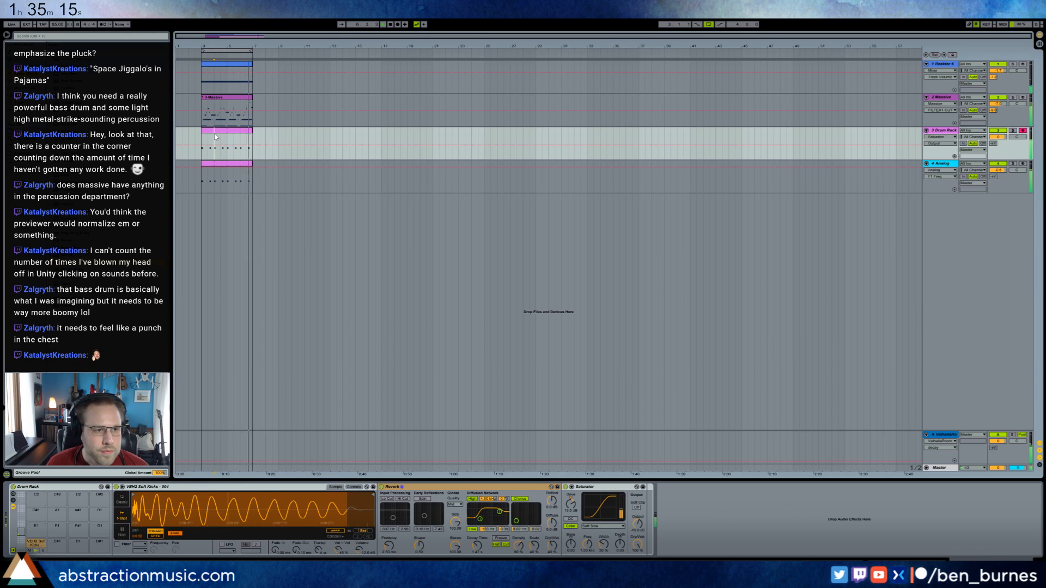
click(23, 154)
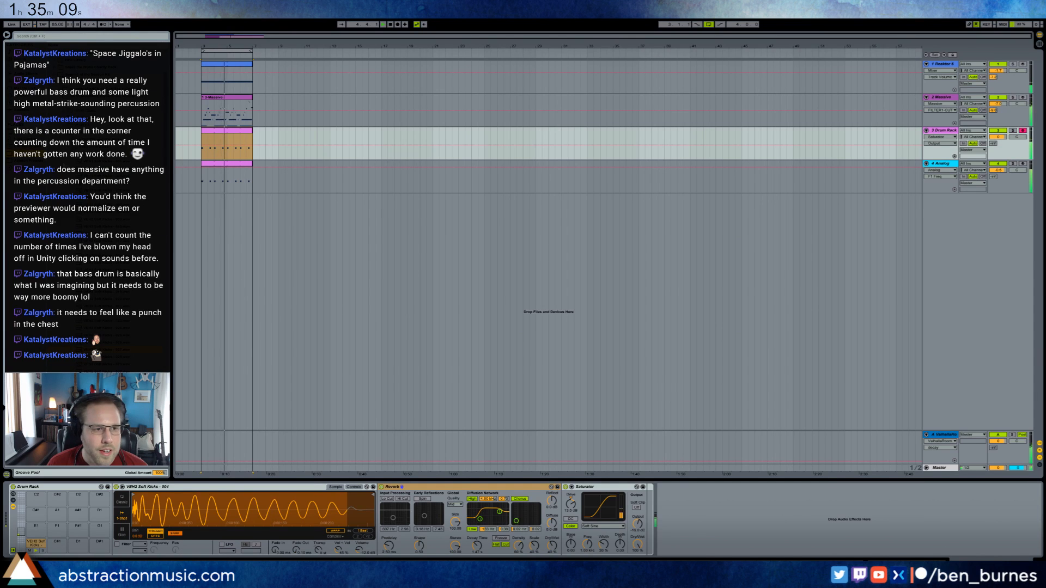
click(69, 220)
scroll(70, 221, down, 1)
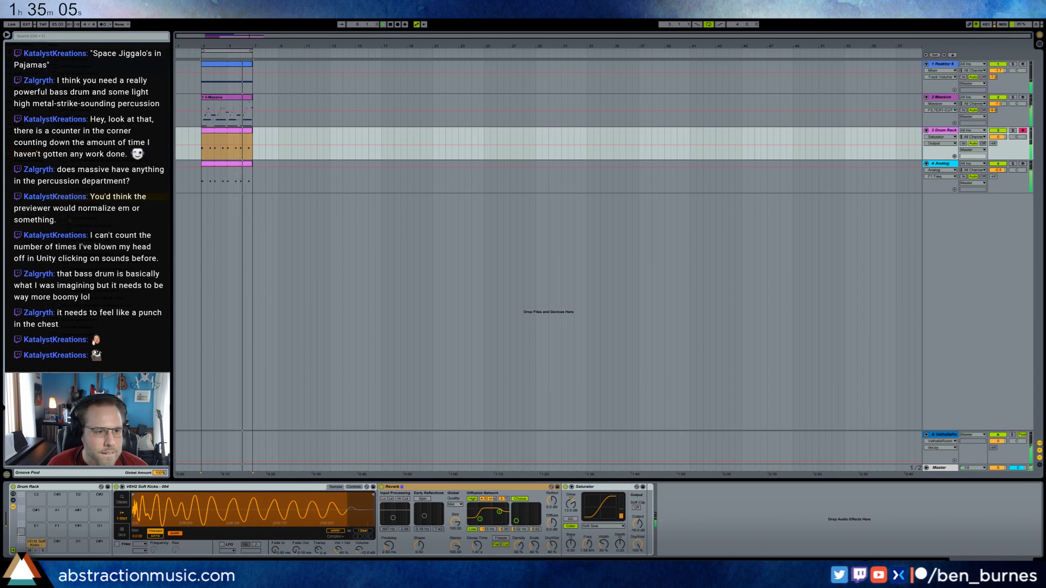
click(64, 213)
click(101, 220)
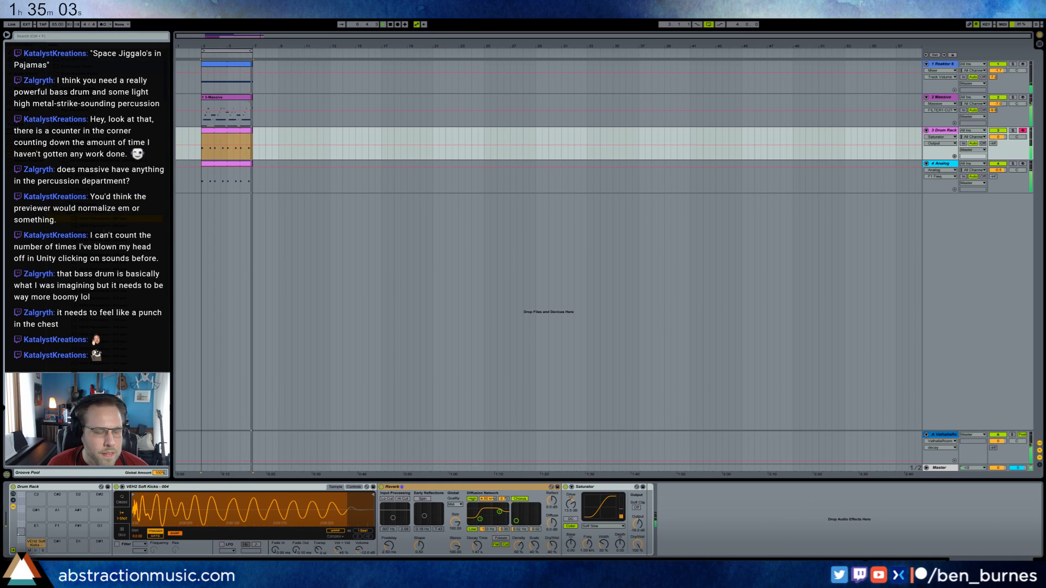
drag(101, 221, 36, 528)
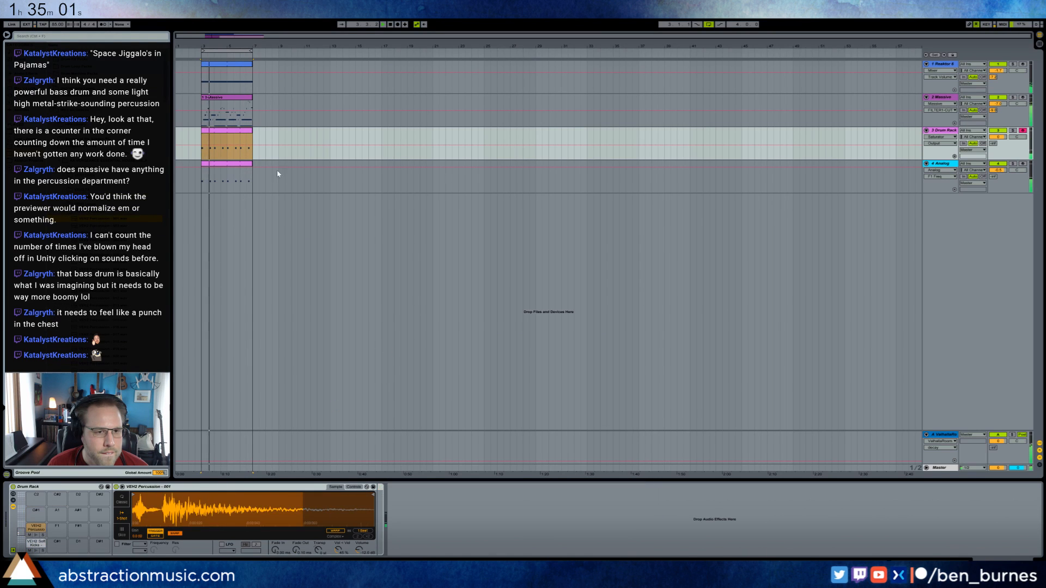
Draw two VEH2 Percussion notes in the drum clip, at 1.1.3 and 1.2, and select them both.
double_click(232, 132)
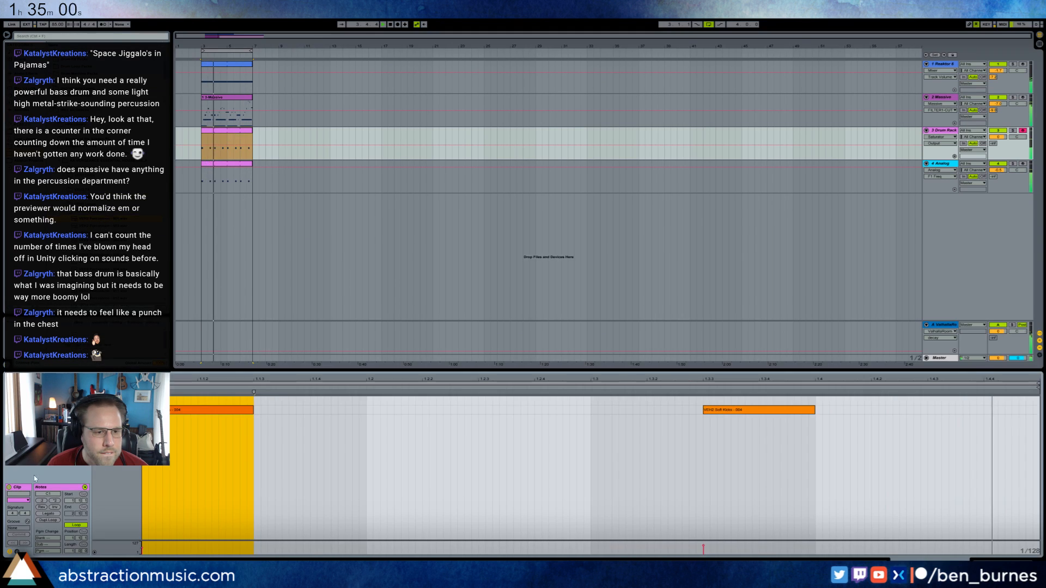
click(256, 400)
drag(296, 401, 304, 402)
click(368, 401)
drag(369, 400, 287, 410)
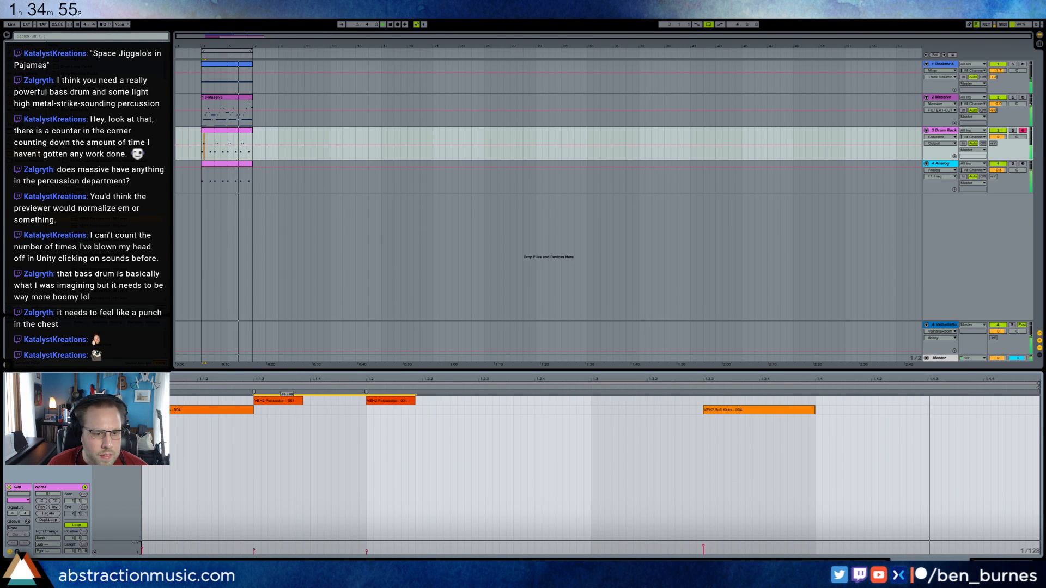
Consolidate the first part of the Drum Rack track's pattern into one longer clip and turn on its loop.
click(219, 140)
drag(202, 140, 229, 139)
key(ctrl+j)
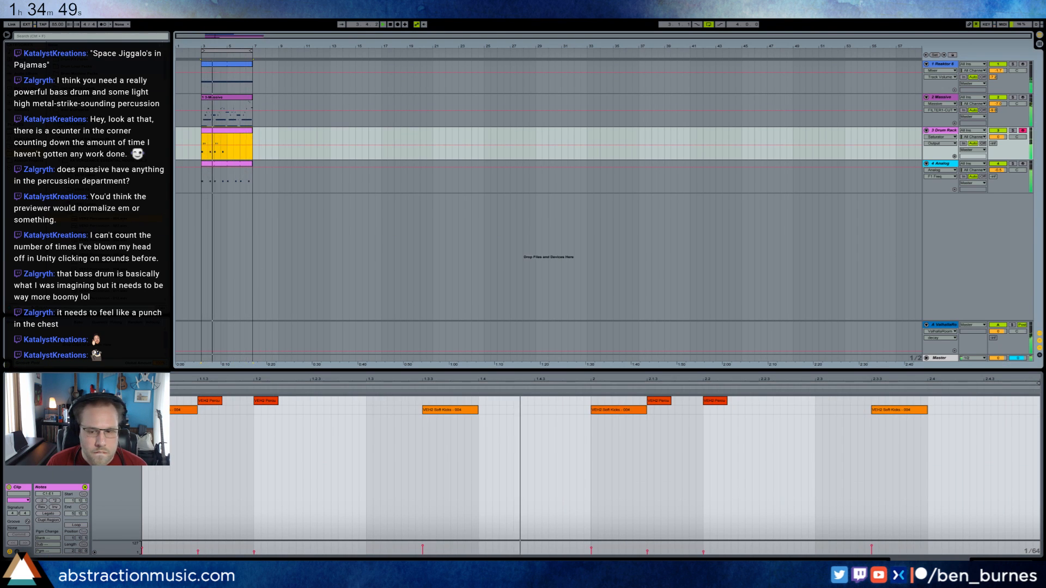
click(76, 525)
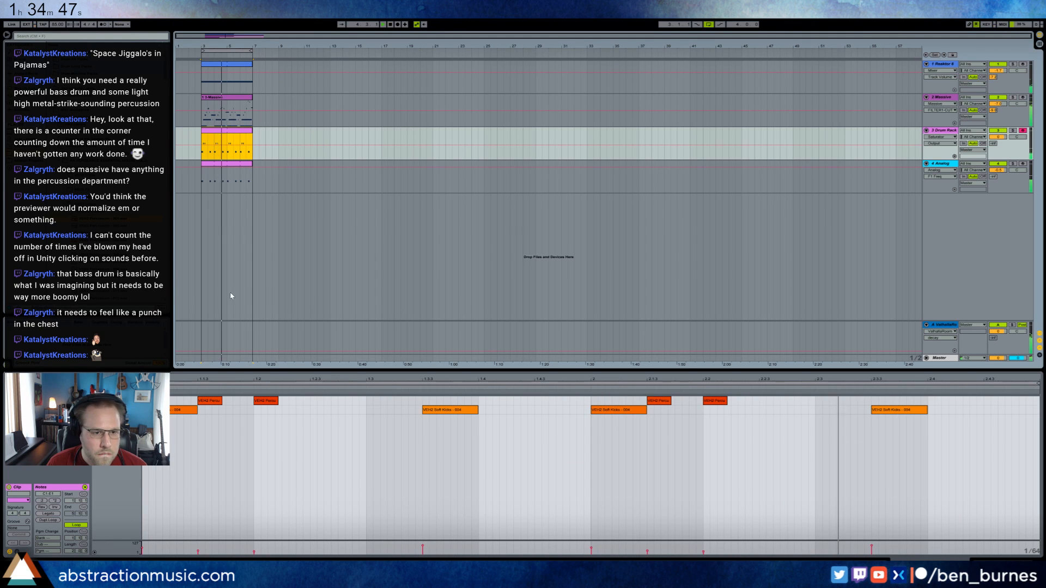
Delete the two percussion notes in the drum clip's second bar and return to the Drum Rack's devices.
drag(626, 401, 725, 404)
drag(742, 399, 652, 404)
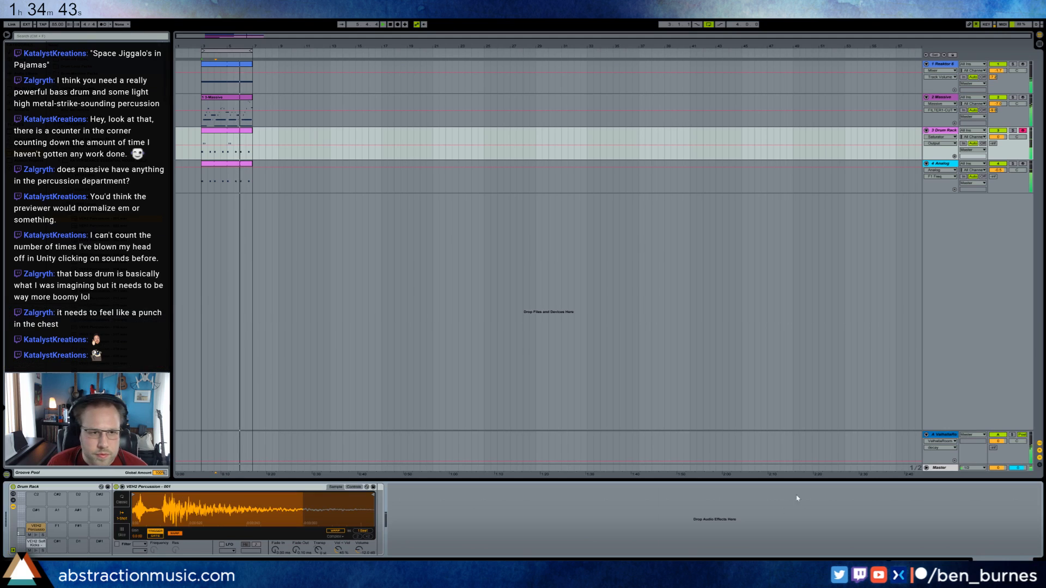
key(shift+Tab)
Undo the sample load that replaced the Drum Rack and put Hammer Metal 2 on the pad beside the percussion sample.
double_click(104, 247)
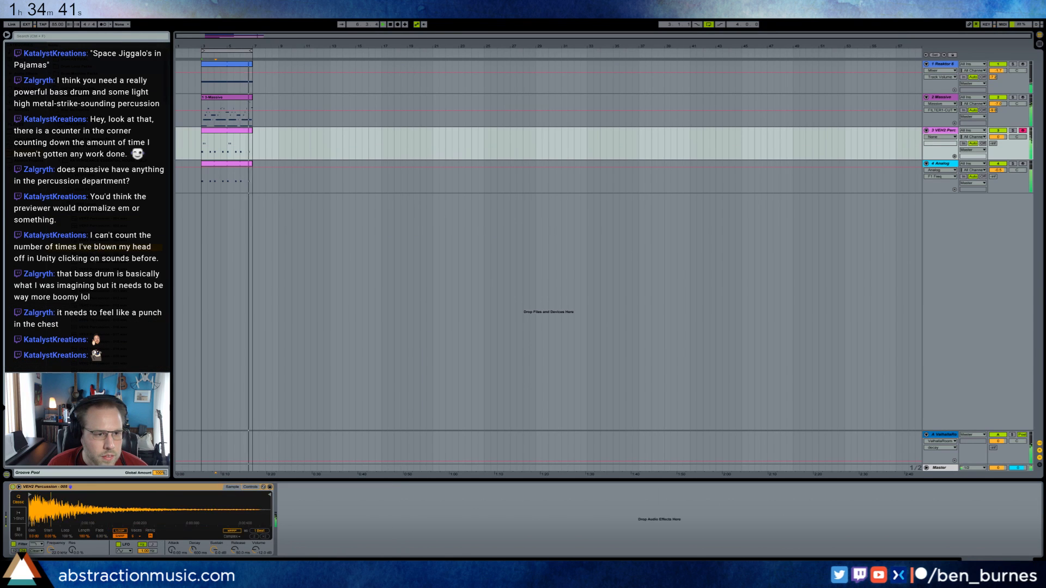
key(ctrl+z)
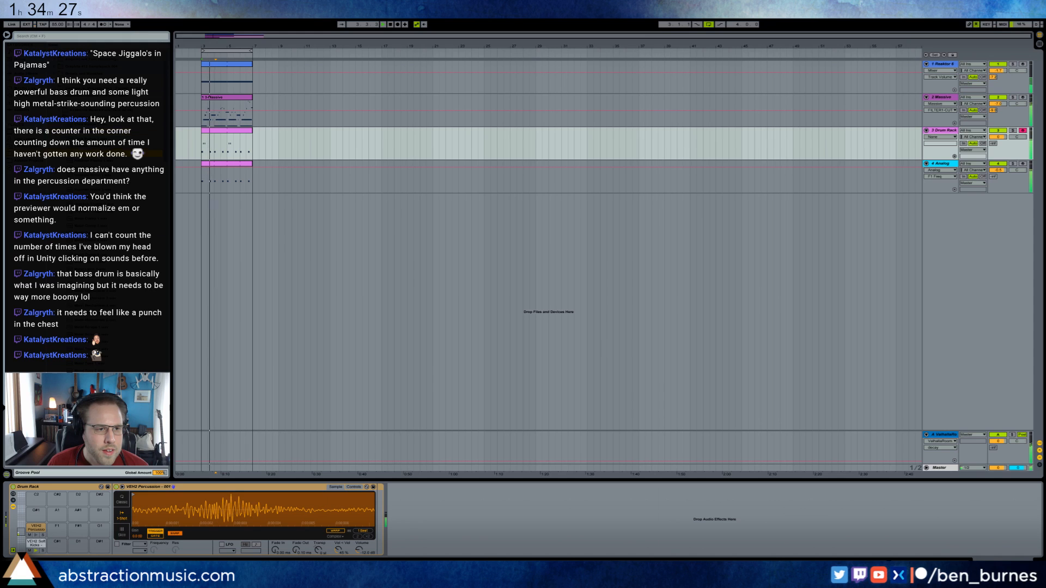
drag(76, 539, 57, 531)
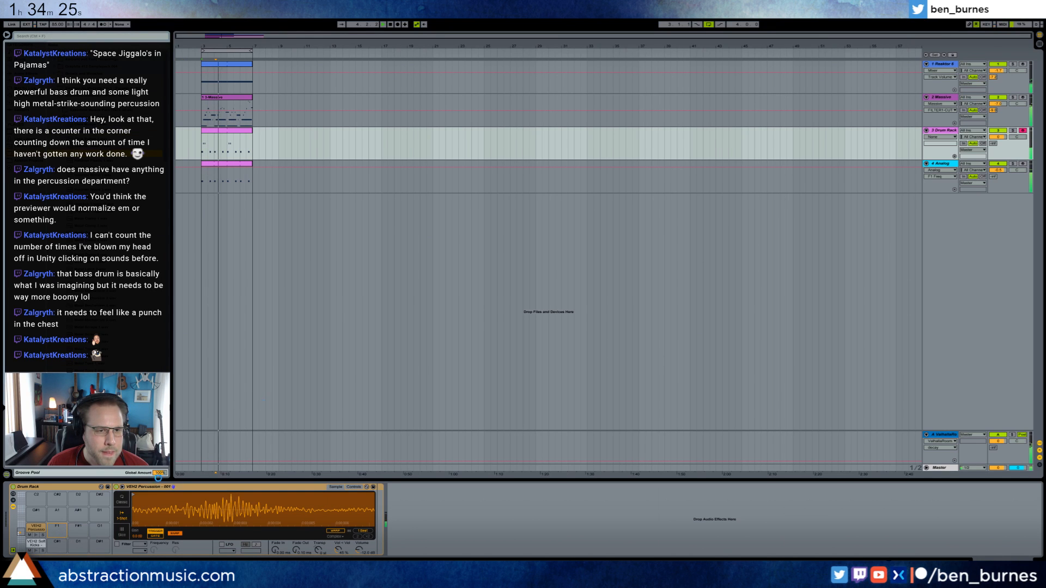
Add a Hammer Metal 2 note at 1.3 in the drum clip and return to the device view.
click(220, 131)
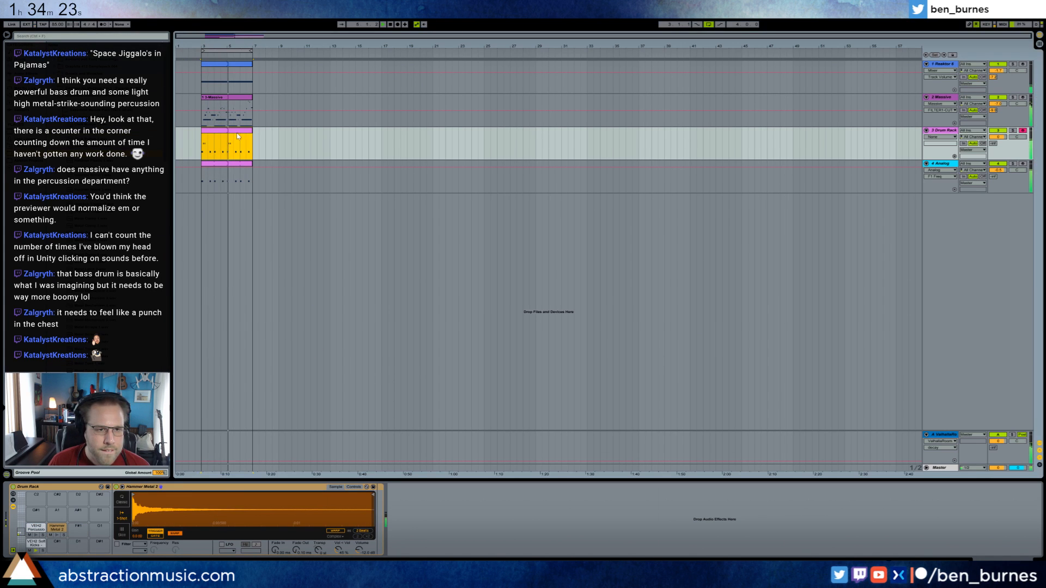
double_click(237, 136)
drag(366, 400, 414, 400)
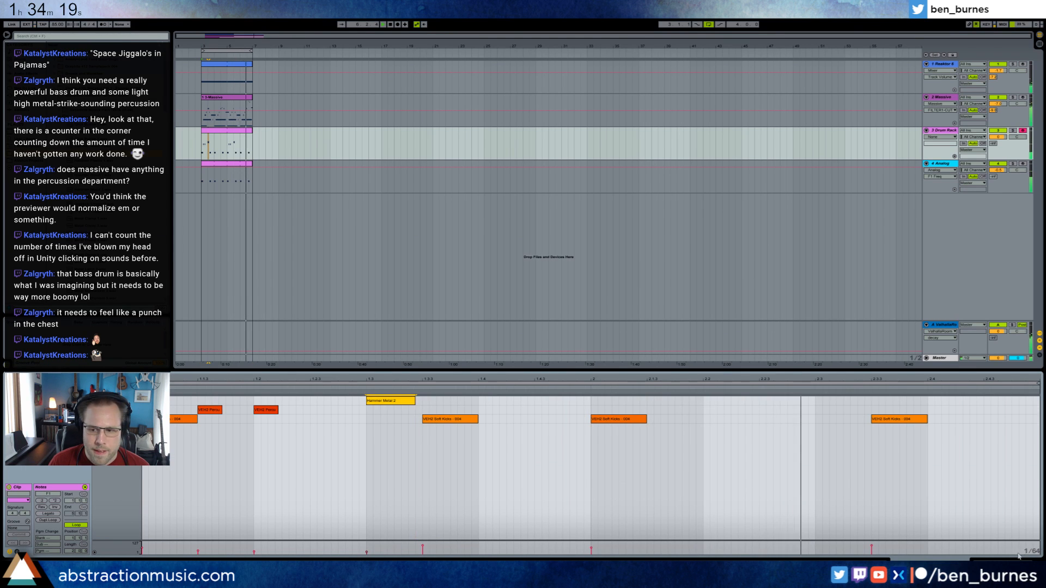
key(shift+Tab)
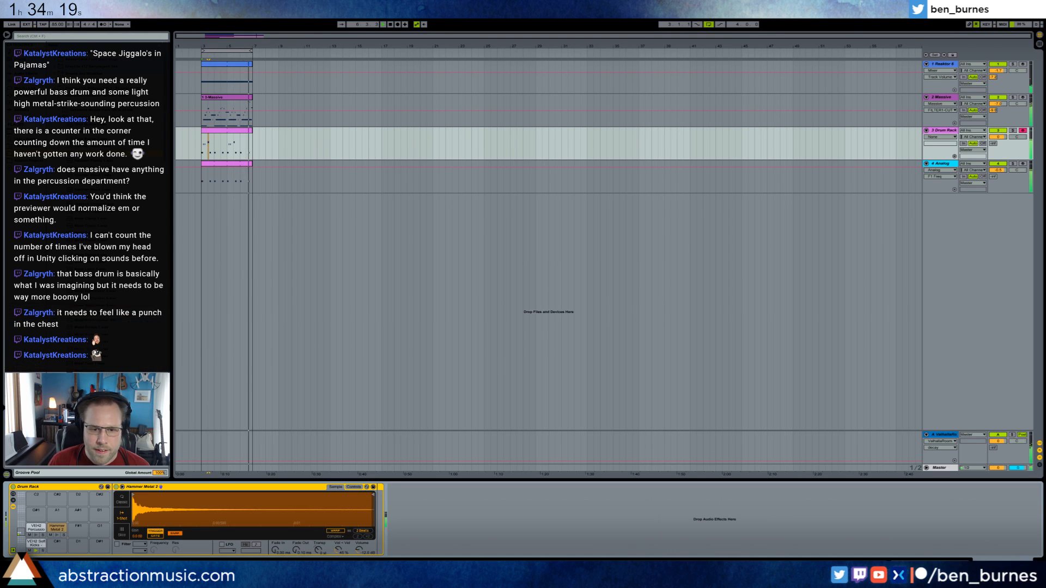
Add Punish after the kick pad's Saturator, load its first Drums preset, and raise the main Punish amount.
click(33, 545)
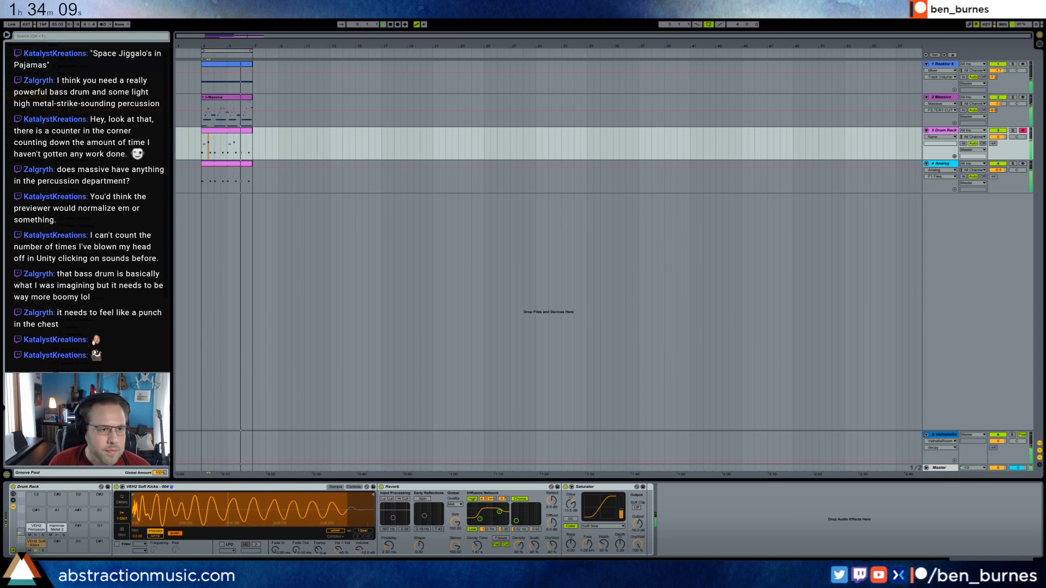
drag(77, 110, 724, 513)
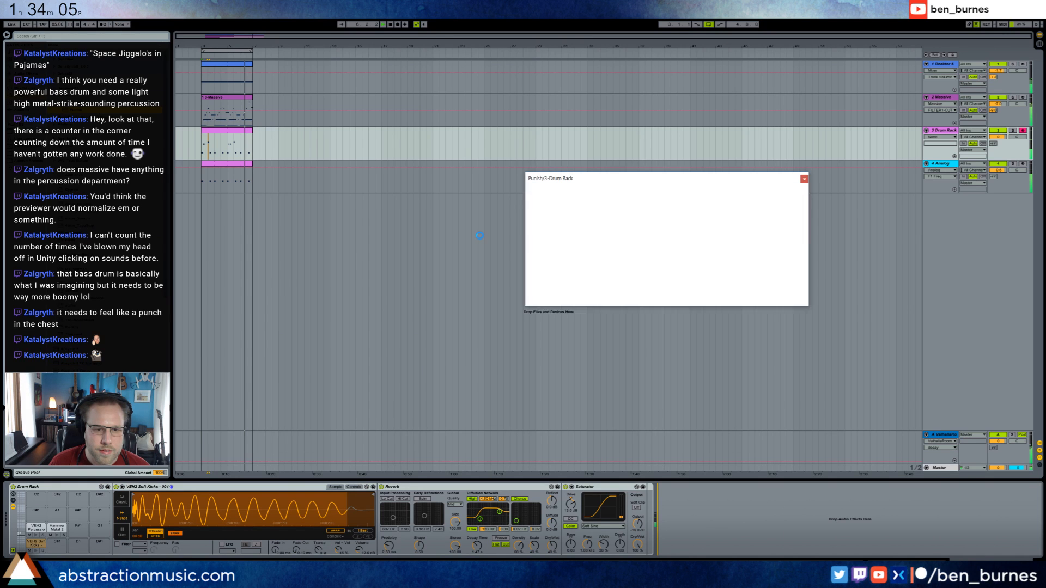
click(517, 240)
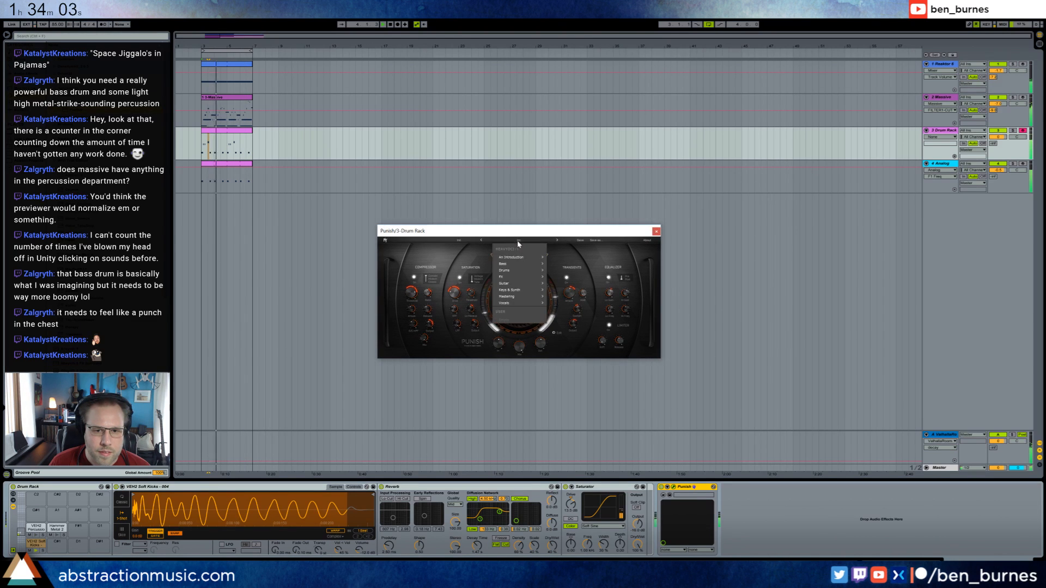
mouse_move(534, 271)
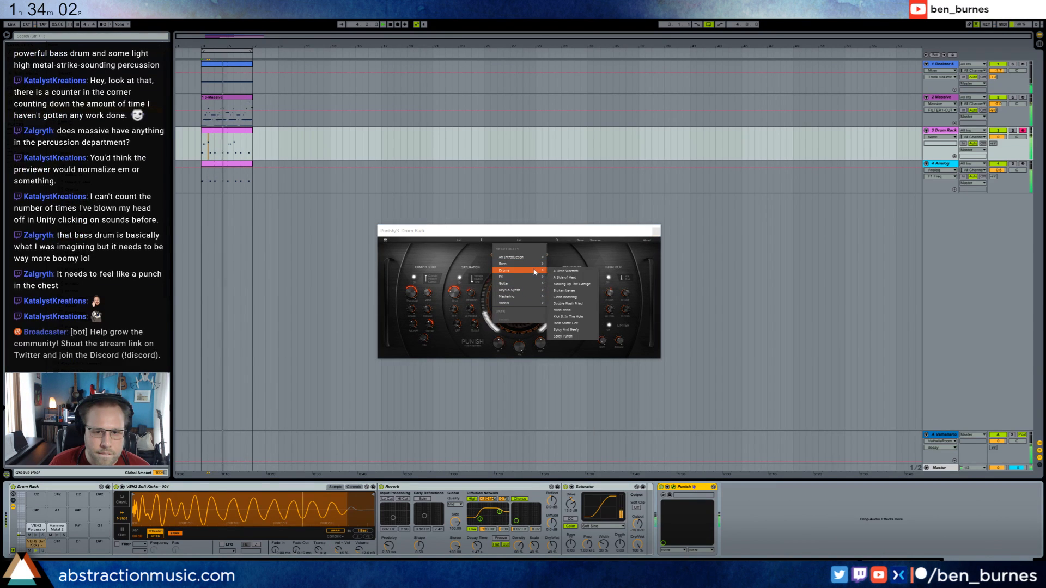
click(567, 271)
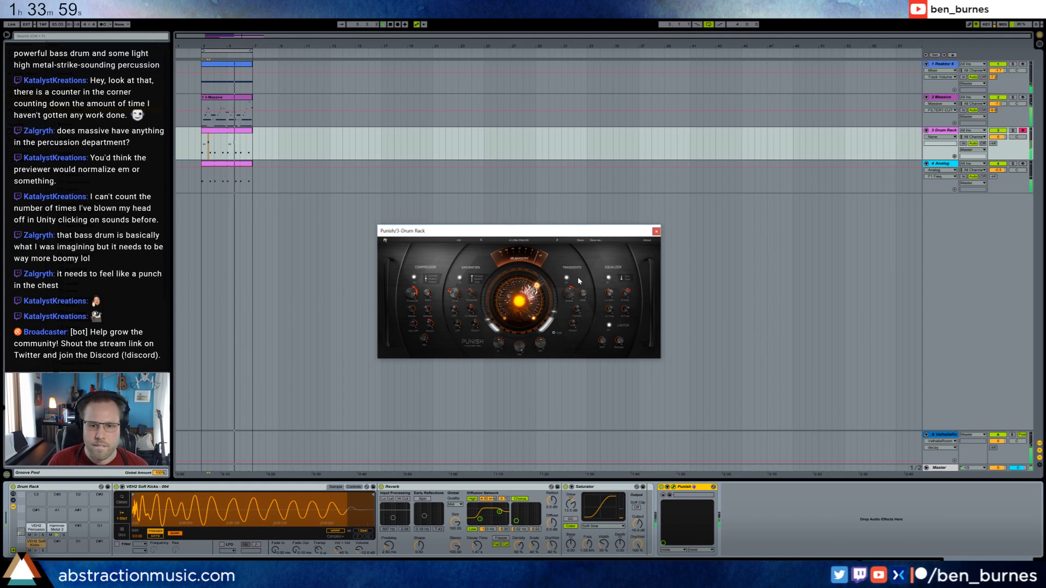
drag(518, 300, 518, 285)
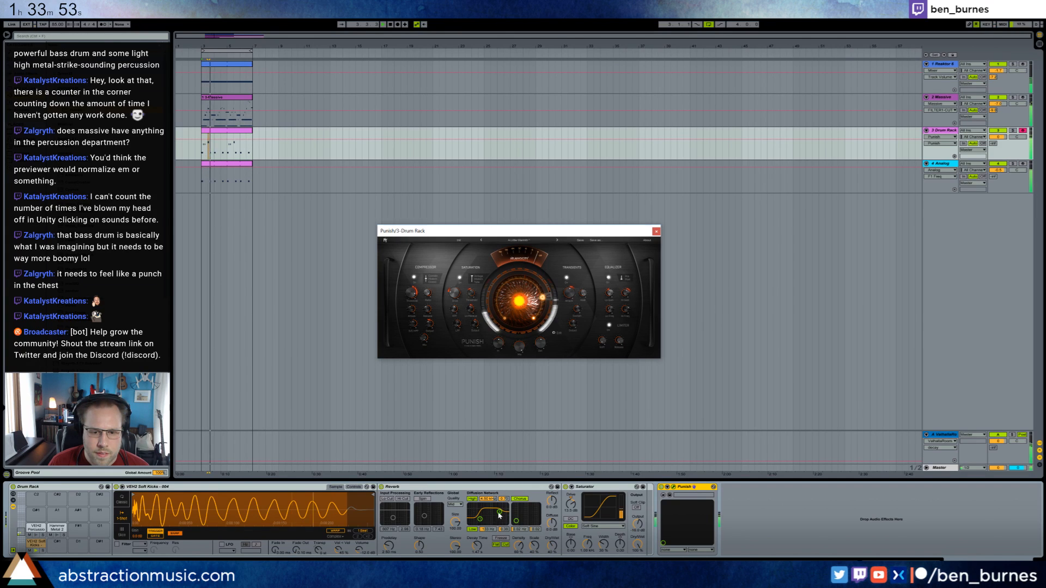
Lower the high-frequency filter in the kick Reverb's diffusion network and reduce the Reverb's dry/wet mix.
drag(499, 512, 488, 513)
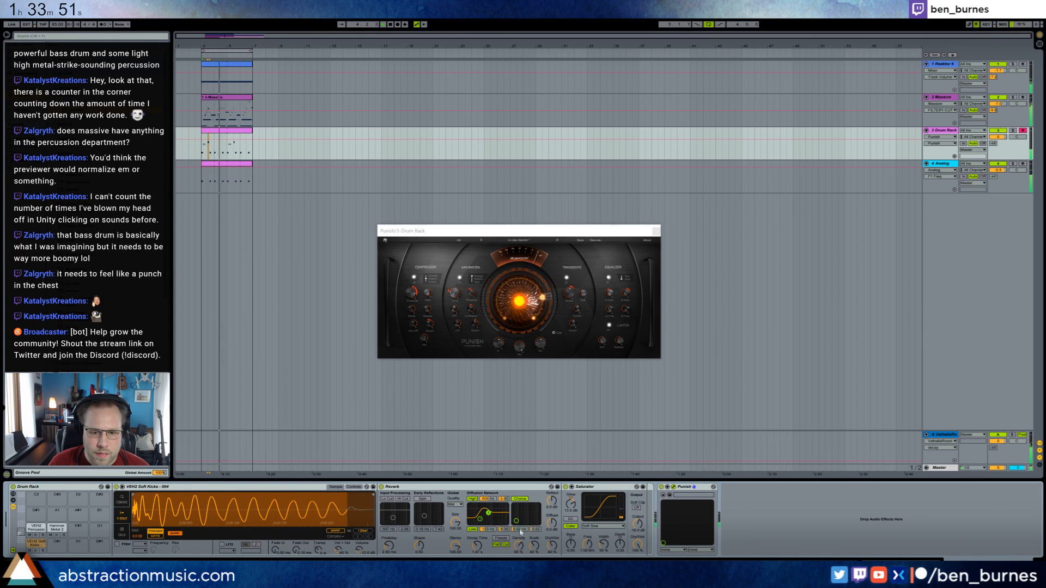
drag(552, 545, 552, 554)
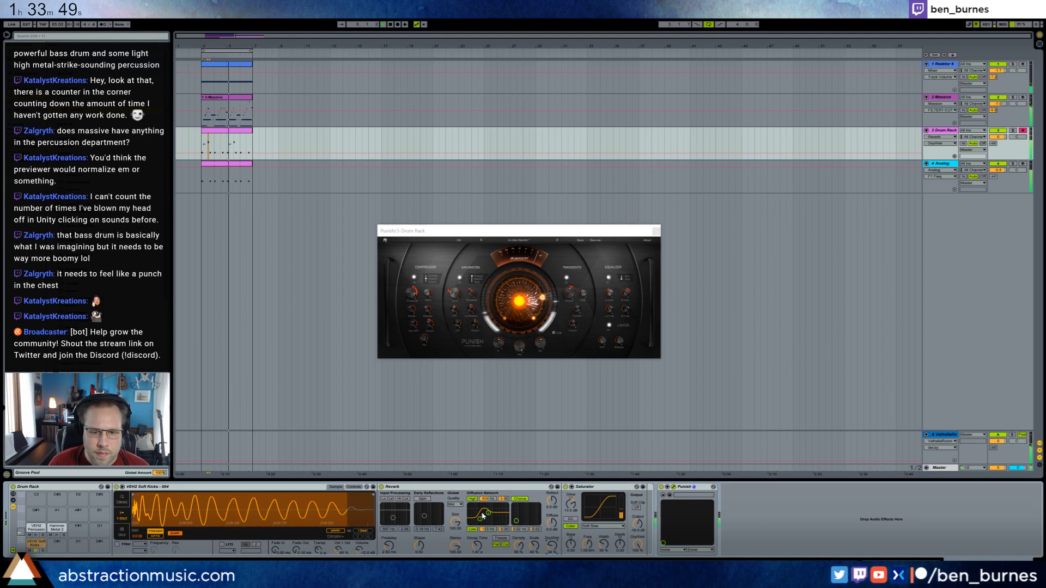
Fine-tune the kick Reverb's diffusion filter, lower the main Punish amount, and adjust Punish's compressor threshold before closing its window.
mouse_move(489, 513)
mouse_down()
mouse_move(480, 520)
mouse_move(490, 513)
mouse_up()
drag(532, 292, 534, 336)
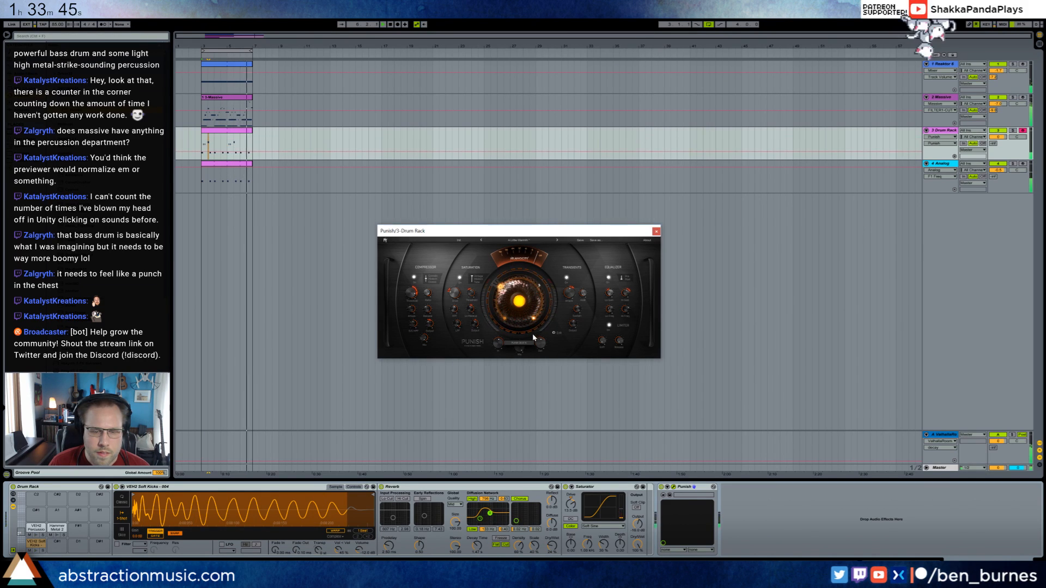
click(410, 292)
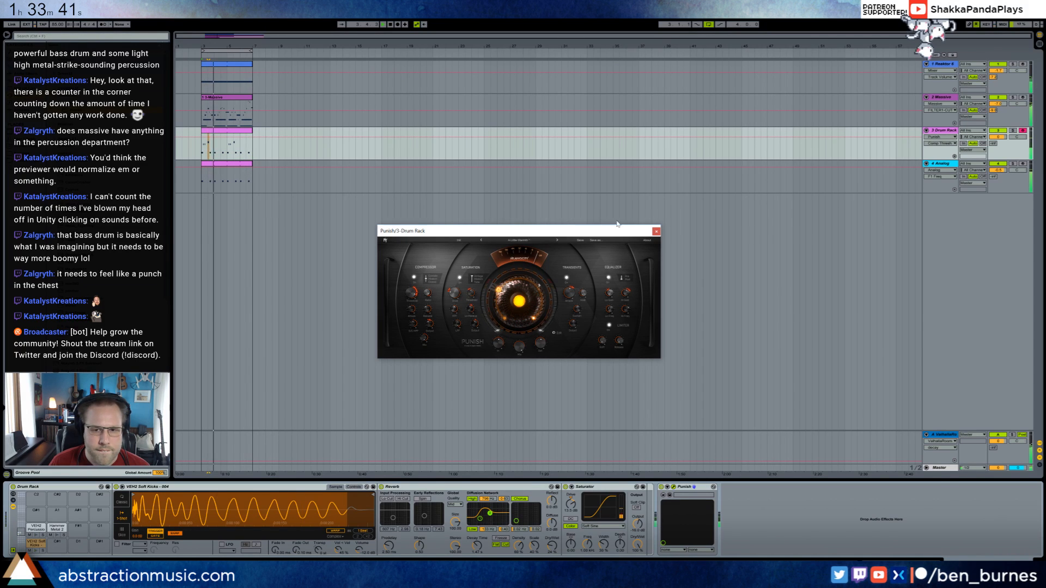
click(656, 231)
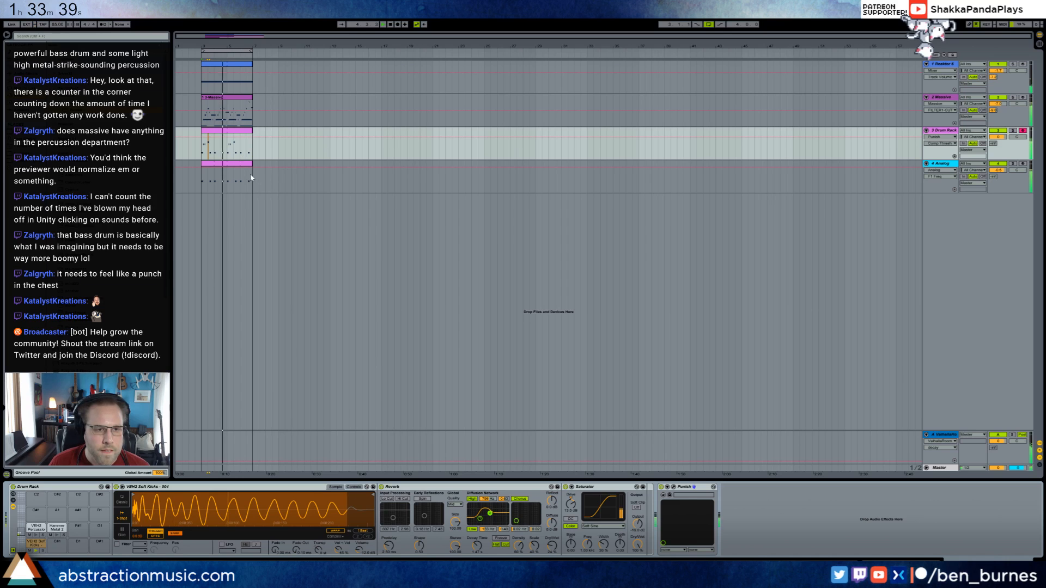
Load the Metal Mechanism 2 sample onto the empty Drum Rack pad beside Hammer Metal 2.
click(236, 104)
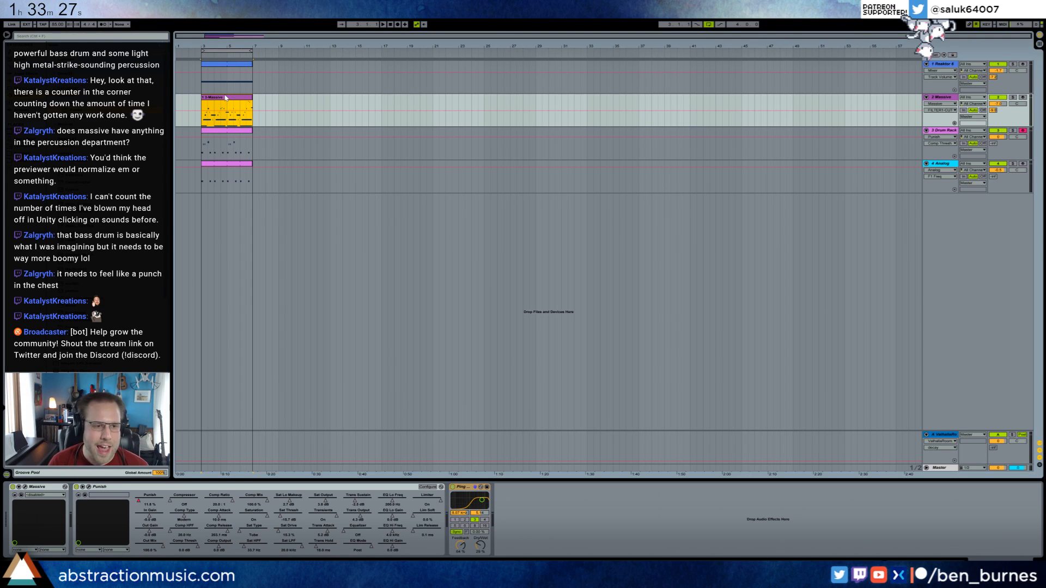
click(223, 132)
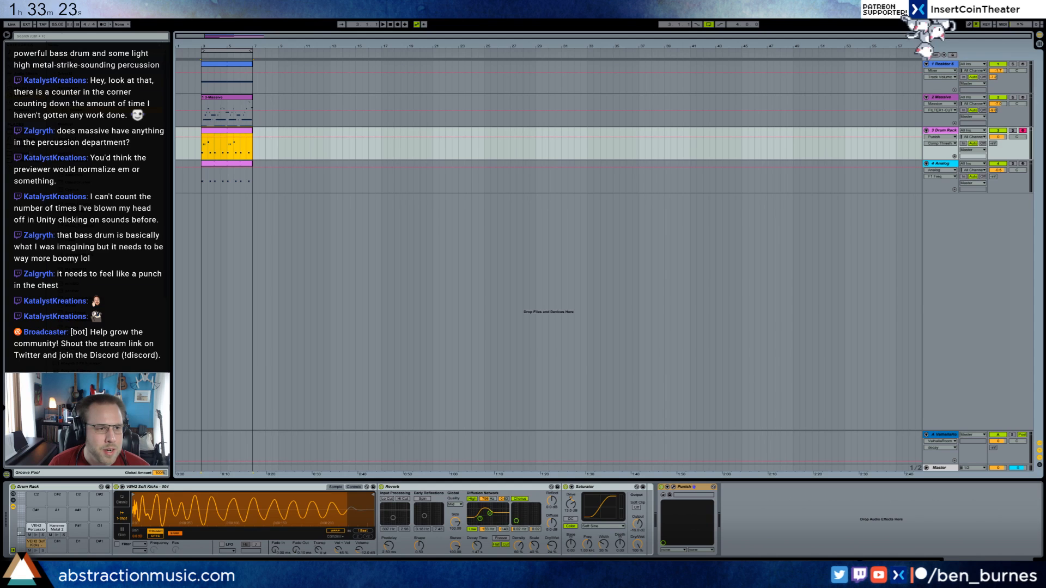
click(117, 154)
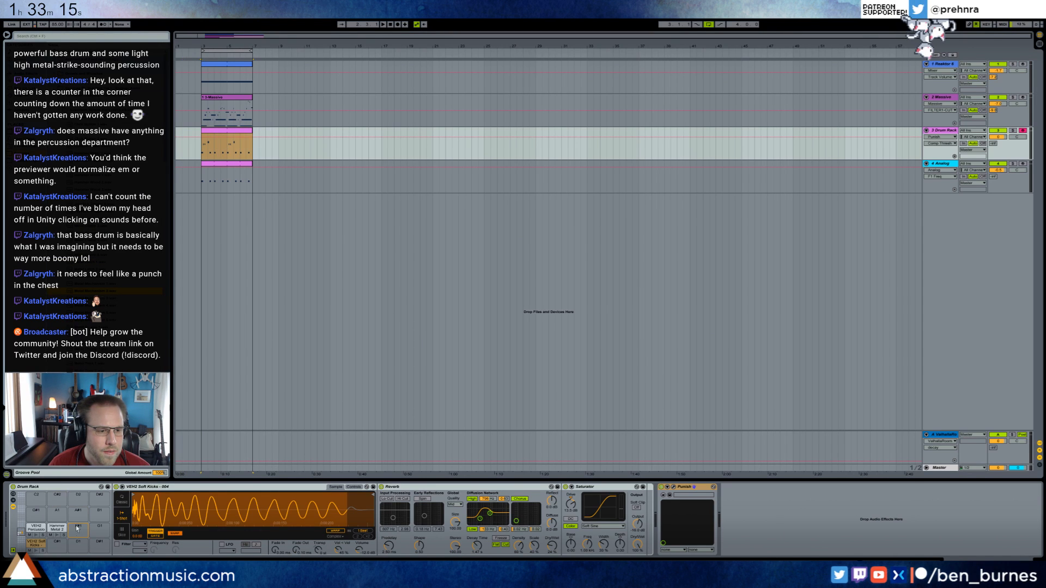
drag(77, 528, 78, 527)
Add Metal Mechanism 2 notes at 1.4.3 and 2.4.3 in the drum clip, each an eighth note long.
click(229, 133)
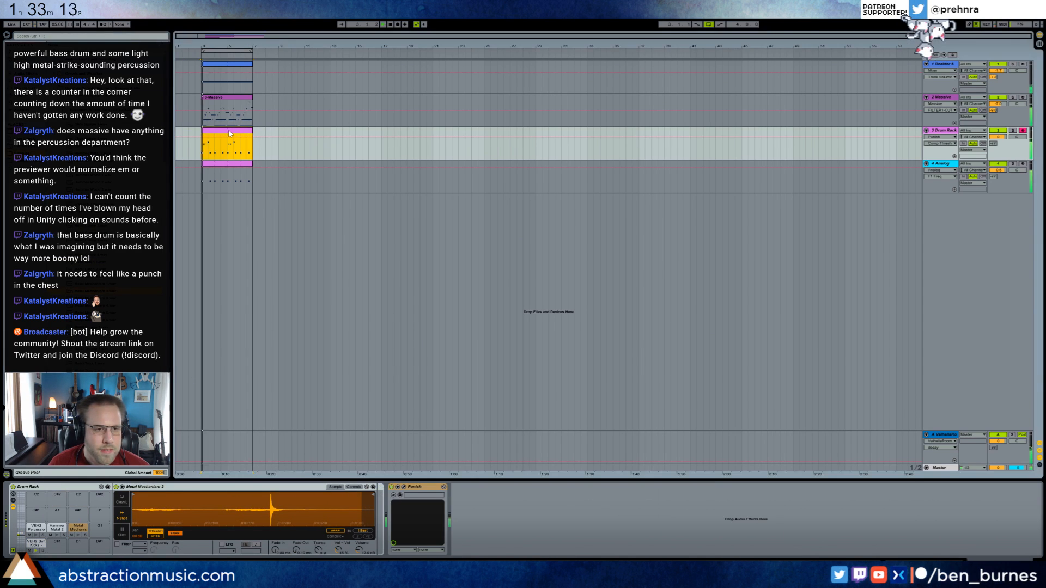
double_click(228, 134)
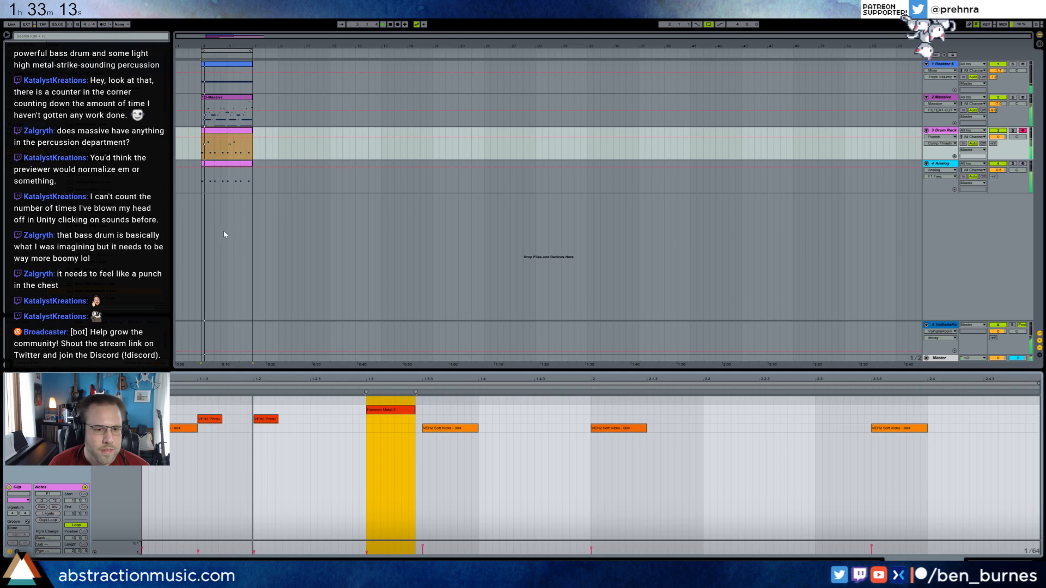
double_click(536, 401)
drag(564, 400, 590, 396)
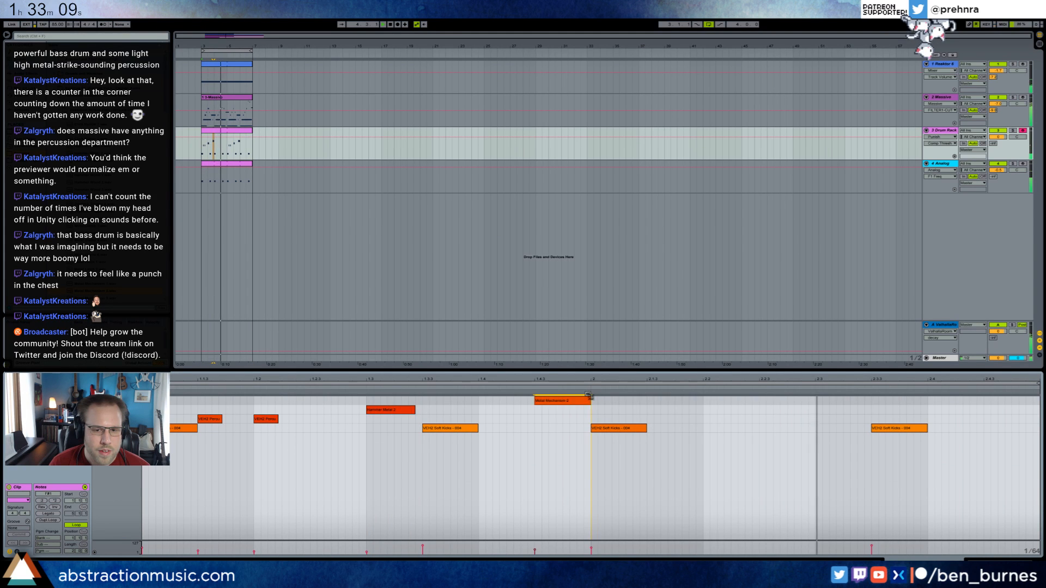
double_click(984, 400)
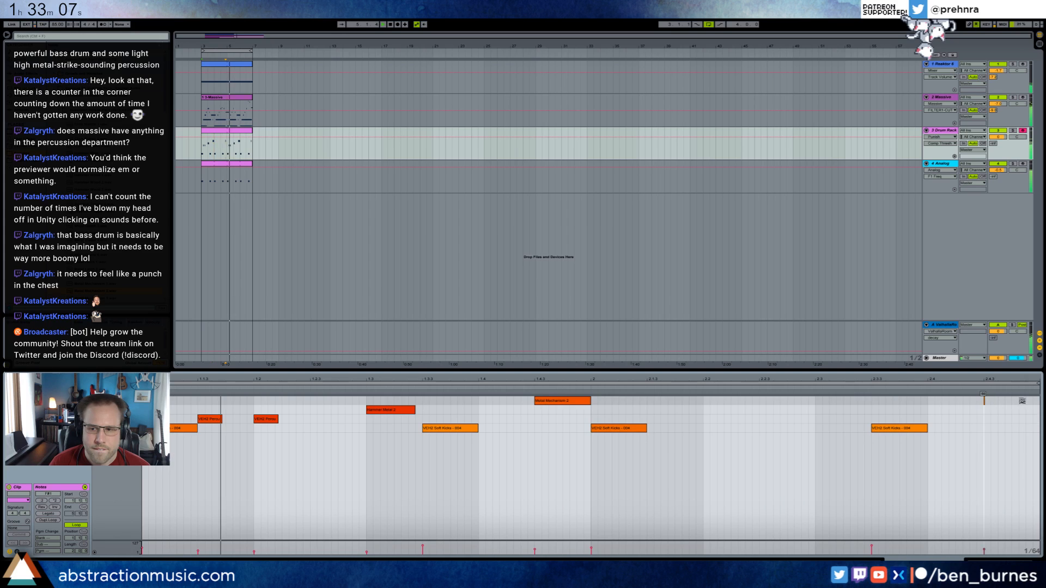
drag(984, 400, 1039, 400)
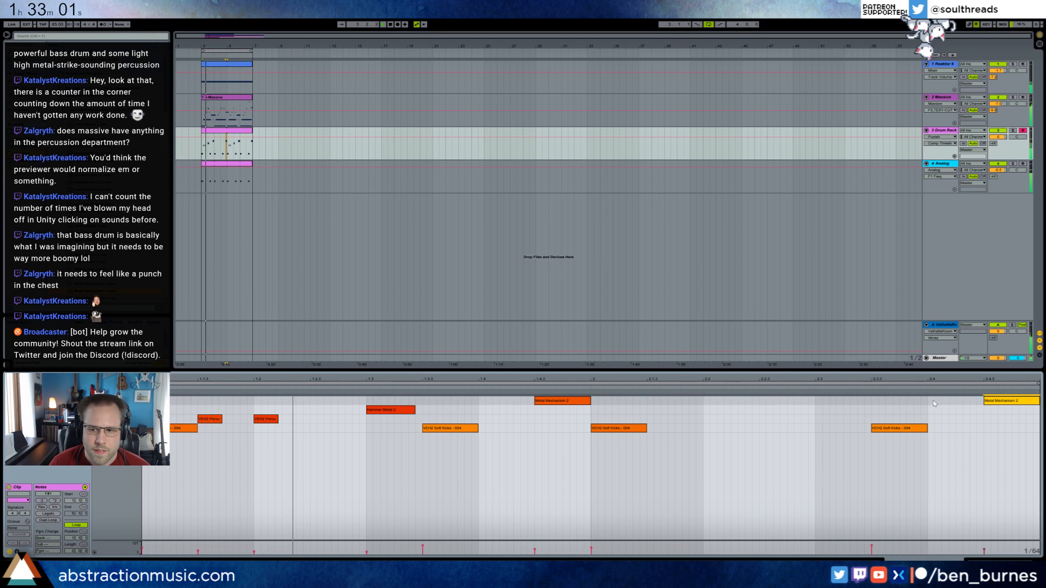
key(shift+Tab)
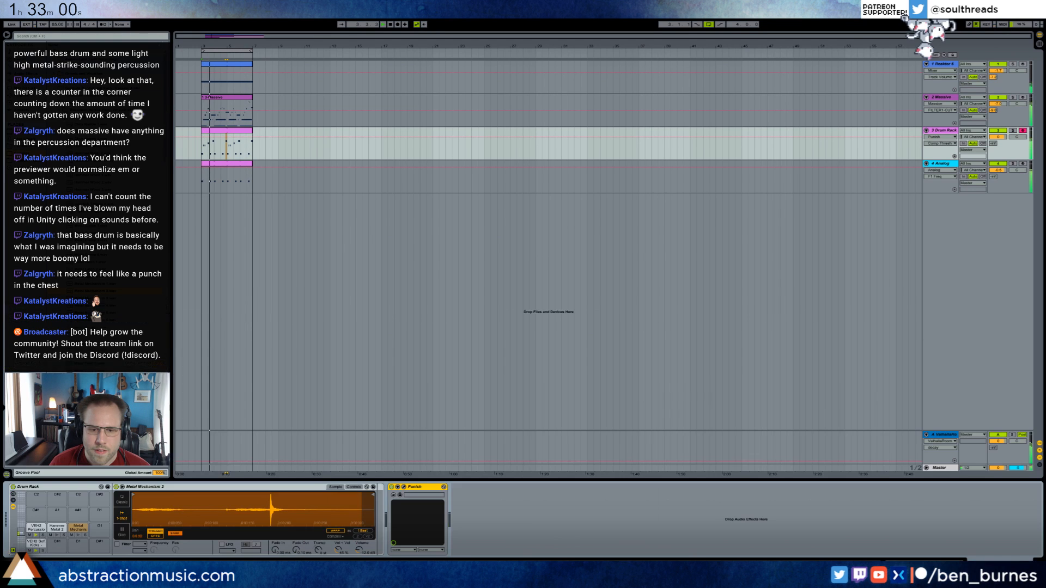
Consolidate the drum pattern into one four-bar clip, with Hammer Metal 2 notes at 1.3 and 3.3.3.
double_click(220, 131)
drag(402, 412, 457, 412)
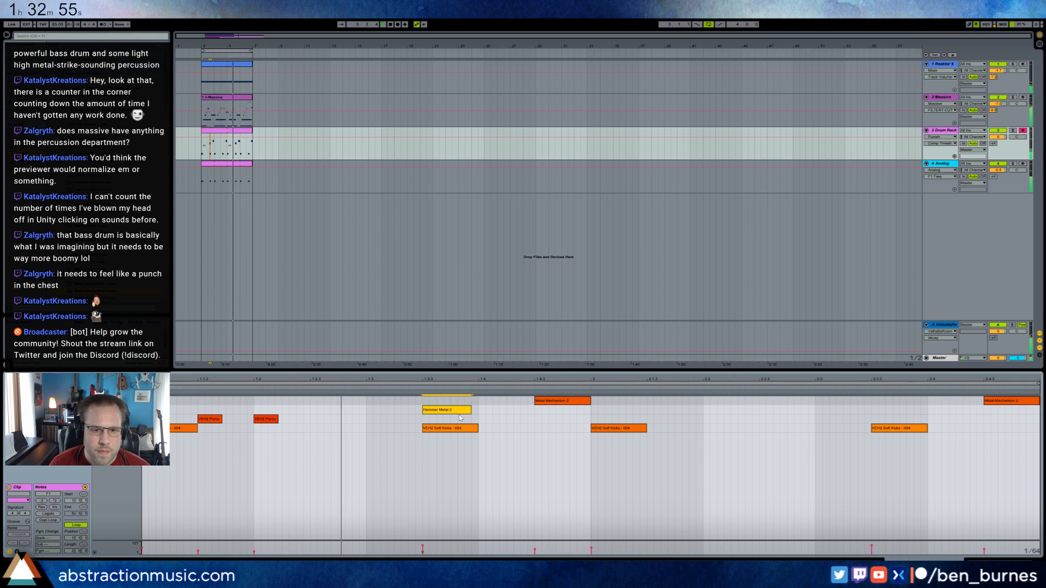
click(250, 142)
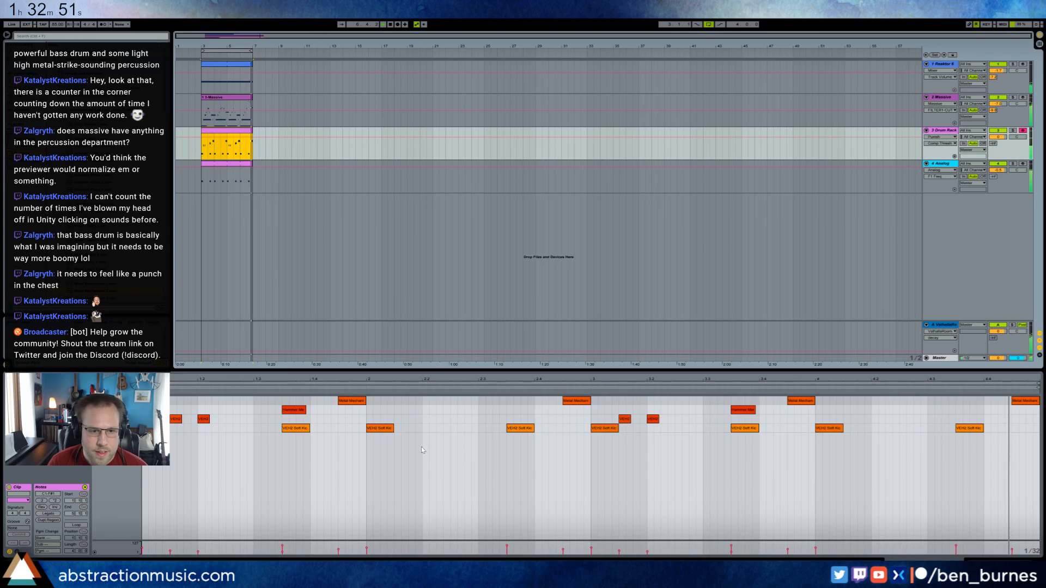
drag(294, 410, 266, 409)
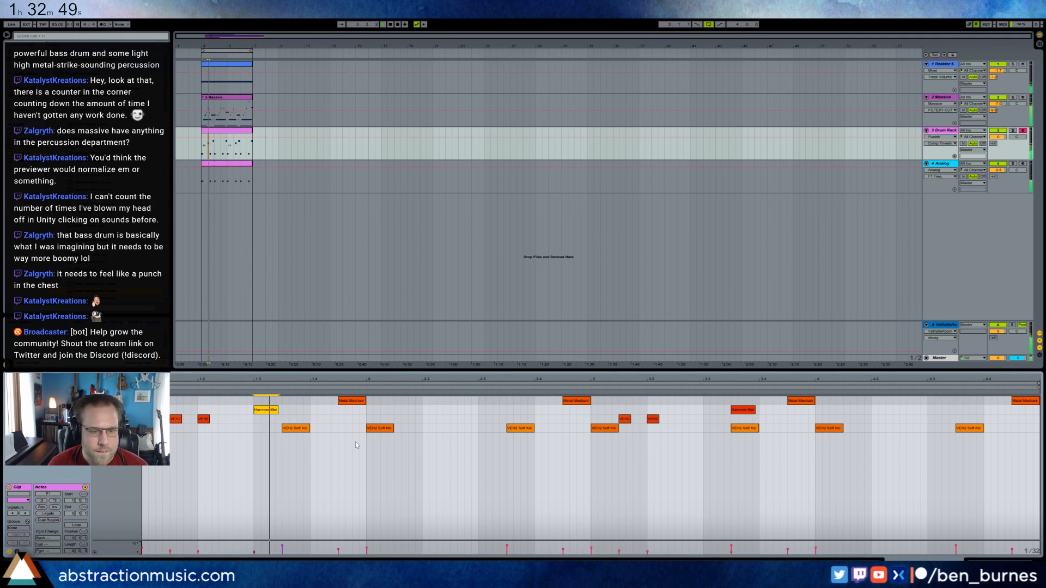
key(shift+Tab)
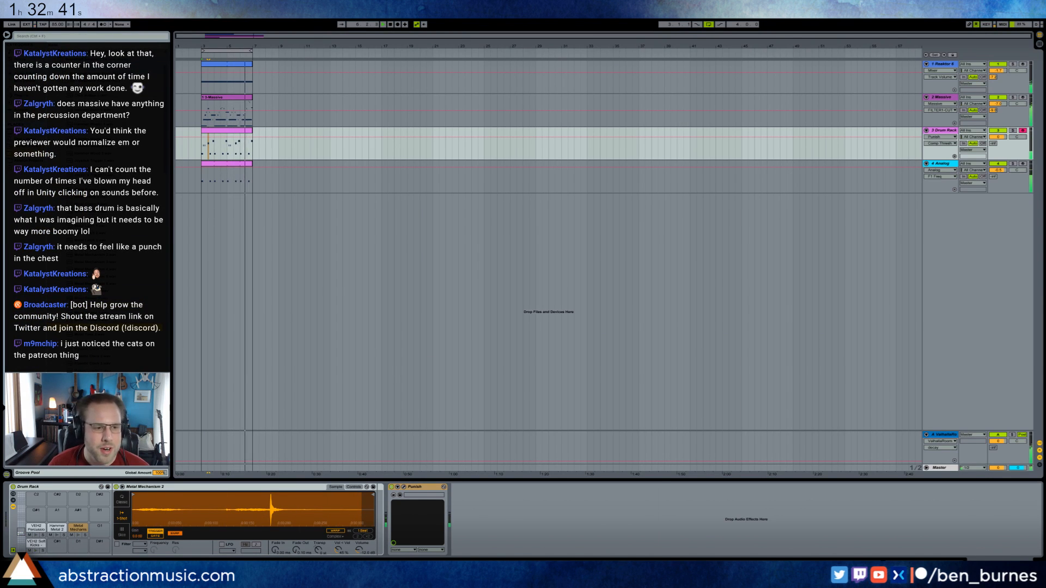
Load Metal Toss 1 onto the pad beside Metal Mechanism 2 and add a lengthened note for it in bars 2 and 4.
drag(95, 535, 97, 536)
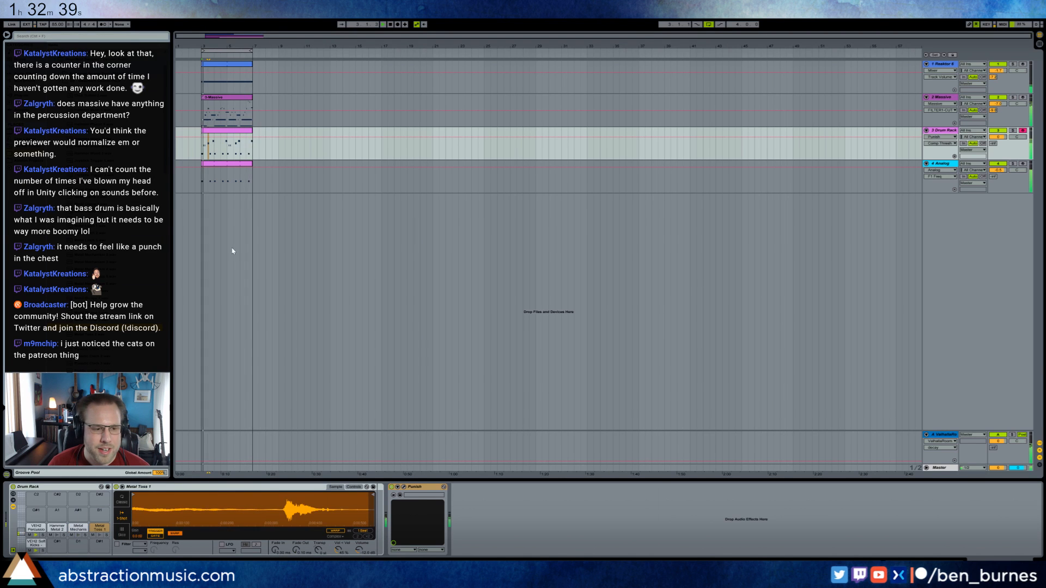
double_click(231, 132)
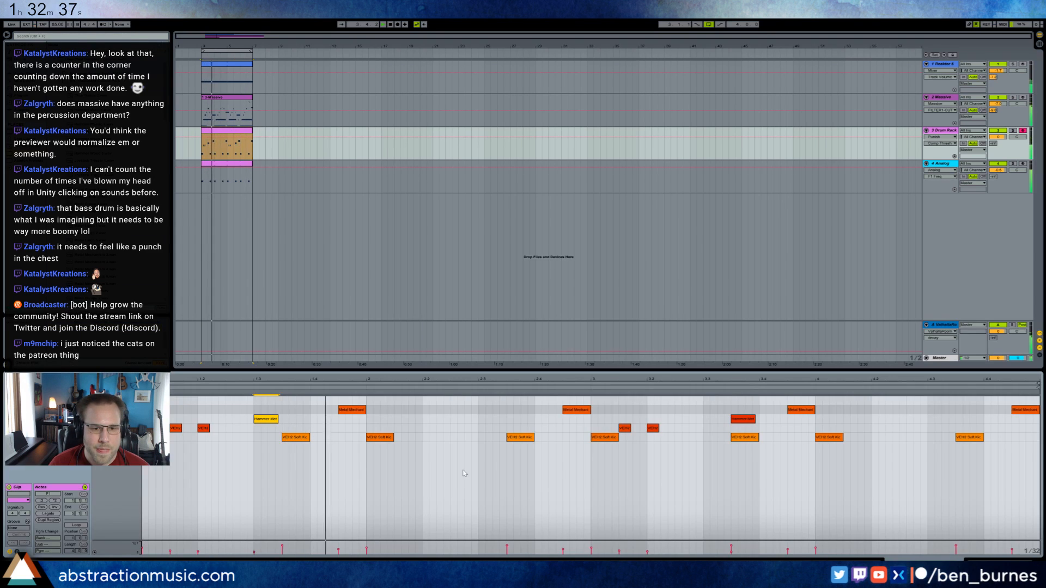
double_click(461, 402)
drag(484, 401, 519, 402)
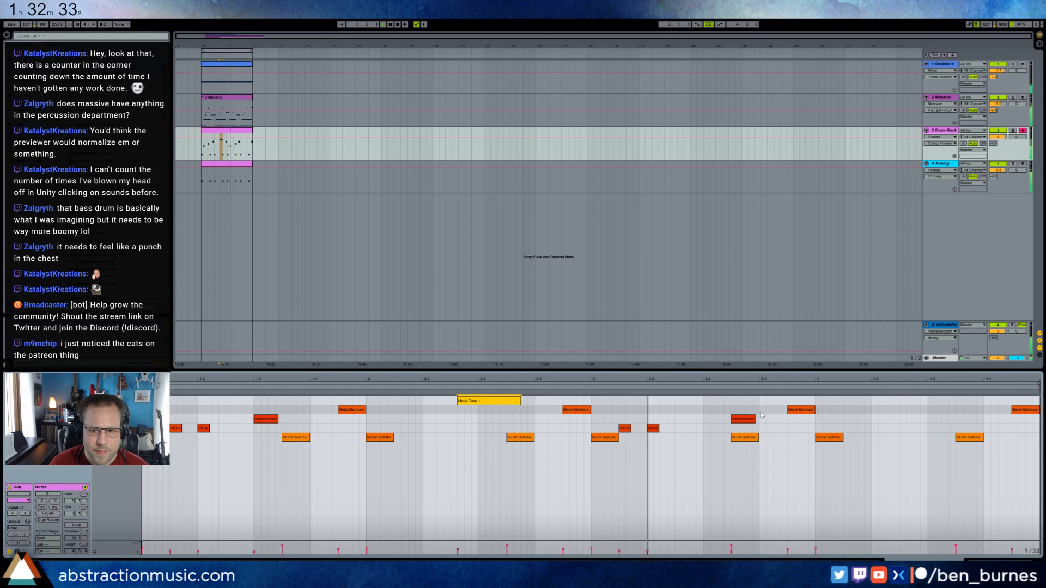
double_click(835, 402)
drag(851, 401, 873, 406)
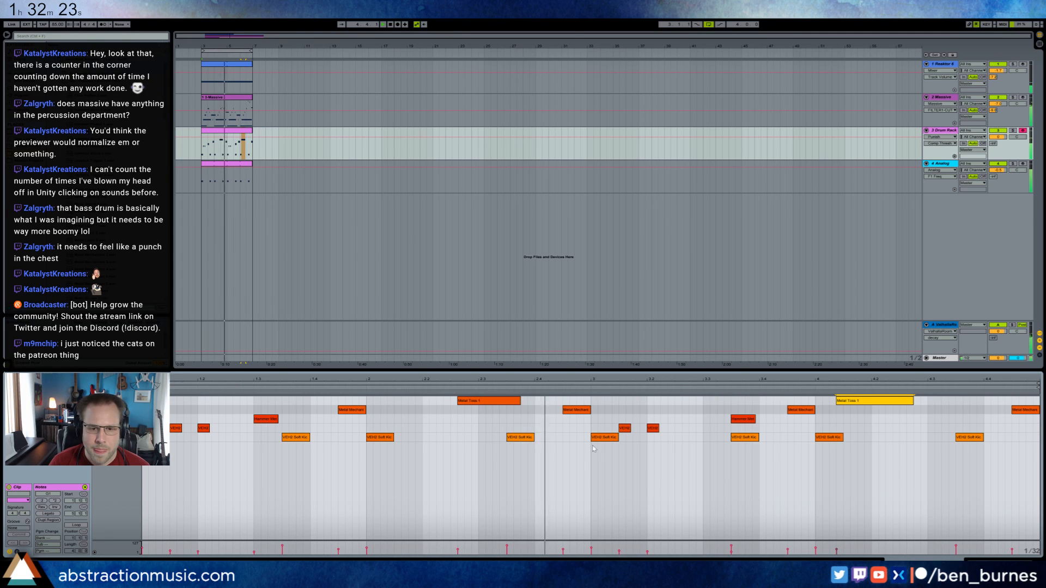
key(shift+Tab)
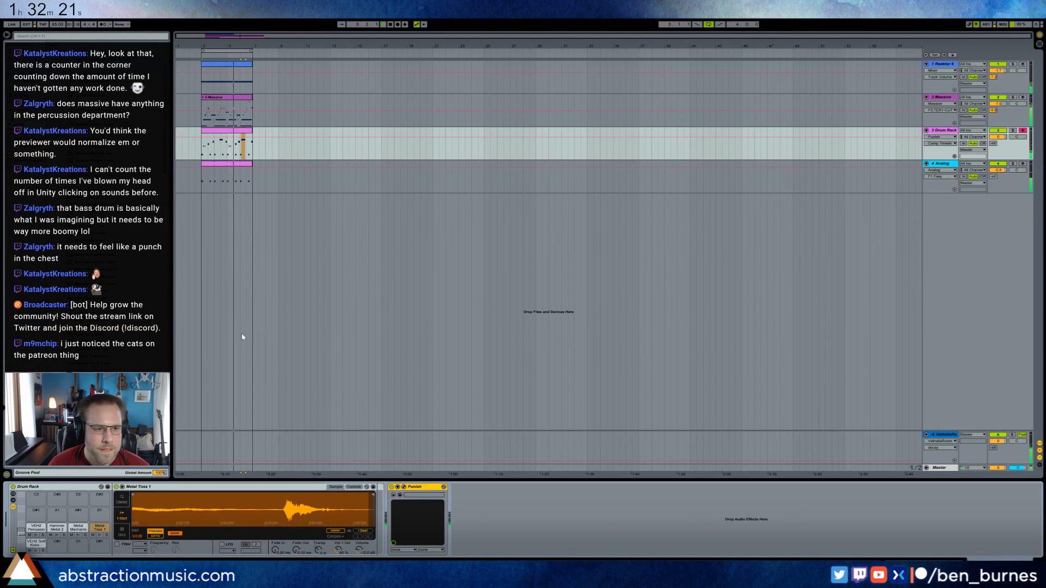
Add a Reverb between the Drum Rack and Punish with longer decay and a higher input filter, and raise the drum track's send.
click(27, 73)
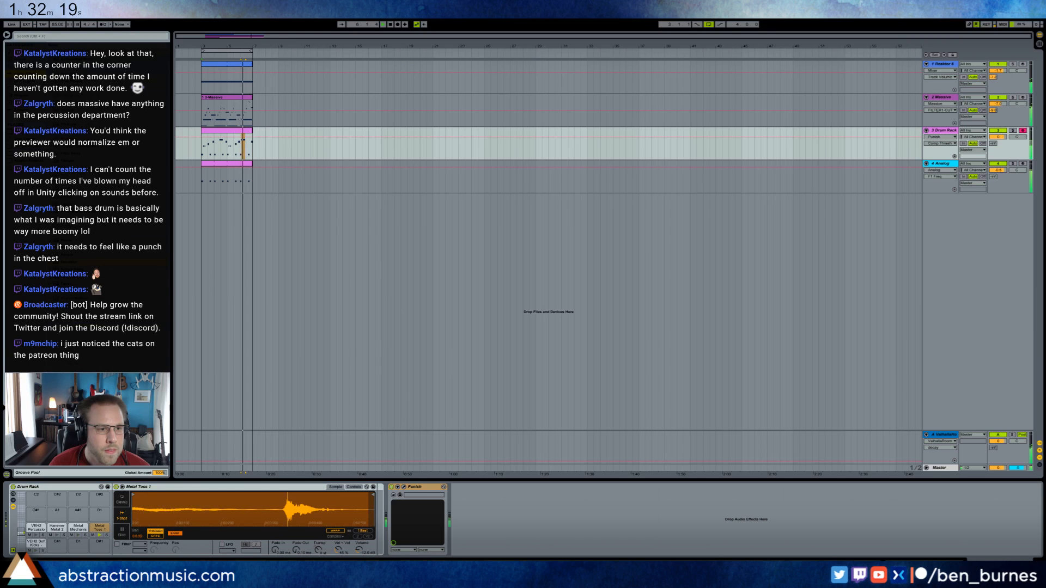
drag(371, 460, 391, 517)
drag(993, 143, 993, 125)
drag(486, 546, 486, 537)
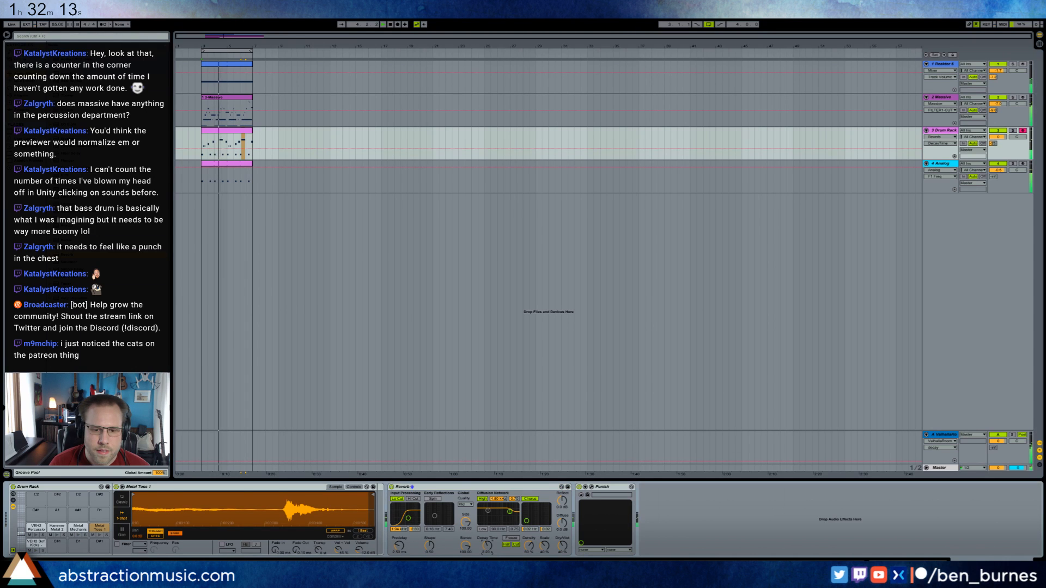
drag(409, 519, 412, 518)
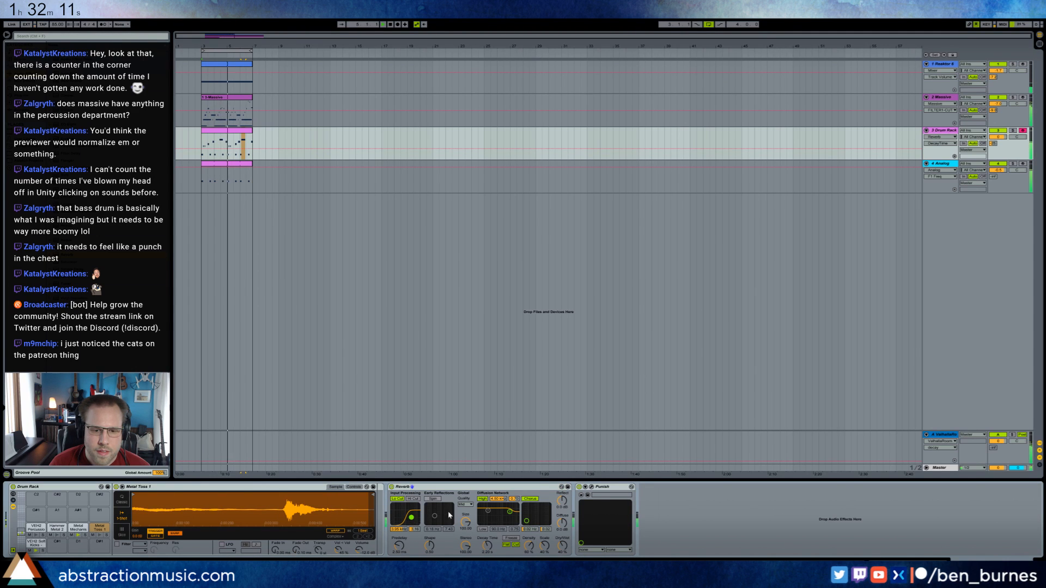
Shift the two Metal Toss 1 notes to start at 2.2.3 and 4.1.3 in the drum clip.
double_click(244, 143)
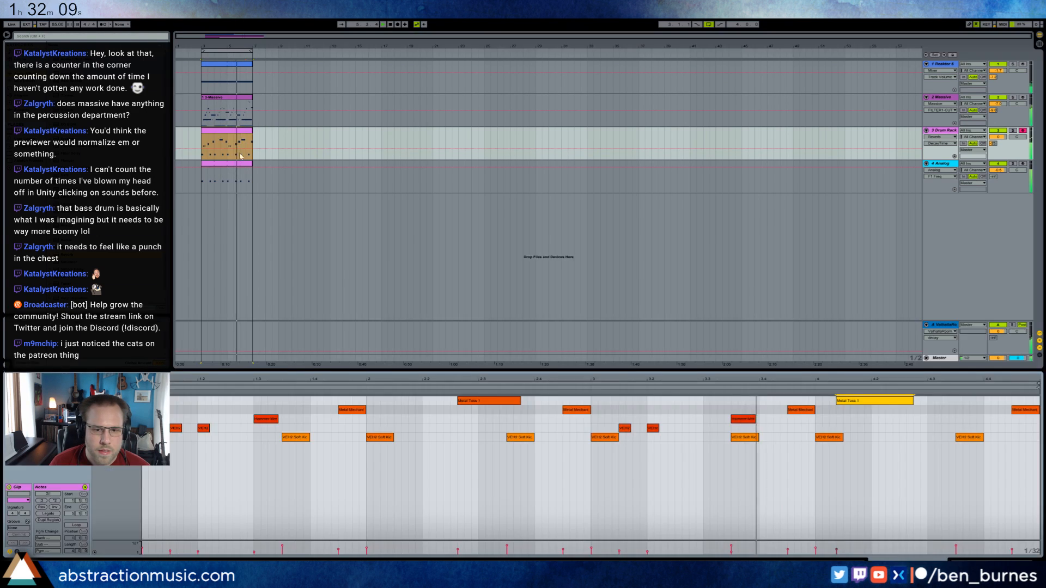
drag(847, 401, 855, 401)
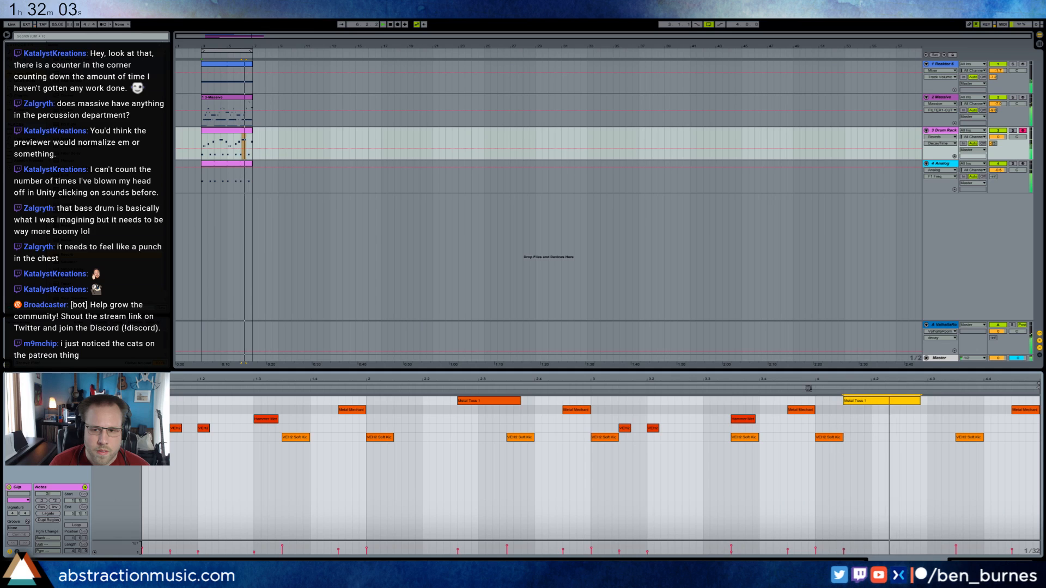
click(472, 402)
drag(472, 401, 465, 403)
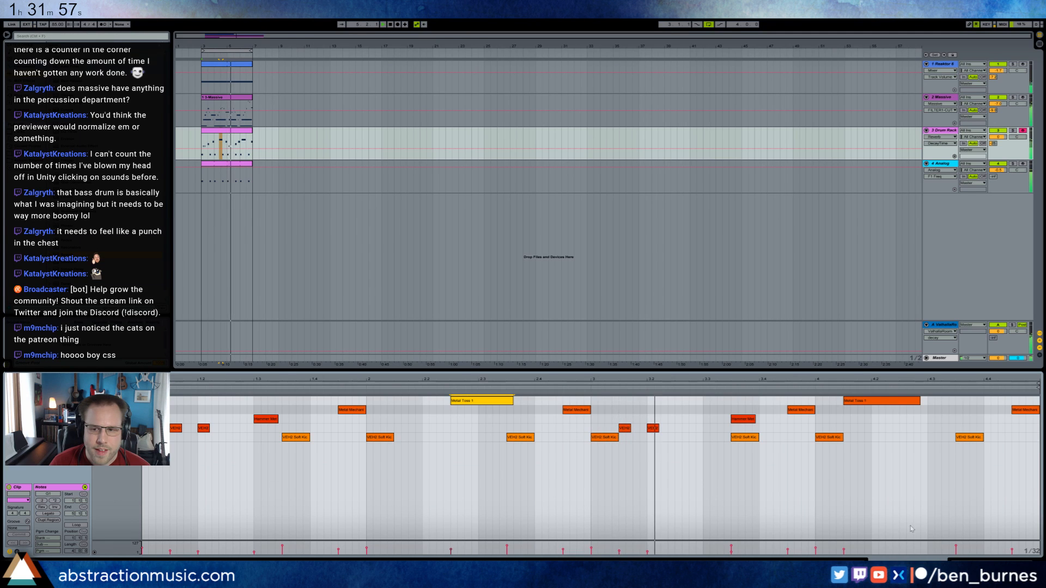
key(shift+Tab)
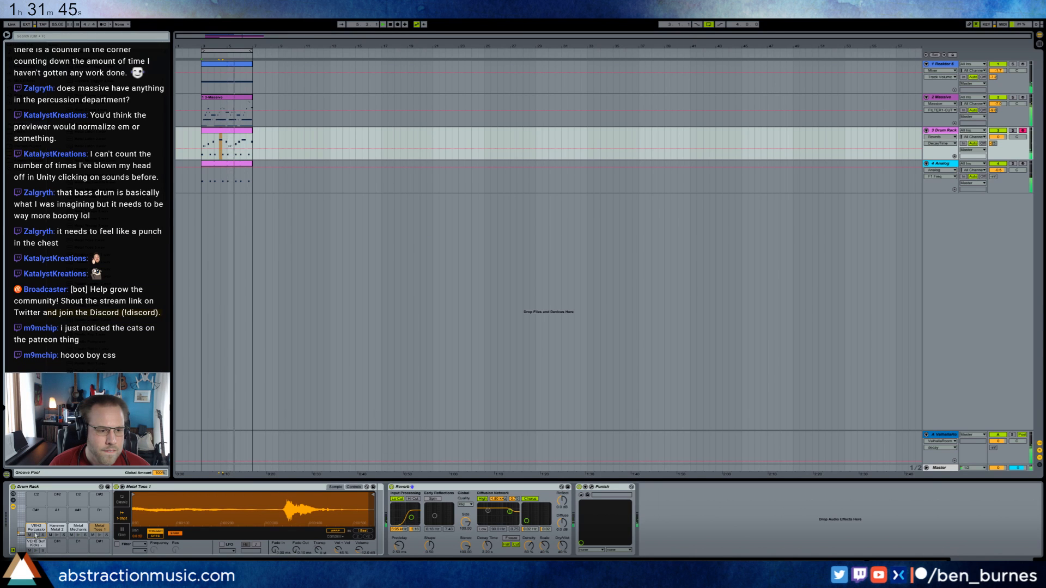
Load Plastic Loader 6 onto the pad above the VEH2 percussion and add a note for it just after 4.3.3.
drag(81, 313, 36, 512)
double_click(221, 132)
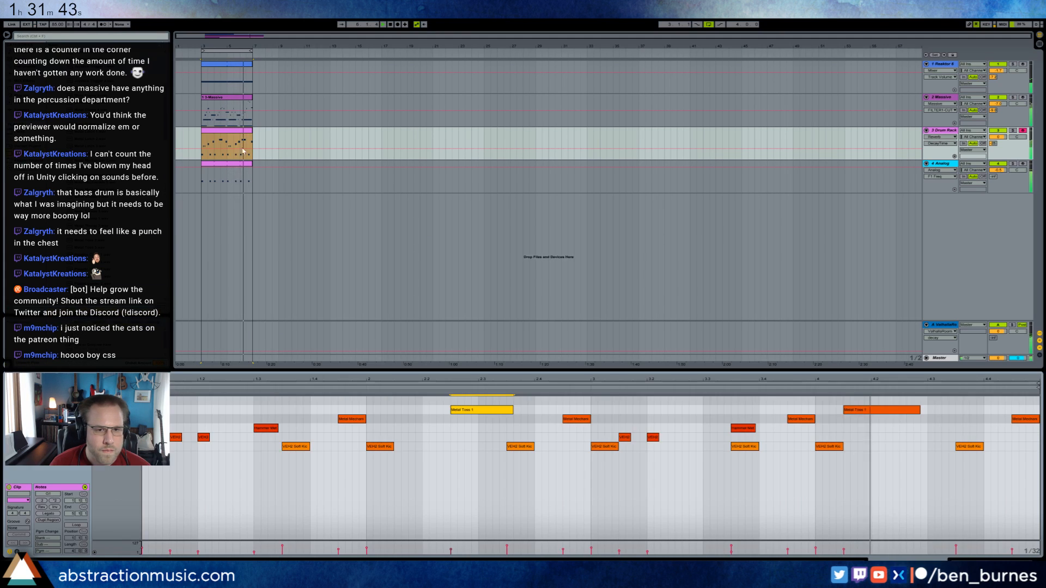
double_click(932, 402)
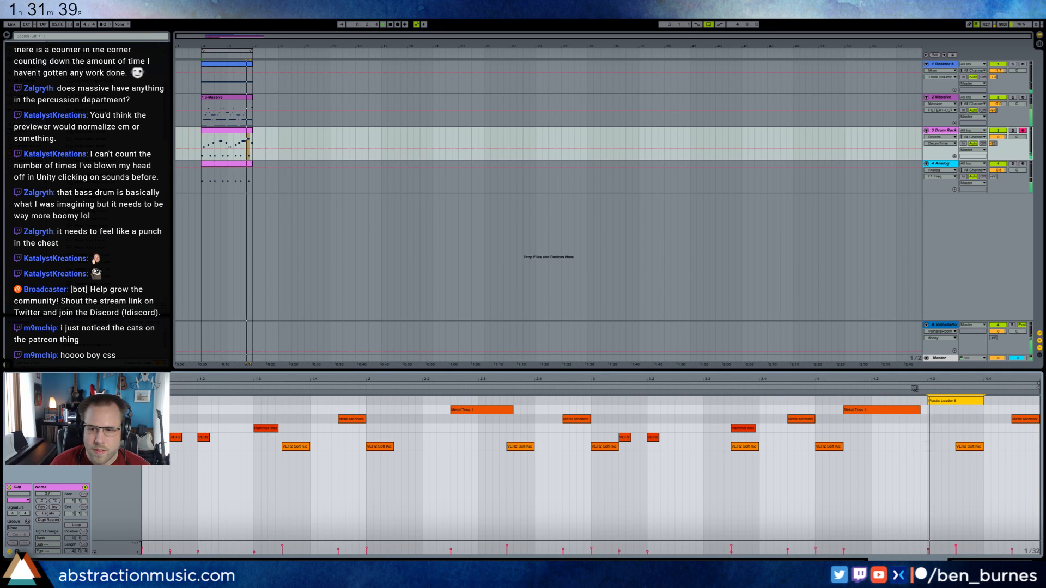
drag(959, 403, 994, 406)
key(space)
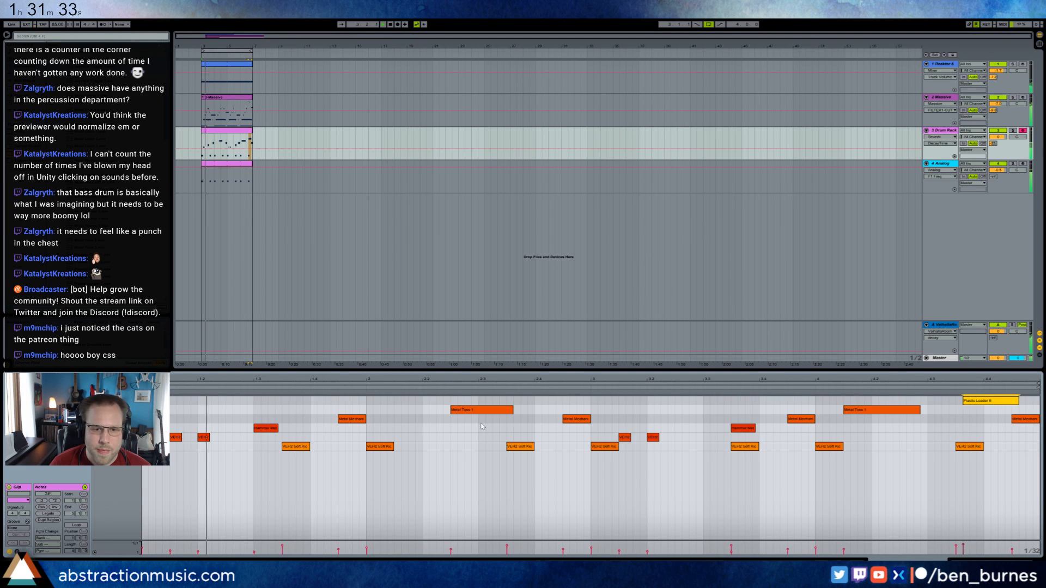
key(shift+Tab)
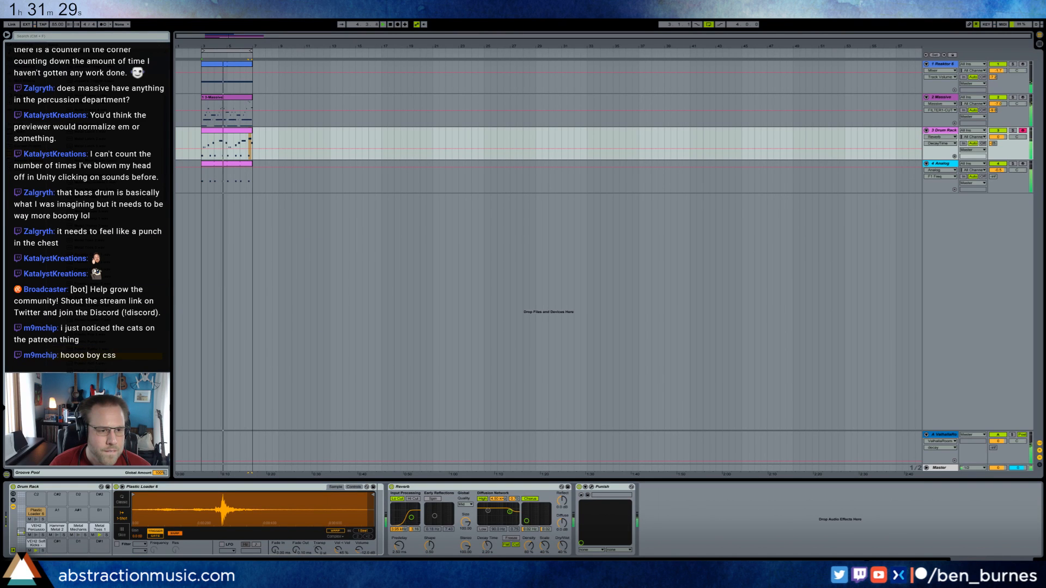
Load Plastic Rattle 1 onto the pad beside Plastic Loader 6 and trim the start of its sample.
drag(63, 516, 60, 514)
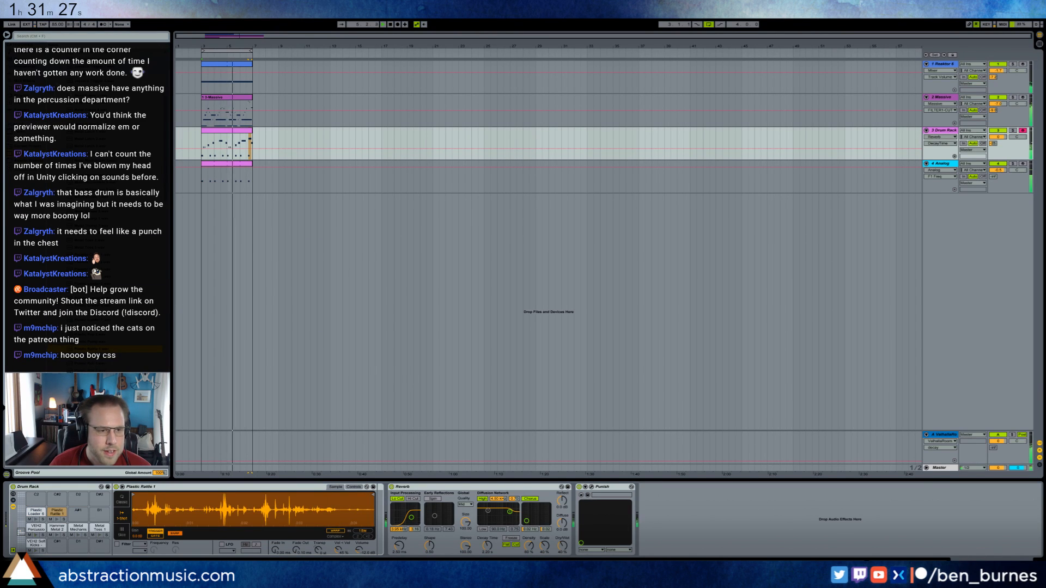
drag(134, 495, 147, 495)
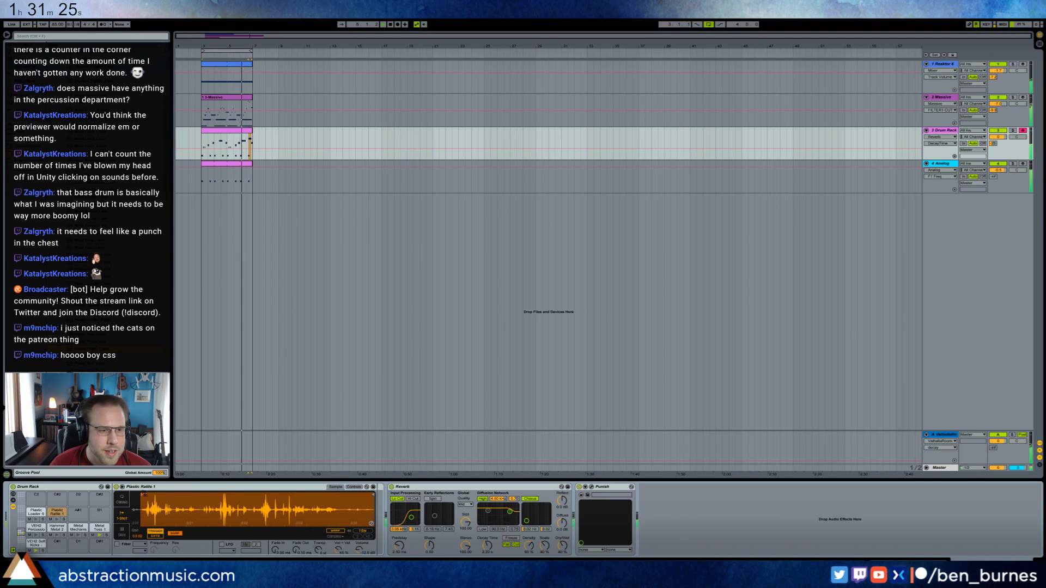
Insert an Auto Filter after the Plastic Rattle 1 sampler and set it to high-pass.
click(26, 73)
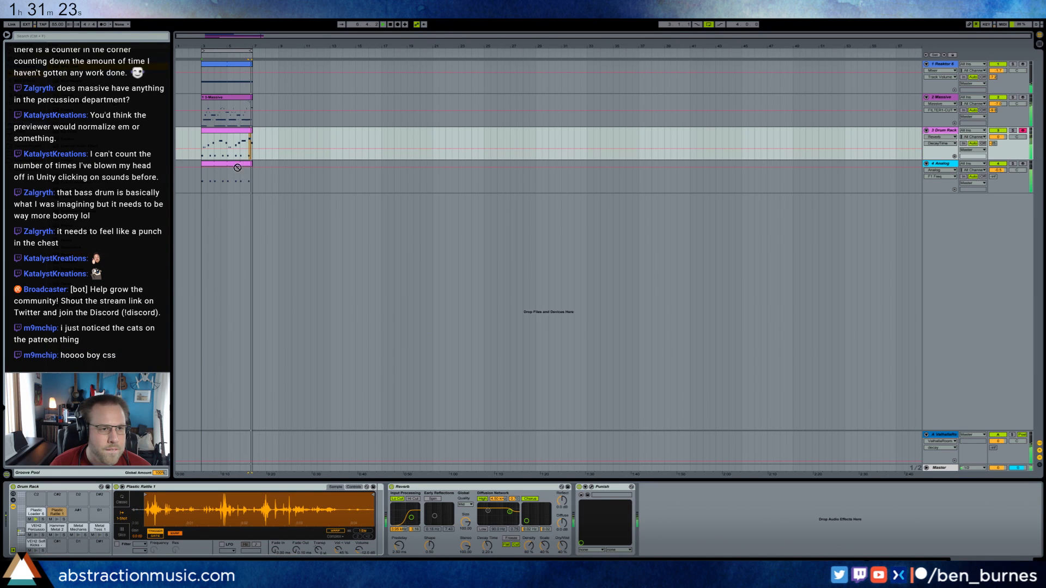
drag(367, 515, 381, 506)
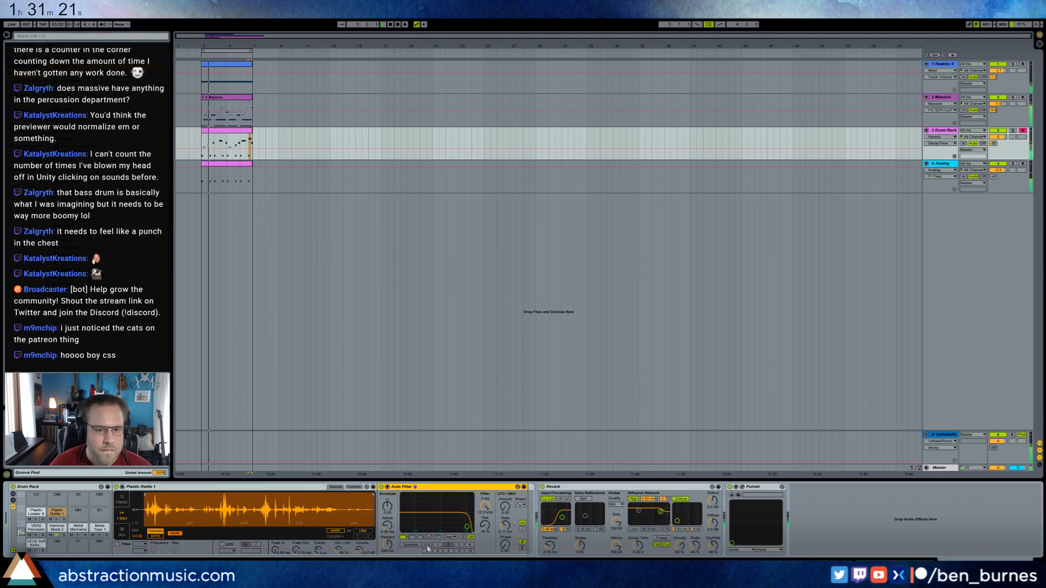
click(412, 538)
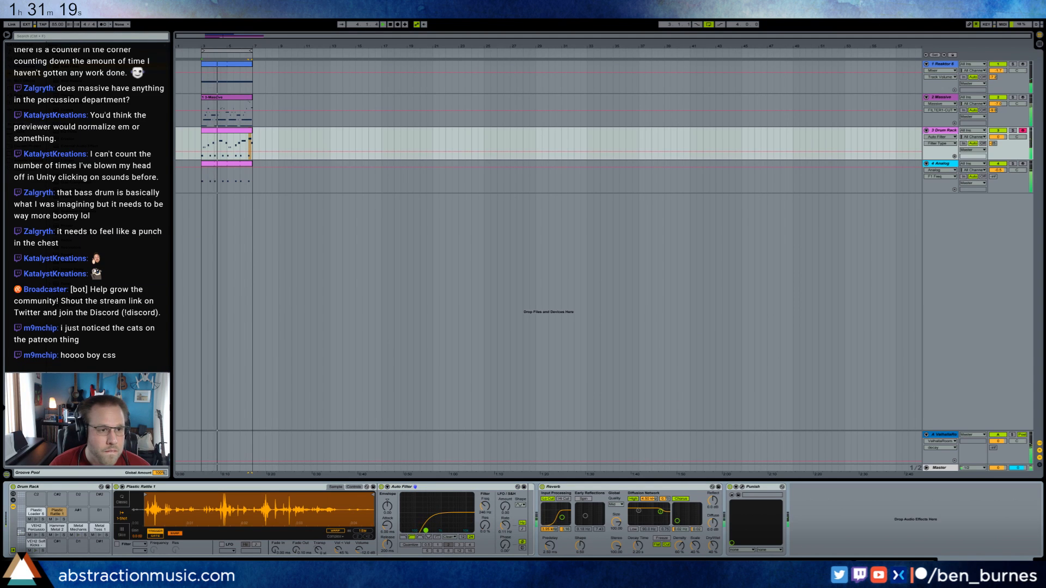
drag(77, 232, 494, 521)
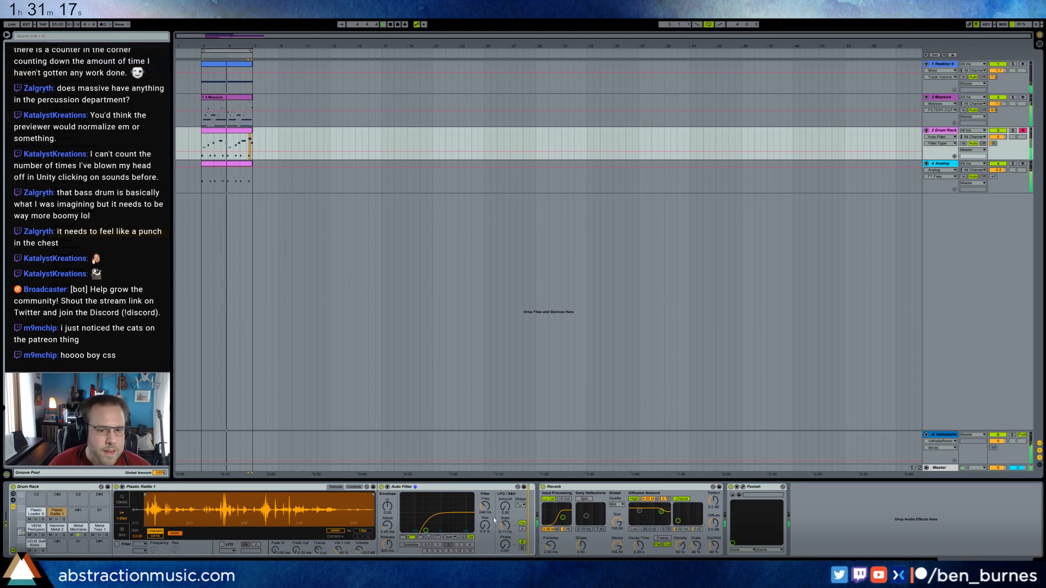
Insert a Grain Delay after the Auto Filter, raise its spray and random pitch, and turn off tempo sync for the delay time.
drag(478, 475, 87, 234)
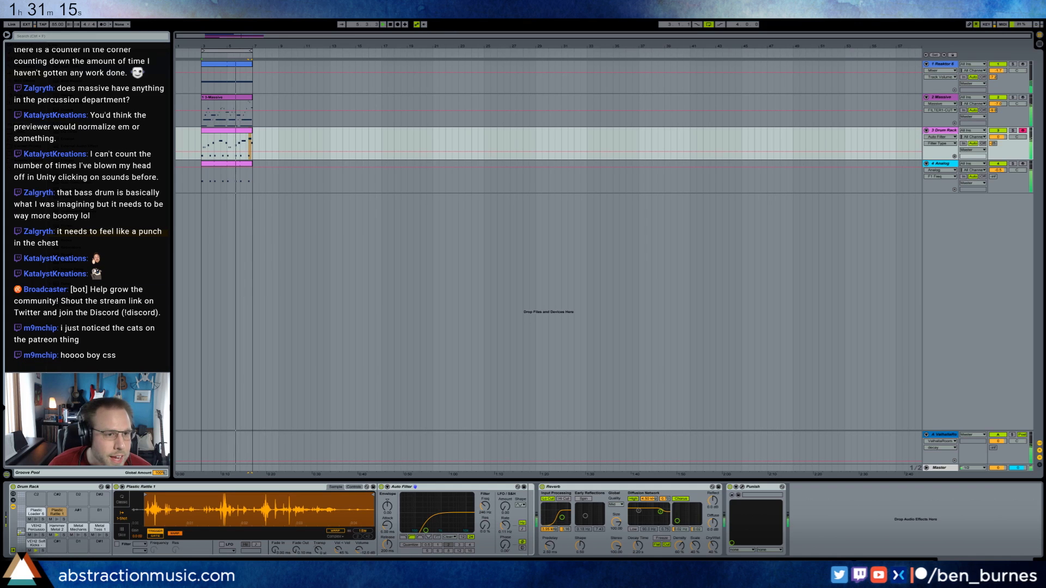
drag(76, 190, 535, 517)
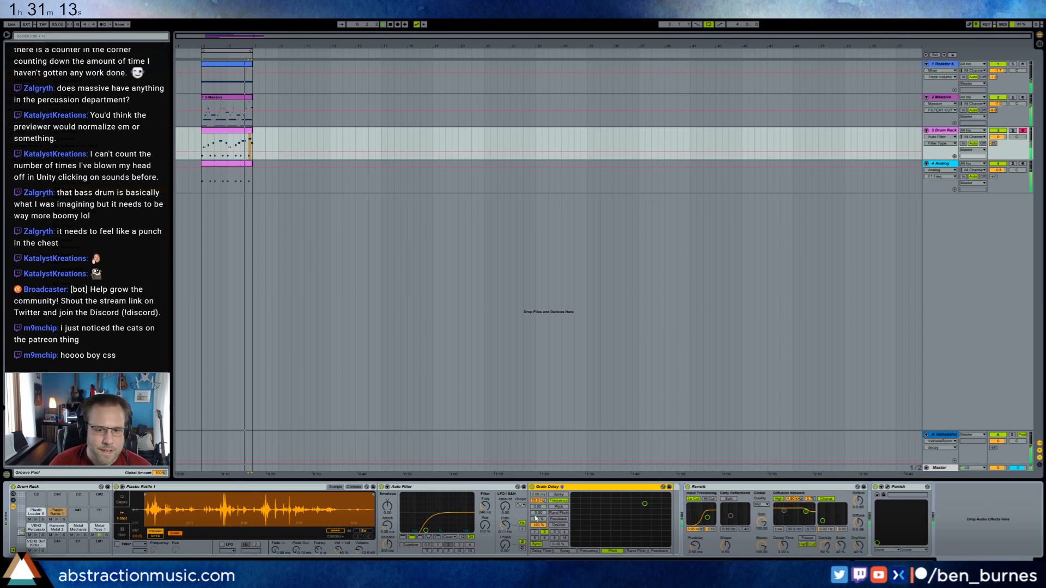
click(557, 495)
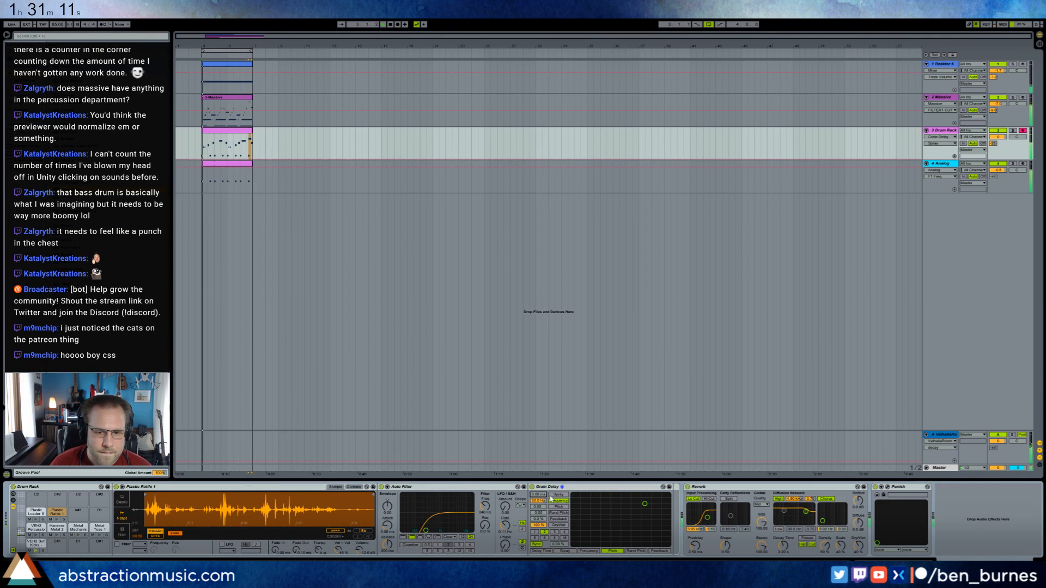
drag(538, 494, 538, 466)
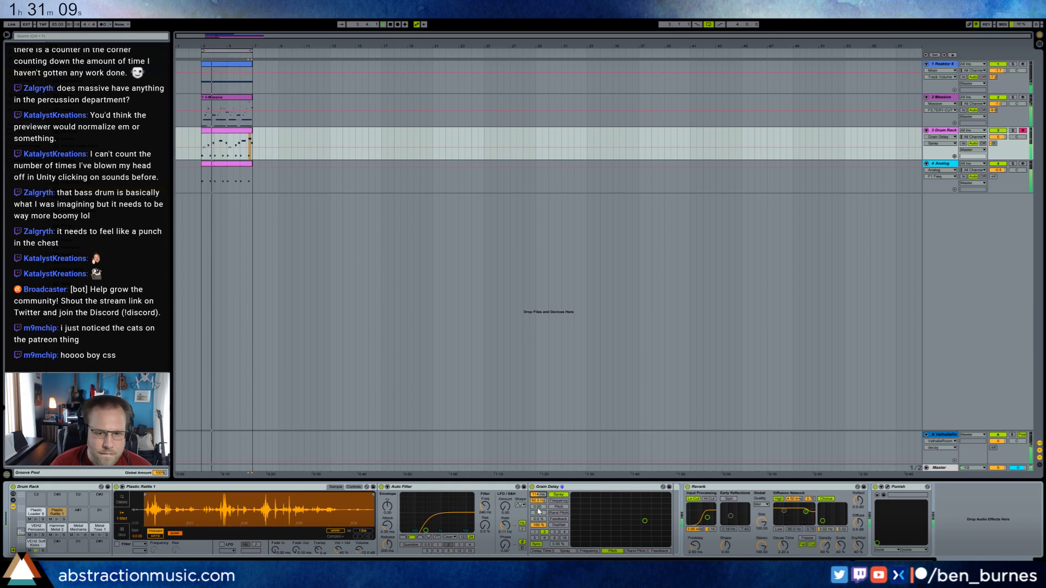
drag(538, 512, 539, 495)
click(537, 544)
drag(559, 544, 538, 552)
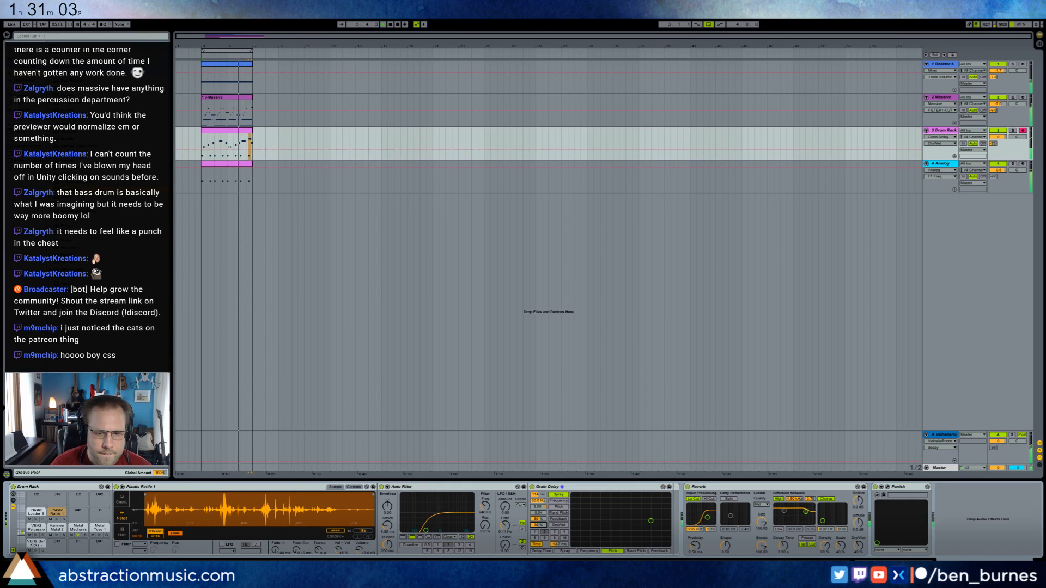
Add a one-beat Plastic Rattle 1 note at 2.3.3 in the drum clip.
double_click(218, 131)
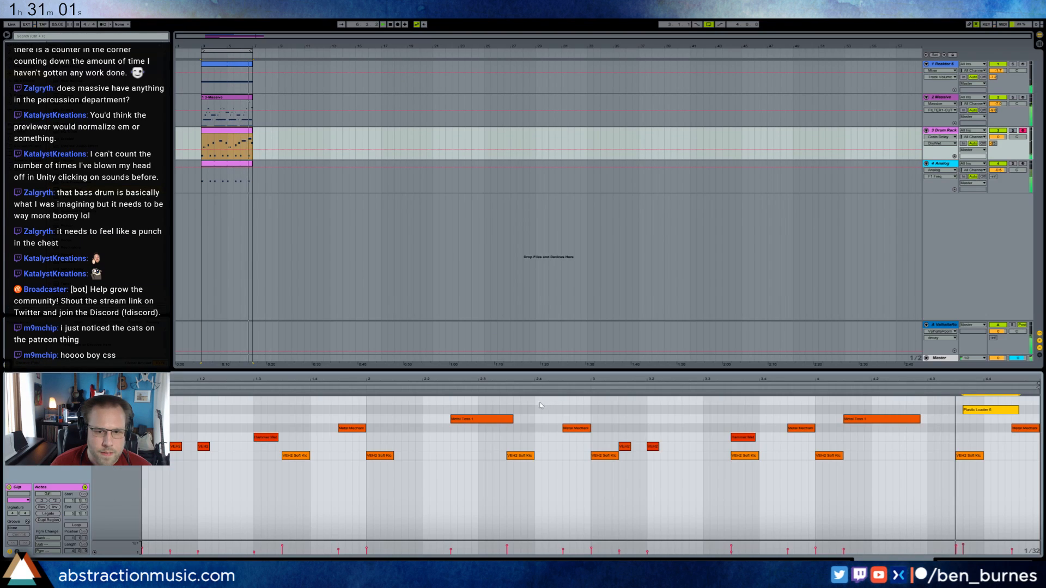
drag(532, 400, 567, 405)
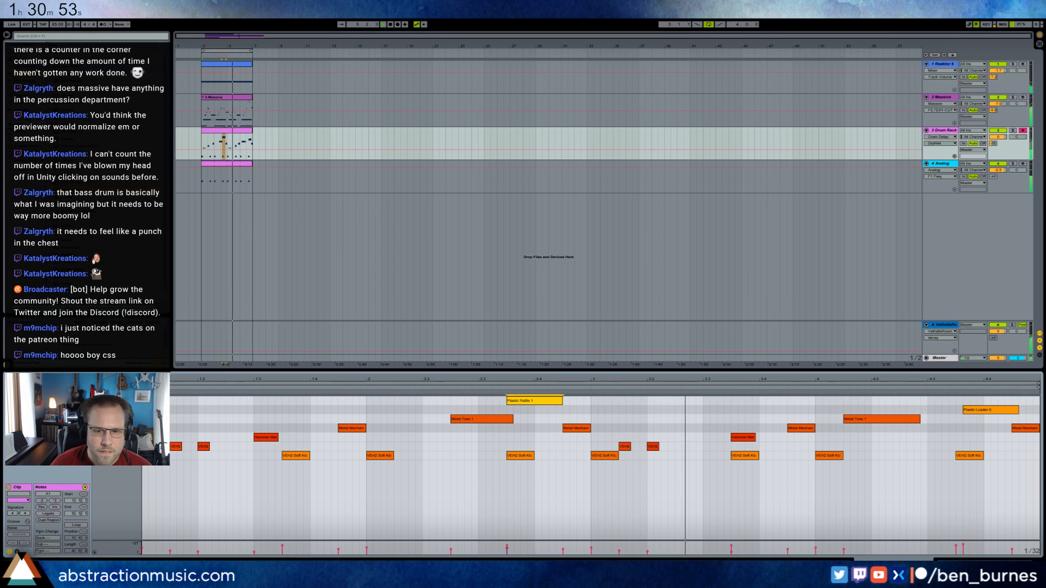
Switch the Plastic Rattle 1 sampler to Classic mode and adjust its envelope release.
key(shift+Tab)
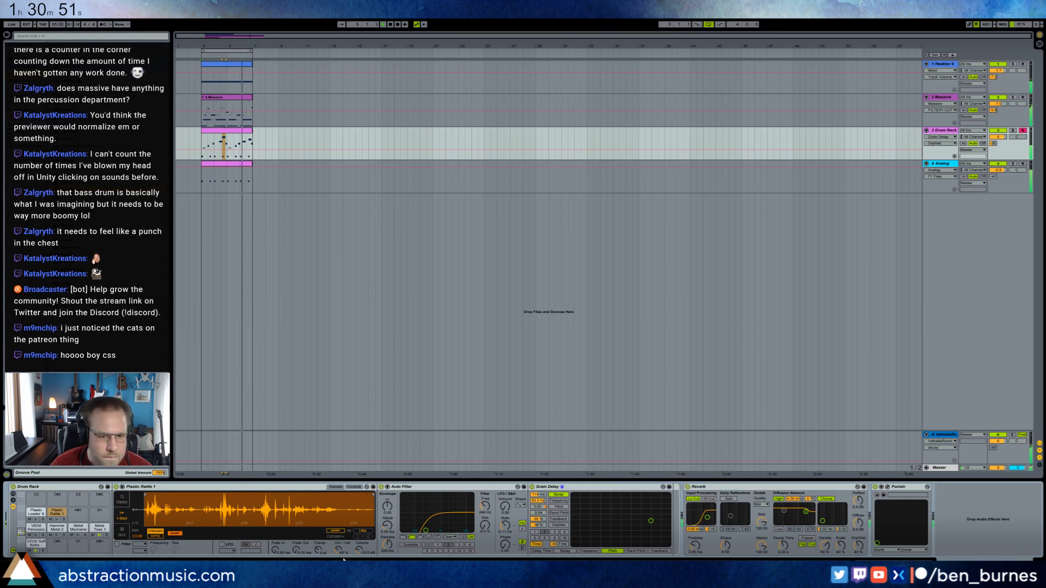
click(122, 500)
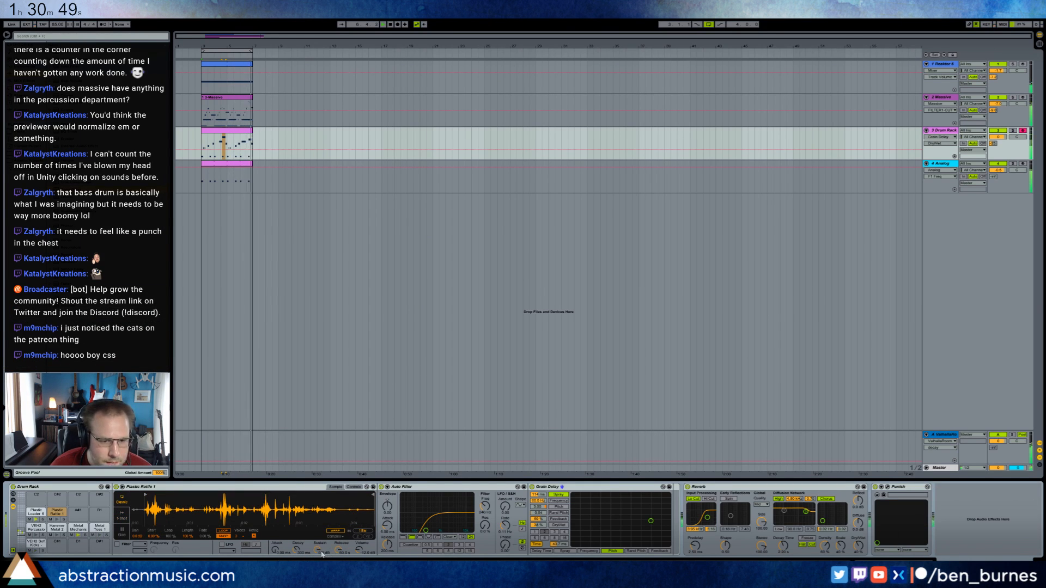
click(340, 551)
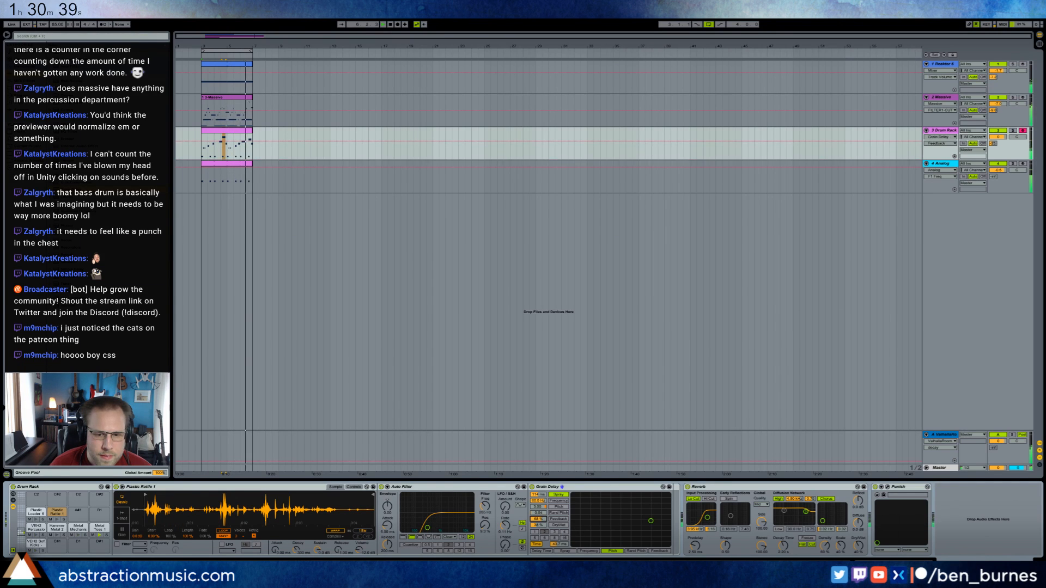
Adjust the Grain Delay's dry/wet mix, and raise its delay time and feedback for the Plastic Rattle 1 note.
click(539, 525)
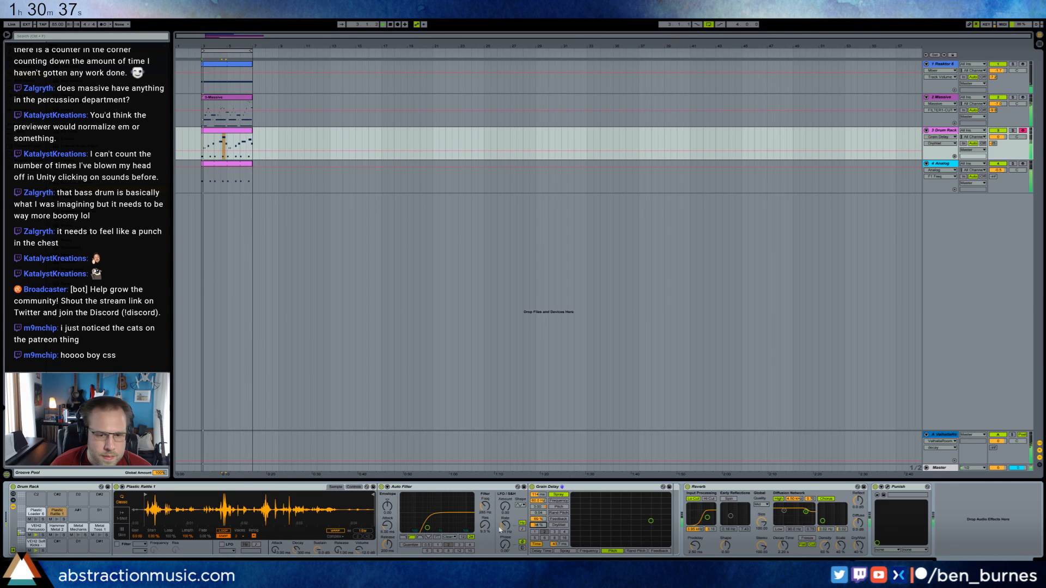
double_click(228, 136)
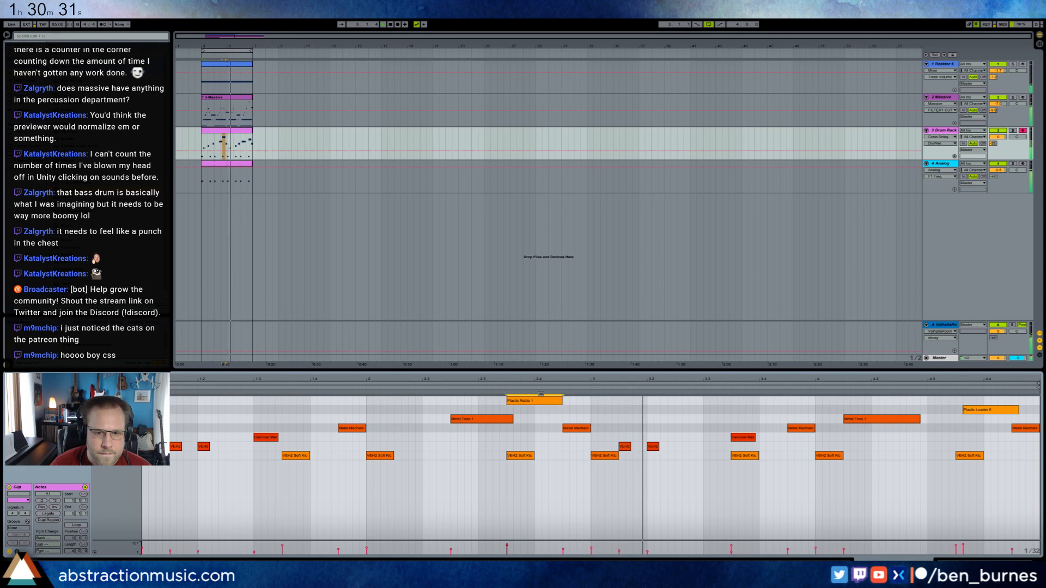
click(538, 402)
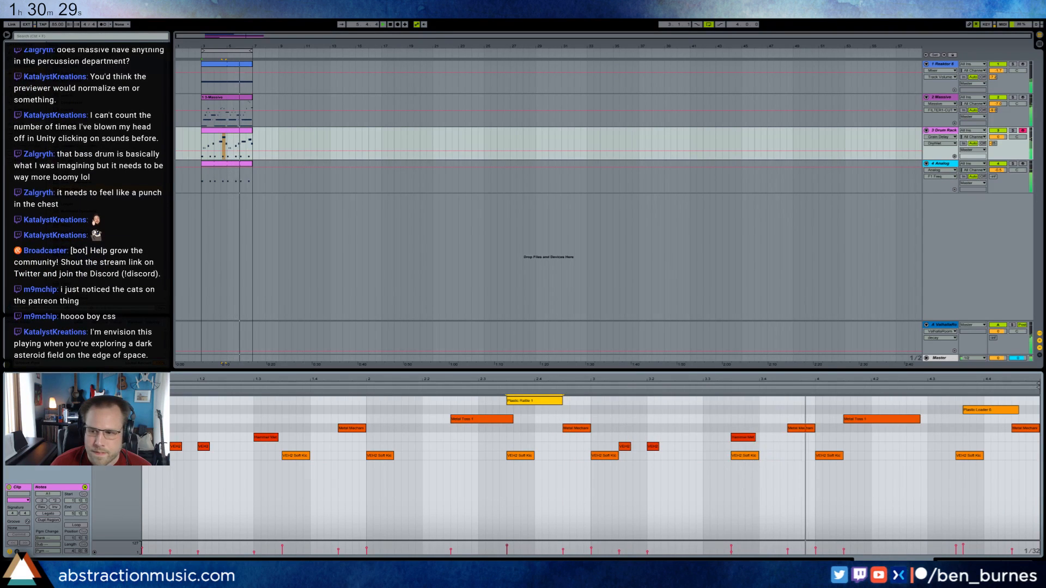
key(shift+Tab)
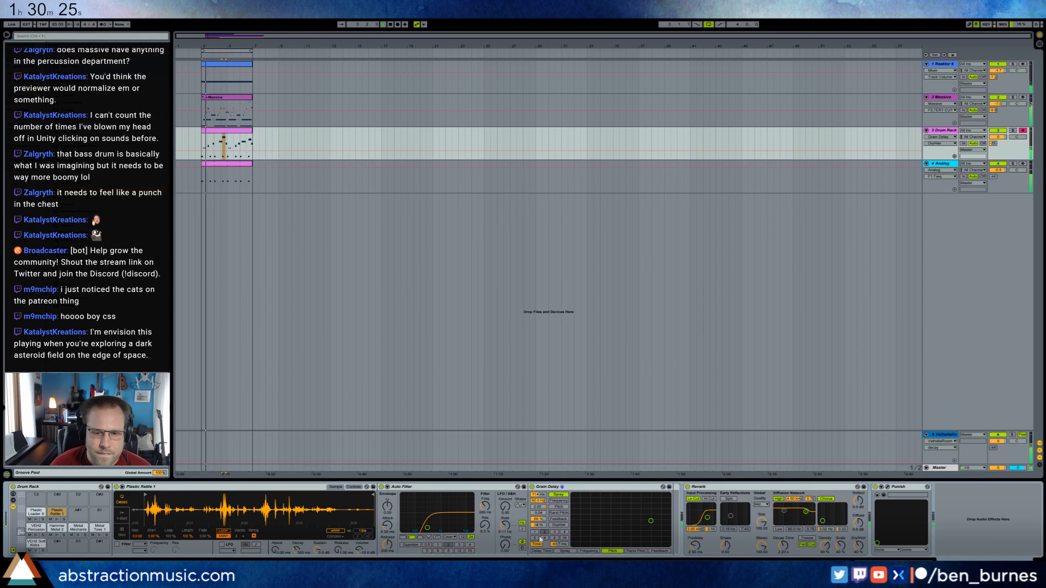
drag(559, 547, 560, 537)
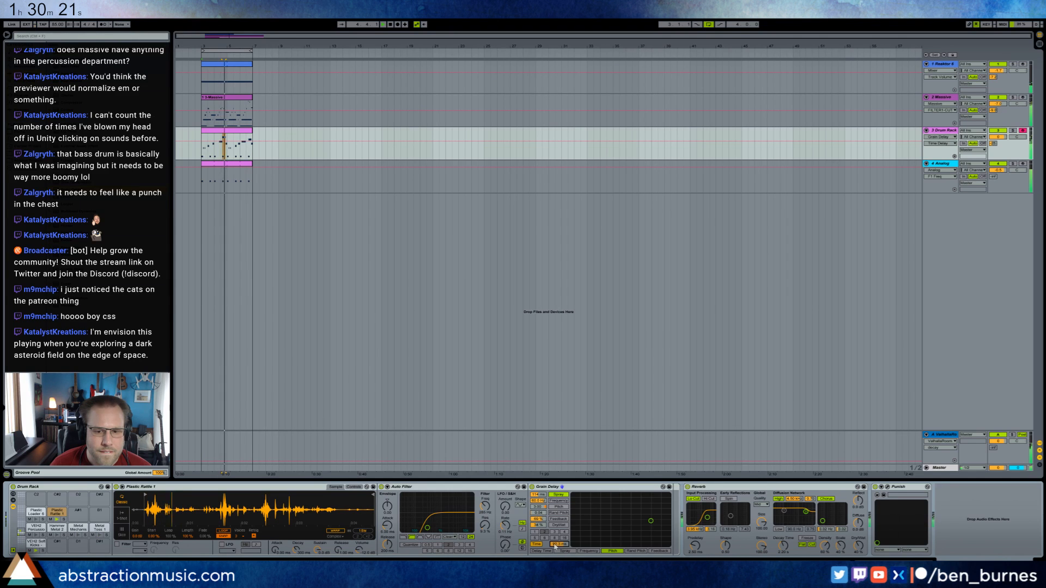
drag(540, 520, 539, 507)
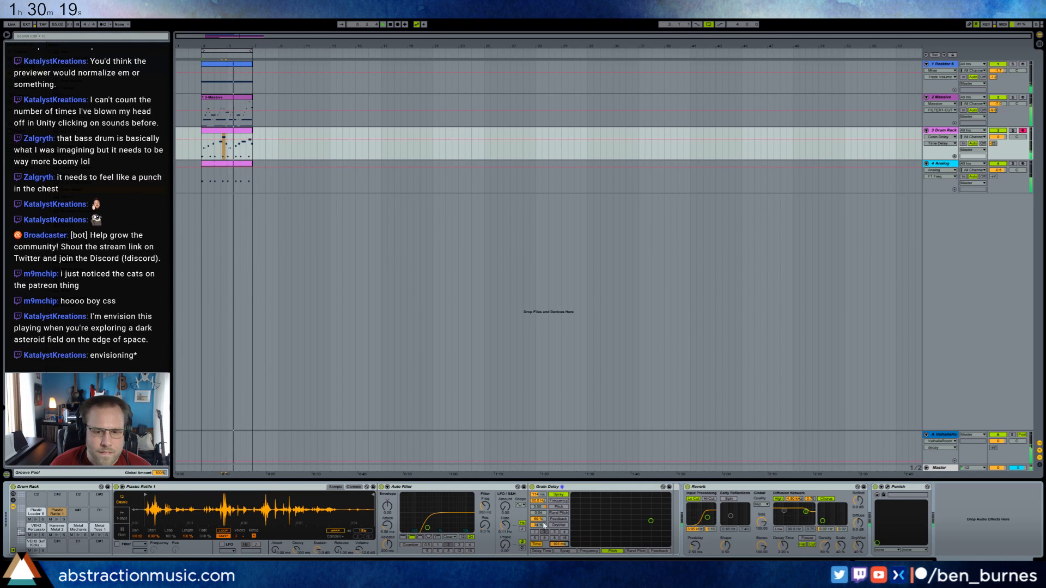
Play the loop from just before the Plastic Rattle 1 note and fine-tune the Grain Delay's feedback and delay time.
click(218, 145)
key(space)
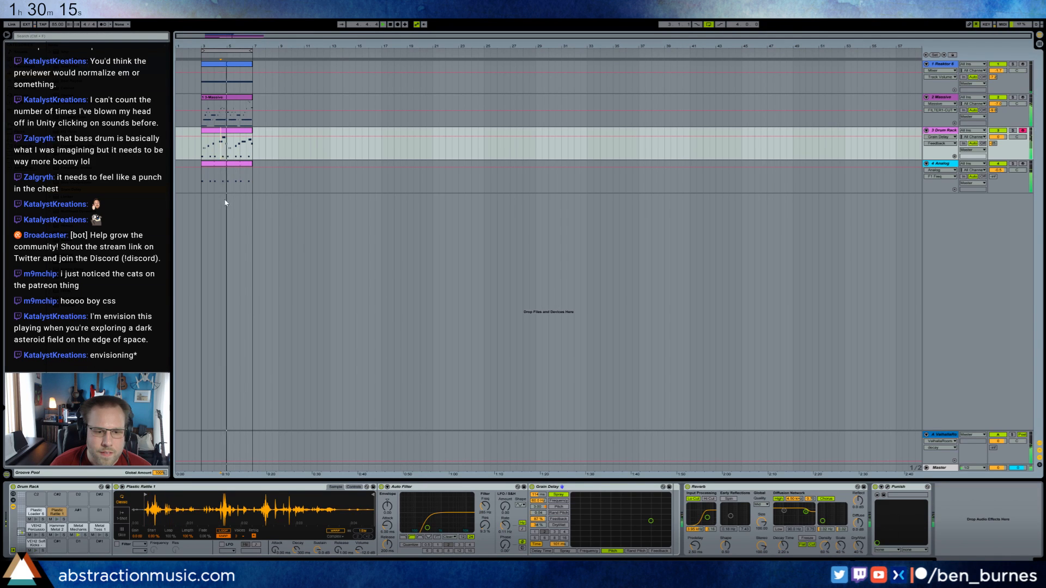
mouse_move(542, 520)
mouse_down()
mouse_move(545, 533)
mouse_move(559, 536)
mouse_move(559, 526)
mouse_up()
key(space)
key(space)
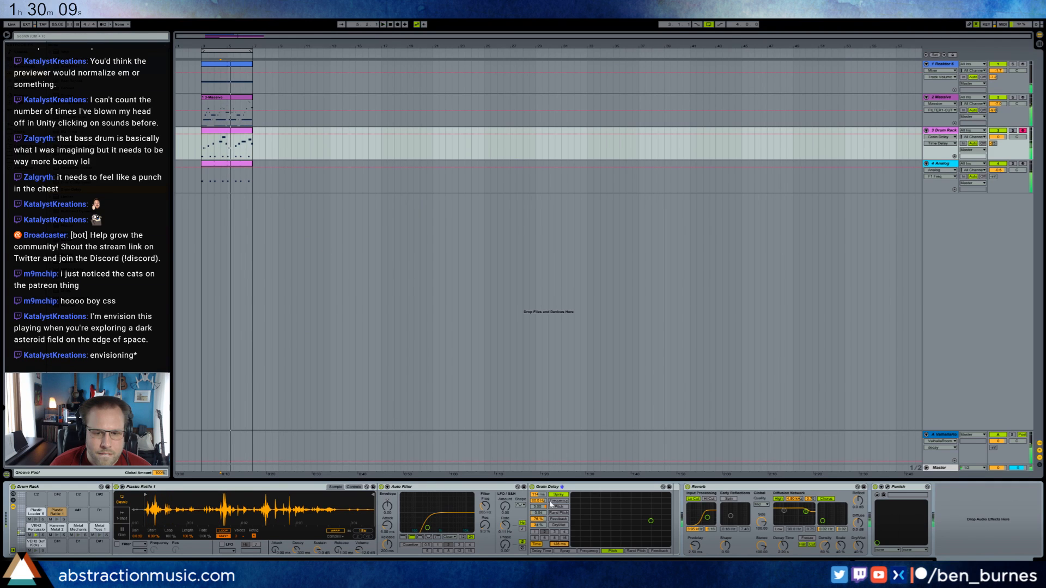
Switch the Grain Delay back to tempo-synced timing, audition it, and choose a beat division for the delay.
click(536, 545)
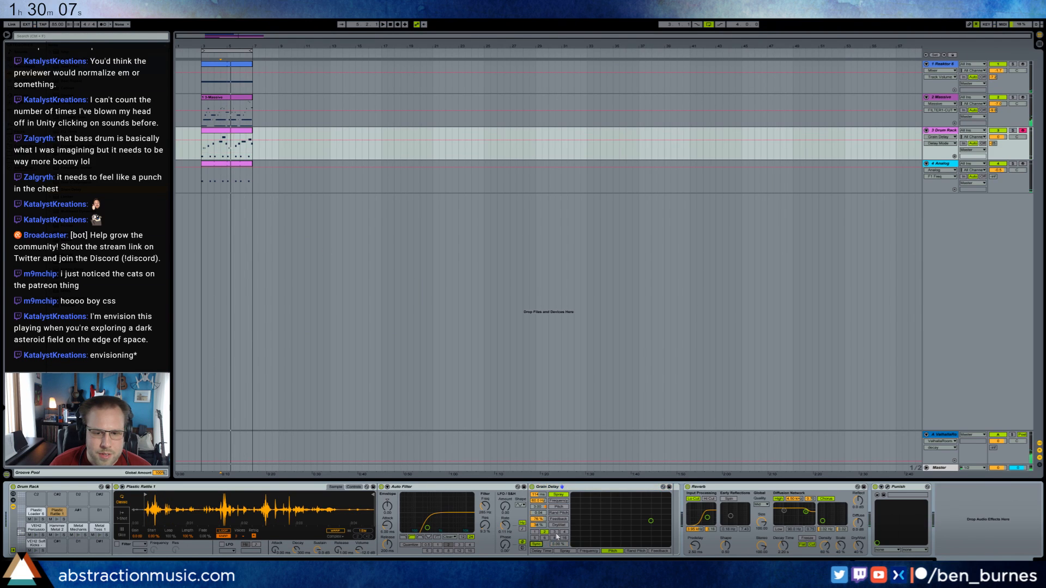
key(space)
key(space)
click(544, 532)
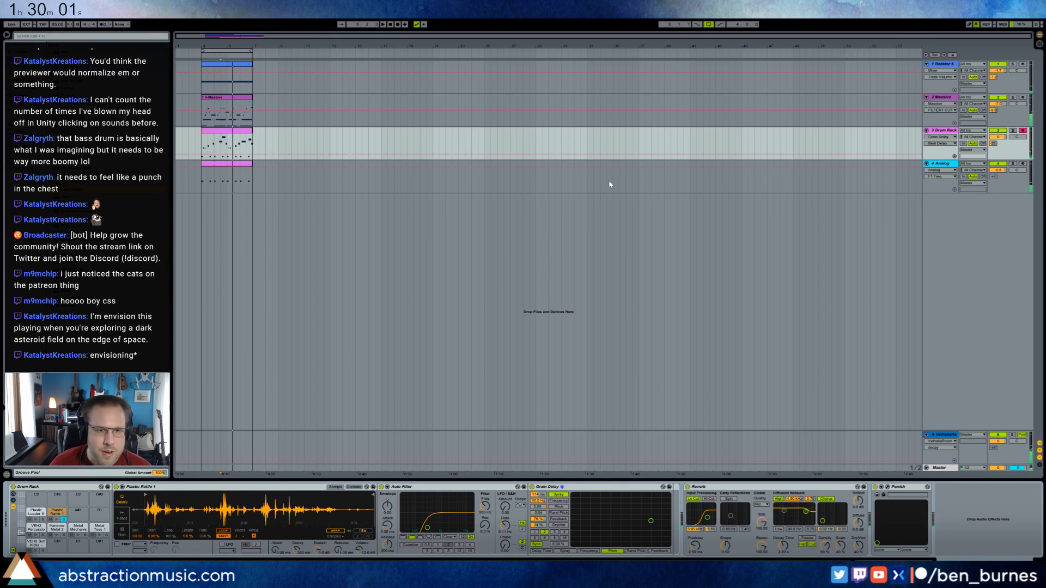
Solo the drum track to audition Plastic Rattle 1, lengthen the sampler's release, then unsolo the track and resume playback.
click(1013, 131)
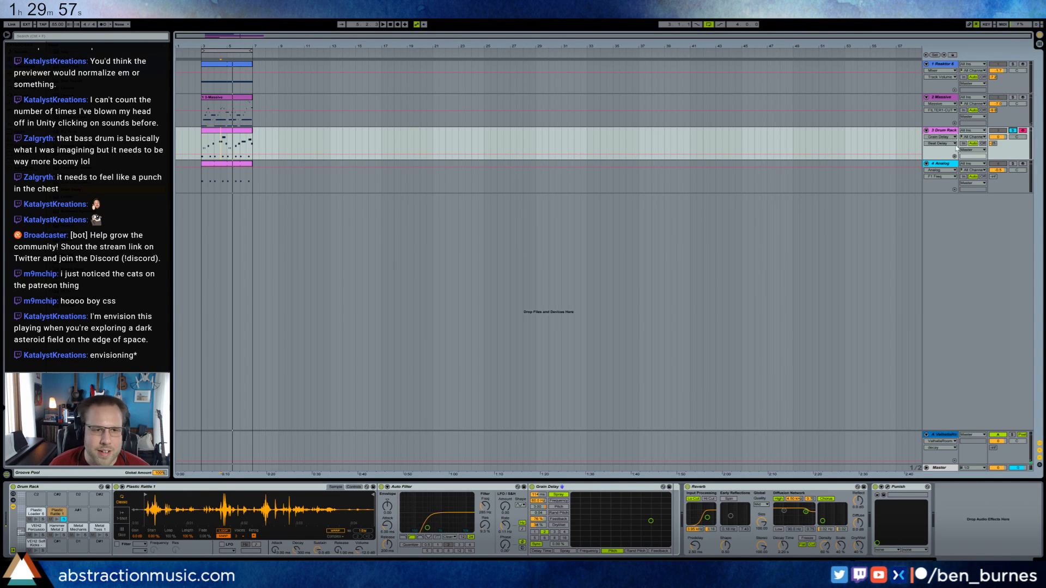
key(space)
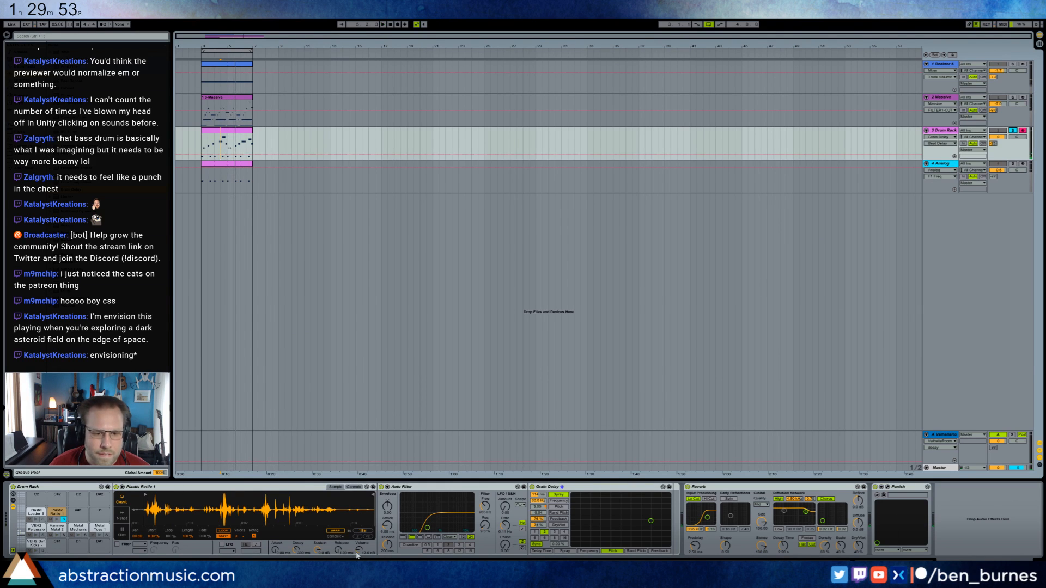
drag(339, 550, 339, 534)
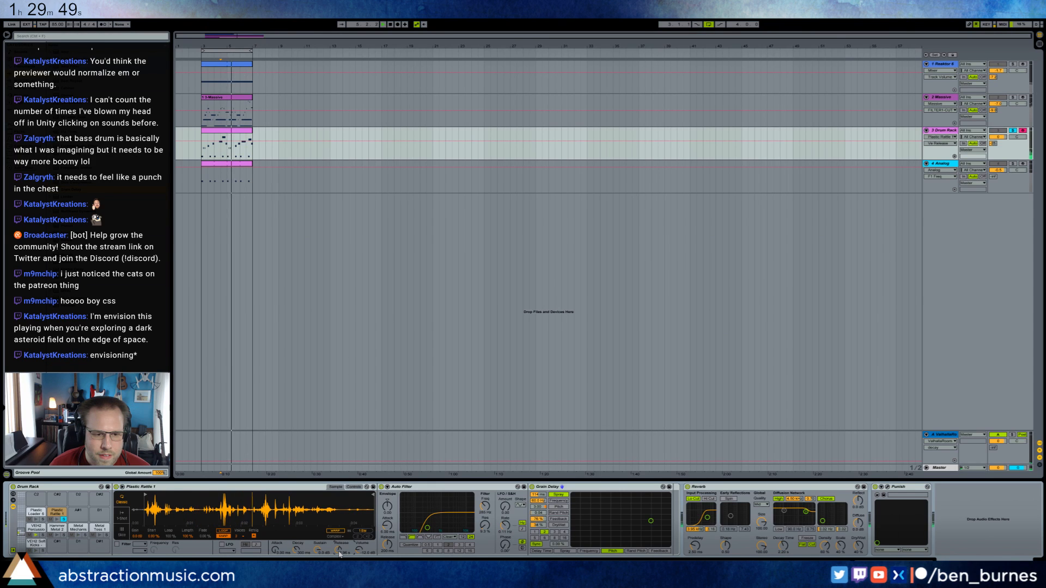
click(1013, 131)
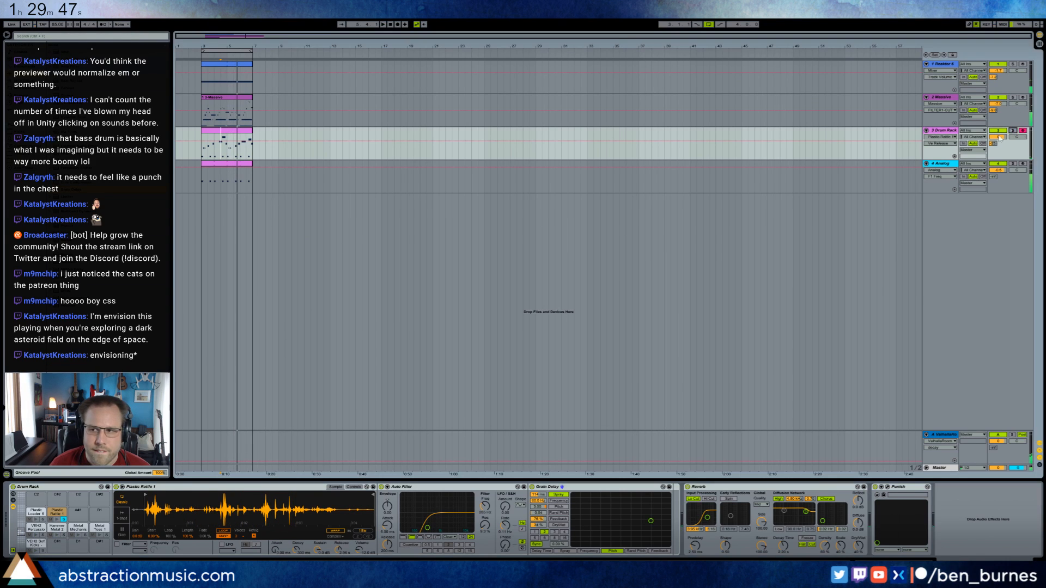
key(space)
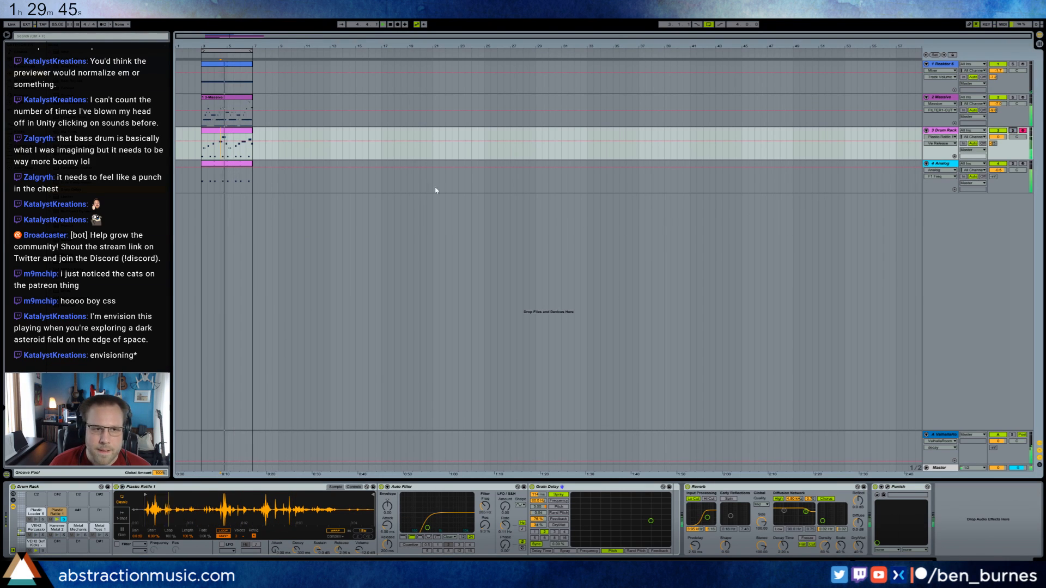
Raise the high-frequency band of the EQ Eight on the Reaktor 6 track and open the Reaktor 6 instrument window.
click(944, 163)
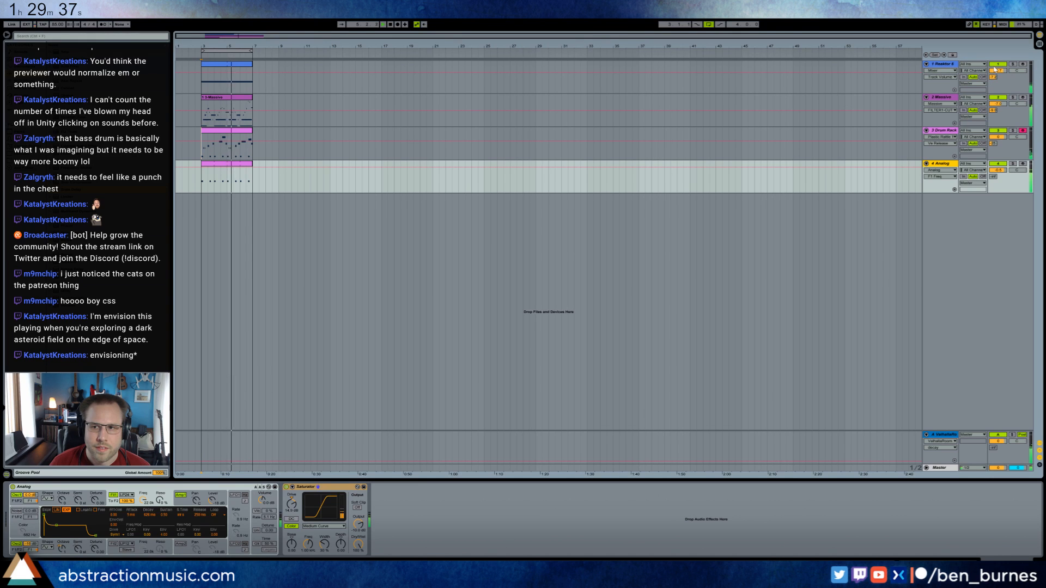
click(954, 66)
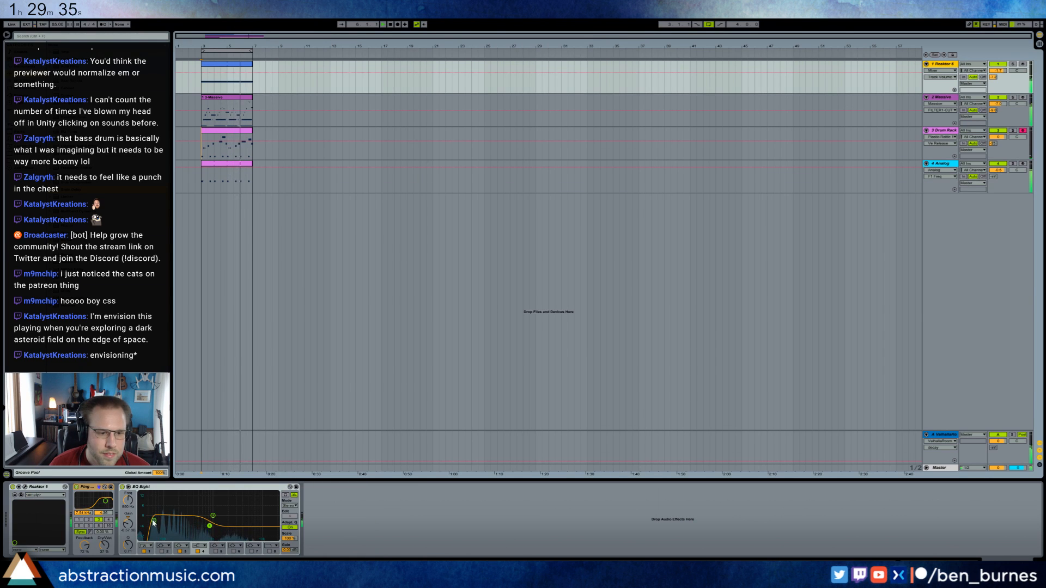
drag(209, 526, 212, 521)
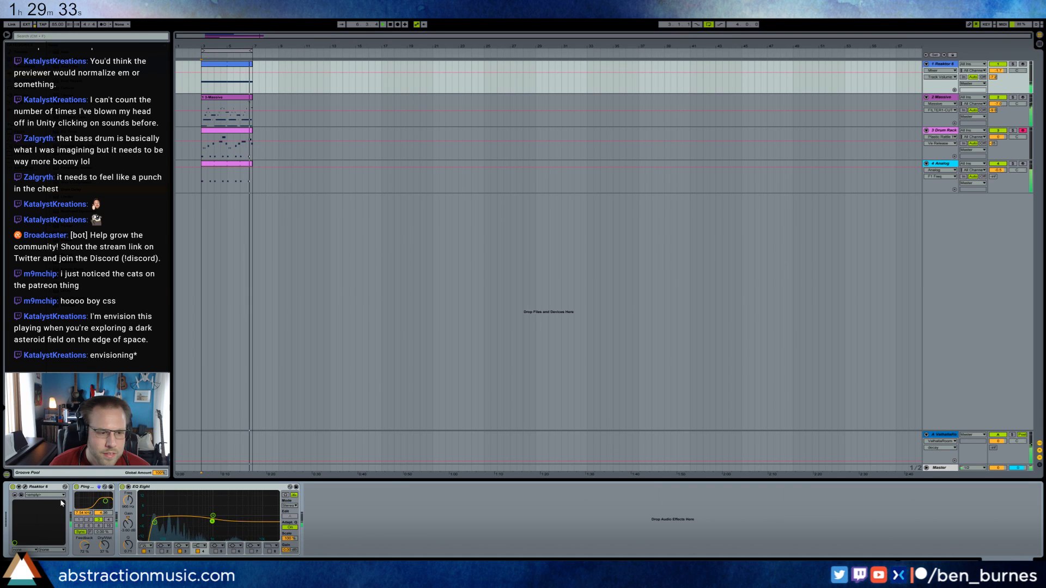
click(24, 487)
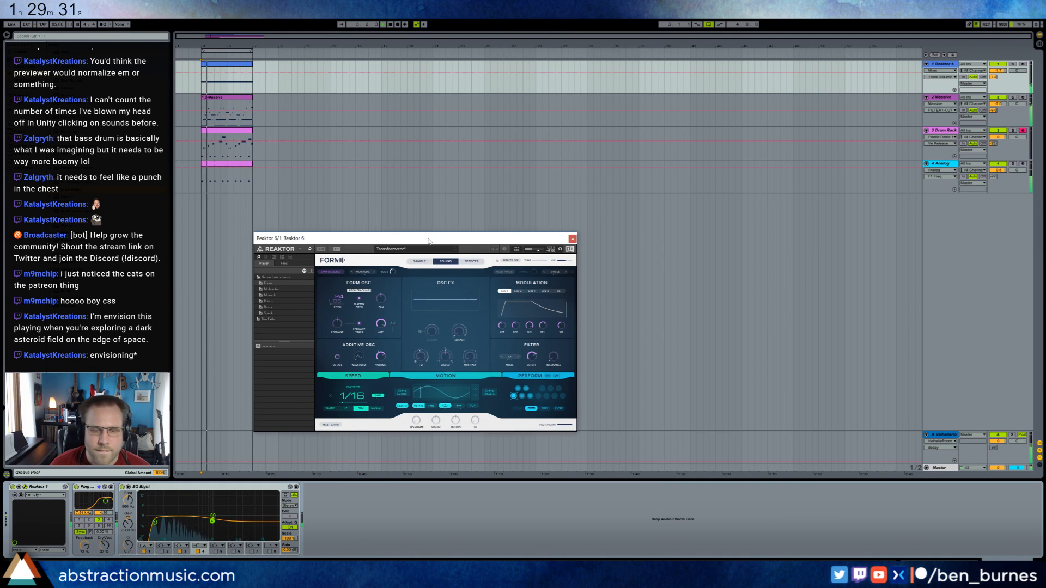
Adjust the Multiply and FM Amount controls in the Reaktor 6 FORM synth's OSC FX section, then close its window.
drag(429, 242, 458, 243)
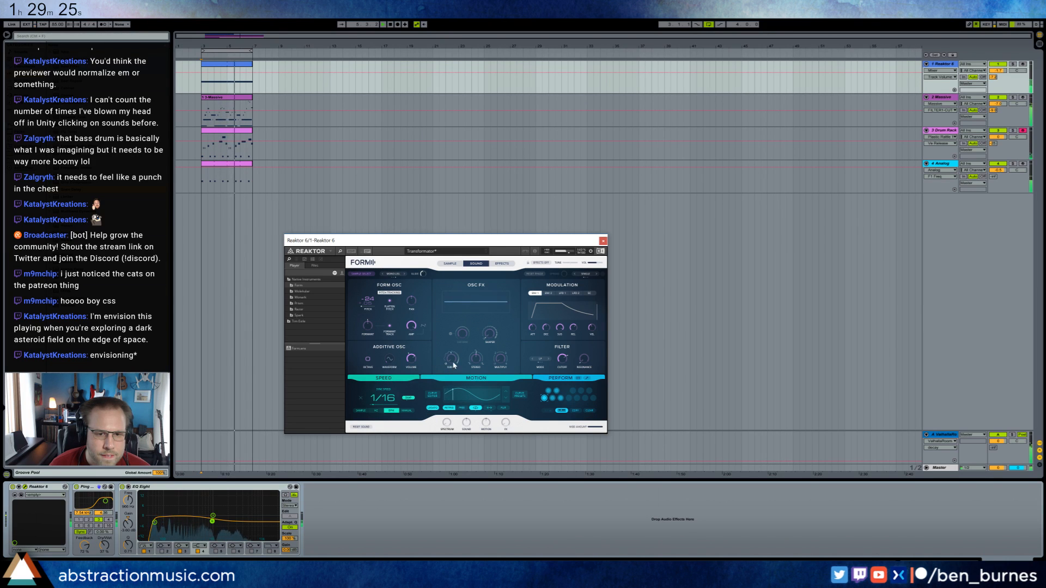
drag(451, 361, 457, 314)
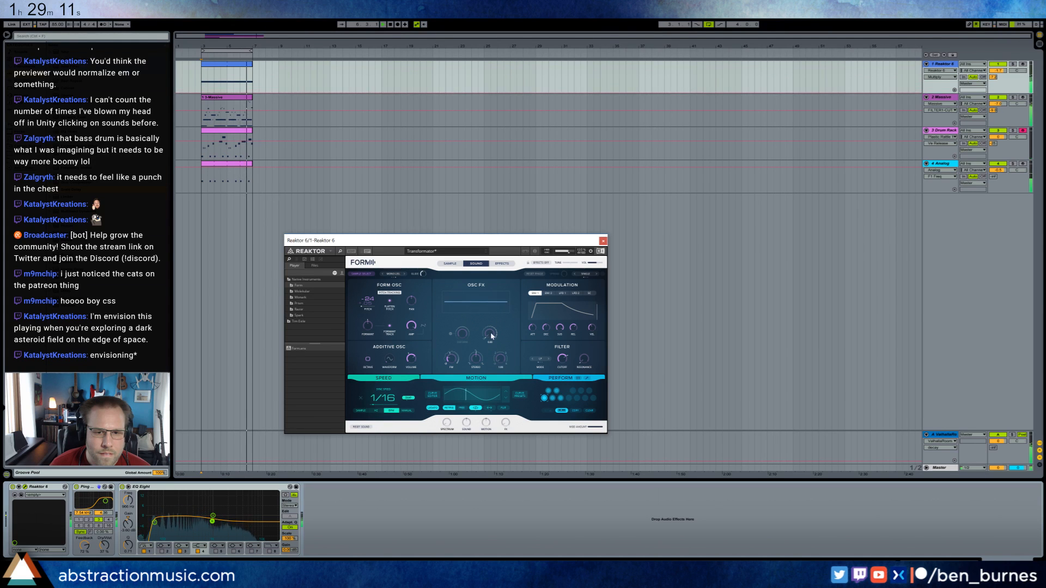
drag(491, 333, 460, 373)
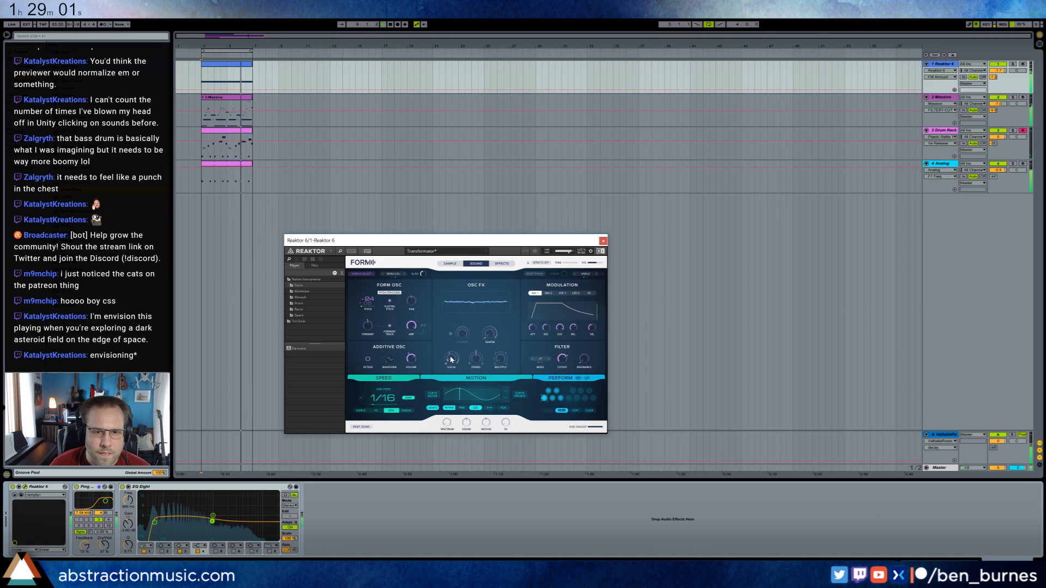
drag(450, 359, 452, 362)
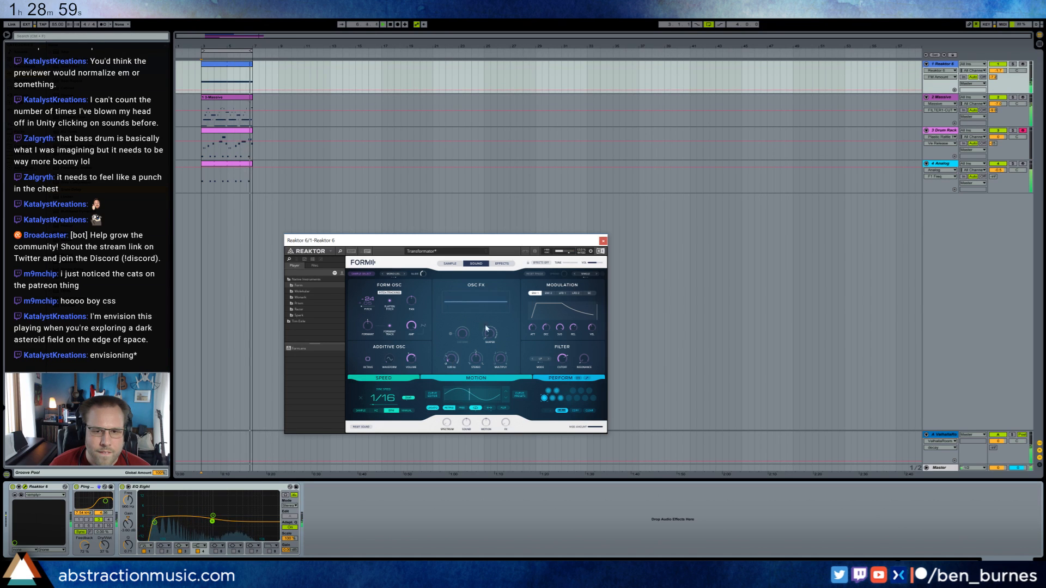
click(604, 240)
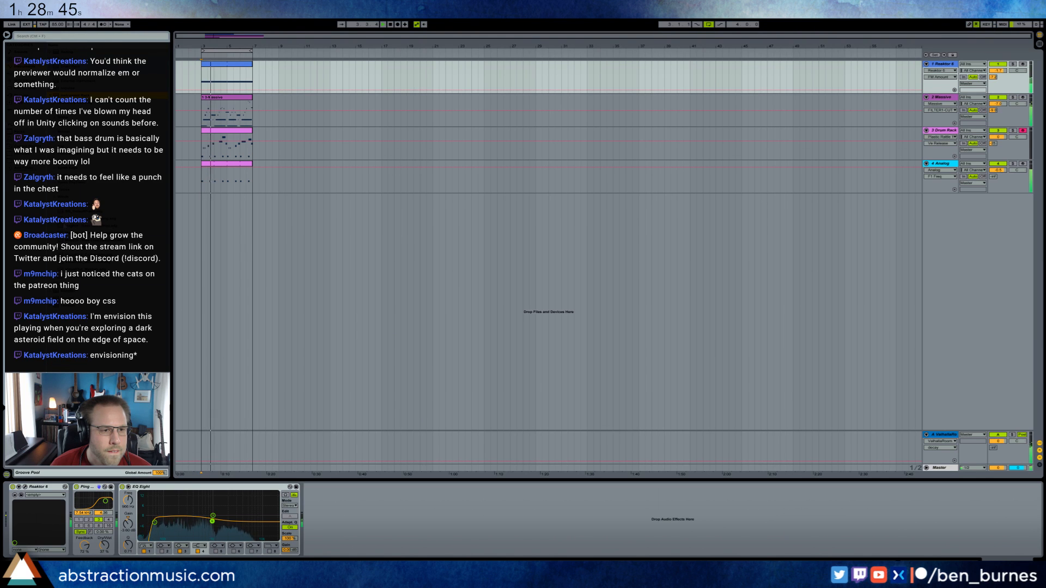
Load the BB_SilverwoodModeling preset onto a new track below Analog, expand the track and lower its volume.
drag(103, 219, 240, 240)
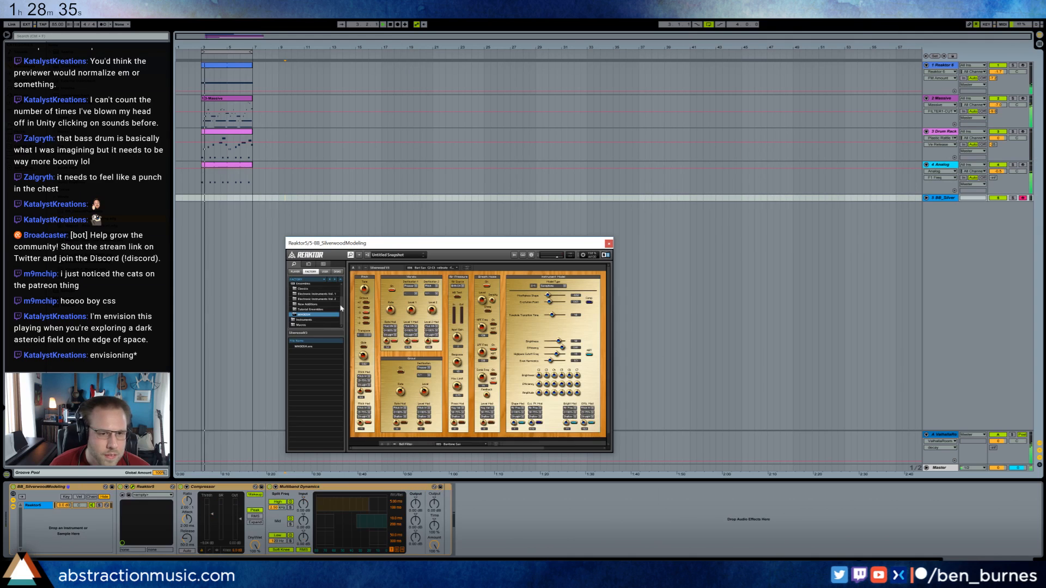
drag(505, 243, 501, 204)
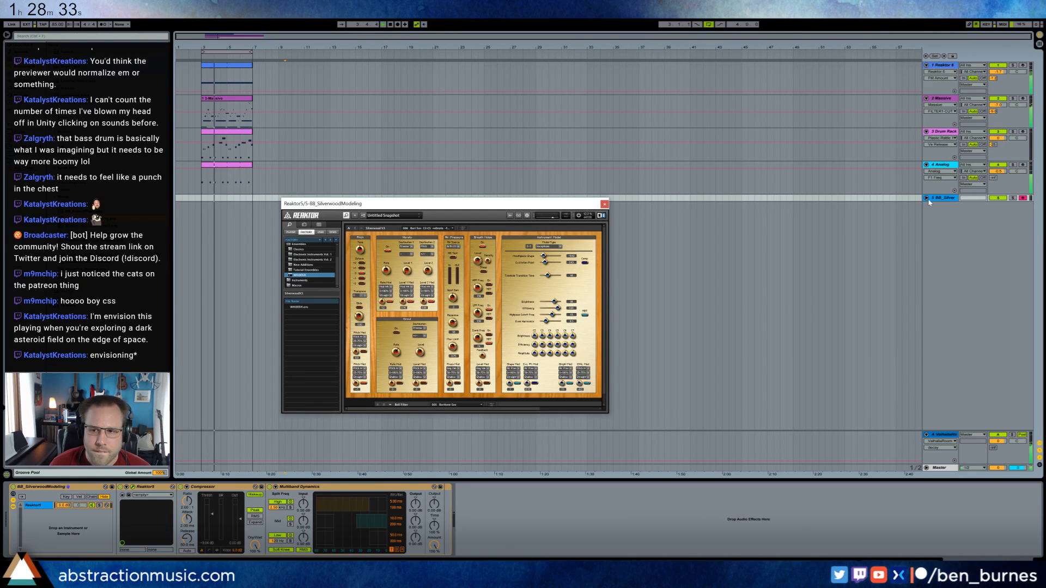
click(926, 198)
drag(994, 211, 994, 163)
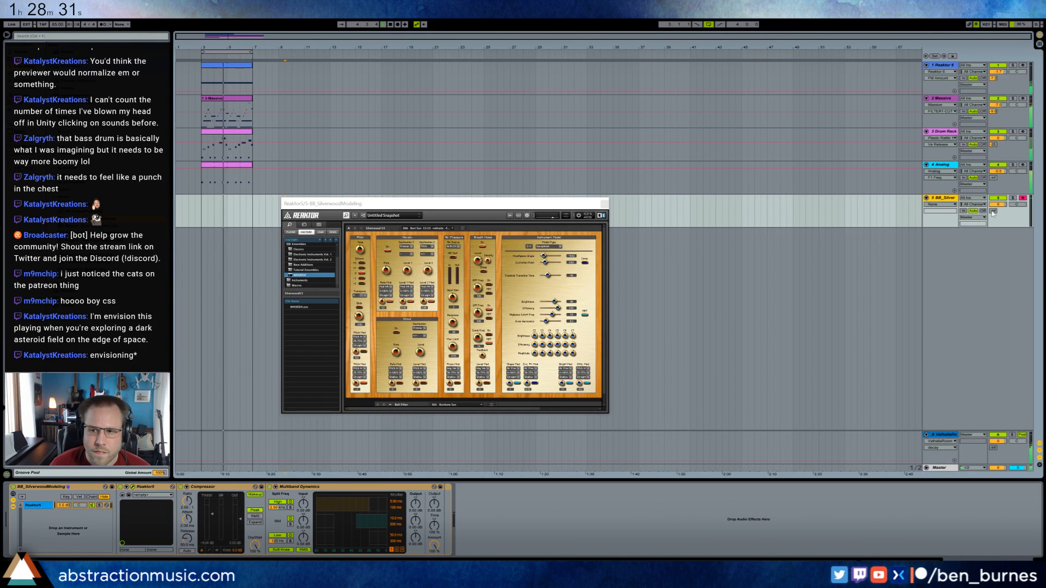
drag(997, 204, 997, 207)
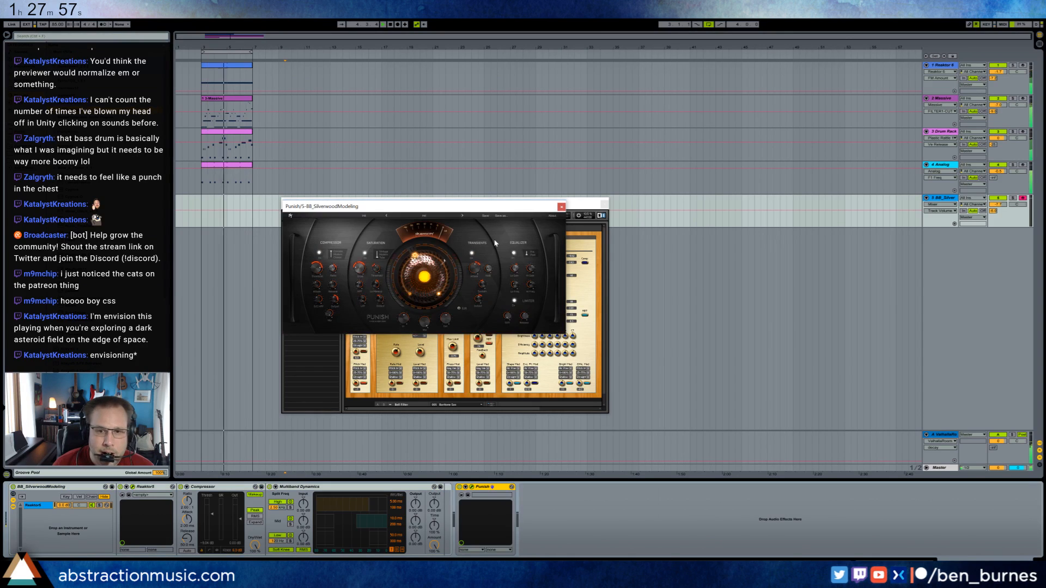
Load a factory preset in Punish on the BB_SilverwoodModeling track and move the plugin window beside the Reaktor window.
click(434, 217)
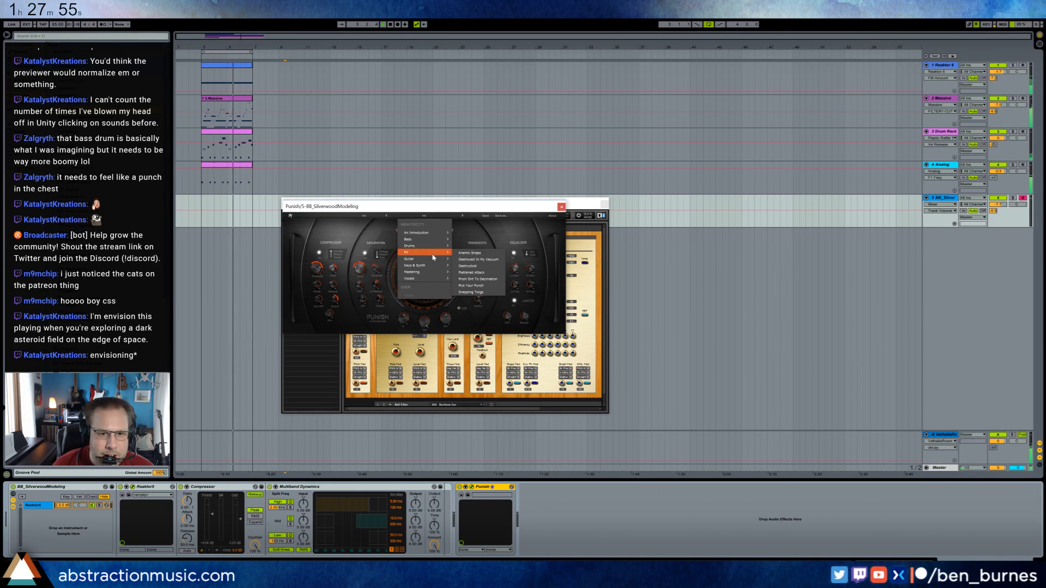
mouse_move(434, 242)
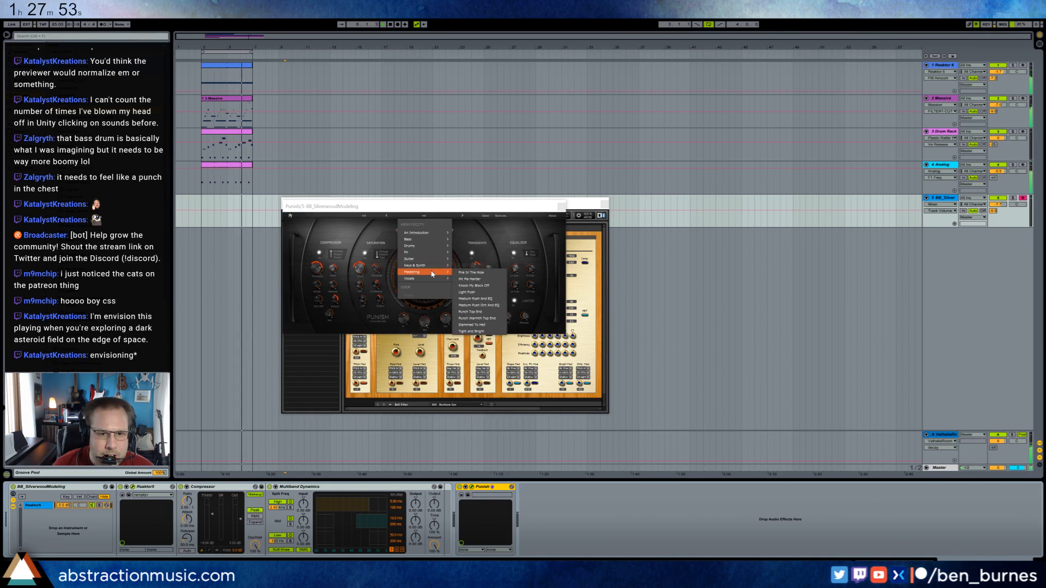
mouse_move(431, 265)
click(467, 279)
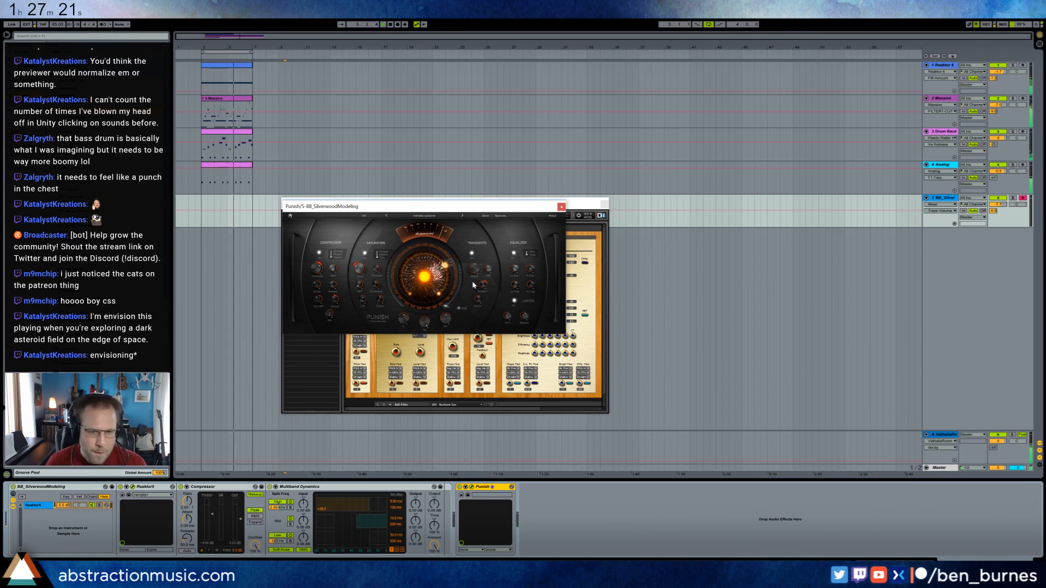
drag(418, 206, 728, 255)
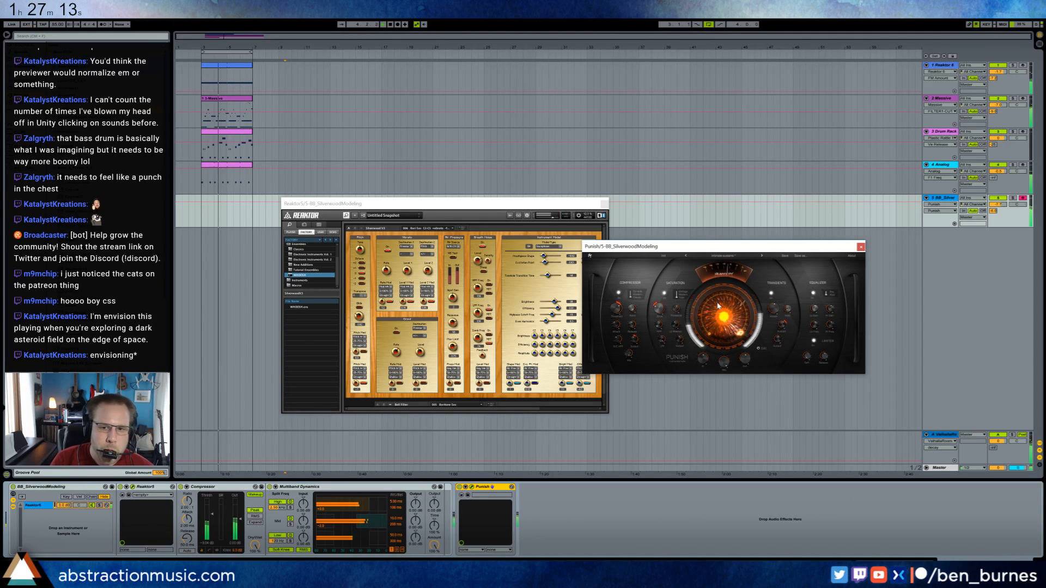
Undo the accidental change and map the main Punish control on the BB_SilverwoodModeling track to the MIDI controller.
key(ctrl+z)
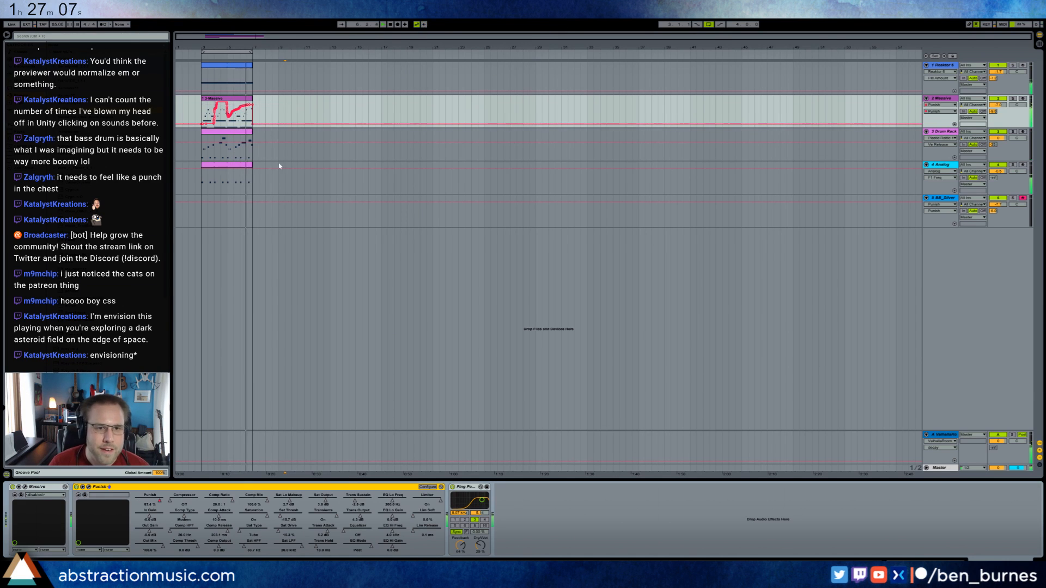
click(227, 213)
key(ctrl+m)
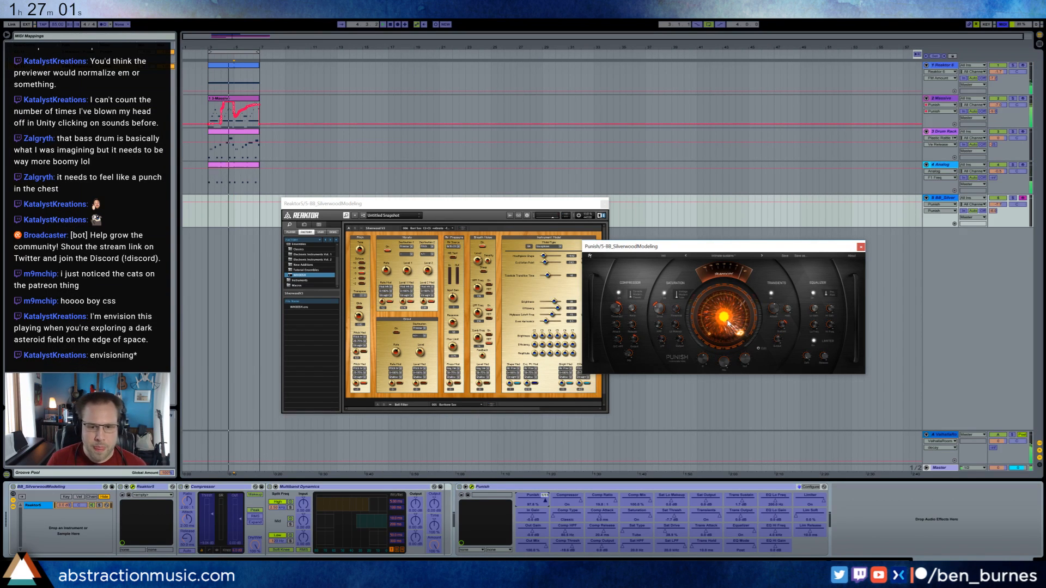
key(ctrl+m)
Re-enable the overridden automation on the Massive track, remove its Punish MIDI mapping, and return to the BB_SilverwoodModeling track.
key(Up)
key(Up)
key(Up)
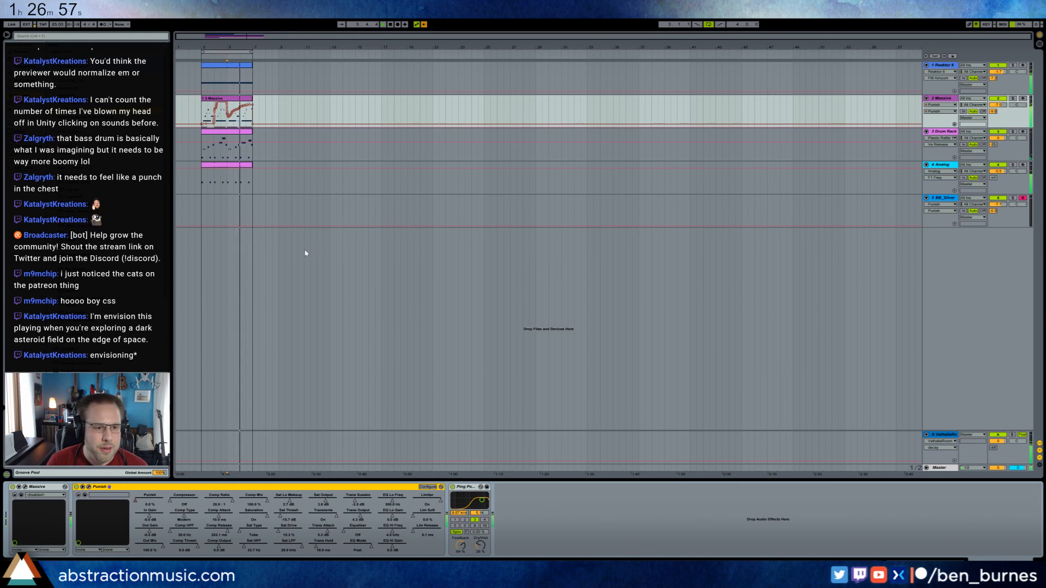
click(424, 24)
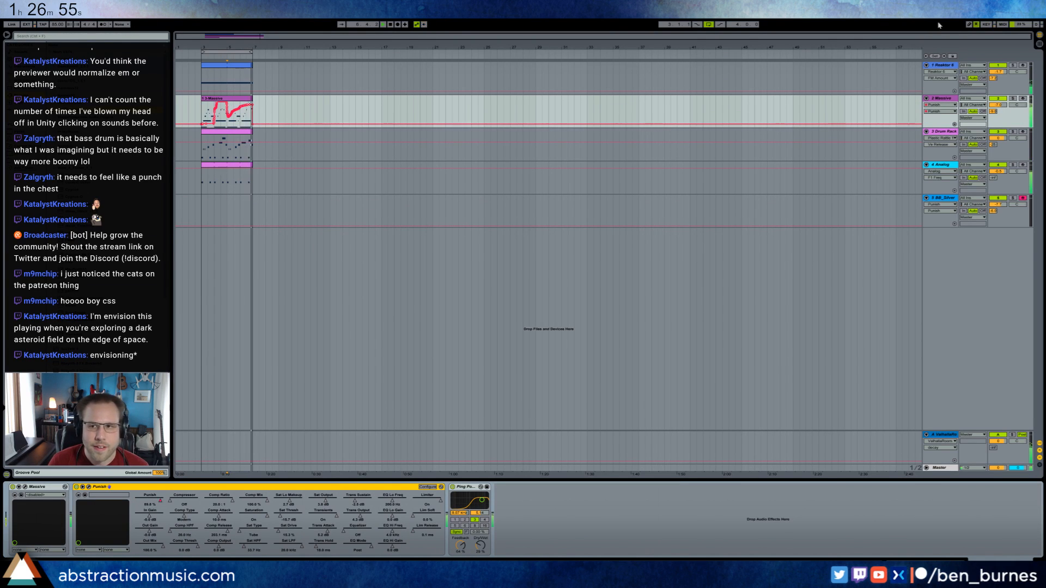
click(1001, 24)
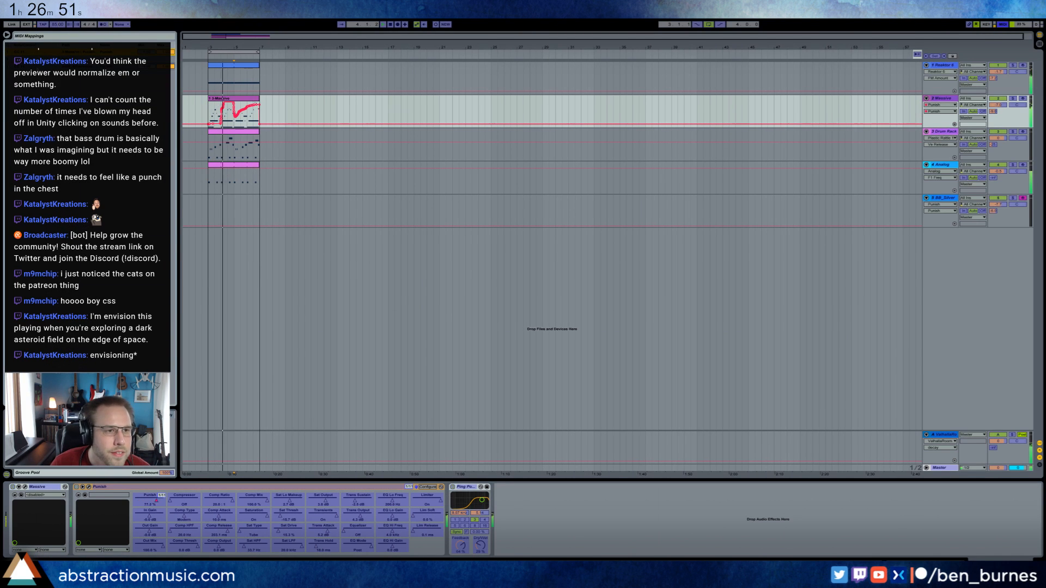
click(276, 205)
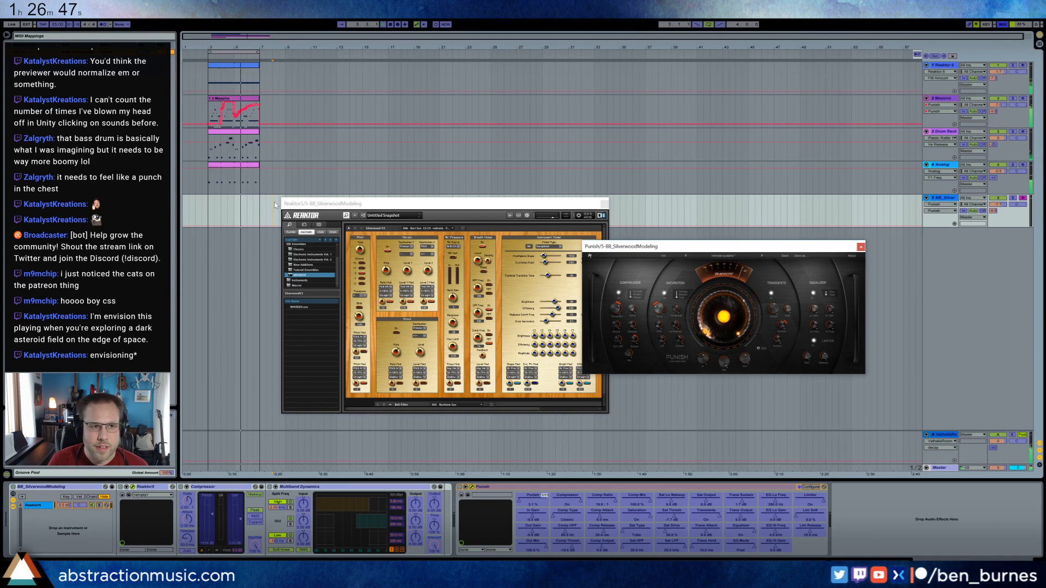
key(ctrl+m)
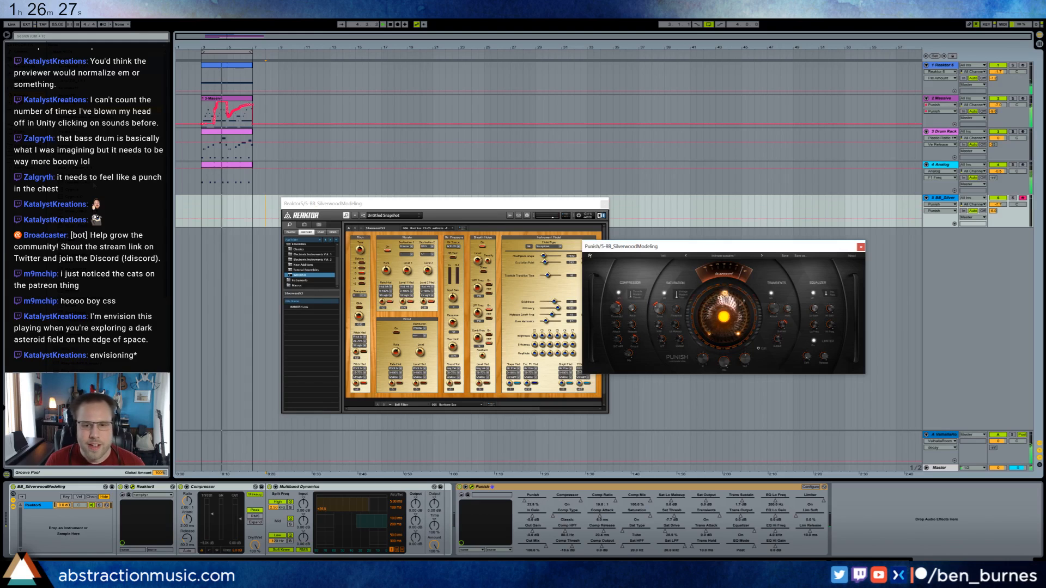
Delete the BB_SilverwoodModeling rack and load Massive in its place ahead of Punish.
click(77, 488)
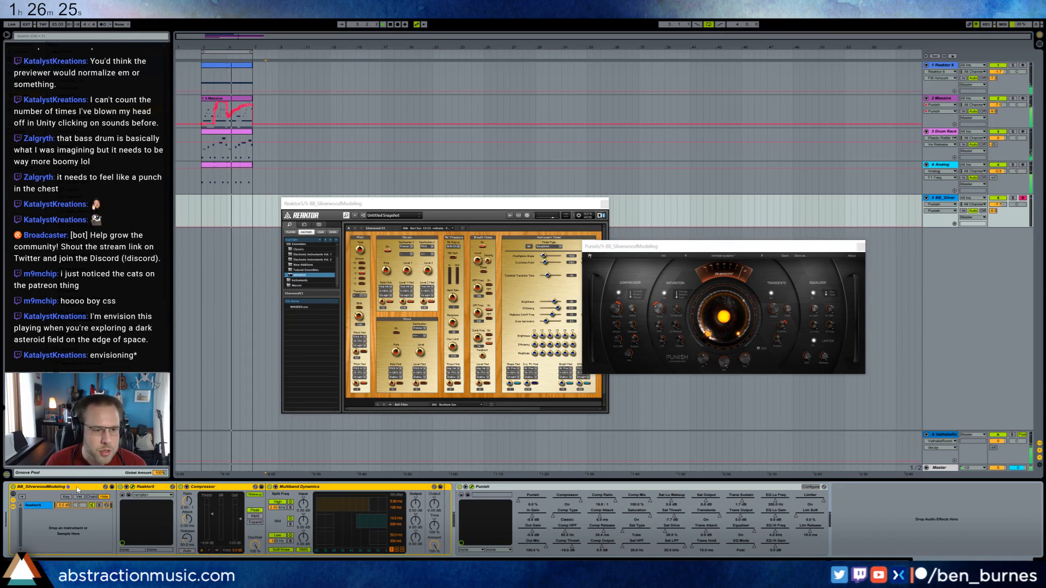
key(Delete)
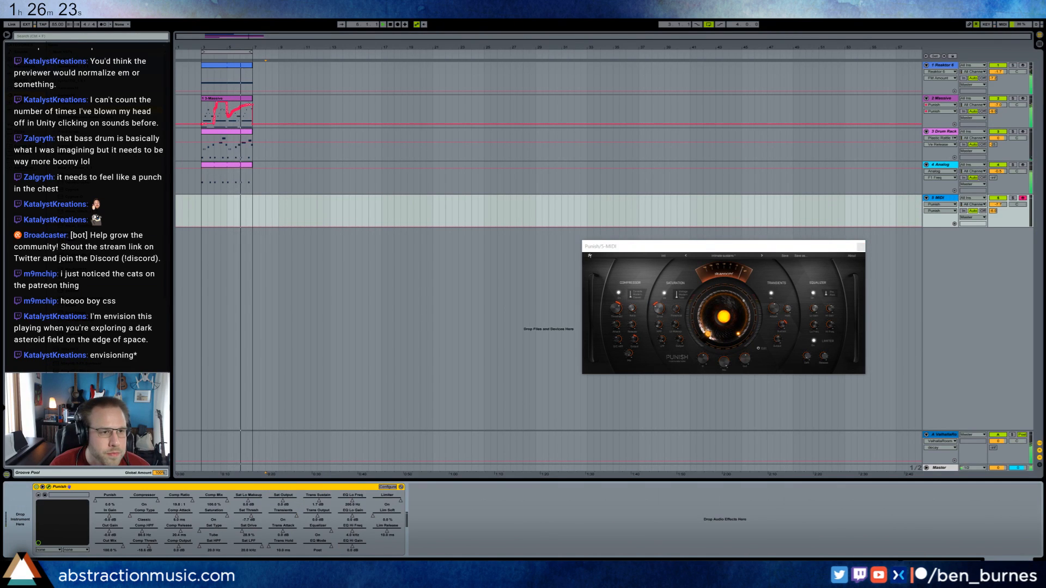
click(25, 73)
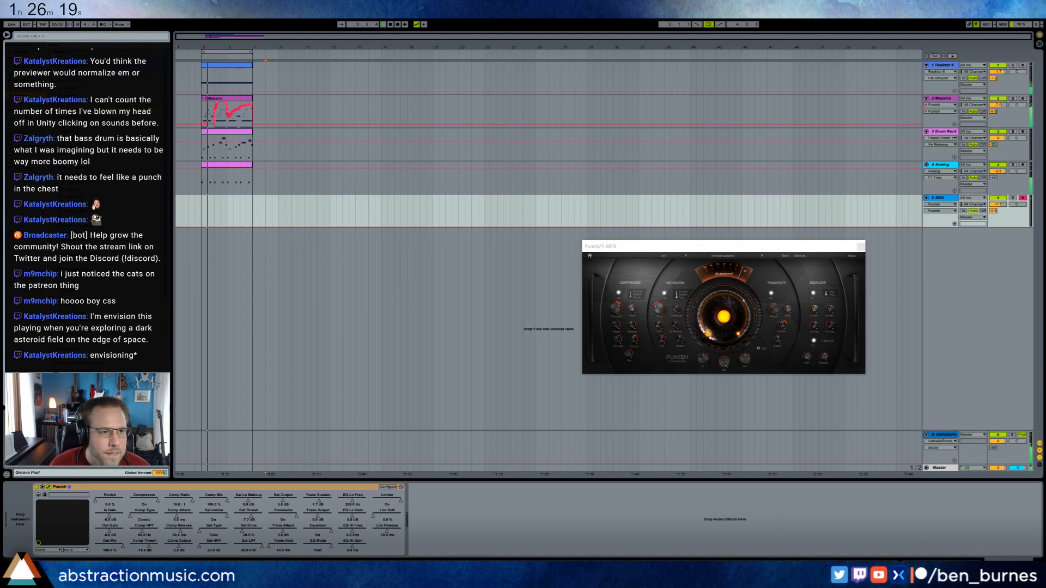
drag(258, 190, 259, 210)
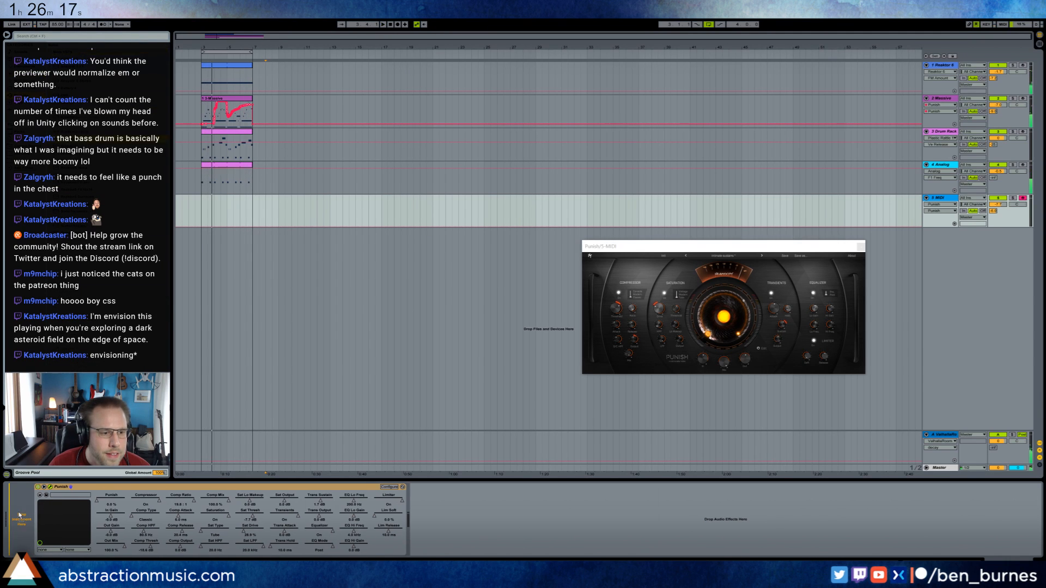
drag(399, 251, 422, 223)
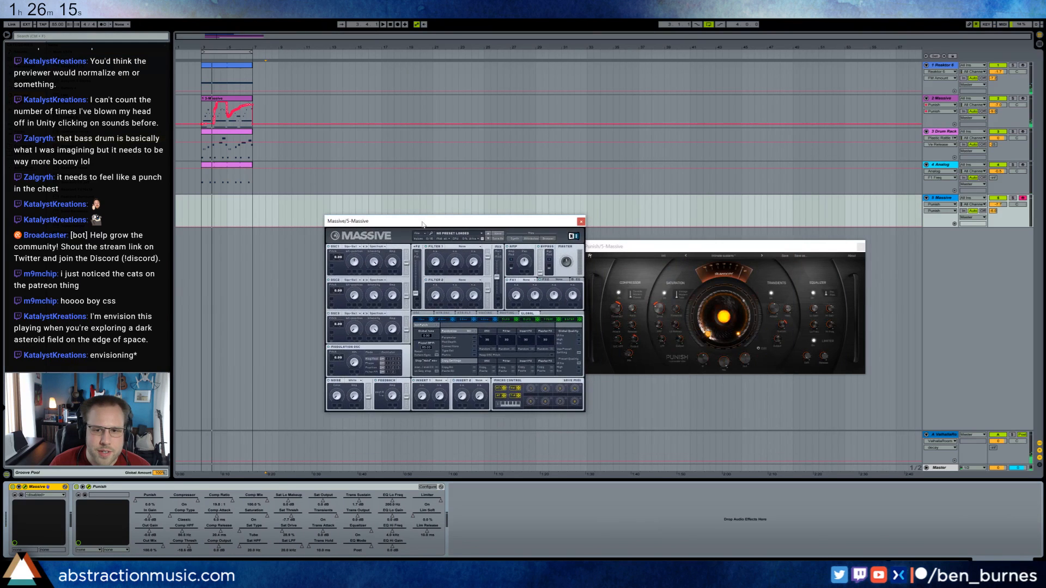
Change the MIDI controller assignments of the first two macro controls in the new Massive.
click(530, 389)
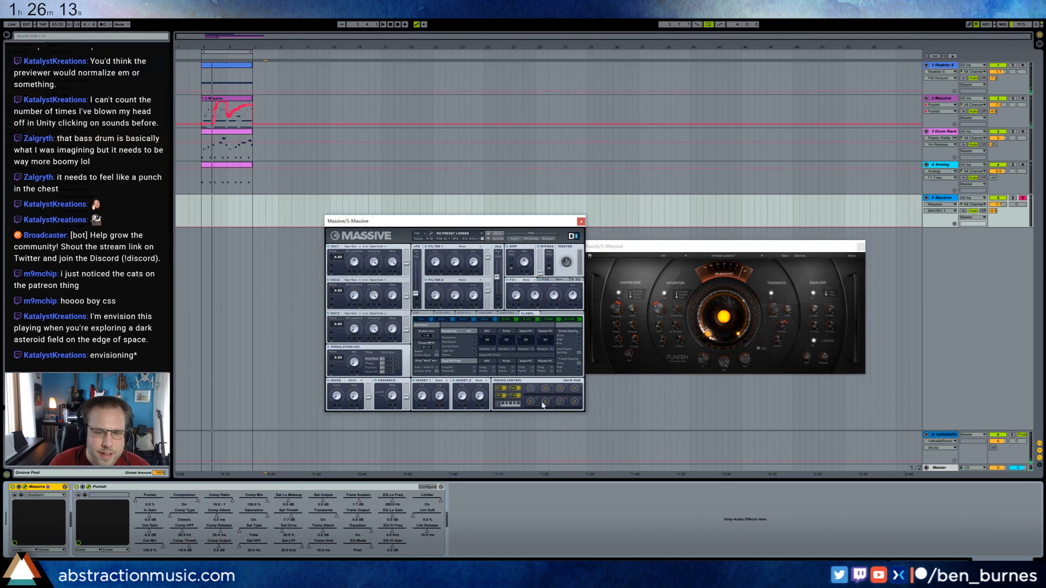
right_click(531, 388)
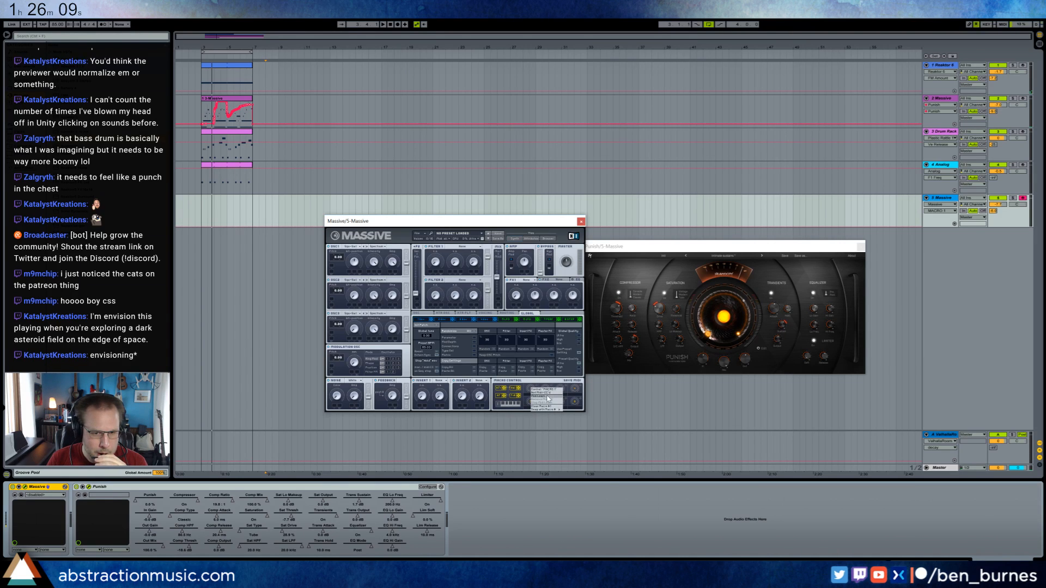
click(549, 398)
right_click(545, 394)
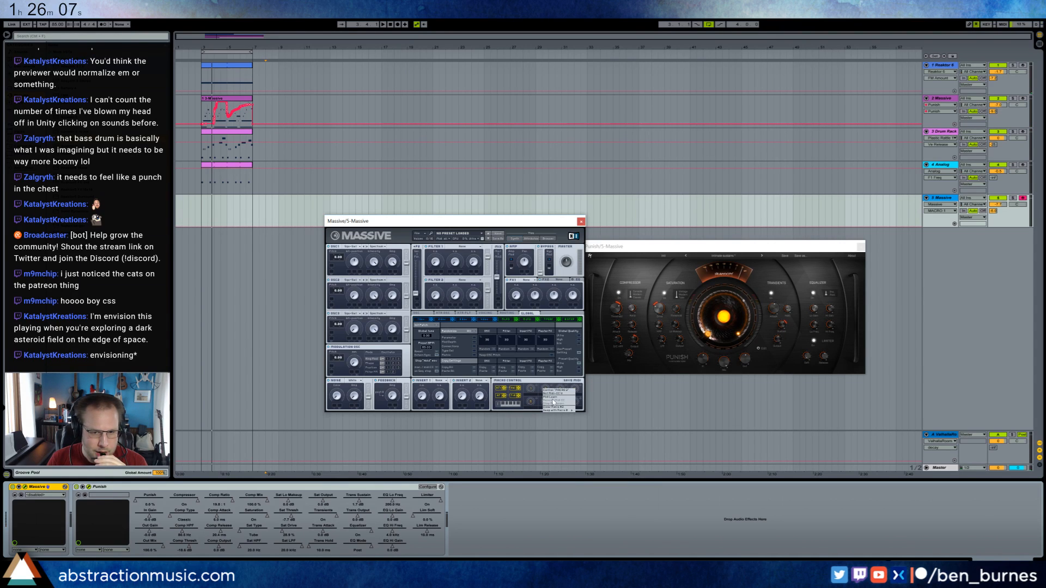
click(554, 399)
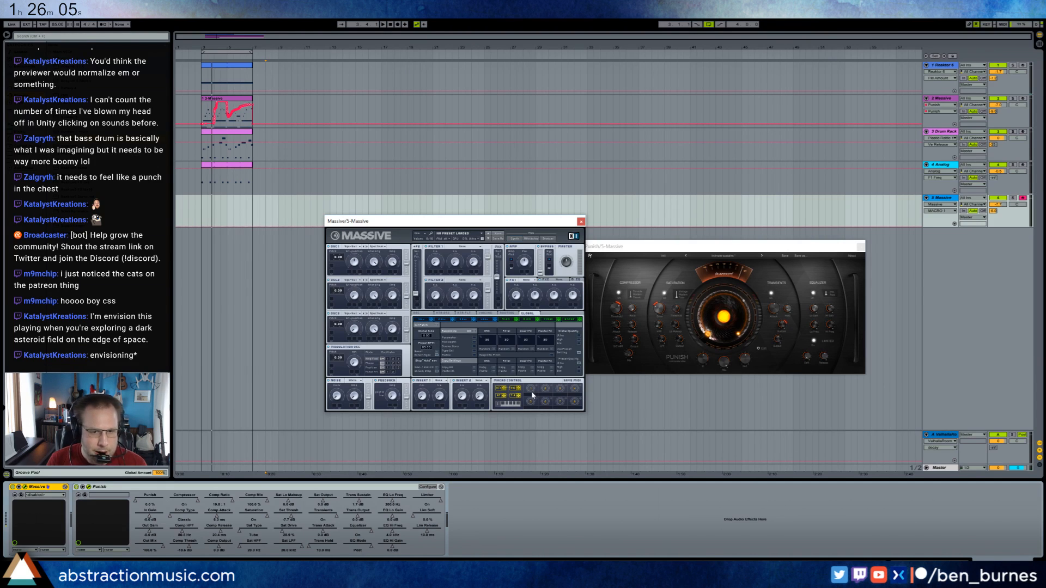
Set Massive's Filter 1 to a lowpass type, adjust its cutoff and set the level of oscillator 1.
click(462, 247)
click(458, 253)
drag(434, 263, 430, 263)
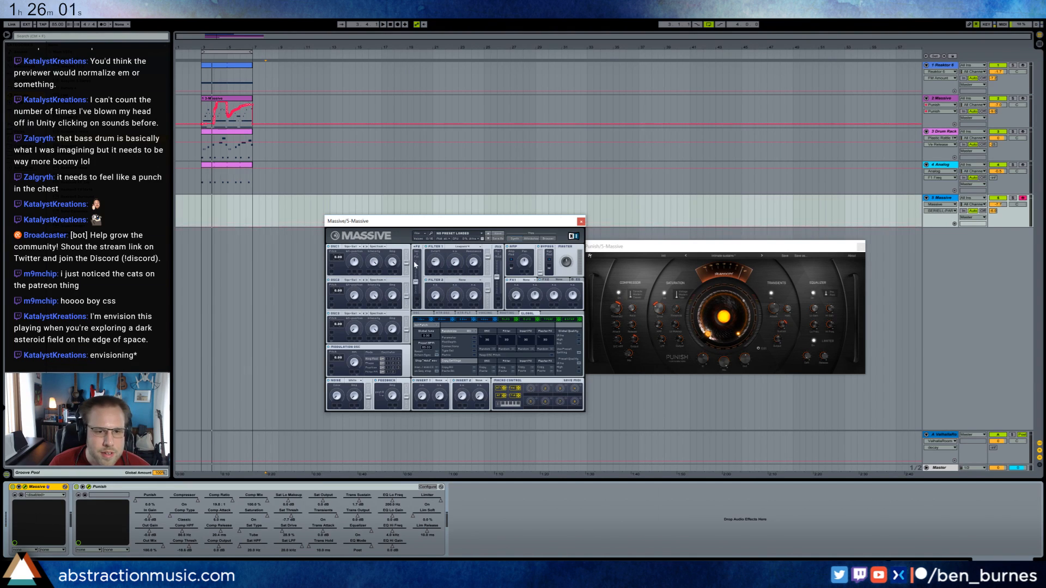
click(390, 260)
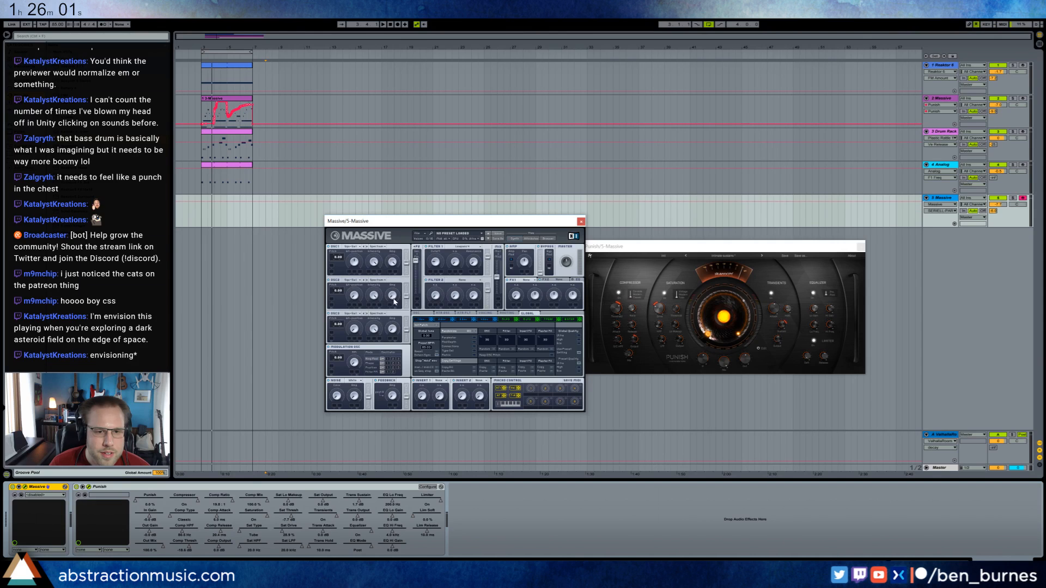
Choose a wavetable for Massive's oscillator 2, adjust its filter routing and open the settings of modulator 5 (LFO).
click(358, 254)
click(357, 298)
click(351, 280)
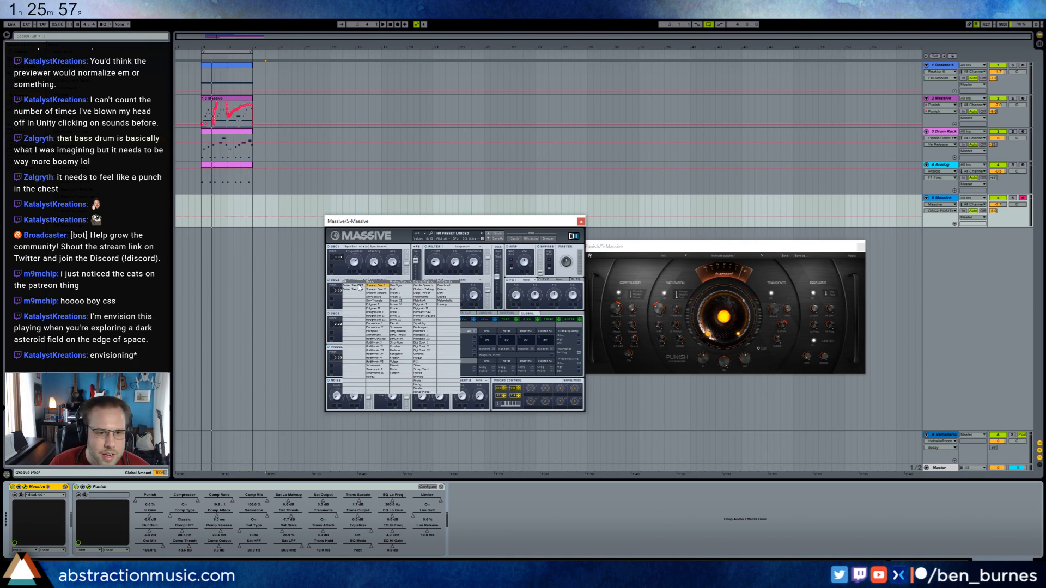
click(376, 293)
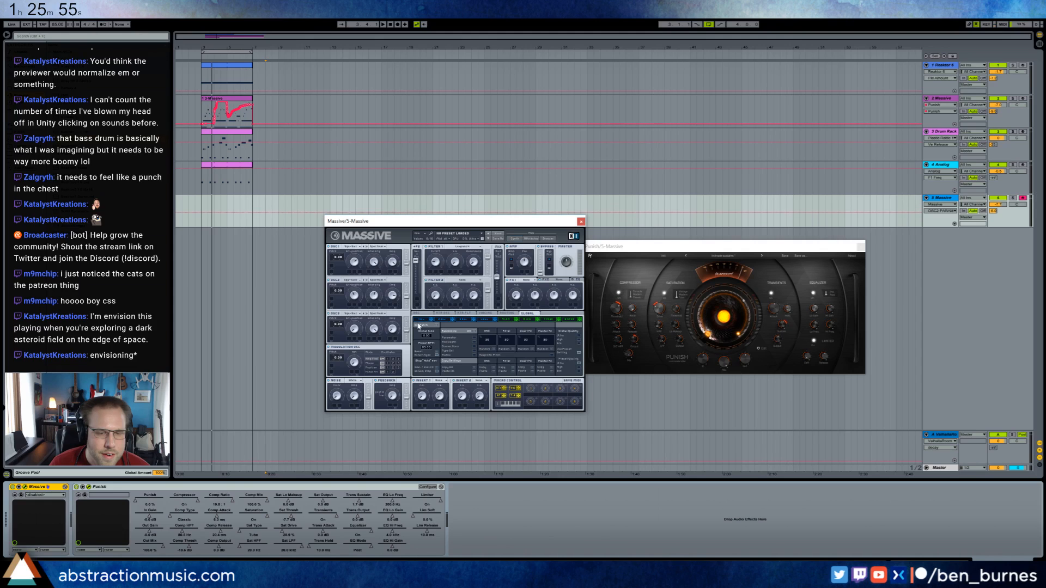
drag(406, 297, 406, 294)
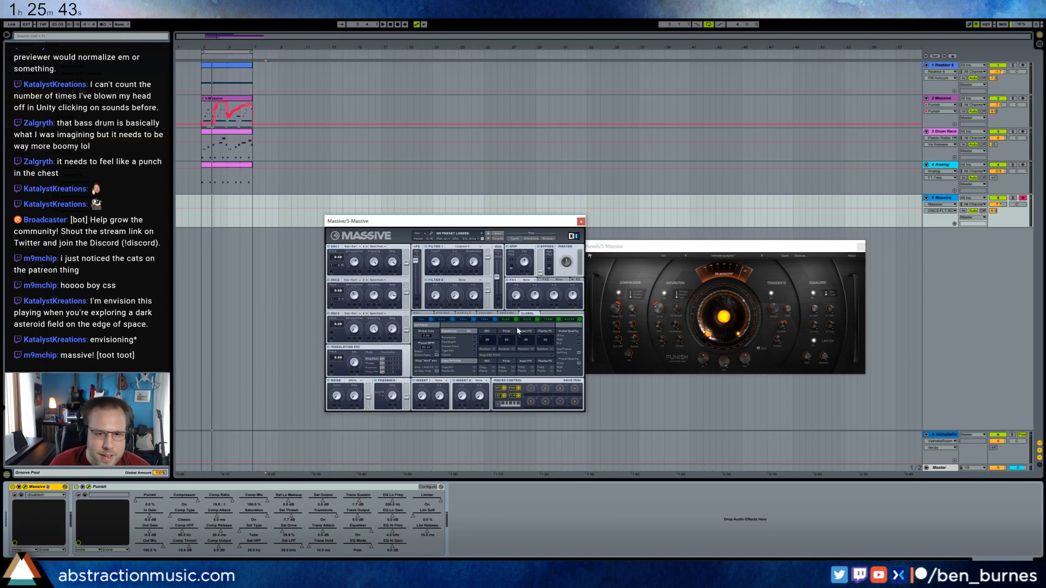
click(502, 321)
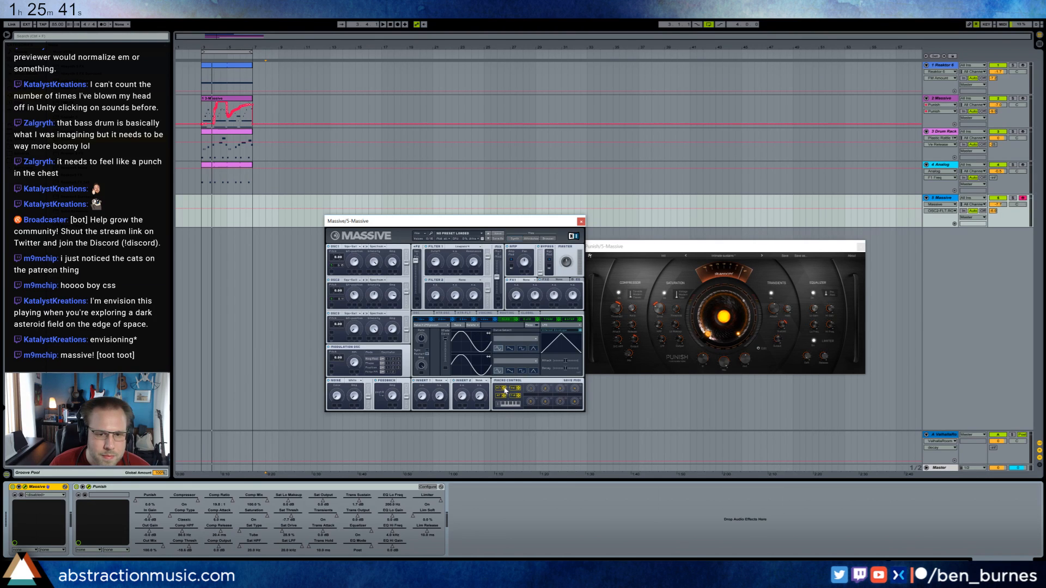
Adjust macro control 2 and the amplitude and rate of Massive's modulator 5 (LFO).
click(546, 388)
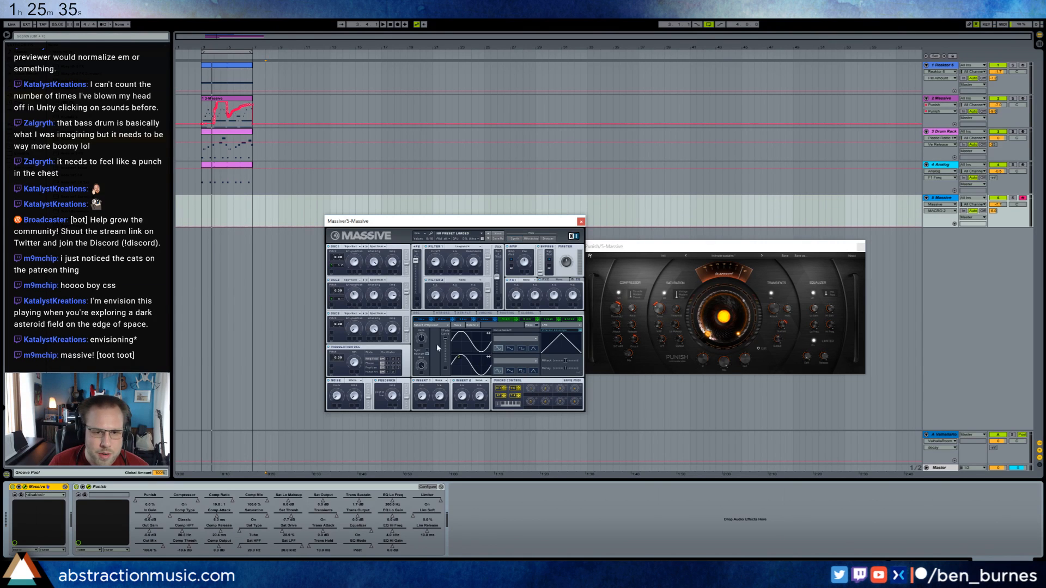
click(426, 375)
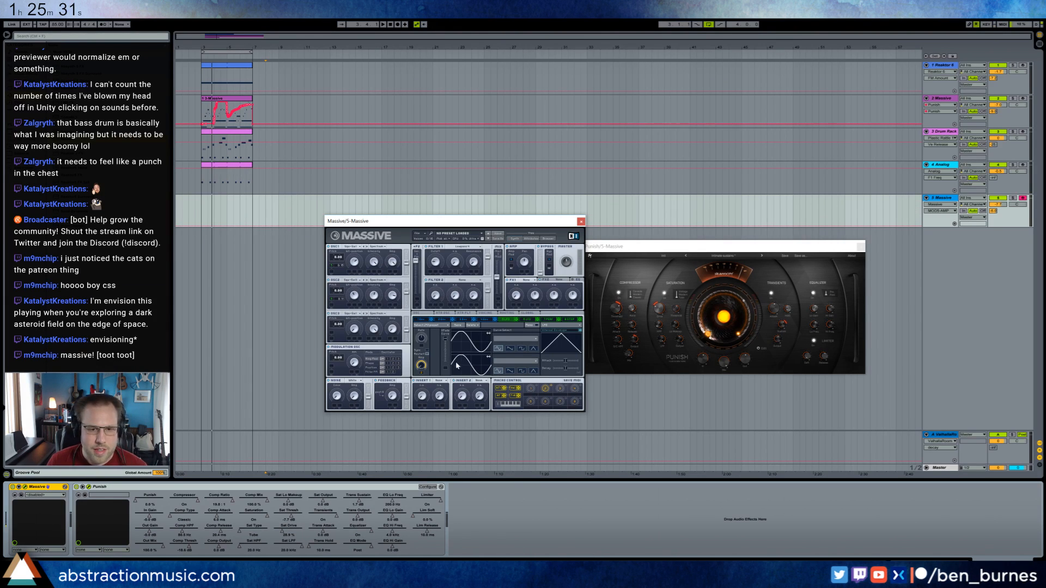
click(423, 336)
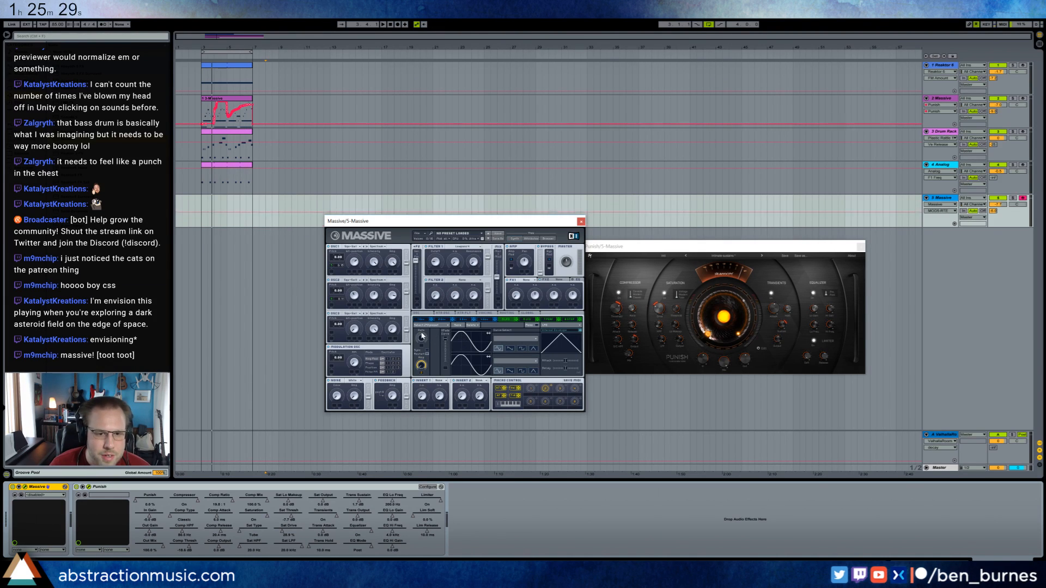
Adjust macro control 1 and the amplitude of oscillators 1 and 2 in Massive.
click(531, 390)
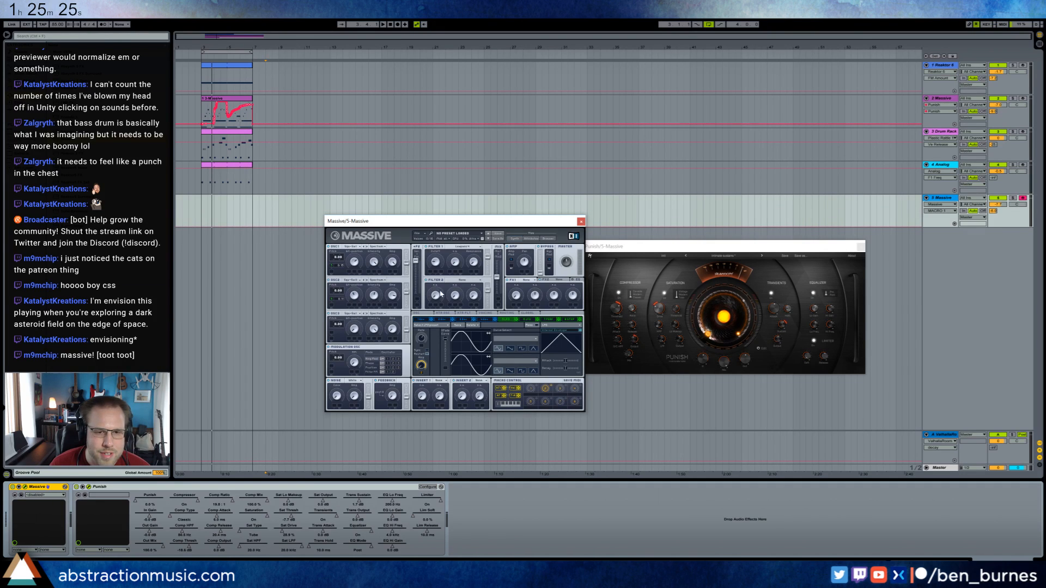
click(393, 286)
drag(392, 286, 398, 271)
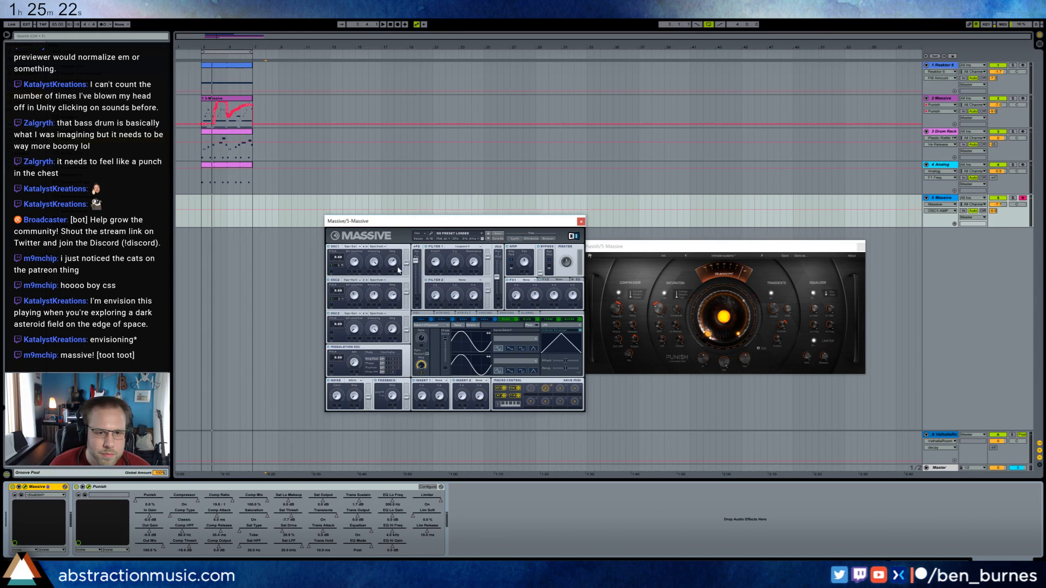
click(534, 390)
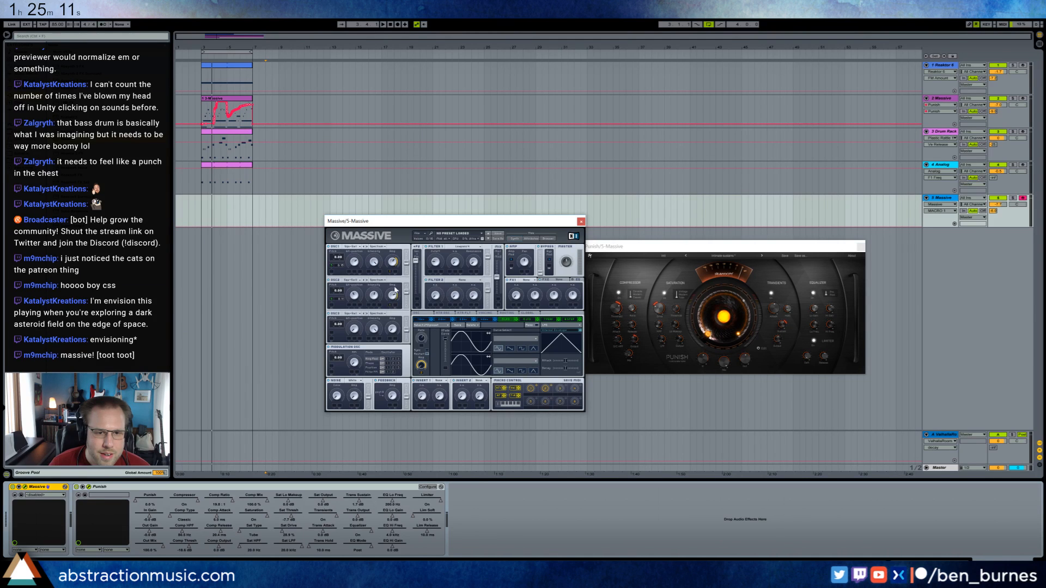
Adjust the cutoff and resonance of Massive's Filter 1.
click(433, 258)
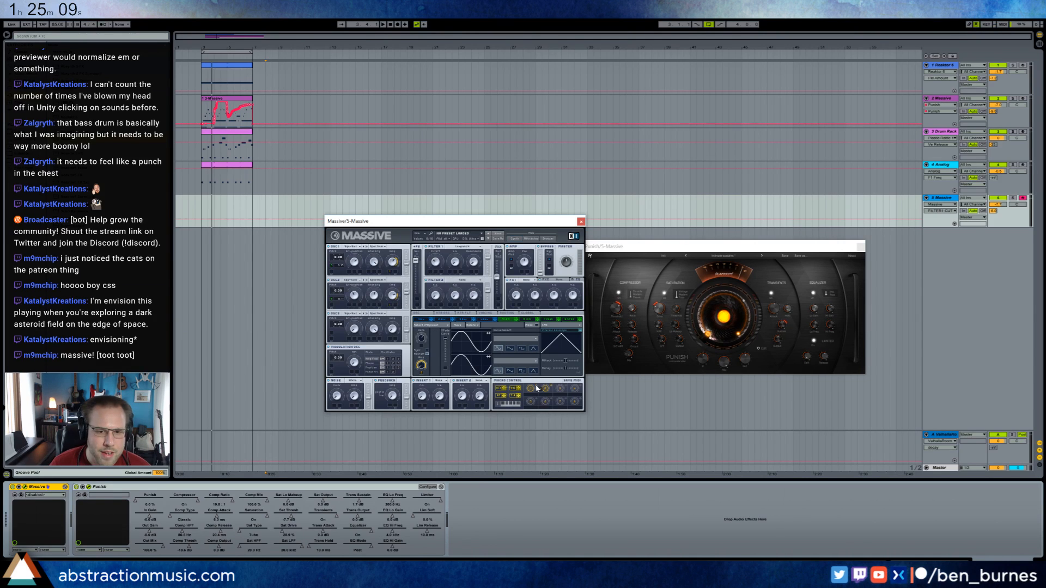
drag(434, 266, 434, 271)
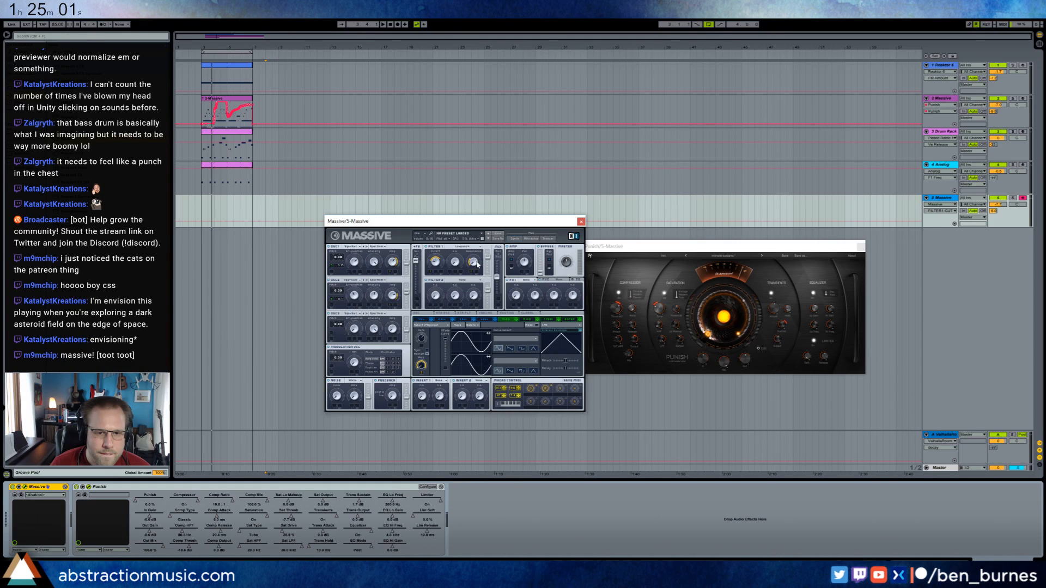
drag(477, 265, 473, 261)
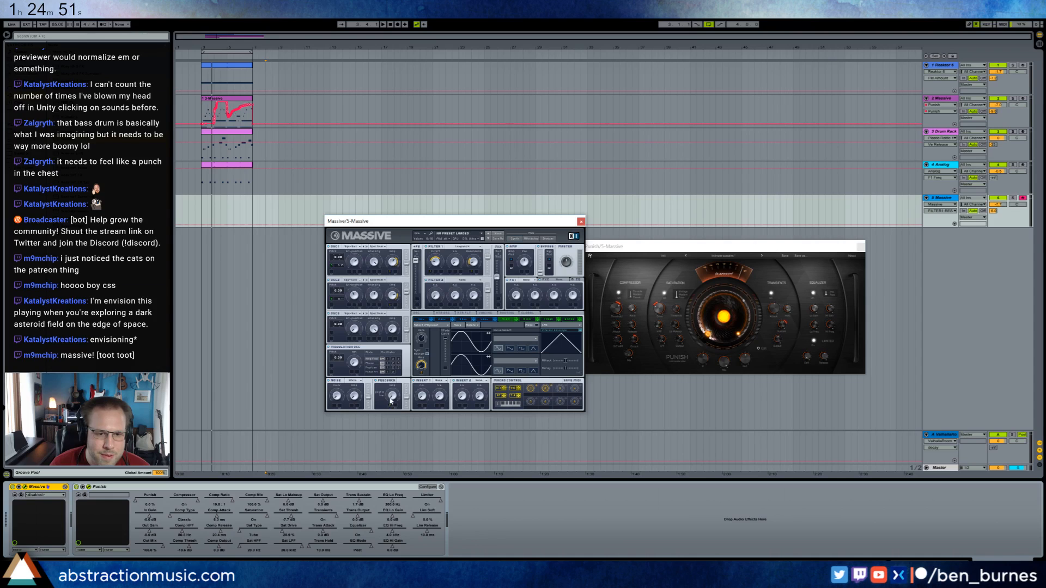
Raise Massive's feedback level and adjust the noise color and amplitude.
drag(390, 398, 390, 389)
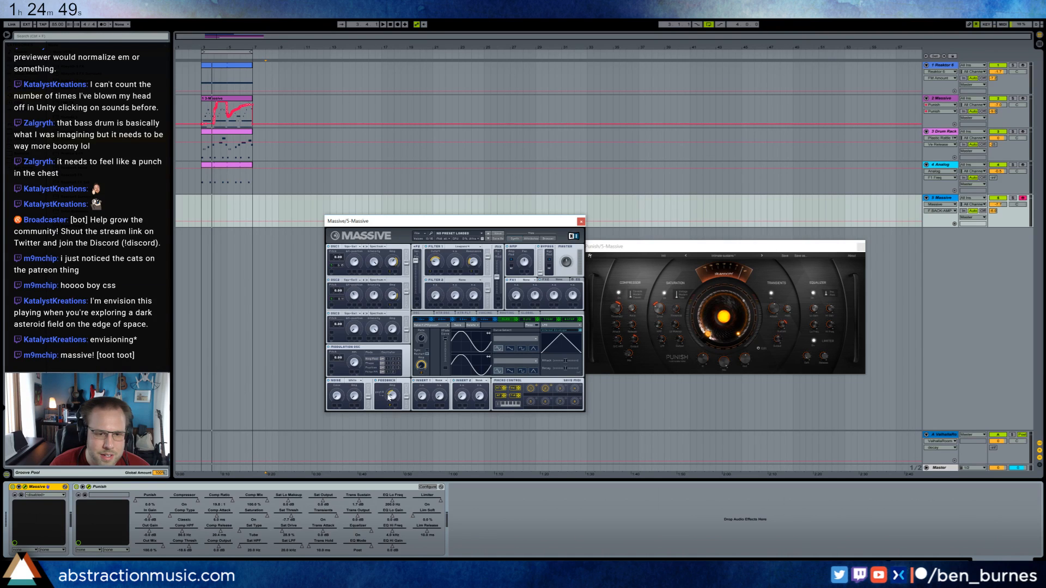
click(354, 400)
click(337, 396)
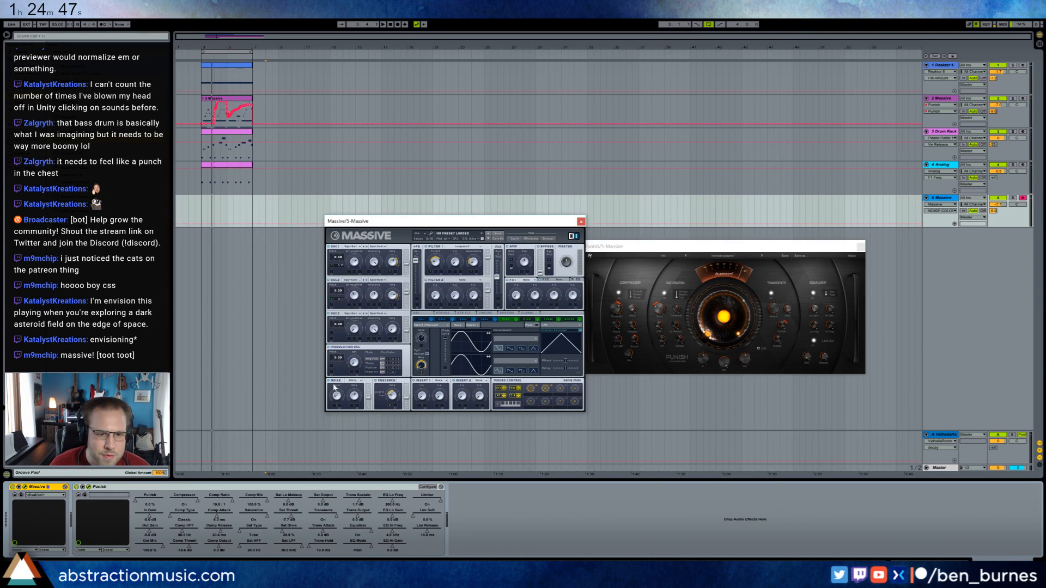
click(355, 396)
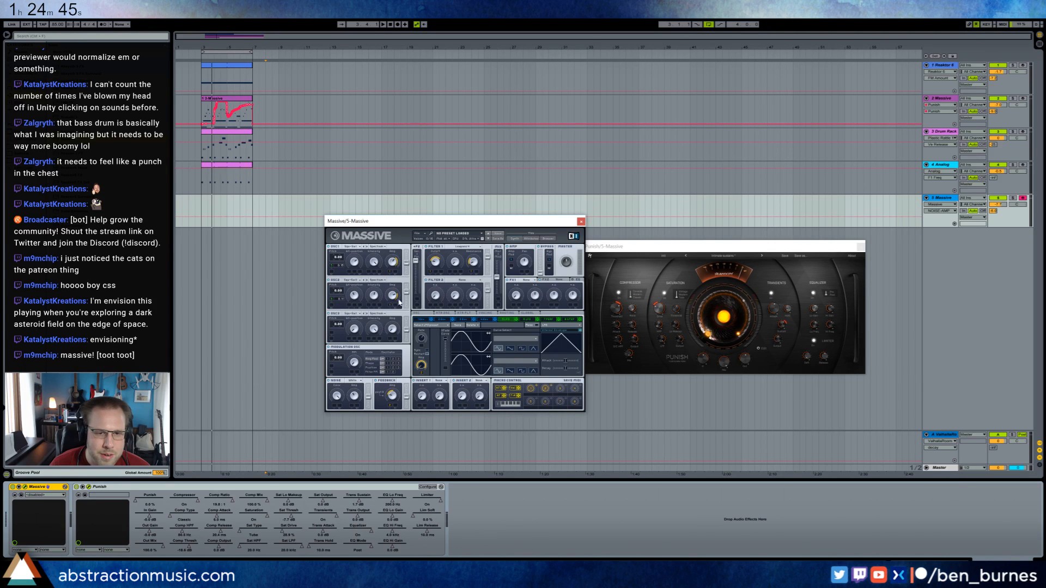
Adjust the filter routing of oscillators 1 and 2 and fine-tune the rate of modulator 5 (LFO).
drag(406, 263, 407, 251)
drag(407, 293, 407, 284)
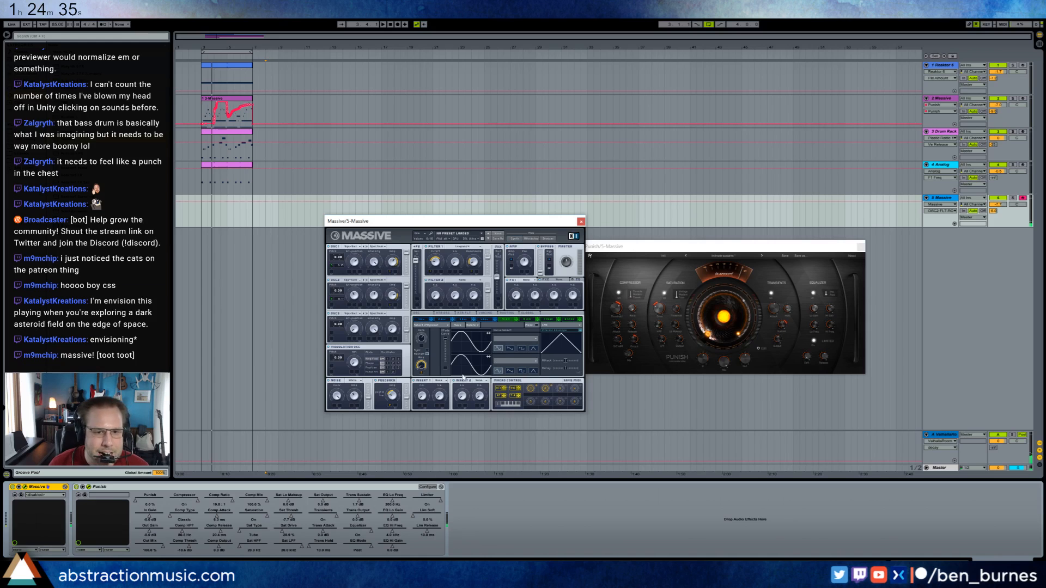
click(420, 339)
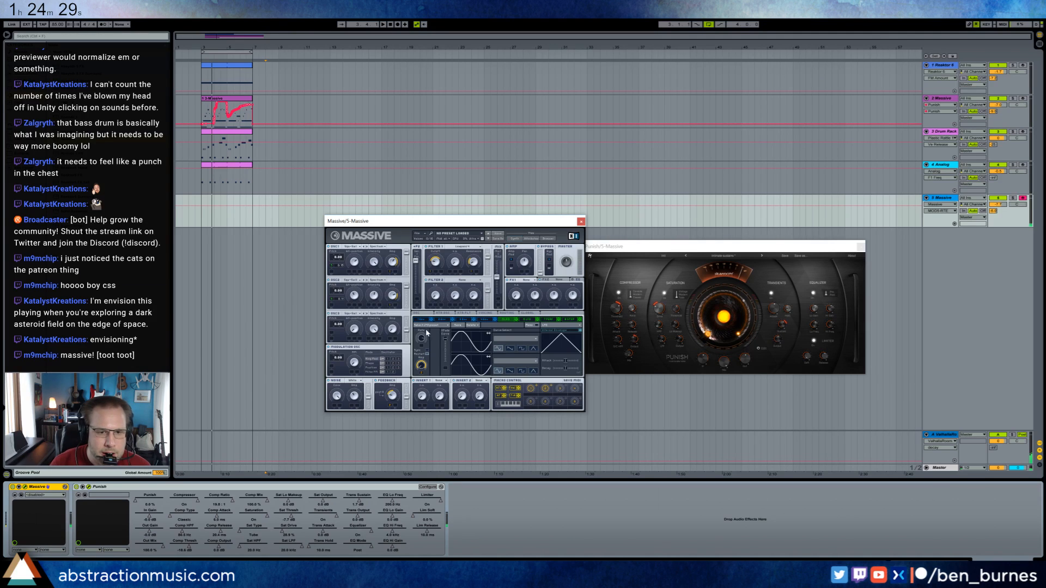
drag(426, 345, 429, 350)
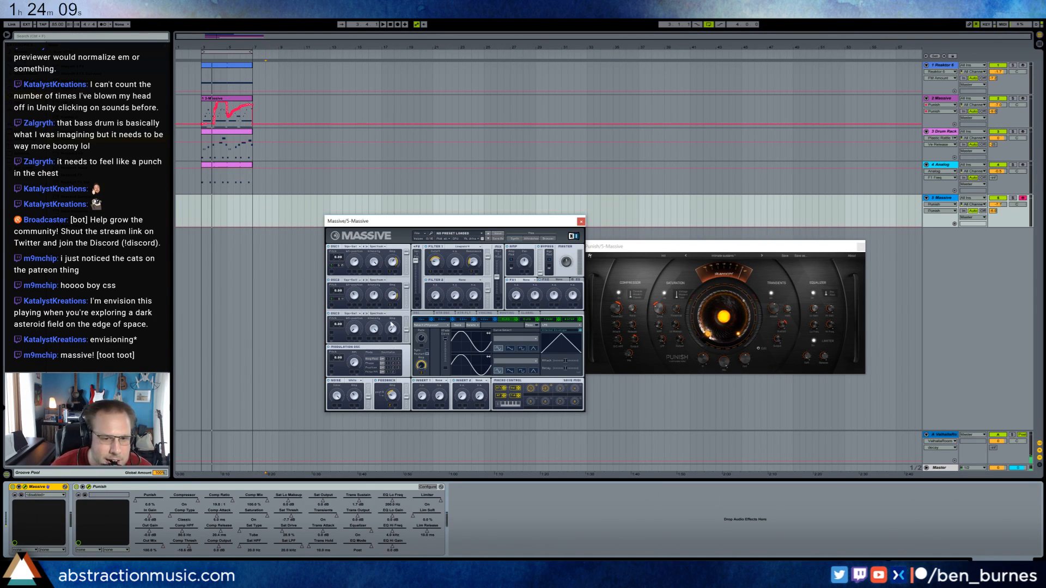
Set the amplitude, pitch and wavetable position of Massive's oscillator 3 and choose a different wavetable for it.
drag(391, 329, 383, 292)
drag(338, 327, 339, 322)
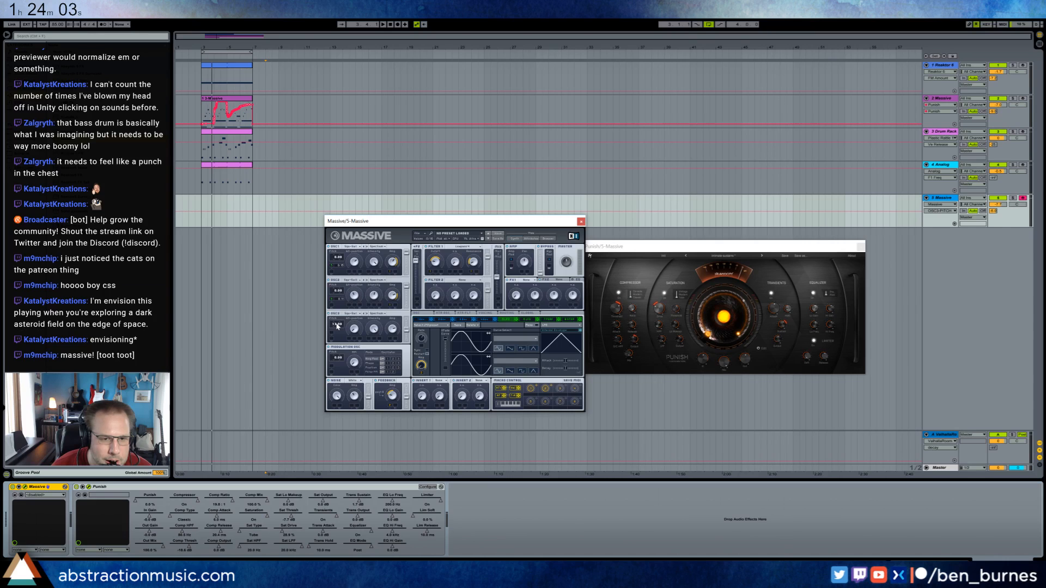
drag(375, 330, 367, 306)
click(358, 315)
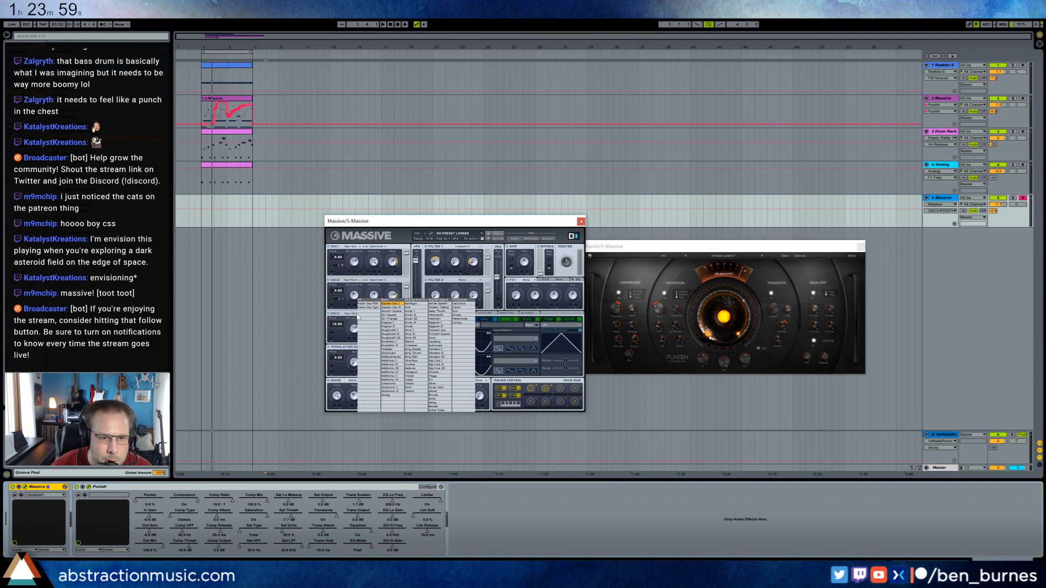
click(390, 349)
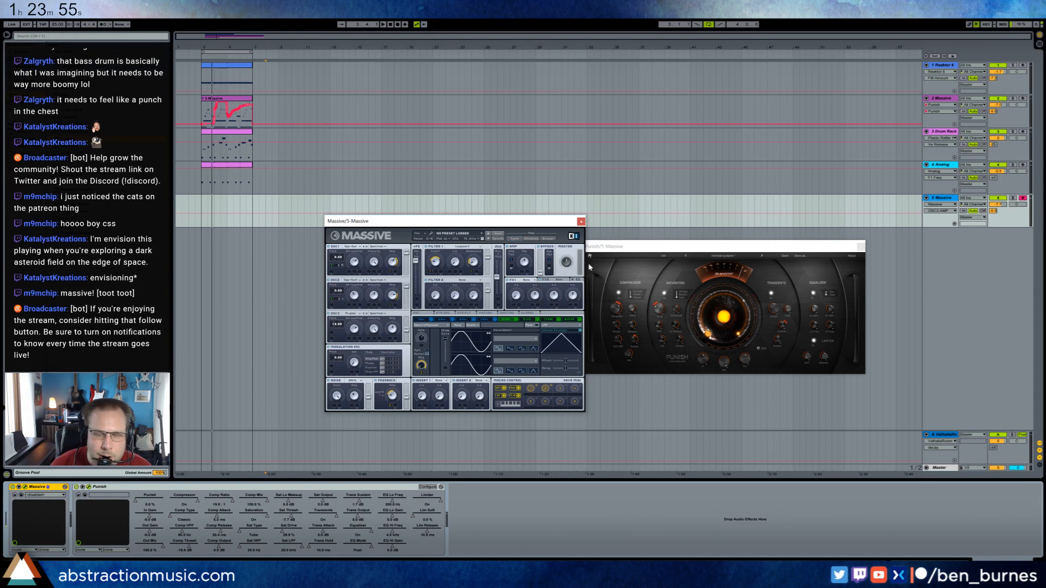
Set Massive's FX1 to Reverb and Insert 1 to Bitcrusher, and adjust the bitcrusher's controls.
click(534, 282)
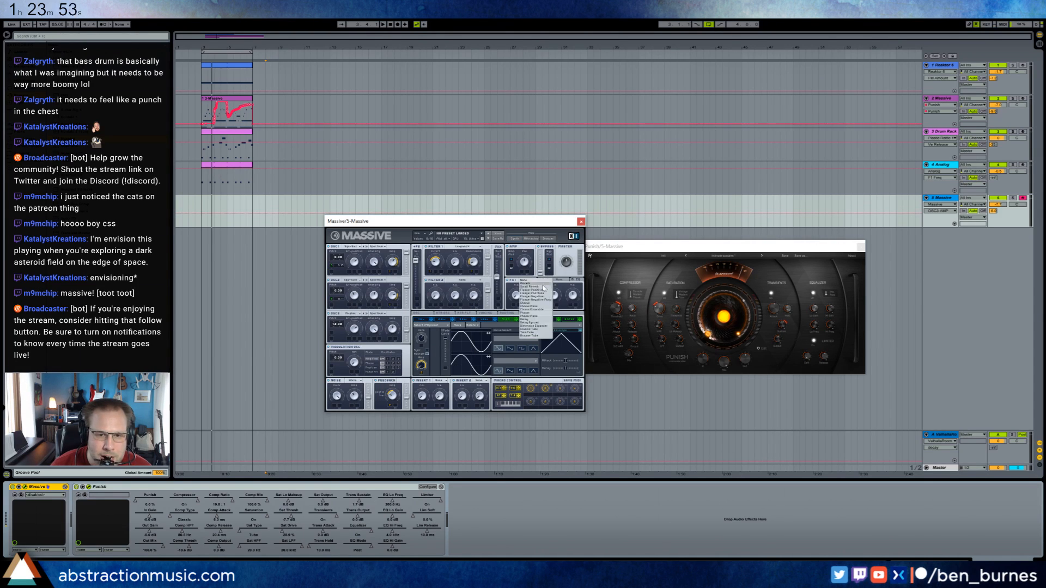
click(544, 284)
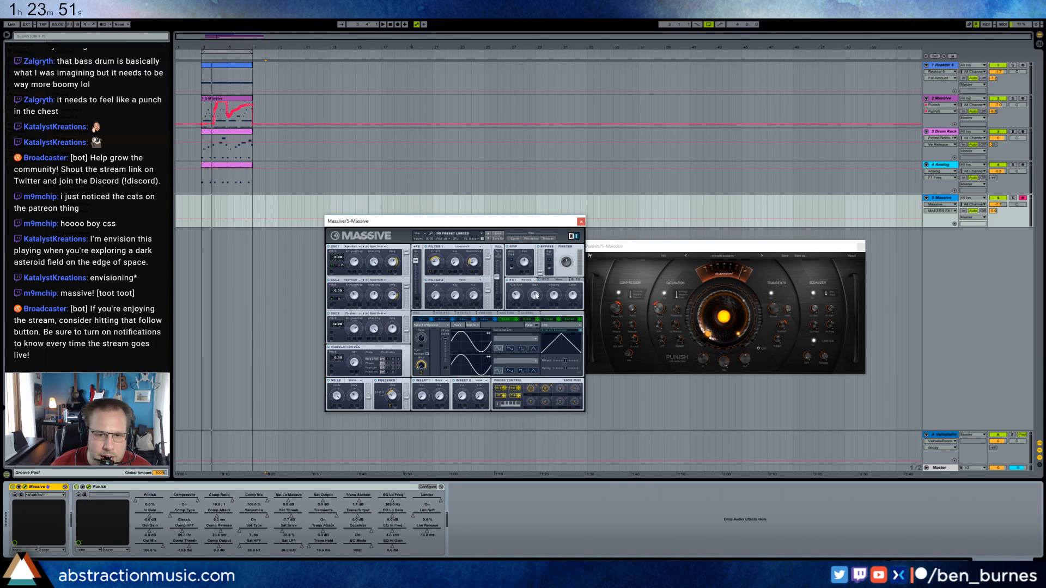
click(441, 381)
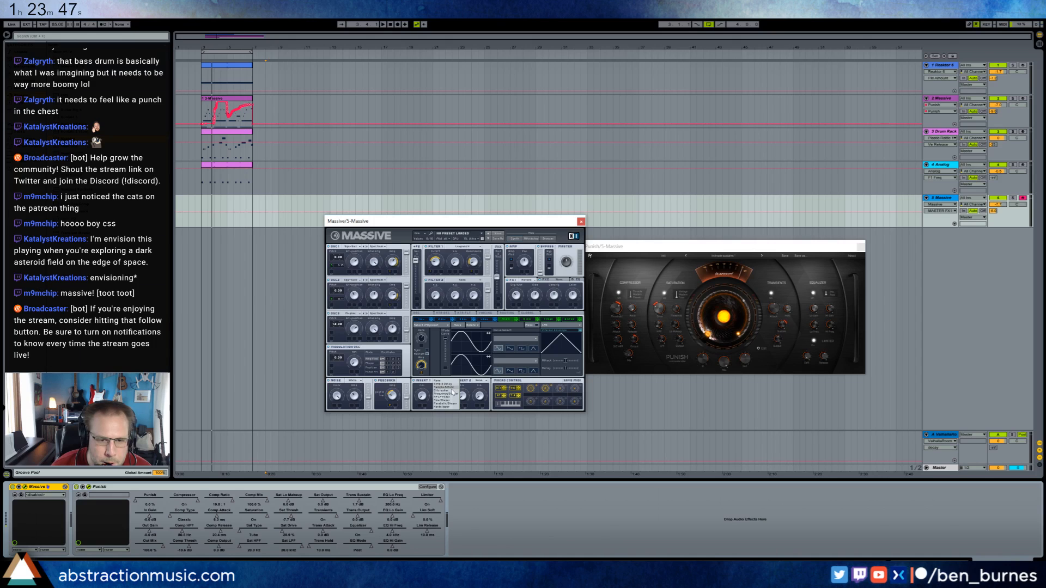
click(442, 391)
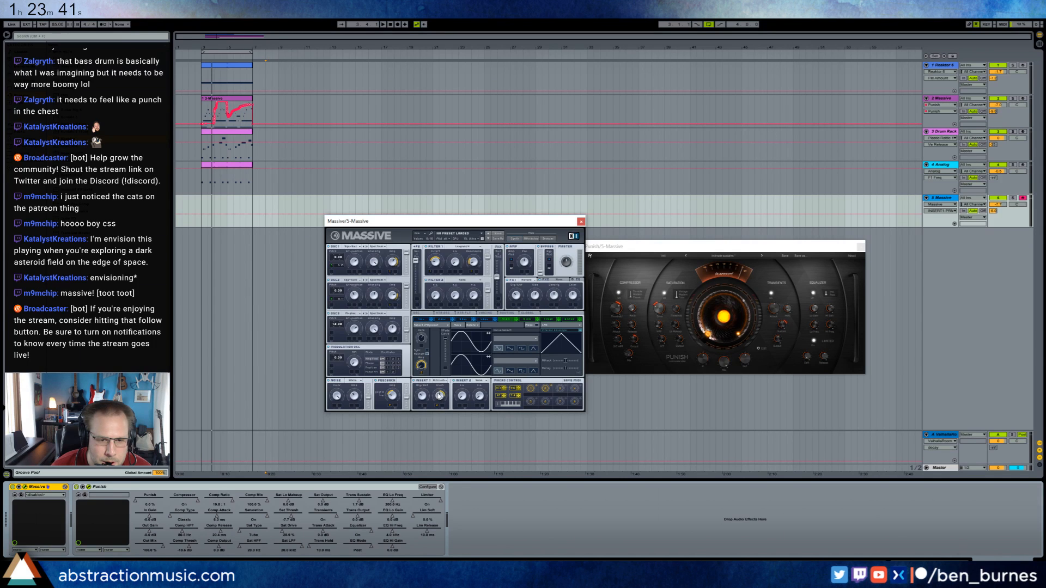
click(421, 395)
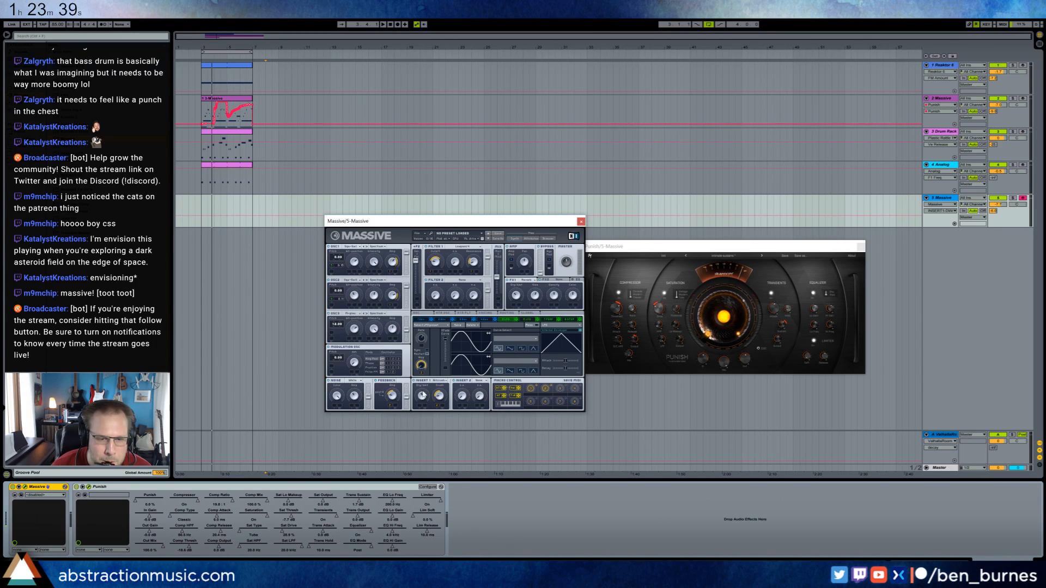
Play the loop from its start to audition the new Massive sound and tweak the Insert 1 bitcrusher.
click(202, 209)
key(space)
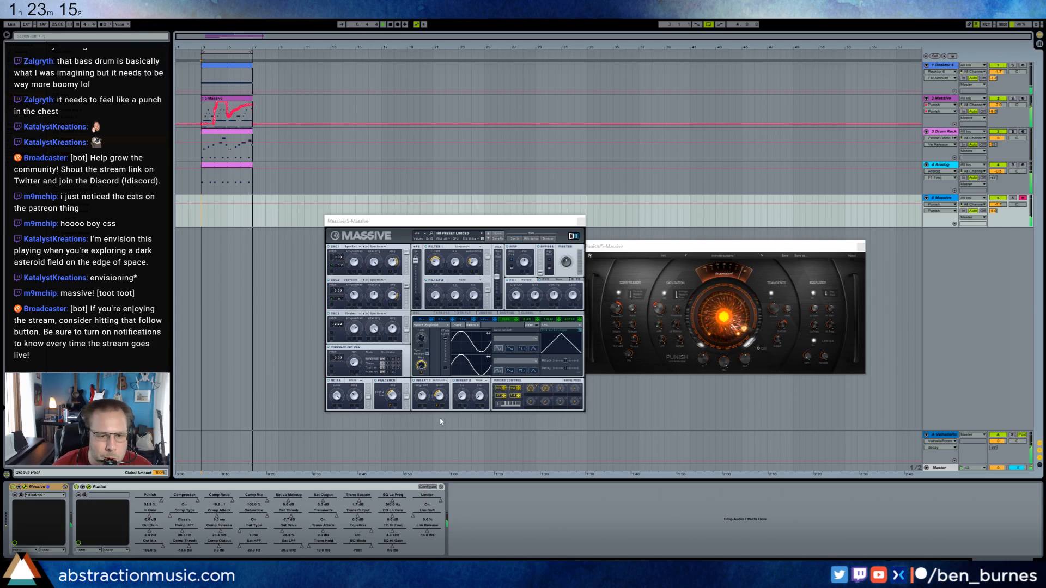
click(439, 396)
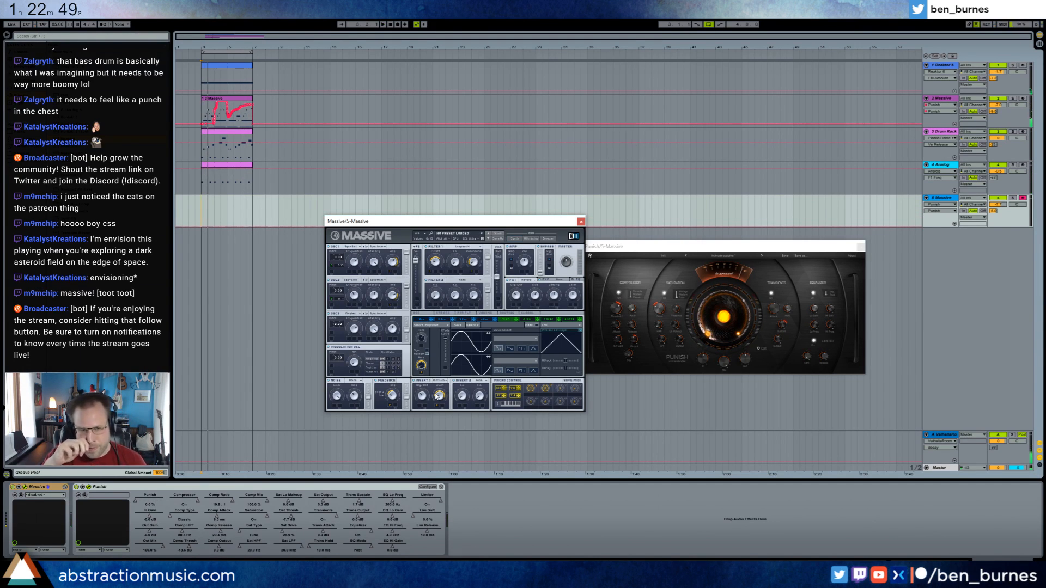
click(198, 205)
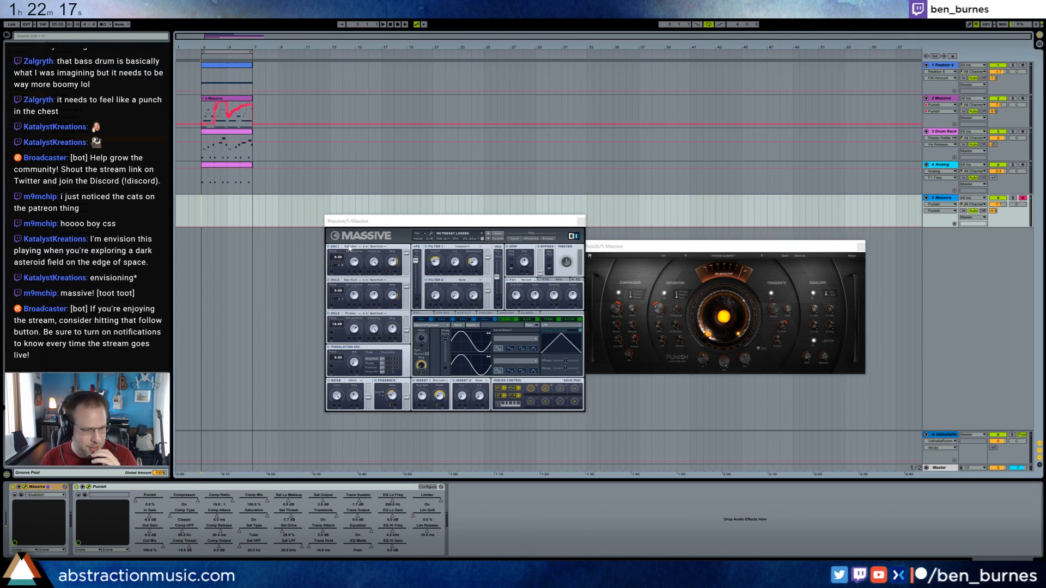
Extend the Analog clip to bar 11 and duplicate the Drum Rack clip directly after the original.
click(335, 181)
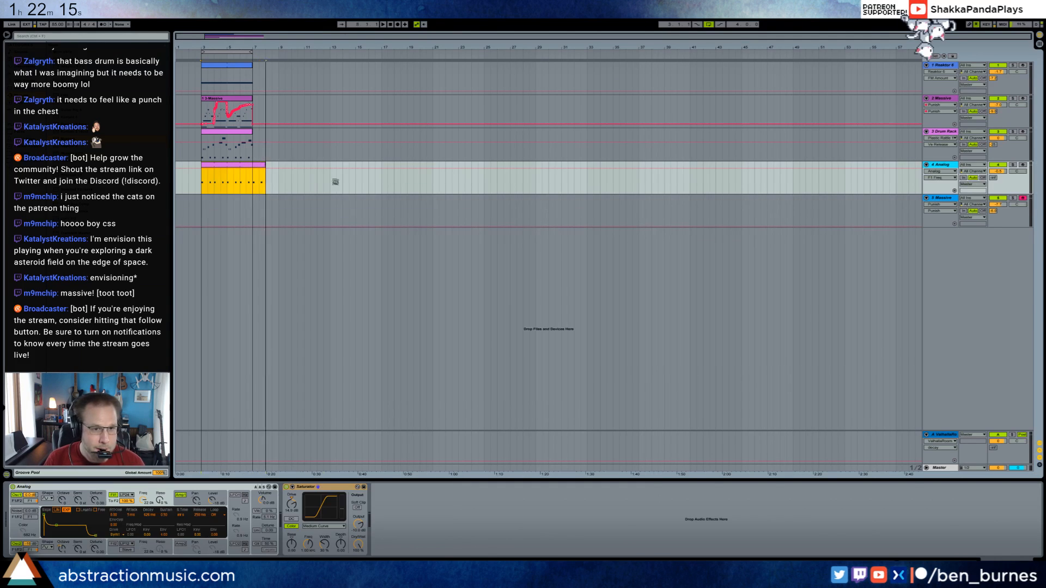
drag(335, 181, 304, 173)
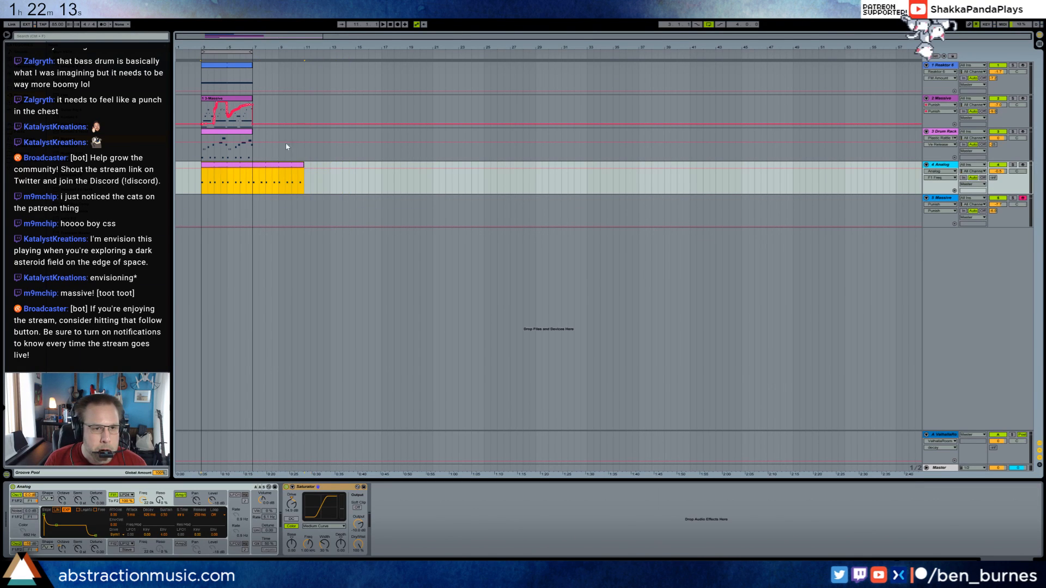
click(250, 132)
key(ctrl+d)
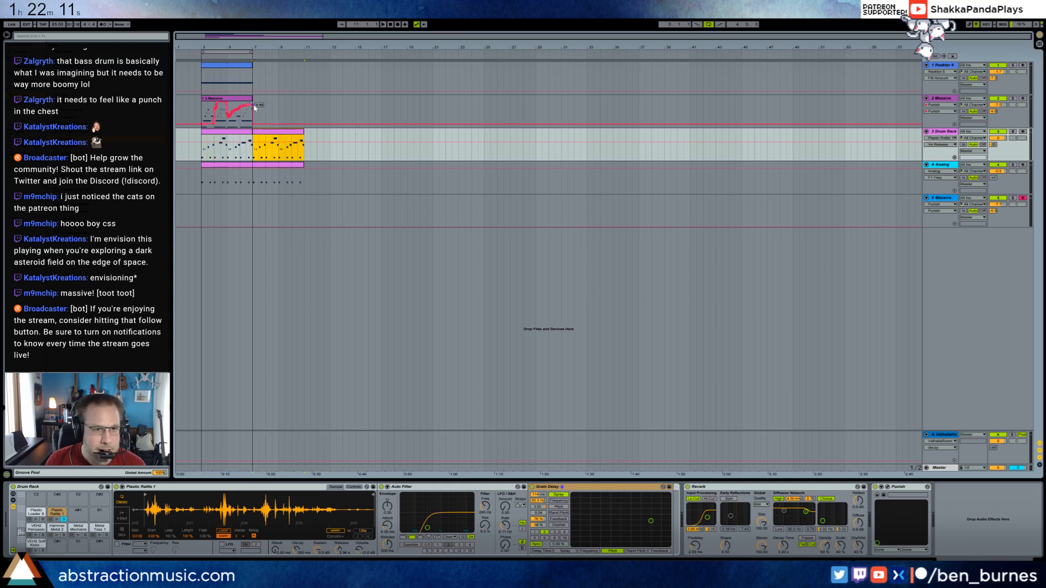
Duplicate the 2-Massive clip and extend the Reaktor clip and the loop region to bar 11.
click(251, 100)
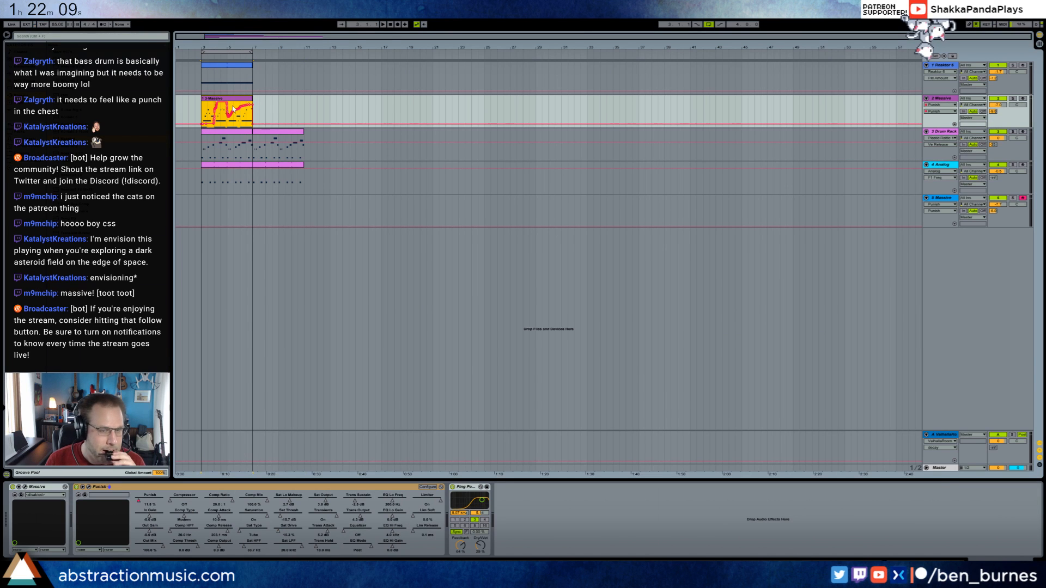
mouse_move(251, 99)
mouse_down()
mouse_move(275, 100)
mouse_move(255, 98)
mouse_move(304, 65)
mouse_move(293, 52)
mouse_move(302, 58)
mouse_up()
key(ctrl+d)
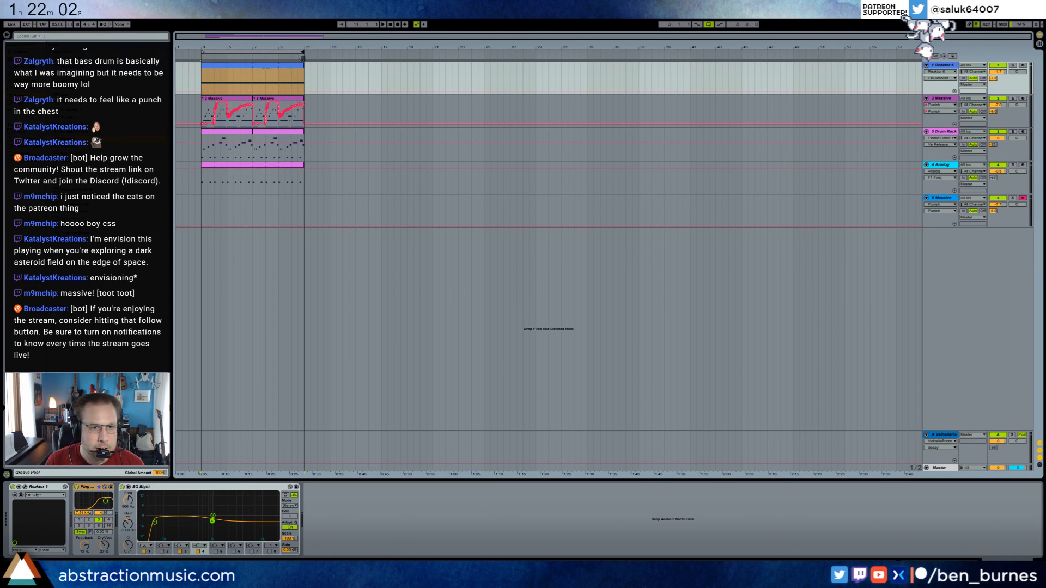
Record a part with Punish automation on the 5-Massive track across the extended loop and re-enable the overridden automation.
click(202, 206)
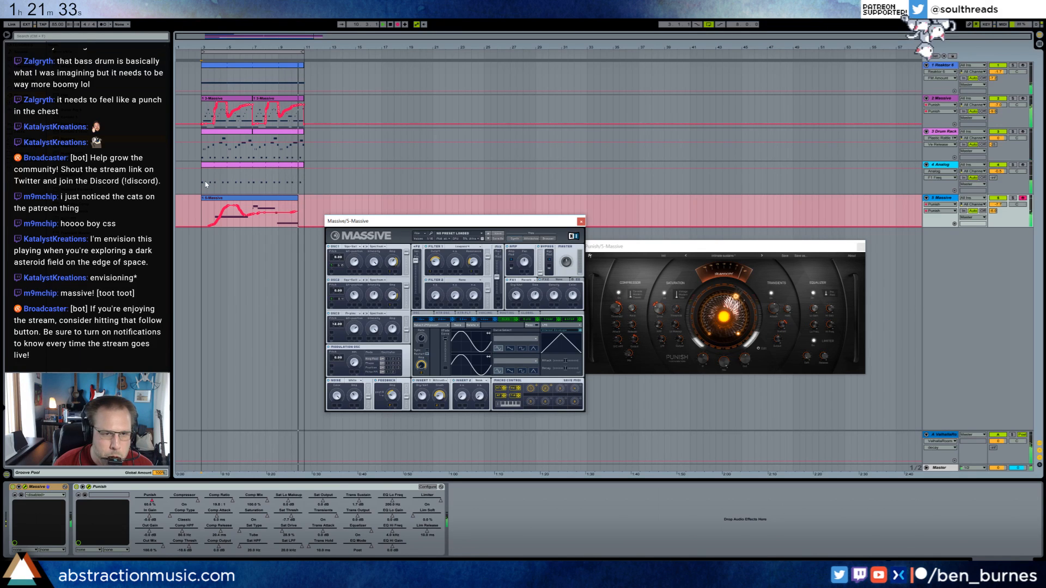
key(space)
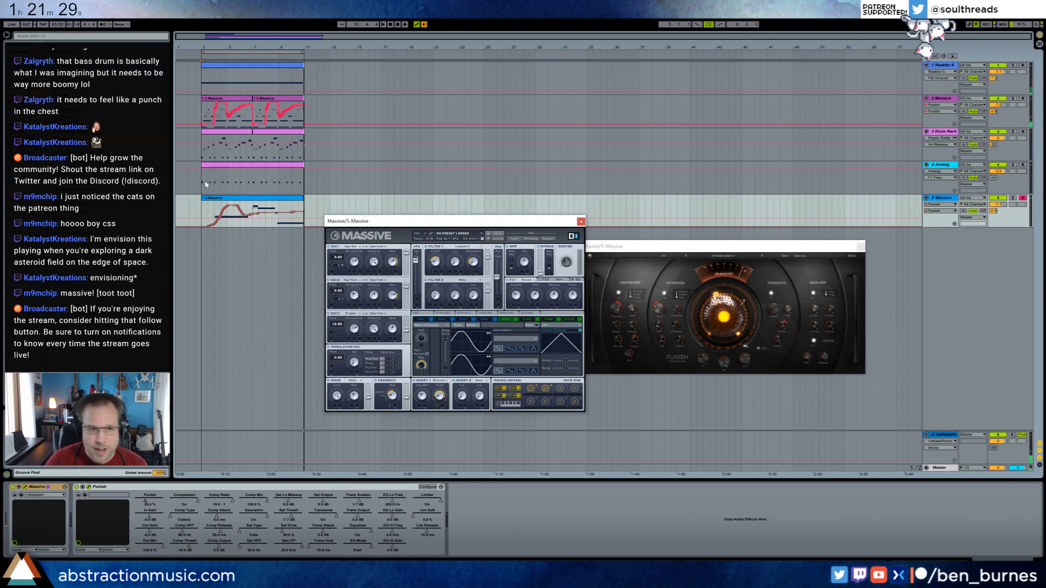
click(424, 24)
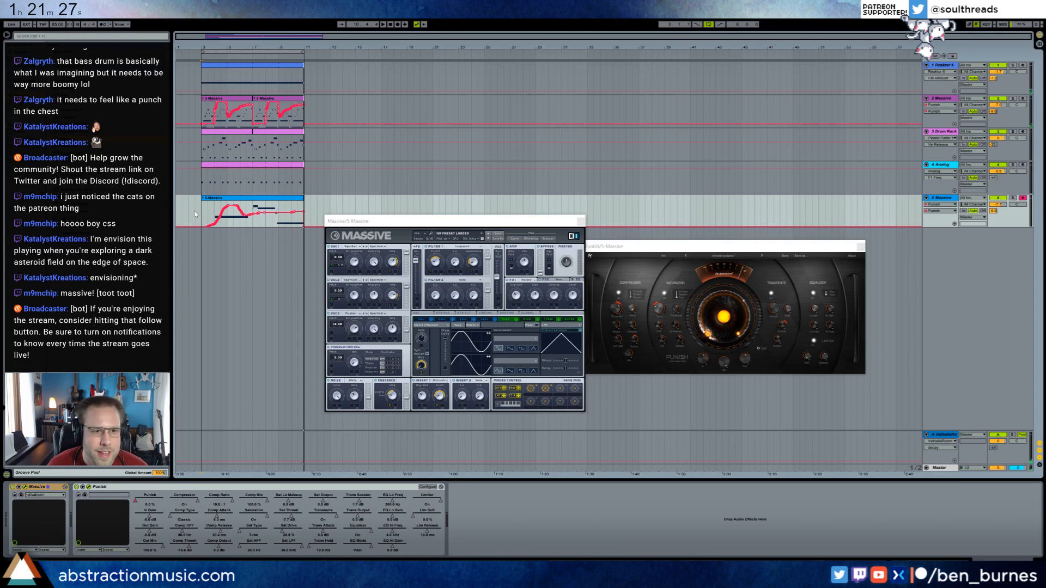
Play back the recorded 5-Massive part and move the Massive window clear of the Punish window.
key(space)
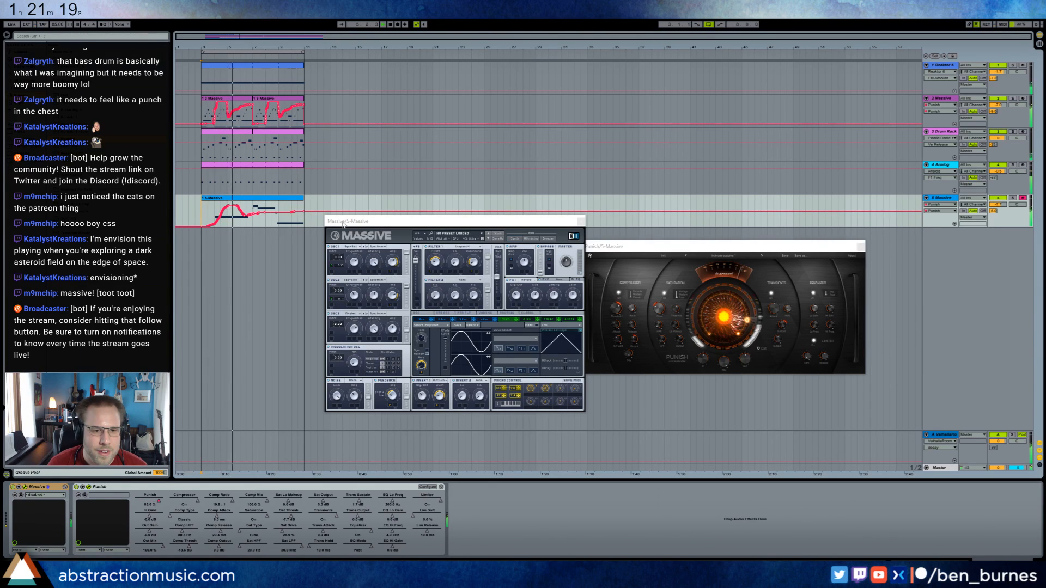
drag(394, 223, 378, 239)
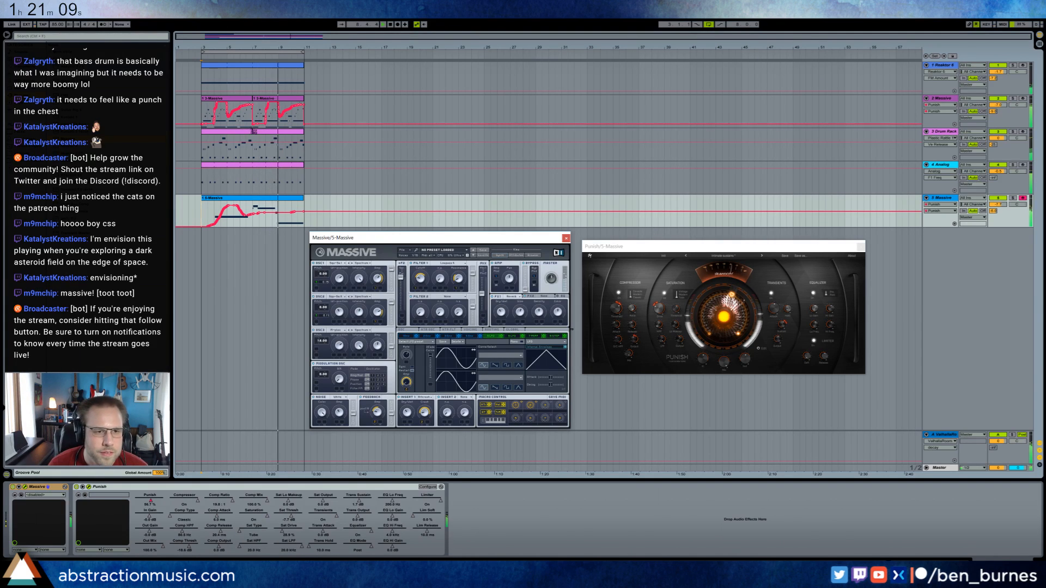
Turn on looping for the first Drum Rack clip and extend it over its duplicate to bar 11.
click(249, 133)
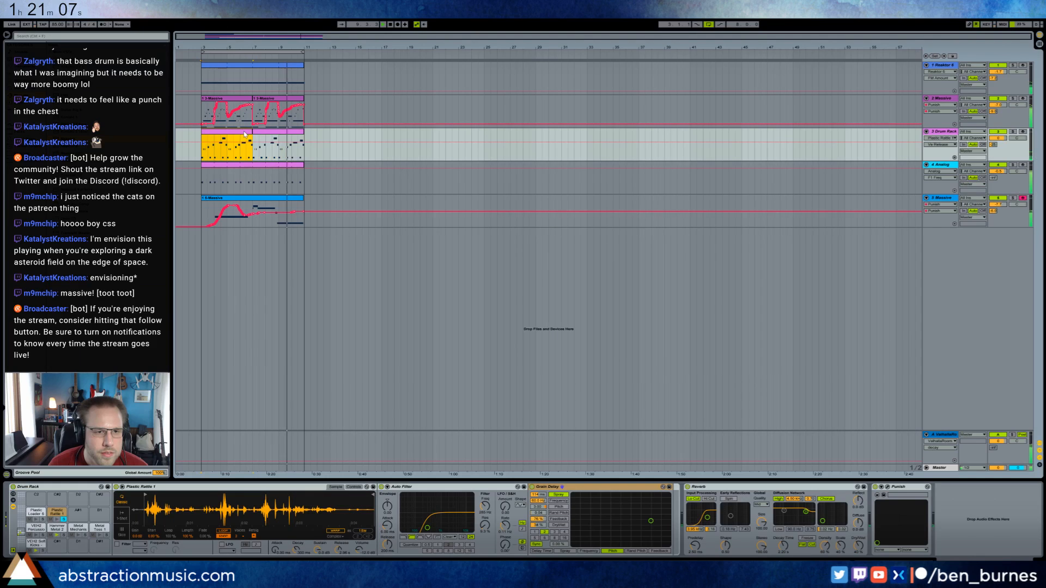
double_click(249, 134)
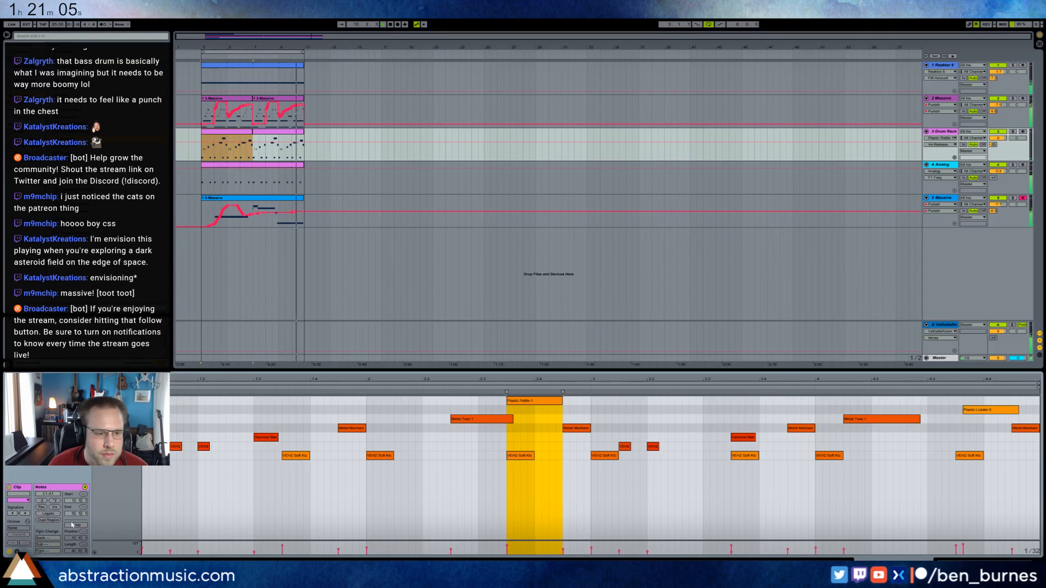
click(76, 526)
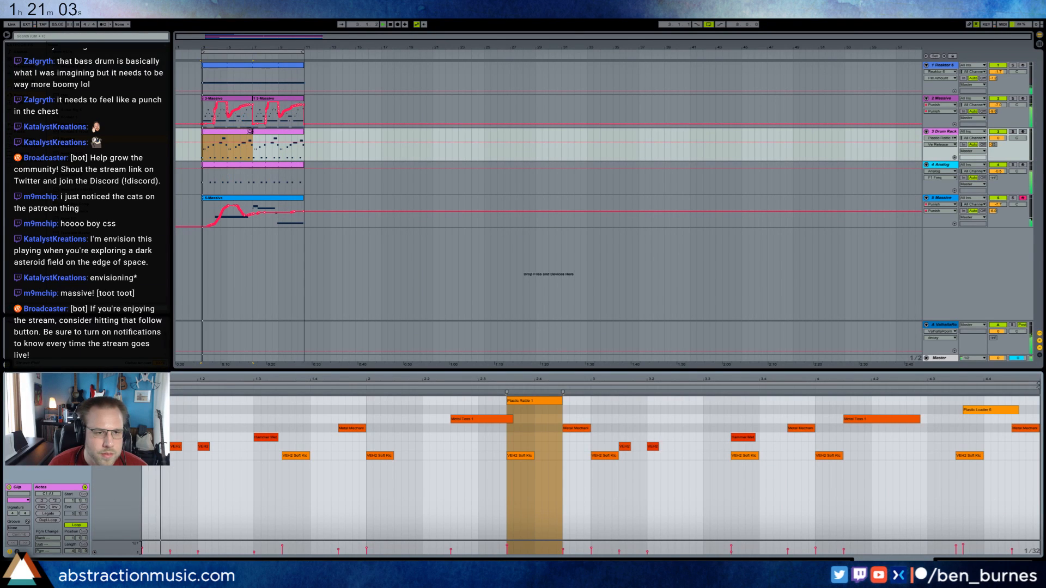
drag(252, 132, 299, 143)
key(space)
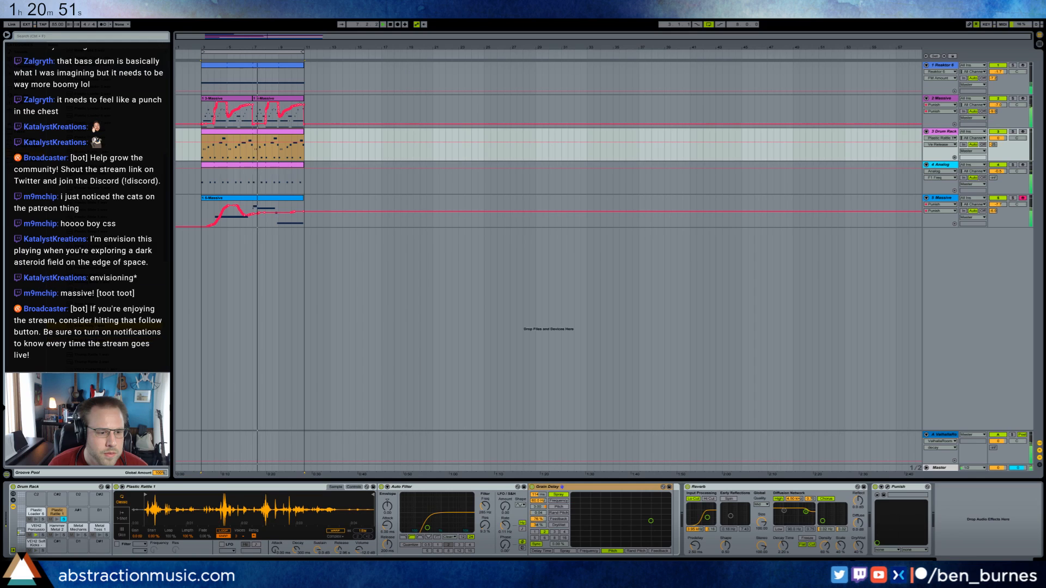
Load Snap Army 1 and Snap Army 2 onto empty Drum Rack pads and draw a Snap Army 1 note at 1.2.
click(58, 545)
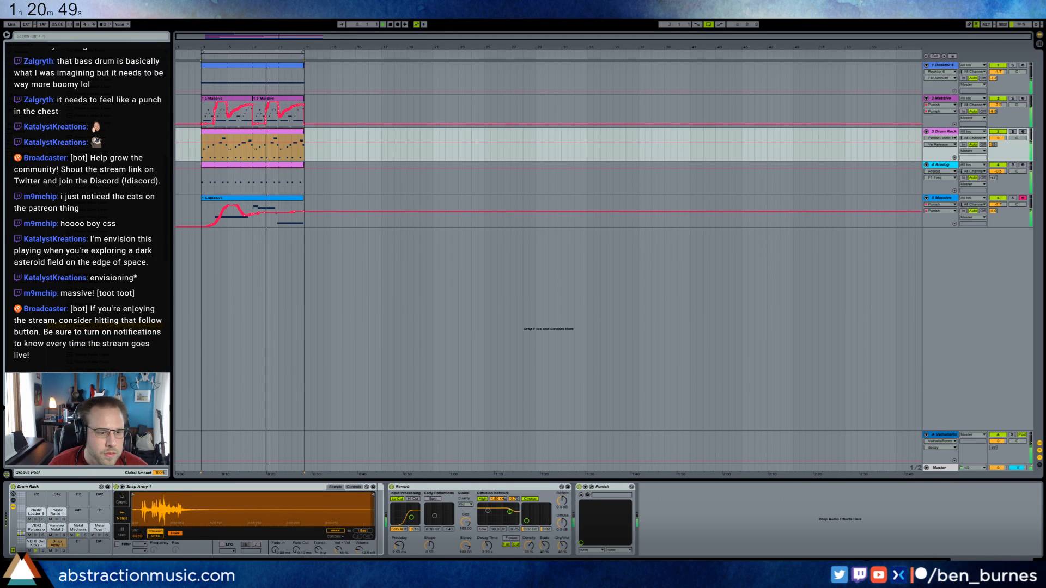
key(ctrl+d)
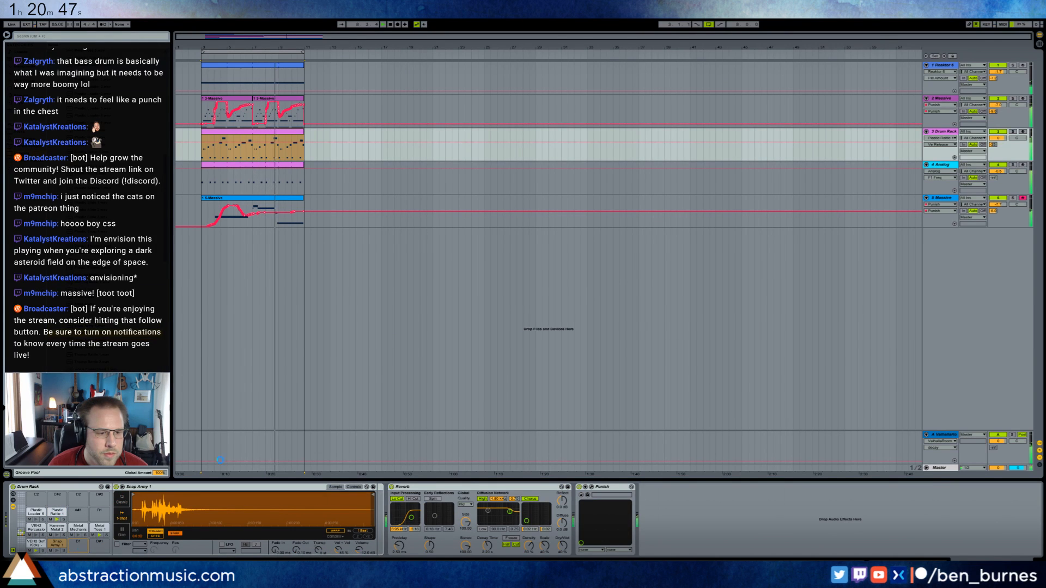
click(262, 136)
double_click(262, 136)
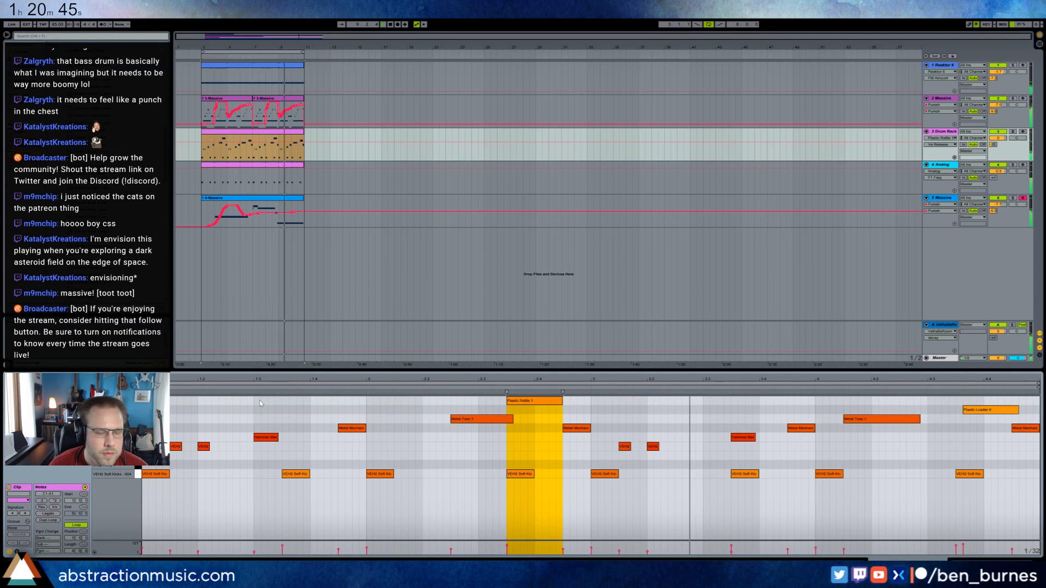
double_click(201, 466)
drag(225, 465, 231, 468)
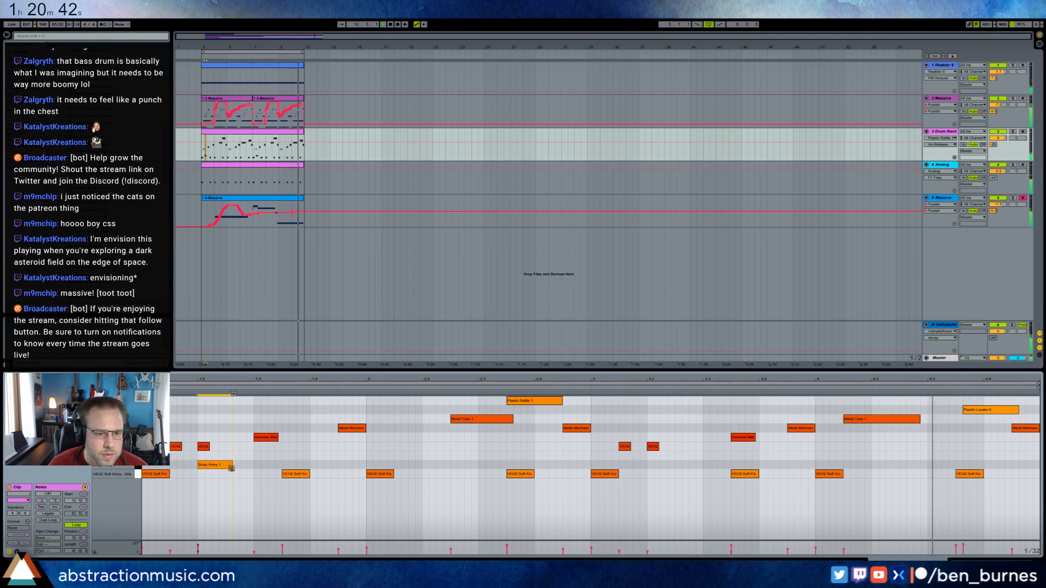
Draw a Snap Army 2 note at 1.4 and duplicate the one-bar snap pattern through the fourth bar.
double_click(312, 457)
drag(338, 457, 144, 470)
key(ctrl+d)
key(ctrl+d)
key(ctrl+d)
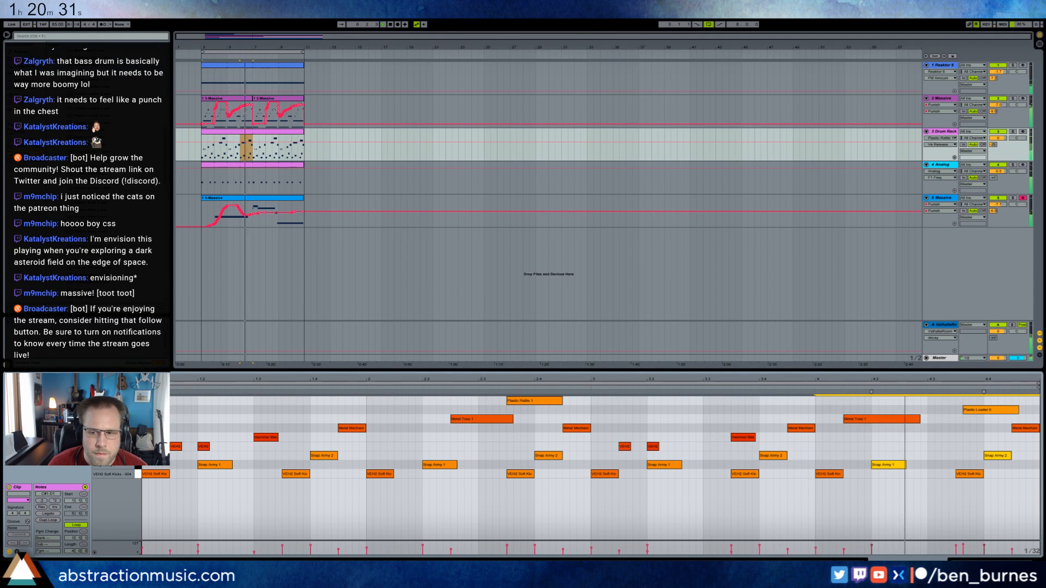
Move the last Snap Army 2 note in the clip an eighth note later.
click(1003, 492)
drag(997, 456, 1025, 456)
click(1019, 493)
key(shift+Tab)
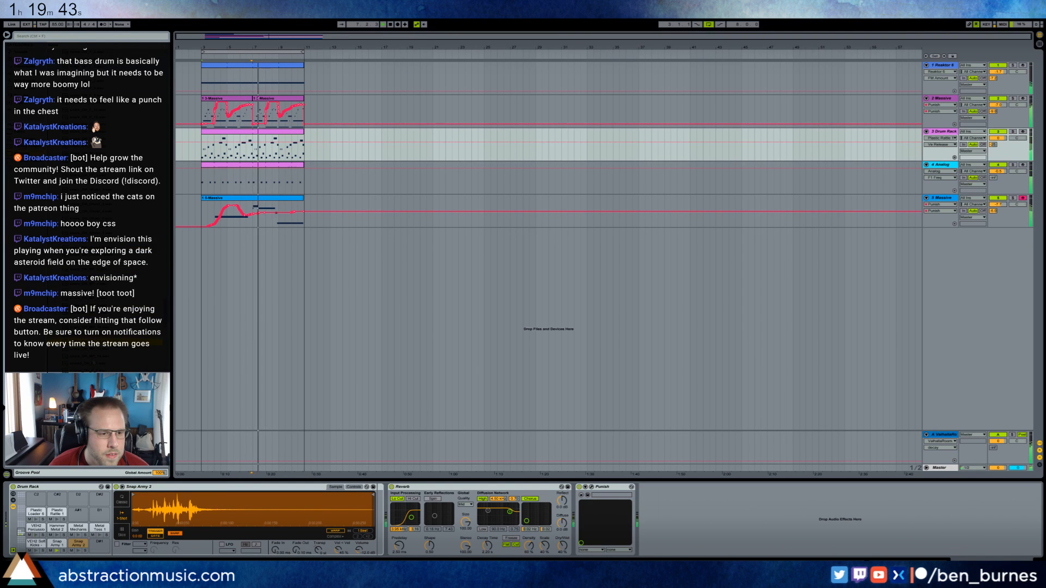
Load snare_OH_MP_12 onto the pad beside Snap Army 2 and draw its note an eighth after beat 1.2.
drag(98, 562, 99, 543)
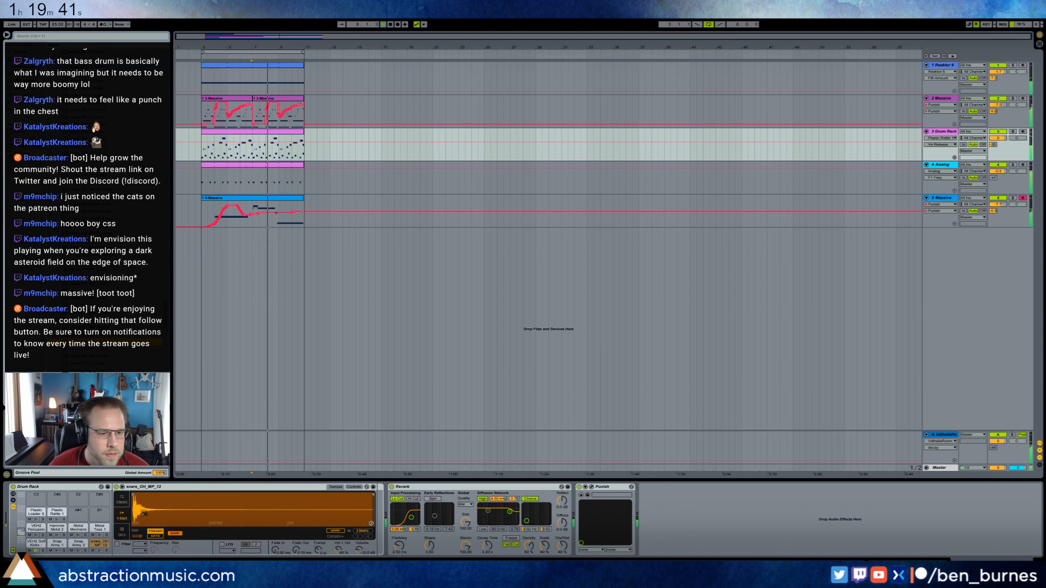
drag(134, 495, 134, 534)
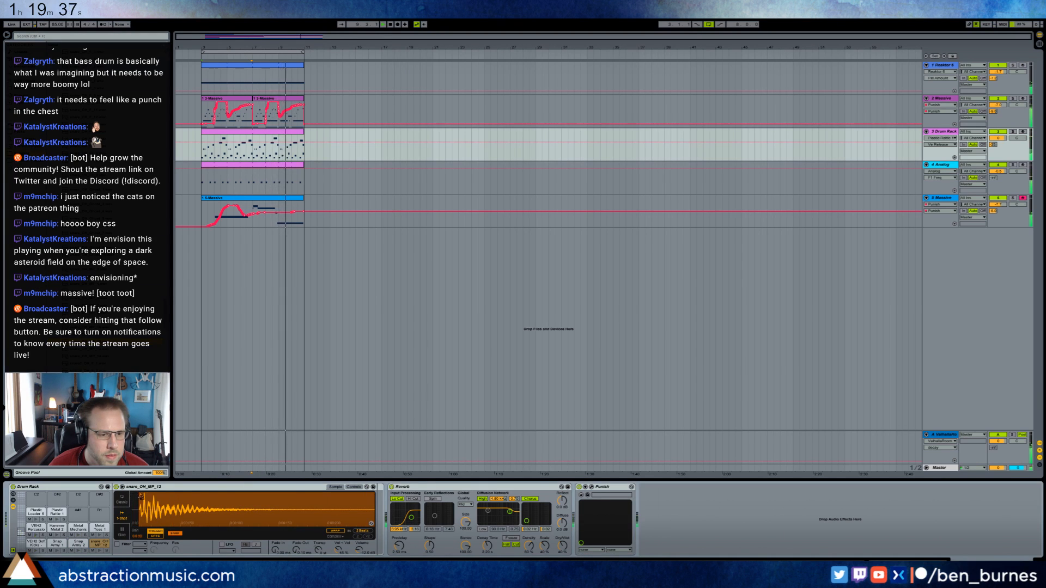
double_click(292, 147)
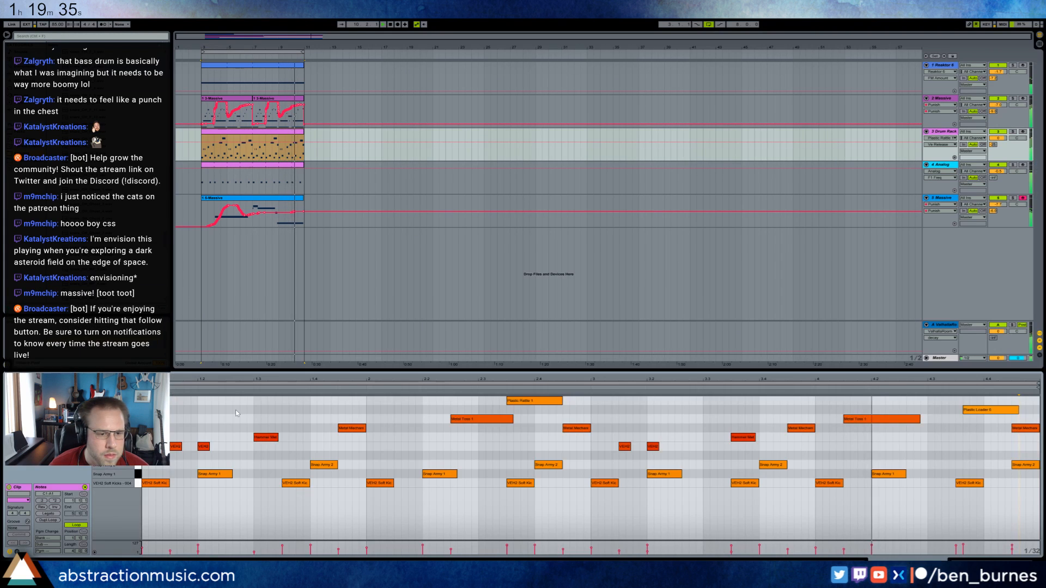
click(230, 466)
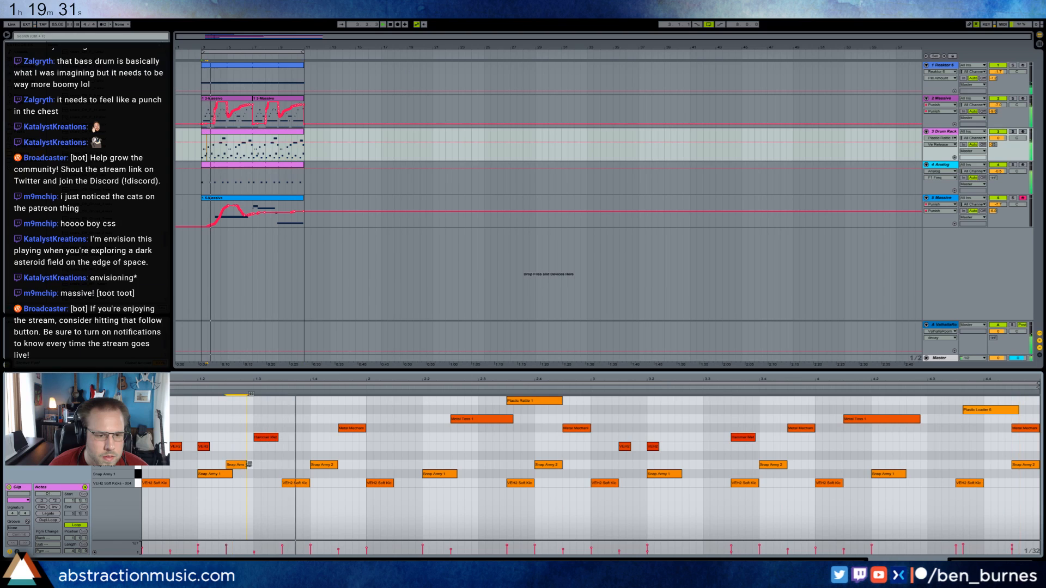
mouse_move(240, 465)
mouse_down()
mouse_move(241, 456)
mouse_move(239, 482)
mouse_up()
Duplicate the snare_OH_MP_12 note once per bar through the end of the four-bar drum clip.
drag(147, 456, 348, 452)
key(ctrl+d)
key(ctrl+d)
key(ctrl+d)
key(ctrl+d)
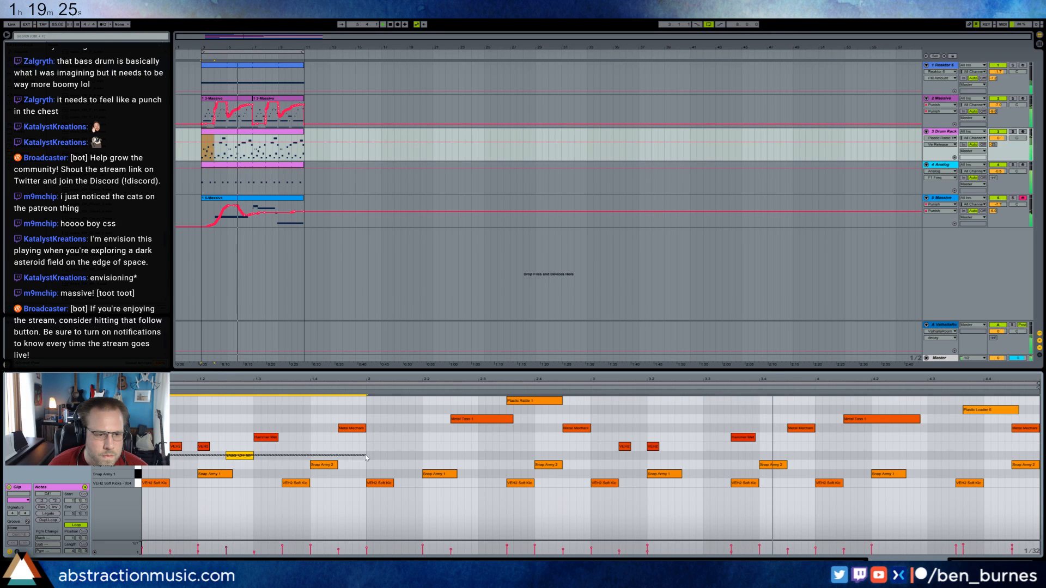
key(ctrl+z)
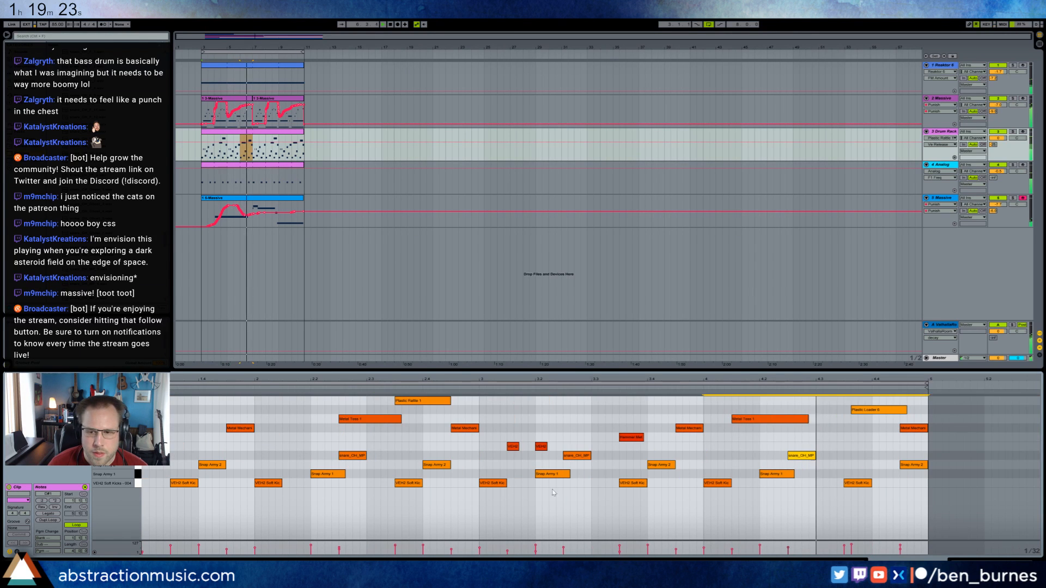
key(shift+Tab)
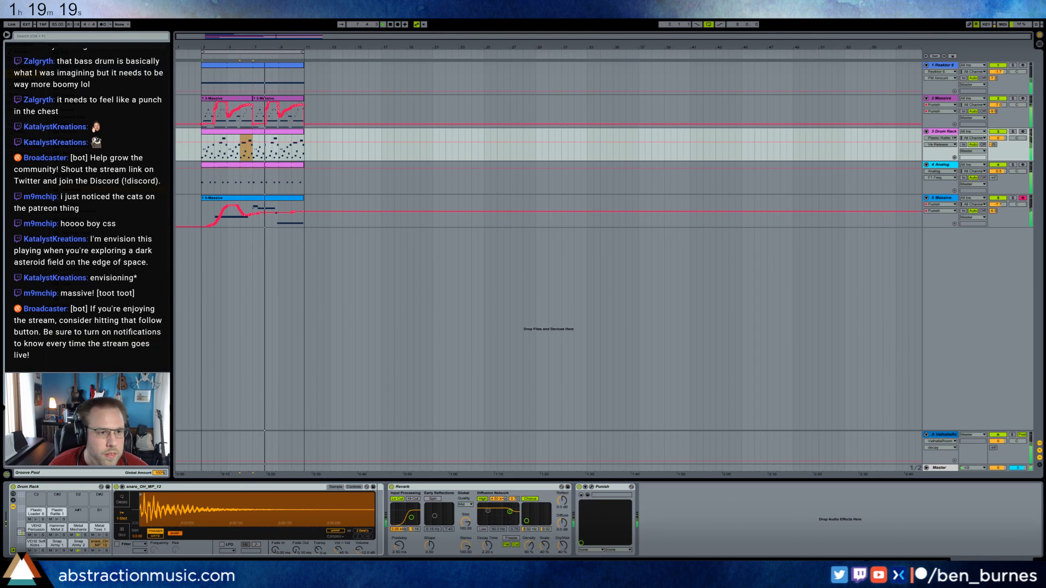
Add a high-pass Auto Filter and a Compressor to the snare pad's chain and adjust the compressor threshold.
drag(377, 512, 432, 530)
click(411, 538)
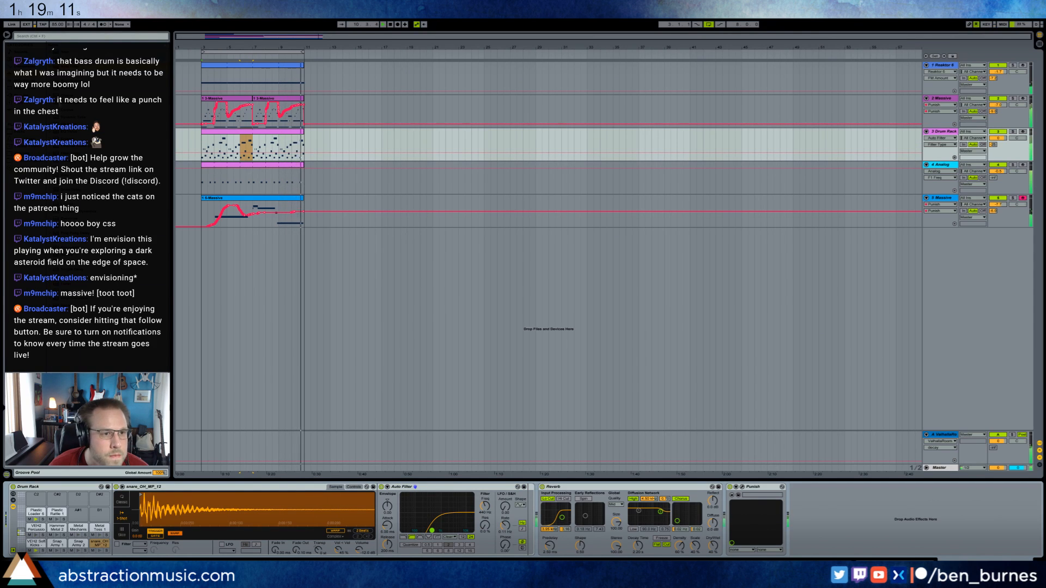
click(528, 516)
drag(512, 516, 563, 531)
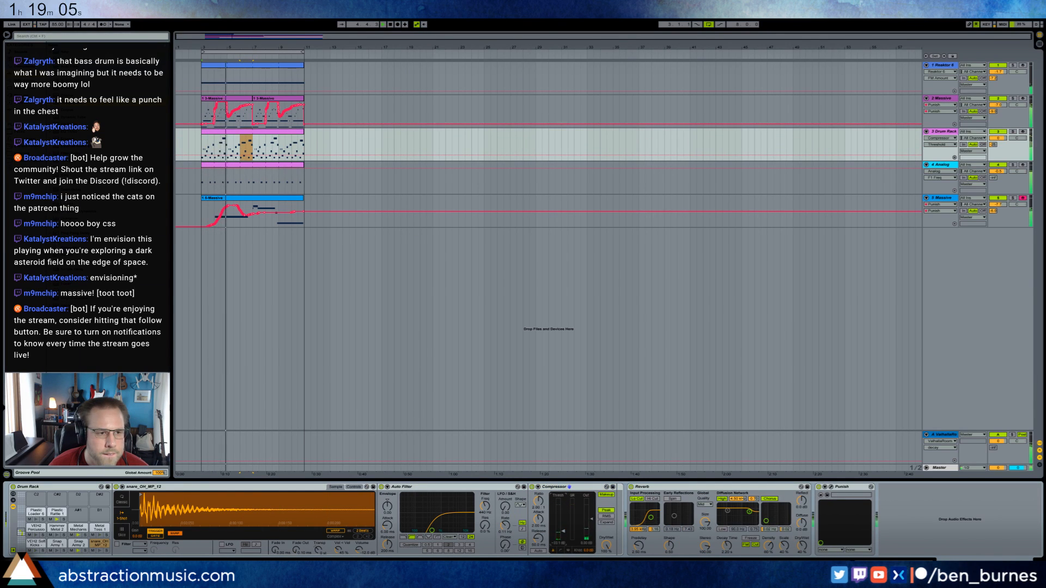
Add a Reverb after the snare's Compressor, adjust its dry/wet mix and diffusion, and enable early-reflection Spin.
drag(66, 254, 632, 536)
drag(791, 545, 792, 536)
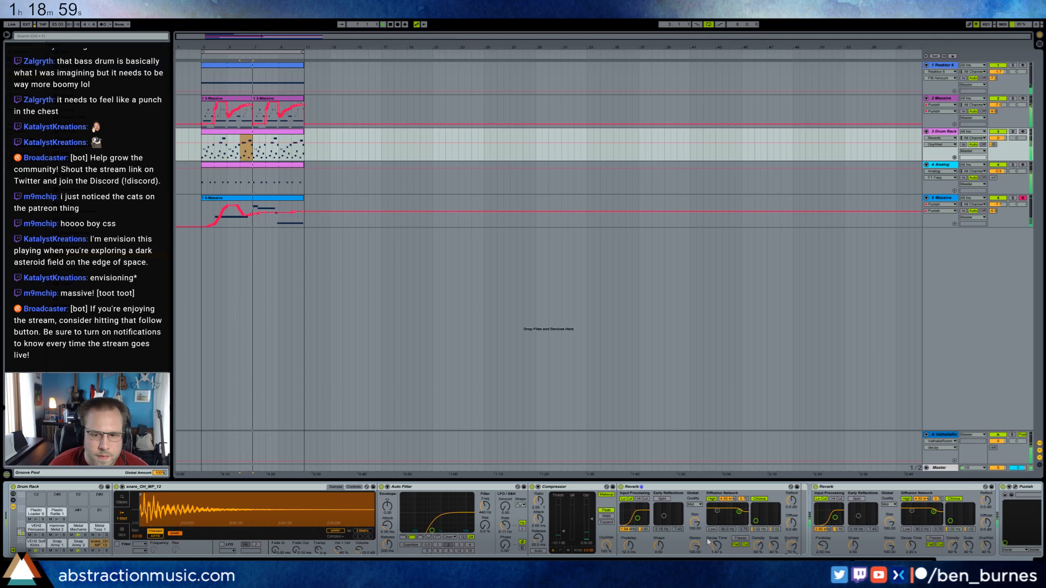
drag(709, 541, 669, 512)
click(662, 499)
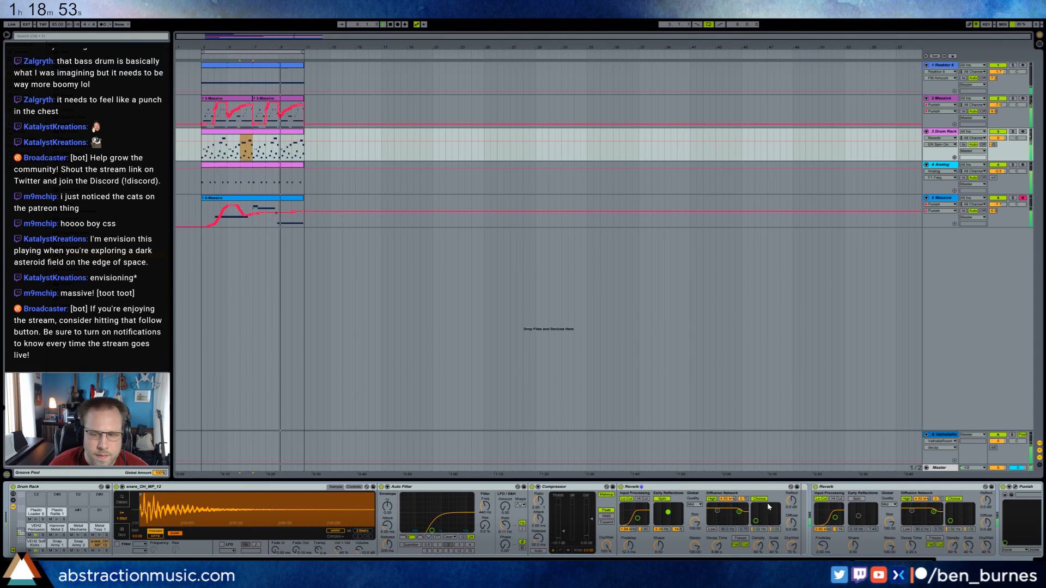
drag(755, 522, 757, 520)
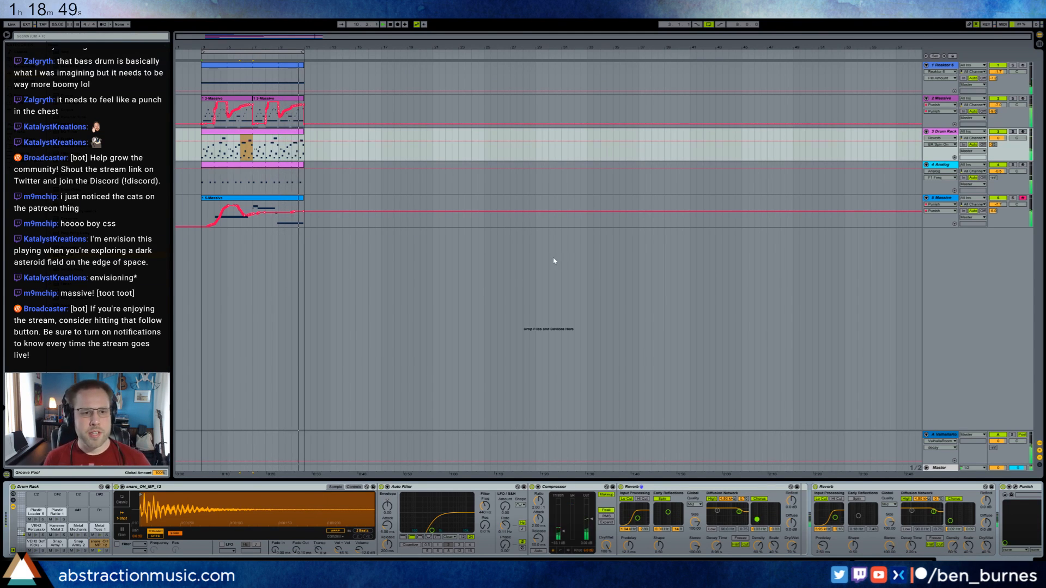
Load hihatClosed_OH_F_14 and a second hi-hat sample onto empty Drum Rack pads and open the drum clip's notes.
double_click(270, 135)
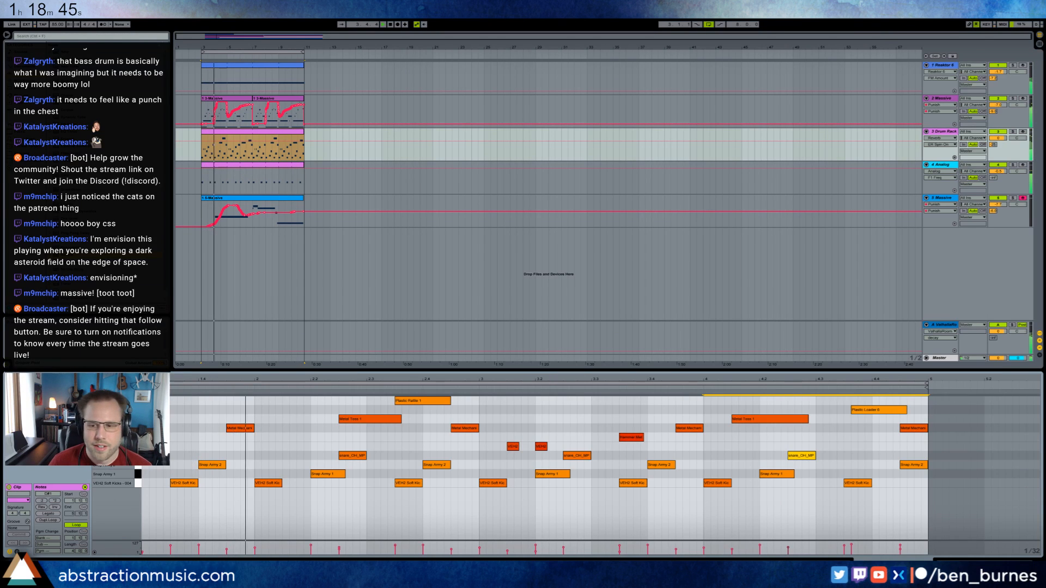
key(shift+Tab)
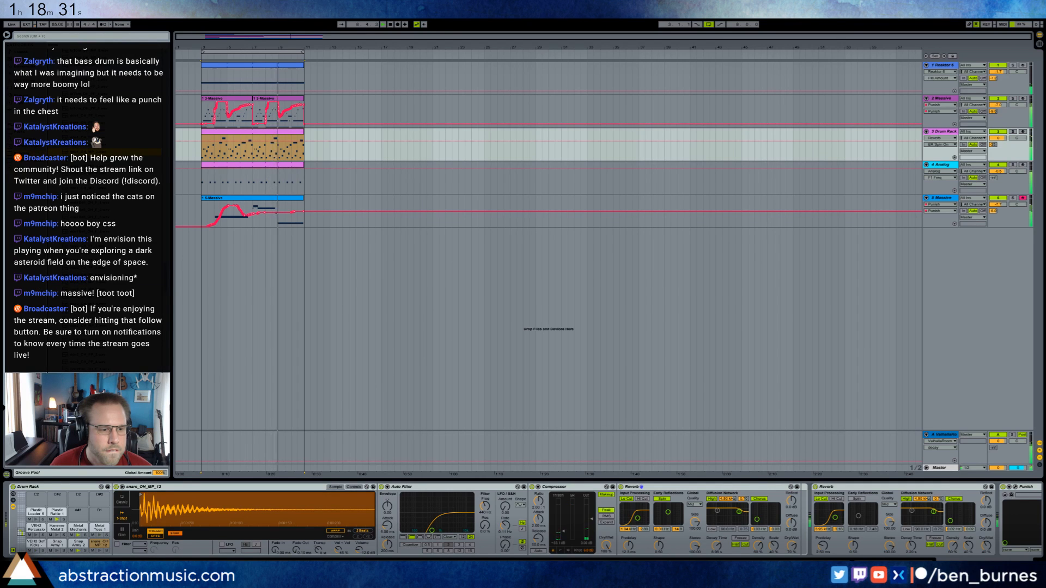
click(56, 497)
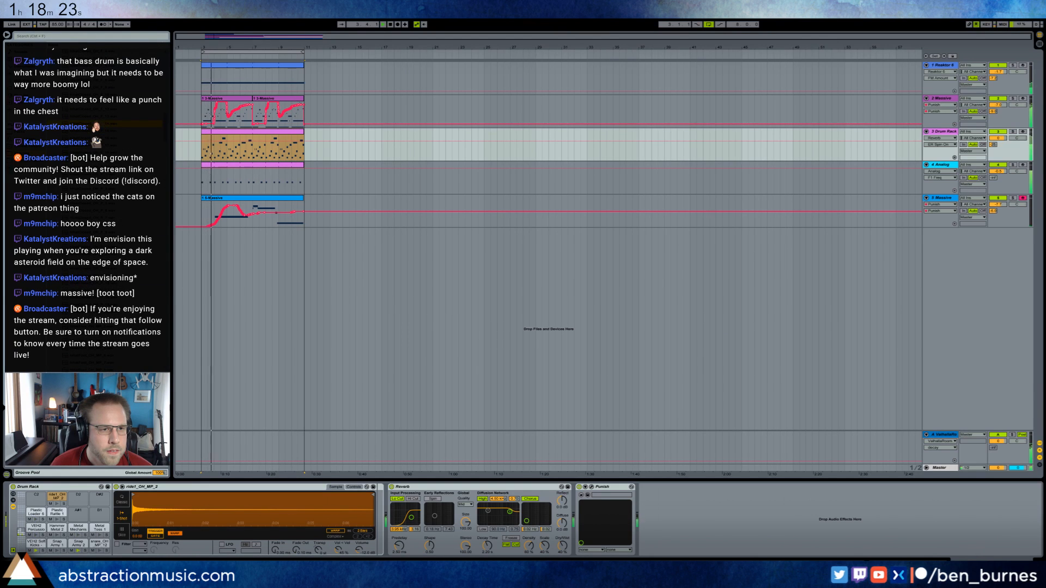
double_click(217, 132)
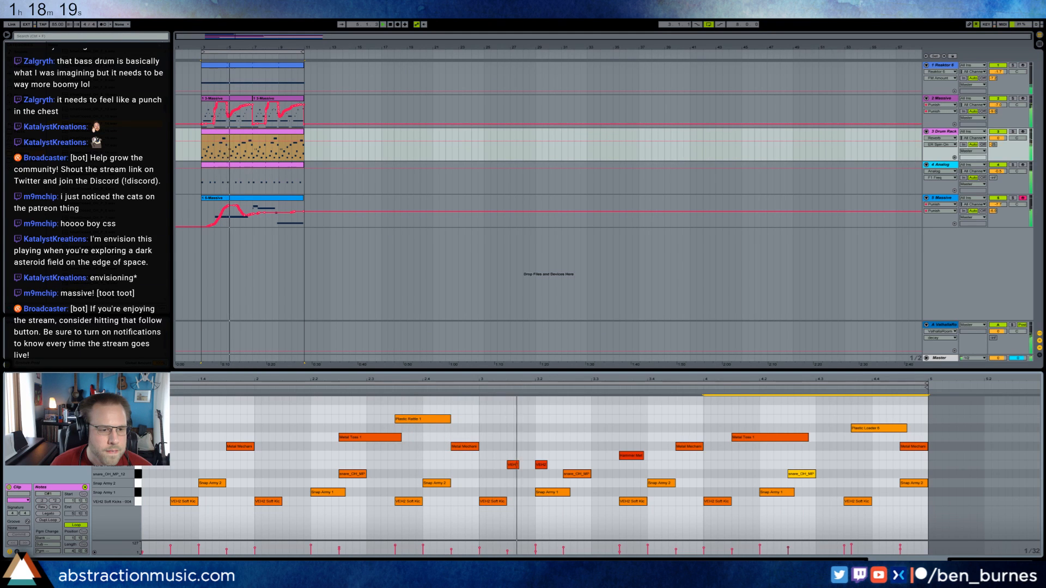
Place short closed hi-hat notes on the first four eighth notes of the drum clip.
double_click(145, 409)
drag(170, 380, 265, 380)
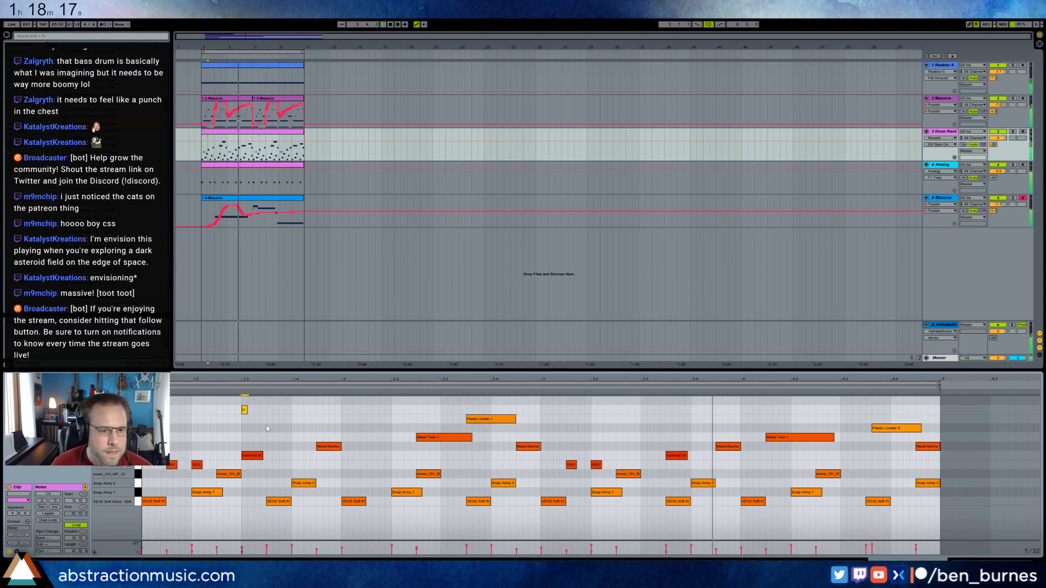
double_click(245, 410)
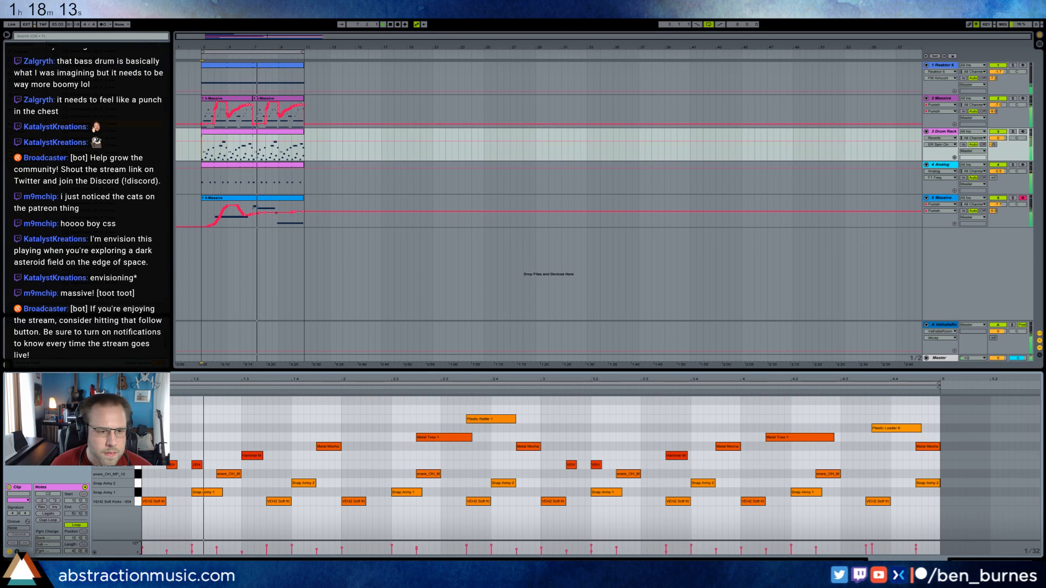
key(ctrl+z)
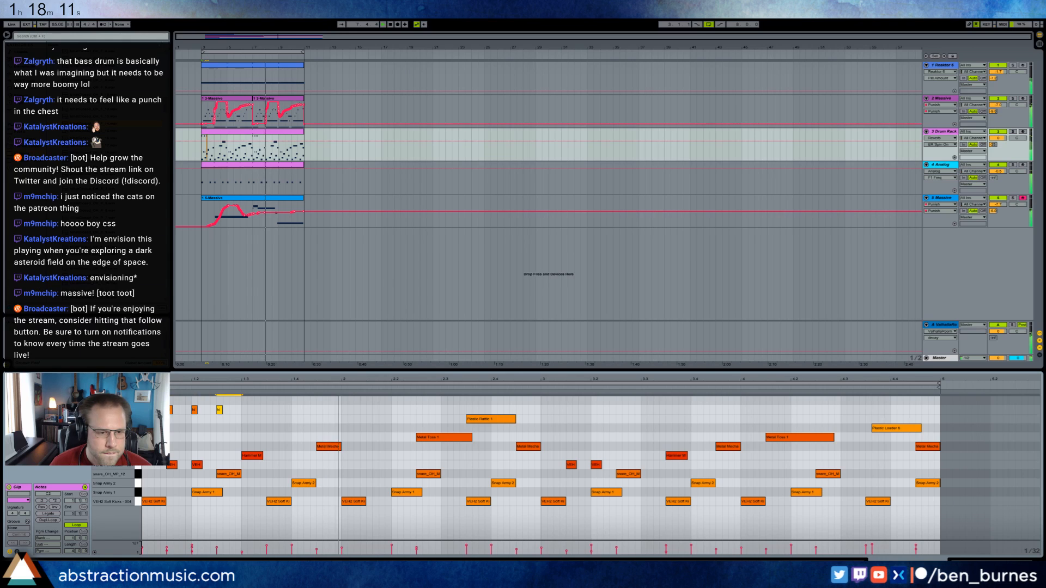
click(204, 423)
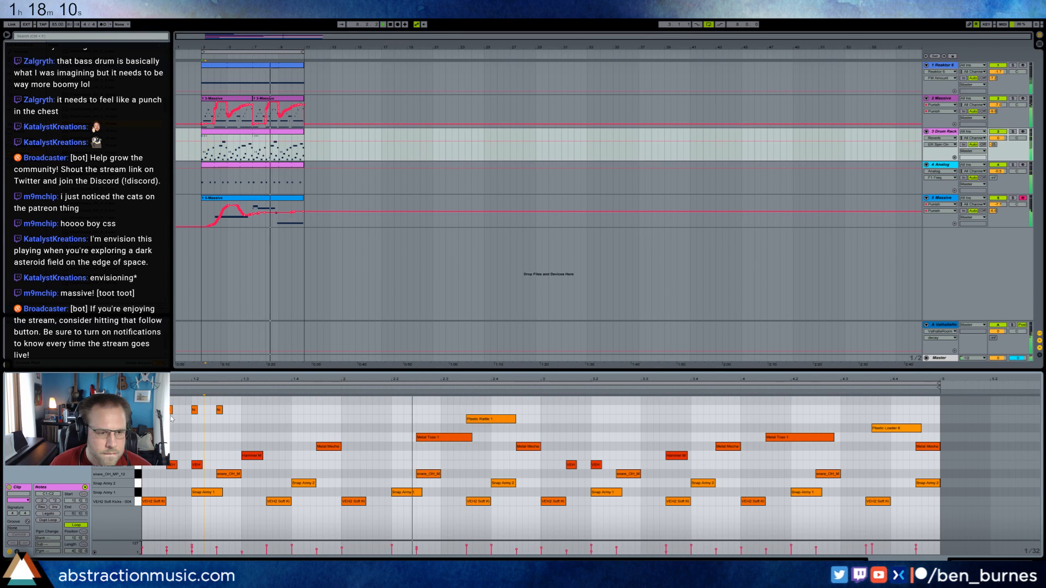
click(219, 410)
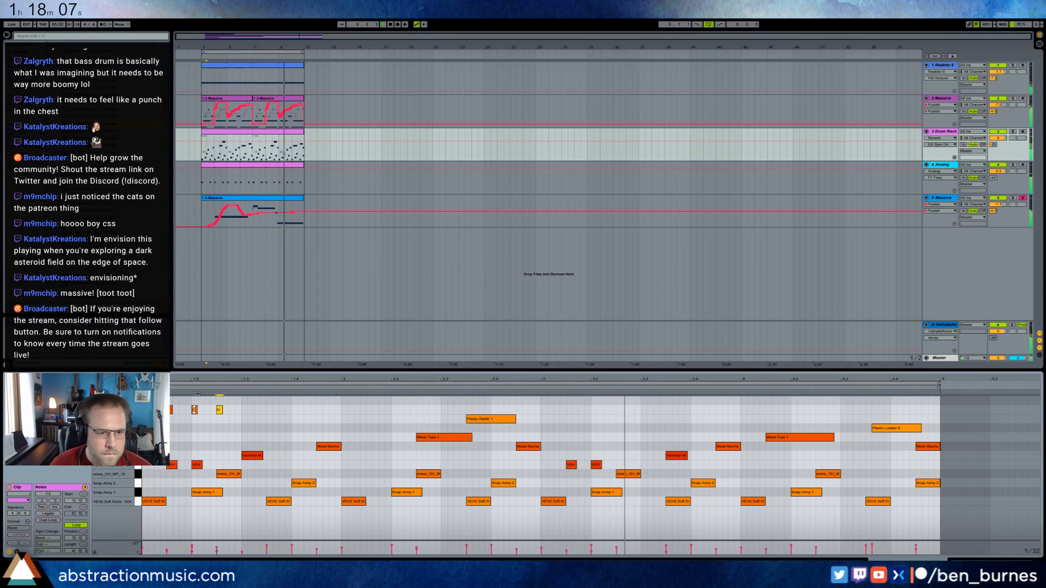
Duplicate the closed hi-hat pattern across the drum clip and draw a two-beat note for the second hi-hat from the clip start.
click(241, 413)
drag(241, 419, 143, 411)
key(ctrl+d)
key(ctrl+d)
key(ctrl+d)
key(ctrl+d)
key(ctrl+d)
key(ctrl+d)
key(ctrl+d)
key(ctrl+d)
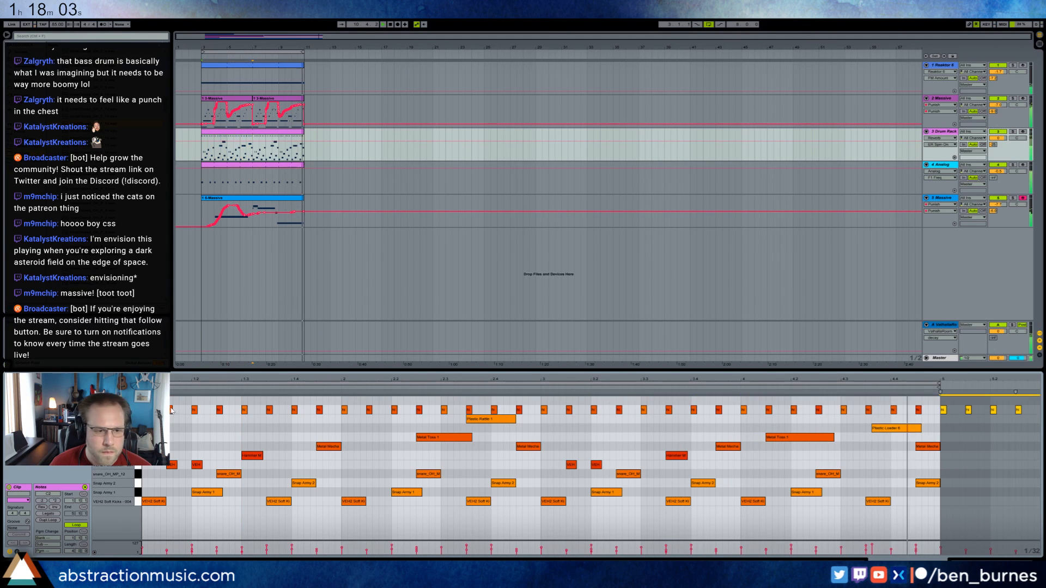
double_click(144, 401)
drag(148, 401, 243, 404)
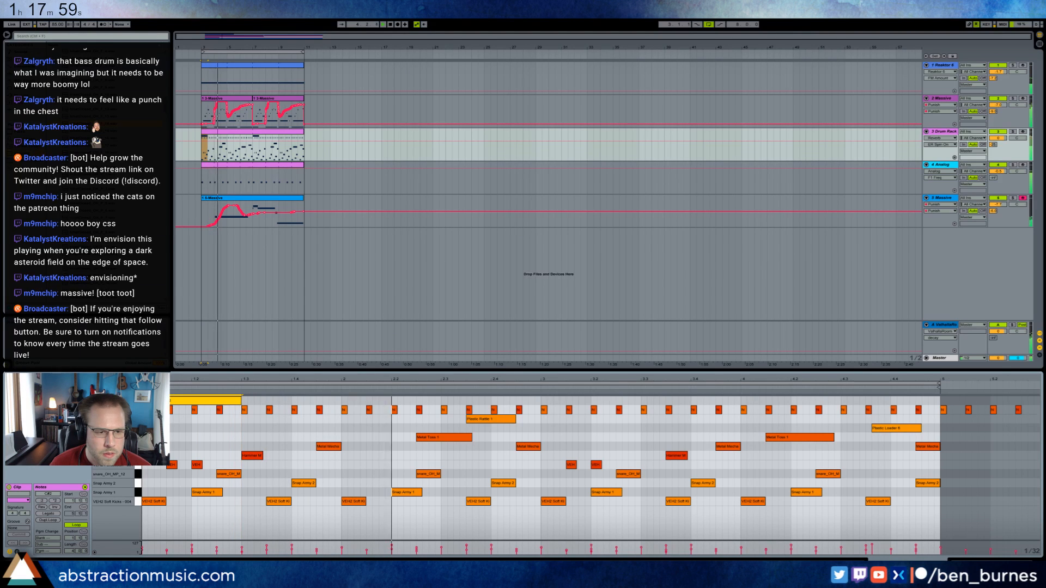
Change the velocity of the hi-hat notes and delete the closed hi-hat notes beyond the clip's end at bar 5.
click(138, 410)
drag(171, 410, 171, 434)
click(188, 422)
drag(240, 402, 241, 405)
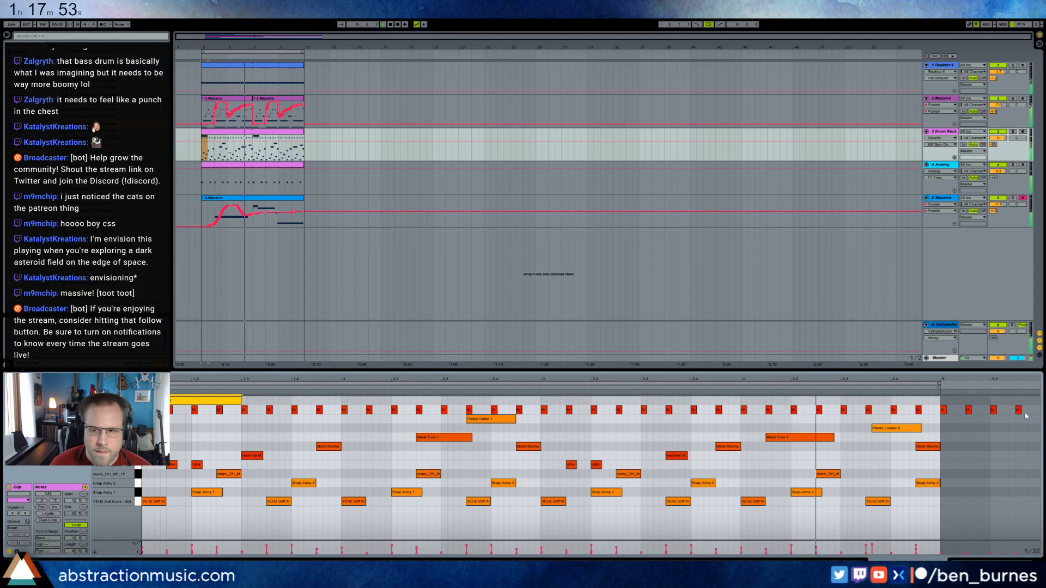
drag(1033, 417, 944, 411)
key(Delete)
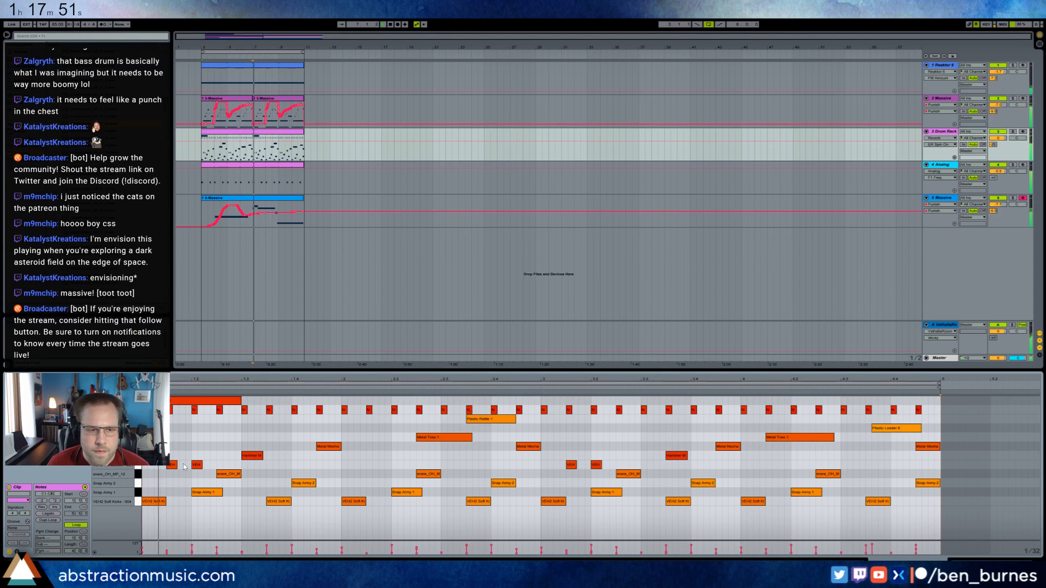
Duplicate the two-beat ride note from the start of the drum clip to the start of bar 3.
click(173, 475)
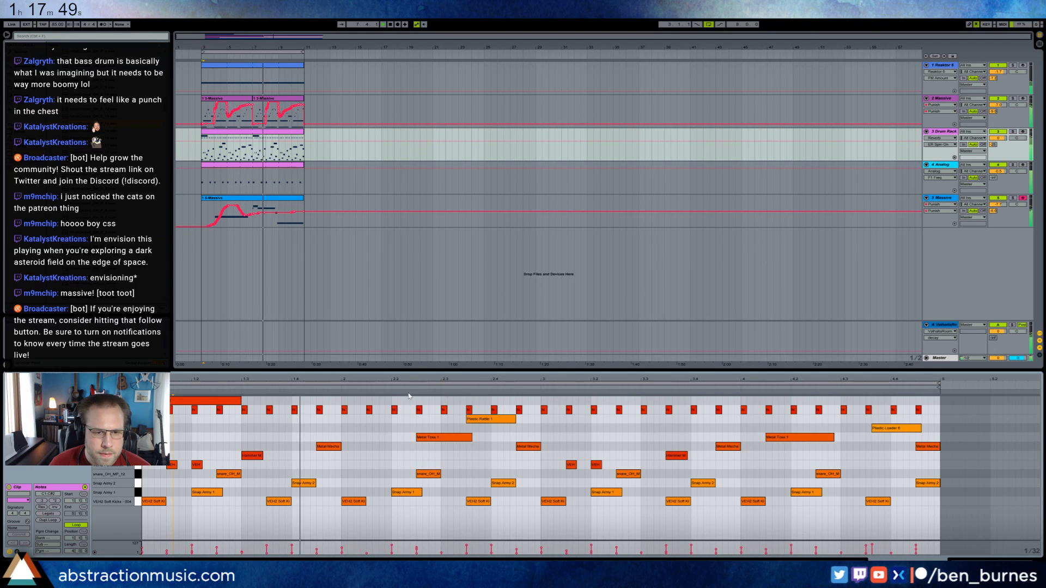
drag(541, 398, 152, 397)
key(ctrl+d)
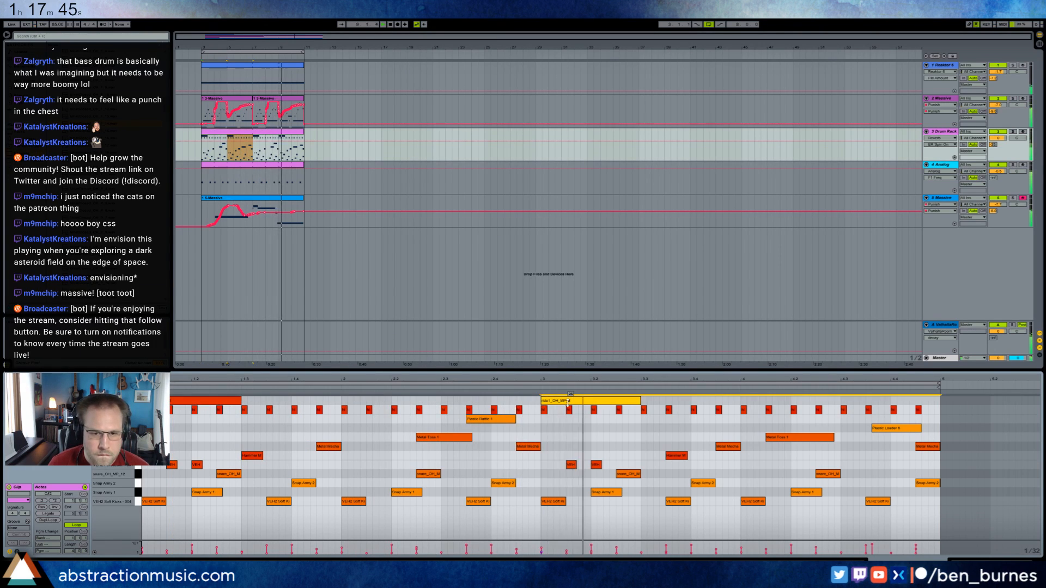
drag(568, 403, 567, 397)
drag(229, 402, 229, 398)
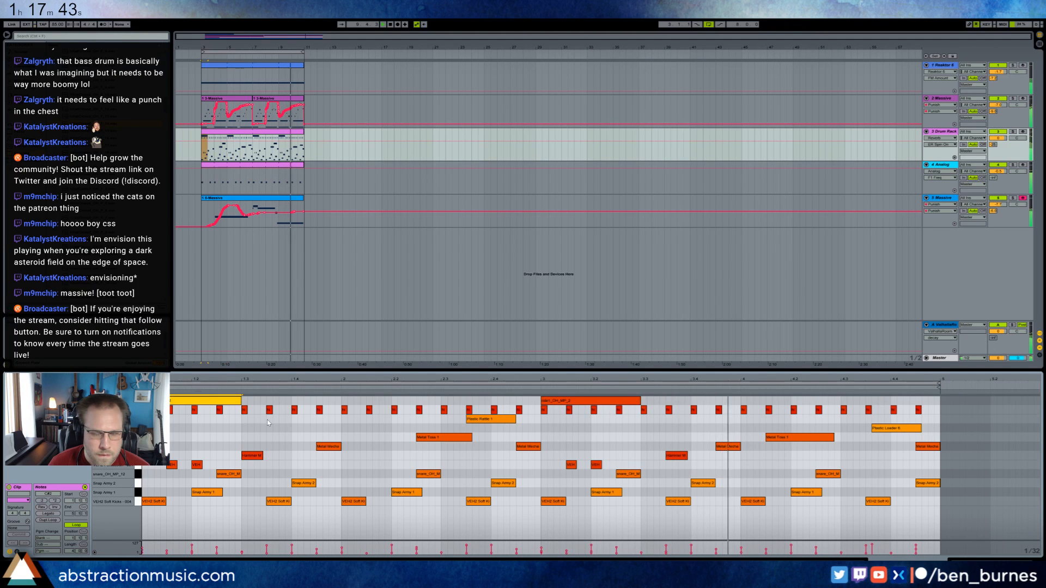
Adjust the fade-out and extend the sample end of hihatClosed_OH_F_14, and insert Auto Pan after it on its pad.
key(shift+Tab)
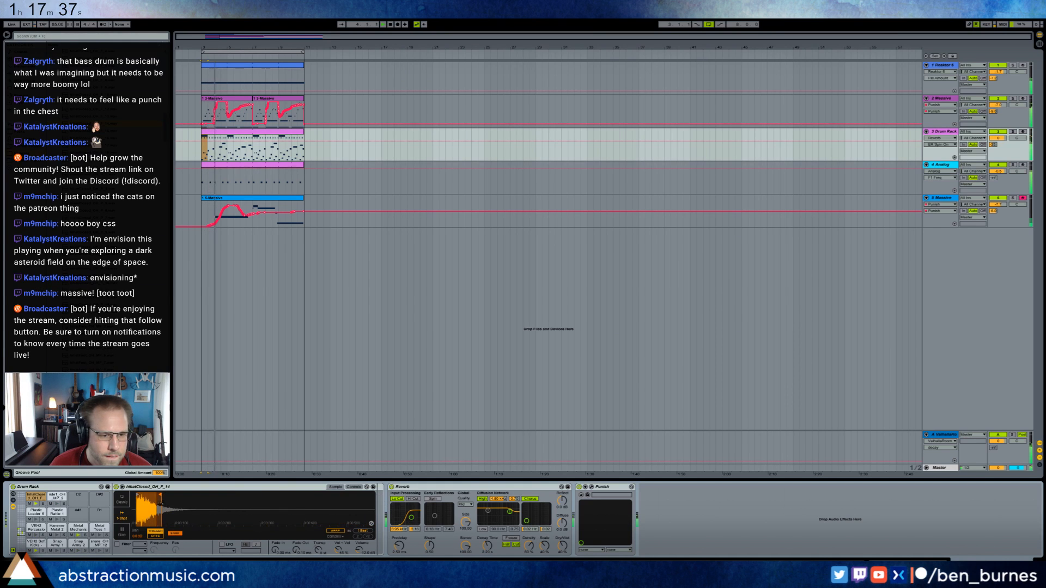
drag(297, 550, 296, 532)
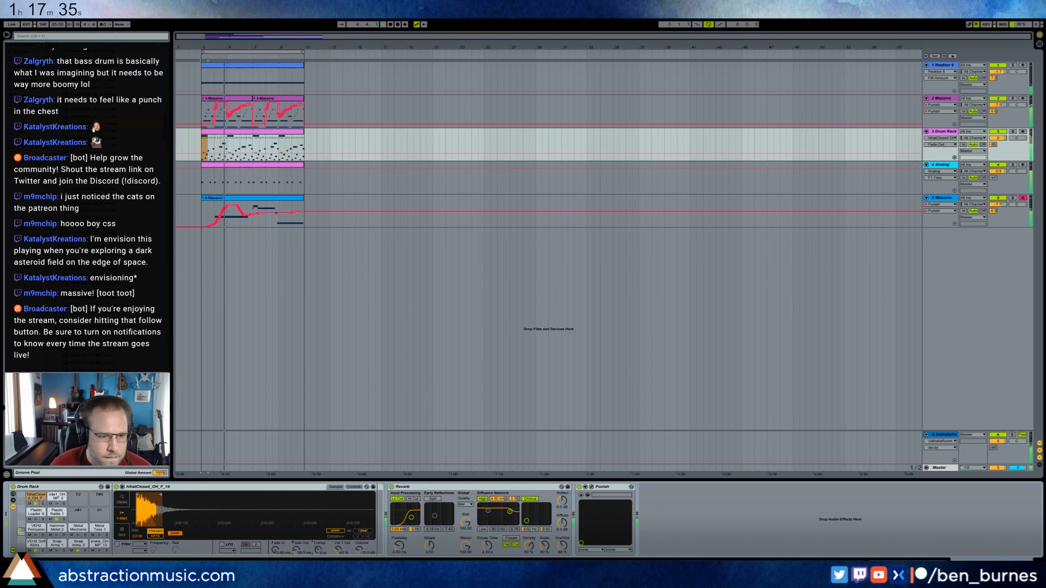
drag(162, 495, 172, 496)
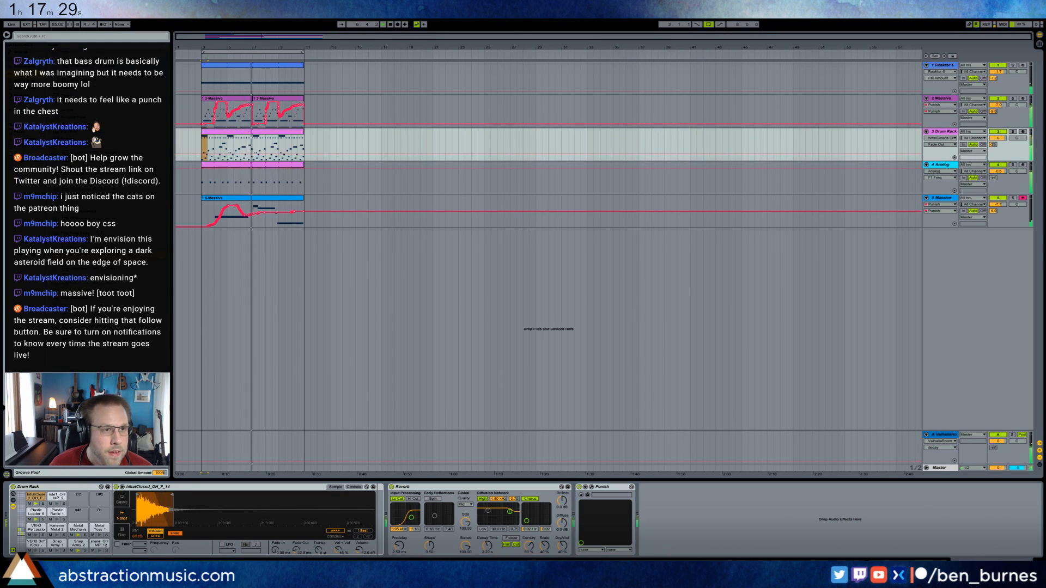
drag(459, 462, 386, 523)
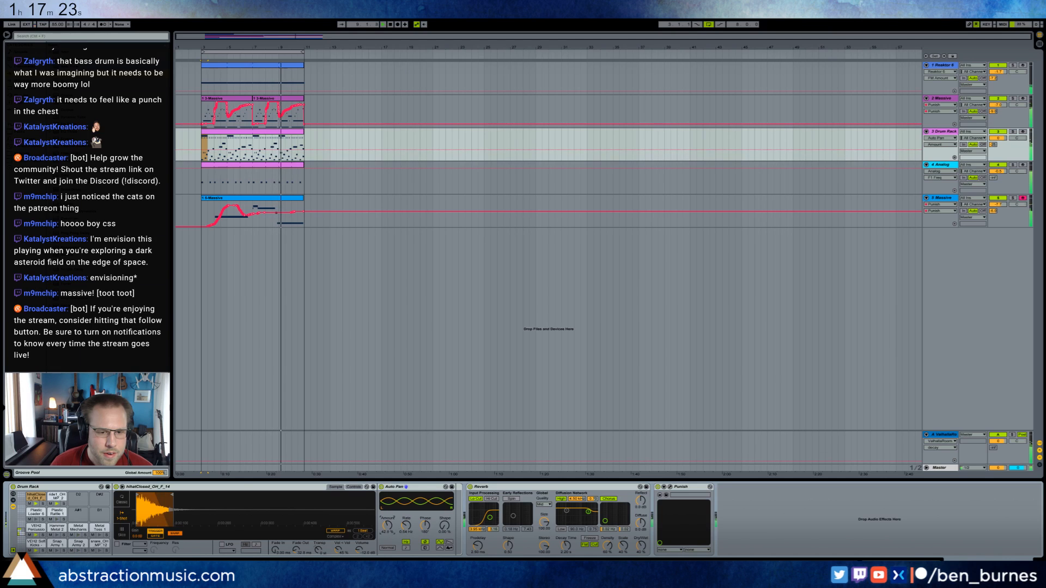
Show the Drum Rack's chain list and pan the individual snap, percussion, metal and plastic chains across the stereo field.
click(57, 497)
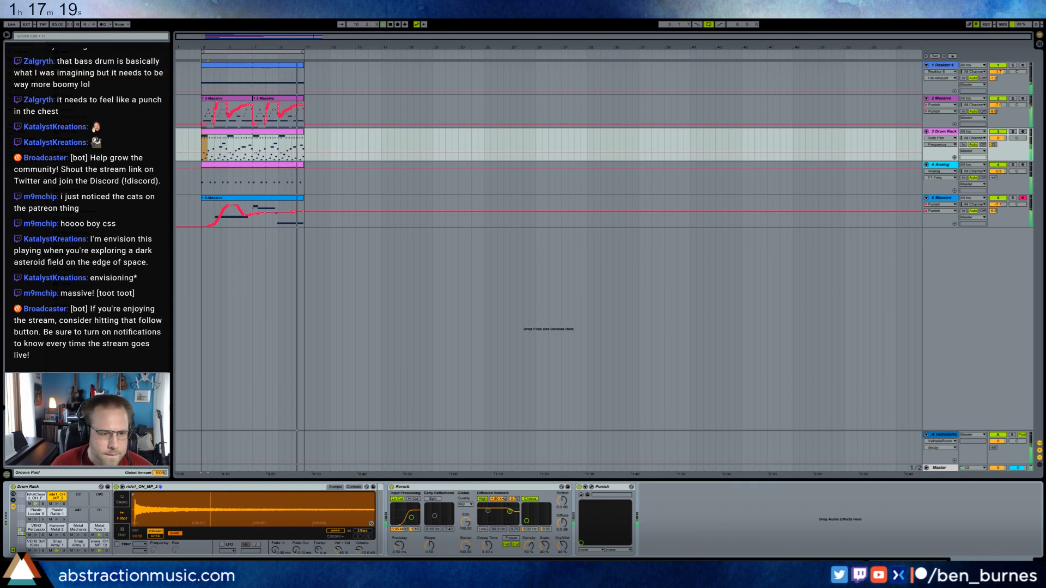
click(14, 500)
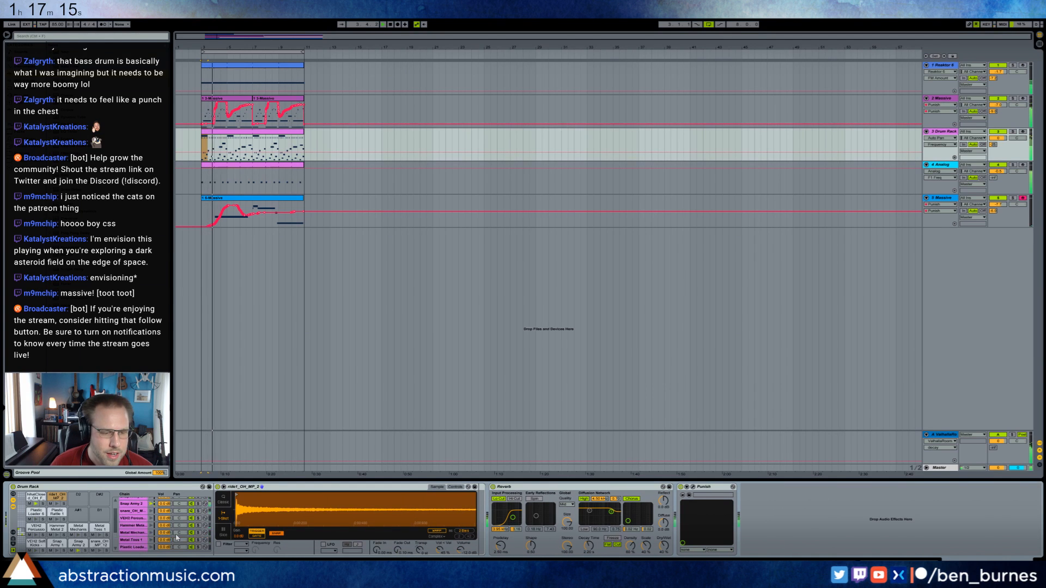
scroll(179, 534, up, 3)
click(141, 508)
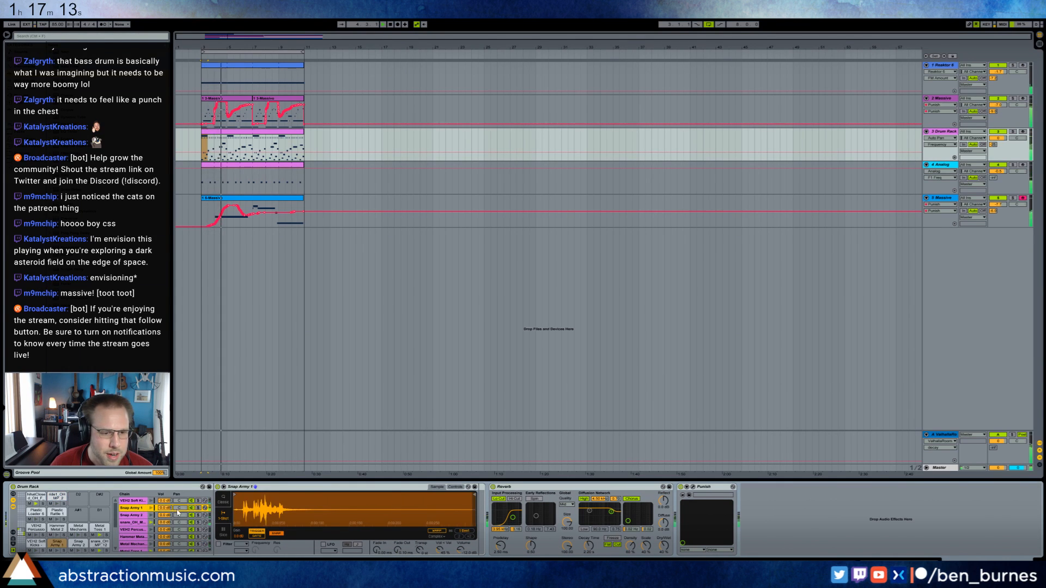
mouse_move(178, 509)
mouse_down()
mouse_move(178, 499)
mouse_move(181, 525)
mouse_up()
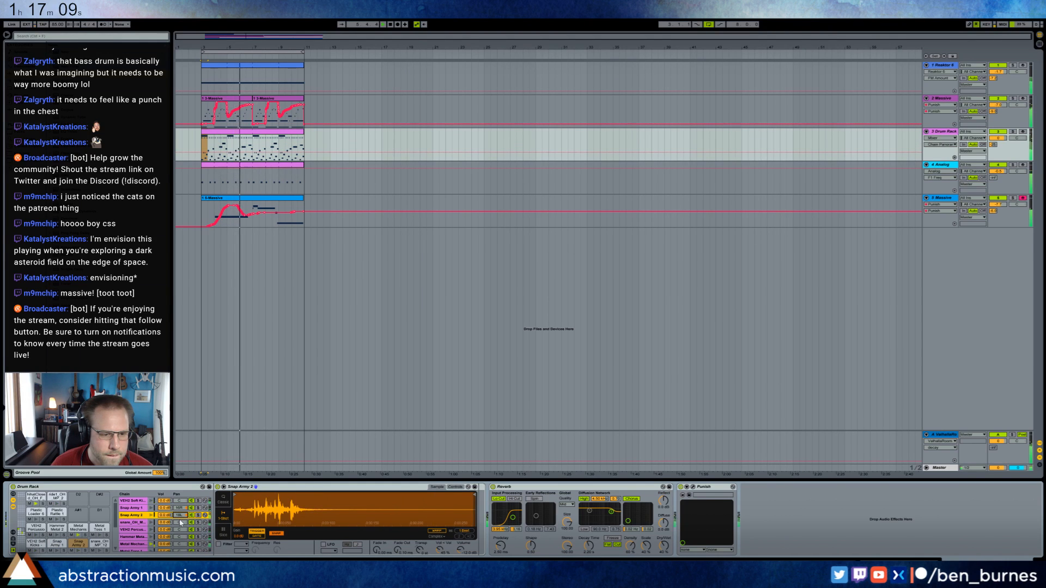
scroll(183, 519, down, 2)
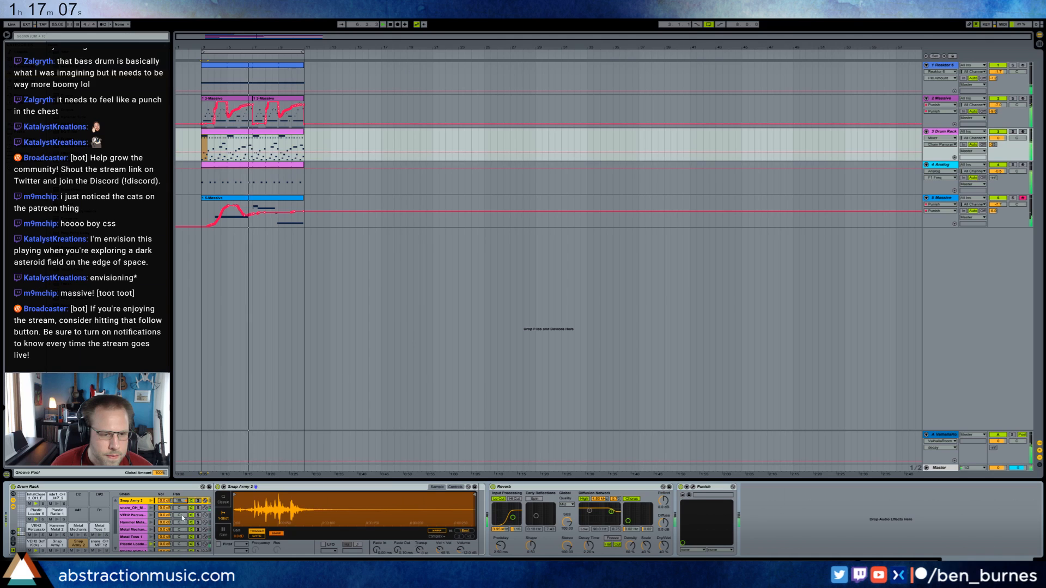
drag(181, 515, 181, 500)
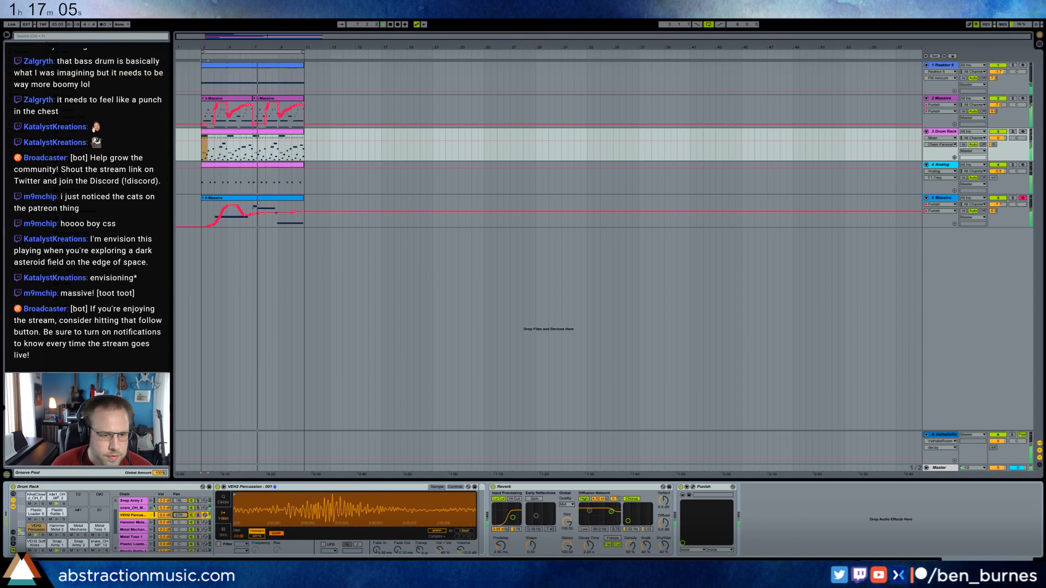
mouse_move(180, 530)
mouse_down()
mouse_move(179, 520)
mouse_move(179, 548)
mouse_move(179, 525)
mouse_up()
scroll(180, 537, down, 1)
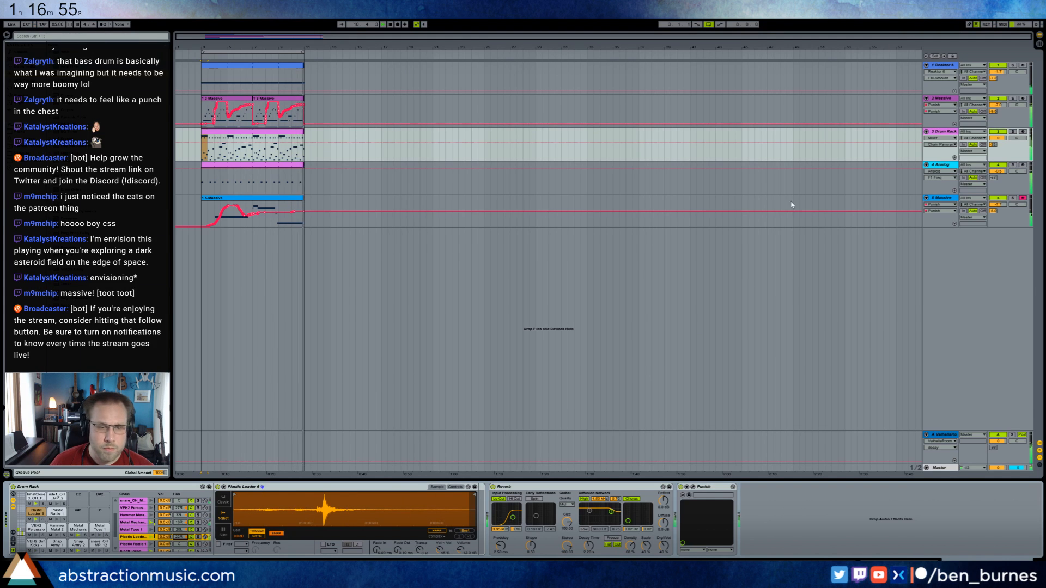
Select the start of the clip on the 5-Massive track and close that track's Massive and Punish windows.
click(201, 209)
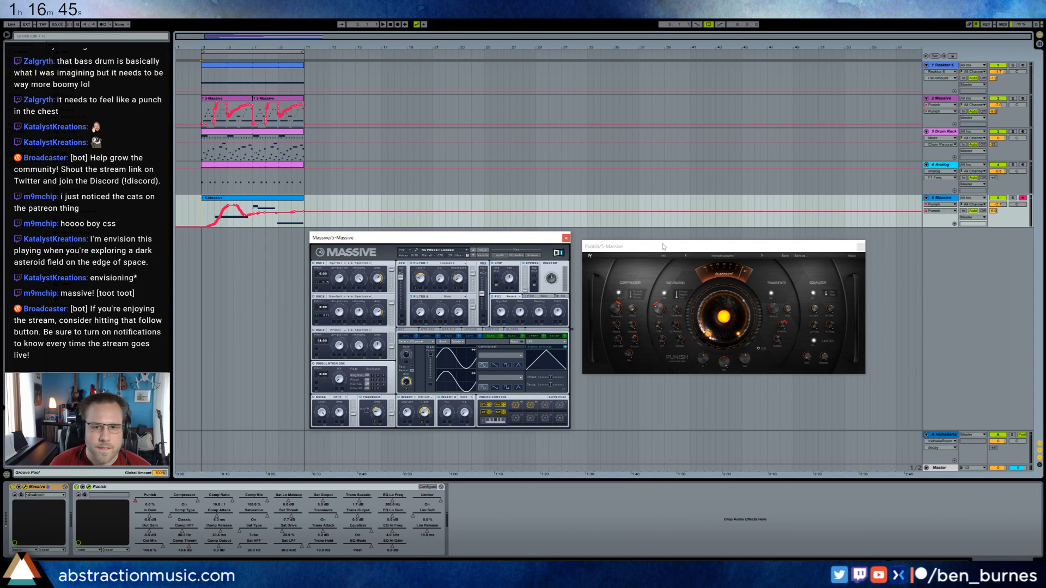
click(566, 238)
click(862, 247)
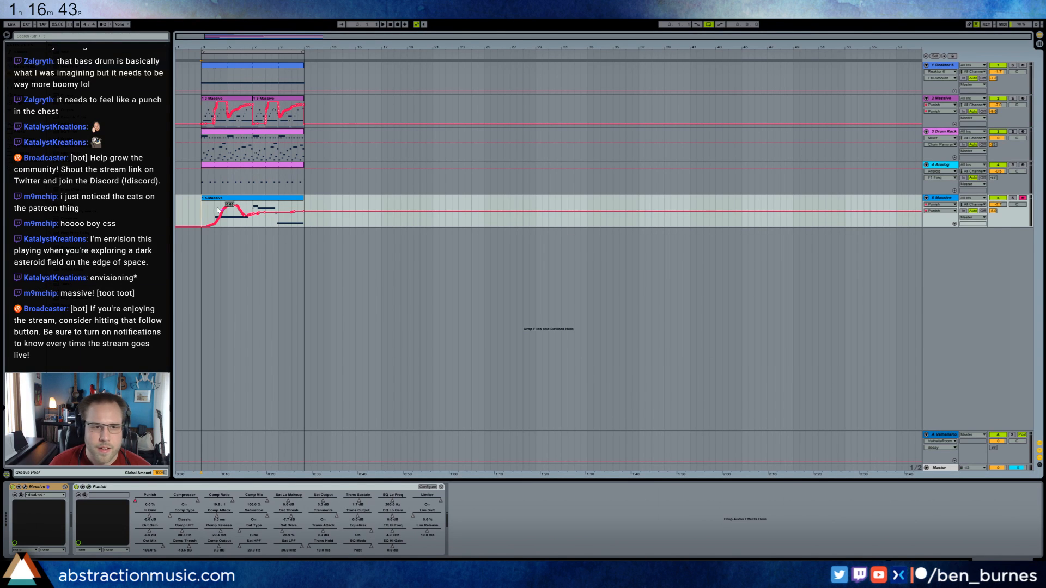
Play the loop with the 2-Massive track's Punish window open, and move the track's Punish automation into a separate lane.
click(246, 134)
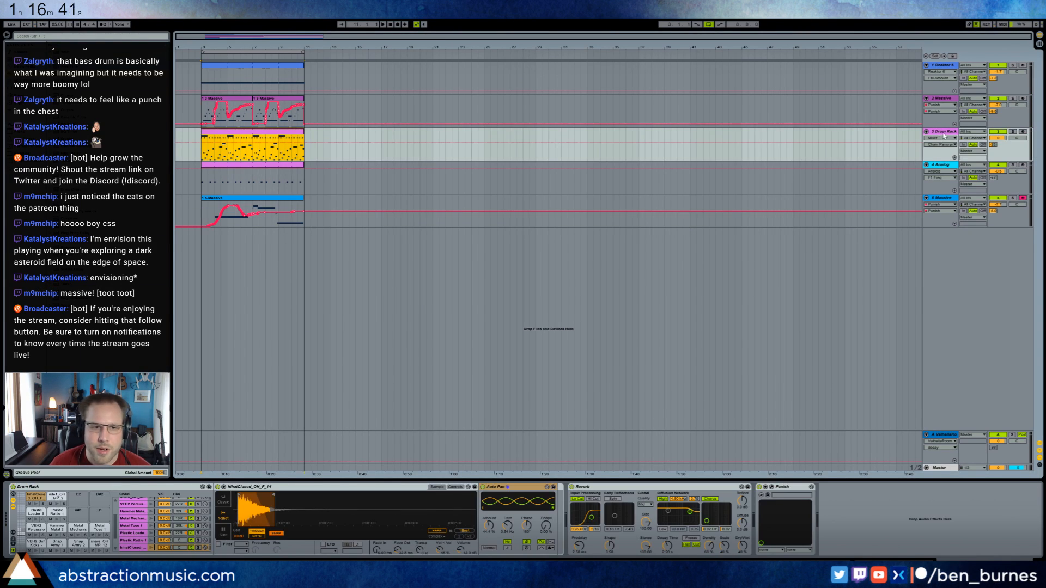
click(941, 98)
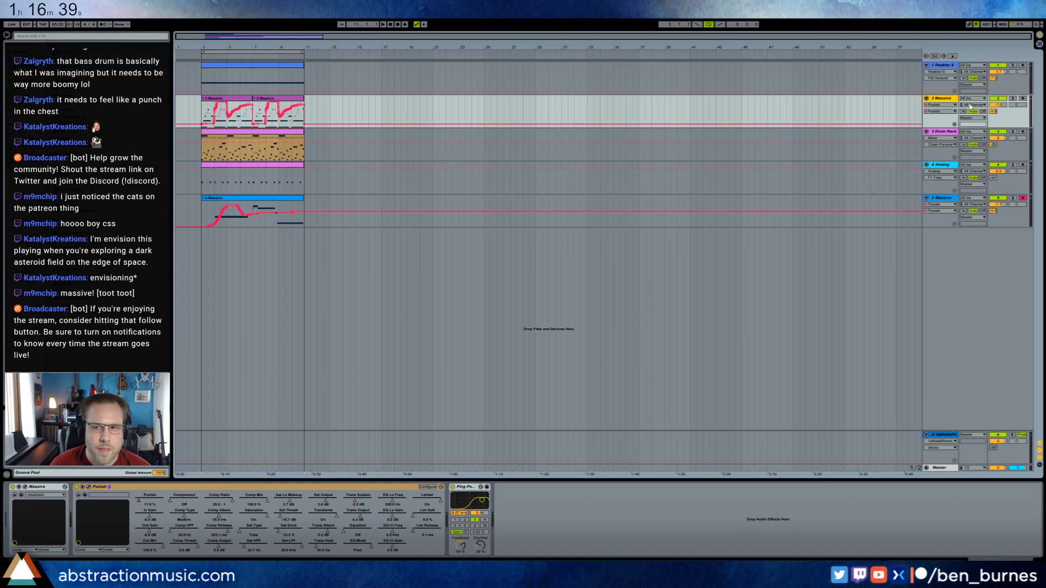
click(140, 489)
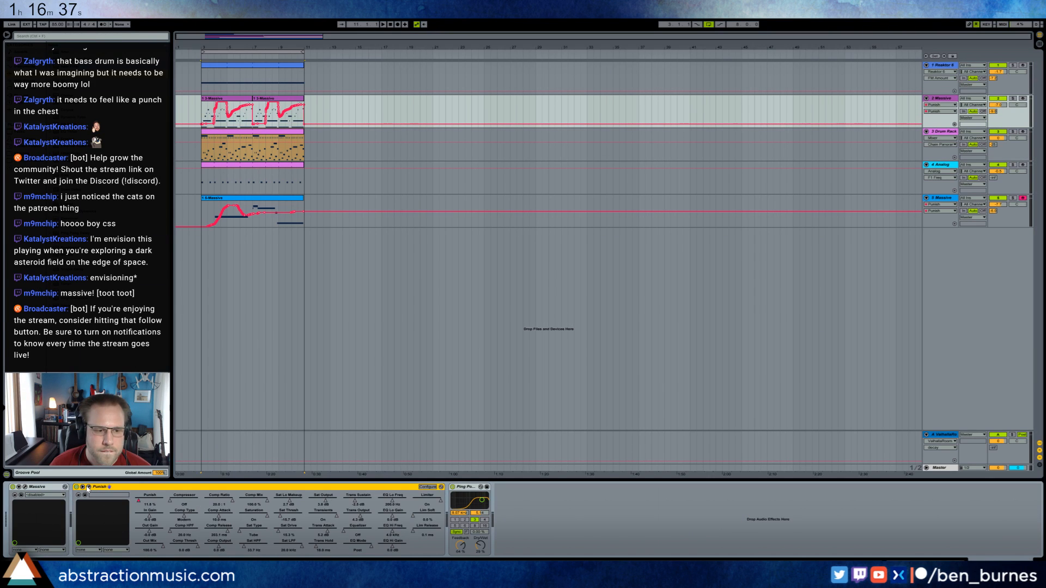
key(space)
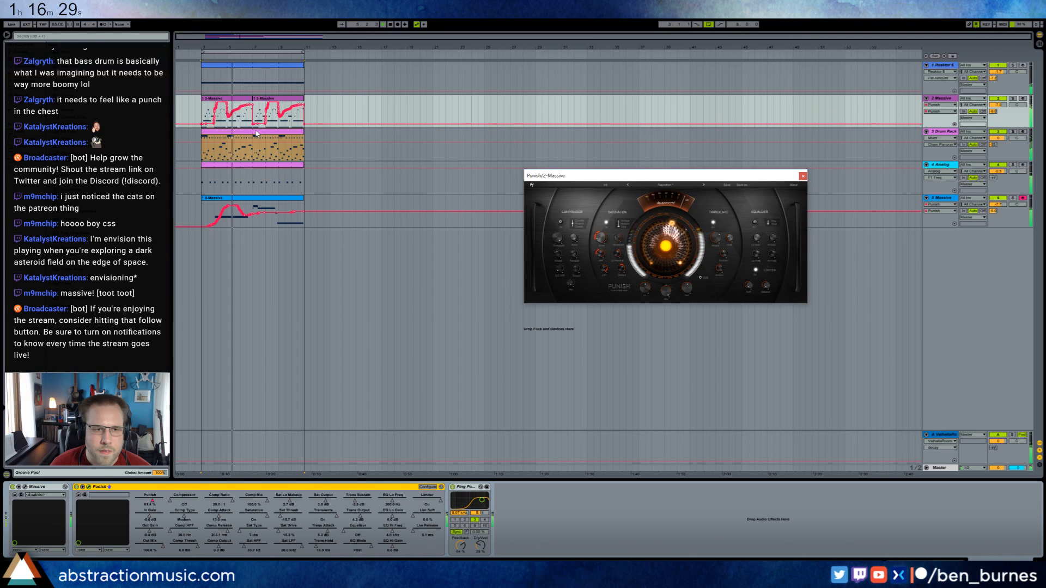
click(956, 129)
click(954, 125)
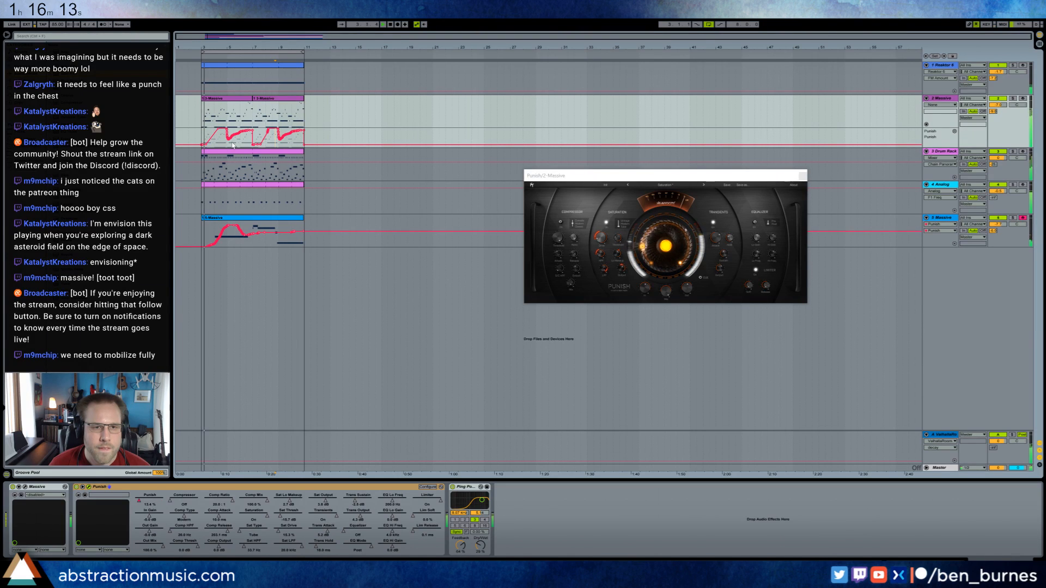
click(803, 176)
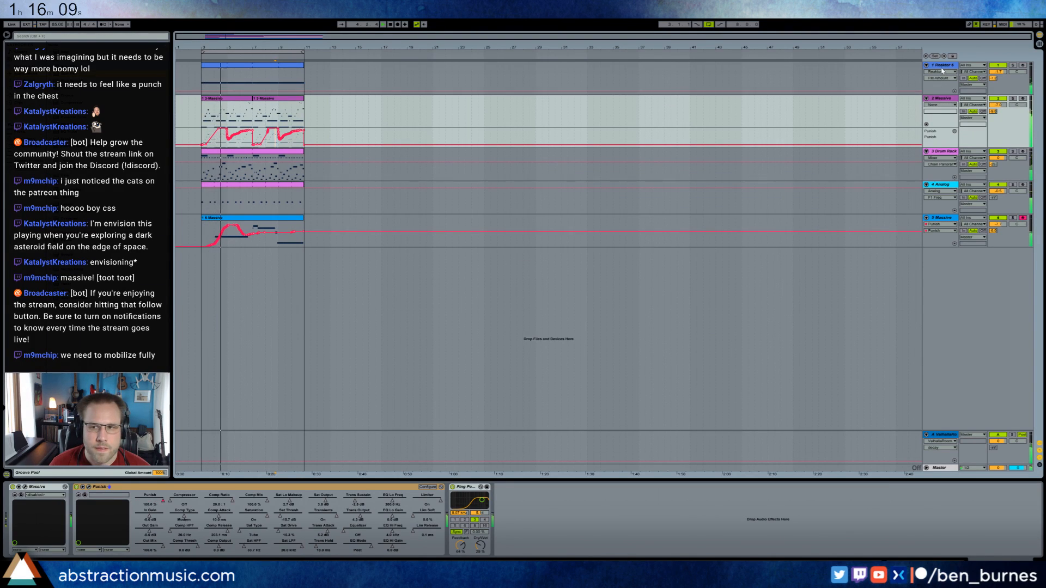
Add a new MIDI track below 5-Massive and load Kontakt 5 on it.
click(931, 83)
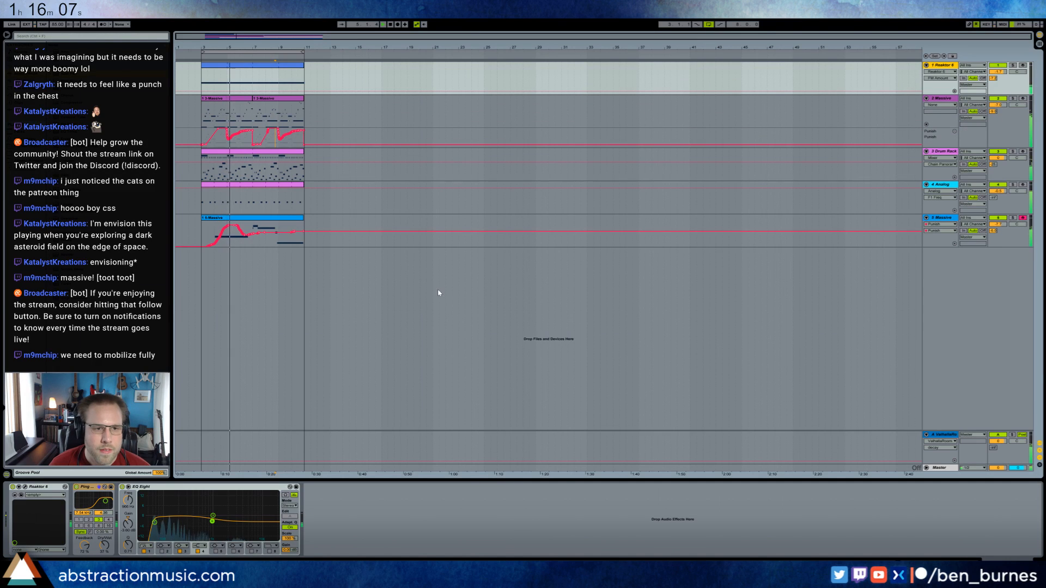
click(346, 259)
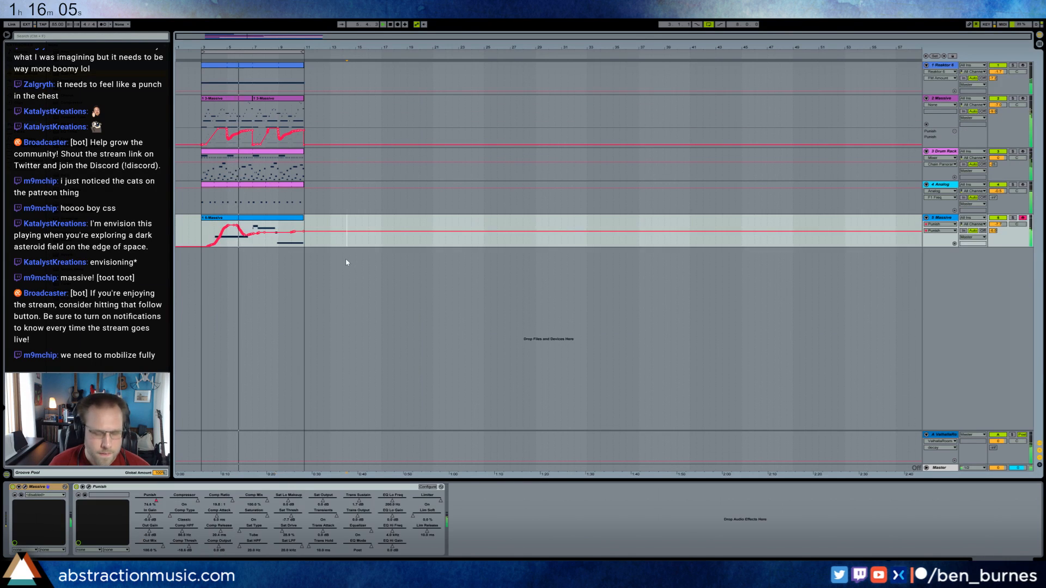
key(ctrl+shift+t)
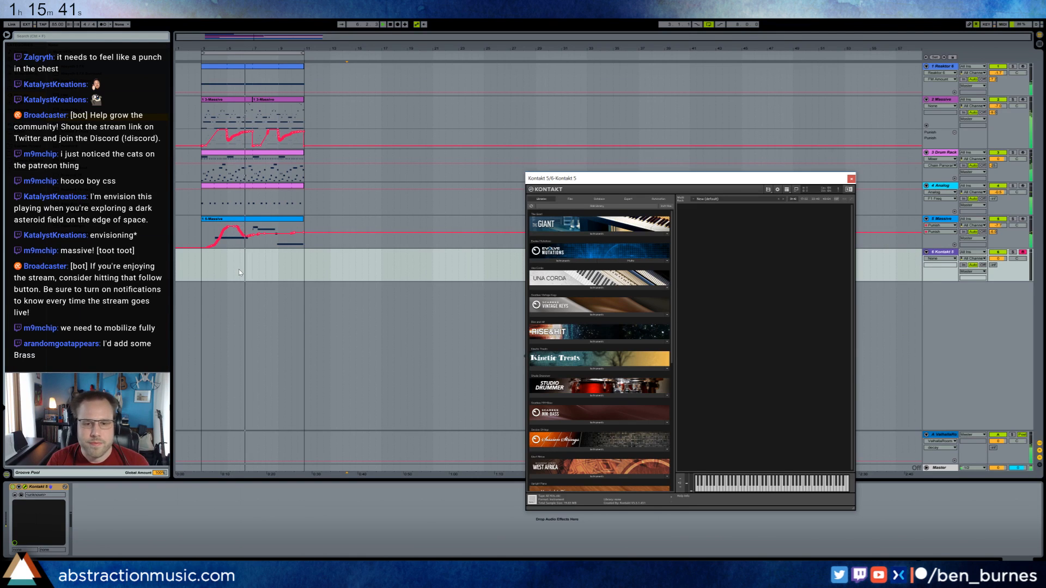
Browse Kontakt's files to the Instruments folder of Mega Brass and load the Mega Brass instrument.
click(597, 199)
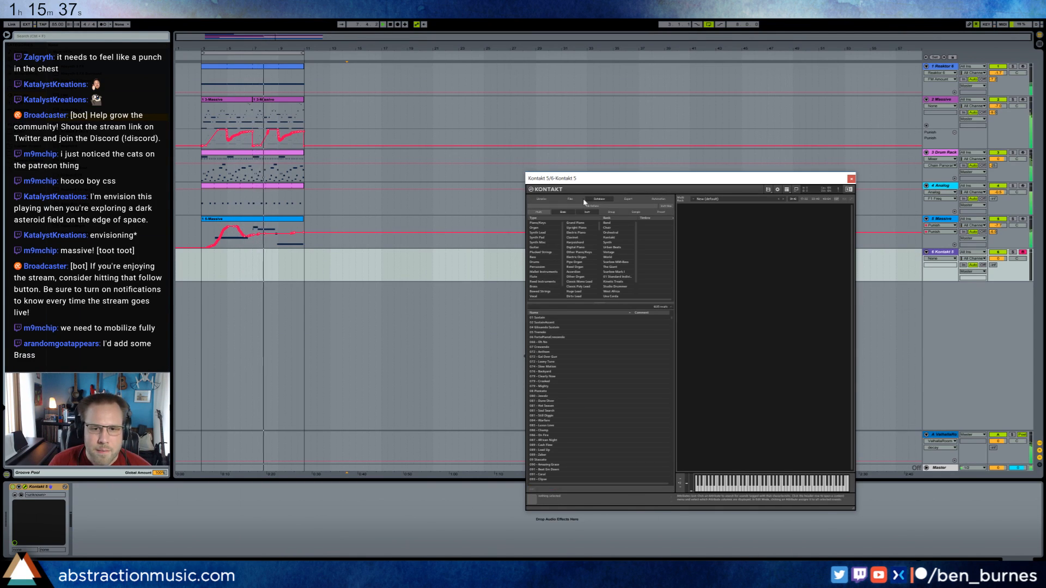
click(571, 199)
scroll(559, 266, up, 1)
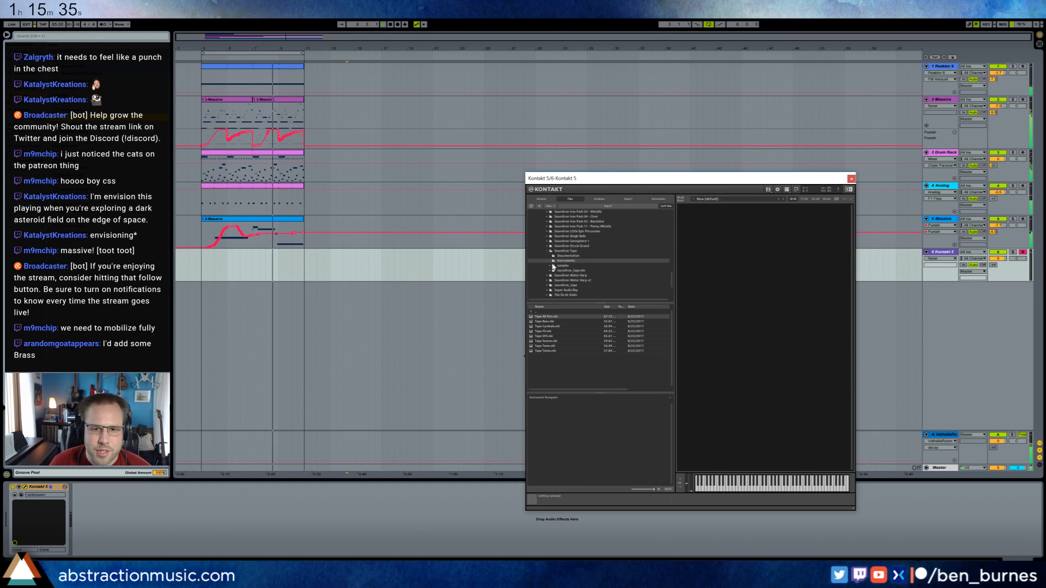
click(547, 256)
scroll(567, 265, up, 3)
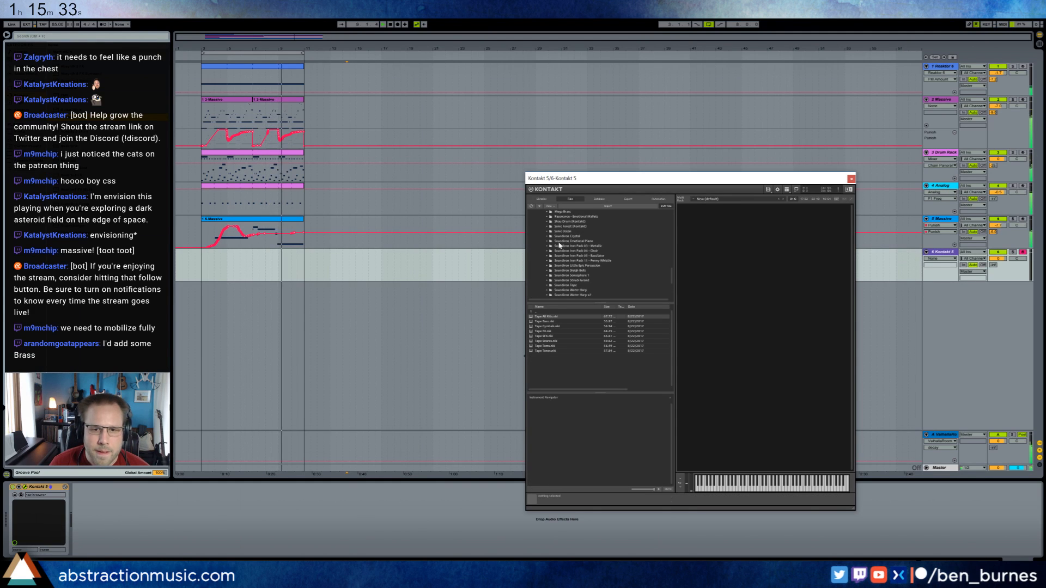
scroll(551, 229, up, 1)
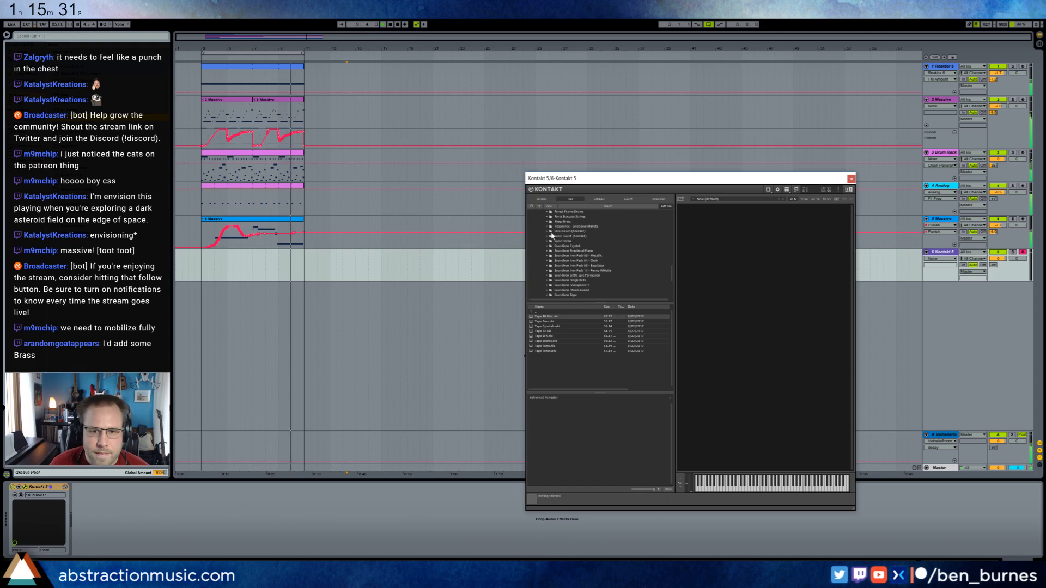
click(550, 222)
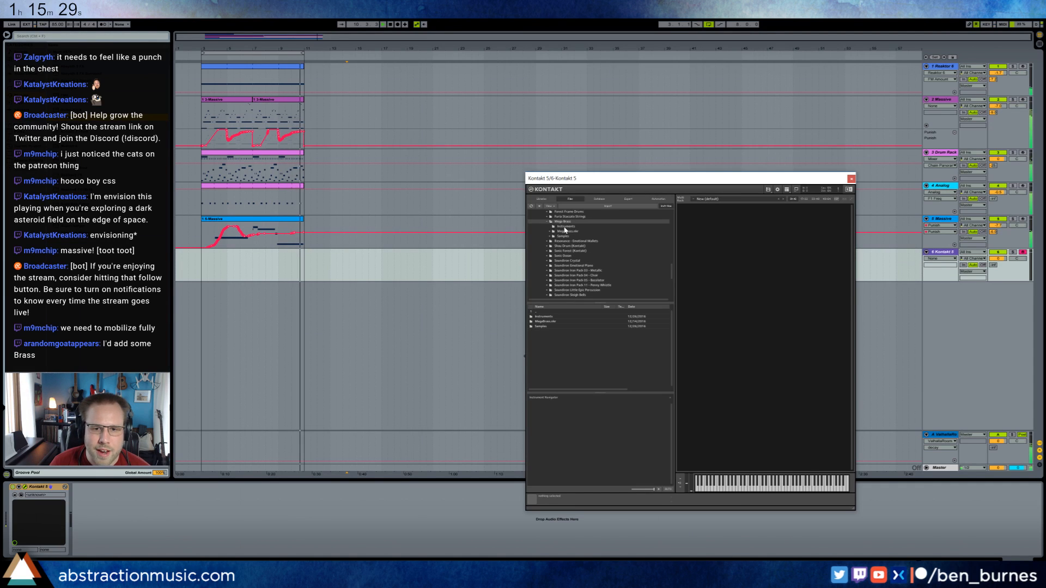
click(565, 226)
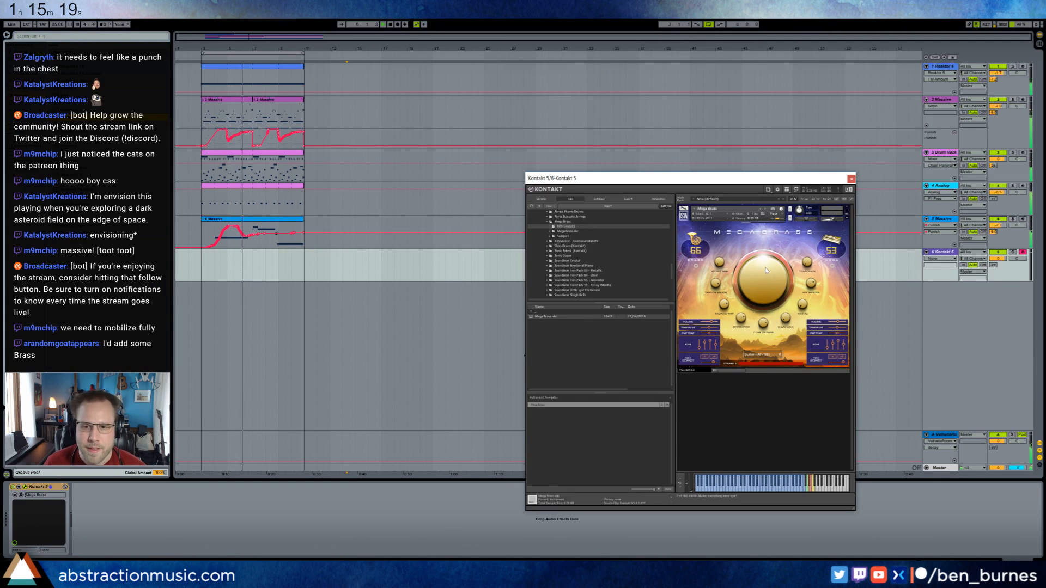
Adjust Mega Brass's large central knob and second layer volume, and balance the Kontakt track's volume and ValhallaRoom send.
drag(768, 284, 770, 261)
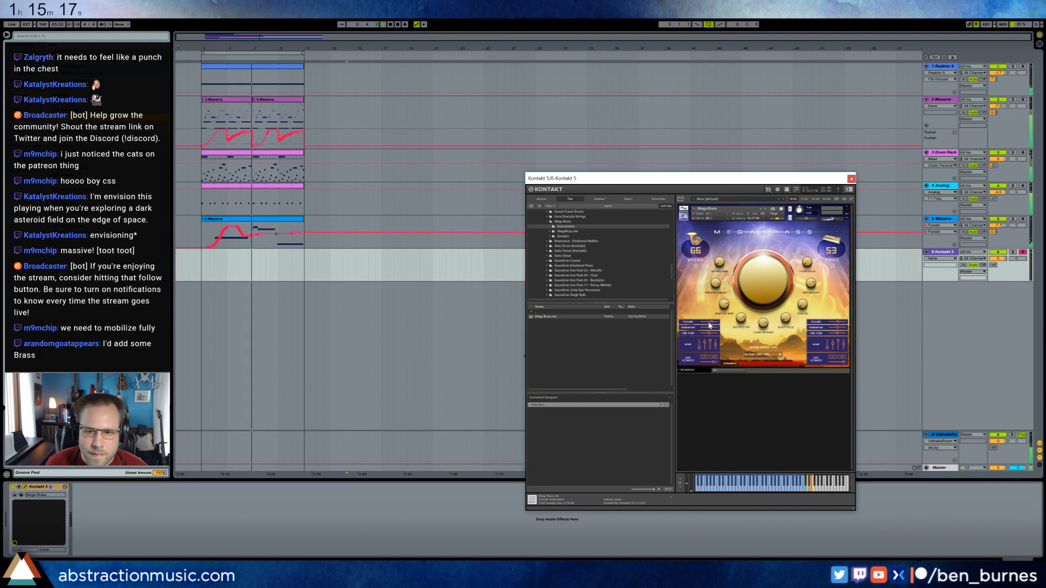
drag(838, 322, 834, 323)
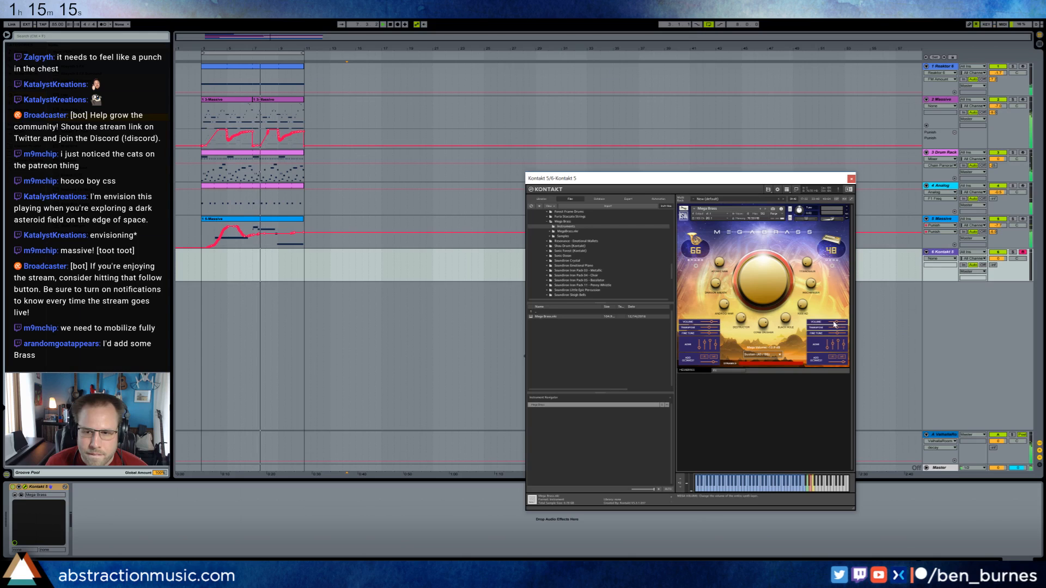
drag(994, 259, 993, 266)
click(993, 266)
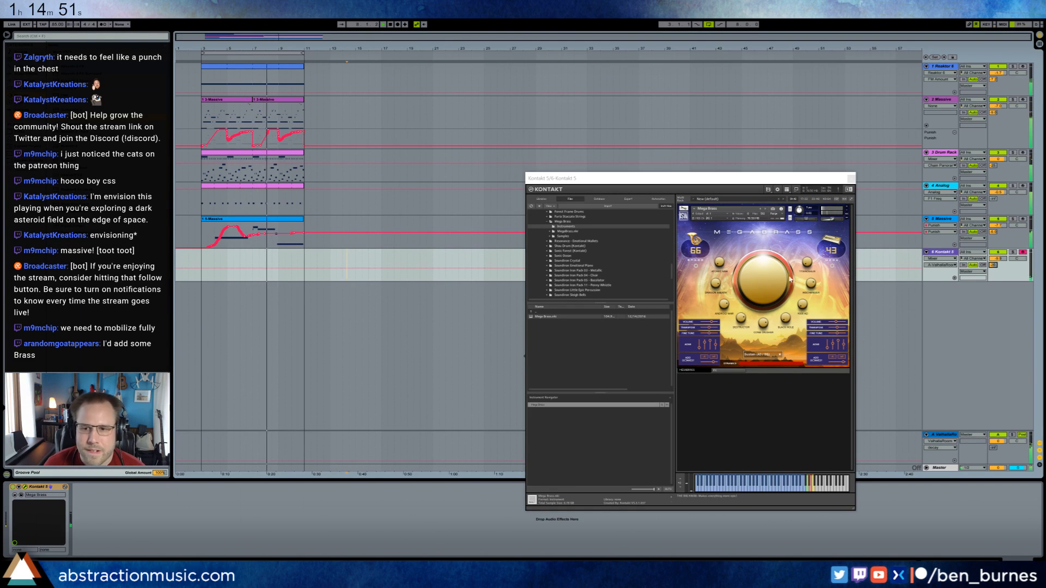
drag(761, 286, 761, 278)
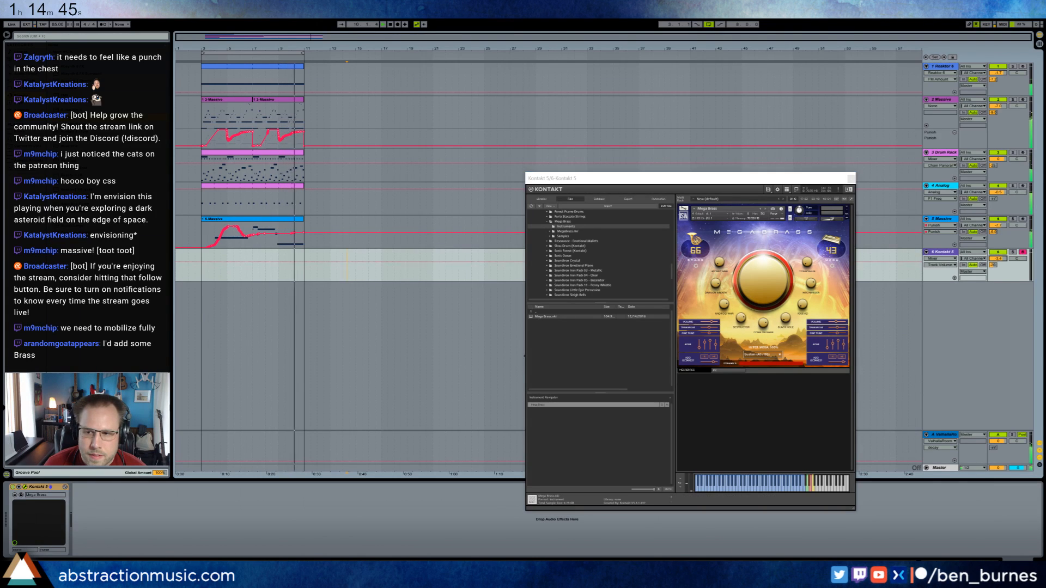
drag(999, 259, 999, 248)
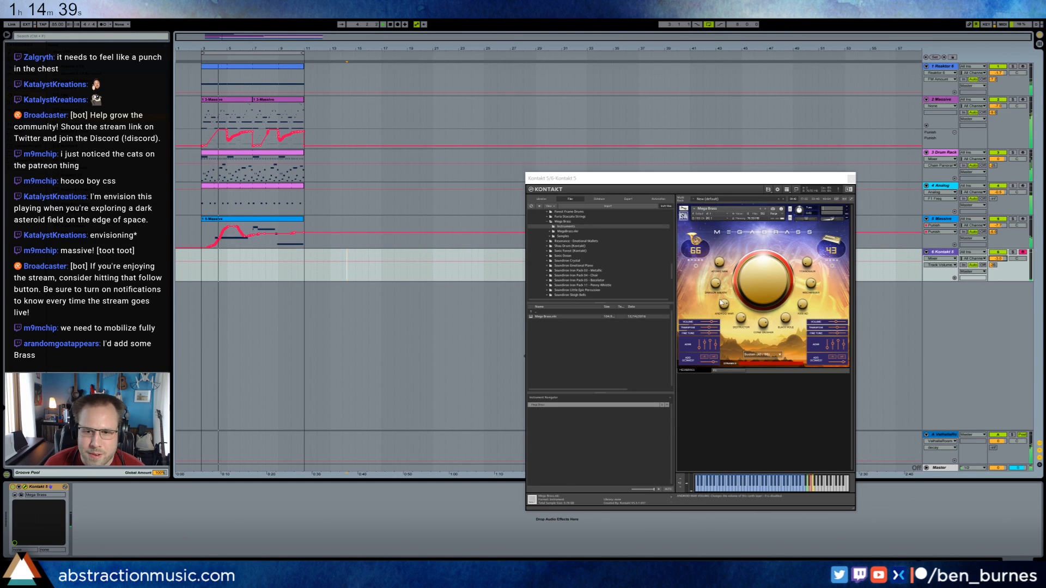
Adjust Mega Brass's small sound knobs with the Kontakt track soloed, and return to the full mix with a changed ValhallaRoom send.
drag(725, 305, 739, 327)
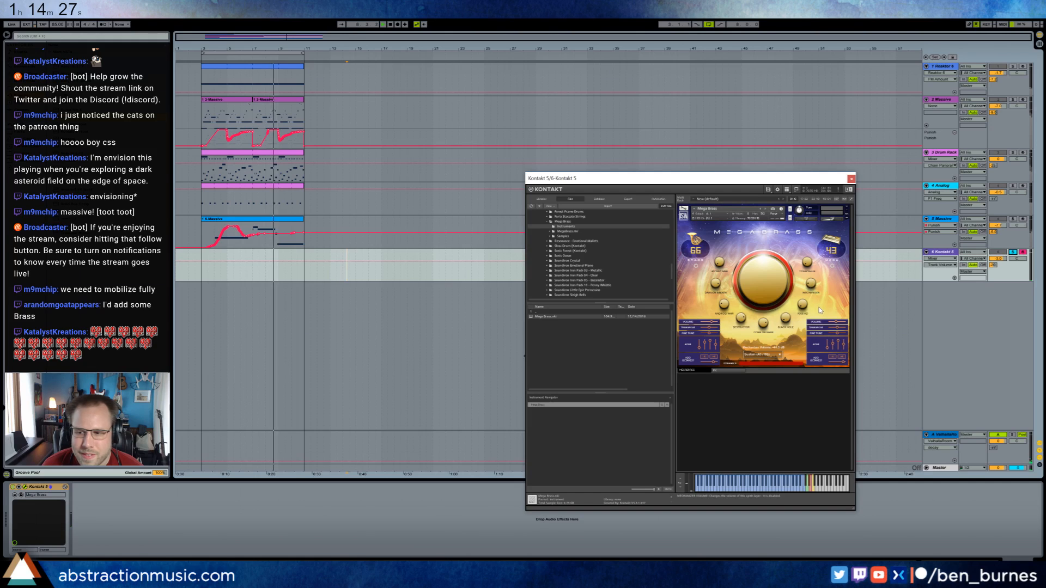
drag(807, 263, 808, 258)
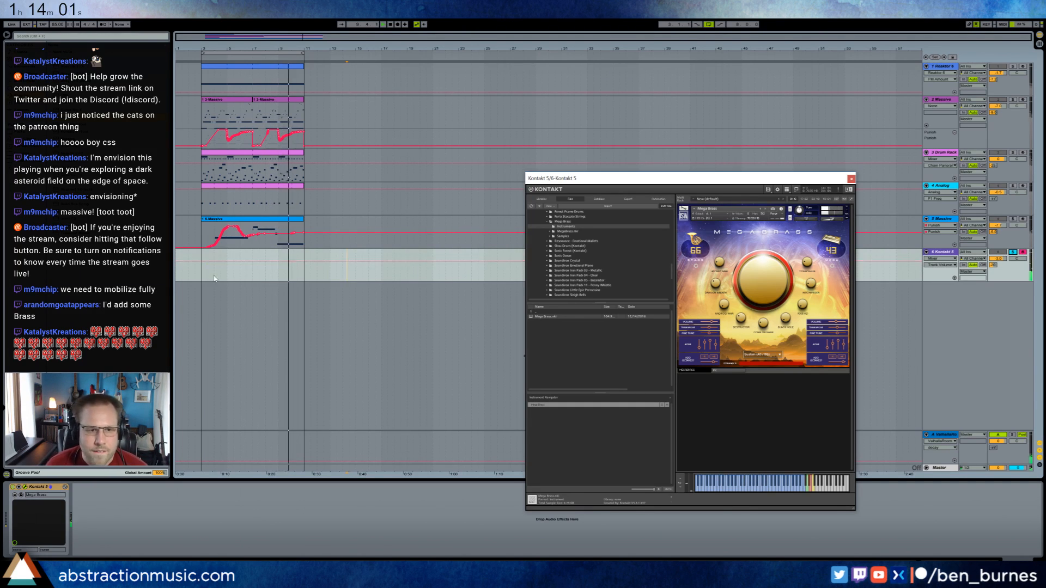
click(1013, 252)
drag(998, 262, 996, 255)
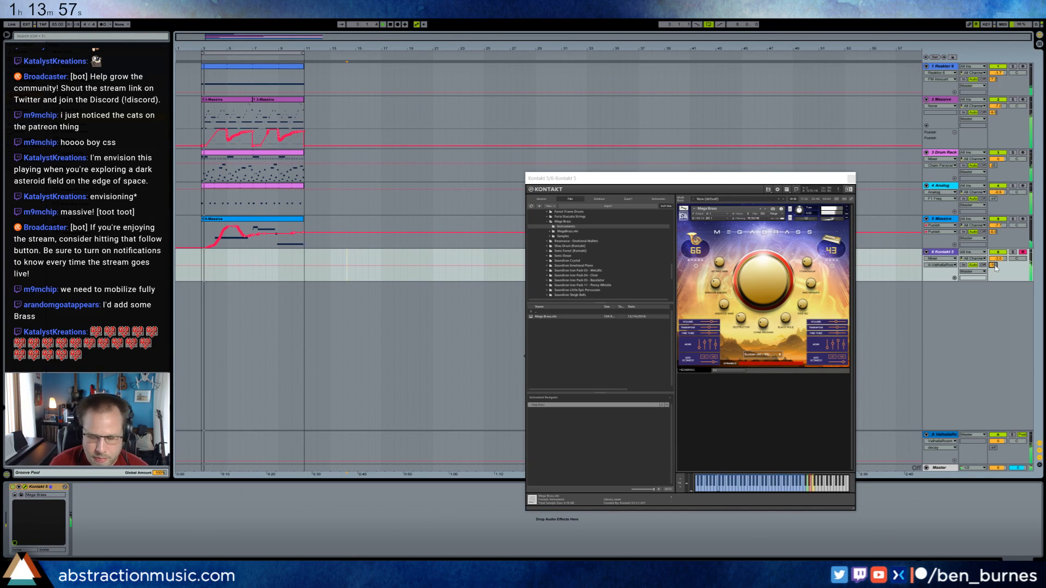
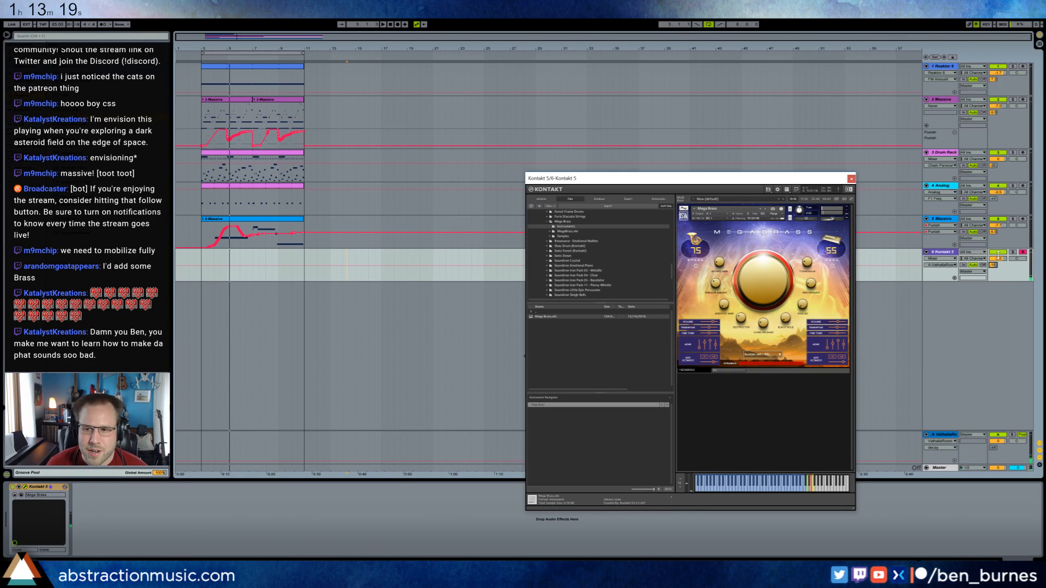
Lower the Kontakt track's volume and audition Mega Brass over the loop from its start.
drag(1001, 259, 1001, 272)
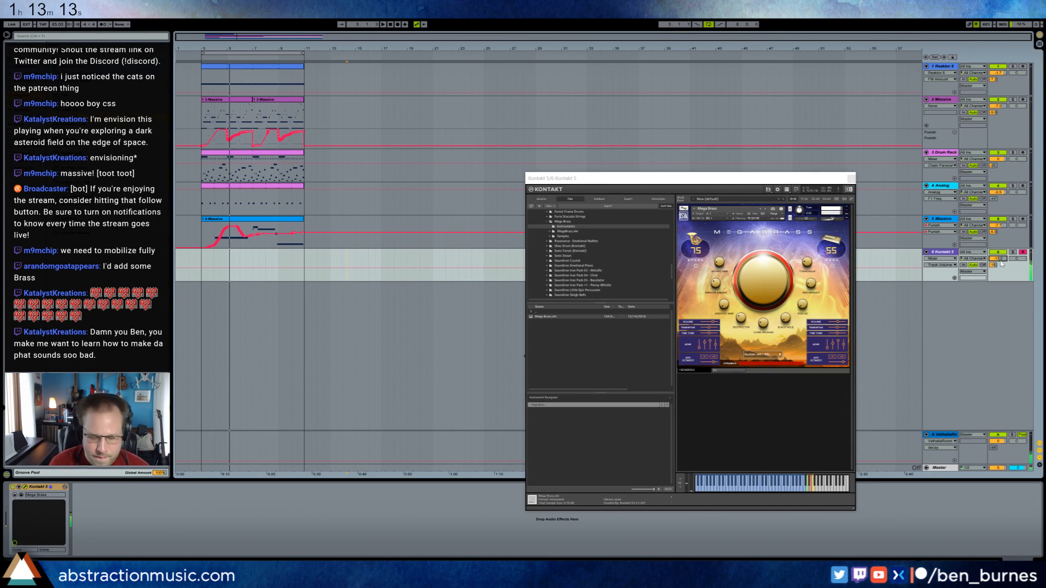
key(space)
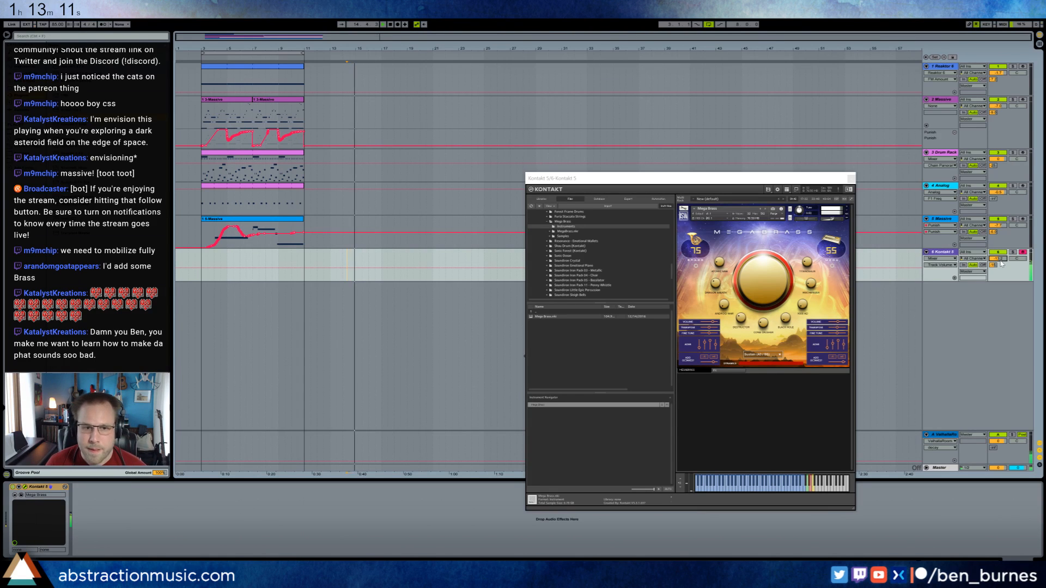
click(201, 255)
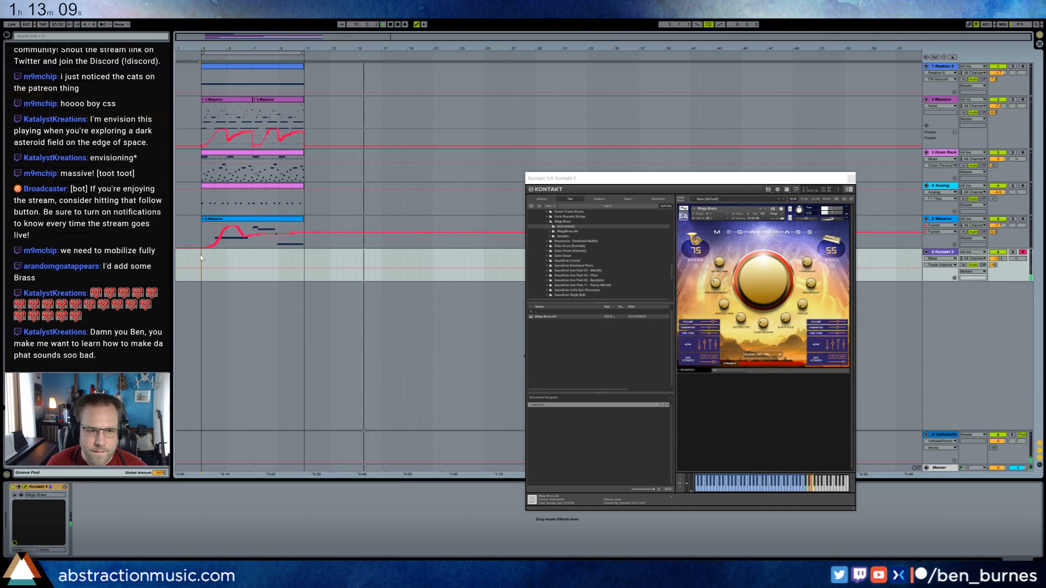
key(space)
key(space)
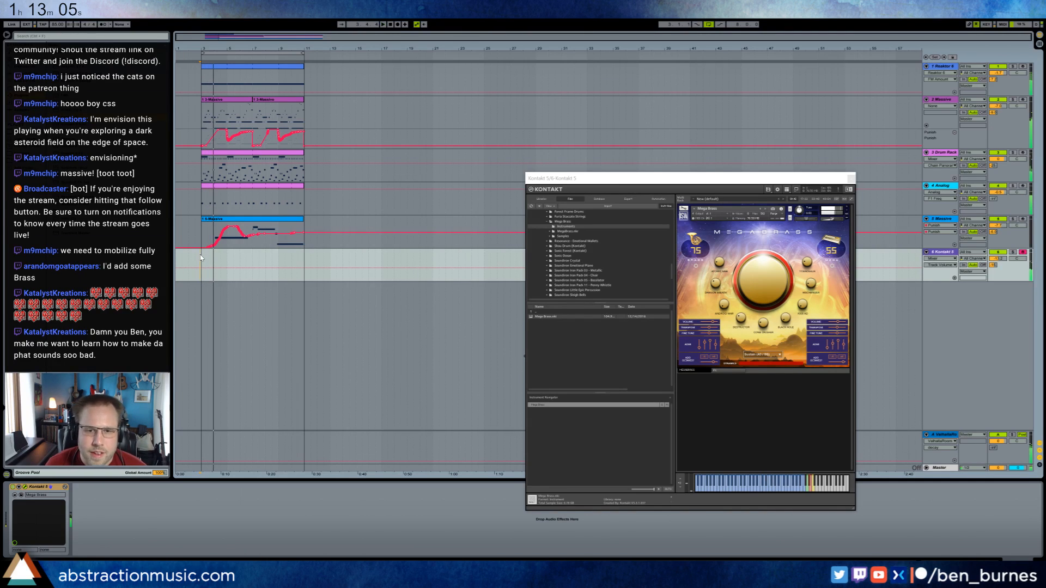
Remove Mega Brass from Kontakt, search Kontakt's database for "brass", and load Brass Ensemble.
click(848, 212)
click(487, 307)
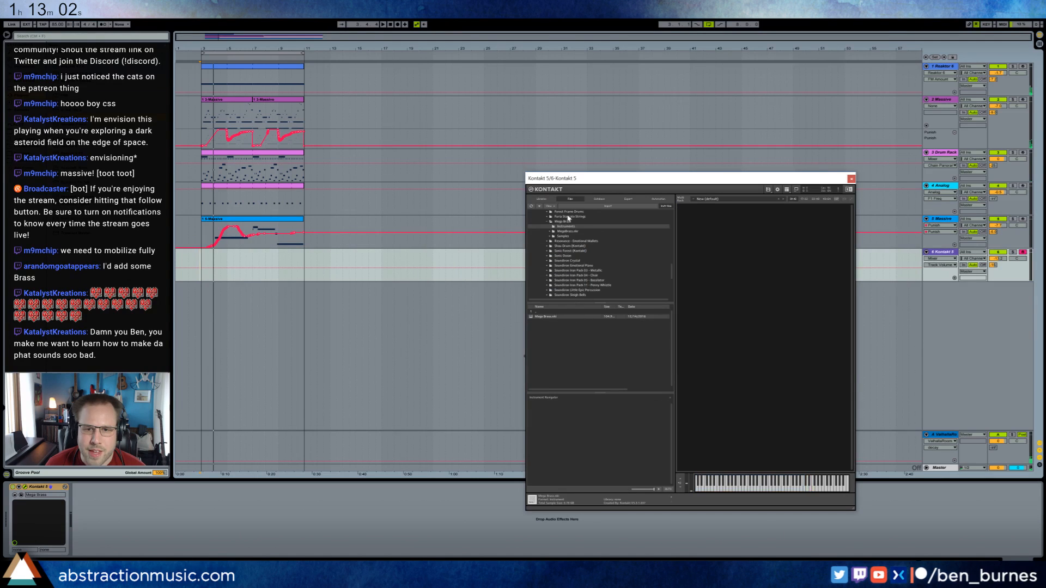
click(598, 200)
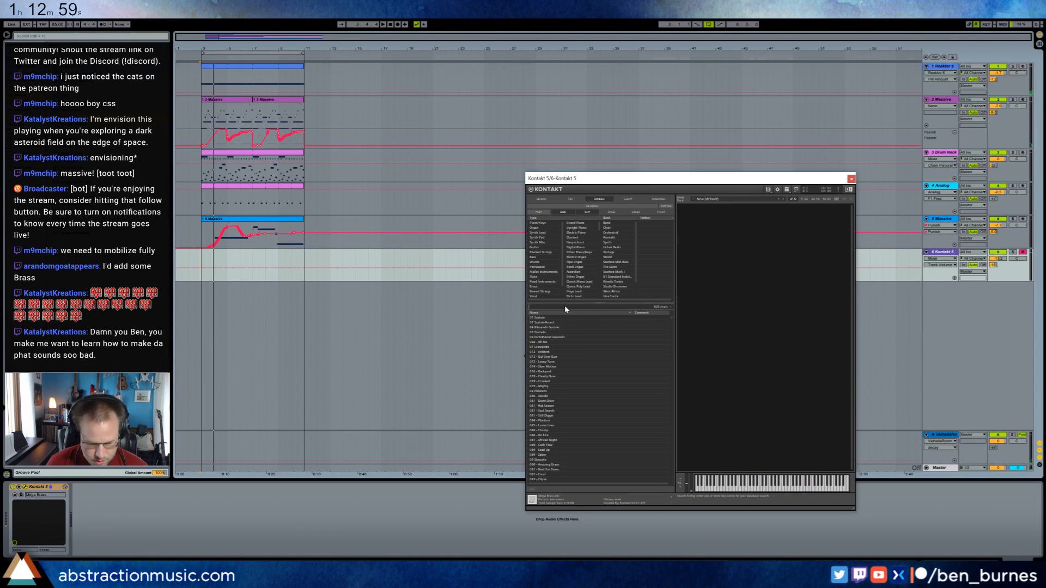
text(brass)
double_click(556, 317)
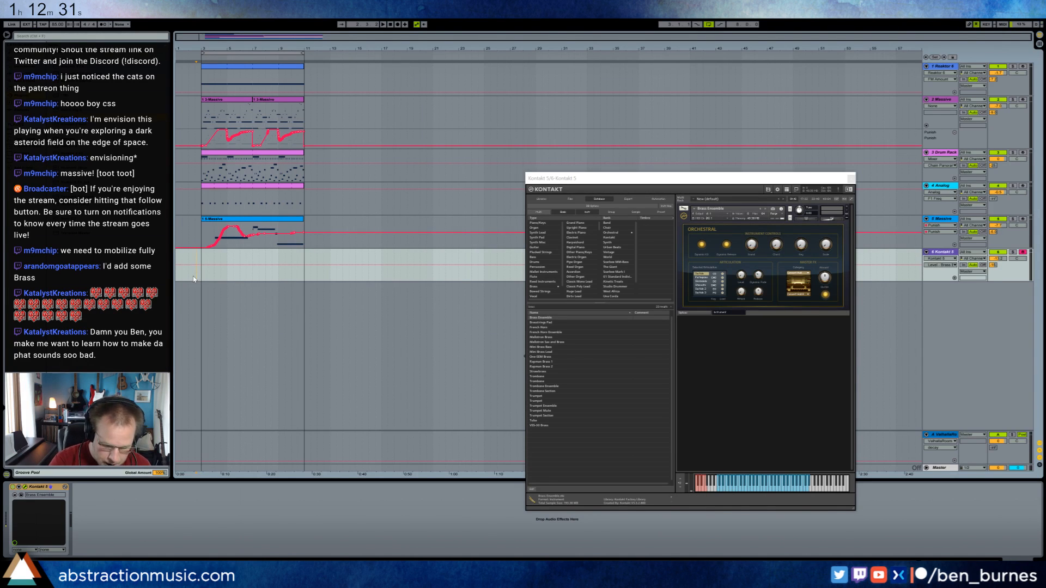
Record a brass chord part on the Kontakt 5 track over the loop and raise its final note by three semitones.
key(F9)
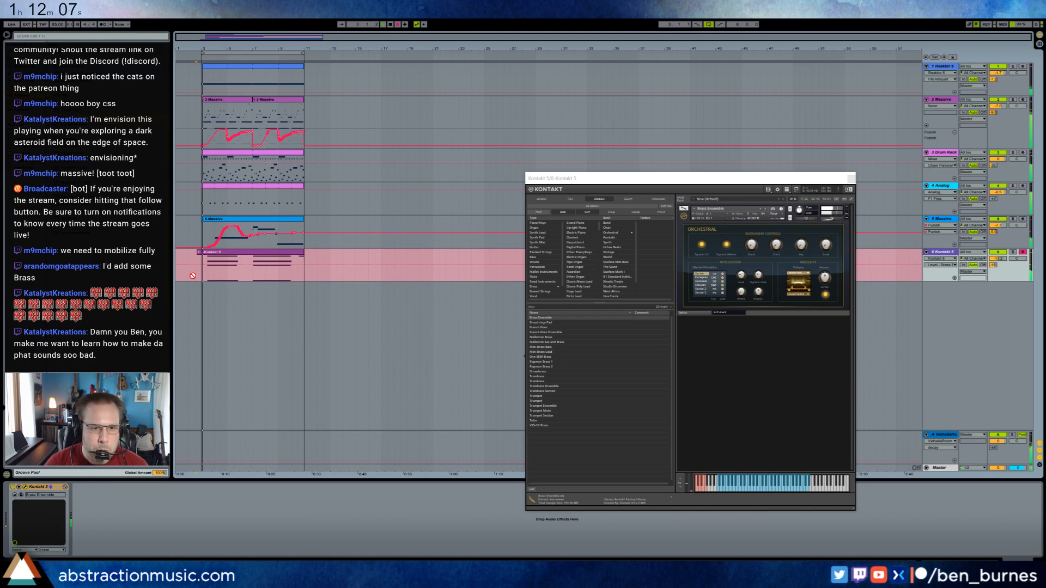
key(space)
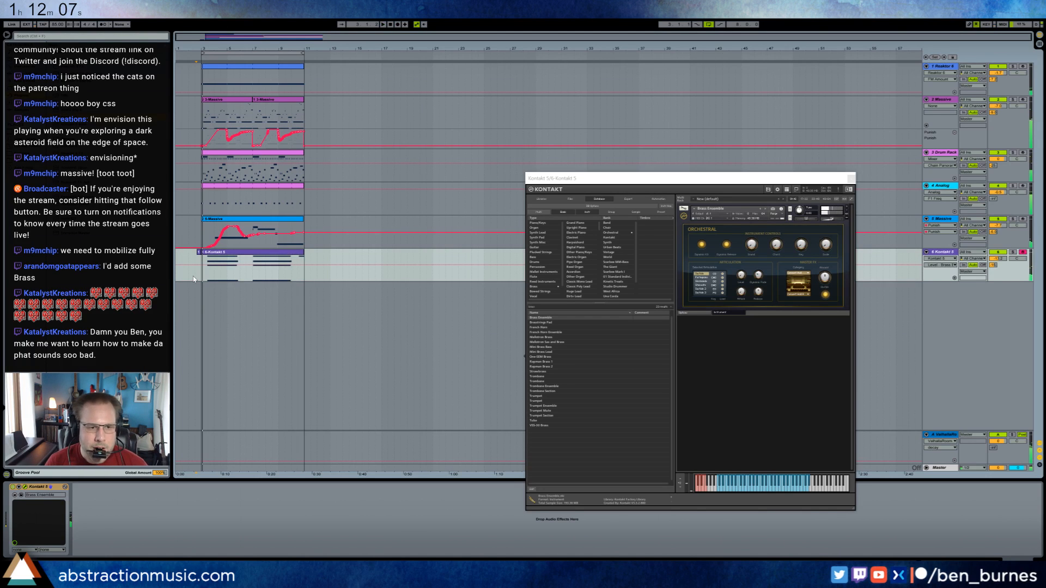
double_click(297, 259)
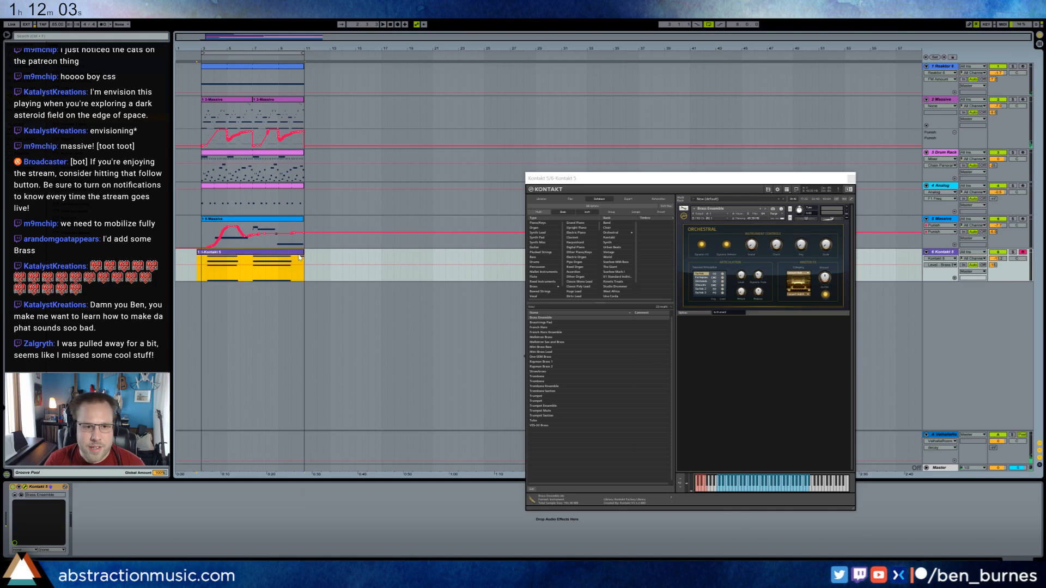
click(1020, 427)
key(Up)
key(Up)
key(Up)
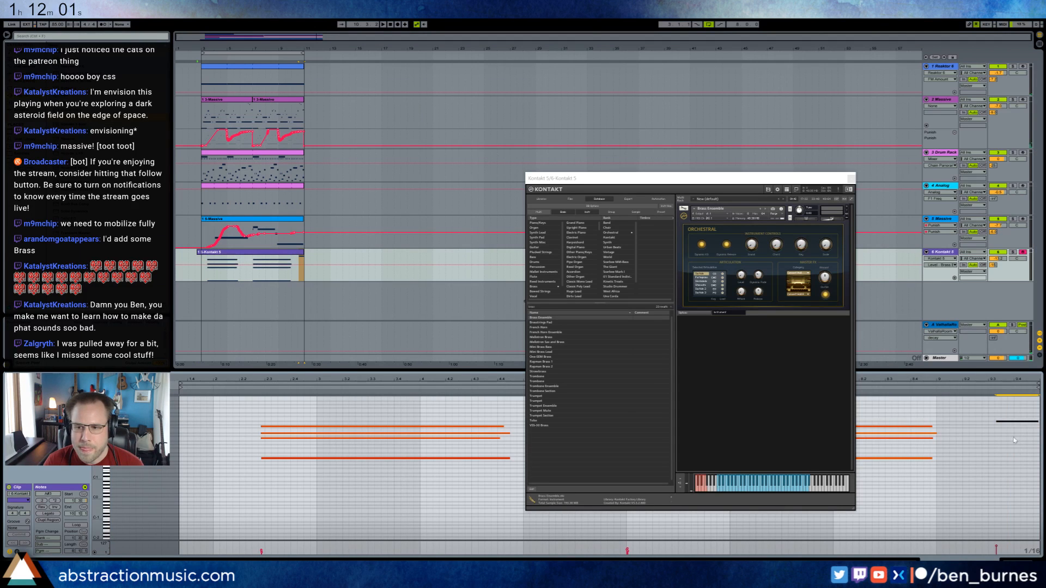
Trim the Kontakt clip's start to the loop start with grid snapping off, and raise the Kontakt track's volume during playback.
click(995, 260)
key(space)
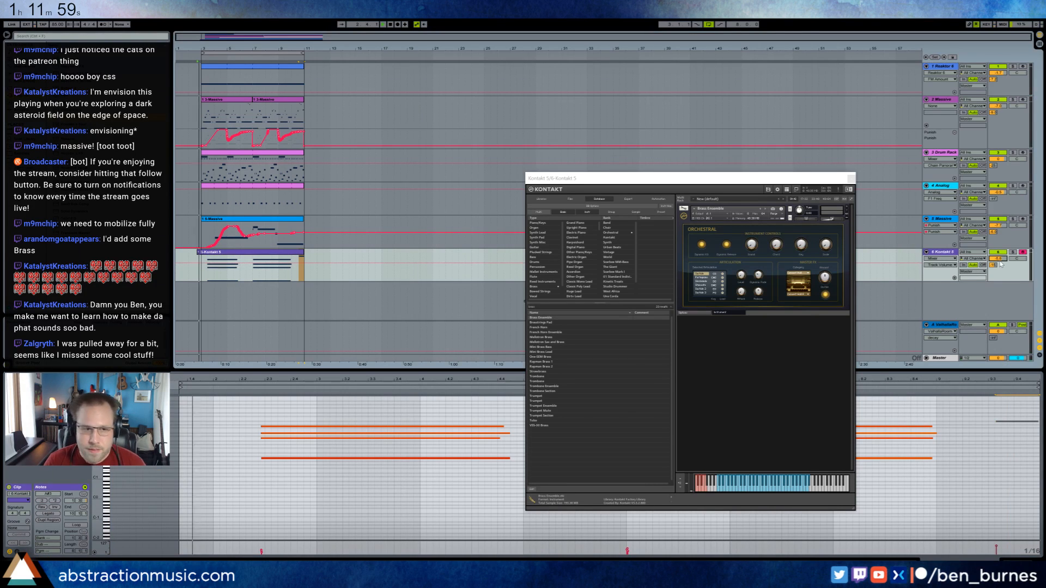
drag(200, 252, 203, 253)
key(ctrl+4)
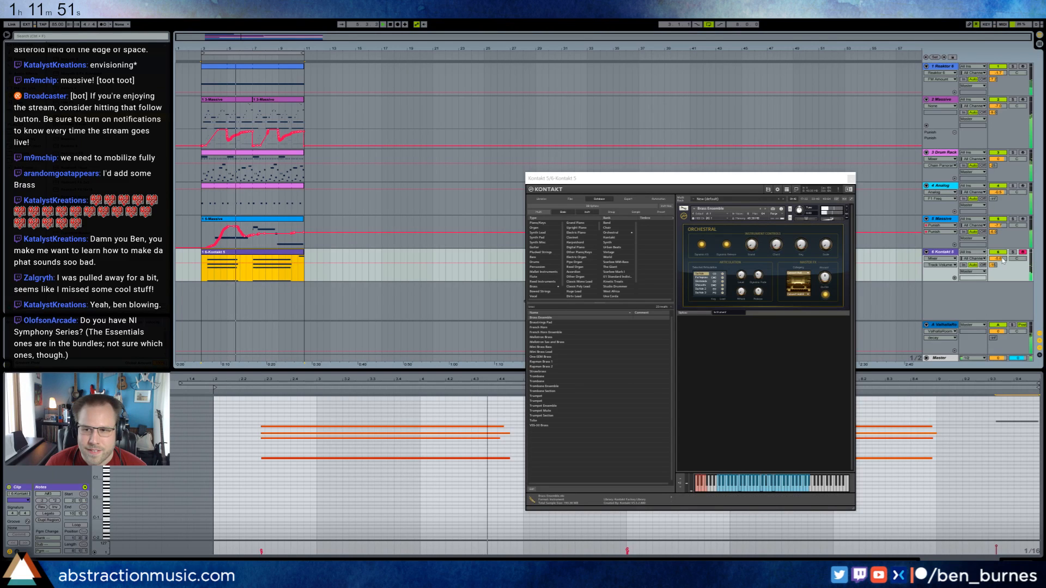
drag(997, 258, 997, 254)
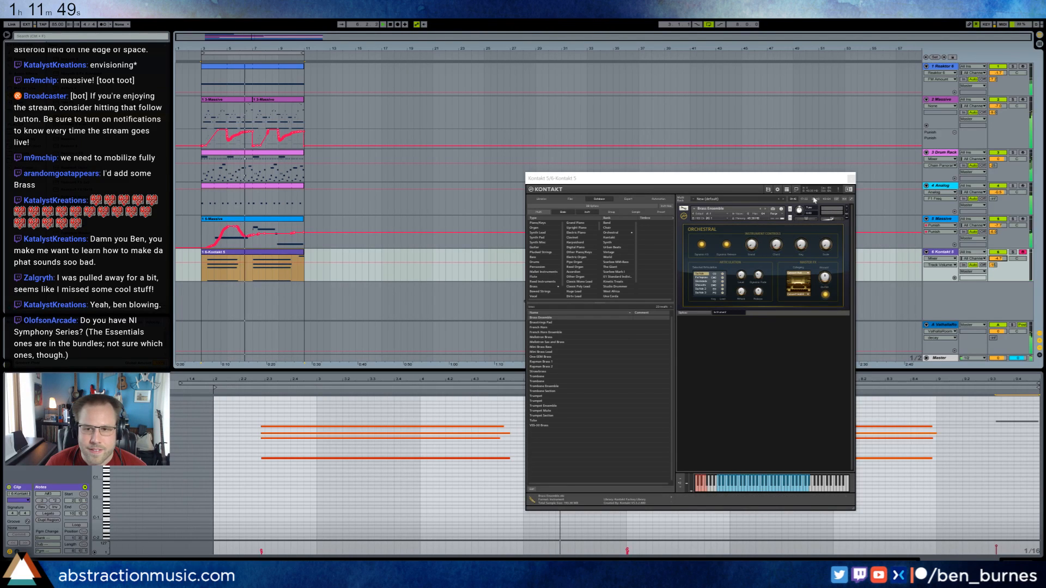
Adjust the Brass Ensemble's sound knobs in Kontakt and raise the Kontakt track's ValhallaRoom send.
click(760, 276)
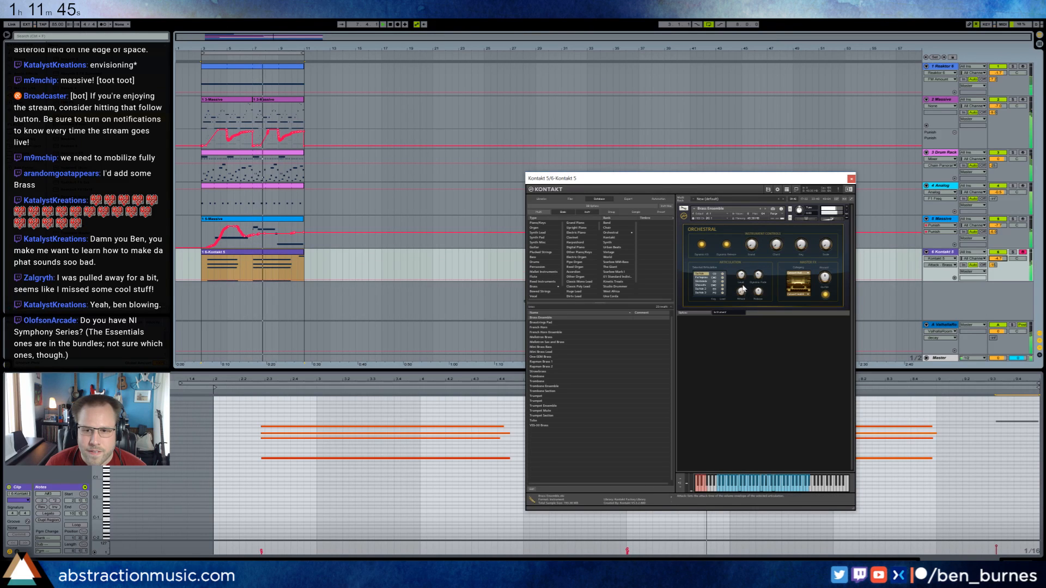
click(759, 291)
click(824, 278)
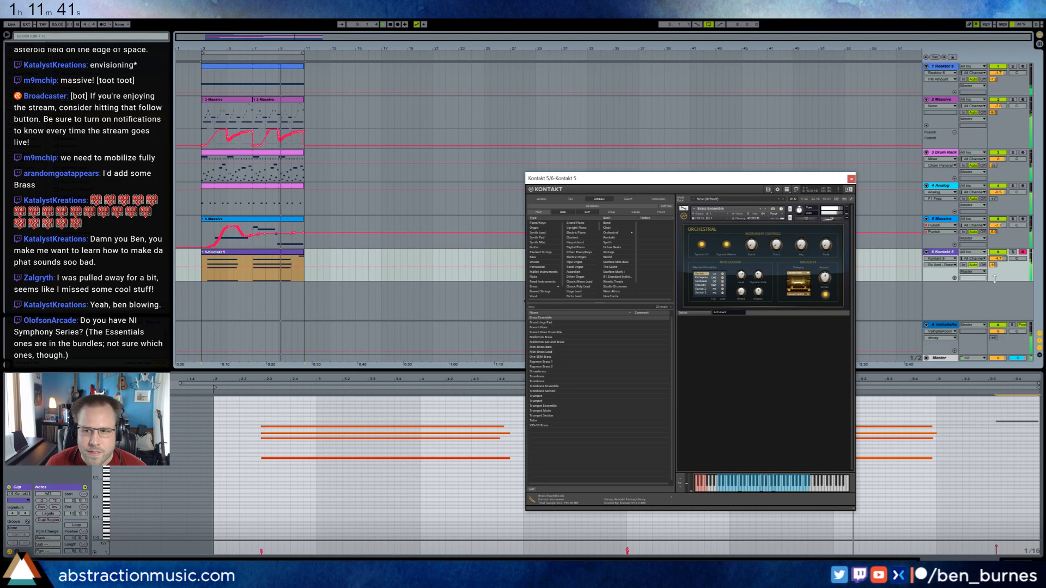
drag(993, 265, 993, 261)
click(851, 179)
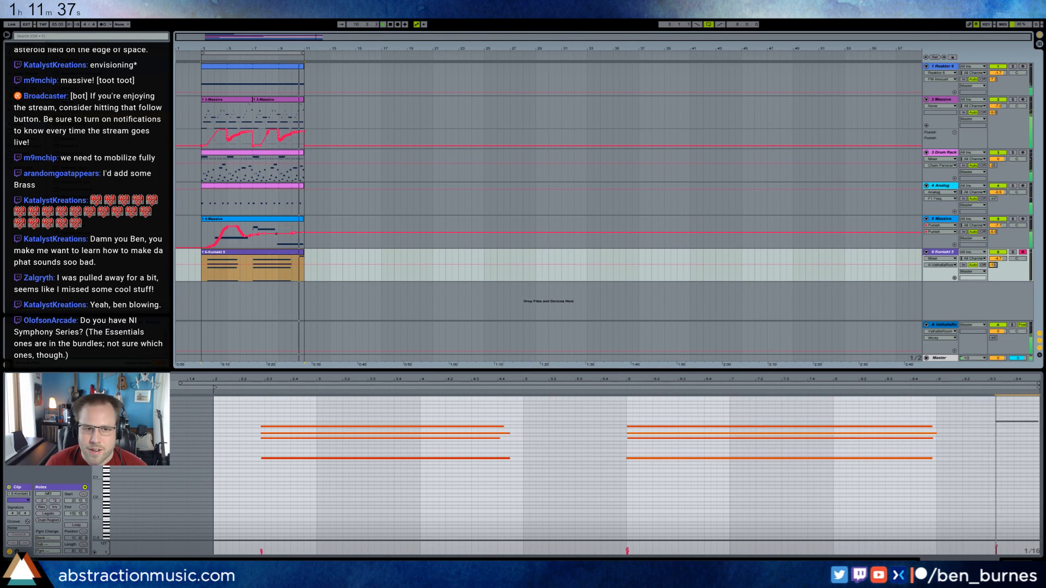
Open the Kontakt clip's envelopes, go through its MIDI controllers, and display the 2-Breath envelope.
click(1008, 418)
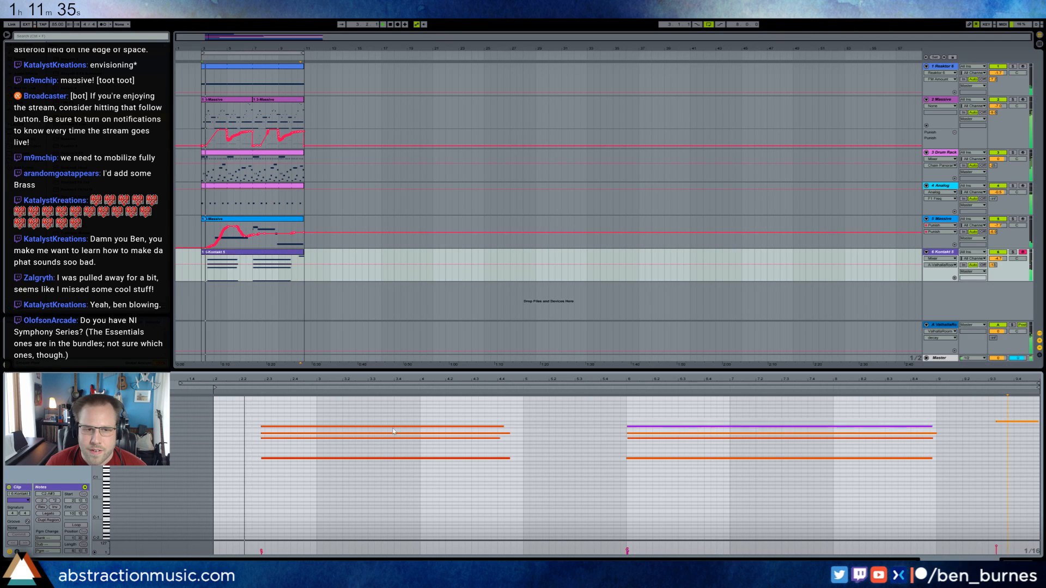
click(941, 265)
click(951, 293)
click(17, 552)
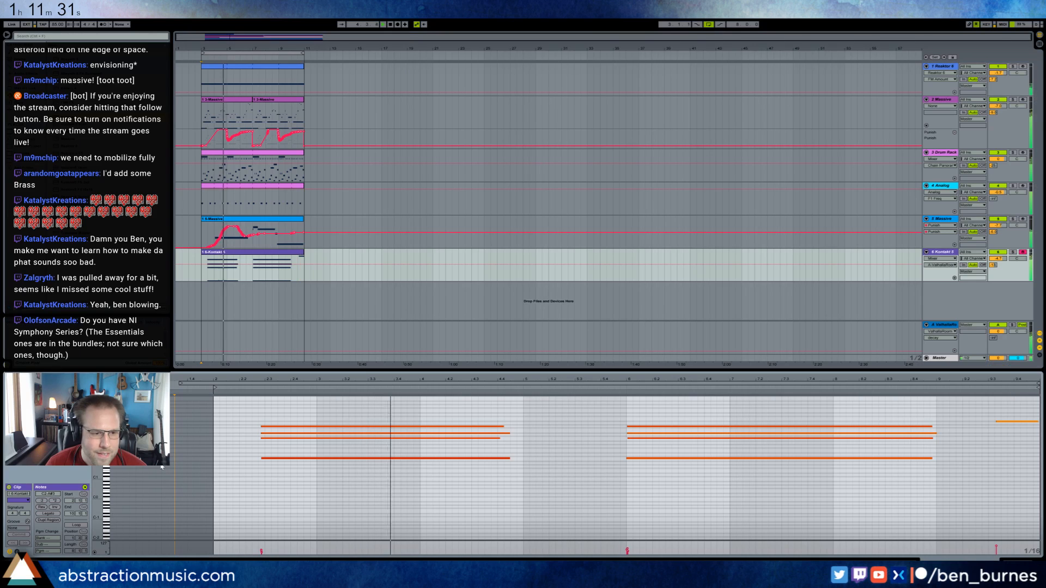
click(17, 551)
click(111, 502)
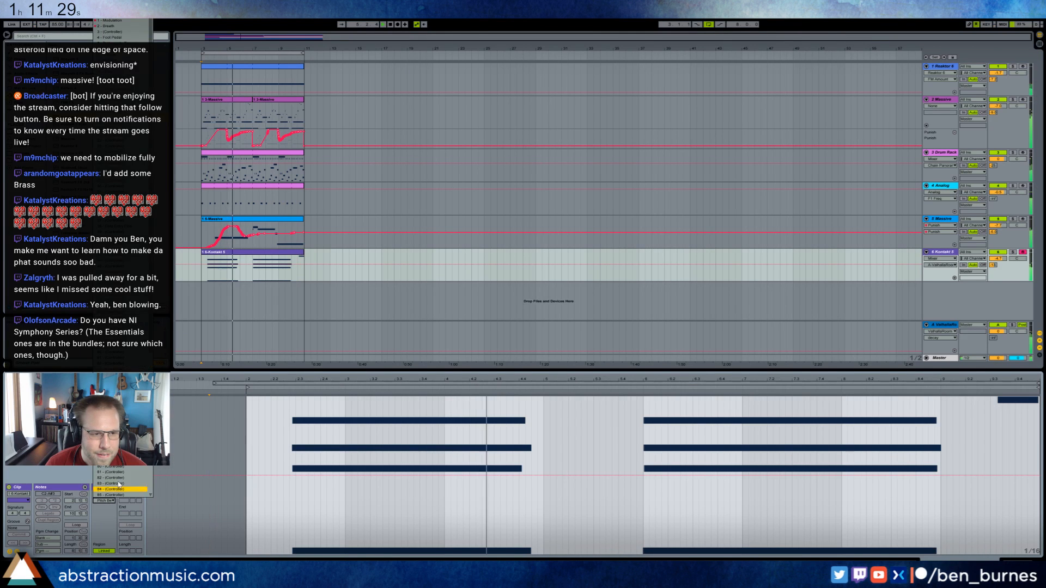
click(113, 484)
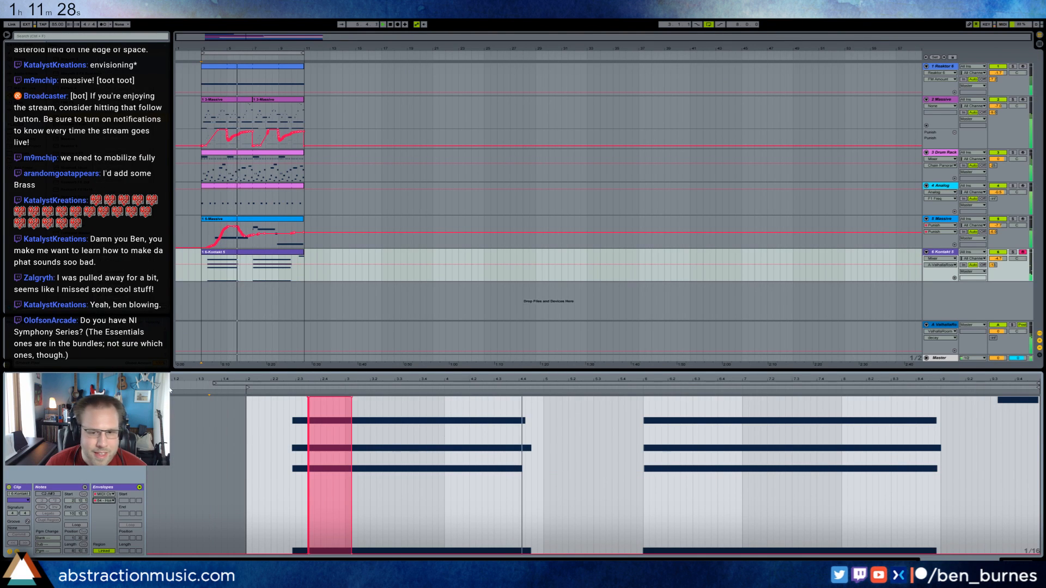
click(112, 501)
click(117, 89)
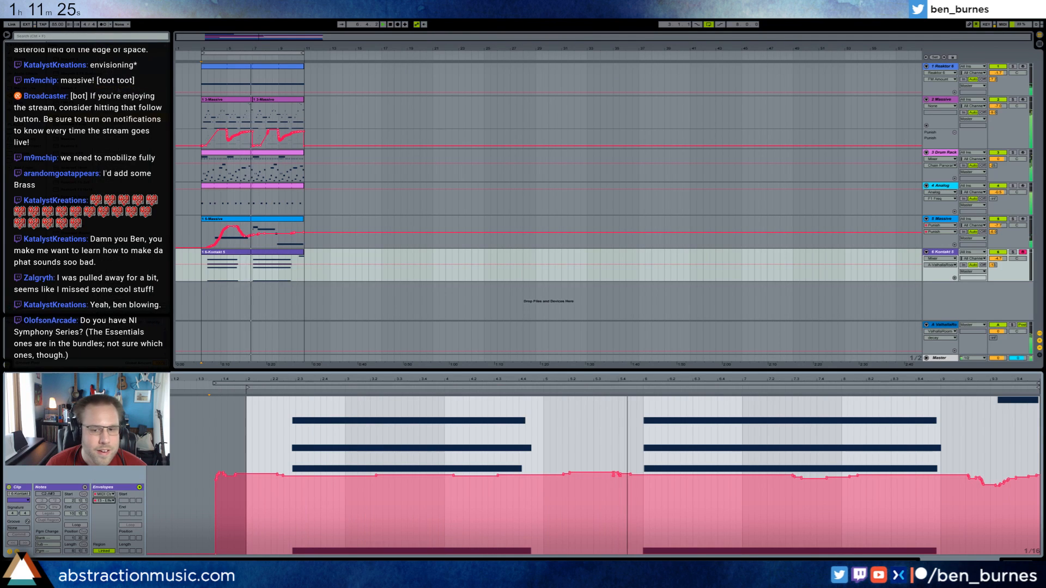
click(111, 501)
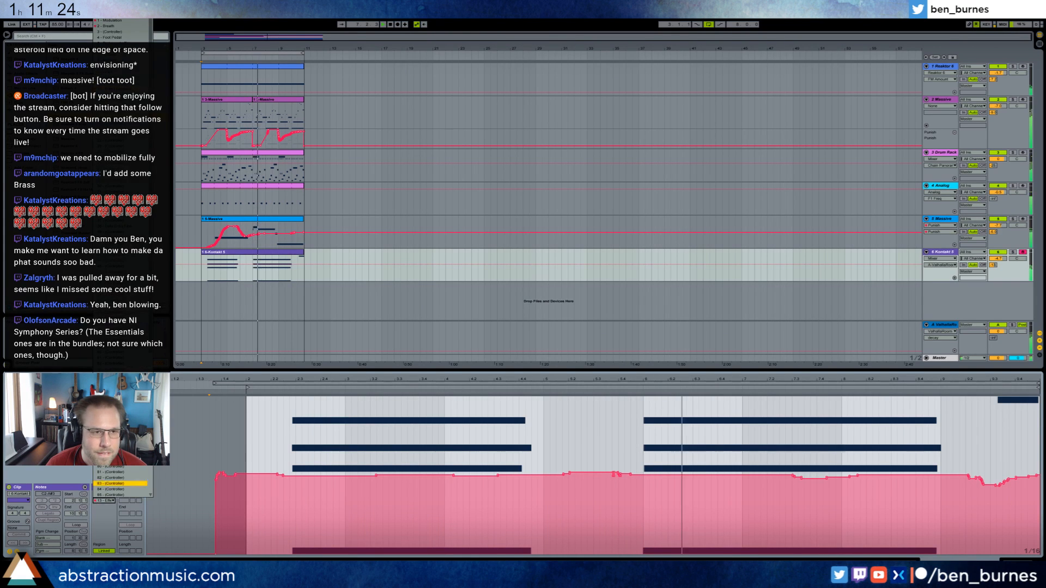
click(109, 25)
Draw a triangular breath swell under the clip's last brass note, with its start and peak moved earlier.
click(996, 418)
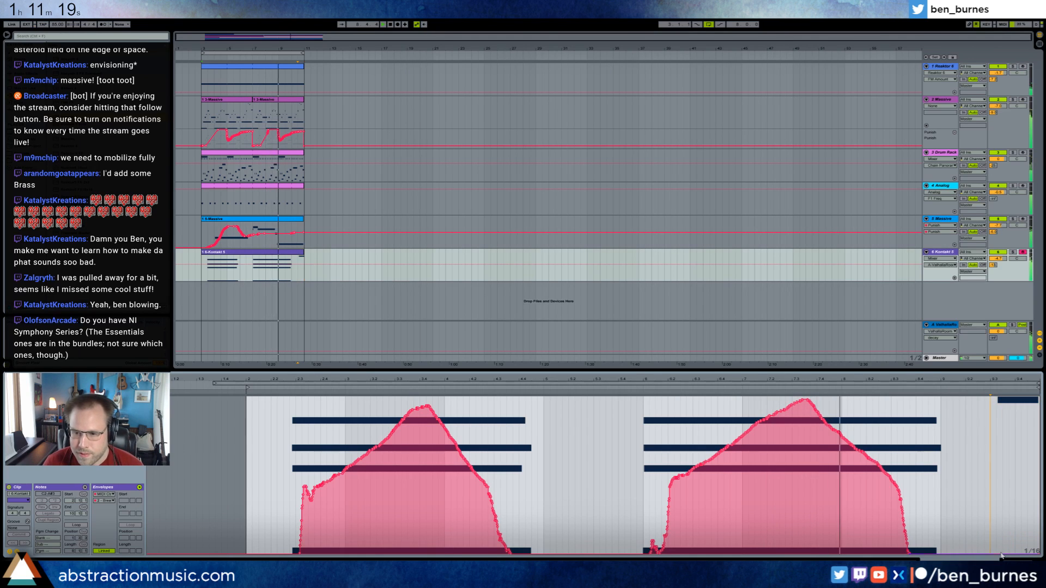
click(992, 547)
drag(1006, 555, 1025, 433)
drag(1039, 553, 1028, 554)
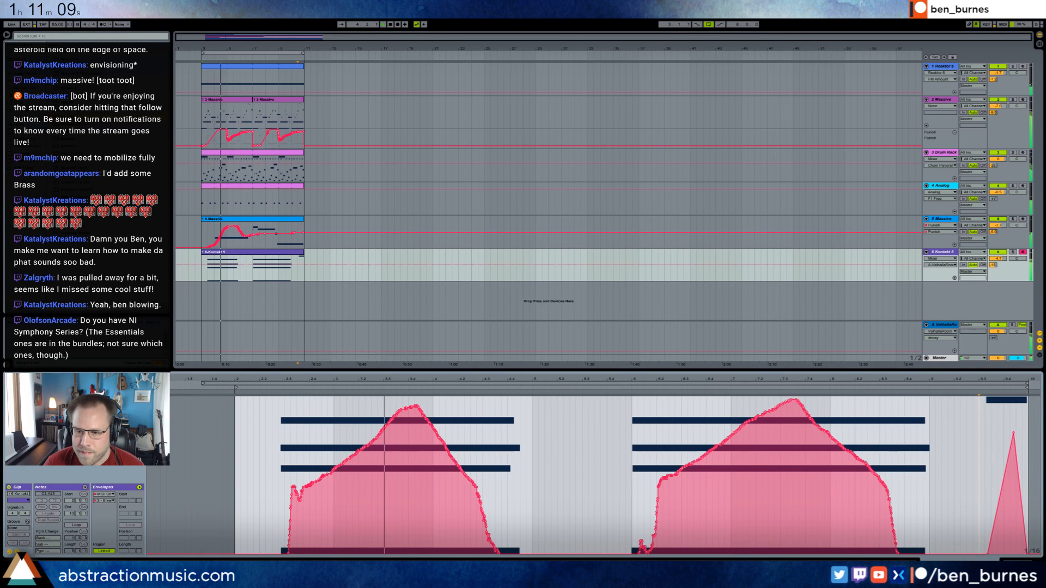
click(970, 555)
click(987, 555)
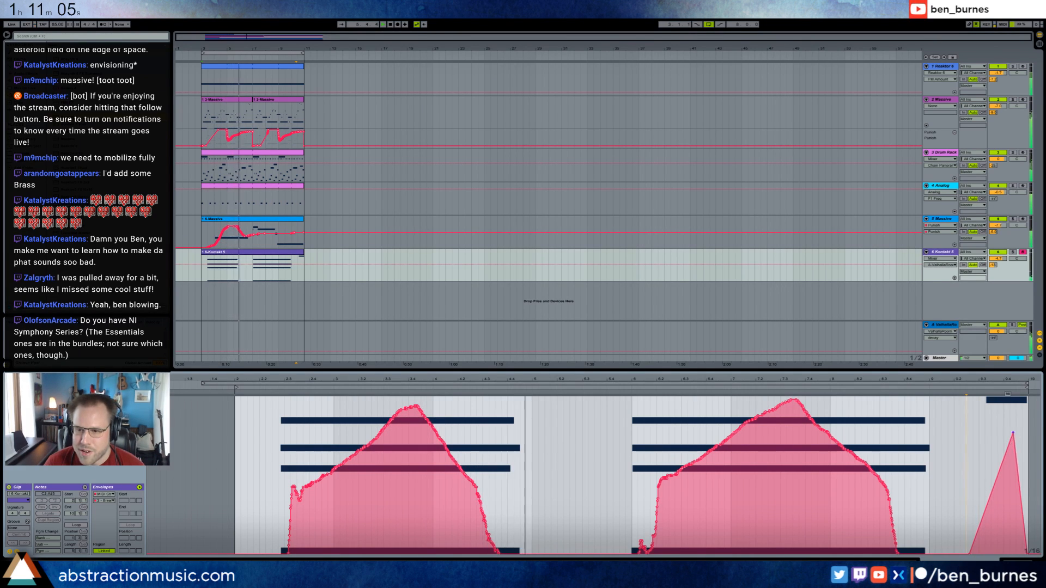
drag(1013, 434, 1000, 433)
Extend the last brass note by moving its start earlier, and return to the Kontakt track's device view.
click(17, 552)
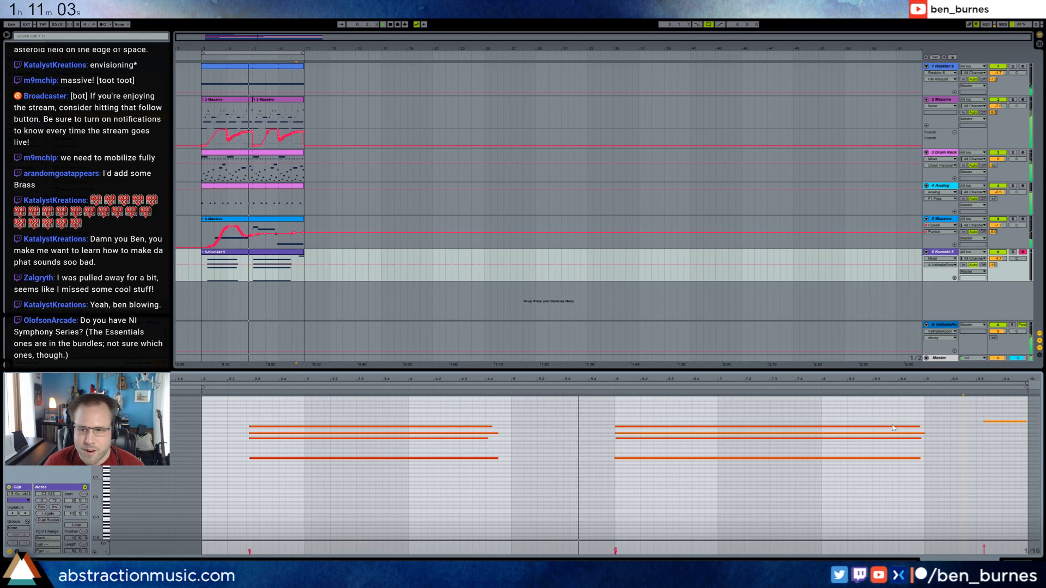
drag(983, 422, 957, 422)
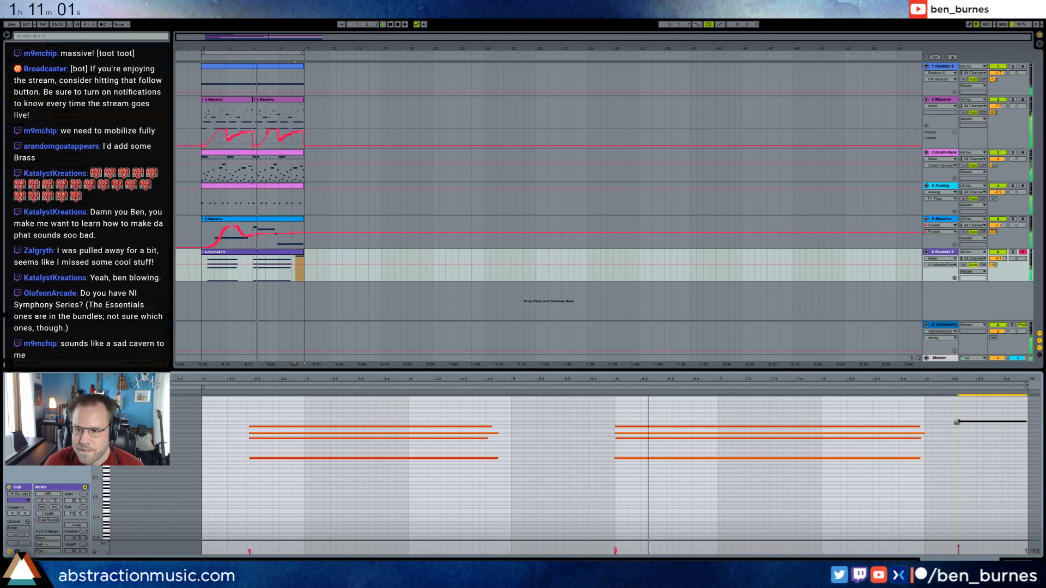
click(977, 430)
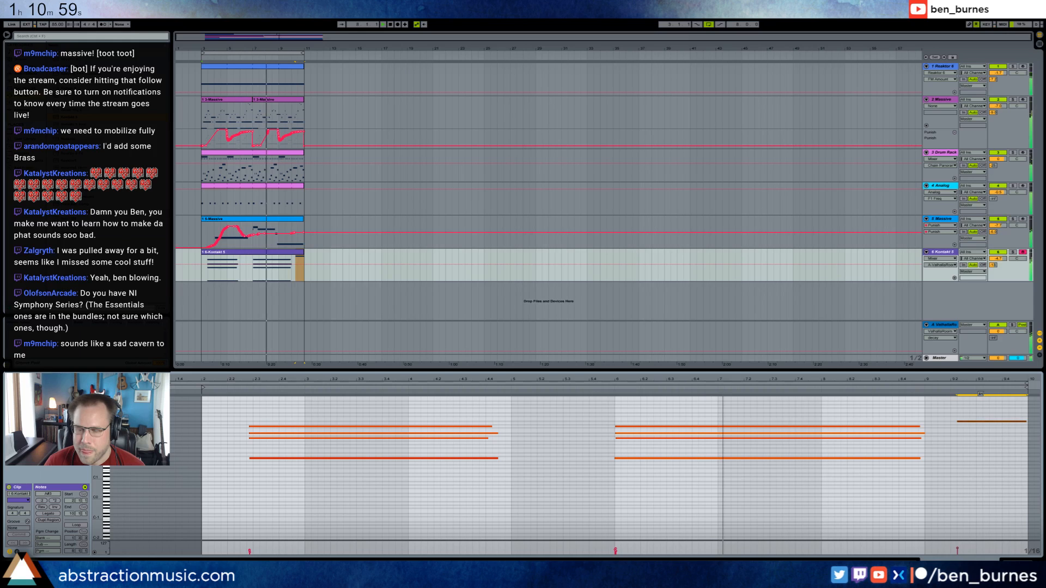
key(shift+Tab)
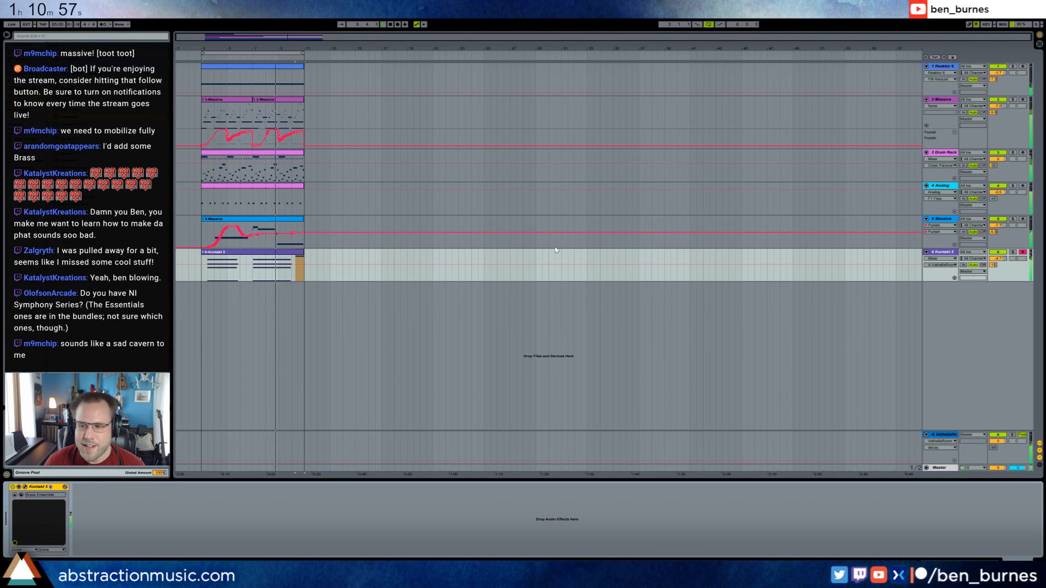
Insert a new MIDI track below the 3-Drum Rack track and load Analog on it.
click(940, 153)
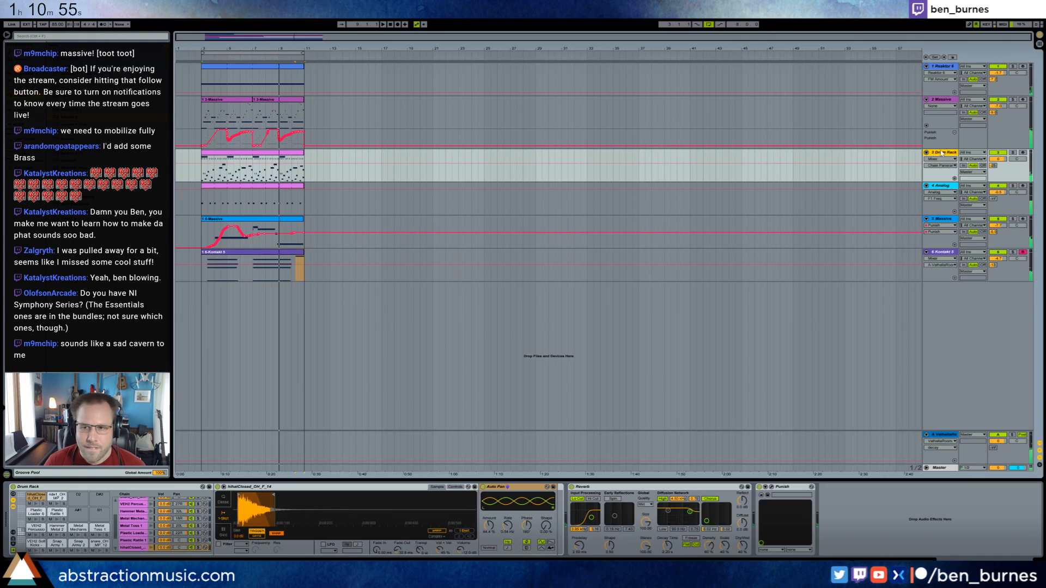
key(ctrl+shift+t)
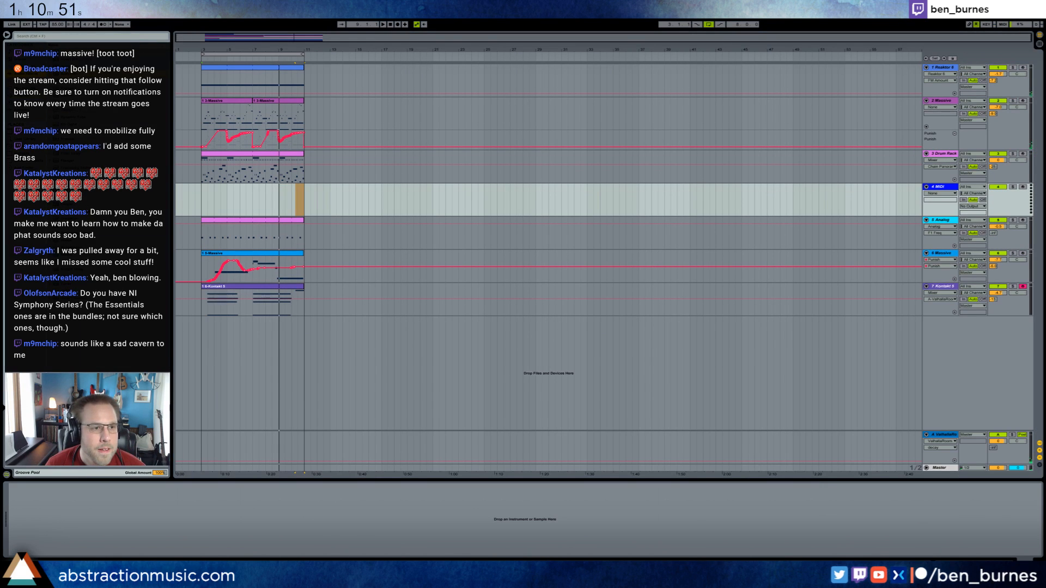
drag(221, 206, 221, 207)
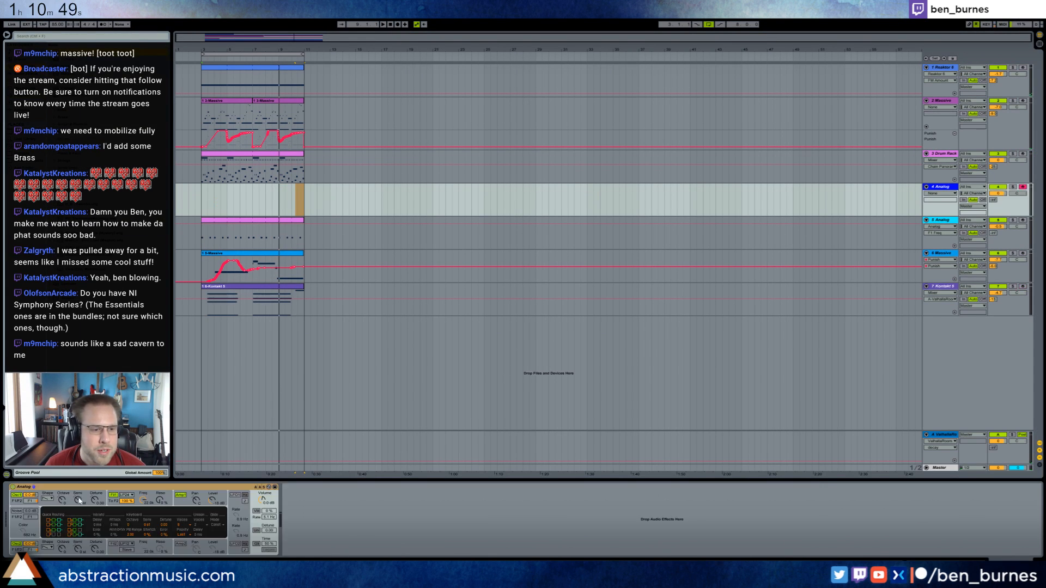
Shape the new Analog sound by changing the first filter's frequency, enabling unison with more detune, and slightly detuning both oscillators.
click(148, 501)
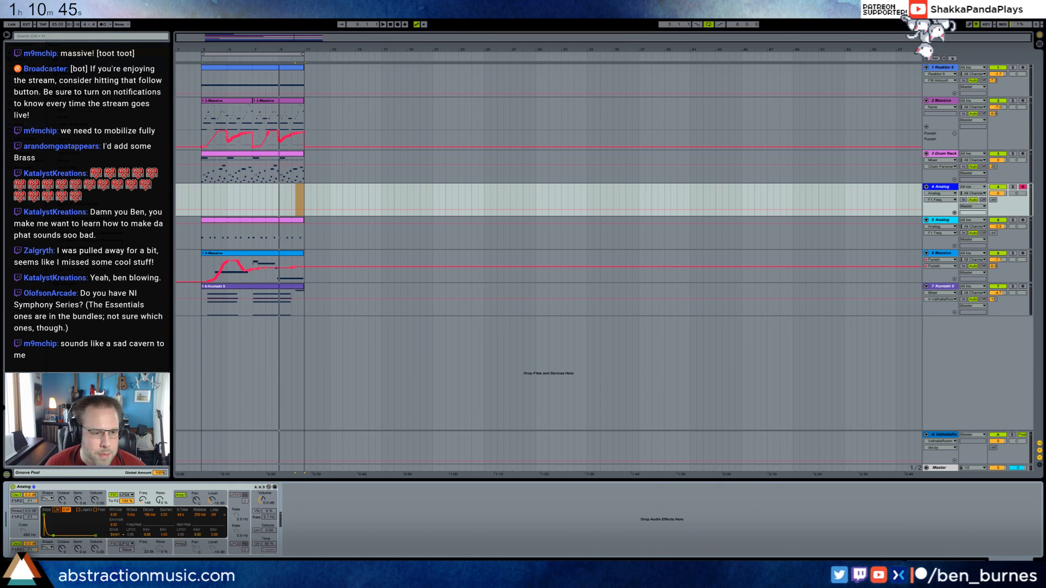
click(256, 530)
mouse_move(268, 531)
mouse_down()
mouse_move(268, 512)
mouse_move(268, 521)
mouse_up()
drag(94, 548, 94, 546)
drag(95, 500, 95, 501)
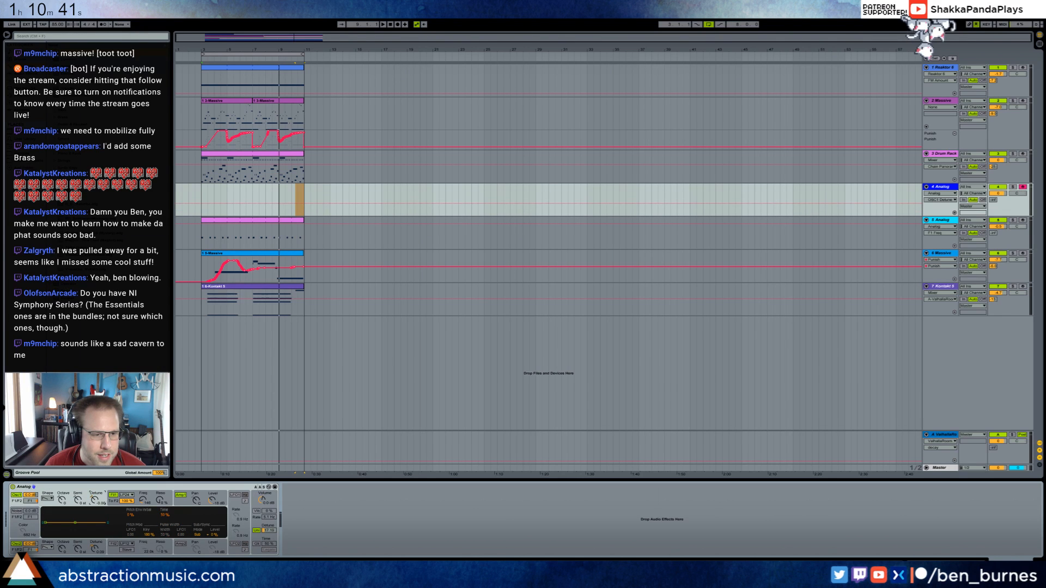
Change the new 4 Analog track's volume and add a Ping Pong Delay after Analog with adjusted feedback and dry/wet.
click(201, 198)
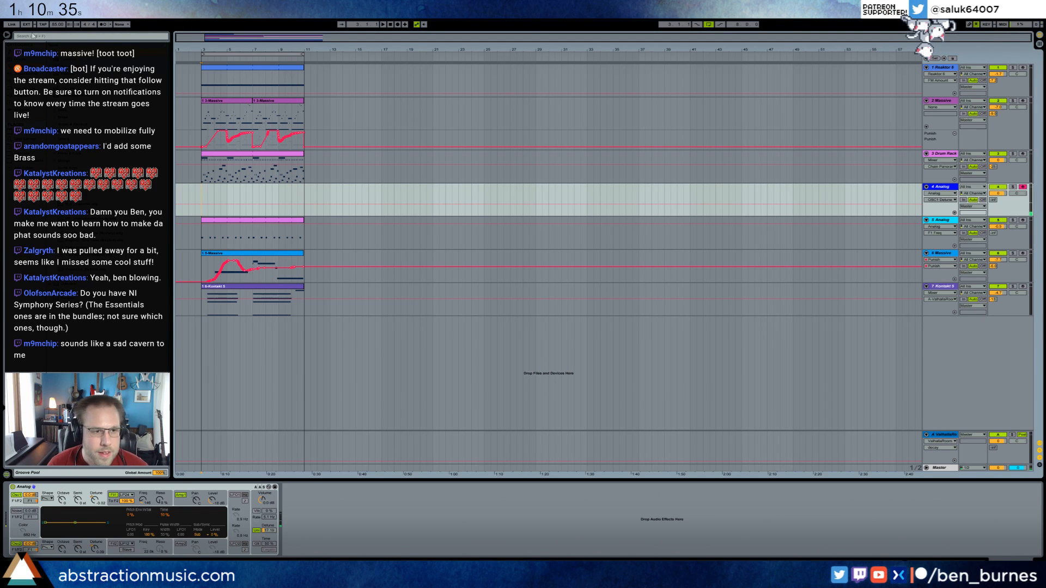
drag(993, 200, 993, 177)
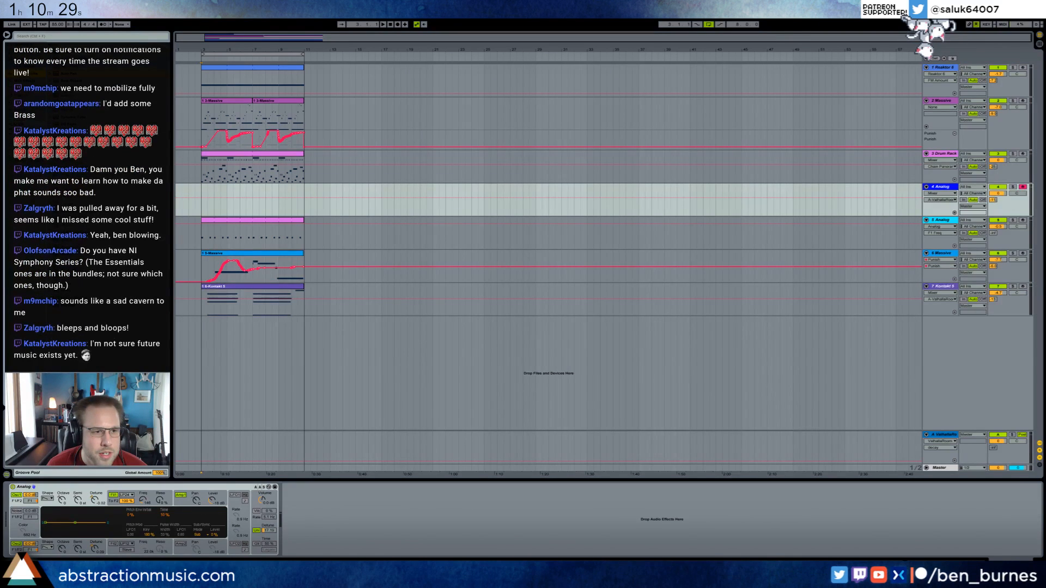
drag(349, 502, 349, 503)
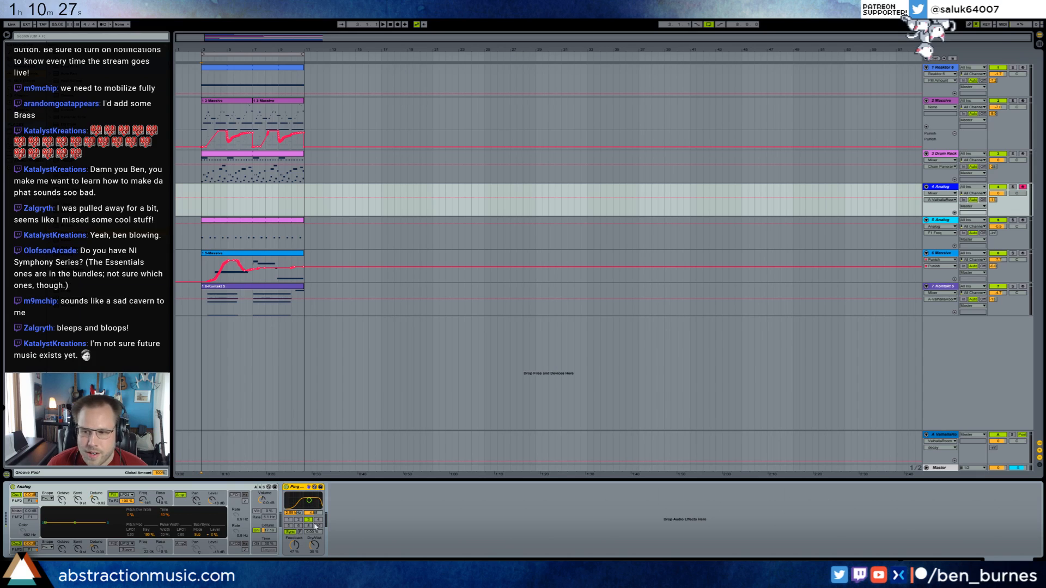
drag(295, 545, 316, 542)
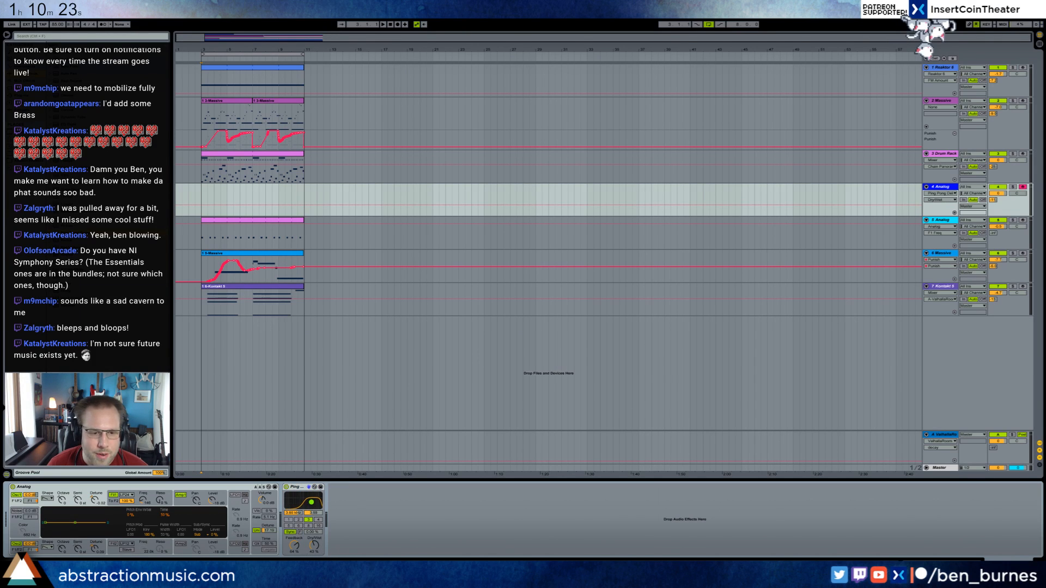
Create a short MIDI clip at bar 4 on the 4 Analog track and open its notes with a 1/32 grid.
drag(215, 190, 221, 191)
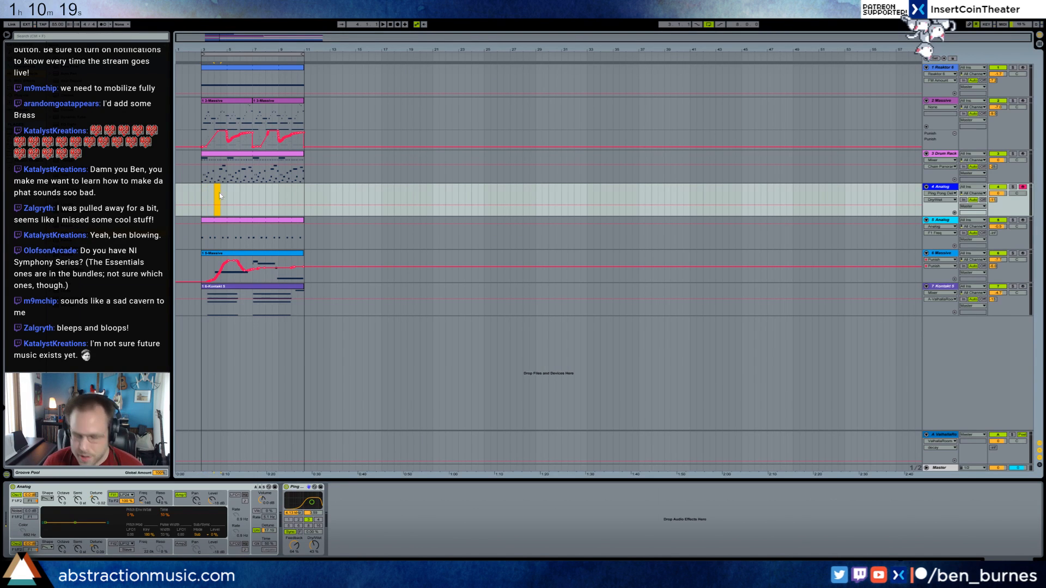
key(ctrl+shift+m)
double_click(216, 191)
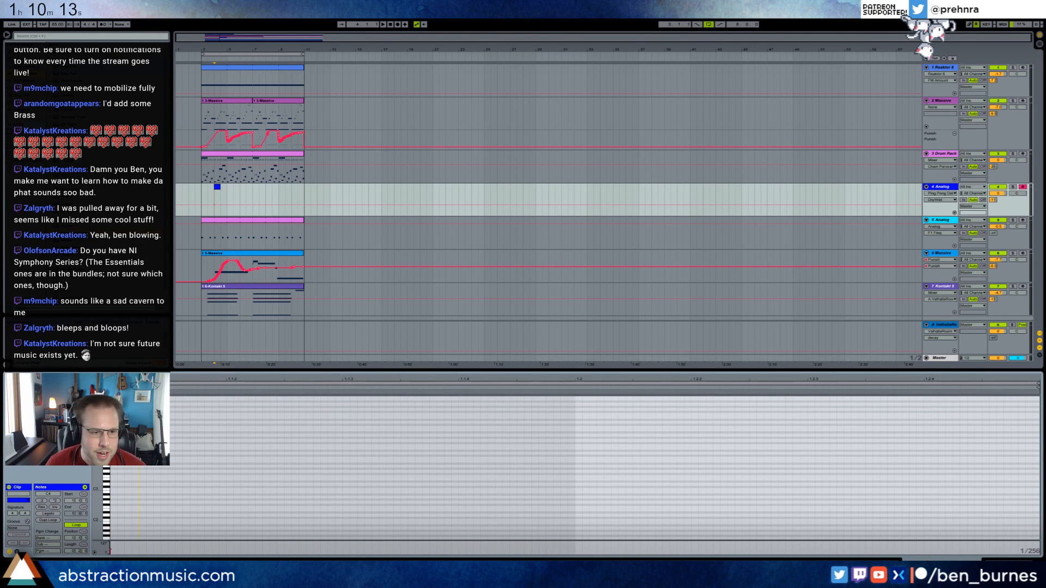
key(ctrl+2)
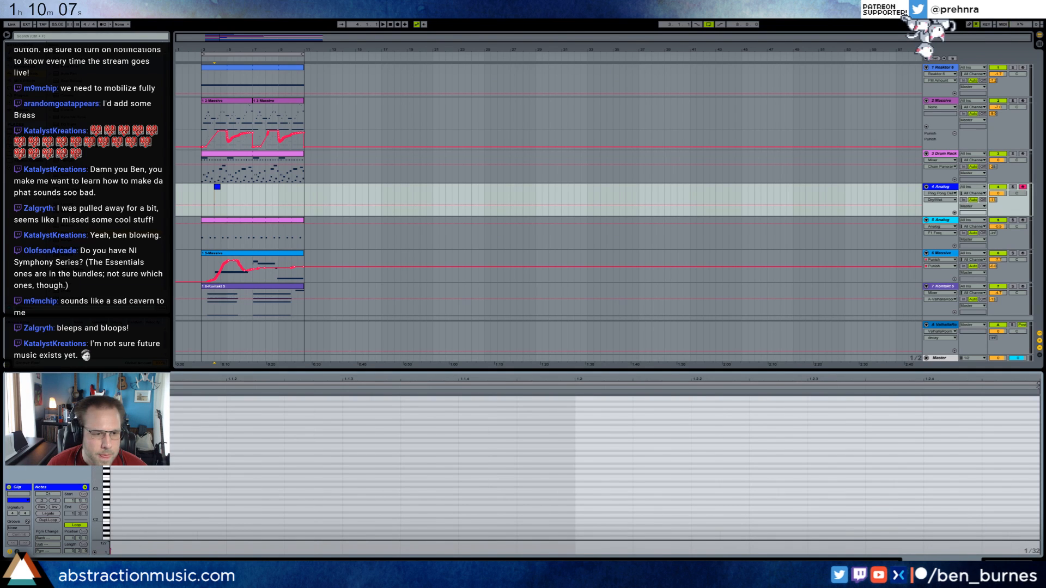
Draw four consecutive 1/32 notes from the clip's start, two rising and the last one dropping, and stretch them to double length.
drag(97, 453, 164, 495)
click(169, 472)
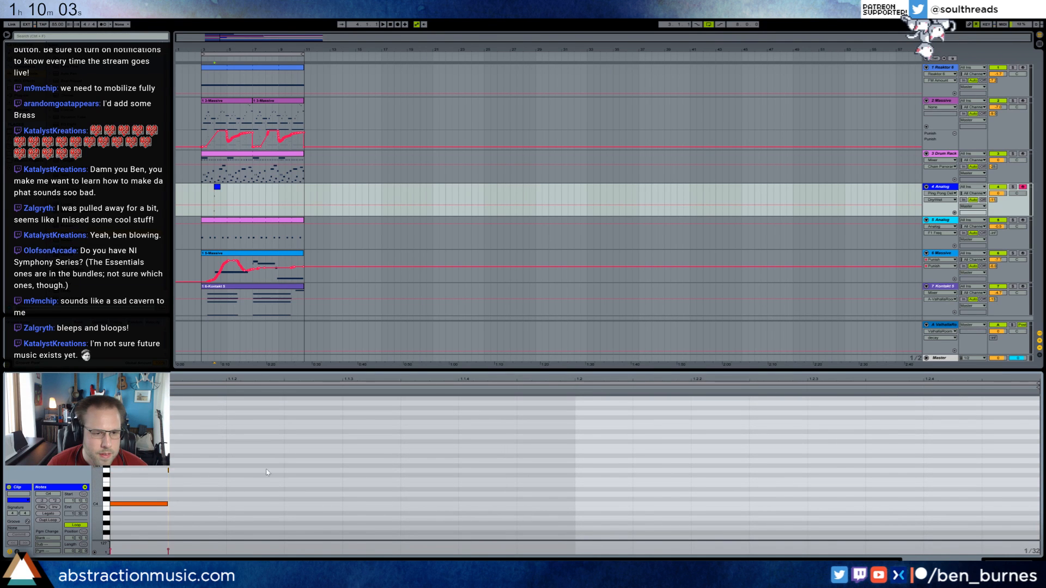
double_click(173, 471)
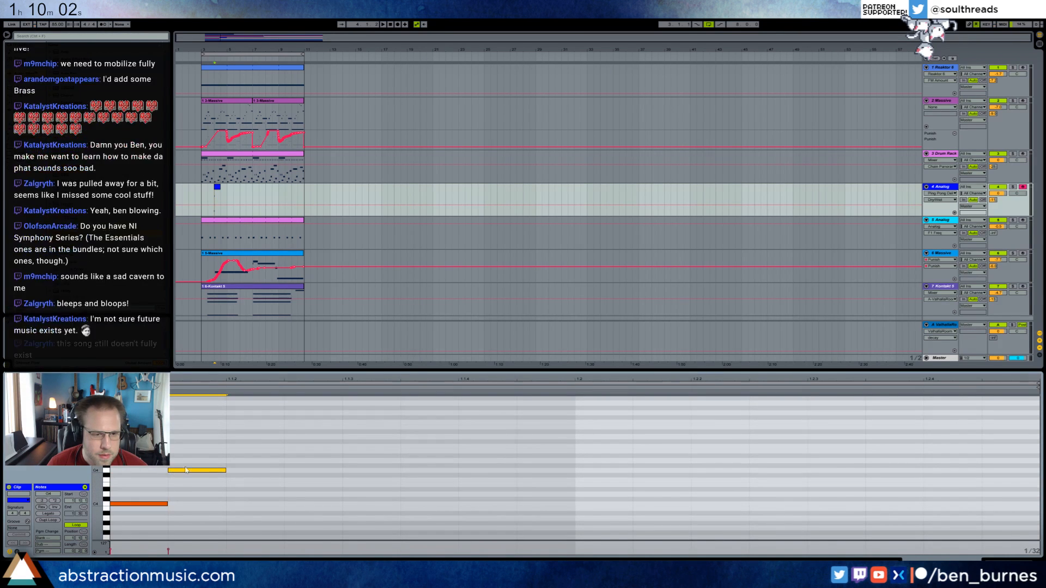
double_click(228, 455)
double_click(288, 489)
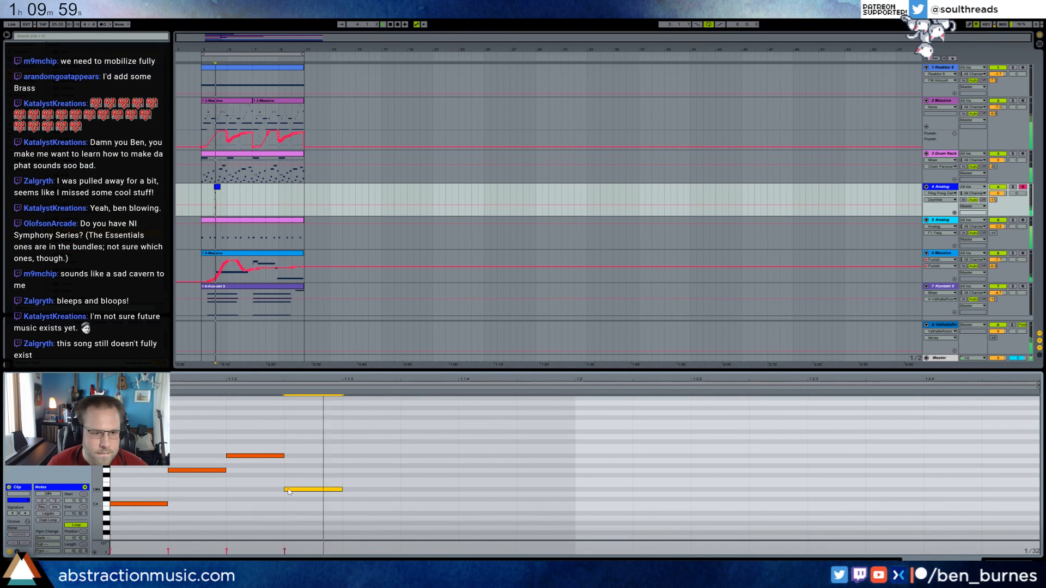
drag(316, 440, 92, 520)
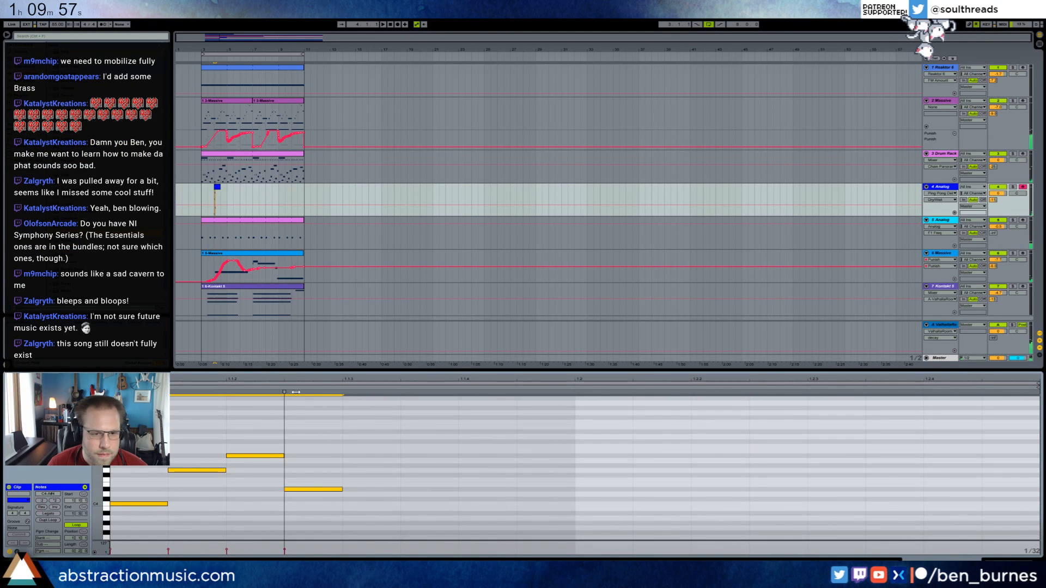
drag(284, 400, 468, 402)
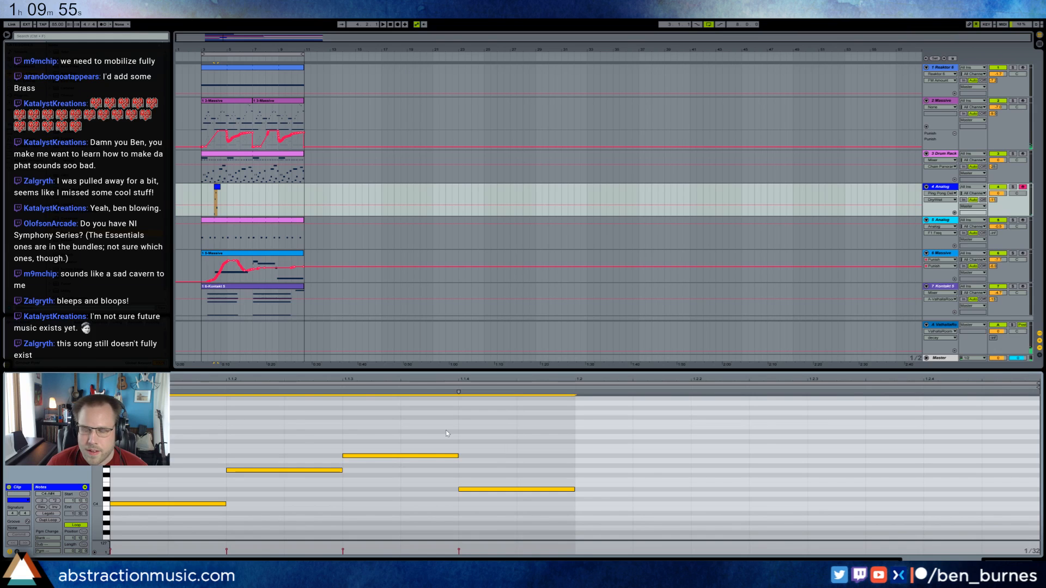
Raise Analog's first filter frequency in the device view while the new pattern plays.
key(space)
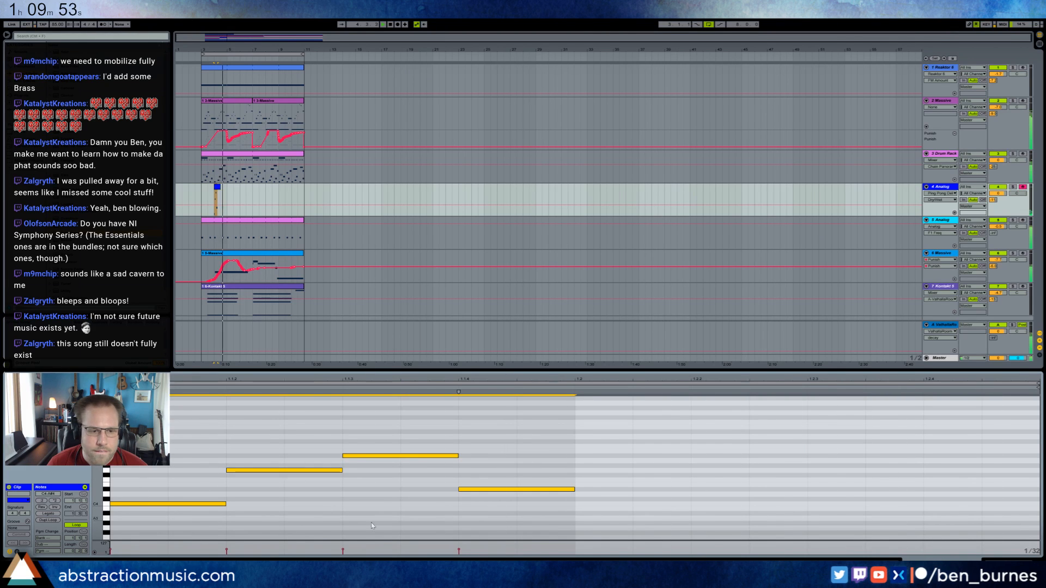
key(shift+Tab)
drag(142, 500, 142, 484)
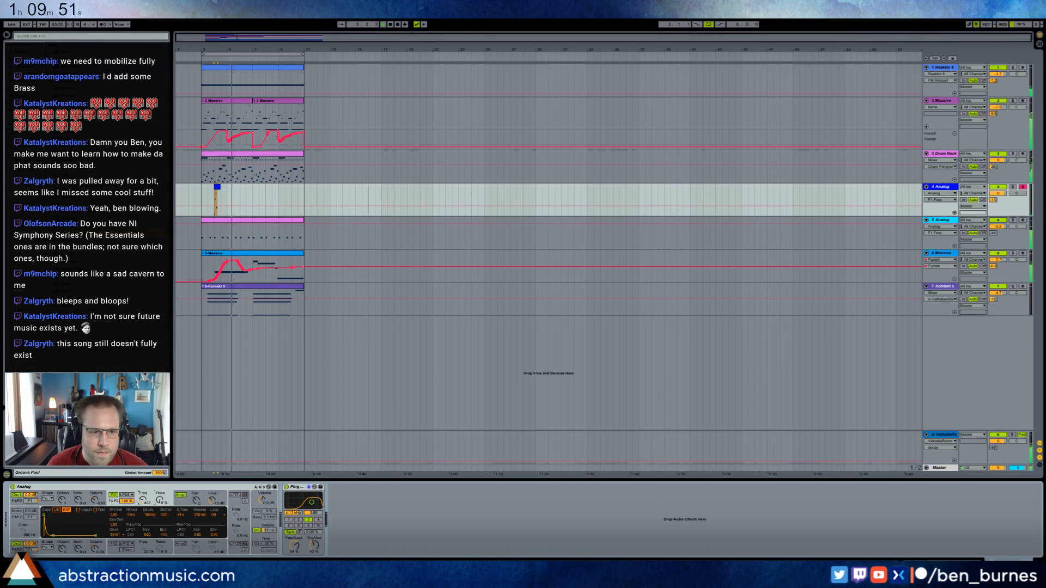
Duplicate the short Analog clip every two bars so four clips fill the loop, and play it from the start.
mouse_move(202, 199)
mouse_down()
mouse_move(240, 199)
mouse_move(249, 187)
mouse_move(202, 190)
mouse_up()
key(ctrl+d)
click(239, 196)
key(space)
key(ctrl+d)
click(202, 196)
key(space)
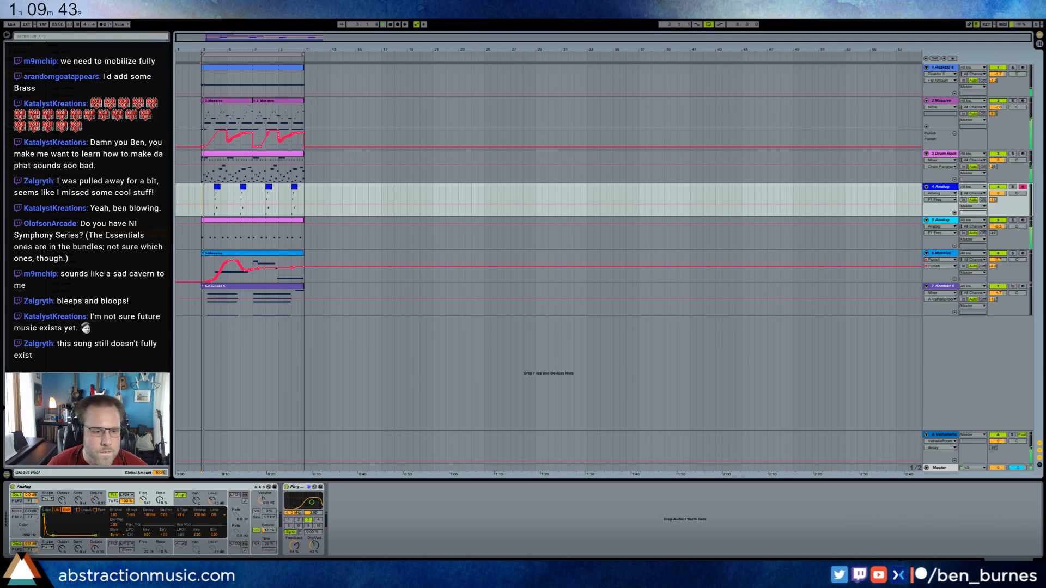
Adjust Analog's first filter frequency and resonance, and replay the loop from the first Analog clip.
drag(144, 502, 160, 500)
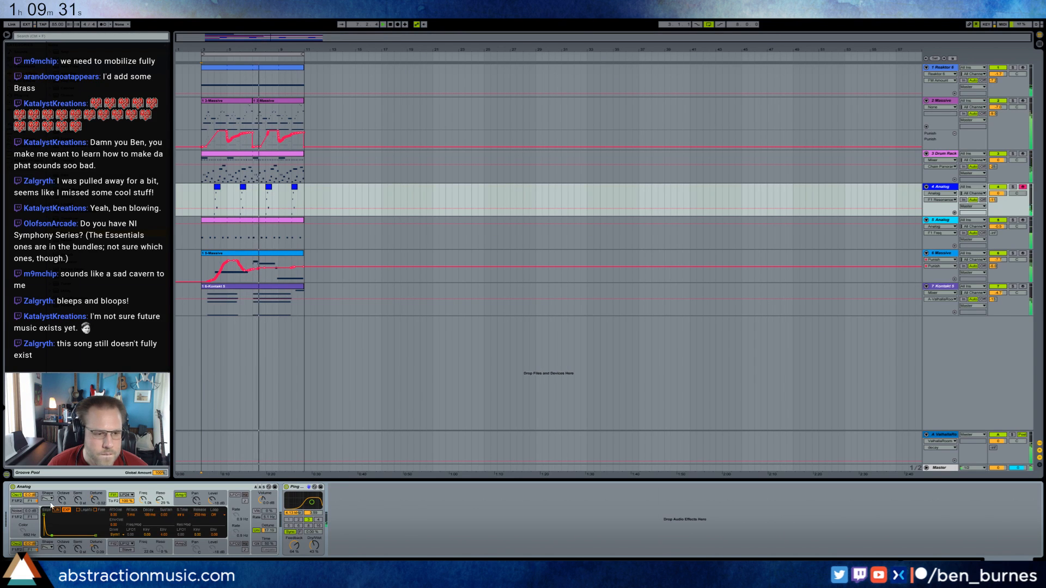
drag(143, 501, 143, 508)
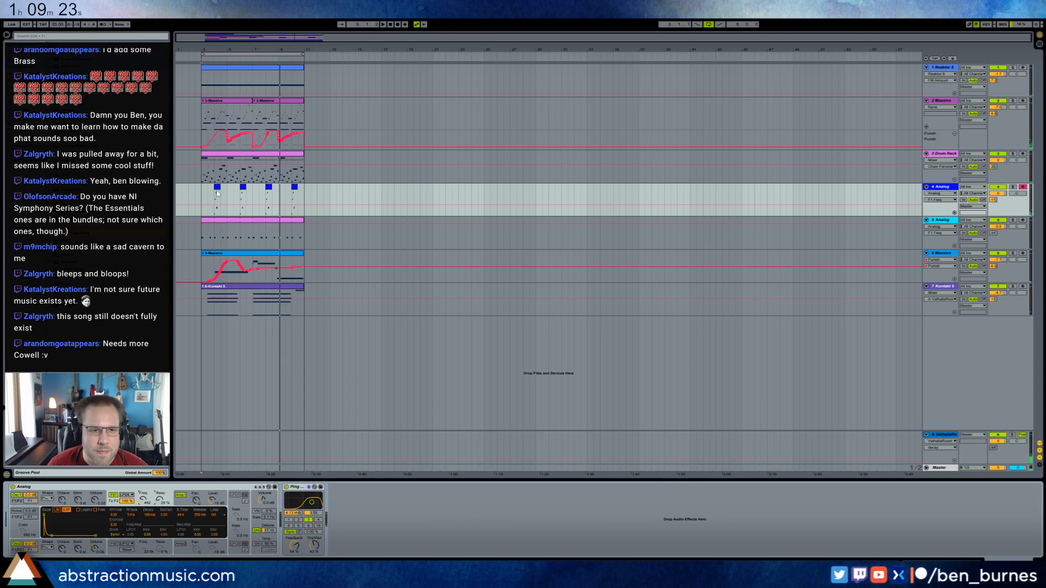
key(space)
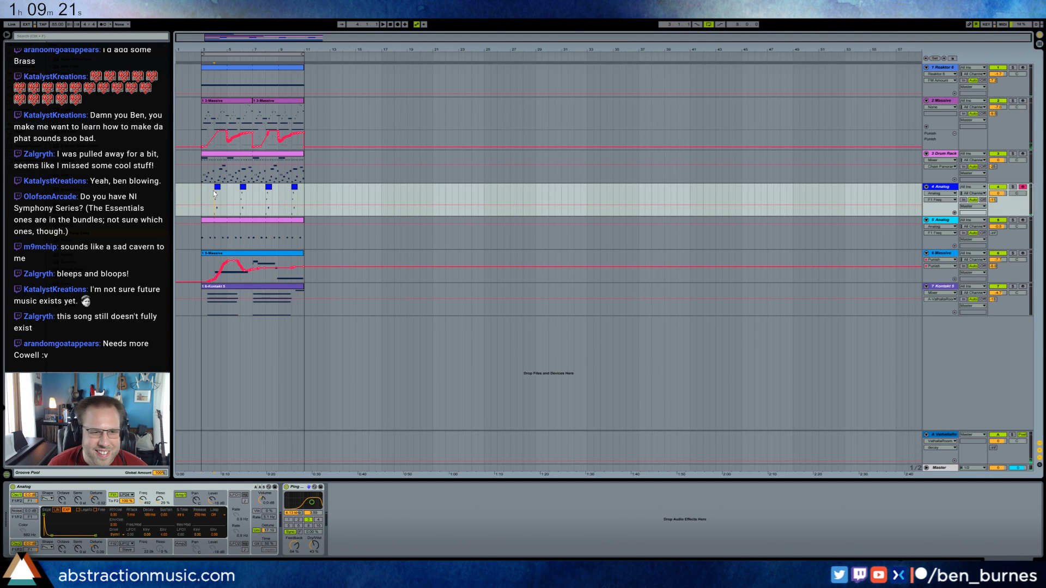
key(space)
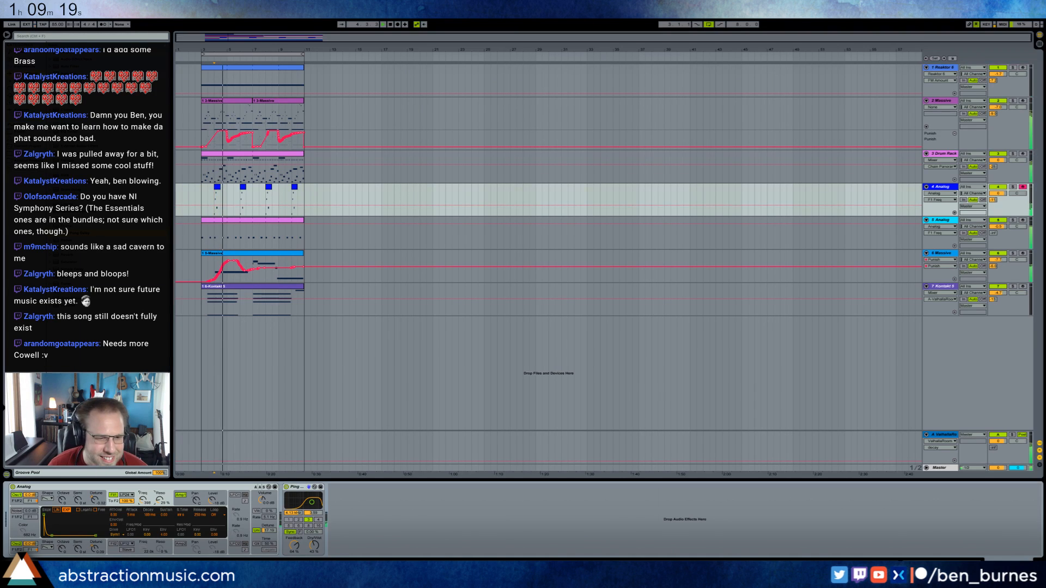
Fine-tune the first filter's frequency, resonance and envelope decay during playback, and show Analog's first amplifier settings.
drag(143, 500, 159, 496)
drag(52, 535, 55, 536)
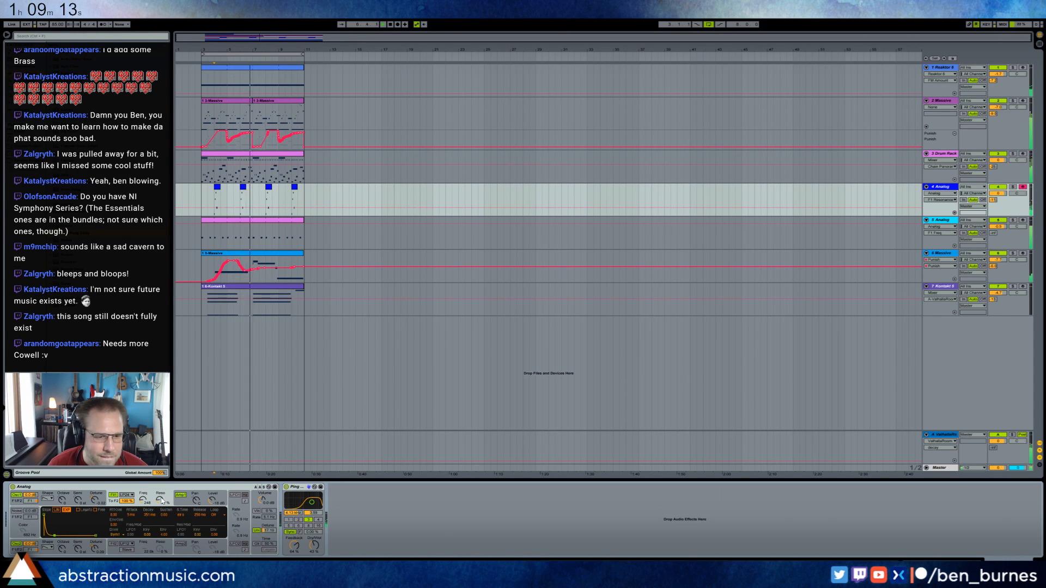
mouse_move(161, 498)
mouse_down()
mouse_move(161, 508)
mouse_move(143, 495)
mouse_up()
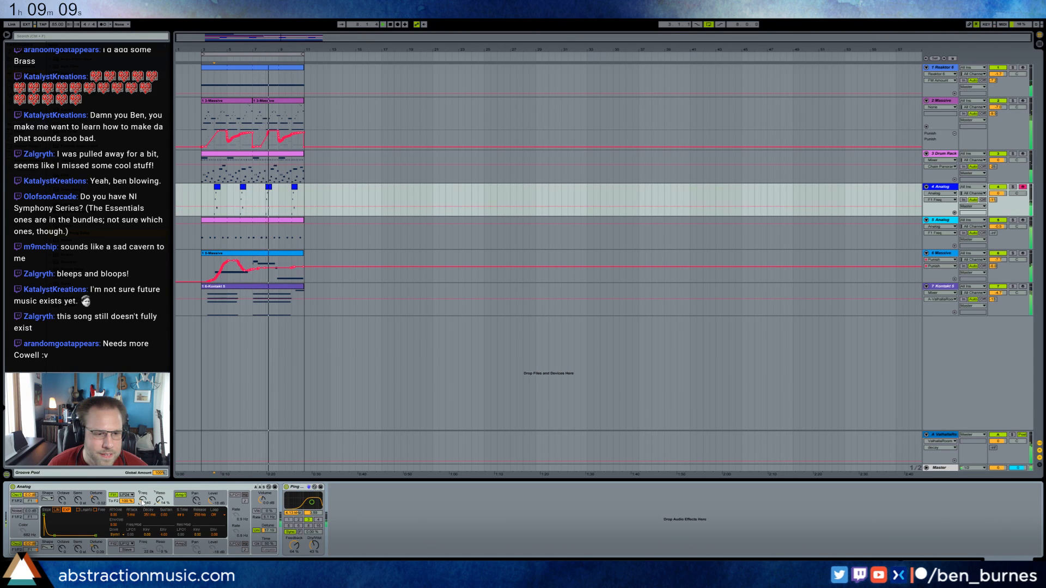
drag(160, 500, 144, 497)
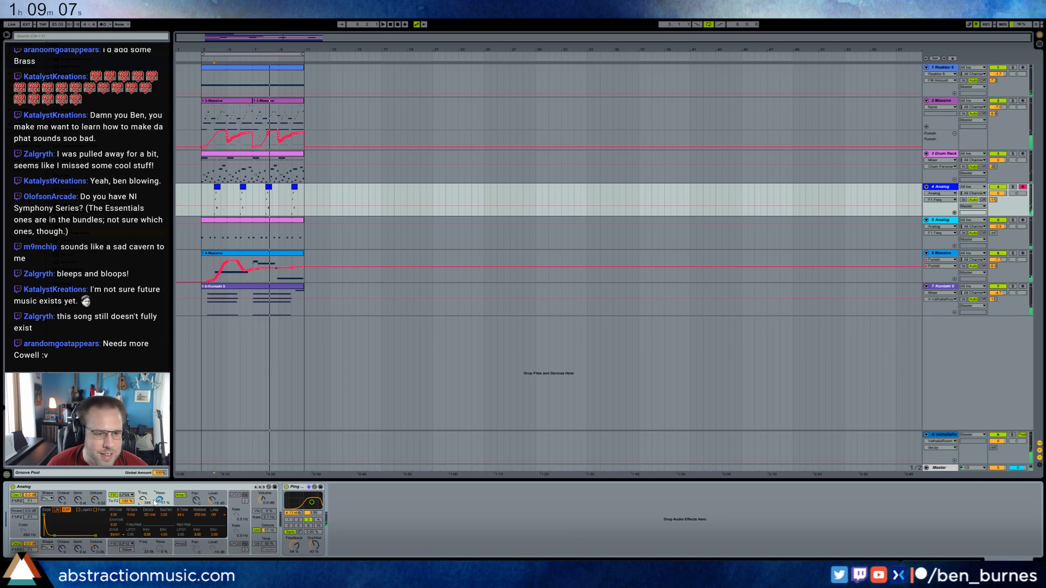
click(183, 499)
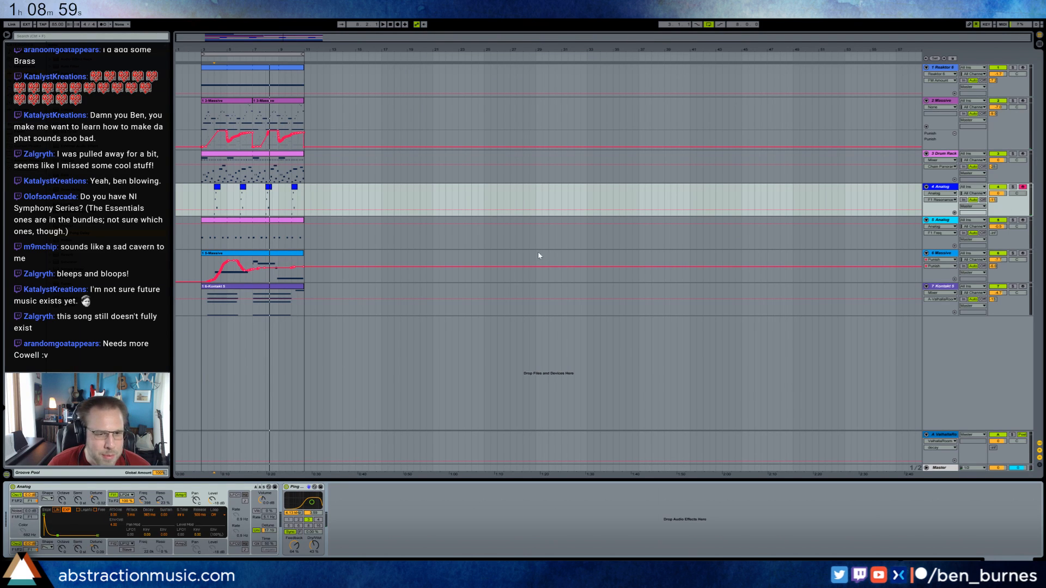
Search the browser for a cowbell and load the cowbell_FF_7 sample onto an empty pad of the 3-Drum Rack.
click(73, 38)
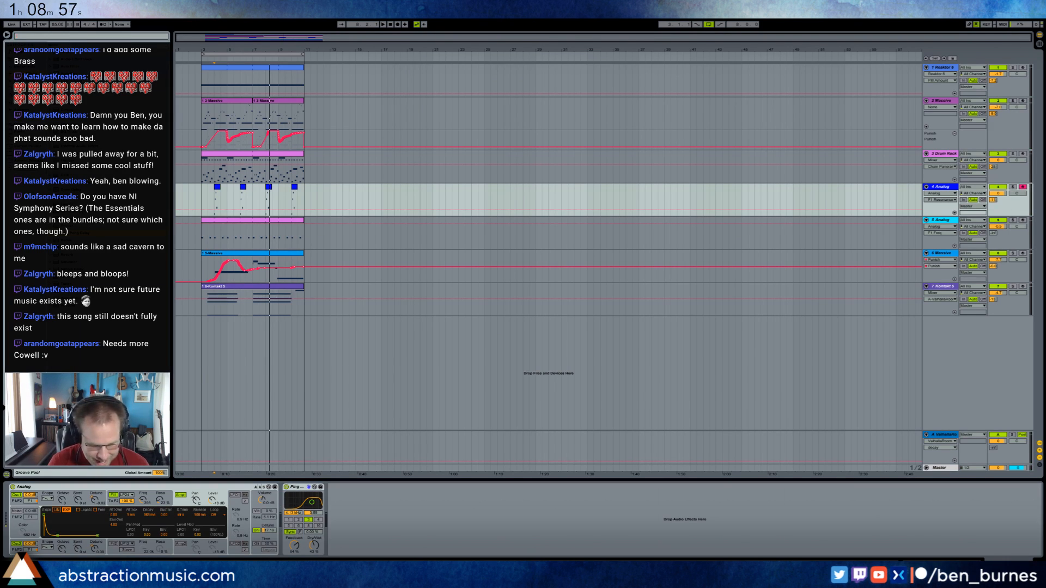
text(cowbell)
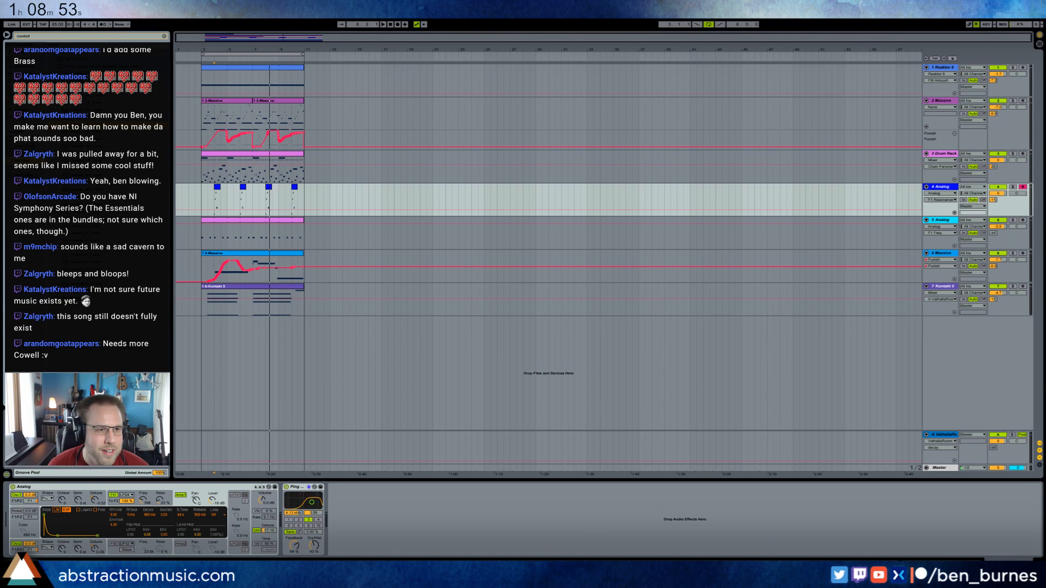
click(268, 154)
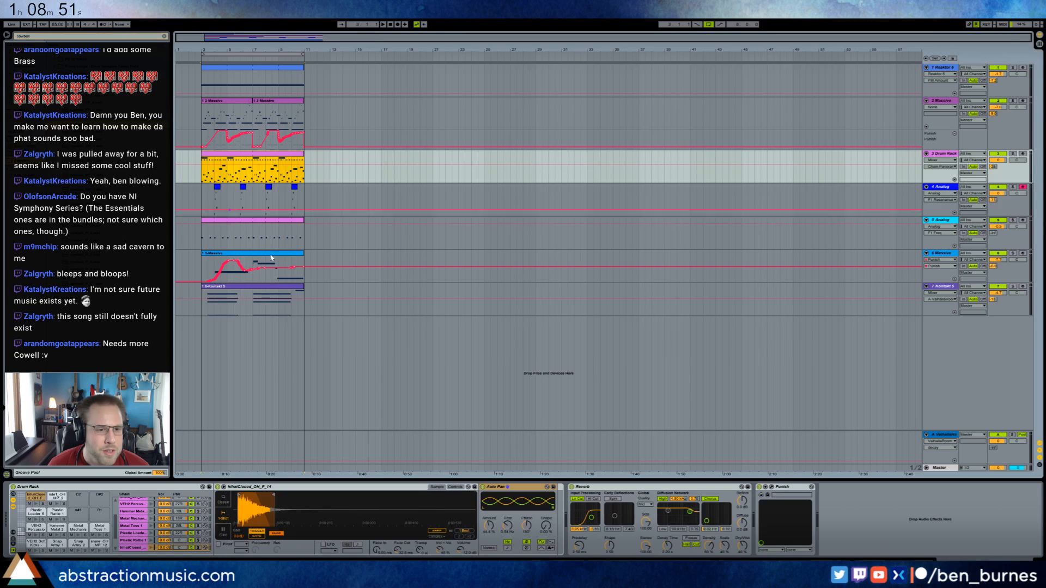
click(75, 533)
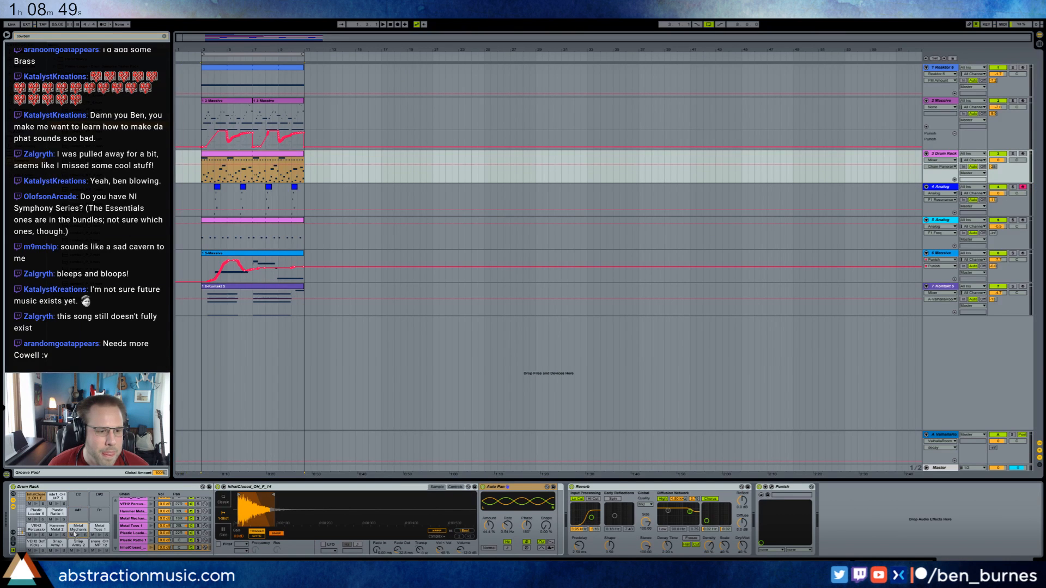
drag(73, 516, 72, 517)
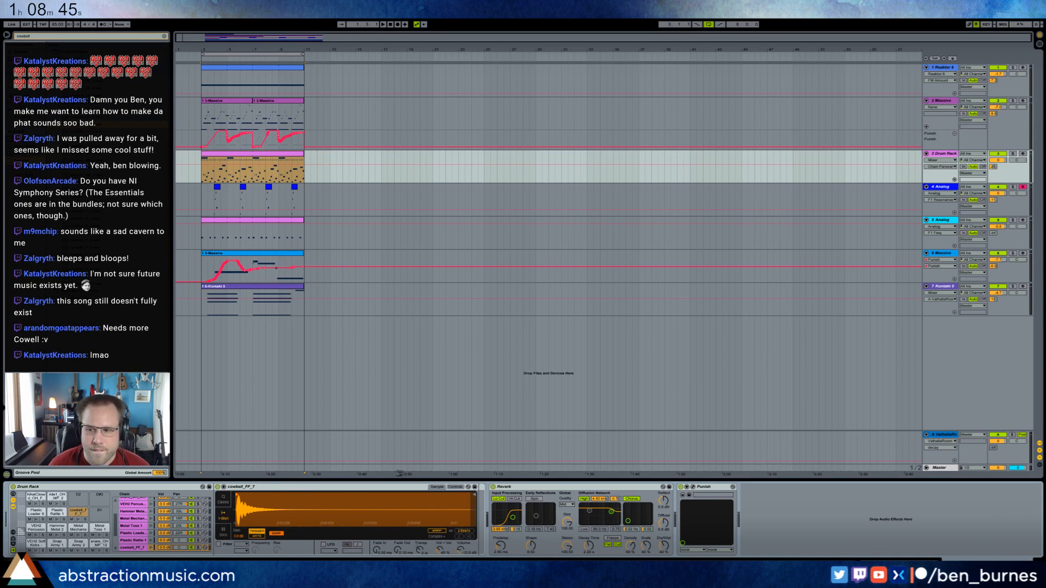
click(435, 532)
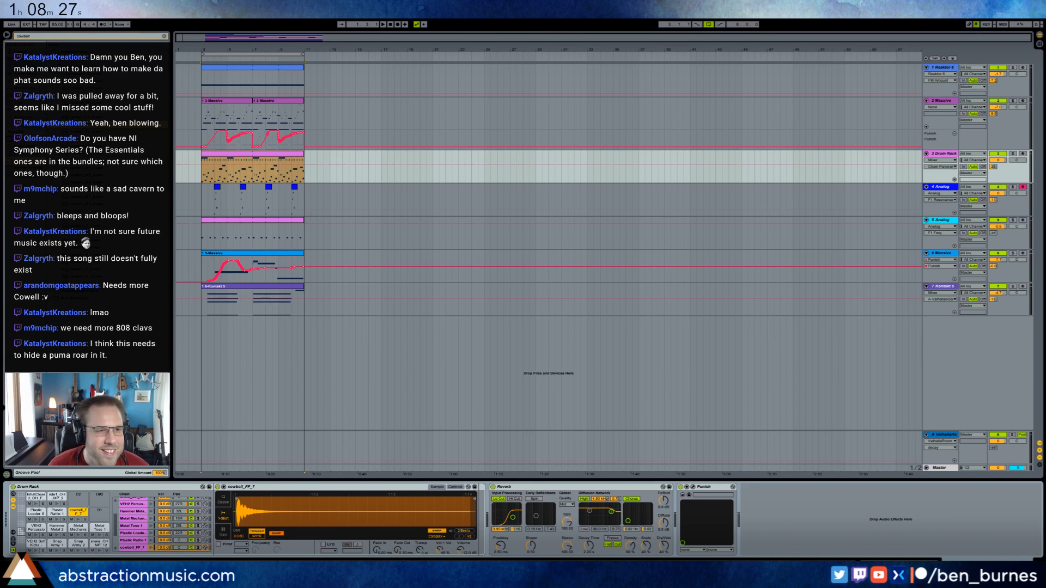
Add a Ping Pong Delay to the cowbell chain, adjust its beat delay, feedback and dry/wet, and audition the pad over the loop.
key(BackSpace)
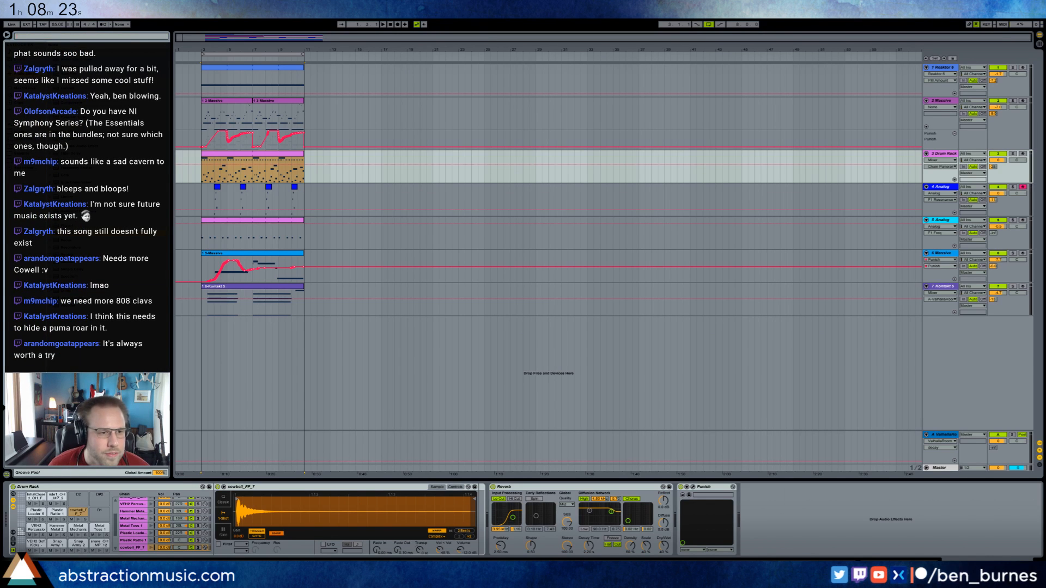
drag(71, 233, 476, 507)
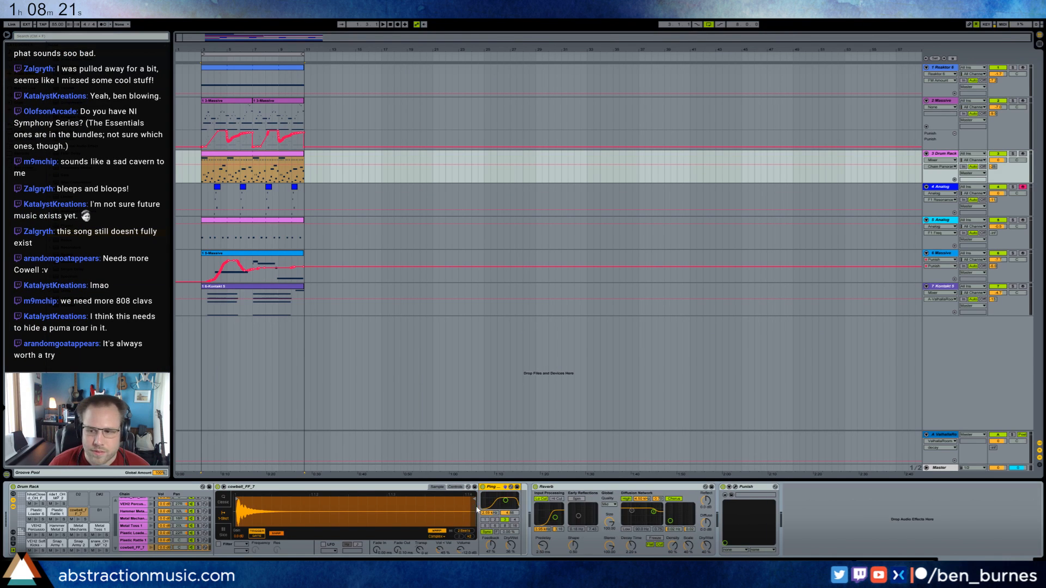
click(485, 520)
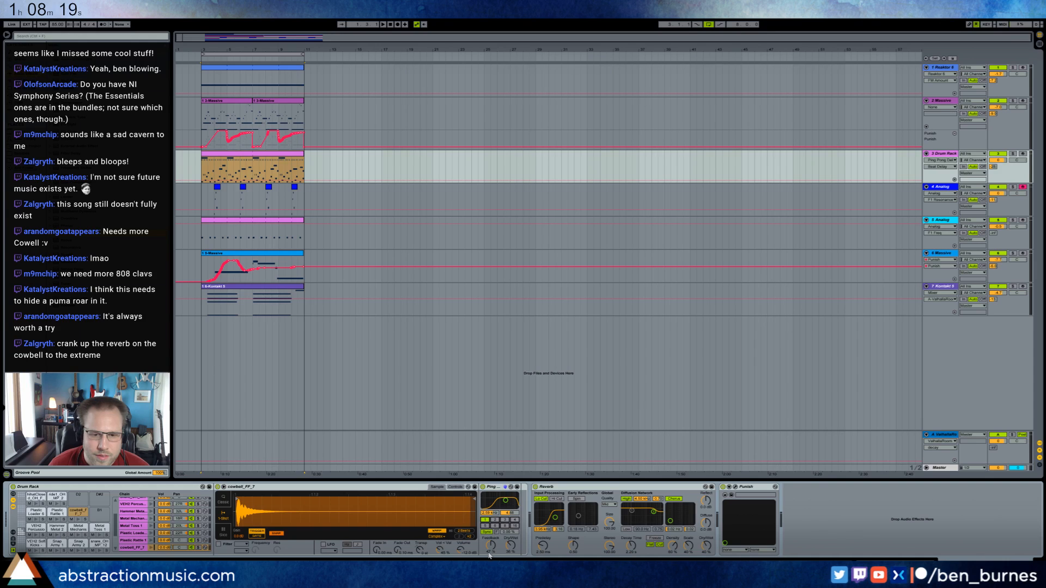
drag(489, 553, 507, 543)
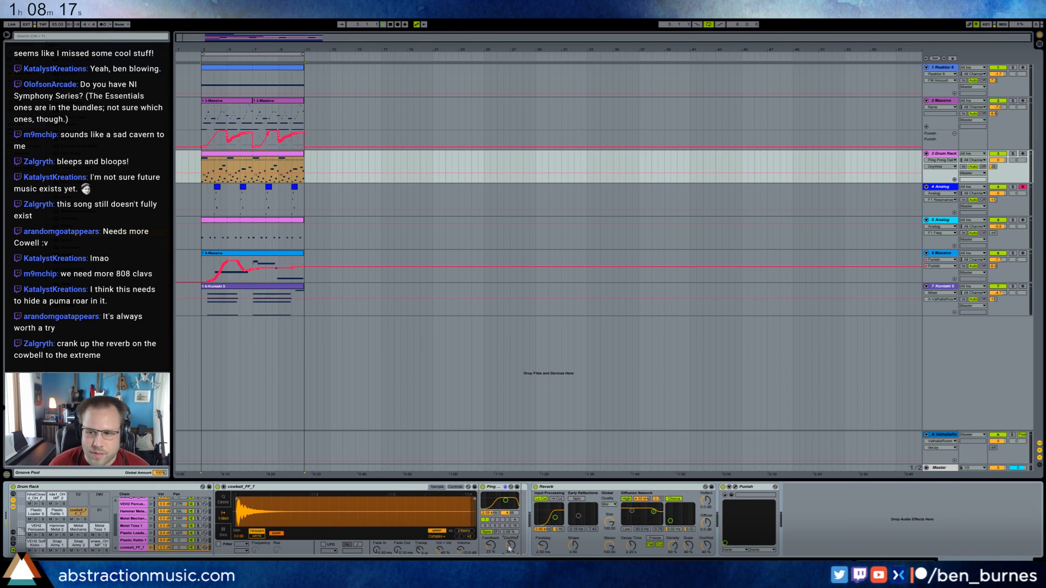
key(space)
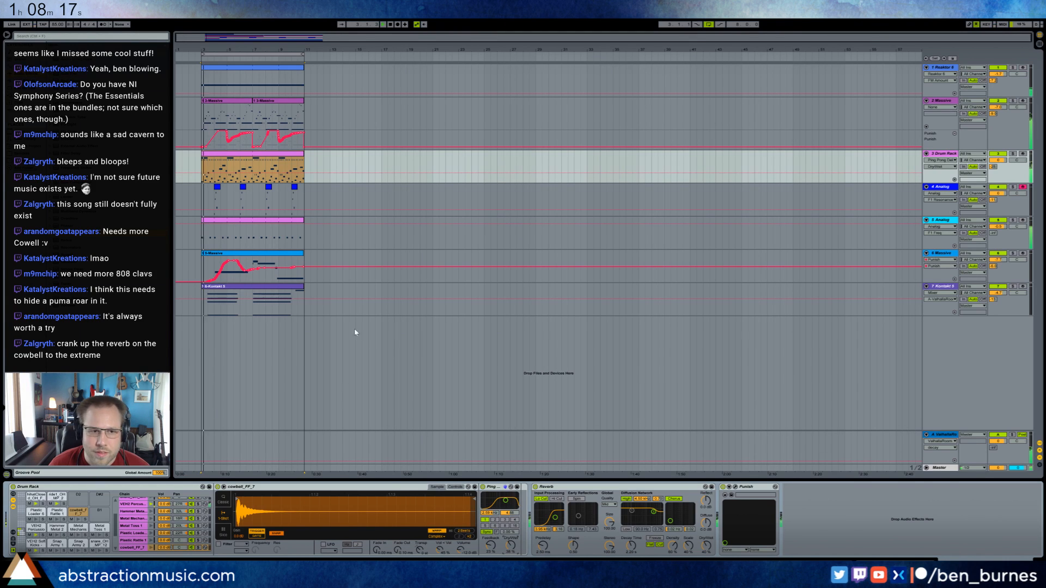
click(79, 520)
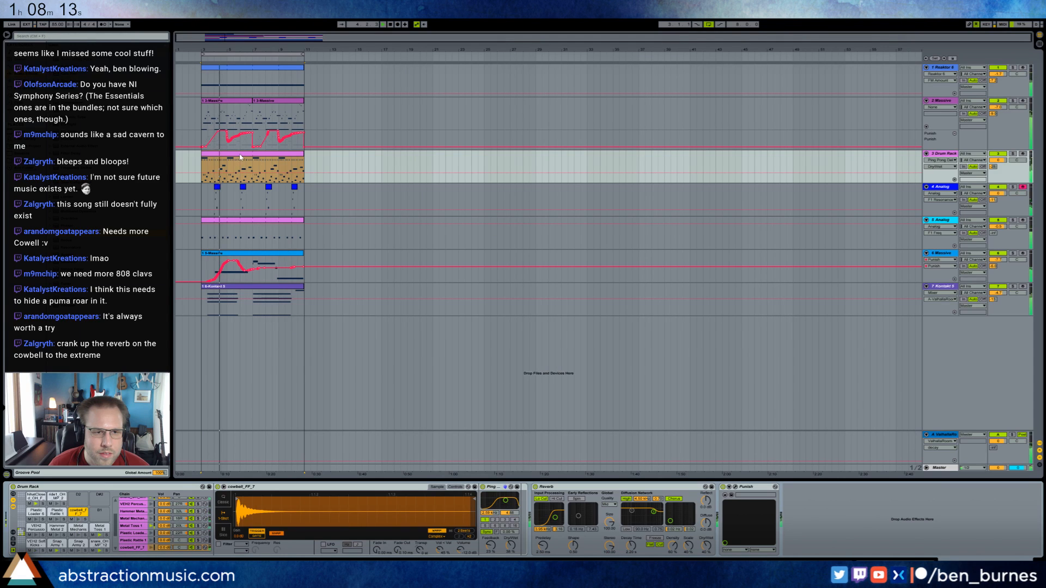
Open the 3-Drum Rack clip and add a short cowbell note at the start of bar 4.
double_click(240, 154)
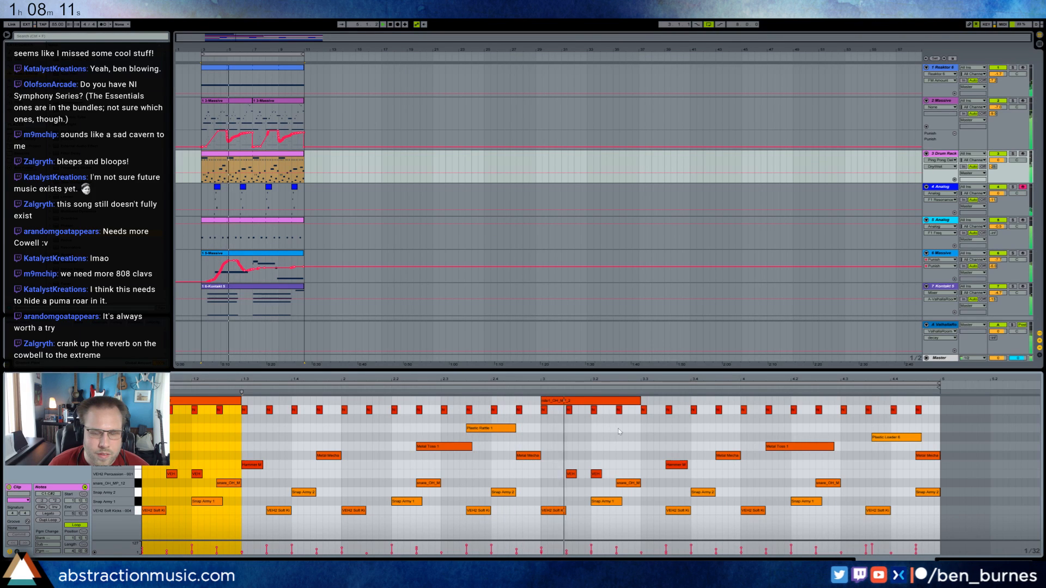
double_click(744, 420)
drag(744, 420, 756, 408)
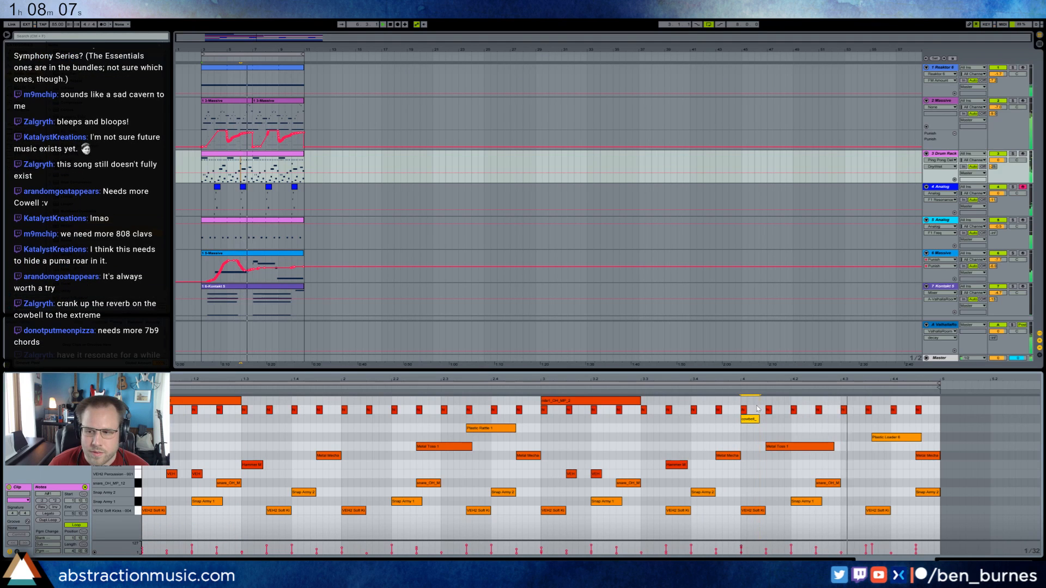
click(953, 559)
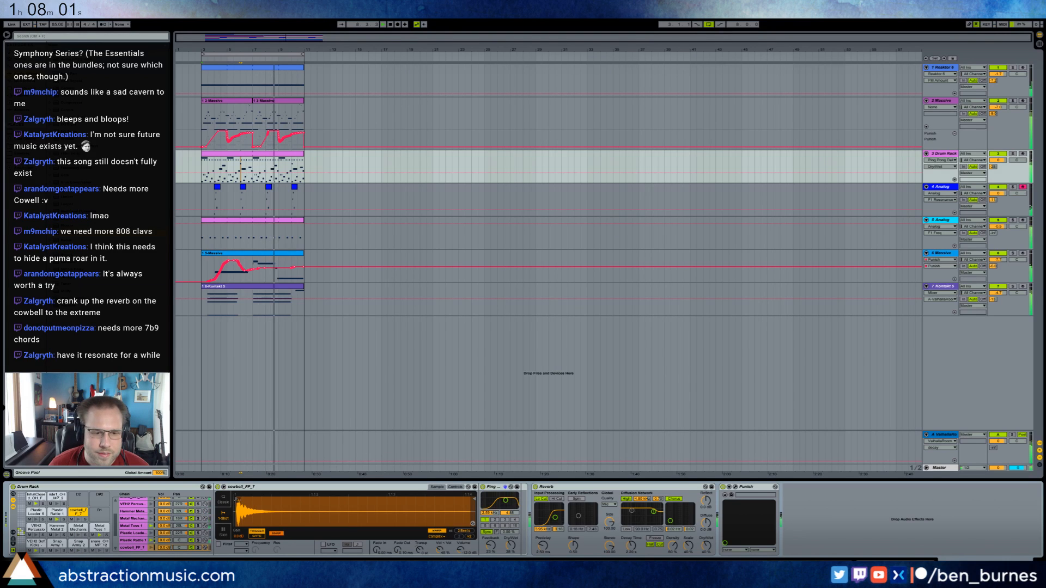
Adjust the feedback and dry/wet of the cowbell's Ping Pong Delay, and recheck the cowbell note in the Drum Rack clip.
mouse_move(491, 546)
mouse_down()
mouse_move(491, 508)
mouse_move(512, 544)
mouse_move(491, 540)
mouse_move(511, 543)
mouse_up()
double_click(252, 168)
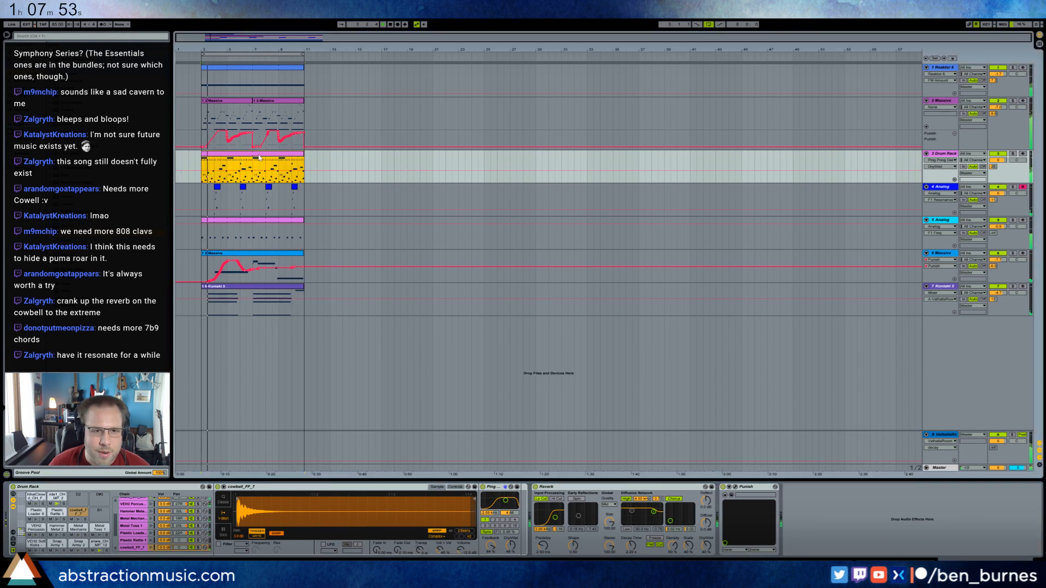
click(749, 420)
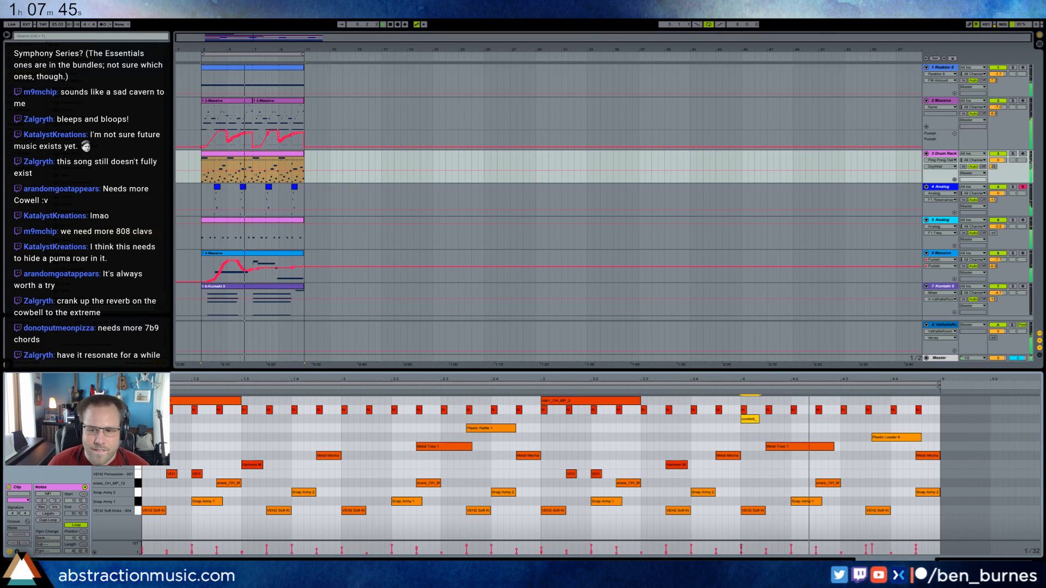
key(shift+Tab)
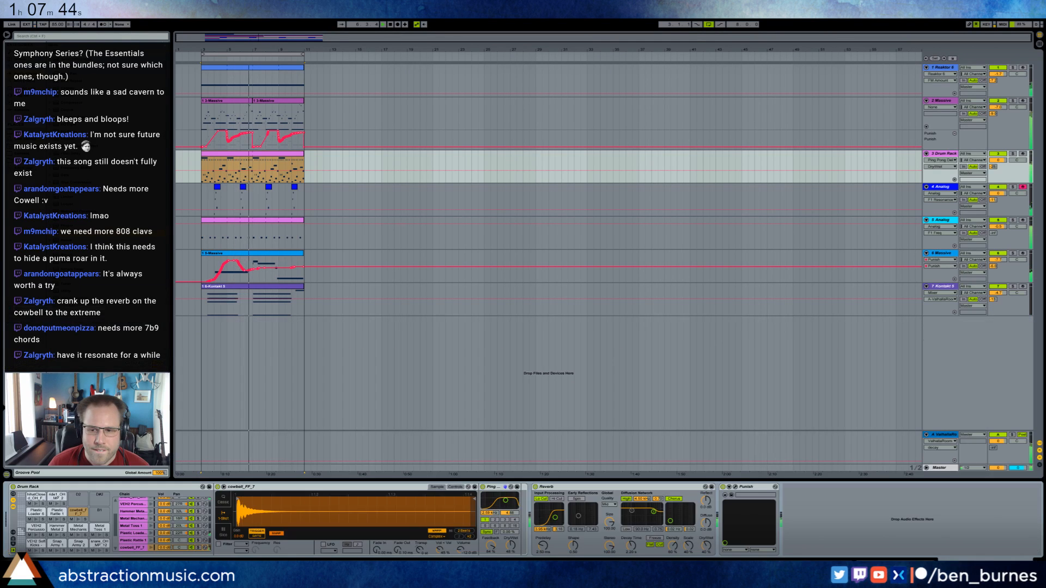
Replace the Analog instrument on track 4 with Operator, placed before its Ping Pong Delay.
click(271, 189)
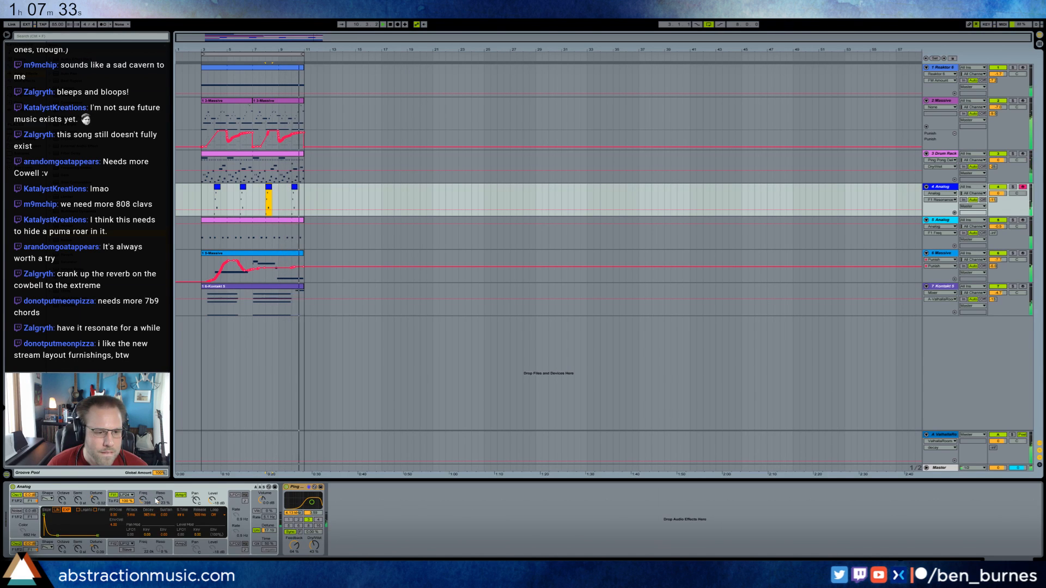
drag(143, 500, 160, 492)
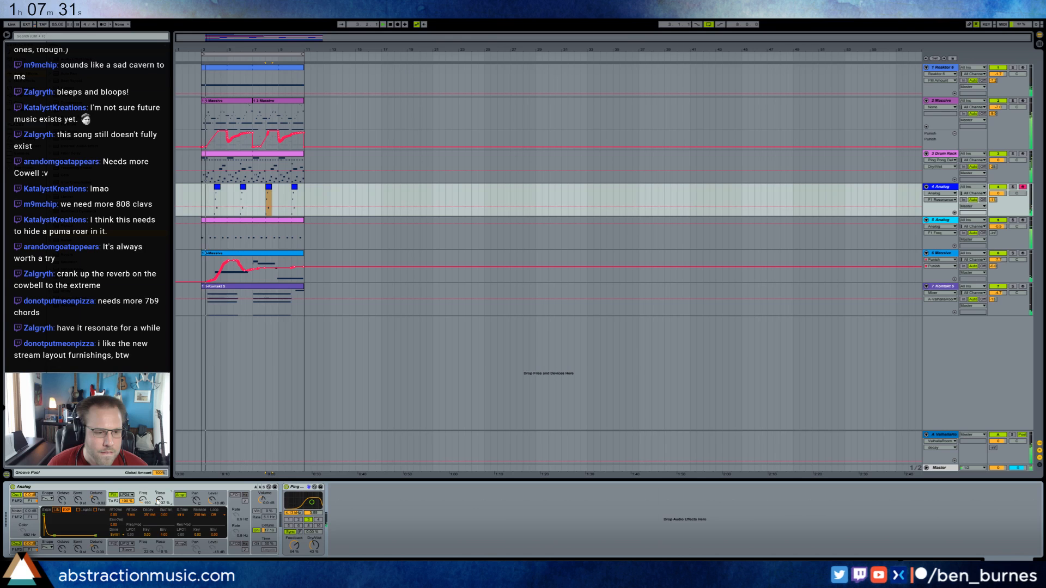
click(131, 487)
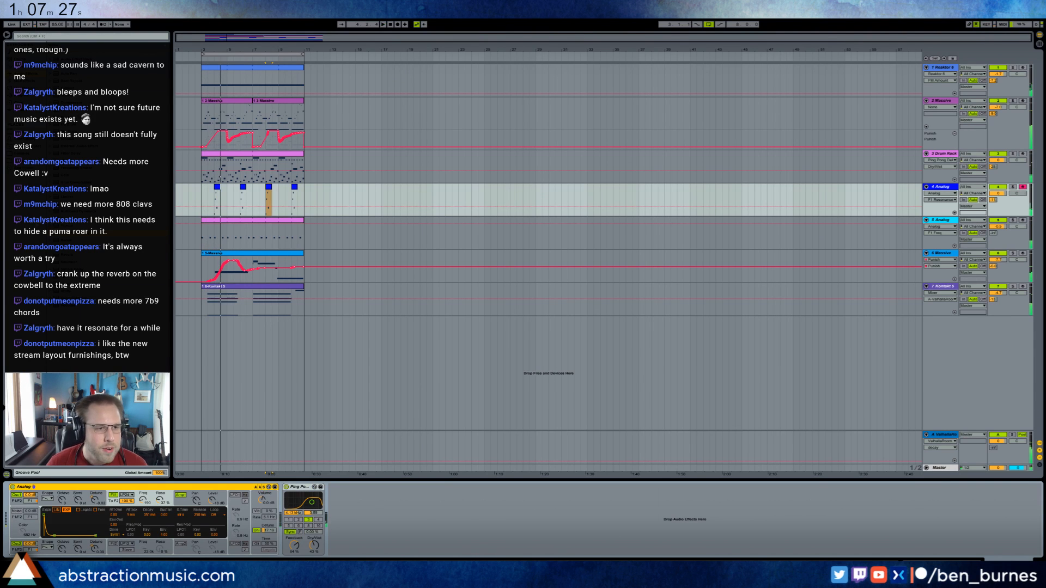
key(Delete)
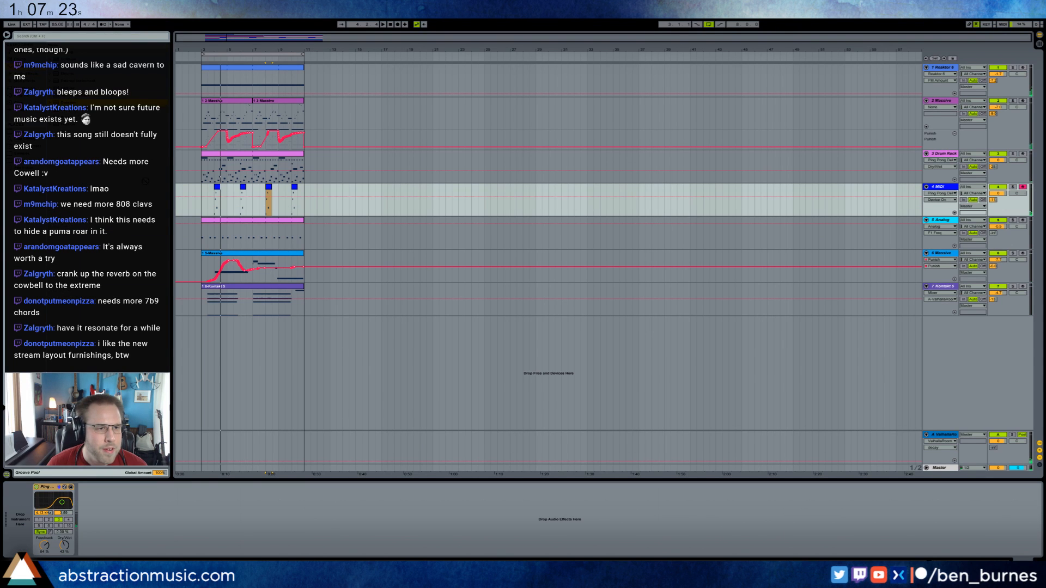
drag(146, 181, 12, 516)
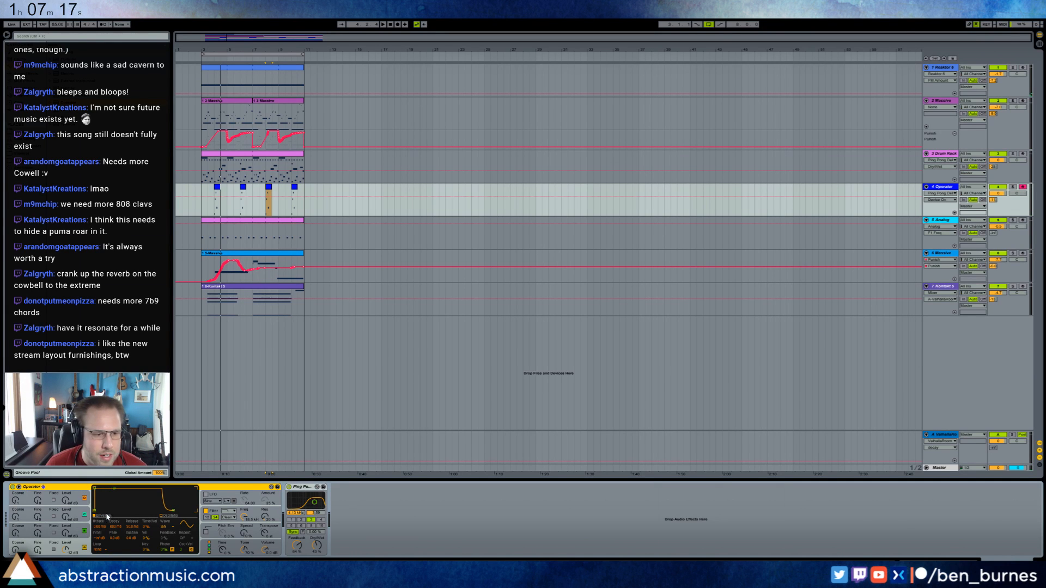
Shape Operator's oscillator A envelope into a quick decay, and adjust oscillator B's level and coarse tuning over the playing loop.
click(172, 516)
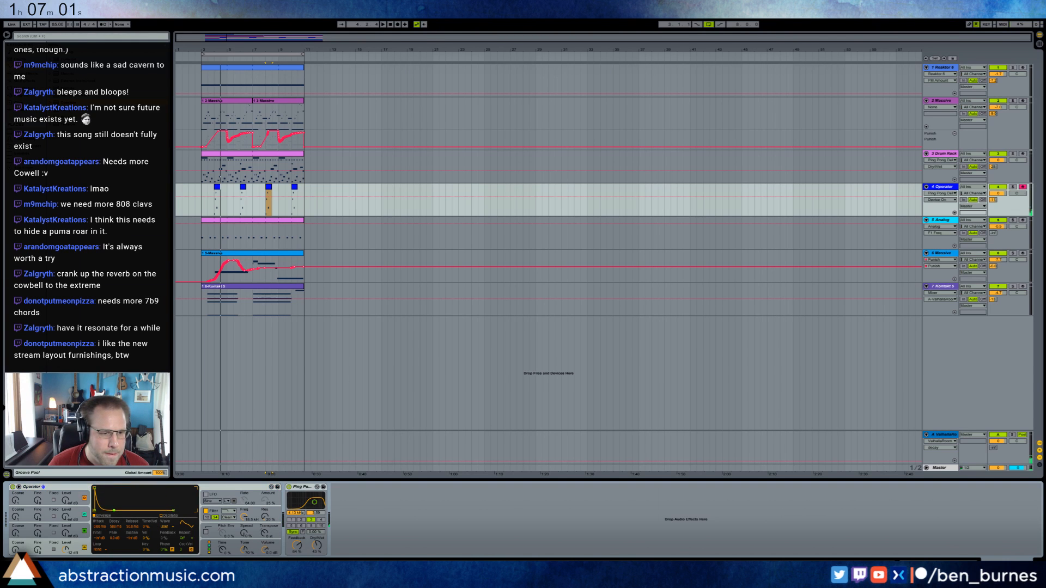
drag(66, 533, 50, 507)
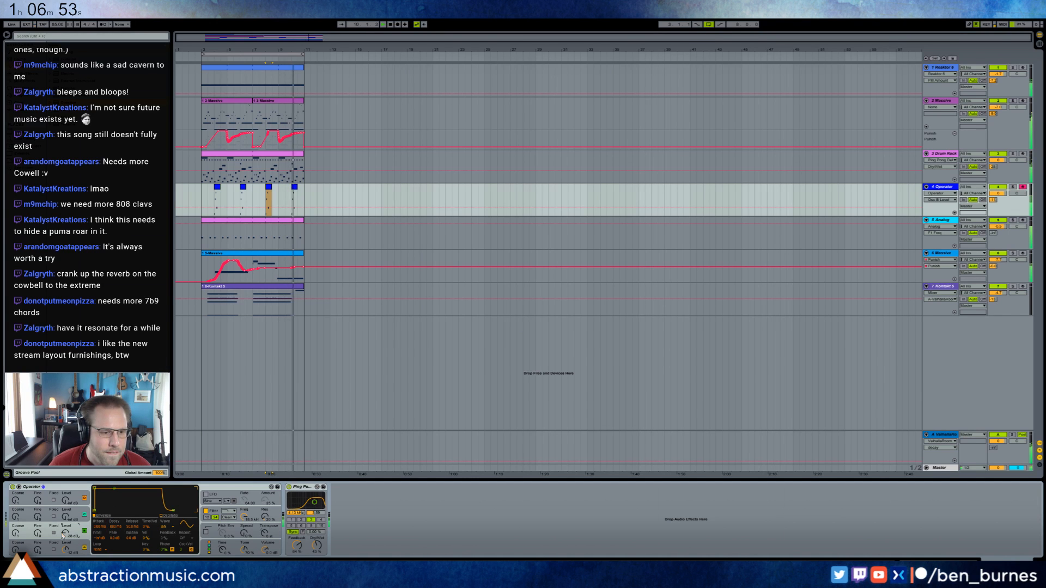
drag(65, 533, 65, 523)
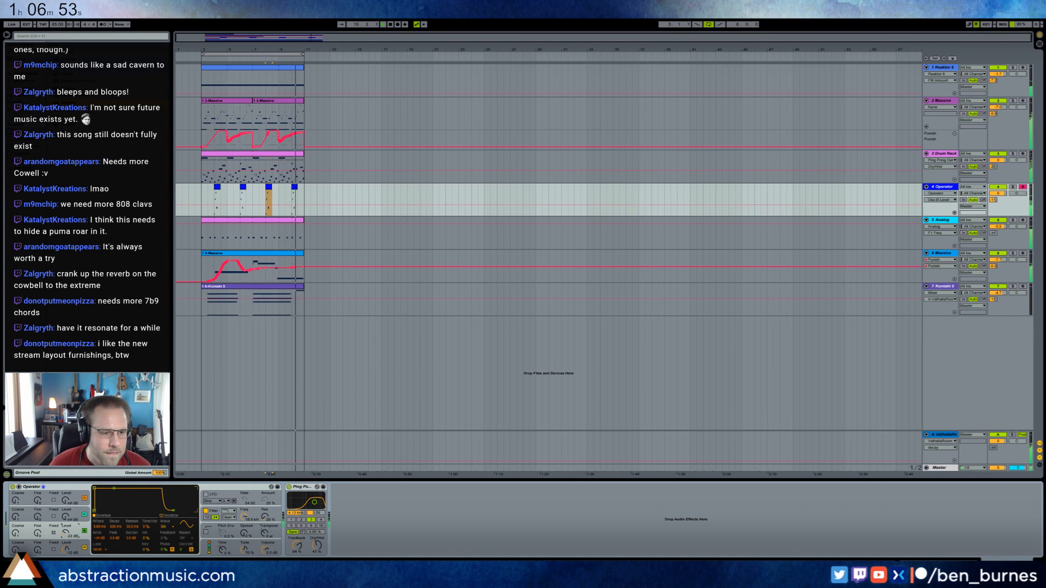
click(15, 533)
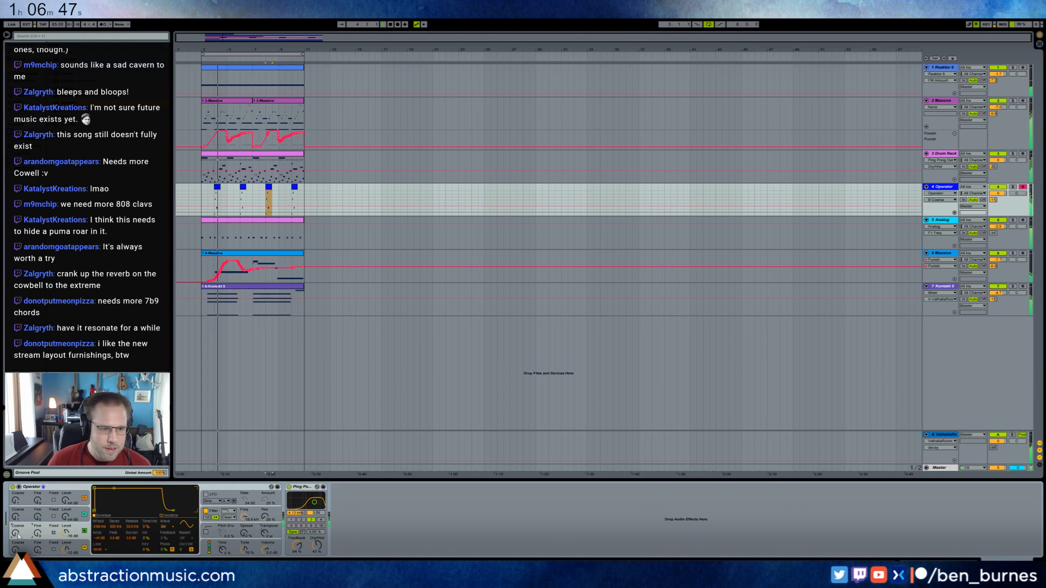
click(65, 532)
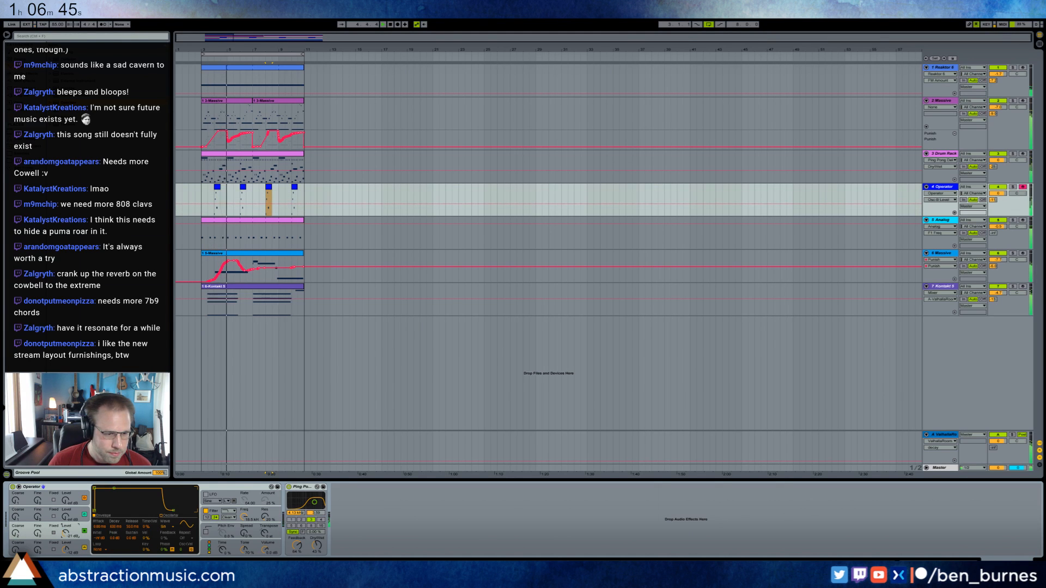
drag(65, 533, 65, 537)
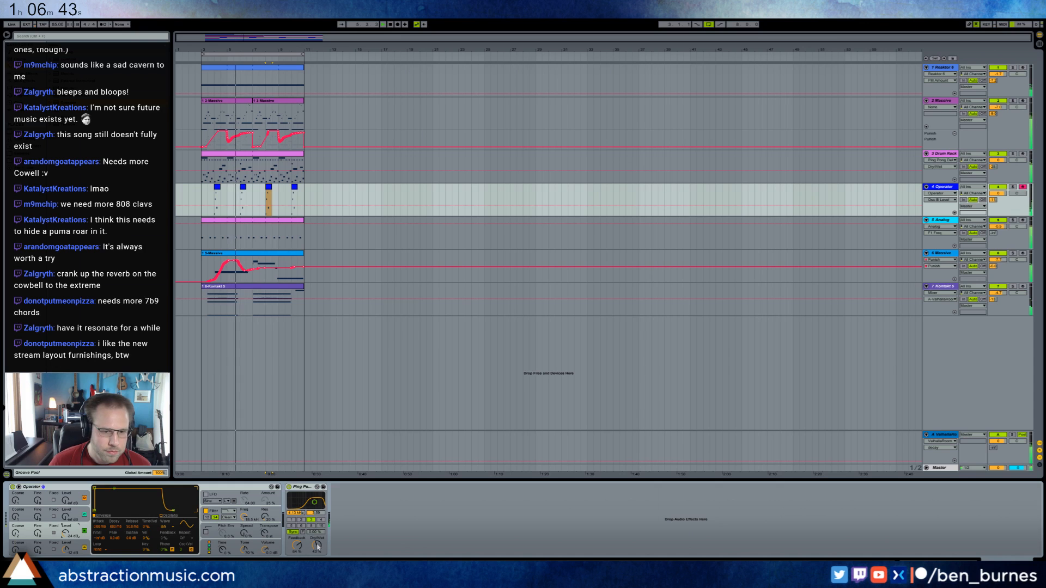
Adjust the dry/wet and feedback of the Ping Pong Delay on the Operator track during playback.
drag(317, 546, 317, 552)
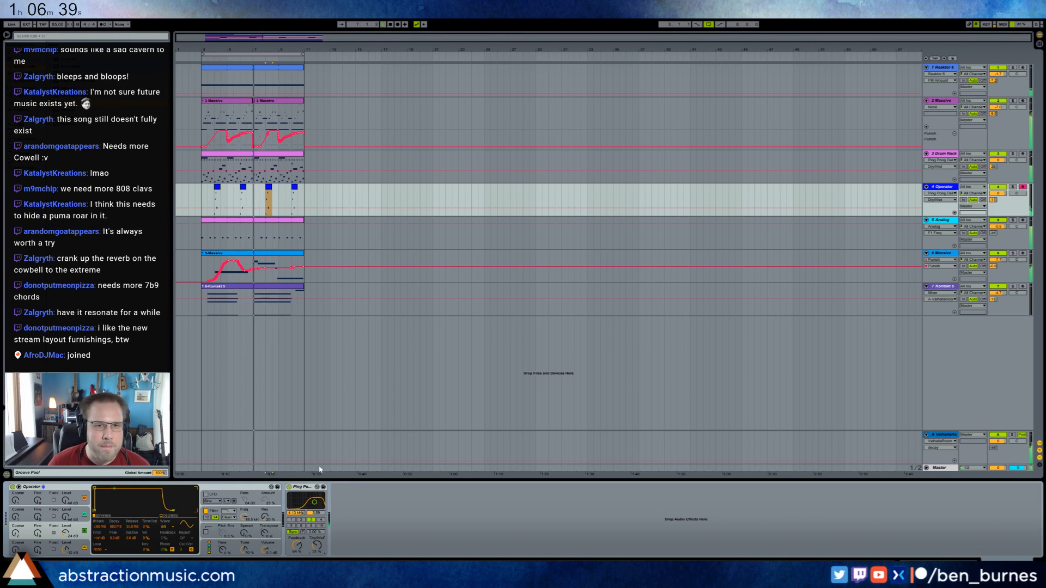
drag(296, 545, 317, 547)
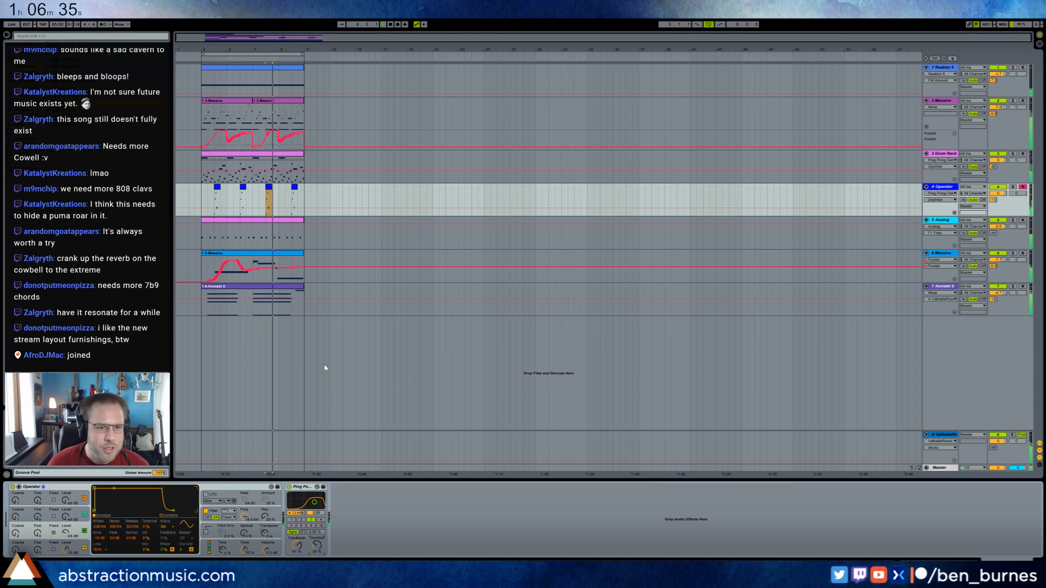
click(205, 316)
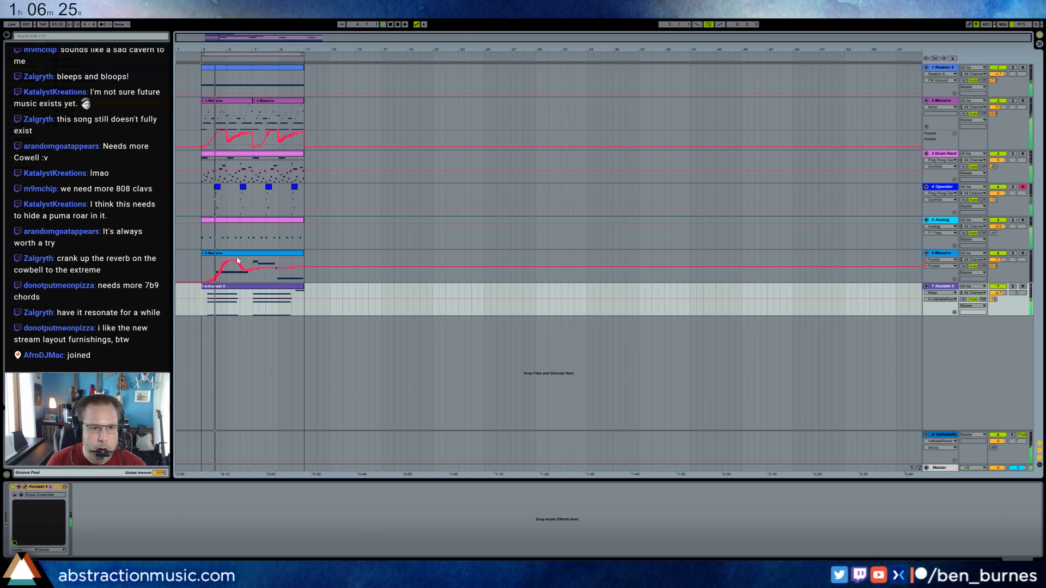
Move the 6-Massive clip to bar 11, show the Punish plug-in window, and record a new Massive take over the loop.
drag(241, 254, 344, 257)
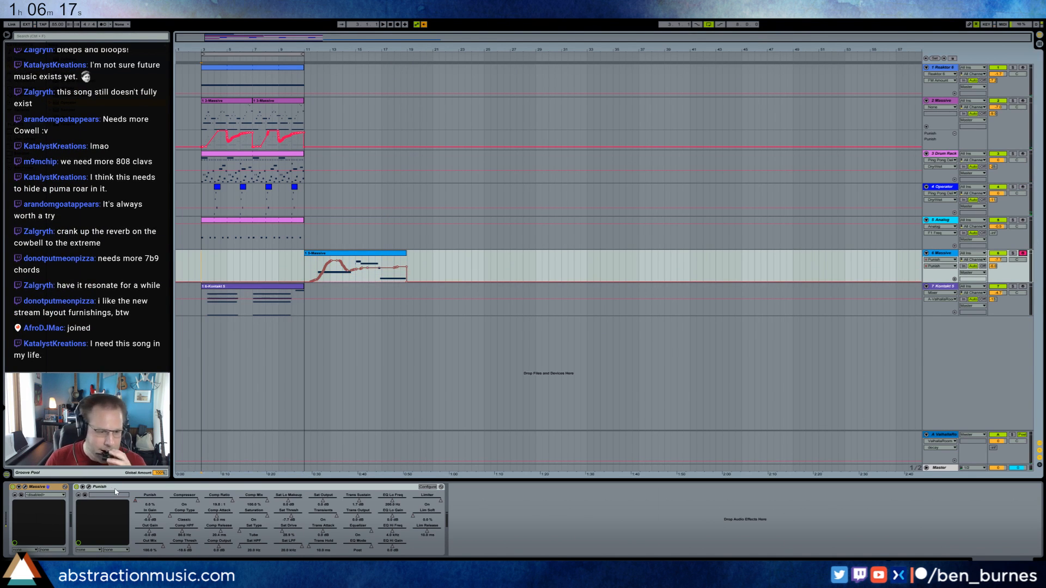
click(89, 487)
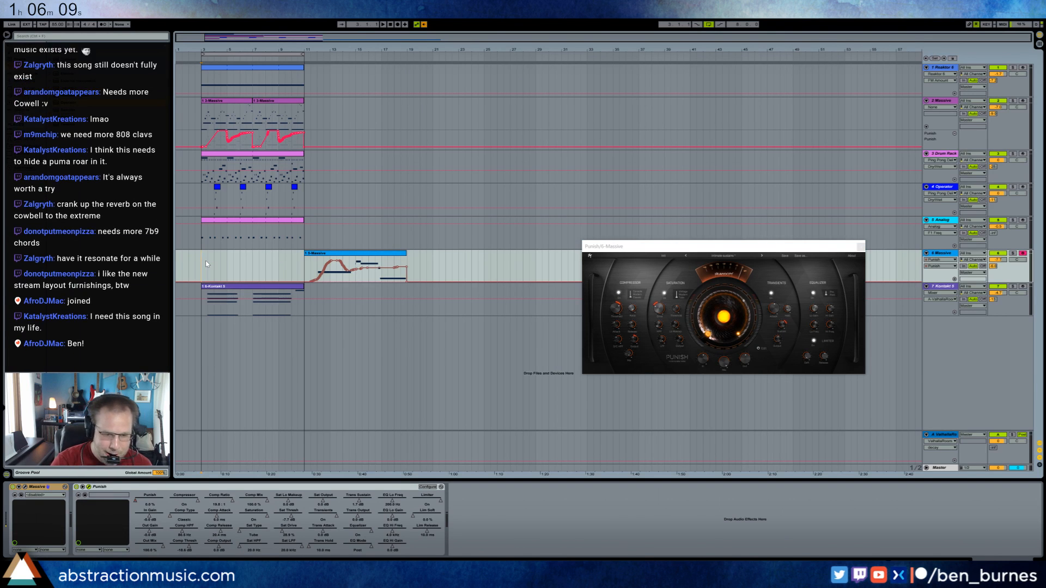
key(F9)
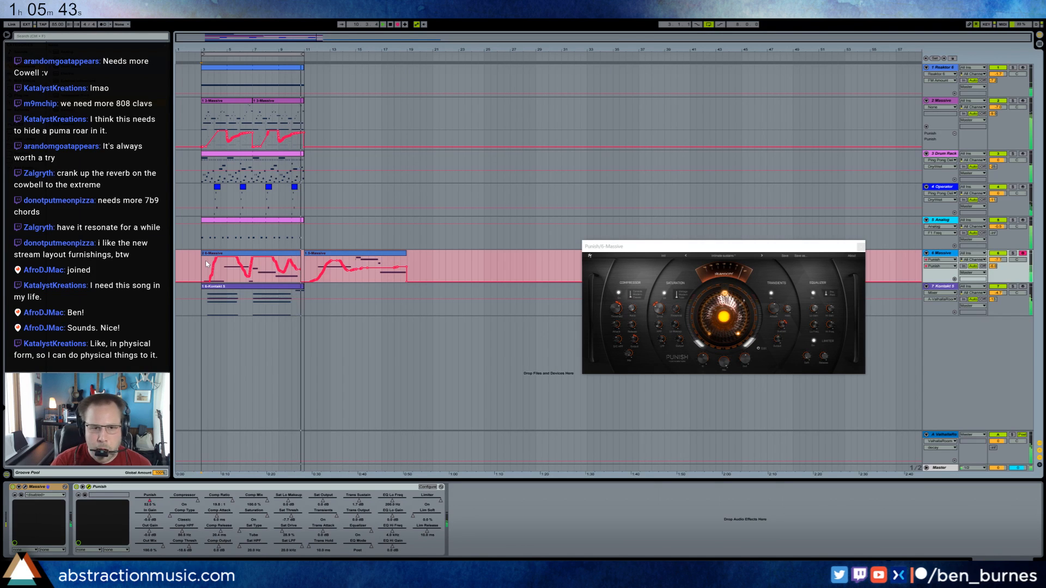
key(space)
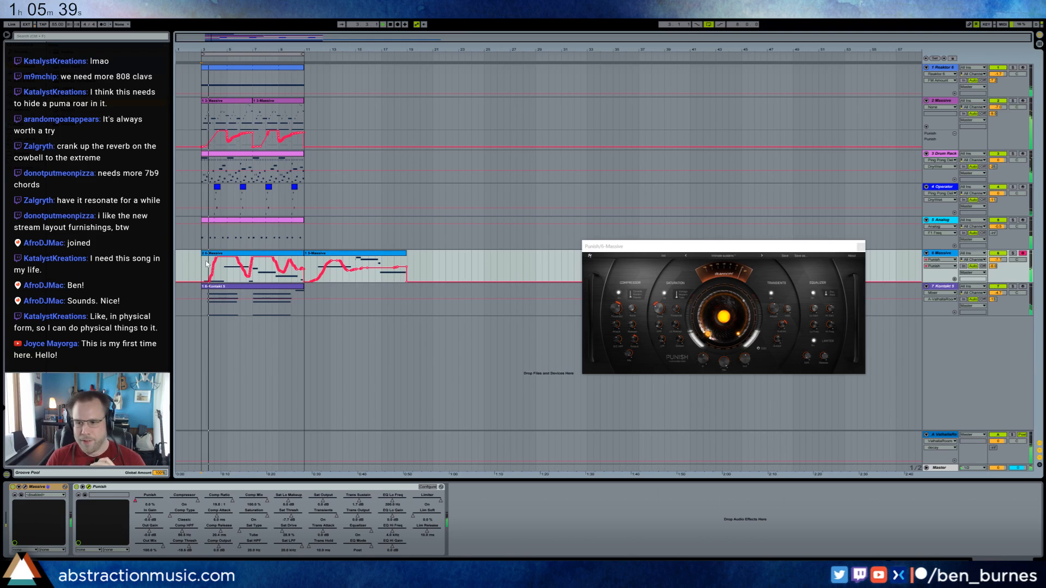
Open the newly recorded Massive clip, raise its opening notes' velocity and shift them slightly earlier.
double_click(255, 254)
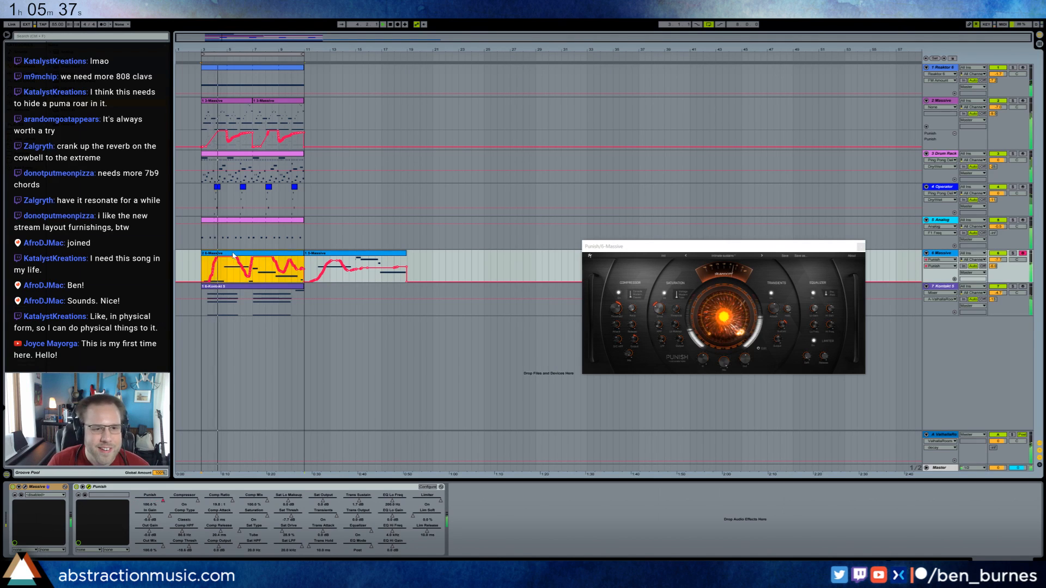
drag(133, 552, 132, 547)
drag(133, 428, 125, 427)
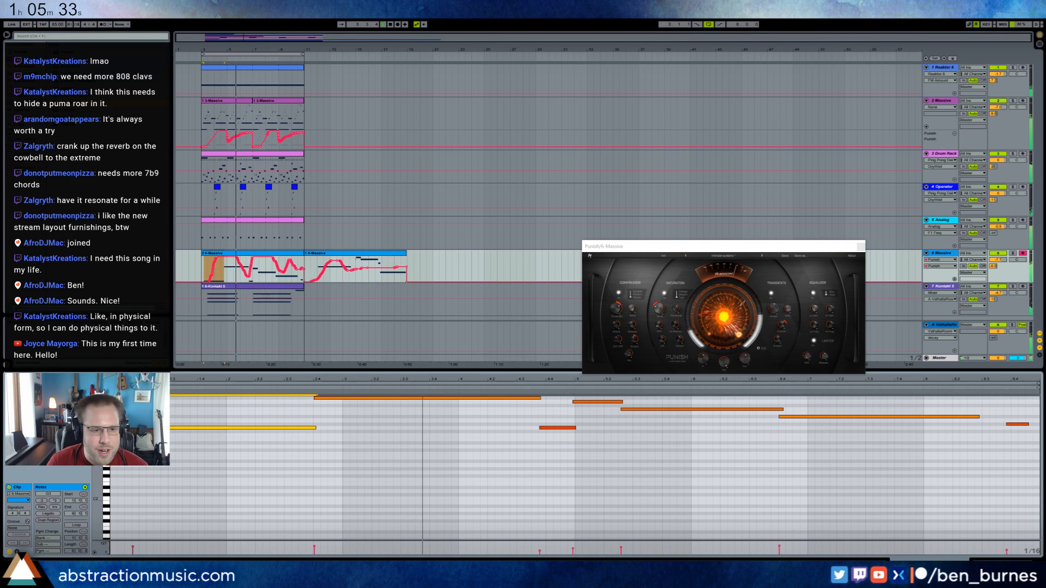
click(362, 492)
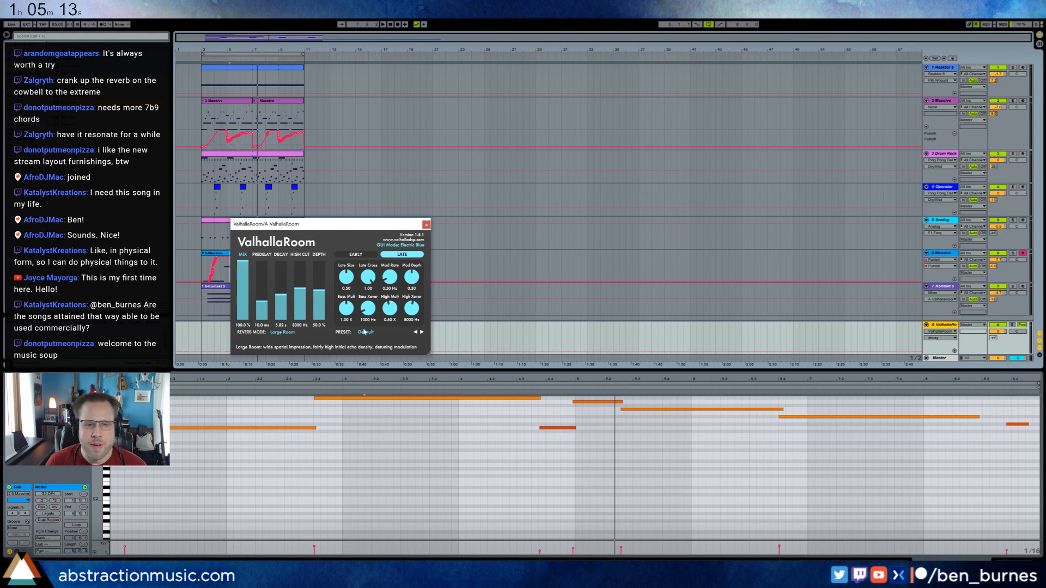
Close the ValhallaRoom window and replay the loop from the start of the new Massive clip.
click(488, 278)
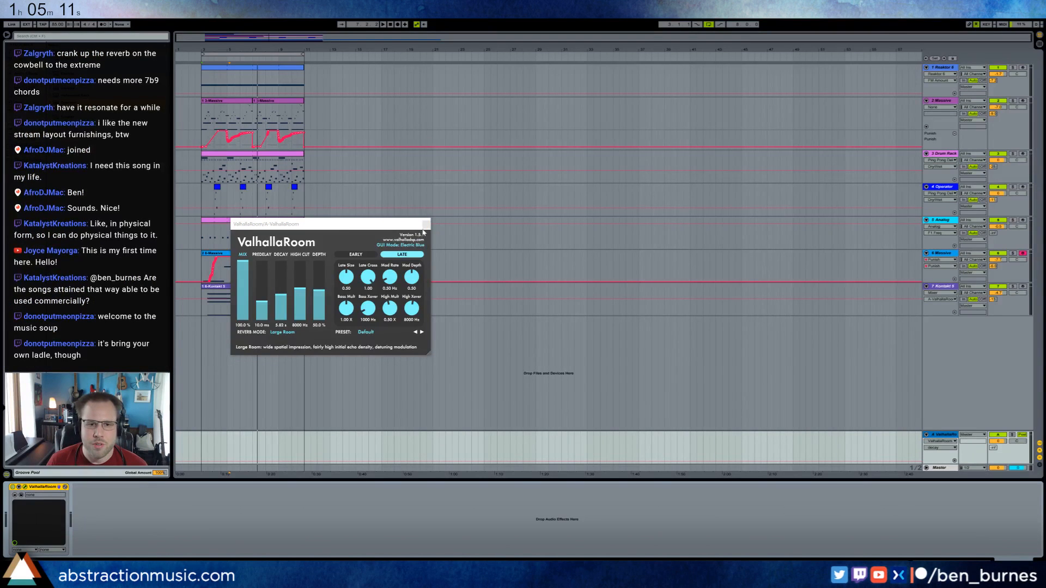
click(426, 226)
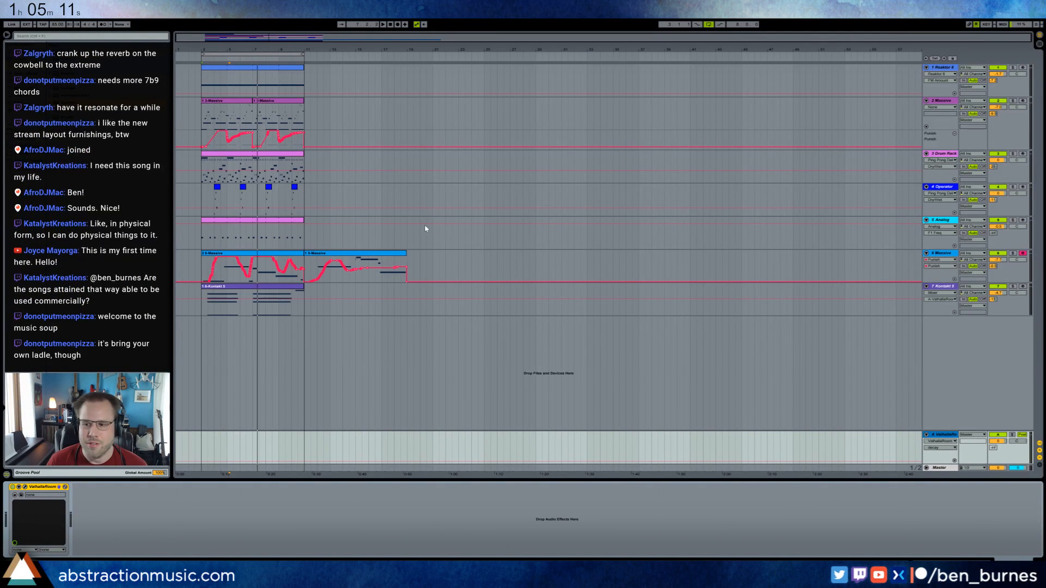
click(200, 268)
key(space)
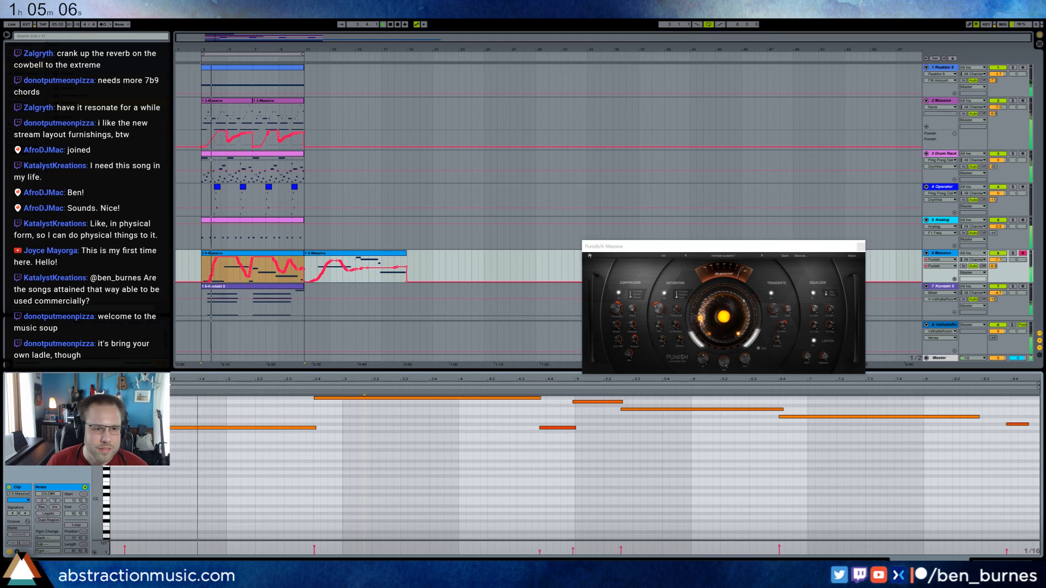
Move the new Massive clip's opening note slightly later and raise the velocity of its last short note.
double_click(204, 268)
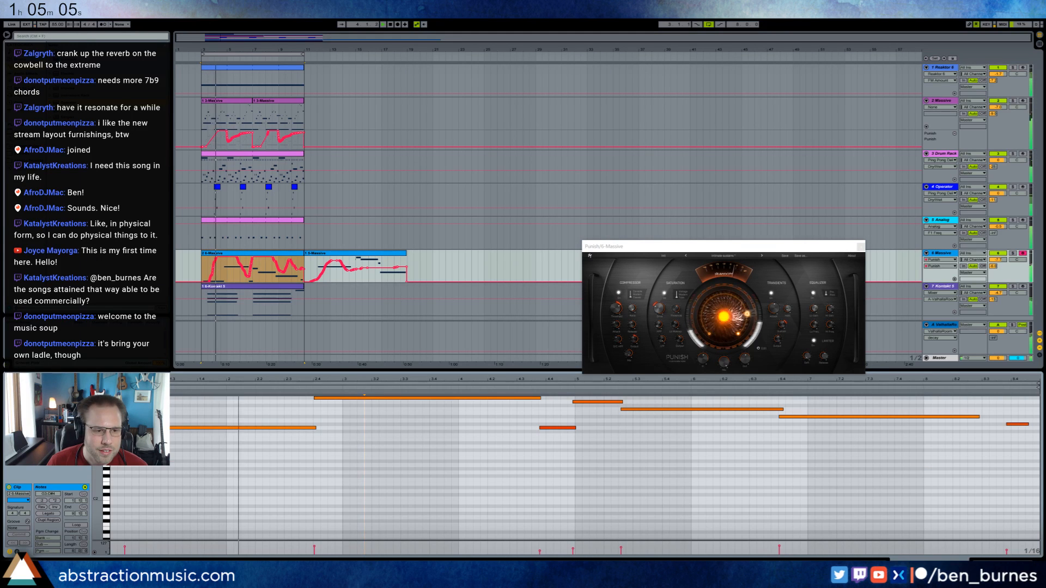
drag(125, 427, 139, 427)
click(524, 464)
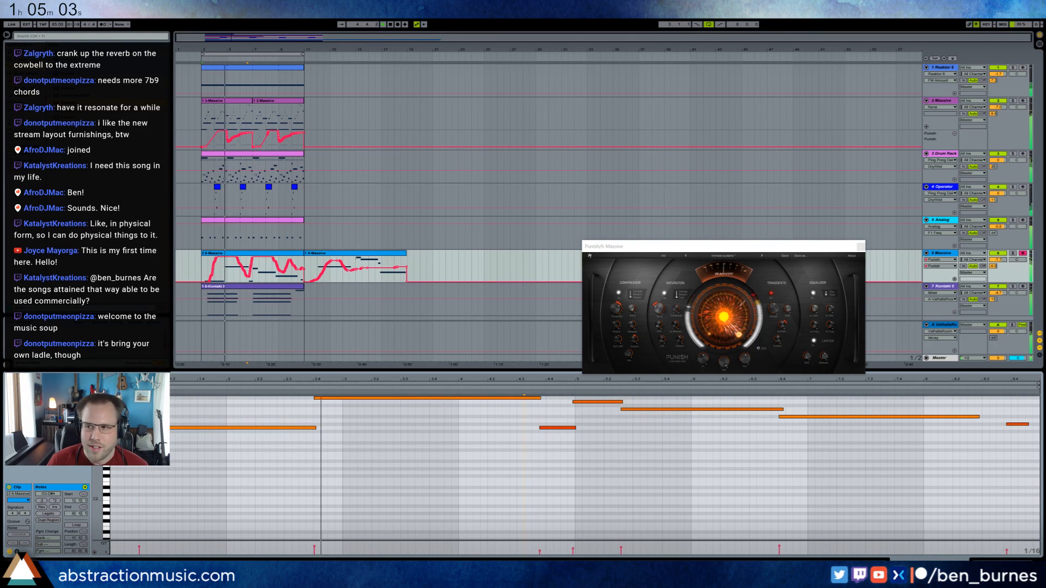
key(shift+Tab)
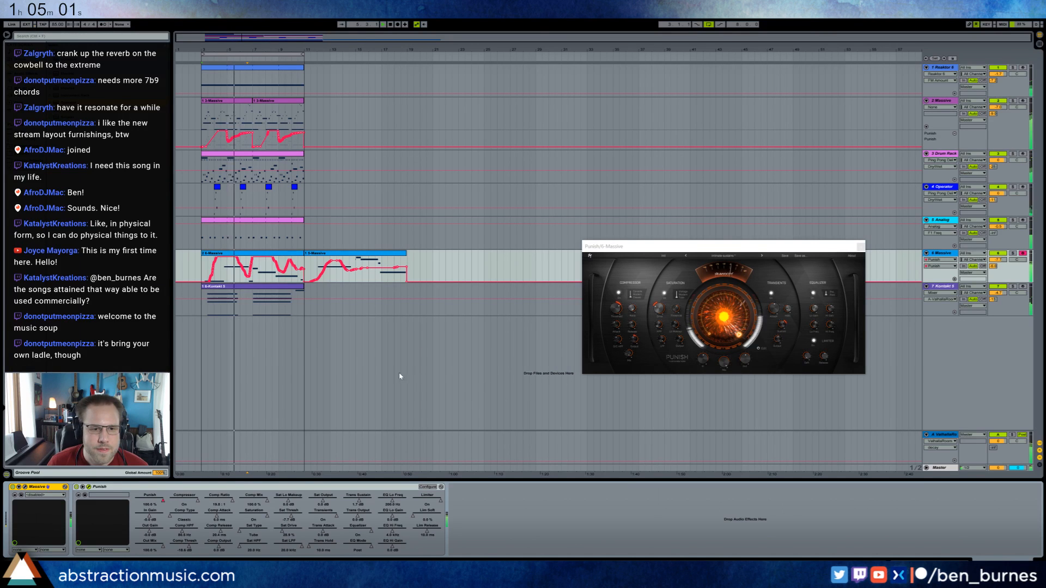
key(shift+Tab)
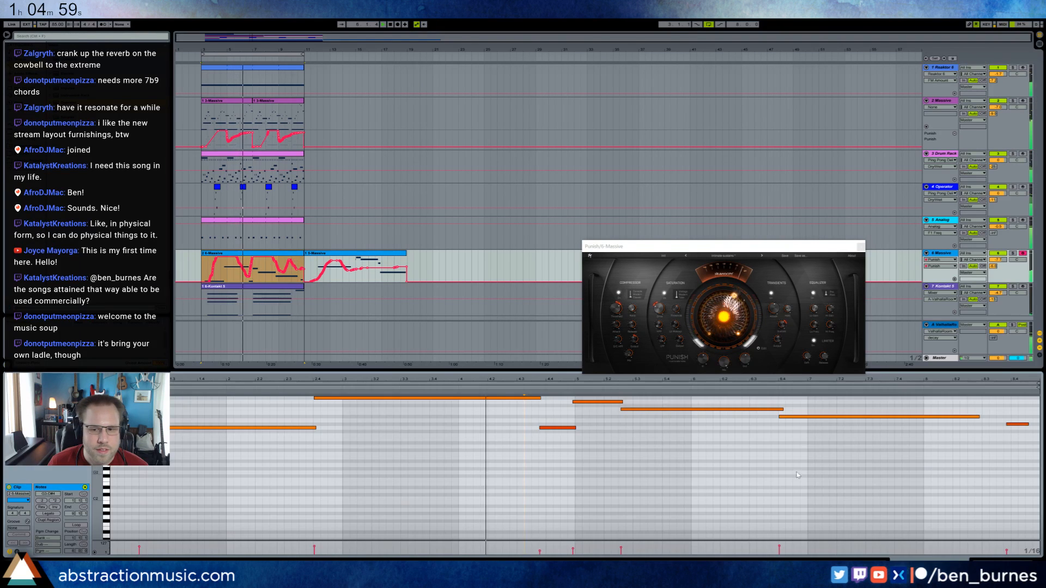
drag(1006, 552, 1006, 548)
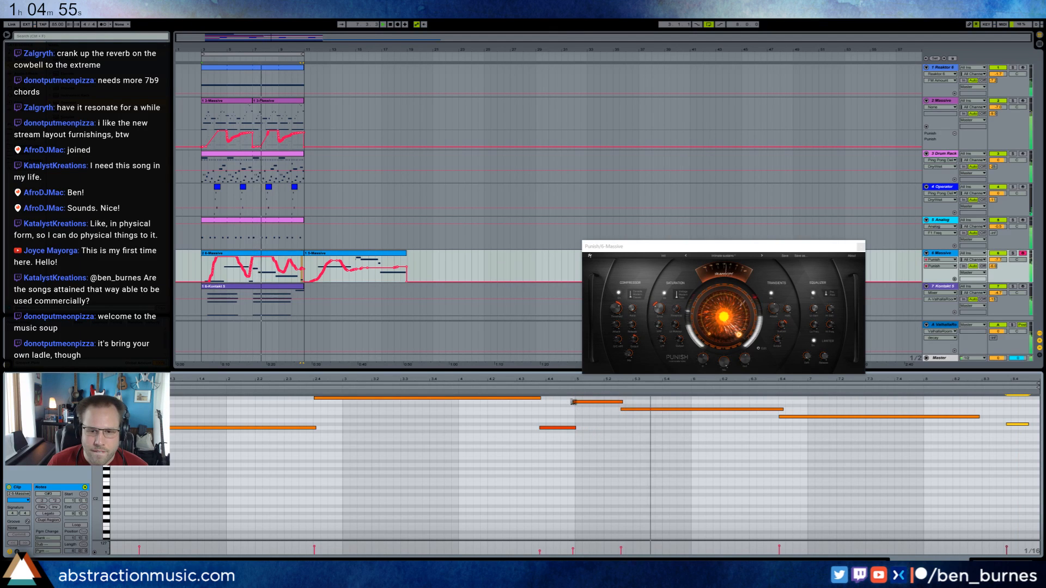
In the new Massive clip, make the short note midway start slightly later and lengthen the final note.
drag(573, 401, 577, 401)
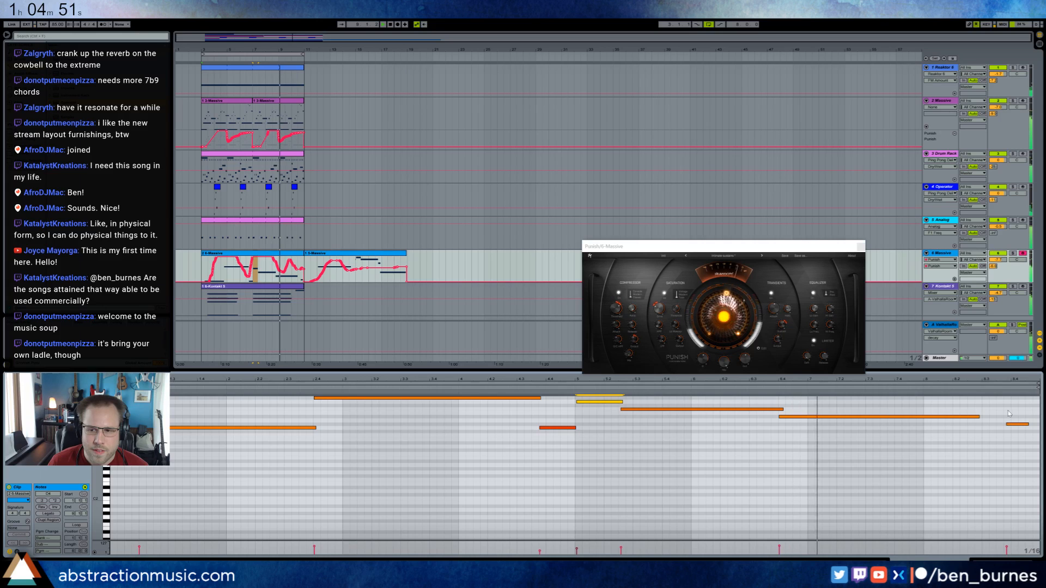
drag(1027, 424, 1036, 424)
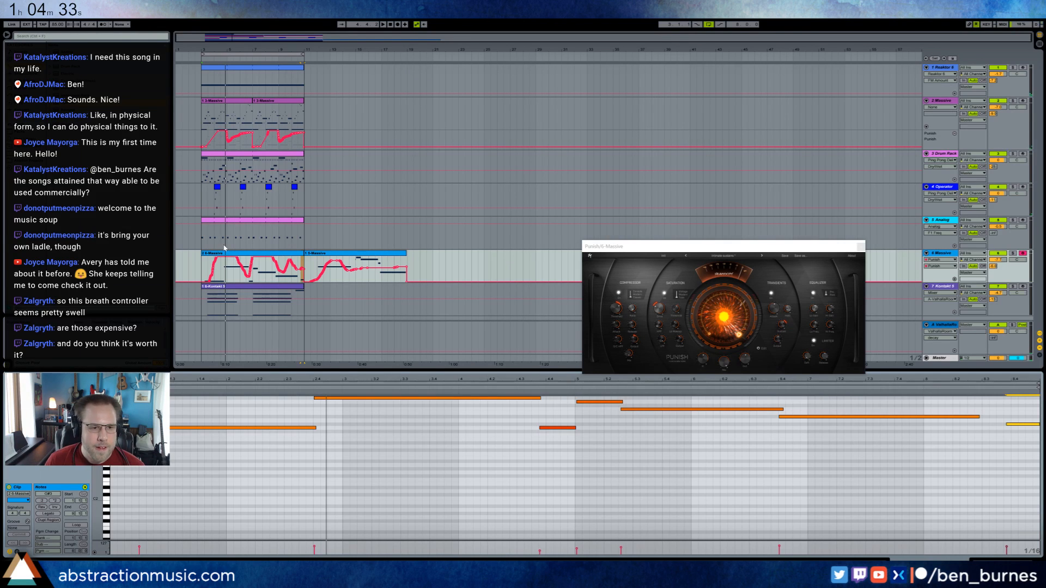
Show the 6-Massive track's devices with the Punish window open and replay the loop from its start.
click(239, 257)
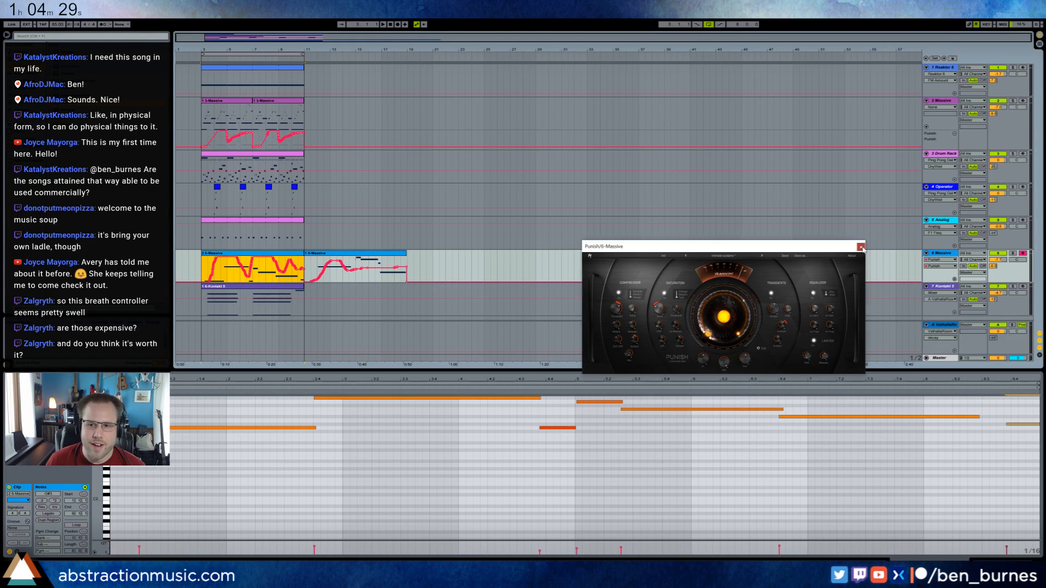
click(861, 247)
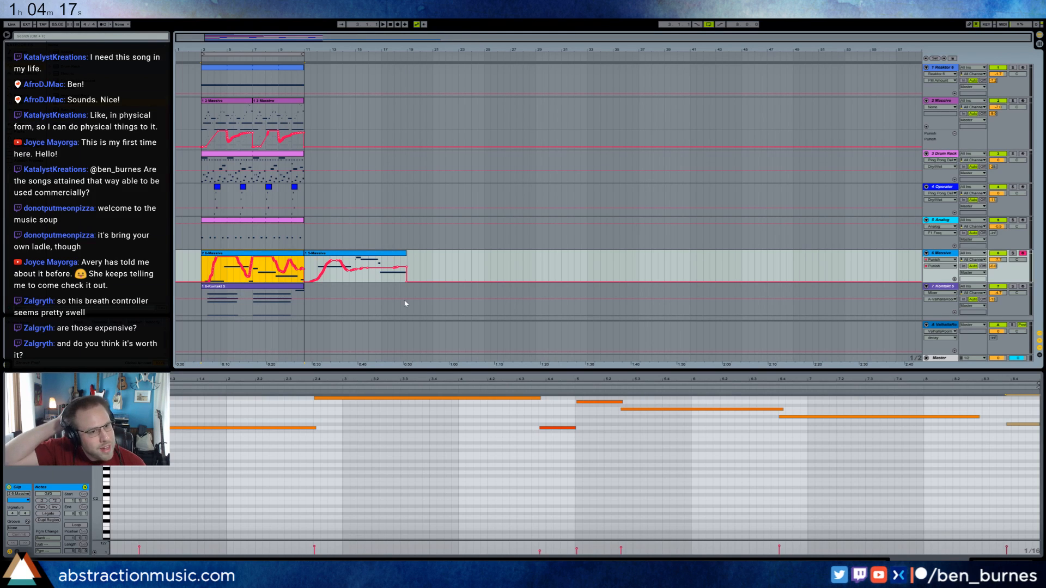
click(201, 266)
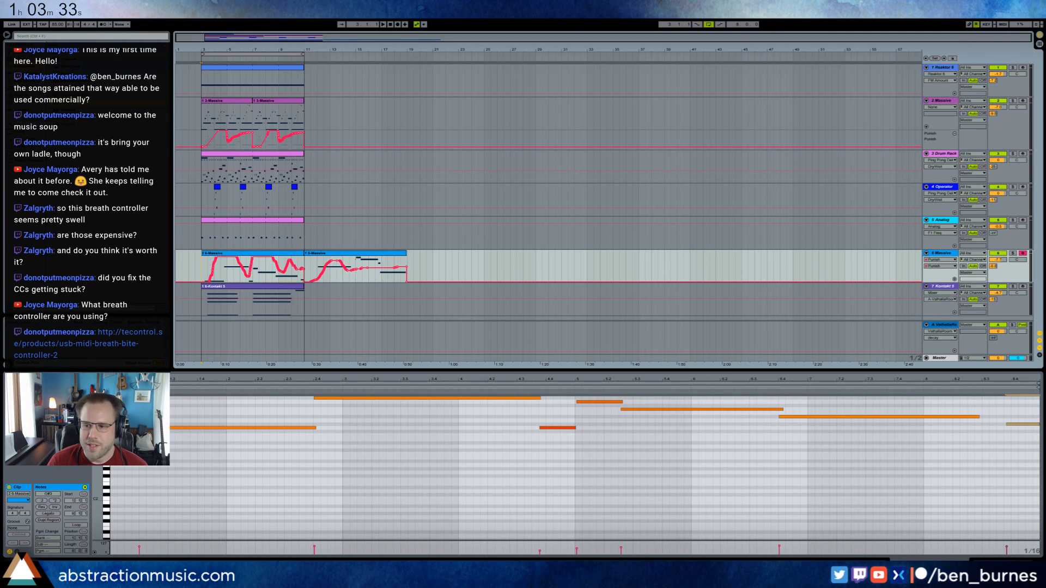
key(shift+Tab)
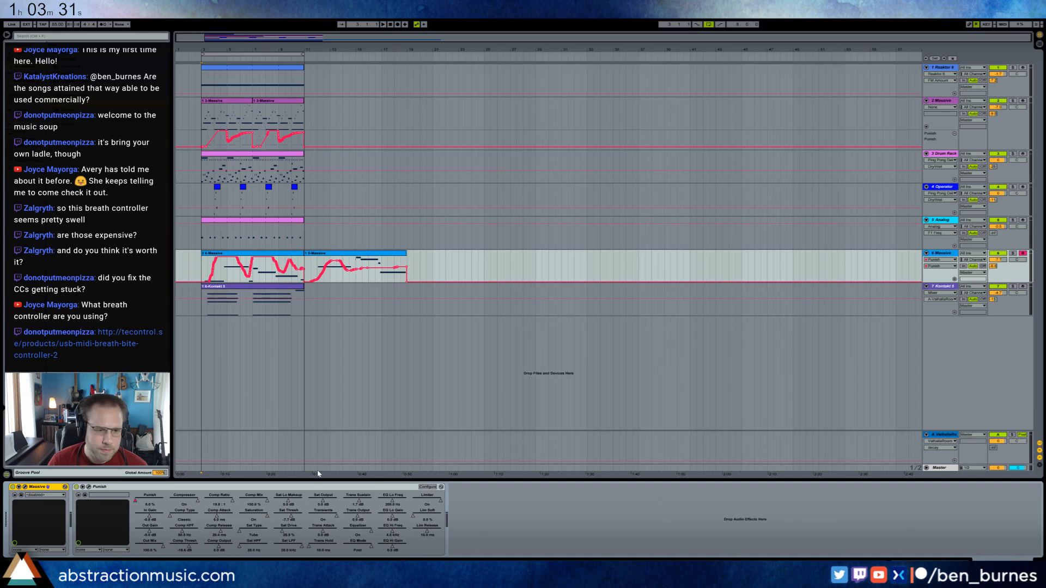
click(224, 256)
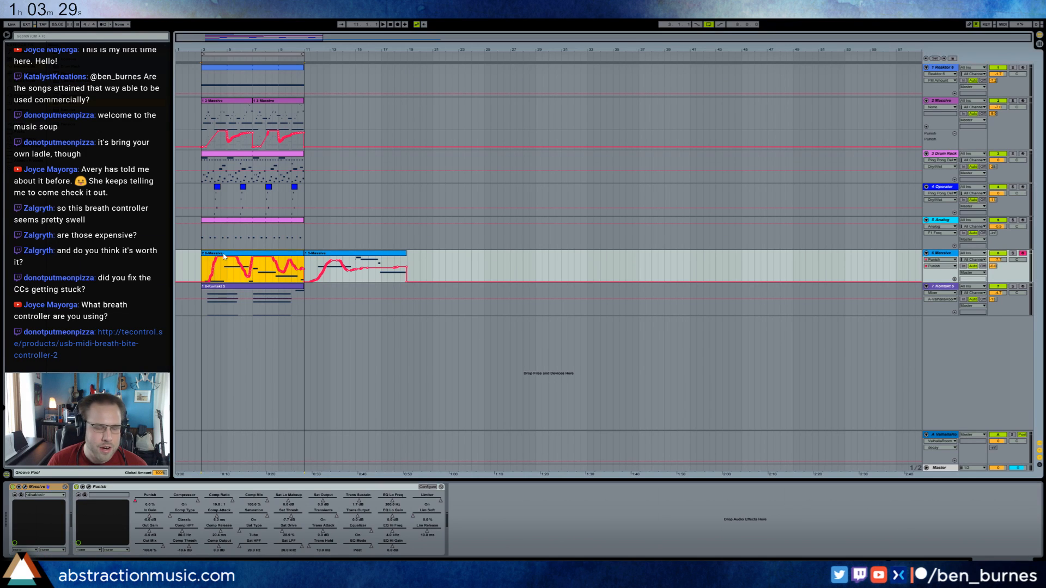
click(89, 487)
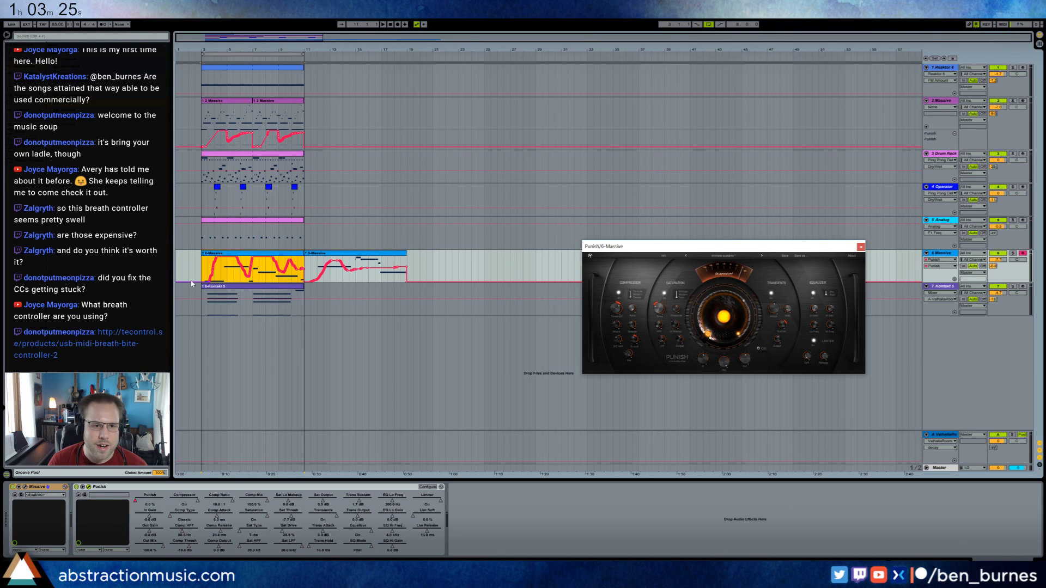
click(196, 275)
key(space)
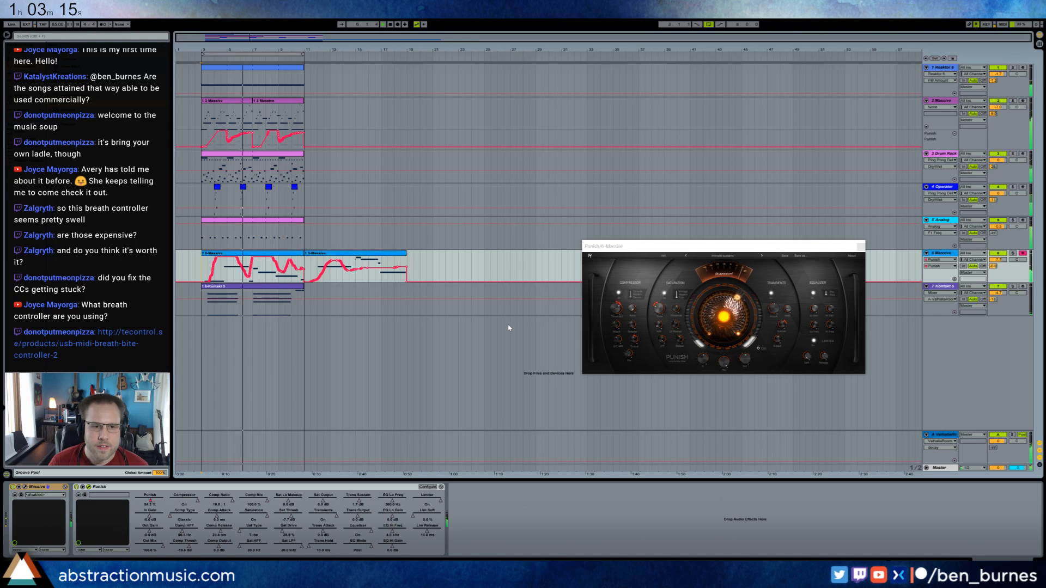
Adjust the Operator's filter frequency and resonance and its Ping Pong Delay's dry/wet mix while the loop plays.
click(252, 200)
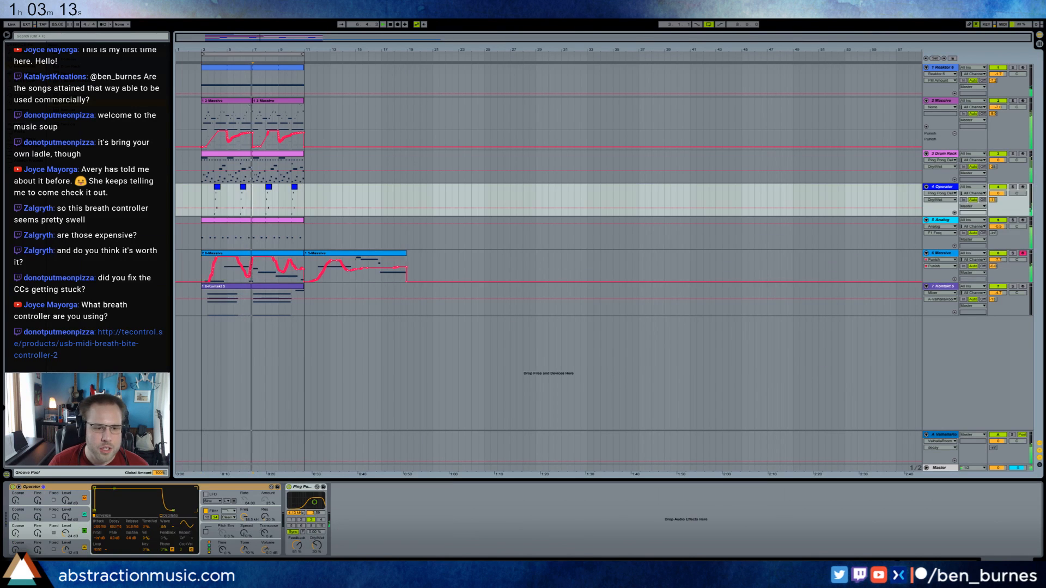
mouse_move(243, 518)
mouse_down()
mouse_move(265, 510)
mouse_move(263, 522)
mouse_up()
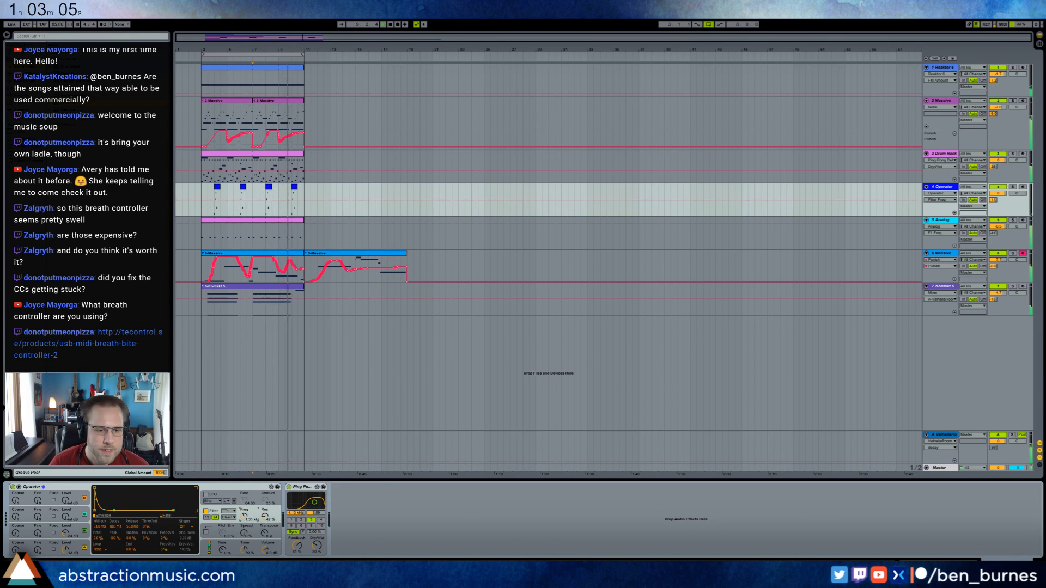
click(265, 518)
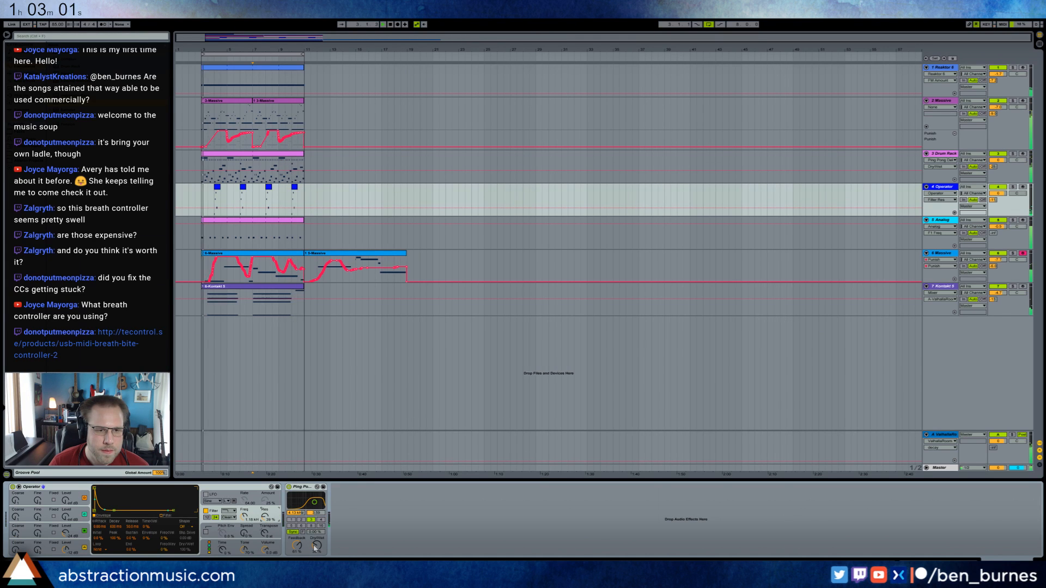
drag(315, 547, 315, 542)
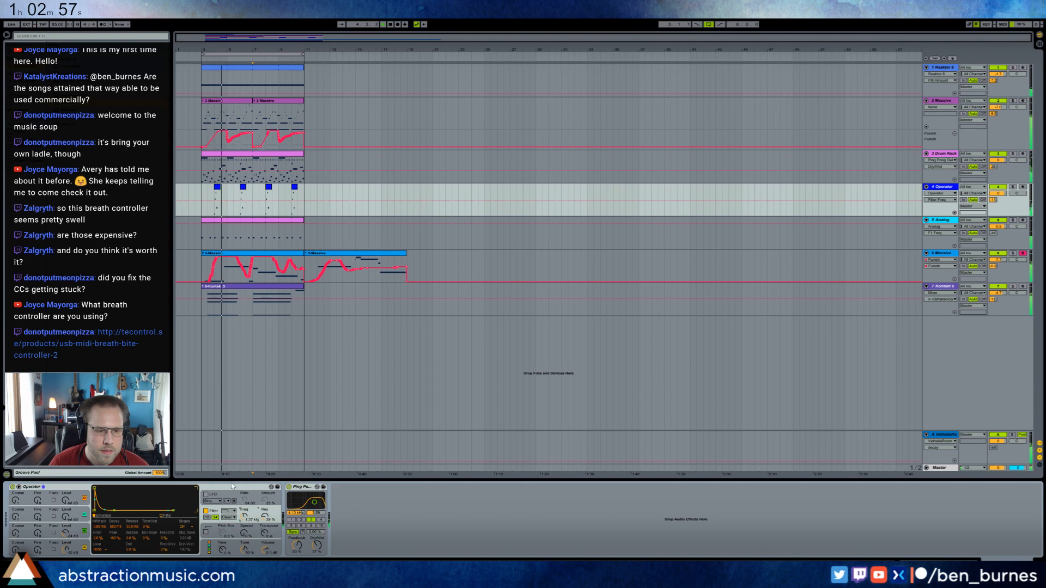
click(245, 516)
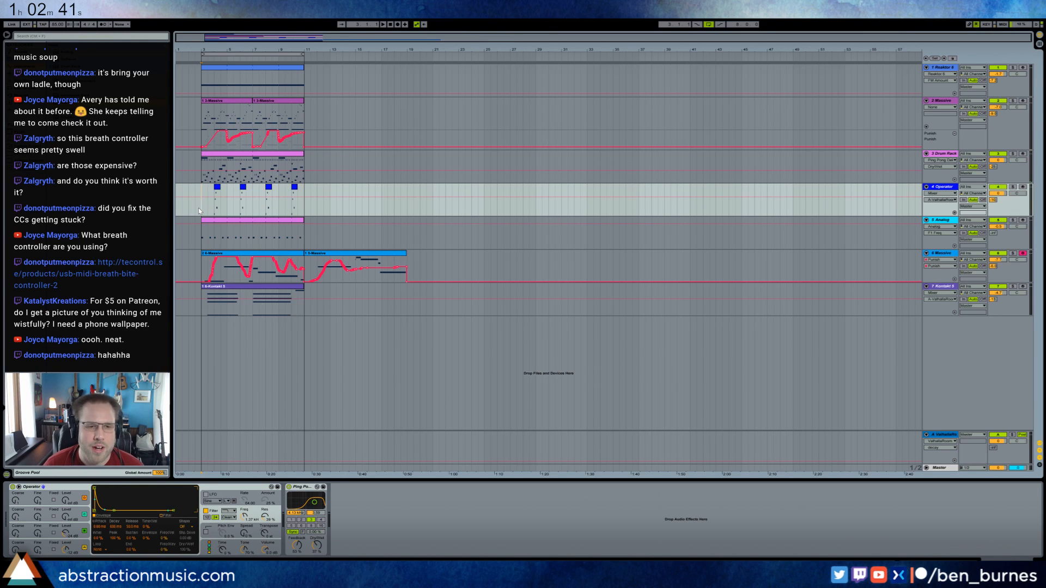
key(space)
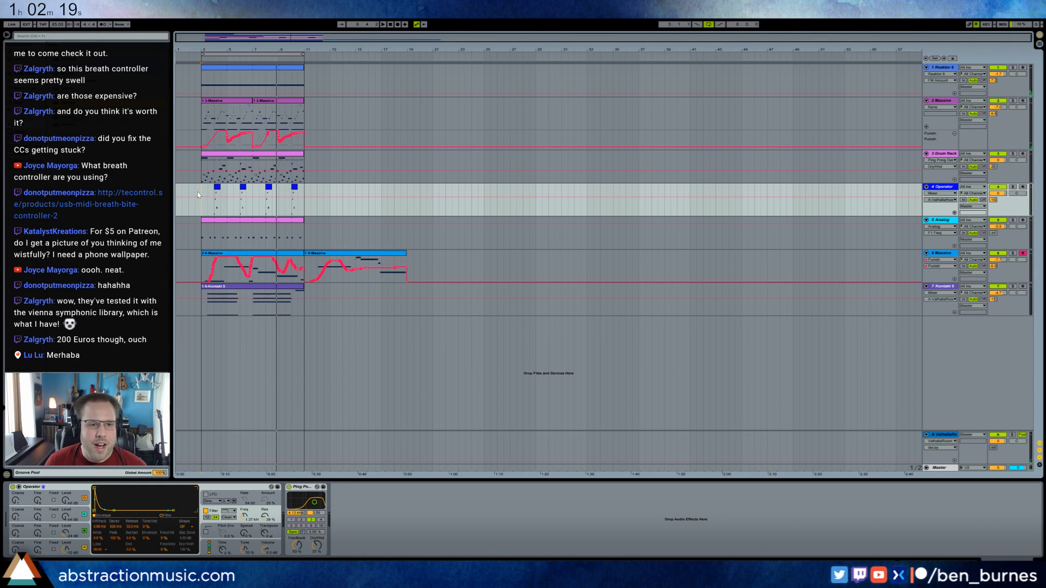
key(space)
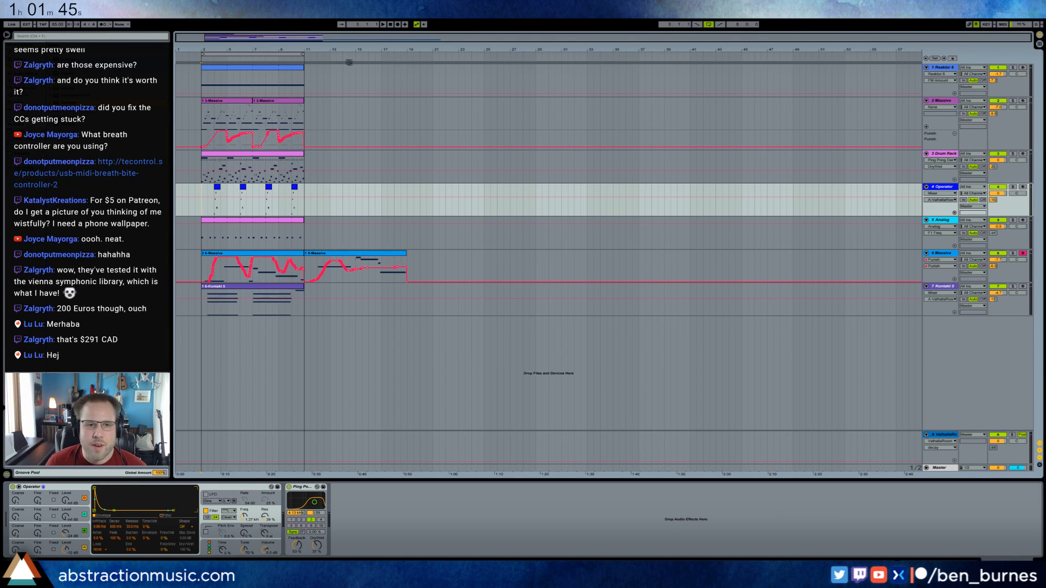
Extend the Reaktor clip to bar 19 and move both 2-Massive clips to start at bar 7.
drag(303, 70, 406, 78)
click(267, 104)
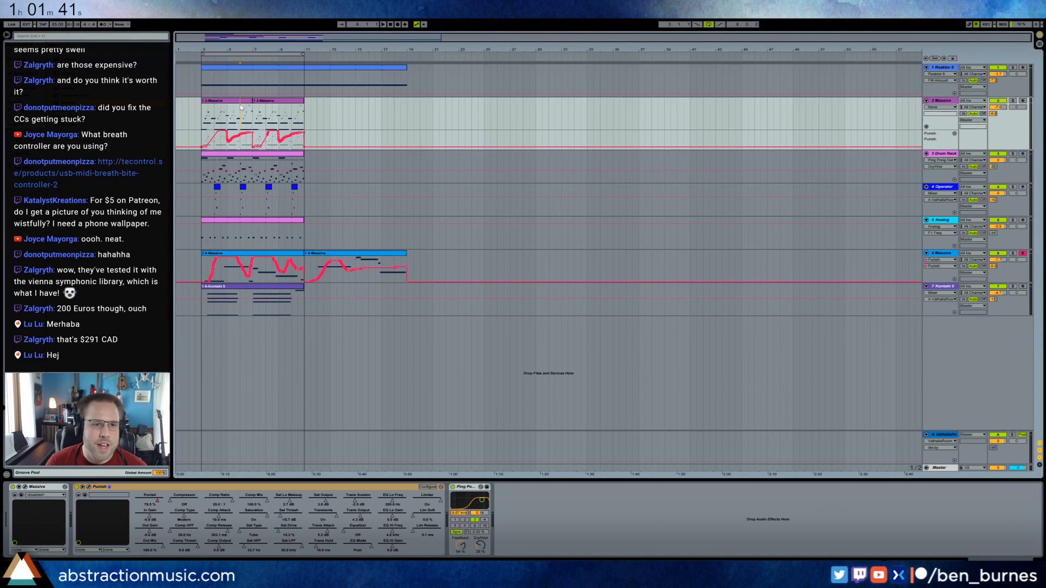
click(231, 103)
shift+click(270, 107)
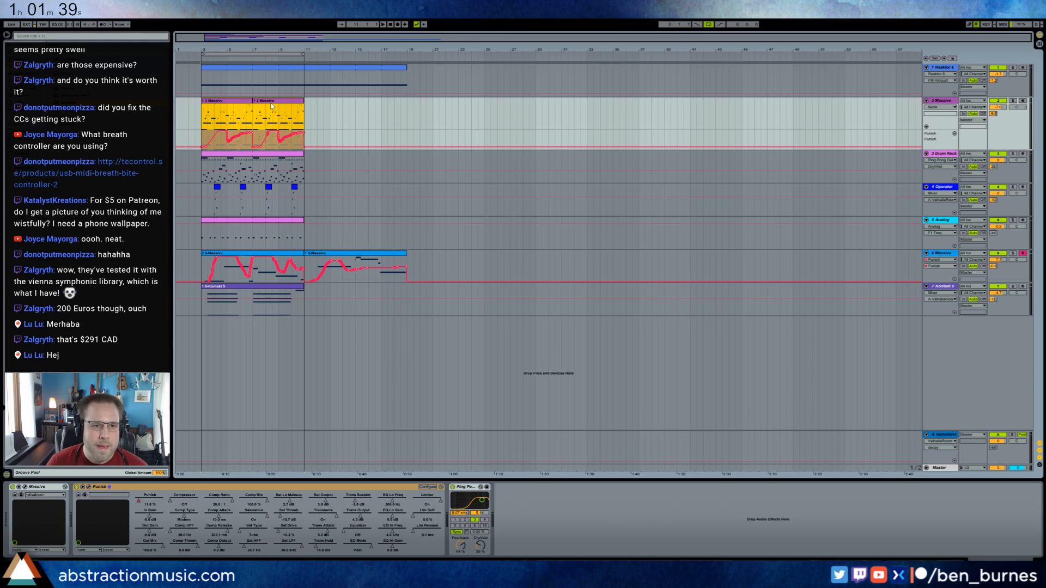
drag(231, 106, 281, 104)
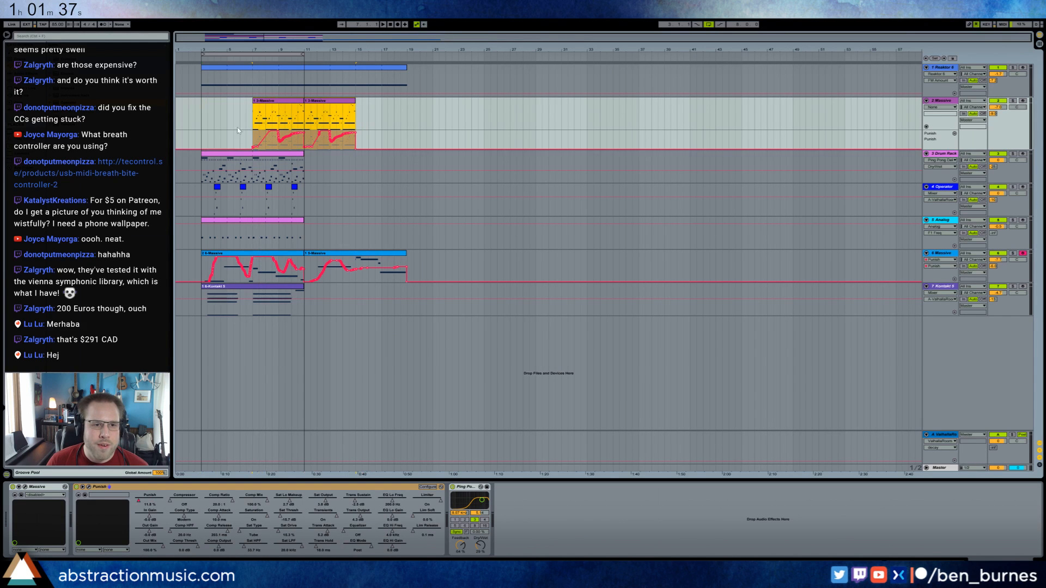
Shift the Drum Rack and Operator clips eight bars later and extend the Analog clip to bar 19.
key(Down)
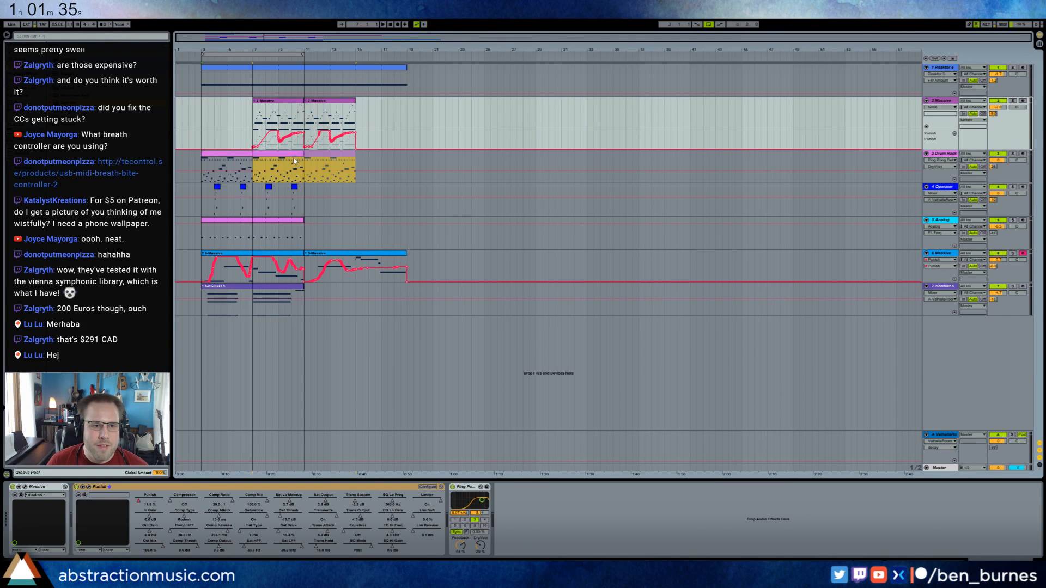
drag(294, 161, 346, 161)
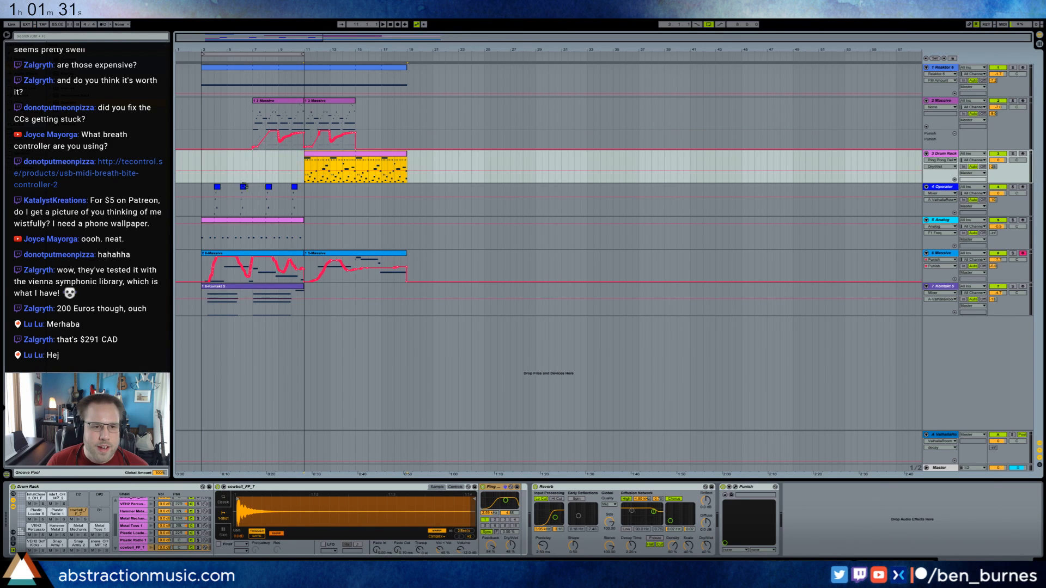
drag(202, 191, 396, 205)
drag(303, 221, 411, 222)
Add a Phaser after the Operator track's Ping Pong Delay and raise its feedback.
click(408, 198)
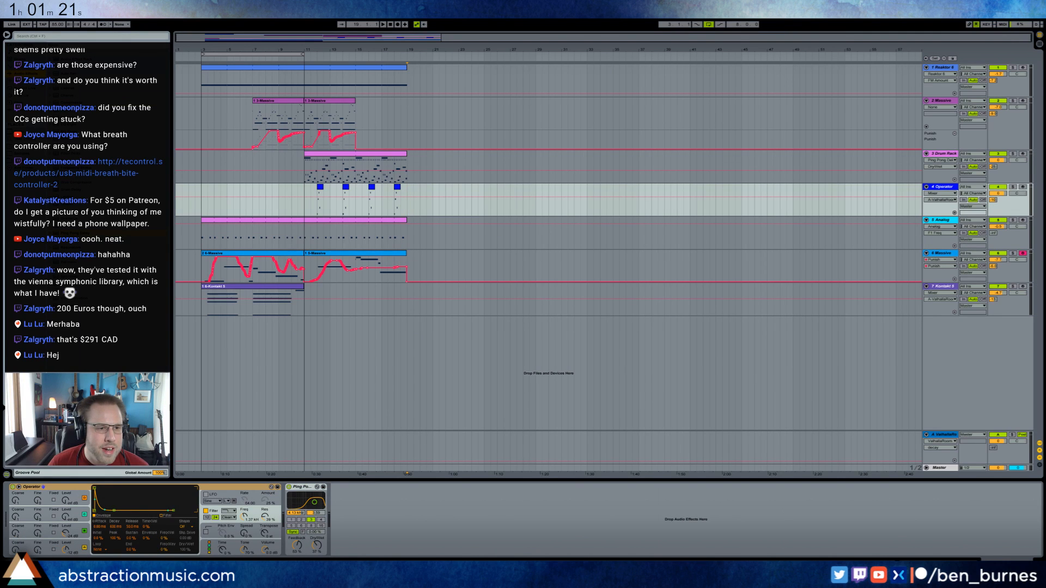
mouse_move(495, 489)
mouse_down()
mouse_move(385, 517)
mouse_move(340, 482)
mouse_move(340, 495)
mouse_up()
click(340, 520)
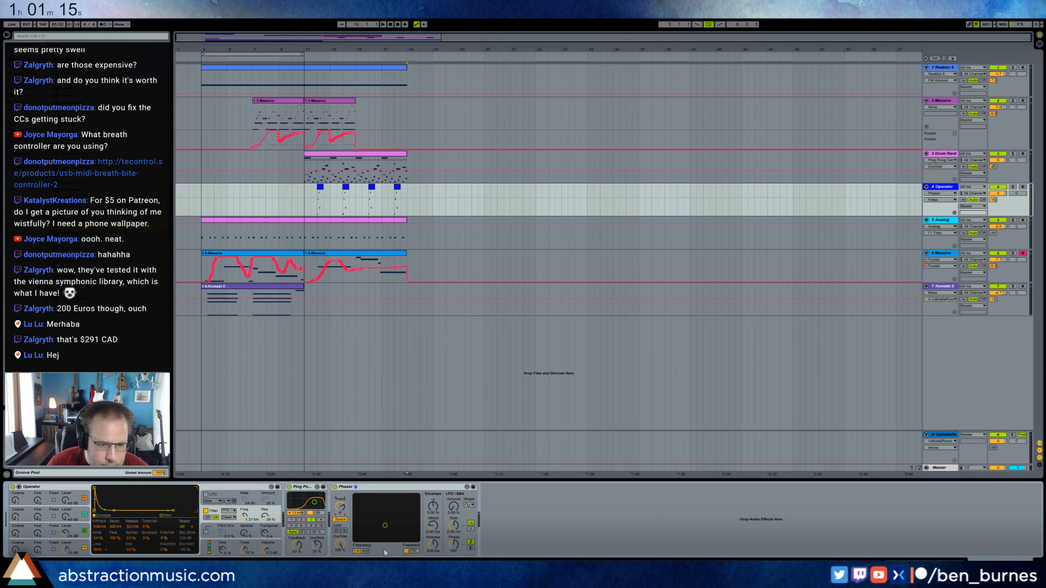
drag(412, 551, 412, 547)
click(361, 551)
Solo the Operator track and listen to its first clip with the Phaser, ending with the solo off.
key(space)
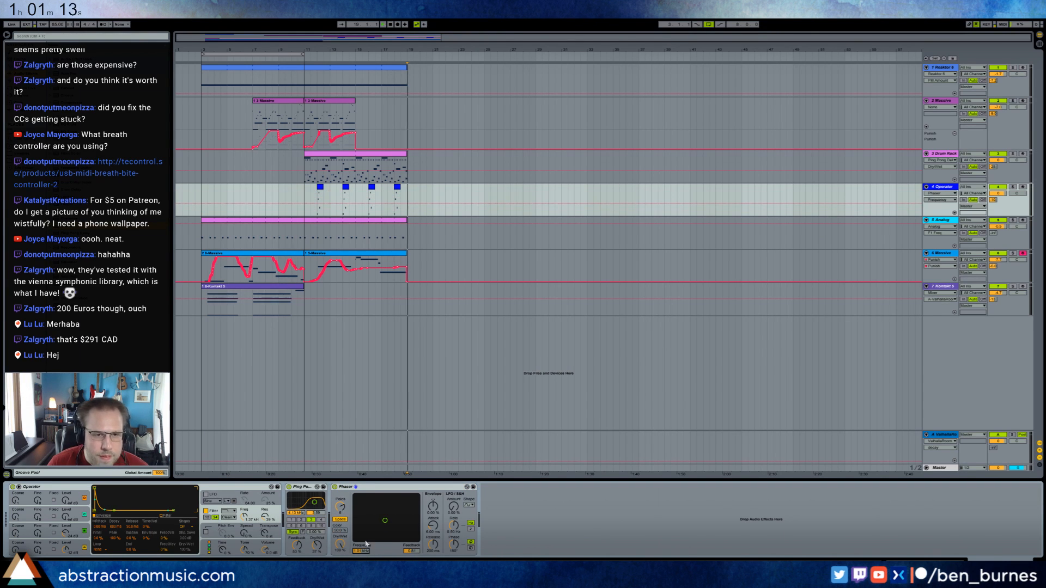
click(322, 188)
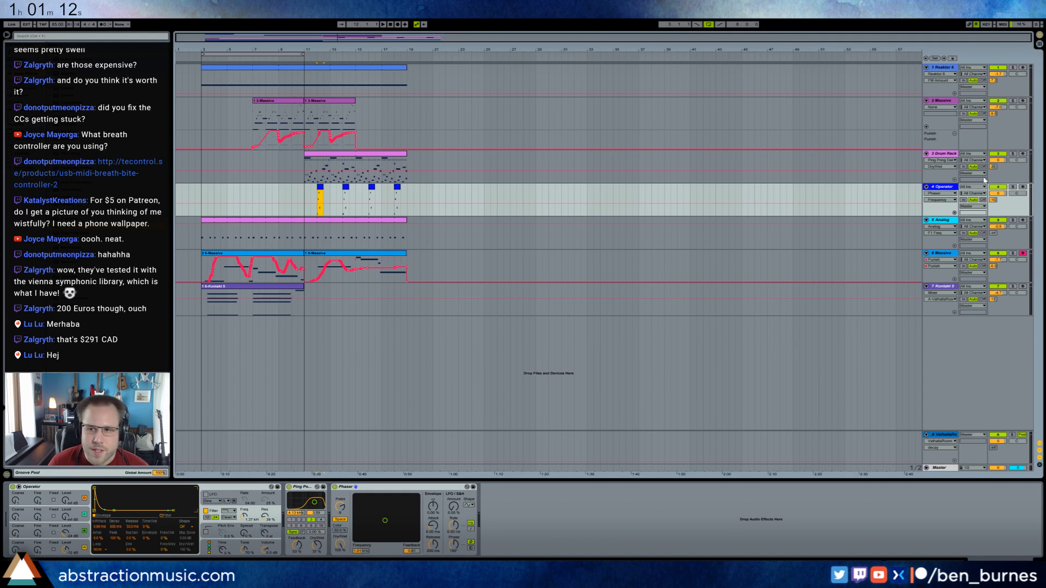
click(1012, 187)
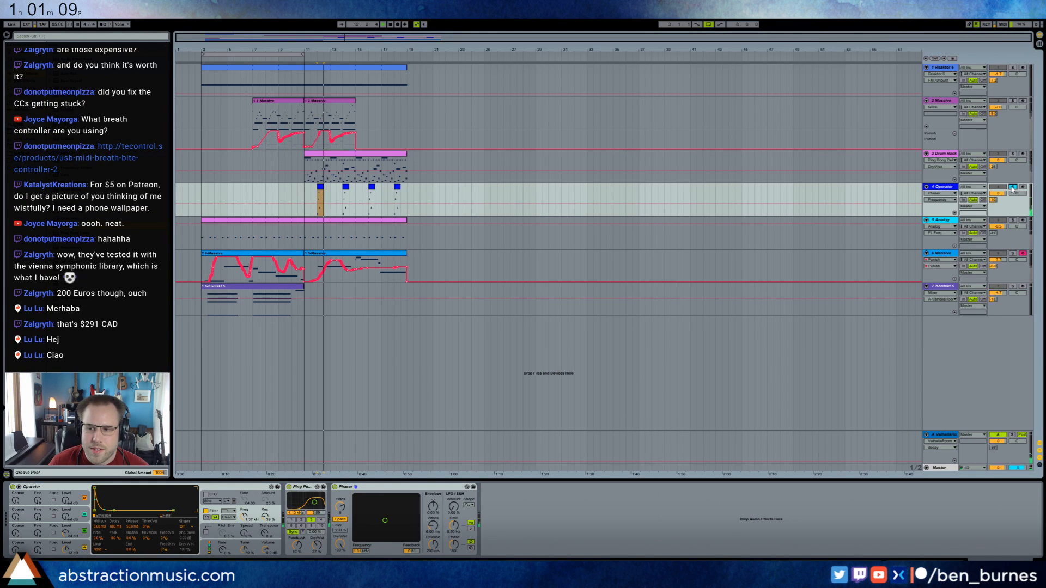
click(1013, 187)
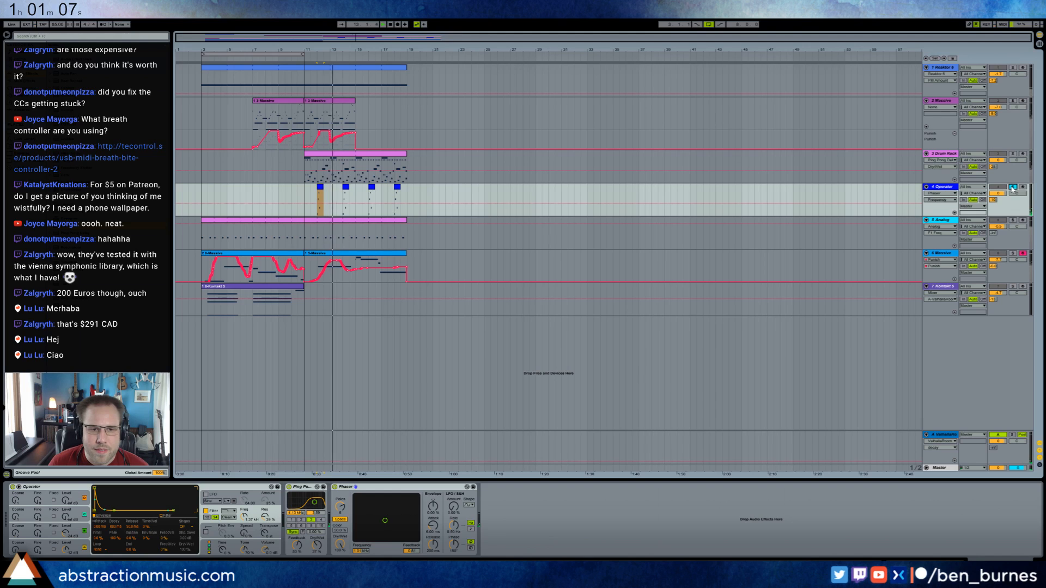
key(space)
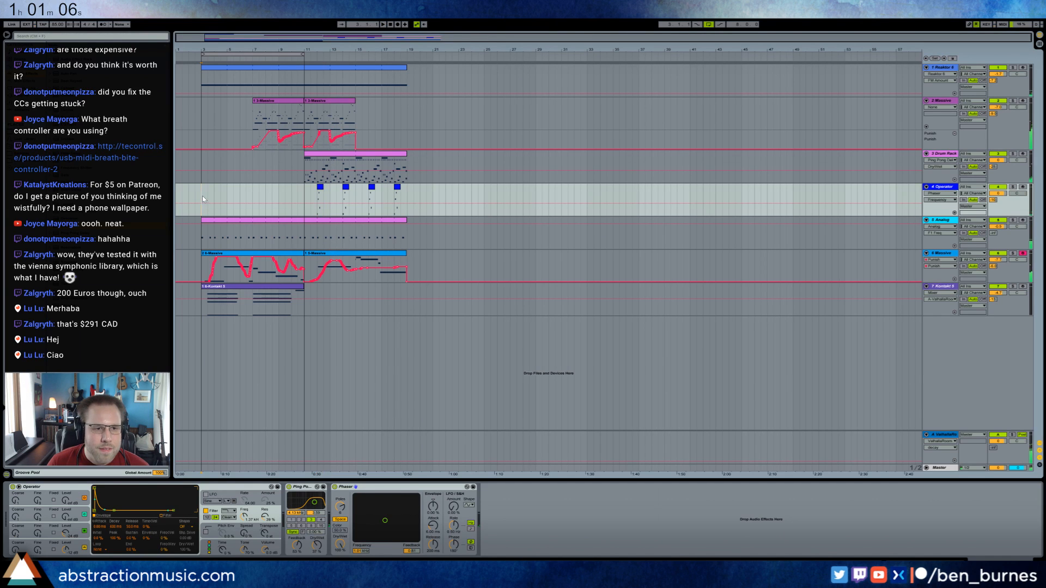
Shift both 6-Massive clips and the Kontakt clip eight bars later, and lower the Massive automation line ahead of bar 11.
click(232, 294)
click(255, 255)
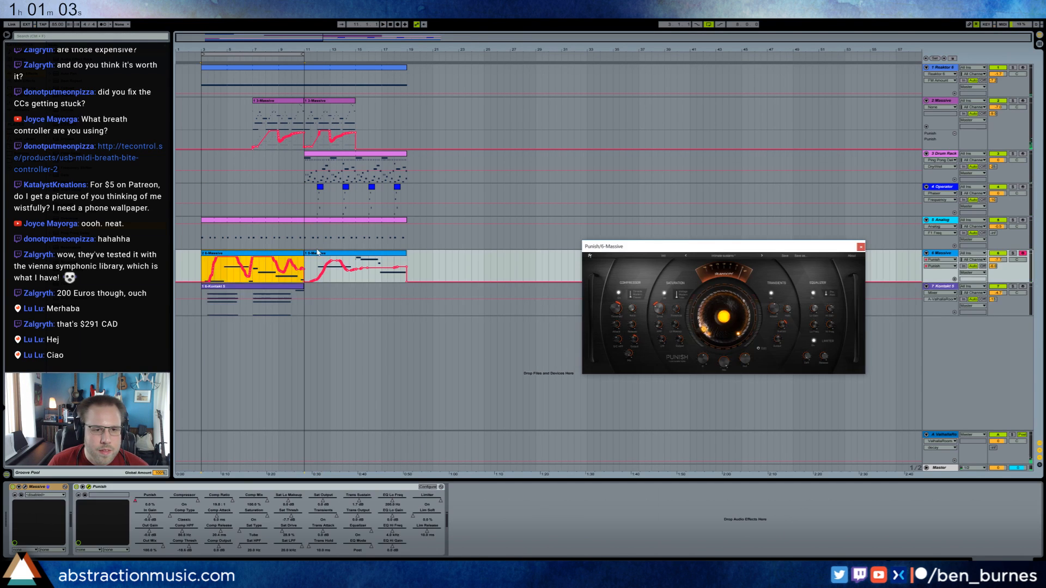
shift+click(318, 253)
drag(280, 254, 382, 254)
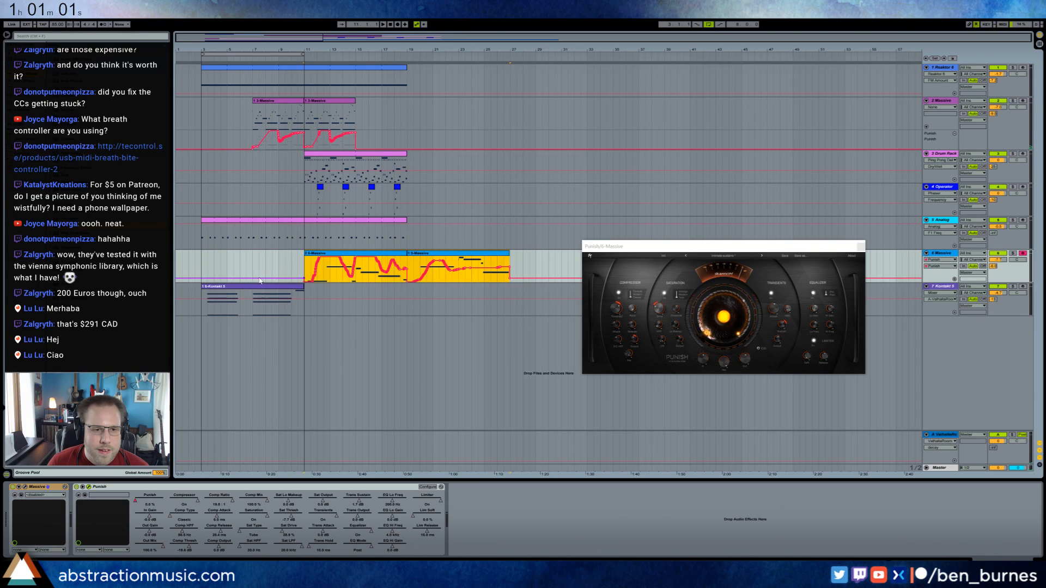
drag(268, 292, 359, 292)
drag(358, 288, 354, 287)
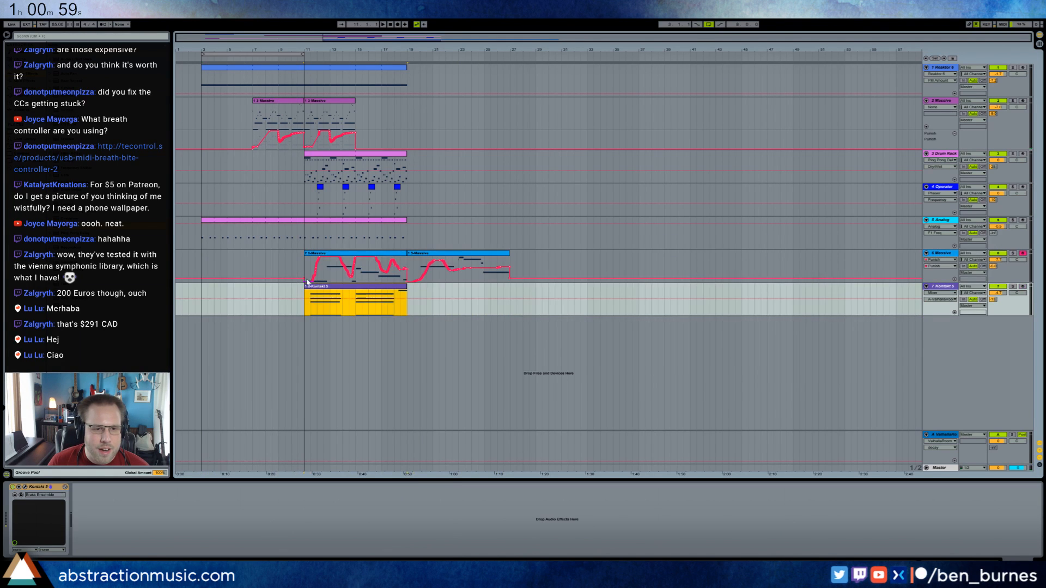
click(304, 278)
click(279, 267)
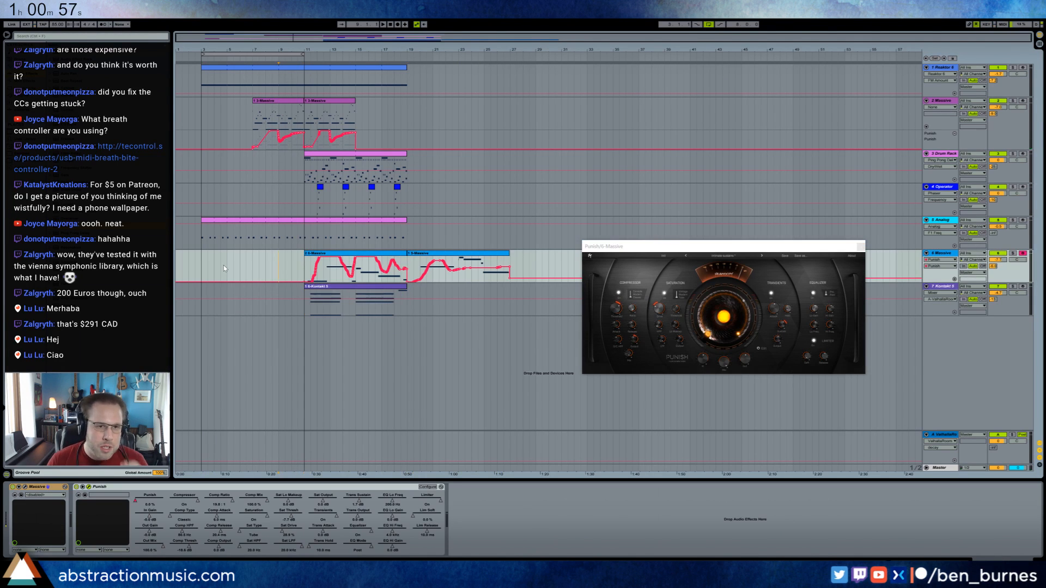
Copy the first 2-Massive clip to bar 3 and add an Auto Filter after the track's Ping Pong Delay.
click(265, 101)
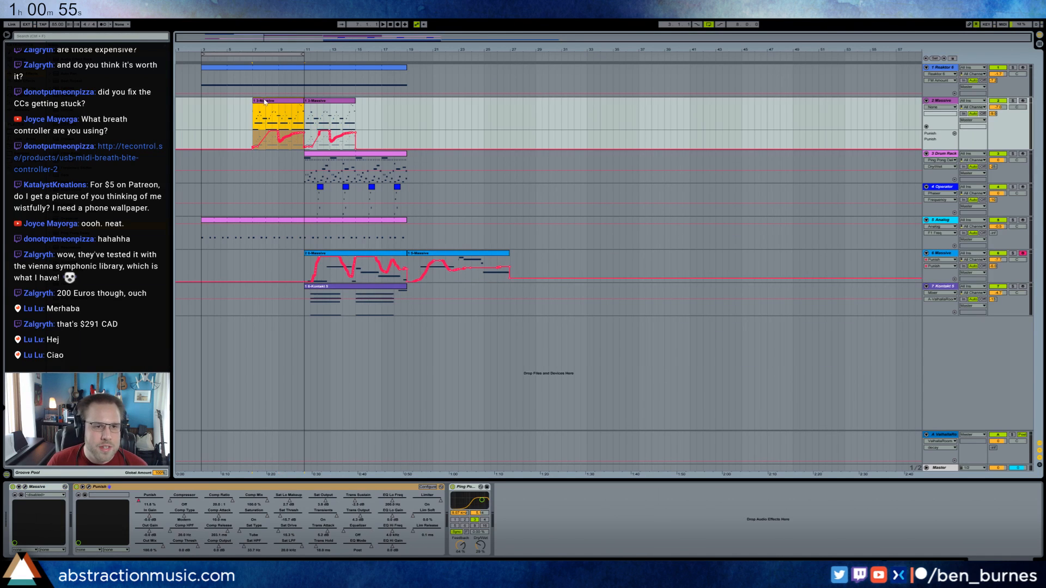
click(201, 107)
key(ctrl+v)
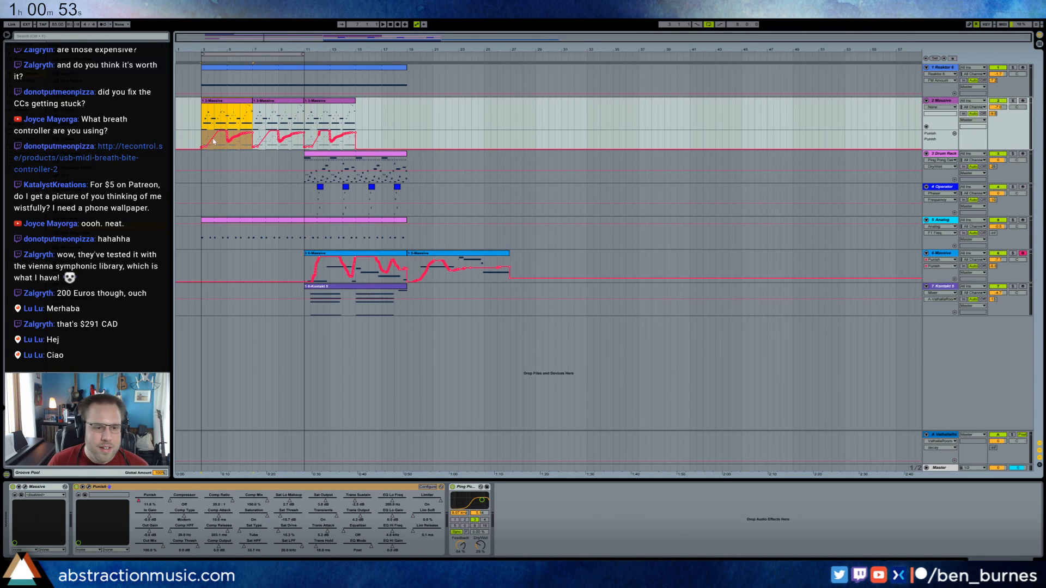
mouse_move(71, 66)
mouse_down()
mouse_move(551, 518)
mouse_move(500, 517)
mouse_up()
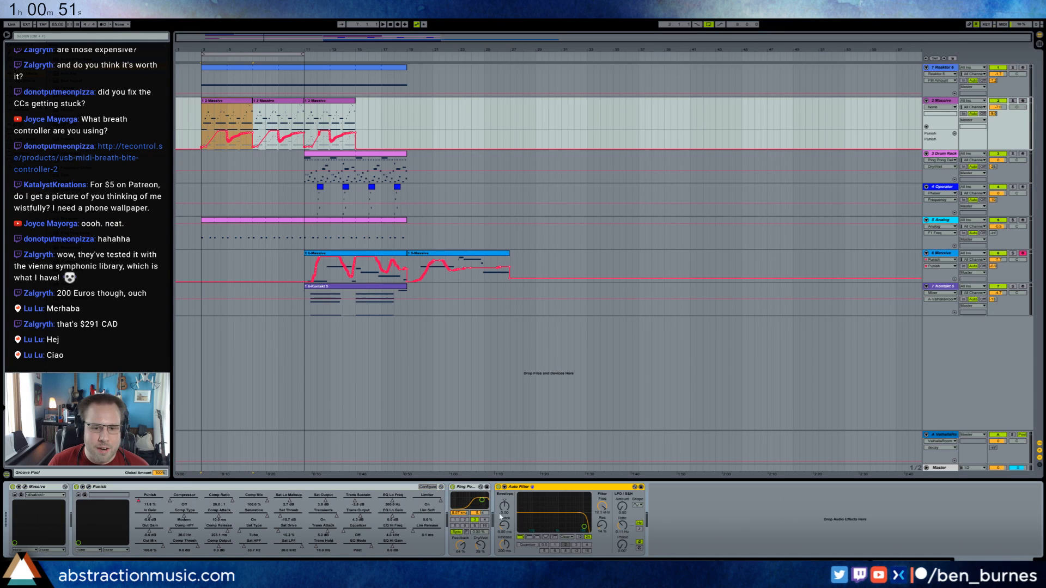
Try a high-pass Auto Filter on the 2-Massive track with its Frequency automation falling across the first clip, and listen.
click(529, 538)
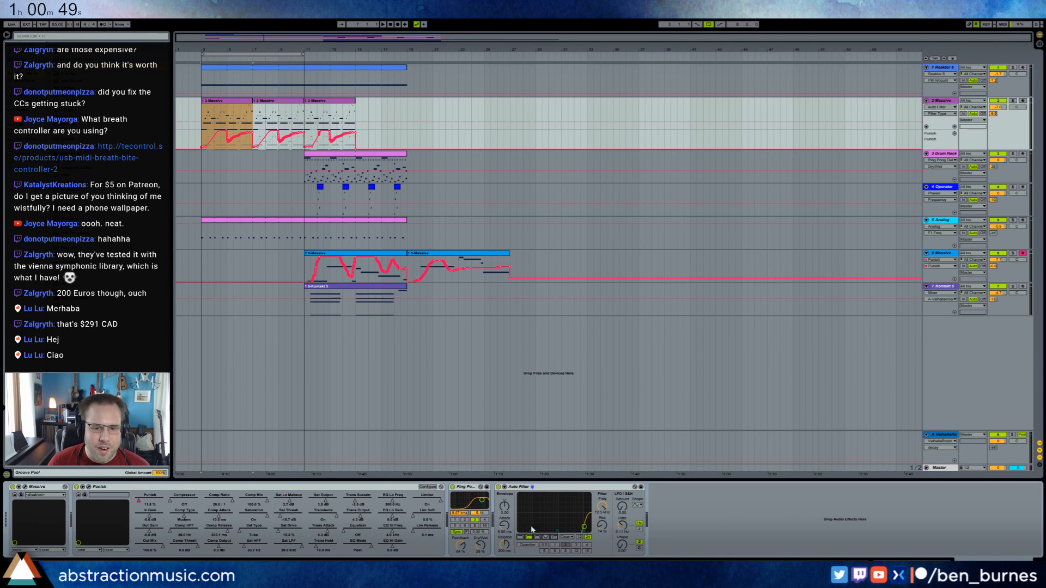
click(601, 511)
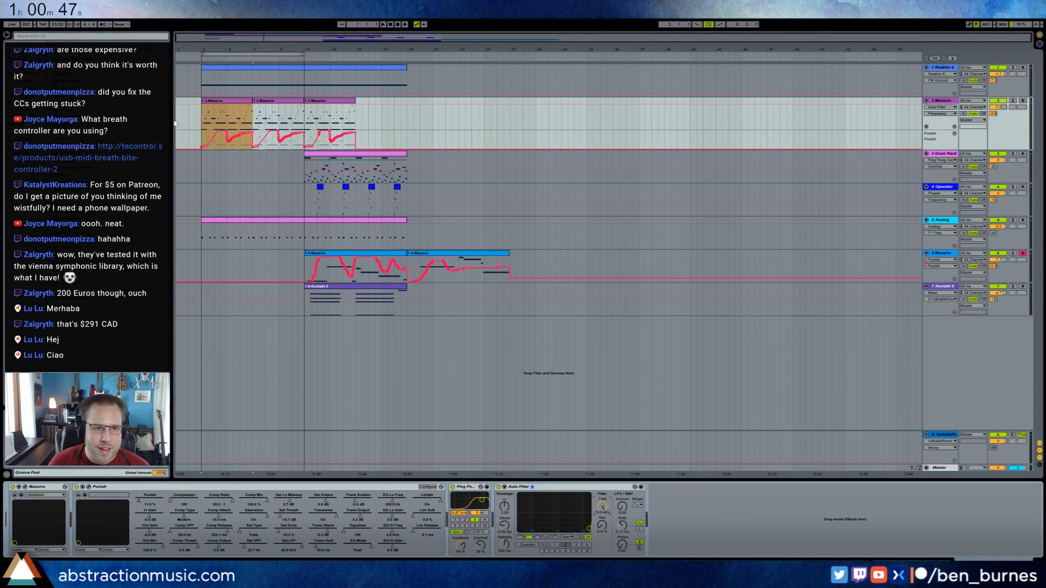
click(217, 111)
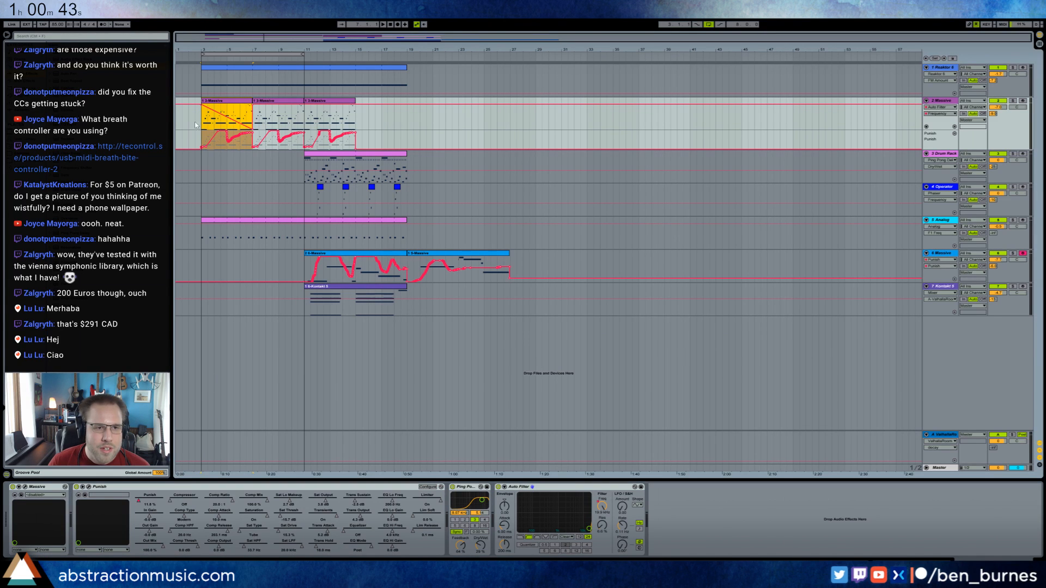
click(254, 108)
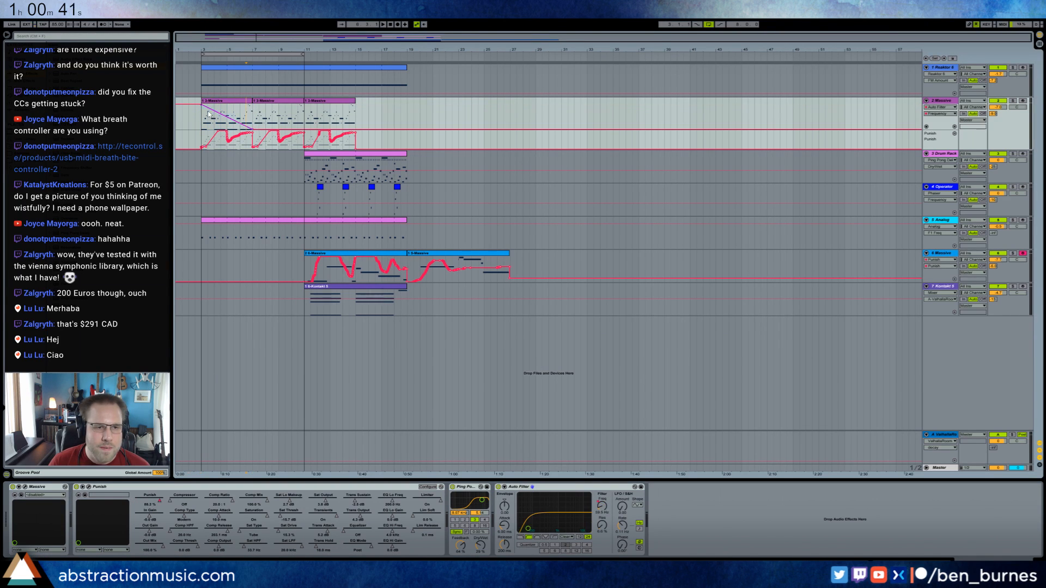
key(space)
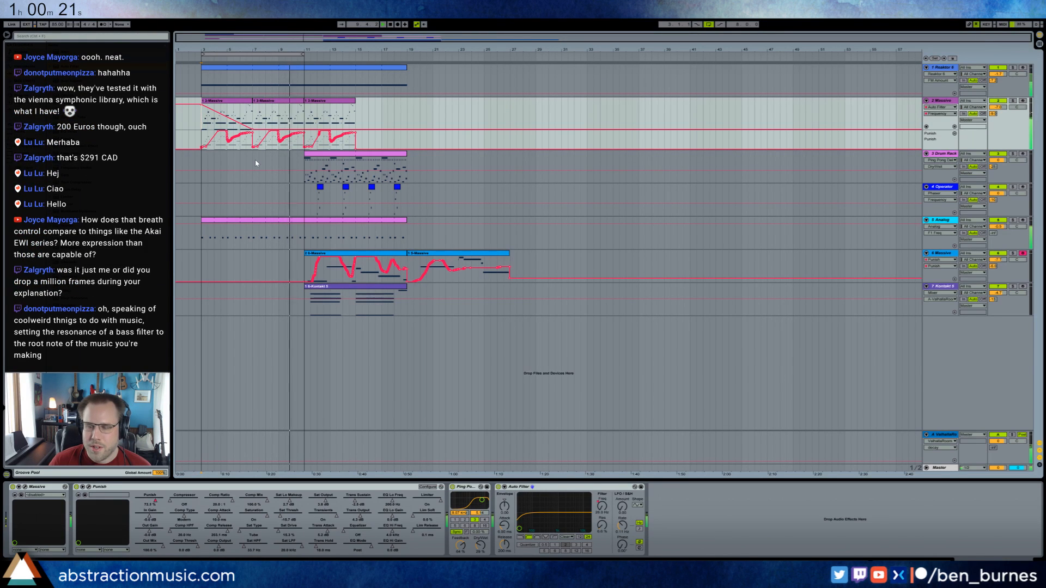
Switch looping off and move the loop range to bars 11 to 19.
click(710, 25)
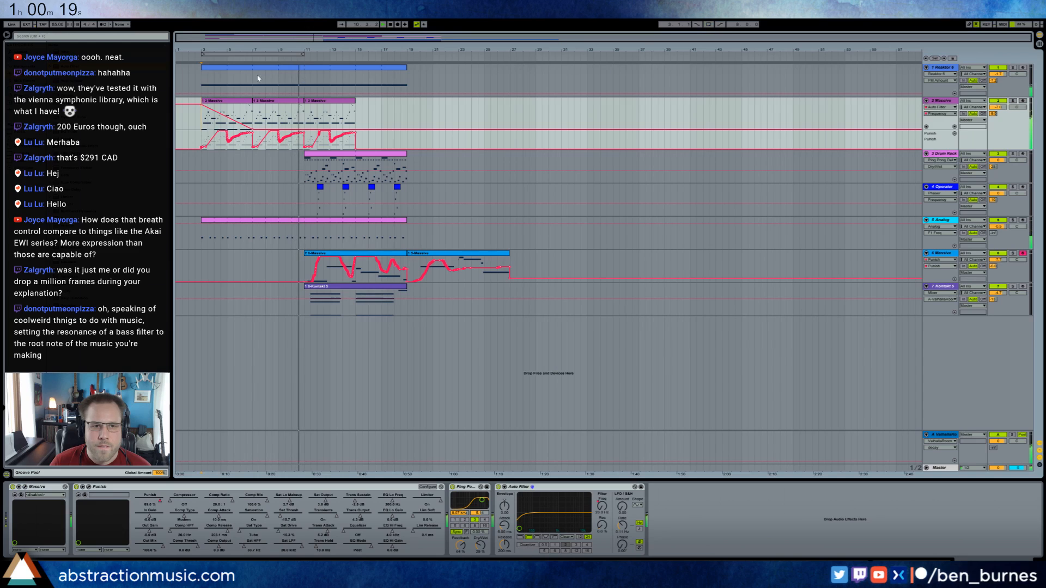
drag(278, 56, 385, 51)
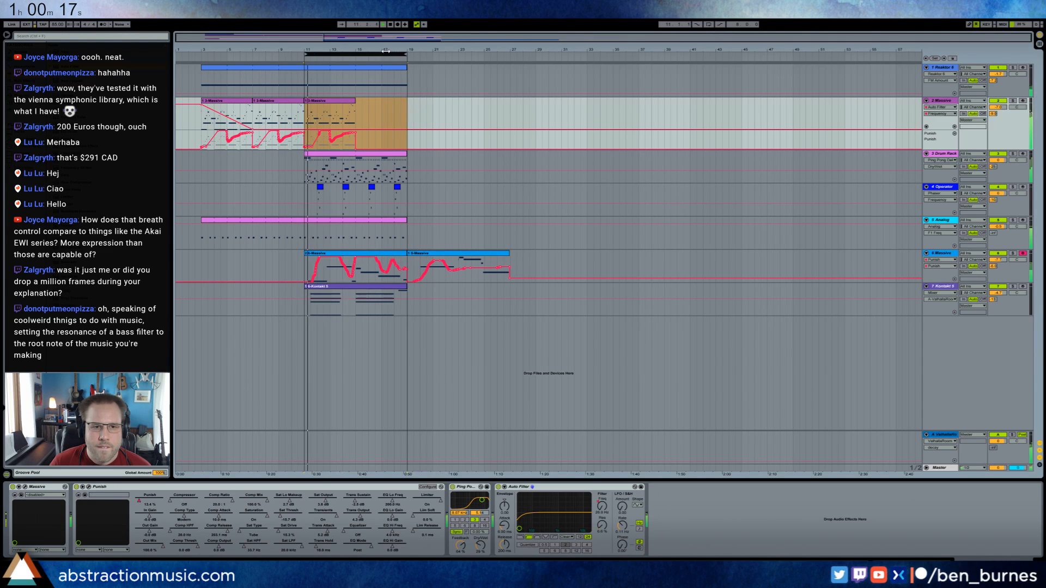
Replace the 2-Massive track's Auto Filter with a Utility, automate its Gain rising across the first clip, and play from bar 3.
click(222, 104)
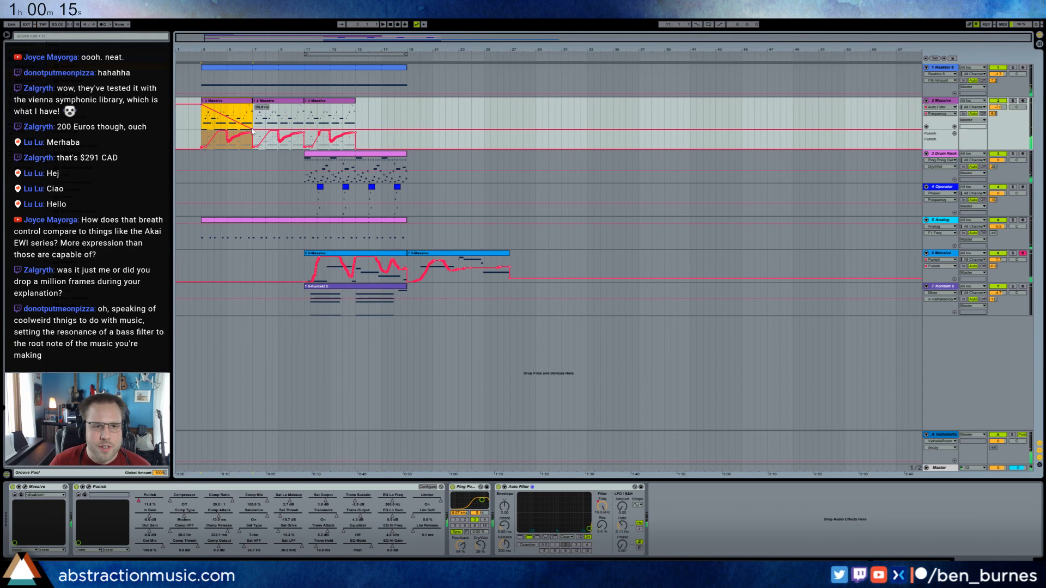
click(562, 487)
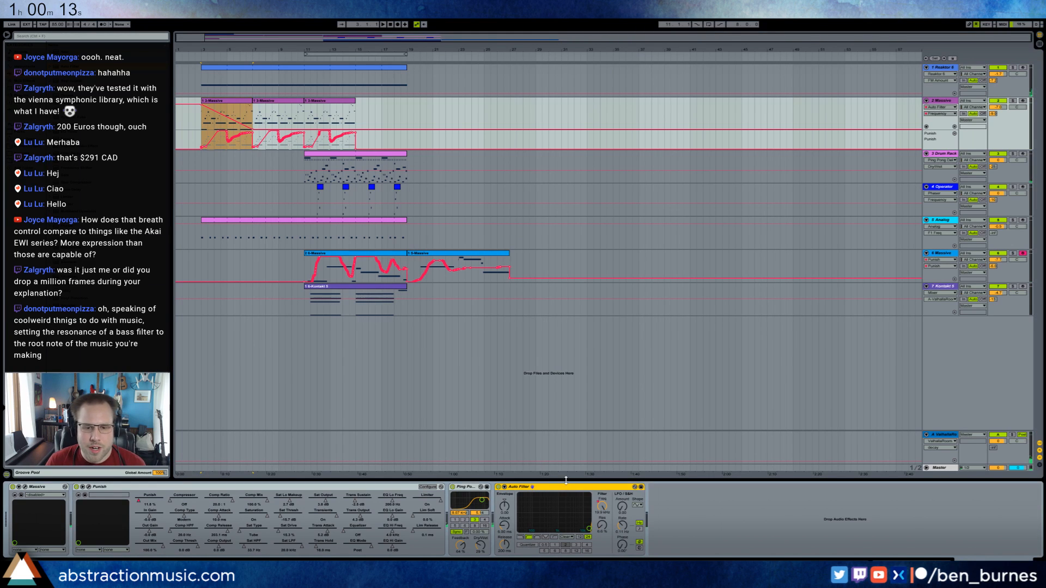
key(Delete)
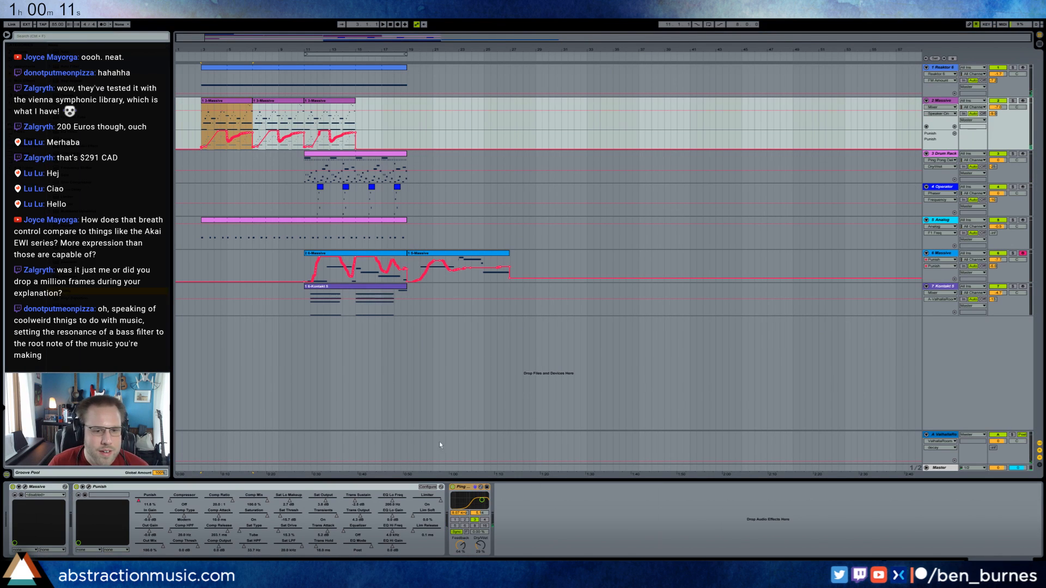
drag(541, 515, 529, 518)
click(513, 511)
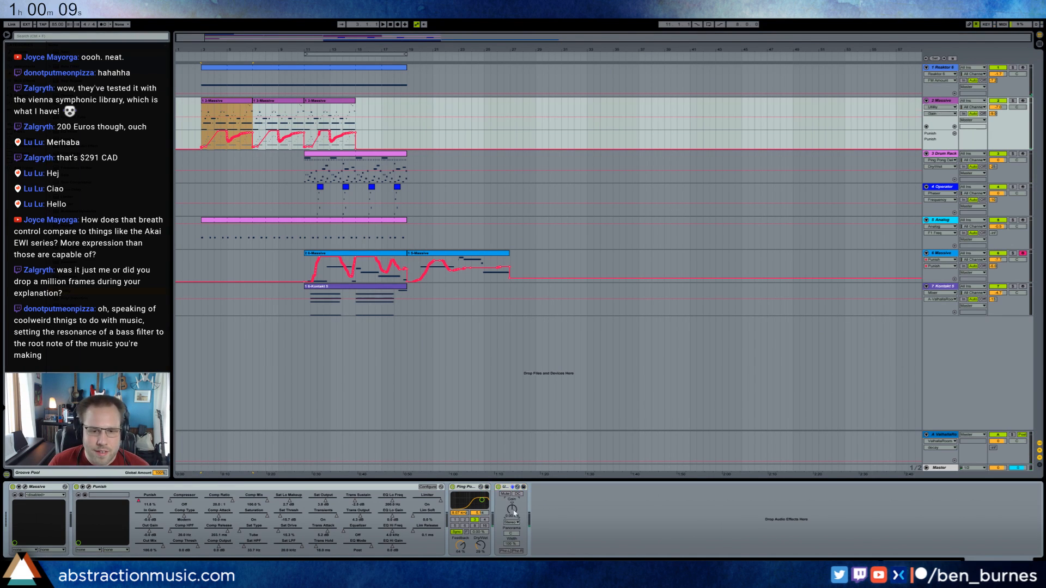
click(227, 123)
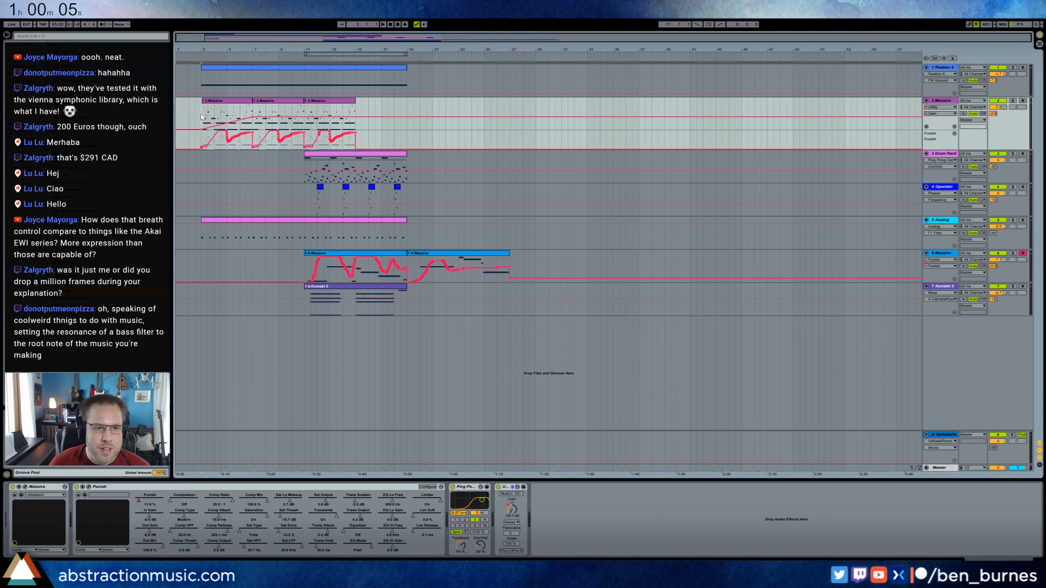
key(space)
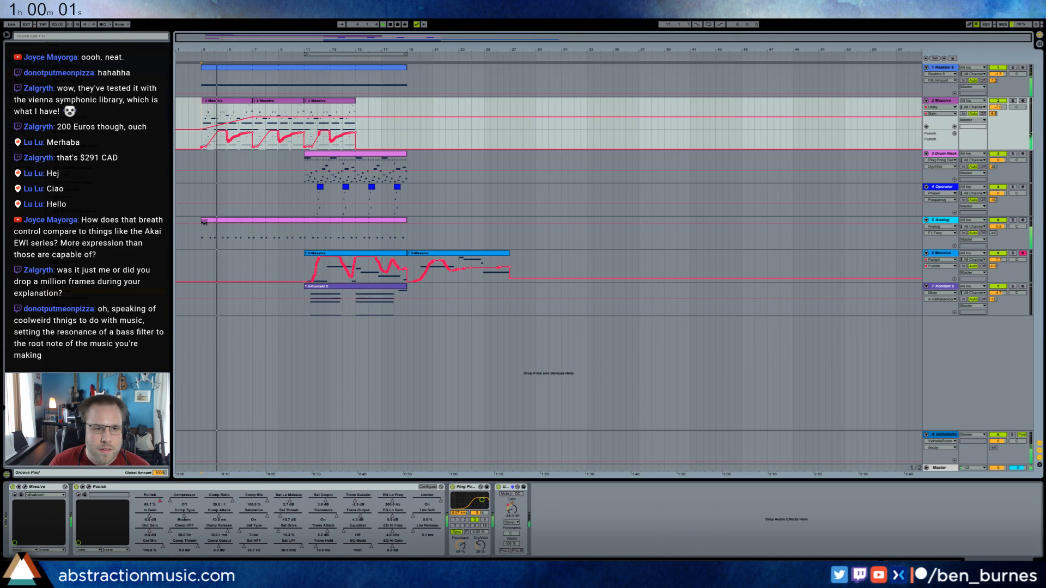
Copy the Drum Rack clip from bar 11 to bar 3 and open its notes.
click(289, 158)
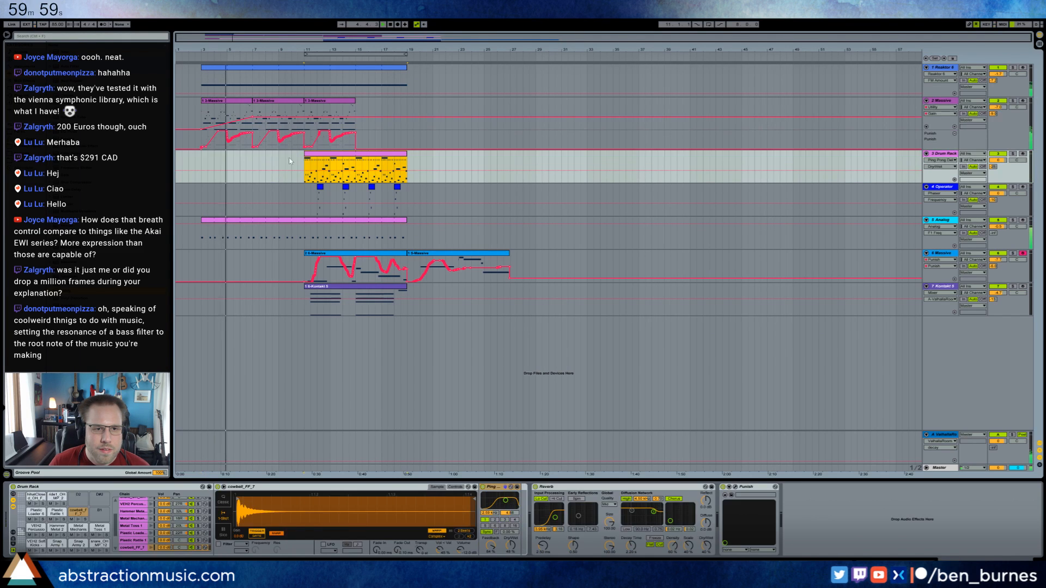
click(200, 158)
key(ctrl+v)
key(shift+Tab)
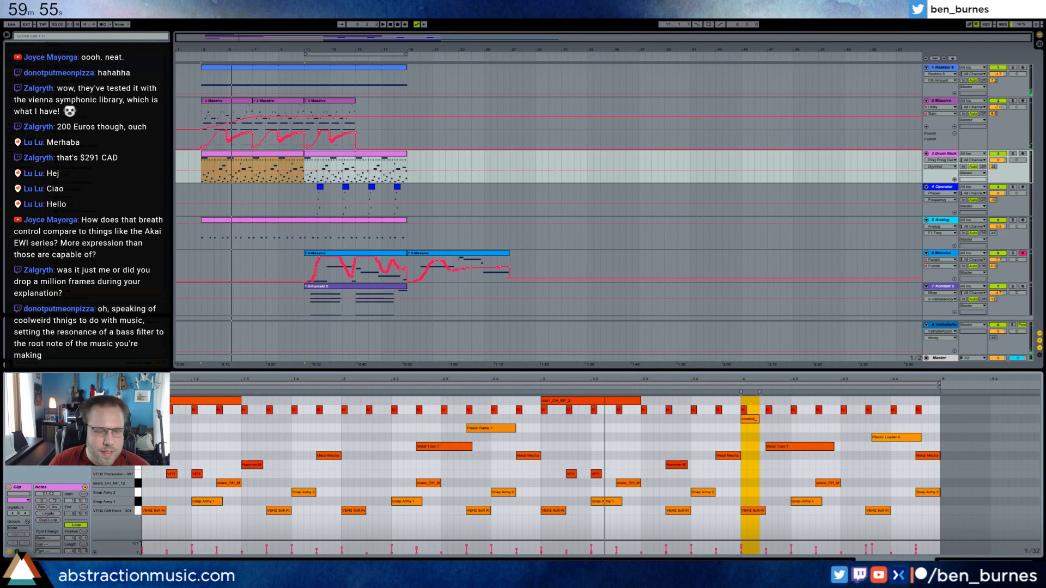
Deactivate all notes except the kicks in the Drum Rack clip at bar 3, and split the clip at bar 7.
click(139, 510)
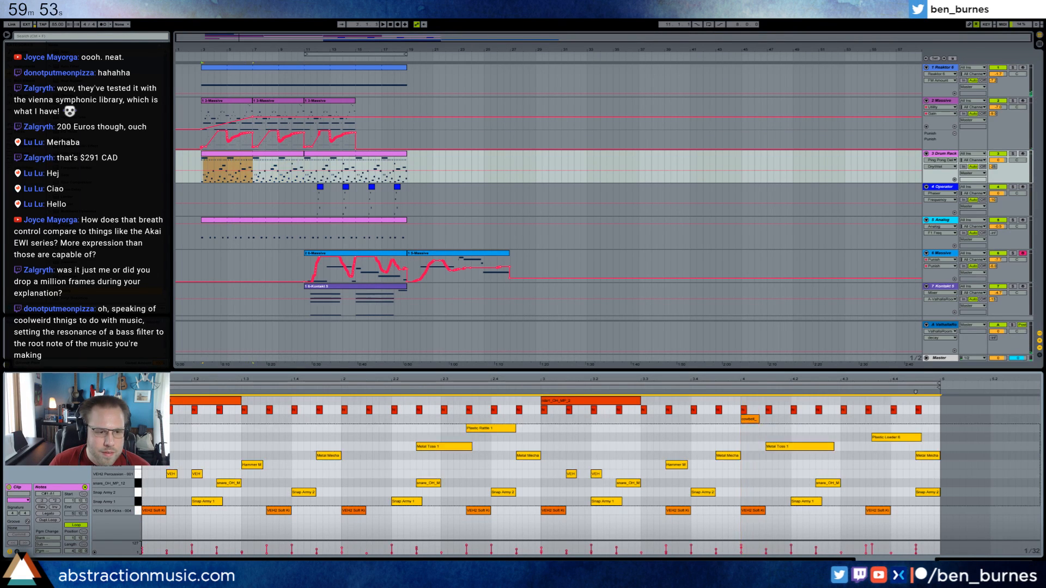
key(space)
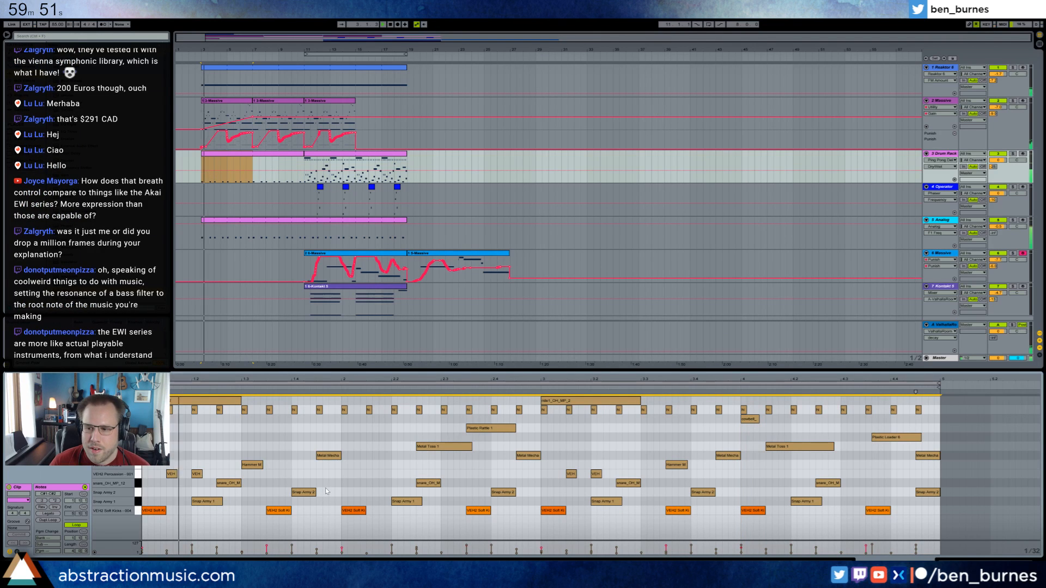
click(283, 459)
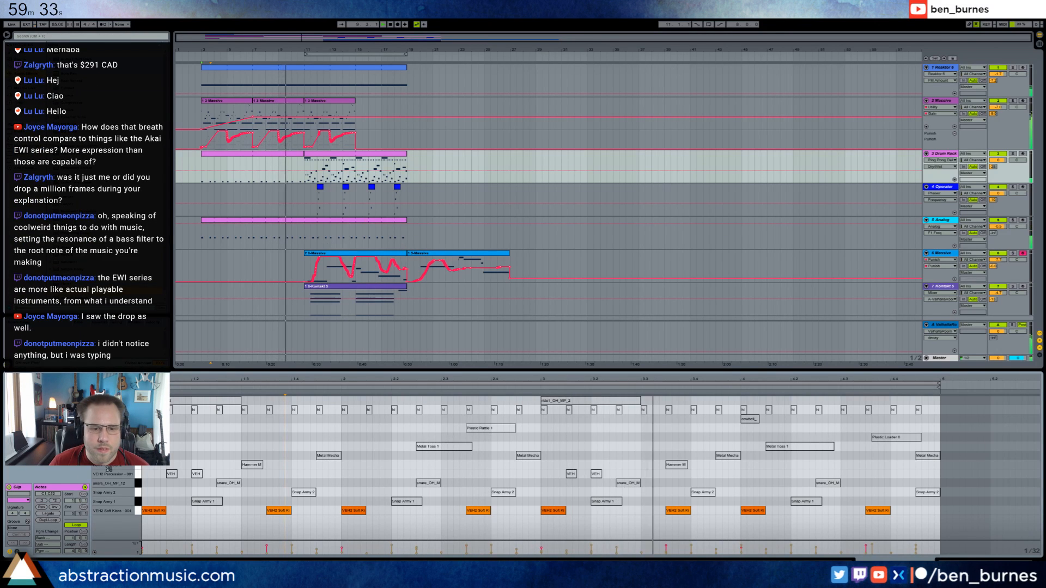
drag(140, 476, 140, 456)
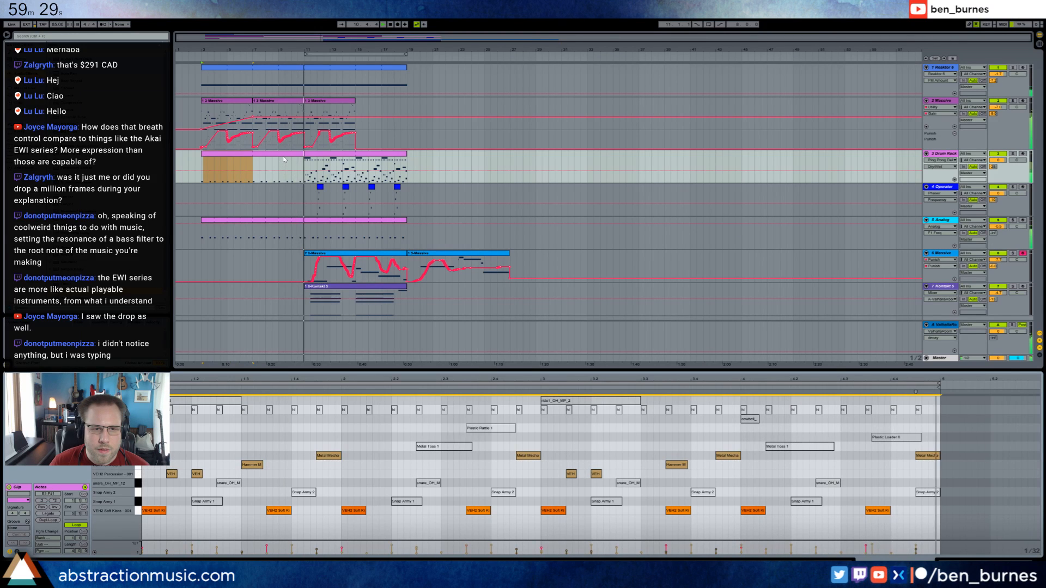
drag(255, 163, 299, 164)
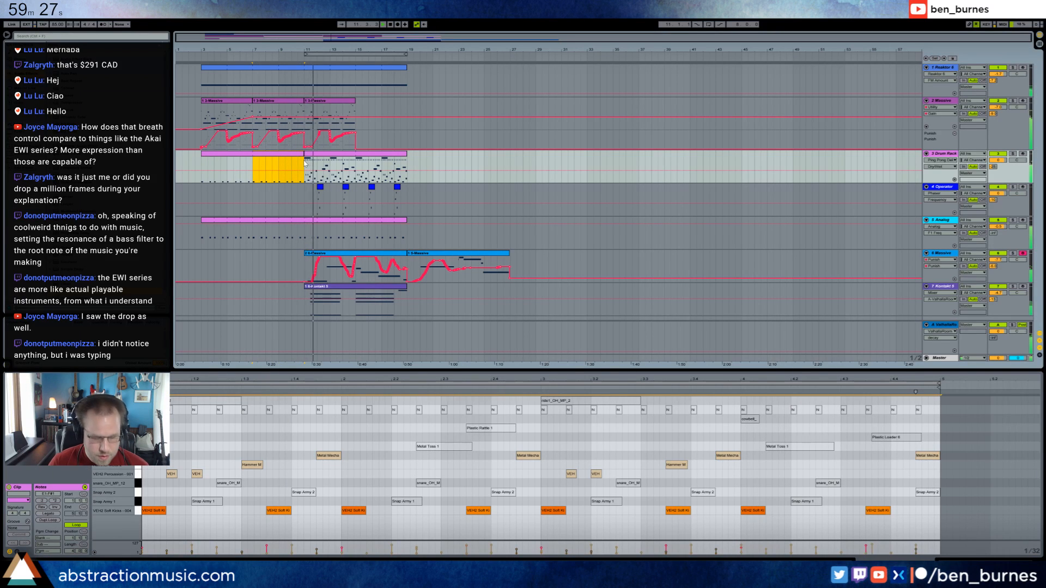
Duplicate the bar 11 Drum Rack clip to bar 19, and delete the two highest note rows and both Snap Army rows from the original.
click(318, 155)
key(ctrl+d)
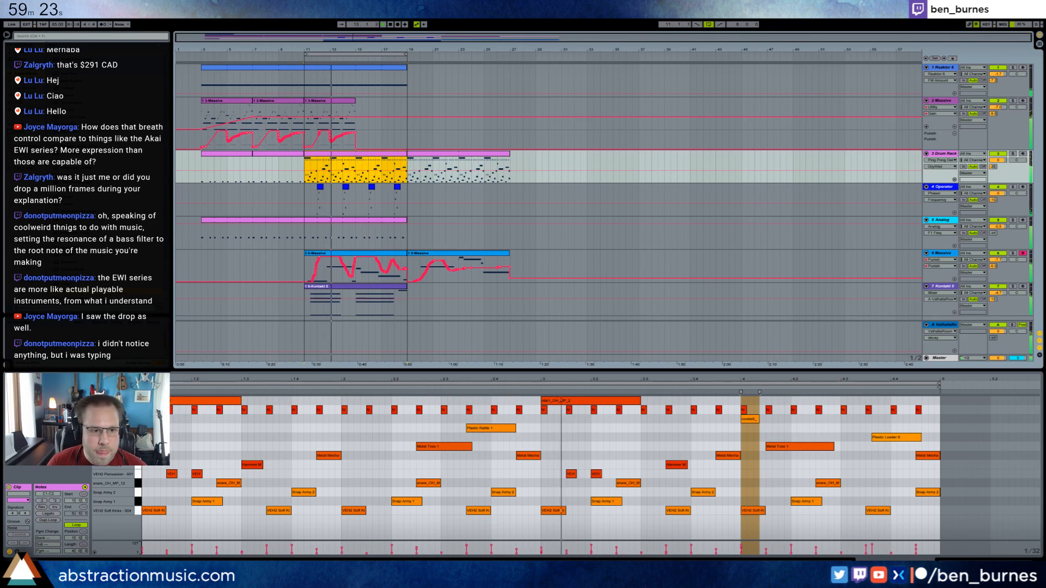
drag(1039, 413, 143, 400)
key(Delete)
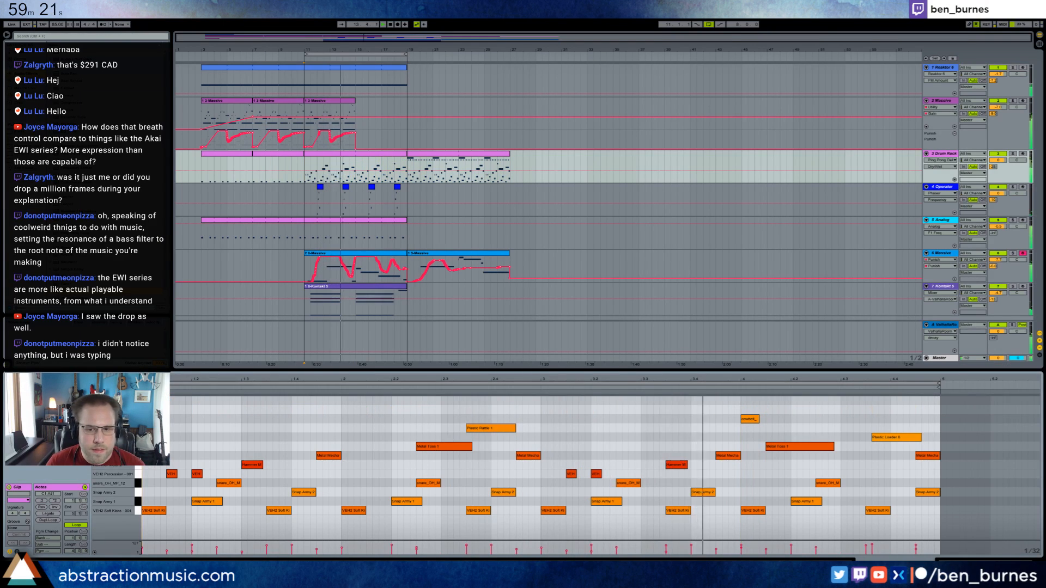
drag(140, 480, 140, 501)
key(Delete)
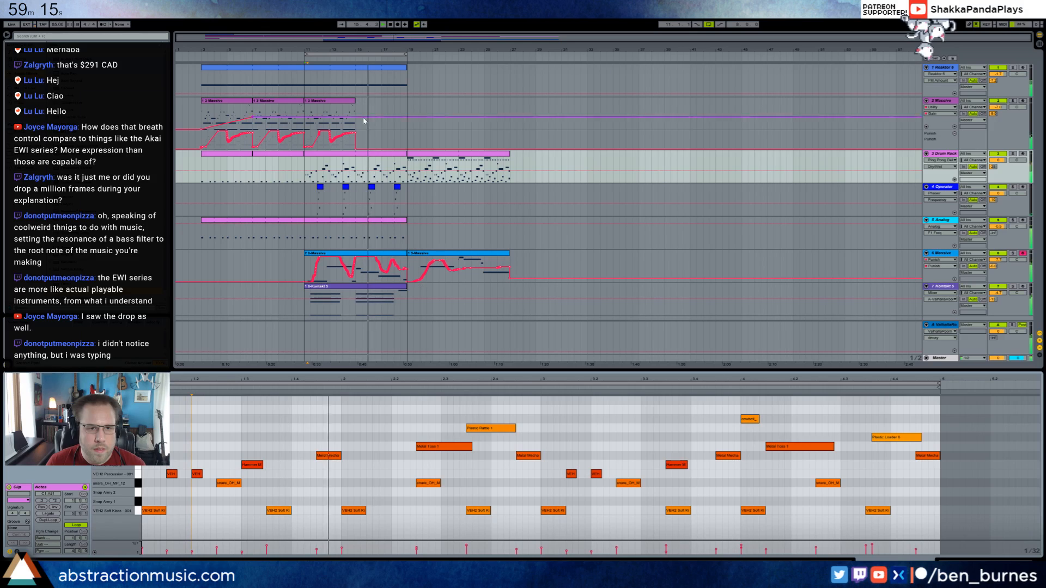
Duplicate the 2-Massive clip at bar 11 so the copy starts at bar 15.
click(347, 101)
key(ctrl+d)
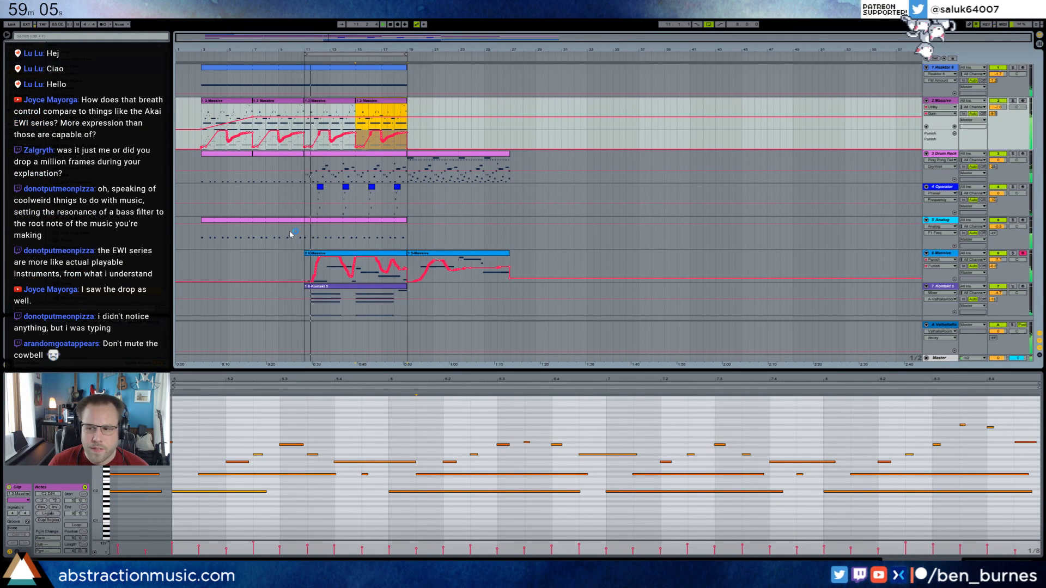
Reactivate the VEH2 Percussion, Hammer, Metal Mechanic and Metal Toss 1 notes in the Drum Rack clip at bar 7, and arm the Kontakt track.
click(443, 157)
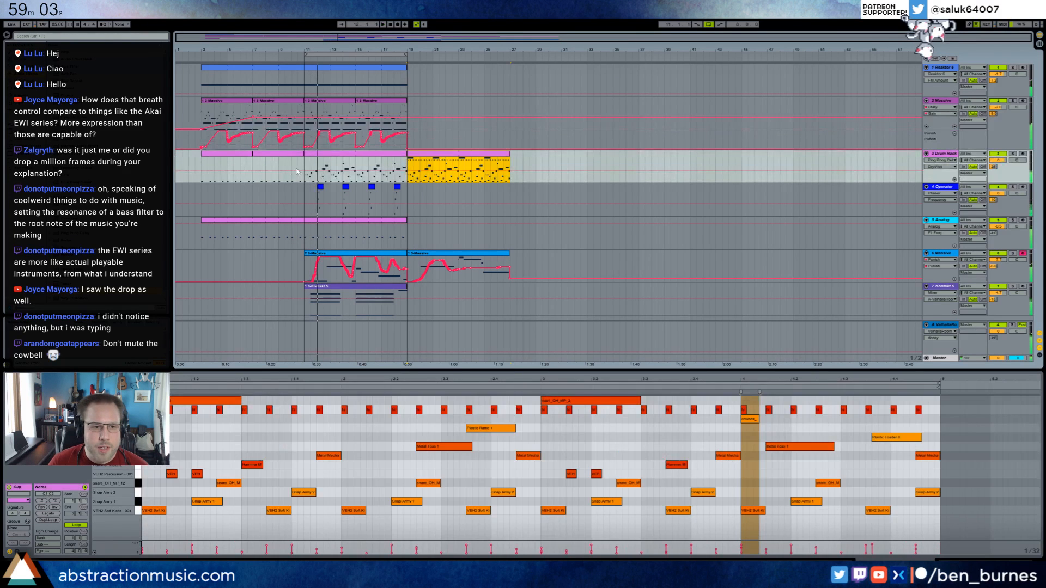
click(275, 155)
key(space)
click(174, 439)
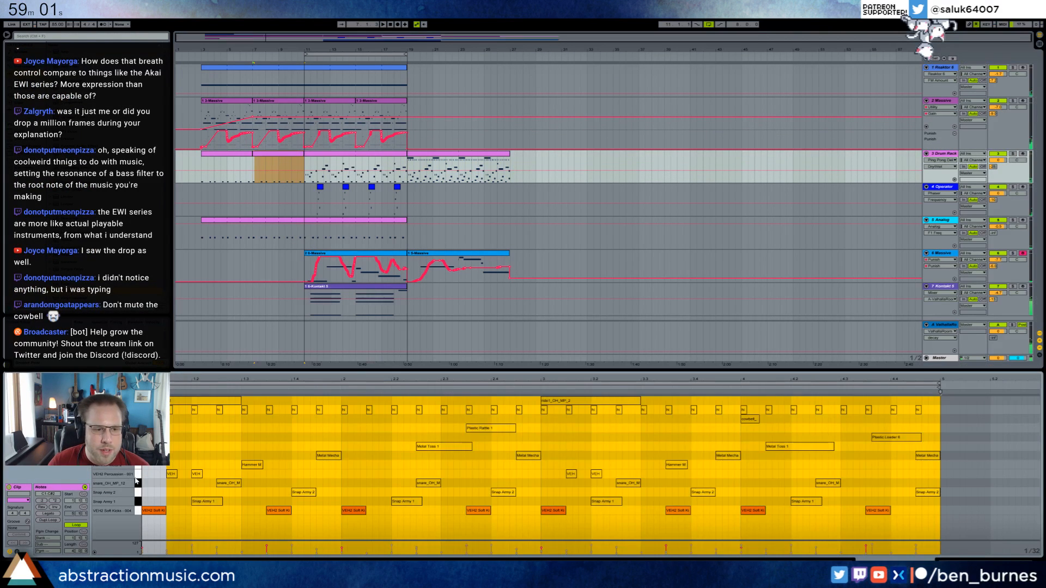
click(137, 478)
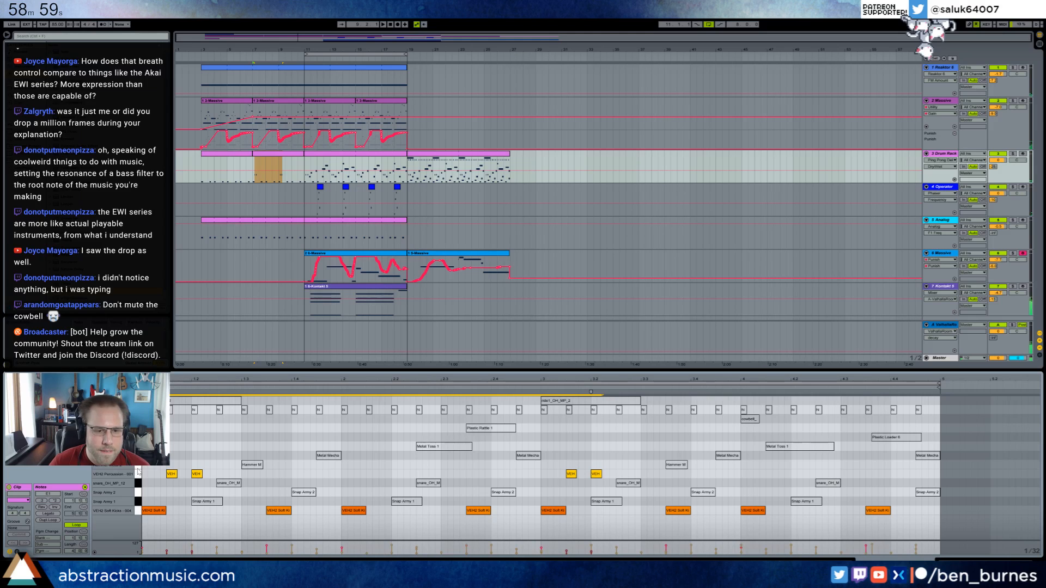
click(138, 468)
click(1023, 287)
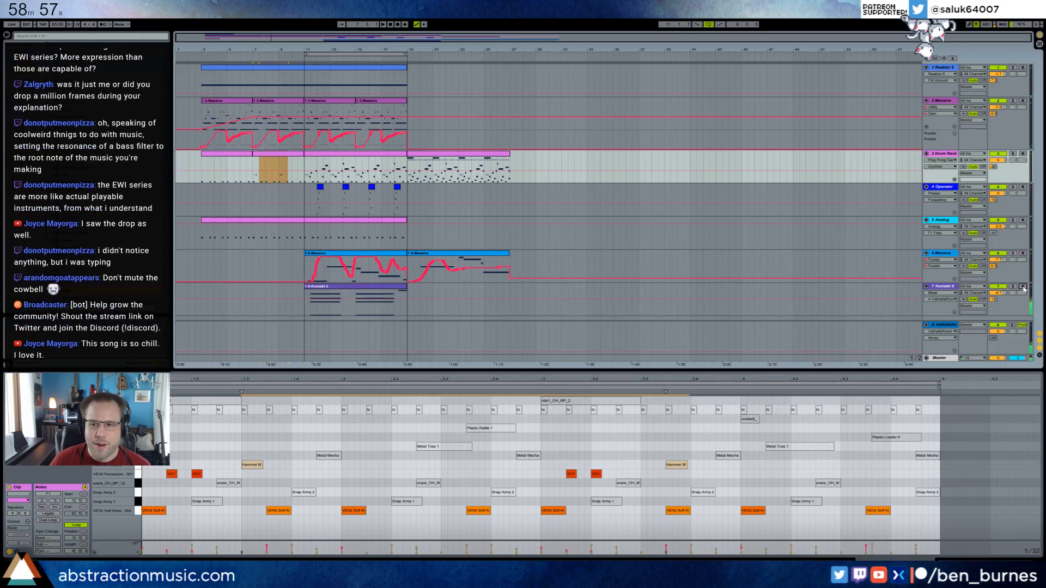
click(1023, 287)
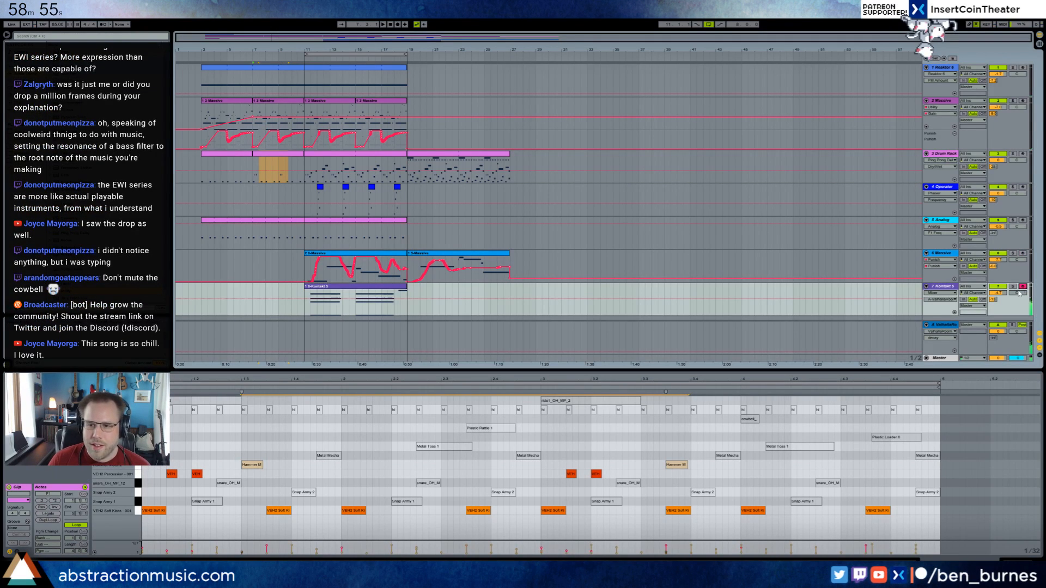
click(140, 467)
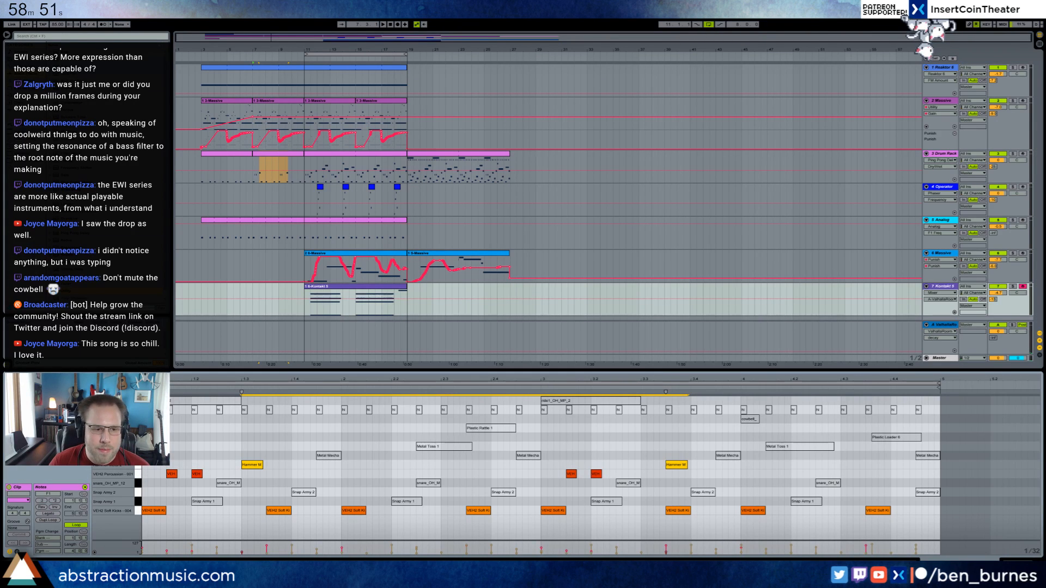
drag(139, 456, 139, 447)
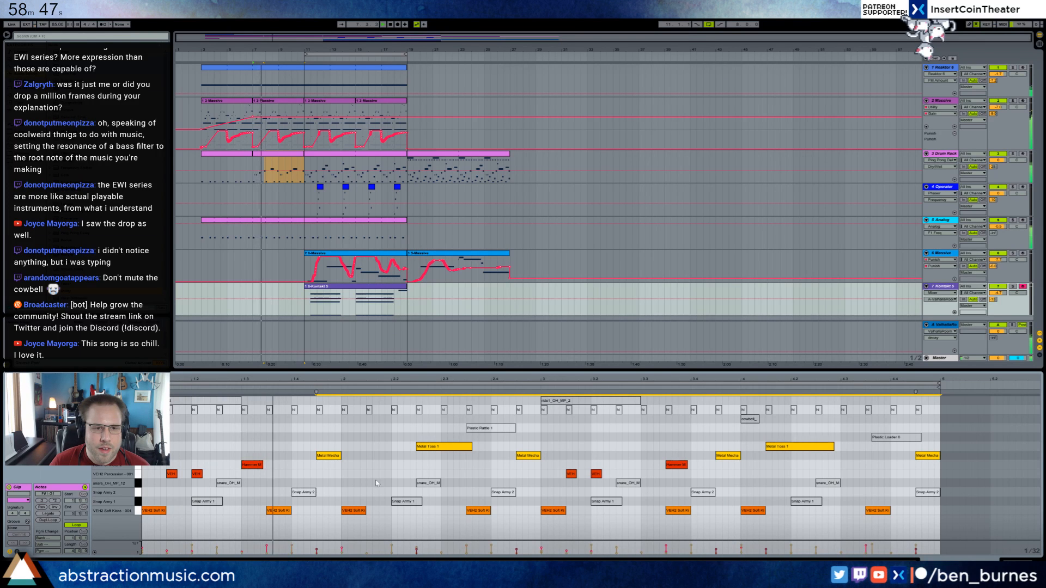
Add a Utility after the Analog track's Saturator and place the insert marker at bar 3 of that track.
click(215, 235)
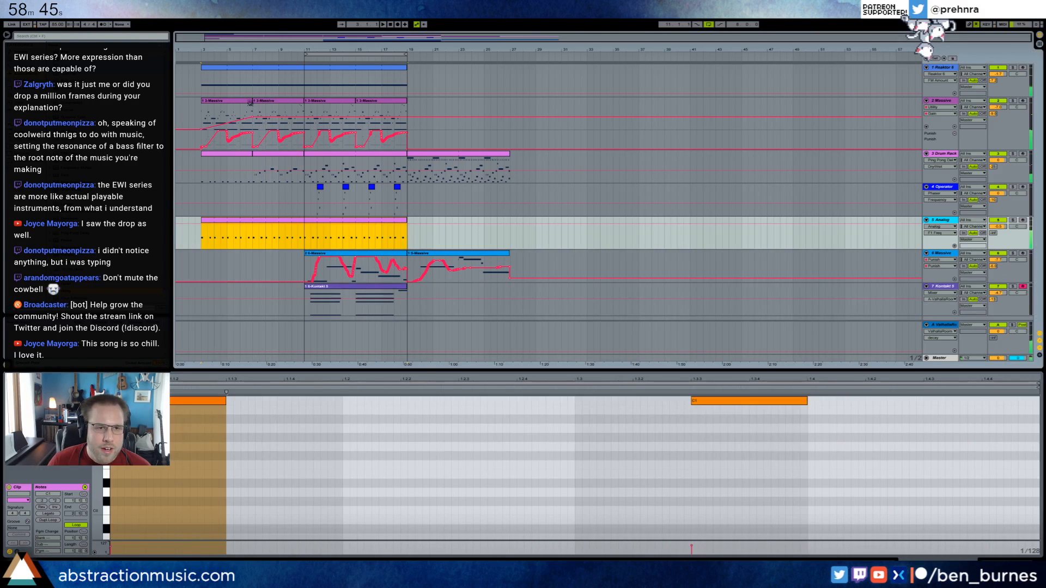
click(251, 120)
key(shift+Tab)
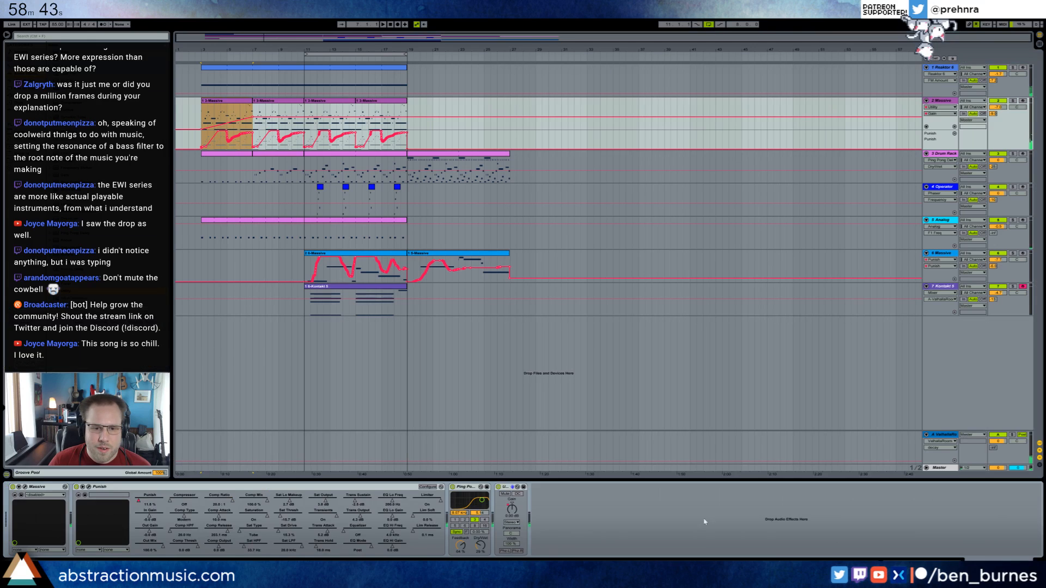
click(249, 219)
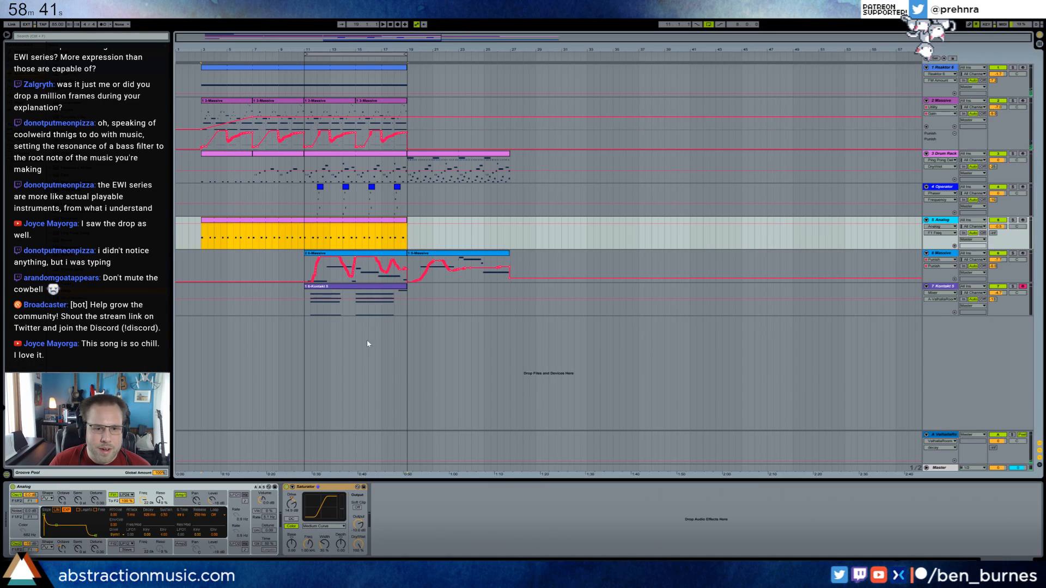
click(202, 241)
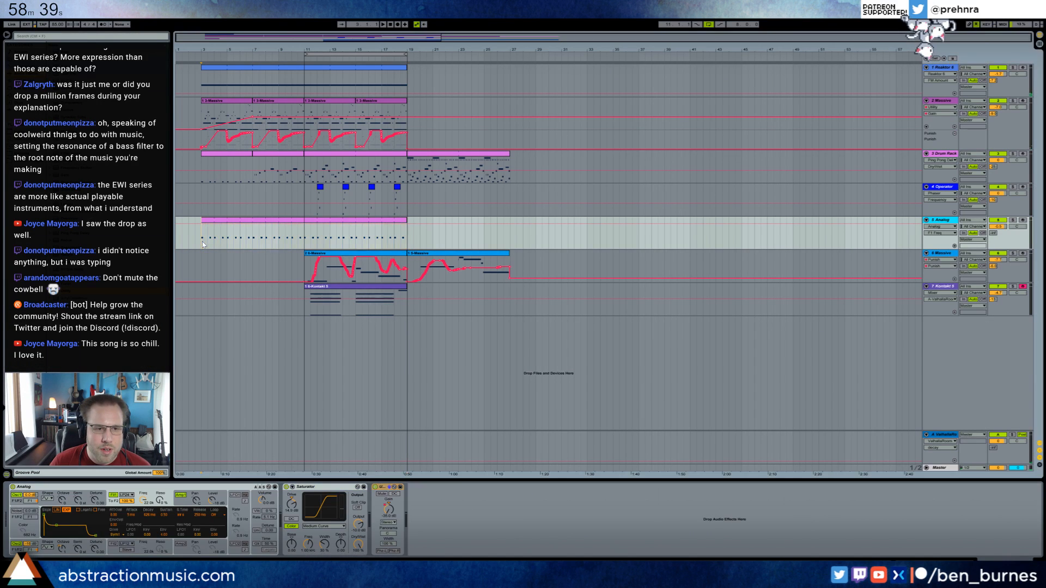
Play the arrangement from bar 3 and look over the Drum Rack track's opening clip and devices.
key(space)
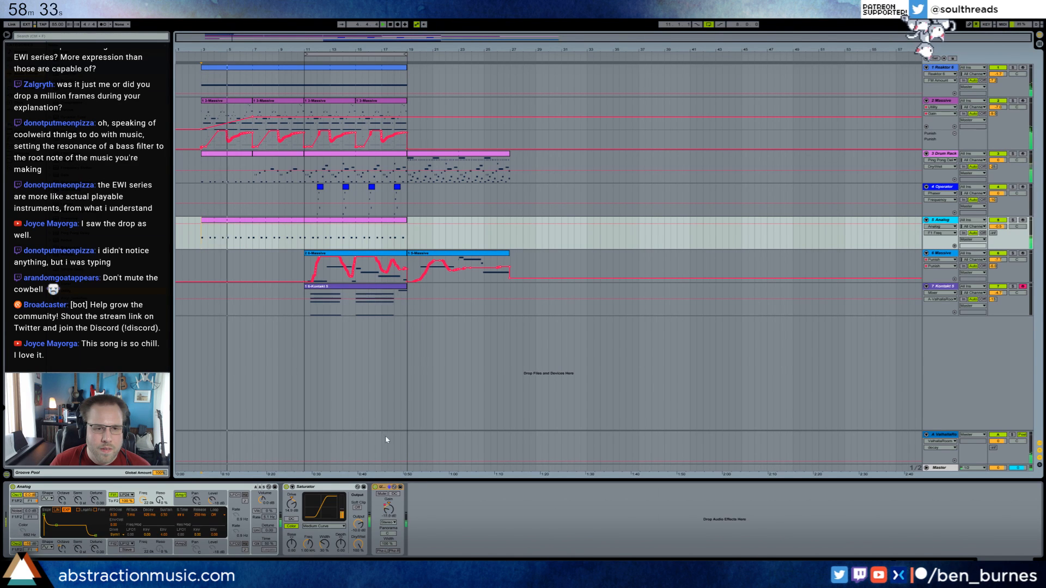
click(240, 163)
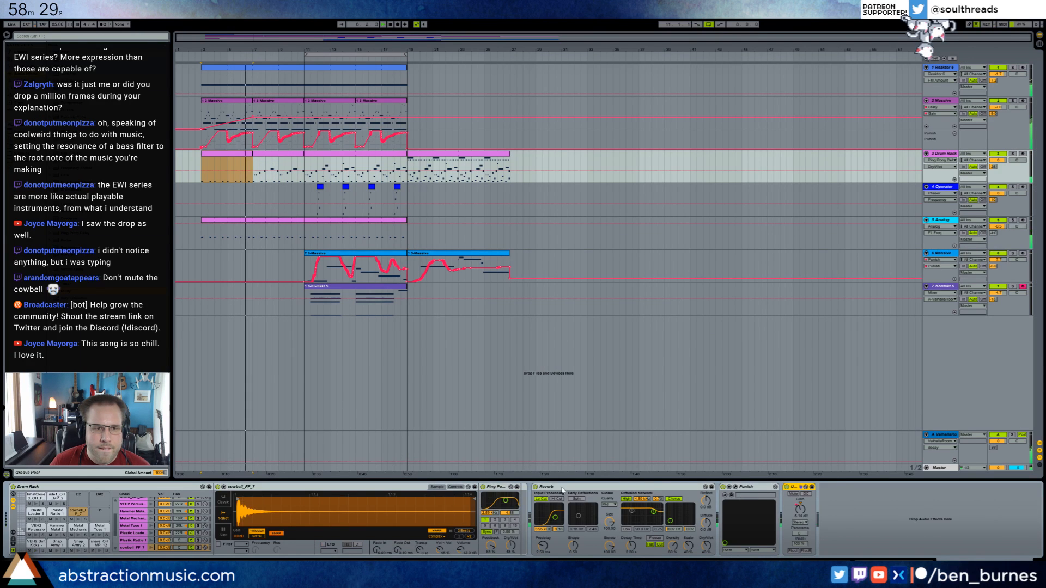
click(200, 165)
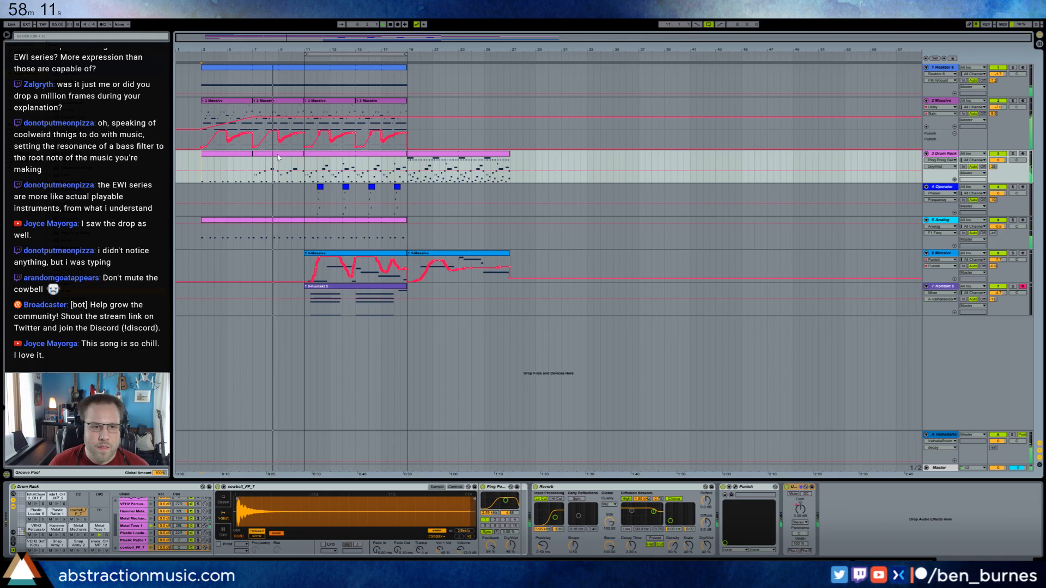
Add a Utility after the EQ Eight on the Reaktor 6 track and show its Gain automation.
click(957, 66)
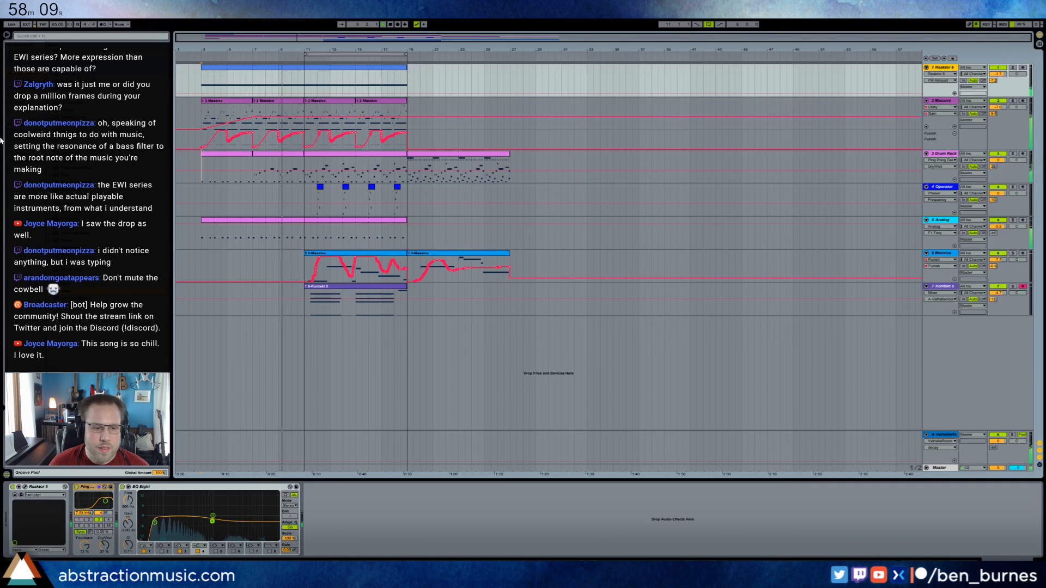
drag(67, 291, 323, 508)
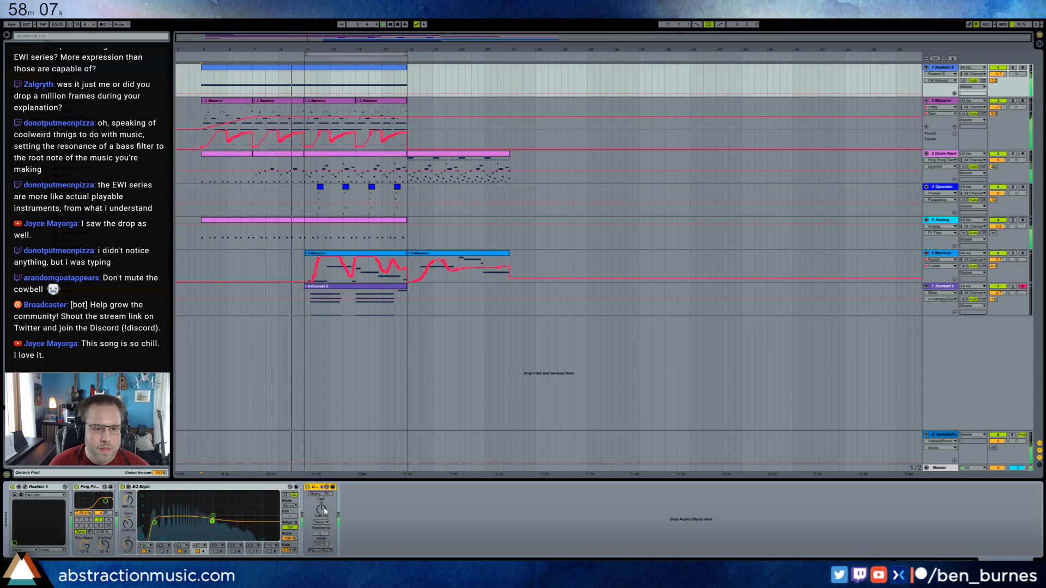
click(322, 509)
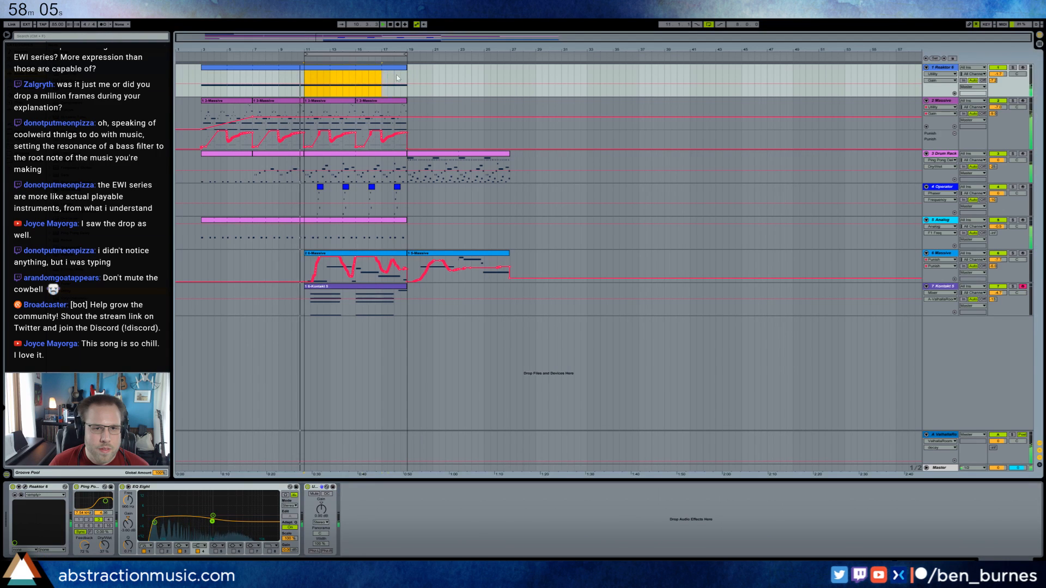
Shape the Reaktor track's Utility Gain automation to ramp down from about bar 9 to bar 11 and stay lower from there.
drag(398, 78, 356, 86)
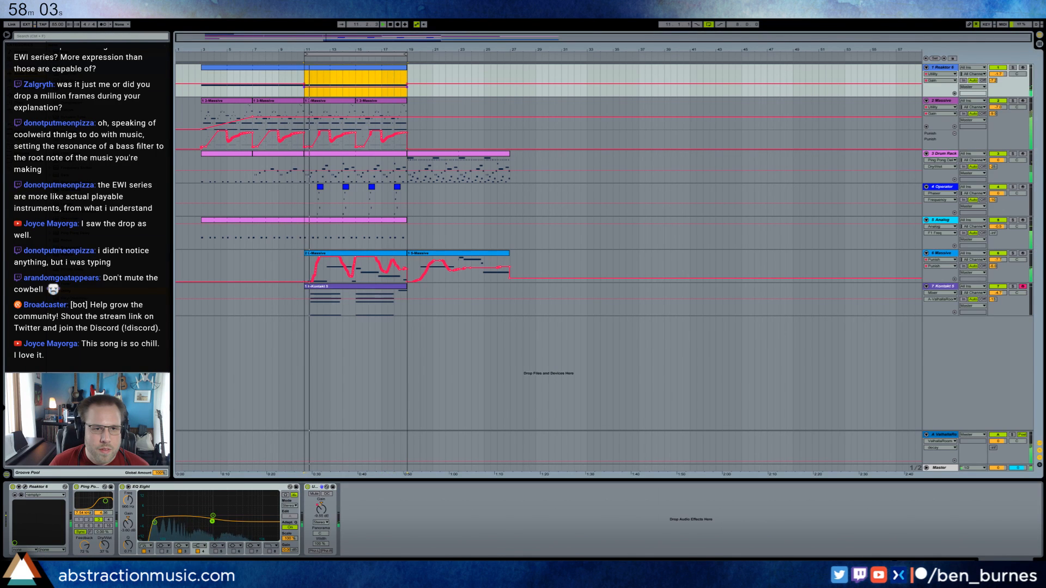
click(304, 85)
click(317, 78)
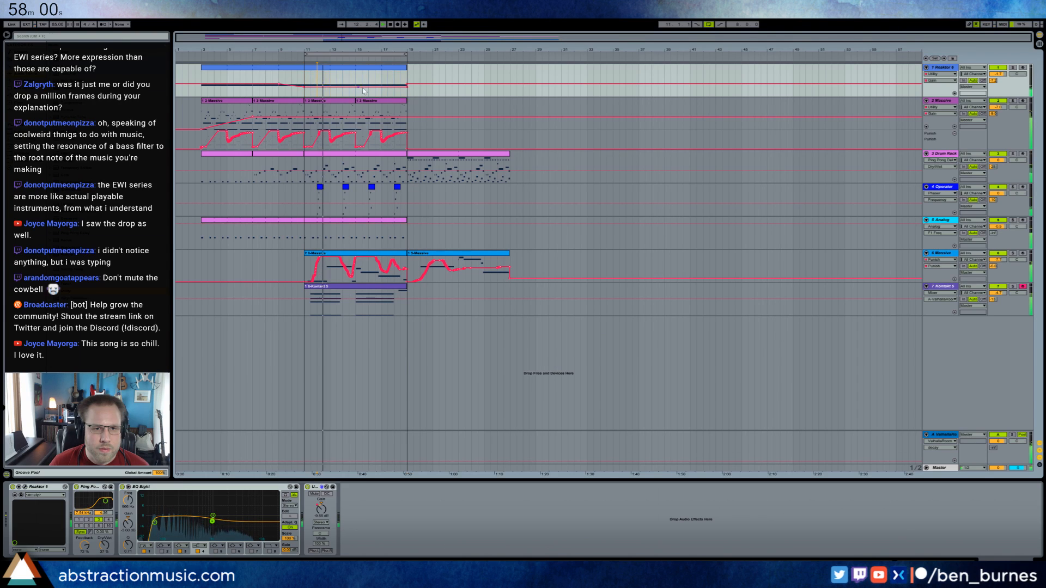
click(407, 85)
click(418, 79)
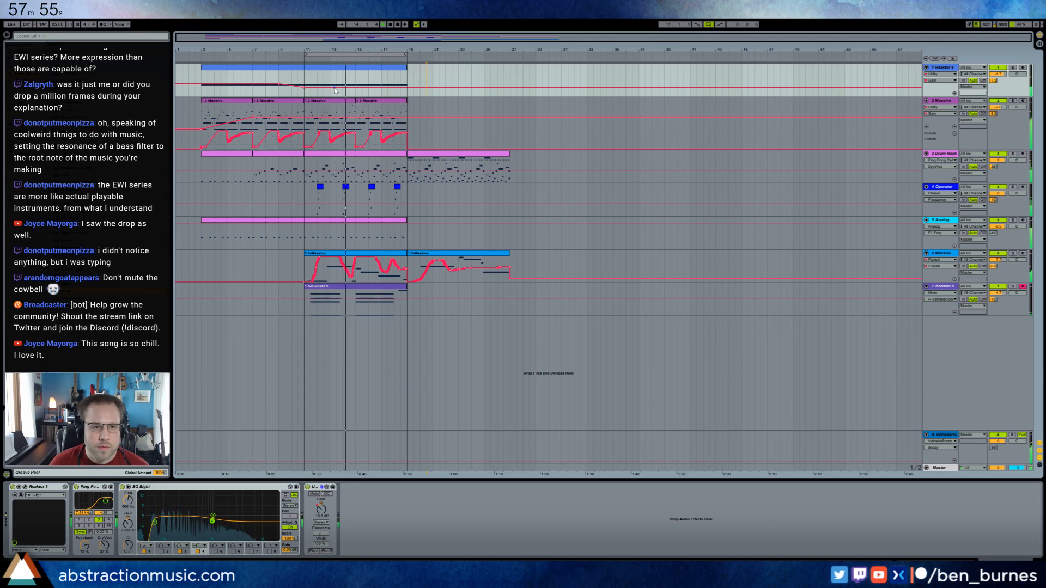
click(430, 86)
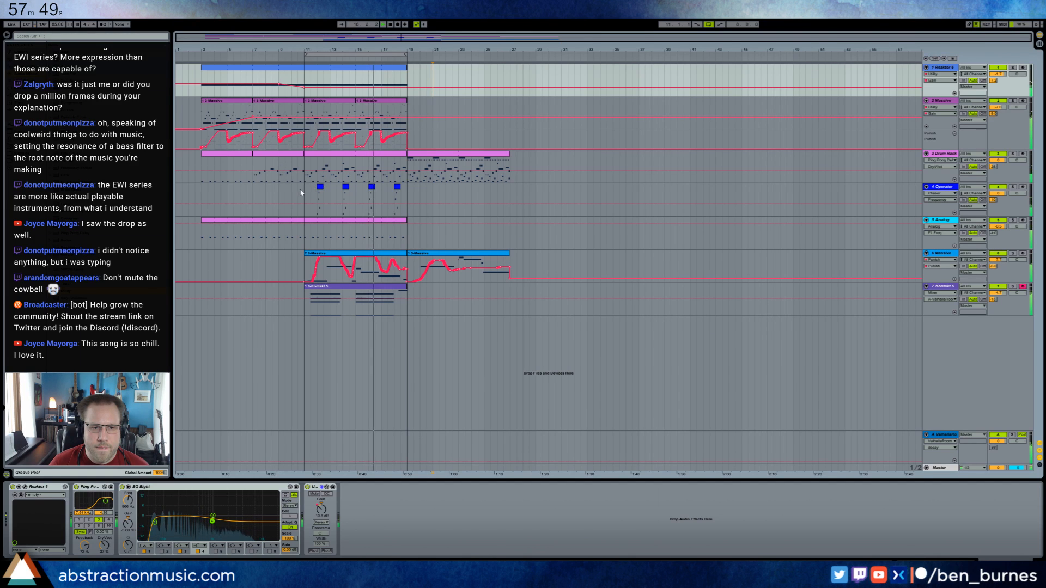
Raise the first note of the Operator clip at bar 12 by an octave.
click(320, 187)
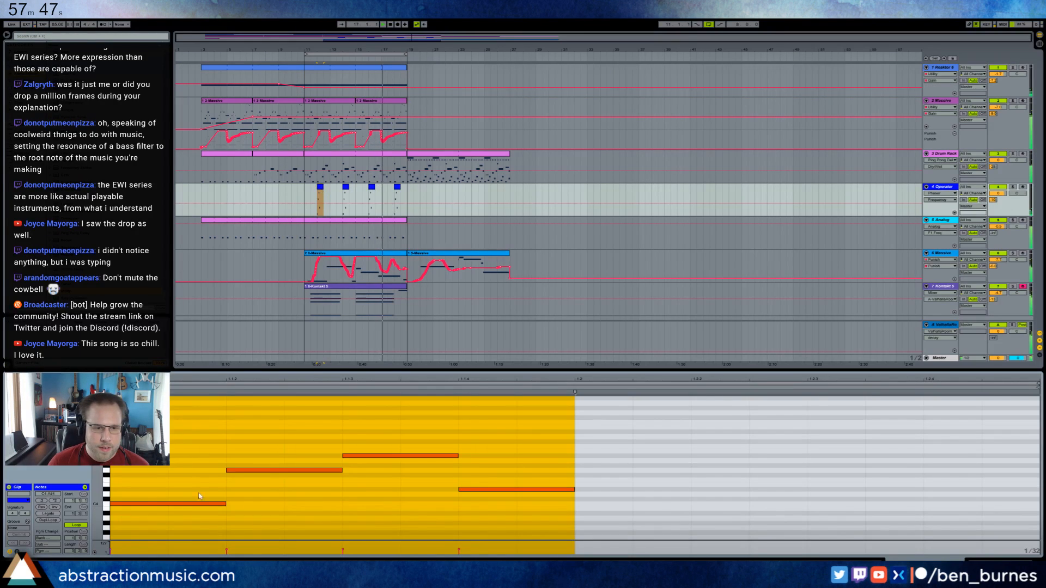
click(191, 504)
key(shift+Up)
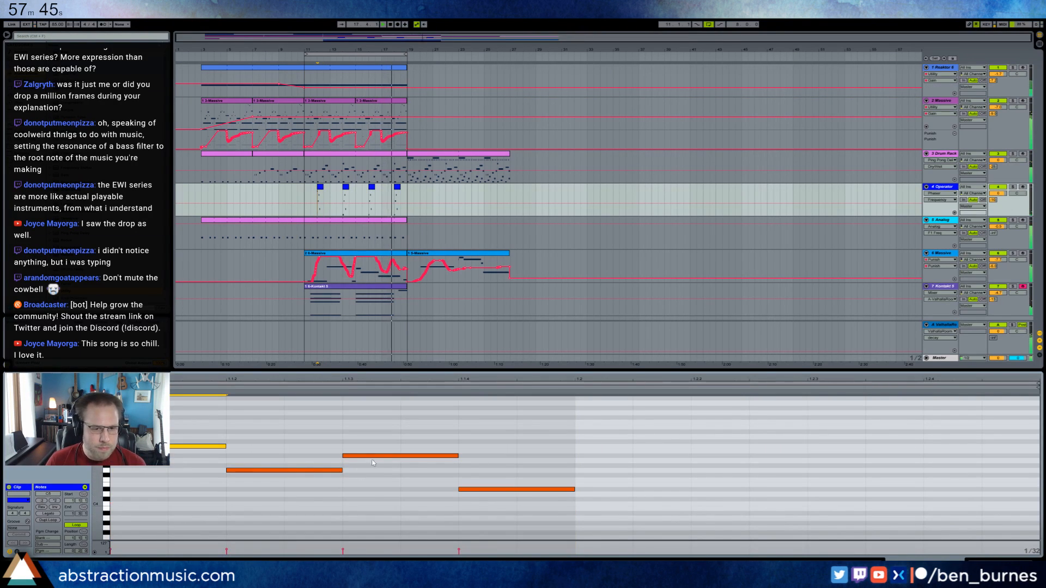
Copy the edited Operator clip at bar 12 over the Operator clips at bars 14, 16 and 18.
click(320, 188)
key(ctrl+c)
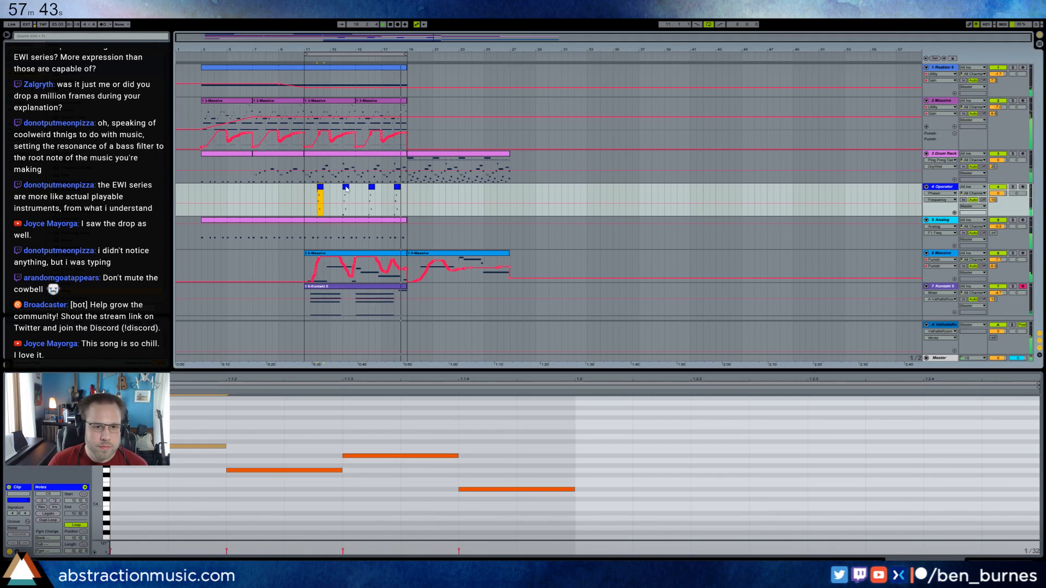
click(346, 187)
key(ctrl+v)
click(371, 188)
key(ctrl+v)
click(397, 188)
key(ctrl+v)
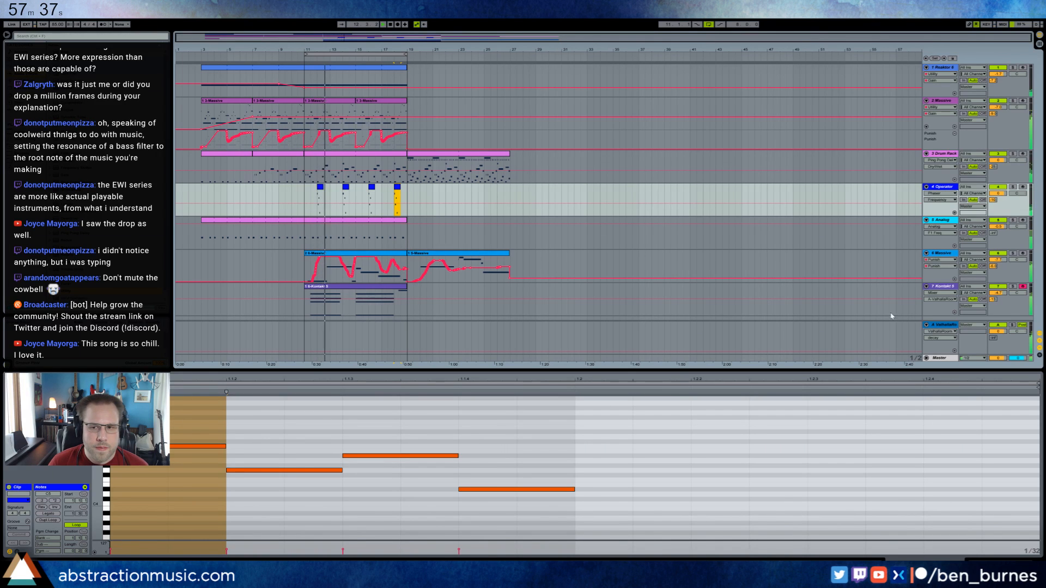
Lower all notes of the bar 18 Operator clip by an octave and copy that clip over those at bars 12, 14 and 16.
drag(541, 534, 159, 422)
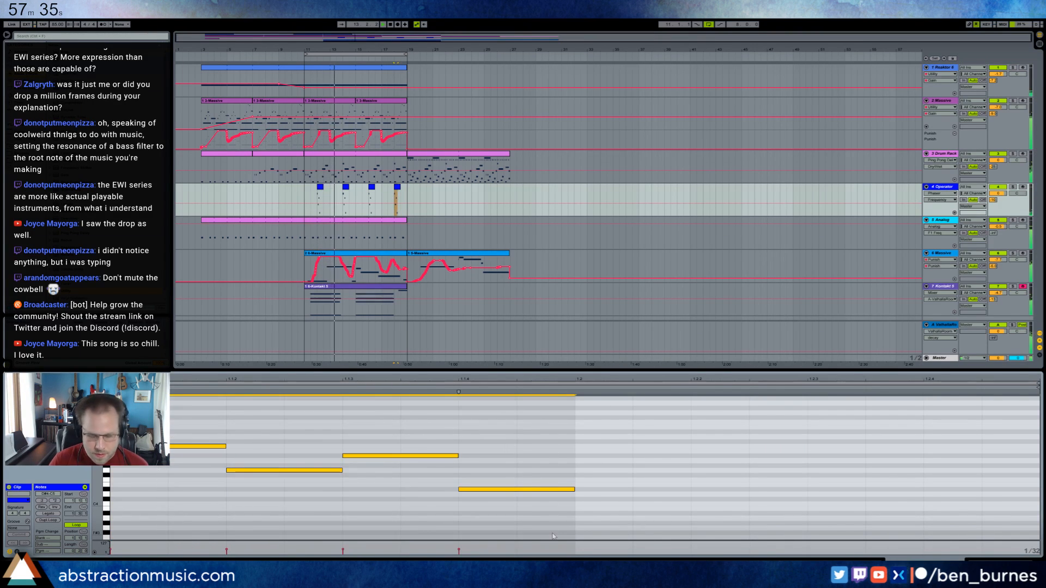
key(shift+Down)
click(321, 188)
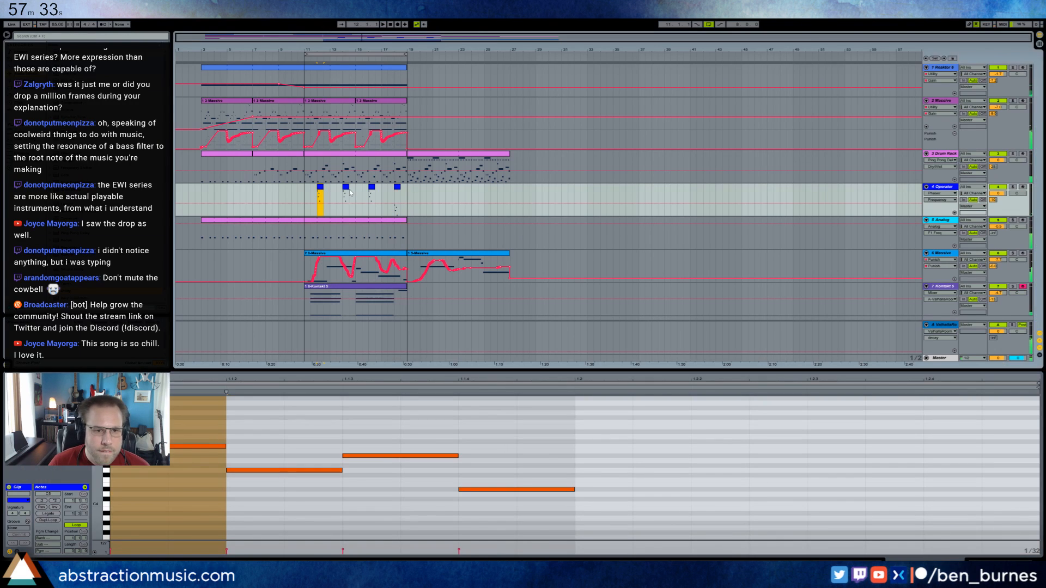
click(398, 189)
click(321, 187)
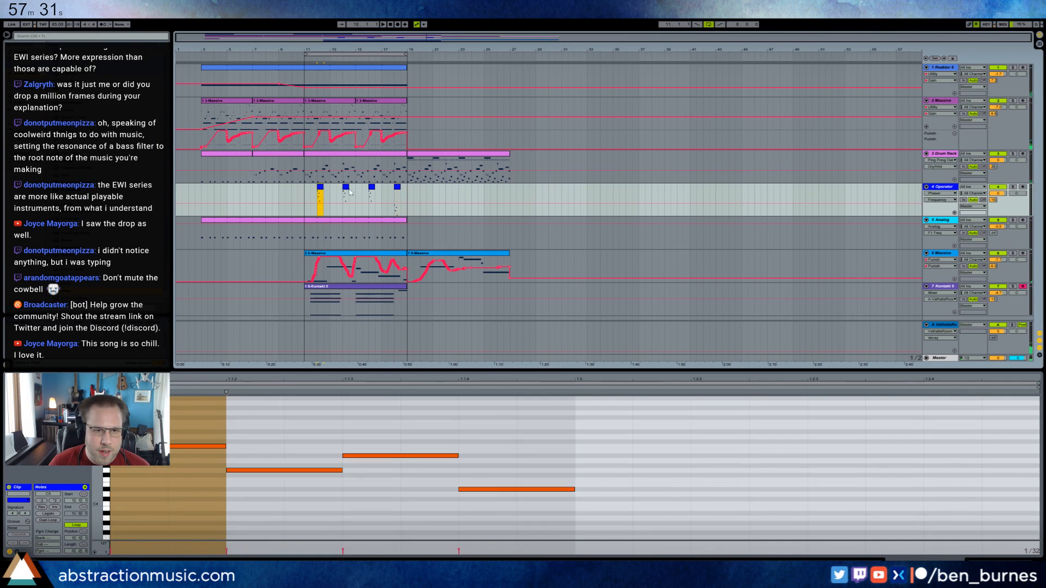
key(ctrl+v)
click(346, 188)
key(ctrl+v)
click(372, 188)
key(ctrl+v)
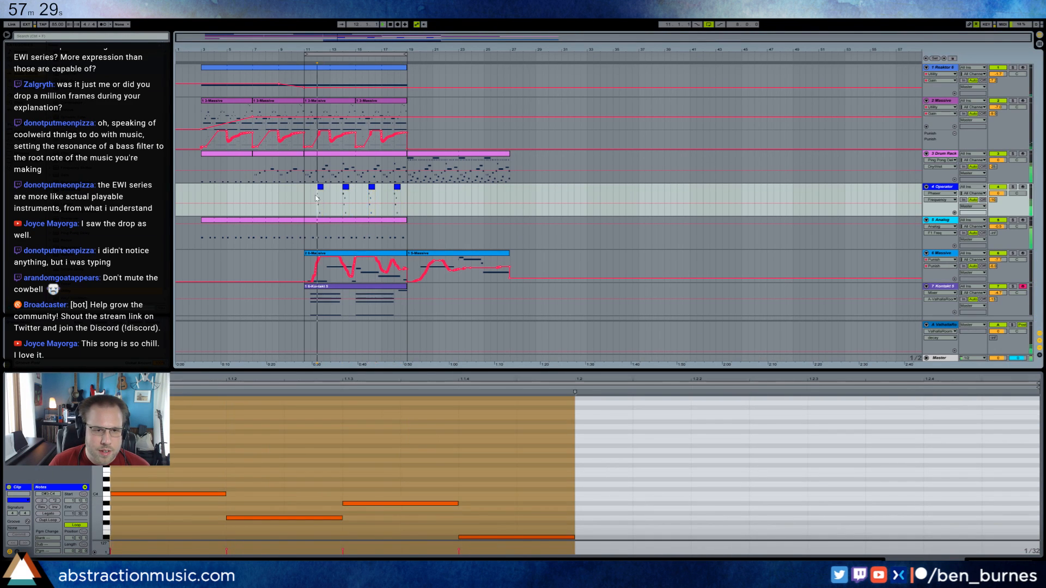
Raise Operator's oscillator B level and draw a descending harmonic spectrum for oscillator A.
key(shift+Tab)
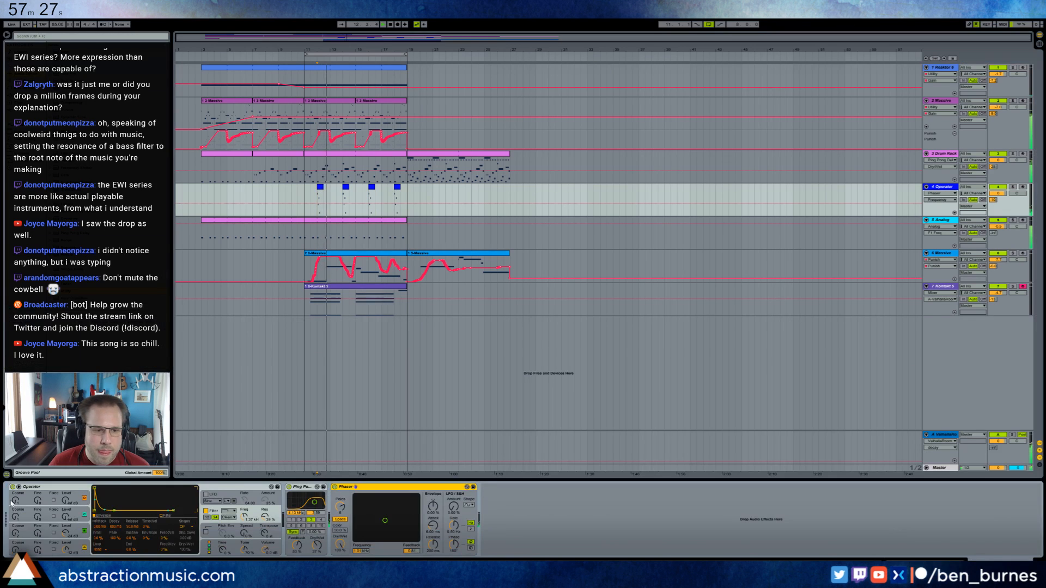
drag(65, 549, 65, 531)
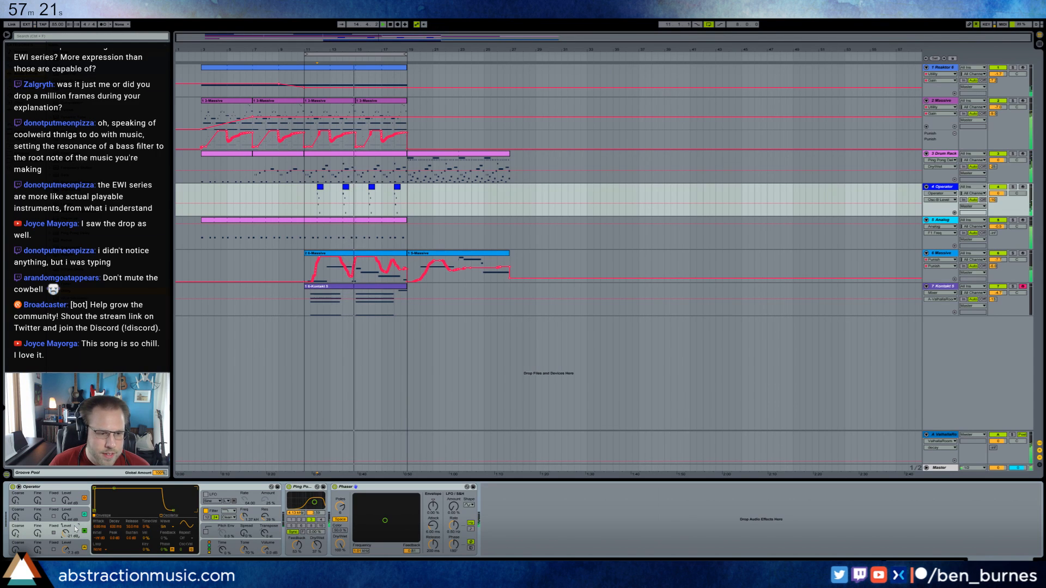
click(161, 516)
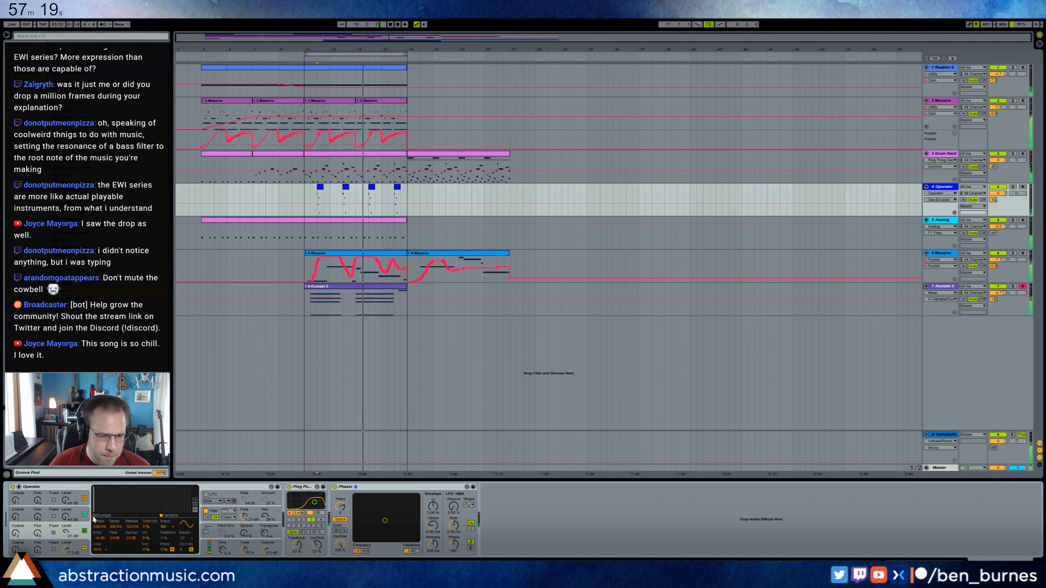
click(84, 547)
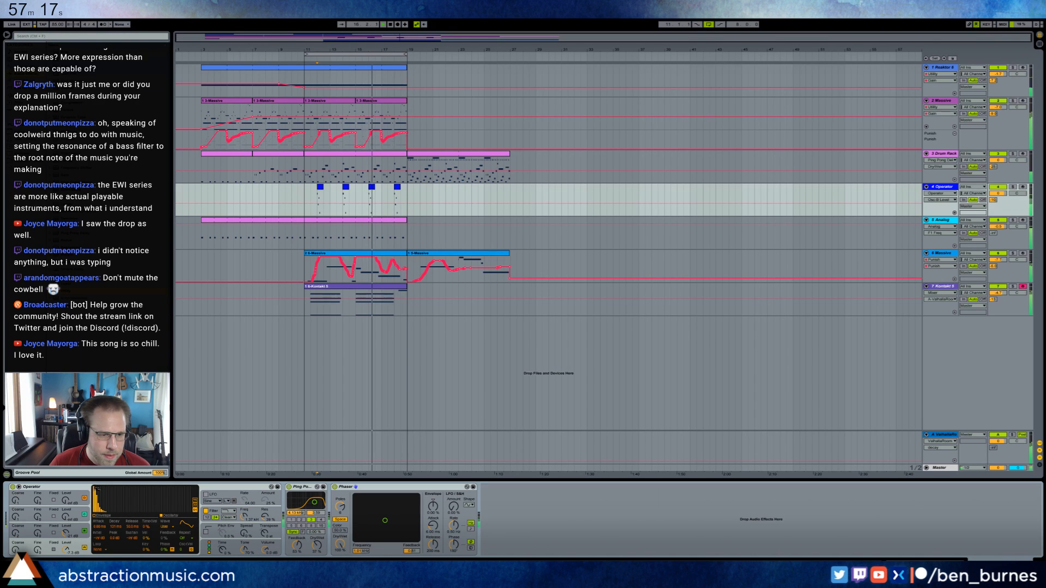
drag(97, 488, 117, 511)
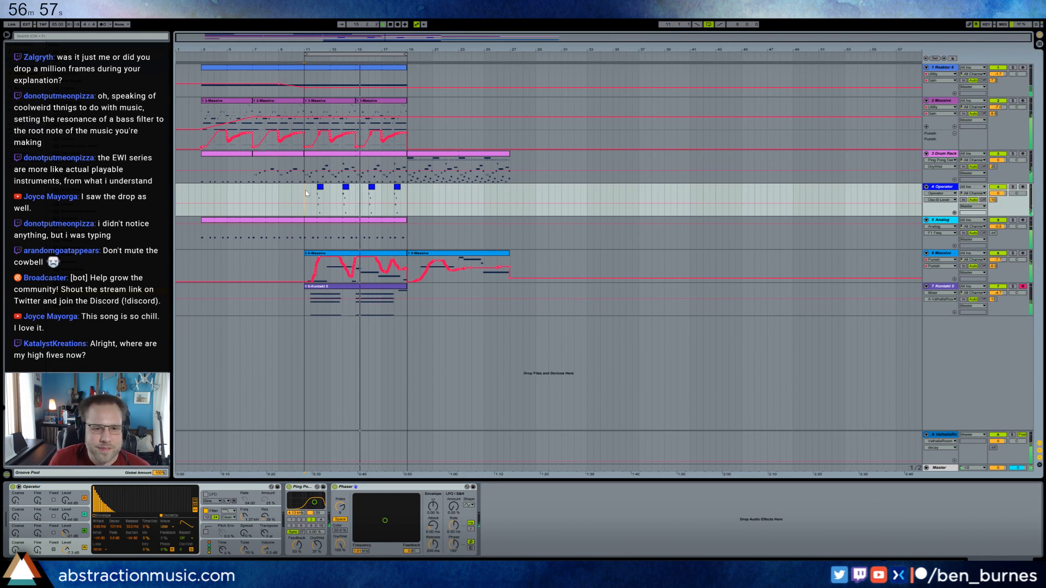
Split the bar 11 Drum Rack clip at bar 15 and select the percussion notes above the kick in the second half's last bar.
click(402, 157)
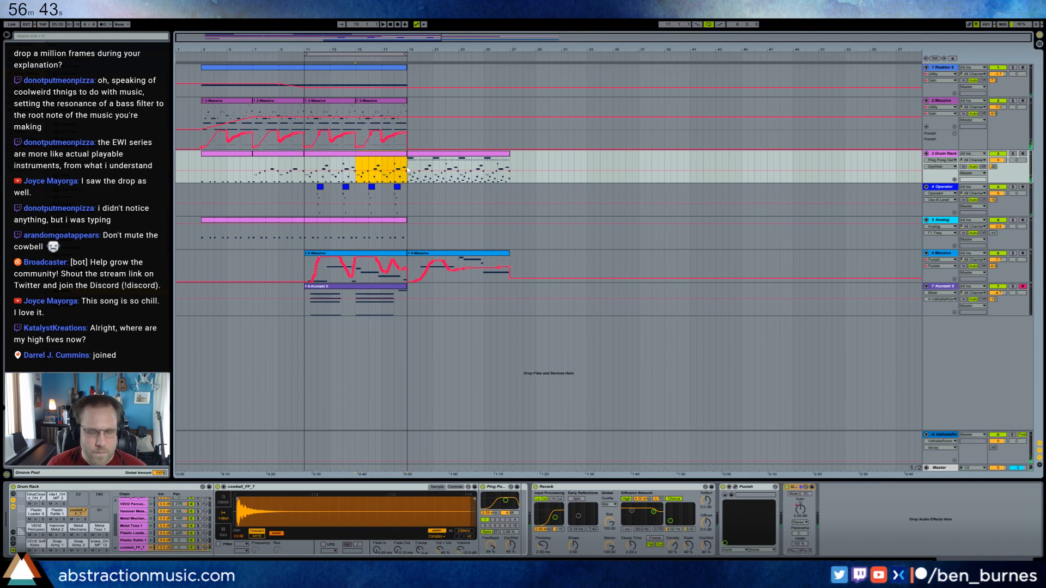
double_click(396, 159)
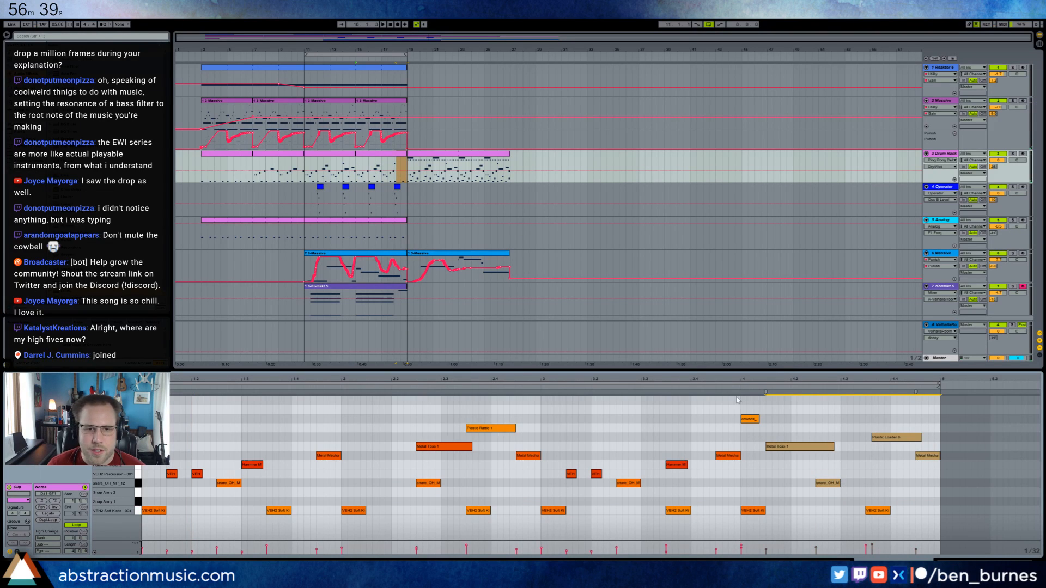
click(405, 102)
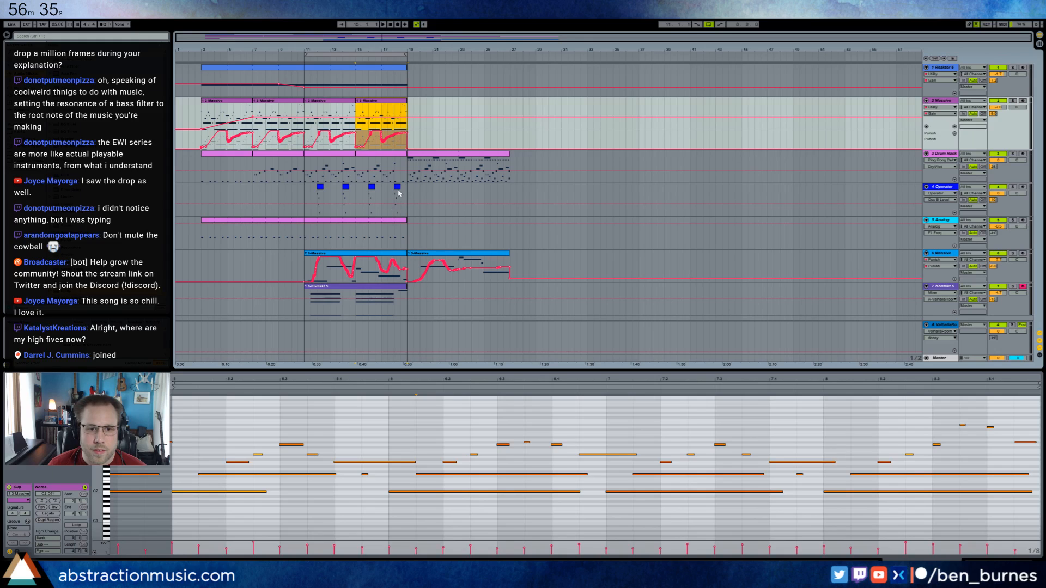
click(398, 192)
Duplicate the Kontakt clip at bar 11 to bar 19 and shorten the original to end at bar 18.
click(404, 290)
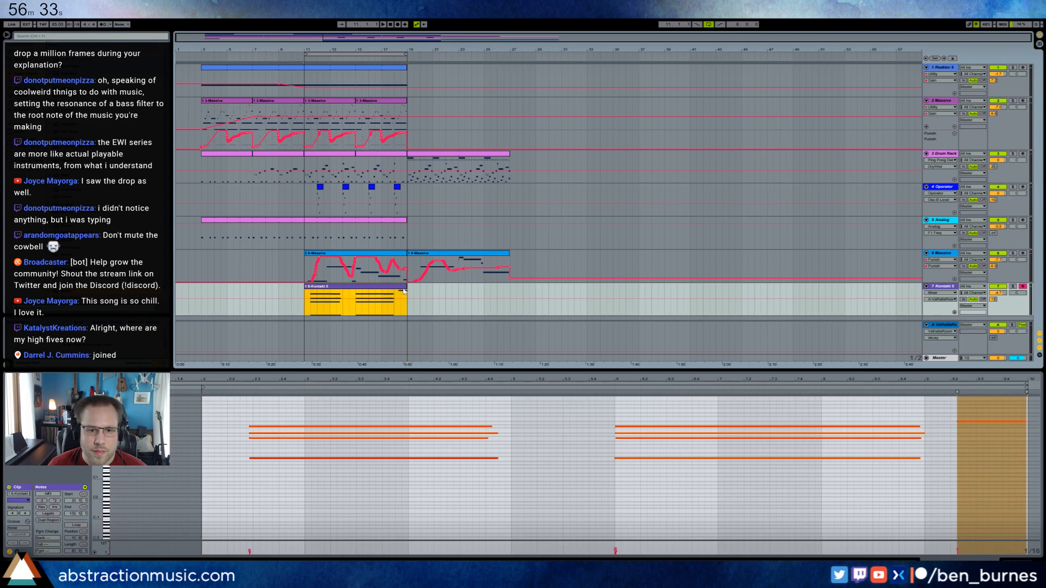
key(ctrl+d)
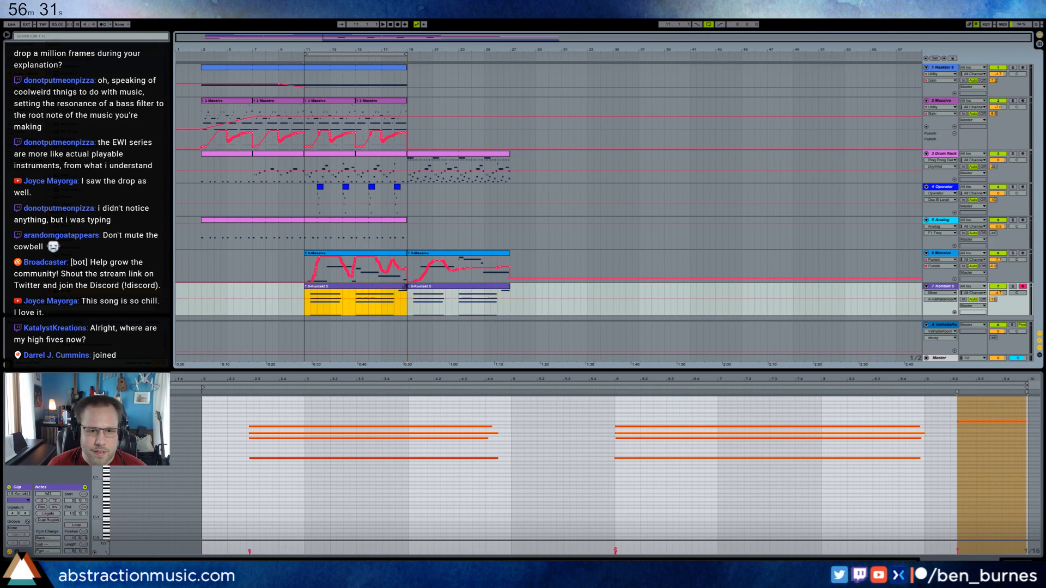
drag(406, 287, 394, 287)
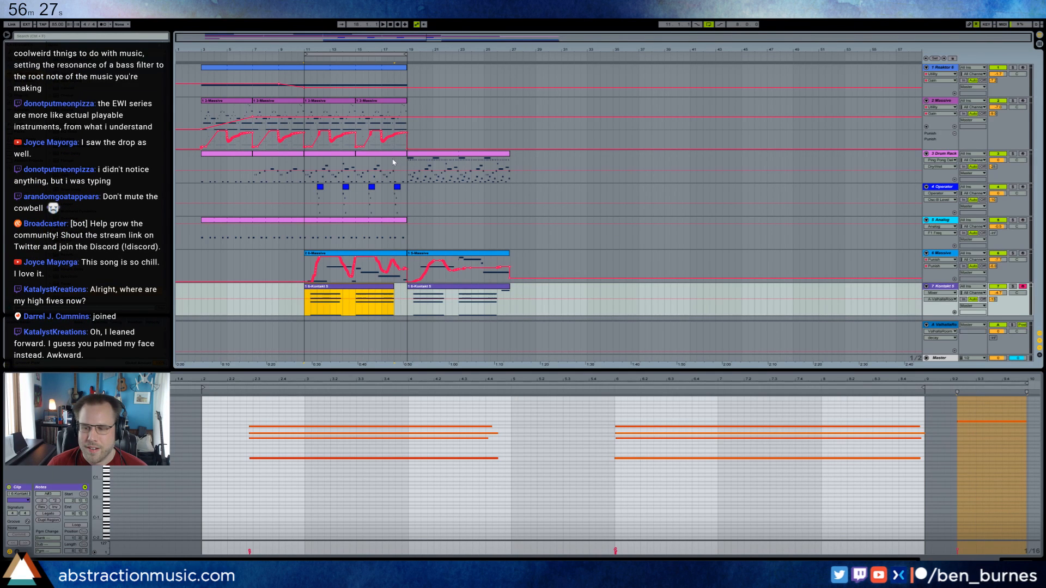
Move the loop to bars 19–27 and duplicate the 2-Massive clips at bars 11 and 15 to start at bar 19.
drag(346, 55, 449, 56)
click(378, 101)
shift+click(337, 102)
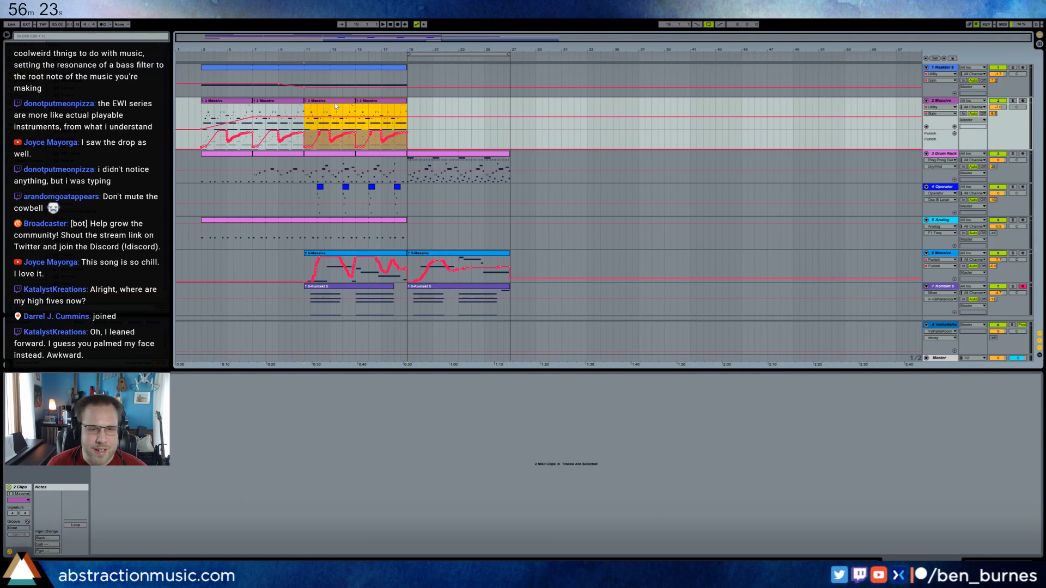
key(ctrl+d)
Extend the Reaktor clip to bar 27 and duplicate the Operator section of bars 11–19 to bar 19.
drag(406, 68, 508, 68)
drag(407, 203, 311, 199)
key(ctrl+d)
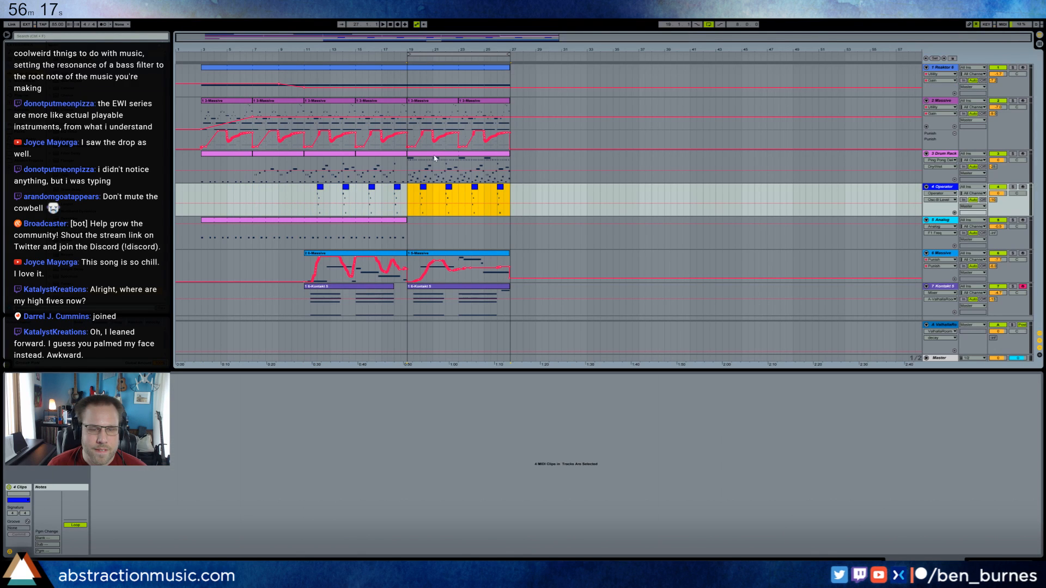
Move the 6 Massive track's bar 19 clip to bar 27 and extend its bar 11 clip to end at bar 22.
click(421, 254)
key(ctrl+d)
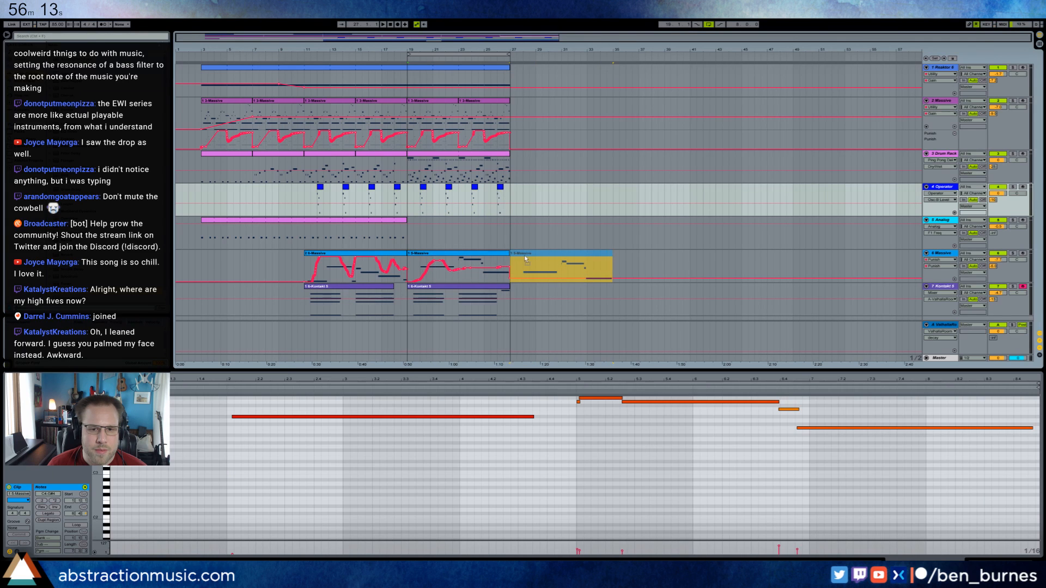
click(394, 270)
drag(405, 254, 447, 256)
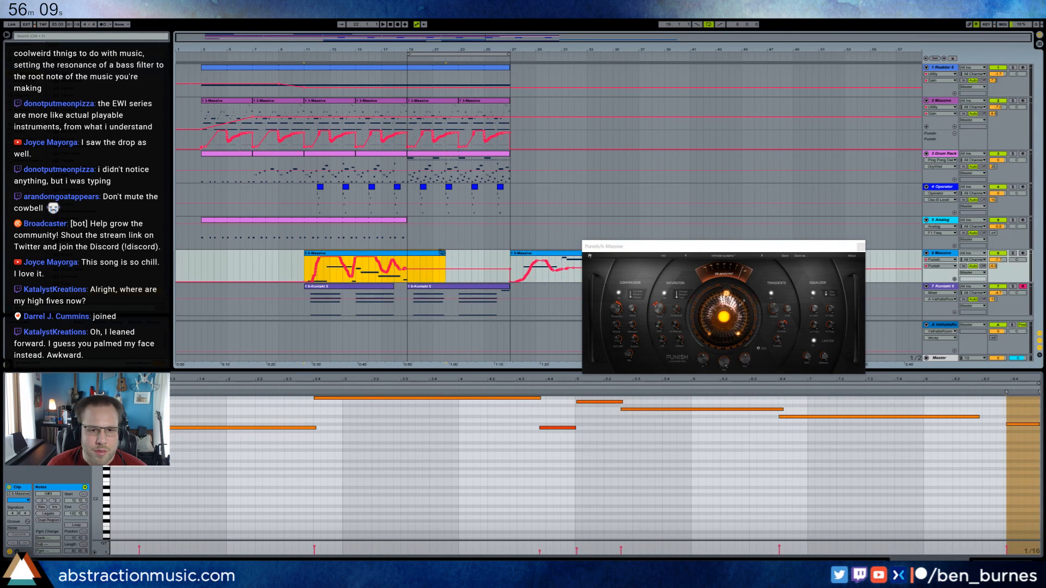
Insert a sustained note in the extended 6 Massive clip from clip bar 9 to 11.2, just below the last note.
click(911, 490)
drag(1015, 378, 1015, 354)
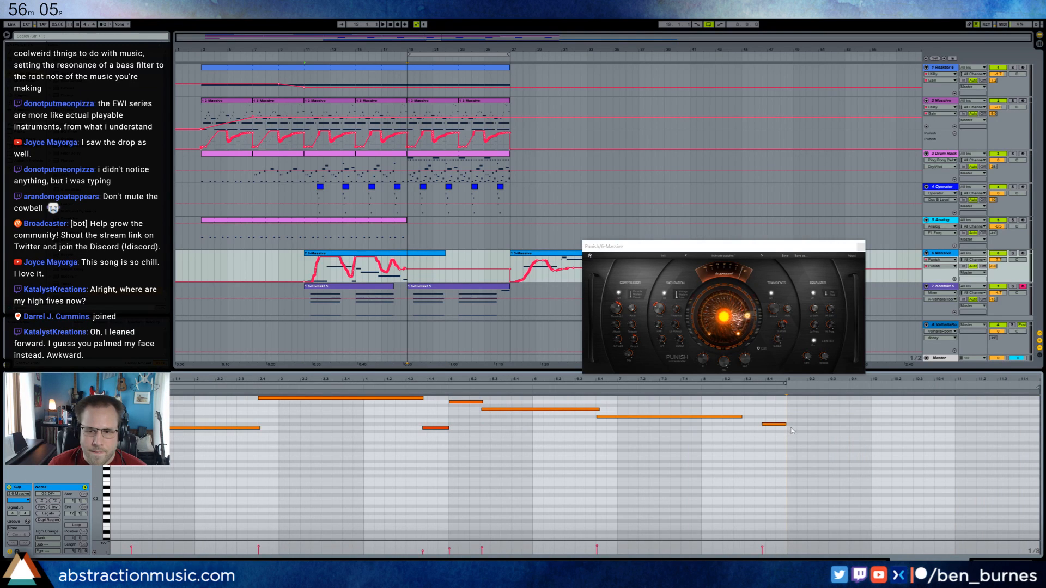
drag(789, 428, 977, 427)
key(ctrl+shift+m)
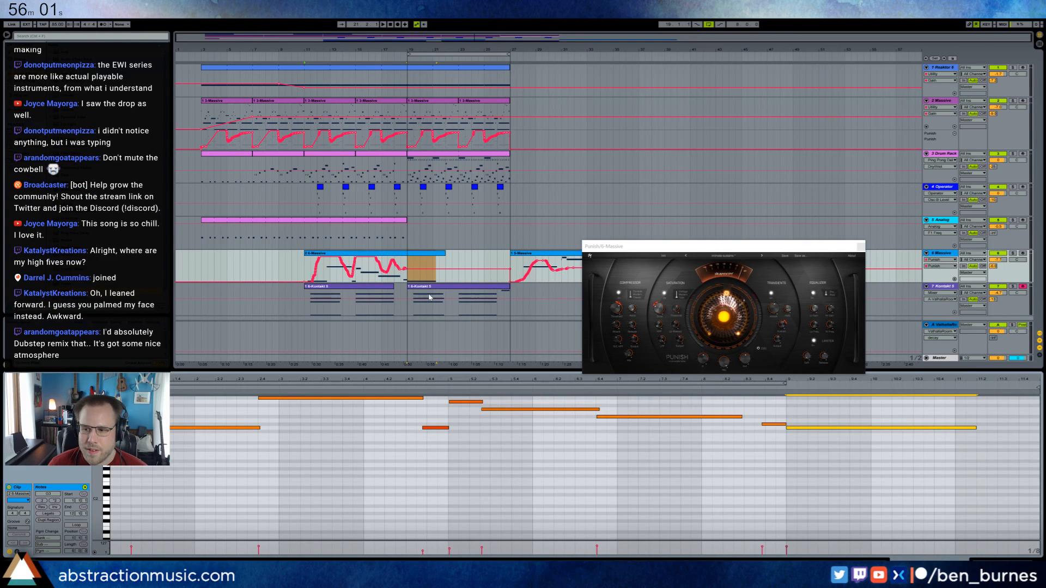
Shape the 6 Massive track's Punish automation to fall to its minimum by about bar 21 and hold there until bar 27.
click(419, 269)
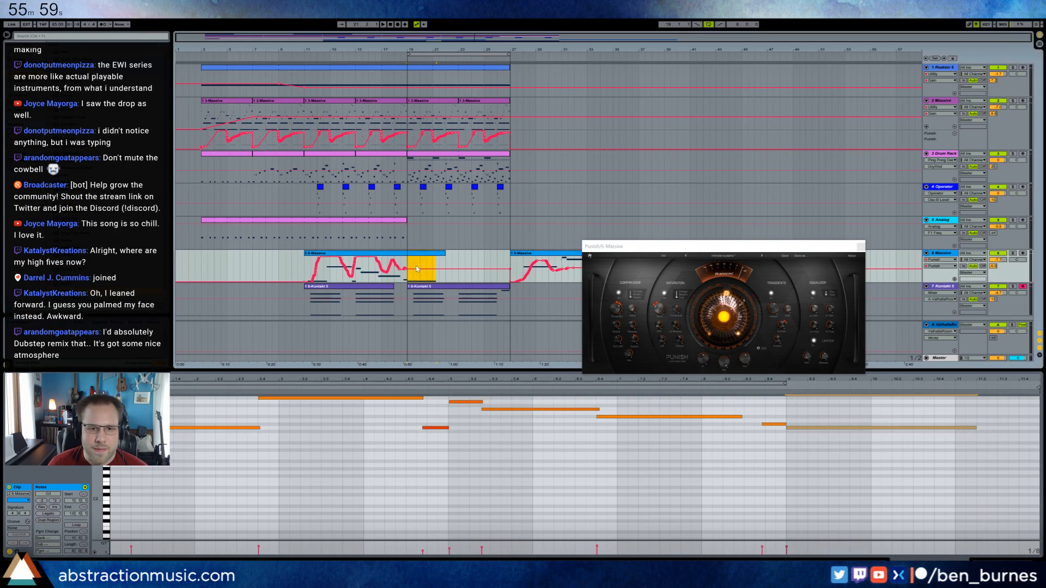
drag(434, 269, 434, 282)
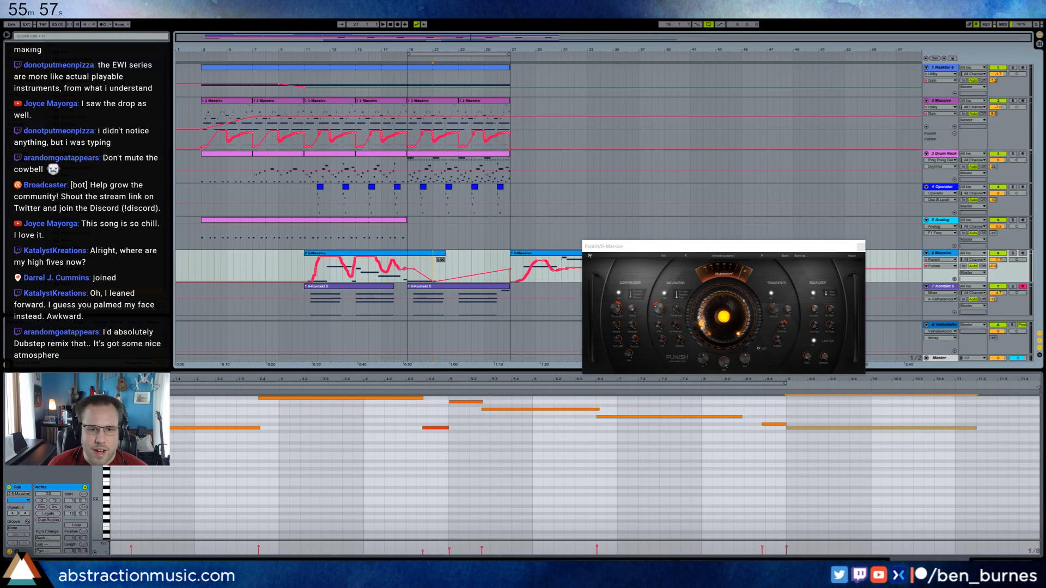
click(484, 269)
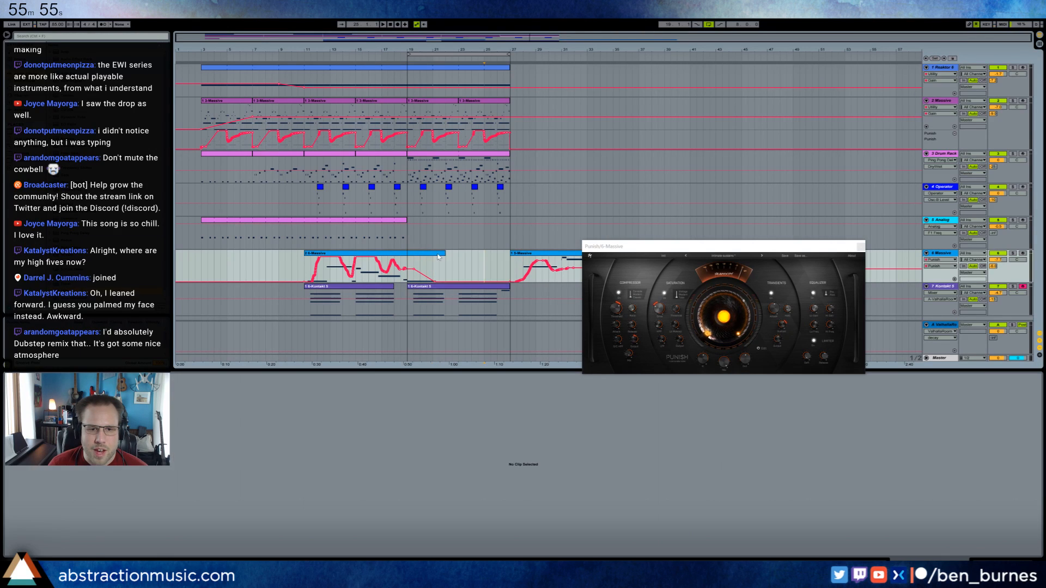
Trim the end of the bar 11 clip on 6 Massive to about bar 21.5, close the Punish window, and audition from bar 19.
click(436, 253)
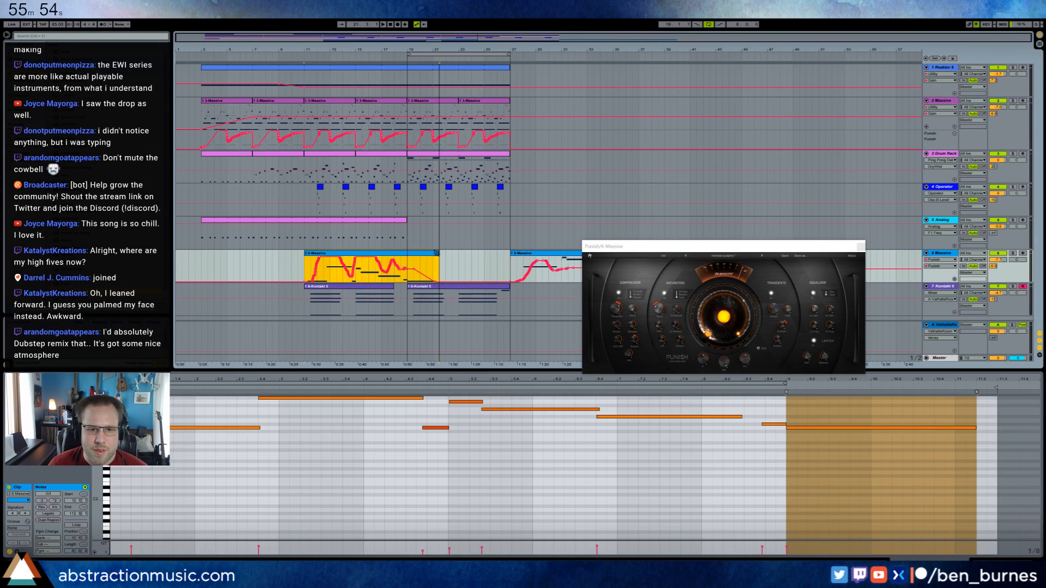
click(406, 261)
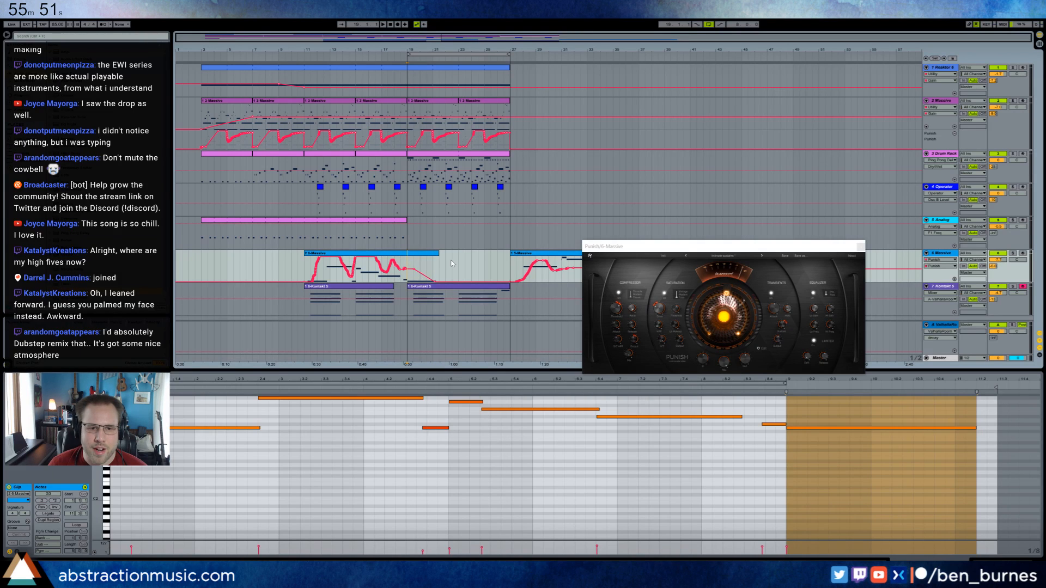
click(861, 247)
key(space)
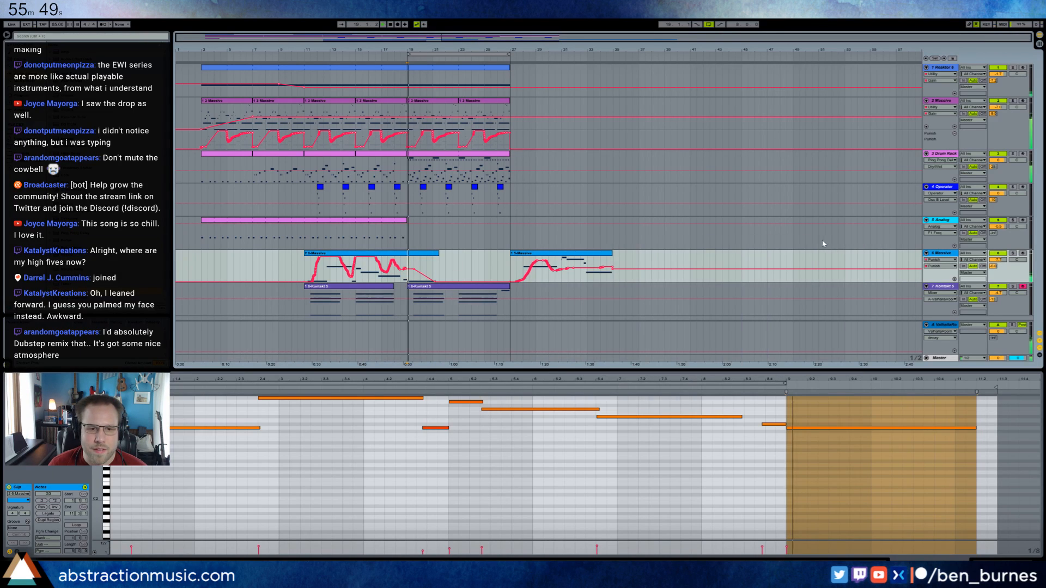
click(796, 419)
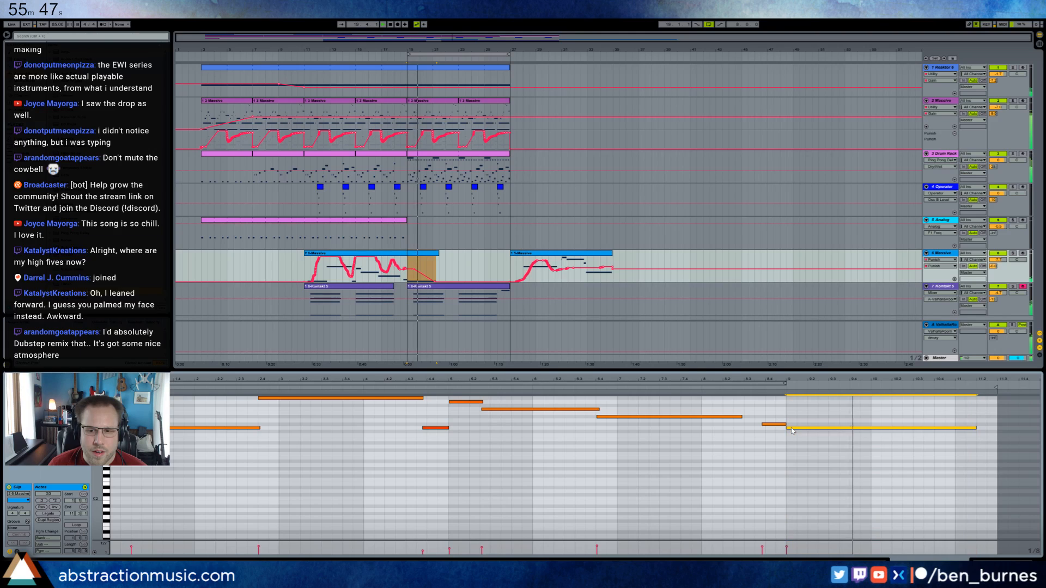
click(428, 254)
key(space)
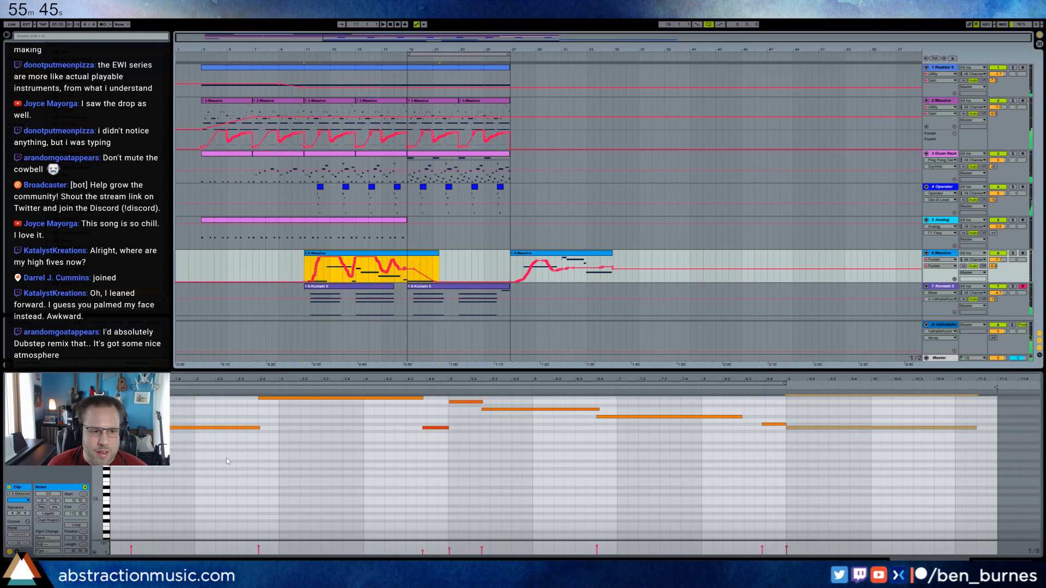
Open 6 Massive's synth, record a new clip from bar 19 to about bar 21.5, and play back the section leading into it.
click(953, 254)
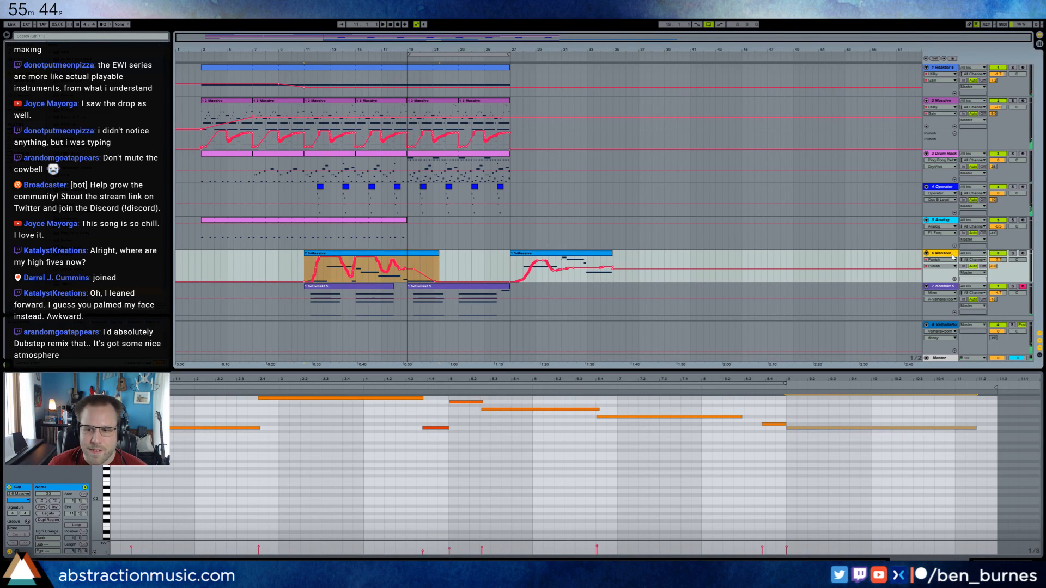
click(1000, 561)
click(25, 488)
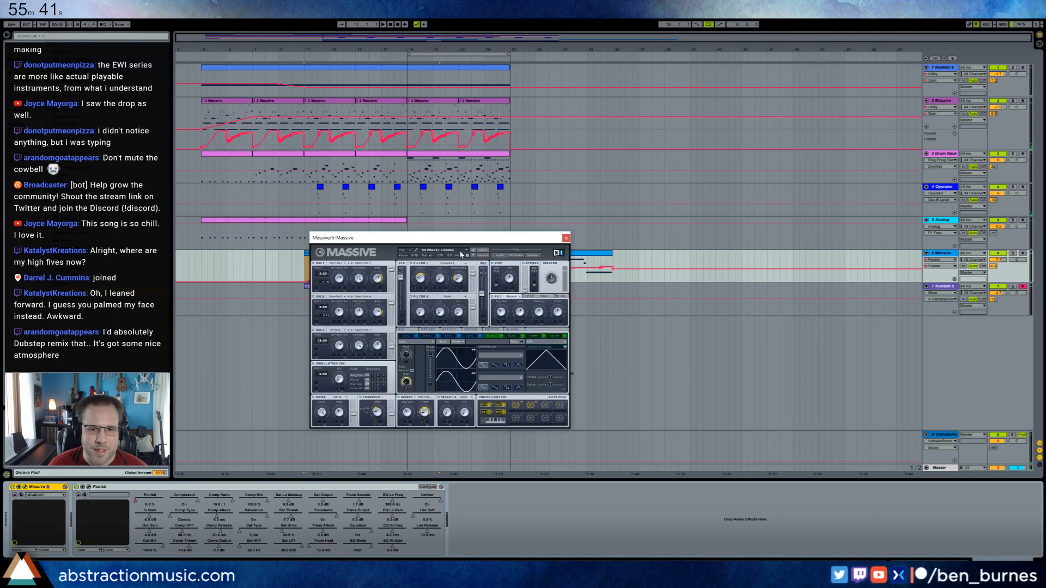
drag(468, 238, 212, 239)
click(408, 261)
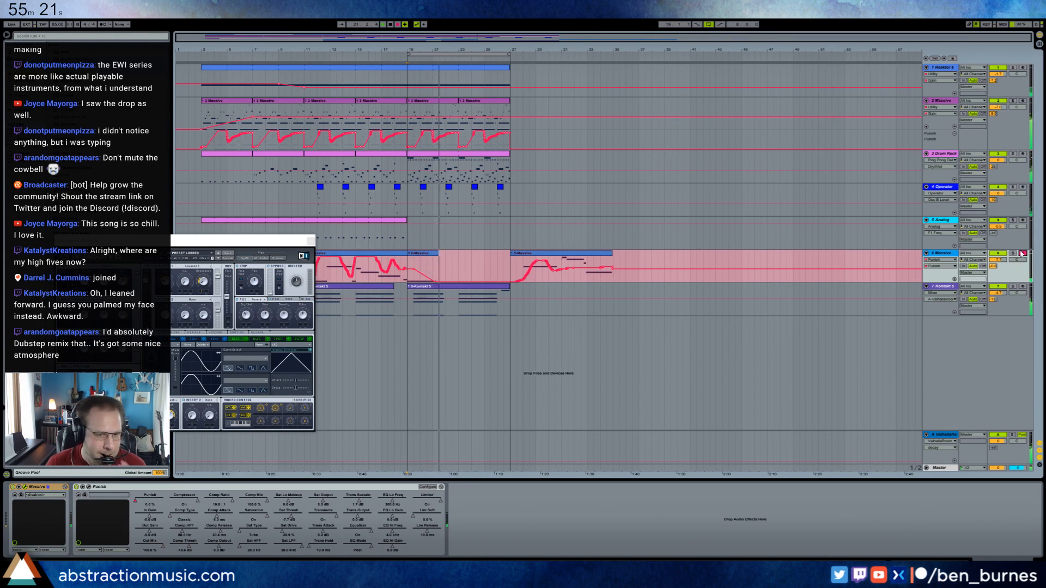
click(1022, 253)
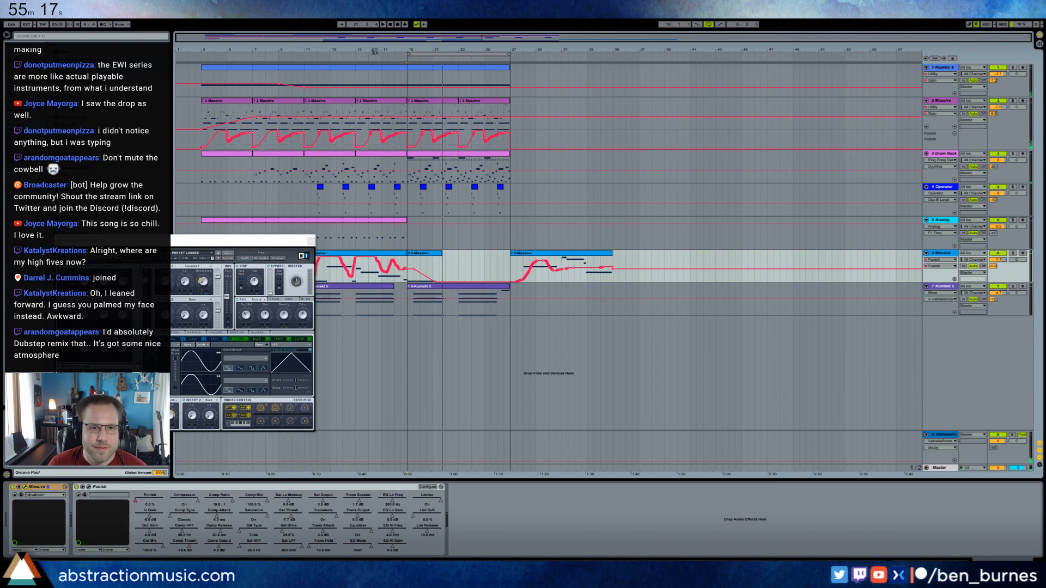
click(328, 56)
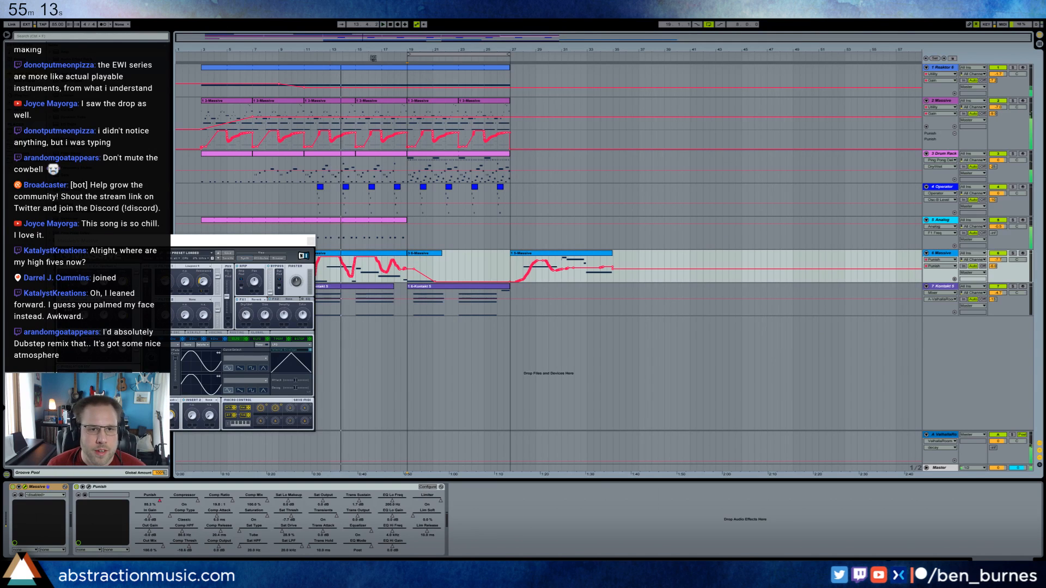
click(379, 57)
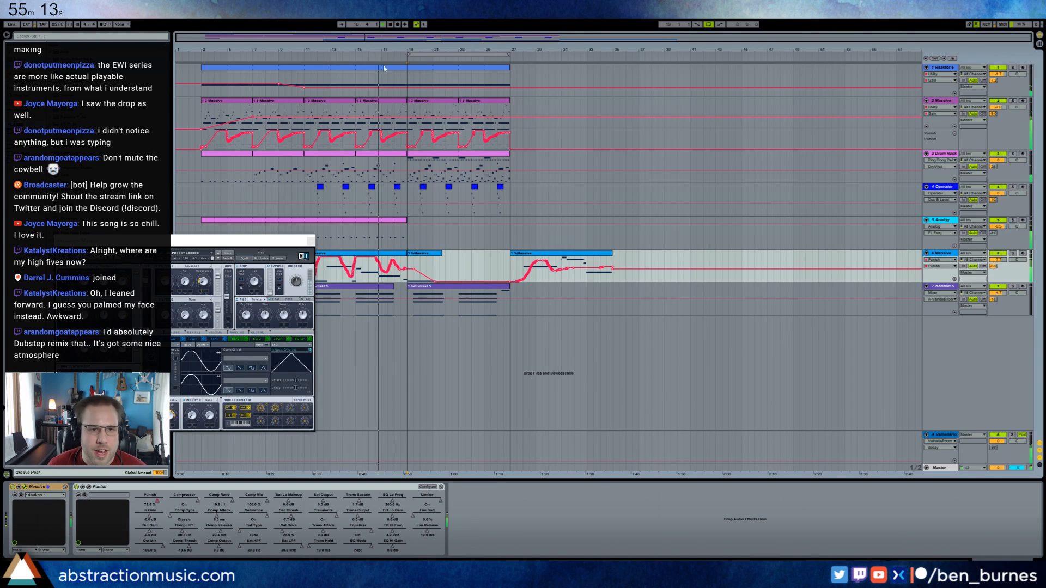
Adjust the chain volumes of the Snap Army 1 and Snap Army 2 pads in the Drum Rack.
click(418, 156)
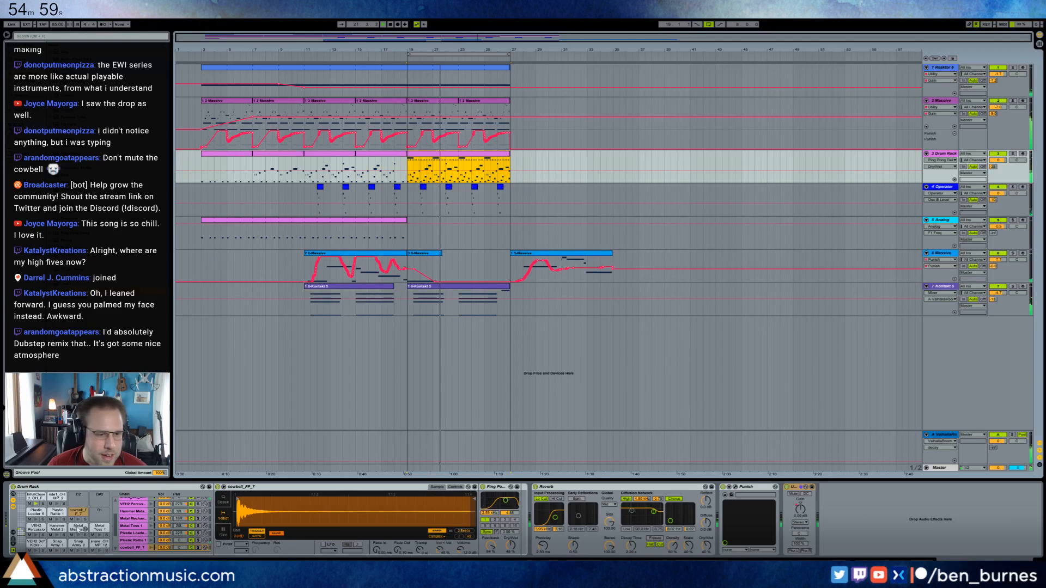
click(77, 548)
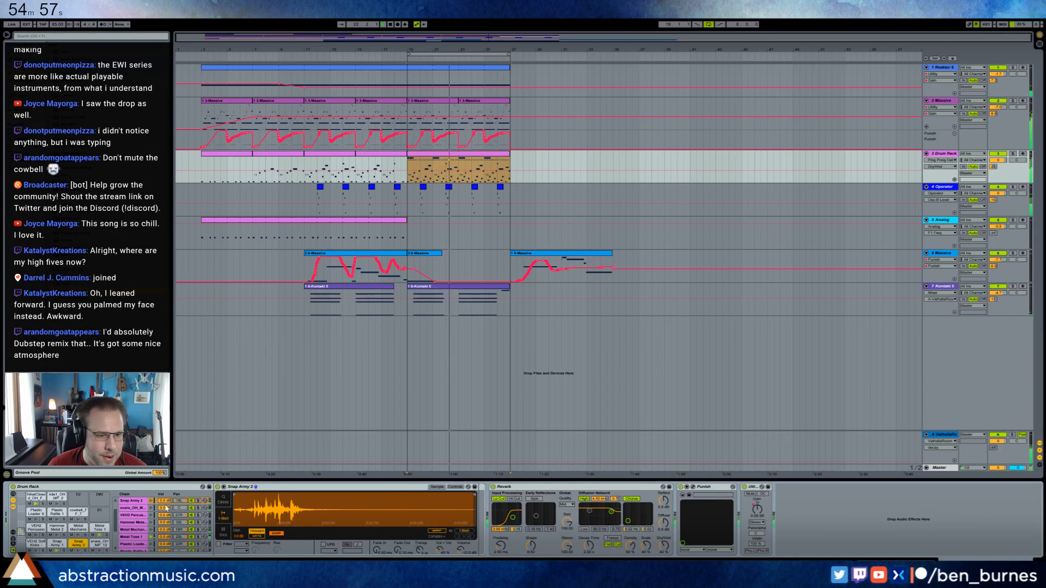
click(57, 544)
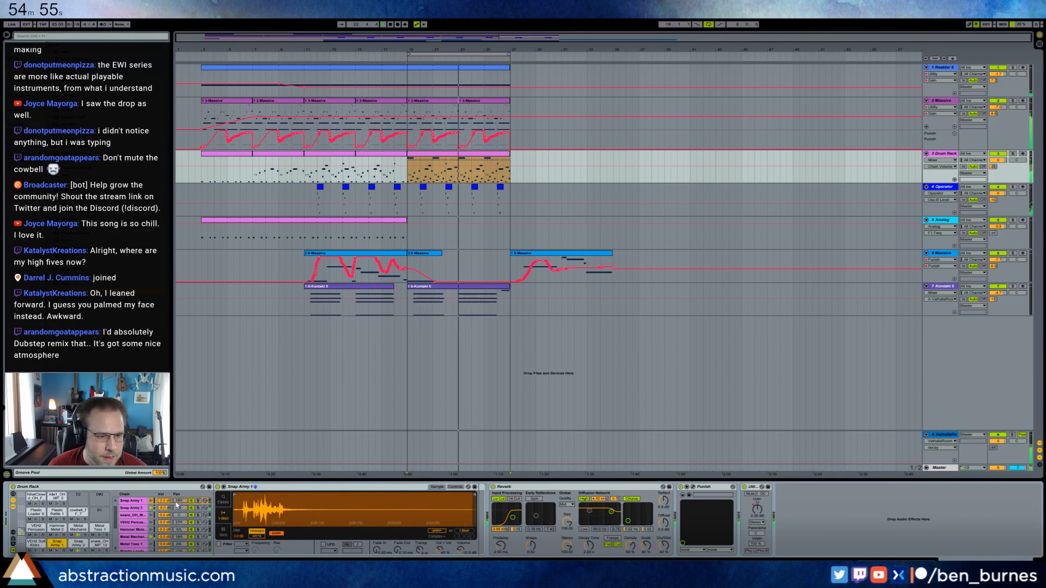
mouse_move(165, 501)
mouse_down()
mouse_move(165, 510)
mouse_move(165, 501)
mouse_up()
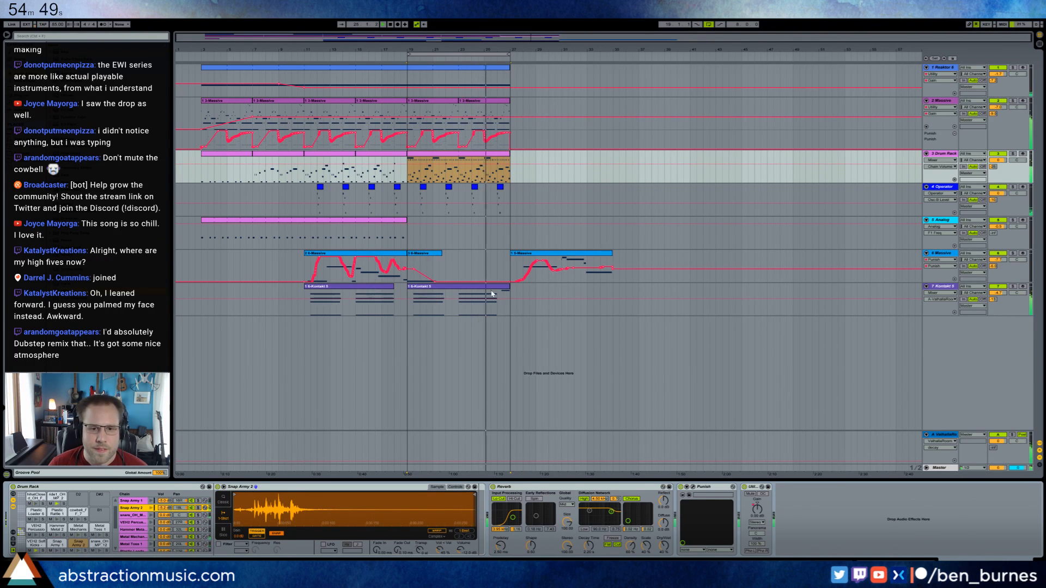
In the Kontakt clip at bar 19, add a sustained note from clip bar 7 to 9 above the second chord and audition it.
click(472, 264)
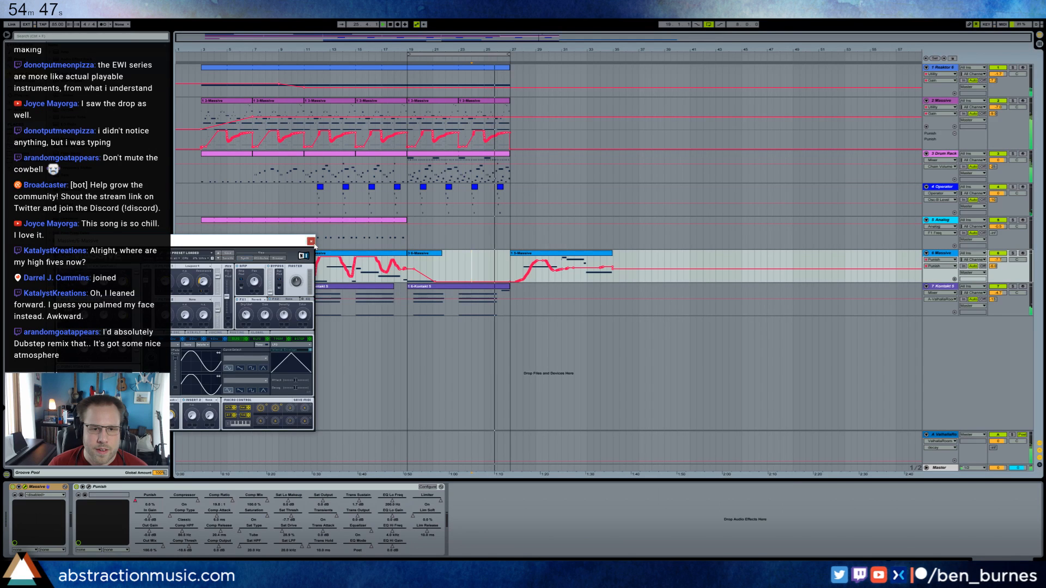
click(311, 240)
click(949, 289)
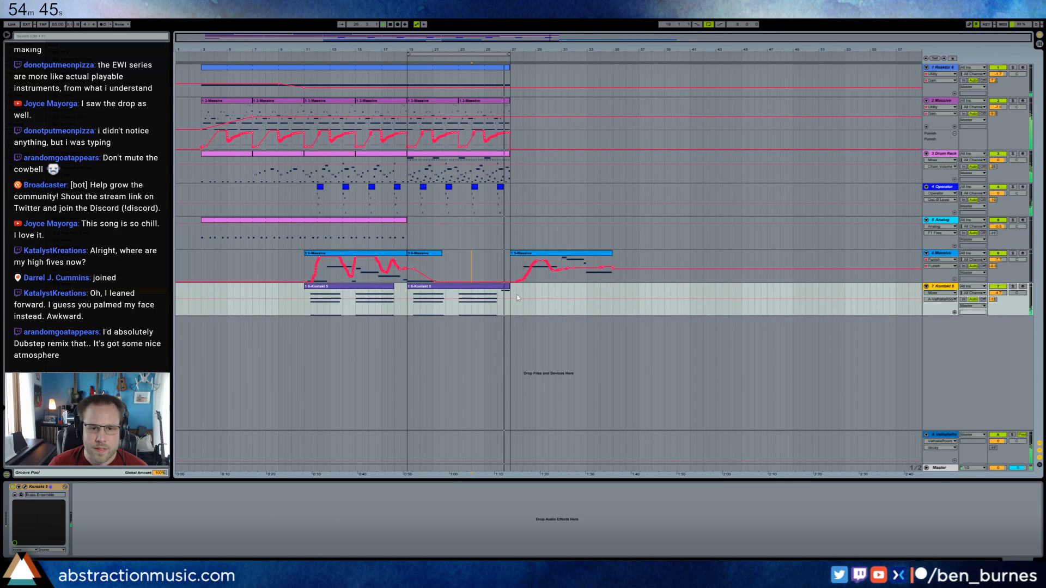
double_click(489, 294)
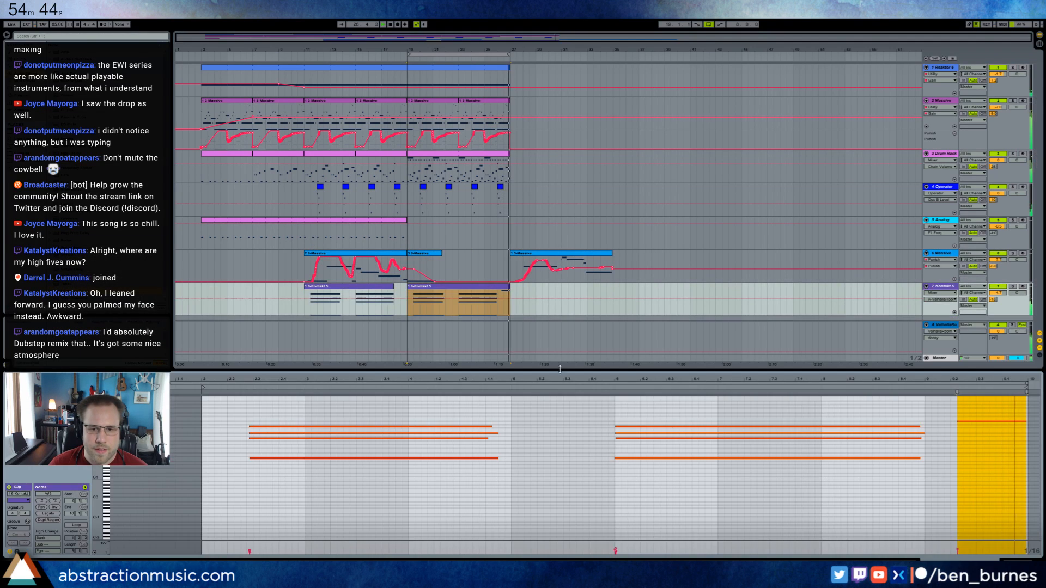
click(828, 423)
scroll(811, 417, up, 1)
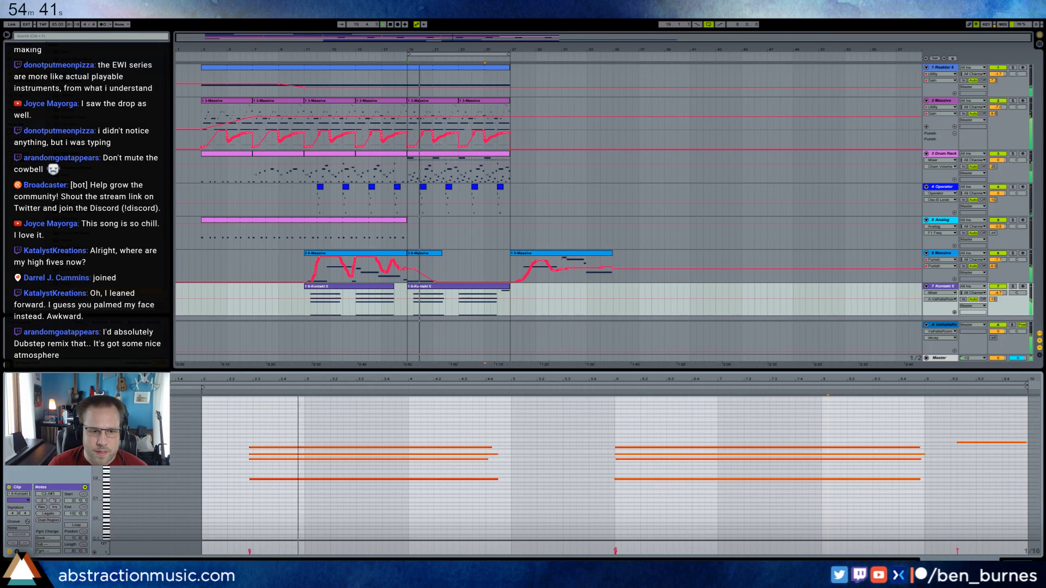
drag(98, 446, 131, 447)
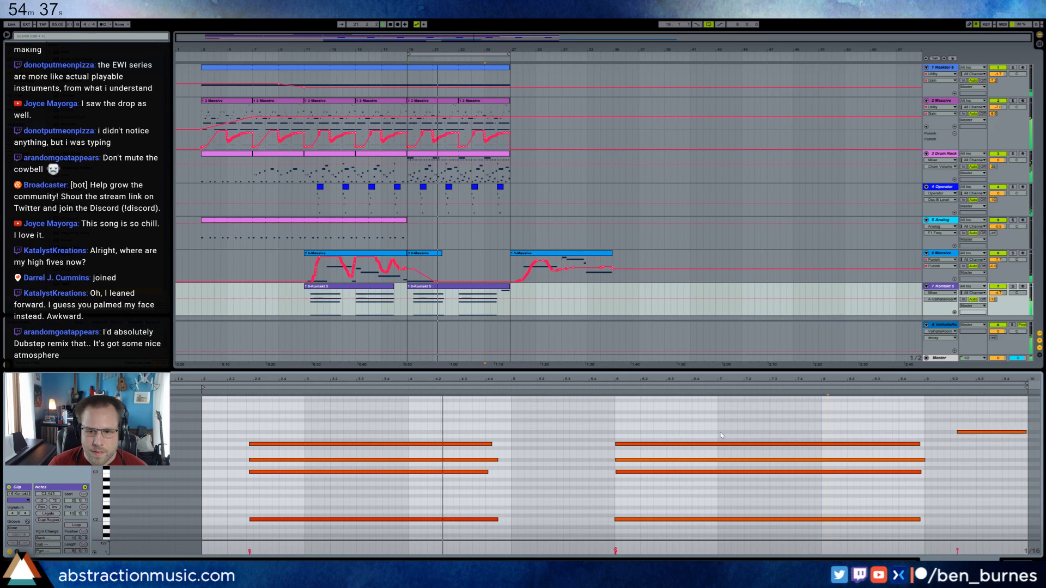
drag(721, 432, 925, 444)
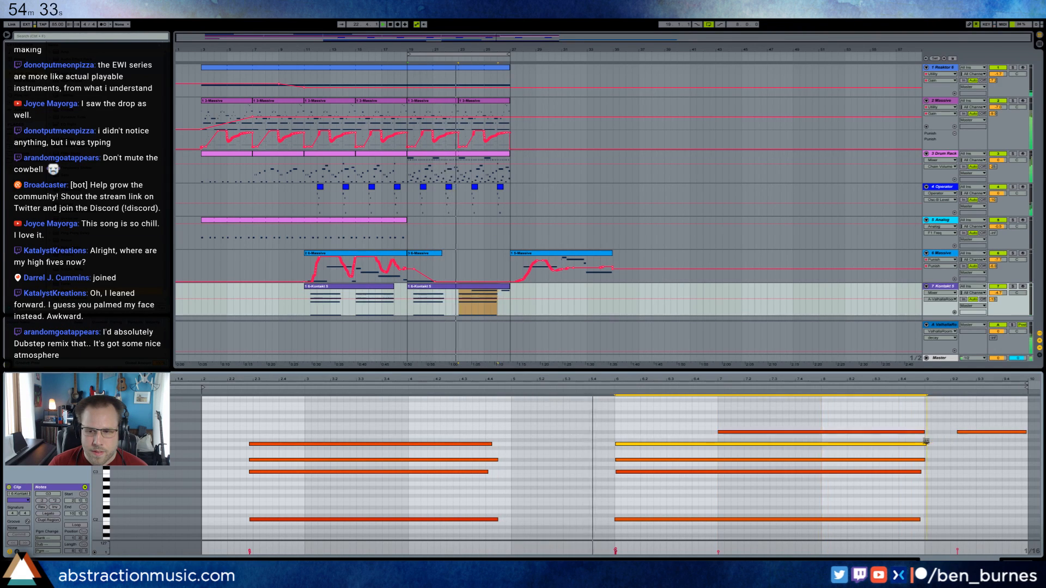
click(808, 433)
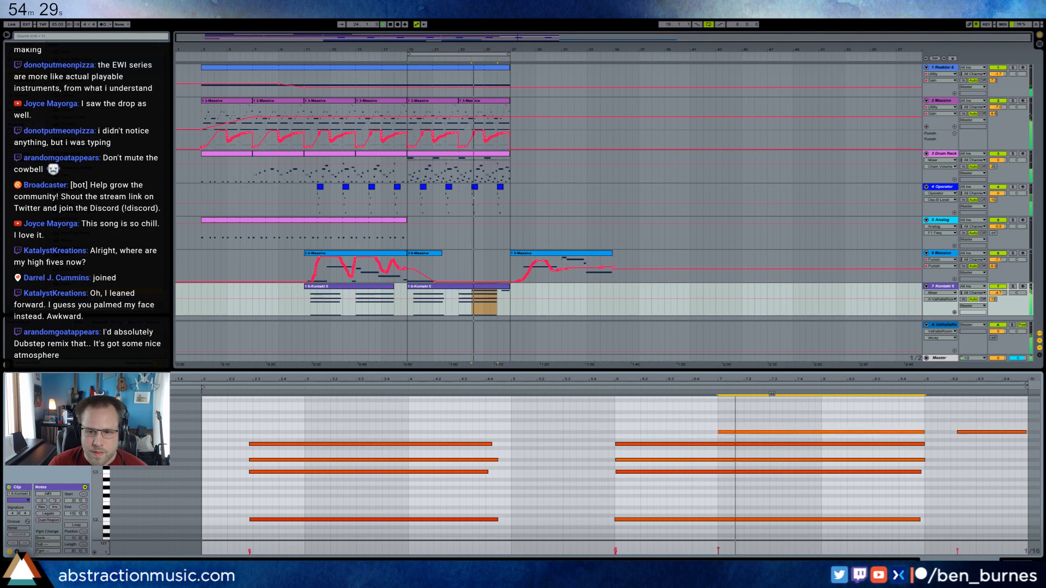
click(609, 387)
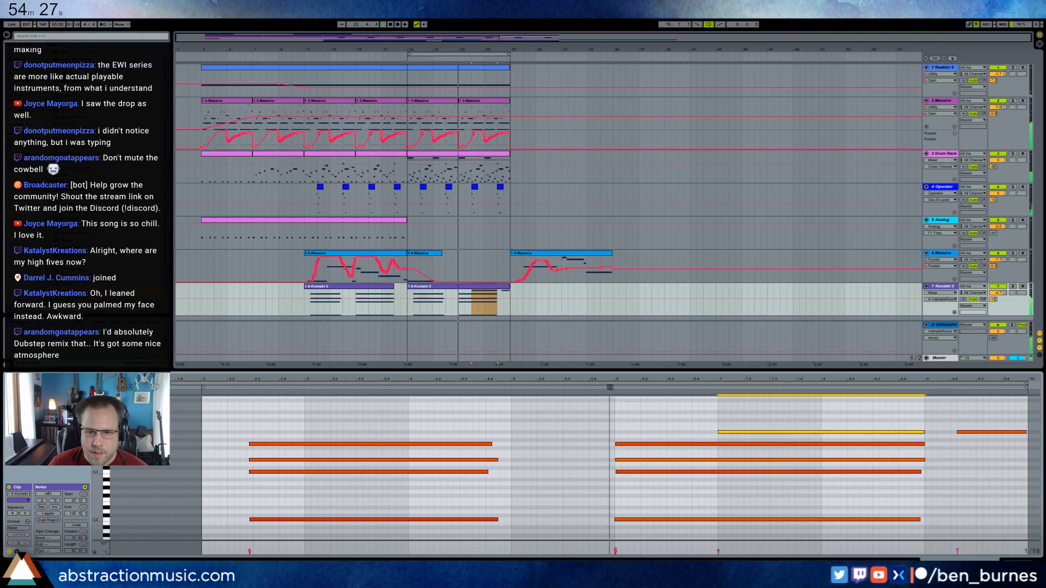
Add a higher Kontakt note from late in clip bar 7 to 9, shorten the bar 7 note to overlap it slightly, and delete the final note.
drag(736, 432, 737, 436)
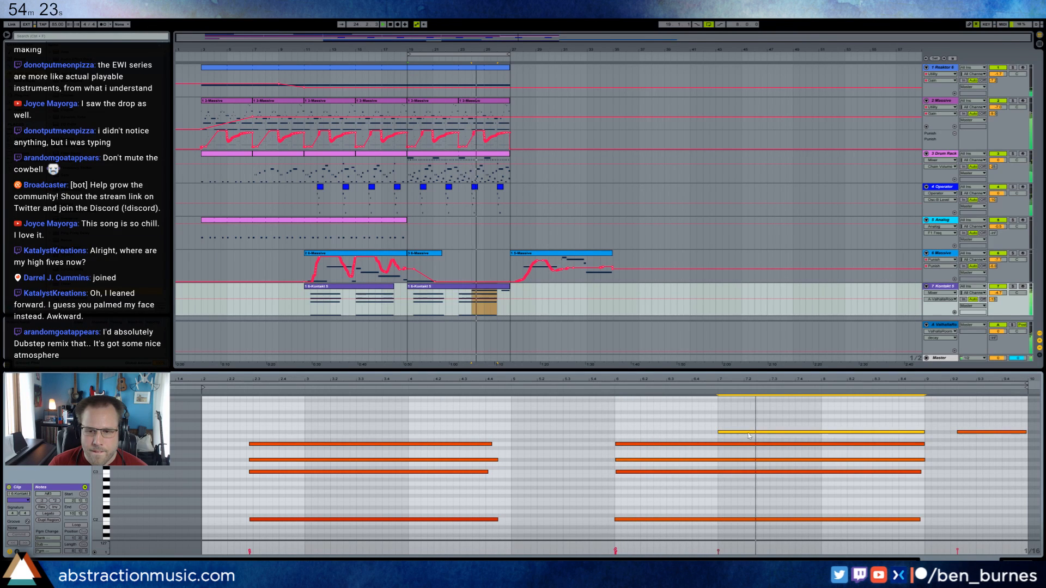
double_click(812, 426)
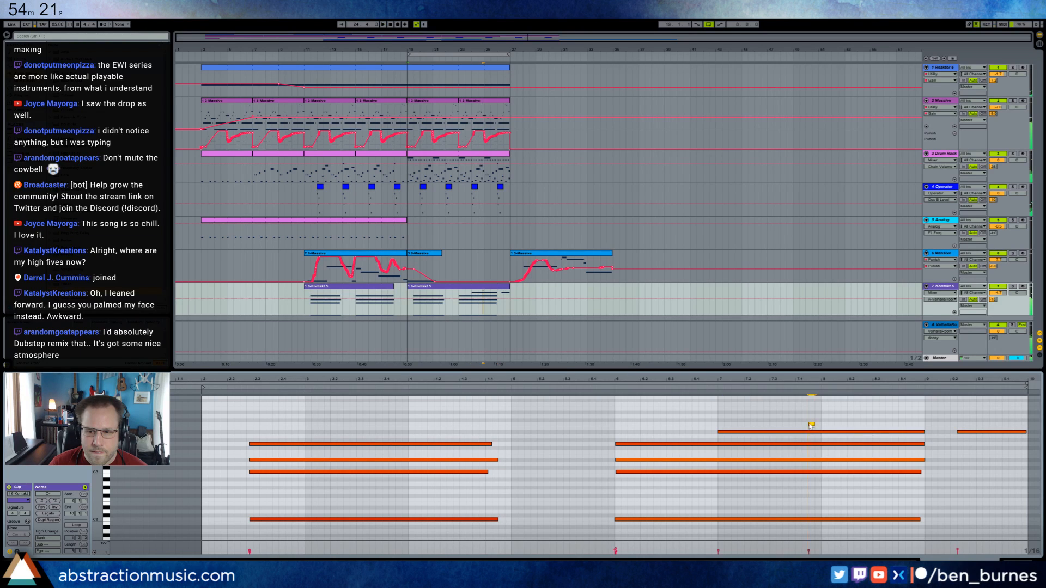
drag(923, 431, 806, 437)
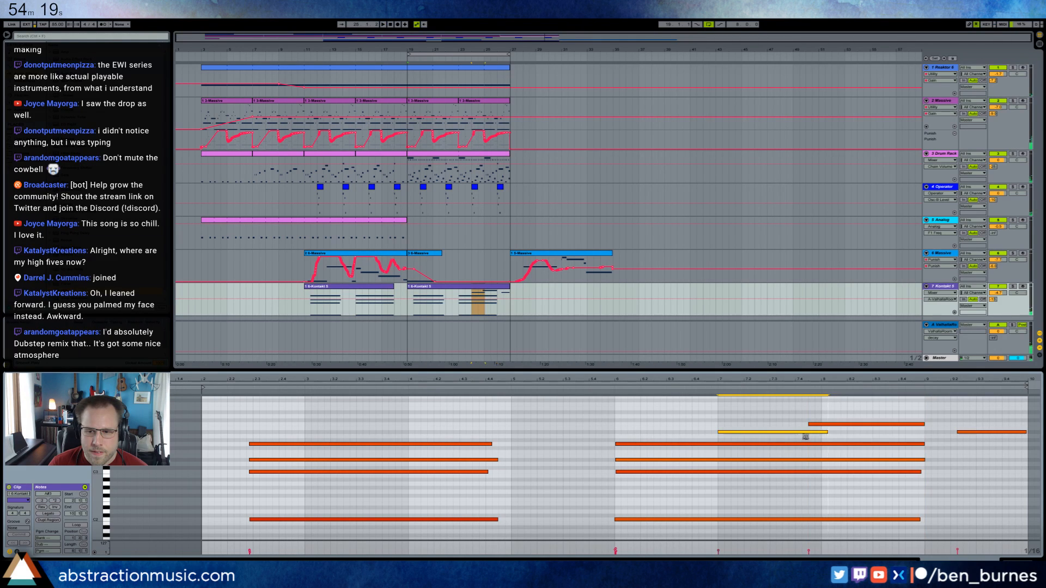
click(613, 391)
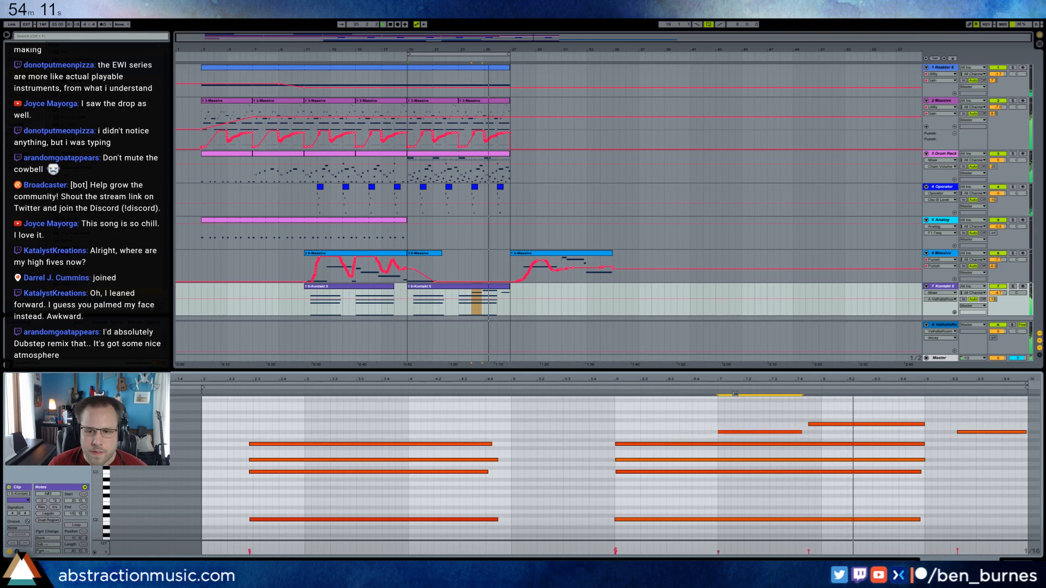
drag(801, 431, 814, 424)
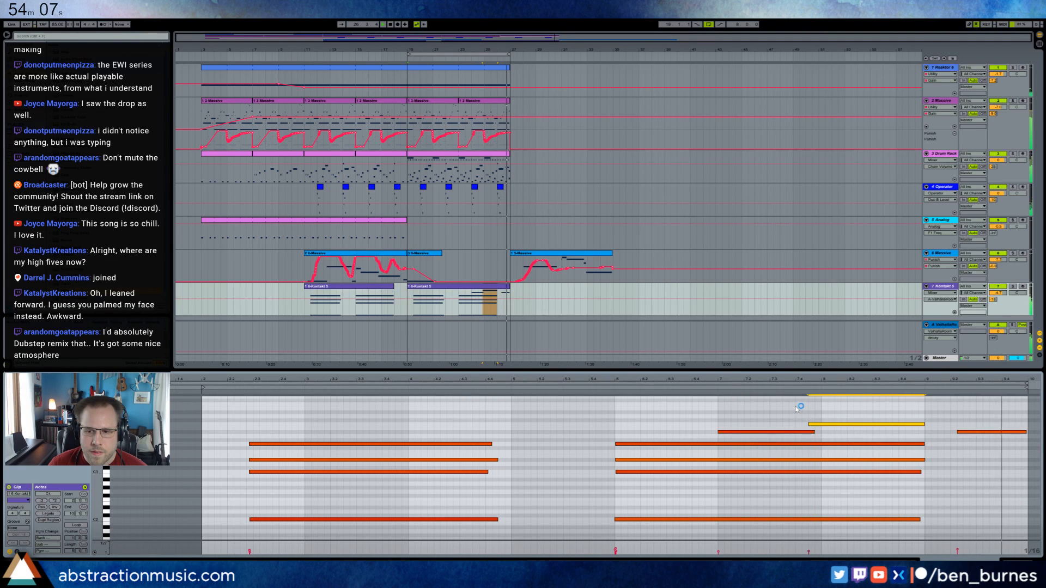
double_click(990, 432)
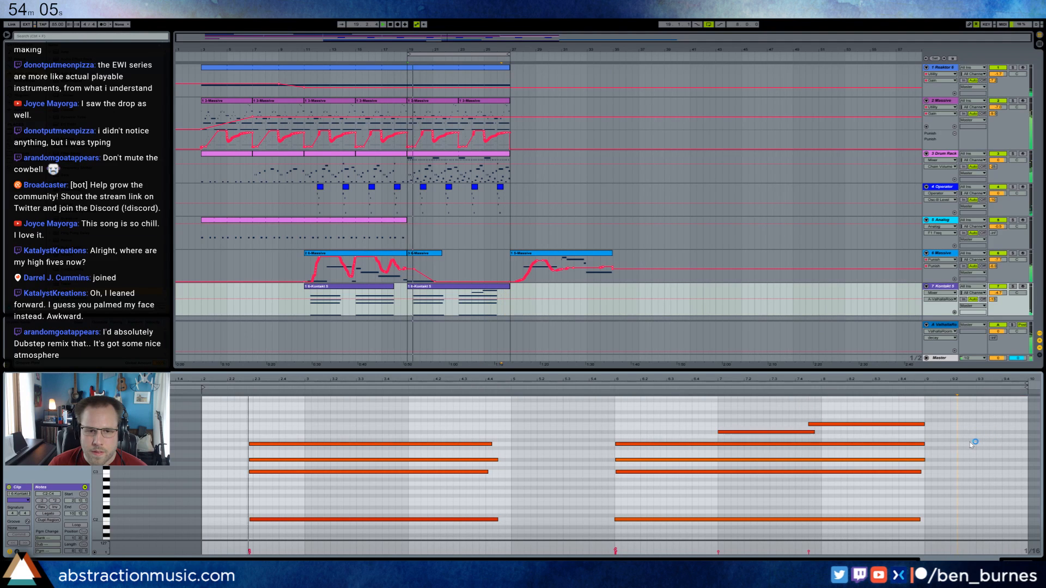
Insert a new MIDI track directly below the 5 Analog track.
key(shift+Tab)
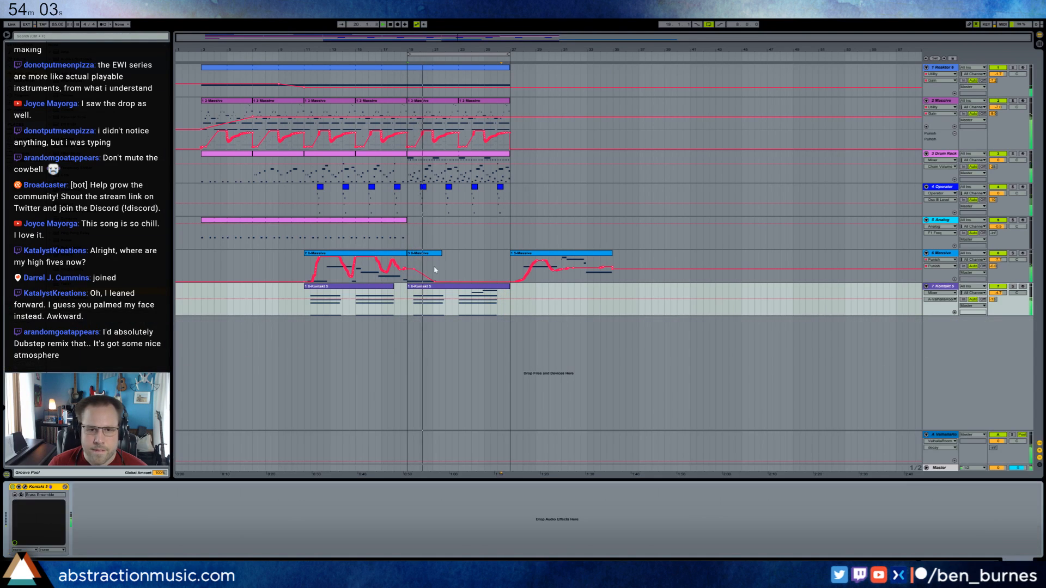
click(946, 220)
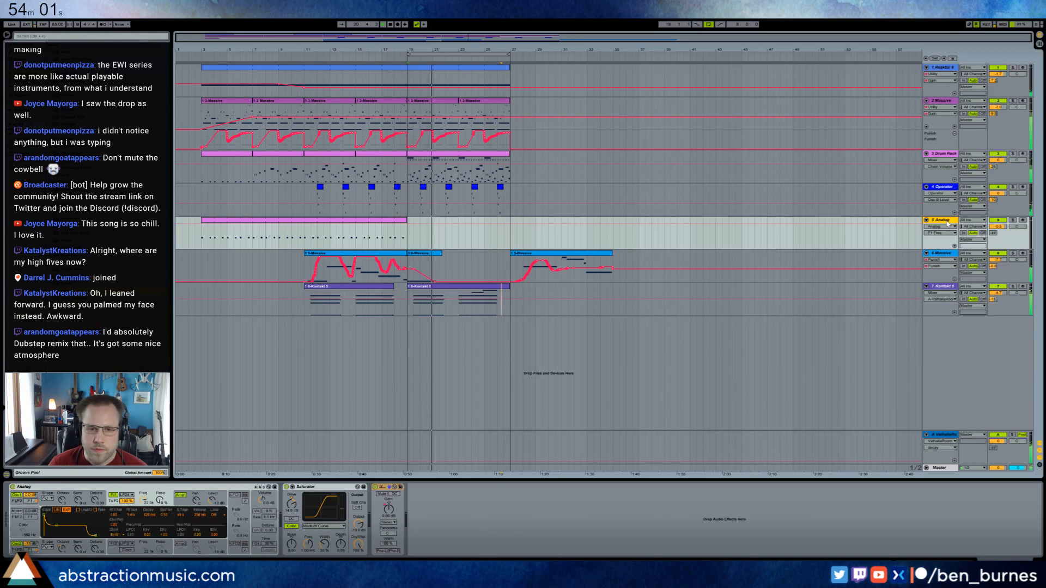
key(ctrl+shift+t)
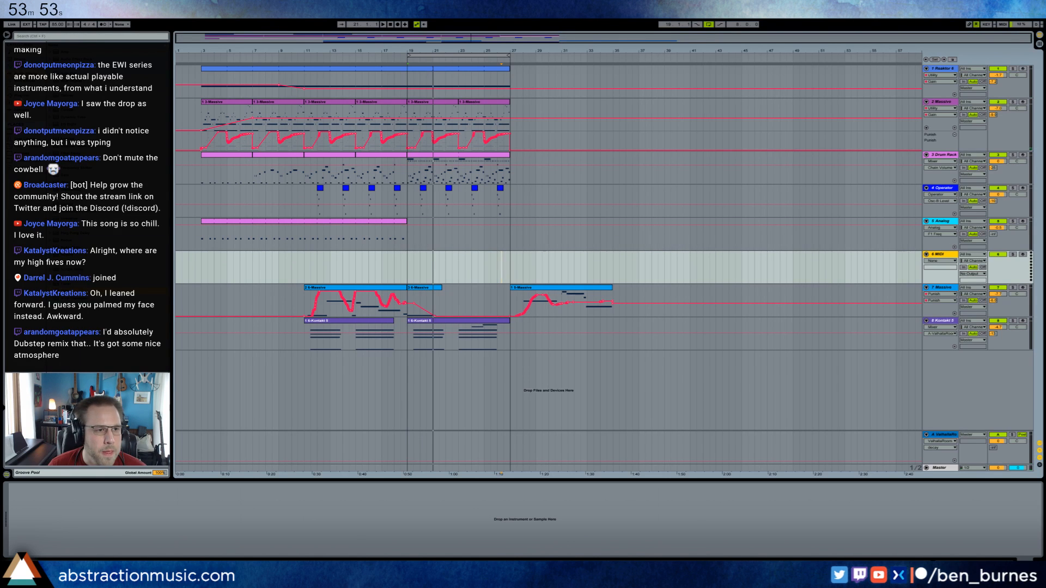
Load Kontakt 5 with a vibraphone instrument on the new MIDI track and adjust the track's ValhallaRoom reverb send.
click(24, 95)
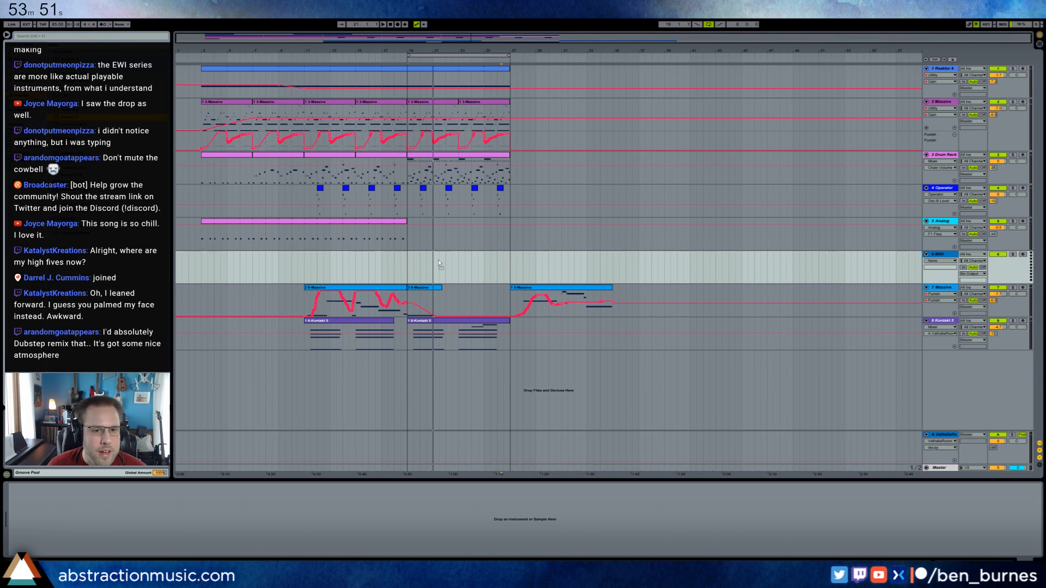
drag(439, 264, 442, 263)
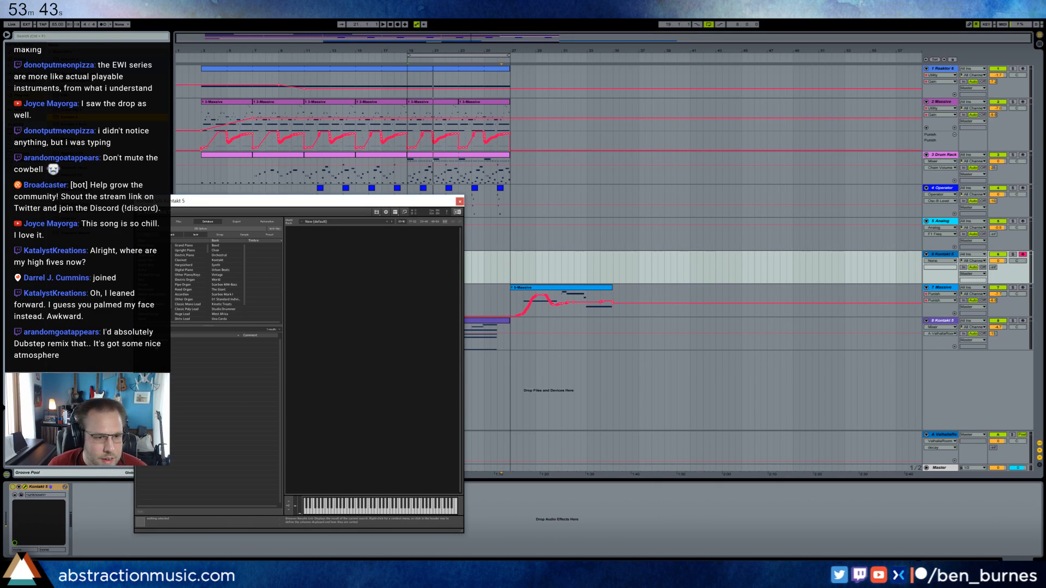
drag(156, 340, 421, 293)
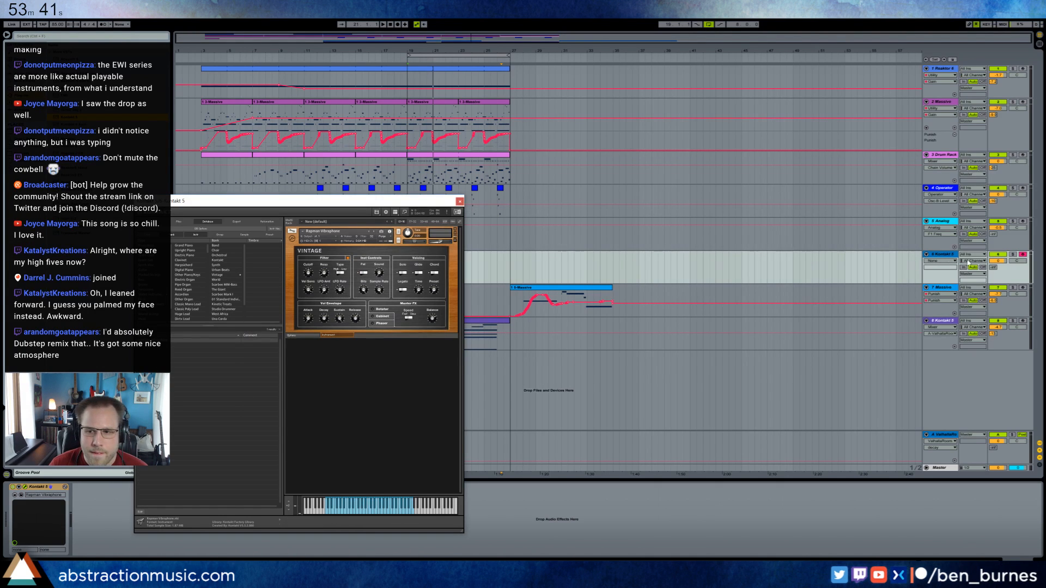
drag(993, 268, 994, 251)
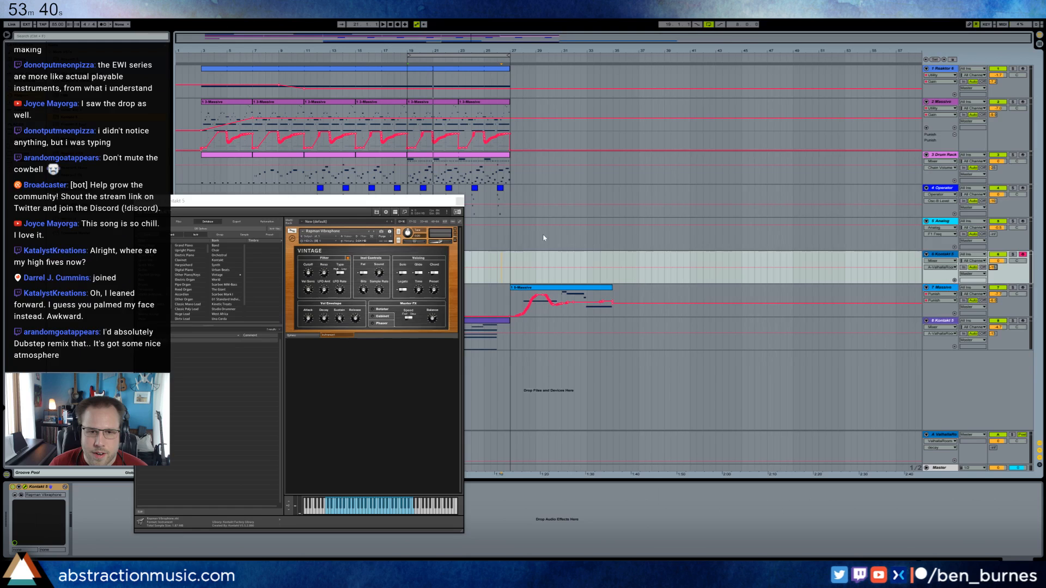
click(455, 201)
Record a vibraphone melody on the new Kontakt track from bar 19 to bar 27.
key(space)
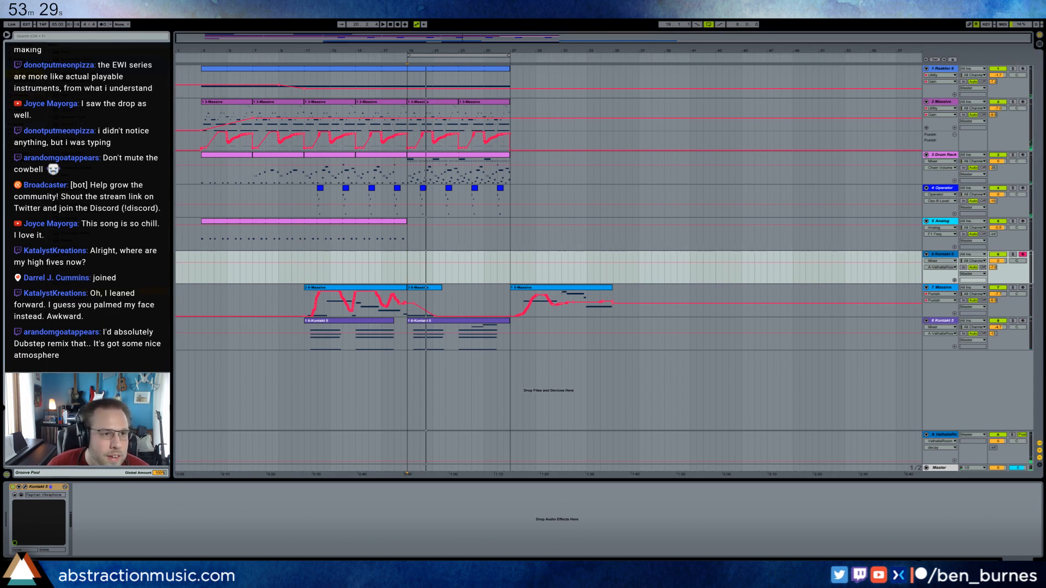
click(412, 261)
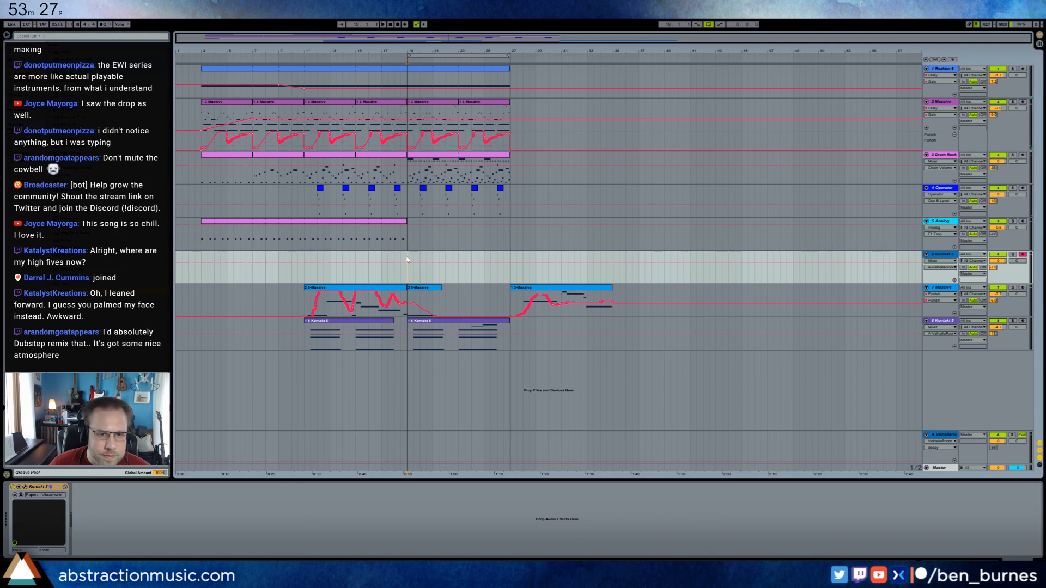
key(F9)
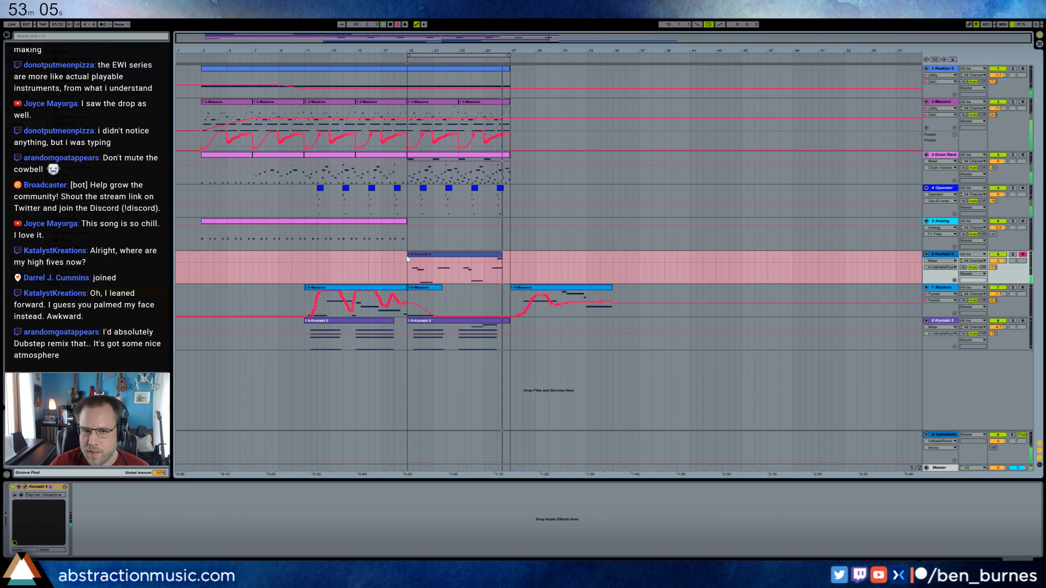
key(space)
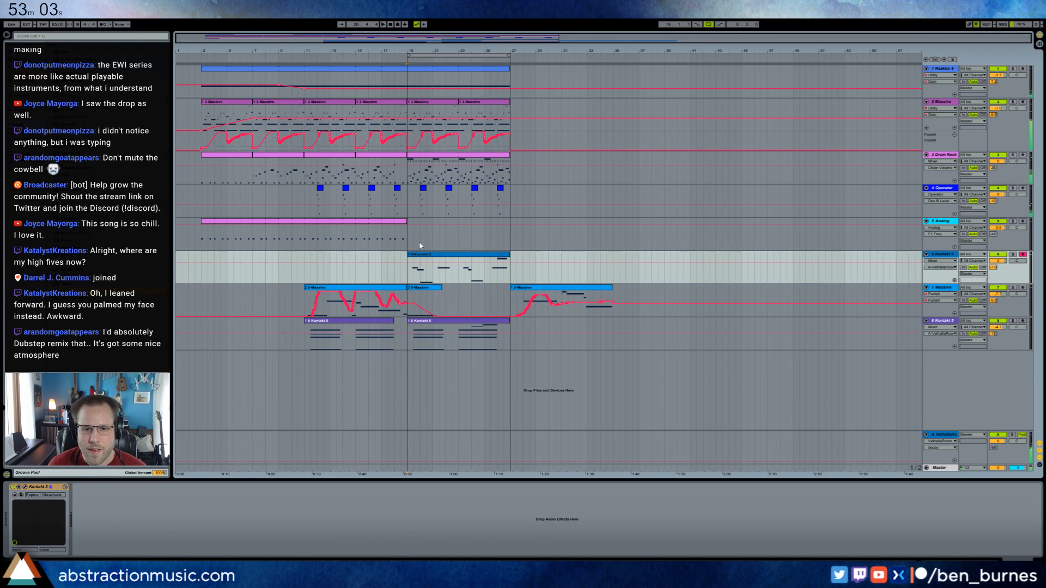
Quantize the recorded notes in the vibraphone clip at bar 19.
double_click(437, 258)
drag(748, 409, 765, 444)
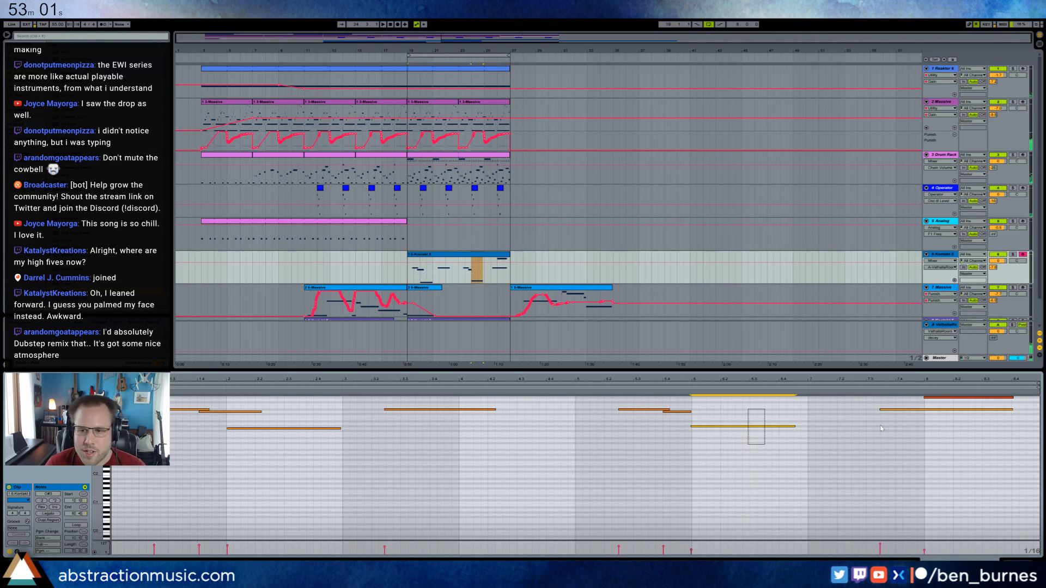
click(928, 402)
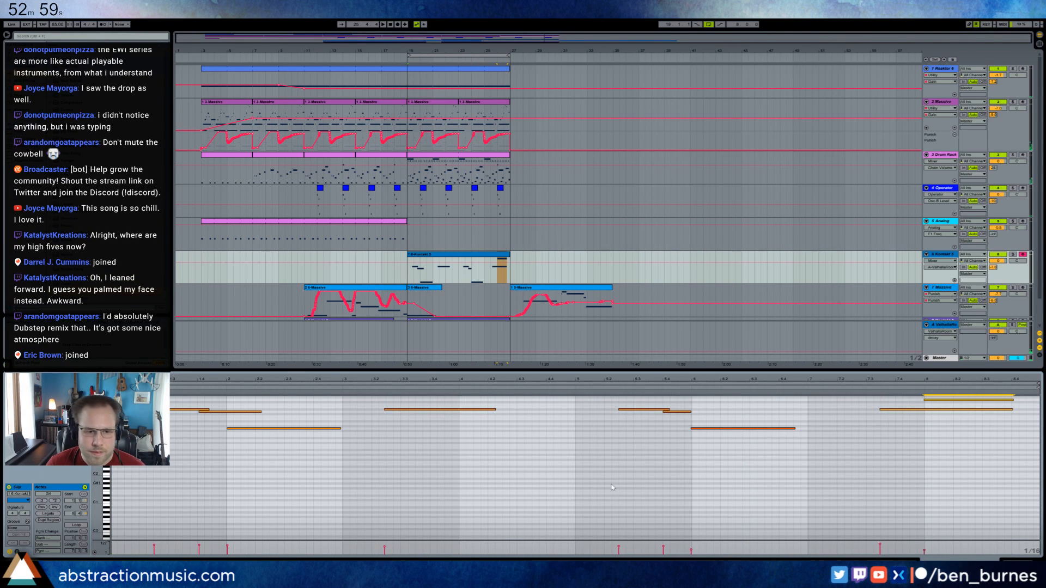
click(723, 429)
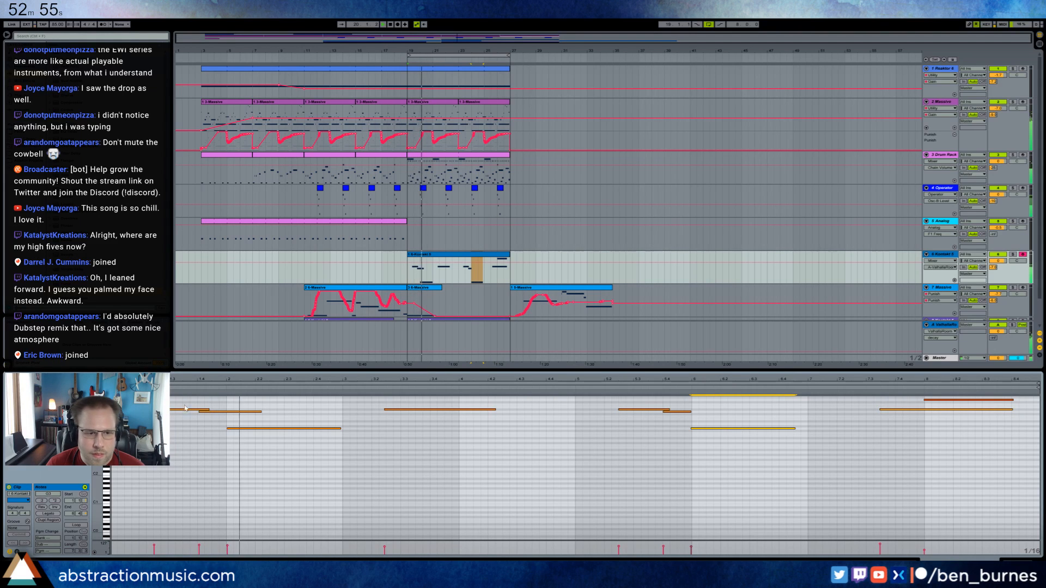
click(234, 411)
key(ctrl+u)
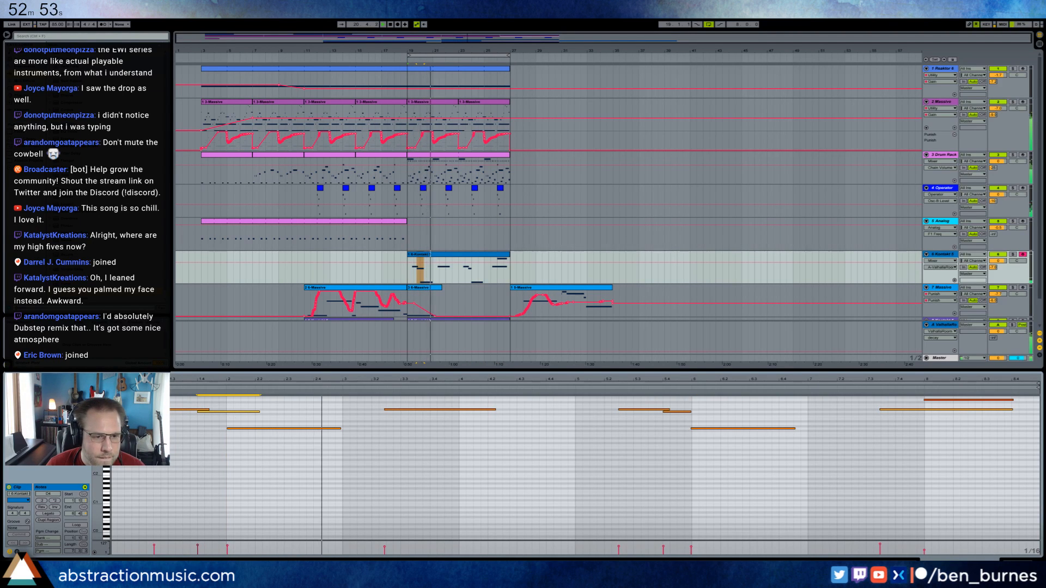
click(435, 410)
key(ctrl+u)
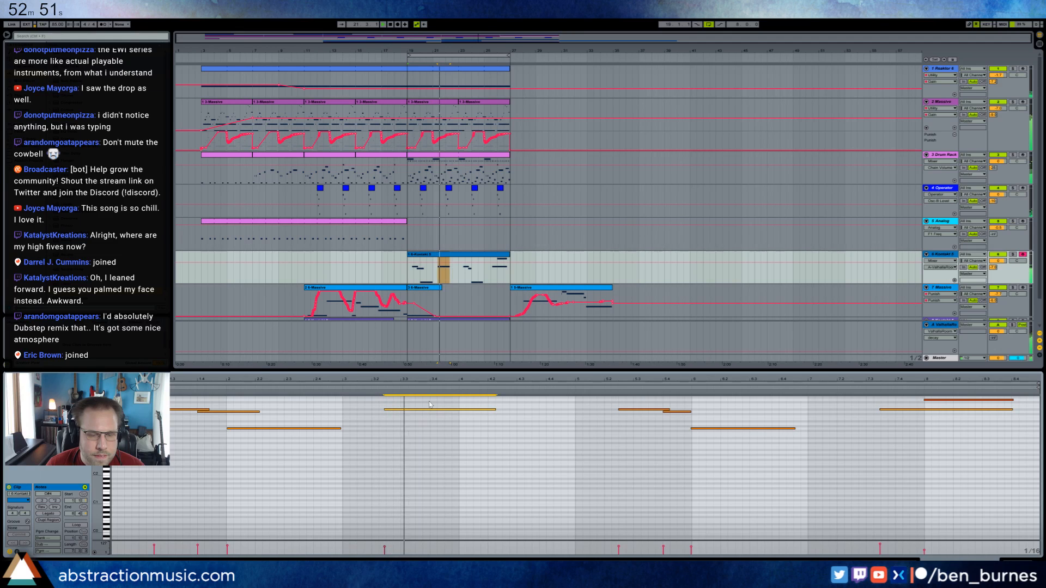
key(ctrl+a)
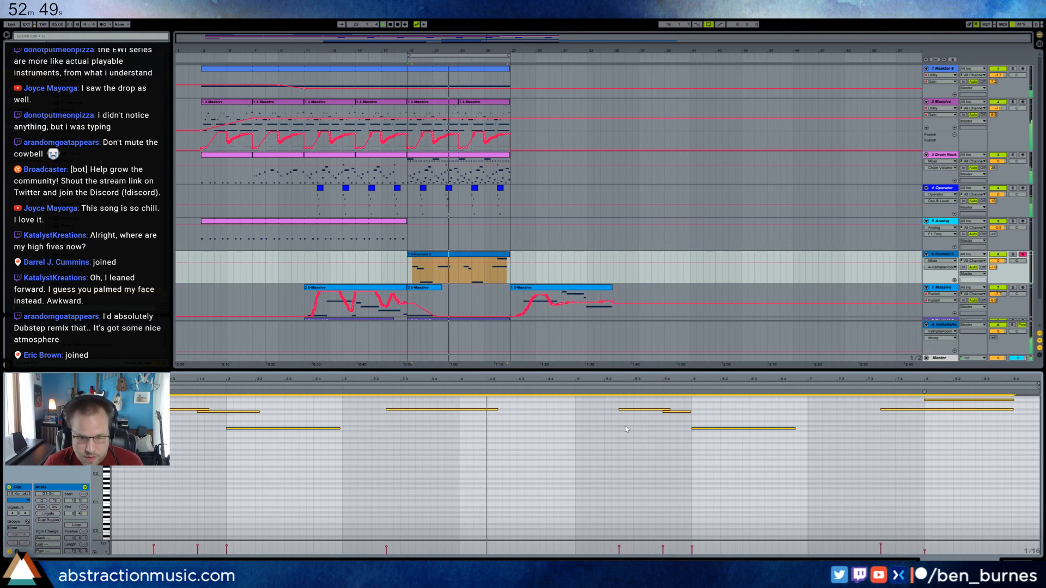
click(648, 454)
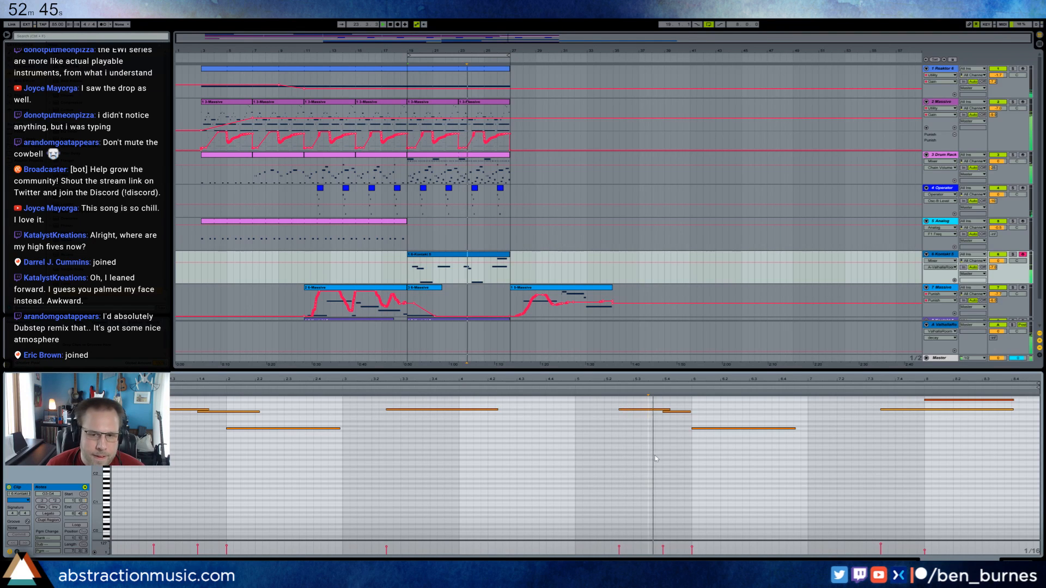
Add a Ping Pong Delay after Kontakt on the vibraphone track, adjust its dry/wet mix, and audition the part.
key(shift+Tab)
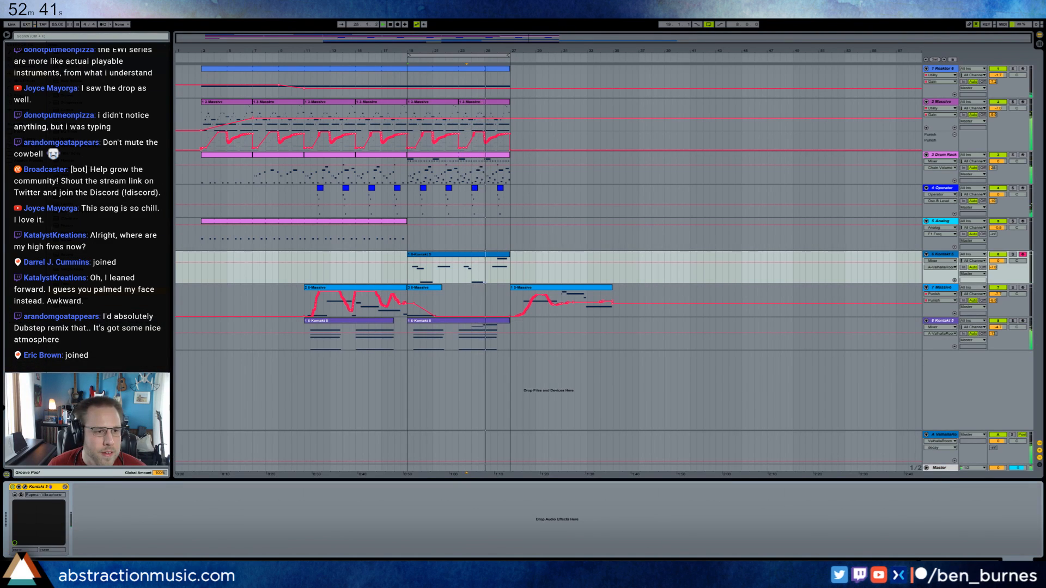
drag(117, 233, 107, 546)
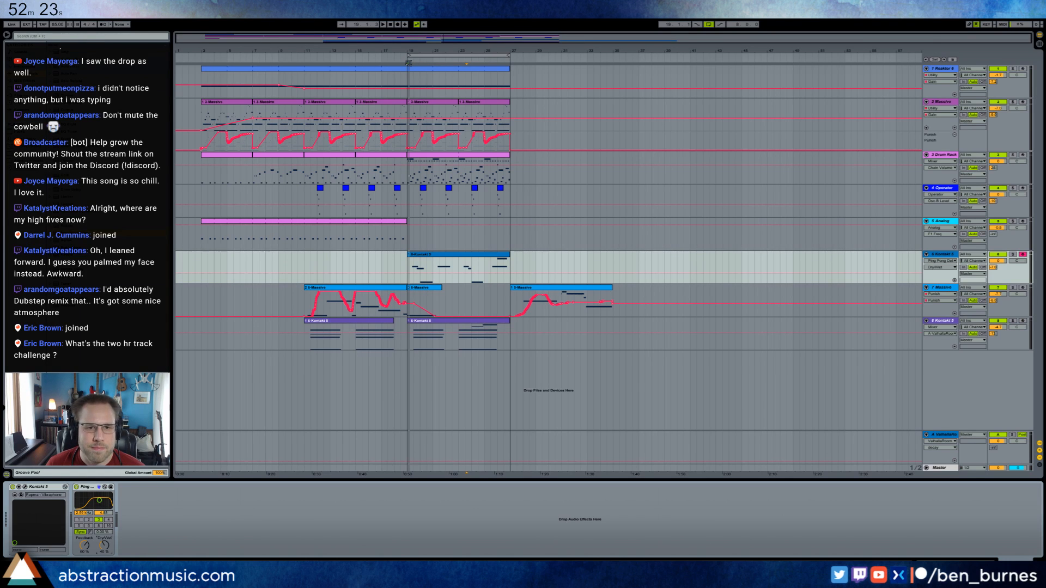
key(space)
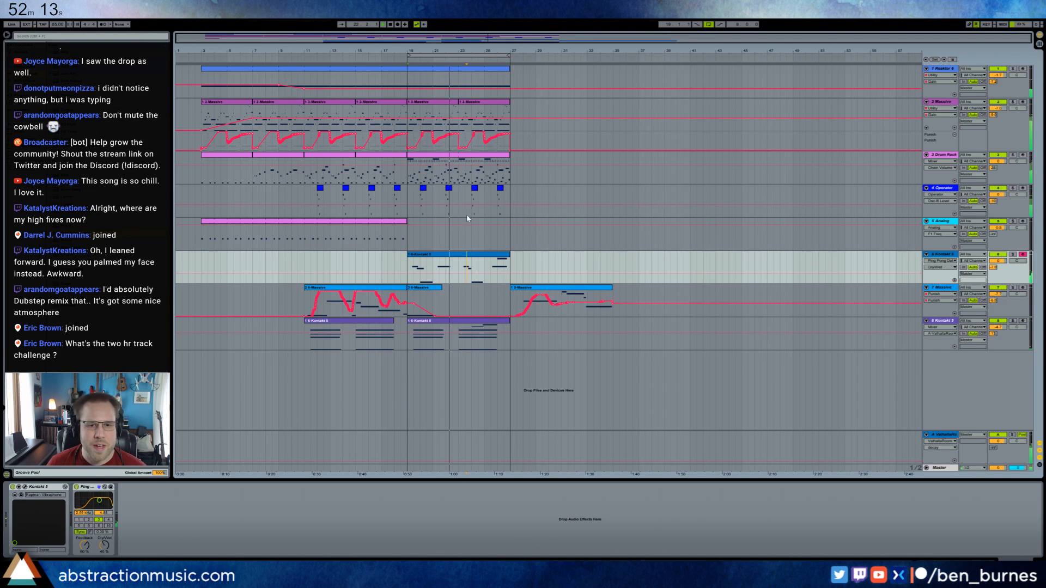
click(407, 237)
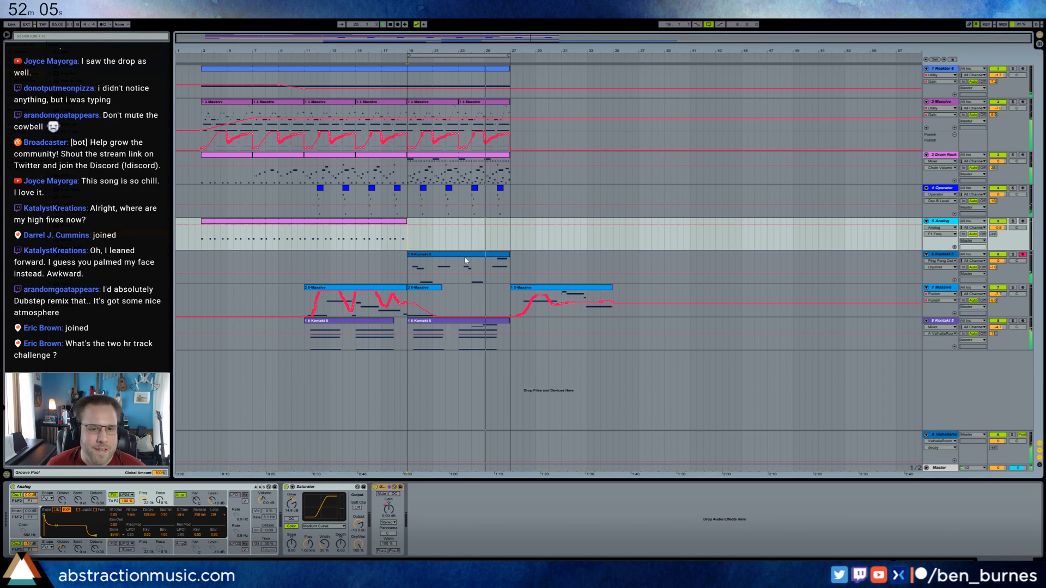
In the chord track's Kontakt clip at bar 19, lengthen the clip bar 7 note slightly to overlap the higher note more.
double_click(458, 335)
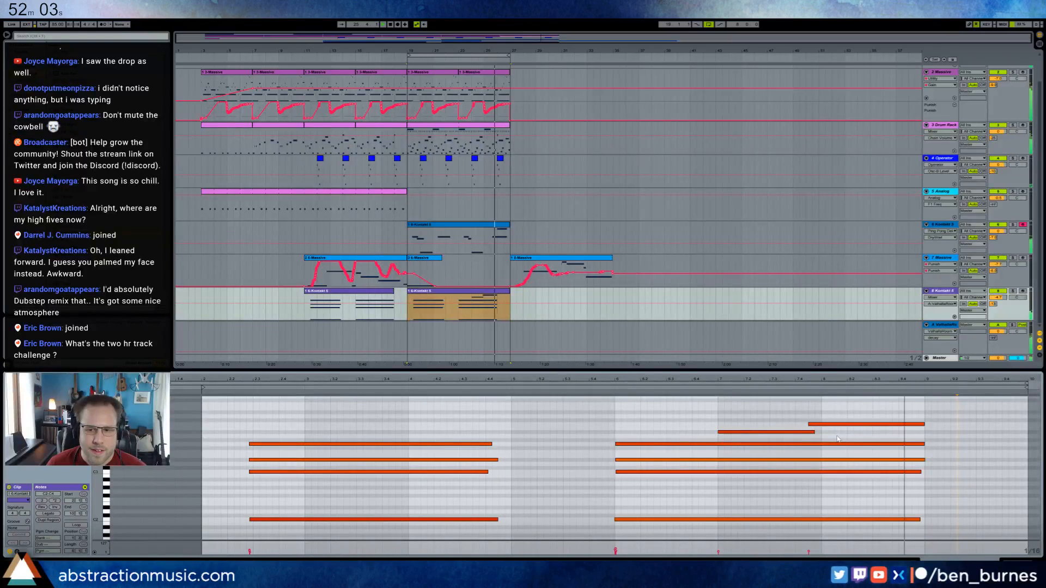
drag(814, 432, 821, 432)
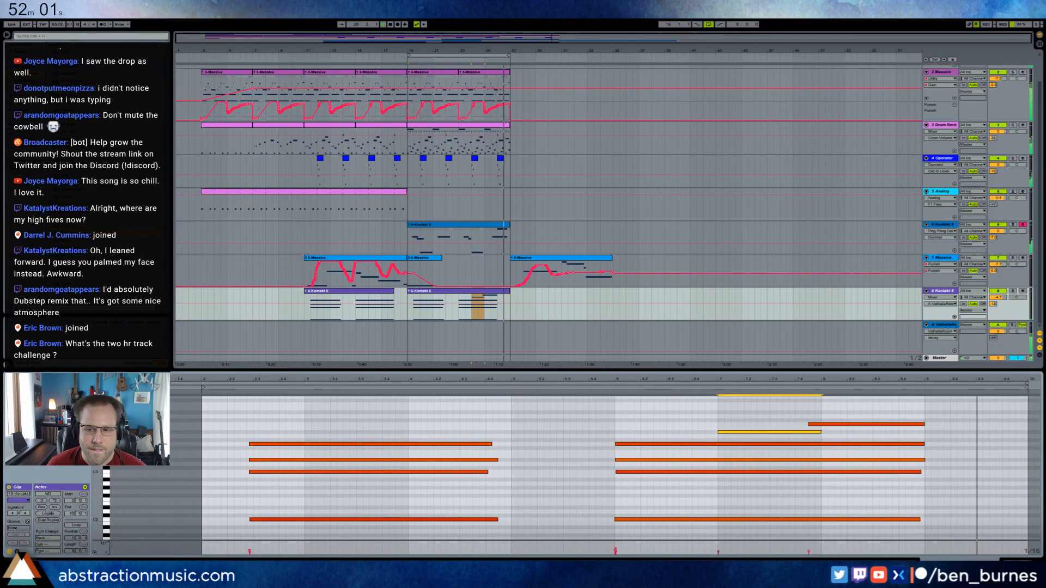
key(shift+Tab)
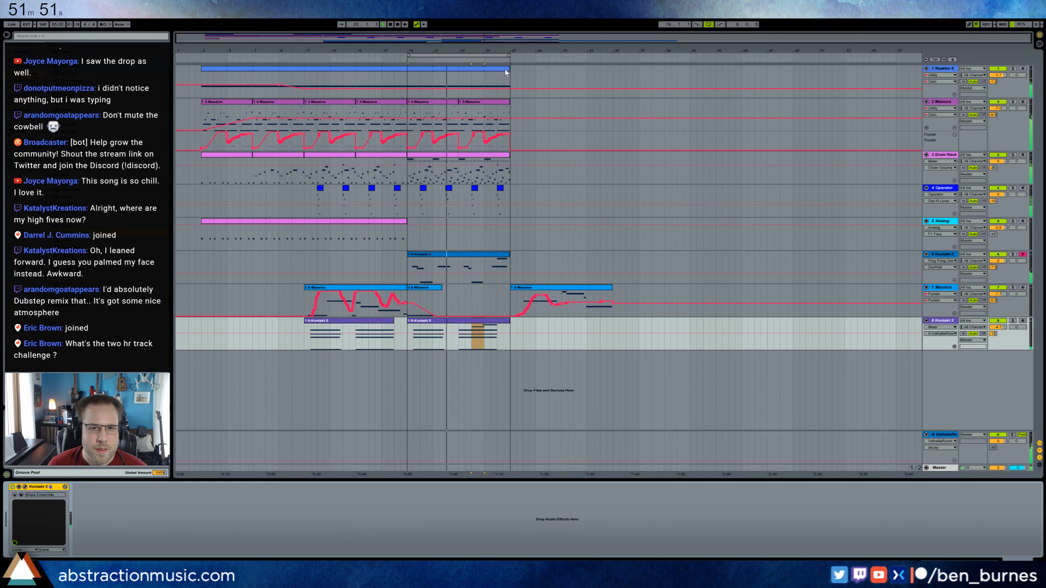
Extend the Reaktor 6 clip to bar 29 and move the last clip on the 7 Massive track to start at bar 29.
drag(506, 72, 534, 87)
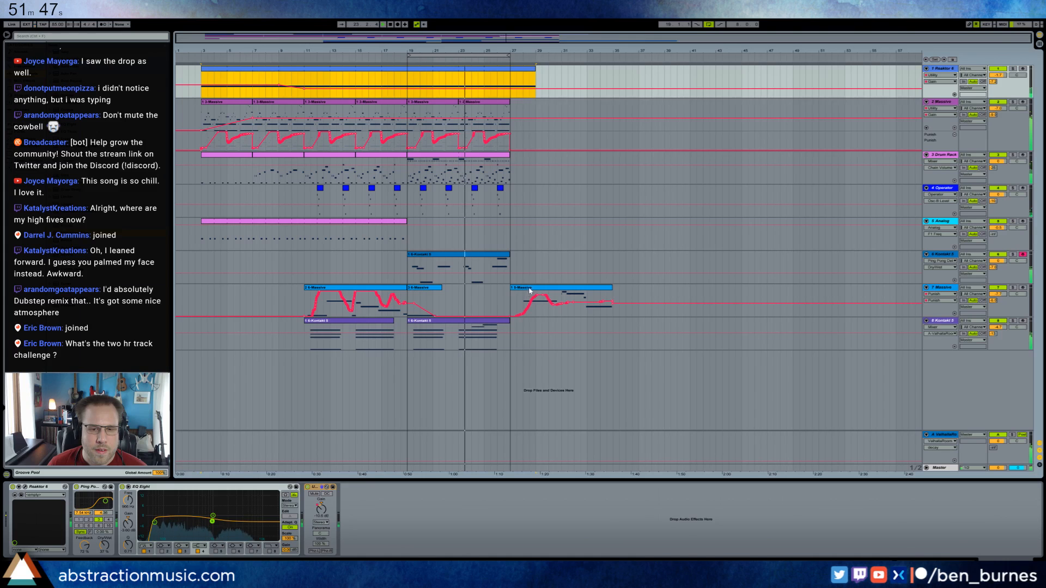
drag(529, 290, 556, 292)
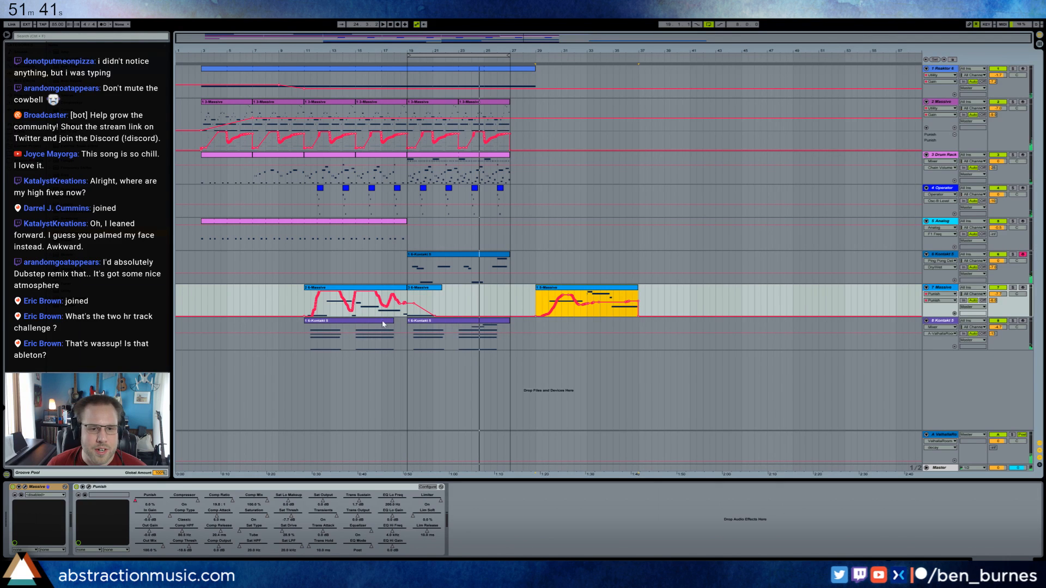
Extend the Analog clip to bar 27 and copy the last Operator clip to bar 27.
drag(406, 229, 509, 231)
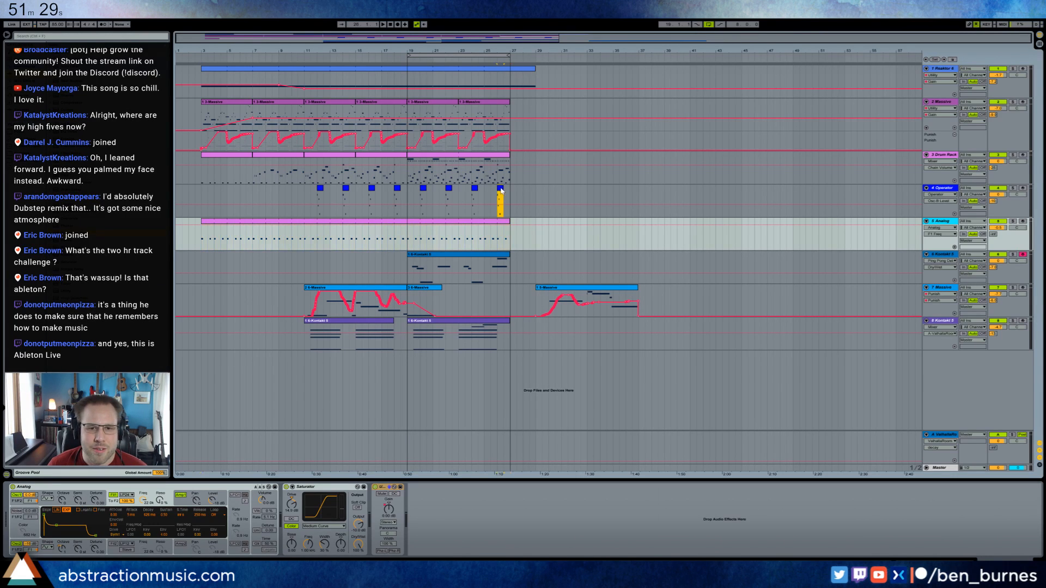
click(513, 188)
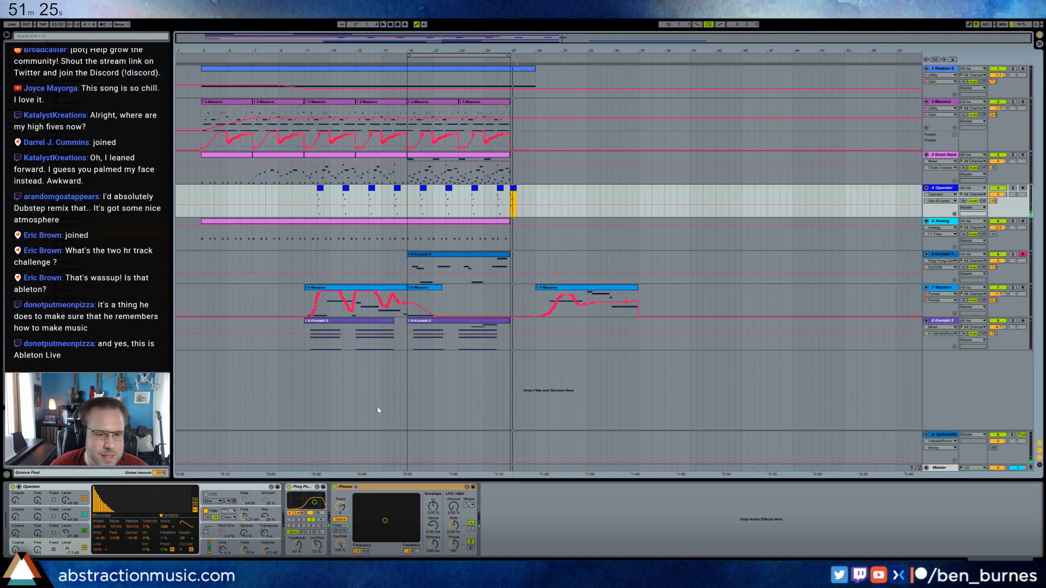
Adjust the Phaser, Operator filter and Ping Pong Delay dry/wet on the Operator track, and audition from bar 19.
click(335, 487)
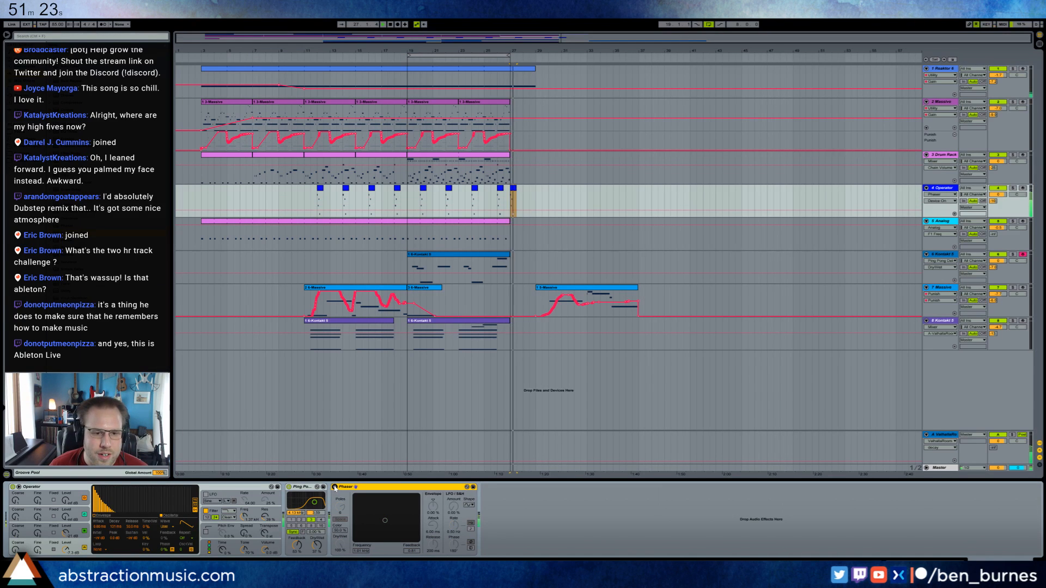
click(335, 488)
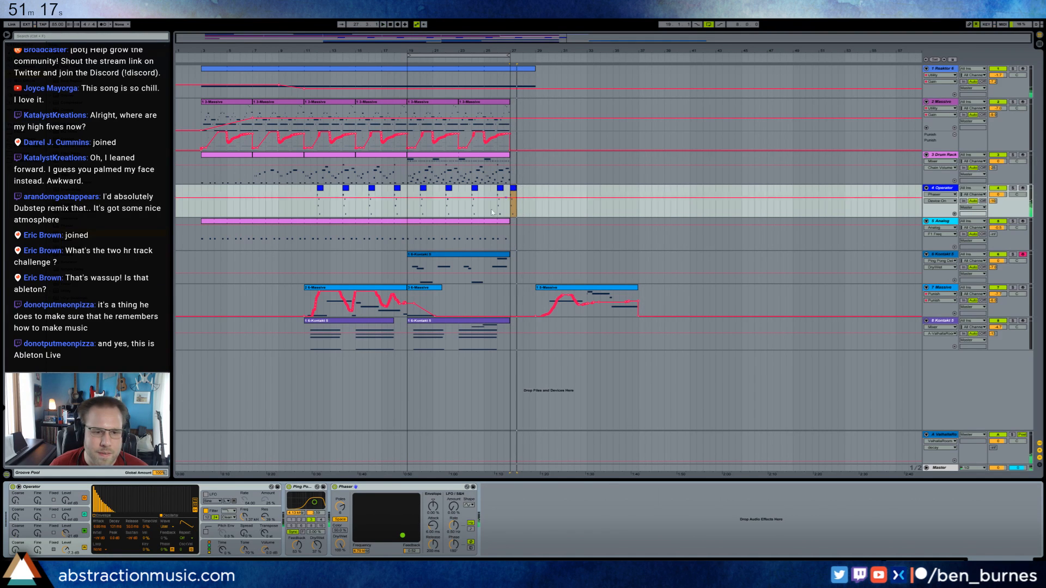
drag(244, 516, 317, 544)
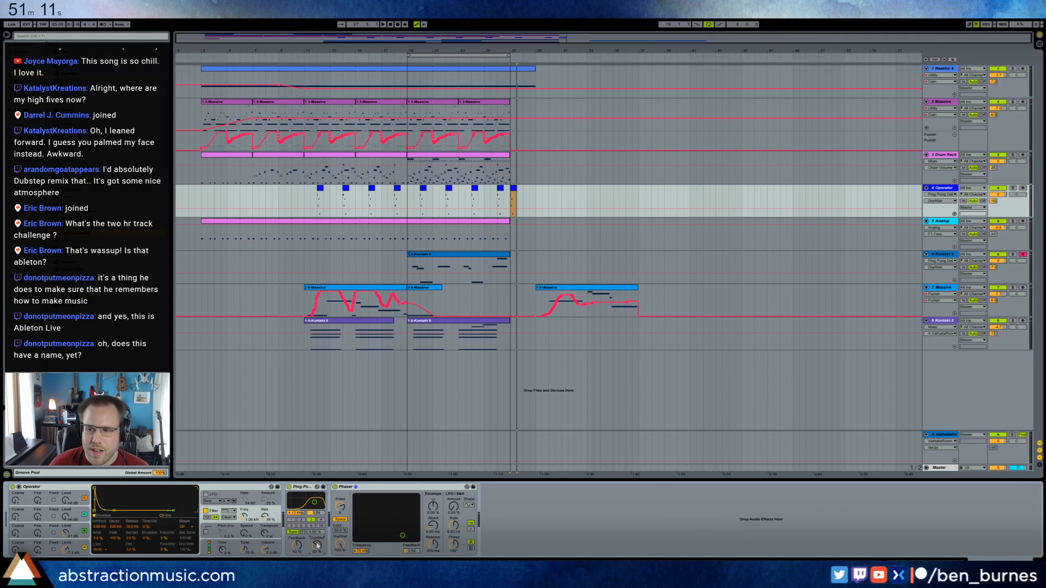
click(509, 196)
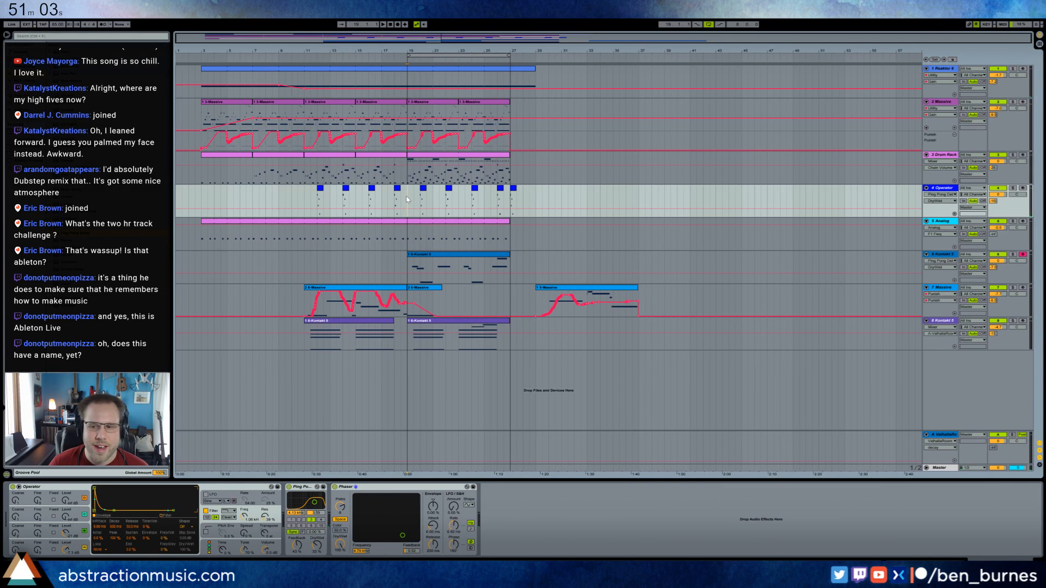
key(space)
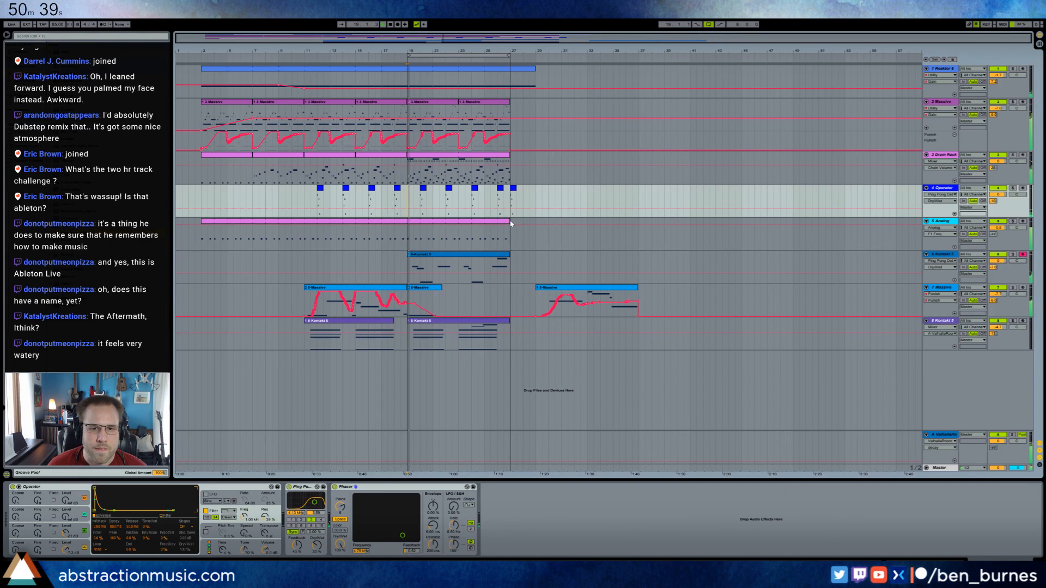
Extend the Analog clip to about the middle of bar 28 and move the last clip on the 7 Massive track to bar 33.
drag(512, 226, 529, 221)
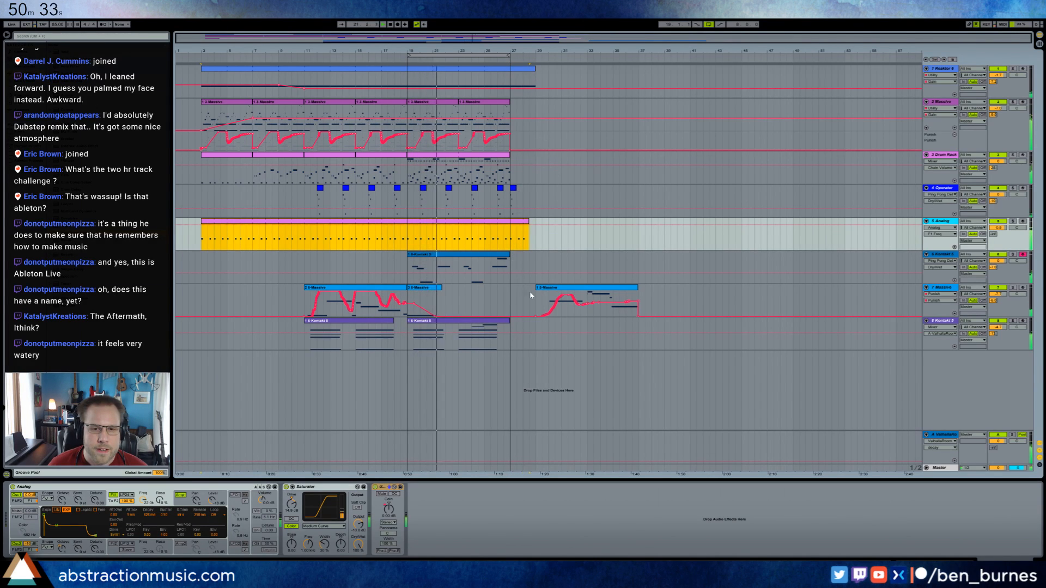
click(550, 289)
drag(550, 289, 602, 289)
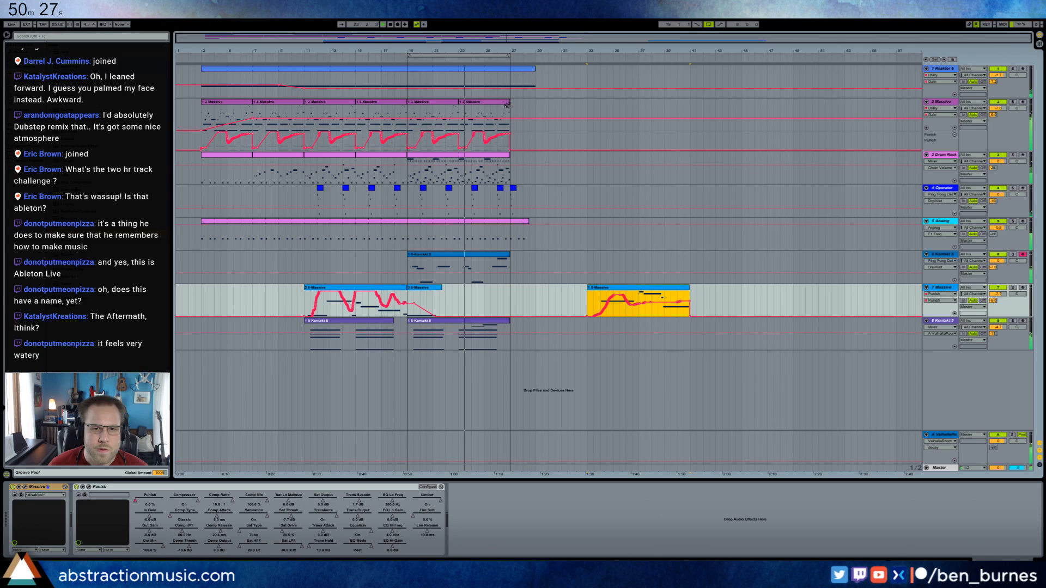
Duplicate the bar 23 clip on the 2 Massive track to bar 27.
click(507, 106)
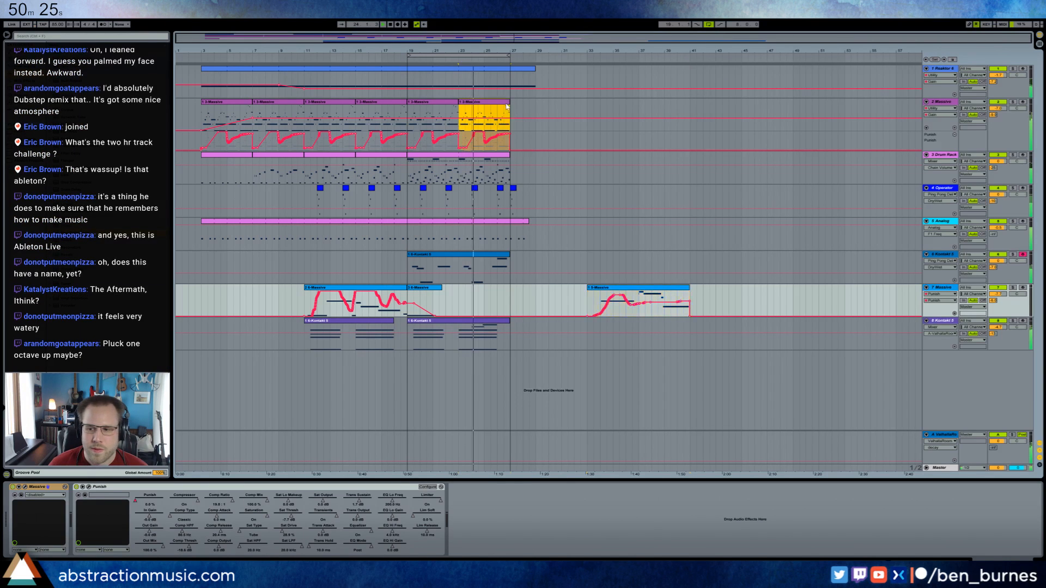
key(ctrl+d)
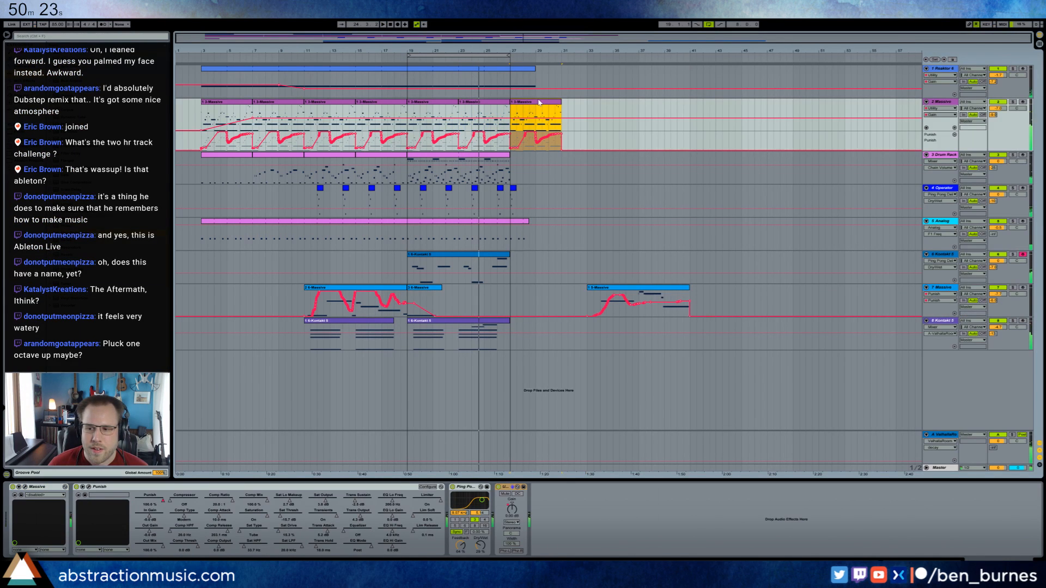
Delete all notes in the bar 27 clip on the 2 Massive track except those at its very start.
double_click(530, 103)
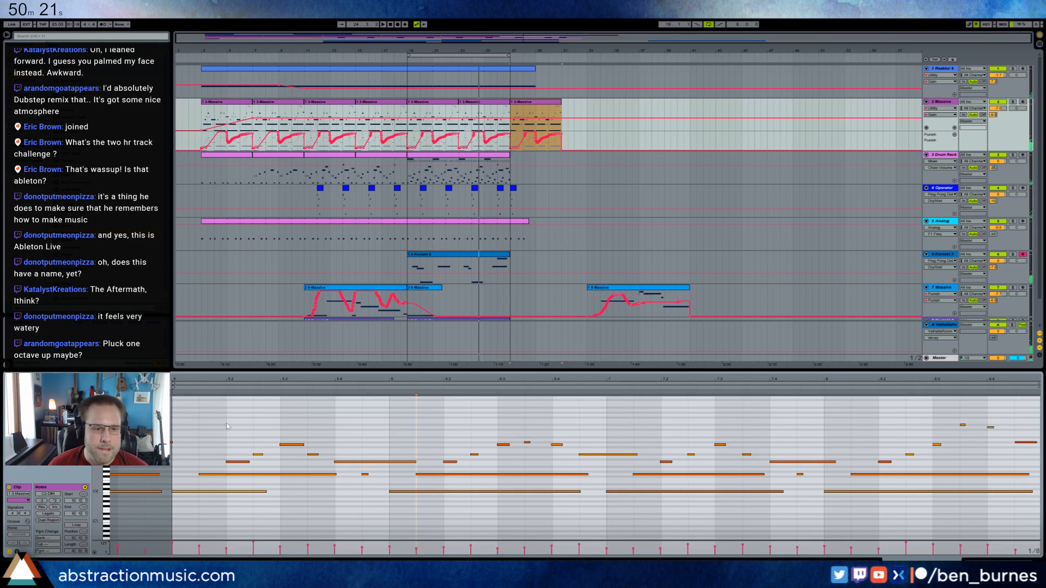
drag(221, 412, 1043, 483)
key(Delete)
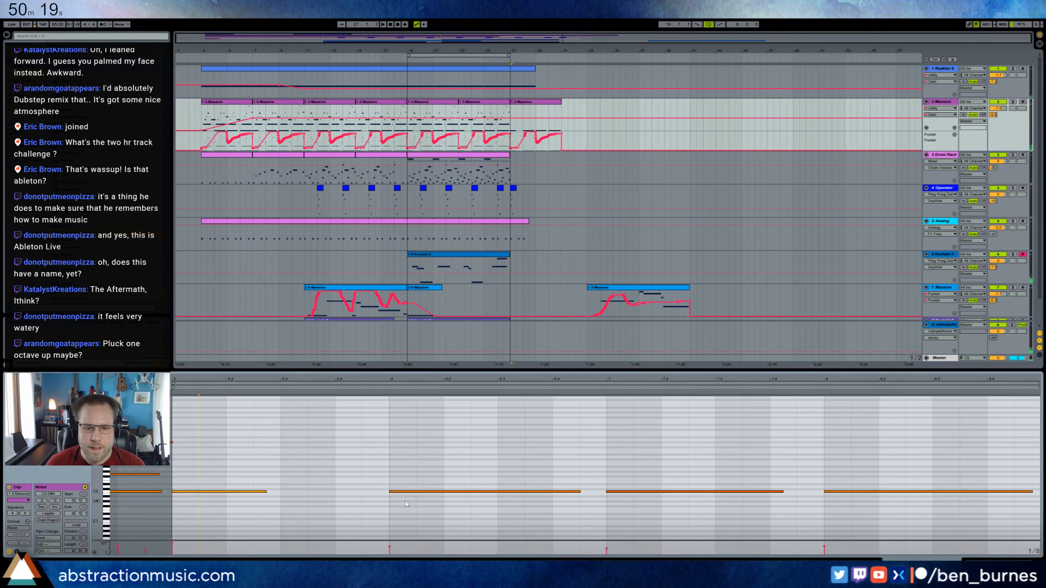
drag(402, 449, 1041, 539)
key(Delete)
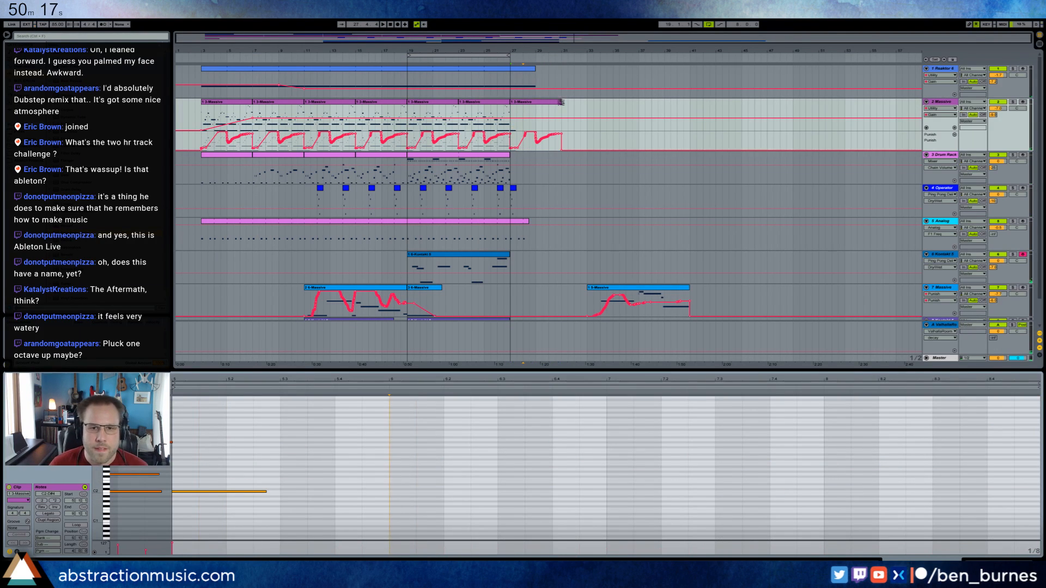
Shorten the bar 27 clip on the 2 Massive track to one bar and clear the automation after bar 28.
drag(561, 102, 523, 103)
drag(581, 151, 523, 144)
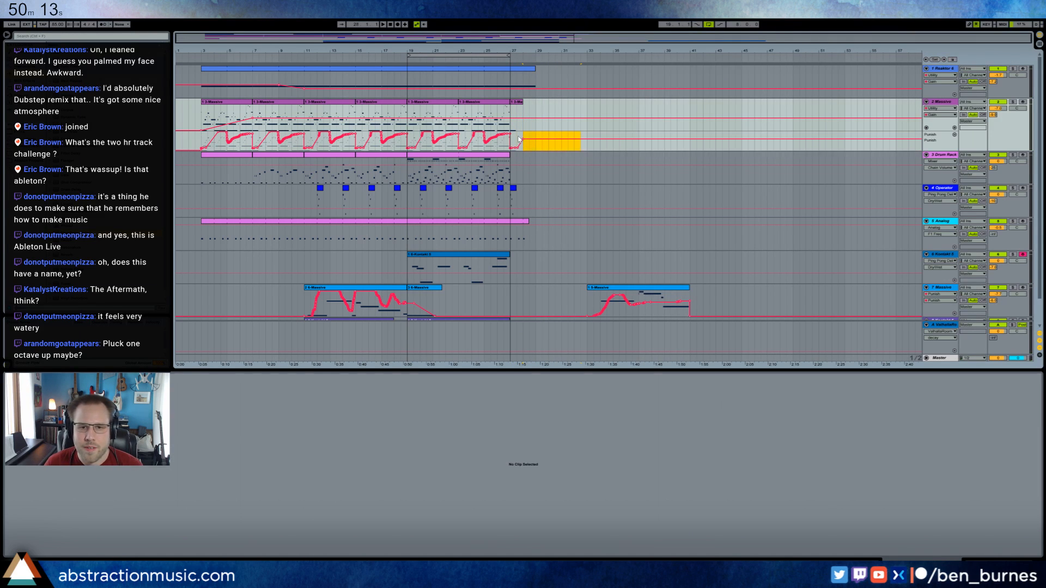
click(519, 139)
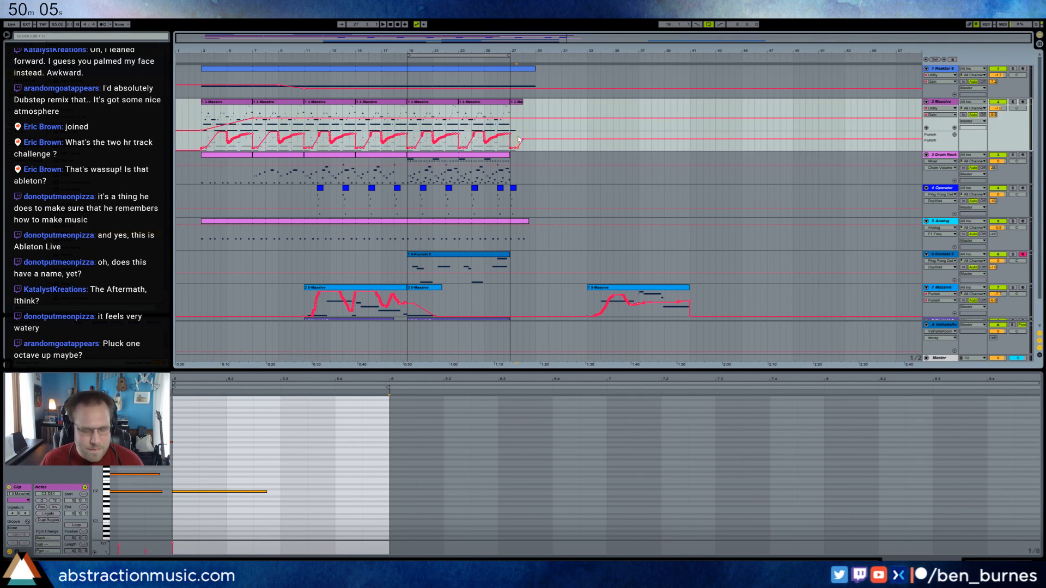
Audition the ending from bar 27 and delete the Operator clip at bar 27.
key(space)
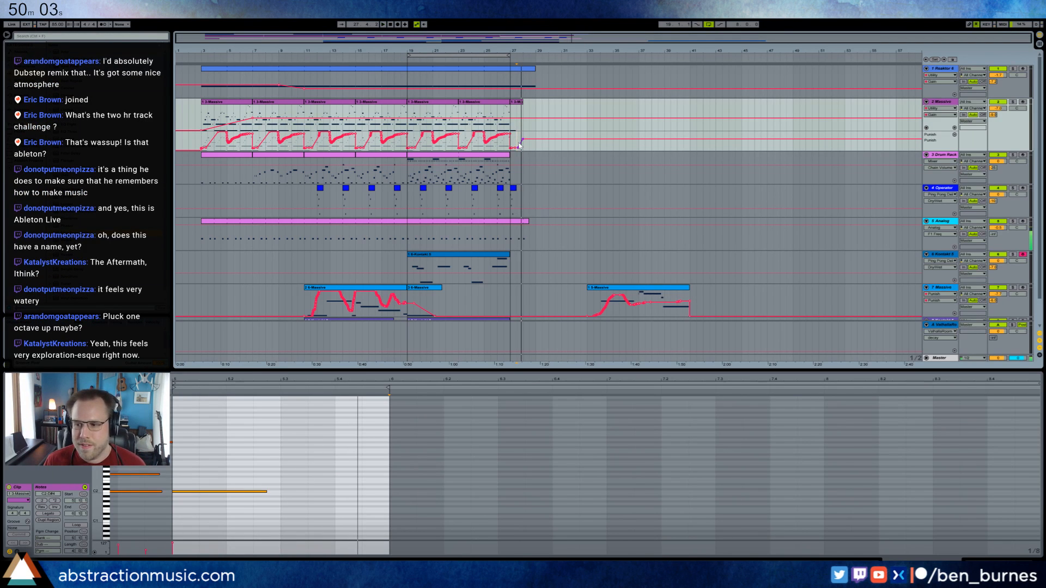
click(511, 78)
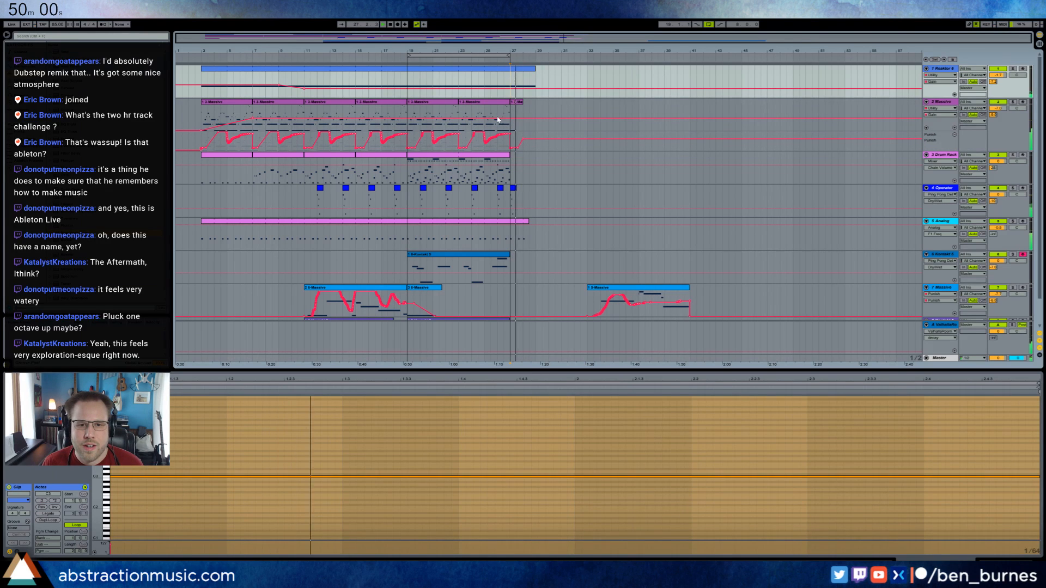
click(513, 199)
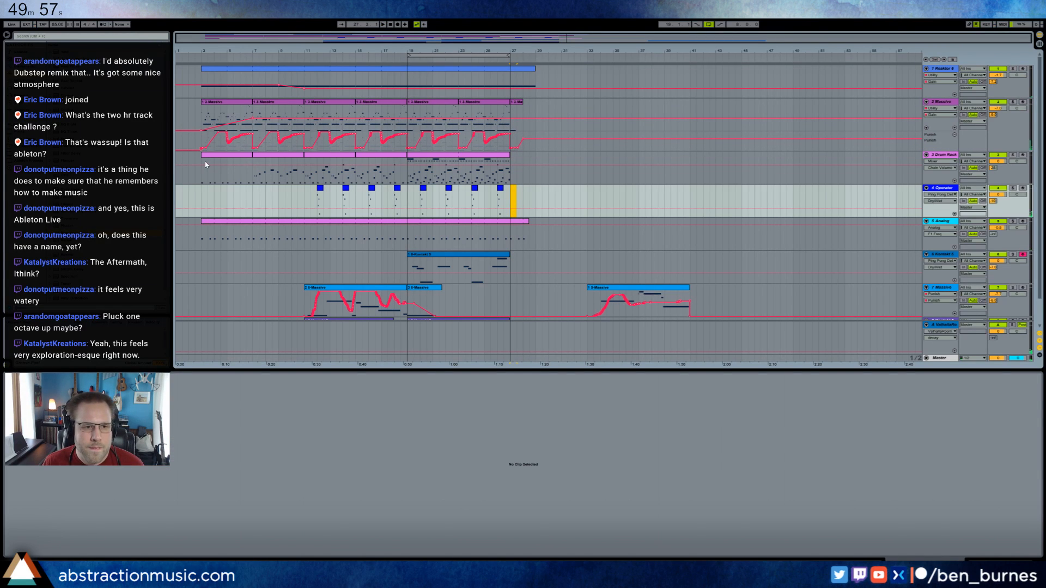
Copy the first one and a half bars of the Drum Rack part from bar 3 to bar 27.
drag(202, 174, 221, 175)
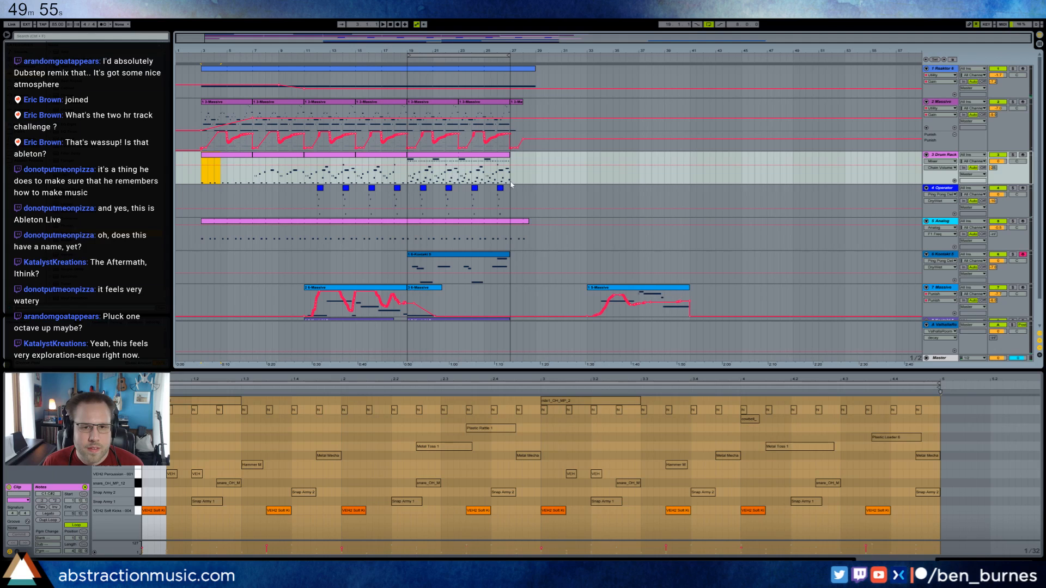
click(512, 184)
key(ctrl+v)
scroll(542, 224, down, 2)
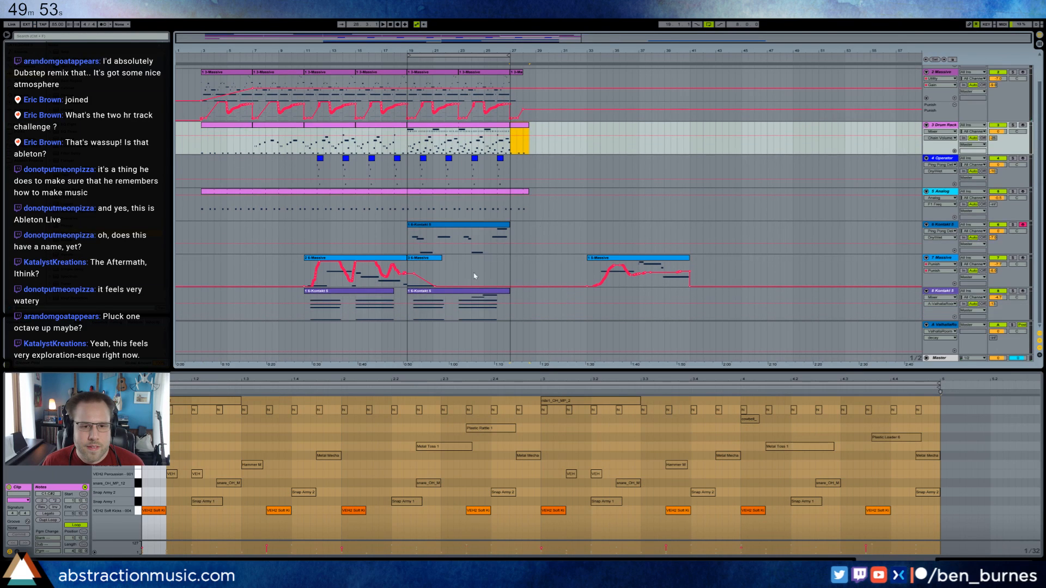
Move the eight-bar loop region to start around the middle of bar 26.
click(502, 314)
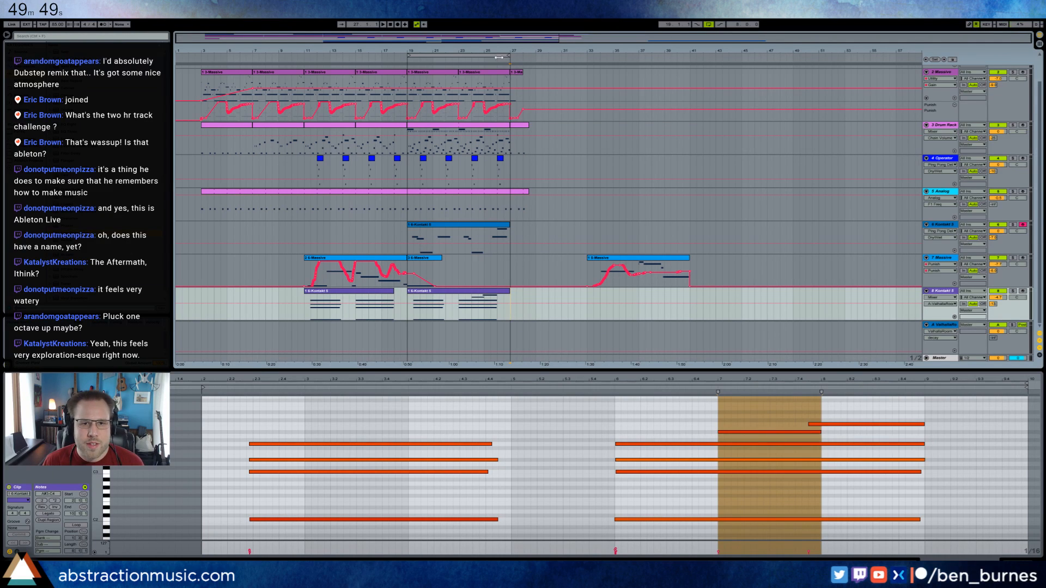
drag(471, 55, 567, 68)
click(567, 68)
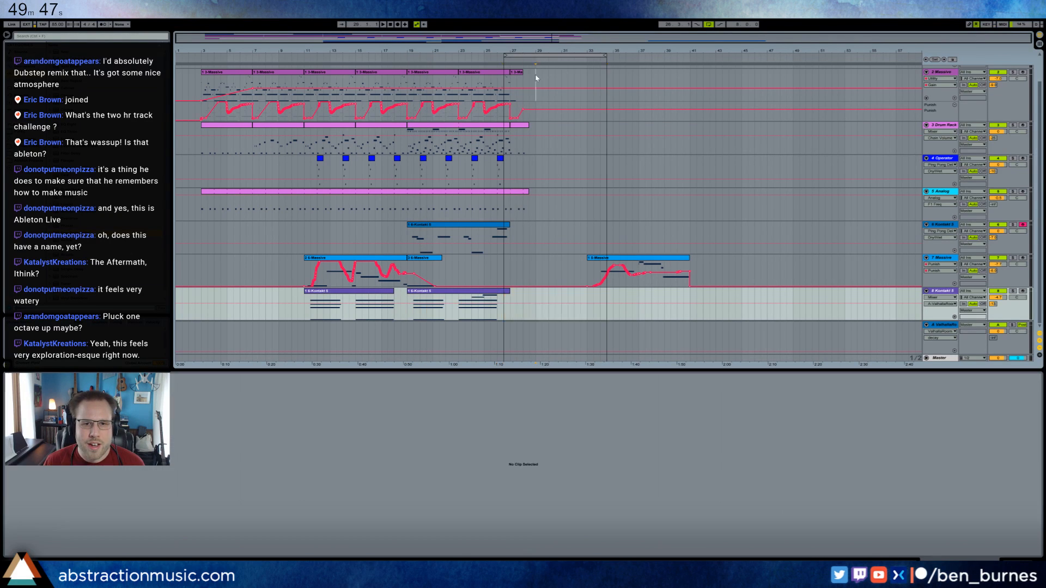
scroll(549, 195, up, 1)
scroll(548, 194, up, 1)
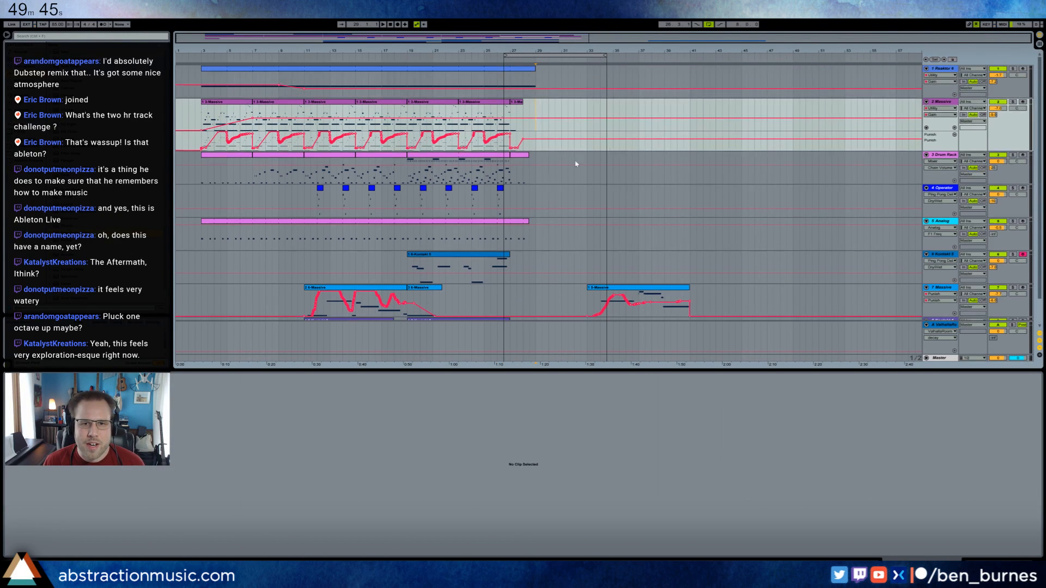
click(987, 562)
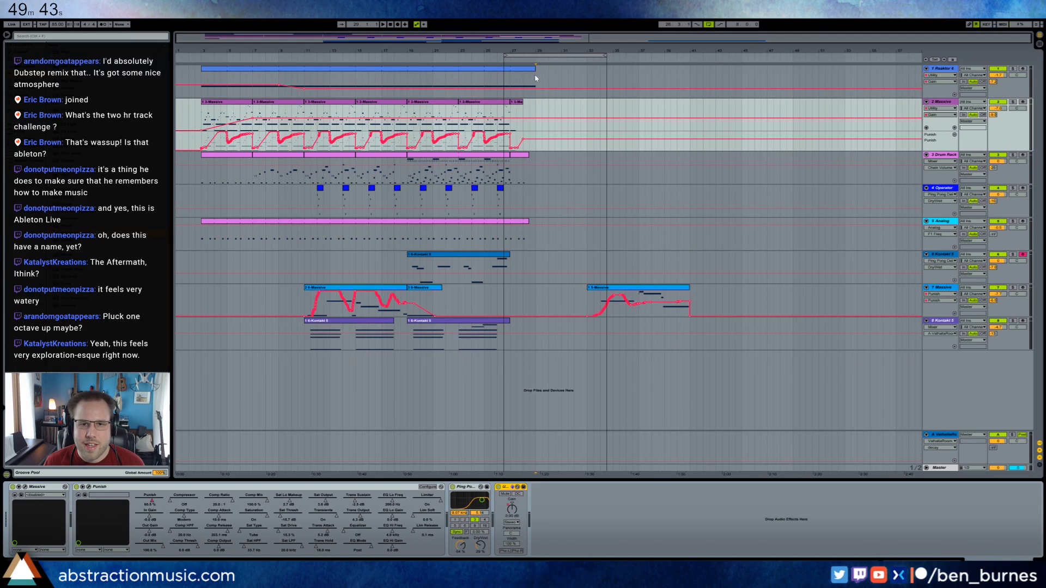
drag(535, 77, 825, 370)
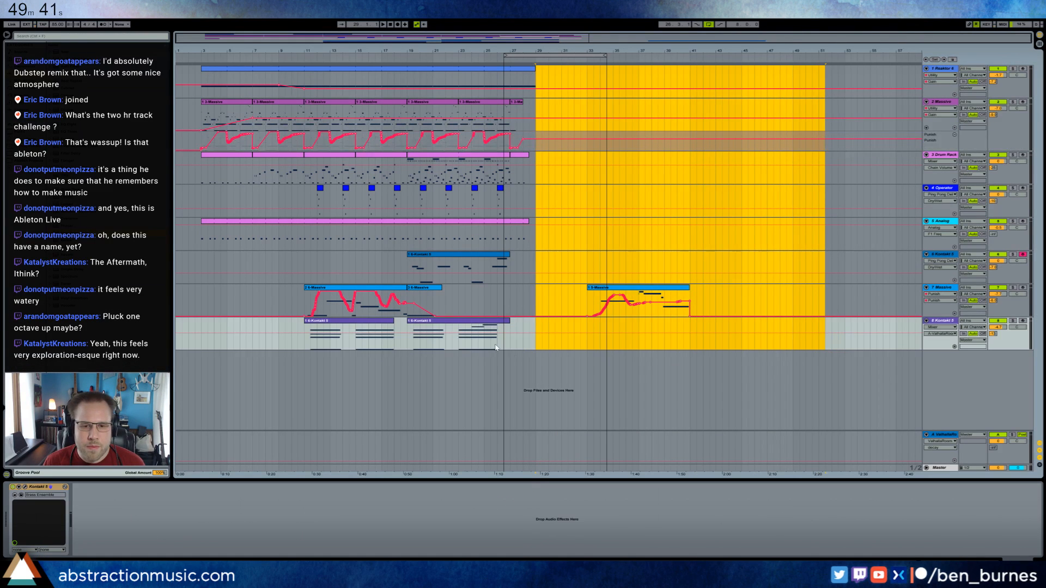
click(537, 347)
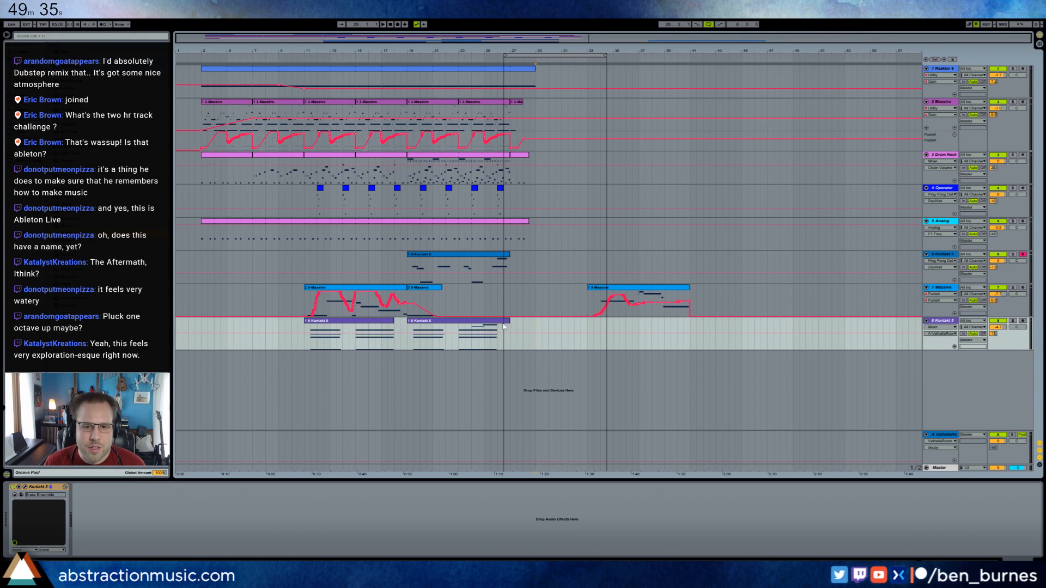
Trim the last clip on the 8 Kontakt 5 track to mid-bar 26, then arm the track and open the clip's notes.
drag(508, 322, 504, 321)
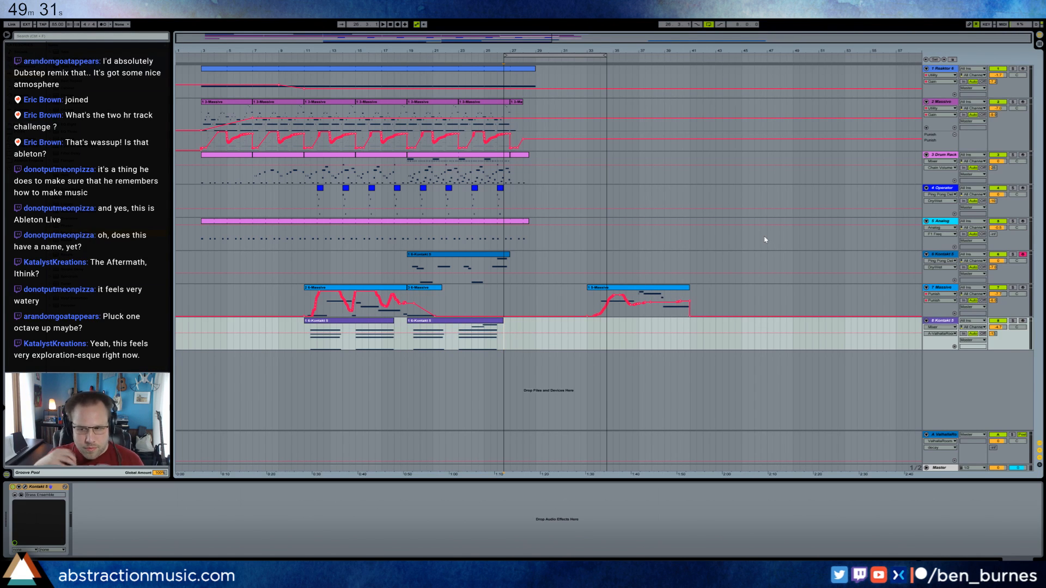
click(1022, 321)
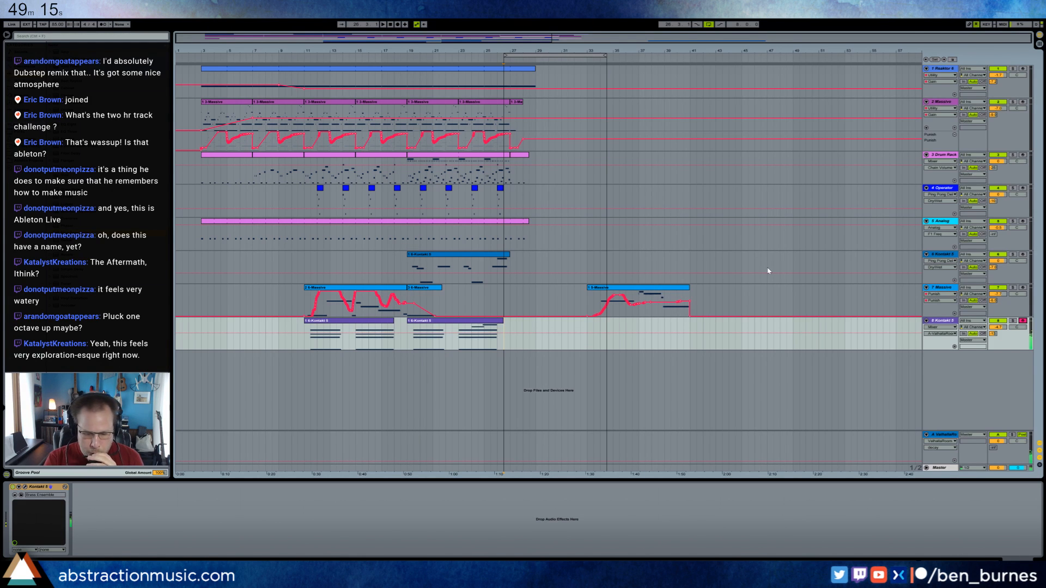
double_click(472, 329)
click(616, 430)
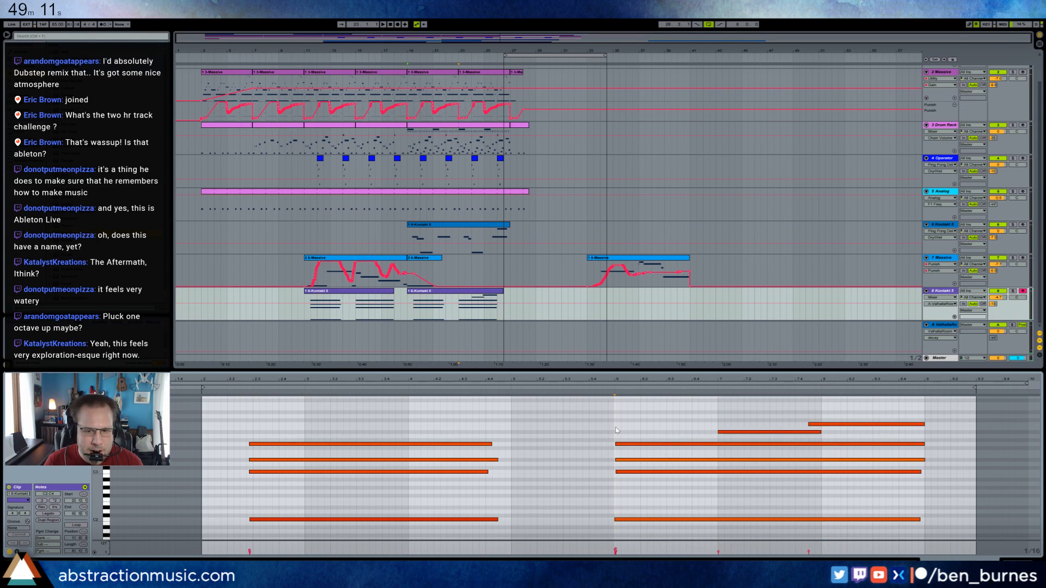
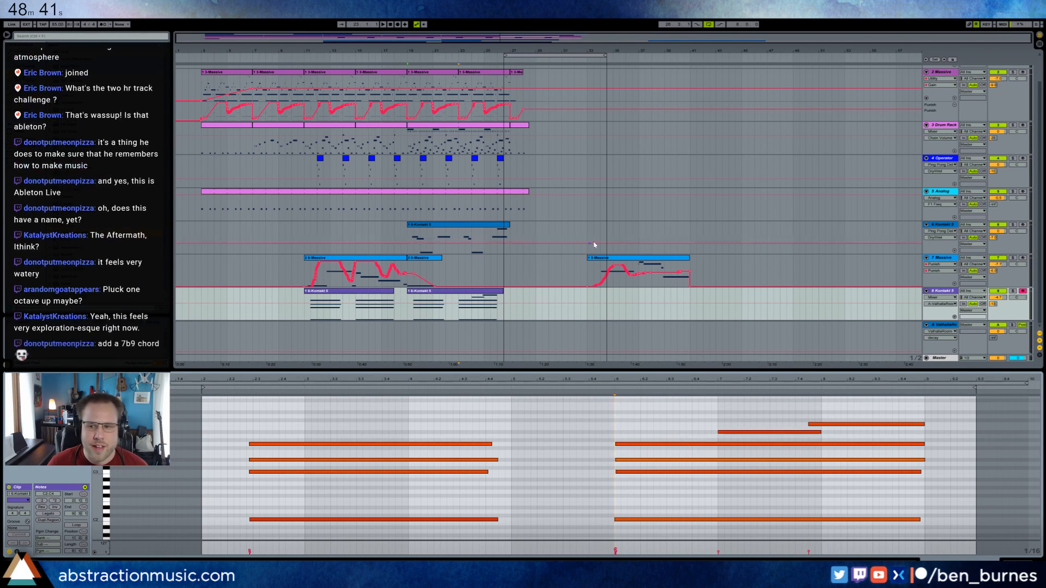
Shift the arrangement loop region slightly later so it starts at bar 27, keeping the track 8 Kontakt devices in view.
scroll(592, 241, up, 2)
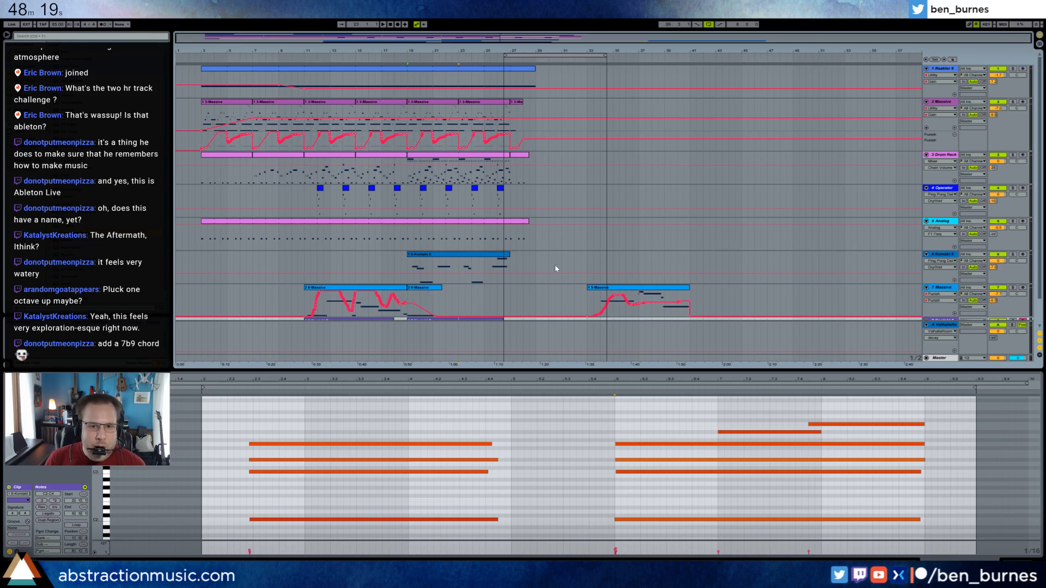
scroll(560, 246, down, 2)
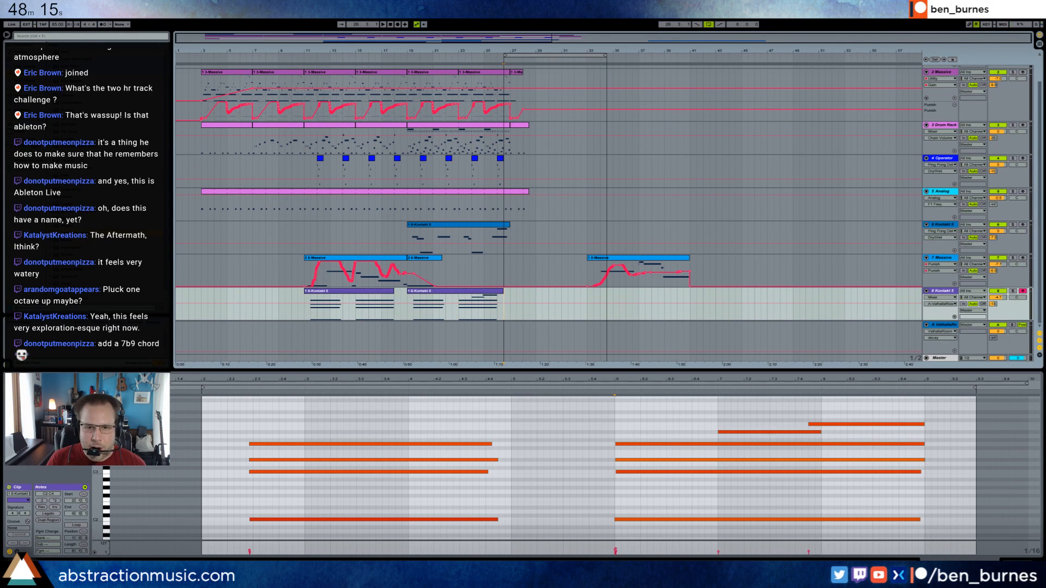
key(shift+Tab)
click(502, 323)
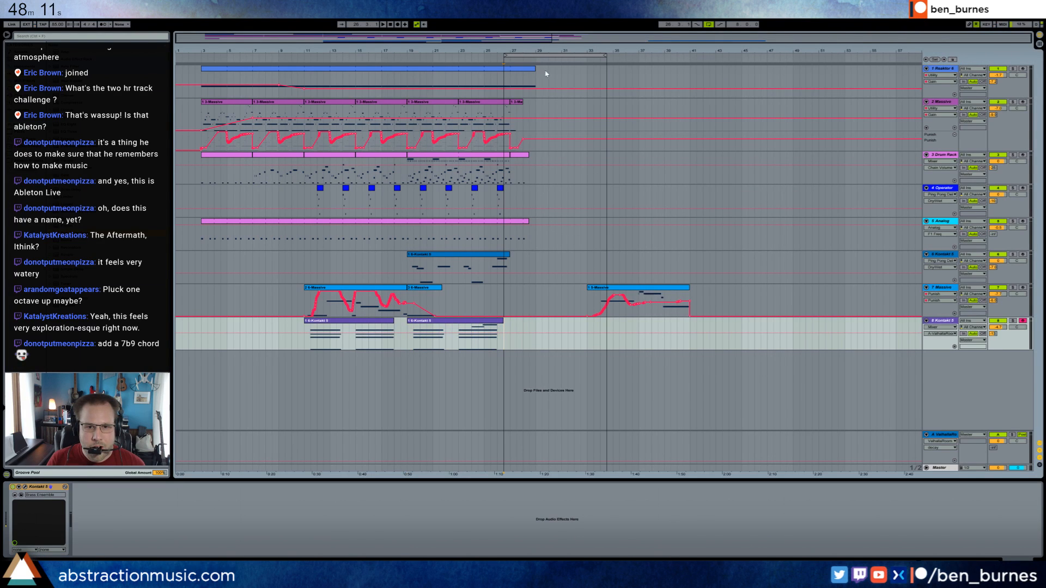
click(547, 55)
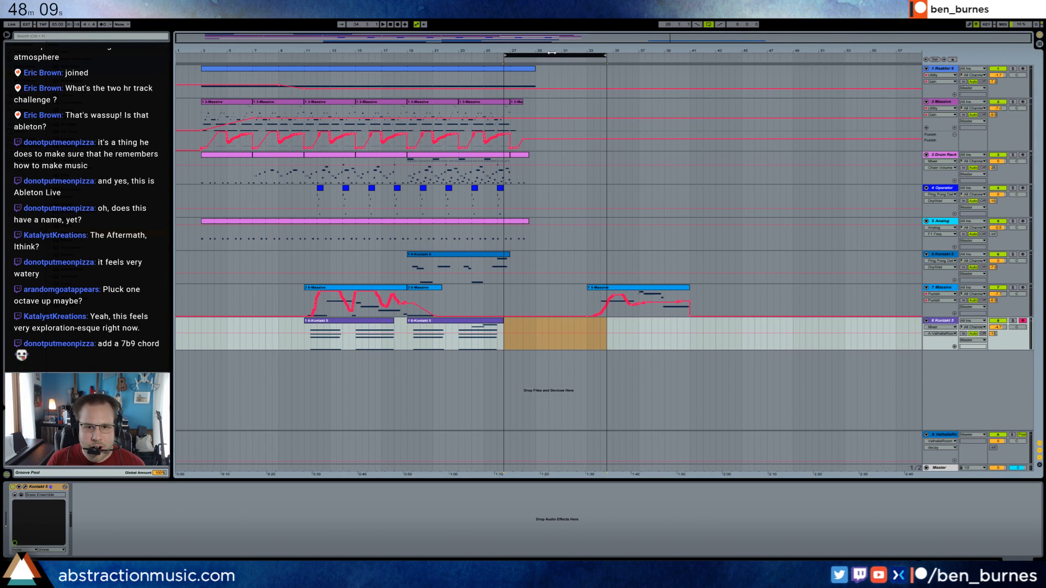
drag(550, 53, 556, 53)
Record a sustained chord on the track 8 Kontakt brass ensemble from bar 27, stopping a little past bar 30.
click(511, 327)
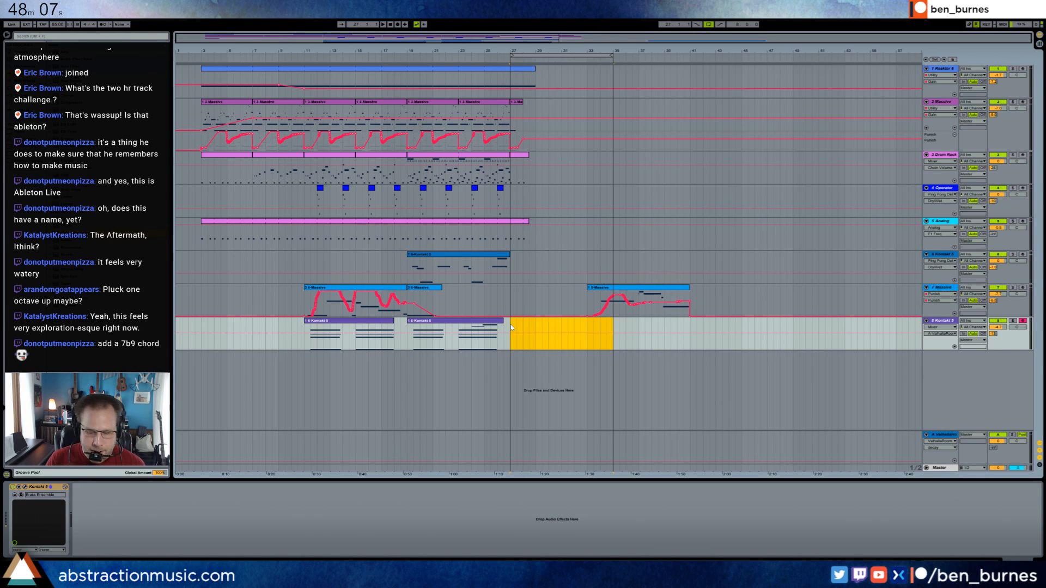
click(511, 328)
key(F9)
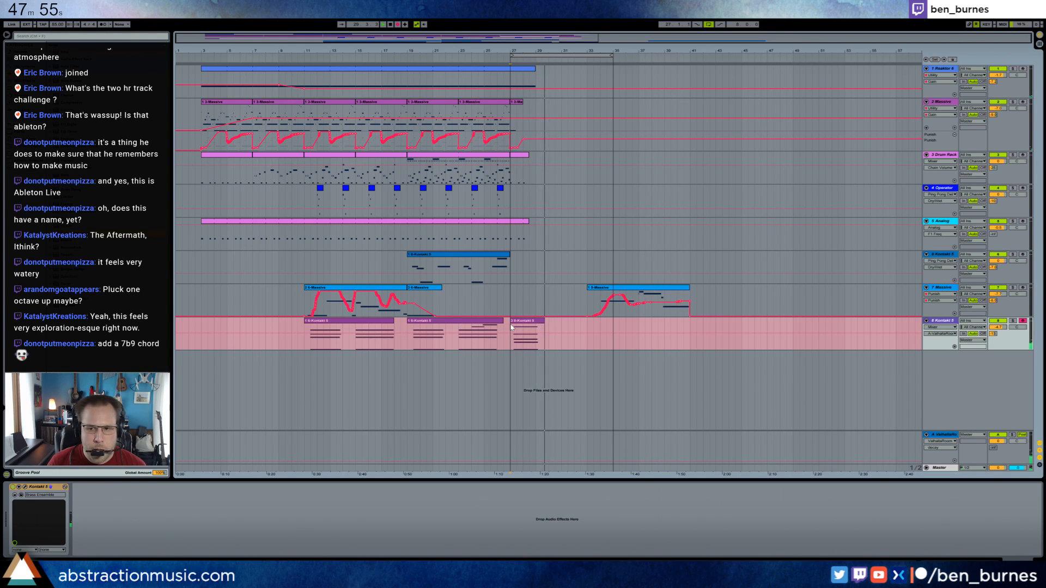
key(space)
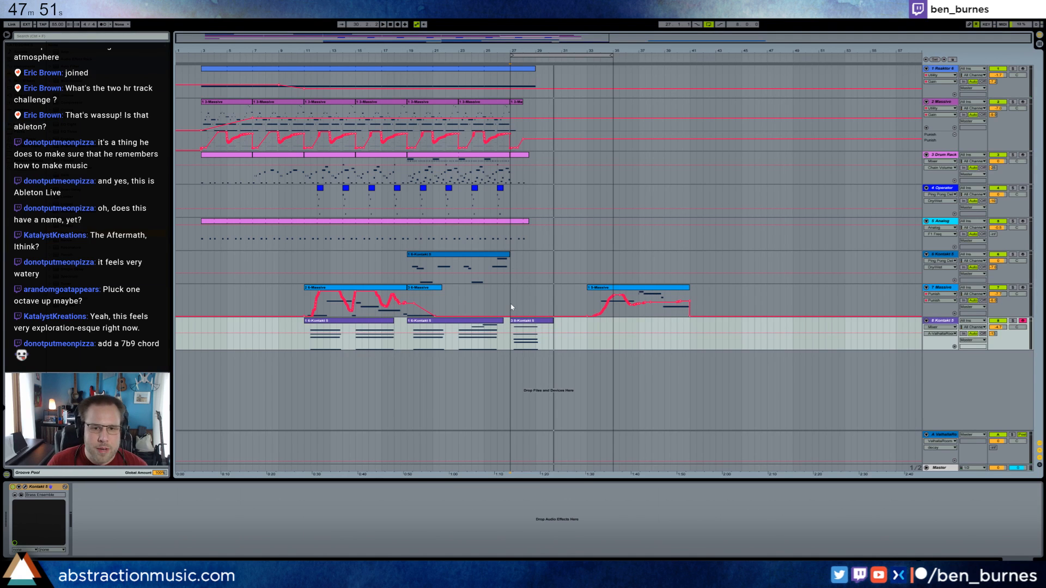
Arm the track 7 Massive instrument for recording.
click(973, 305)
click(1023, 288)
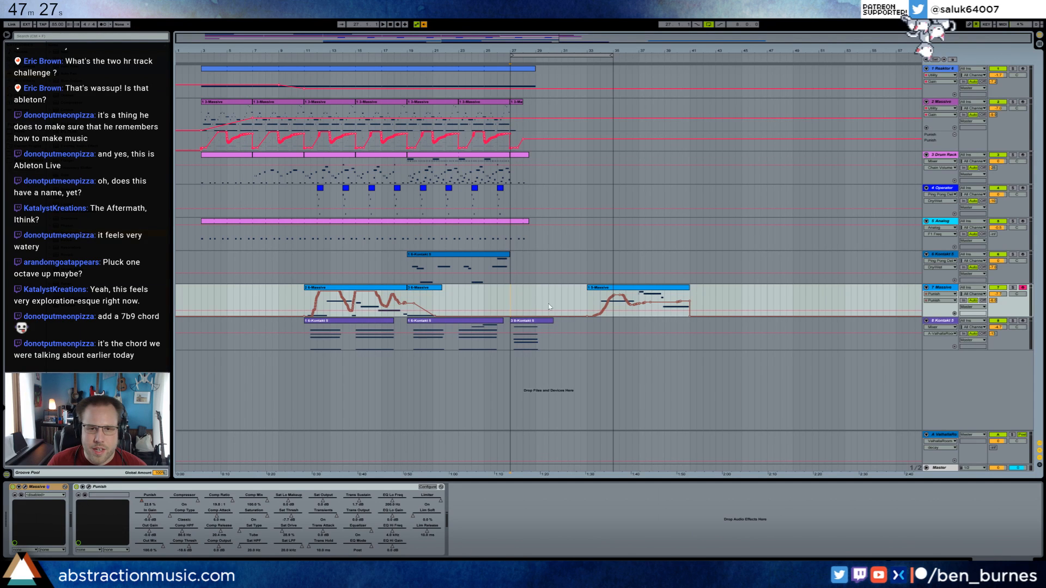
Paste a copy of the second track 2 Massive clip at bar 29.
click(226, 103)
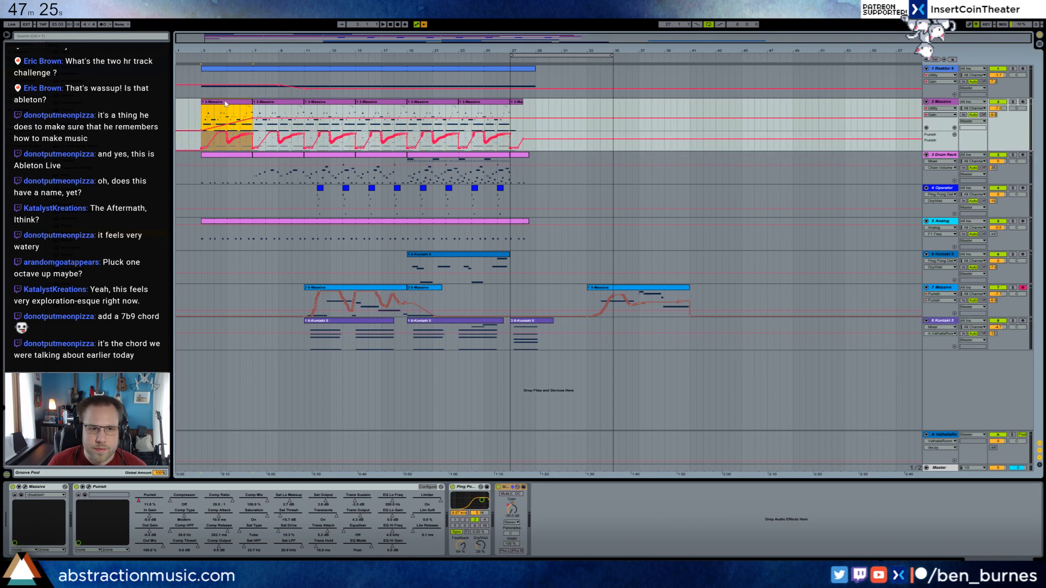
click(536, 107)
click(297, 104)
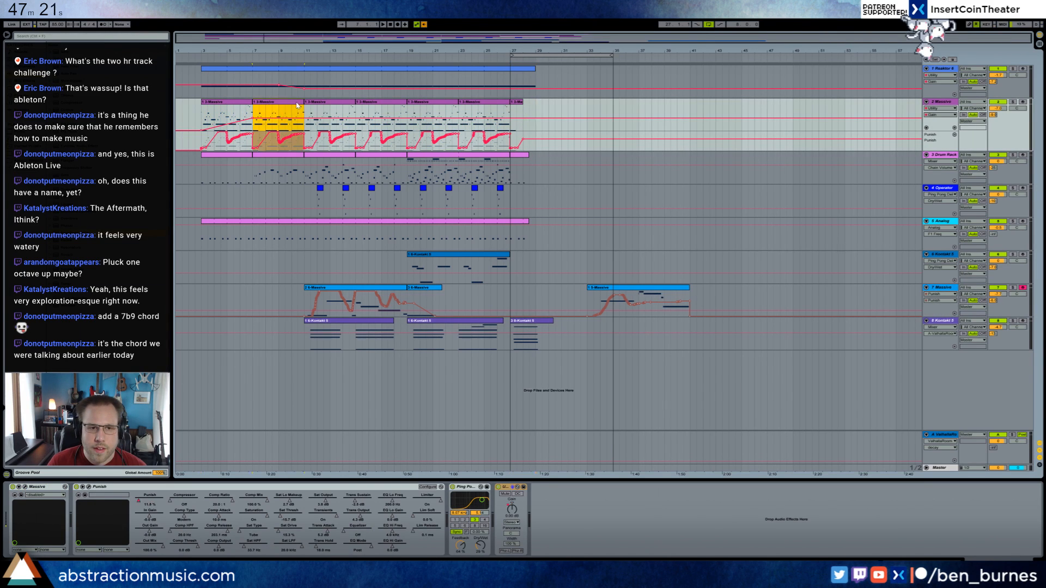
click(536, 107)
key(ctrl+v)
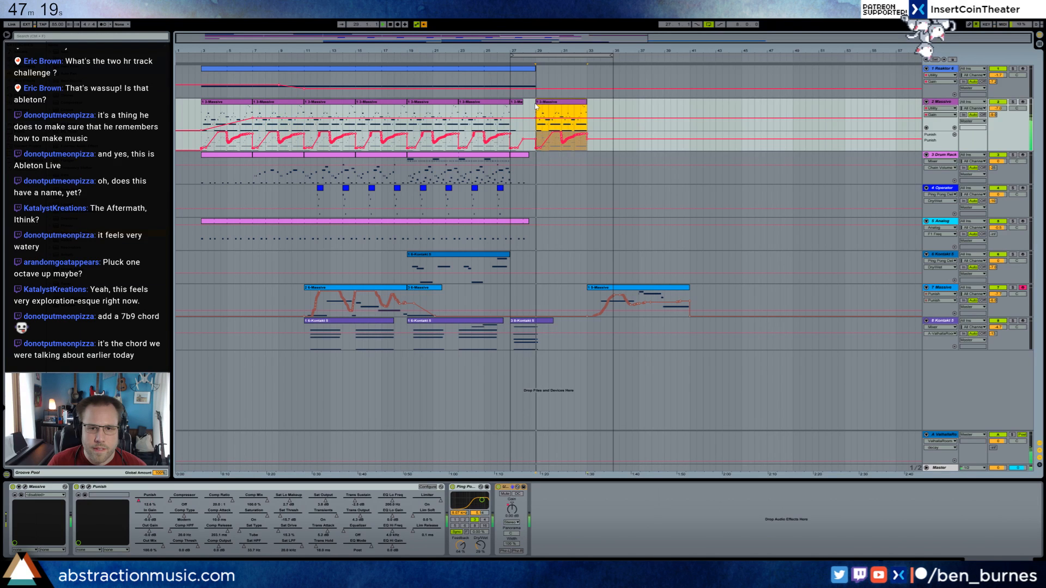
Extend the track 1 Reaktor clip to bar 37 and select the loop region.
drag(536, 78, 641, 77)
mouse_move(590, 55)
mouse_down()
mouse_move(611, 56)
mouse_move(589, 56)
mouse_up()
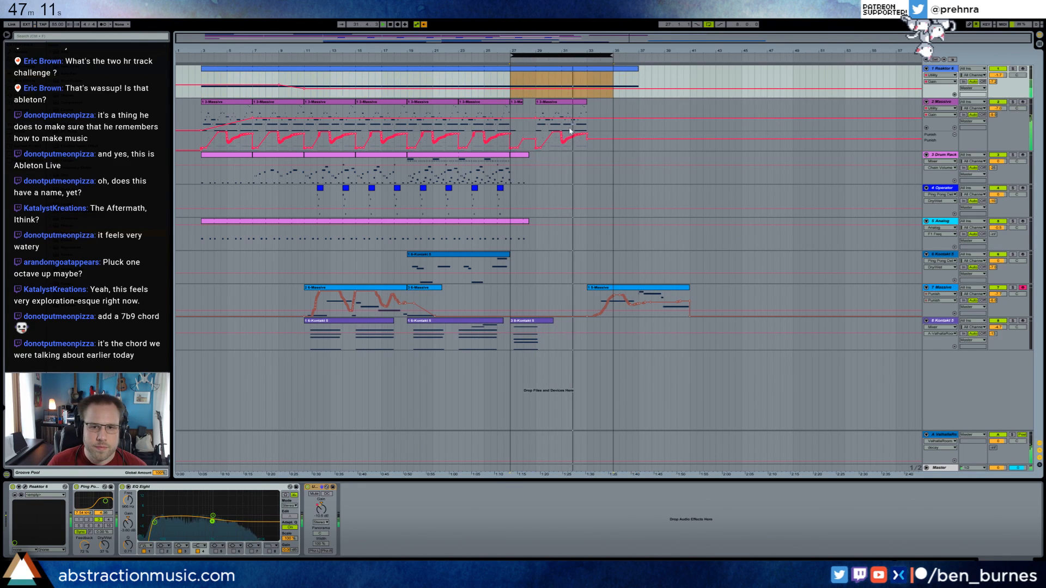
Delete the copied Massive clip at bar 29 on track 2 and re-enable the overridden automation.
click(574, 103)
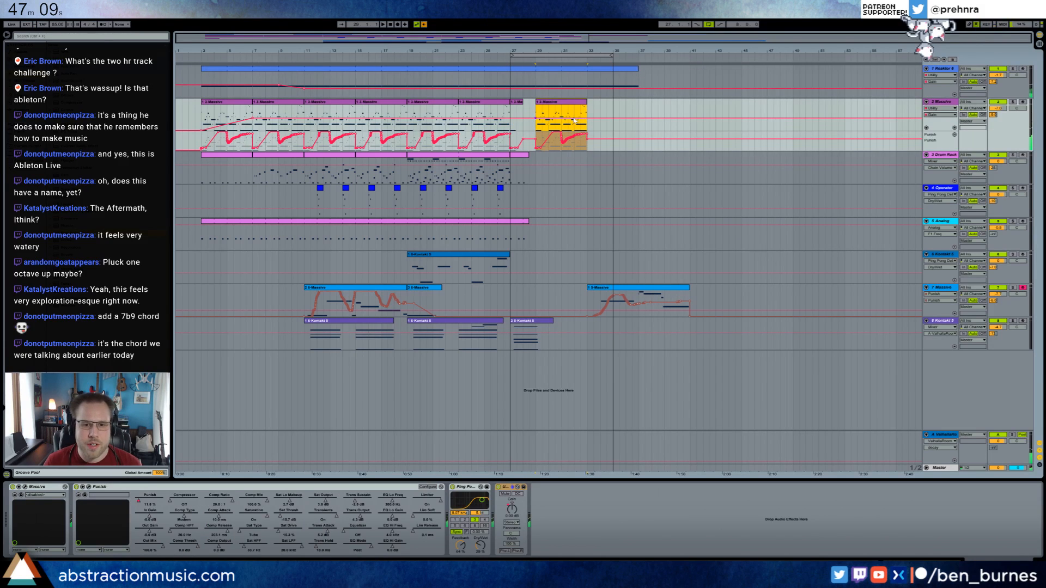
key(Delete)
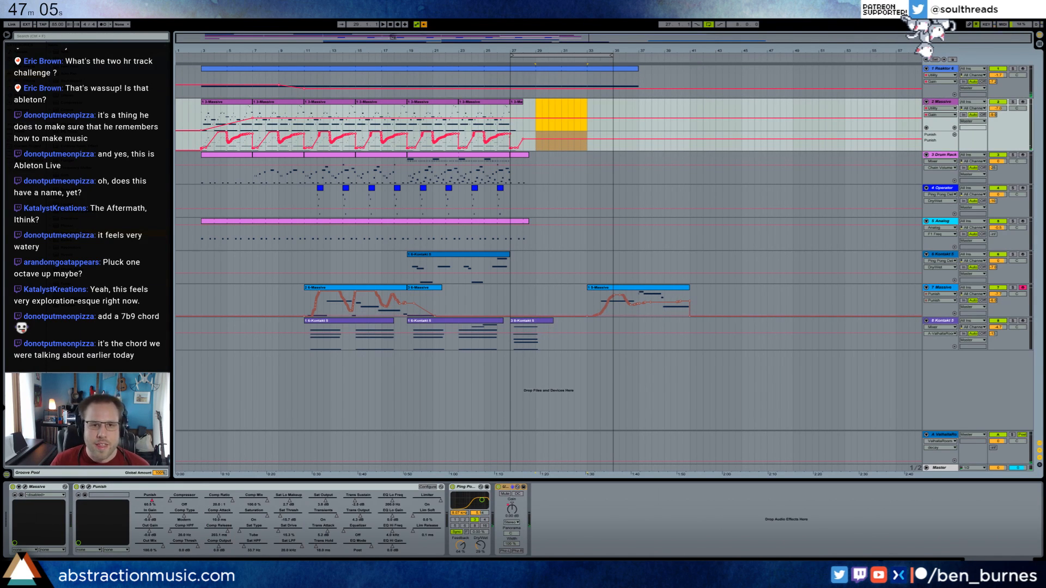
click(423, 24)
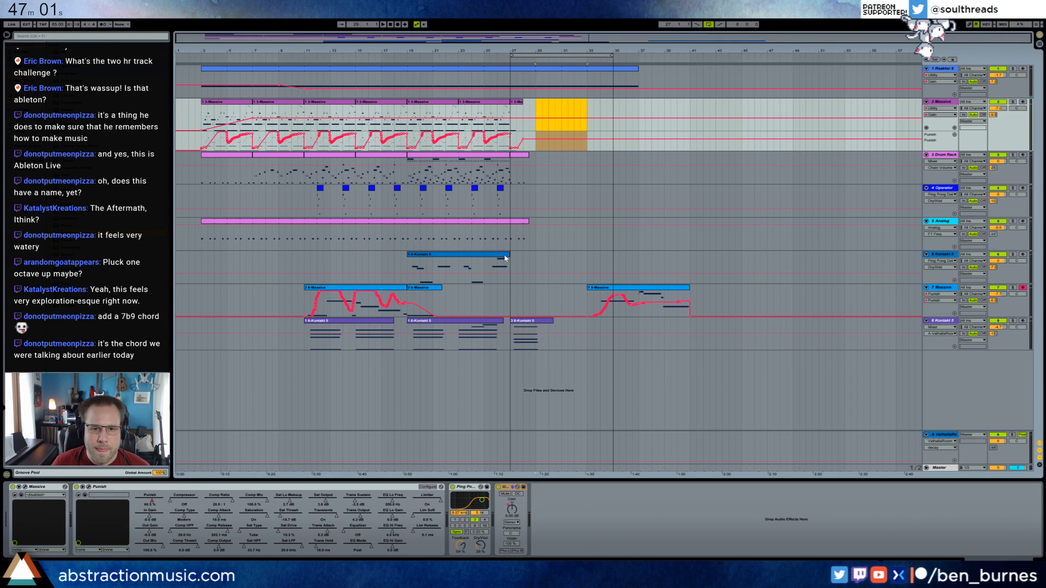
Extend the track 6 Kontakt clip to bar 29, add a note about one bar long at bar 27, and play it back.
drag(508, 264, 533, 257)
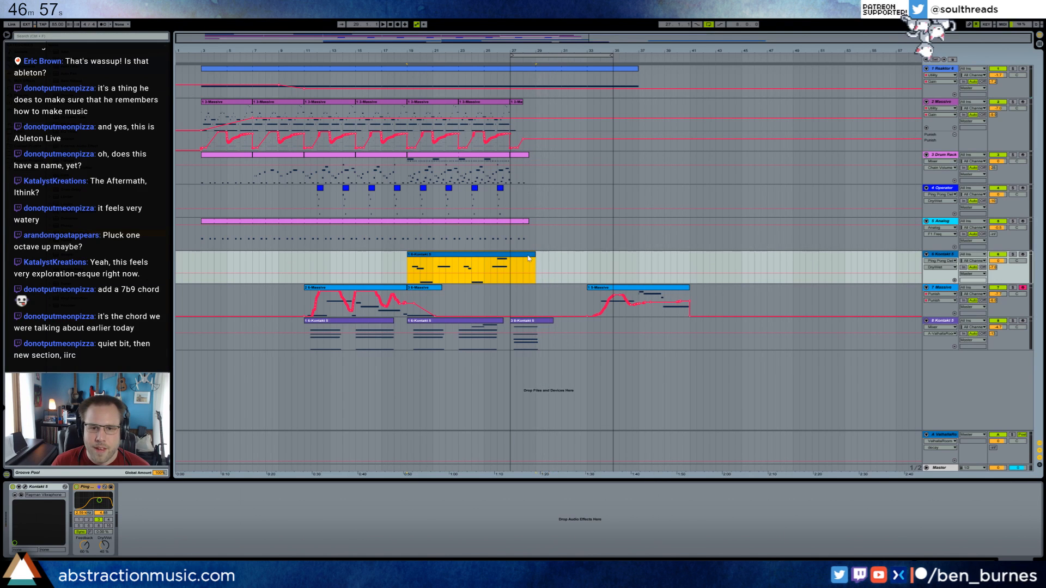
double_click(532, 255)
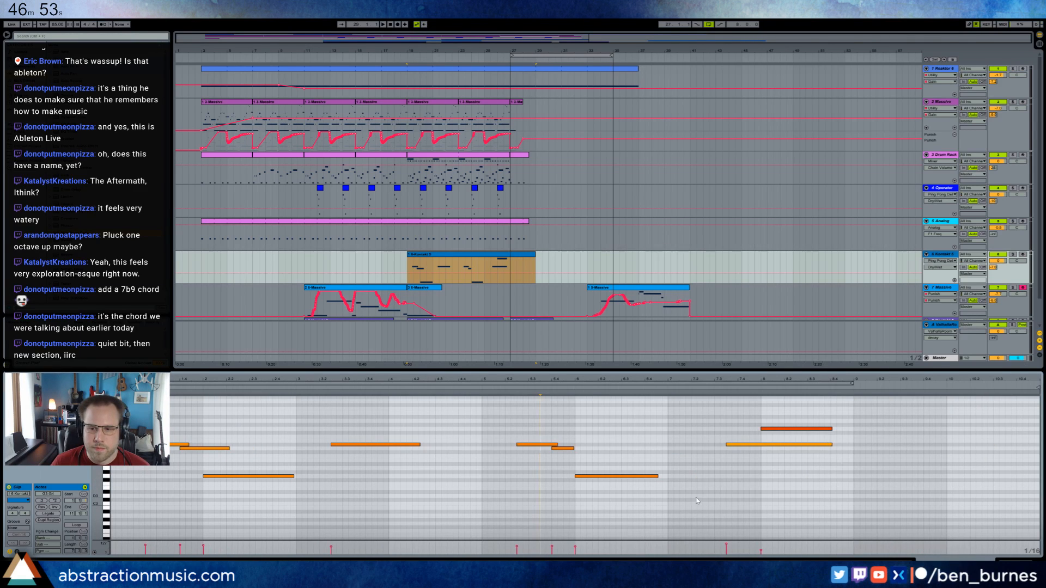
drag(856, 457, 935, 457)
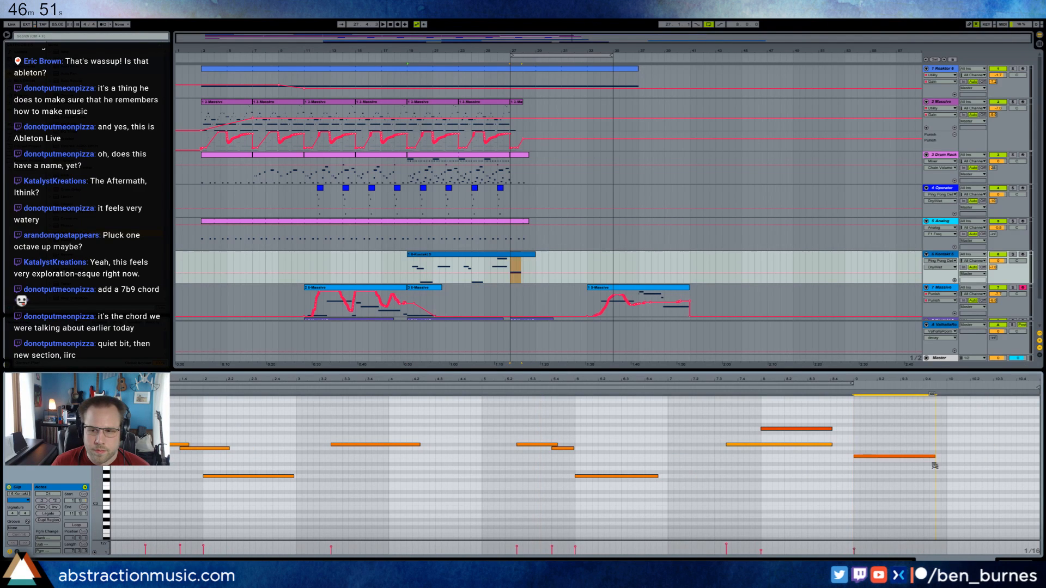
click(512, 265)
key(space)
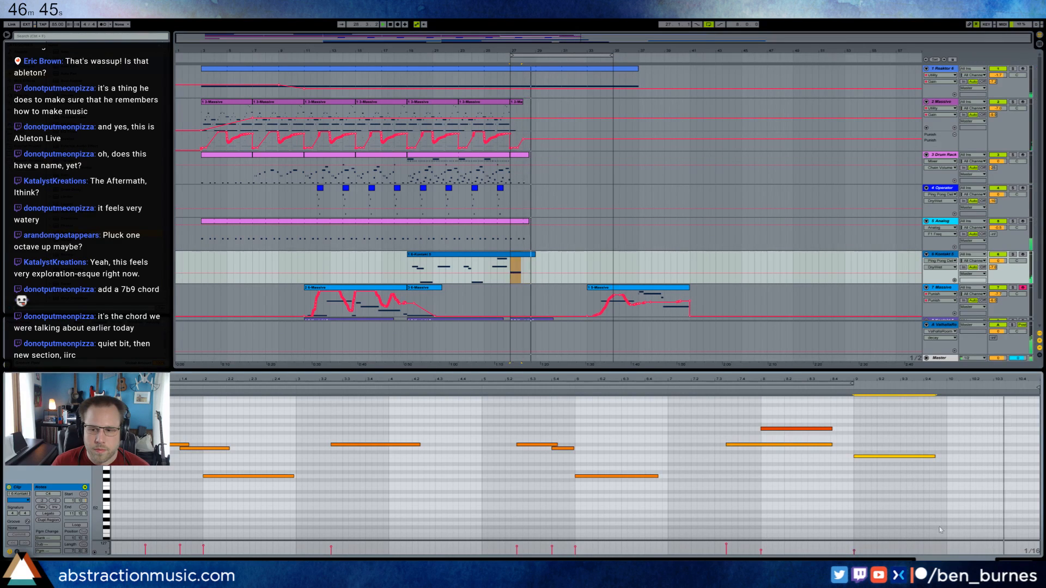
Move the last track 8 Kontakt chord clip slightly earlier and trim it to end at bar 29.
key(shift+Tab)
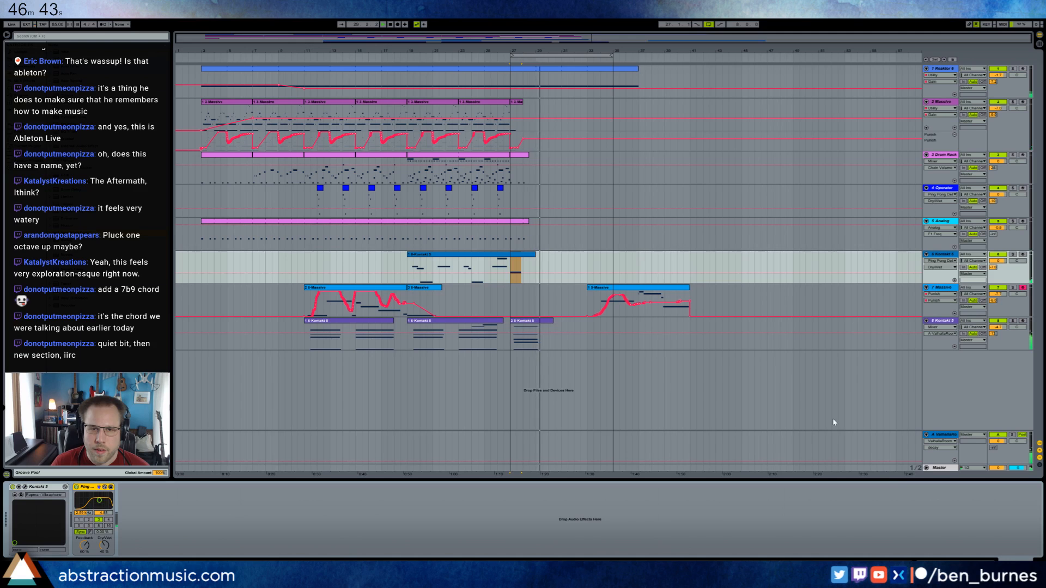
click(531, 336)
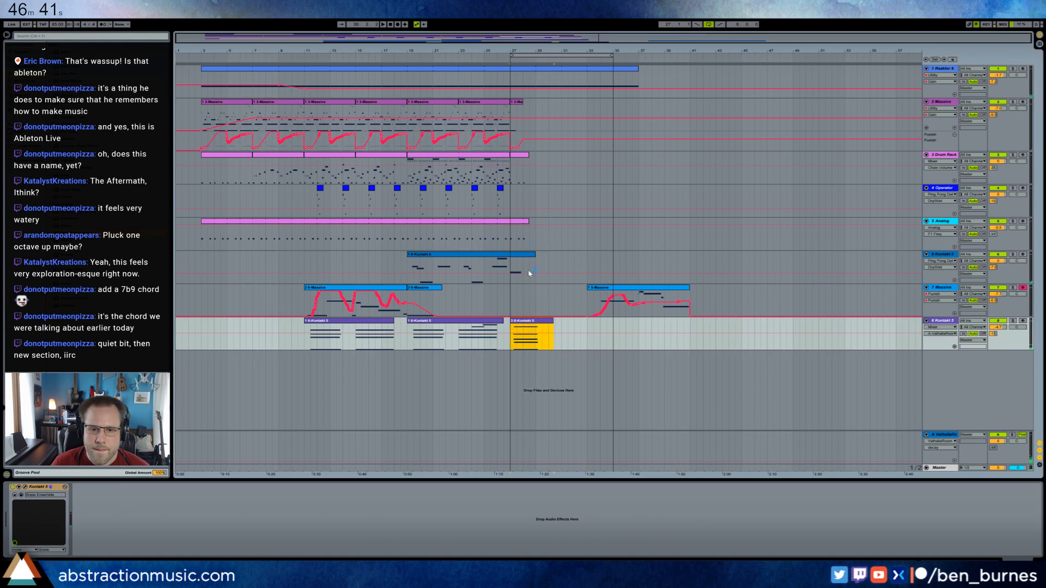
mouse_move(541, 326)
mouse_down()
mouse_move(526, 331)
mouse_move(535, 322)
mouse_up()
click(549, 326)
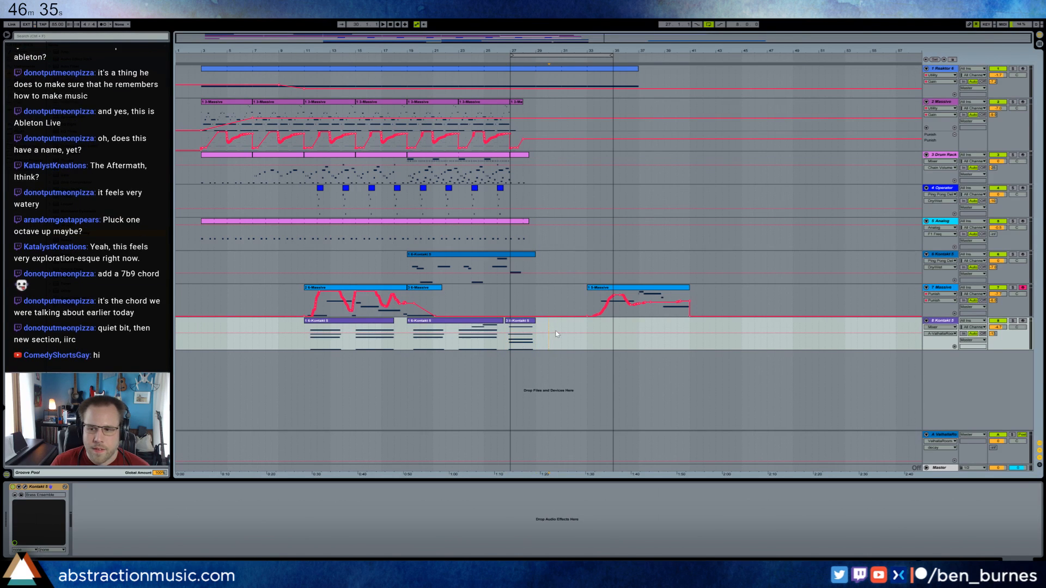
Place the browser sample on a new audio track midway through bar 28 and reverse it.
click(537, 199)
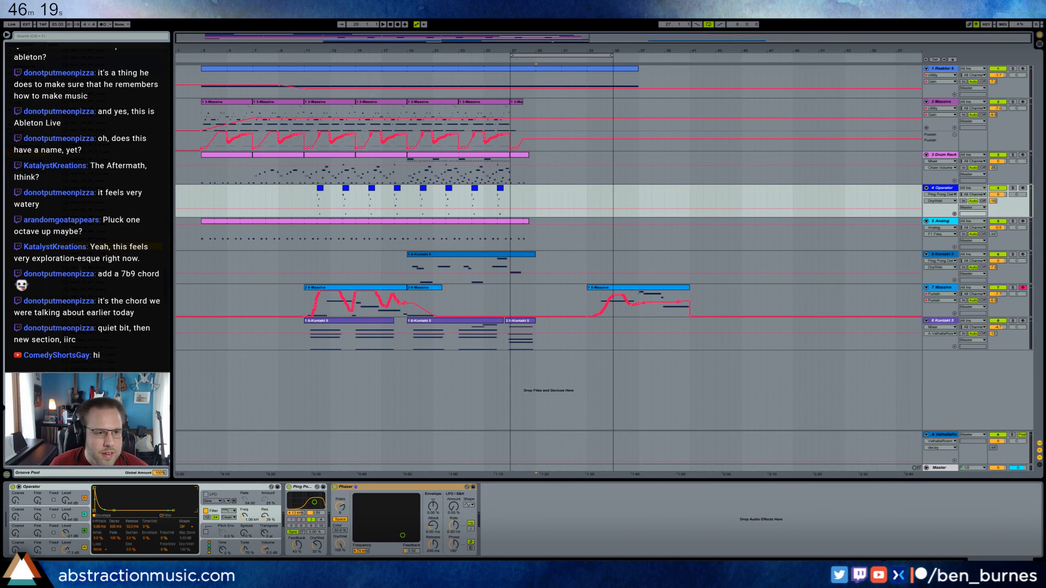
drag(81, 247, 530, 382)
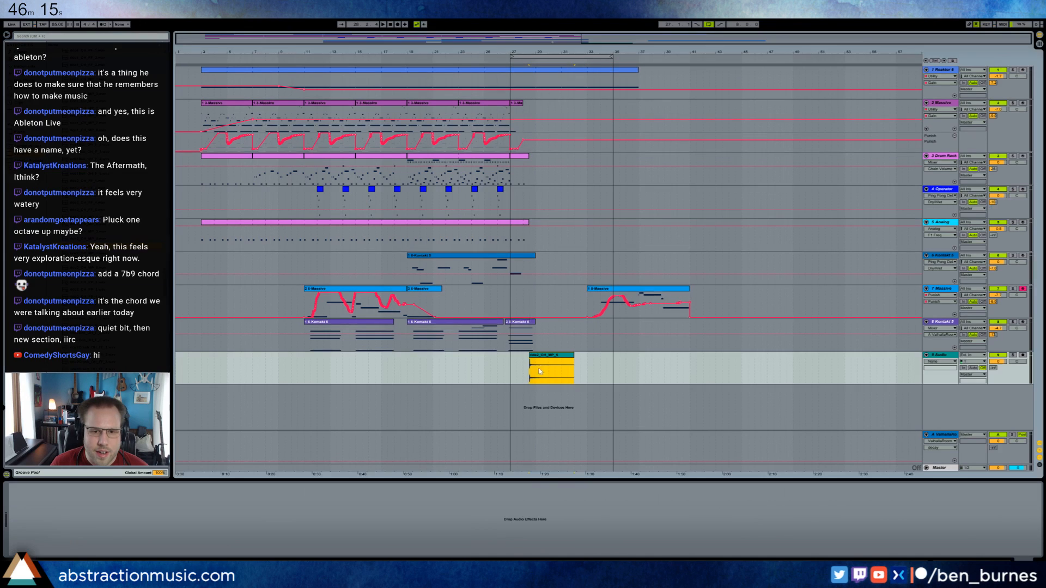
click(541, 358)
click(65, 507)
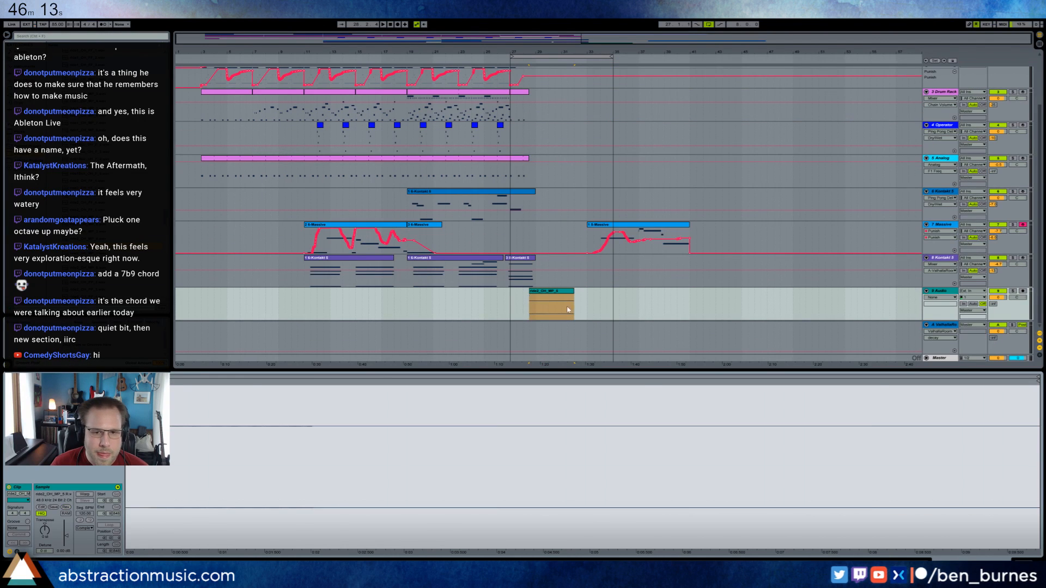
Trim the reversed sample to its swelling end and position it off-grid, cutting its end at bar 29.
drag(530, 292, 564, 293)
drag(569, 292, 530, 293)
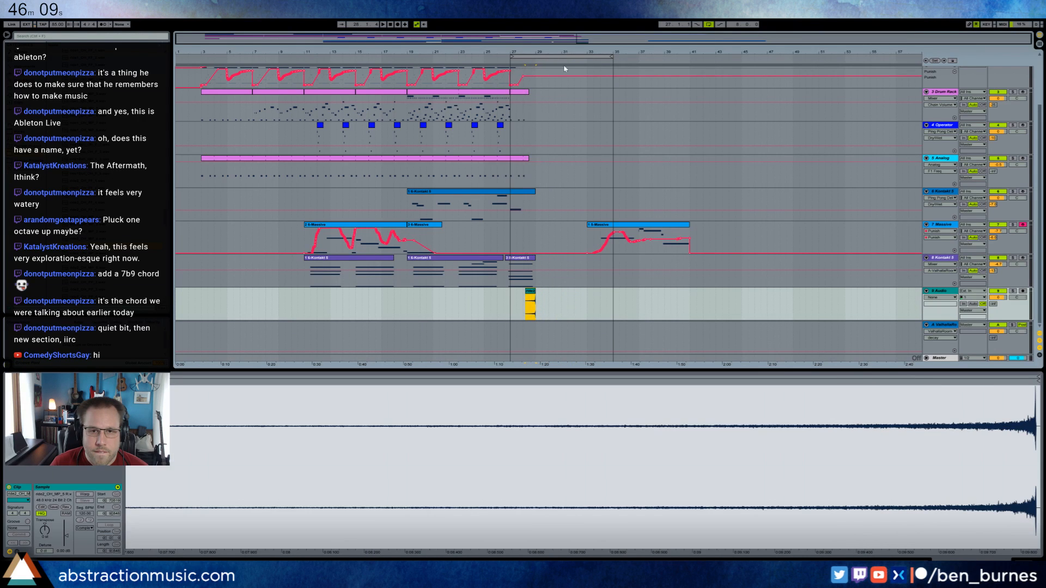
drag(530, 52, 530, 112)
key(ctrl+4)
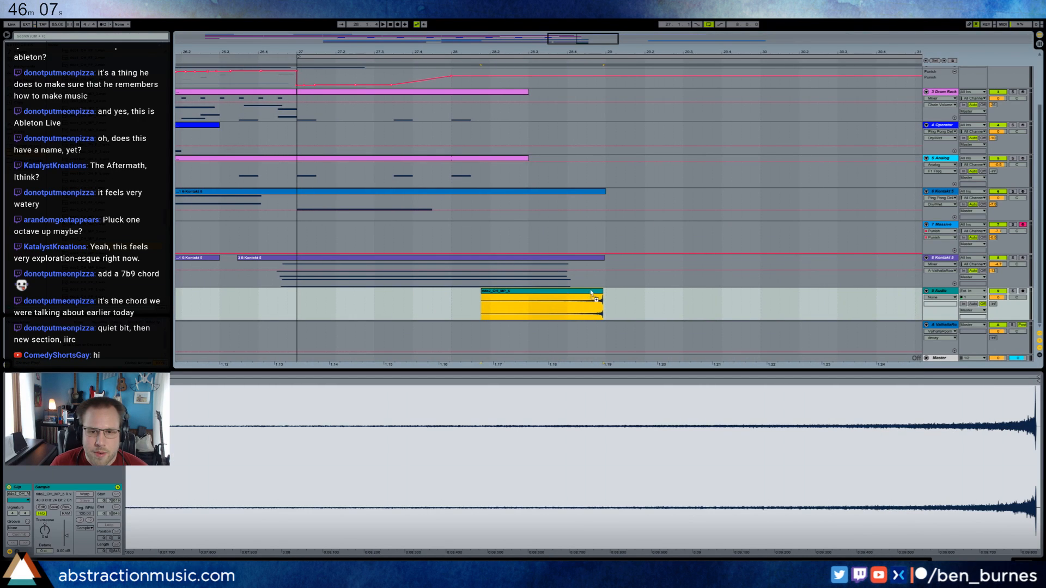
drag(592, 292, 594, 292)
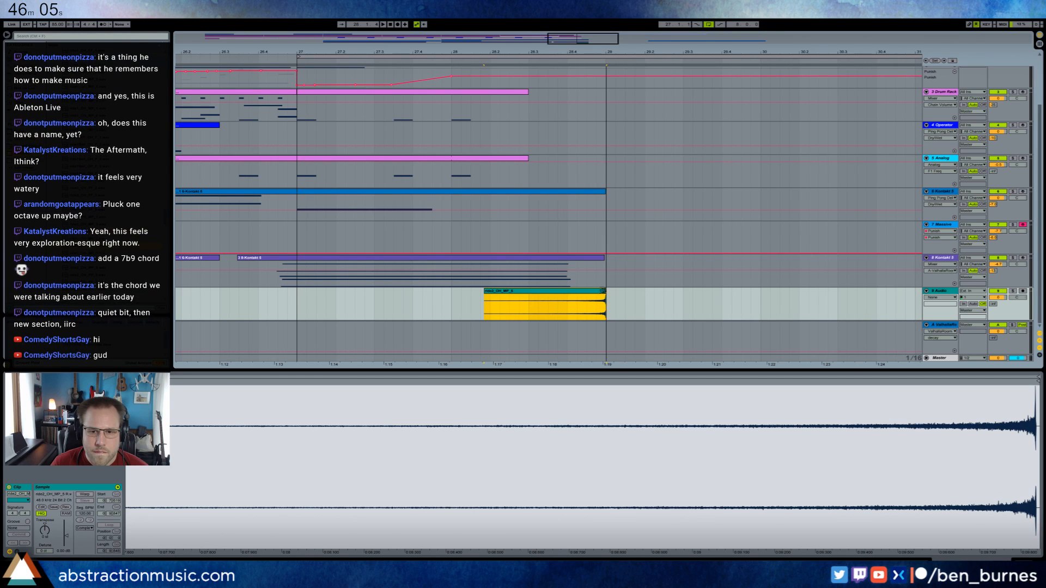
key(ctrl+4)
drag(594, 291, 596, 291)
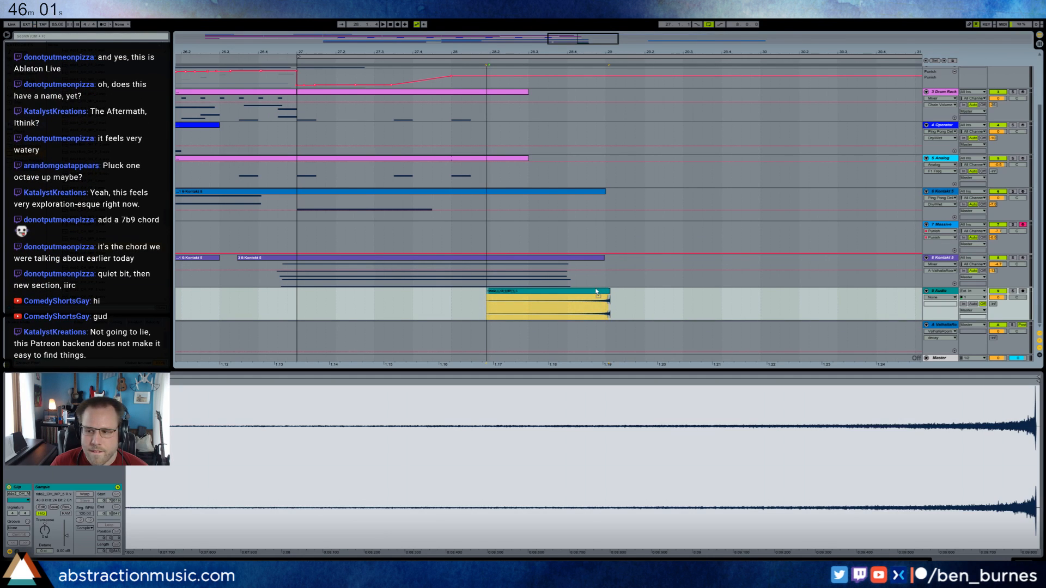
drag(596, 292, 605, 291)
key(ctrl+4)
Play the reversed sample, raise its track's send to the Valhalla reverb return, and add a high-pass Auto Filter to the track.
click(625, 304)
click(575, 306)
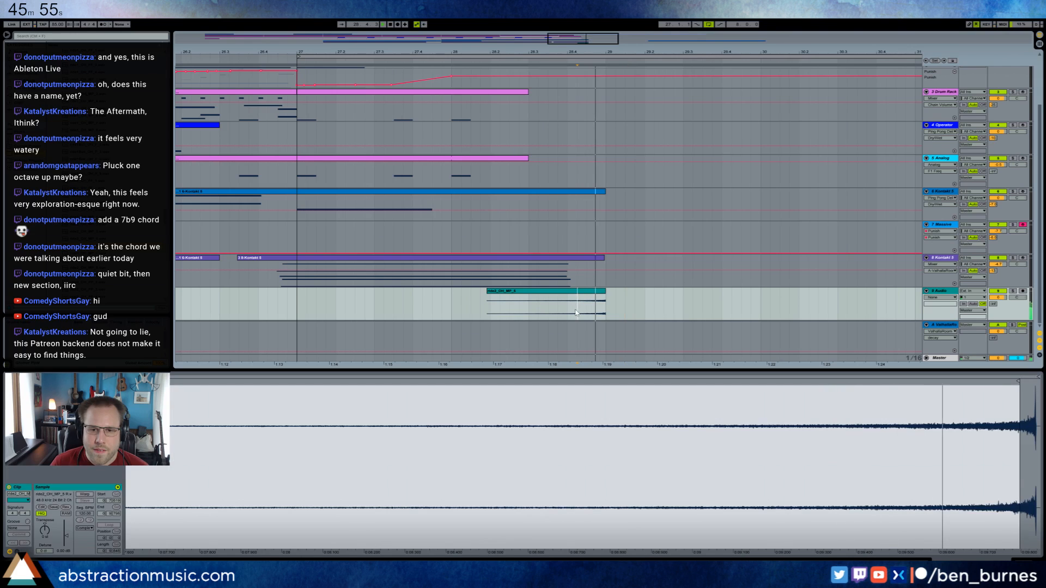
drag(993, 304, 994, 285)
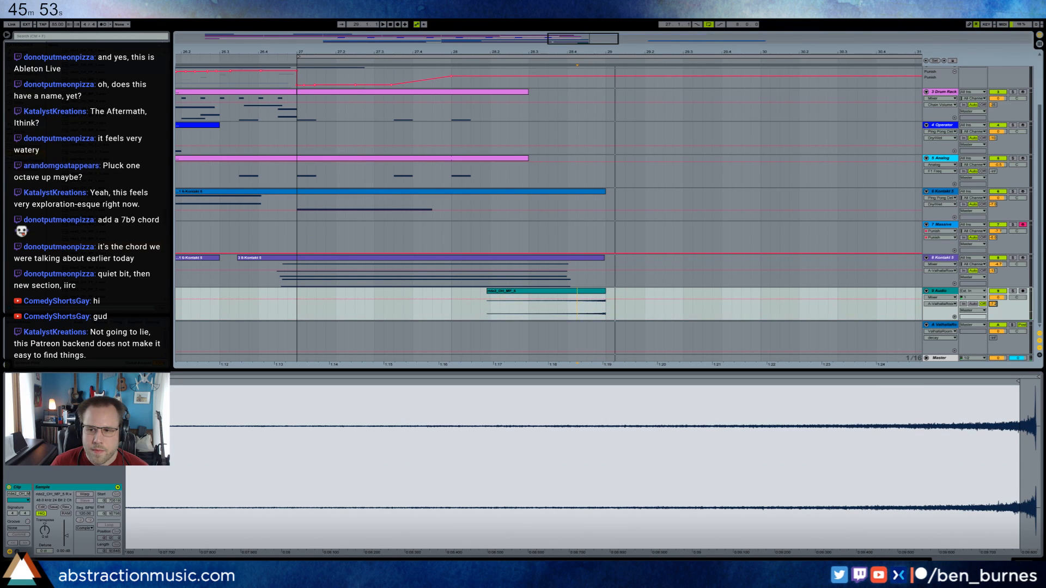
key(shift+Tab)
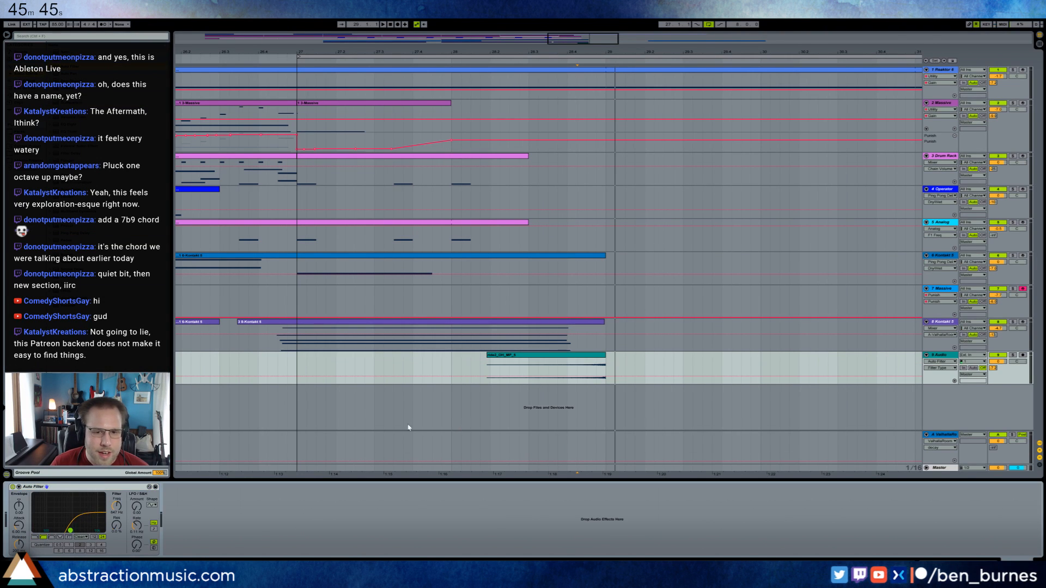
Audition the reversed sample and give it a curved fade-in over roughly its first half.
click(491, 355)
key(space)
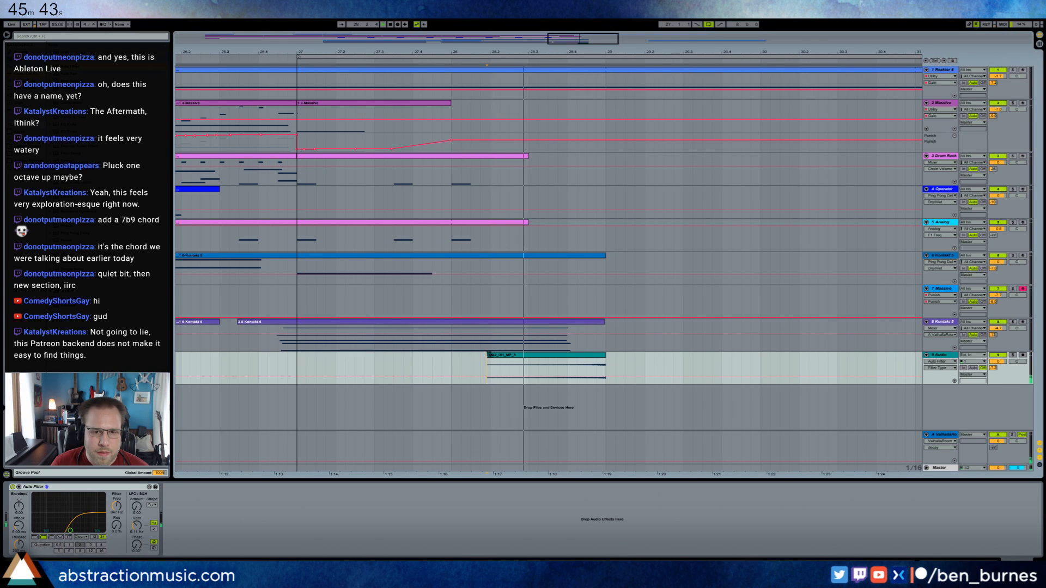
key(ctrl+alt+f)
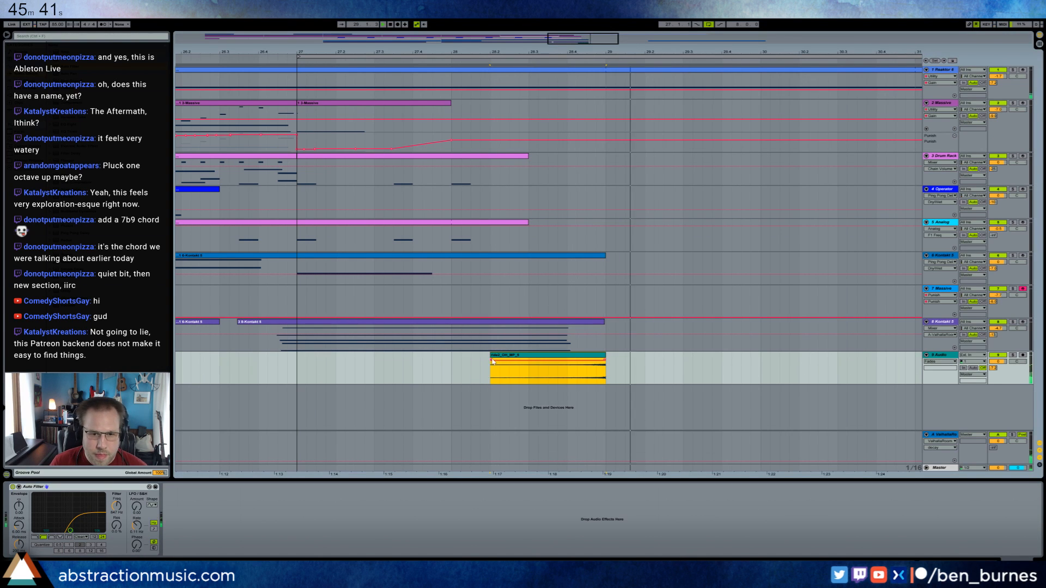
drag(493, 363, 560, 360)
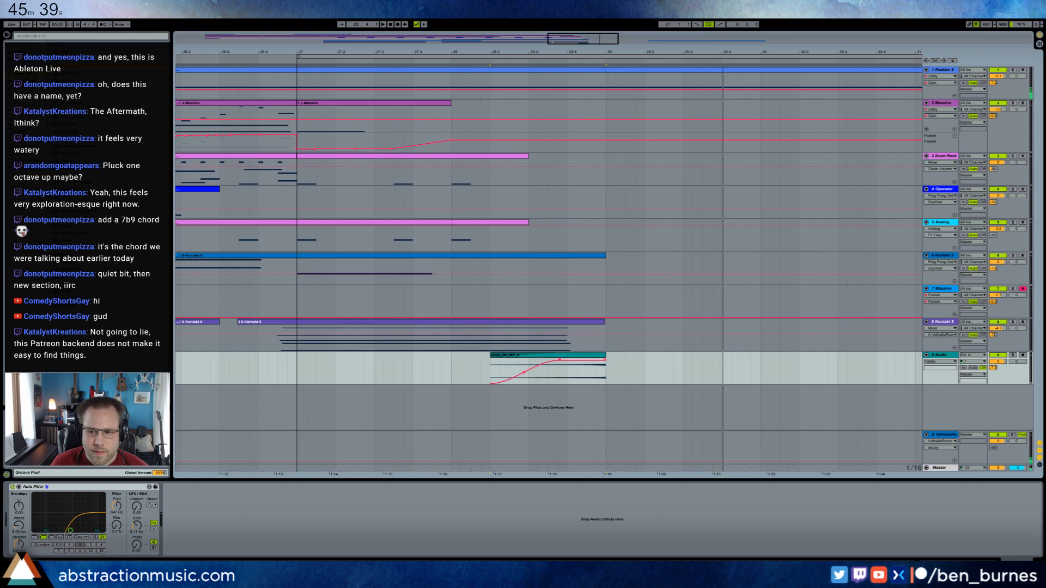
Insert a new MIDI track below the second Kontakt track and load Massive on it.
drag(569, 36, 571, 25)
click(447, 345)
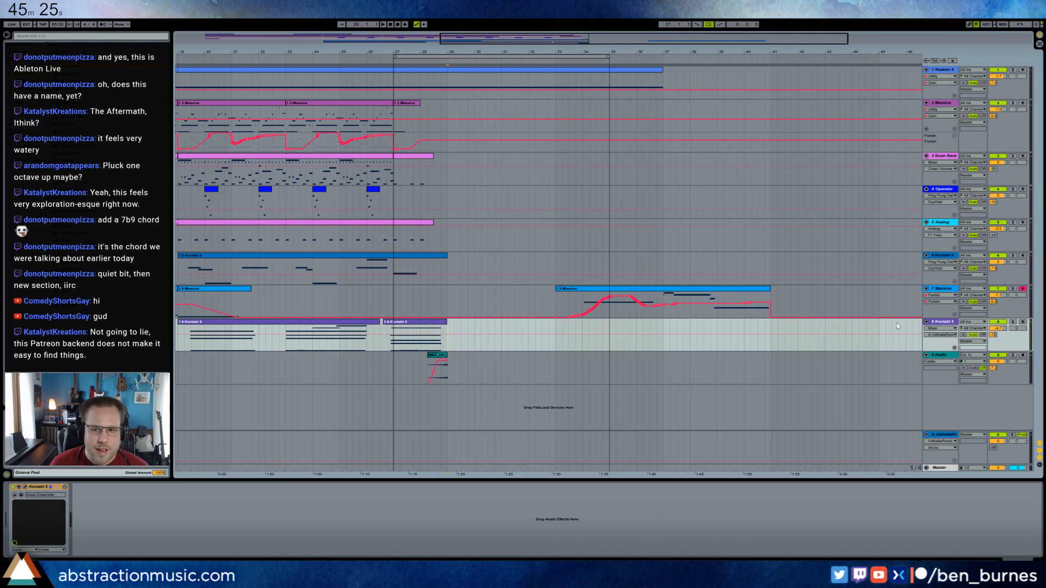
click(941, 325)
key(ctrl+shift+t)
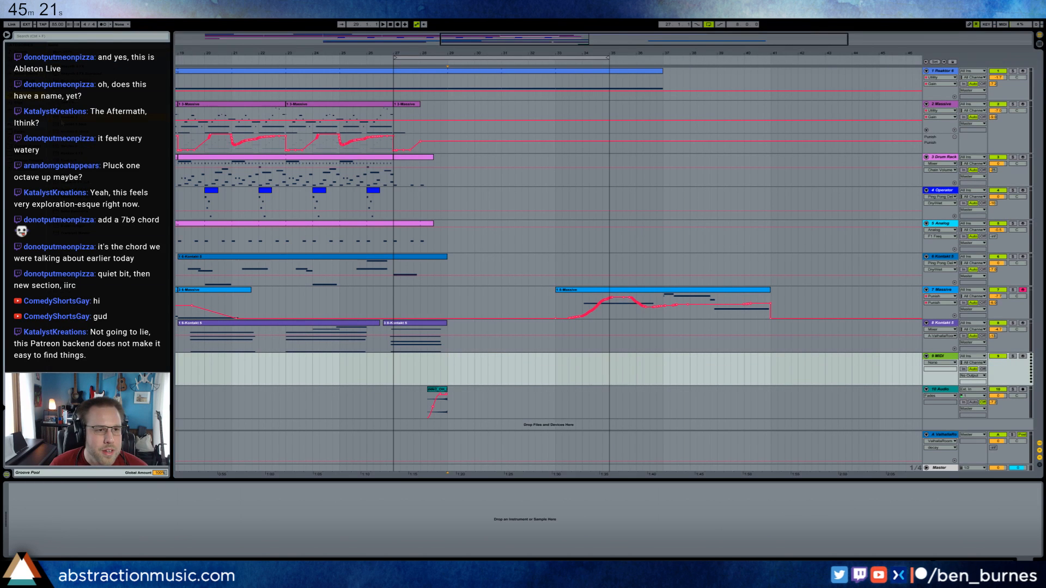
drag(467, 383, 471, 376)
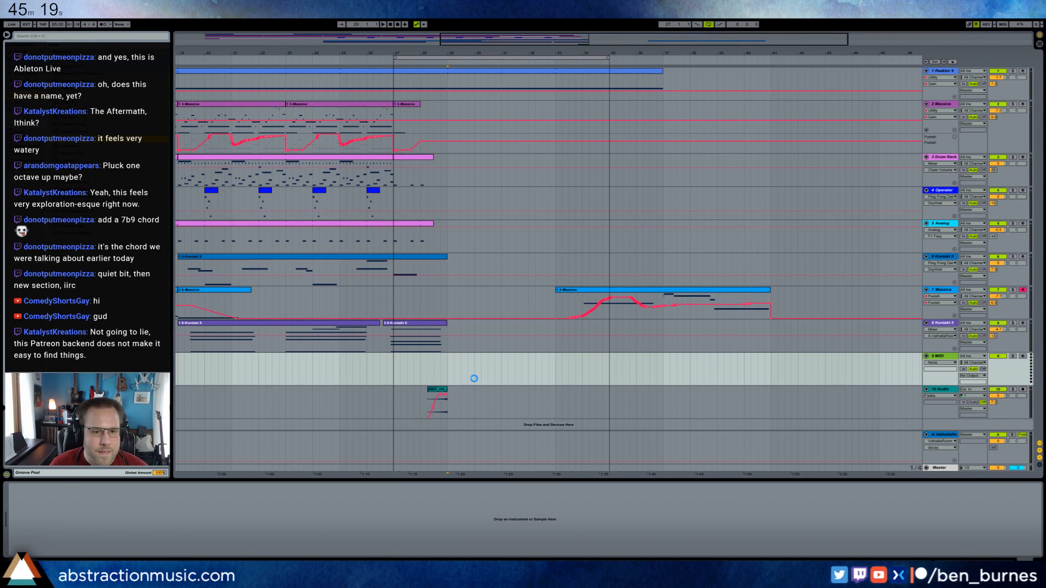
drag(239, 205, 255, 222)
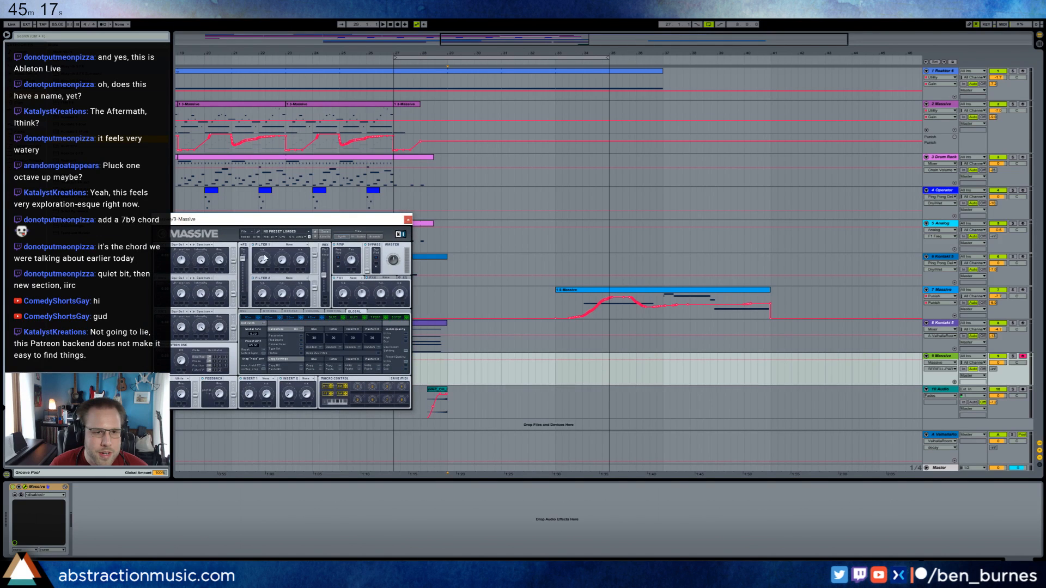
Try different filter types for Massive's Filter 1, settle on one and adjust its cutoff.
click(286, 245)
click(285, 250)
drag(299, 261, 262, 259)
click(287, 245)
click(285, 261)
click(288, 245)
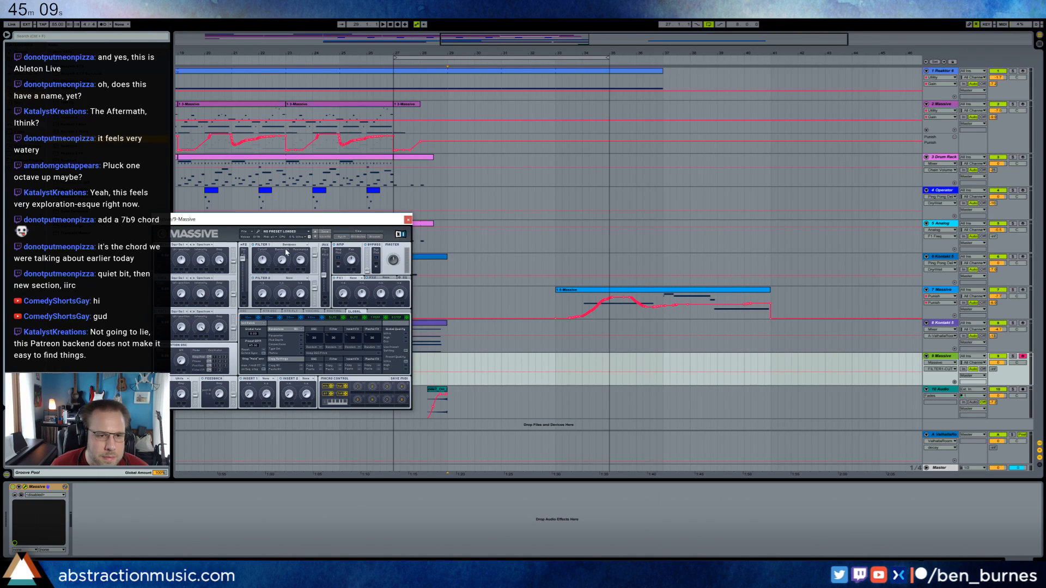
click(287, 250)
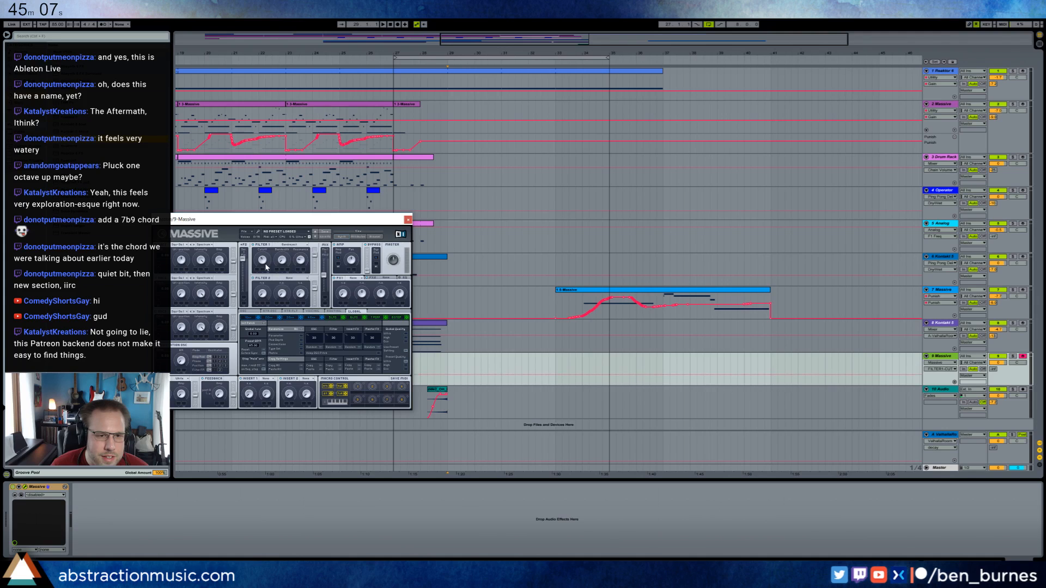
click(274, 245)
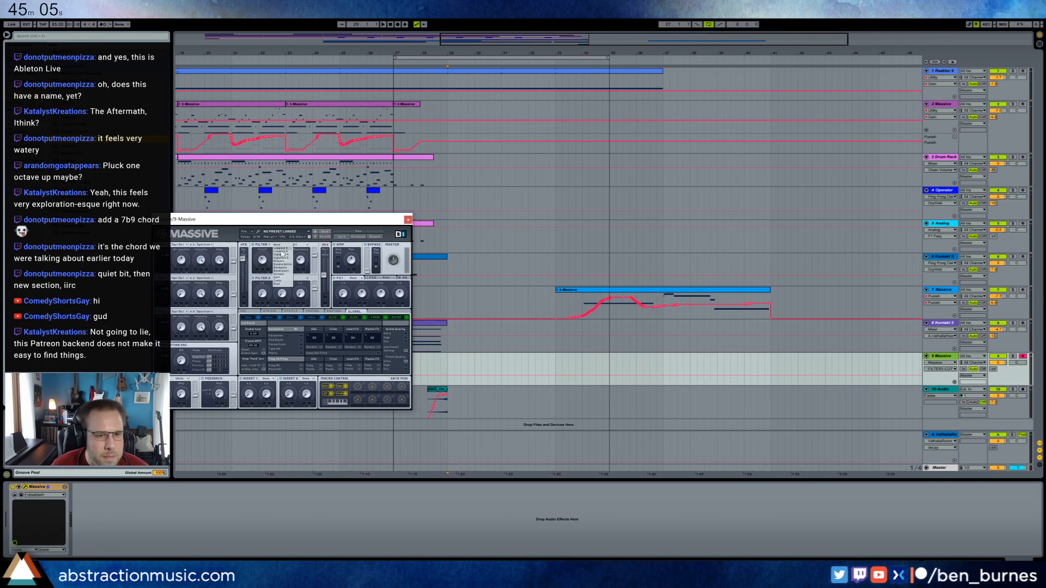
click(285, 273)
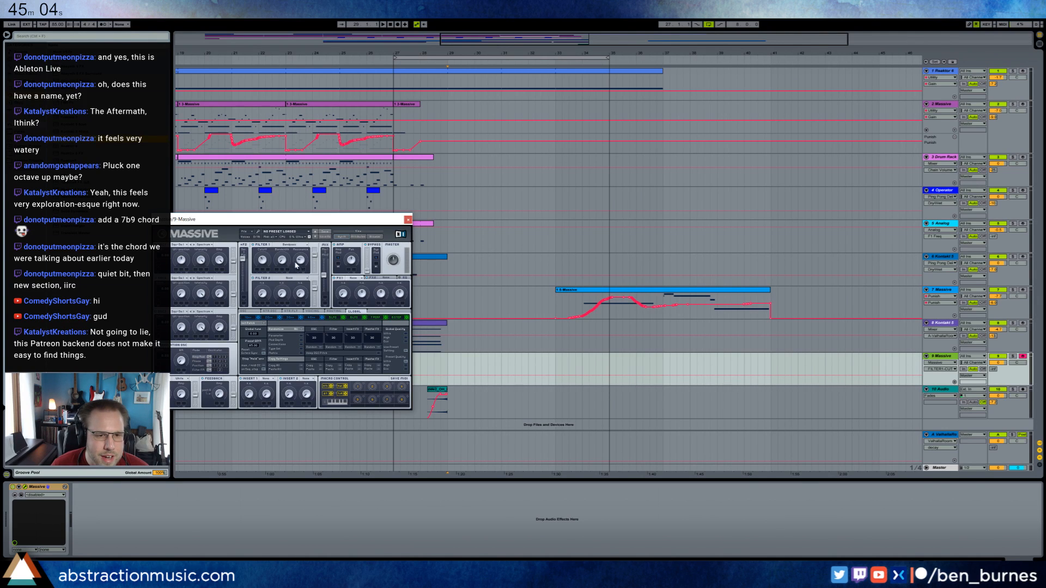
click(264, 260)
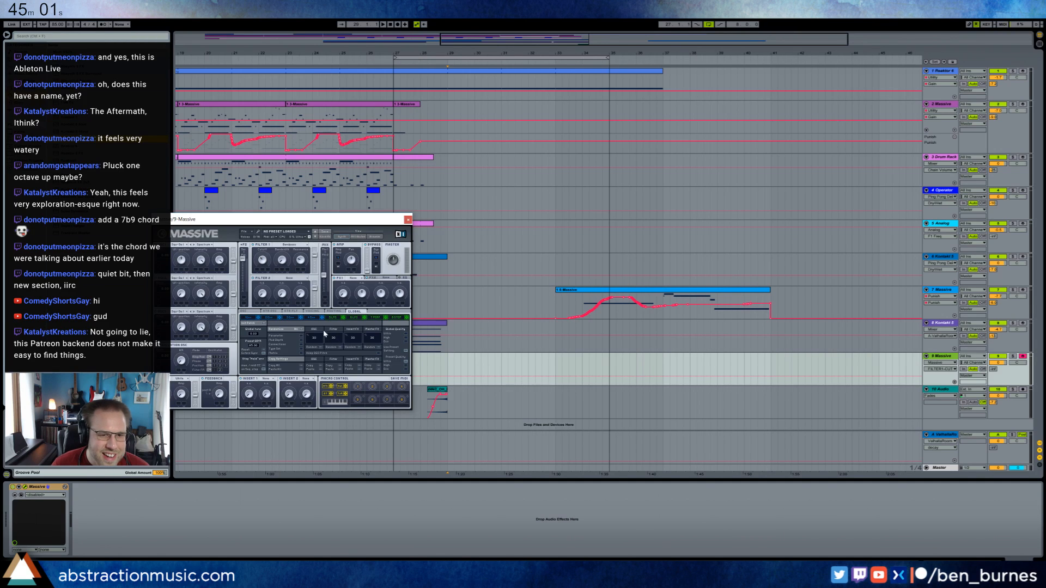
Enable the unison pitch spread in Massive's voicing settings, widen it slightly and return to the oscillator settings.
click(320, 312)
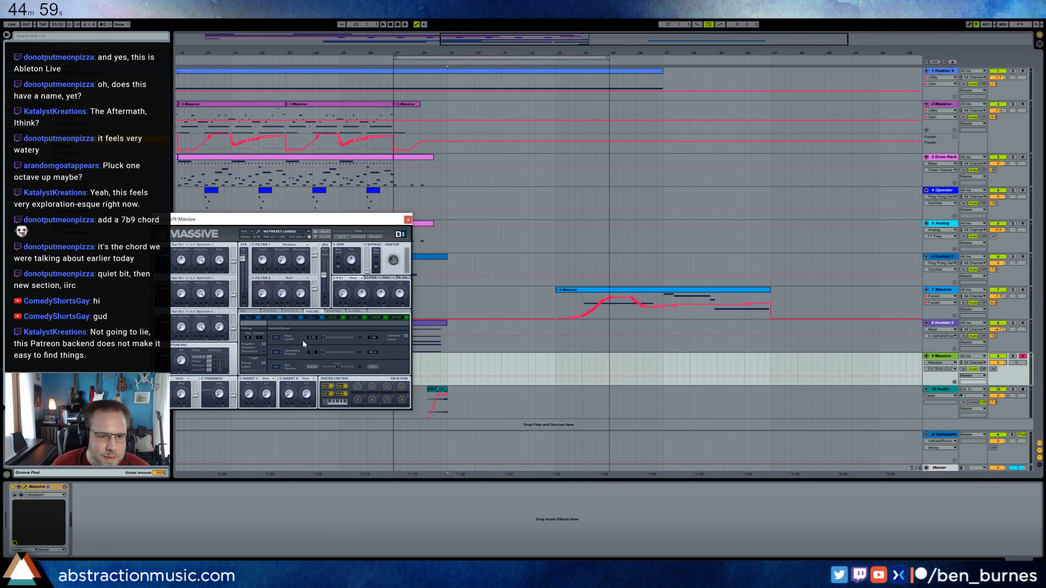
click(277, 338)
drag(321, 341, 330, 341)
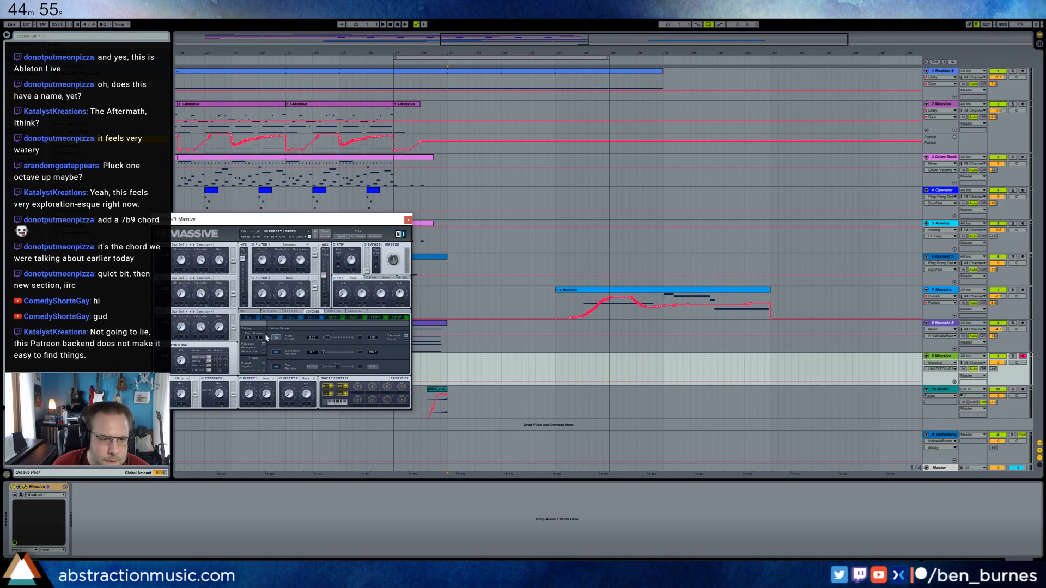
click(270, 312)
click(250, 313)
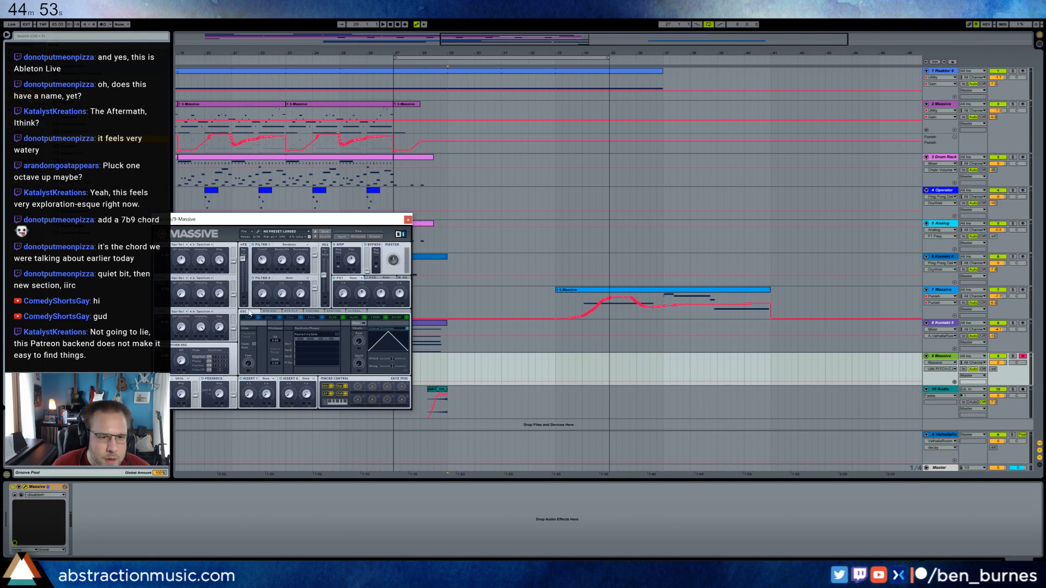
Adjust the oscillator knobs, choose a different wavetable for oscillator 2 and set oscillator 3's pitch to 12.00.
click(220, 294)
click(200, 261)
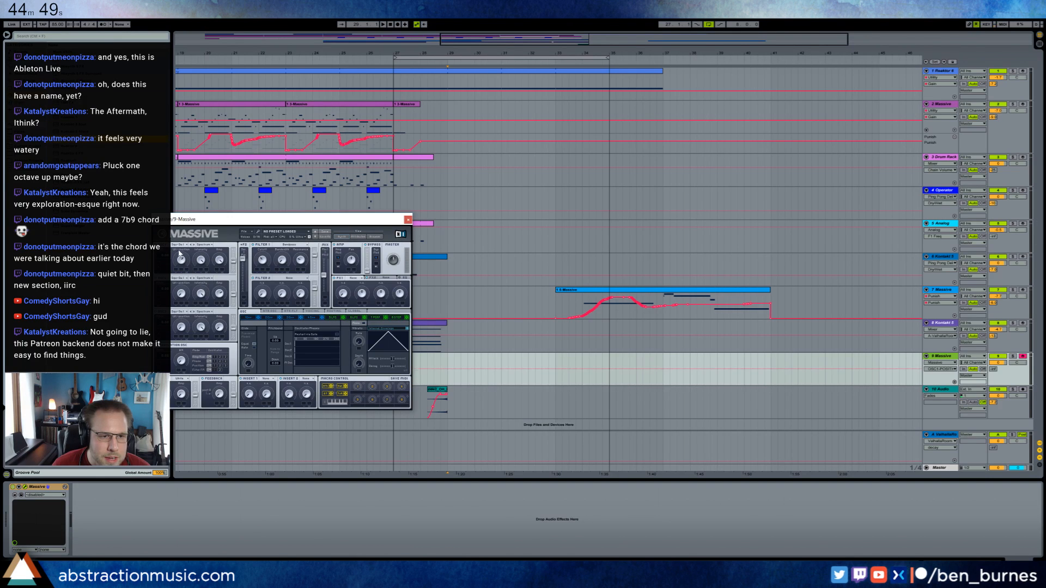
click(182, 294)
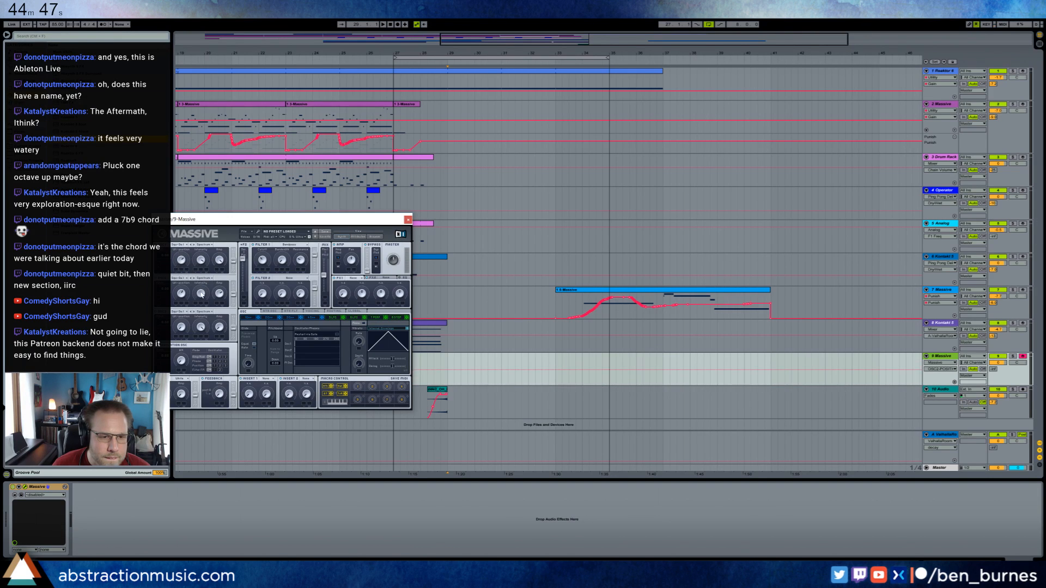
click(178, 278)
click(213, 297)
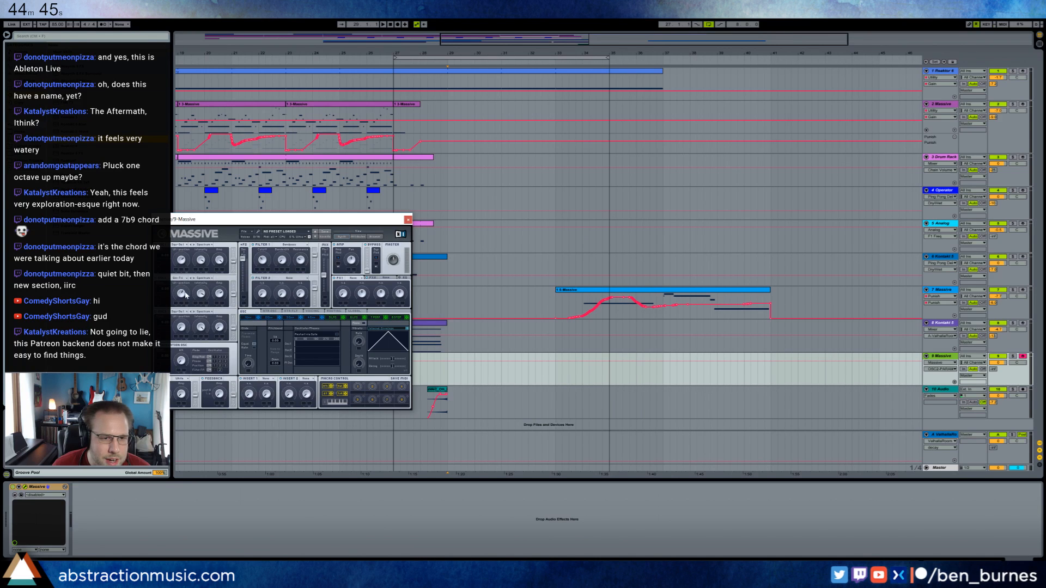
drag(186, 294, 184, 286)
click(179, 279)
click(207, 300)
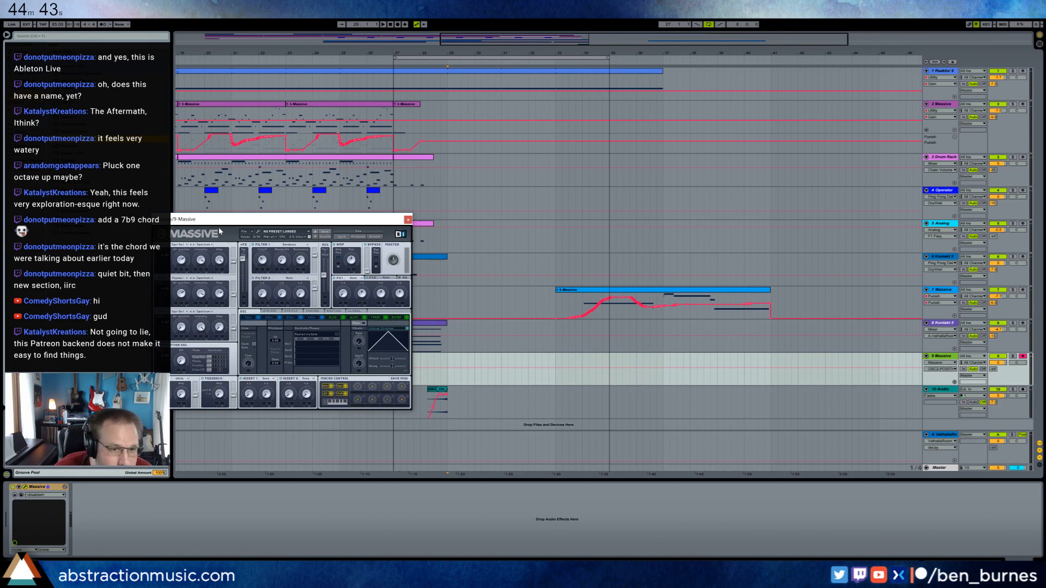
drag(218, 219, 324, 216)
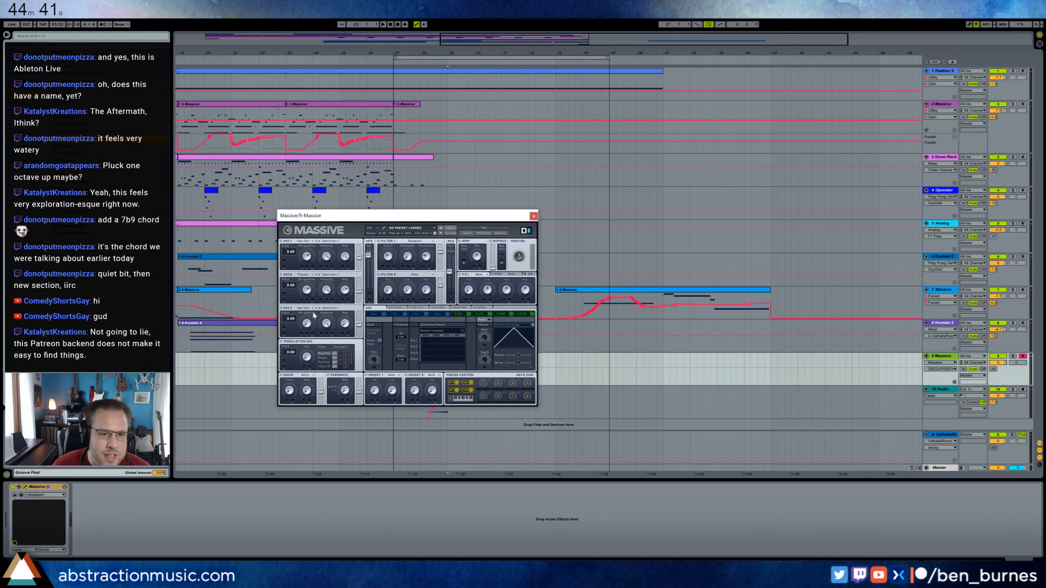
drag(343, 323, 291, 321)
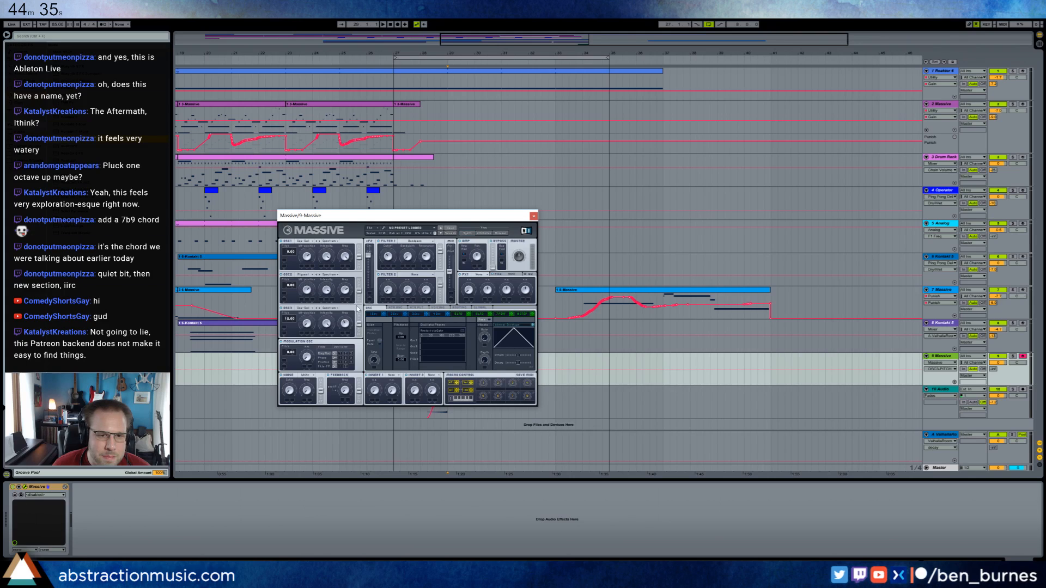
Shift the filter routing of the oscillators toward Filter 1 and change the modulation oscillator's pitch.
drag(359, 327, 356, 297)
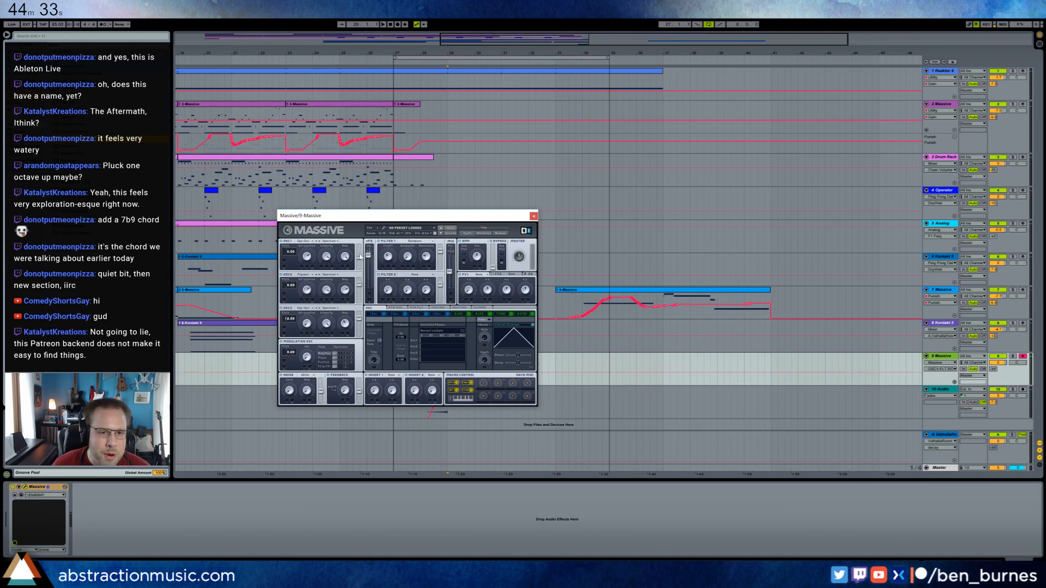
drag(359, 256, 360, 254)
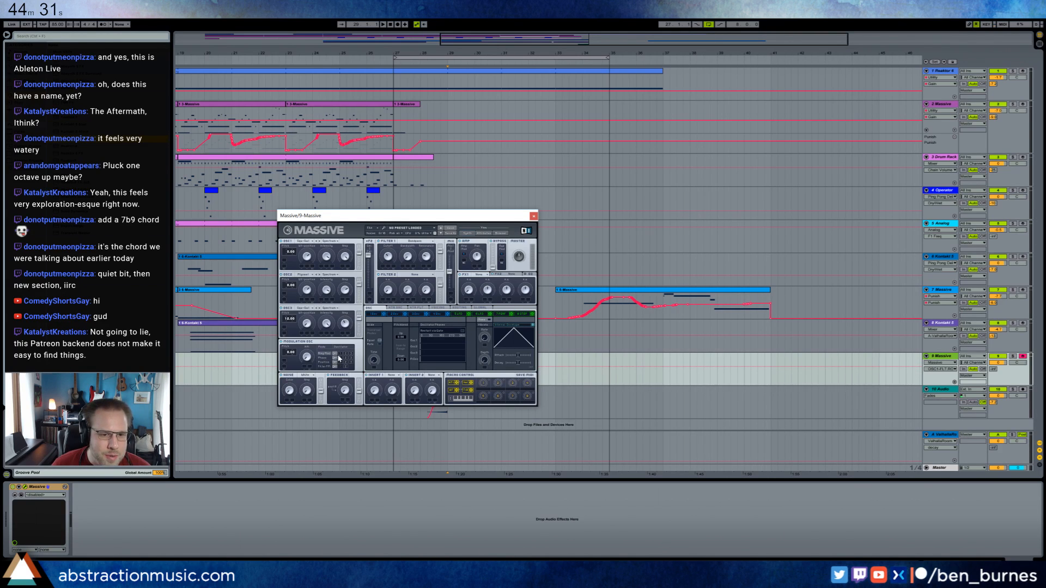
click(303, 354)
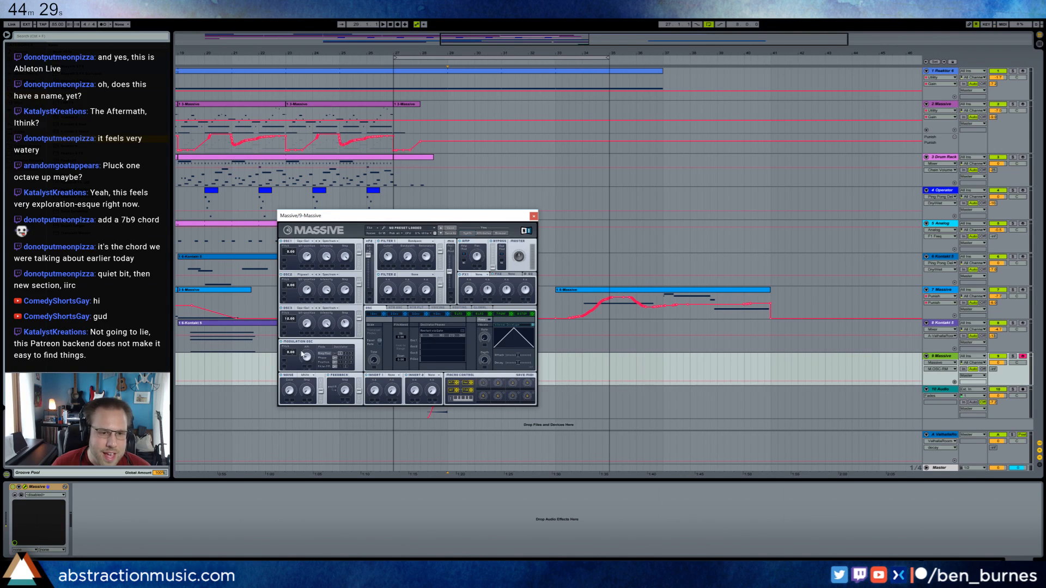
drag(294, 355, 297, 352)
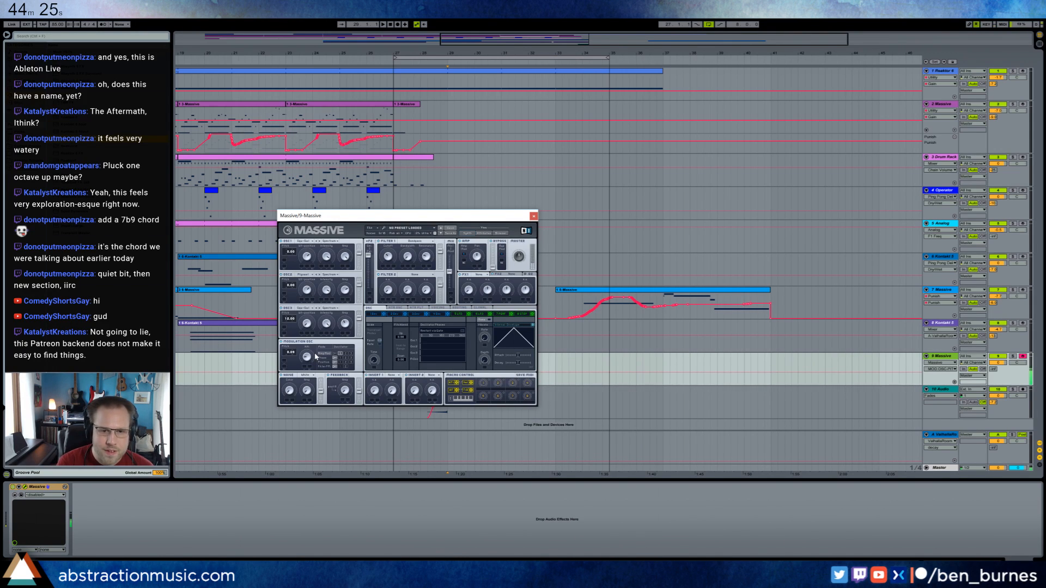
Reshape envelope 4 with a much longer attack and an adjusted release.
click(434, 315)
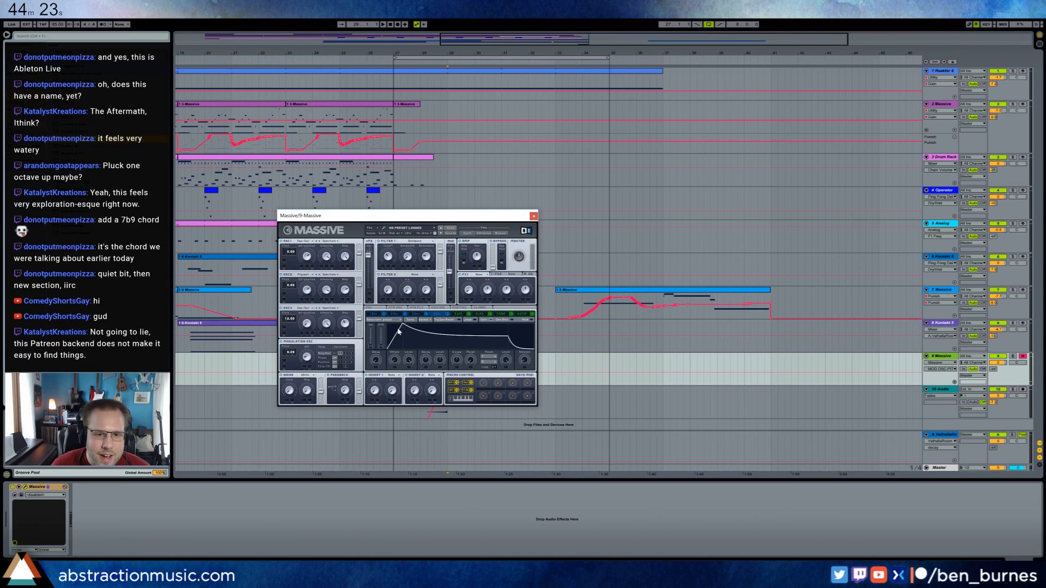
drag(397, 328, 394, 323)
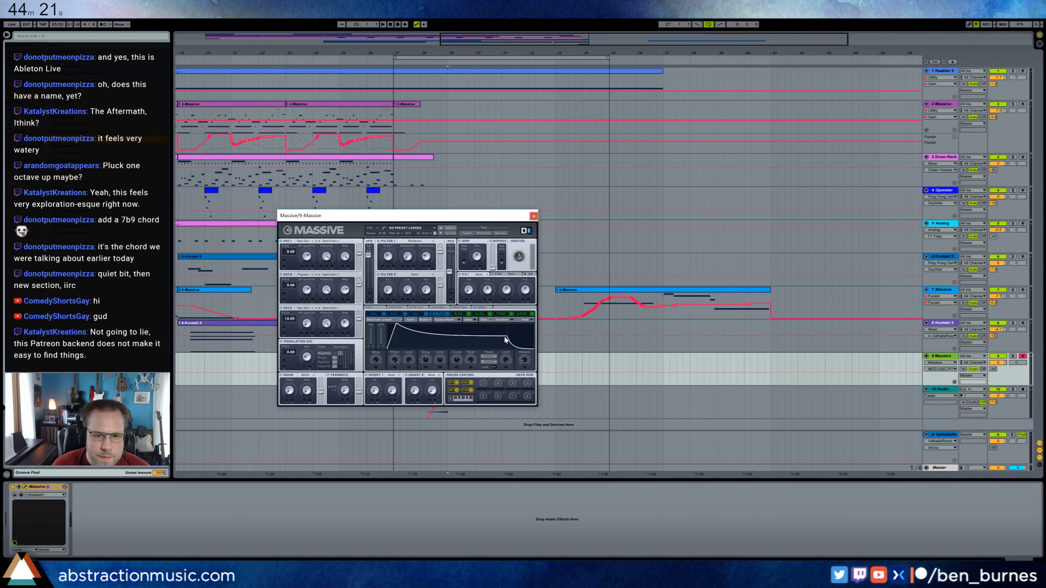
drag(506, 339, 503, 333)
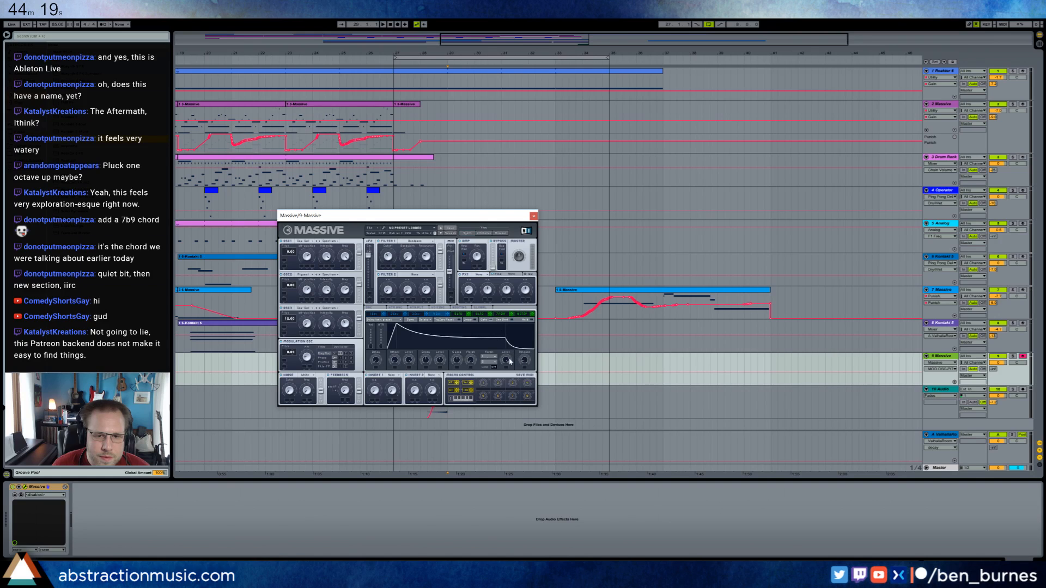
drag(400, 327, 438, 327)
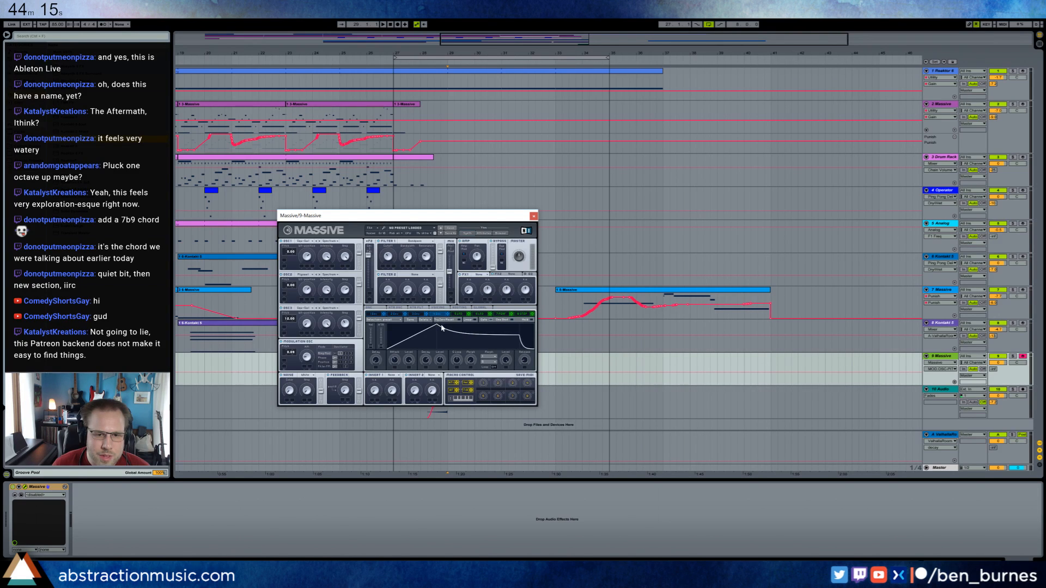
drag(527, 353, 526, 363)
Set Massive's FX1 to Reverb and raise the new track's send to the Valhalla reverb return.
click(477, 274)
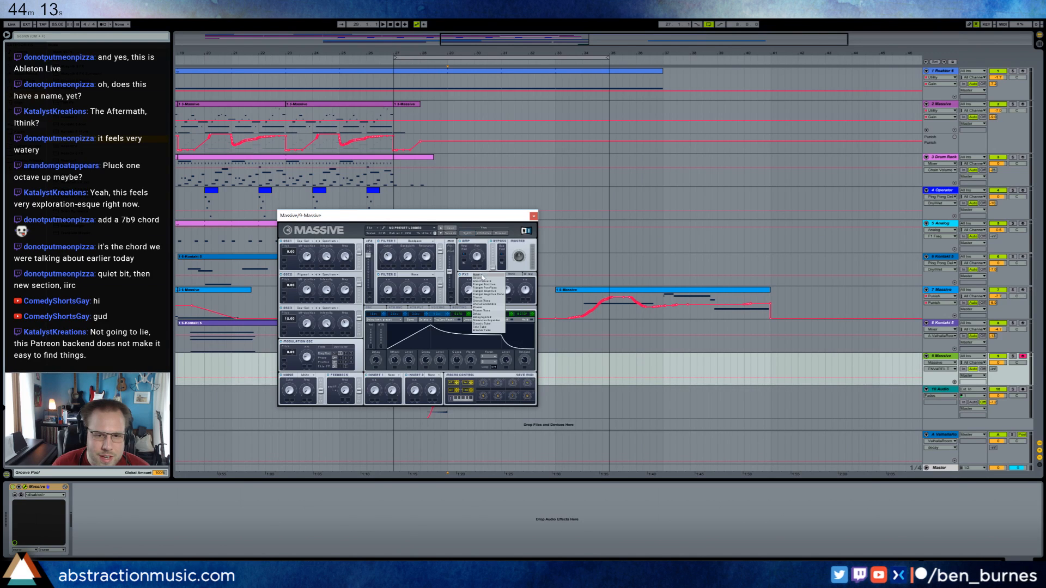
click(472, 279)
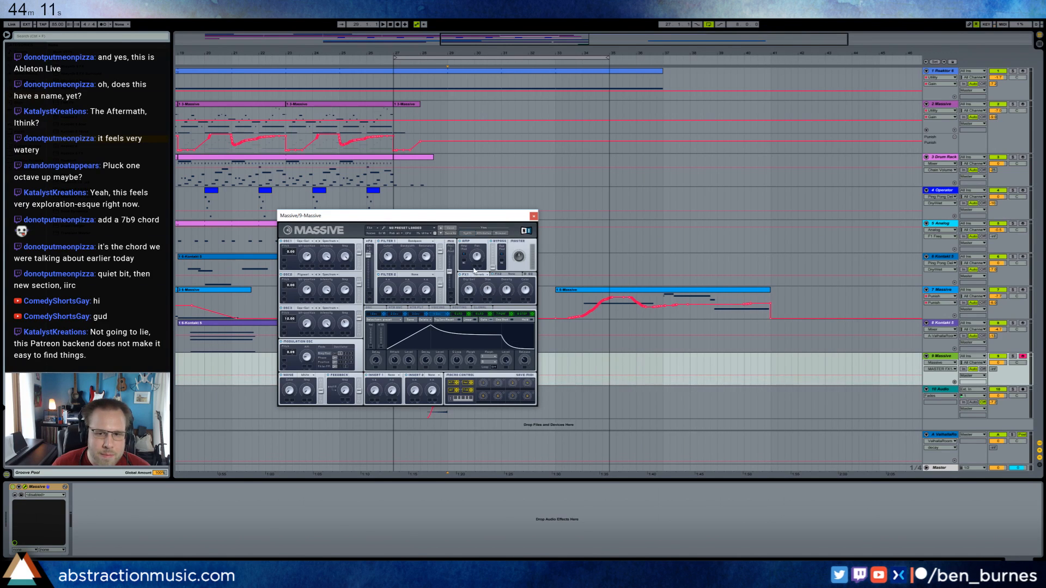
click(996, 369)
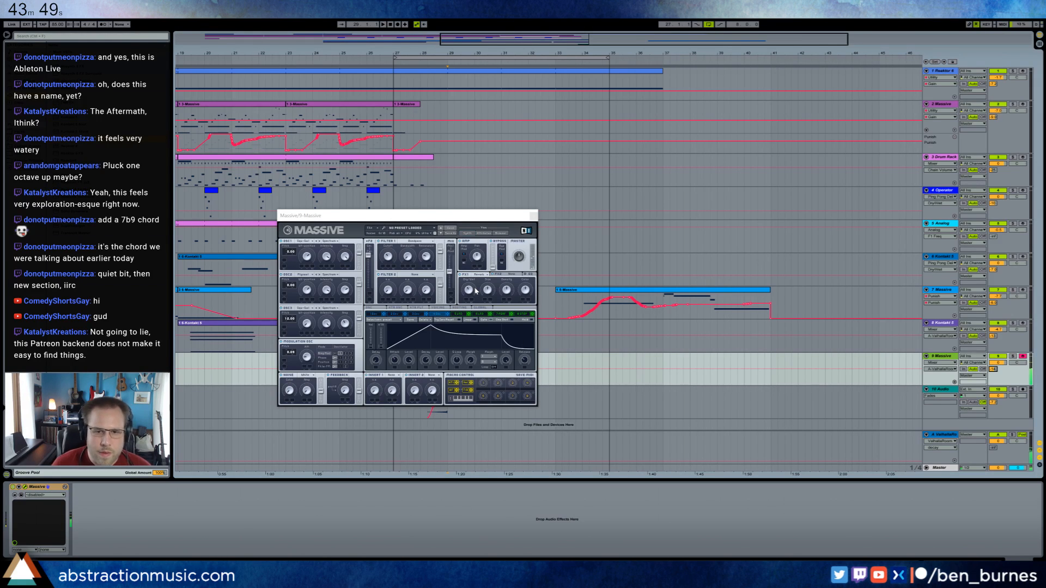
click(534, 216)
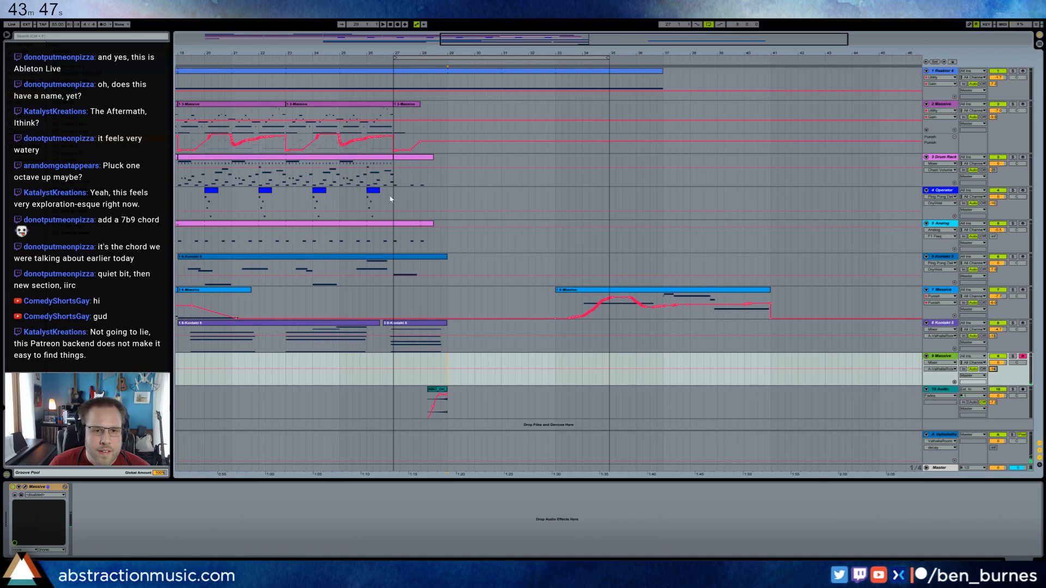
Copy the two Drum Rack clips spanning bars 11 to 19 to bar 29 and loop bars 29 to 37.
click(383, 224)
drag(472, 35, 249, 41)
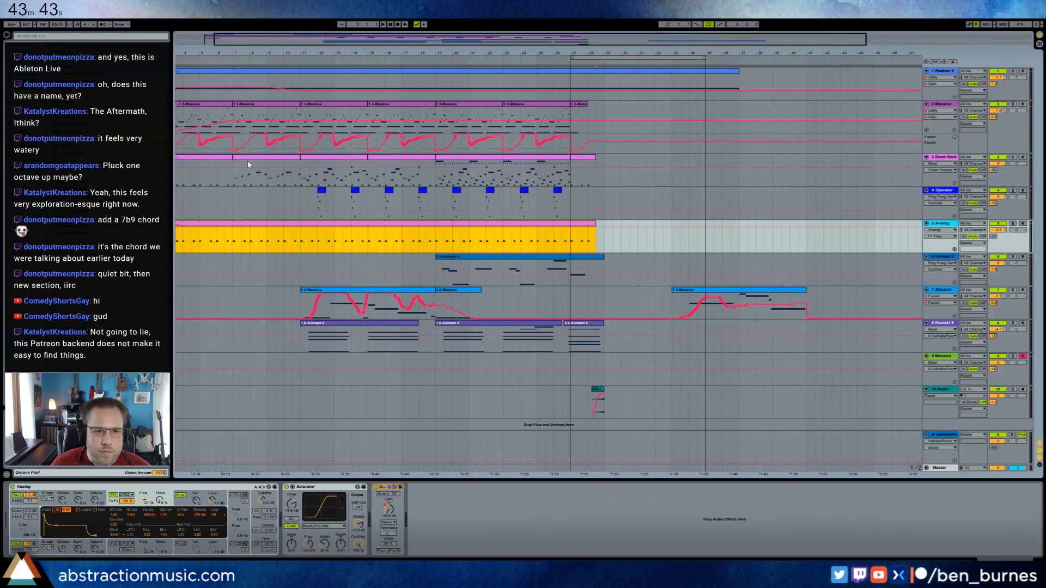
click(273, 158)
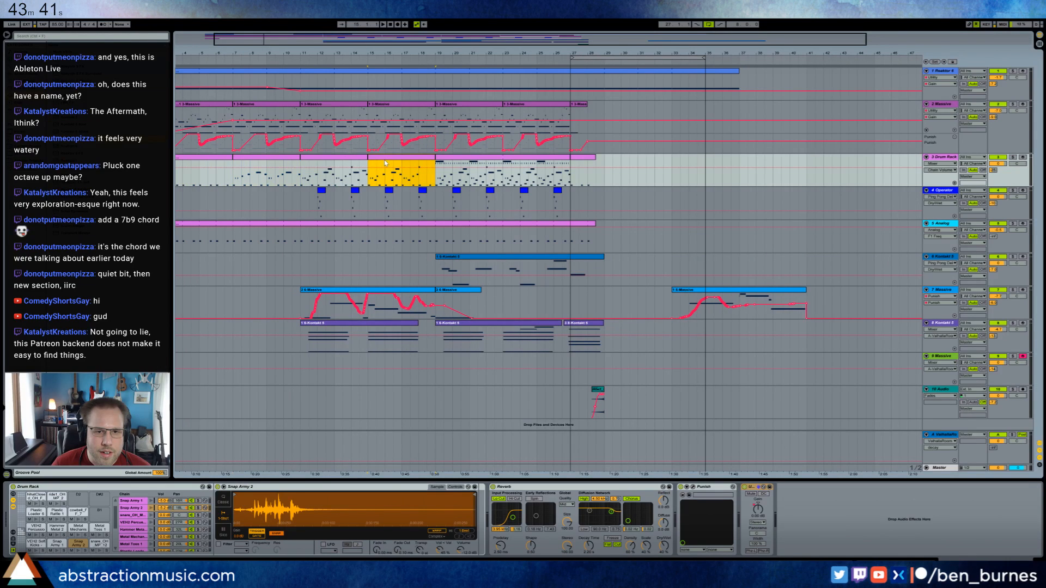
shift+click(343, 161)
click(604, 164)
key(ctrl+v)
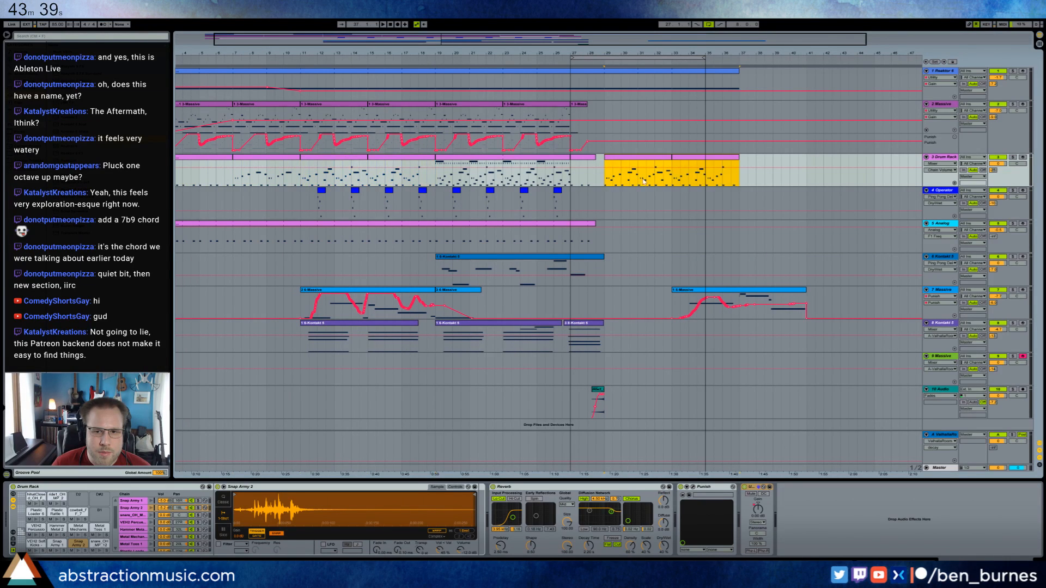
key(ctrl+l)
drag(658, 61, 666, 61)
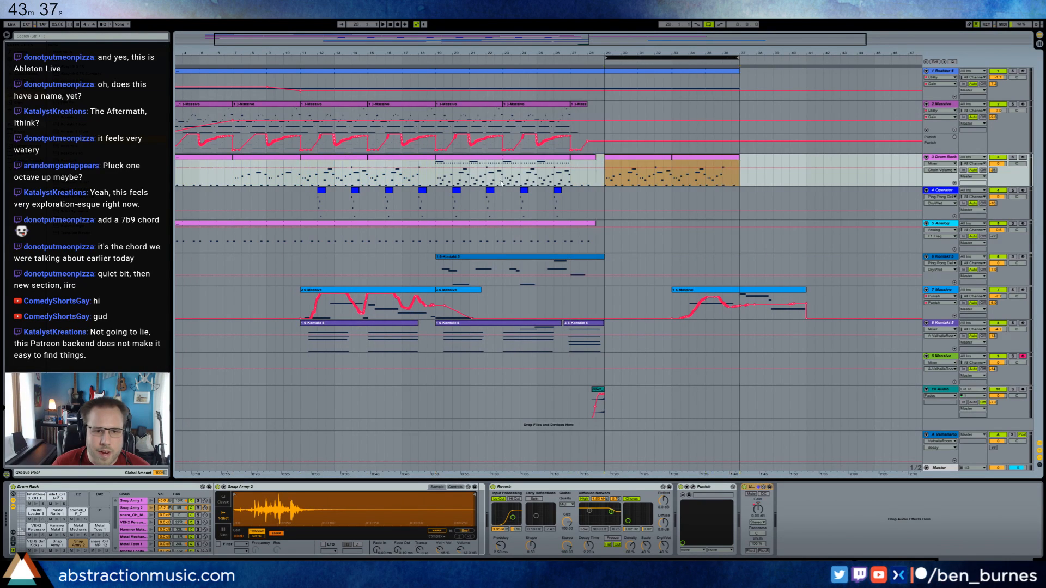
Copy the 5-Analog part to bar 29 and extend it to fill bars 29 to 37.
drag(284, 242, 402, 243)
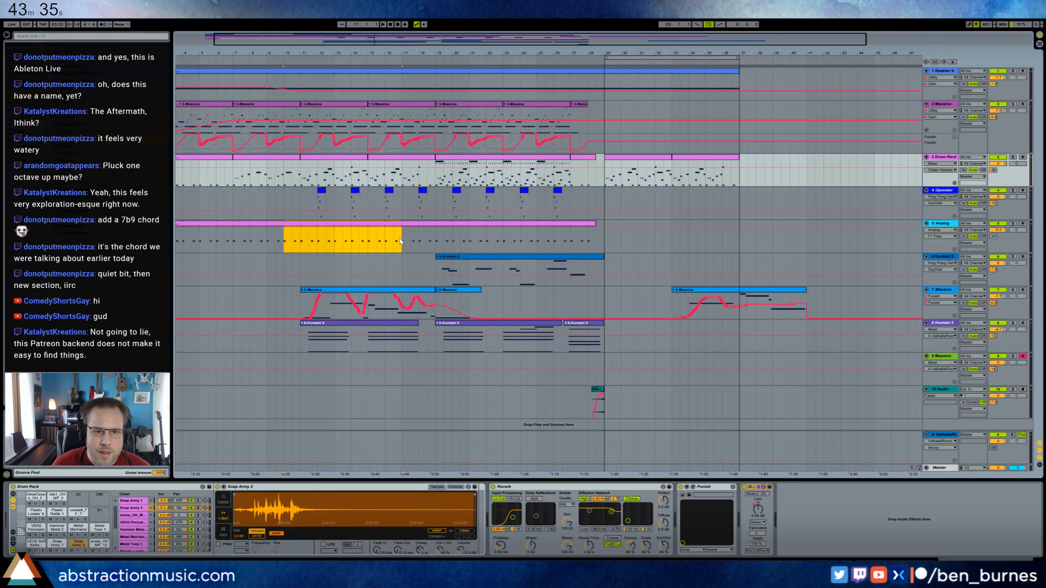
click(604, 240)
key(ctrl+v)
drag(723, 224, 739, 225)
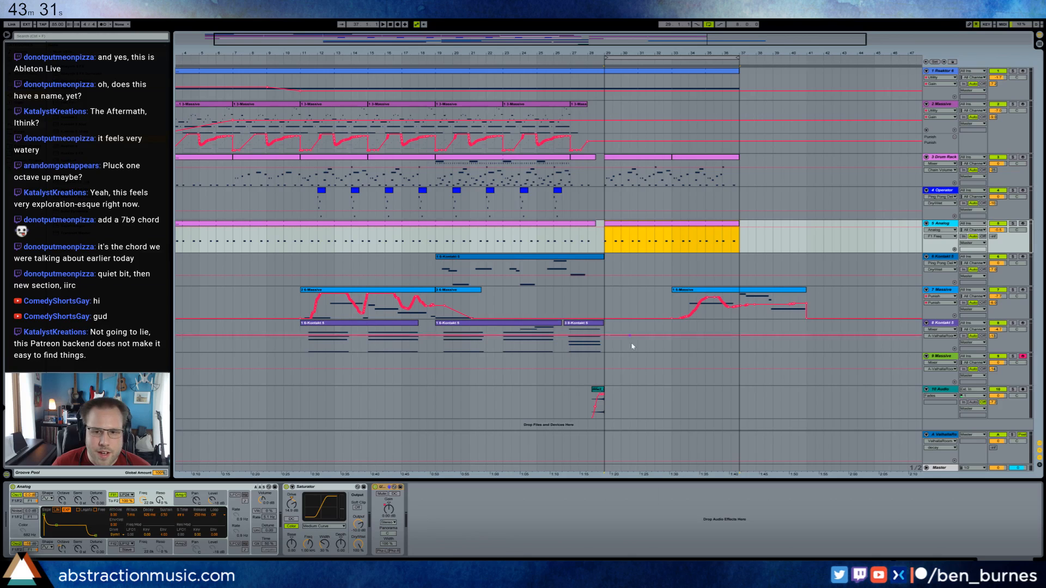
Add a Compressor after Massive on track 9 and enable its sidechain with a post-mixer signal from the Drum Rack.
click(638, 364)
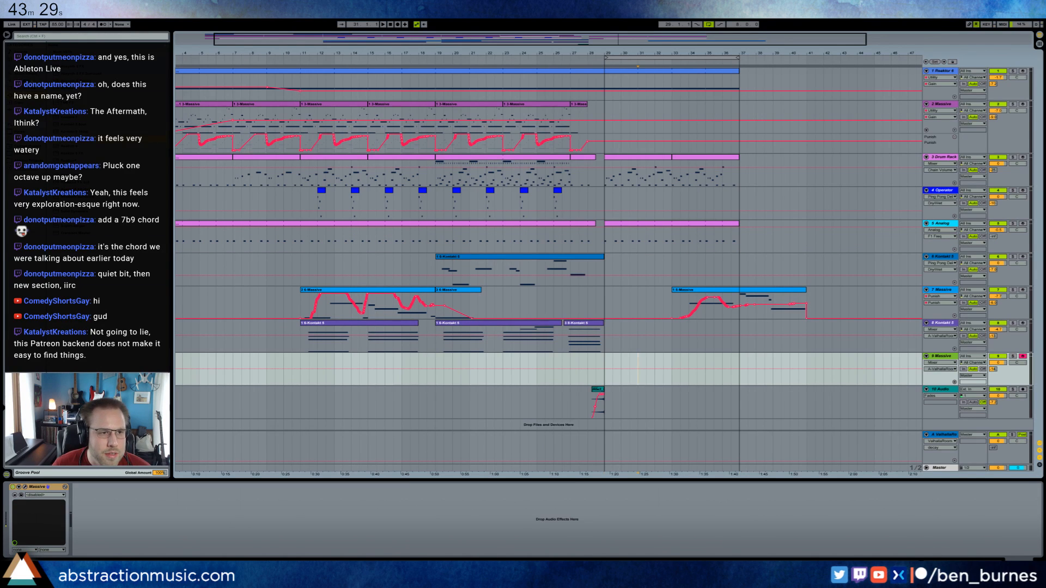
drag(239, 141, 91, 492)
click(82, 487)
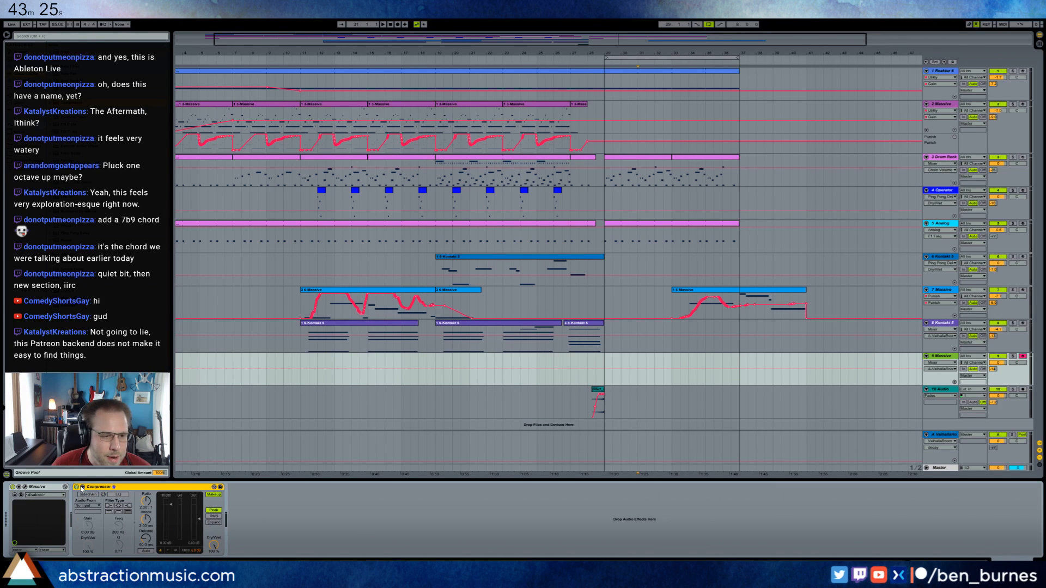
click(86, 495)
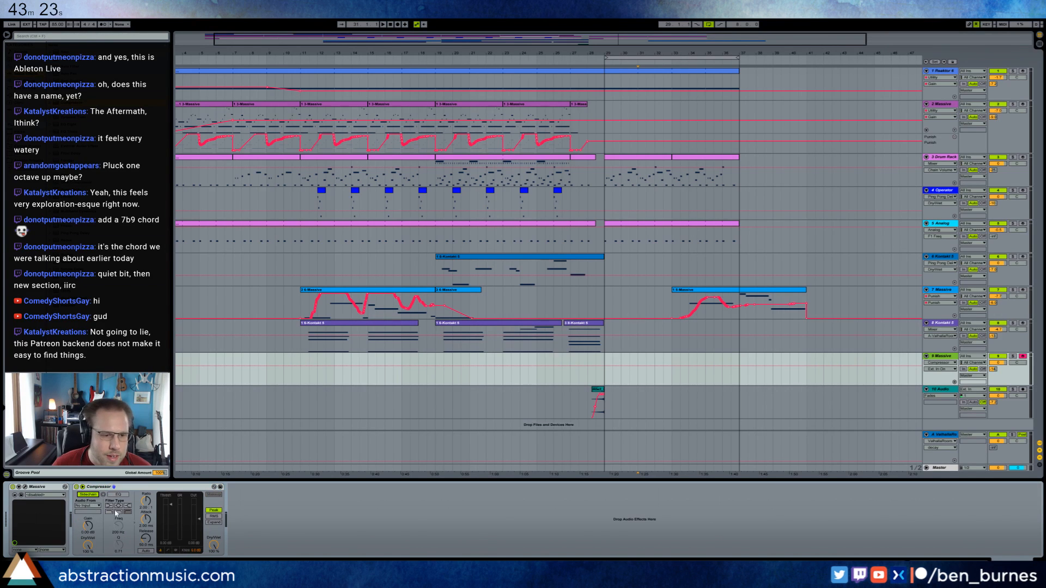
click(86, 507)
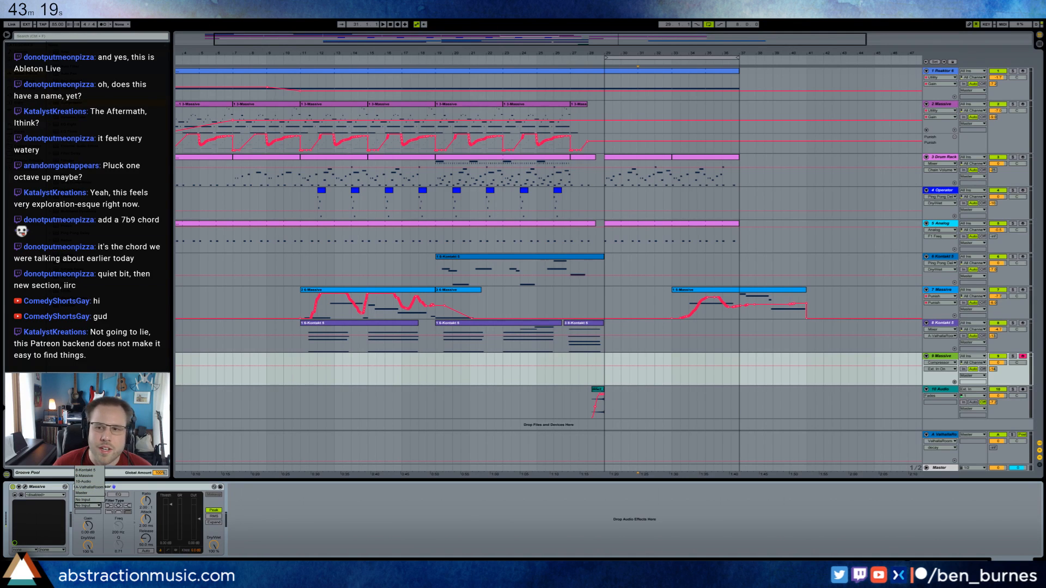
click(87, 442)
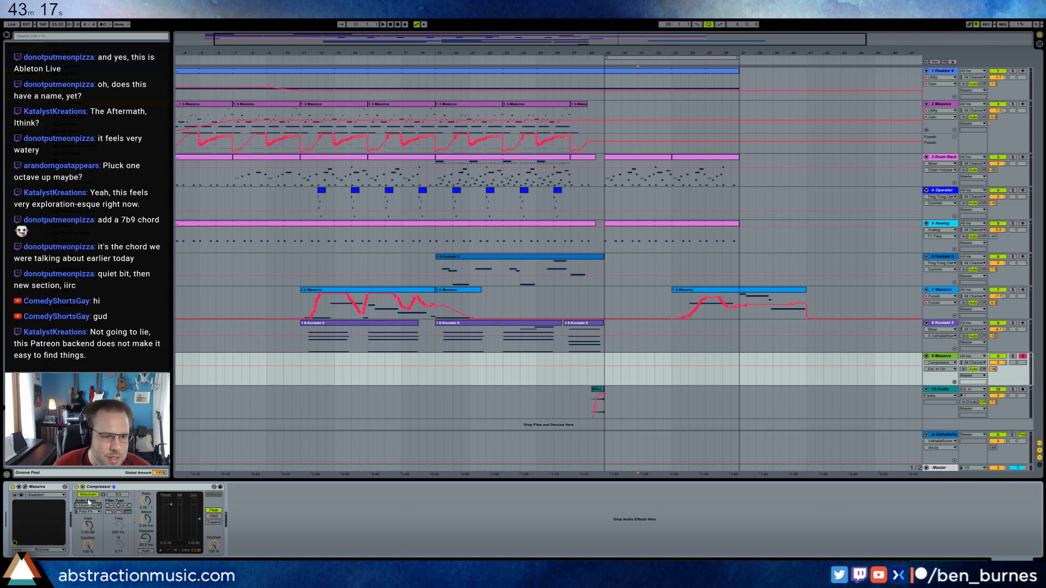
click(90, 513)
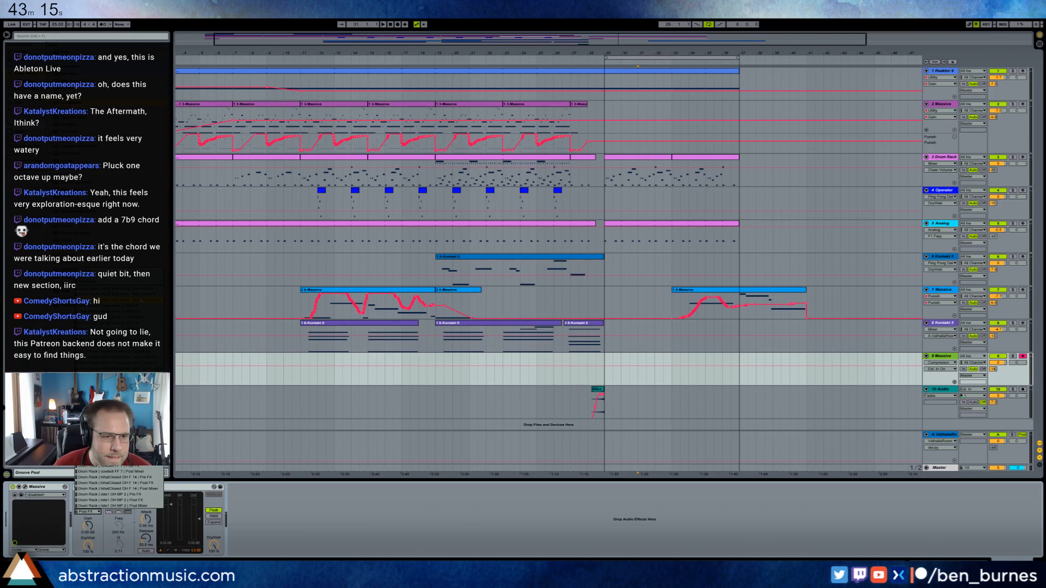
click(141, 300)
Adjust the Compressor's threshold and time settings, and play the section from bar 29 to hear the ducking.
drag(170, 505, 146, 493)
click(146, 502)
key(space)
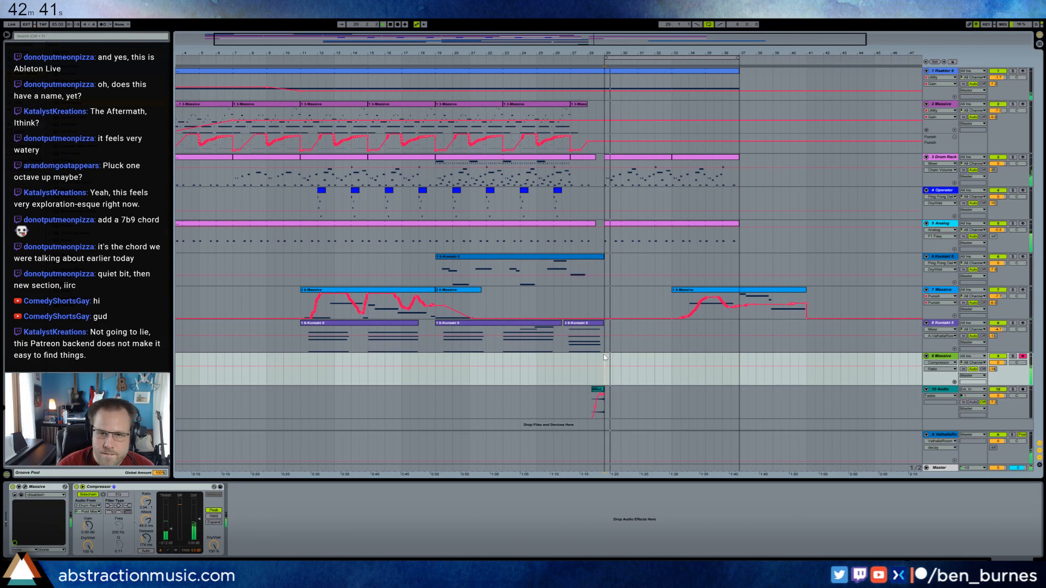
Open track 9's Massive and adjust the cutoff and resonance of Filter 1.
click(22, 495)
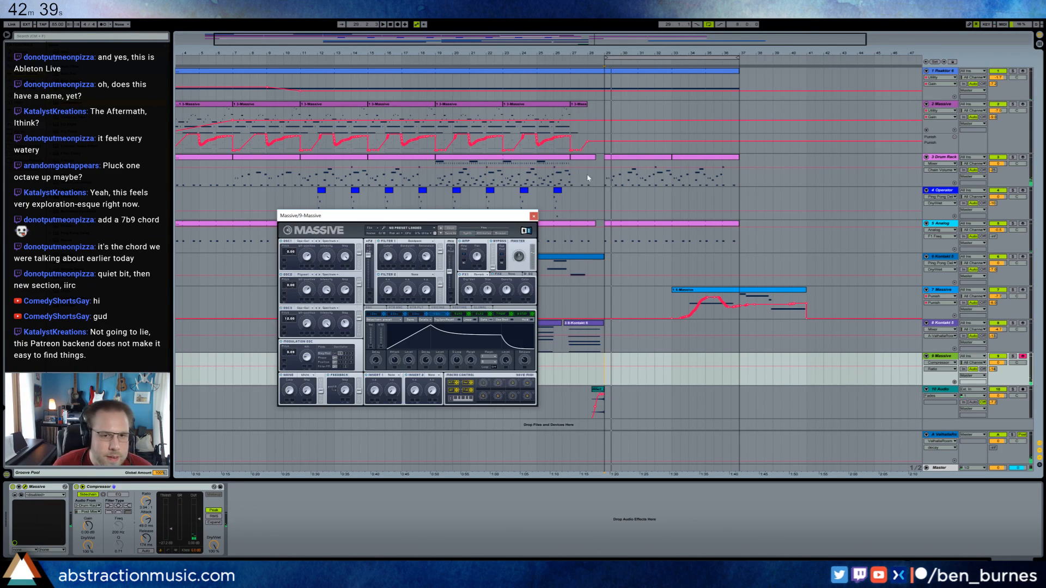
click(390, 249)
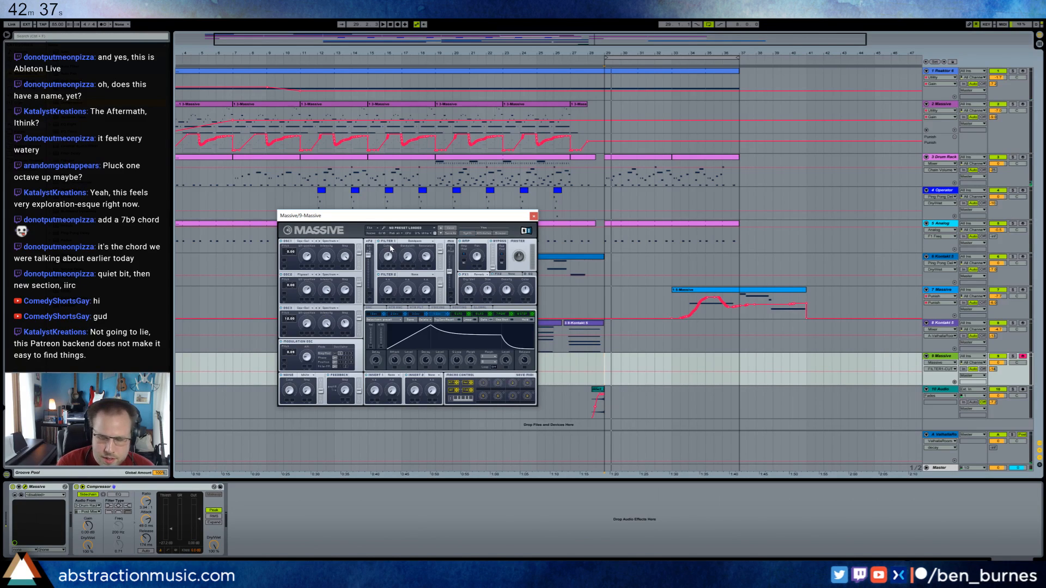
drag(390, 257, 392, 264)
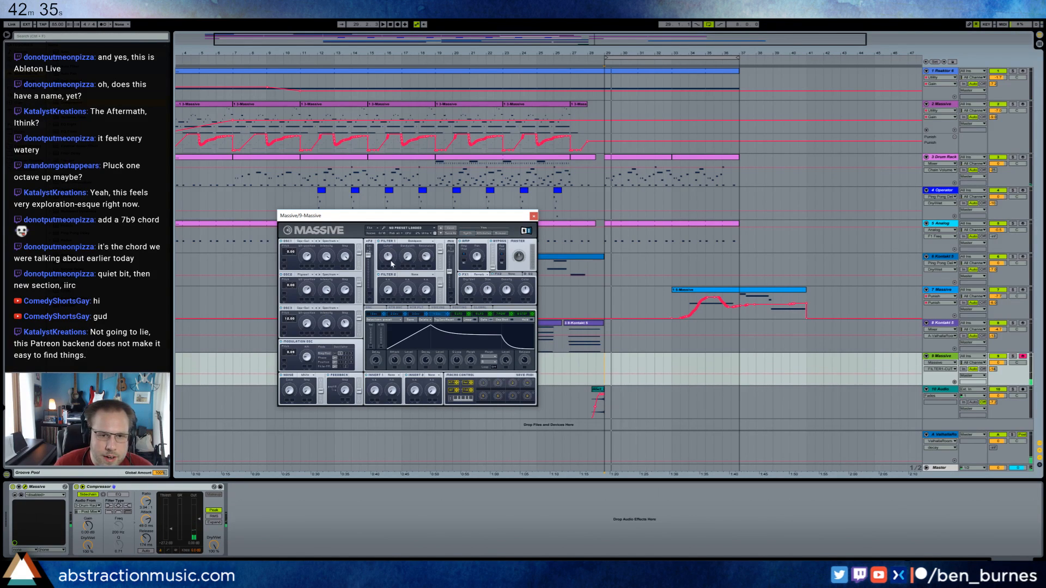
click(427, 255)
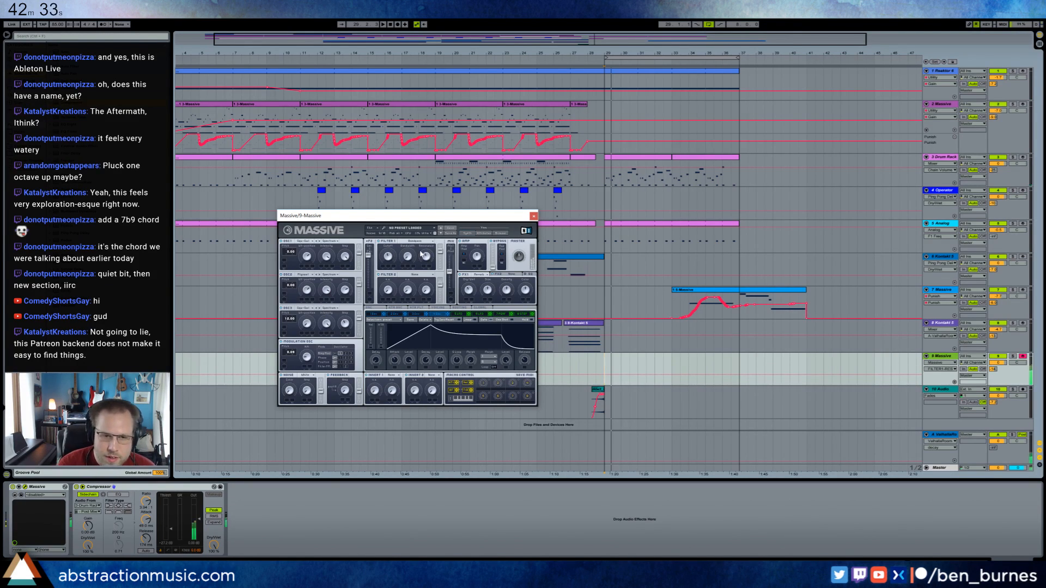
drag(408, 255, 433, 270)
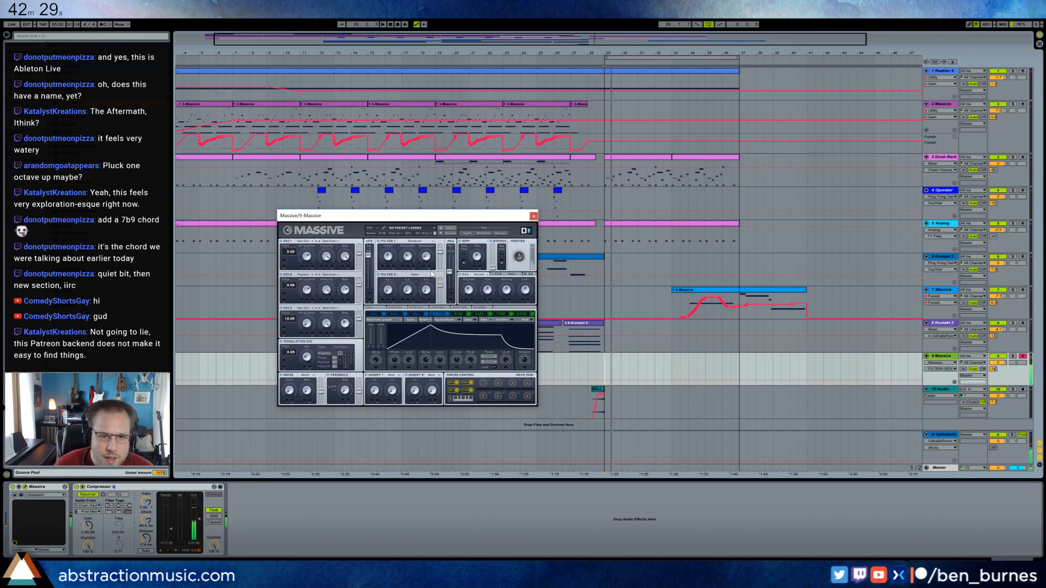
click(390, 261)
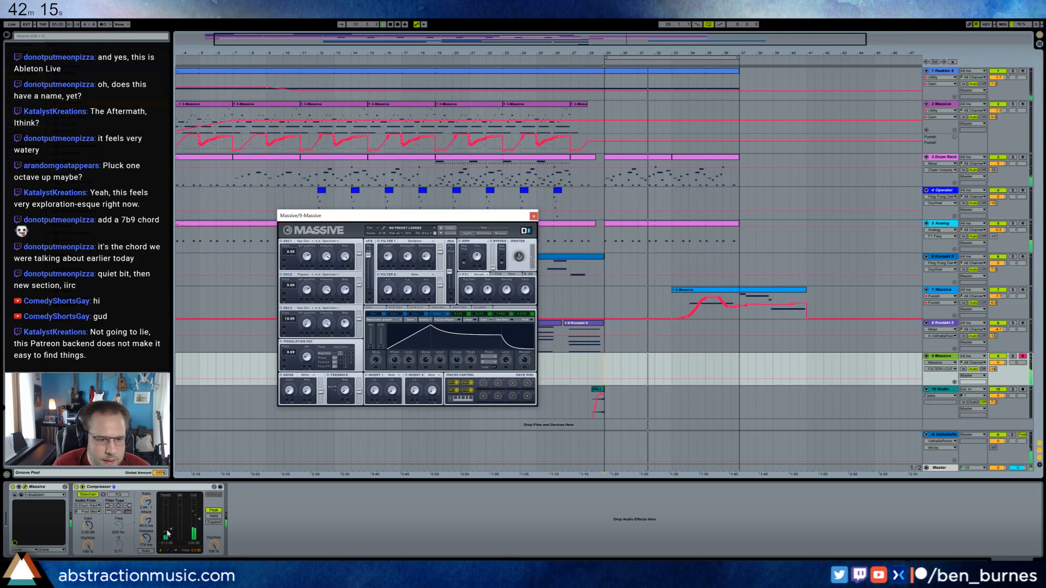
Lower the Compressor's threshold and raise track 9's send to the Valhalla reverb.
drag(181, 531, 170, 535)
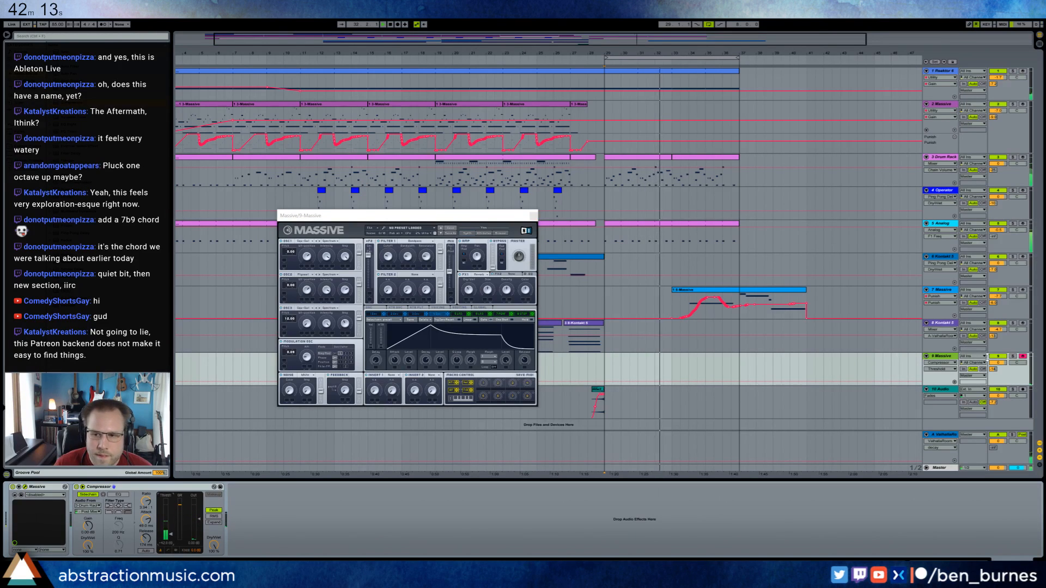
drag(994, 369, 993, 367)
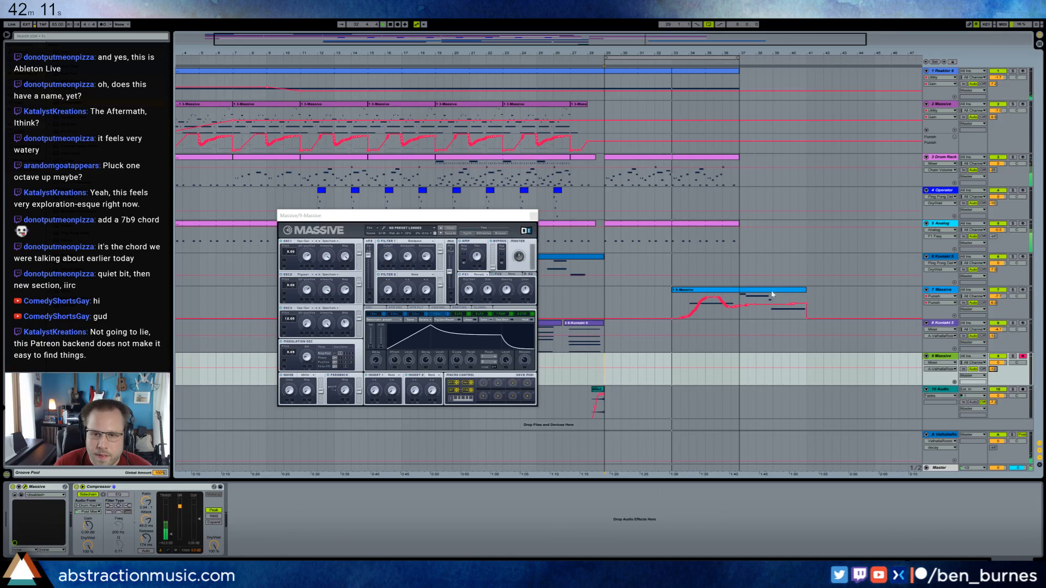
Fine-tune the Filter 1 cutoff in track 9's Massive during playback.
drag(463, 217, 451, 203)
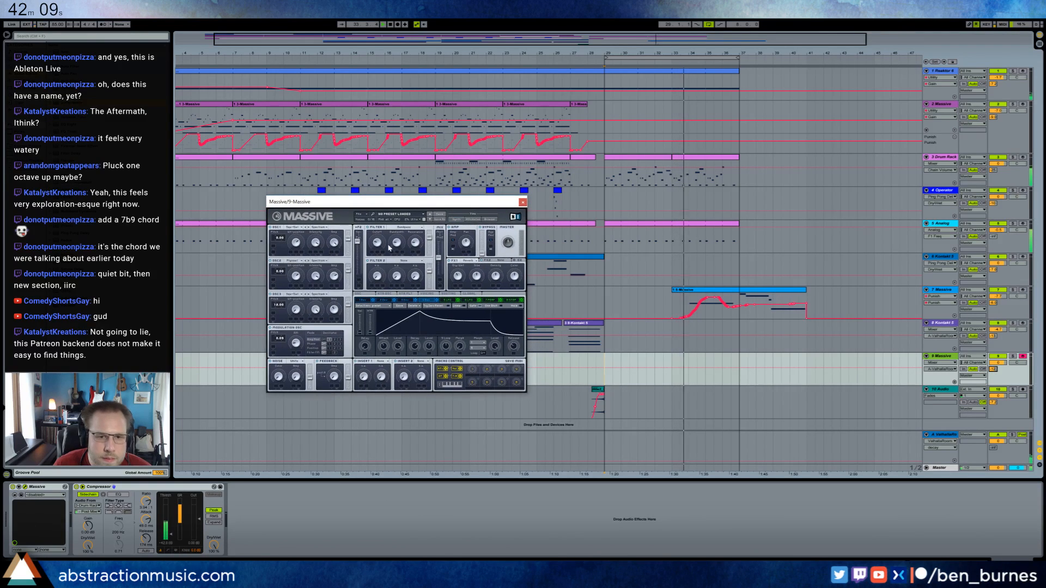
drag(380, 240, 380, 241)
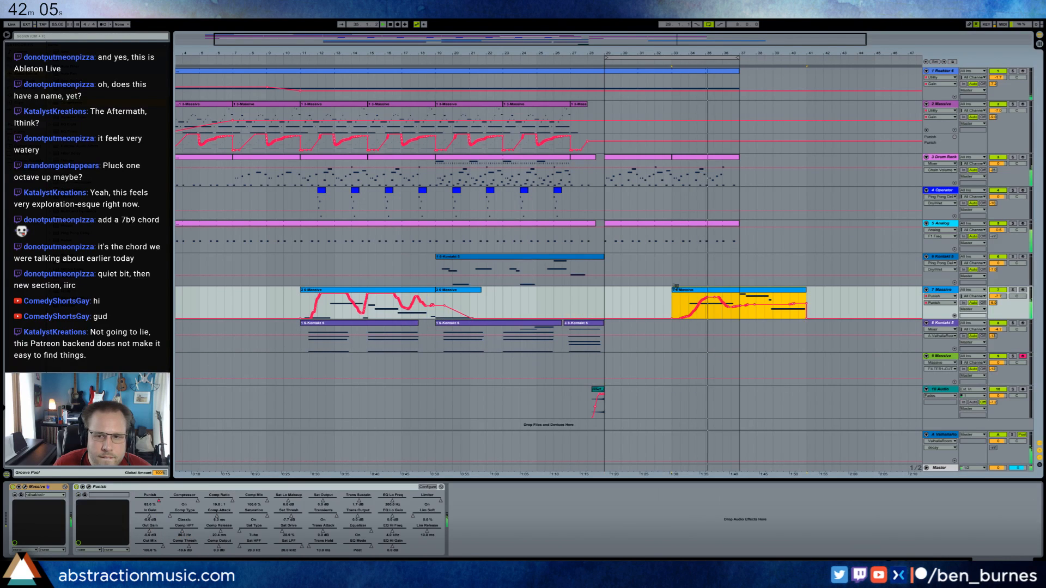
Move the 7-Massive clip from bar 33 to bar 37 and lower that track's volume while playing from bar 29.
click(685, 293)
drag(686, 292, 753, 292)
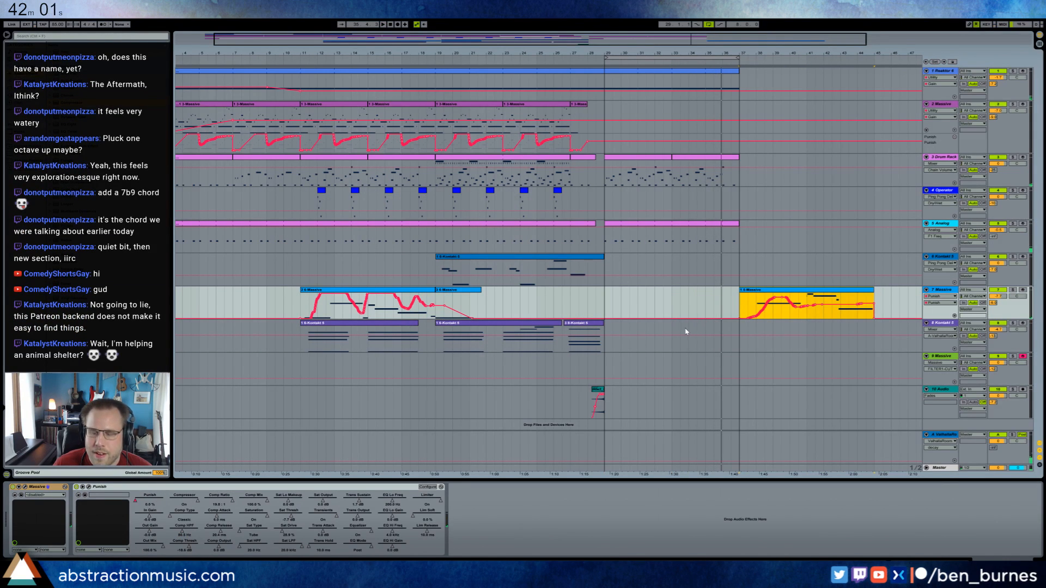
click(606, 308)
key(space)
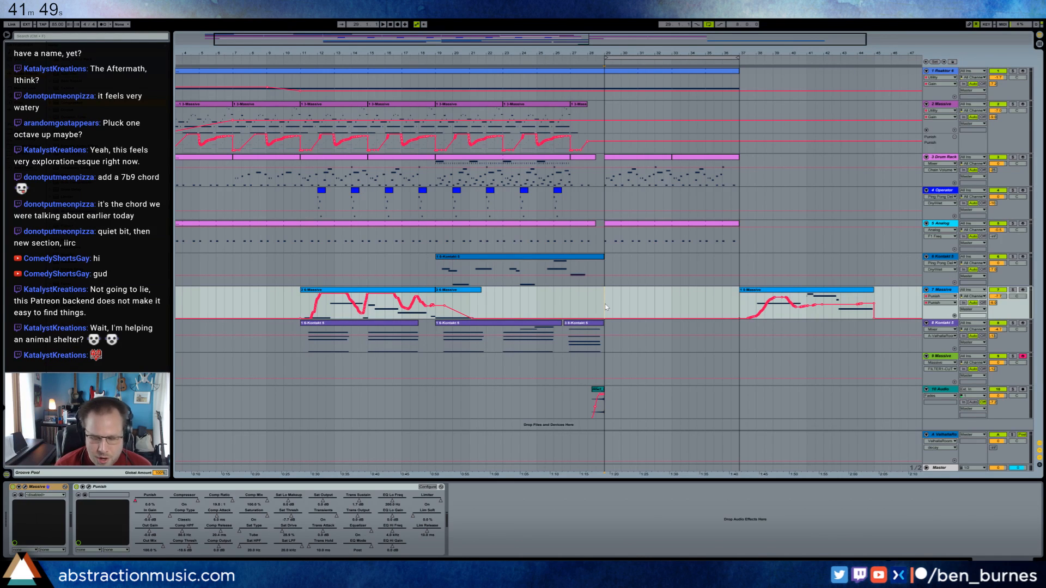
key(space)
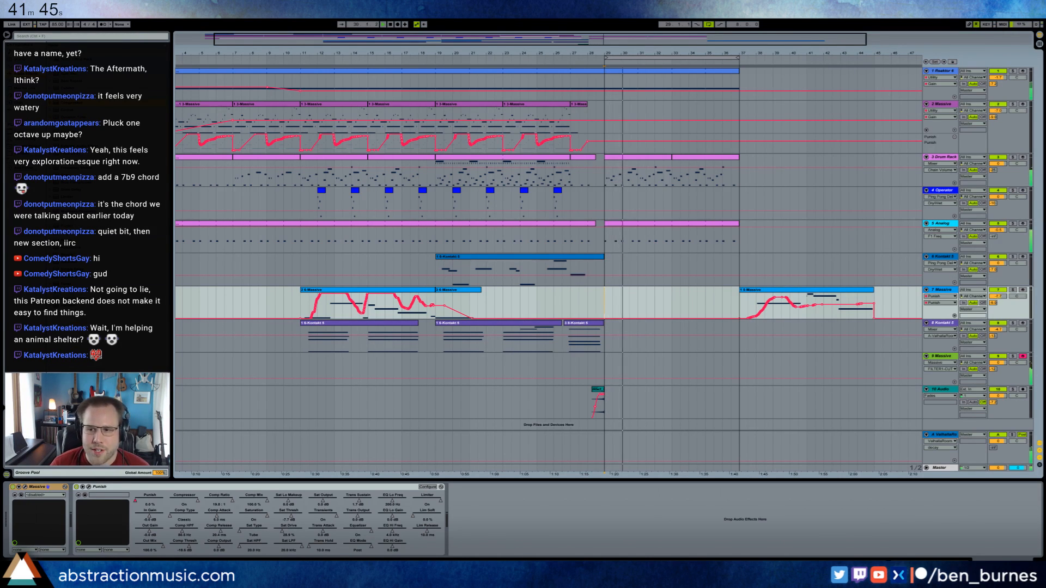
drag(998, 296, 996, 303)
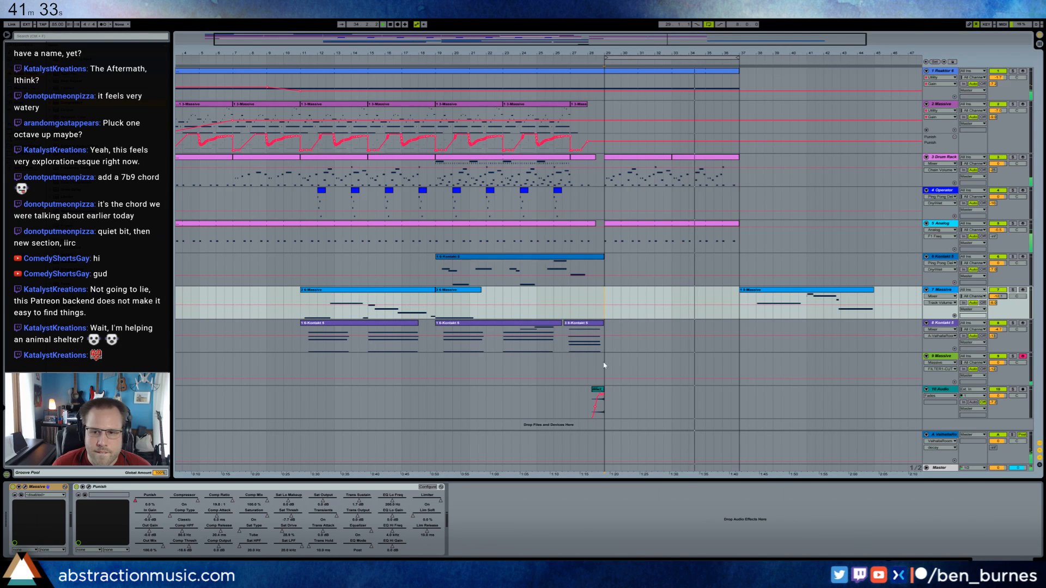
Readjust the Filter 1 settings in track 9's Massive.
click(623, 370)
drag(410, 208, 350, 254)
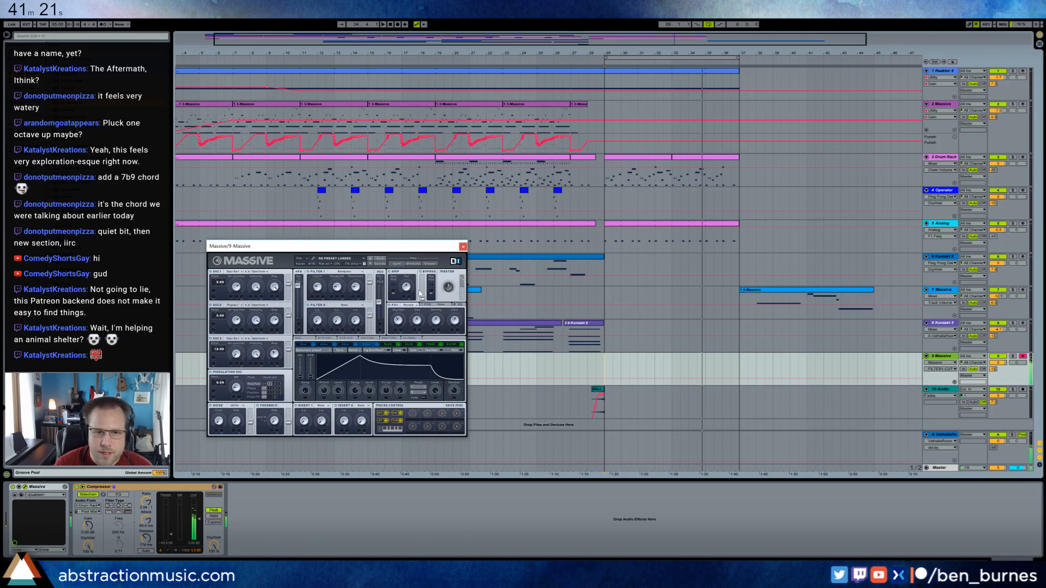
drag(354, 291, 323, 294)
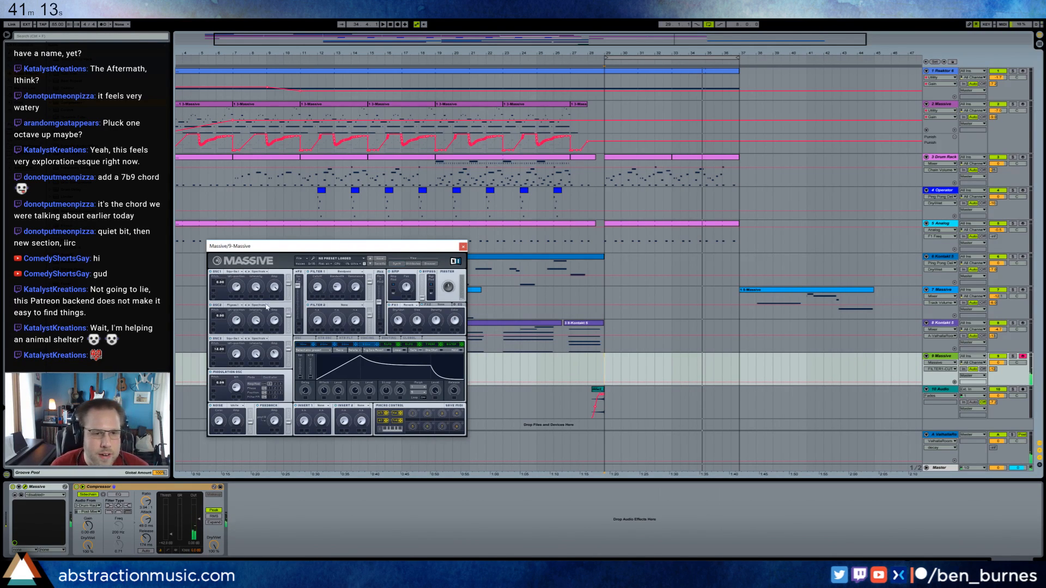
Choose a different wavetable for oscillator 1 in track 9's Massive.
click(239, 309)
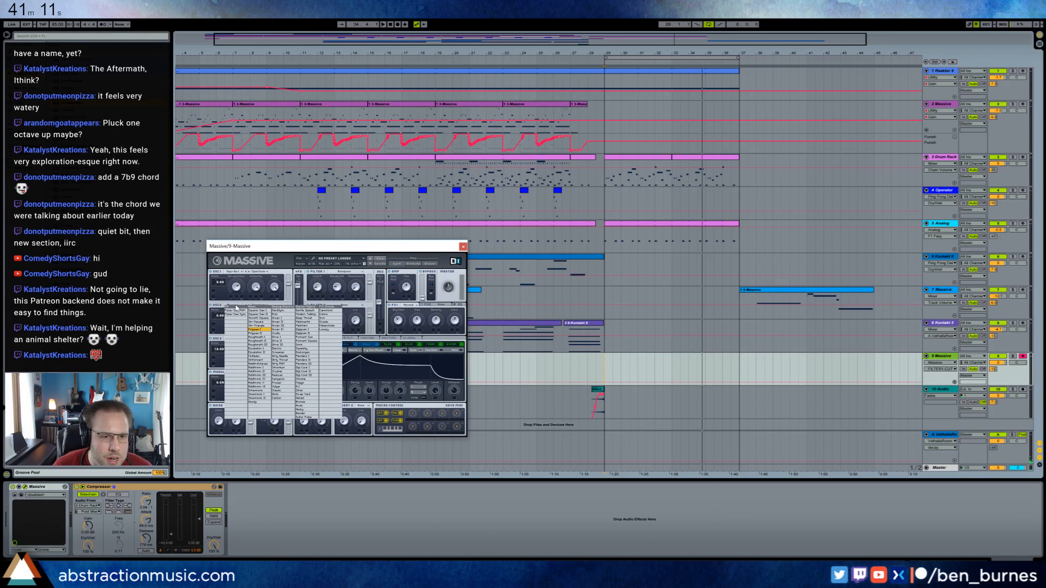
click(234, 297)
click(234, 273)
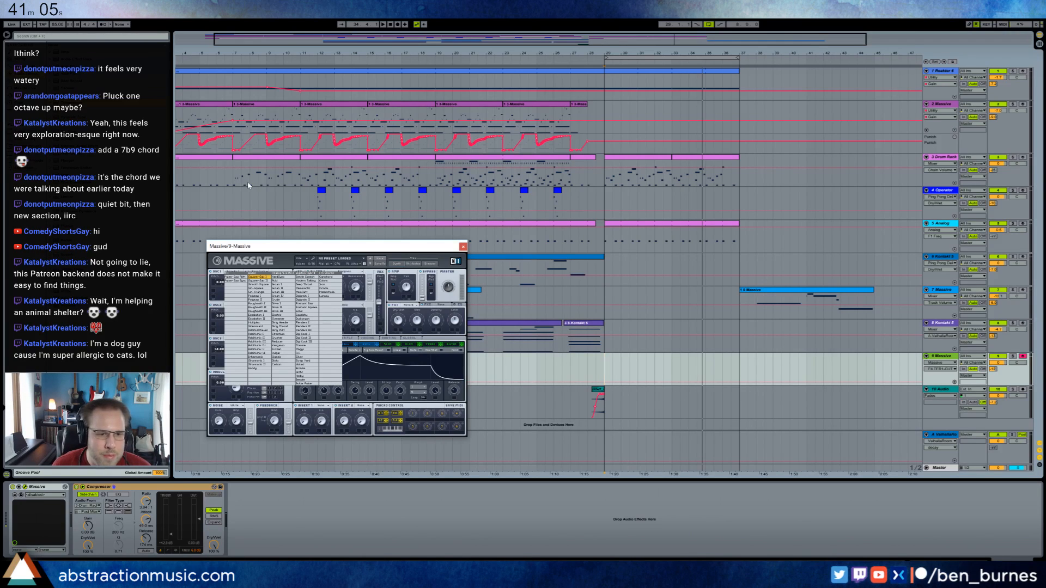
click(256, 347)
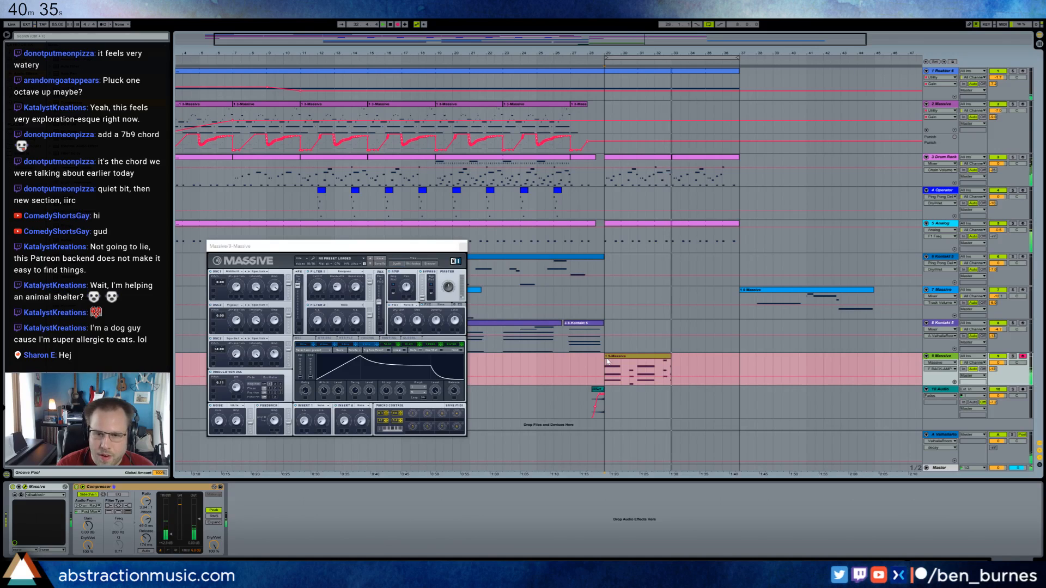
Stop recording, trim the new 9-Massive clip to end at bar 33 and delete the stray chord at its end.
key(space)
drag(675, 361, 670, 358)
double_click(670, 360)
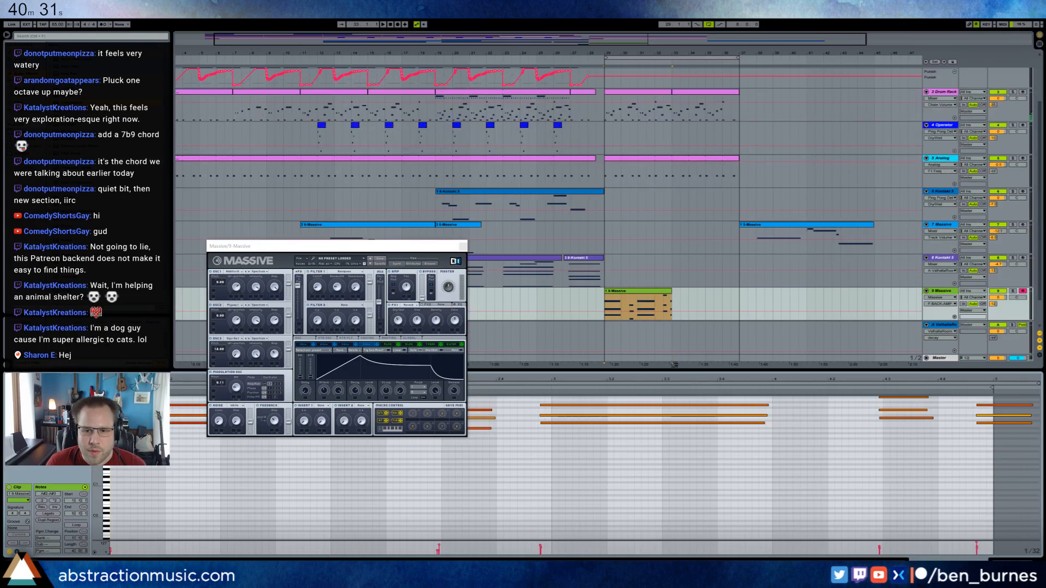
drag(975, 447, 1007, 402)
key(Delete)
key(shift+Tab)
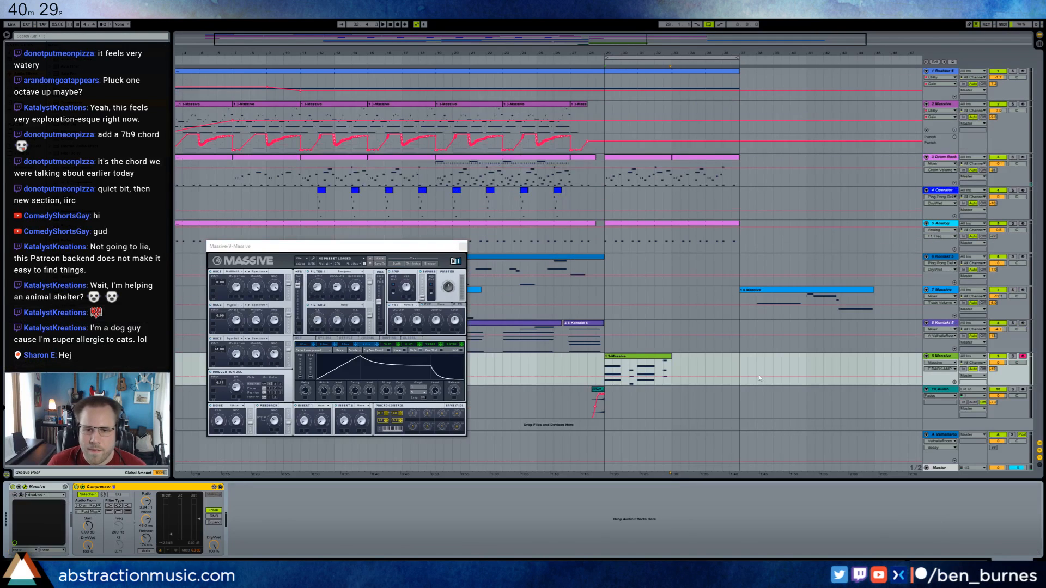
Duplicate the recorded 9-Massive clip to bars 33 to 37 and play the section from bar 29.
key(ctrl+d)
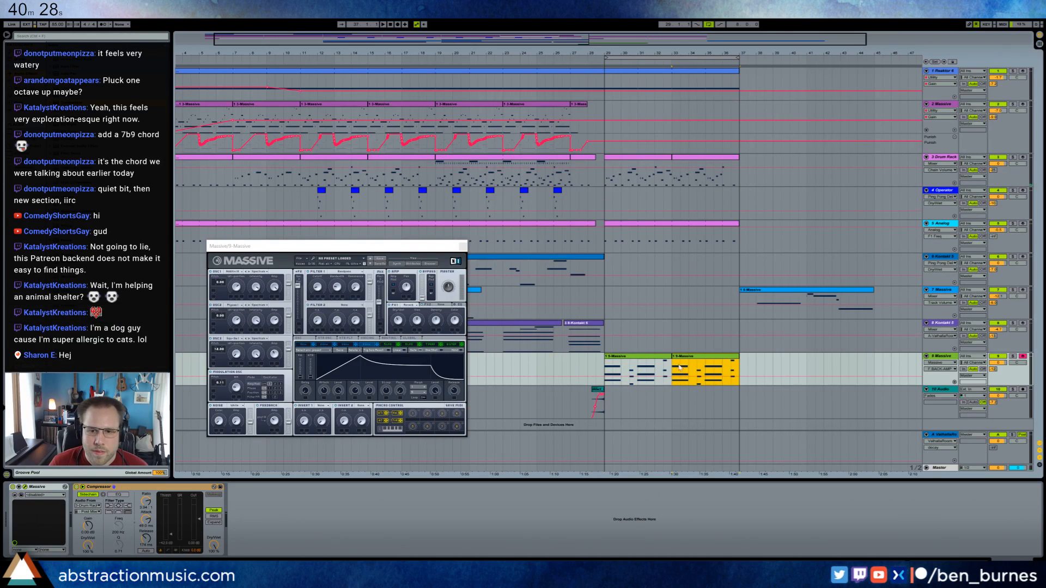
click(606, 366)
key(space)
click(317, 287)
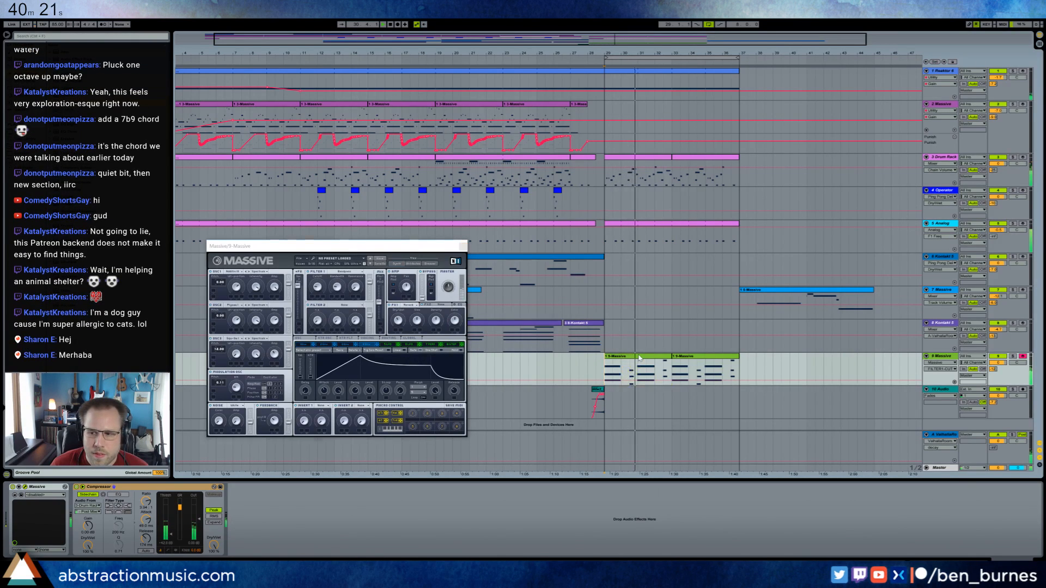
In the first 9-Massive clip, nudge the two short chords slightly later and lengthen the long chords and the last chord.
double_click(631, 361)
click(463, 247)
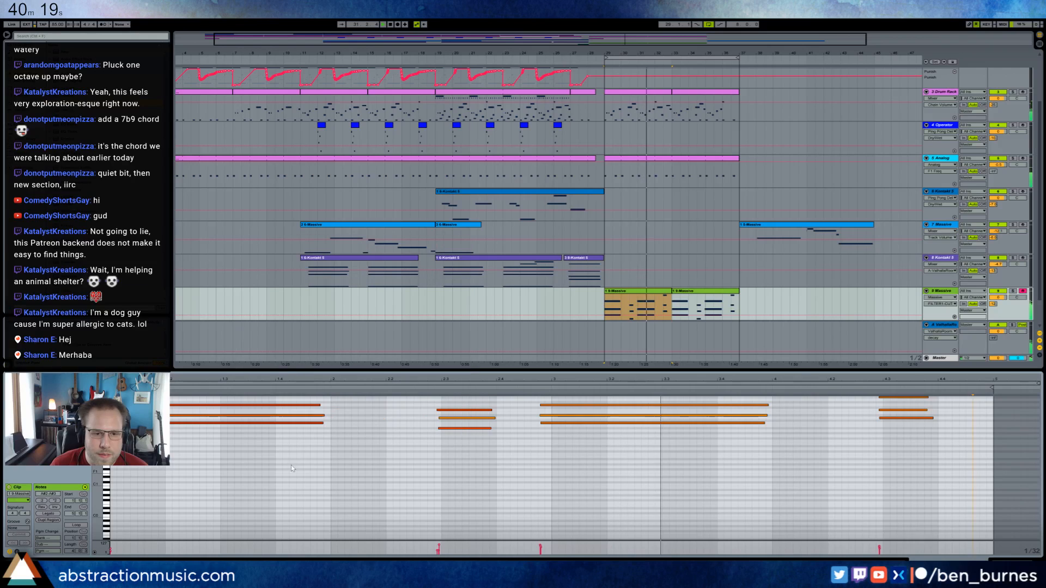
drag(327, 472, 454, 435)
key(Right)
drag(759, 474, 936, 442)
key(Right)
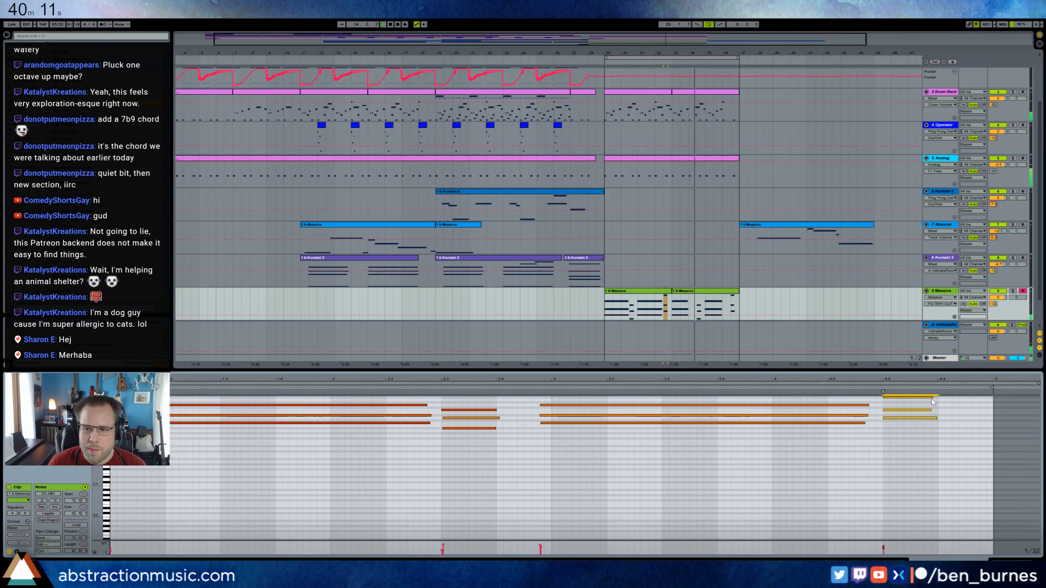
drag(932, 398, 975, 404)
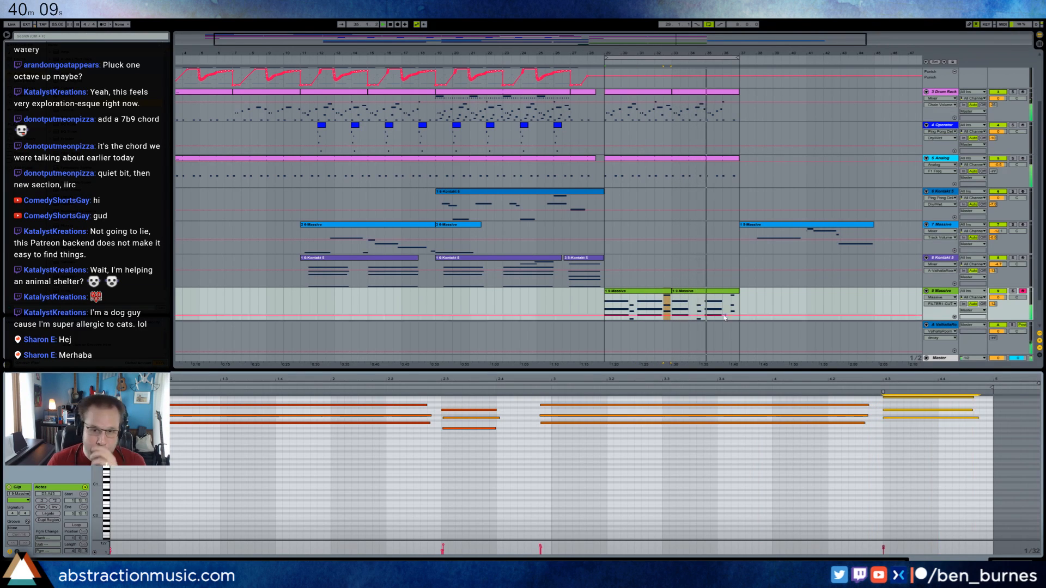
Loop the edited first 9-Massive clip over its full length and extend it over the duplicate to bar 37.
click(650, 294)
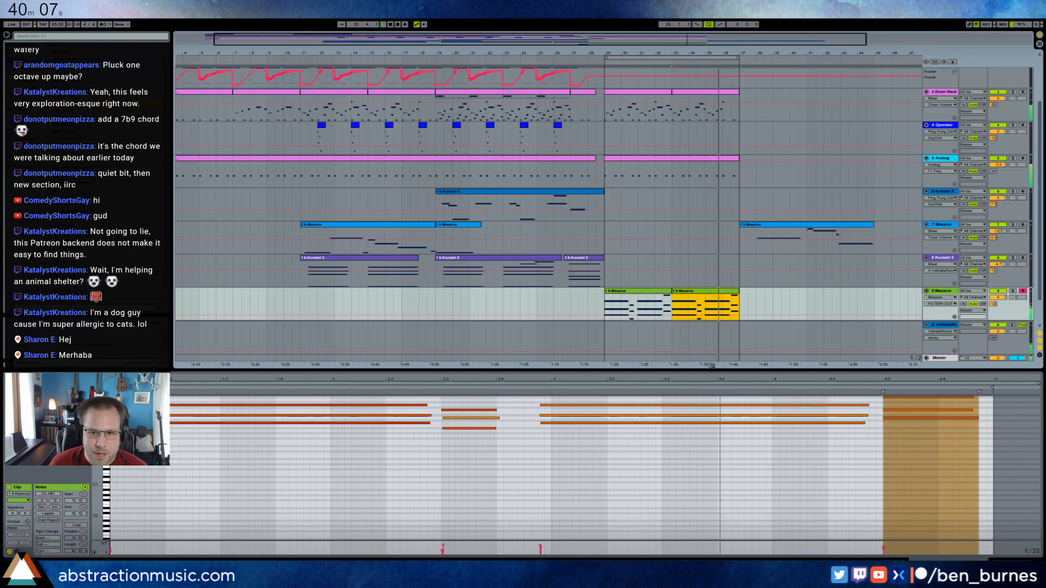
key(shift+Tab)
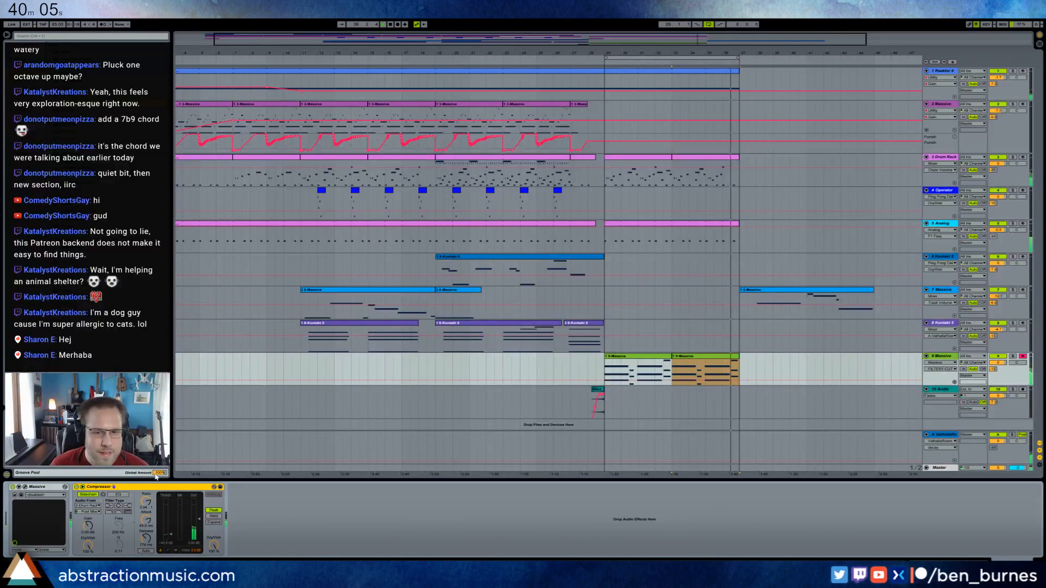
double_click(661, 363)
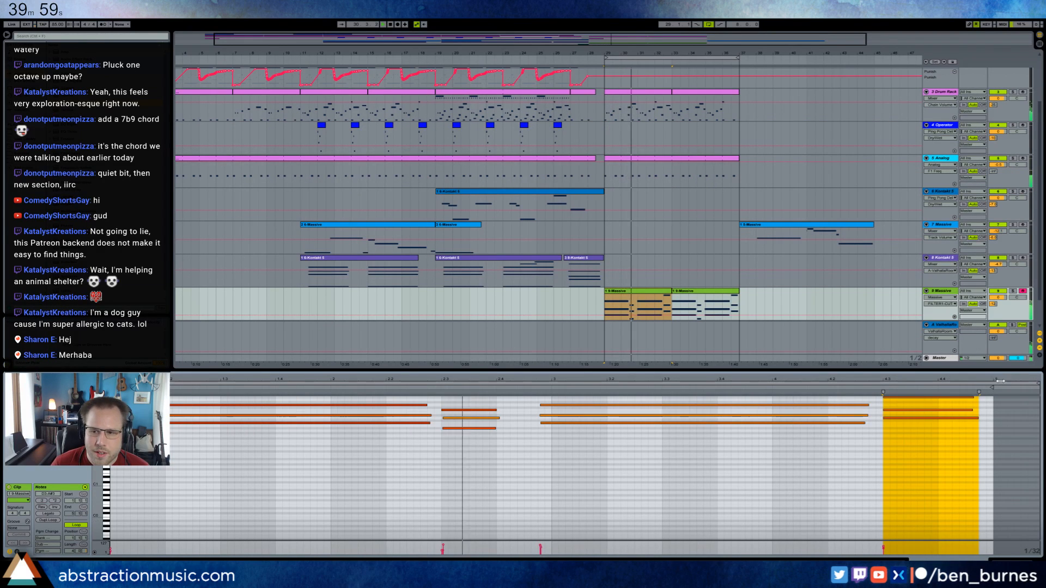
drag(1037, 383, 993, 382)
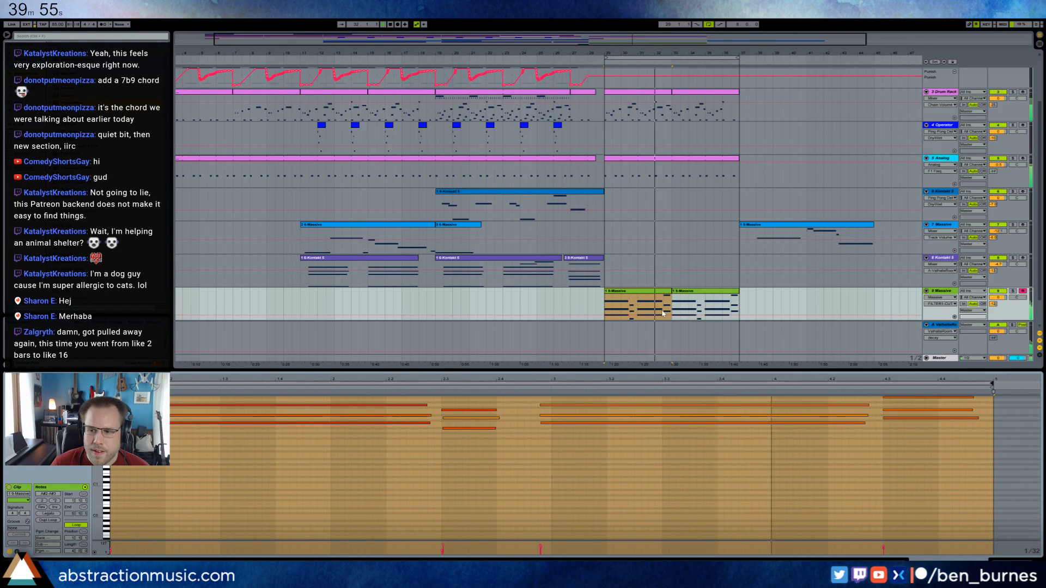
drag(671, 291, 739, 300)
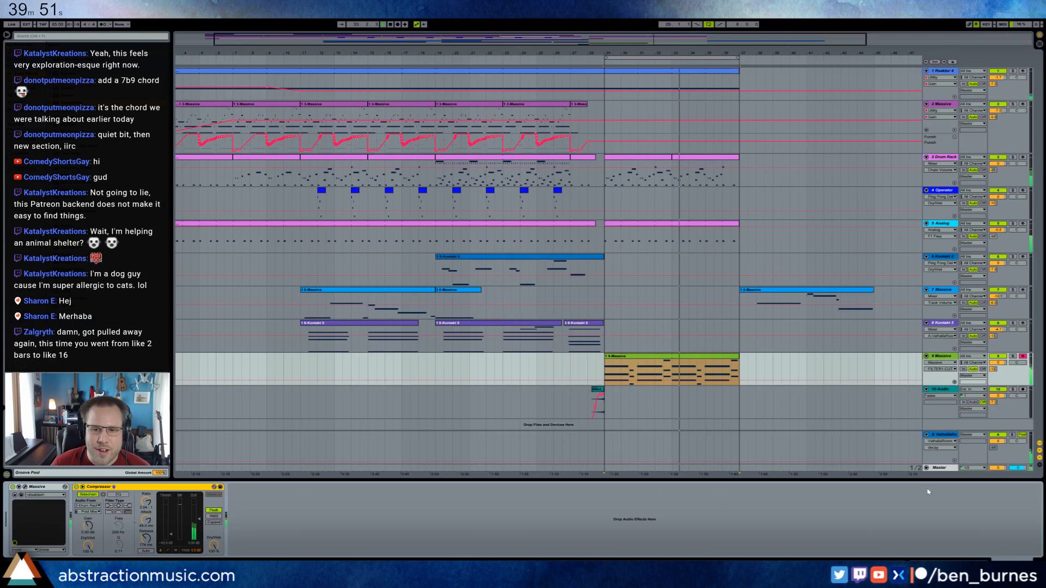
Record a lead melody with live Punish automation on the 7-Massive track, starting at bar 27.
click(783, 291)
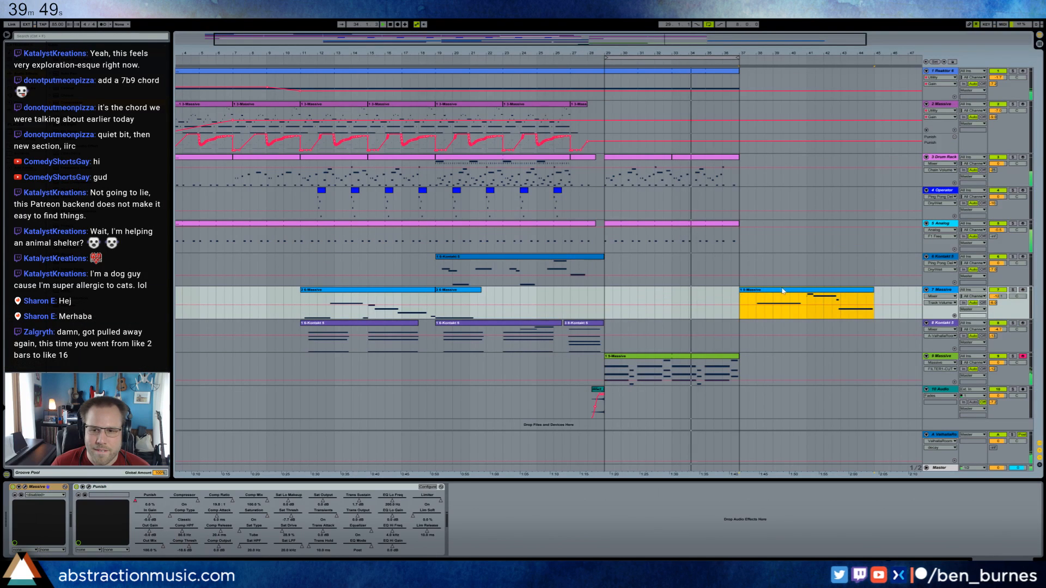
click(571, 300)
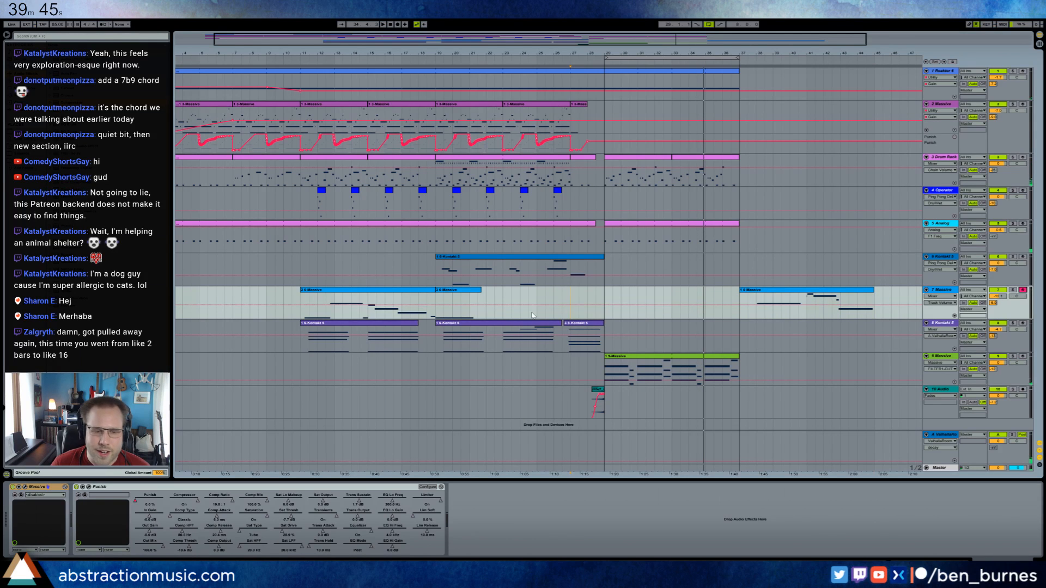
key(space)
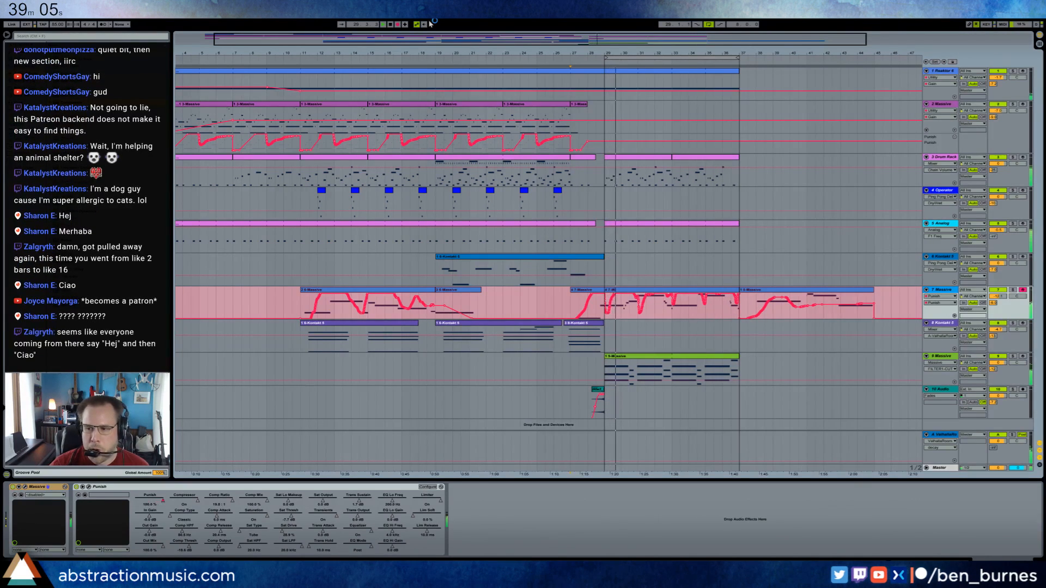
key(space)
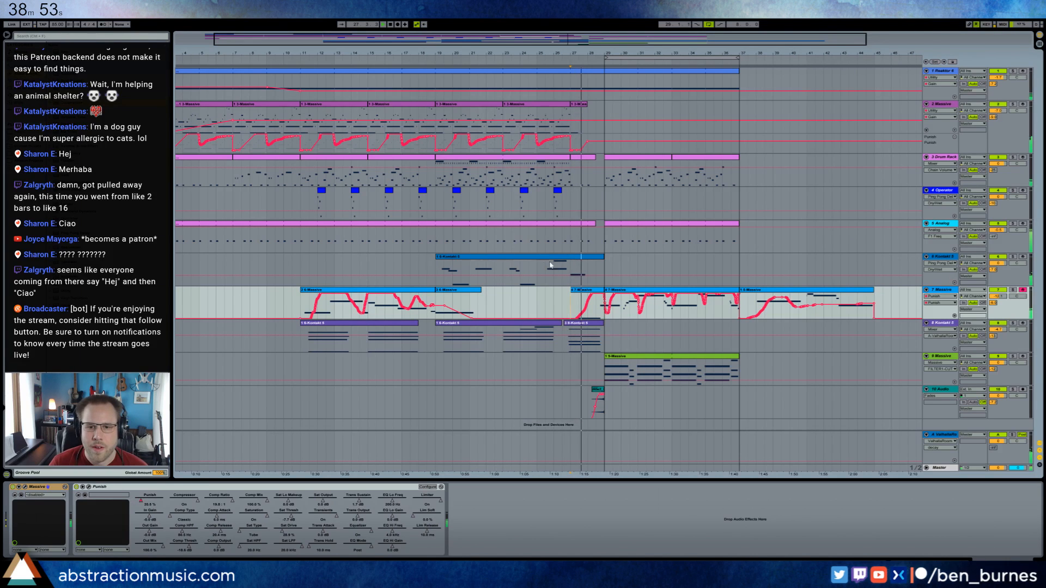
Trim the start of the 7-Massive clip at bar 37 to bar 38 and extend the preceding clip to meet it.
double_click(577, 293)
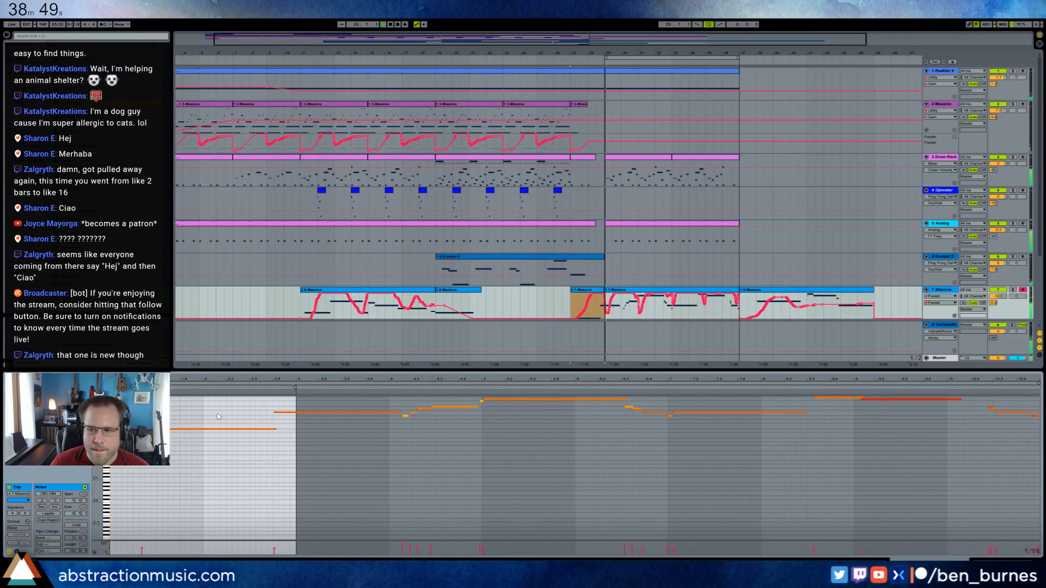
click(577, 306)
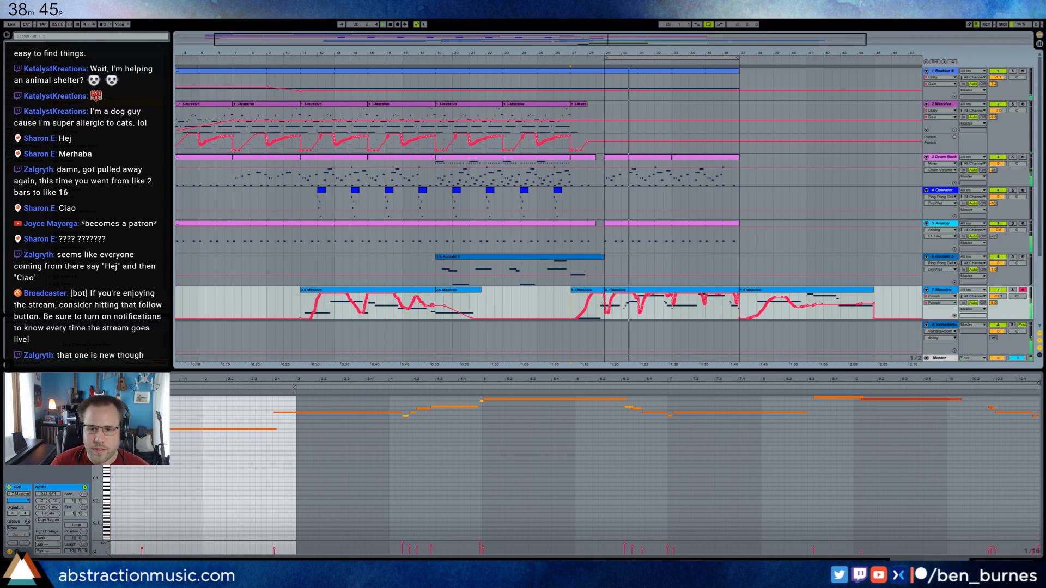
key(shift+Tab)
click(741, 291)
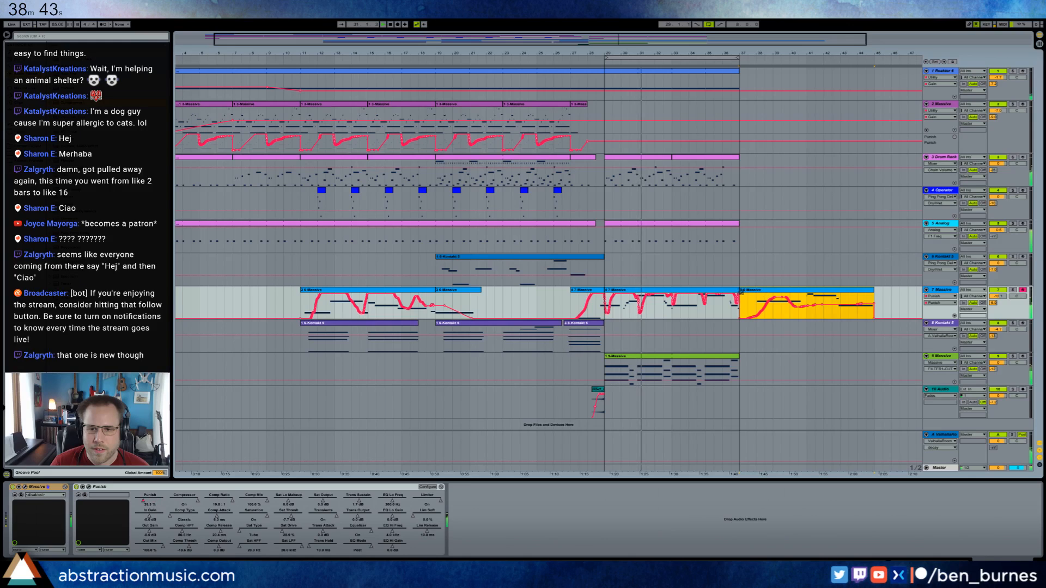
drag(750, 292, 757, 292)
key(shift+Tab)
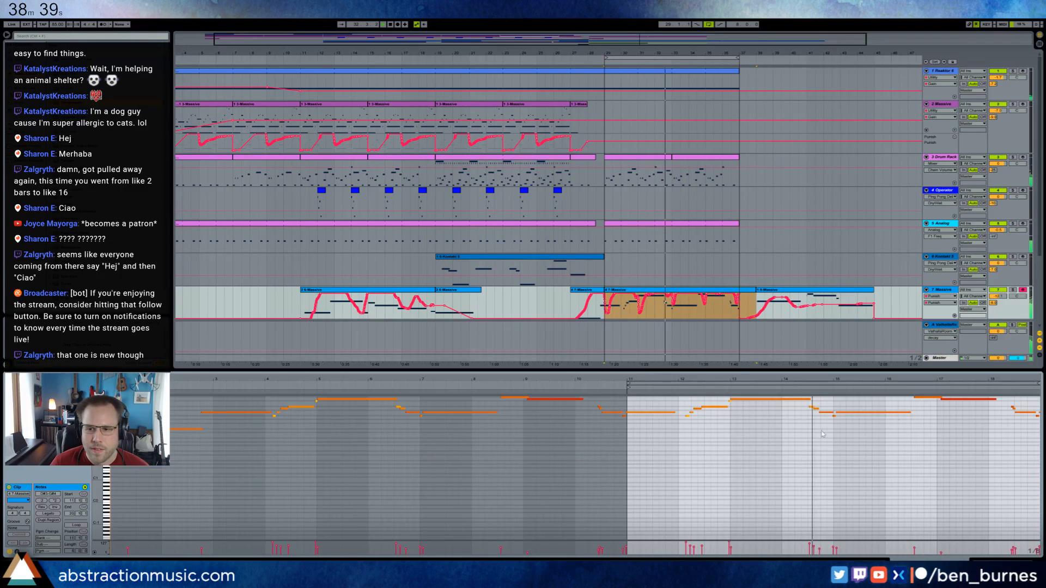
Lengthen the last note of the 7-Massive clip that starts at bar 29 up to the clip's end.
drag(988, 380, 936, 380)
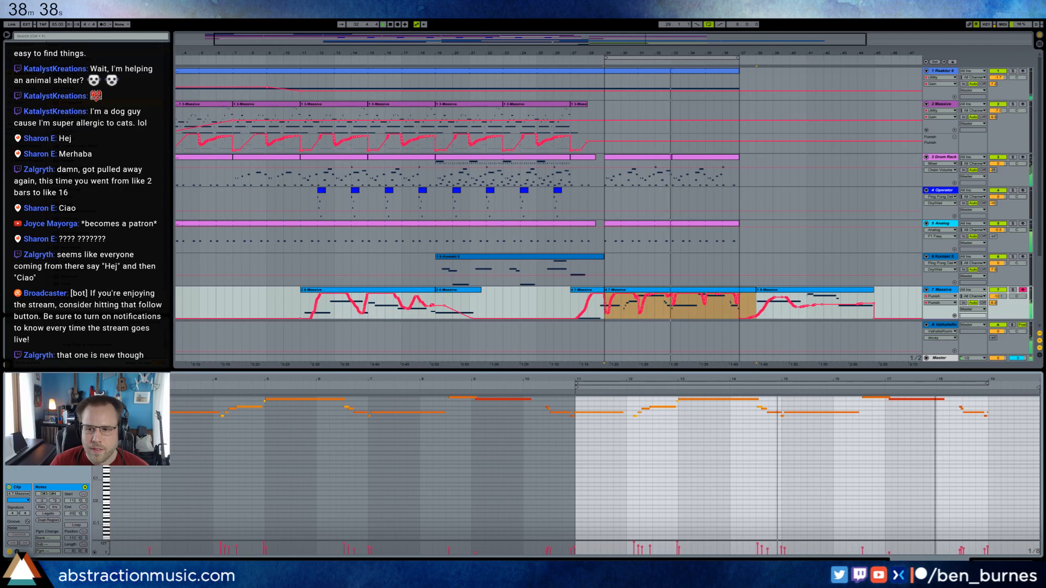
click(988, 412)
drag(989, 414, 1038, 416)
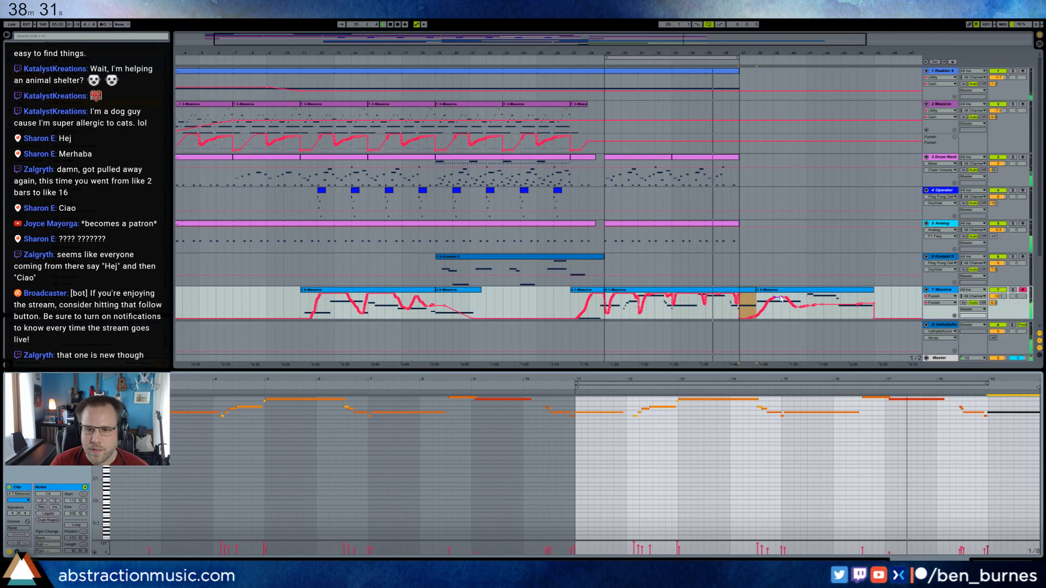
Smooth track 7's automation descent after bar 37 and consolidate the two adjoining 7-Massive clips from bar 29 into one.
drag(757, 53, 613, 109)
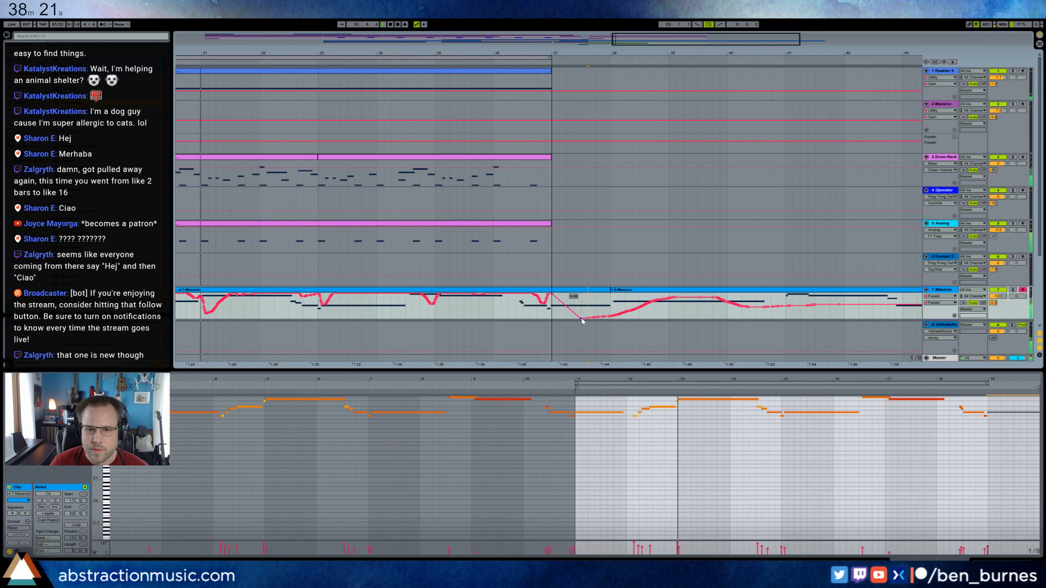
click(583, 319)
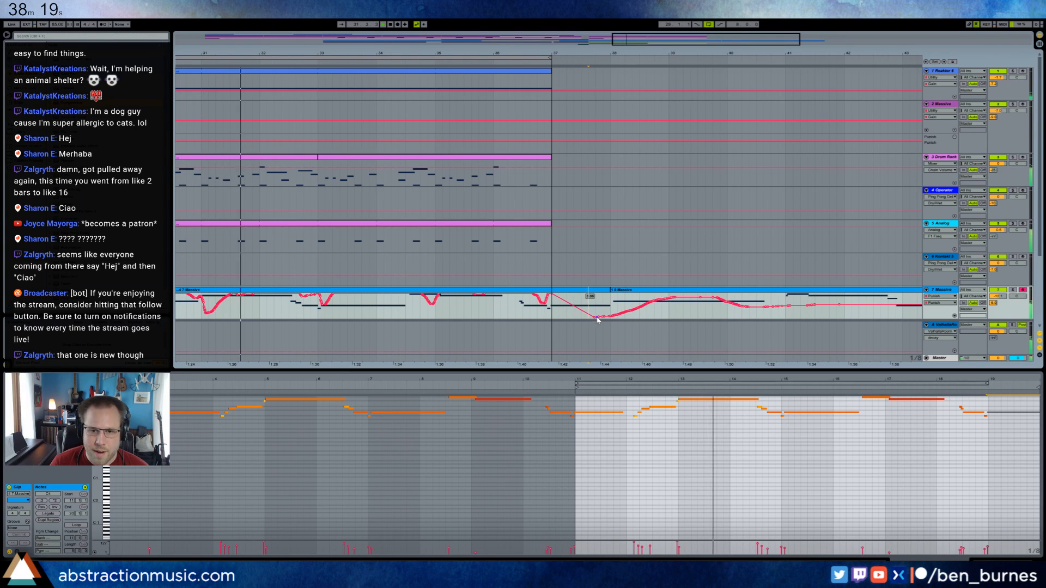
click(626, 290)
shift+click(598, 290)
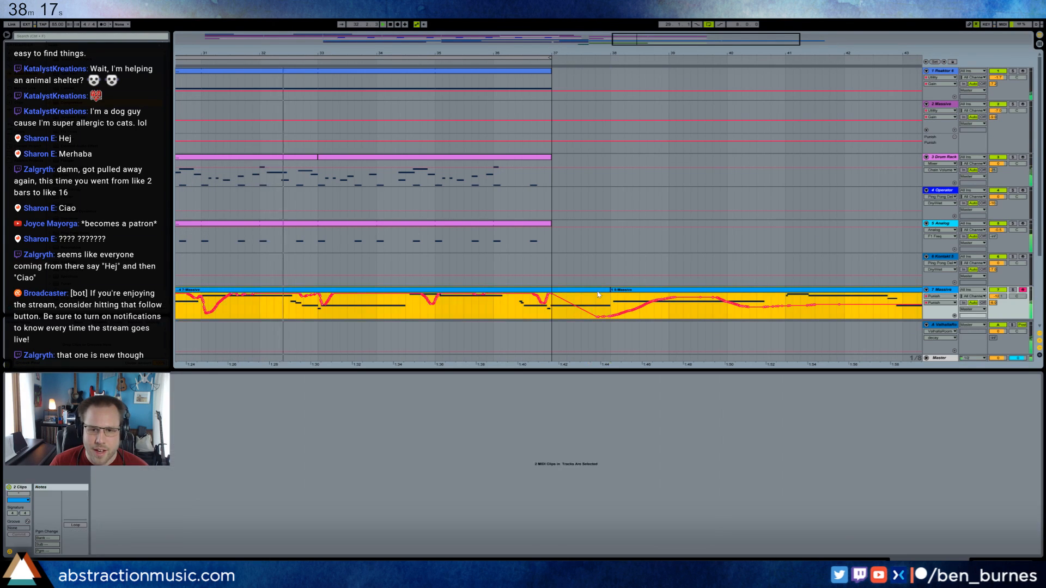
key(ctrl+j)
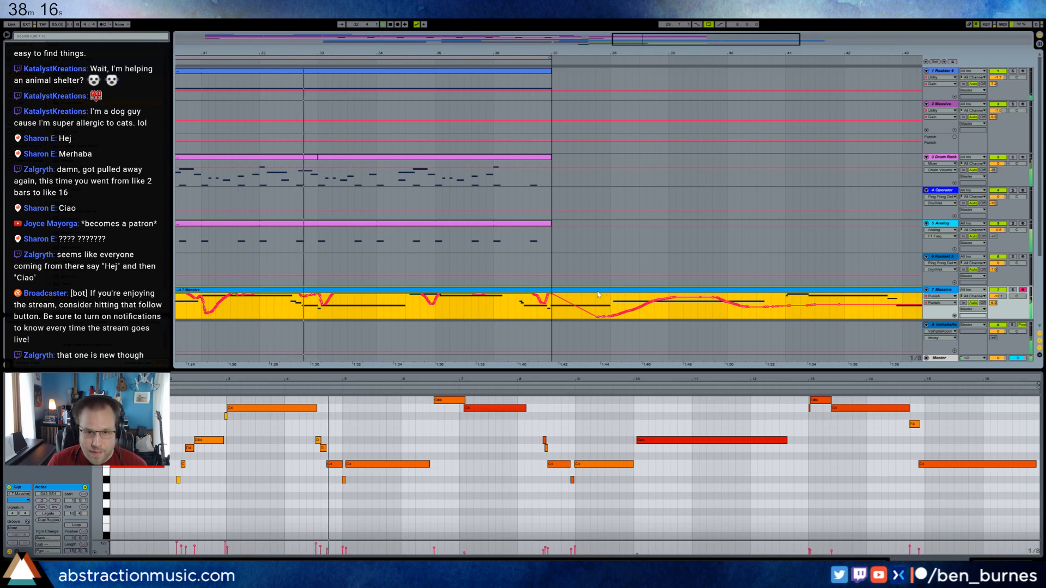
In the consolidated 7-Massive clip's MIDI controller envelope, replace the abrupt drop at clip bar 9 with a curved fall, and check another controller's envelope.
click(940, 303)
click(873, 291)
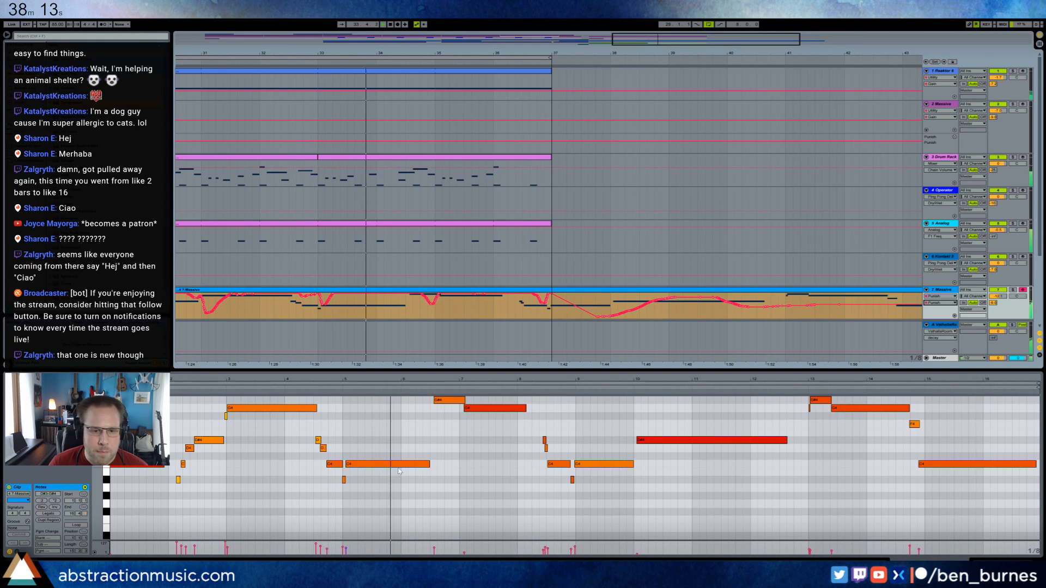
click(17, 552)
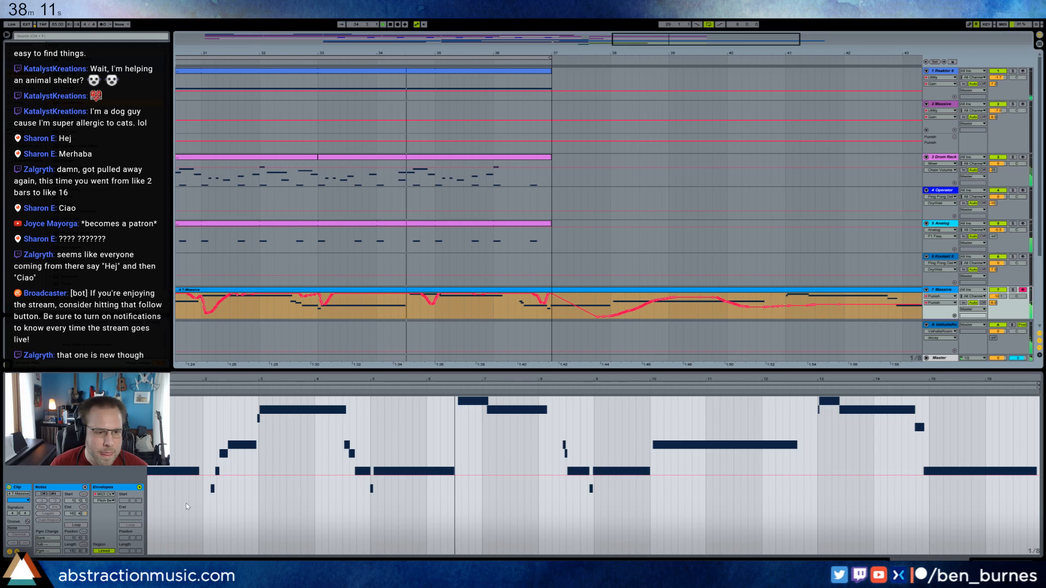
click(105, 501)
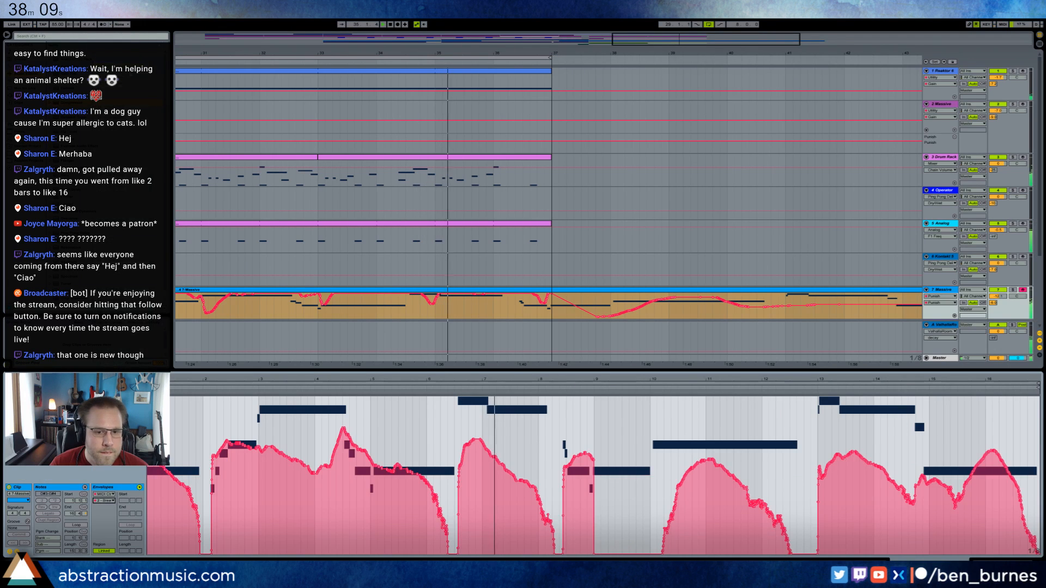
click(109, 26)
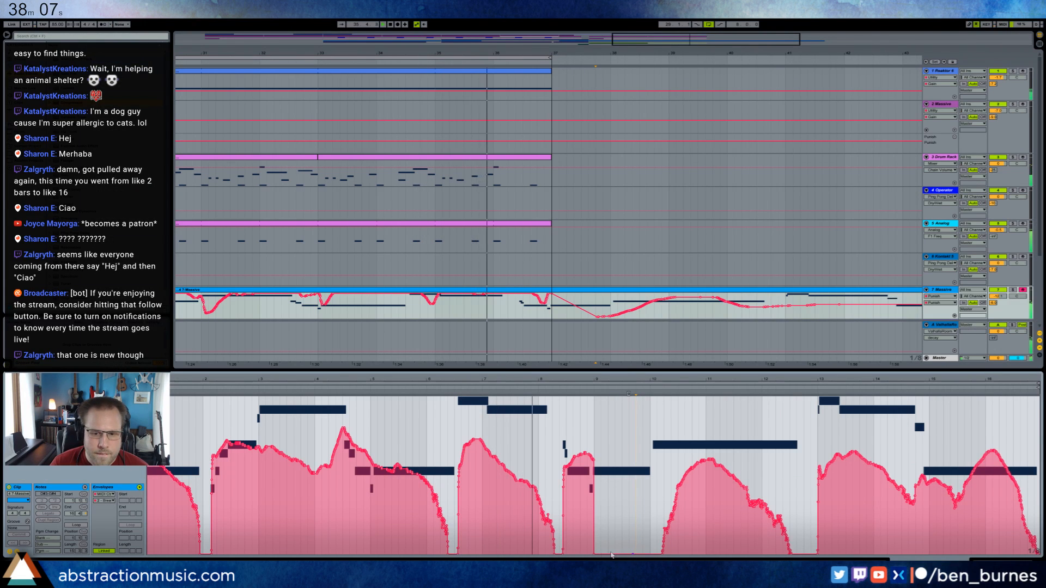
click(595, 554)
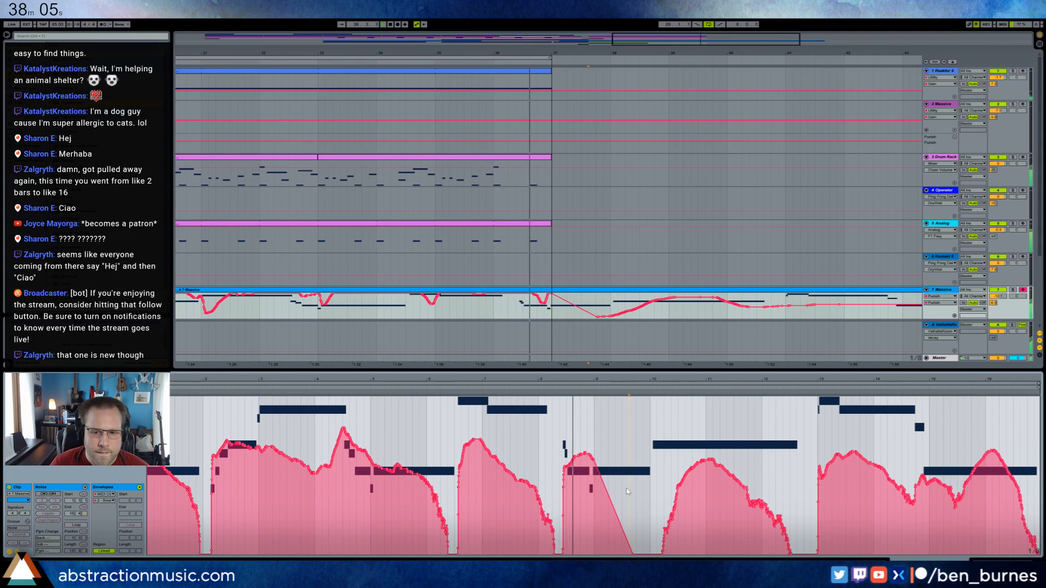
click(627, 537)
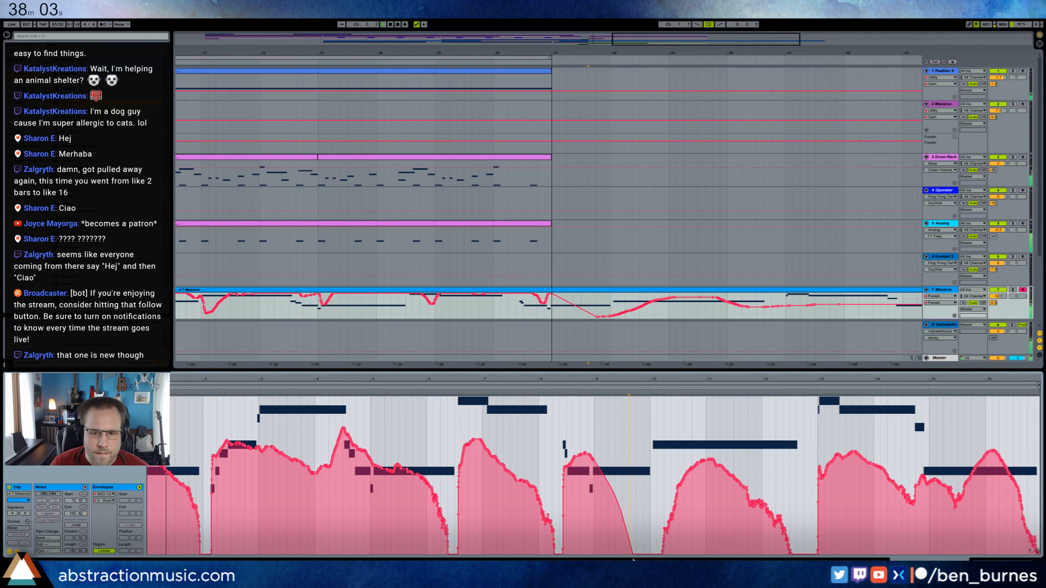
drag(633, 555, 642, 555)
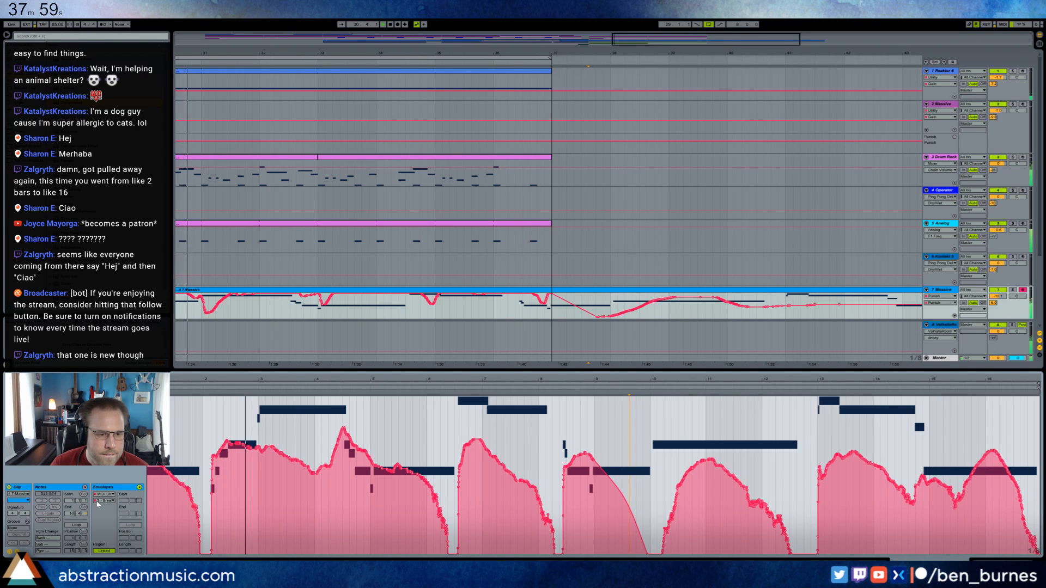
click(104, 500)
click(104, 495)
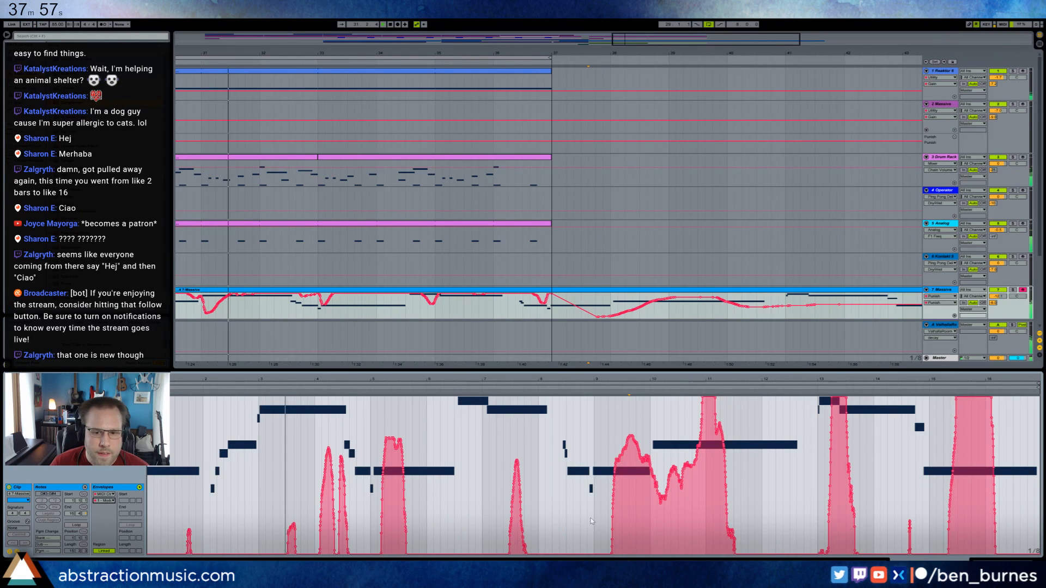
key(shift+Tab)
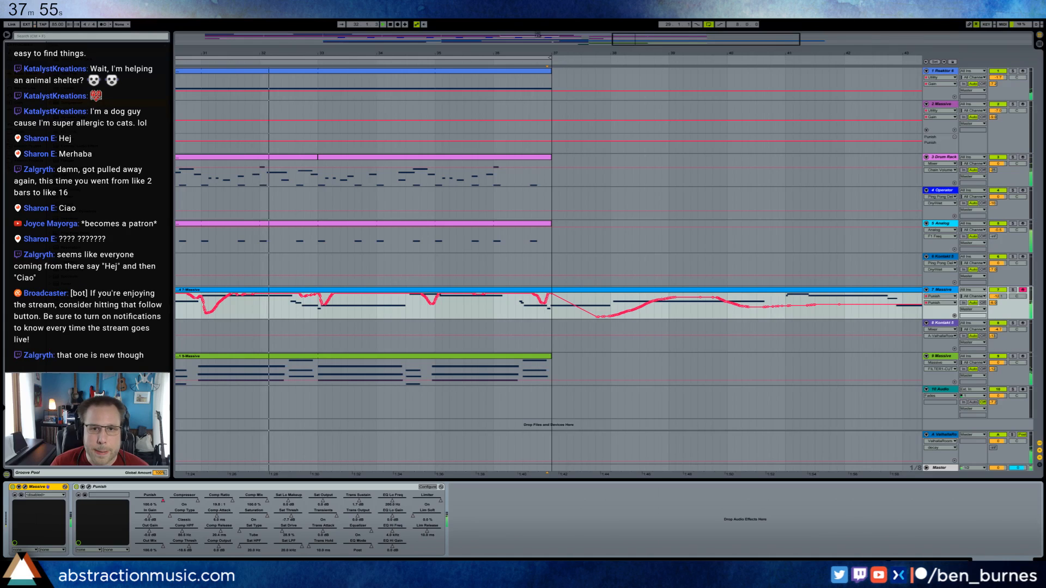
Bend the straight descending segment of track 7's automation after bar 37 into a curve.
drag(589, 53, 556, 34)
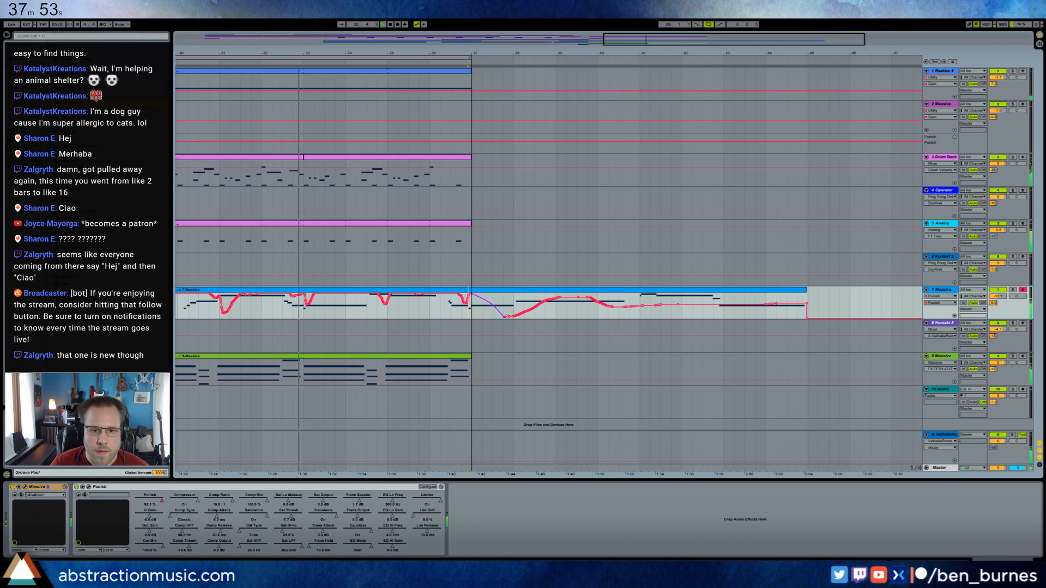
drag(493, 309, 498, 305)
drag(644, 41, 610, 42)
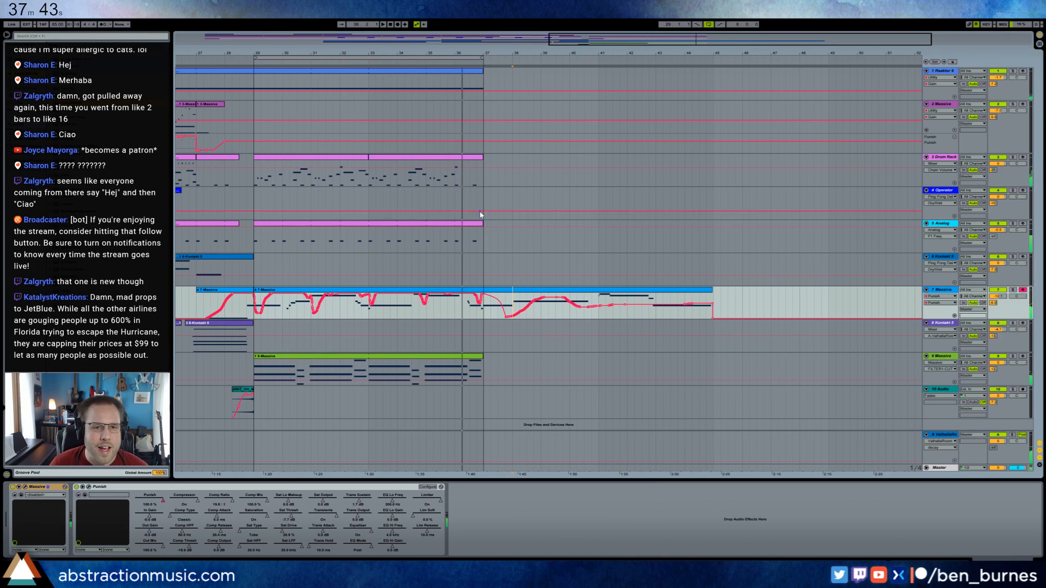
Extend the Analog bass and Reaktor clips to bar 45 and duplicate the Drum Rack clips from bars 29 to 37 directly after themselves.
drag(482, 224, 713, 238)
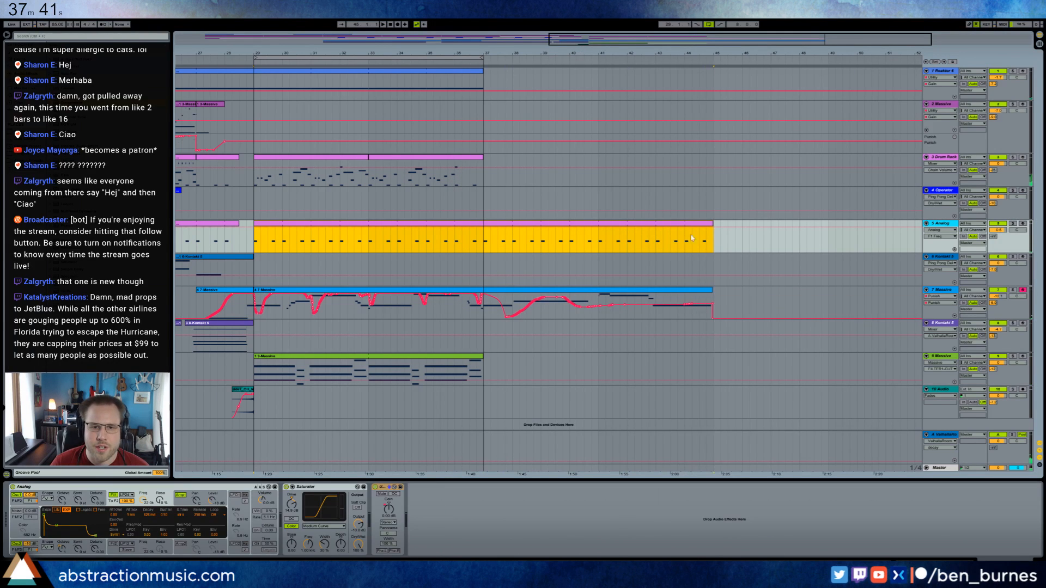
click(482, 165)
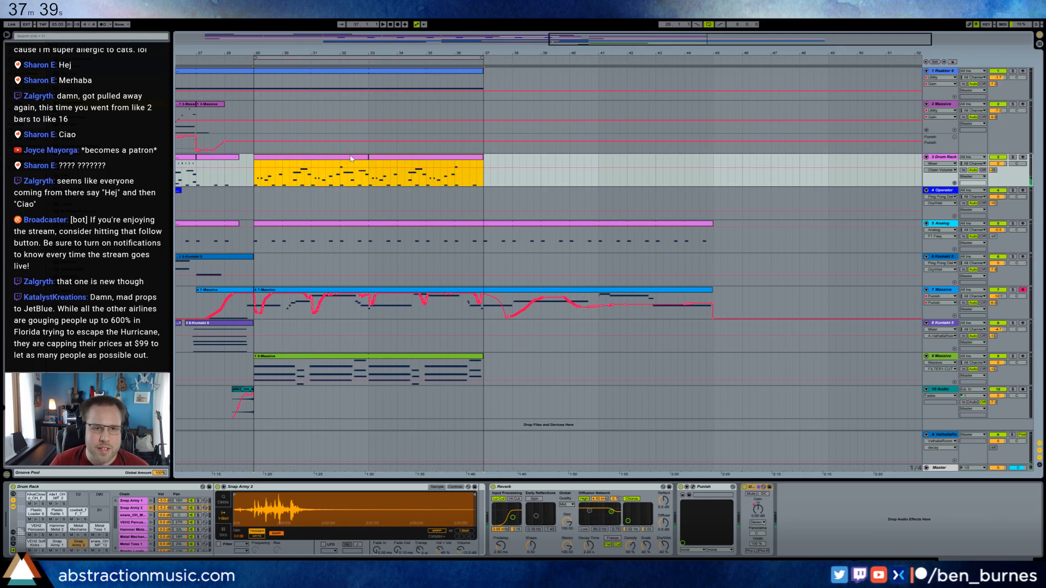
key(ctrl+d)
drag(481, 71, 716, 76)
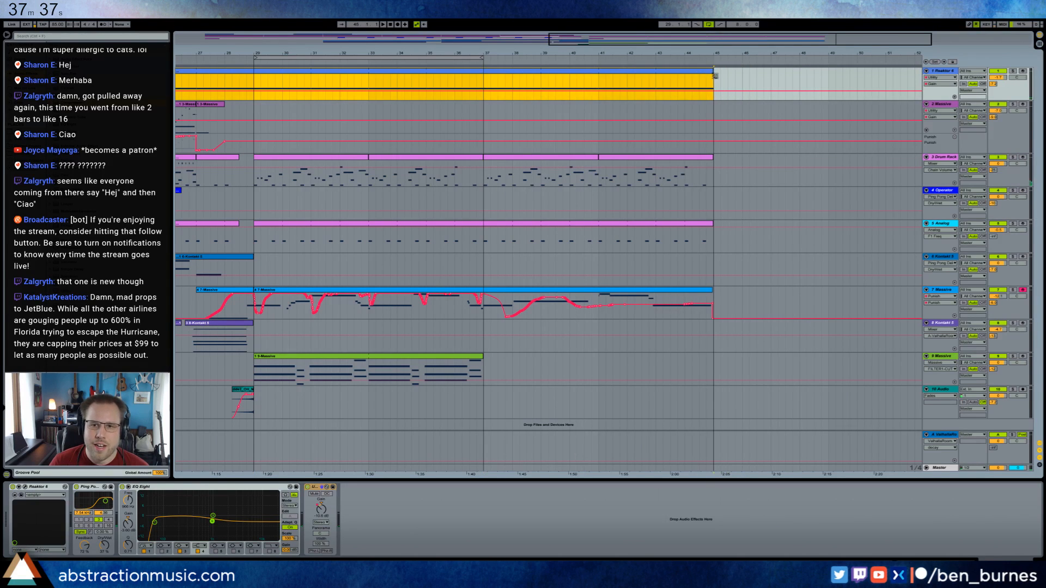
scroll(495, 136, left, 5)
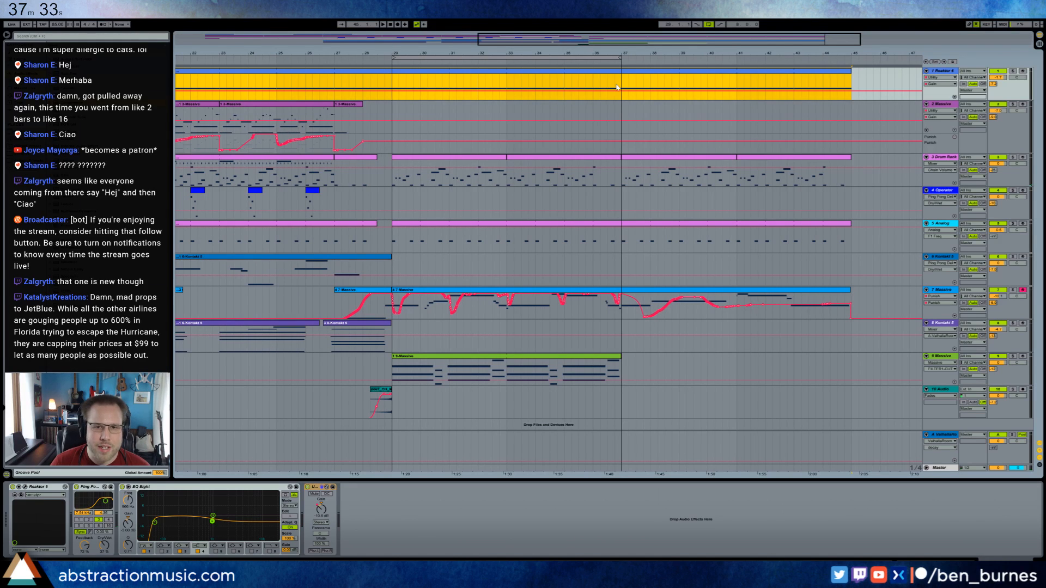
drag(599, 44, 637, 40)
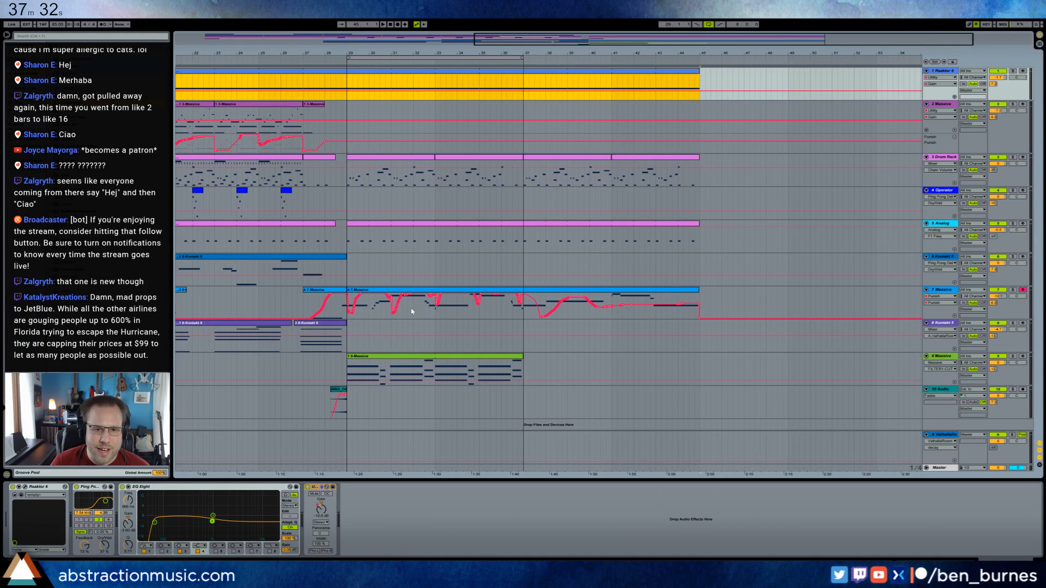
Extend the green 9-Massive chord clip from bar 37 to bar 45.
click(461, 358)
drag(522, 359, 700, 358)
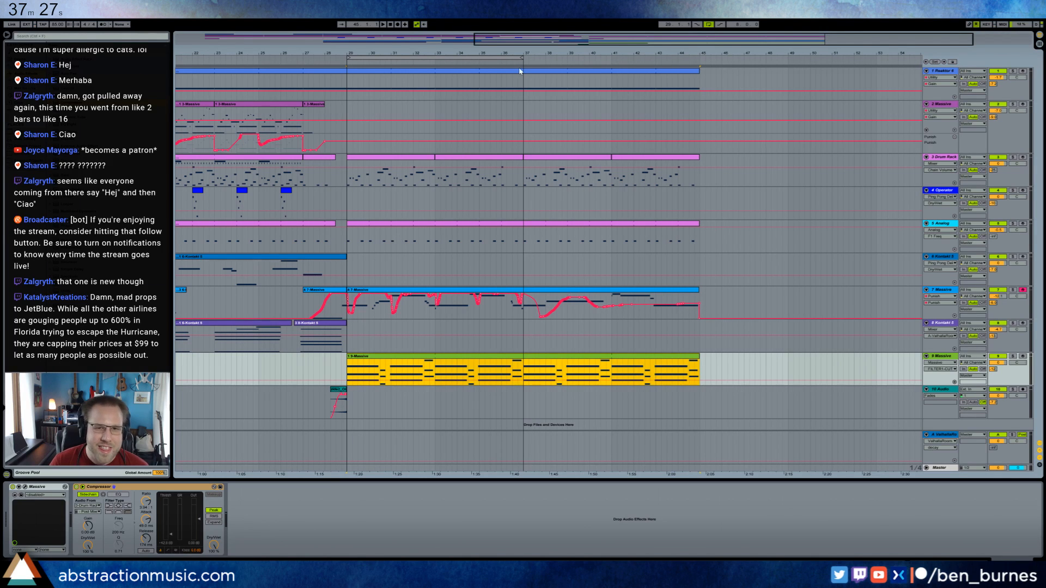
Lower track 2 Massive's Utility gain automation from bar 29 onward, removing the step back up at bar 37.
drag(684, 39, 645, 39)
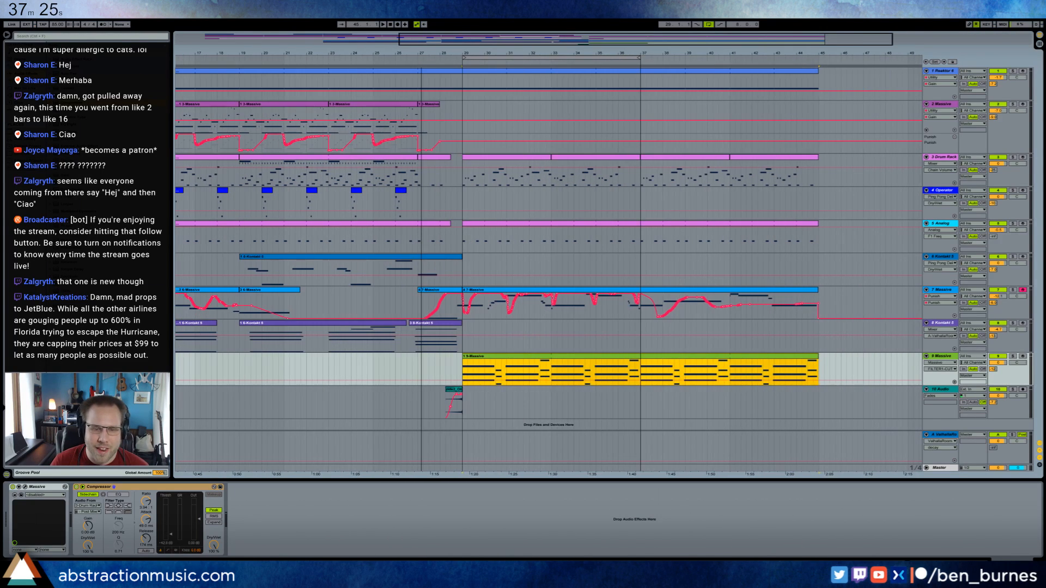
drag(421, 54, 553, 42)
drag(344, 39, 450, 39)
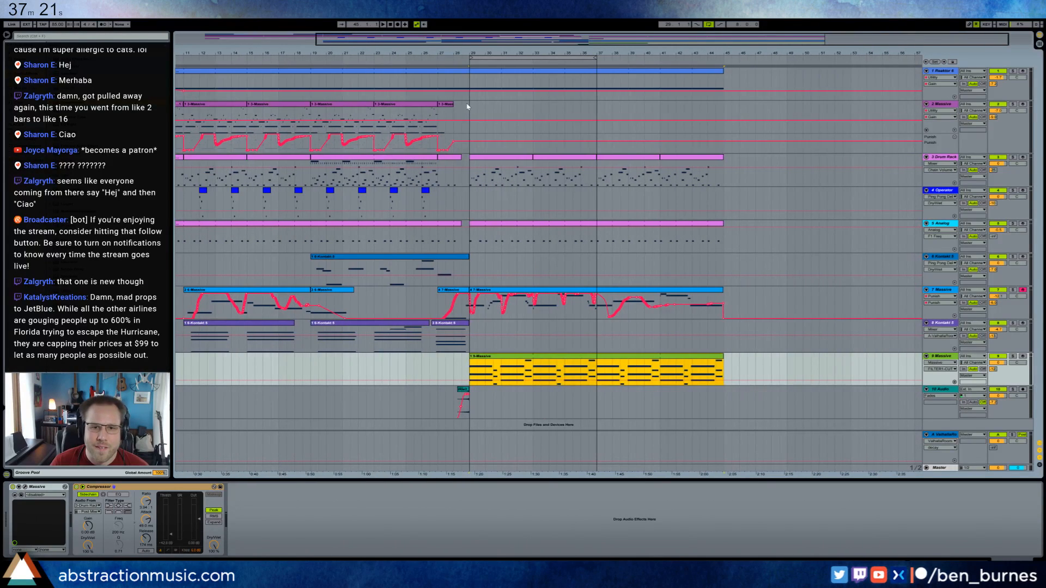
click(669, 140)
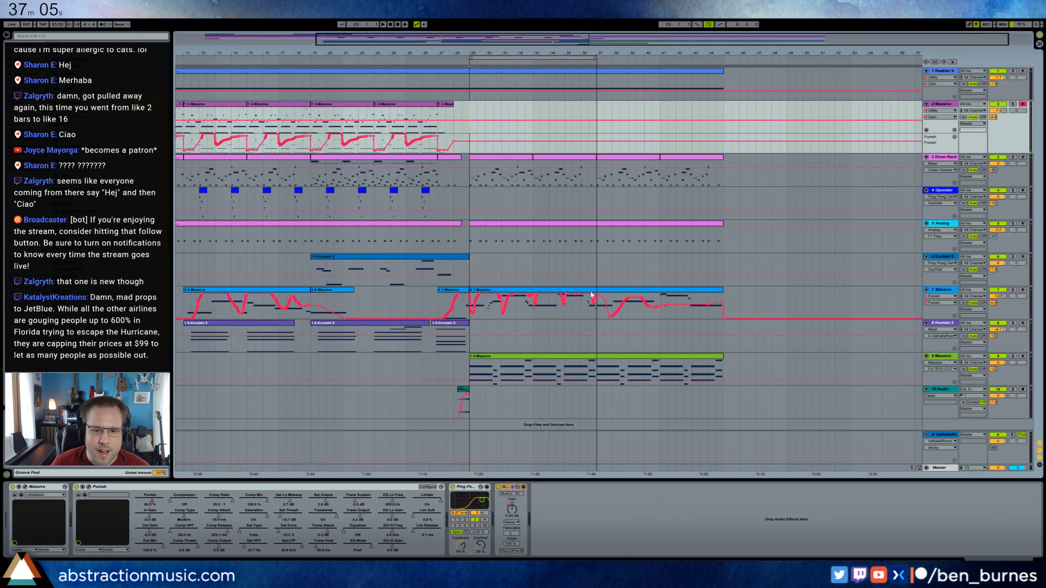
drag(474, 121, 593, 112)
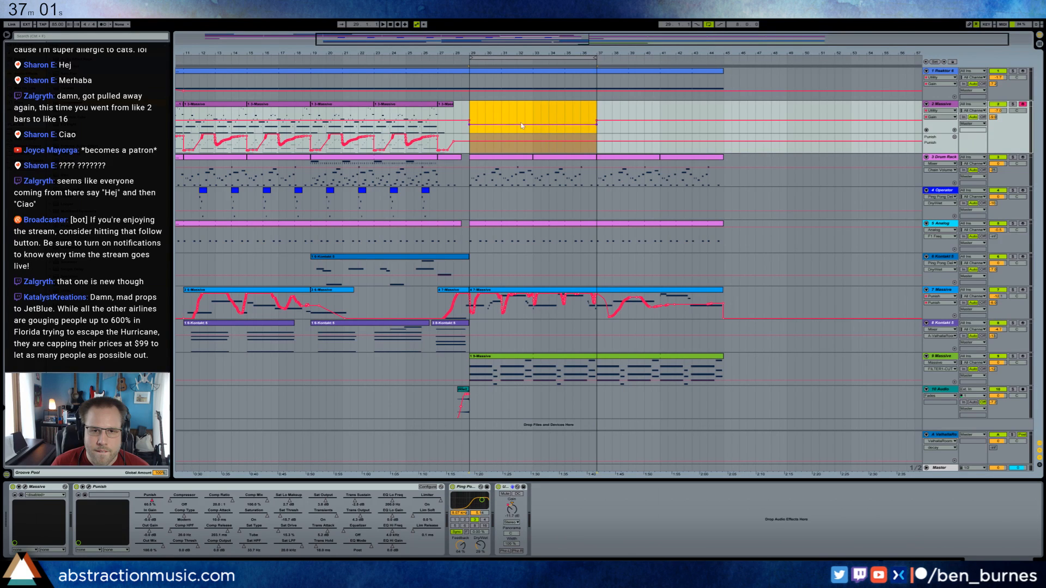
click(501, 125)
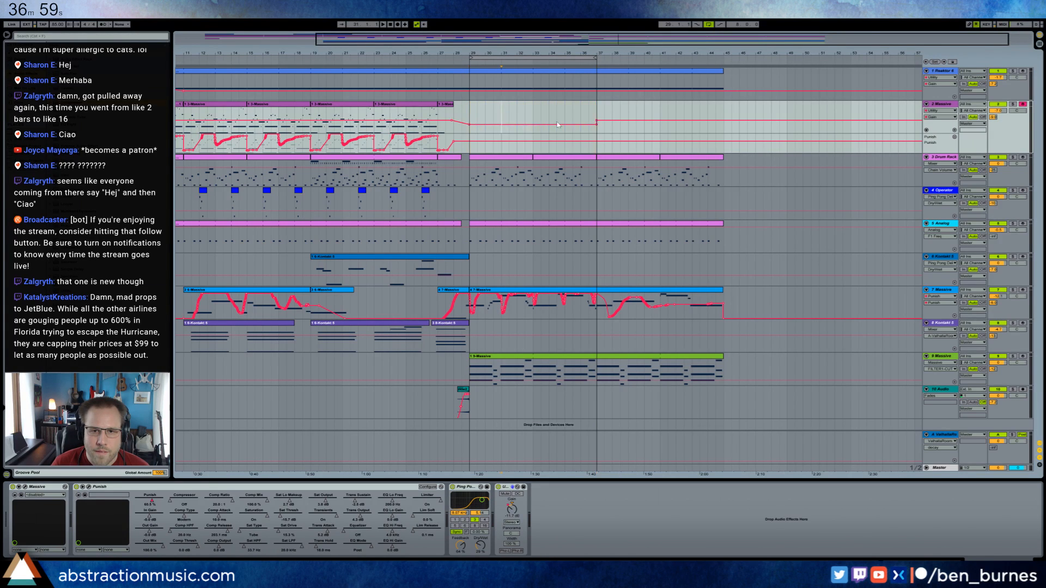
click(597, 121)
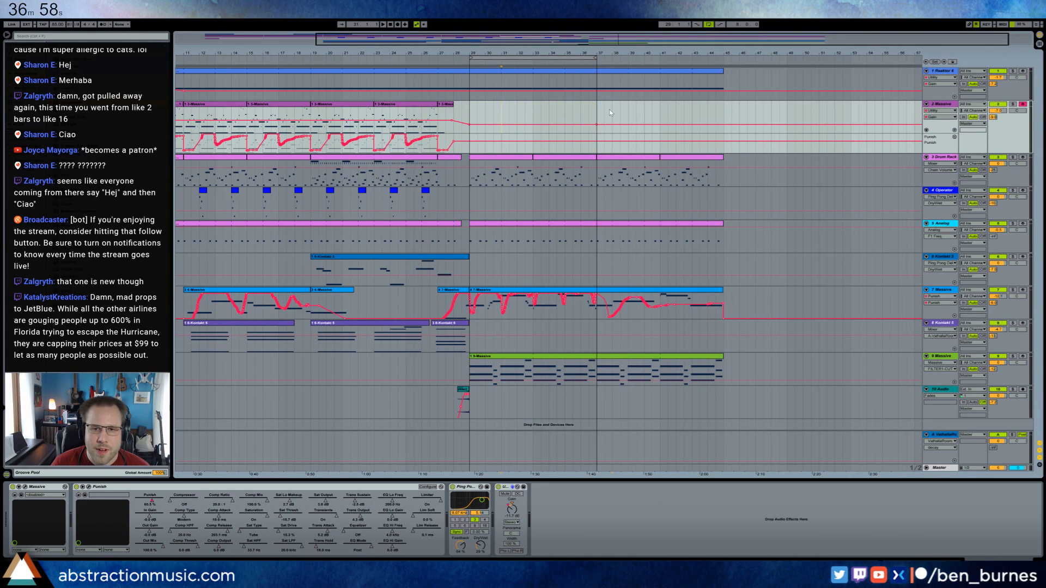
Record a trial take on track 2 Massive from bar 29 and discard it.
click(472, 112)
key(F9)
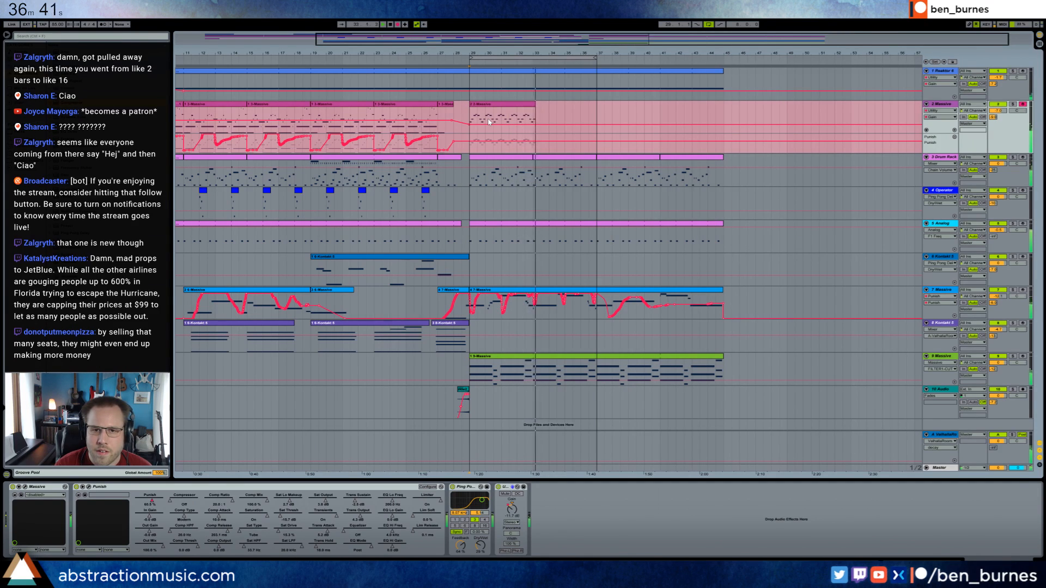
key(space)
double_click(483, 104)
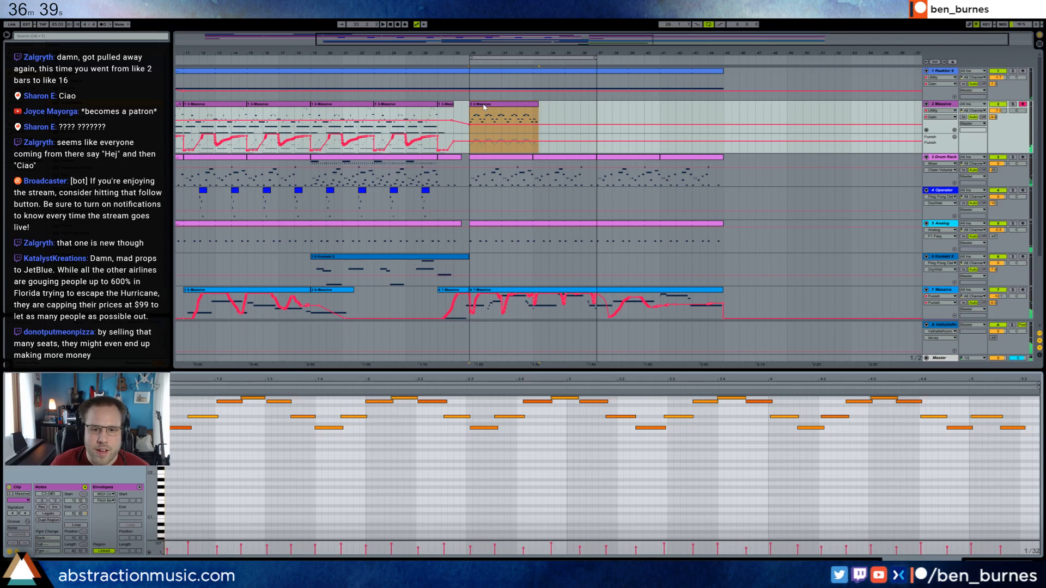
click(564, 458)
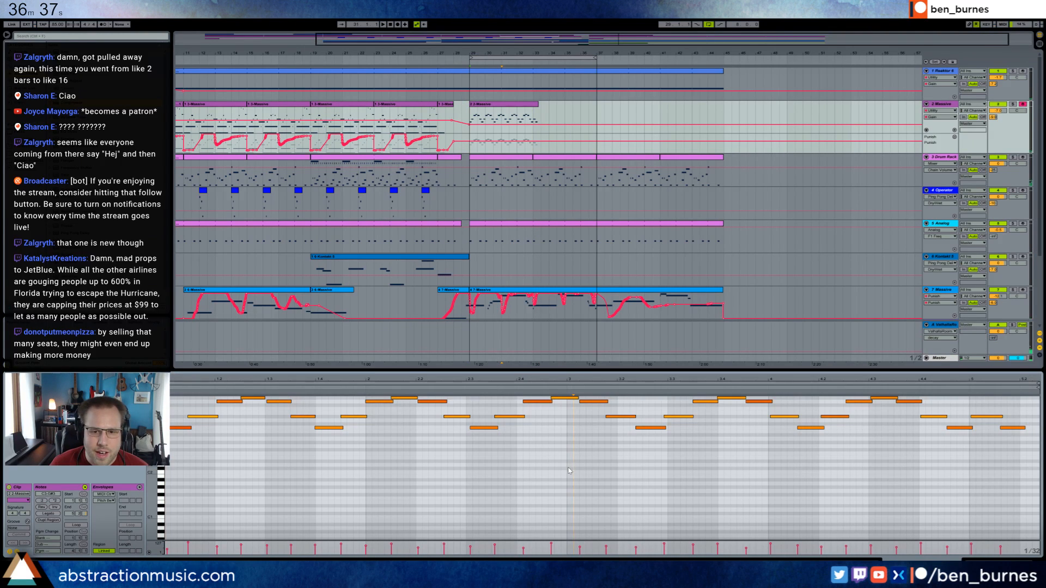
scroll(569, 470, up, 3)
key(ctrl+z)
Raise track 2's gain automation slightly from bar 29 and record an eight-bar Massive arpeggio from bar 29 to 37.
click(470, 106)
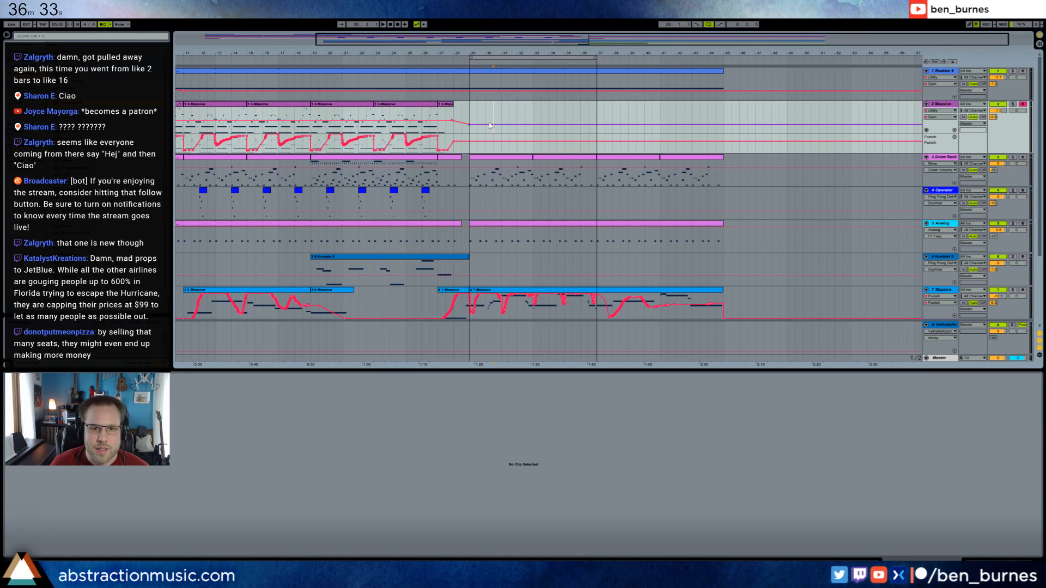
drag(489, 125, 479, 114)
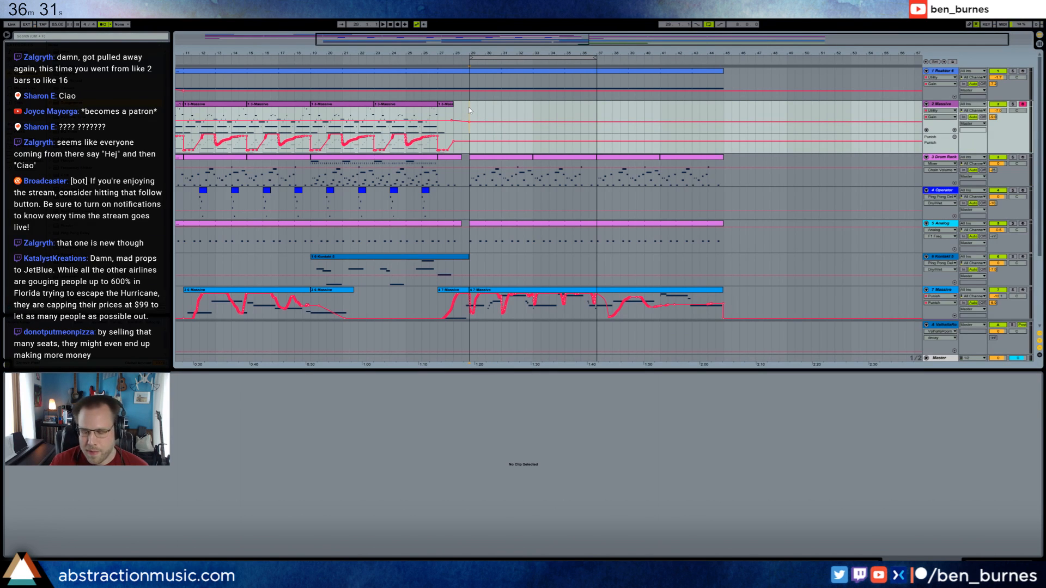
key(F9)
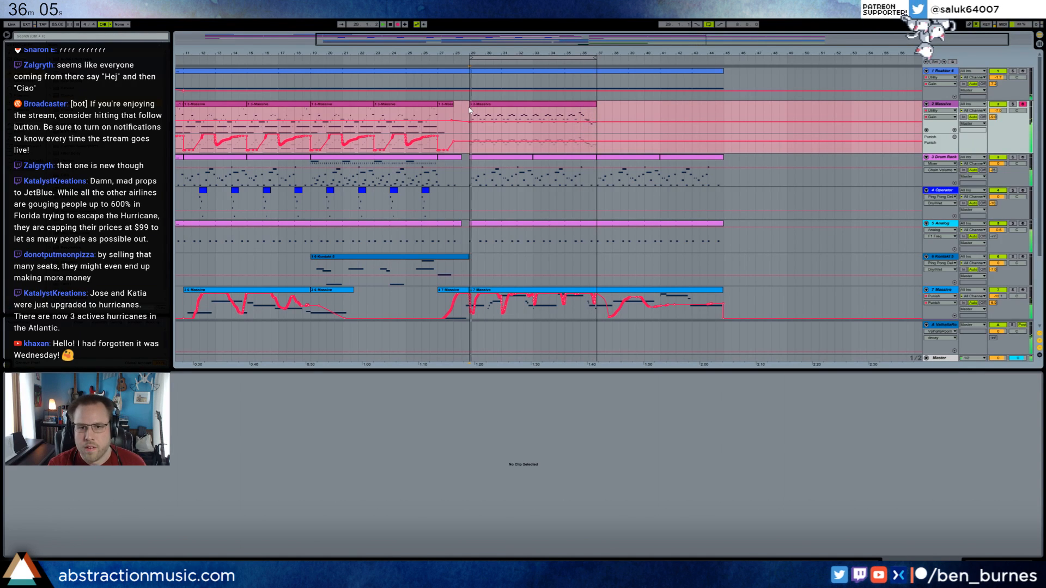
key(space)
Move the last two notes of the recorded Massive clip up in pitch and quantize all of its notes.
double_click(568, 115)
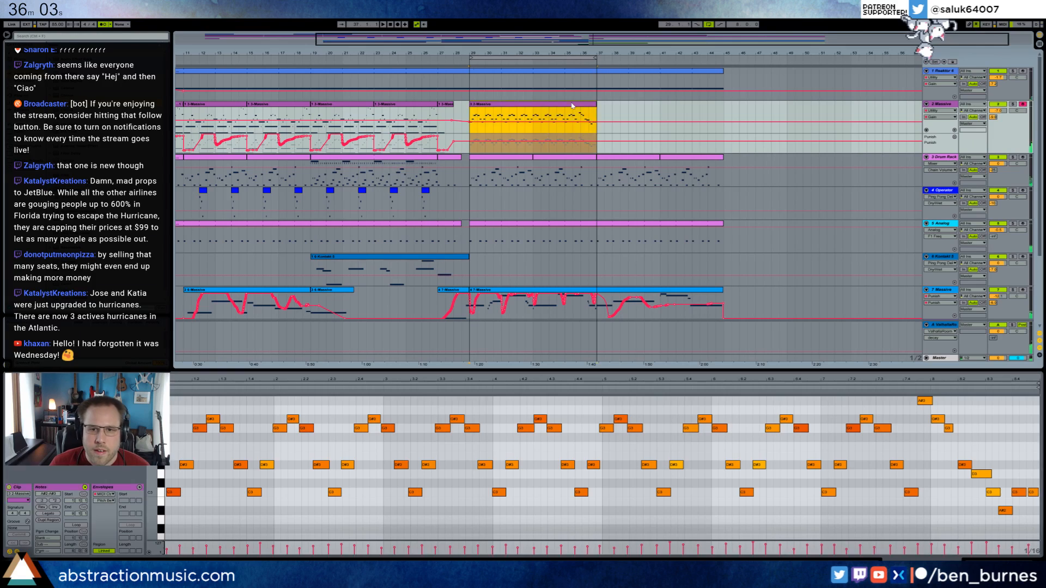
click(1028, 479)
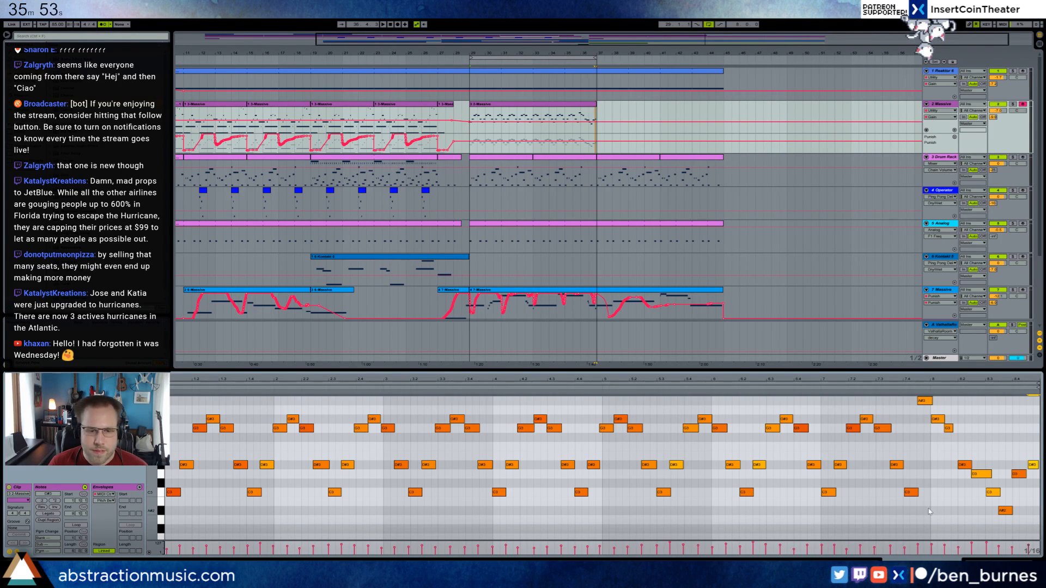
key(ctrl+a)
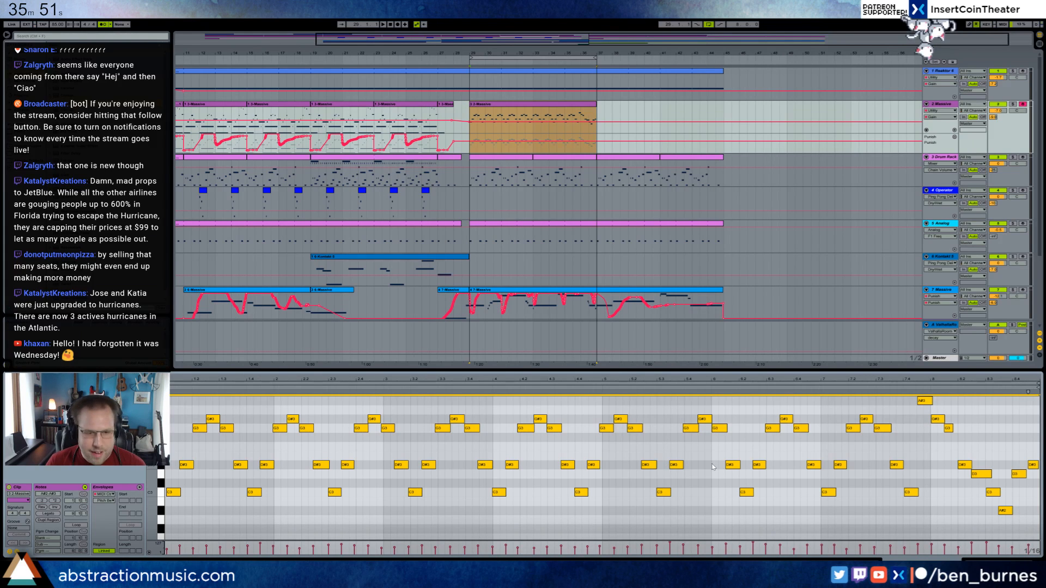
key(ctrl+u)
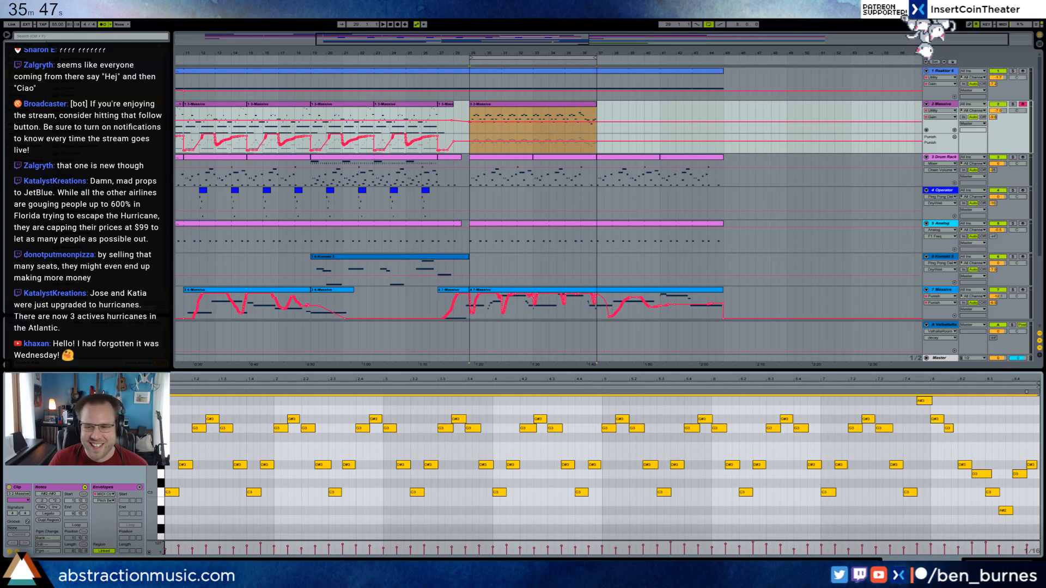
Record rising and falling automation of the Punish effect's main knob on track 2 across bars 29 to 37.
key(shift+Tab)
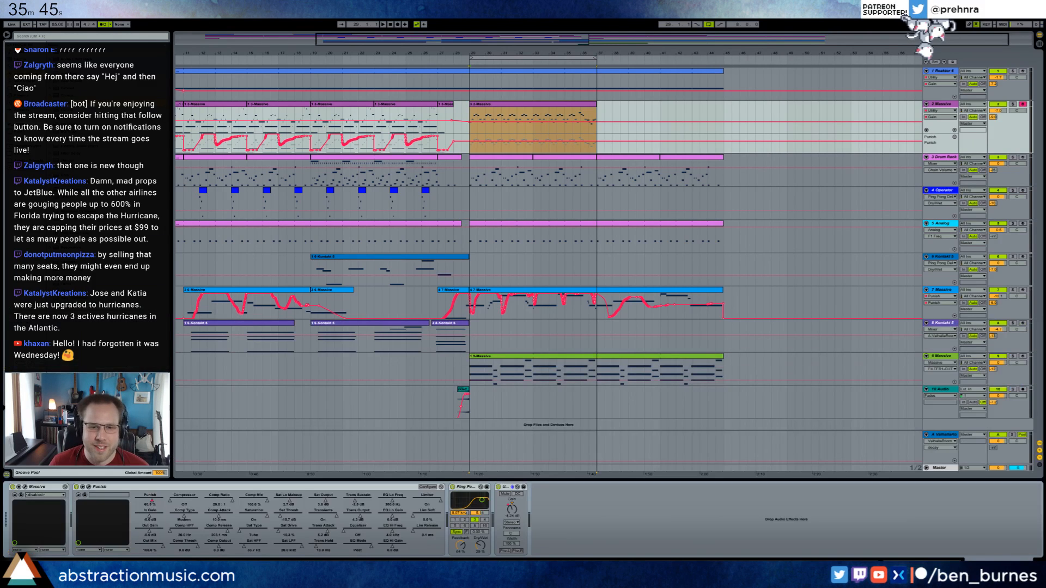
key(space)
click(578, 105)
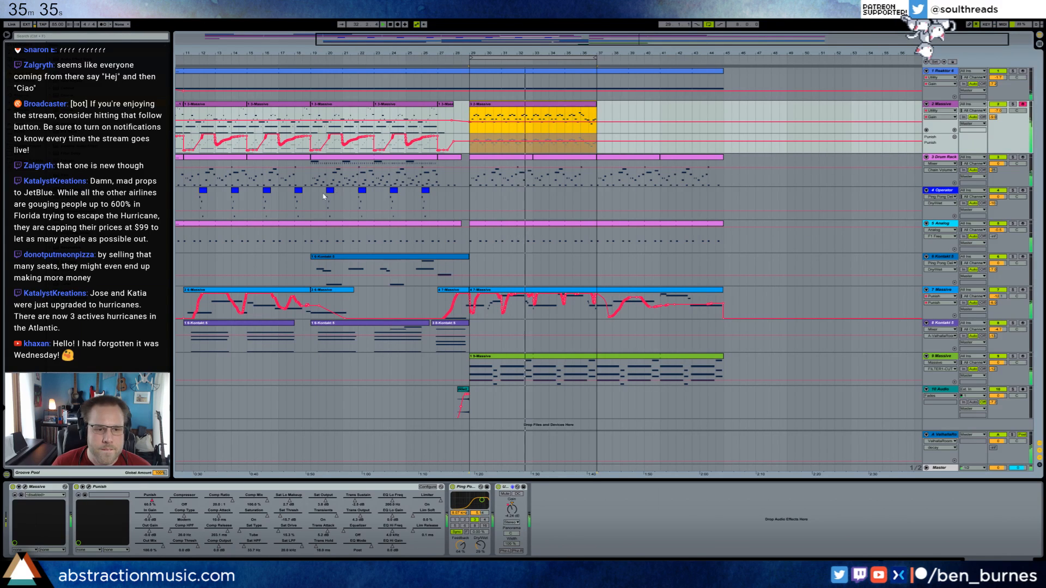
click(485, 131)
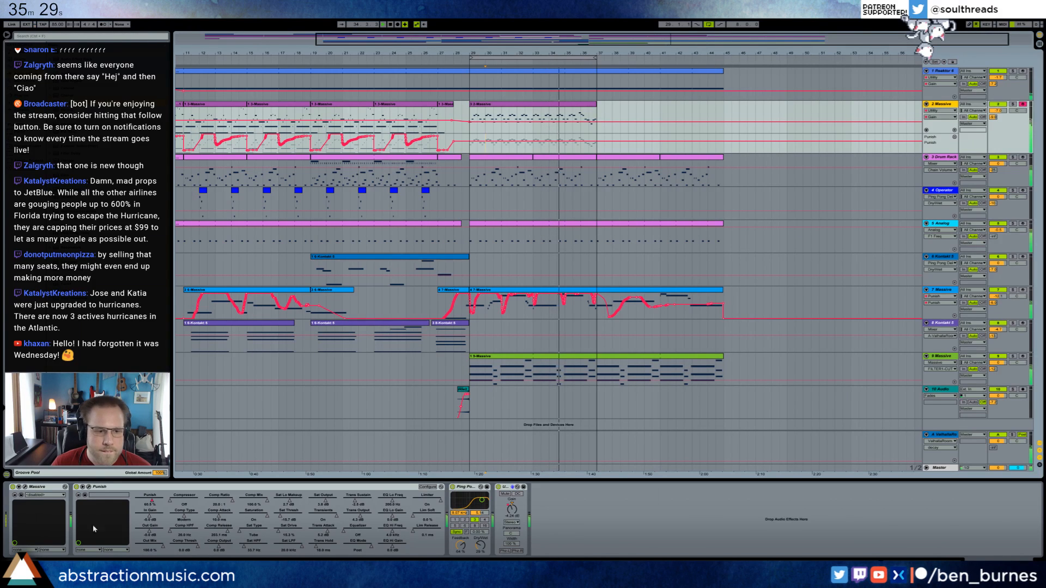
click(89, 487)
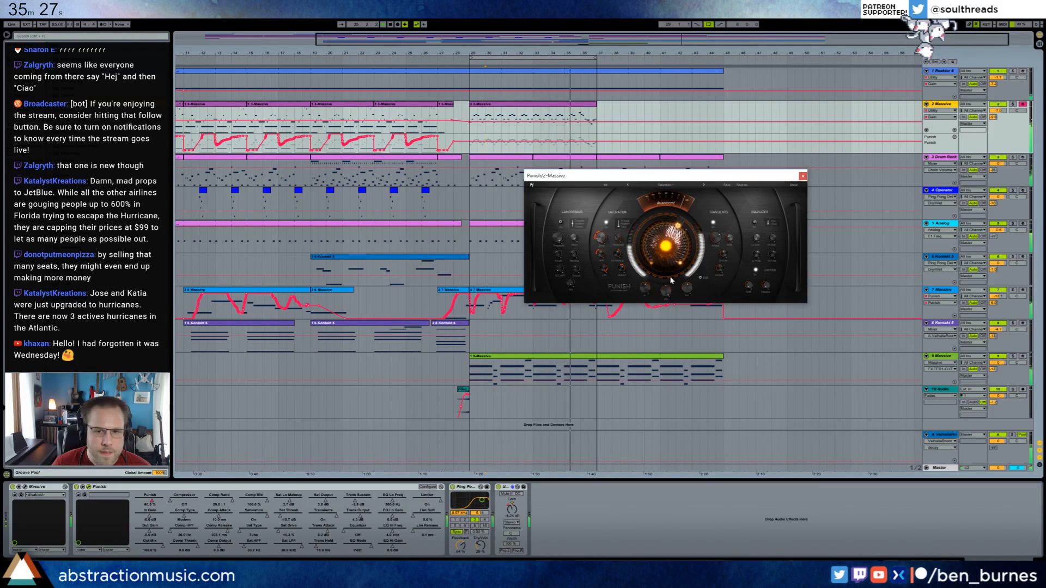
click(450, 80)
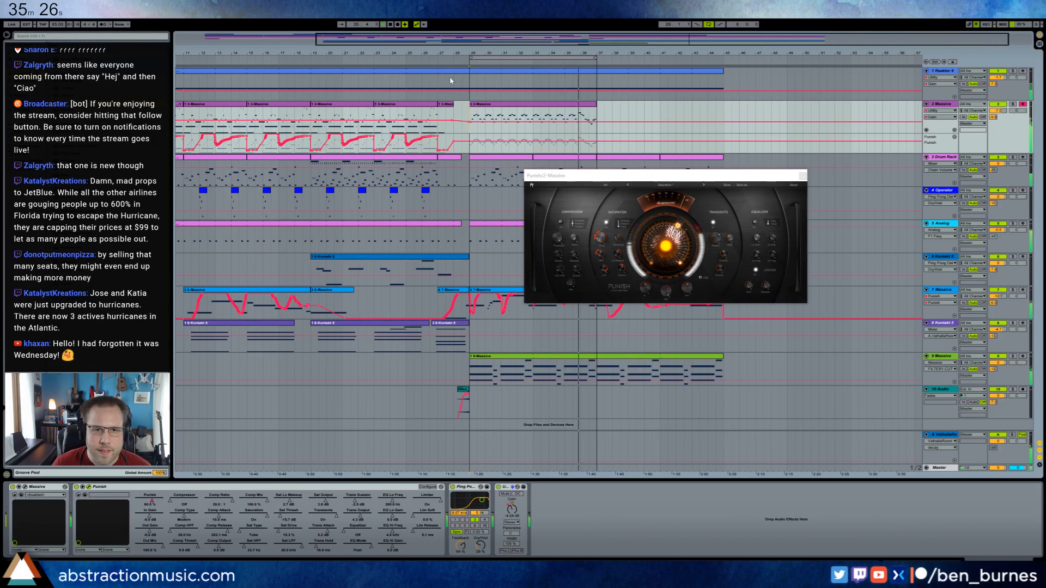
click(398, 24)
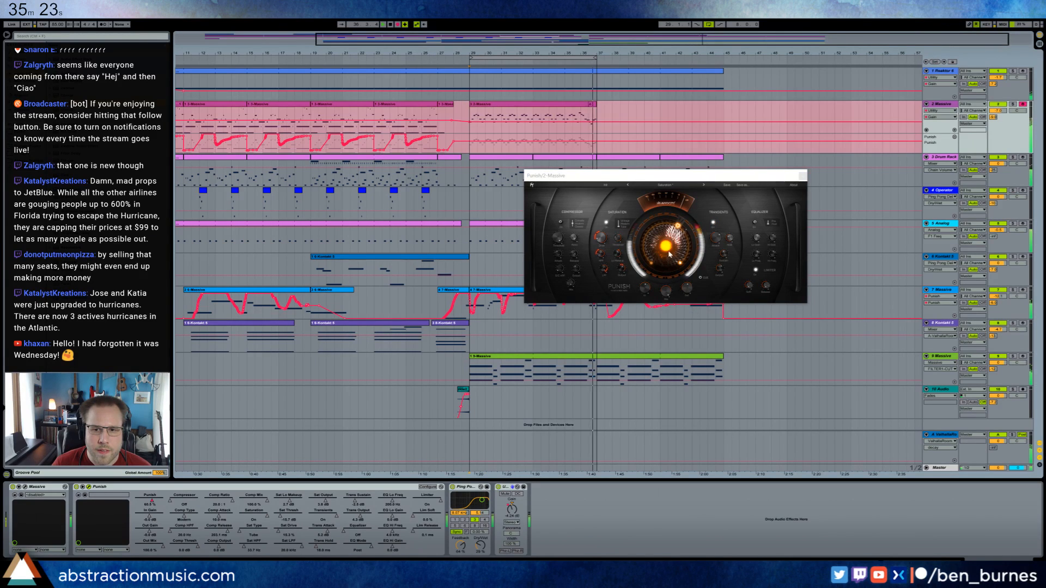
mouse_move(665, 244)
mouse_down()
mouse_move(665, 273)
mouse_move(674, 220)
mouse_move(679, 260)
mouse_up()
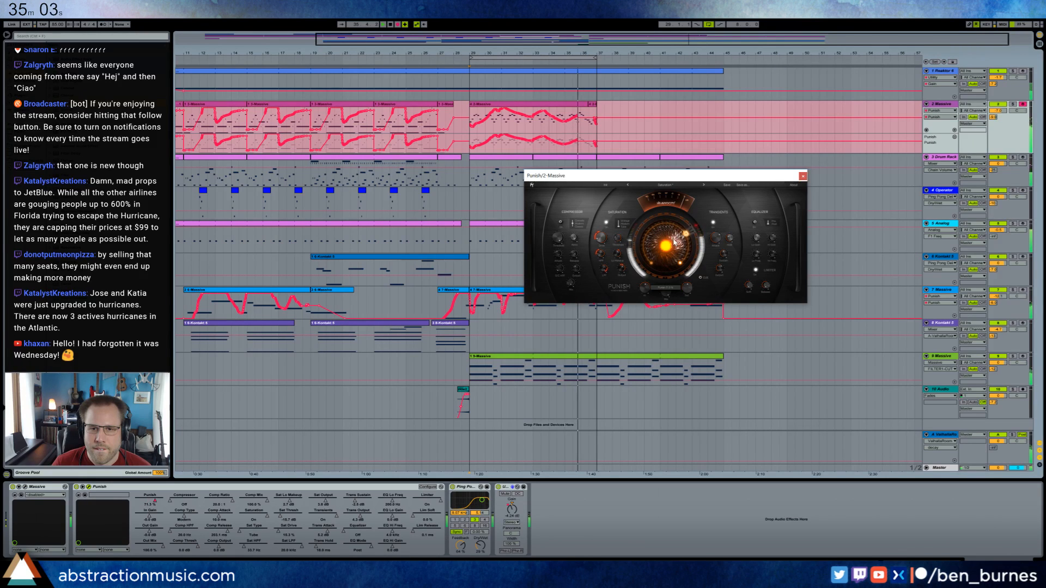
drag(674, 237, 679, 259)
key(space)
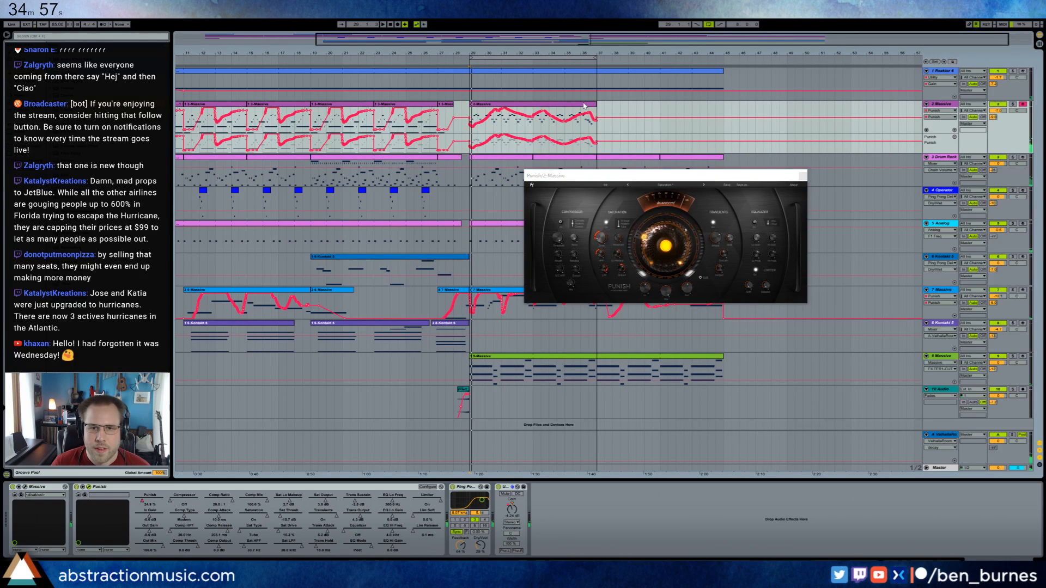
Duplicate track 2's automated Massive clip to bars 37 to 45 and extend the playback loop to bar 45.
key(ctrl+d)
click(797, 176)
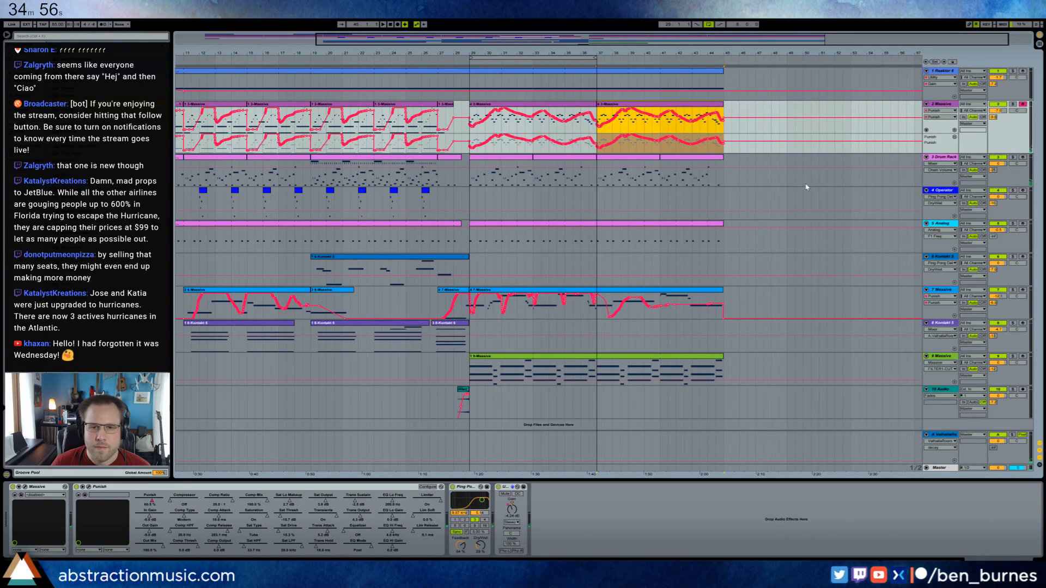
click(467, 112)
key(space)
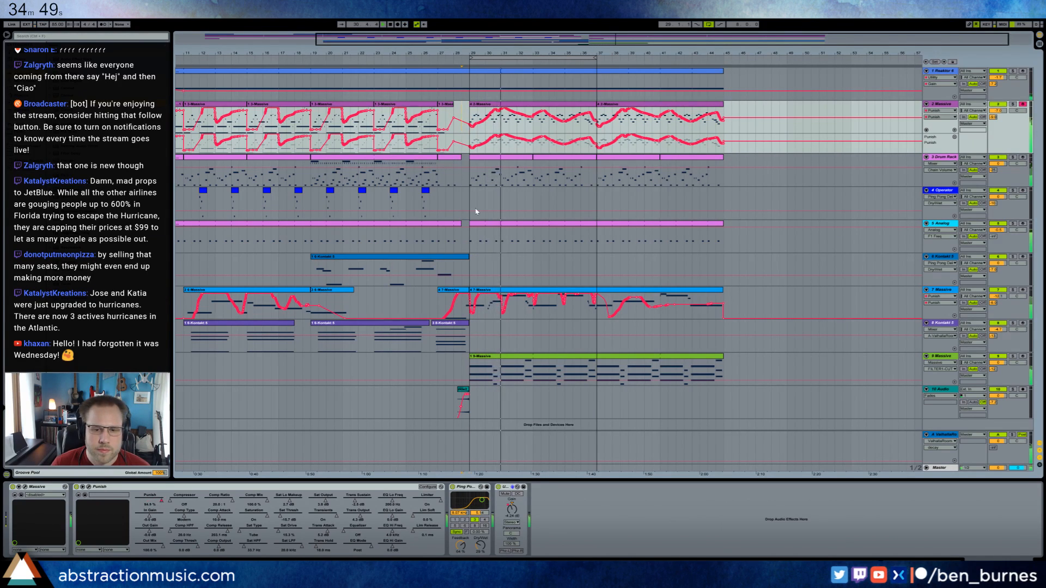
drag(595, 58, 725, 76)
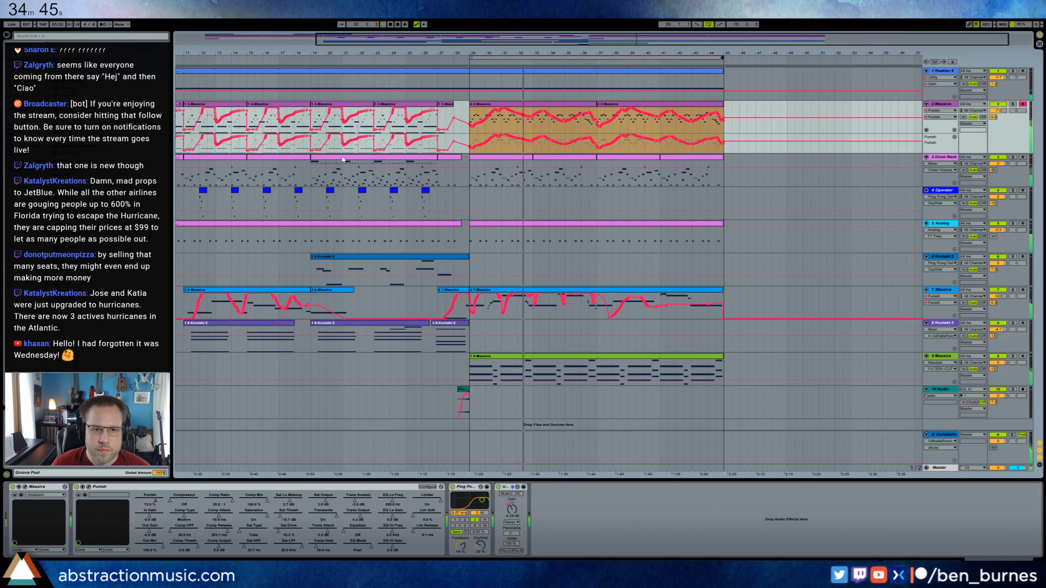
Replace the Drum Rack clips in bars 37 to 45 with a copy of the busier Drum Rack clip from bar 19.
click(343, 159)
click(605, 167)
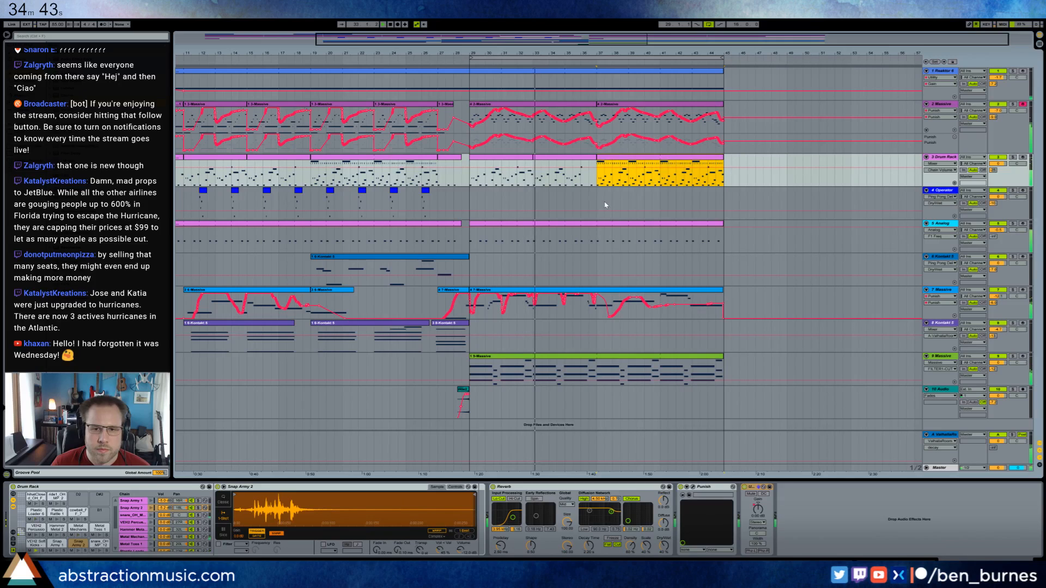
Add two short percussion hits in the last beat of the Drum Rack clip that ends at bar 37.
double_click(593, 158)
click(928, 420)
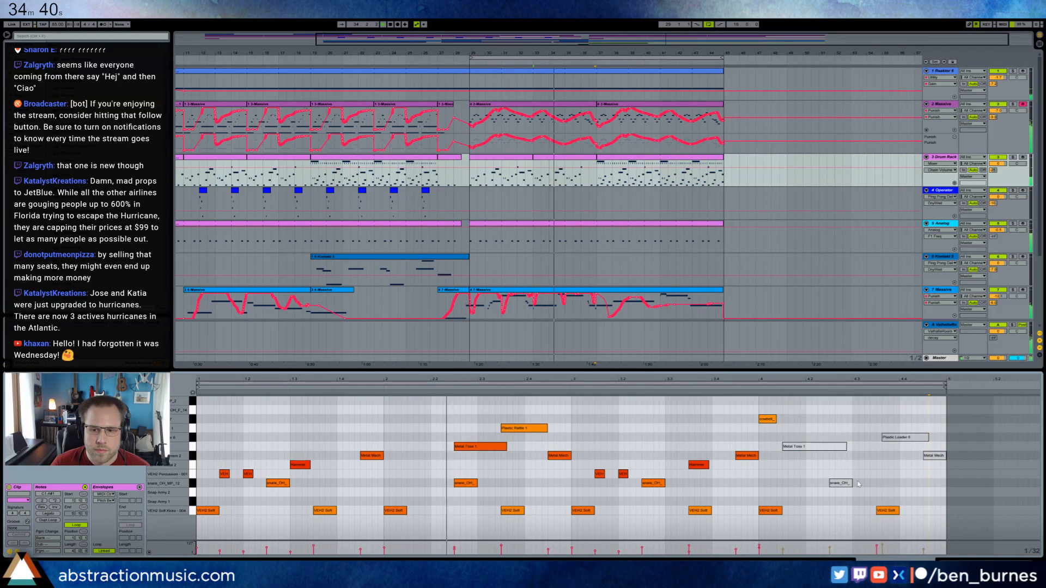
double_click(905, 409)
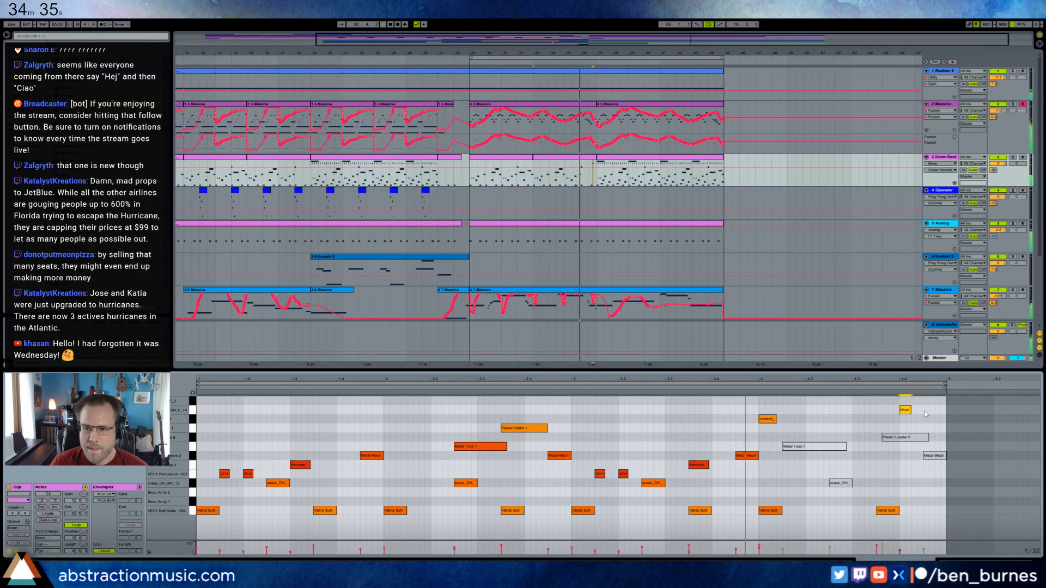
double_click(928, 410)
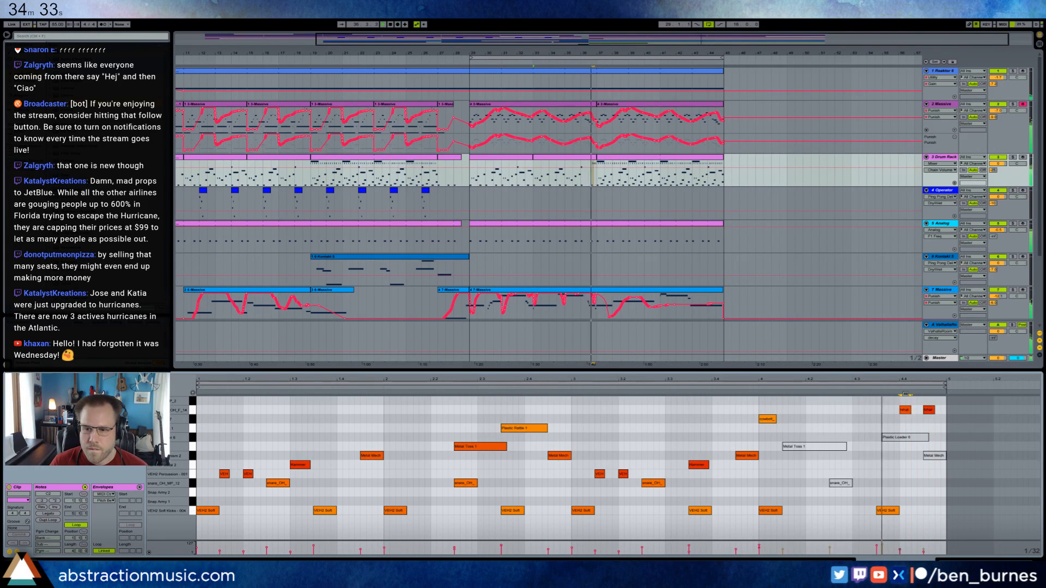
click(907, 410)
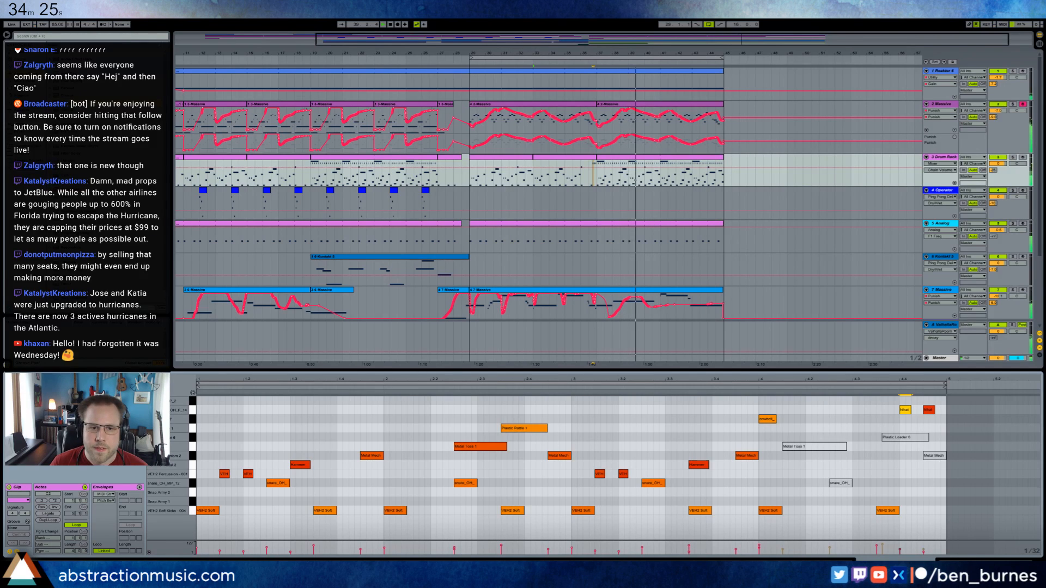
double_click(515, 53)
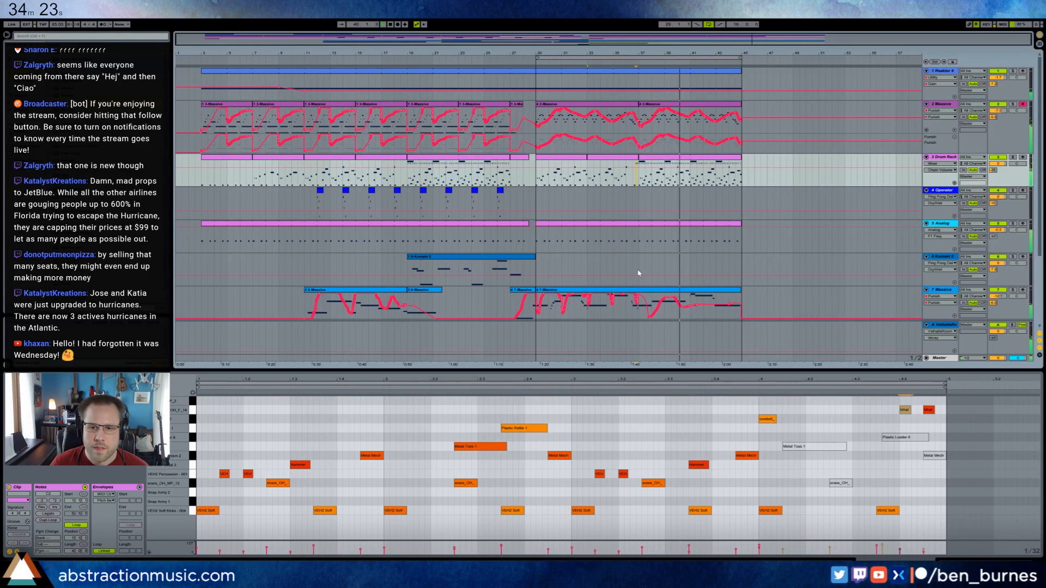
scroll(631, 268, down, 1)
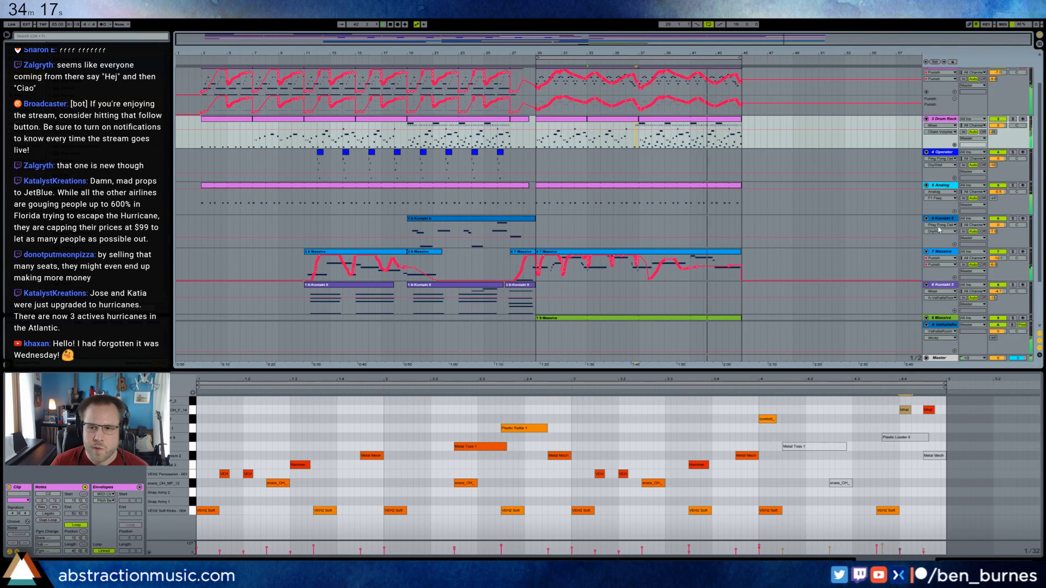
Insert a new MIDI track below the Kontakt track 6 and load the Analog synth on it.
click(578, 236)
key(ctrl+shift+t)
click(537, 265)
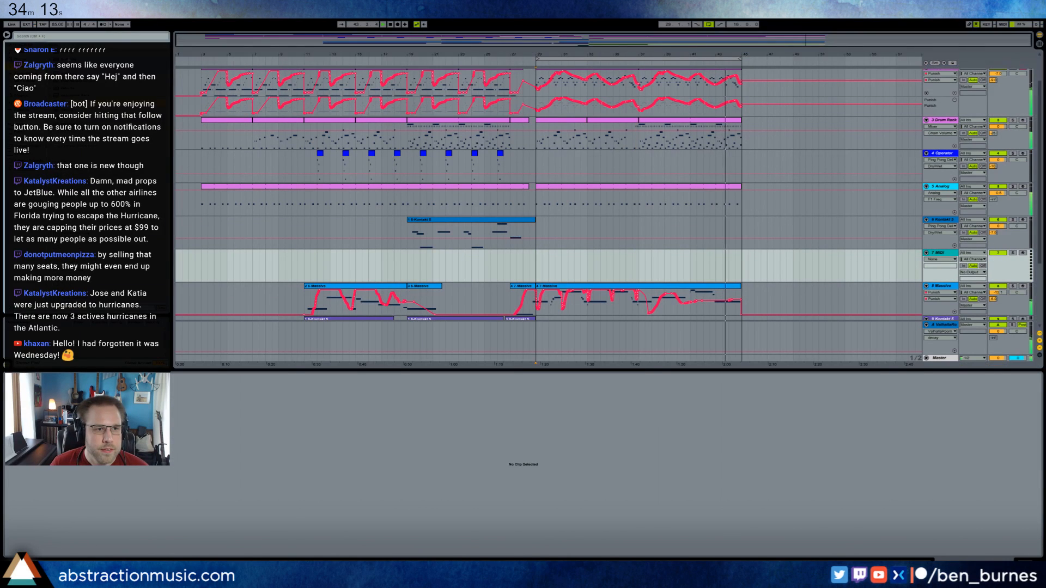
drag(537, 260, 537, 260)
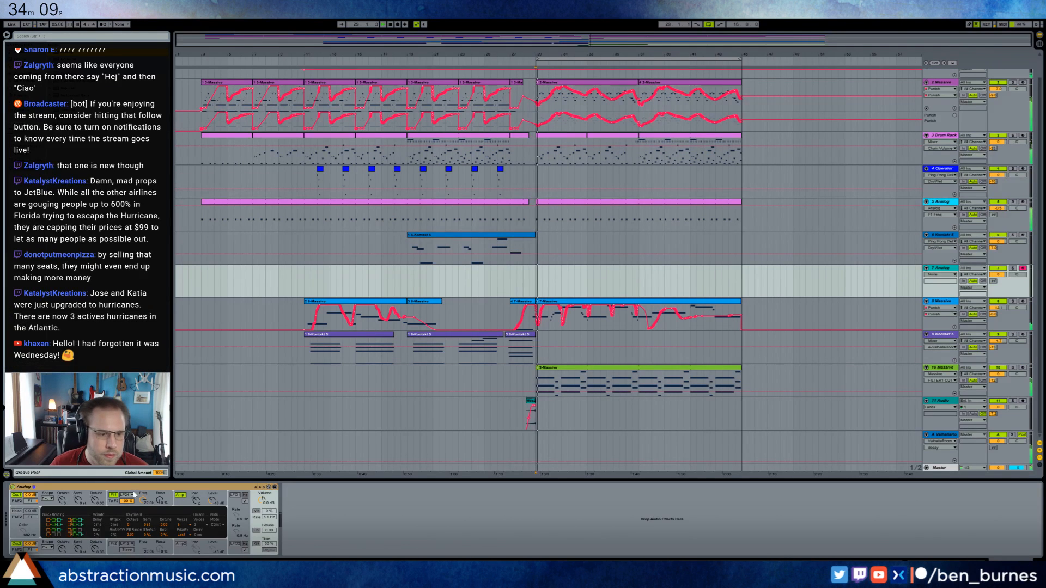
Adjust the new Analog synth's filter frequency and resonance, enable unison detune, and detune both oscillators.
drag(143, 499, 159, 481)
key(space)
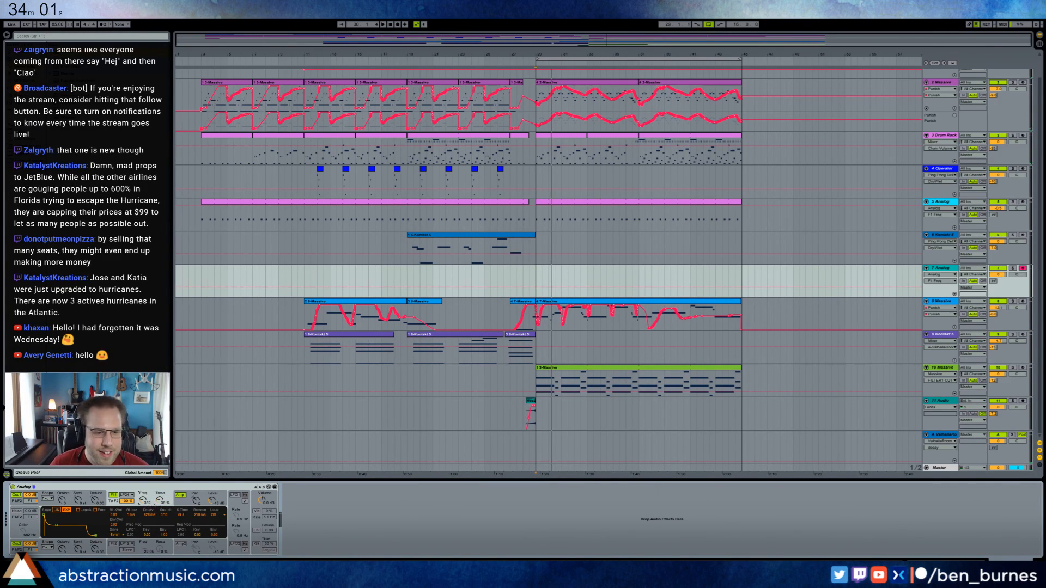
drag(160, 500, 159, 503)
click(256, 530)
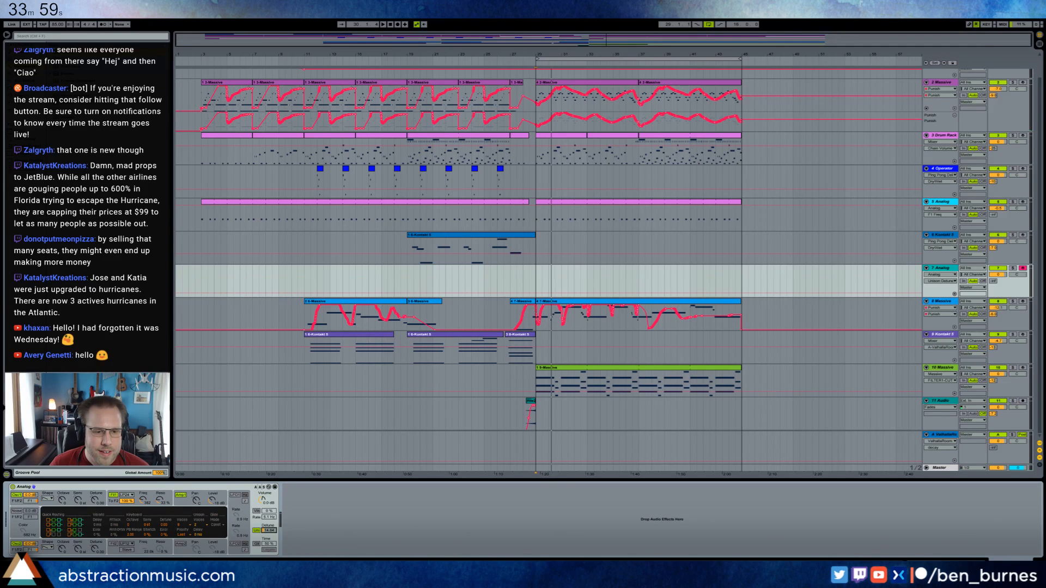
click(92, 501)
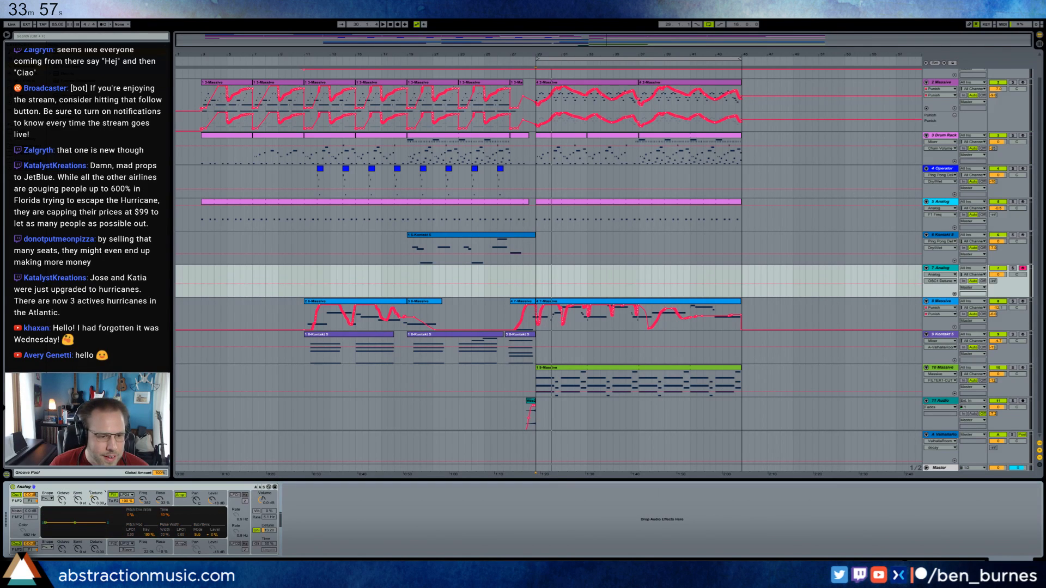
drag(97, 552, 94, 547)
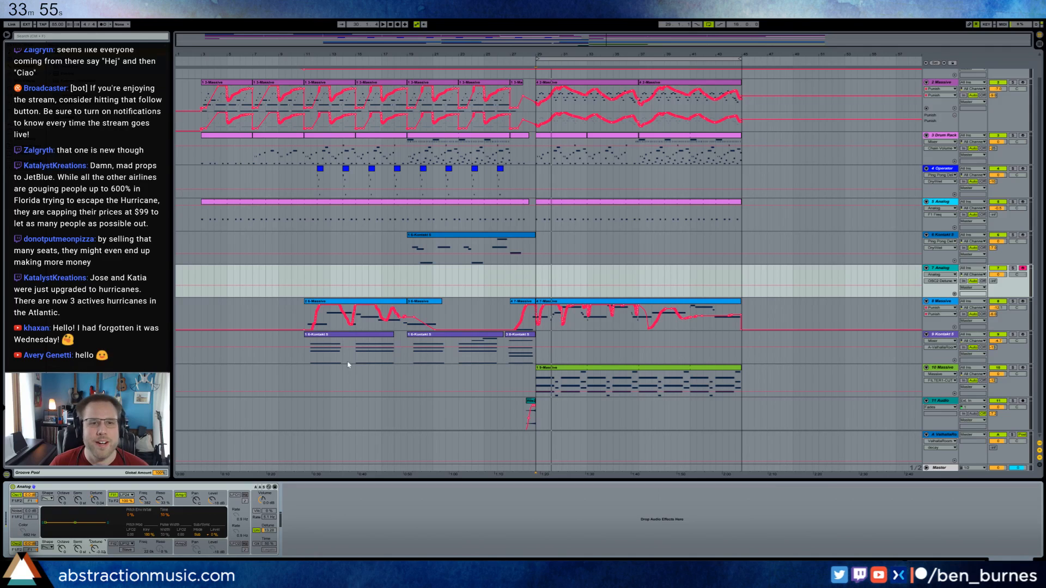
Refine the filter frequency and resonance of the Analog synth on track 7.
key(space)
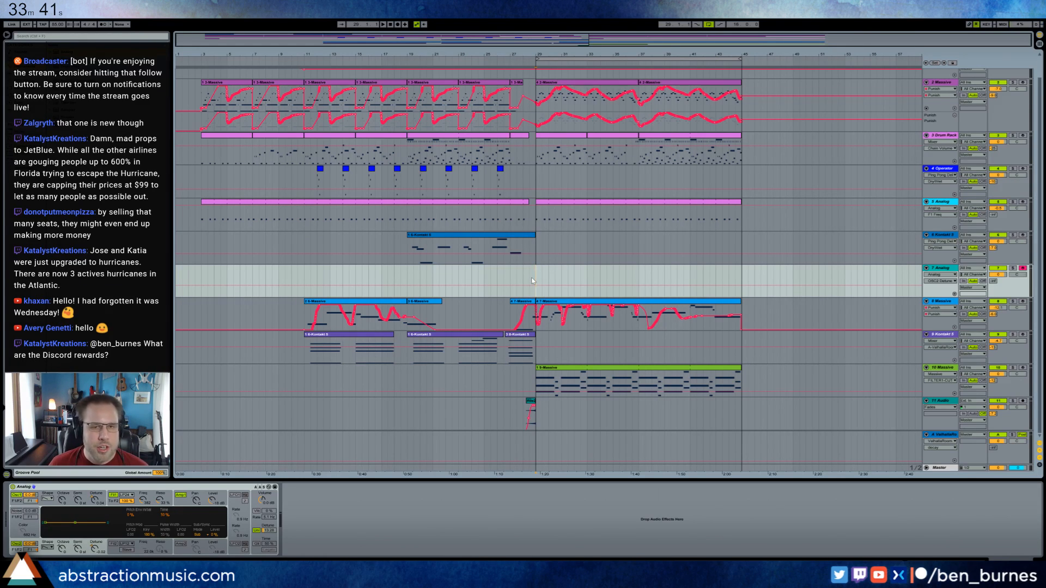
click(142, 498)
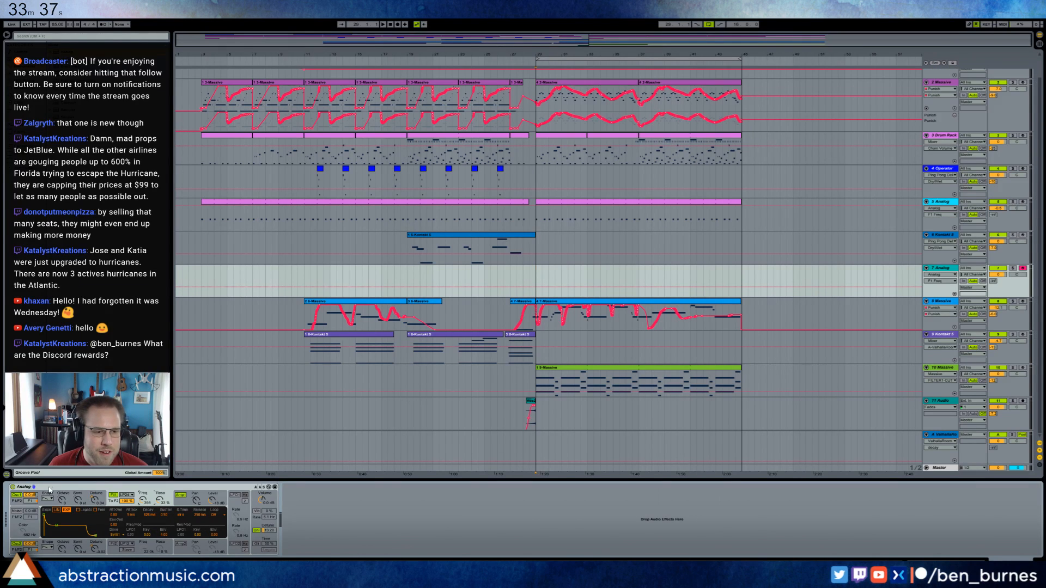
drag(143, 499, 160, 508)
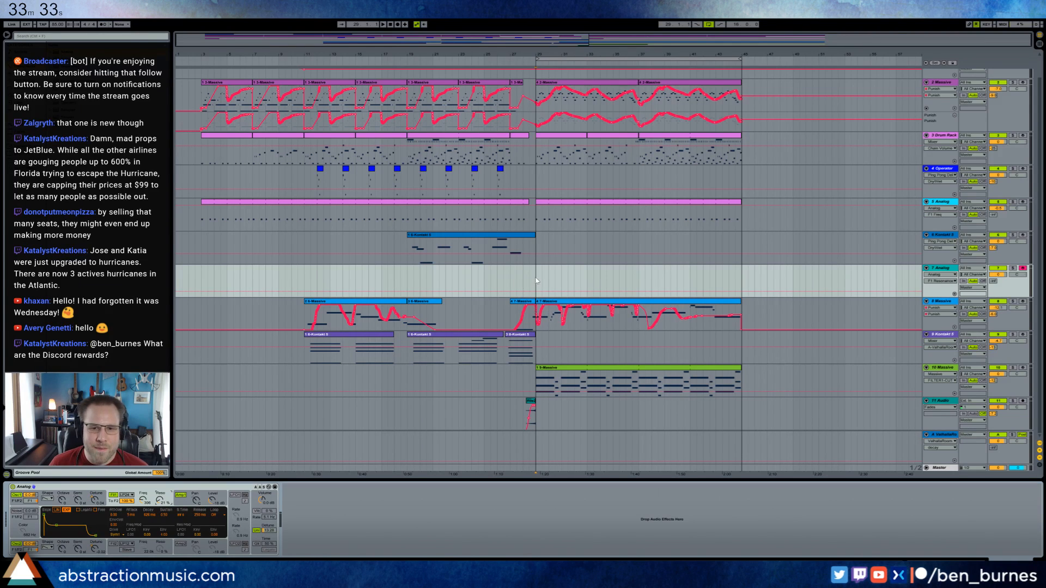
Create an empty MIDI clip on track 7 from bar 29 to bar 45 and open it for note editing.
drag(537, 278, 739, 275)
key(ctrl+shift+m)
double_click(733, 272)
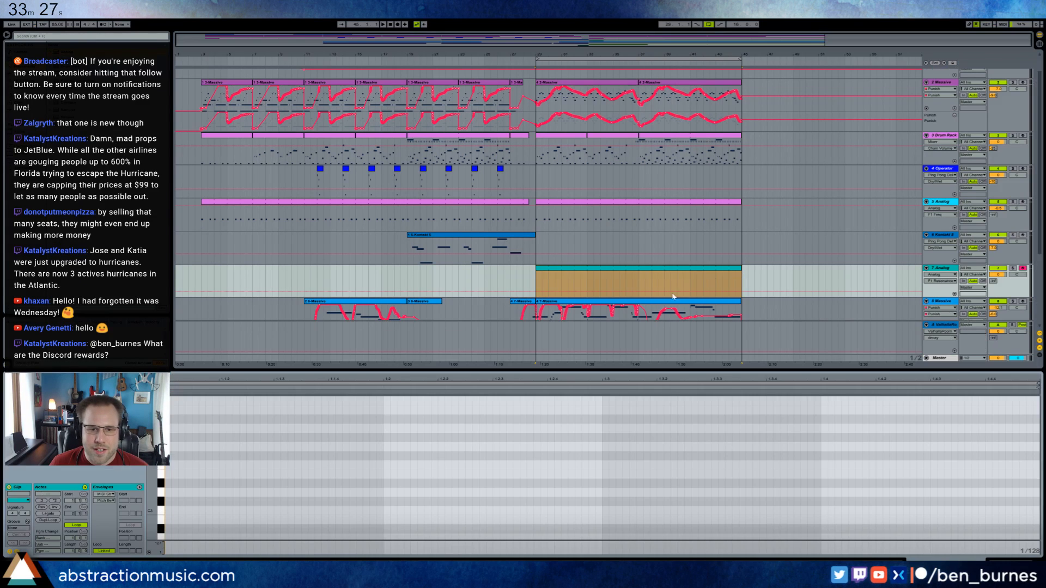
scroll(154, 506, down, 4)
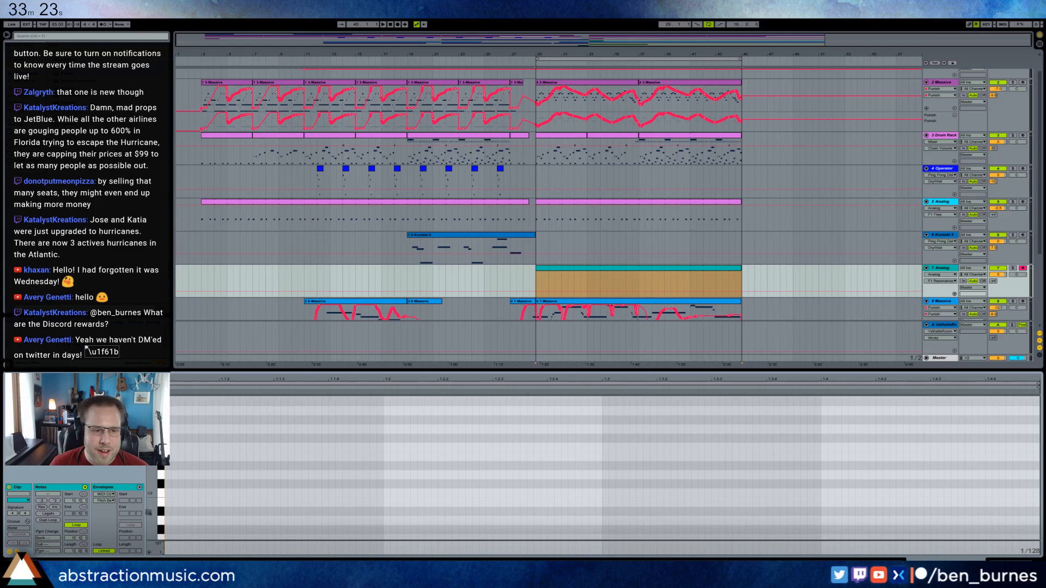
Fill the clip's one-bar pattern with eight sixteenth-length C1 notes spaced an eighth note apart.
scroll(166, 512, down, 3)
double_click(167, 512)
mouse_move(167, 512)
mouse_down()
mouse_move(200, 512)
mouse_move(188, 484)
mouse_move(218, 502)
mouse_up()
click(272, 494)
click(216, 513)
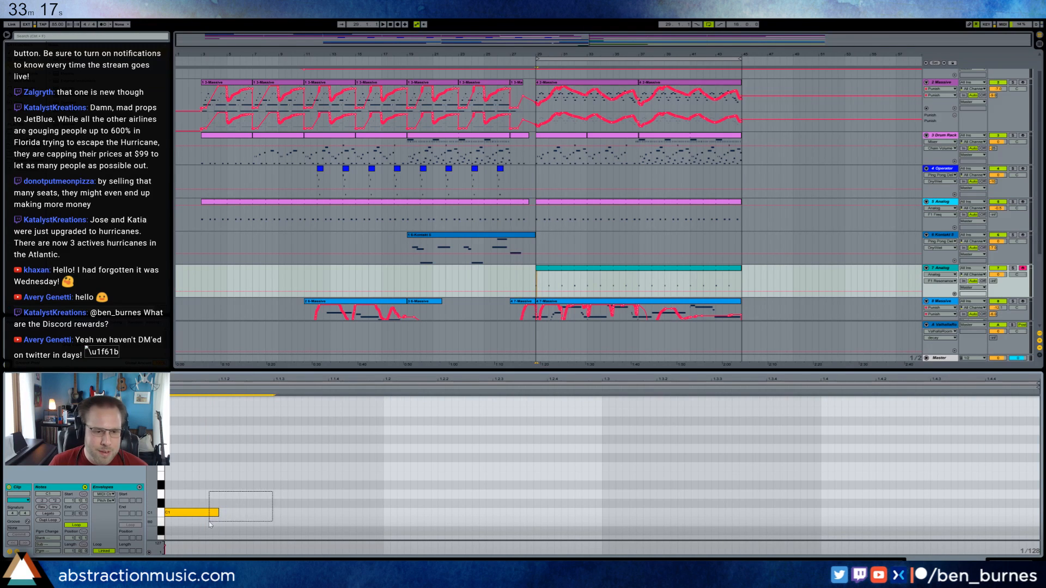
key(ctrl+d)
key(ctrl+d)
key(ctrl+d)
key(ctrl+d)
key(ctrl+d)
key(ctrl+d)
key(ctrl+d)
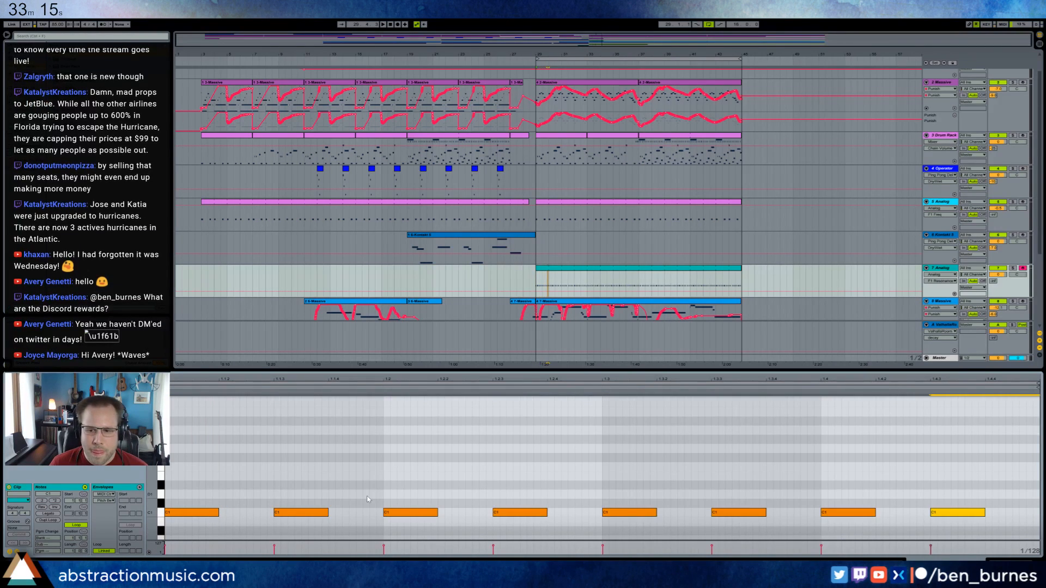
Vary the velocities of the repeated C1 notes, leaving the first and fifth notes as they are.
click(394, 436)
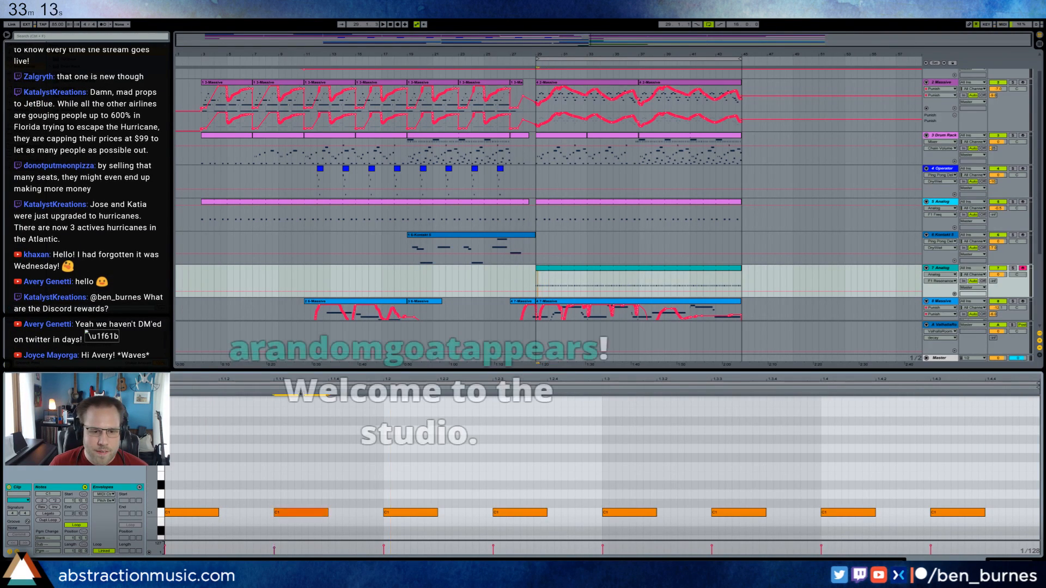
click(409, 512)
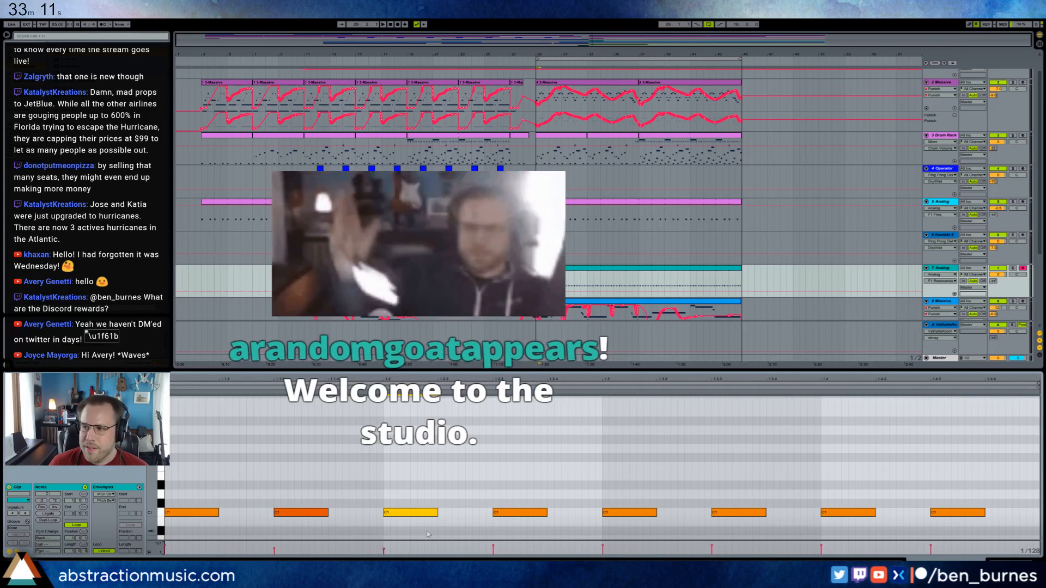
drag(526, 513, 526, 546)
drag(737, 513, 736, 518)
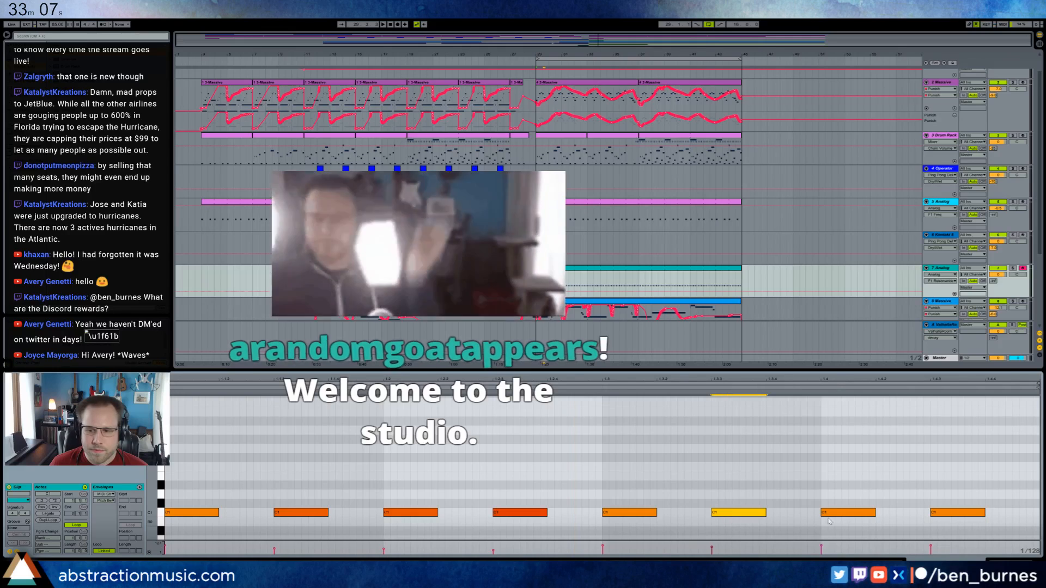
drag(956, 515, 957, 529)
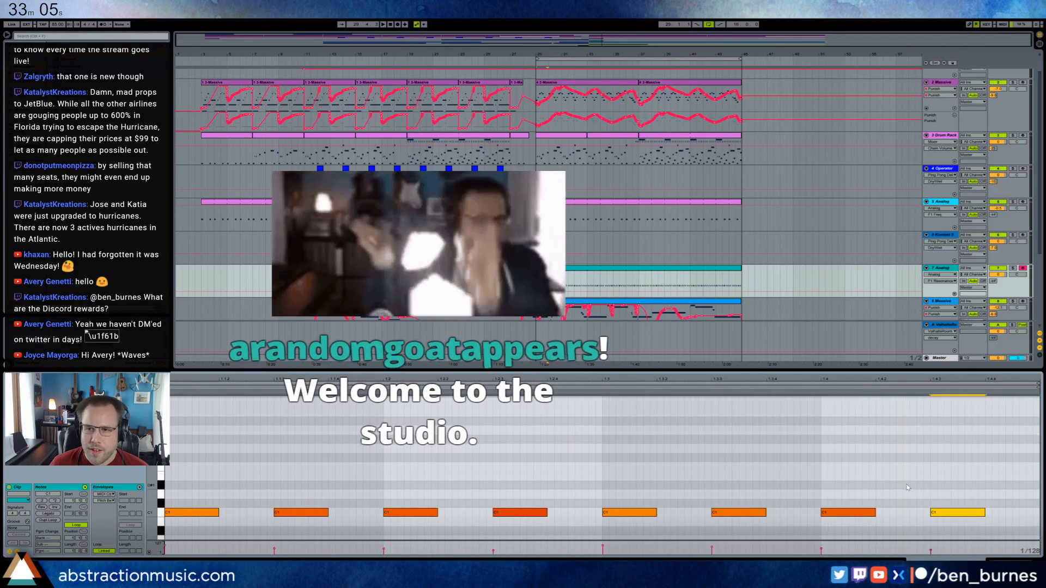
click(1010, 561)
Add a MIDI track after track 11-Audio and load the BB_DefaultPiano instrument rack on it.
scroll(817, 206, up, 2)
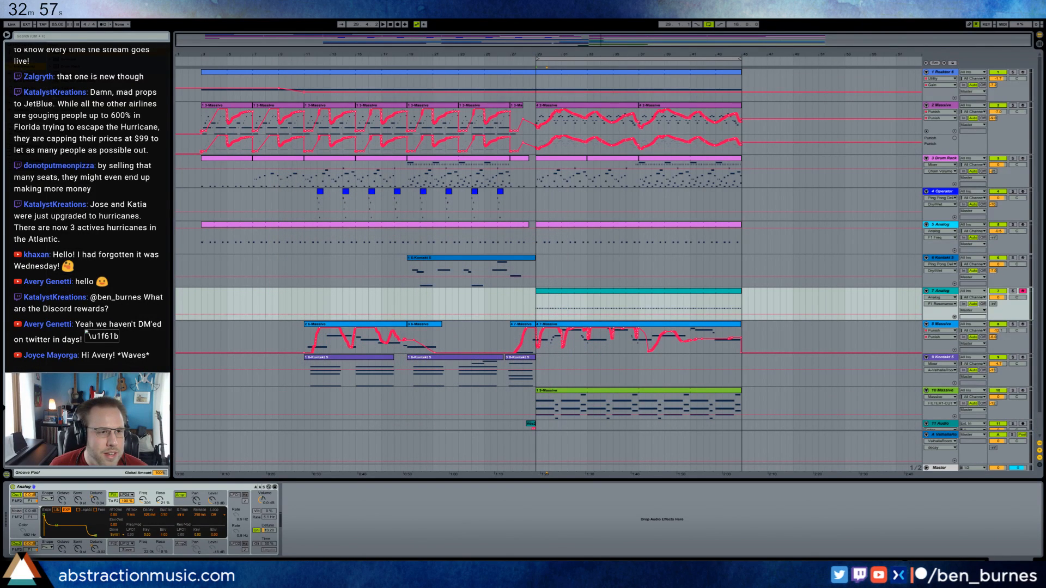
scroll(779, 347, down, 2)
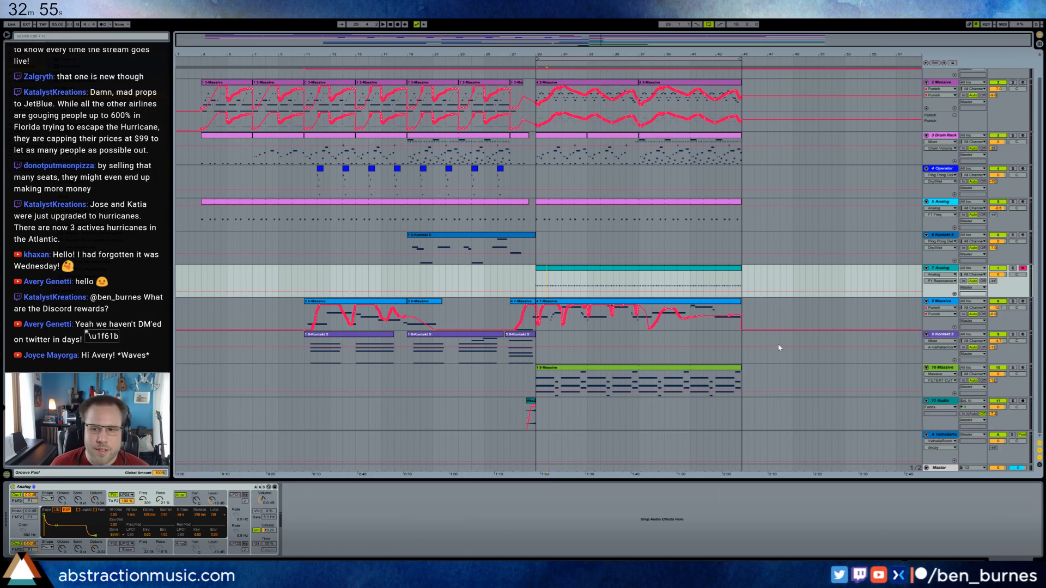
click(943, 403)
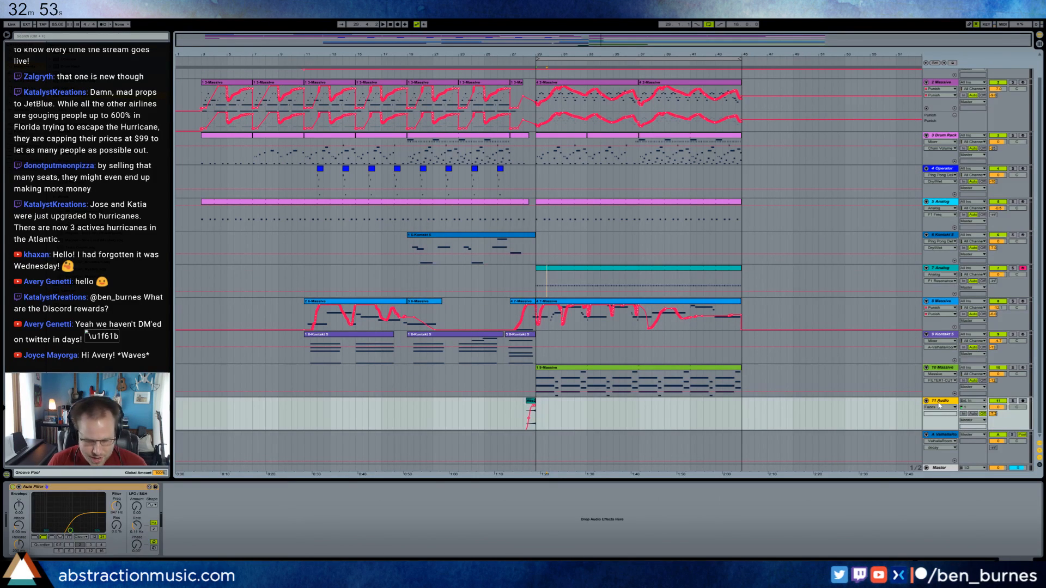
key(ctrl+shift+t)
double_click(87, 211)
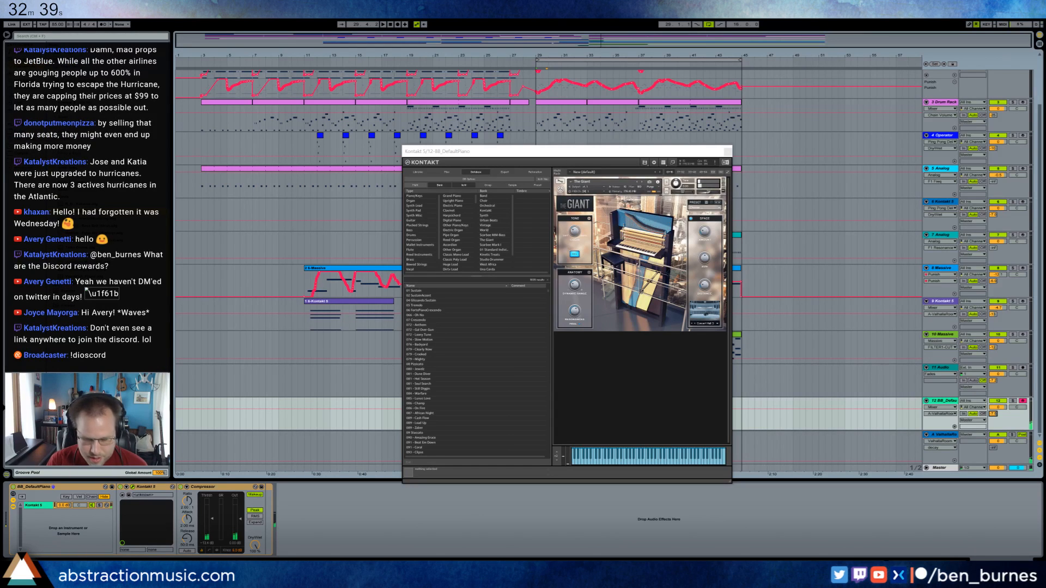
Close the Kontakt piano window and fold the BB_DefaultPiano track.
click(616, 152)
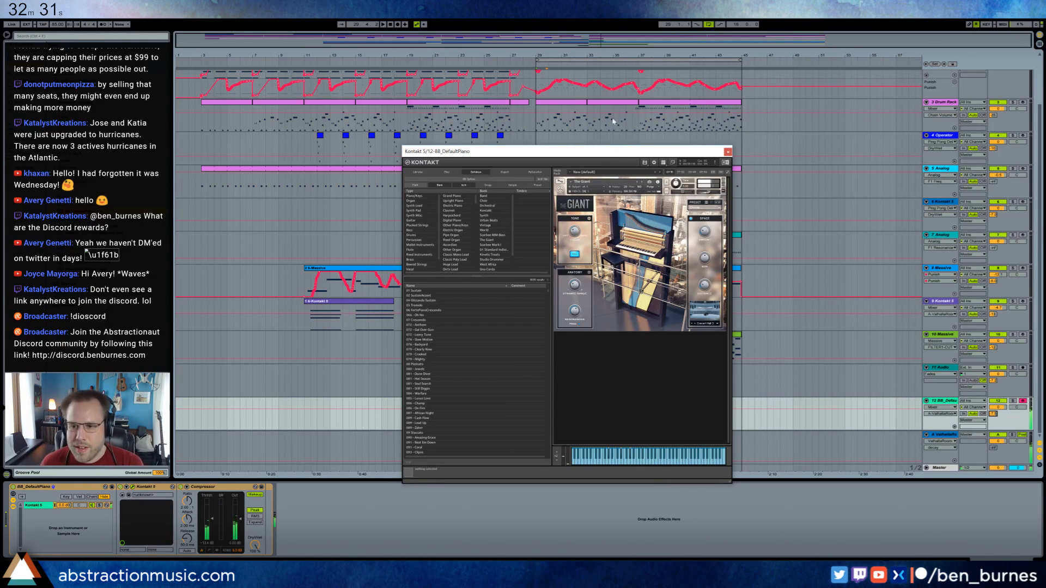
drag(992, 413, 986, 418)
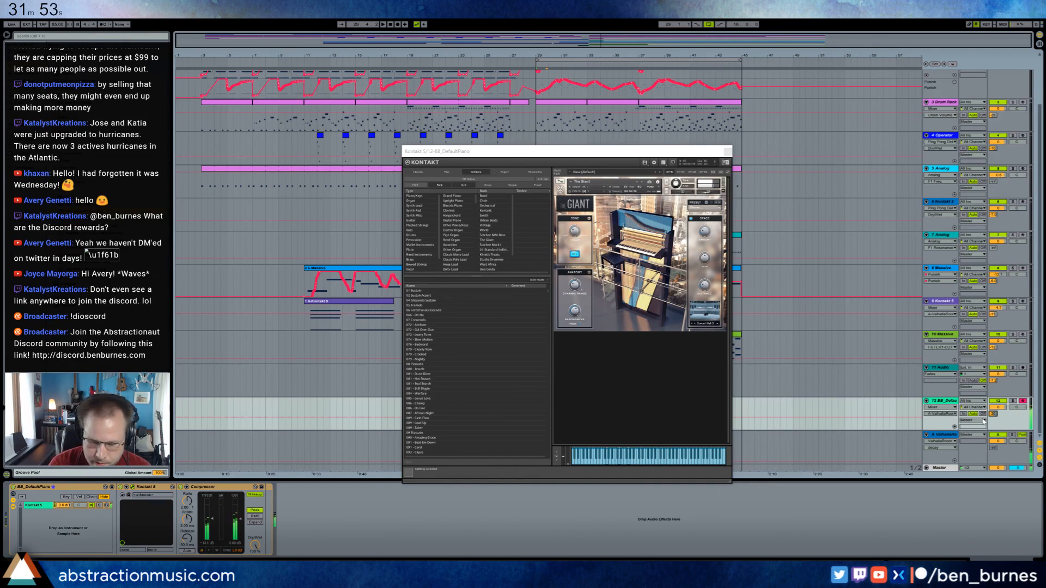
click(925, 400)
click(728, 151)
scroll(564, 178, up, 3)
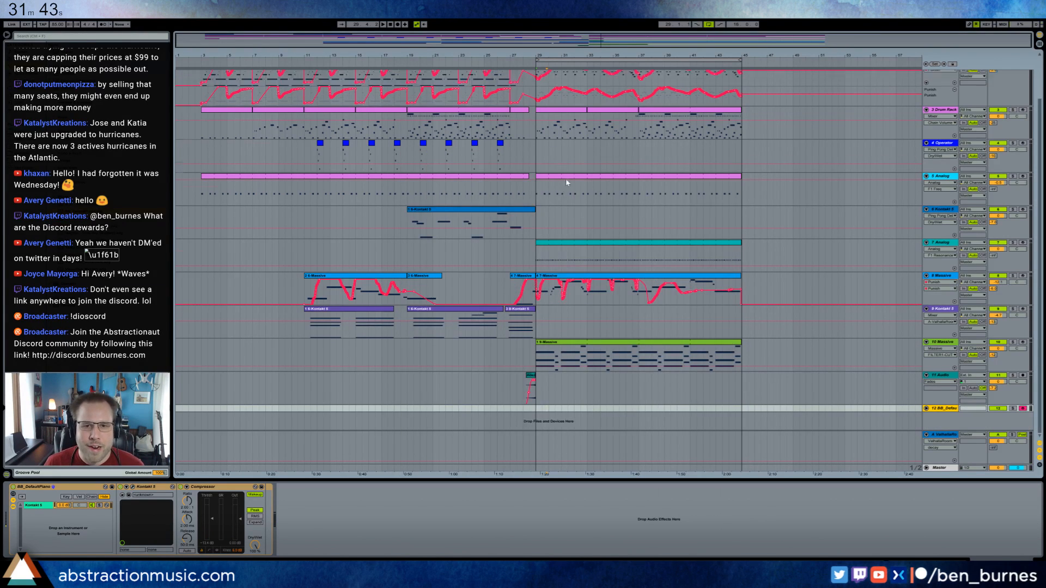
Play the section from bar 29 and raise the Valhalla reverb send of the Analog bass track 7.
click(537, 85)
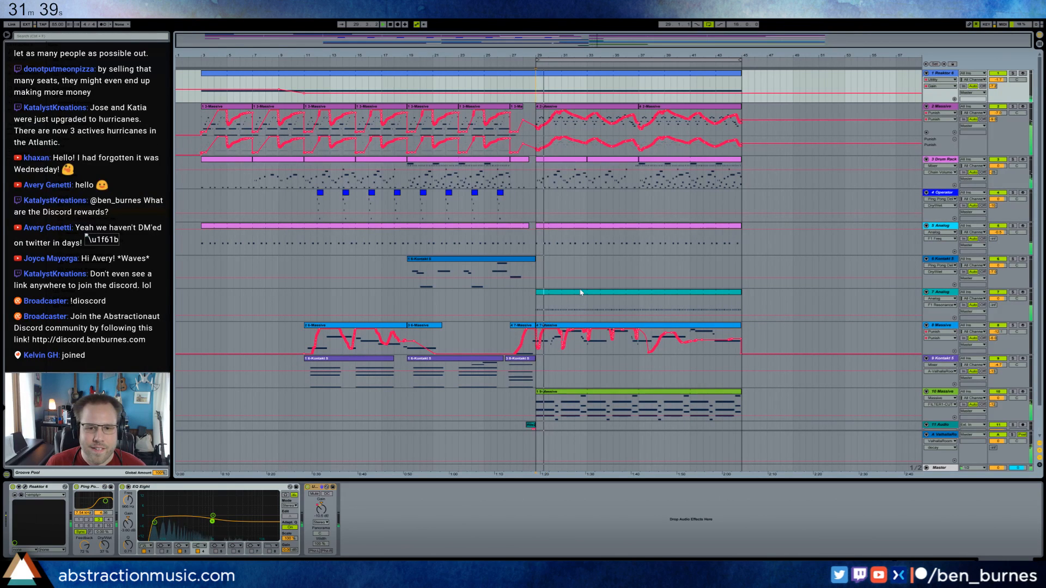
double_click(584, 312)
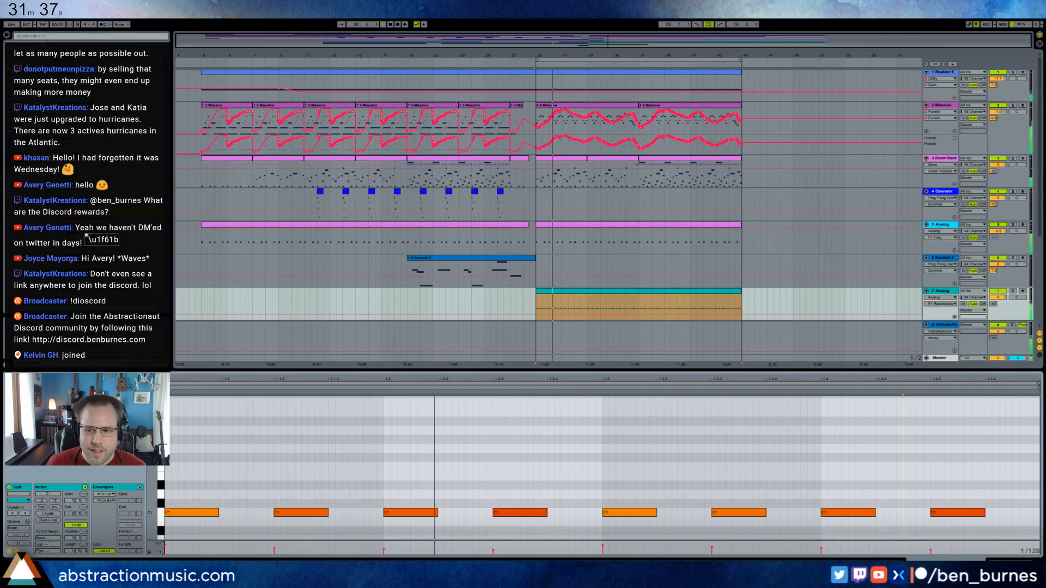
click(1008, 565)
click(144, 502)
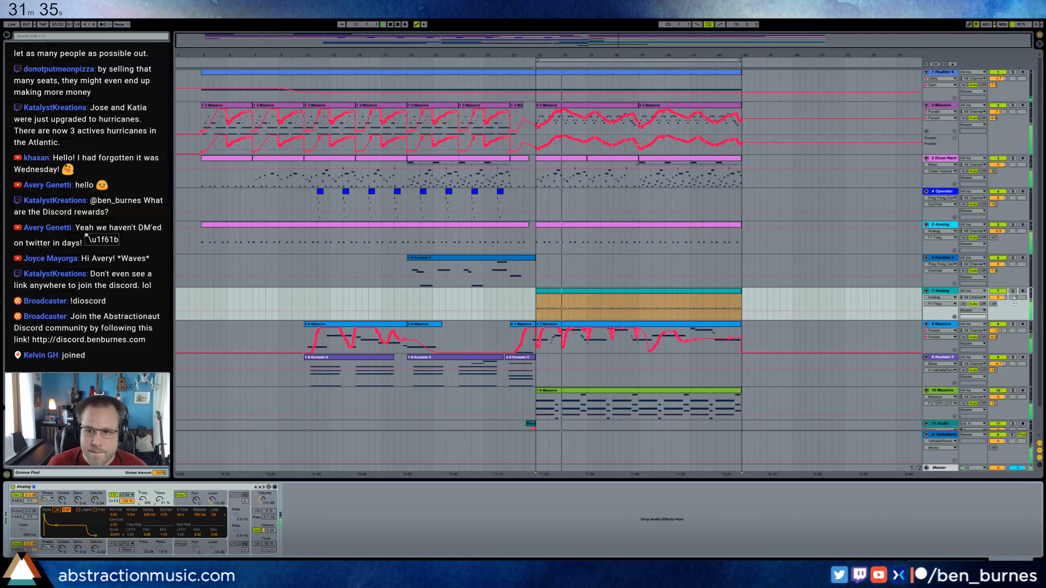
drag(994, 304, 993, 278)
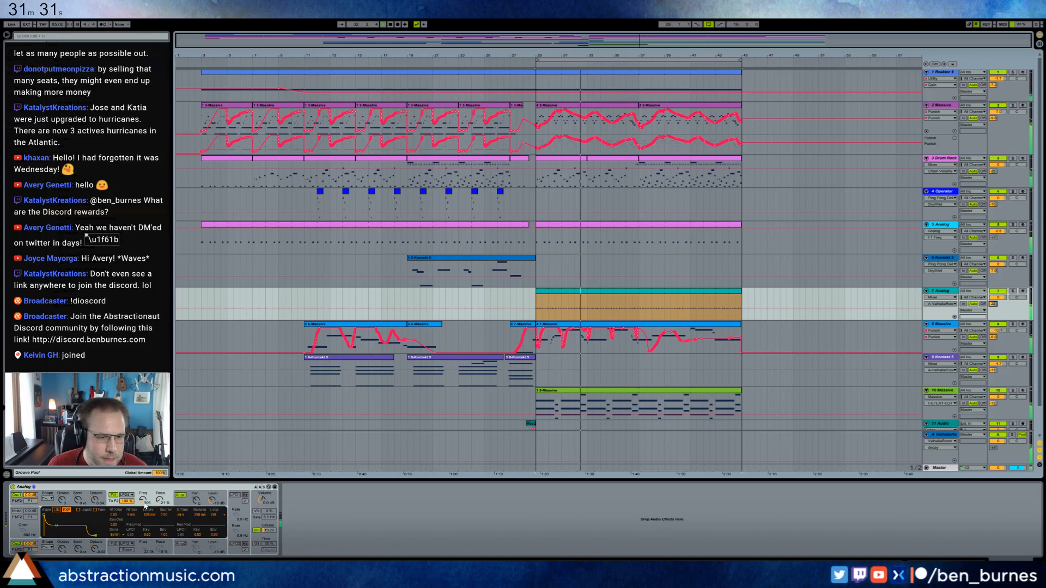
Raise the filter frequency on track 7's Analog and adjust its filter frequency and resonance modulation amounts.
drag(143, 500, 144, 494)
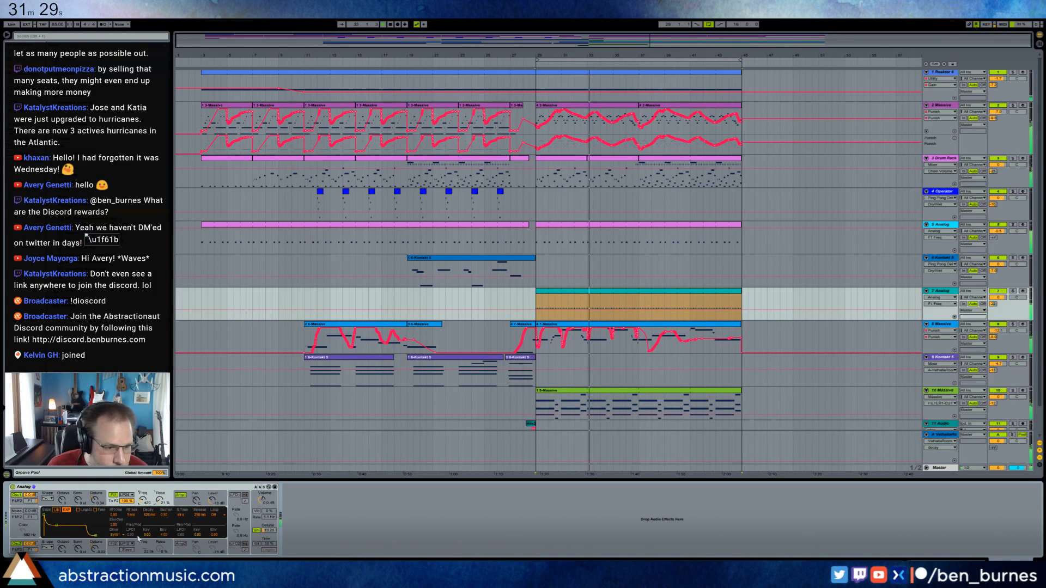
drag(146, 535, 146, 531)
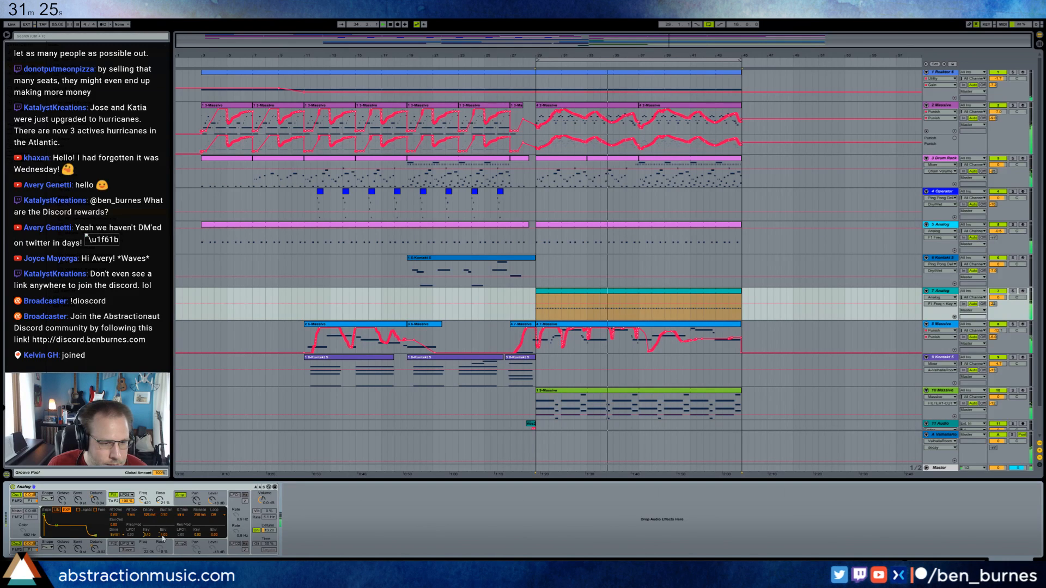
click(196, 536)
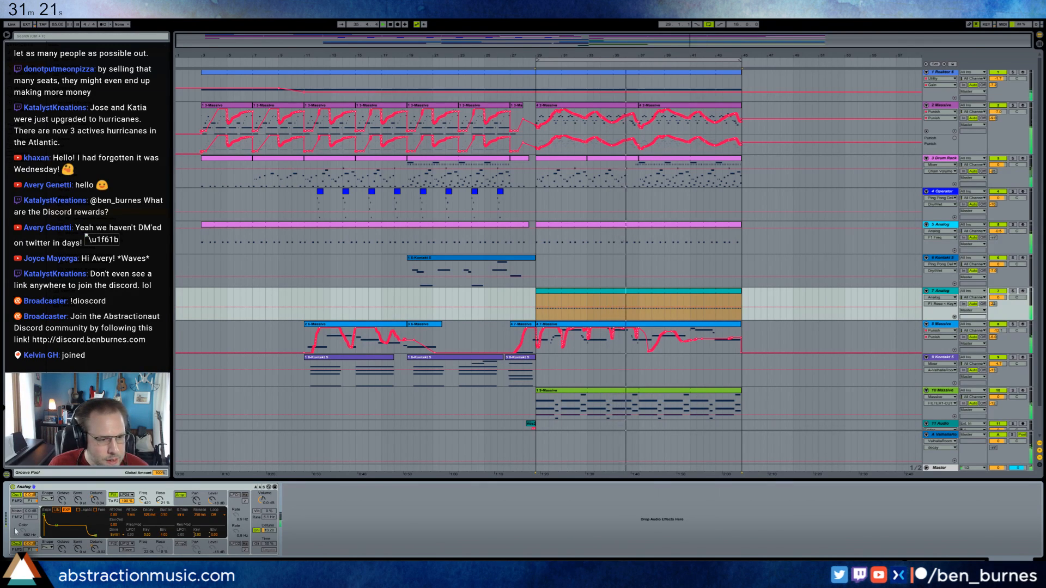
Shorten the decay of track 7's Analog filter envelope, lower the filter frequency slightly and adjust the unison detune.
drag(56, 525, 53, 535)
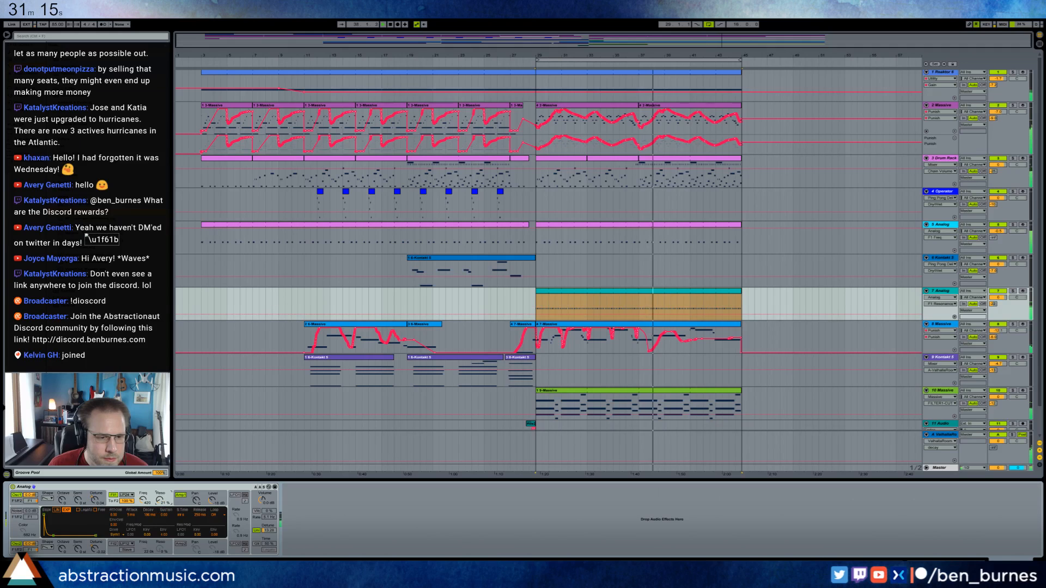
drag(142, 499, 140, 502)
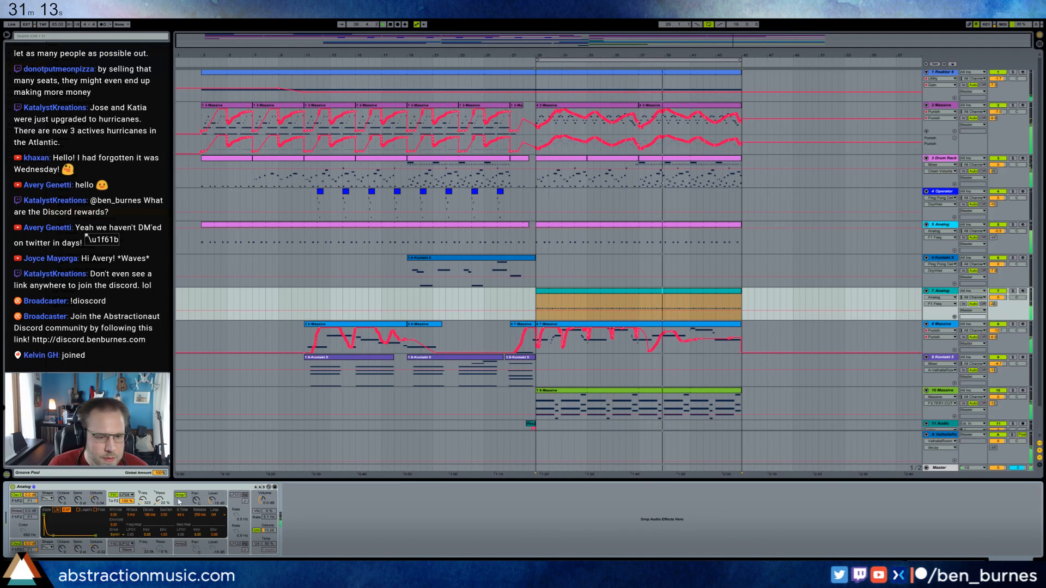
drag(260, 531, 260, 542)
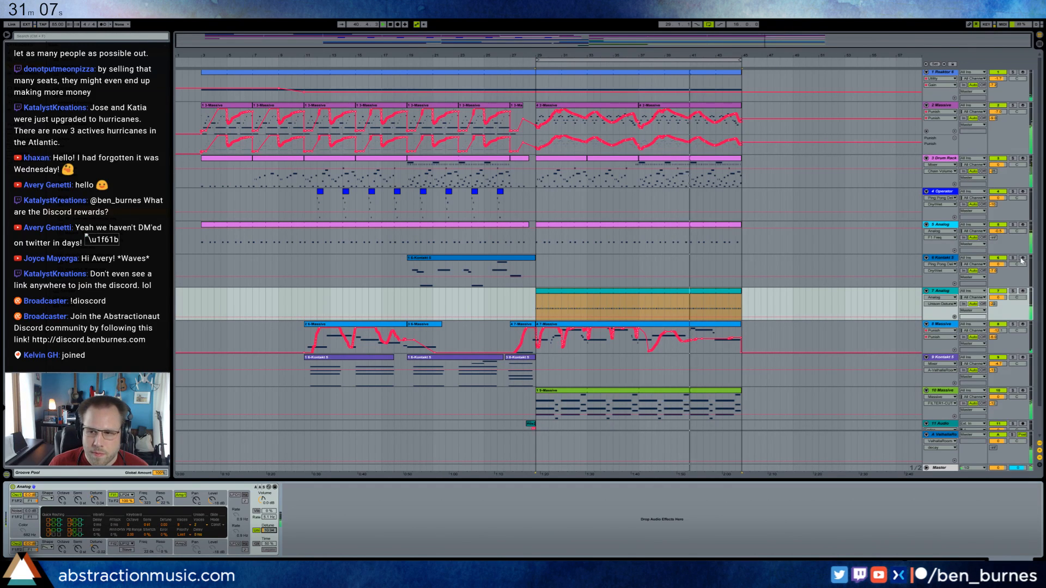
Record a short phrase on Kontakt track 6 around bars 41 to 44 and disarm the track.
click(1023, 258)
key(F9)
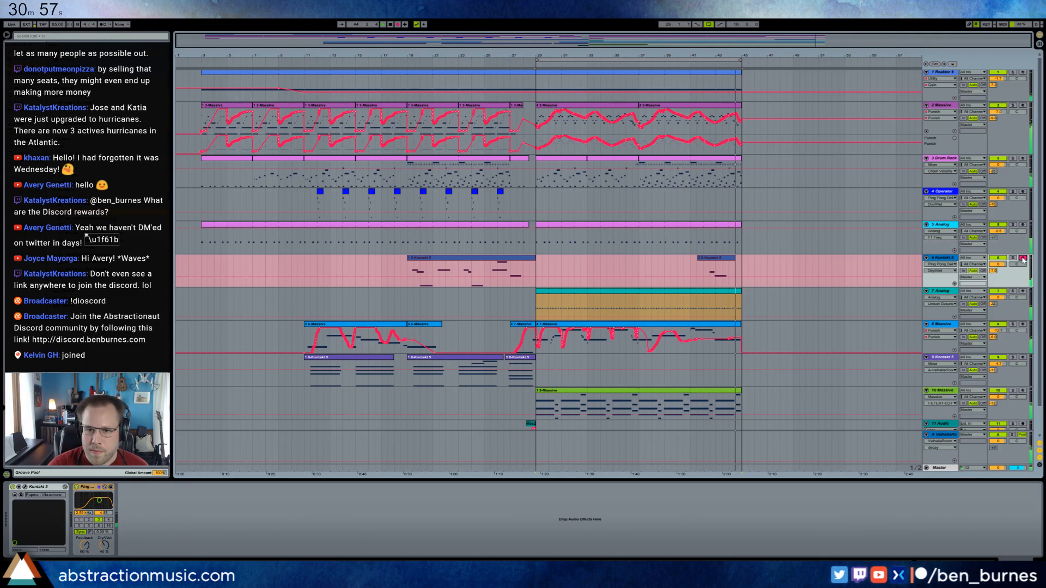
click(1023, 259)
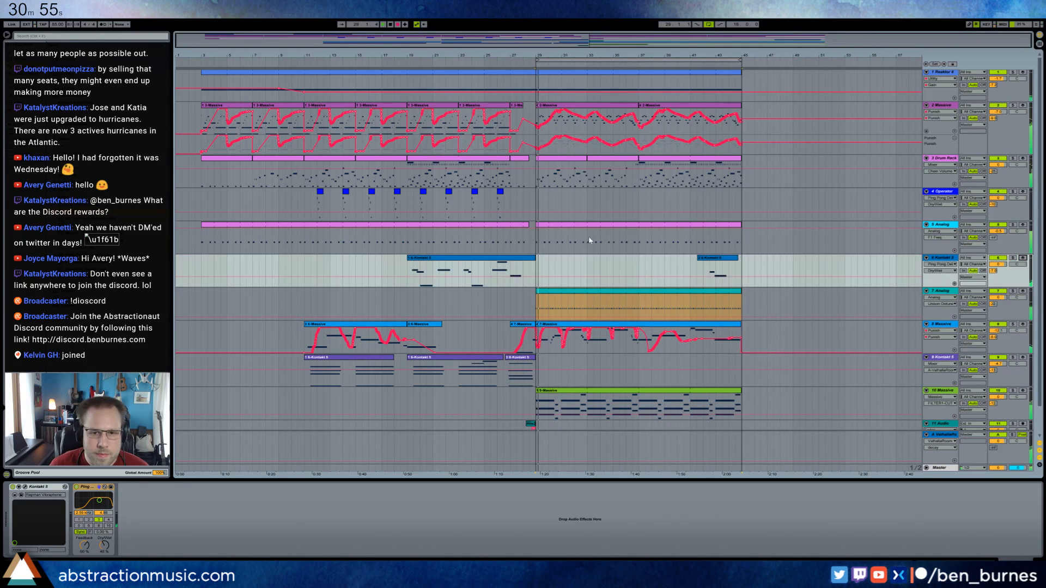
Draw filter frequency automation on Analog track 7 rising from the minimum at bar 29 to its full level at bar 37.
click(563, 296)
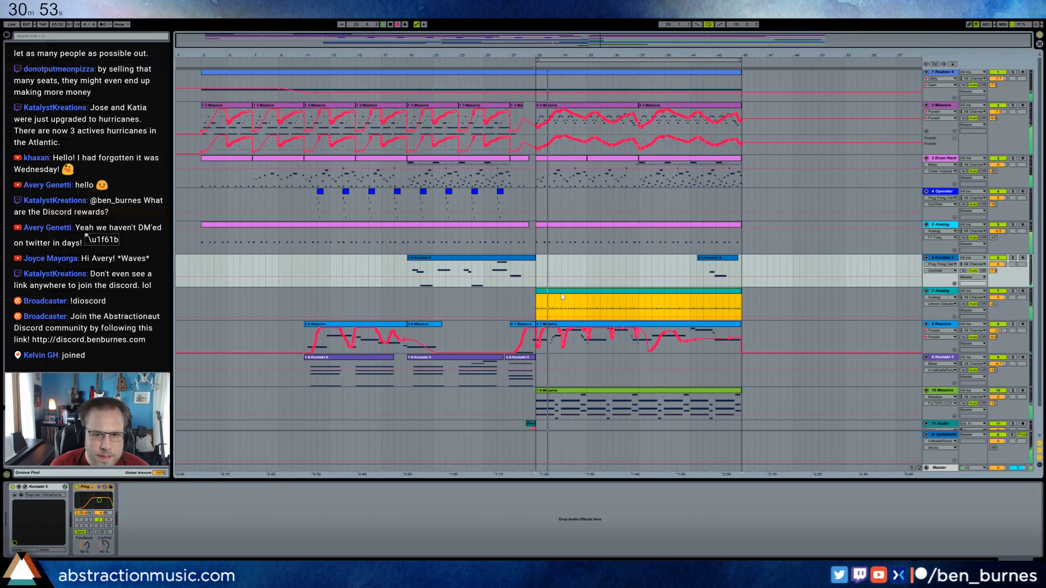
click(598, 314)
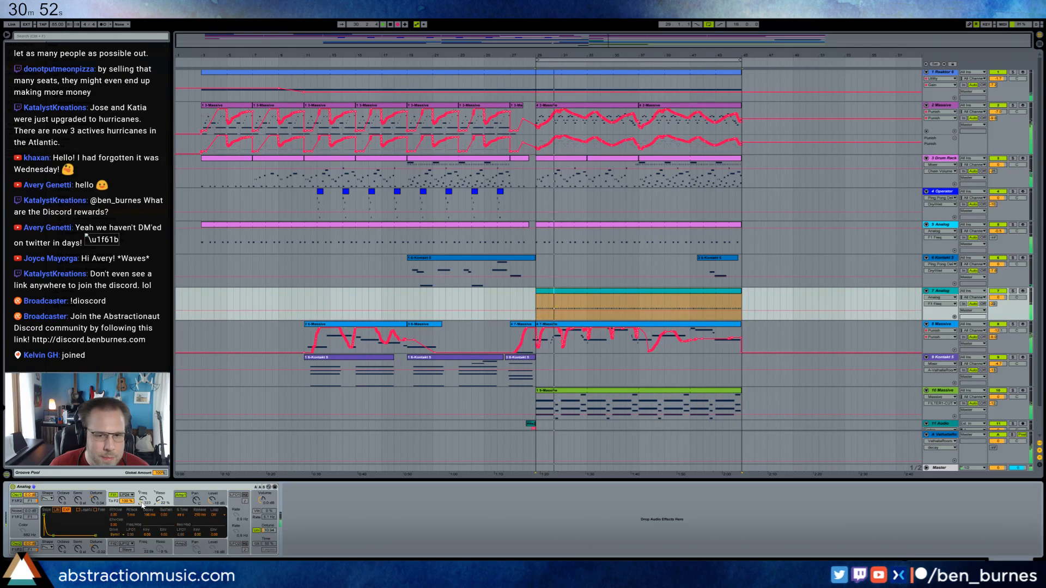
click(598, 314)
click(639, 311)
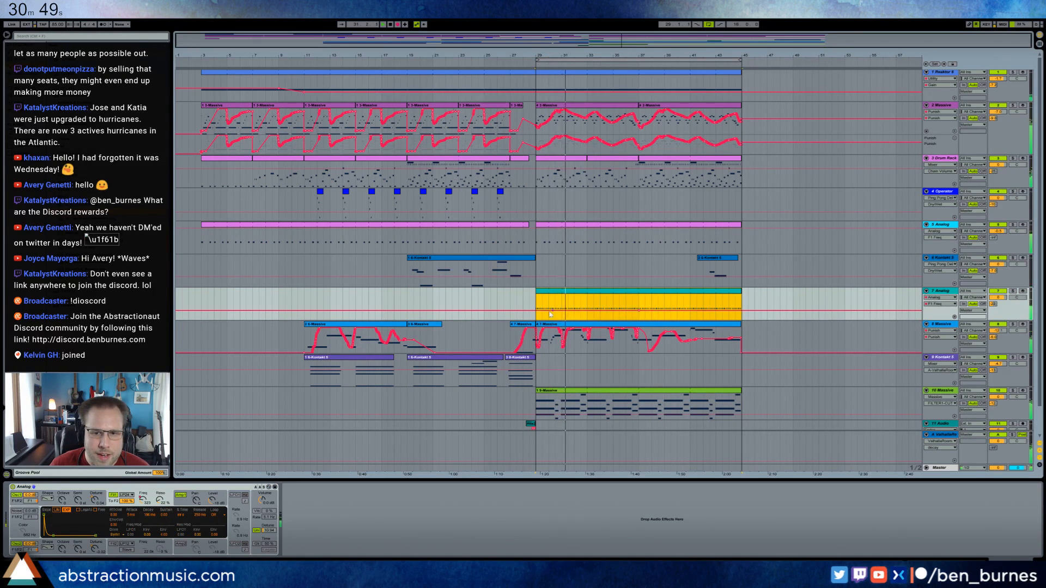
drag(536, 310, 537, 320)
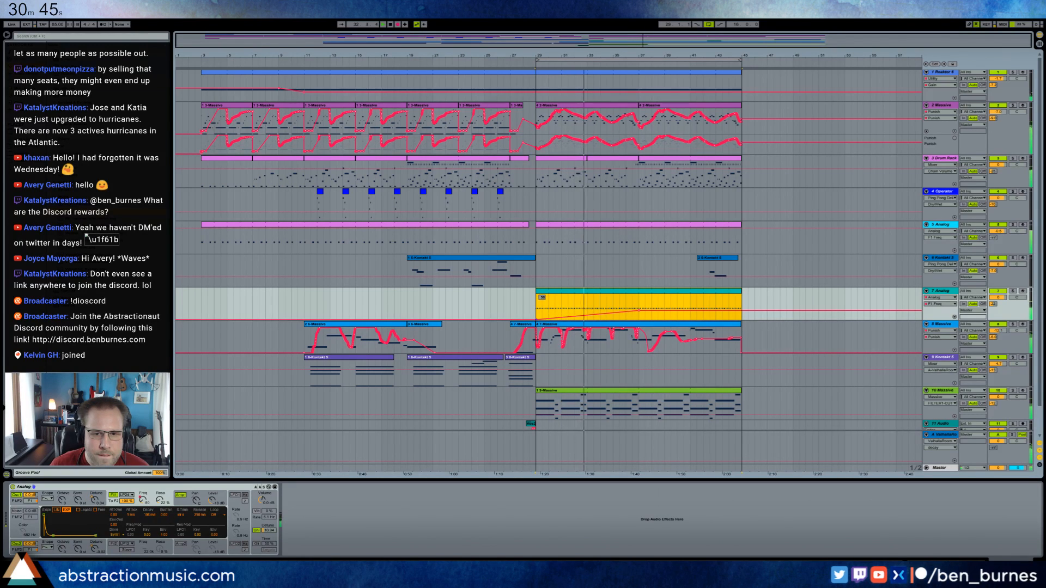
Record filter resonance and filter envelope decay automation on Analog track 7, and undo the last decay automation.
drag(156, 490, 156, 486)
drag(53, 536, 52, 537)
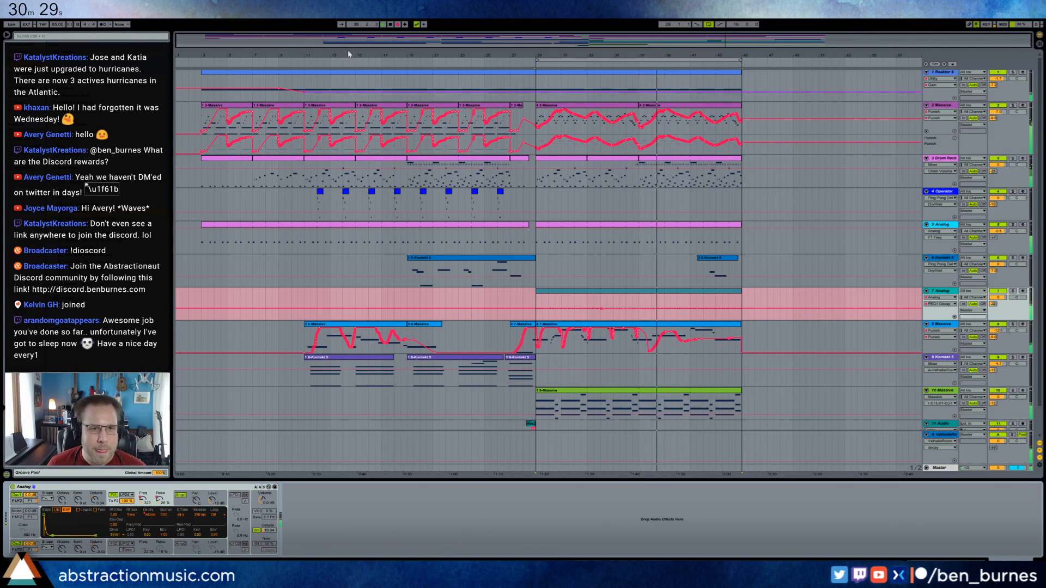
click(398, 24)
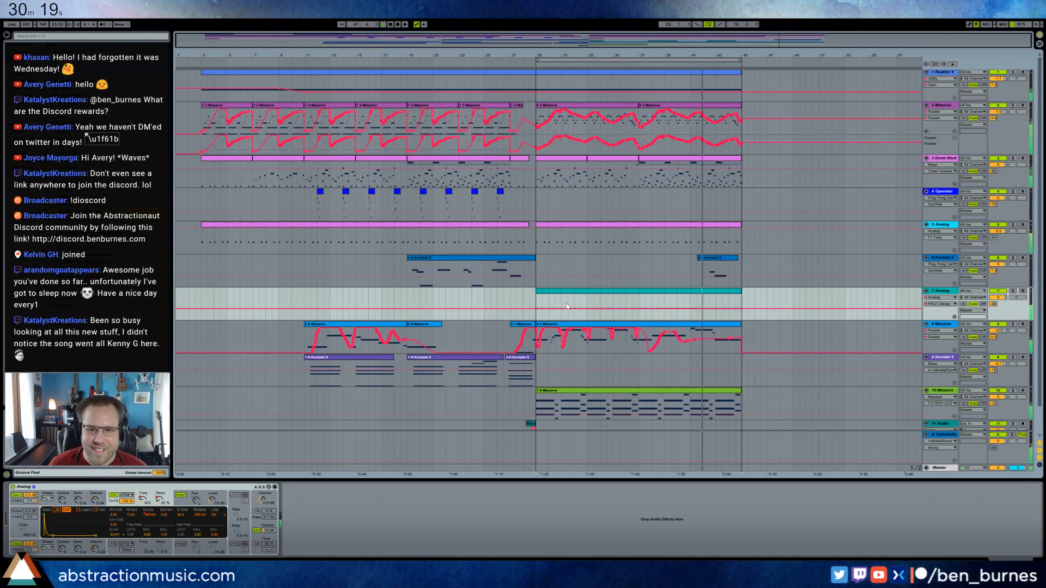
key(ctrl+z)
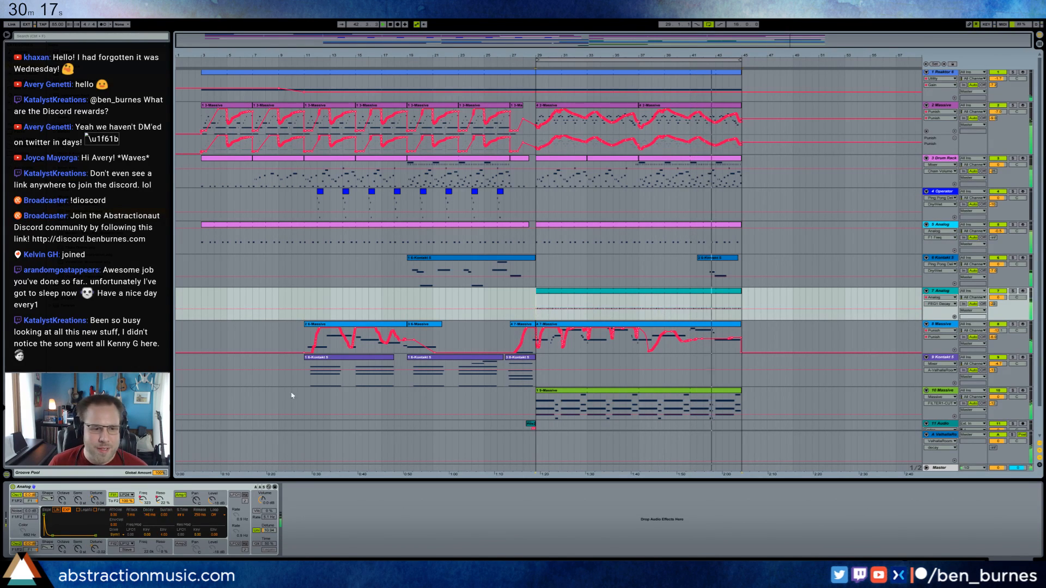
Check the filter resonance and frequency automation on Analog track 7 and adjust its filter's key tracking amount.
click(159, 501)
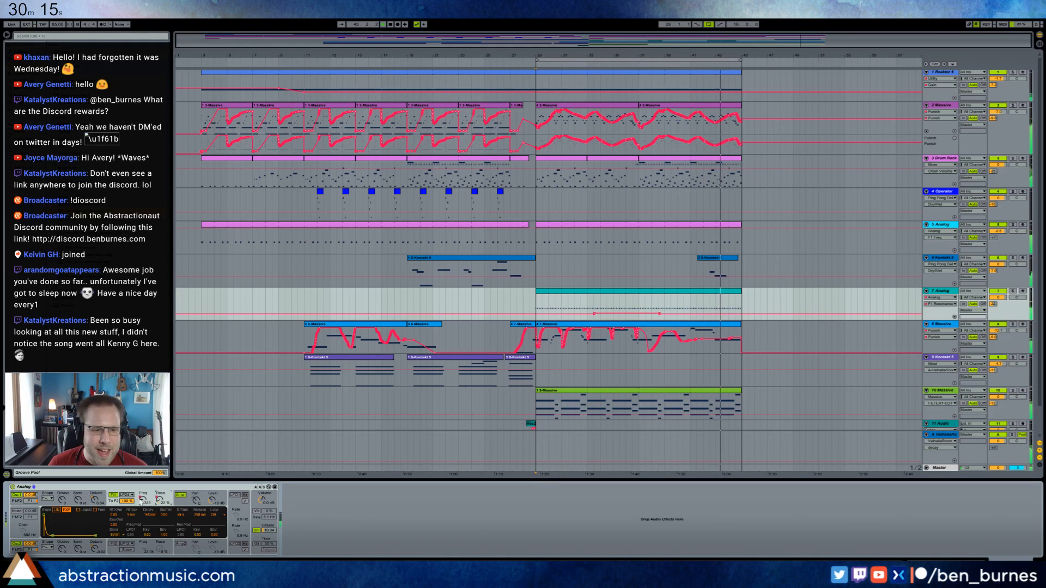
click(144, 500)
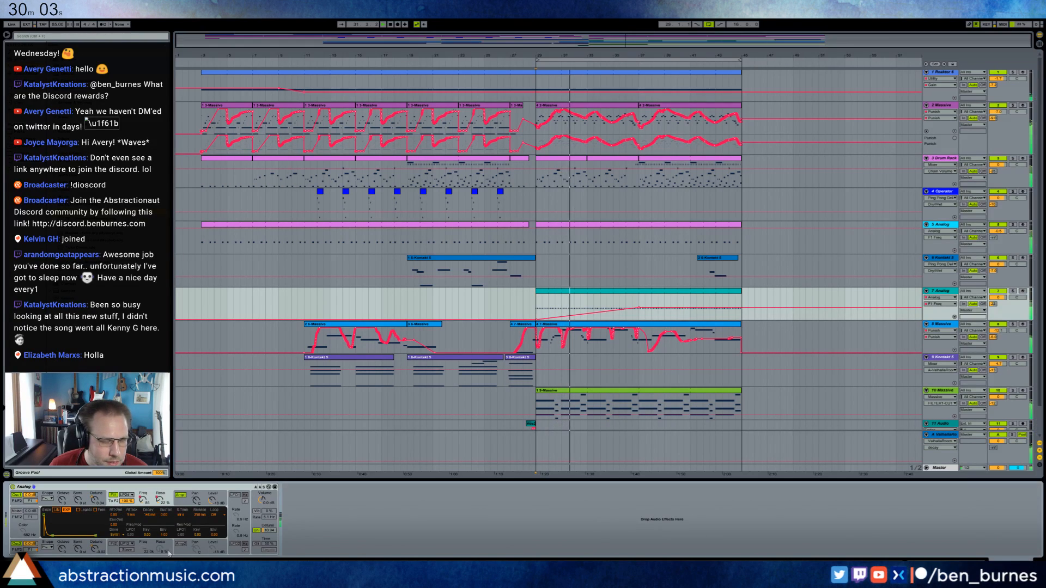
mouse_move(163, 535)
mouse_down()
mouse_move(164, 545)
mouse_move(146, 537)
mouse_up()
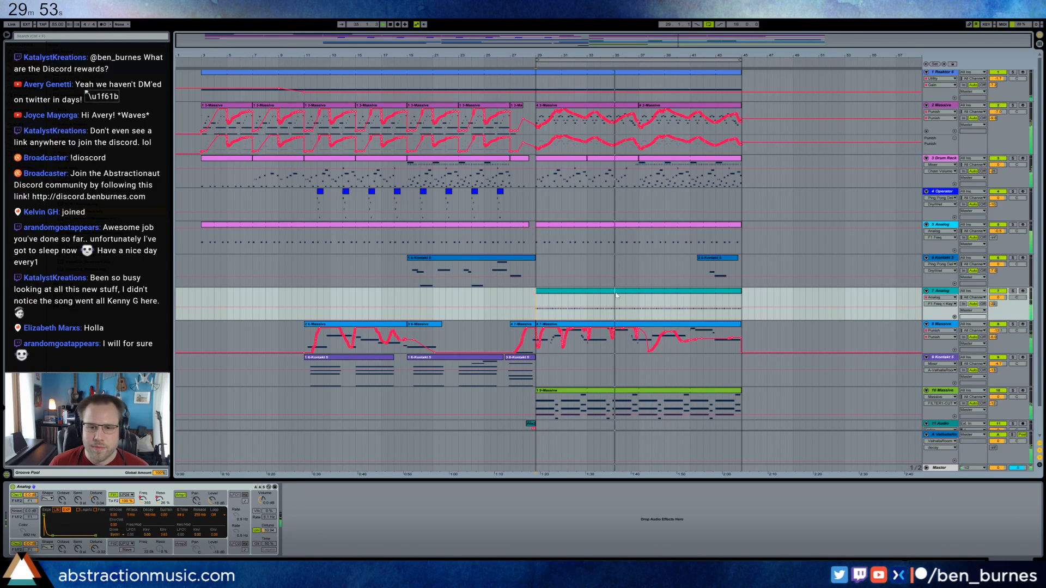
click(942, 292)
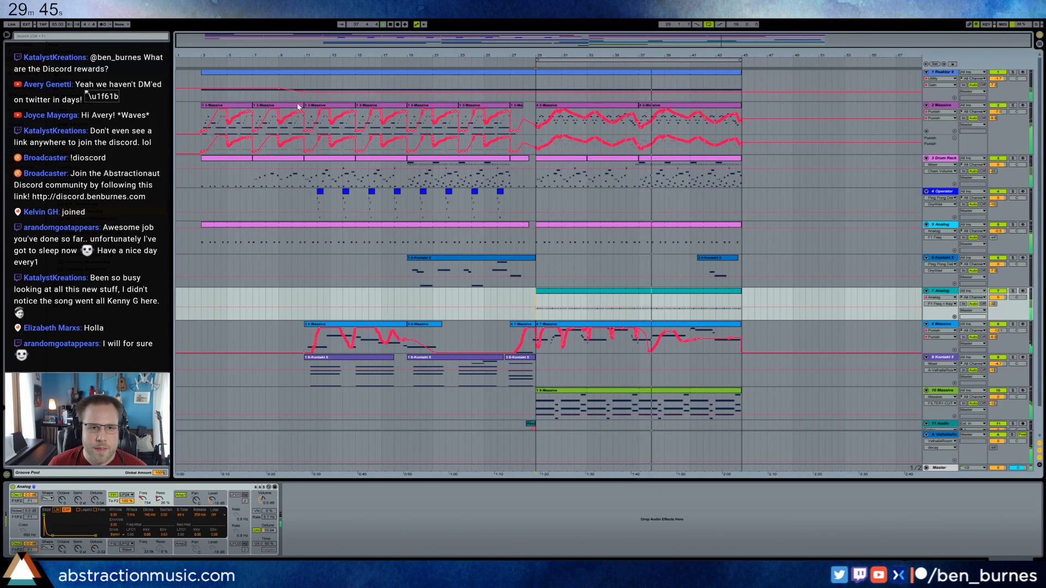
Record chords on Kontakt track 9 from bar 37 to bar 45 and stop playback.
scroll(790, 371, down, 2)
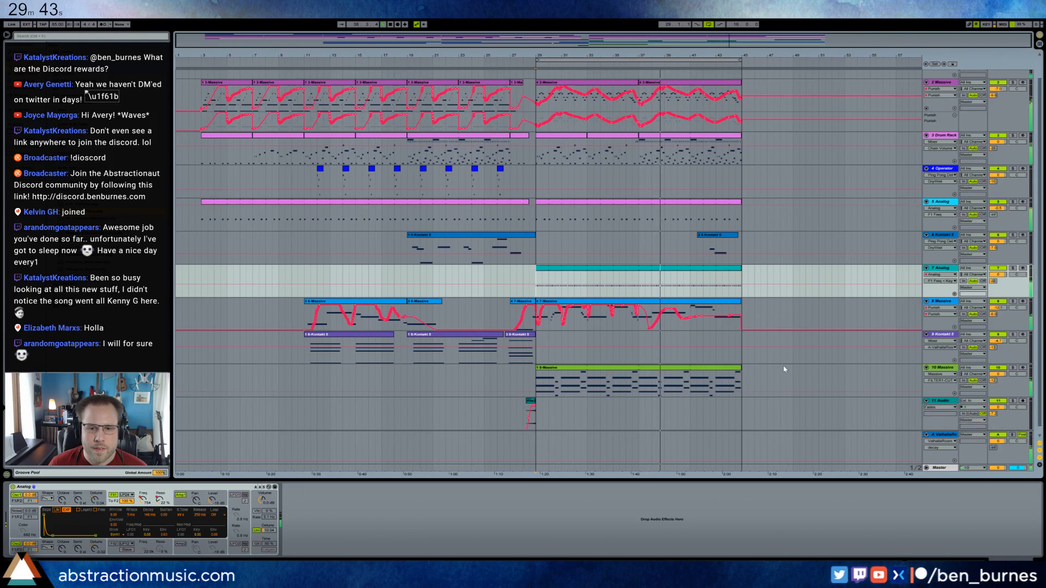
click(1024, 328)
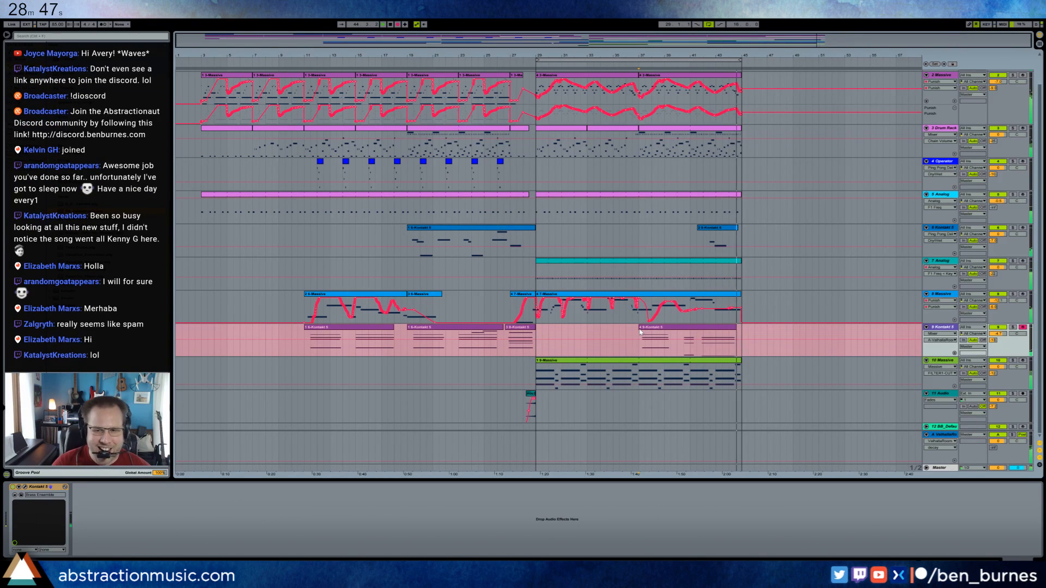
key(space)
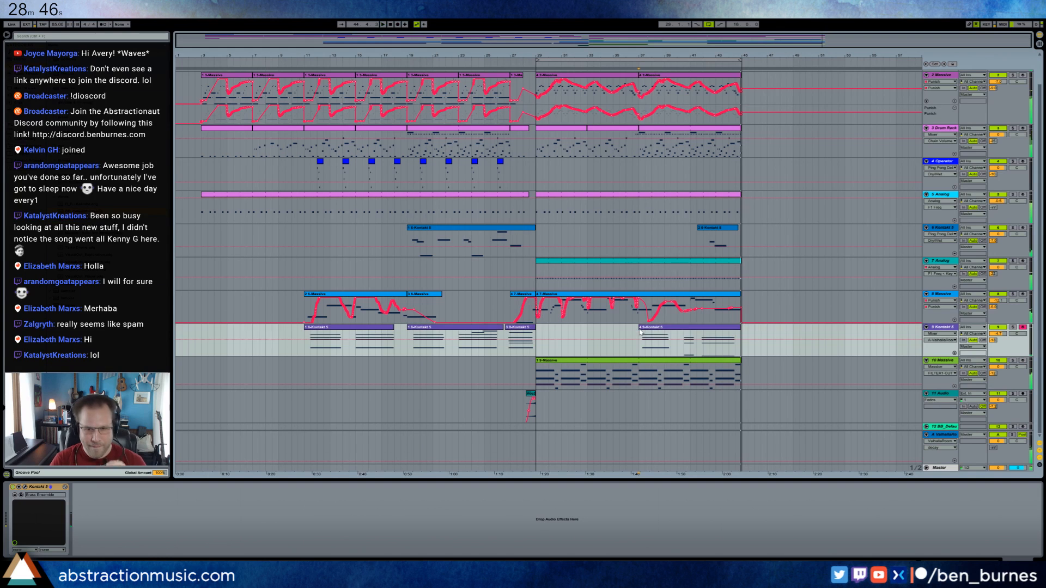
Delete the short middle notes in track 9's new clip, move the final chord earlier and close the note editor.
double_click(679, 331)
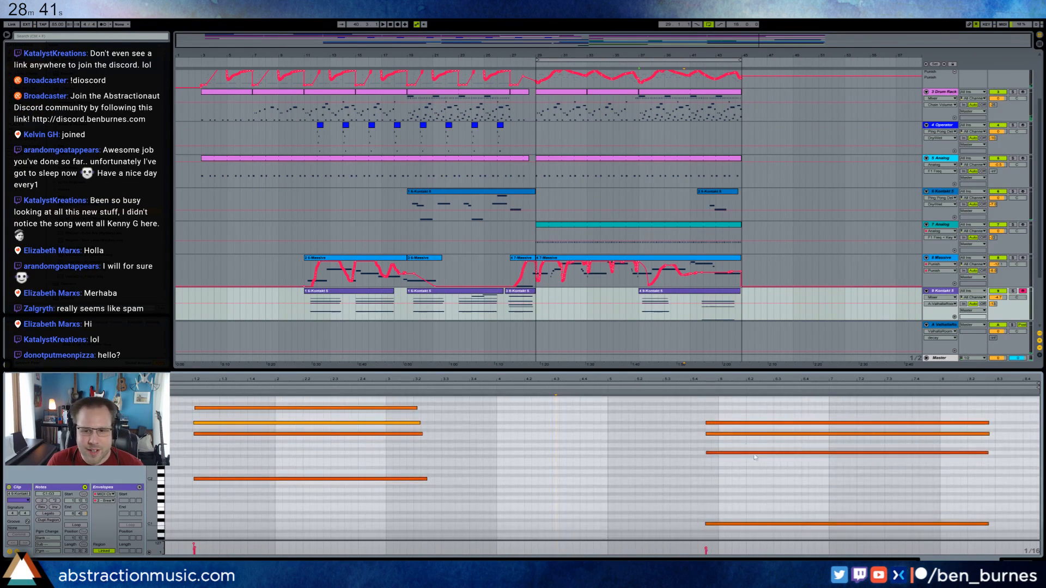
drag(747, 478, 695, 527)
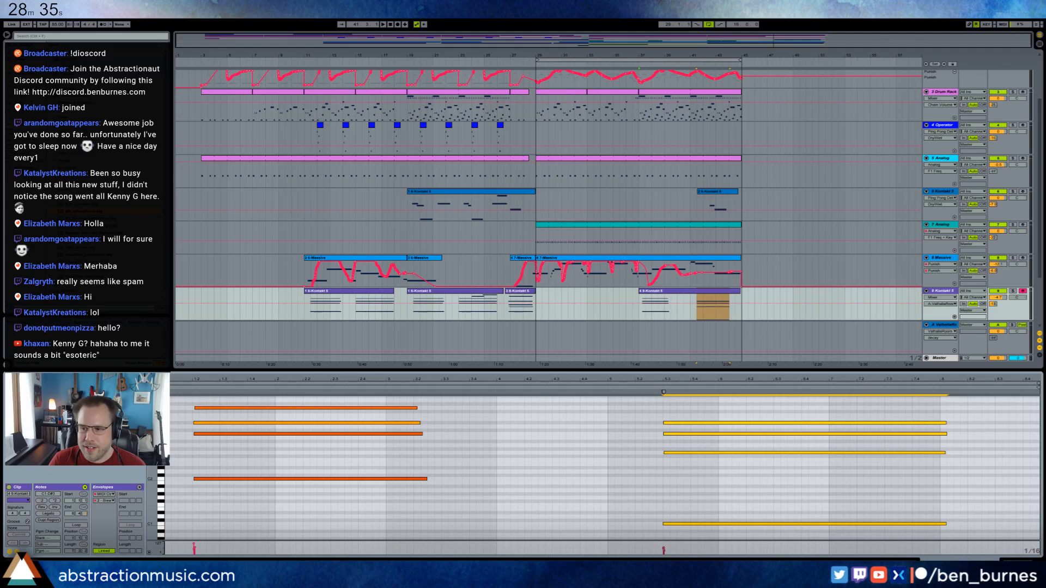
click(1007, 559)
Play the arrangement from bar 27, at the start of track 8's Massive lead-in clip.
click(535, 339)
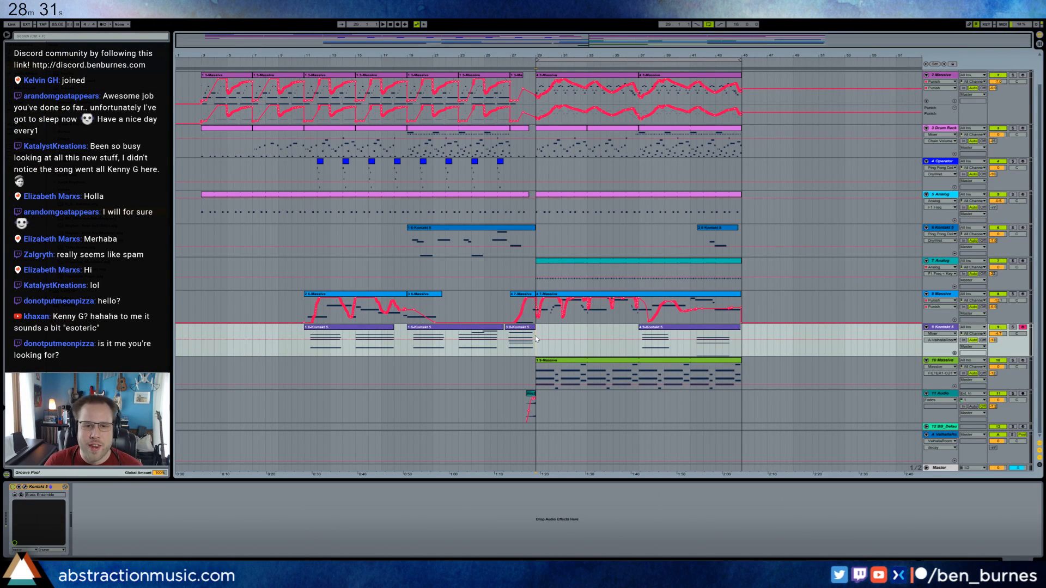
click(512, 306)
key(space)
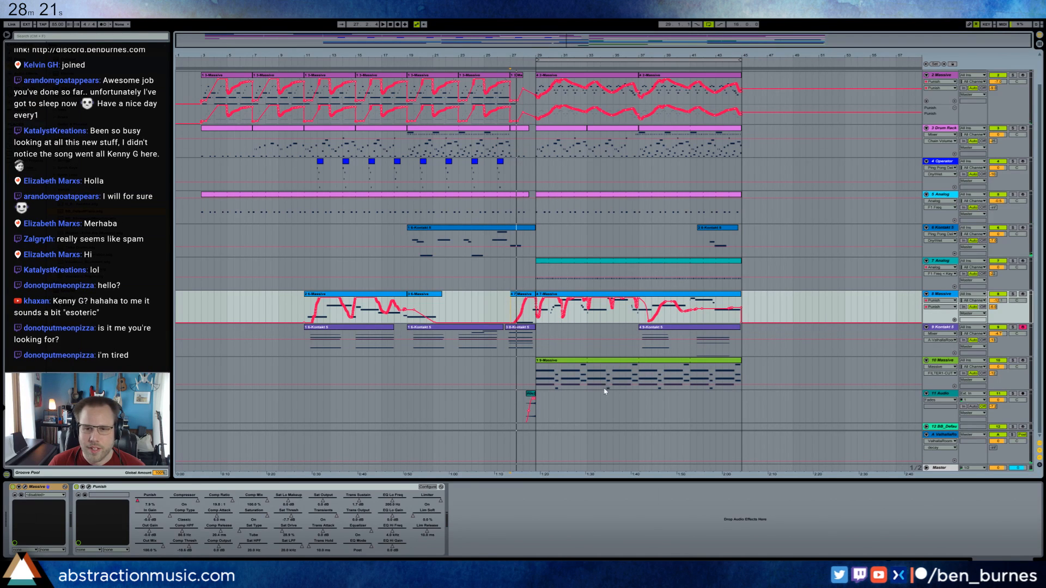
Play the whole arrangement from the start of track 1's clip.
scroll(605, 391, up, 2)
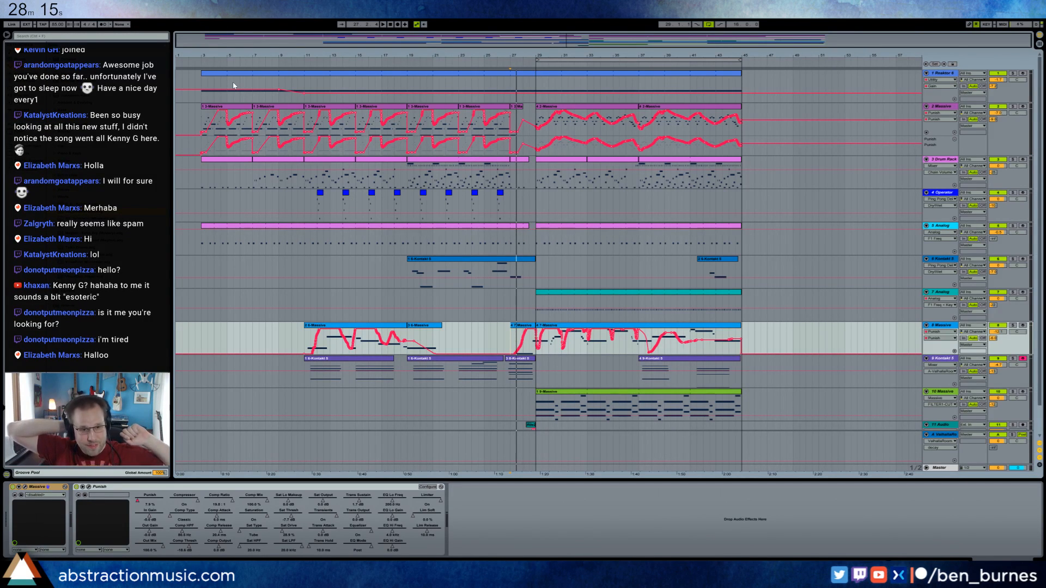
click(201, 86)
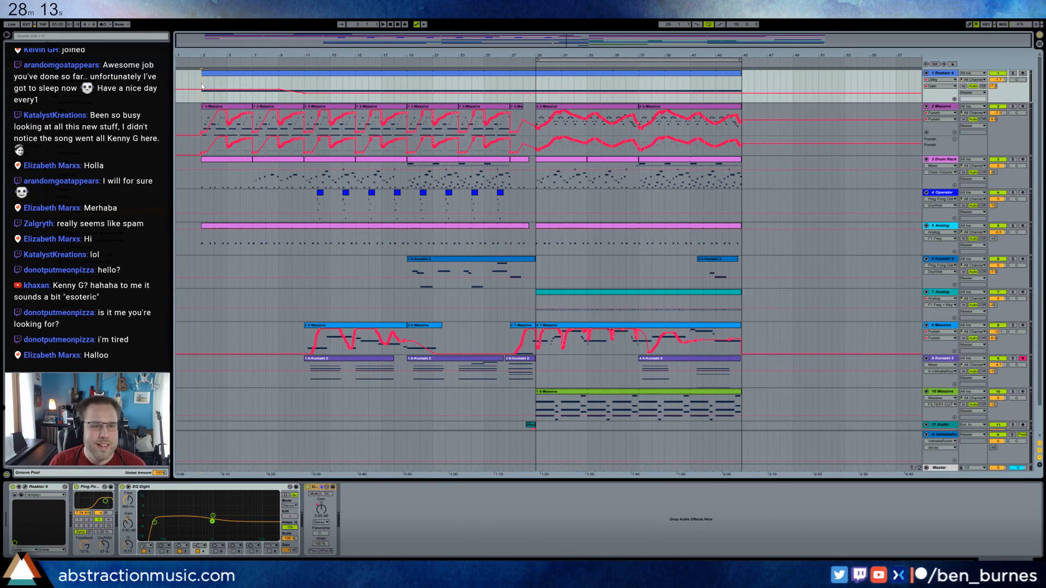
key(space)
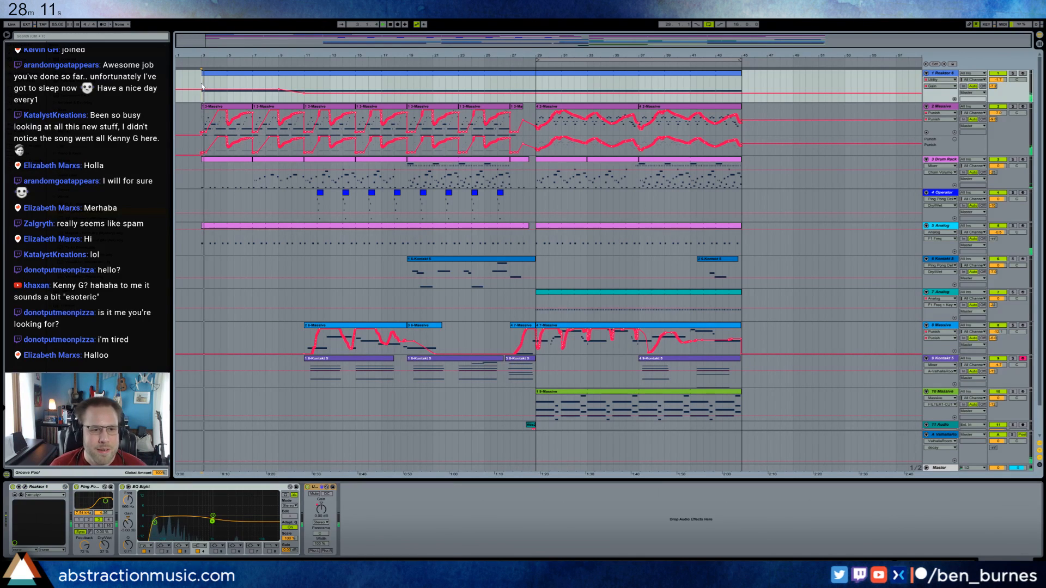
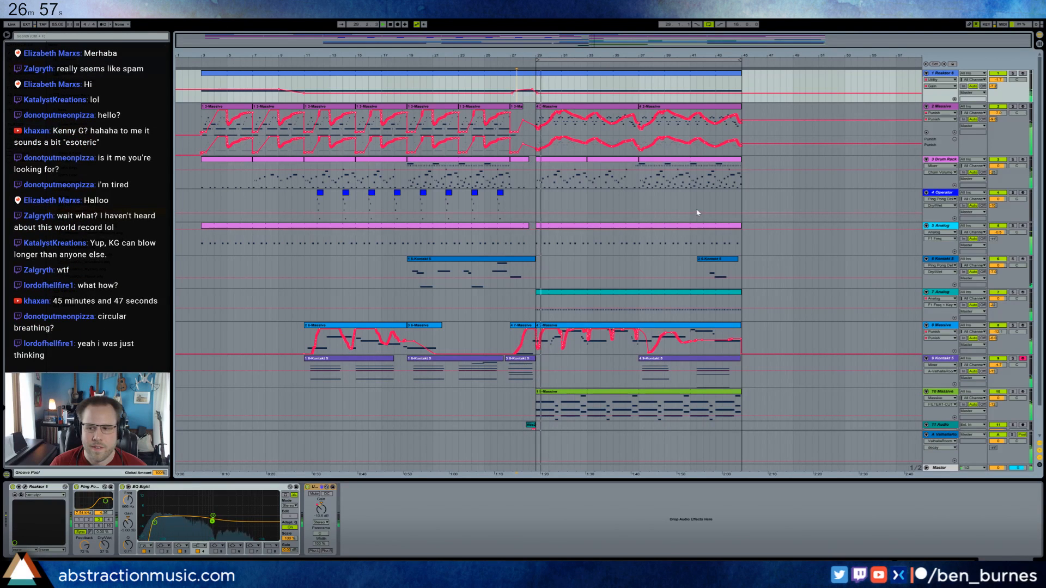
Move all tracks' material from bar 27 to bar 45 so it starts at bar 41, including the lead-in of track 9's clip.
drag(629, 281, 510, 438)
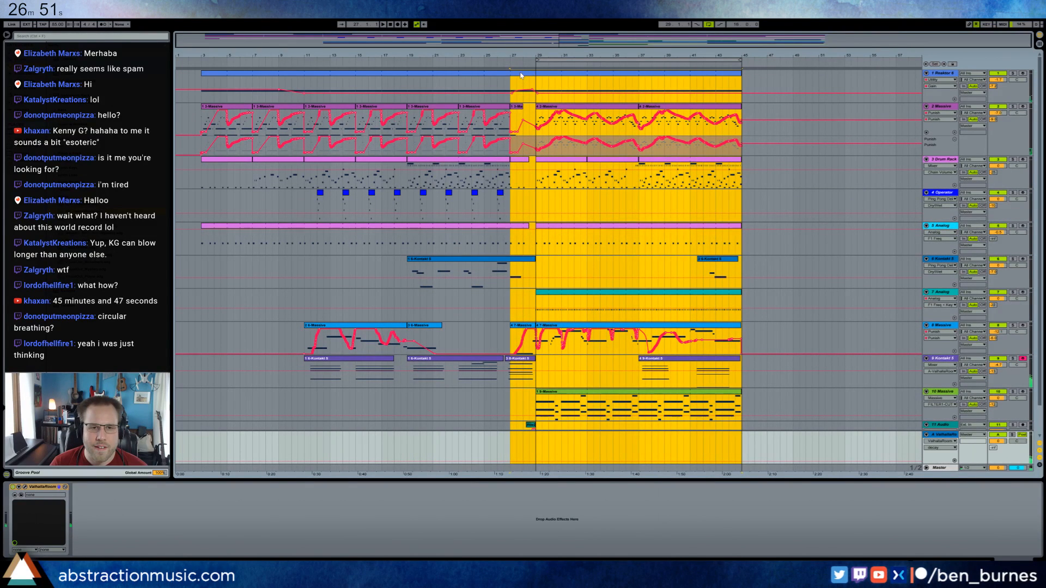
drag(521, 75, 701, 76)
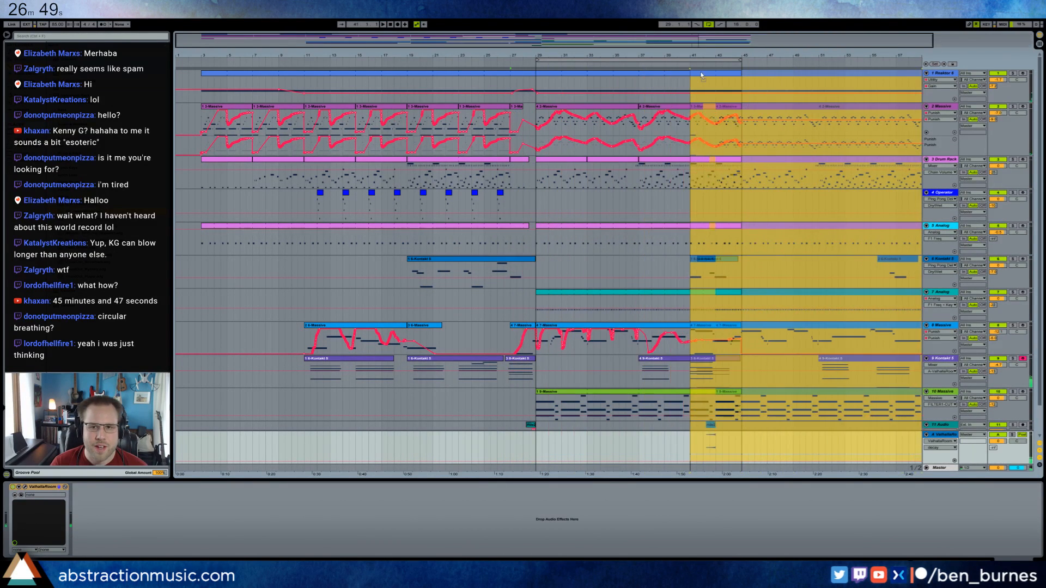
drag(508, 361, 688, 359)
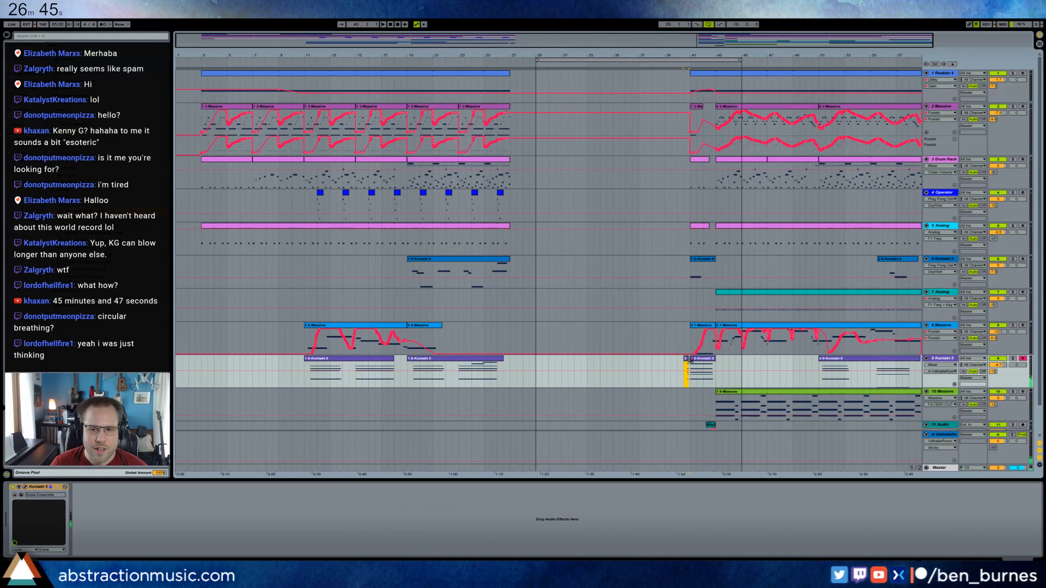
click(673, 362)
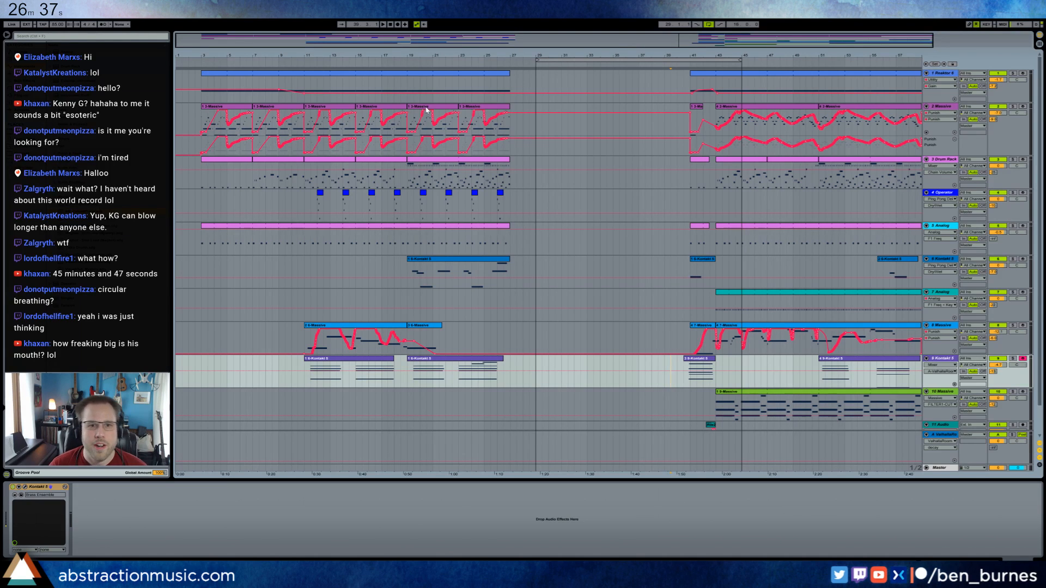
Duplicate track 2's last two Massive clips and track 3's matching Drum Rack clip from bars 19–27 into bars 27–35.
click(449, 105)
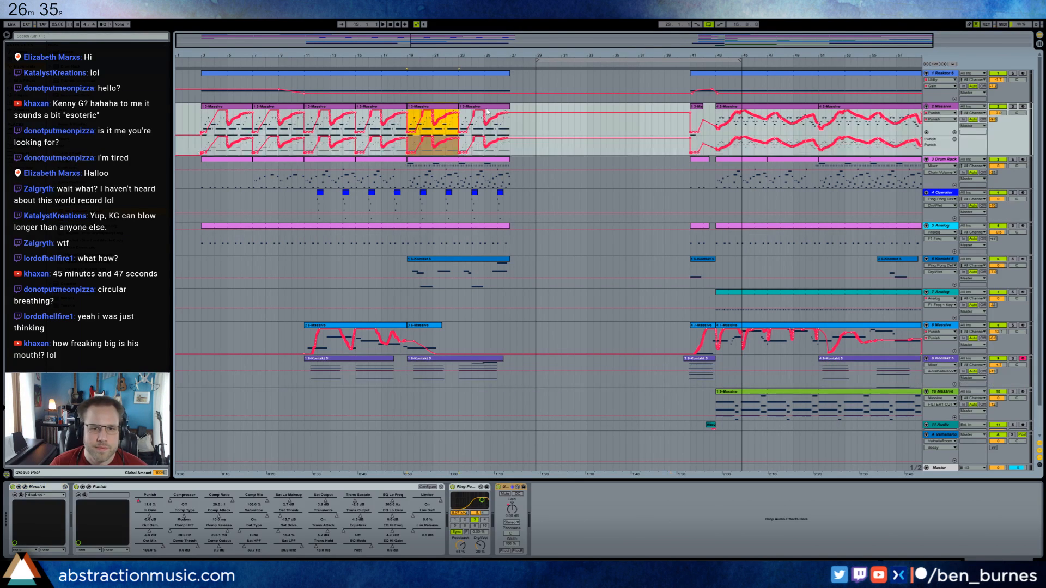
shift+click(485, 109)
key(ctrl+d)
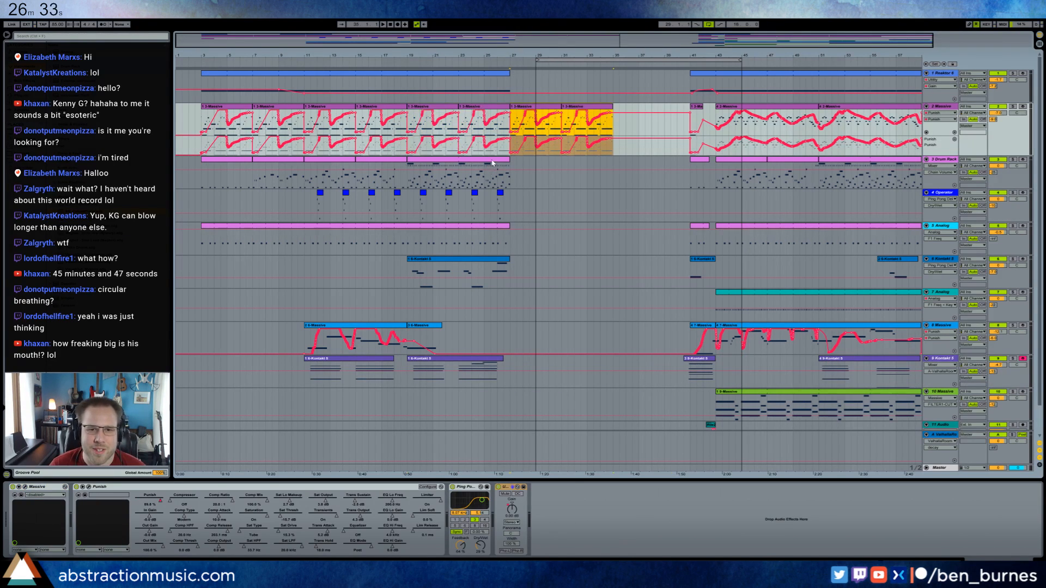
key(Down)
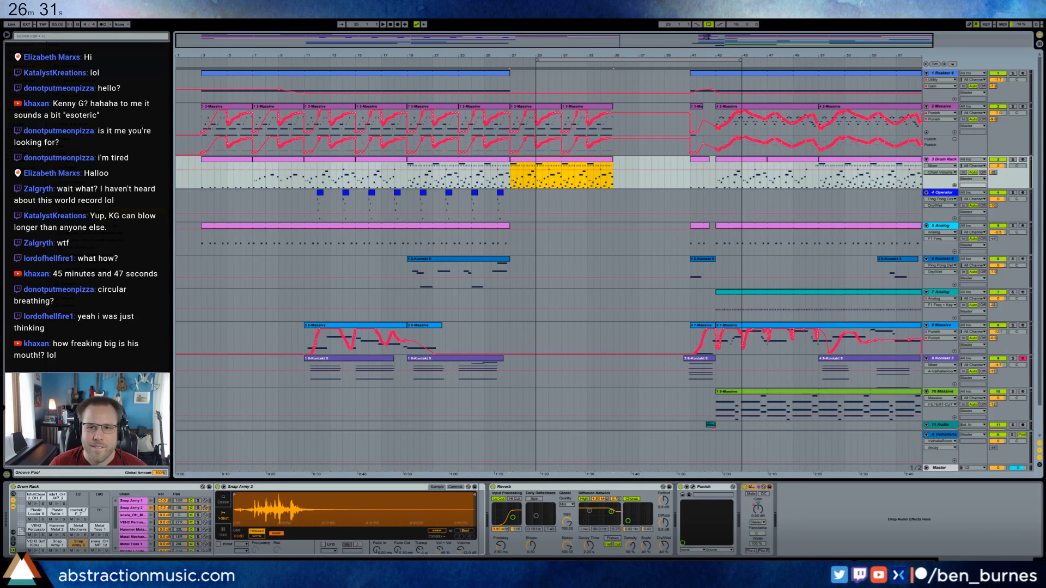
Move the whole later section on all tracks six bars earlier so its main clips start at bar 35.
click(707, 38)
drag(595, 86, 858, 463)
scroll(622, 167, up, 1)
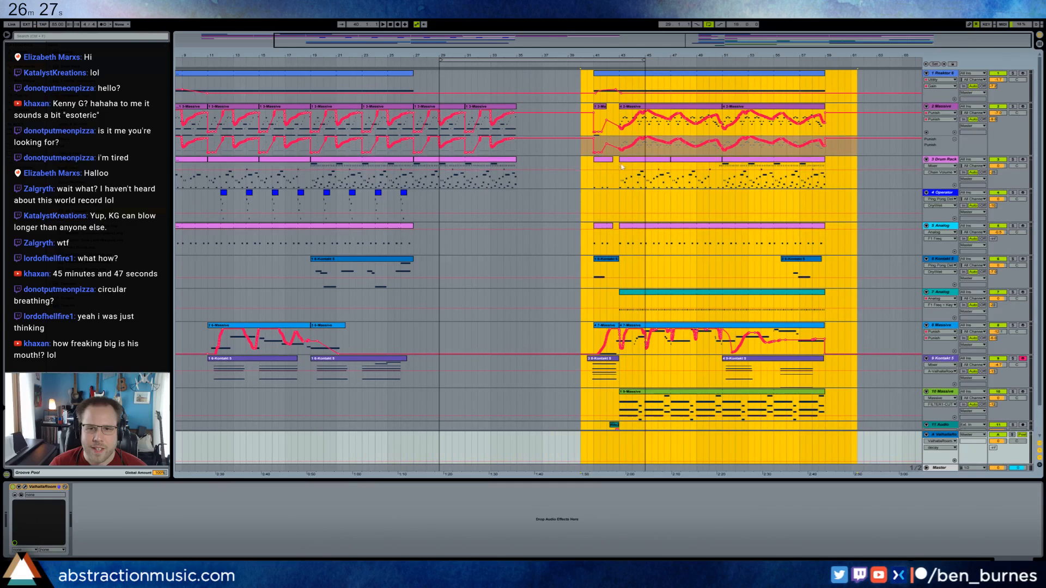
drag(580, 76, 503, 76)
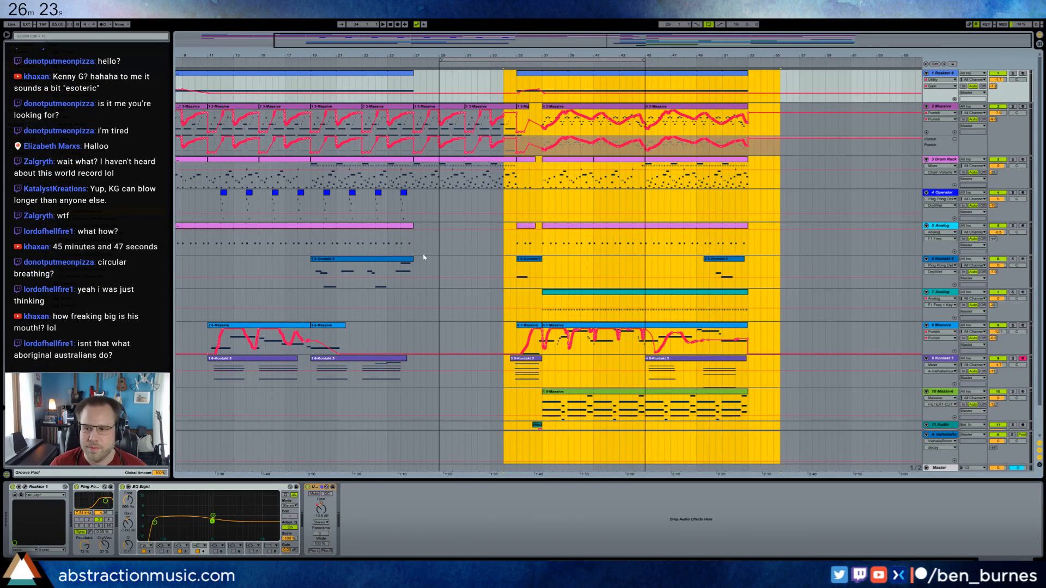
Extend track 5's Analog clip across the gap to the end of its lead-in clip, and track 1's Reaktor clip to bar 35.
click(420, 247)
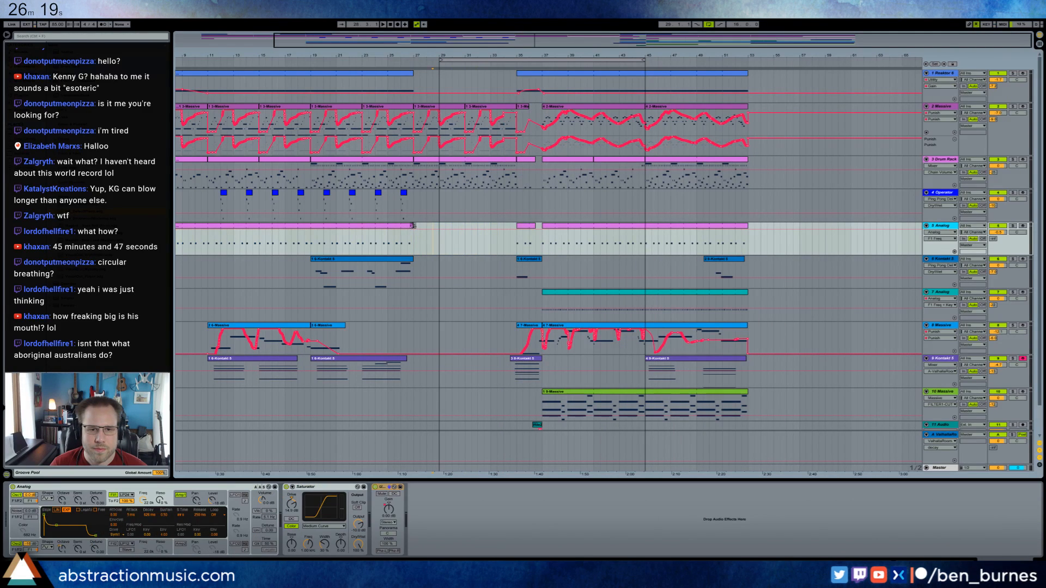
drag(413, 225, 533, 228)
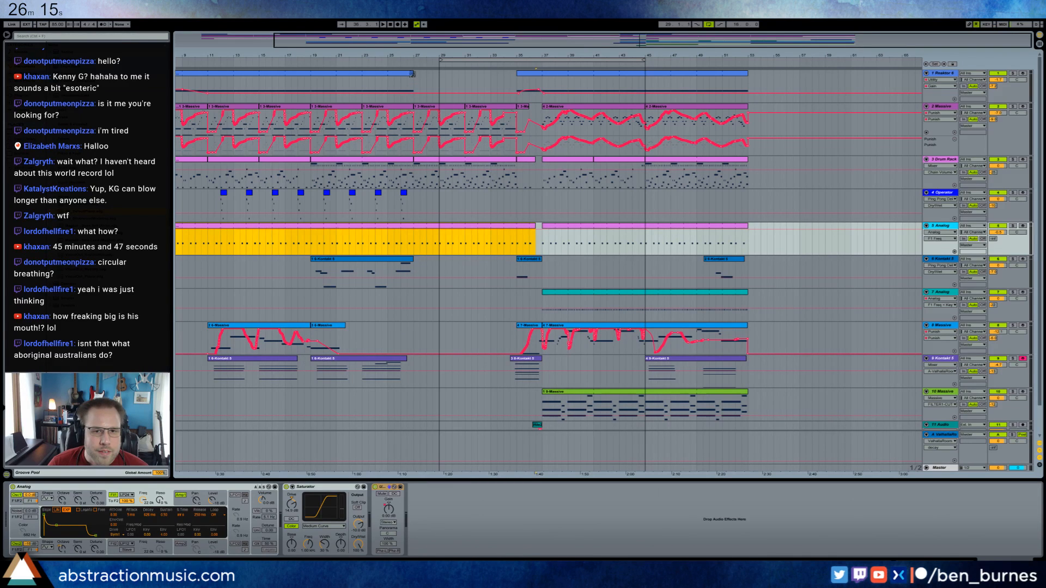
drag(412, 73, 515, 86)
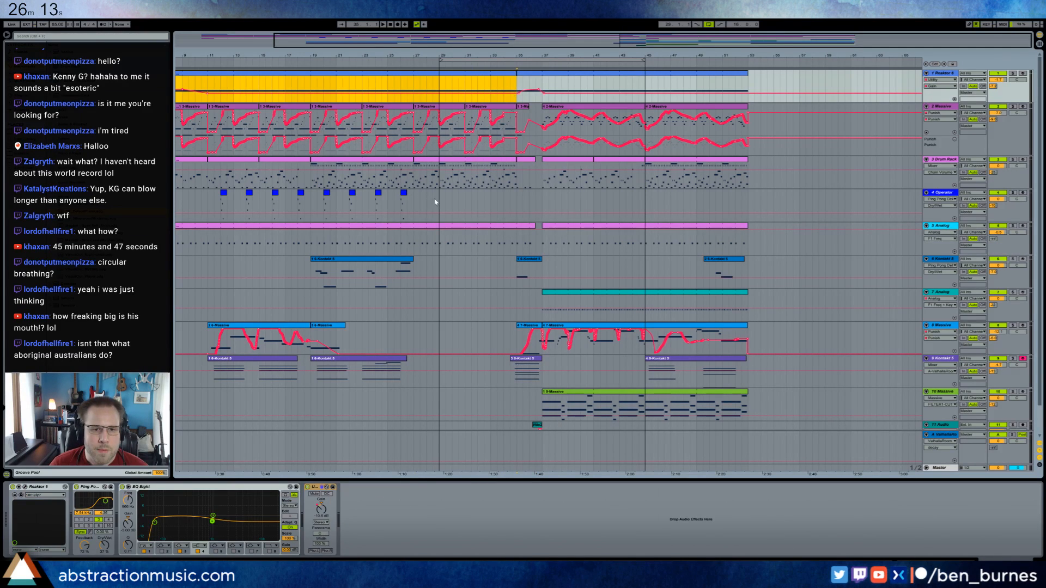
Duplicate track 4's four Operator clips from bars 19–27 into bars 27–35.
click(414, 201)
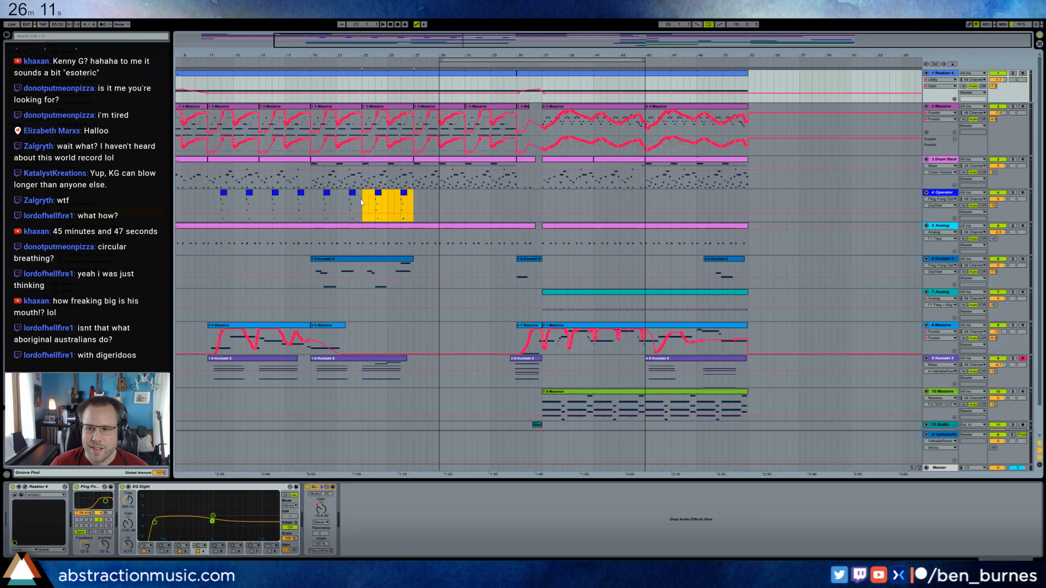
drag(311, 204, 312, 204)
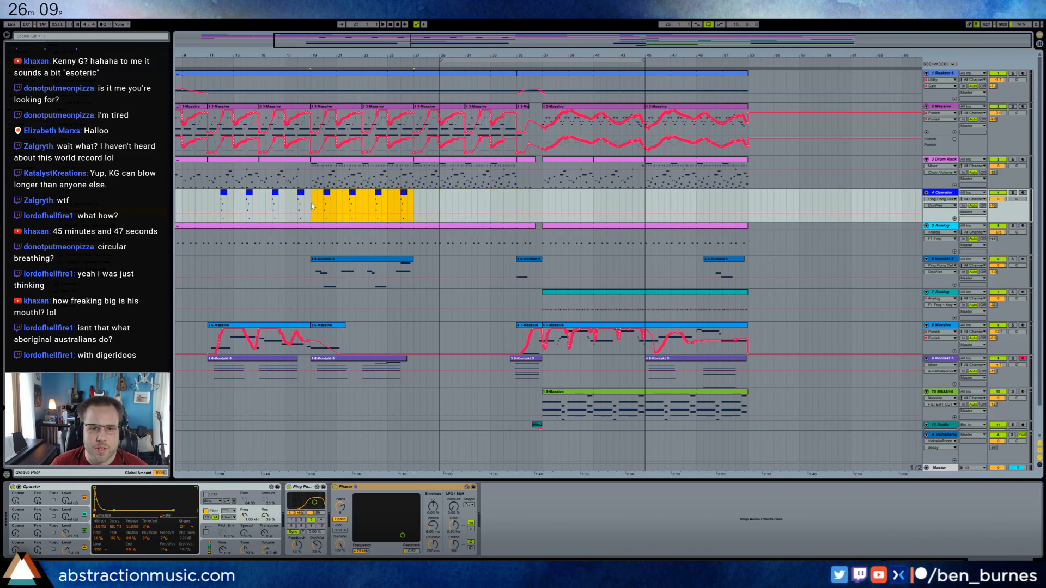
click(427, 271)
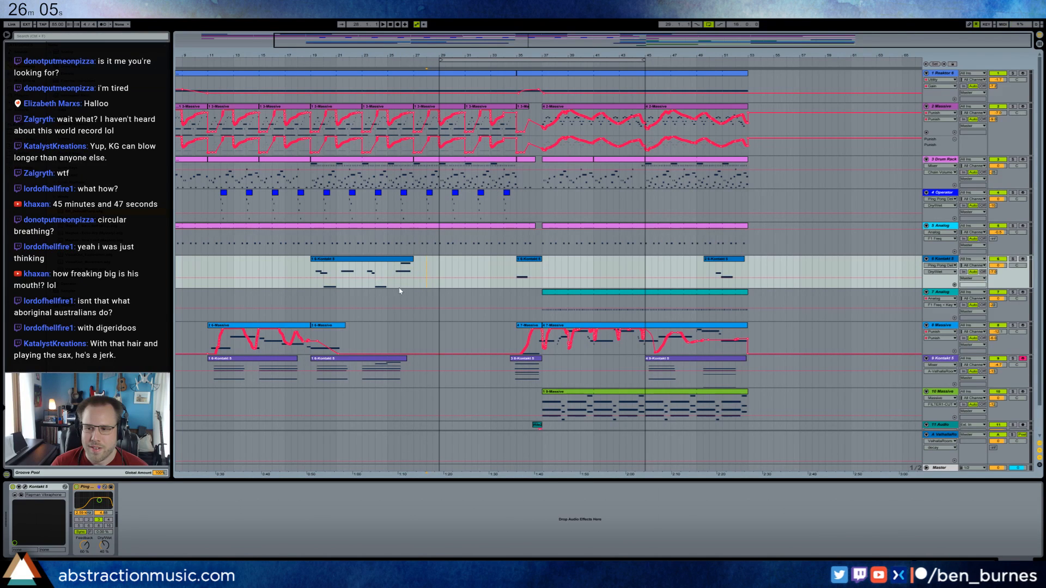
Copy track 9's first Kontakt clip, starting at bar 11, and paste it at bar 27.
scroll(400, 291, down, 1)
click(402, 327)
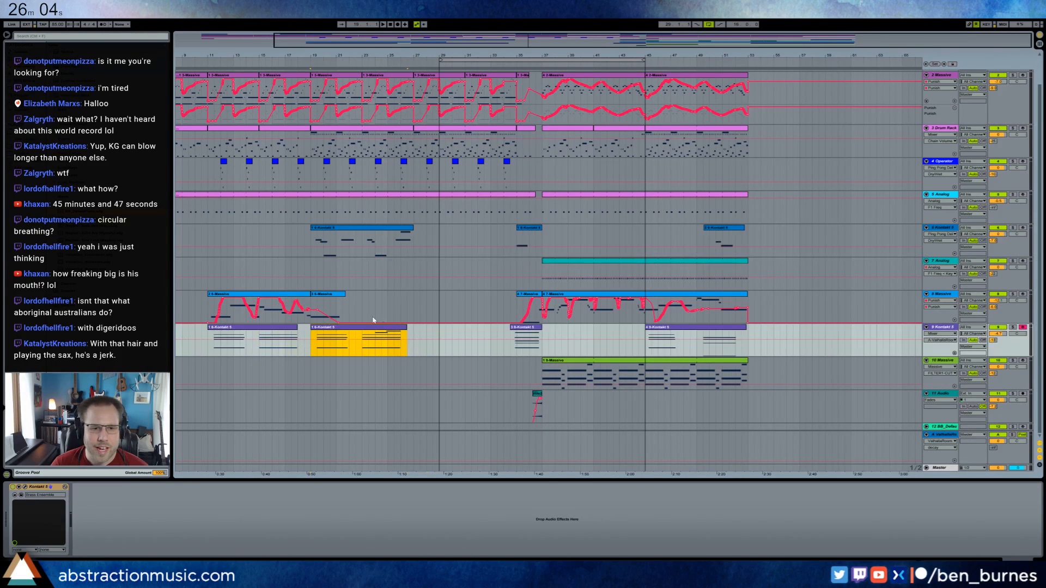
click(334, 295)
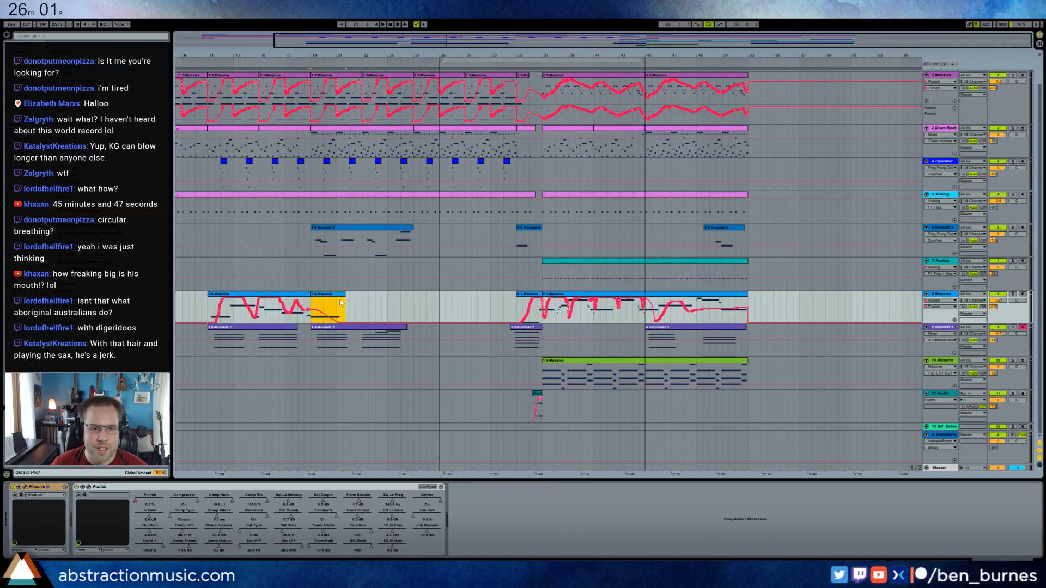
click(399, 329)
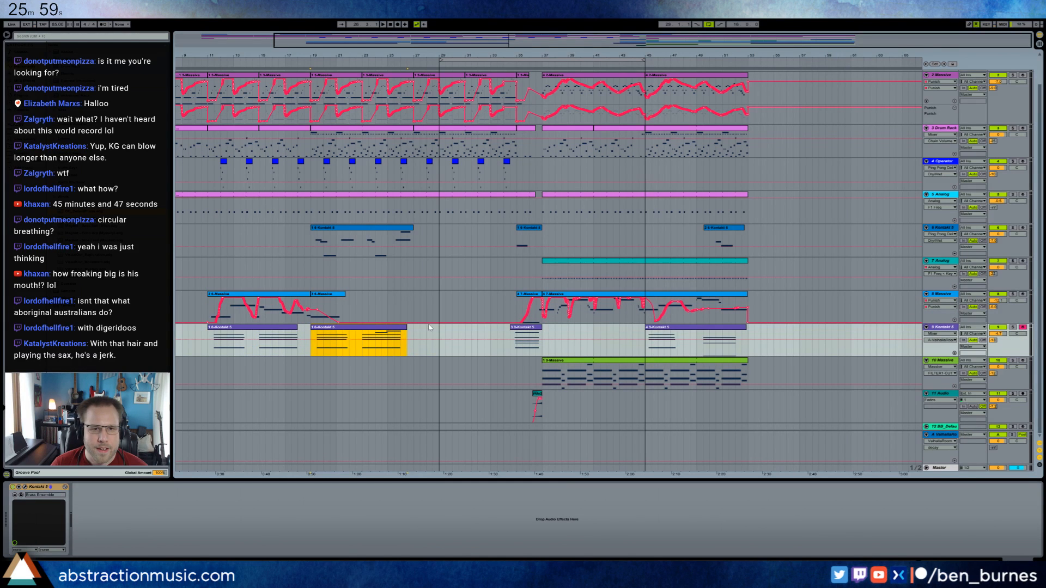
drag(492, 43, 490, 24)
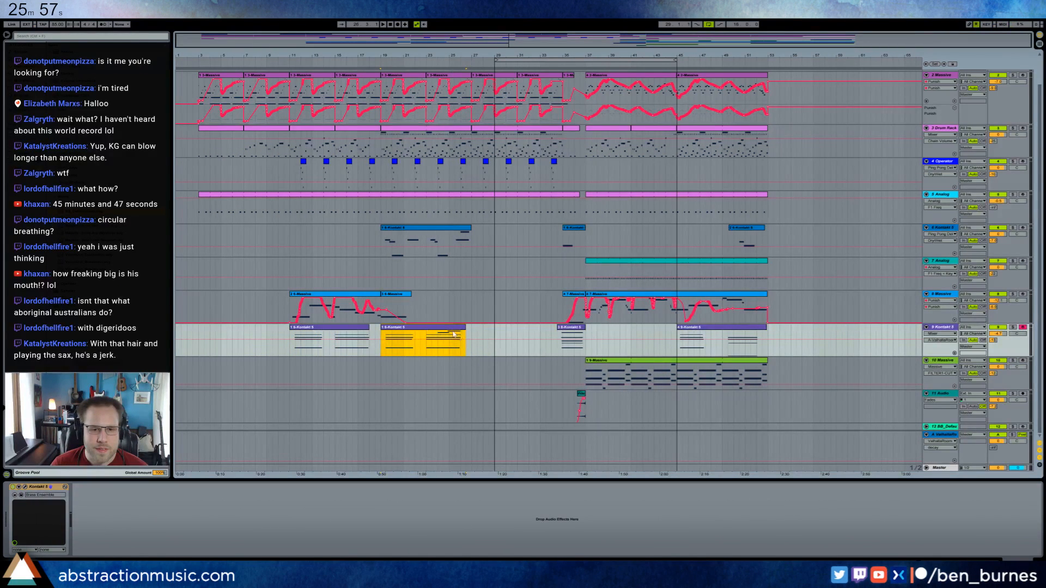
click(355, 333)
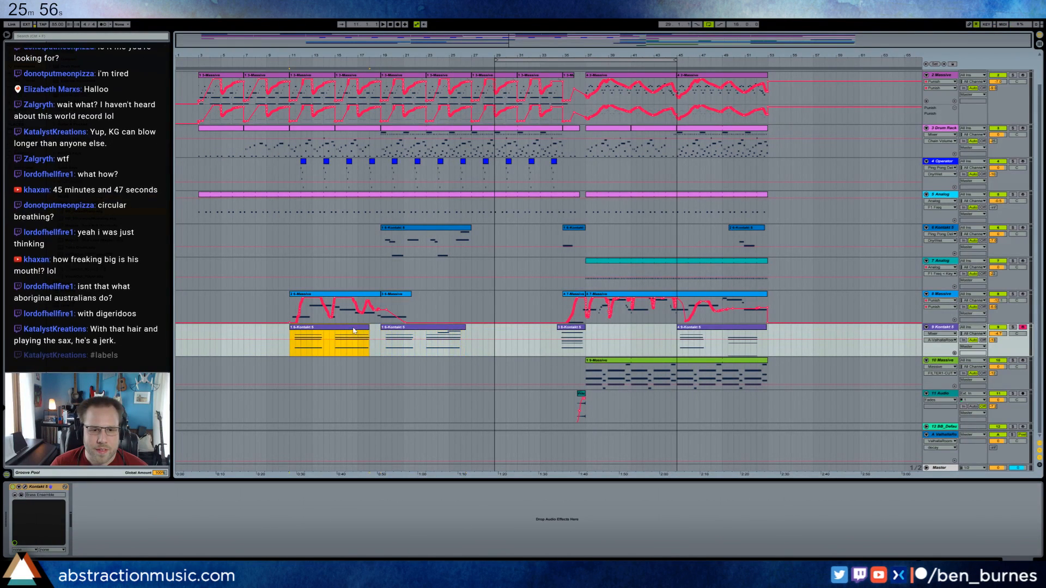
click(473, 351)
key(ctrl+v)
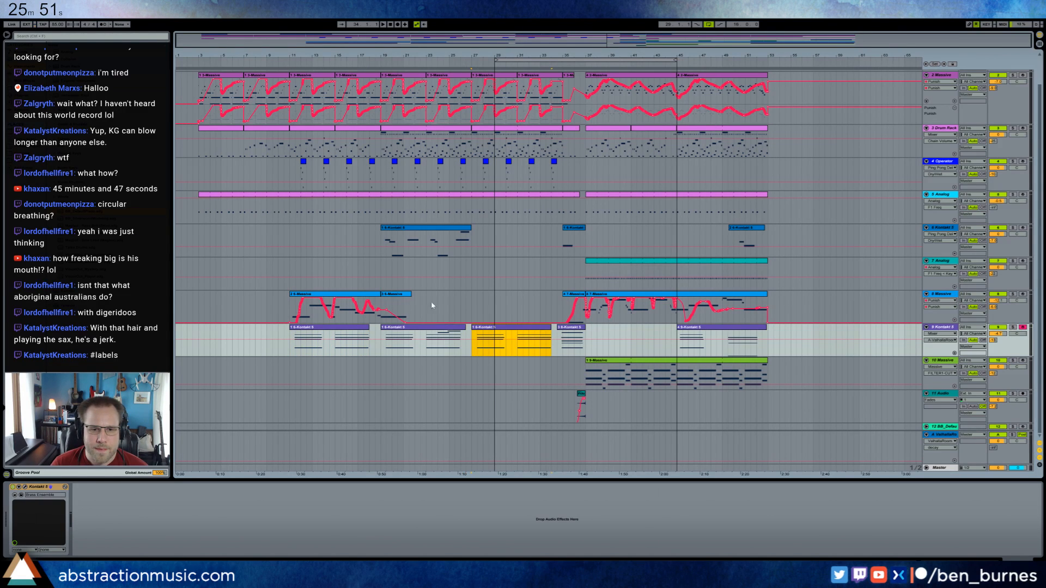
Record a Massive take on armed track 8 with playback from bar 25, and delete the recorded clip.
click(450, 306)
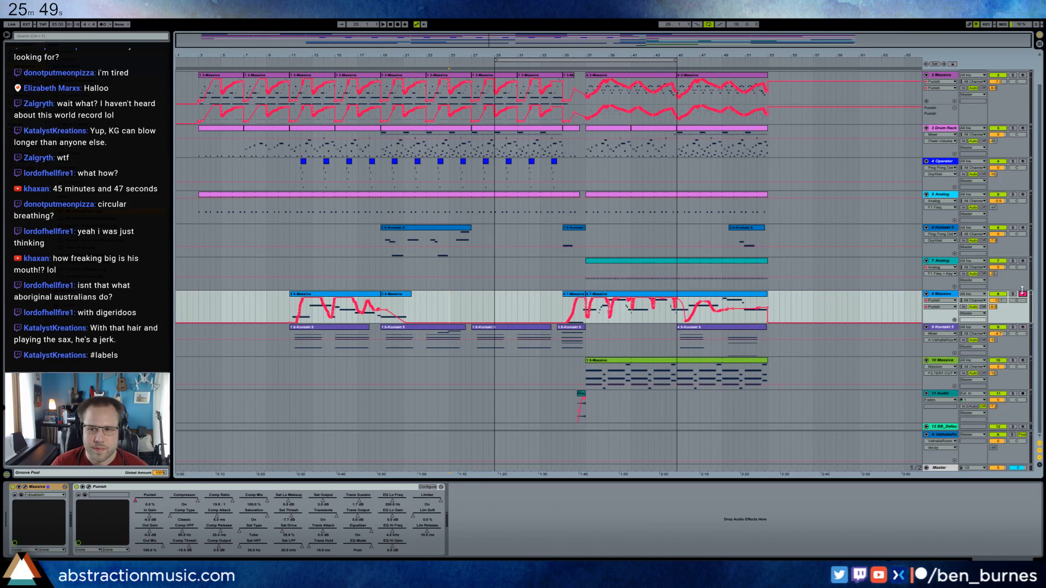
key(space)
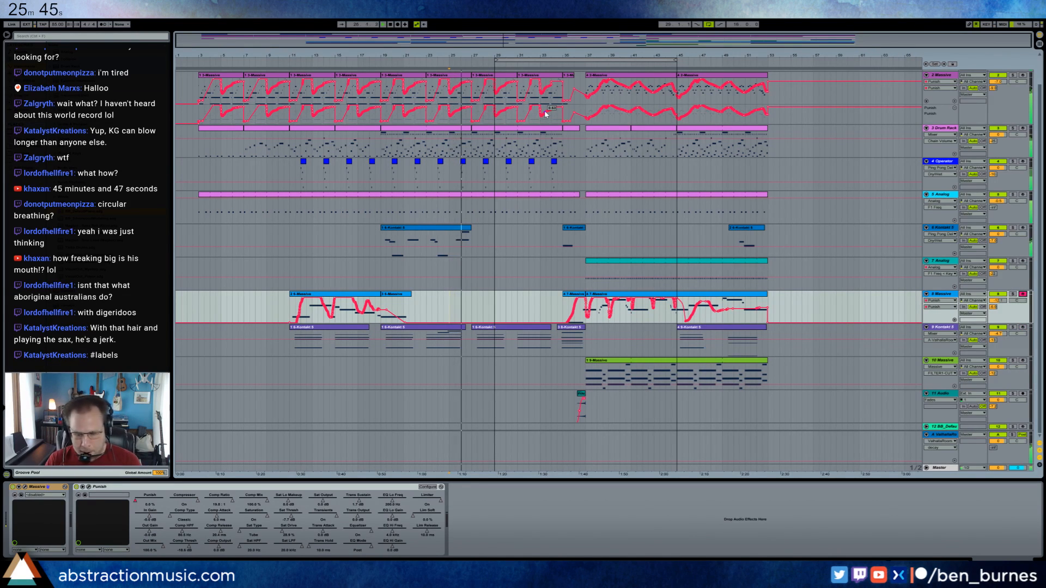
key(F9)
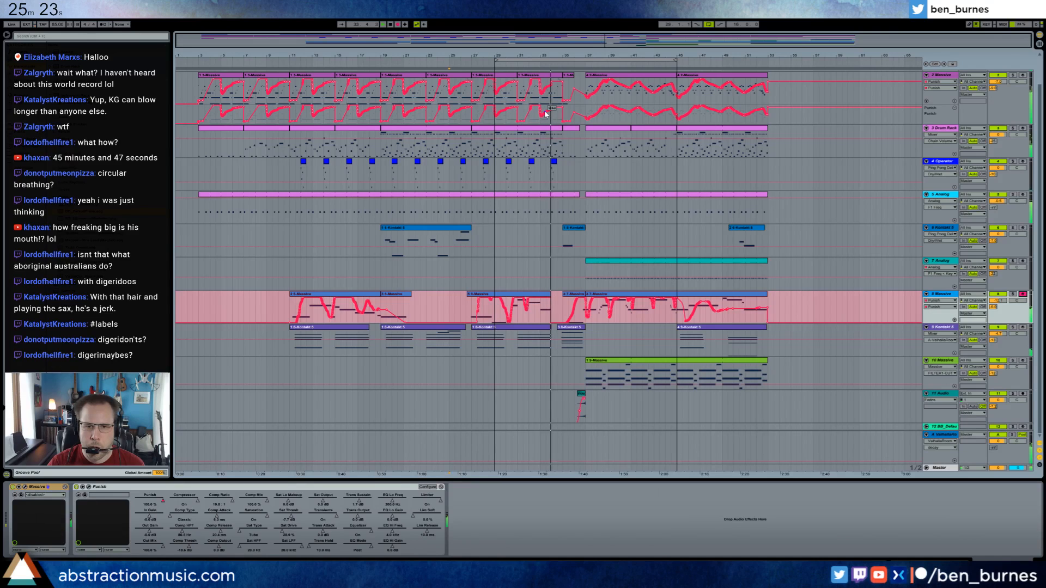
key(F9)
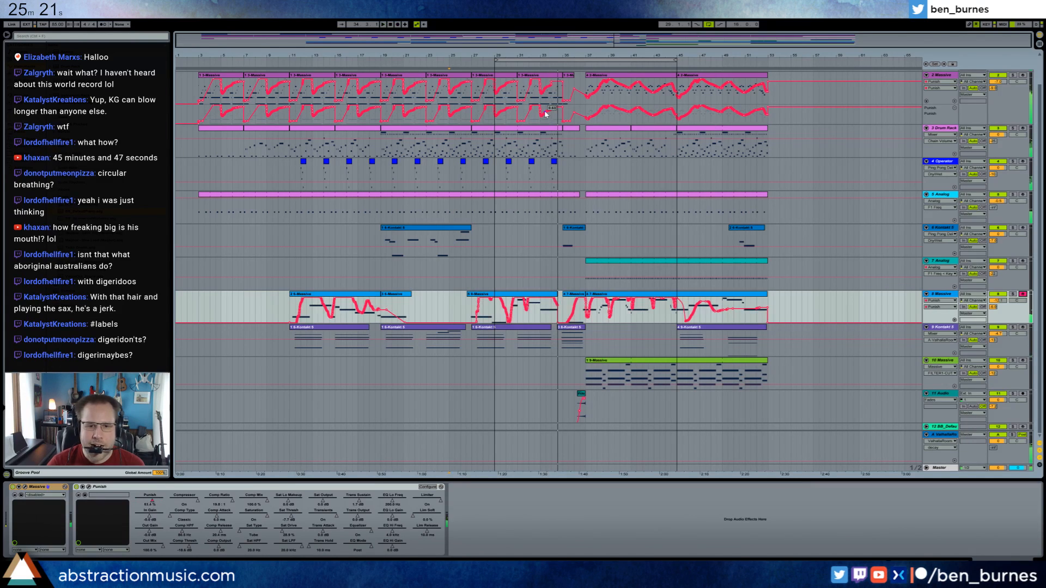
click(536, 294)
key(Delete)
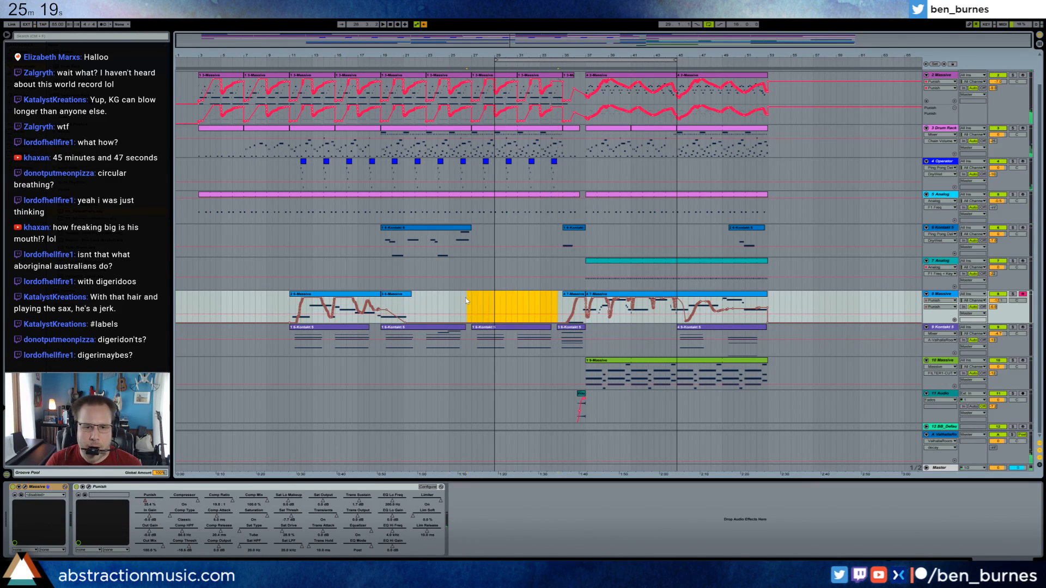
Move the 16-bar loop region so it starts at bar 27.
drag(535, 59, 514, 61)
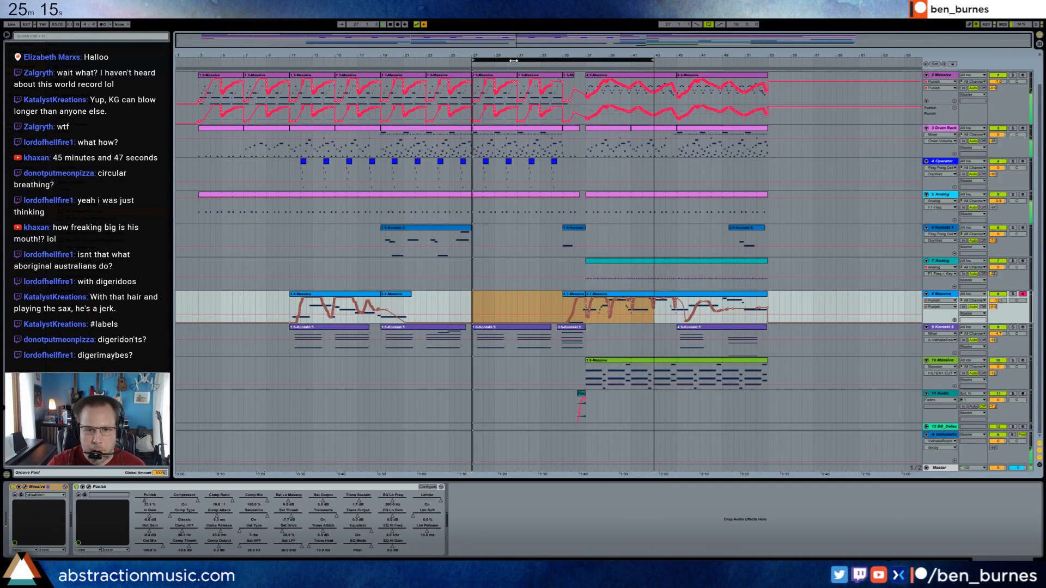
Record a short Massive take on track 8 from bar 27, and delete the recorded clip.
key(F9)
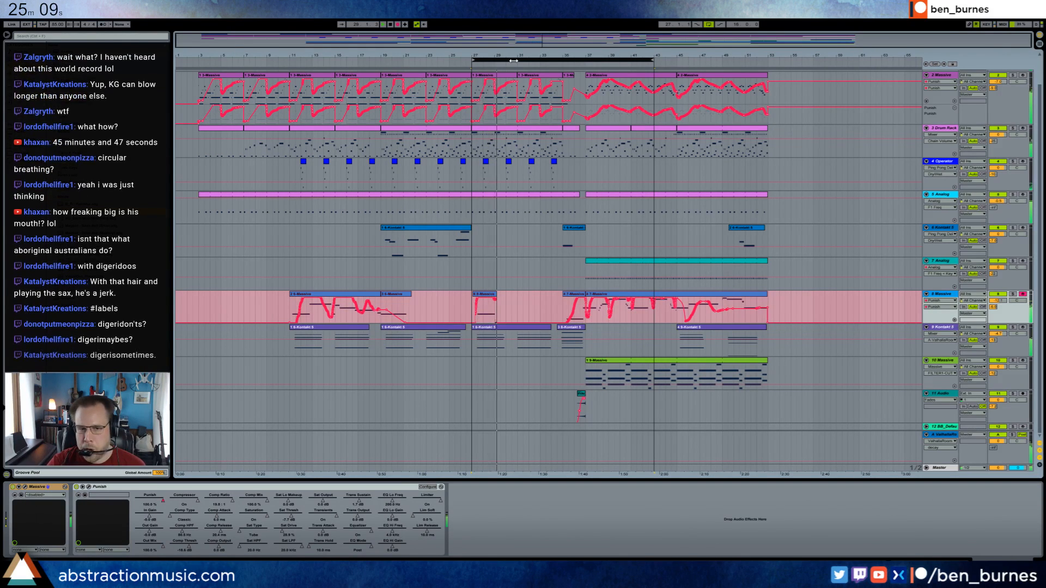
key(F9)
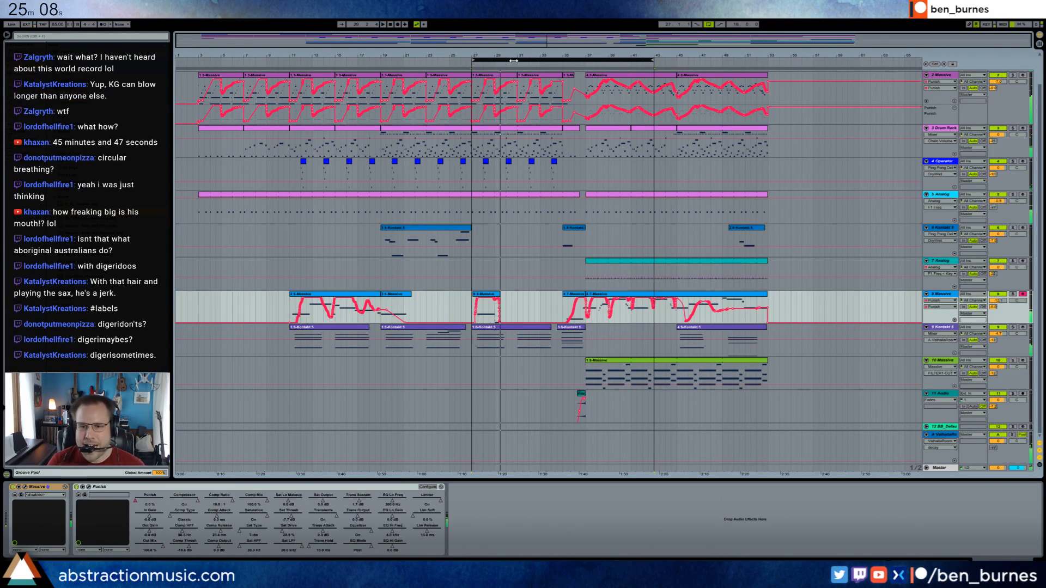
click(479, 294)
key(Delete)
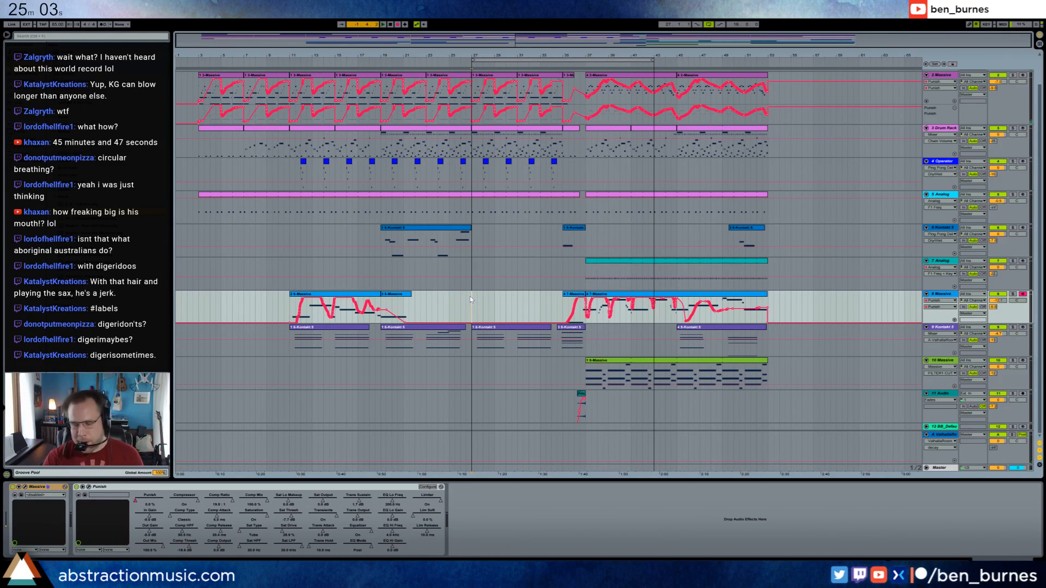
Record a Massive part on track 8 from bar 27 to bar 35 and stop playback.
key(F9)
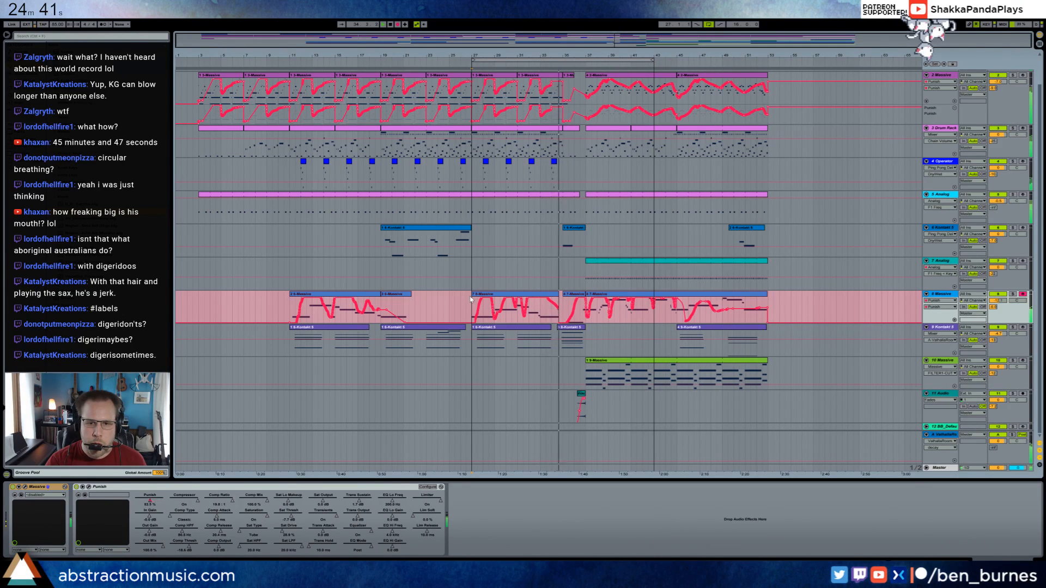
key(space)
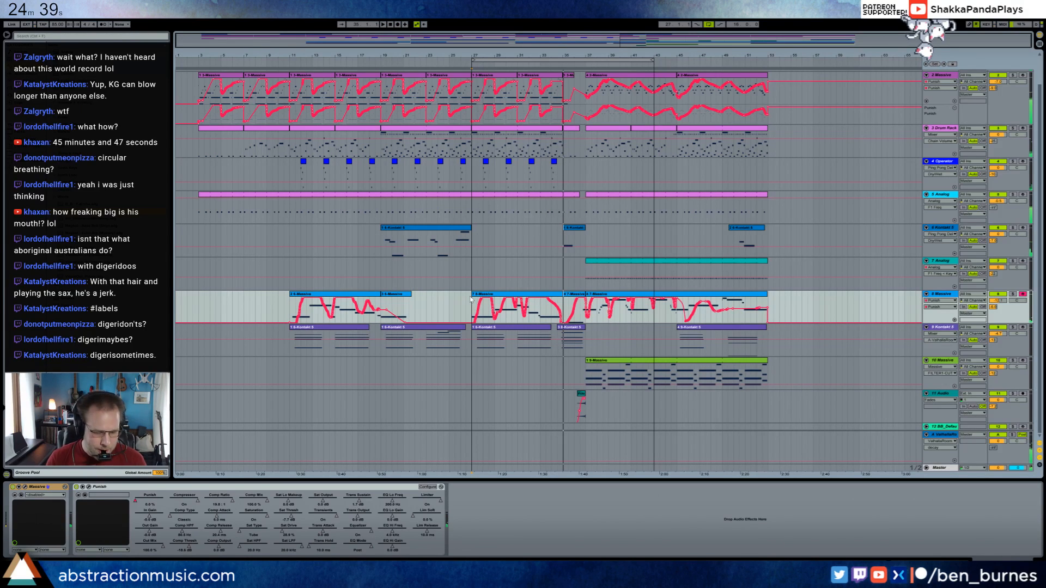
Try to record a Kontakt phrase on armed track 6 from bar 27 to bar 35.
click(473, 239)
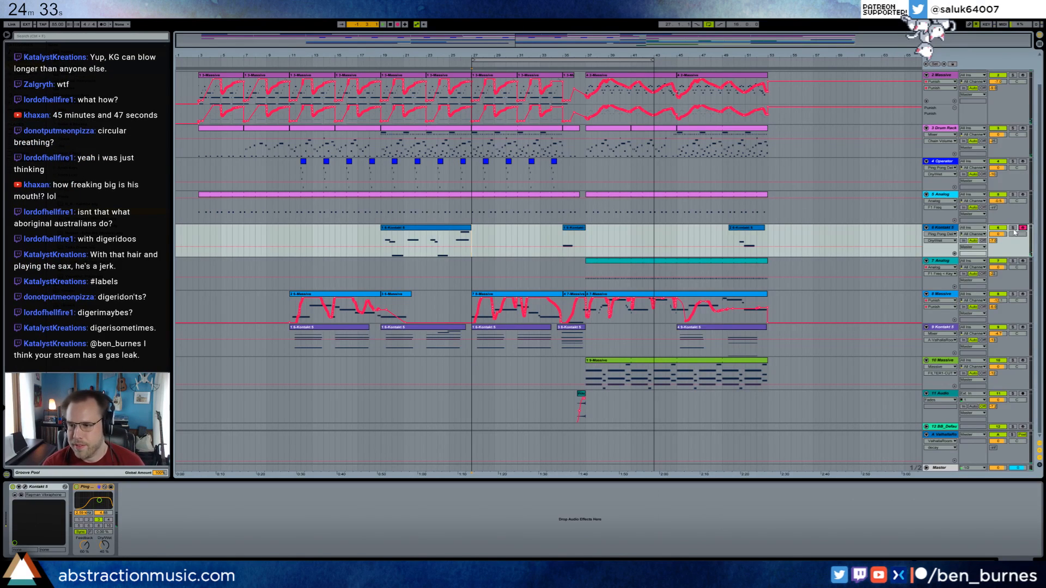
key(F9)
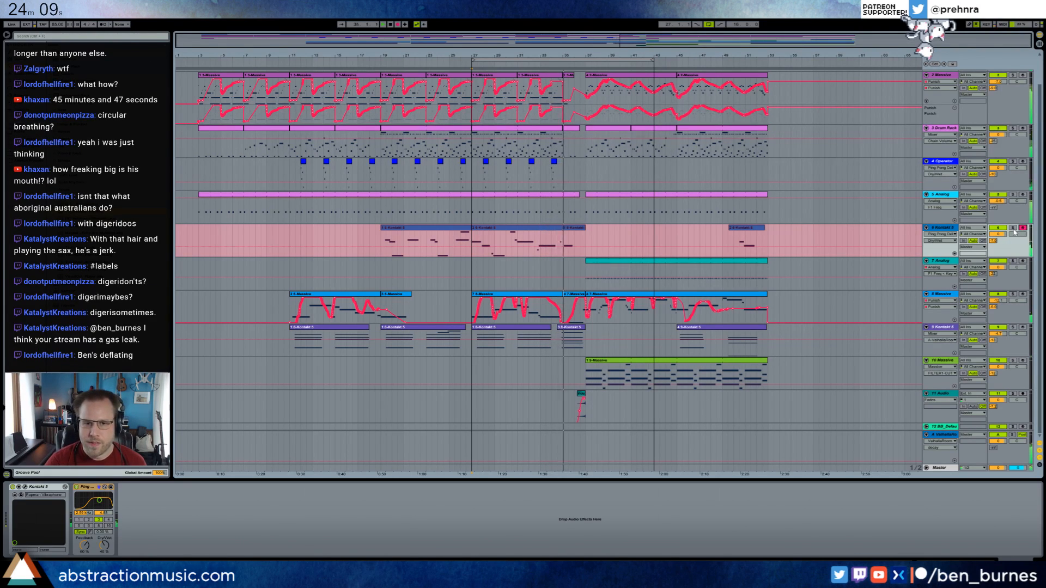
click(1015, 231)
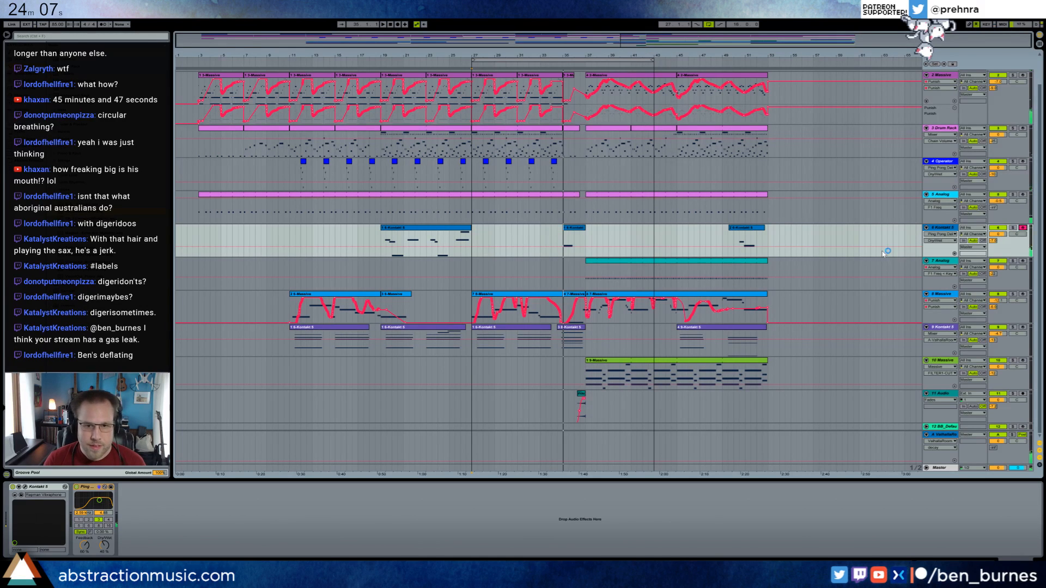
Shift two notes near bar 5 of the Kontakt clip starting at bar 27 on track 6, one slightly earlier and the other slightly later.
double_click(534, 231)
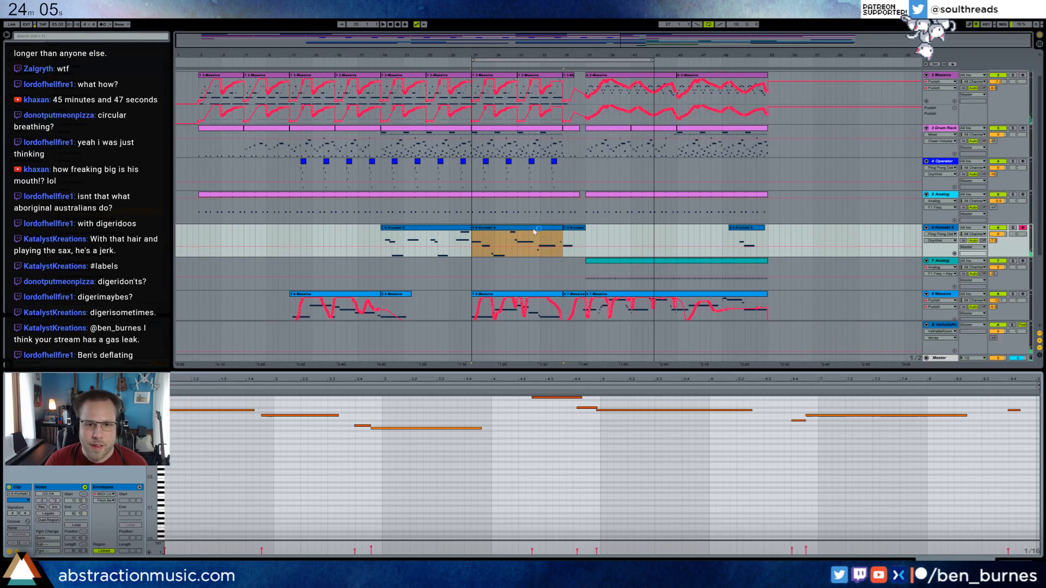
click(580, 407)
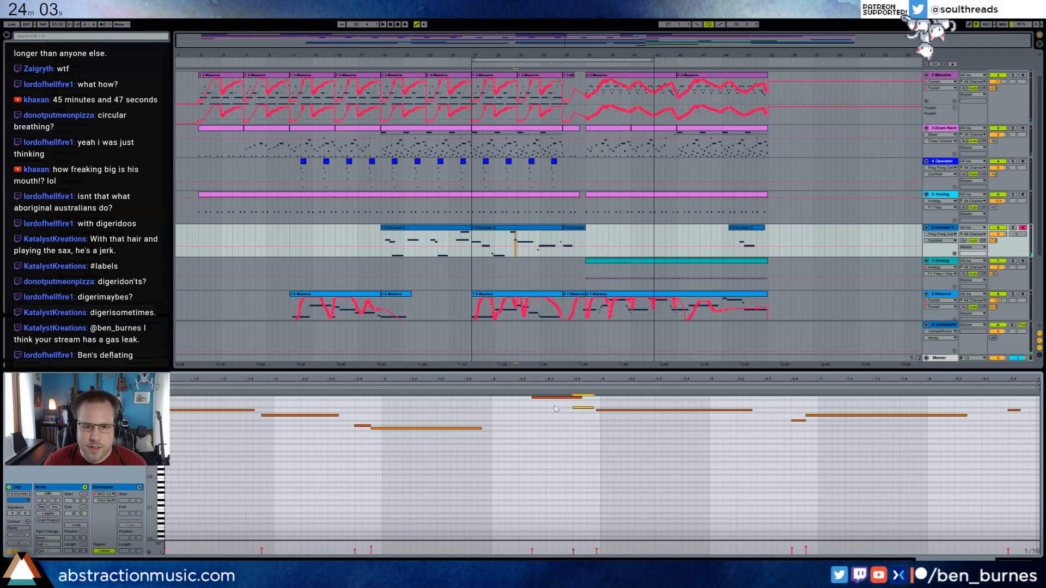
click(608, 411)
key(space)
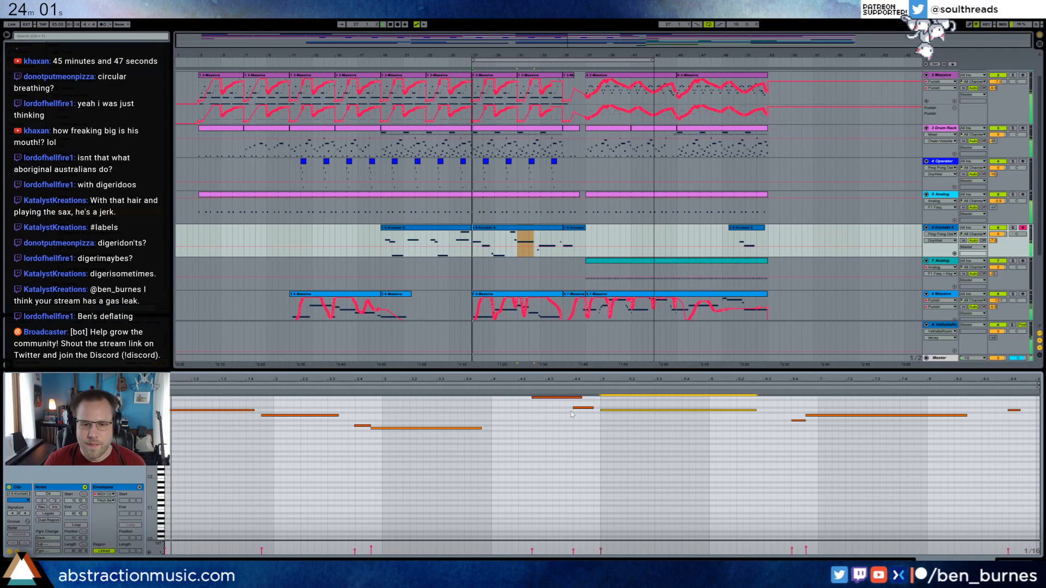
click(593, 417)
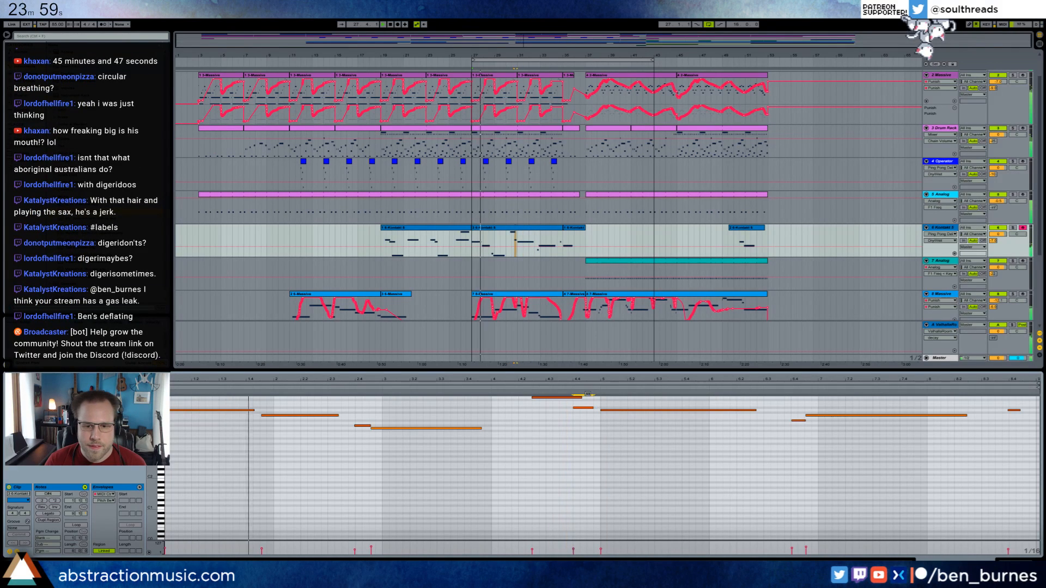
click(577, 397)
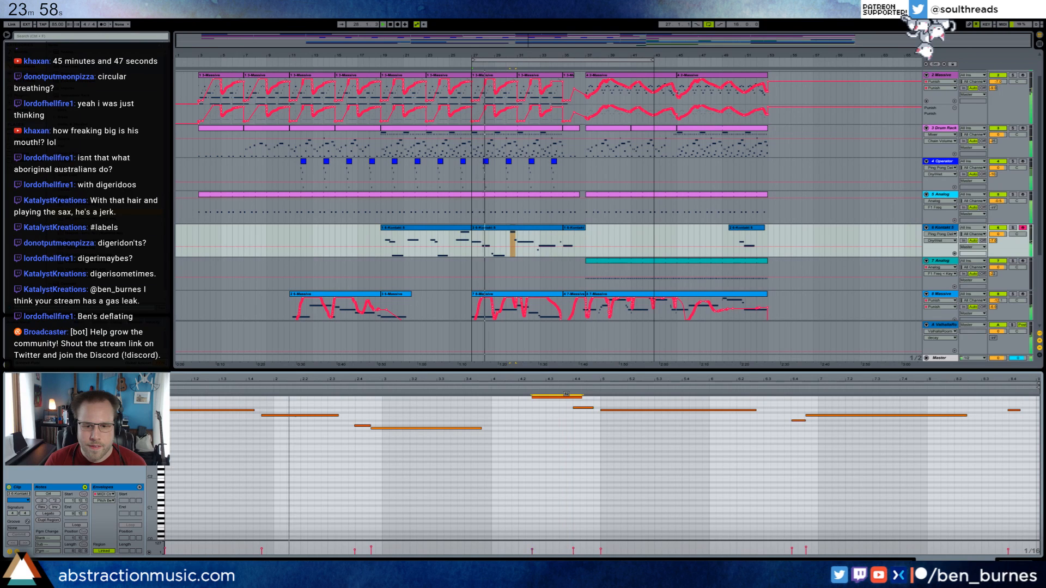
click(642, 410)
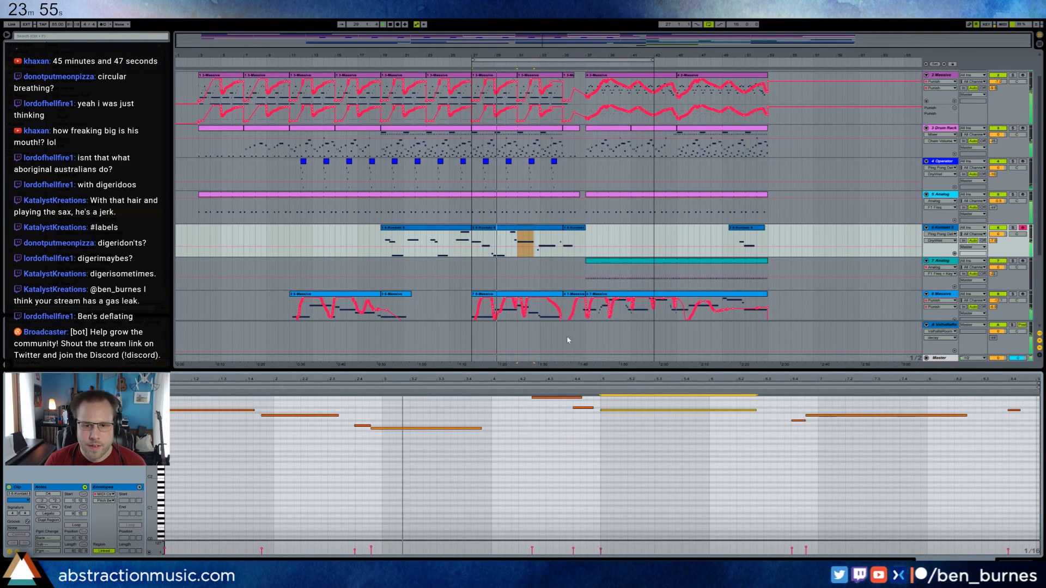
Nudge three notes slightly later in the second half of the Massive clip starting at bar 27 on track 8, and return to the device view.
click(551, 295)
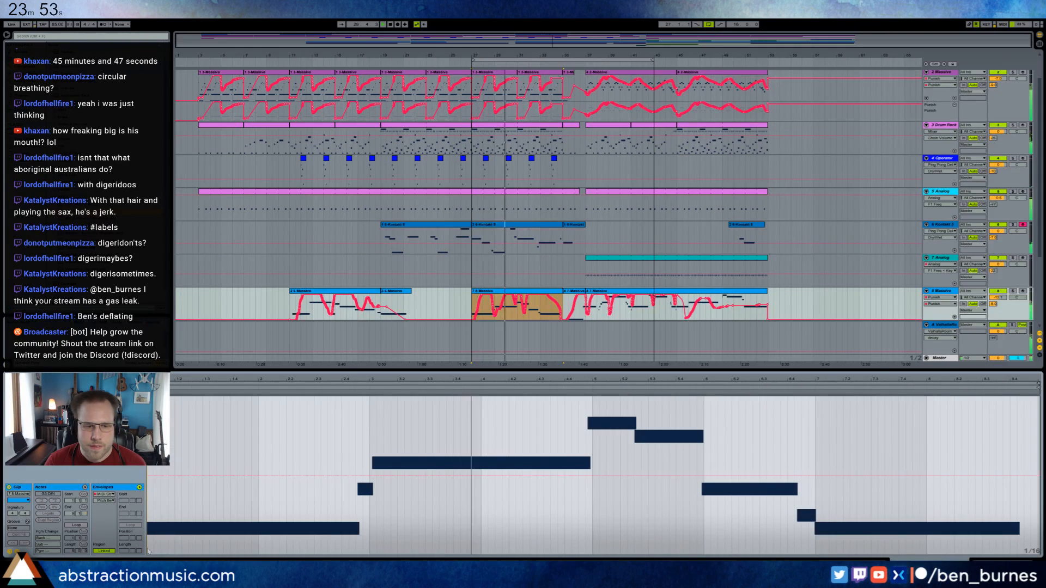
click(17, 552)
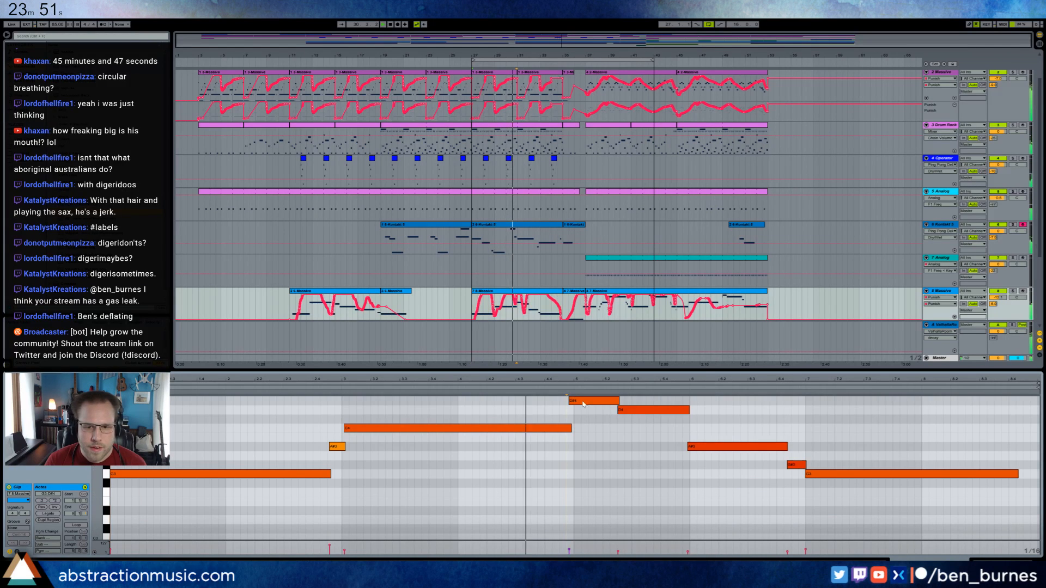
drag(583, 402, 587, 404)
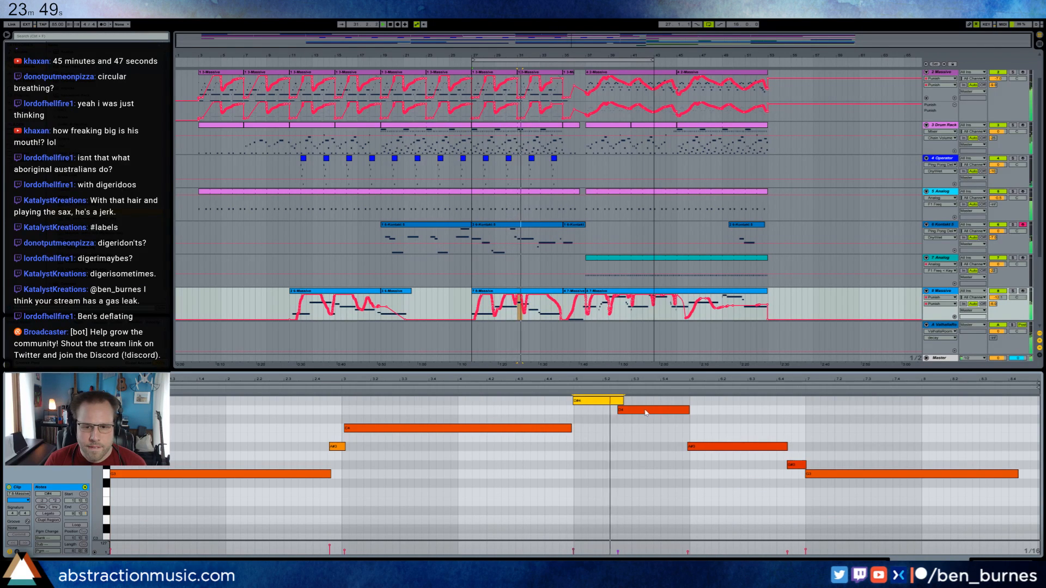
drag(702, 447, 705, 448)
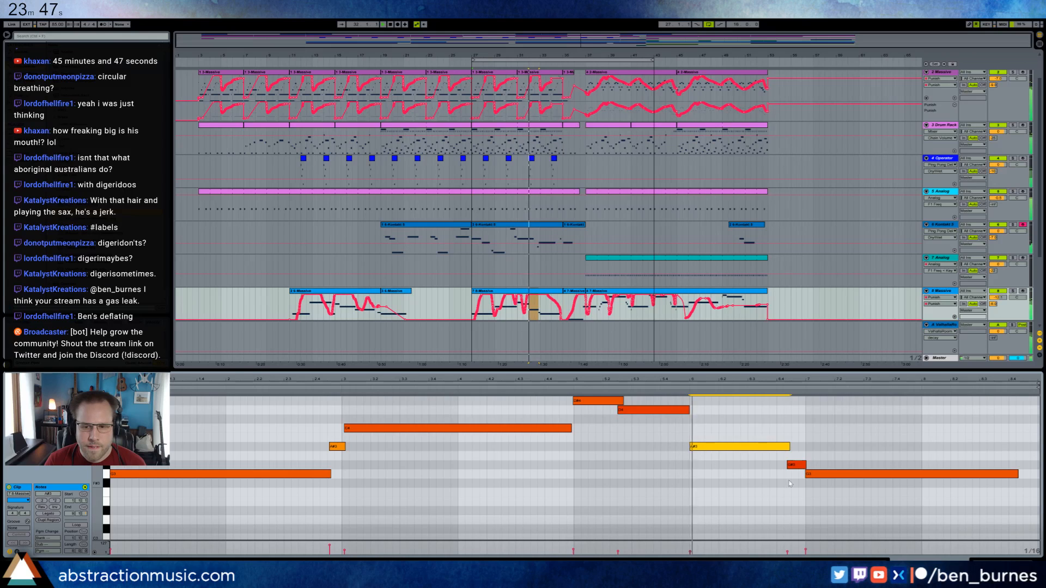
drag(795, 464, 798, 464)
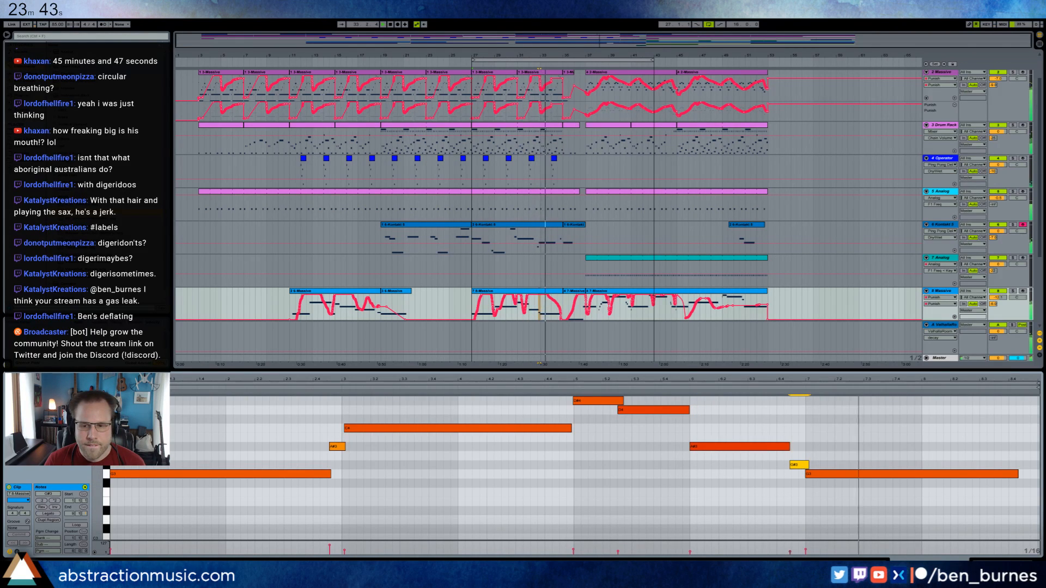
key(shift+Tab)
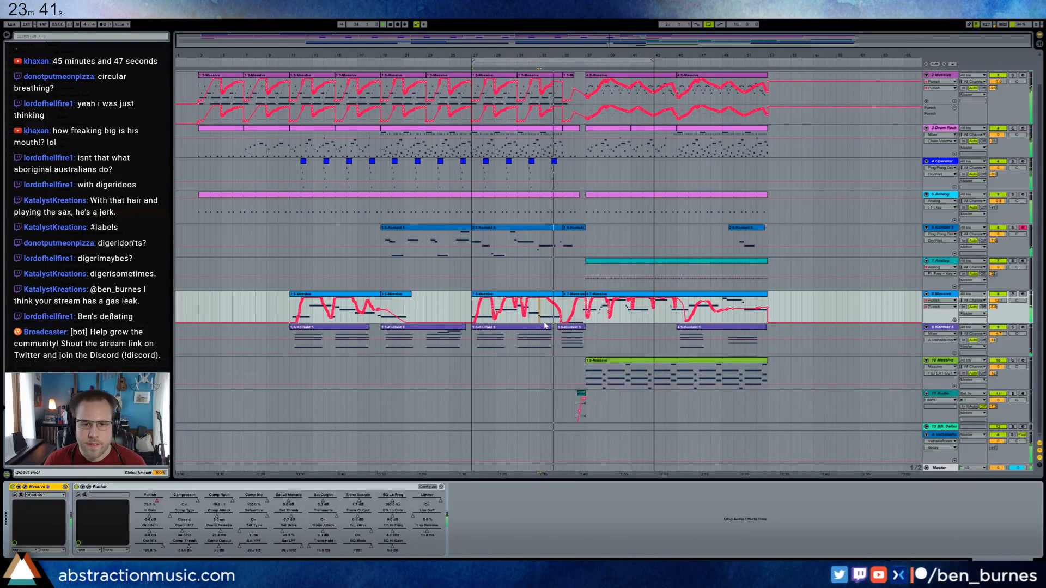
Move the 16-bar loop region to start at bar 37 and select the short Massive clip at bar 35 on track 2.
drag(545, 61, 655, 61)
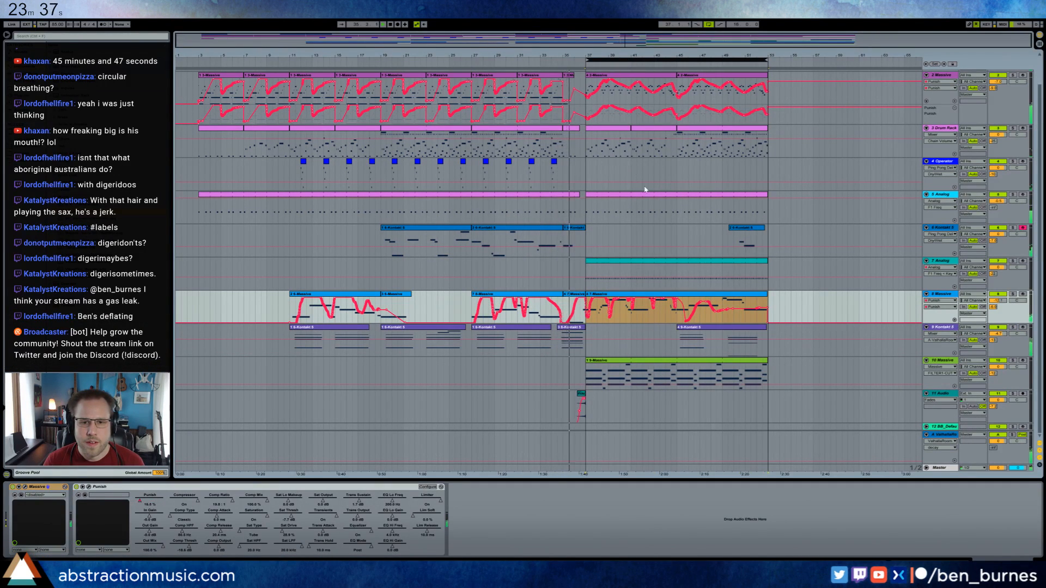
scroll(588, 193, up, 2)
click(570, 110)
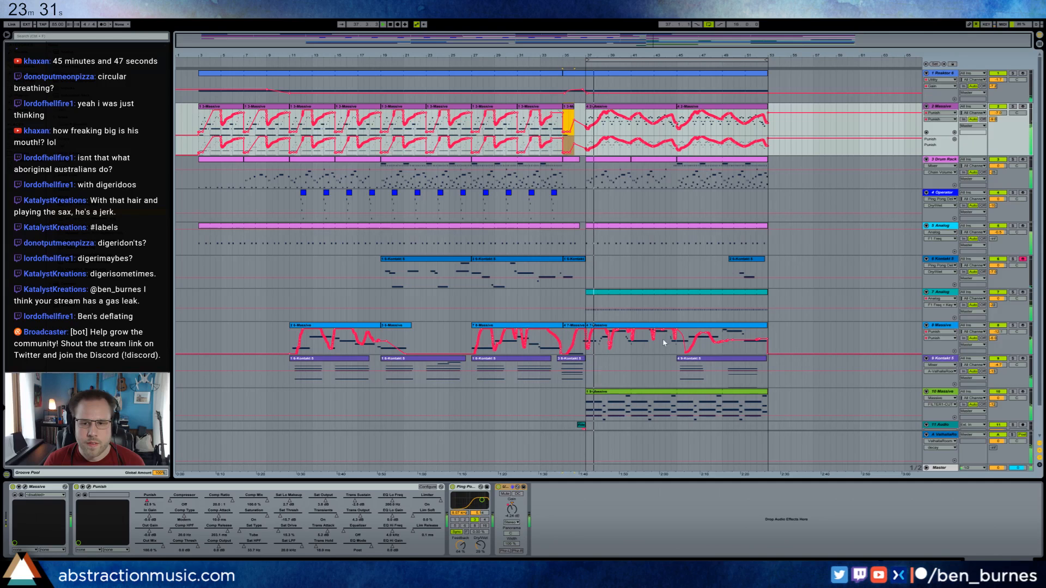
Show track 8's Punish automation in its own lane and delete the first beat of its automation at bar 37.
drag(584, 56, 439, 322)
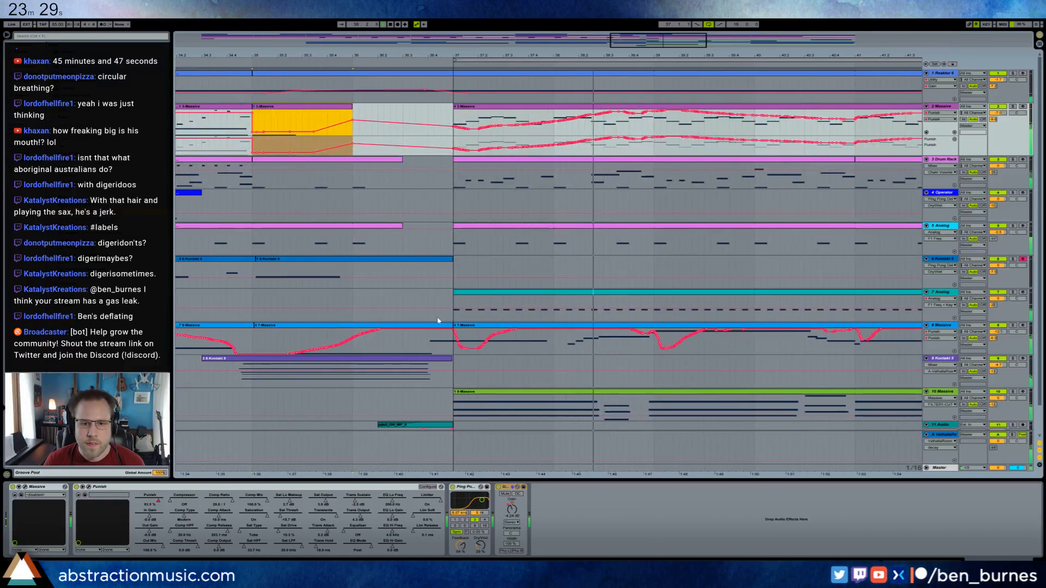
click(954, 351)
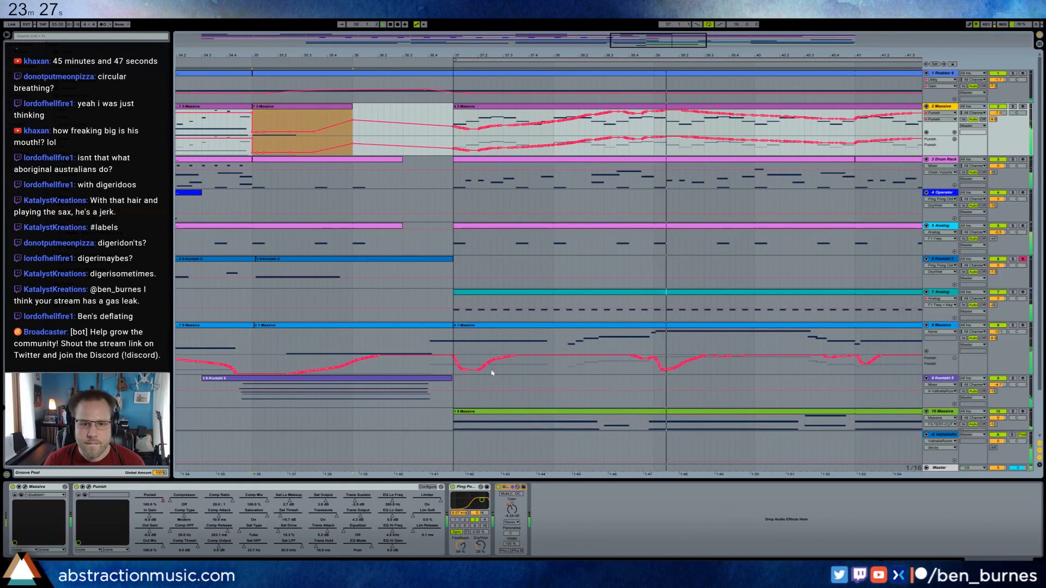
drag(453, 371, 485, 373)
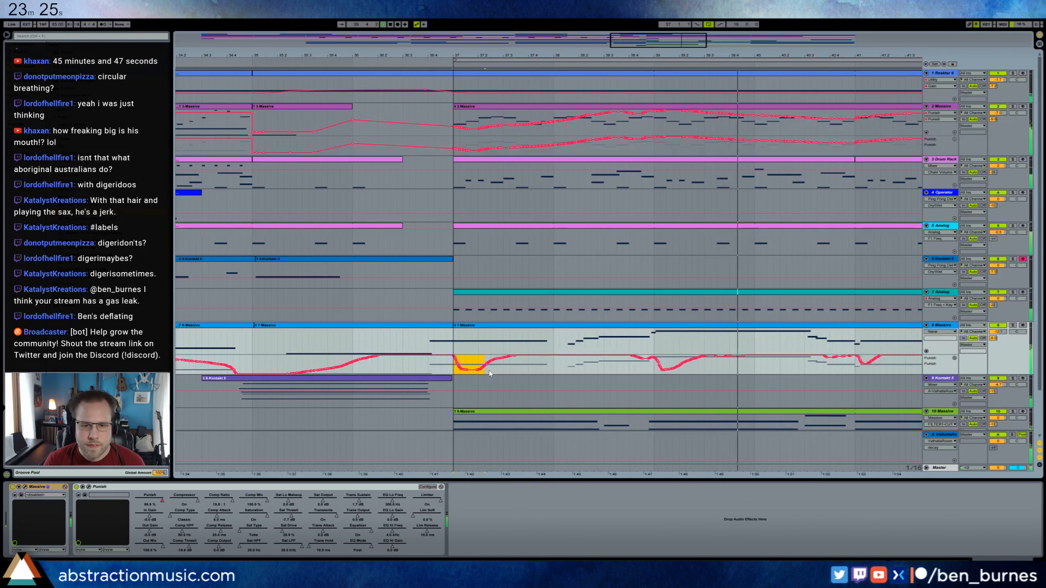
key(Delete)
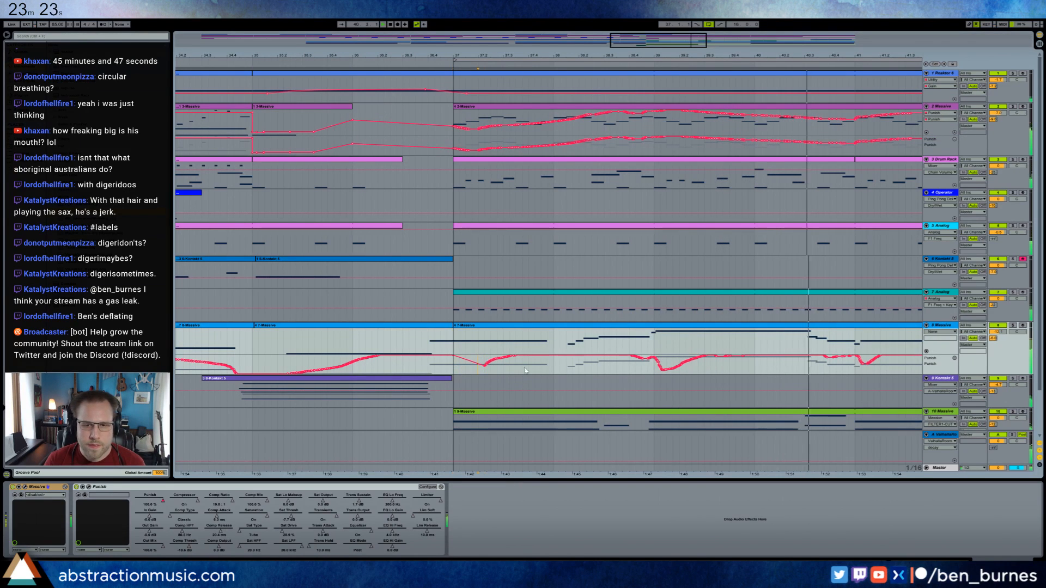
drag(665, 48, 669, 12)
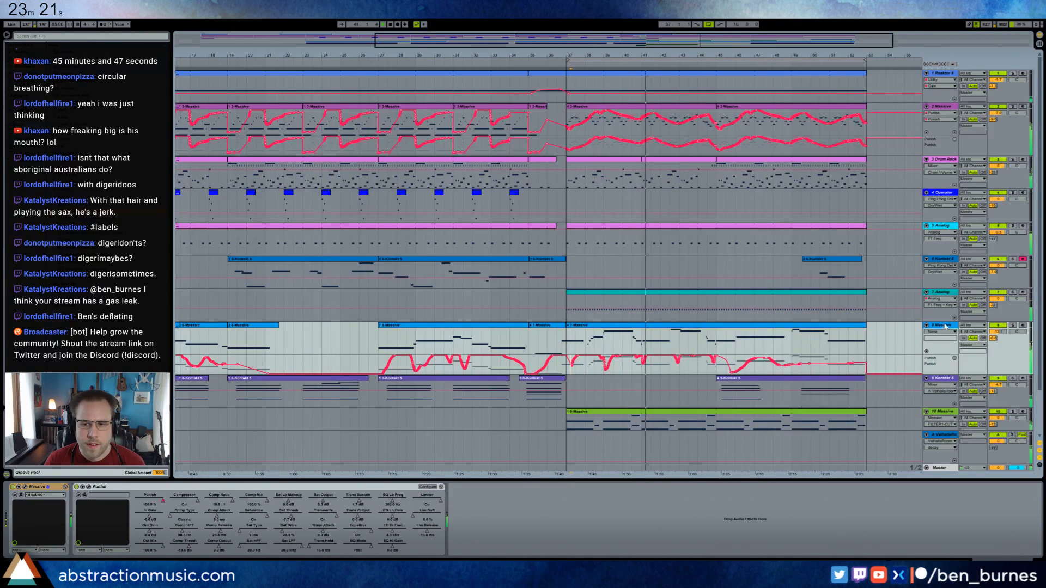
Open the Punish plug-in on track 8 and adjust its saturation drive.
click(89, 488)
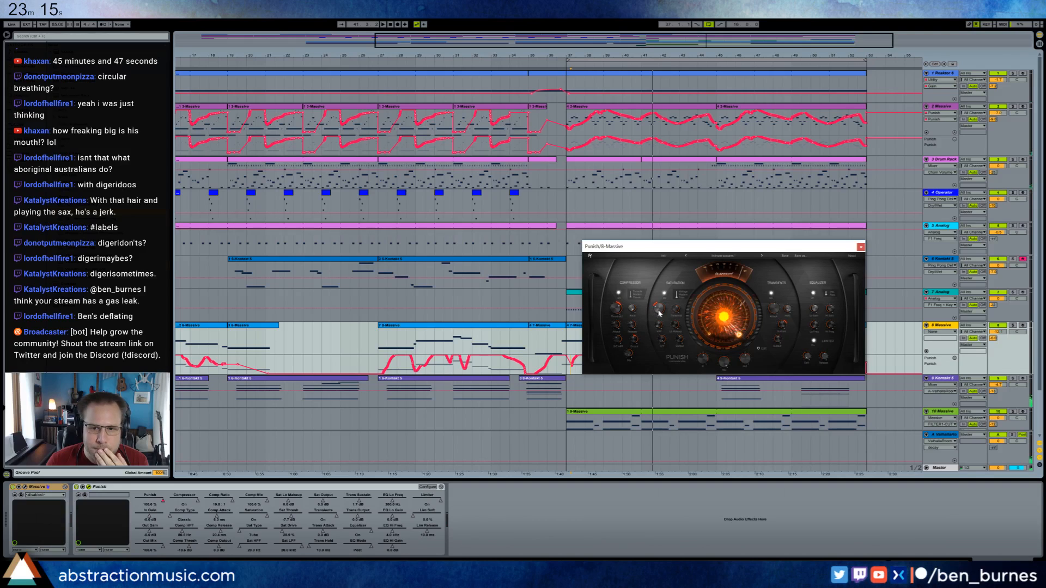
drag(660, 313, 657, 309)
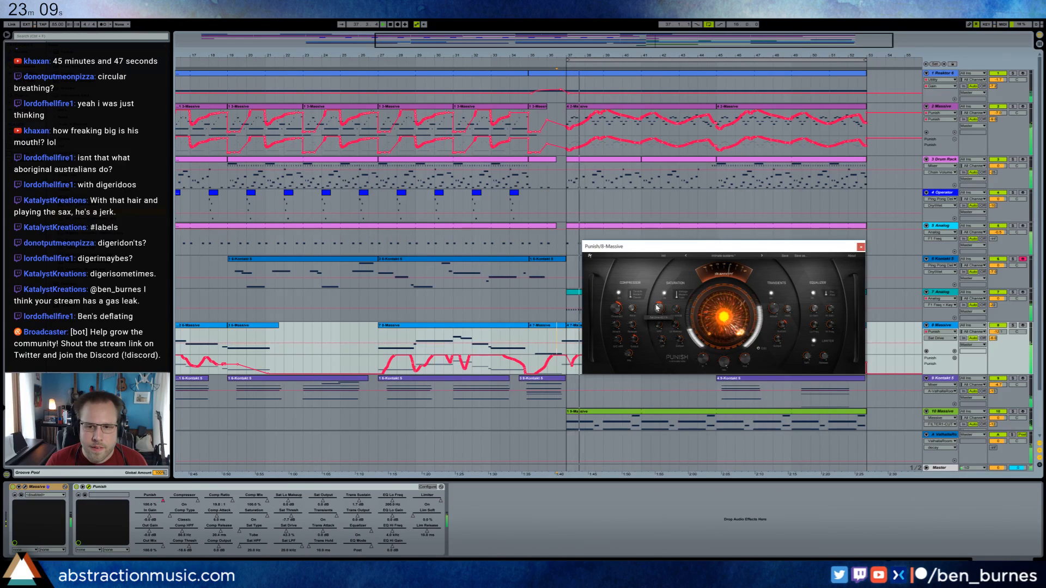
drag(656, 305, 659, 312)
Fine-tune the volume of track 8 and close the Punish window.
drag(998, 331, 998, 329)
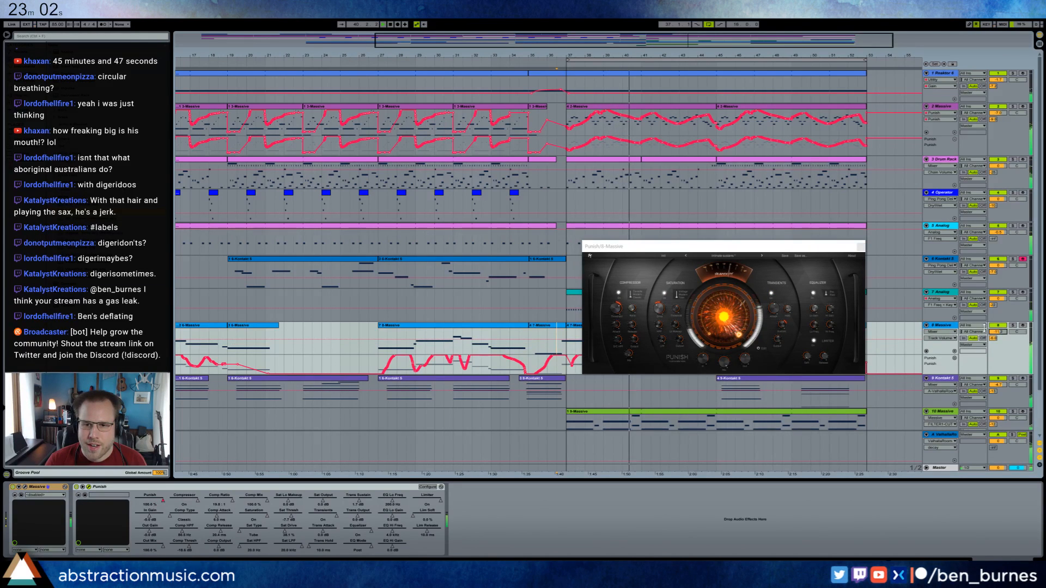
click(861, 246)
drag(998, 331, 998, 333)
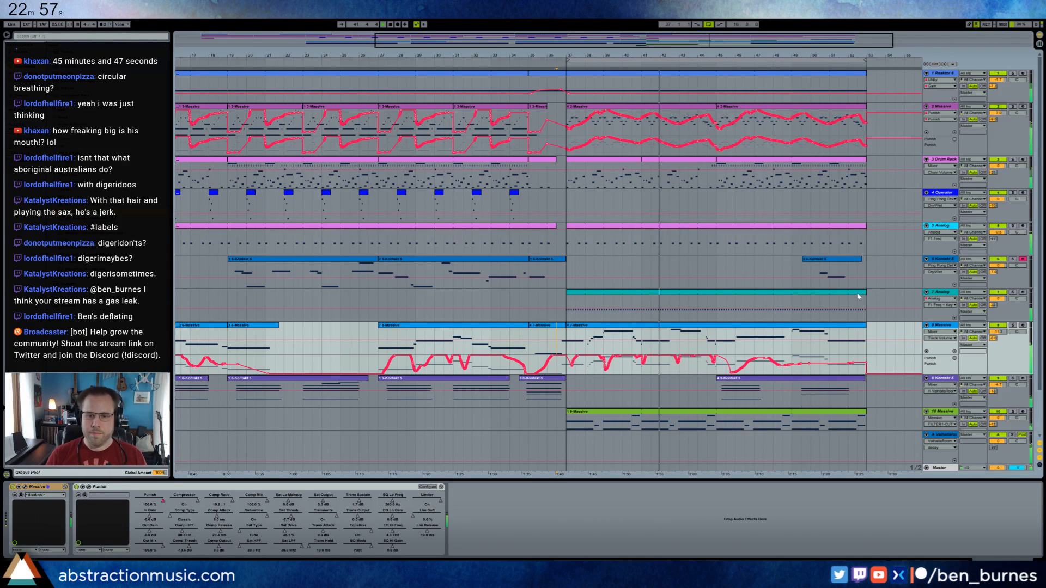
drag(611, 55, 618, 27)
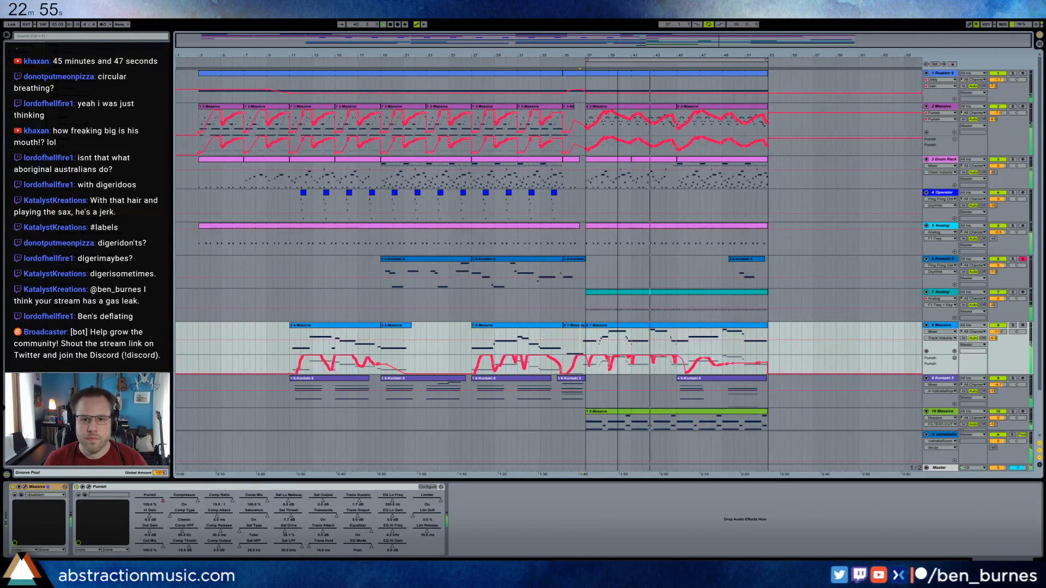
Select the Massive clip on track 10 and adjust the threshold of that track's compressor.
click(761, 293)
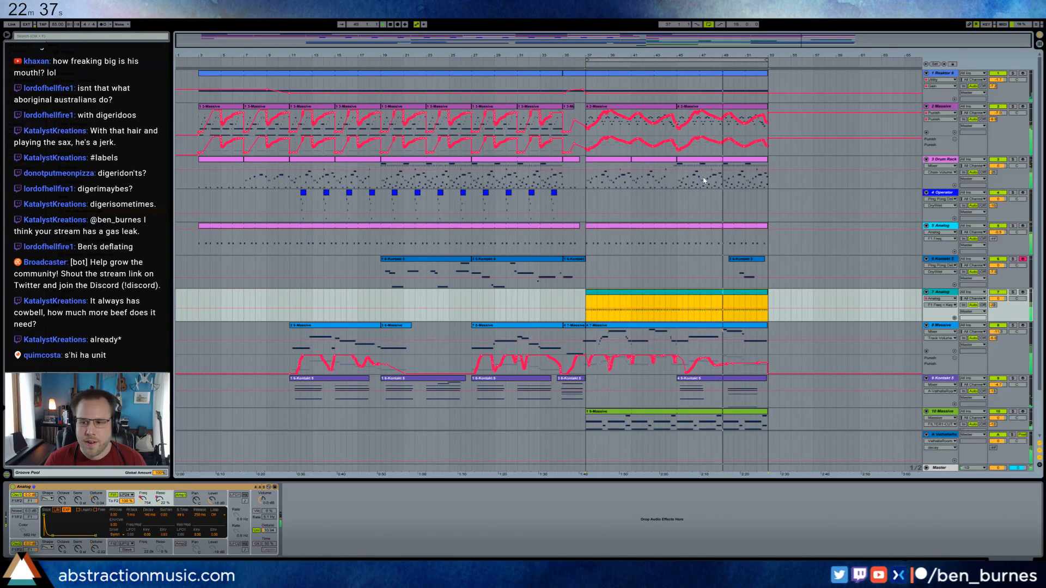
click(751, 415)
scroll(750, 415, down, 2)
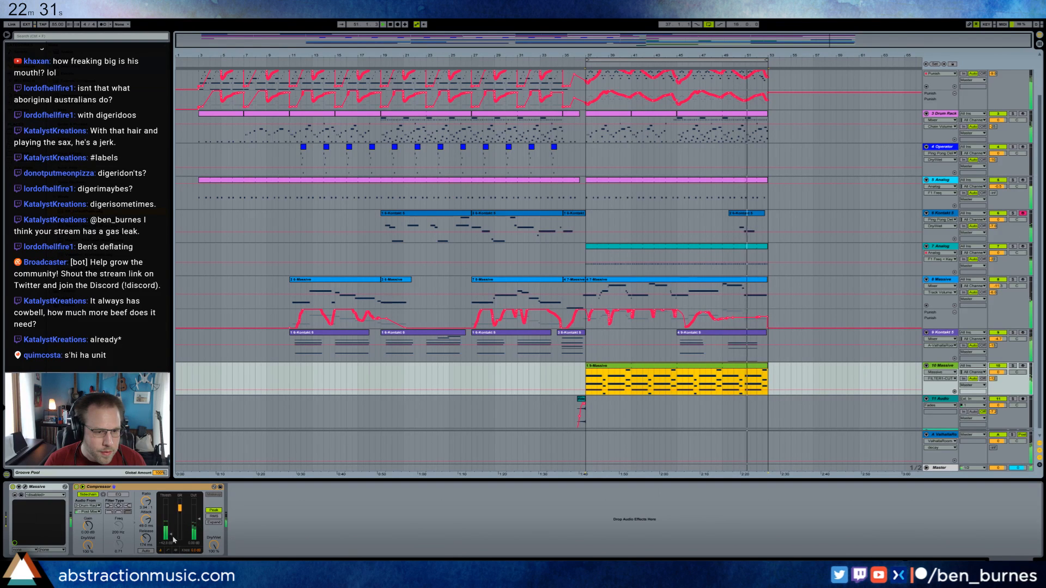
drag(171, 534, 171, 532)
Adjust the master volume in track 10's Massive synth, close the plug-in window and reselect the track's clip.
click(24, 488)
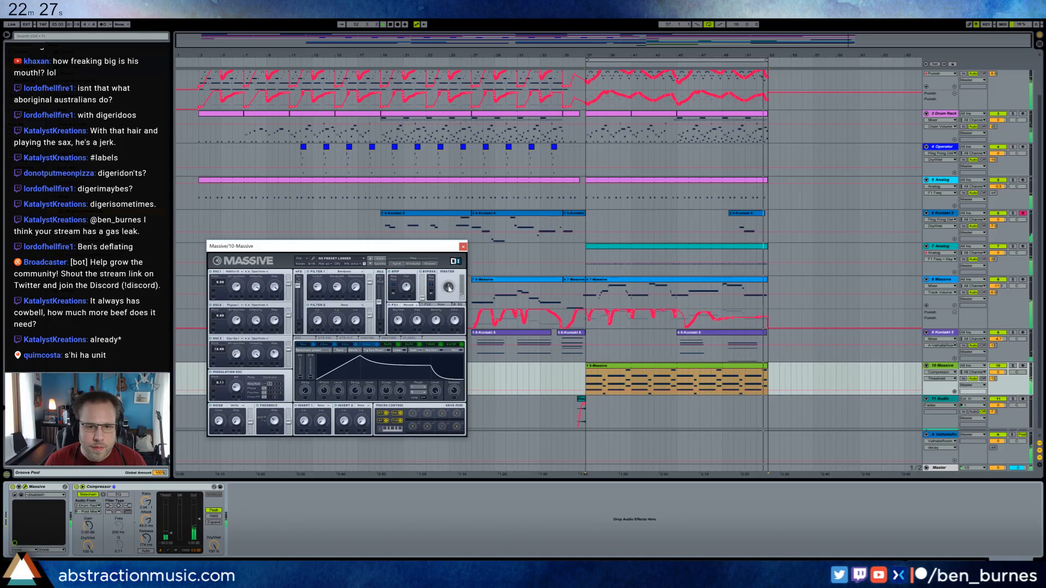
click(447, 283)
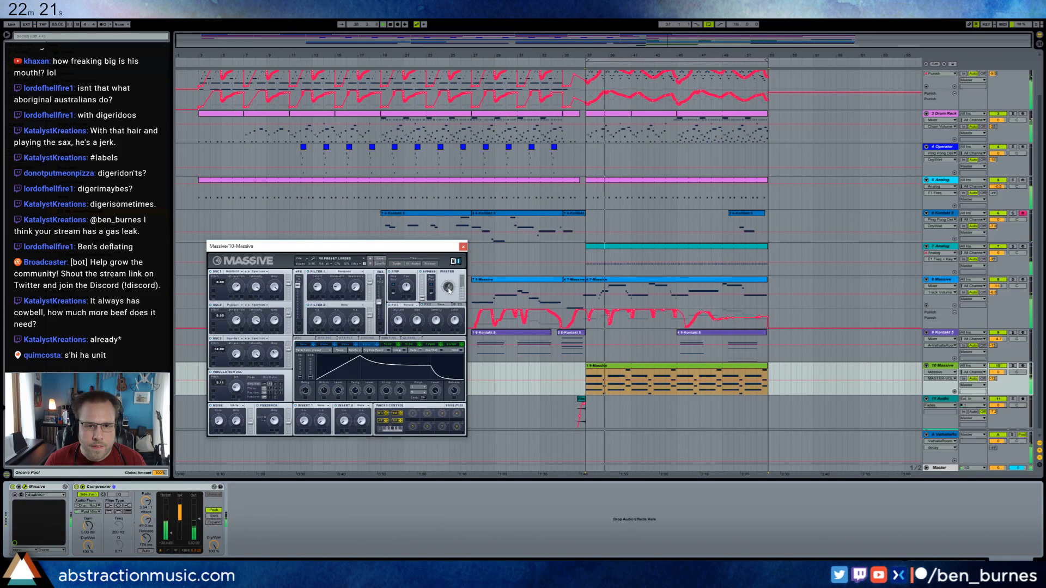
click(463, 246)
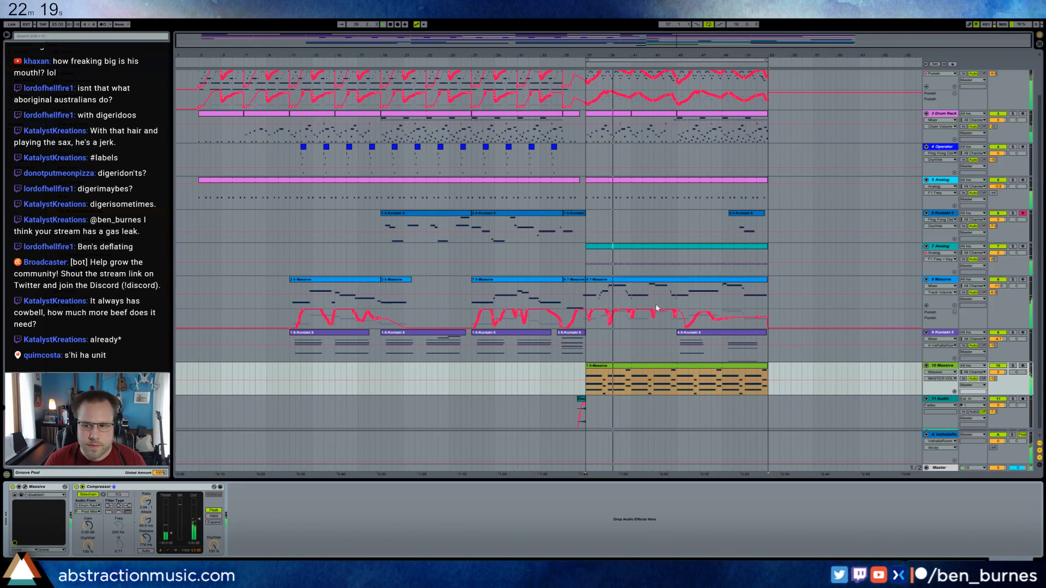
click(592, 376)
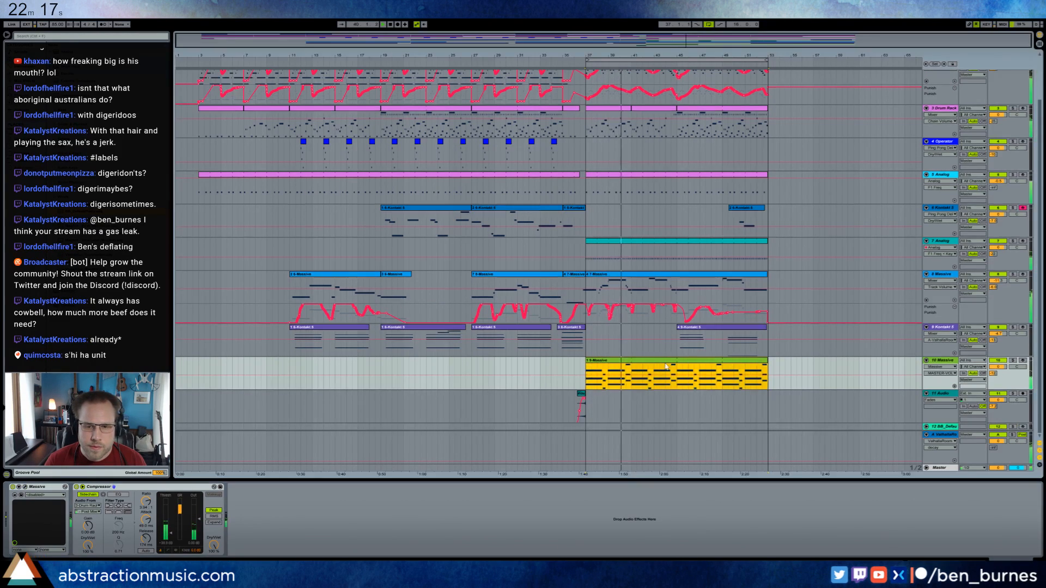
Split off the first two bars of track 5's Analog clip at bar 37 and raise the last note of that section one octave.
scroll(668, 369, up, 2)
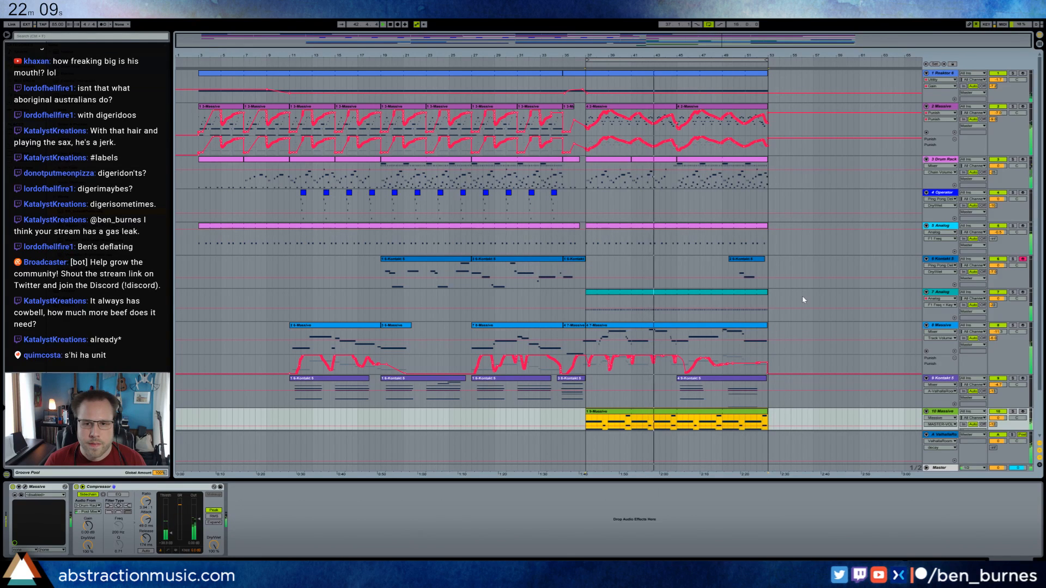
double_click(673, 228)
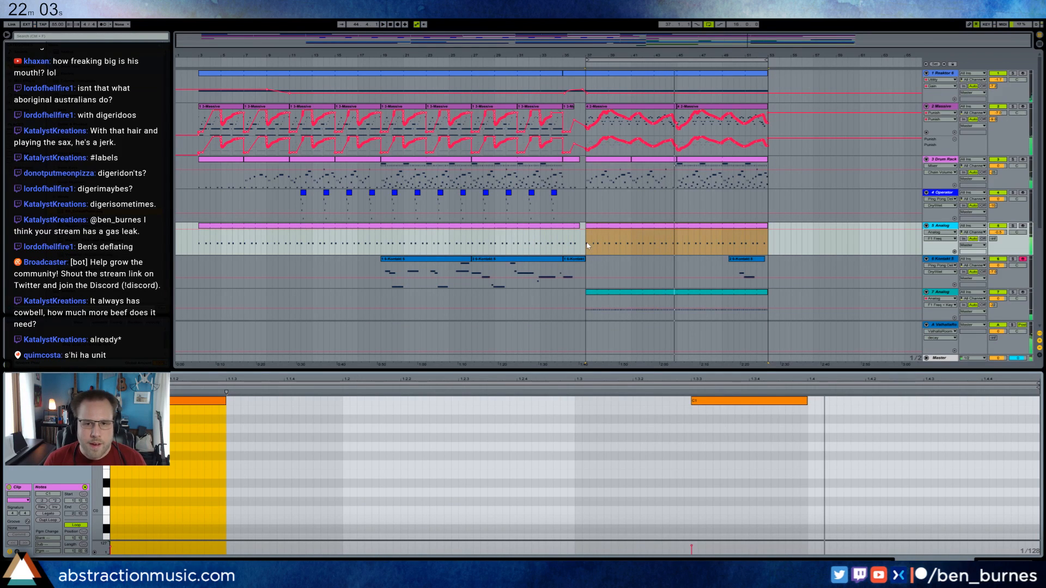
drag(587, 246, 606, 246)
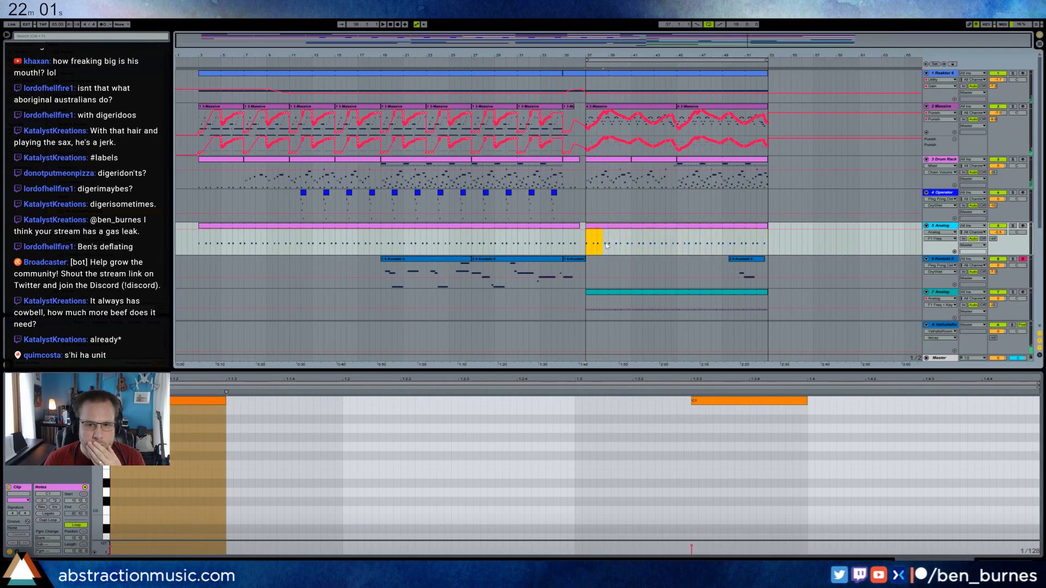
key(ctrl+e)
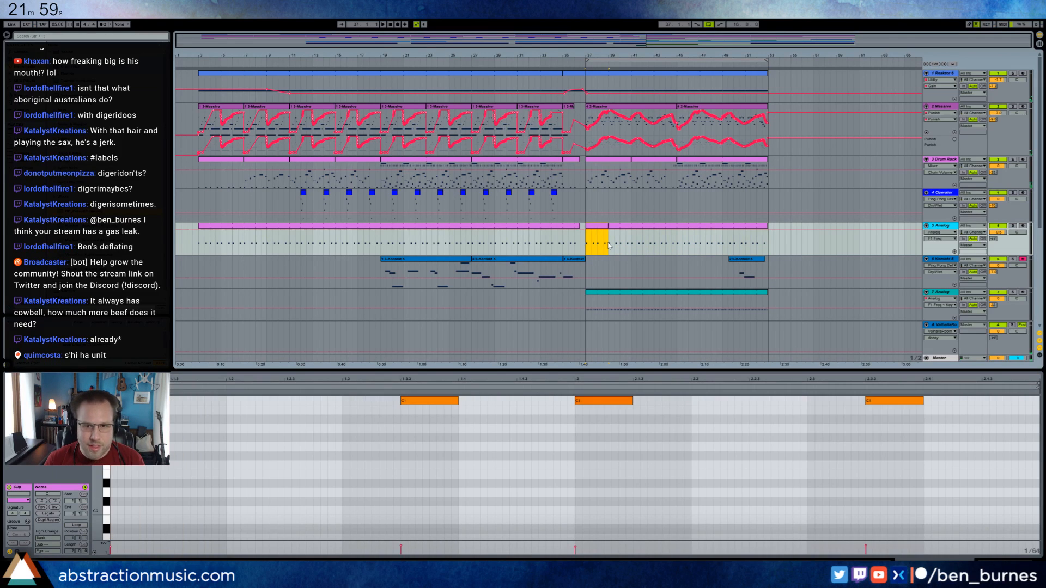
drag(891, 438, 864, 346)
key(shift+Up)
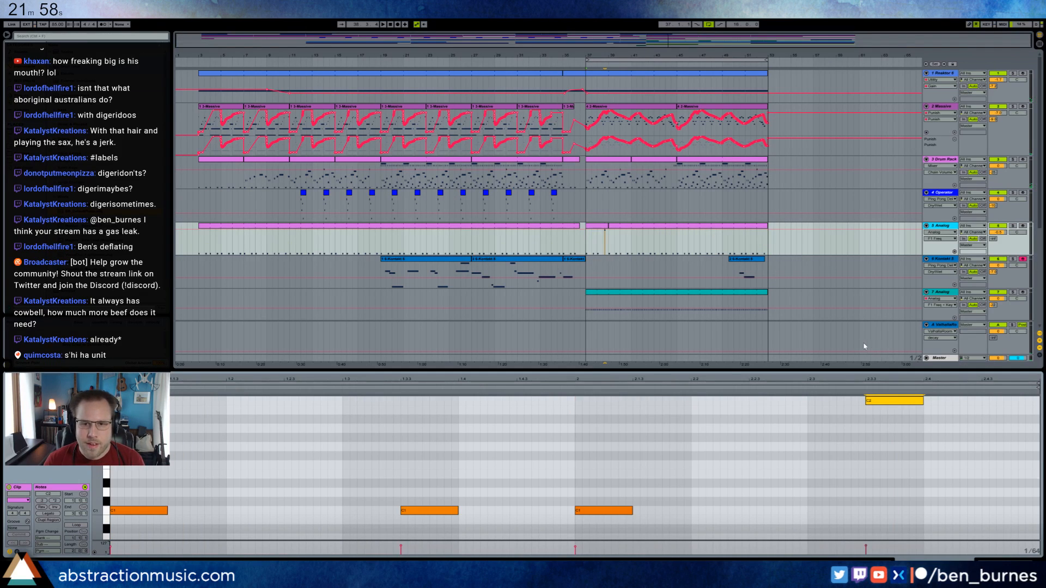
Loop track 5's two-bar Analog clip at bar 37 and extend the section in repeating copies to bar 53.
click(602, 247)
key(space)
click(75, 526)
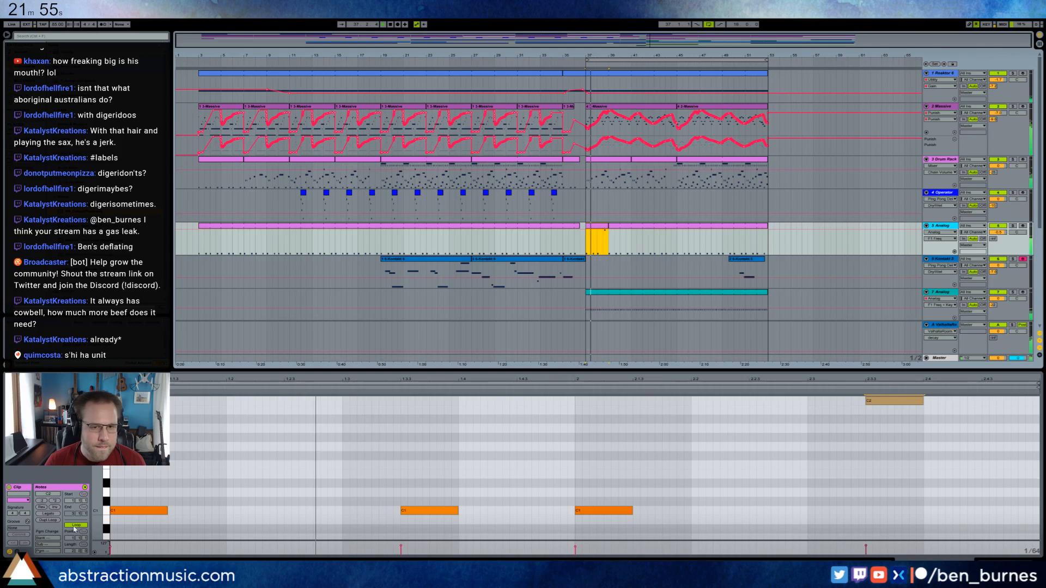
drag(607, 225, 767, 230)
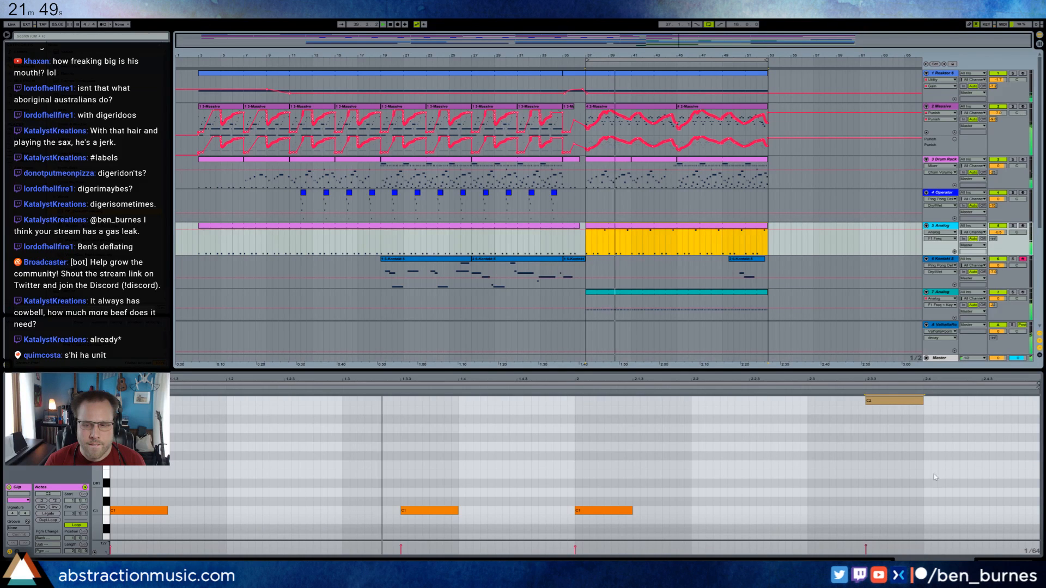
Consolidate the first four bars of track 5's section at bar 37 and add a short lower note after its last high note.
drag(632, 242, 587, 241)
key(ctrl+j)
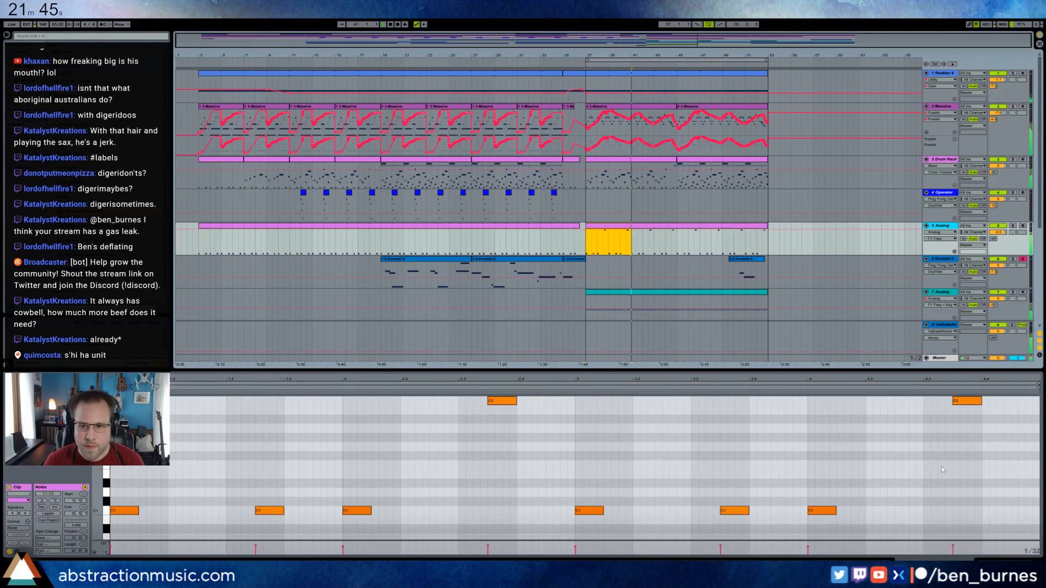
double_click(1001, 446)
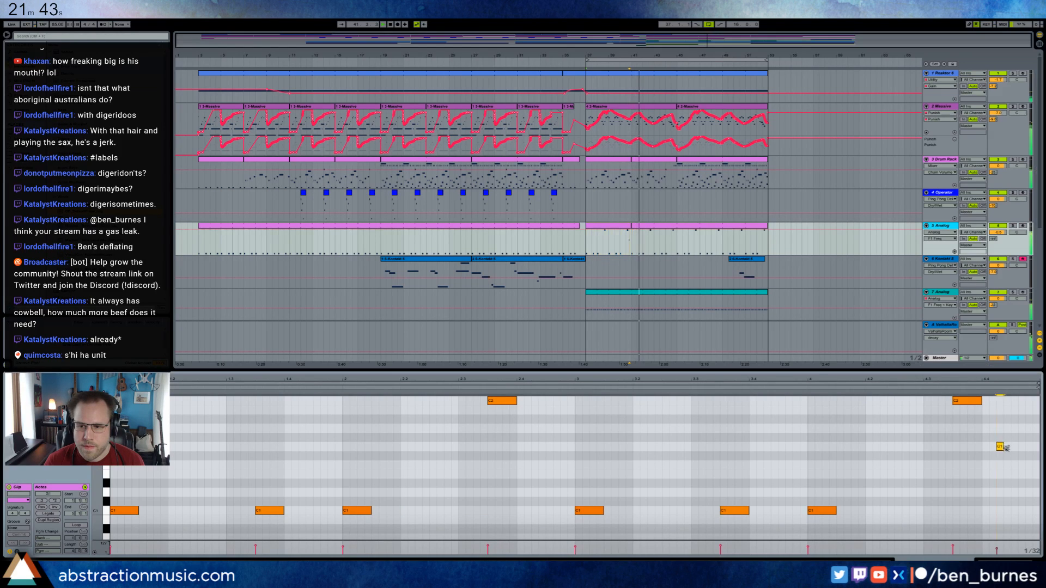
drag(1020, 437, 1019, 437)
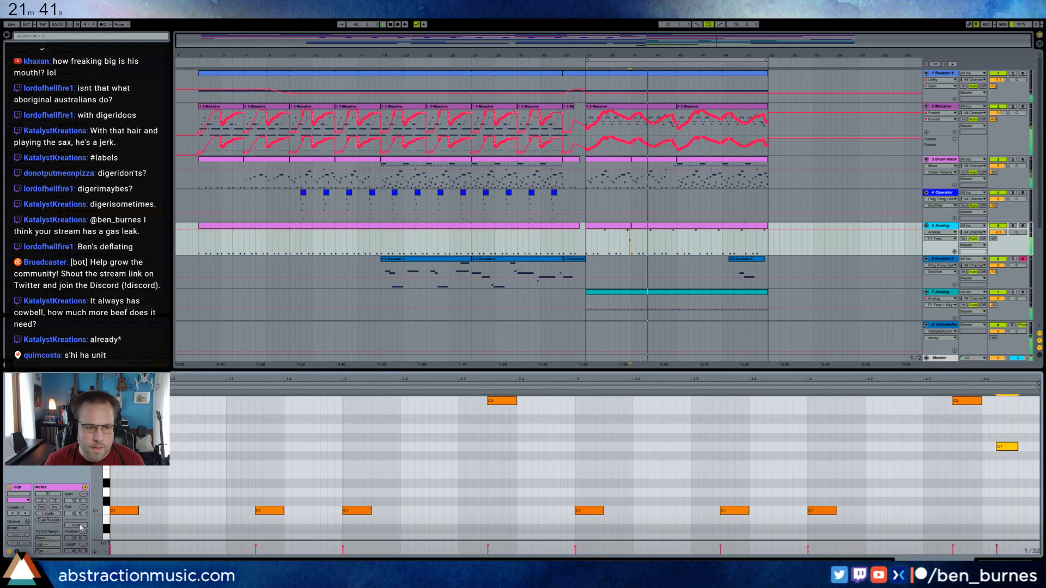
Loop the consolidated four-bar Analog clip, extend it to bar 53 and show the track's devices.
click(80, 527)
drag(586, 240, 770, 237)
key(shift+Tab)
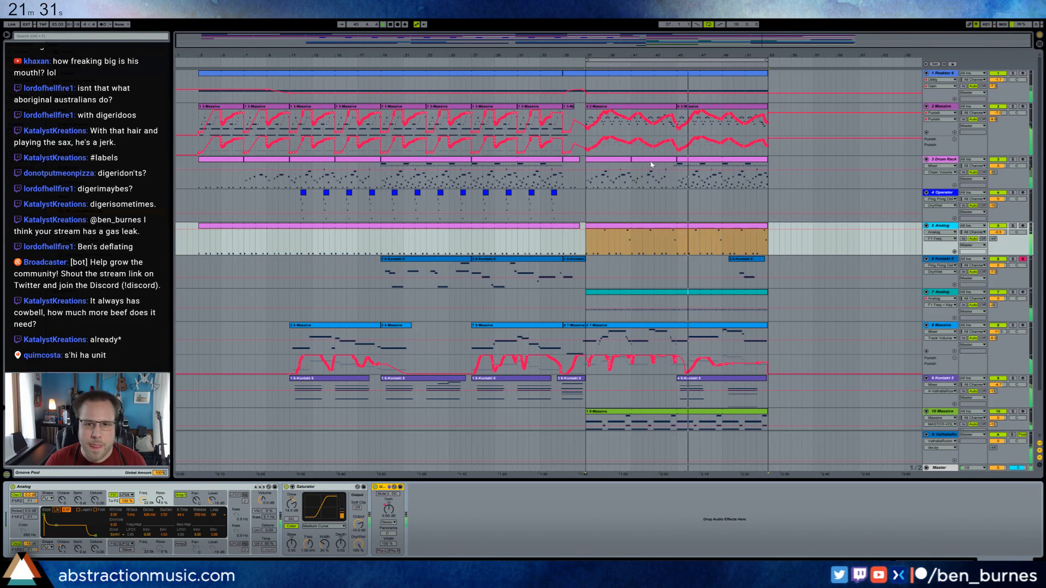
Check the Drum Rack devices on track 3 and the high and closing notes of track 5's Analog clip.
click(947, 162)
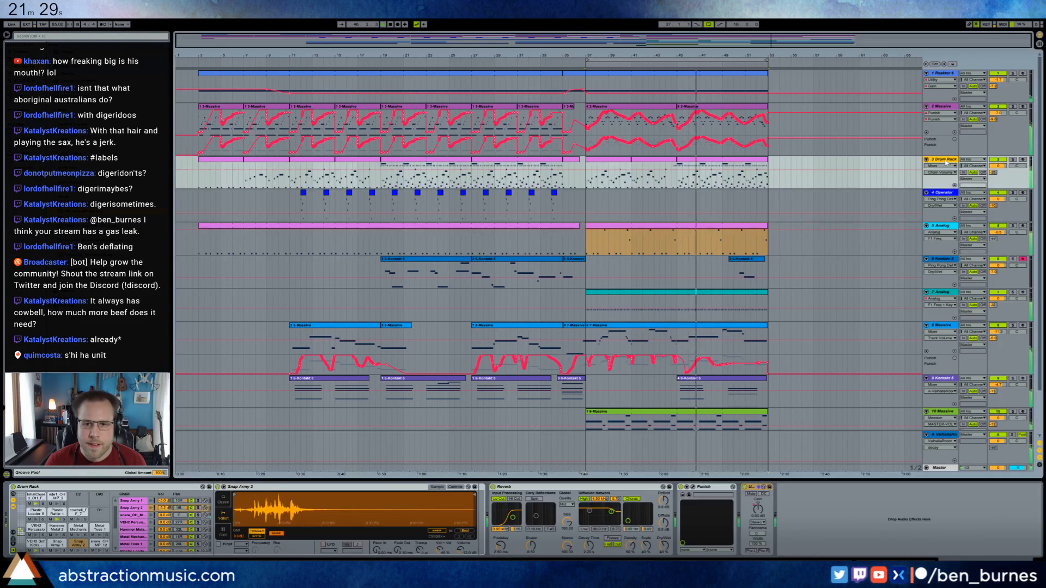
double_click(719, 230)
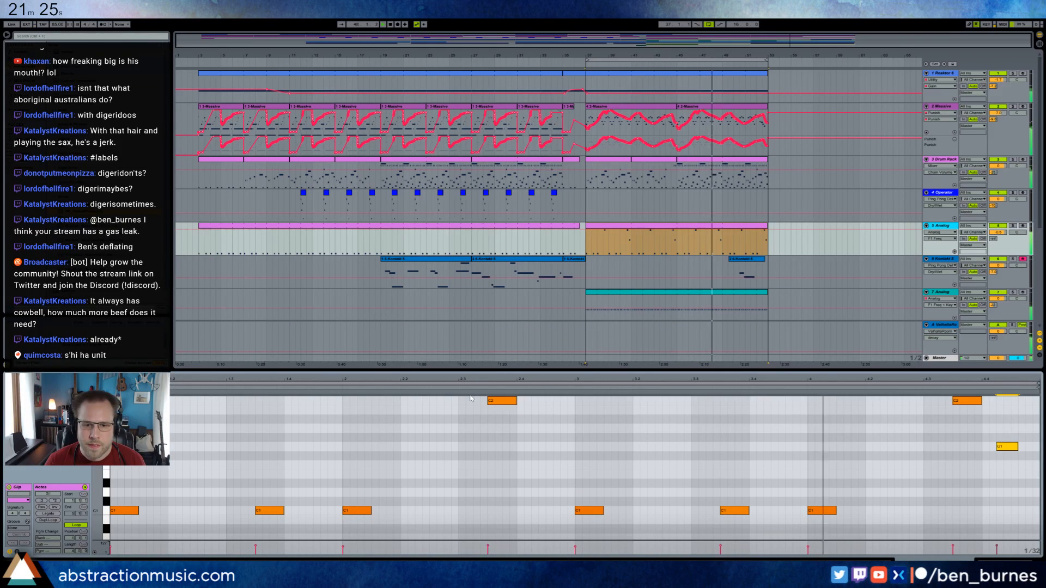
drag(472, 407, 713, 408)
drag(1003, 401, 488, 407)
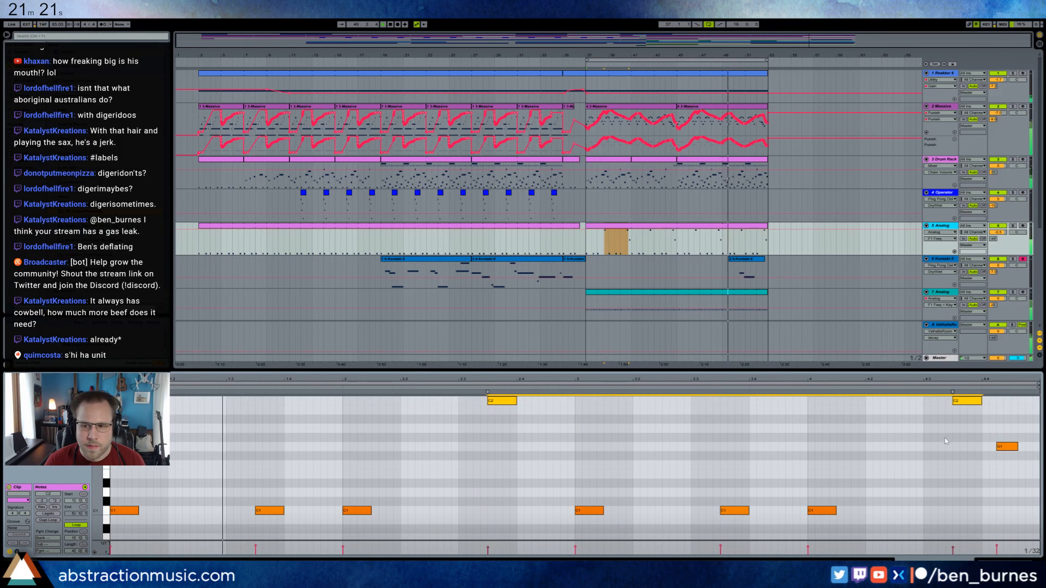
click(1006, 446)
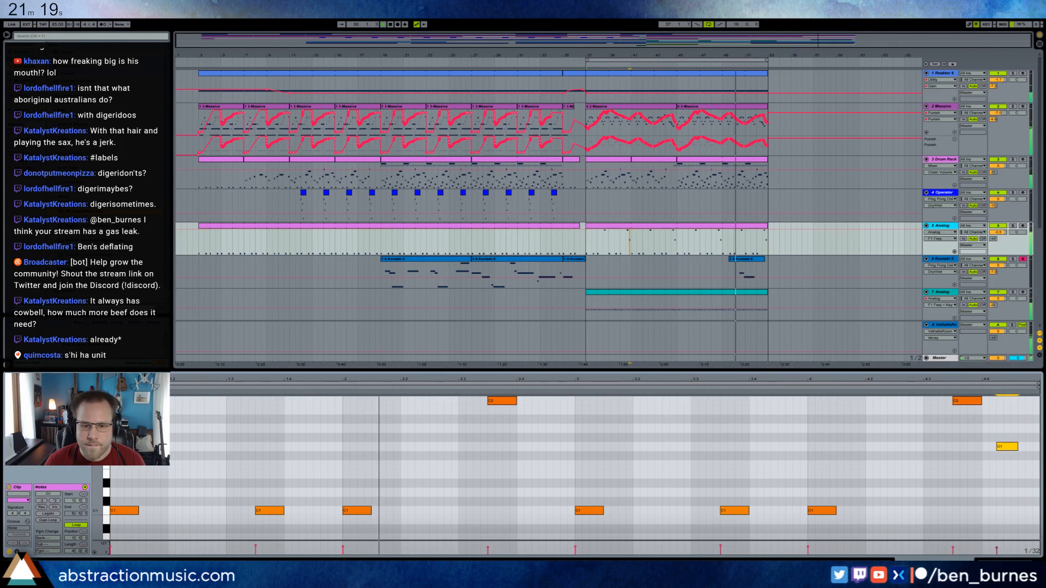
Fine-tune the amp envelope release in track 5's Analog synth.
key(shift+Tab)
click(182, 506)
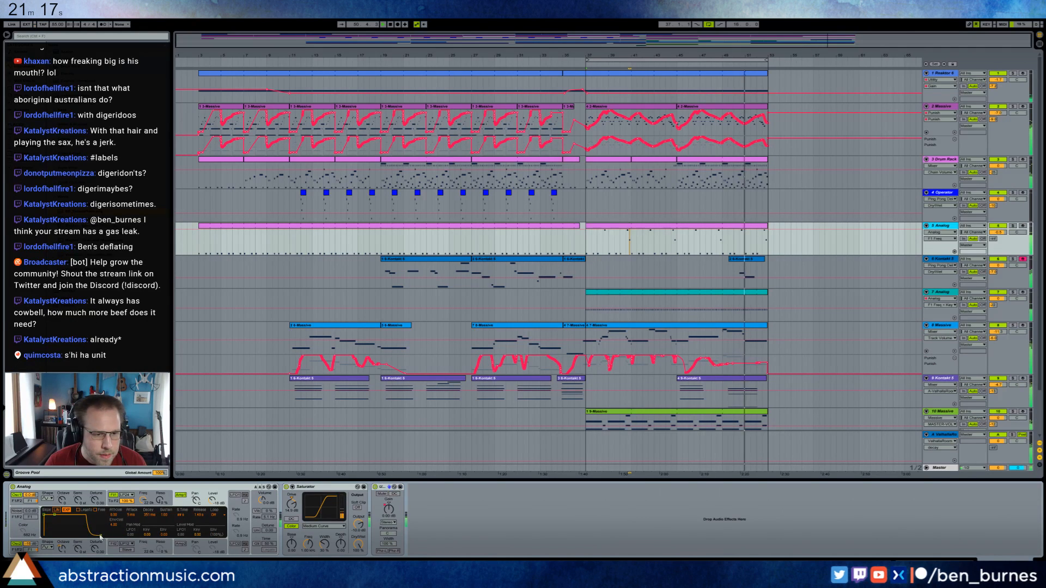
drag(200, 516, 200, 518)
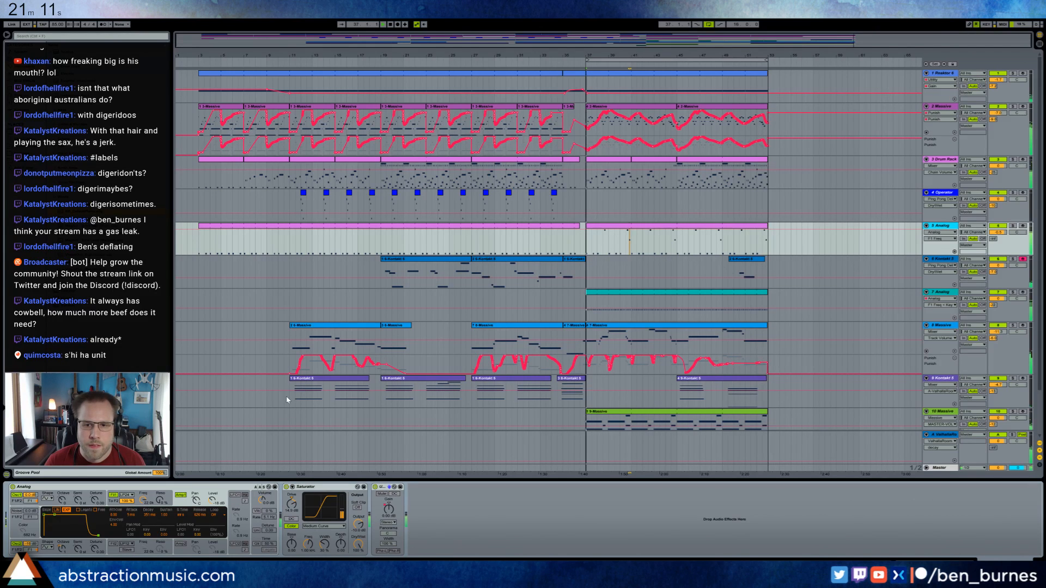
drag(202, 519, 202, 516)
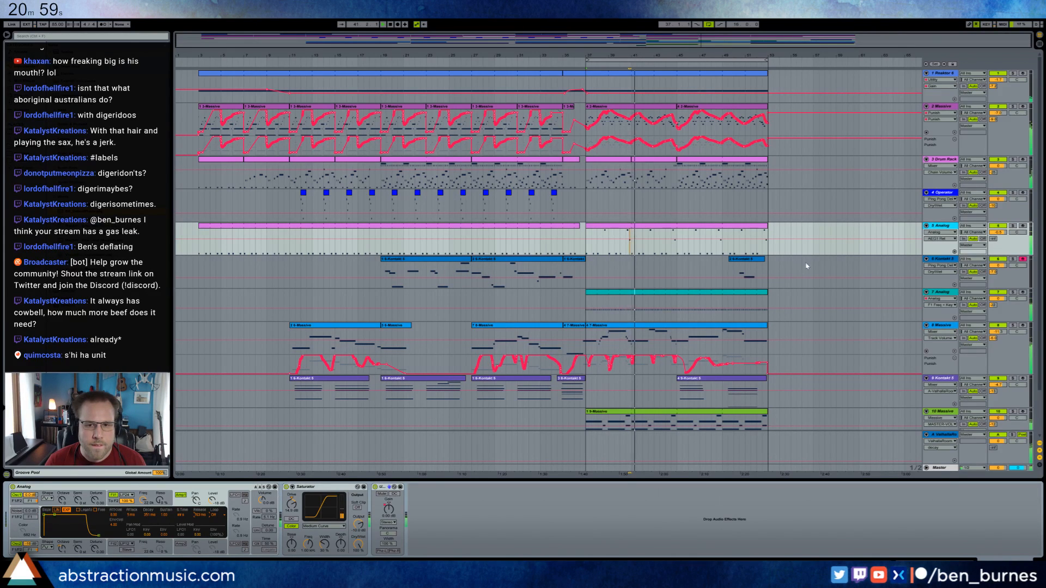
Solo track 5 and lengthen the last two notes of its Analog clip, stretching the final note to the clip's end.
click(1013, 226)
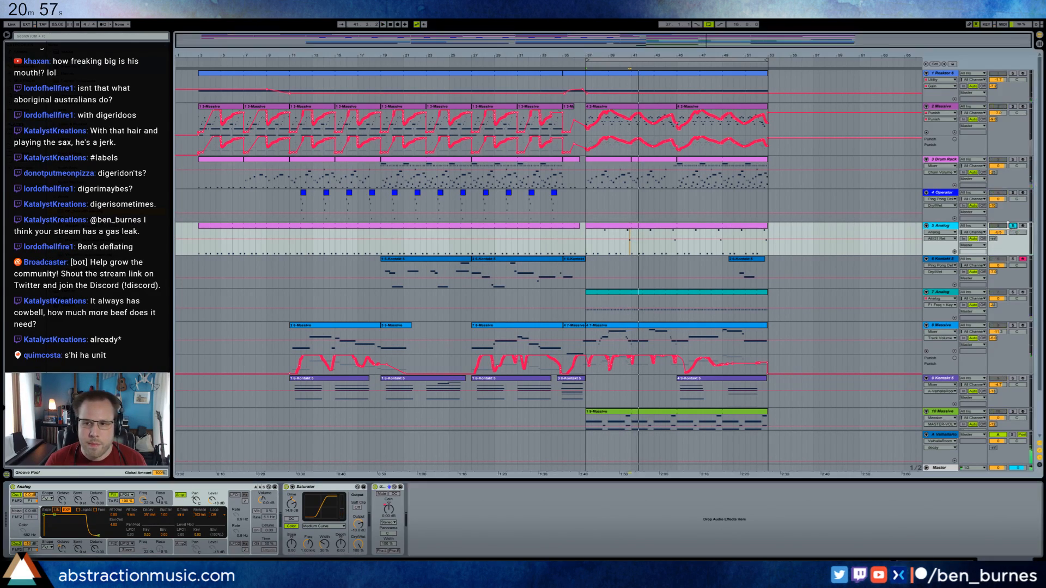
double_click(612, 233)
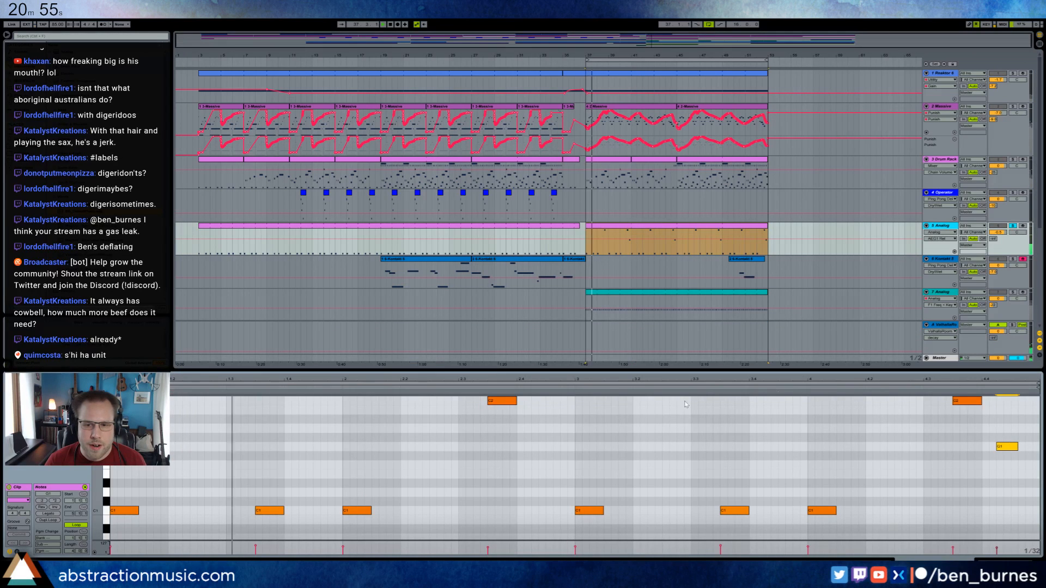
shift+click(981, 401)
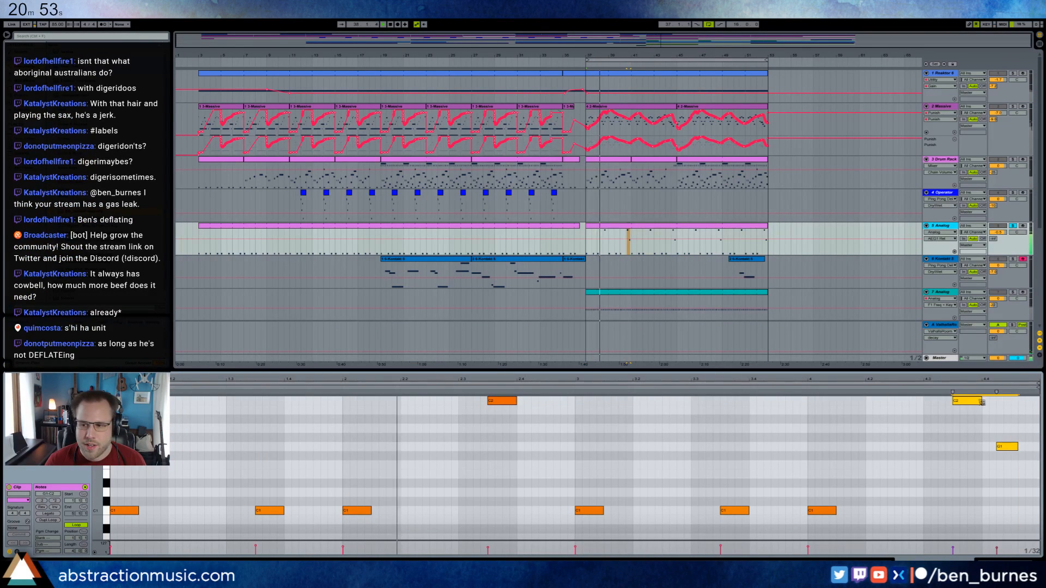
drag(982, 402, 996, 404)
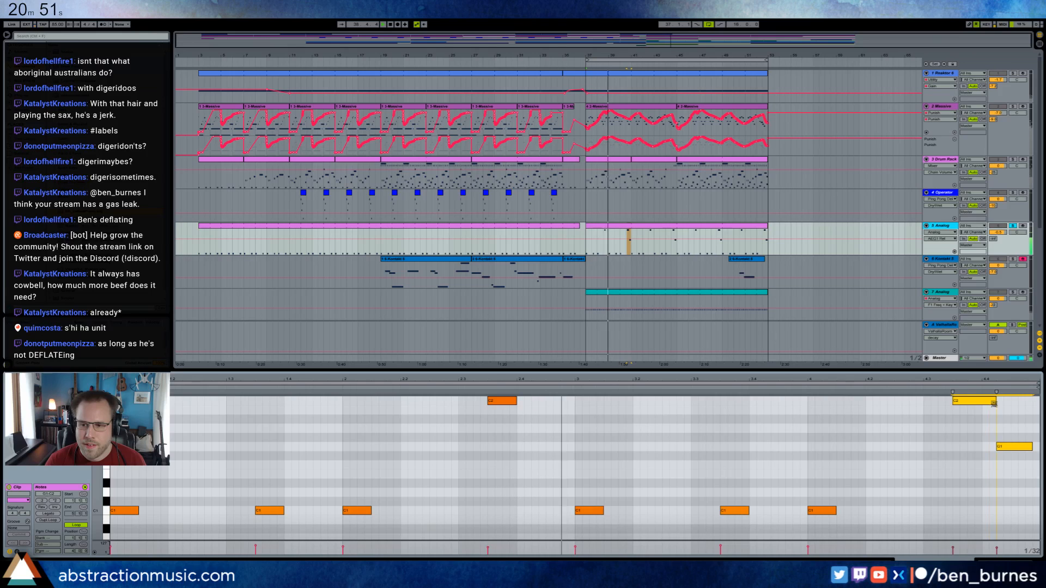
click(1031, 447)
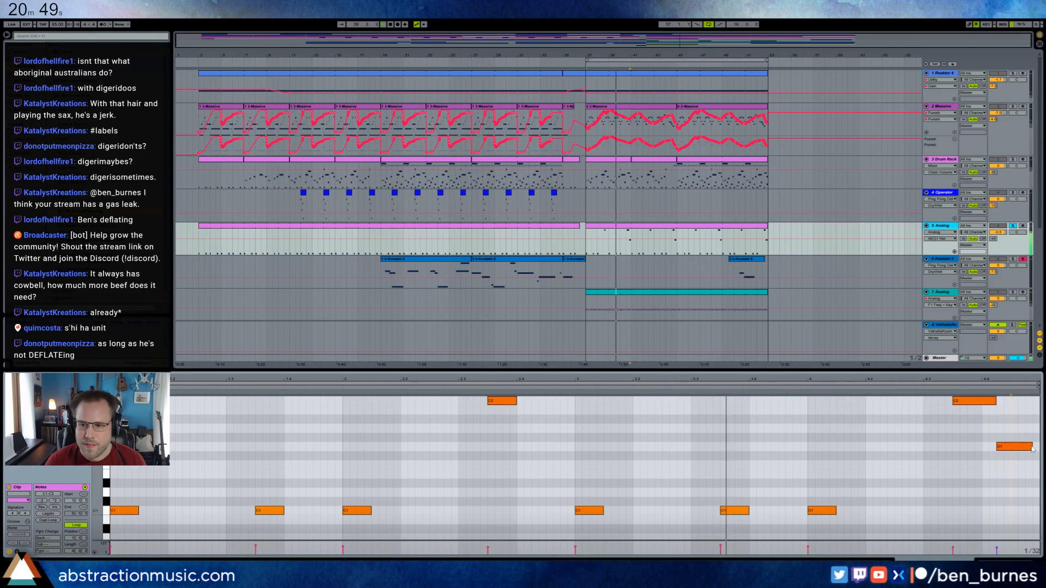
drag(1034, 447, 1040, 446)
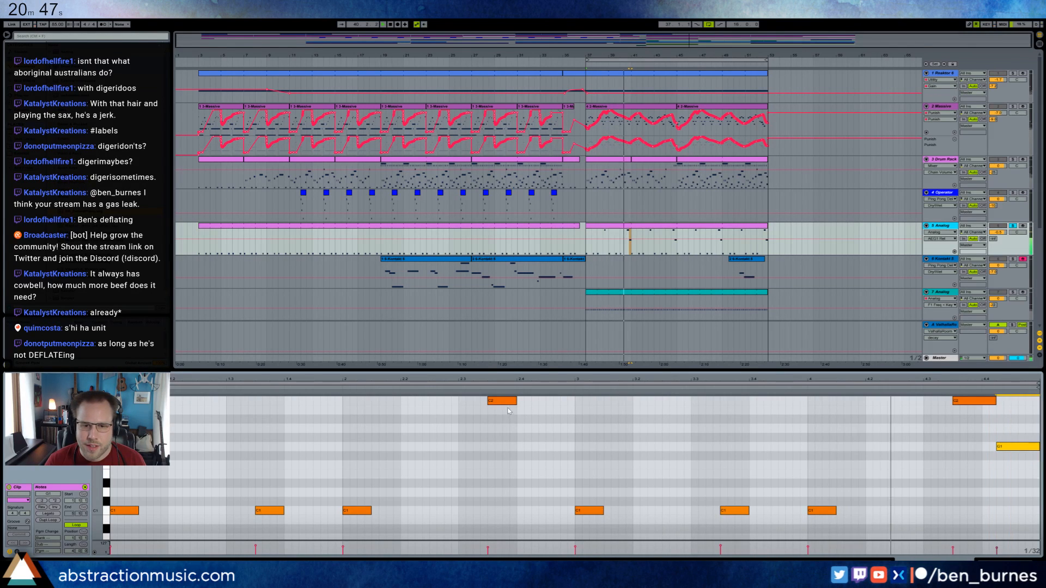
Lengthen the first high note of track 5's clip and slightly shorten the second high note and the final note.
click(511, 409)
drag(515, 405, 540, 405)
click(995, 402)
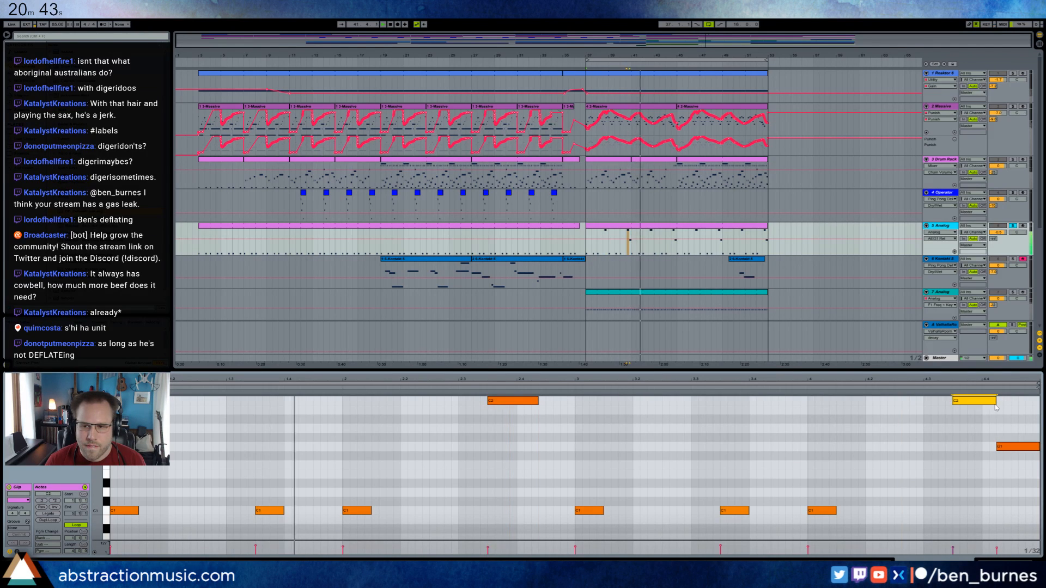
drag(995, 402, 981, 402)
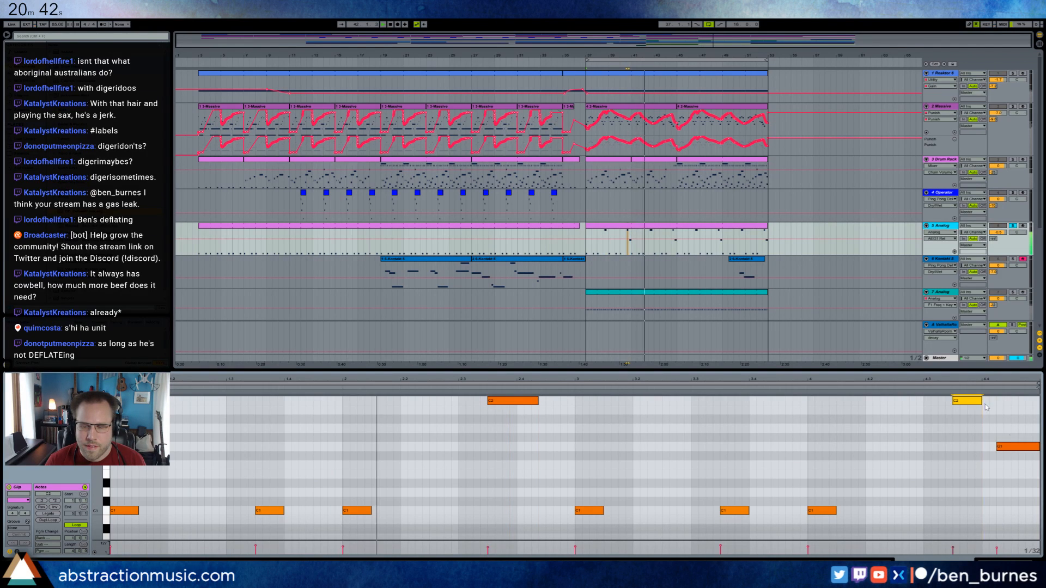
click(1036, 446)
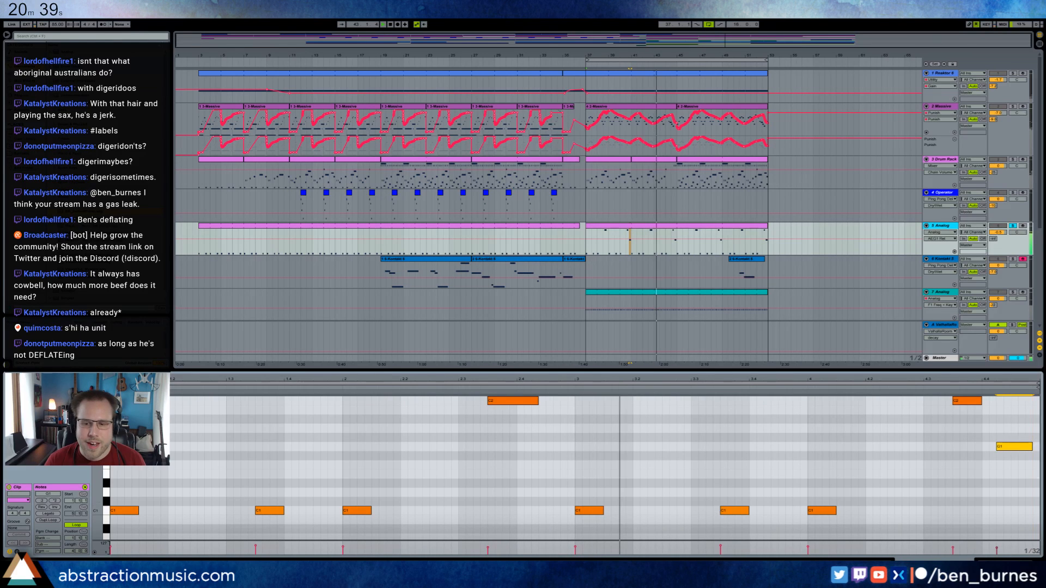
key(shift+Tab)
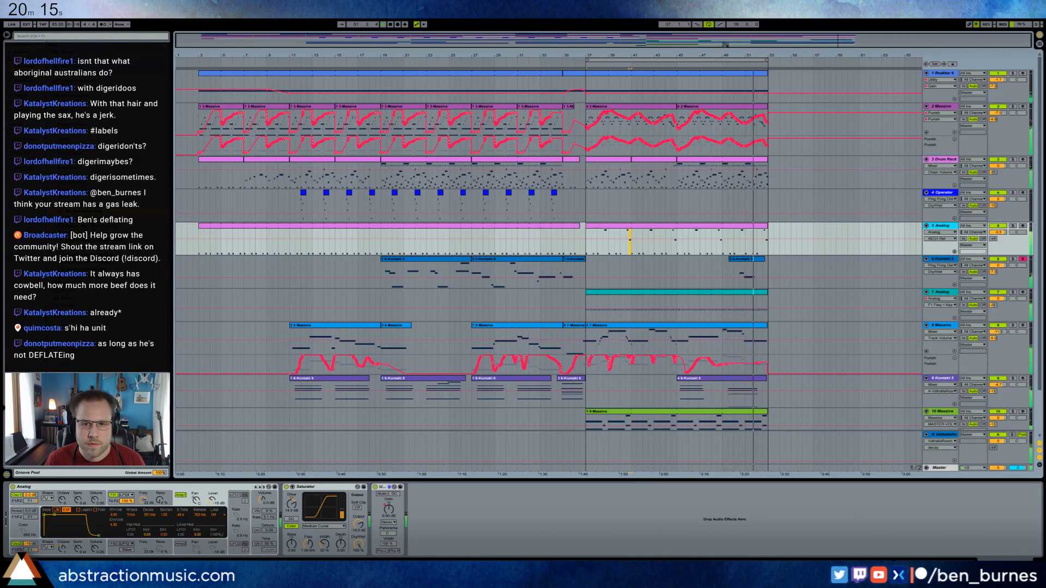
Shorten the arrangement loop so that it covers bars 45–53.
drag(587, 60, 680, 64)
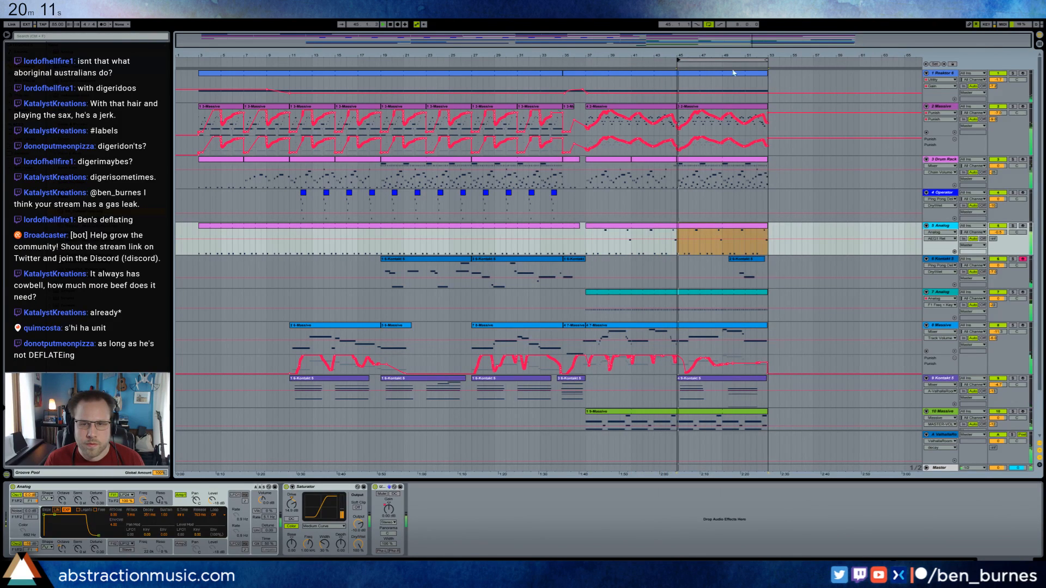
key(Escape)
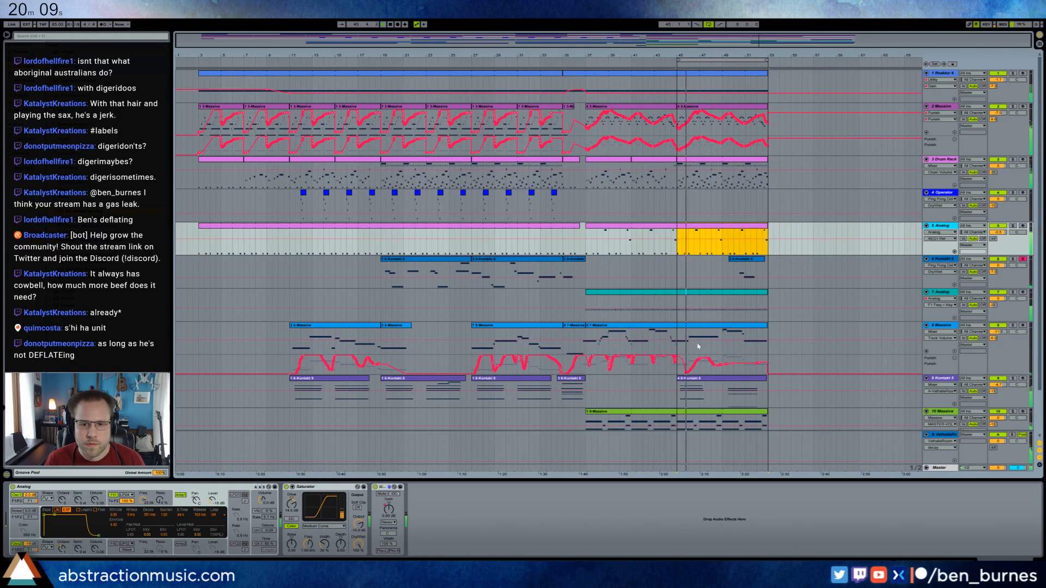
Duplicate track 9's Kontakt clip from bar 45 to bar 53 and arm the track for recording.
click(706, 379)
key(ctrl+d)
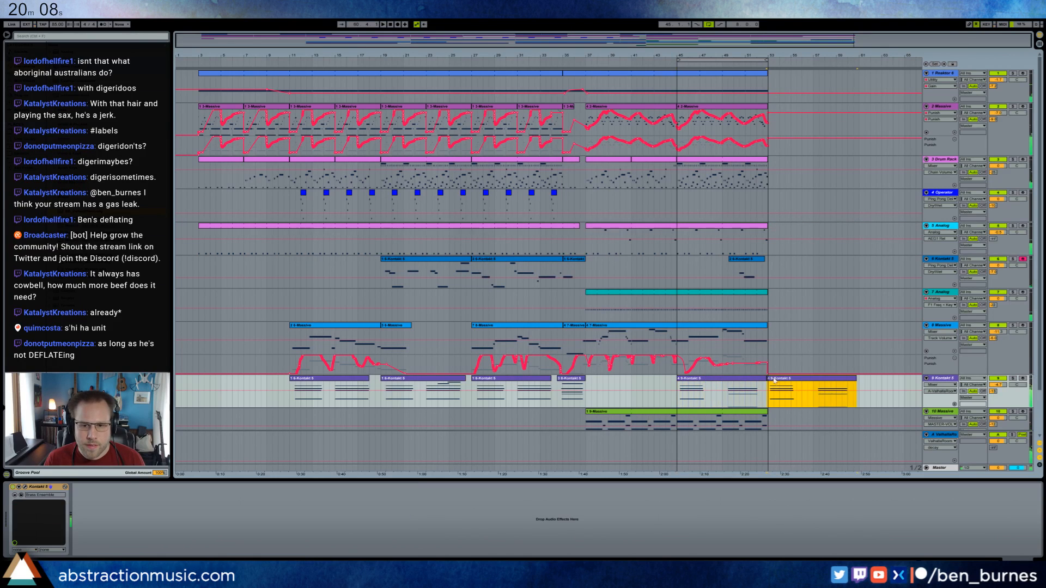
click(1023, 378)
Extend the clips on tracks 10, 7, 5 and 3 from bar 53 to bar 61.
scroll(900, 394, down, 2)
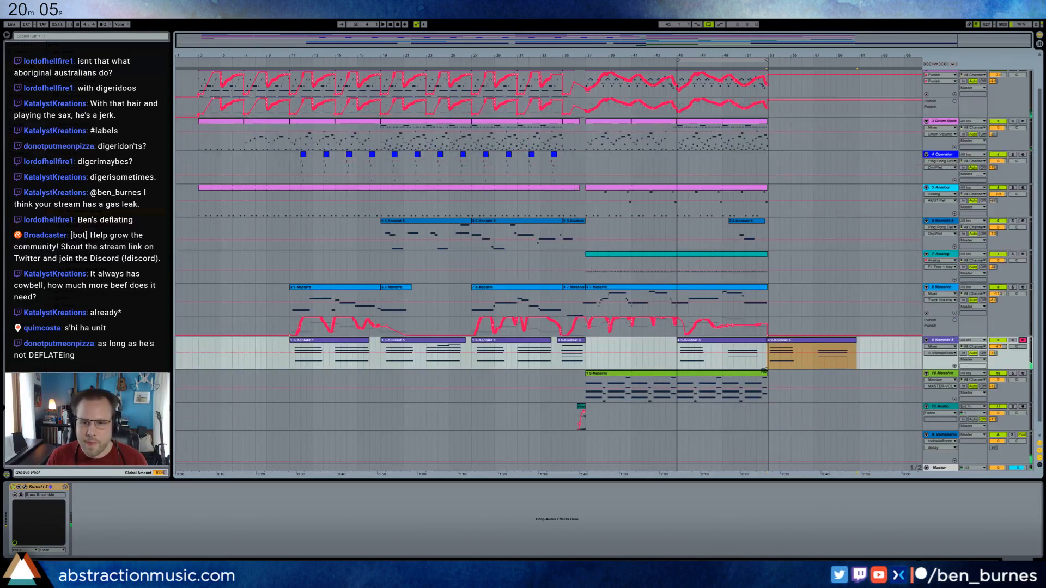
drag(769, 383, 859, 382)
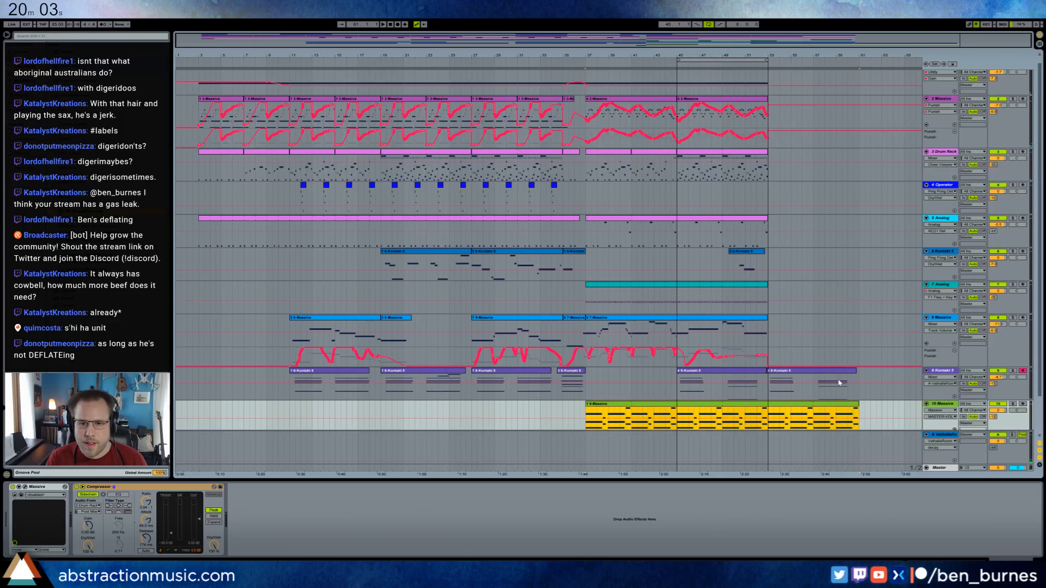
scroll(759, 297, up, 2)
drag(766, 292, 859, 302)
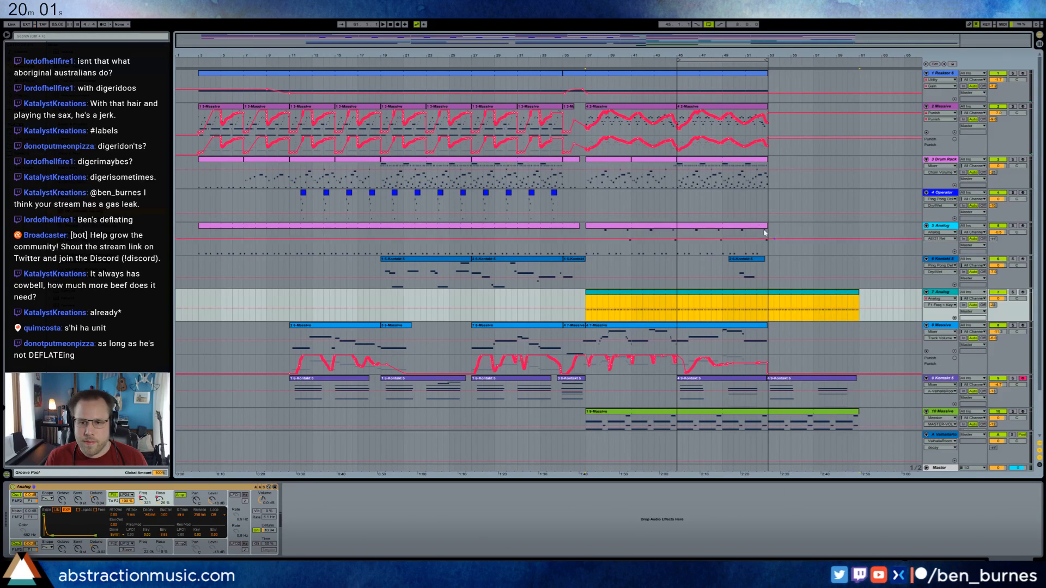
drag(765, 227, 858, 235)
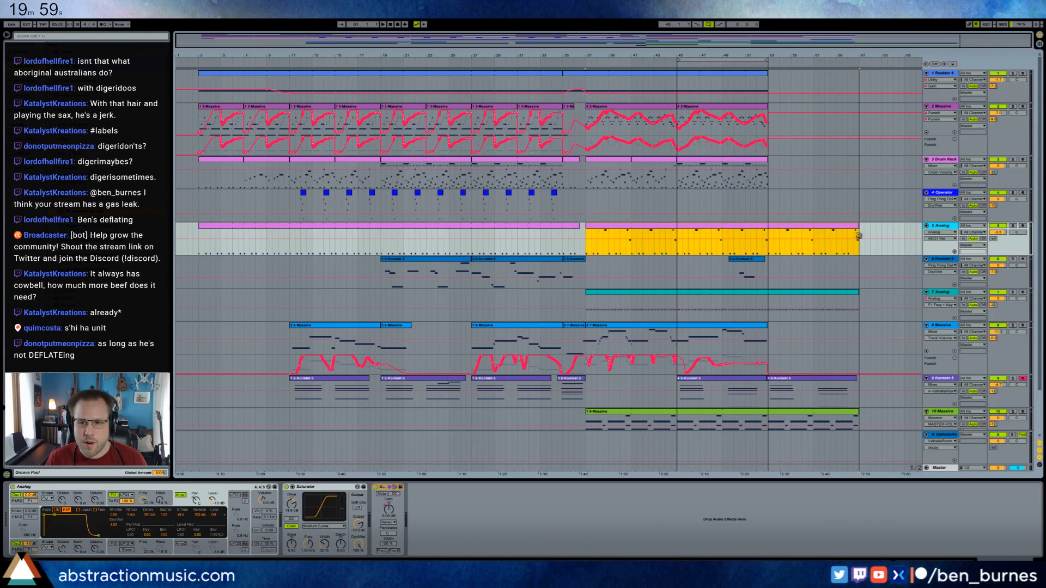
drag(765, 161, 860, 165)
Duplicate track 2's last Massive clip to bar 53 and extend track 1's Reaktor clip to bar 61.
click(747, 112)
key(ctrl+d)
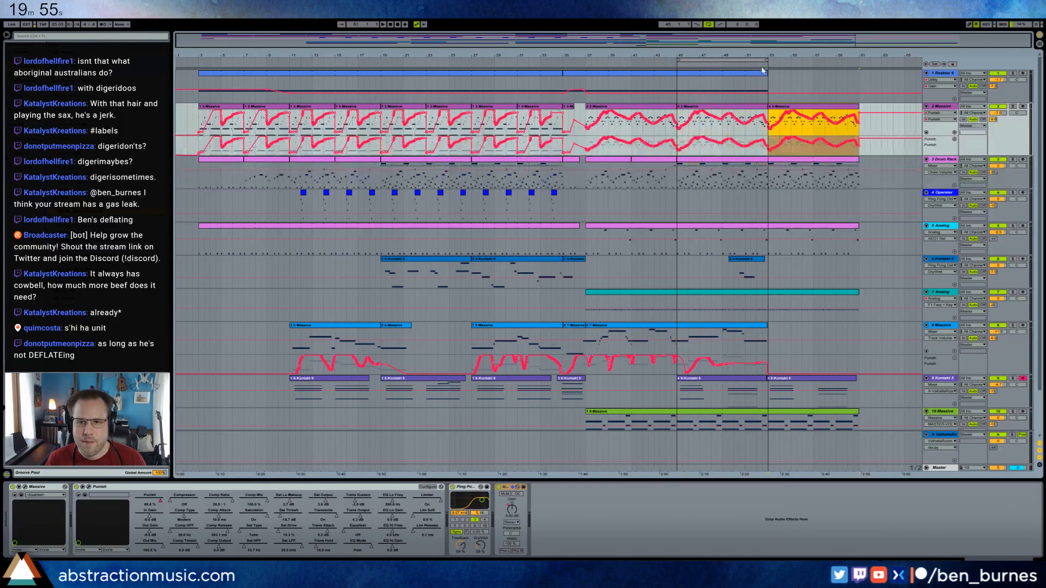
drag(767, 72, 856, 92)
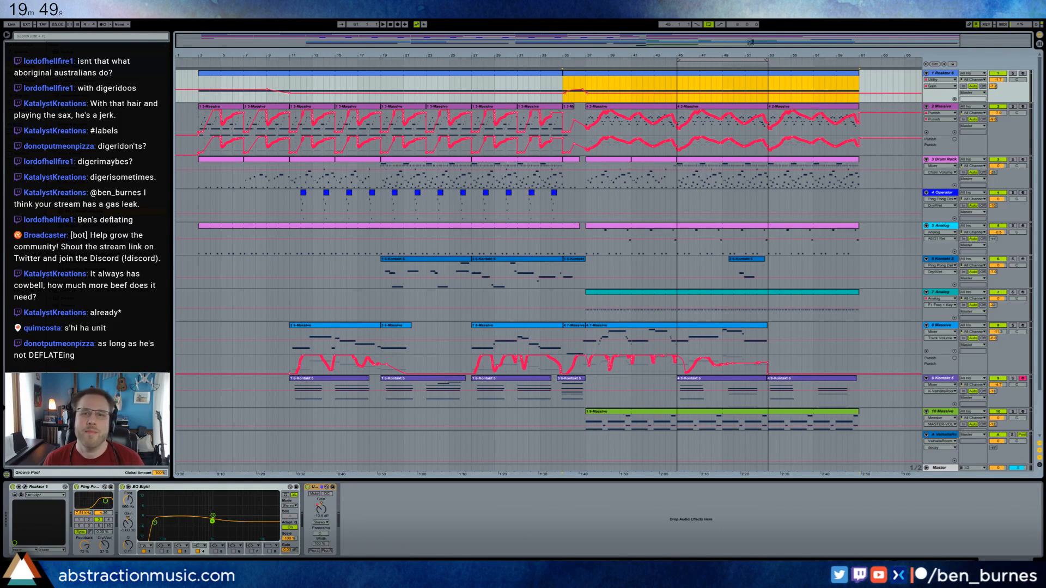
drag(751, 42, 831, 43)
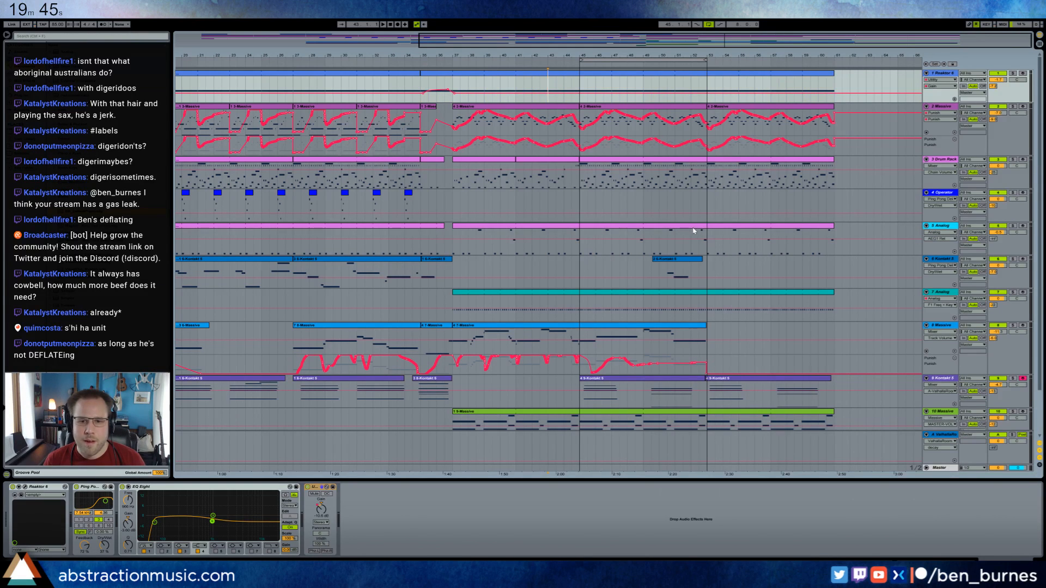
scroll(694, 231, down, 1)
drag(612, 56, 612, 35)
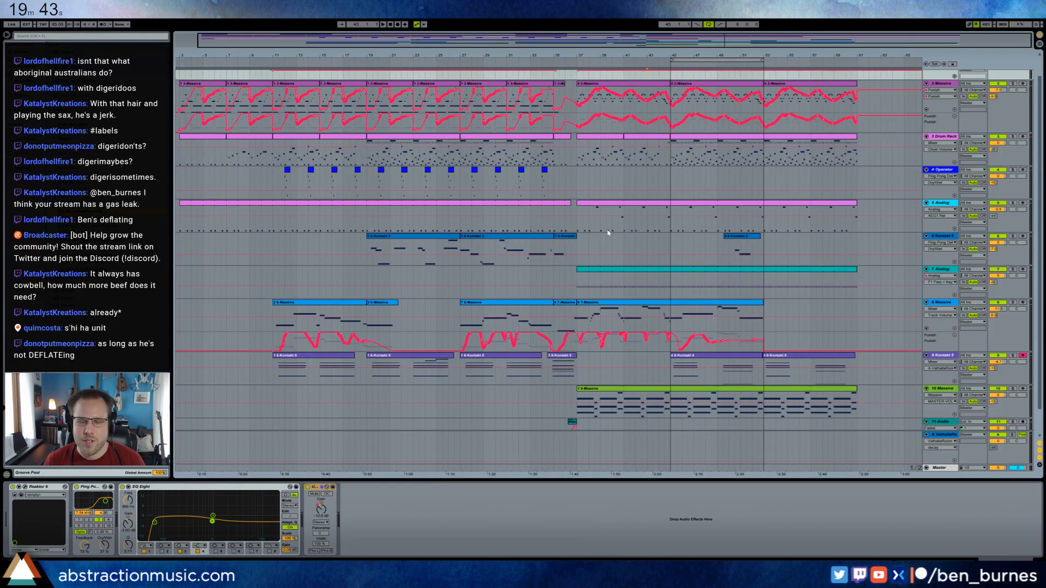
scroll(604, 254, down, 2)
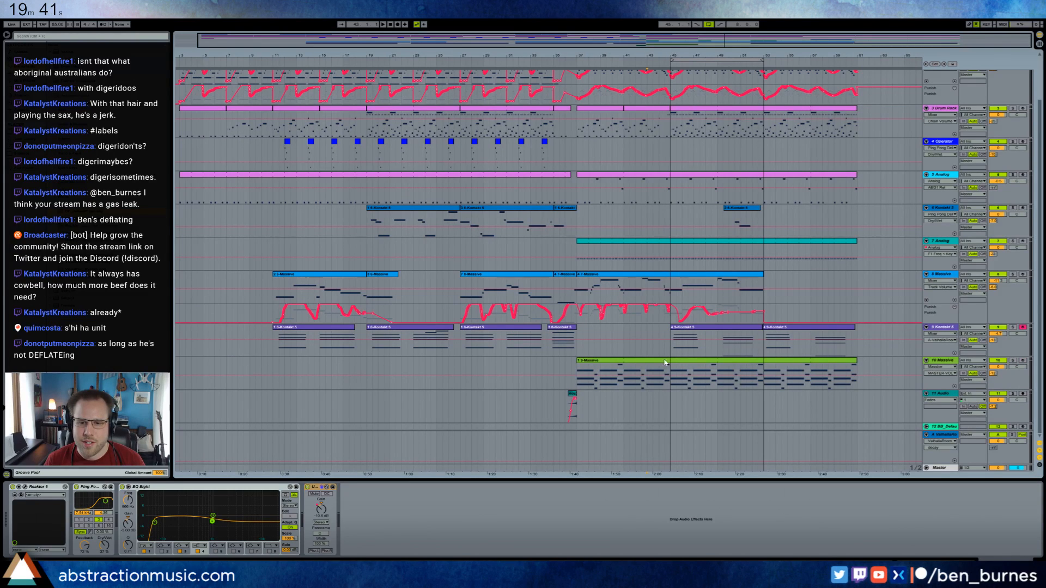
Duplicate track 11's audio clip so that it ends at bar 53, and move the arrangement loop to bars 53–61.
click(573, 396)
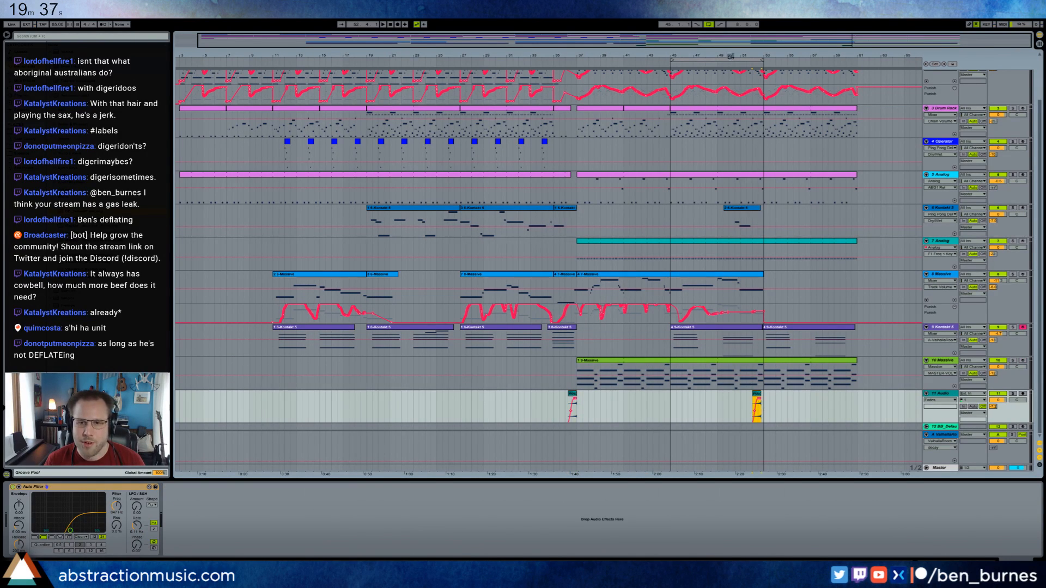
drag(853, 43, 862, 136)
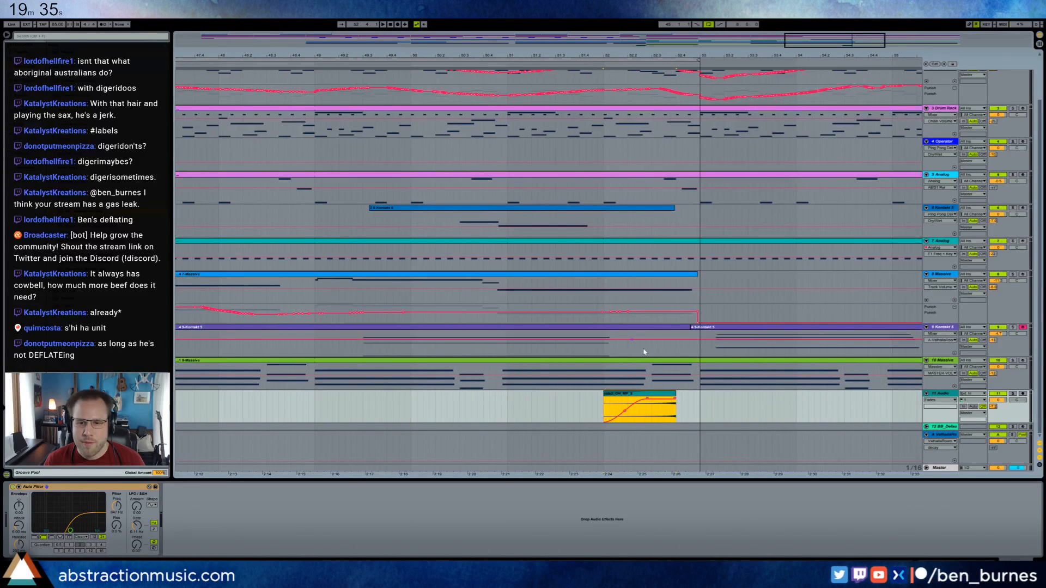
drag(655, 396, 676, 396)
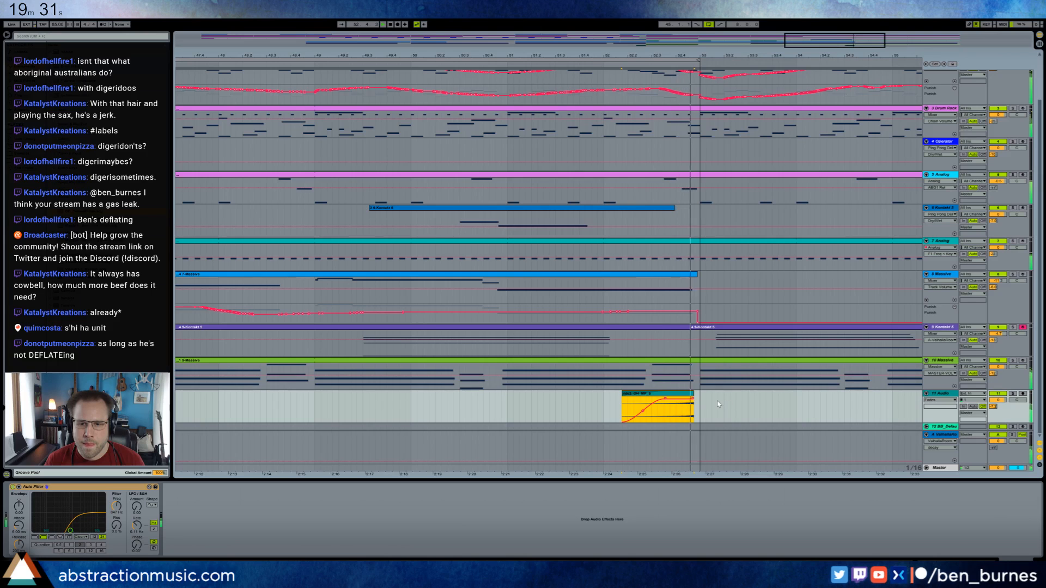
drag(843, 43, 843, 16)
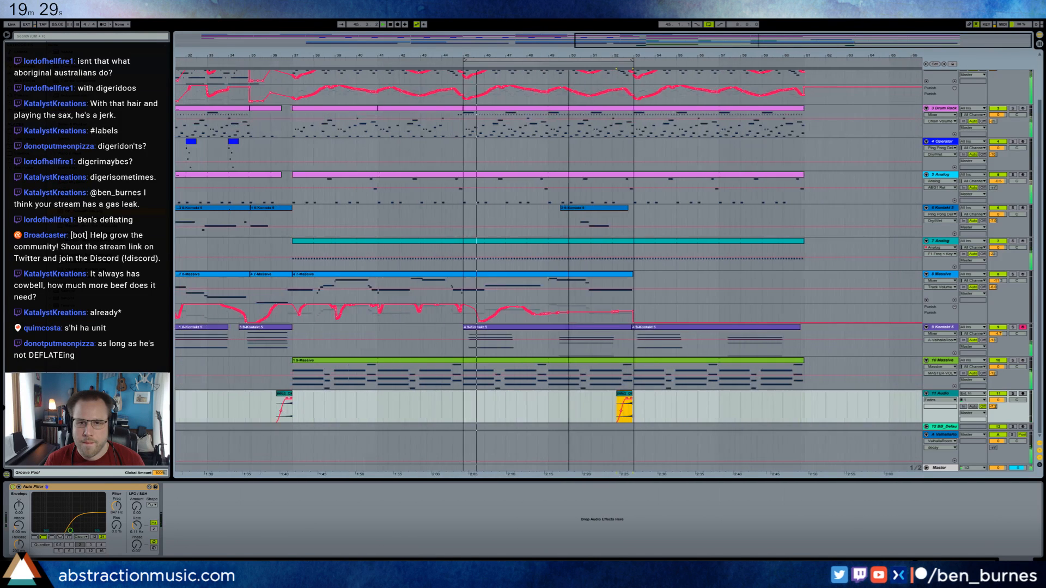
drag(558, 61, 729, 67)
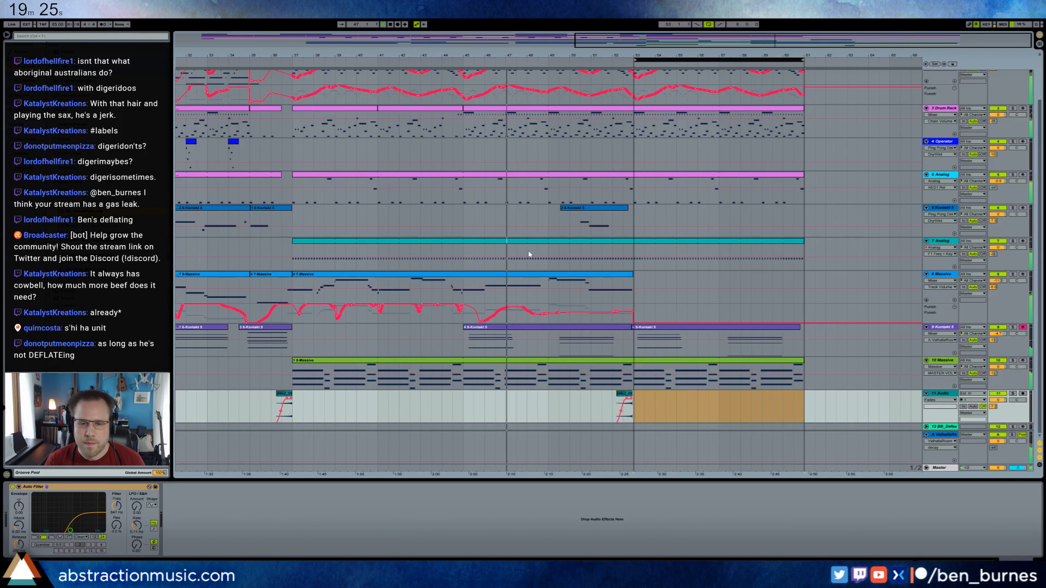
Add a breakpoint at bar 53 to track 7 Analog's F1 Freq automation and raise the level from bar 45 onward.
scroll(581, 281, up, 1)
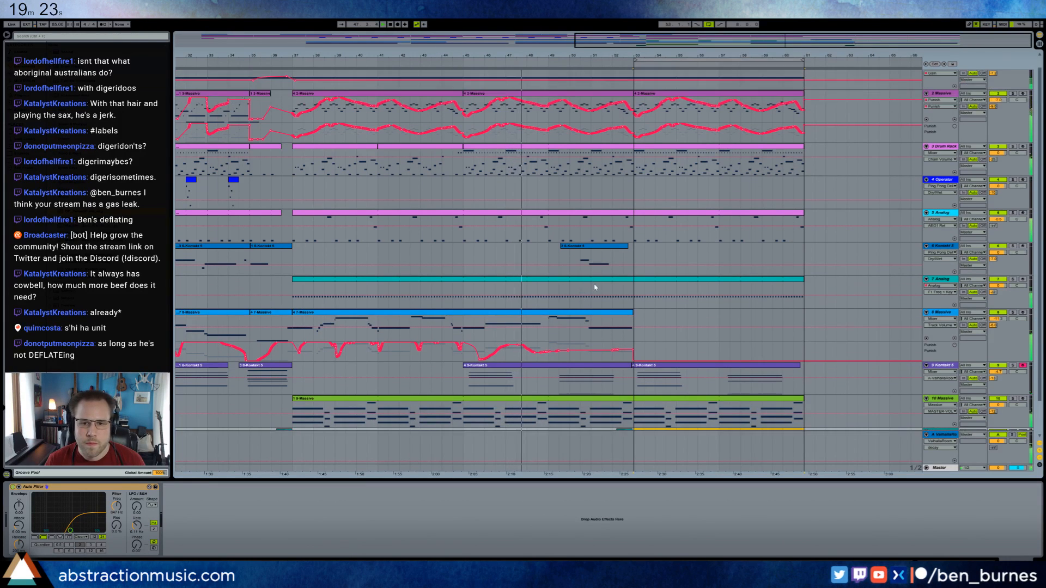
scroll(600, 283, up, 5)
click(612, 304)
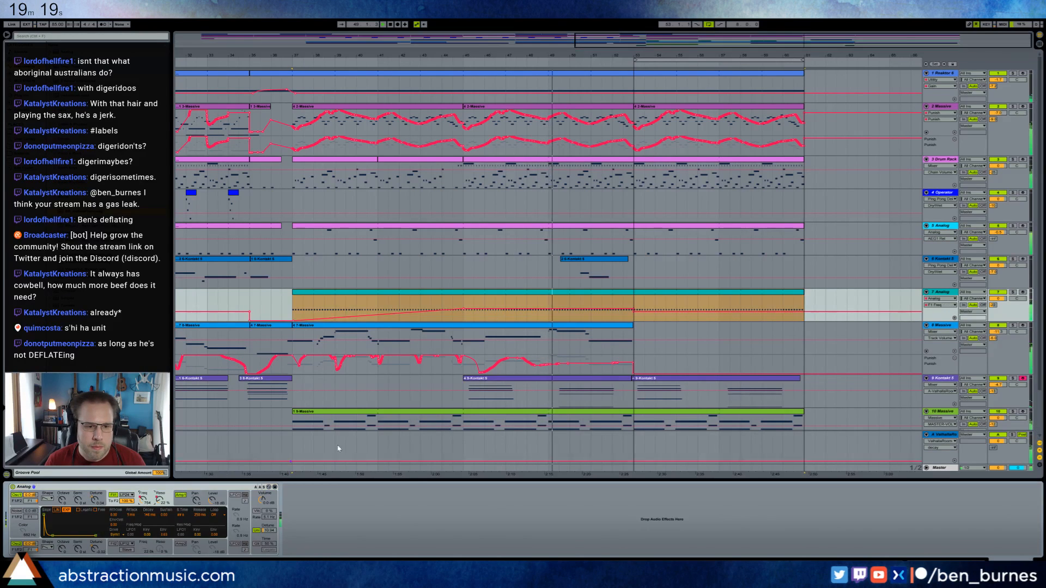
click(634, 315)
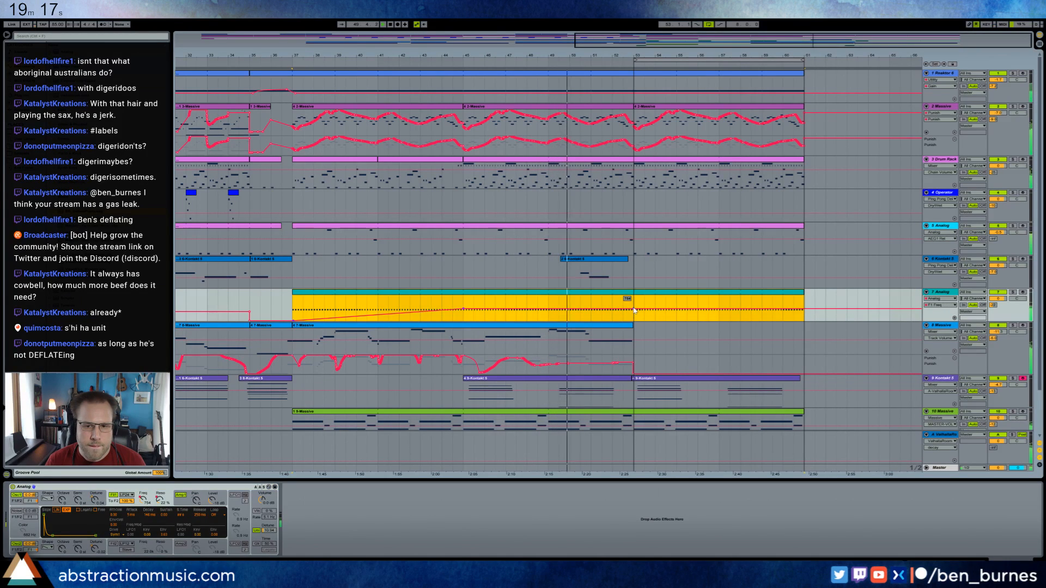
click(634, 304)
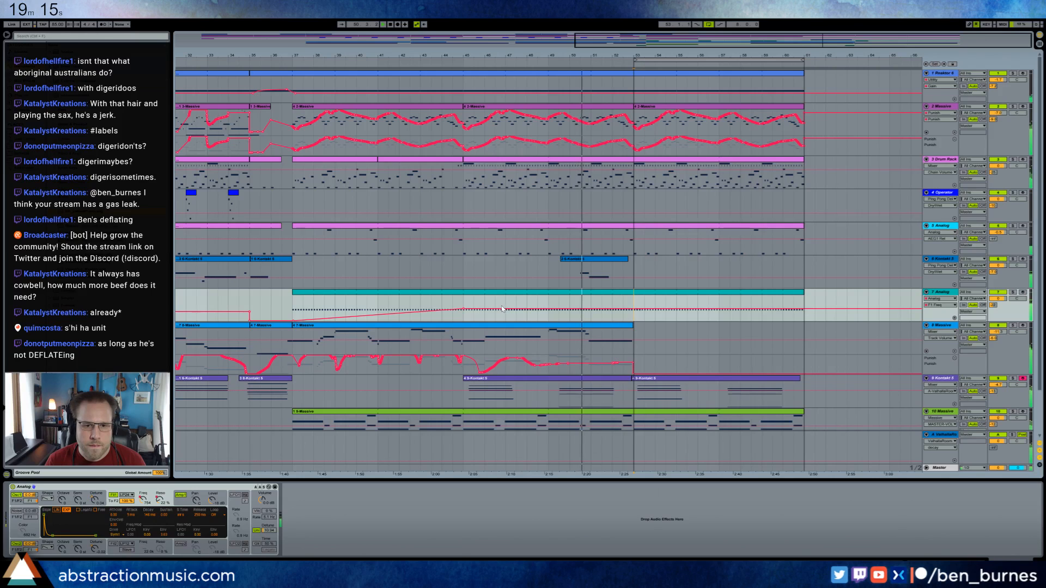
drag(504, 309, 504, 303)
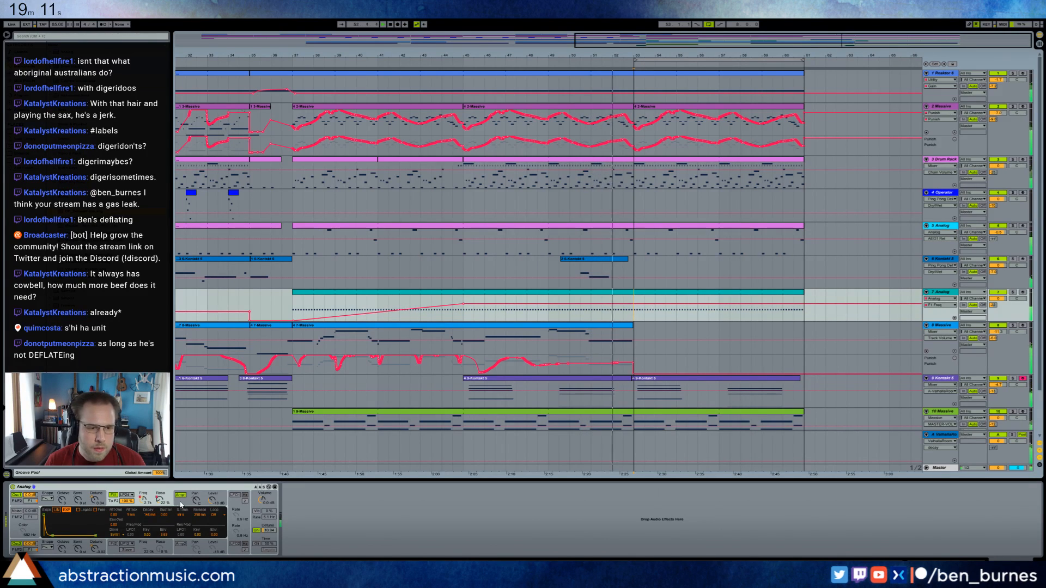
Lengthen track 7's amp envelope decay to about 1.11 s and reshape the F1 Freq automation to keep rising through bar 45 to bar 53.
click(188, 496)
drag(55, 534, 59, 535)
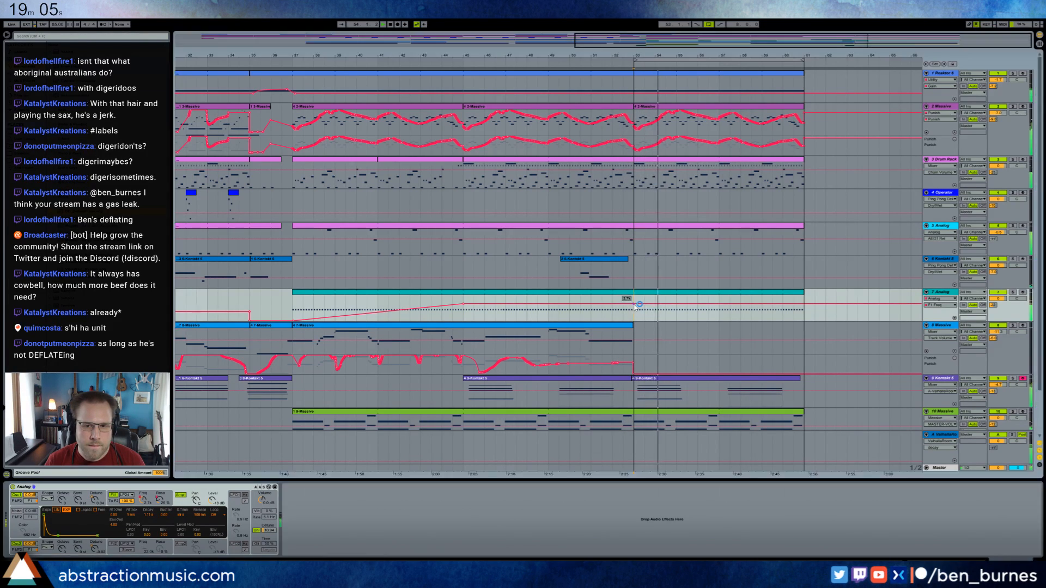
click(464, 304)
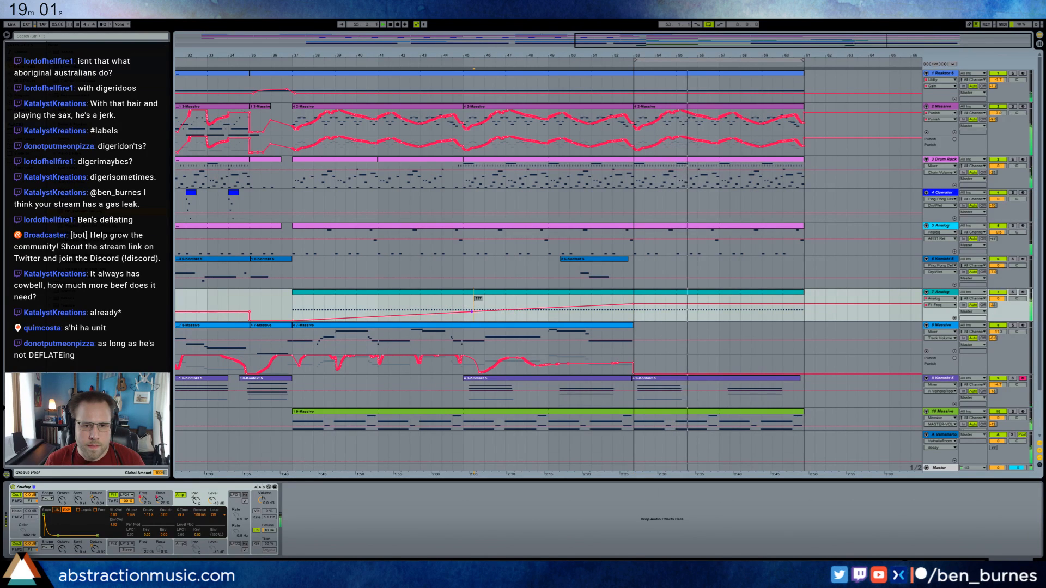
click(464, 308)
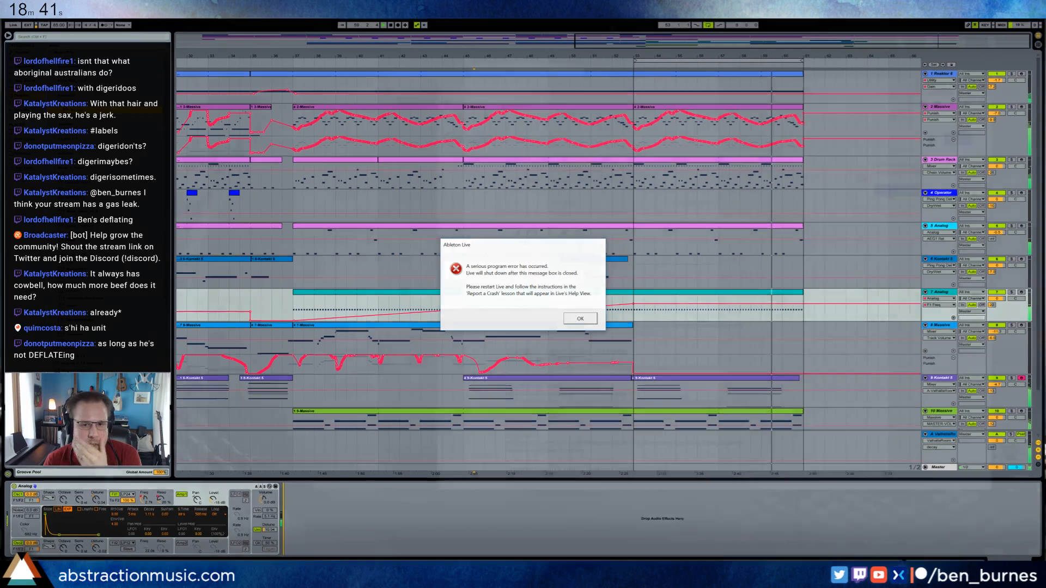
Close the crash message, pause the browser countdown timer, and recover the interrupted Live Set.
click(576, 319)
click(519, 277)
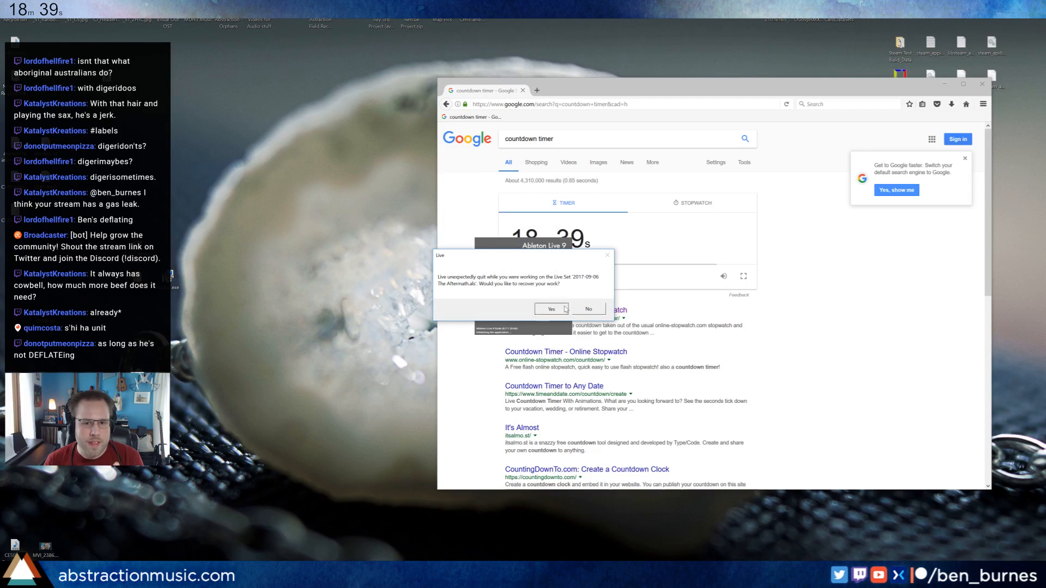
click(552, 309)
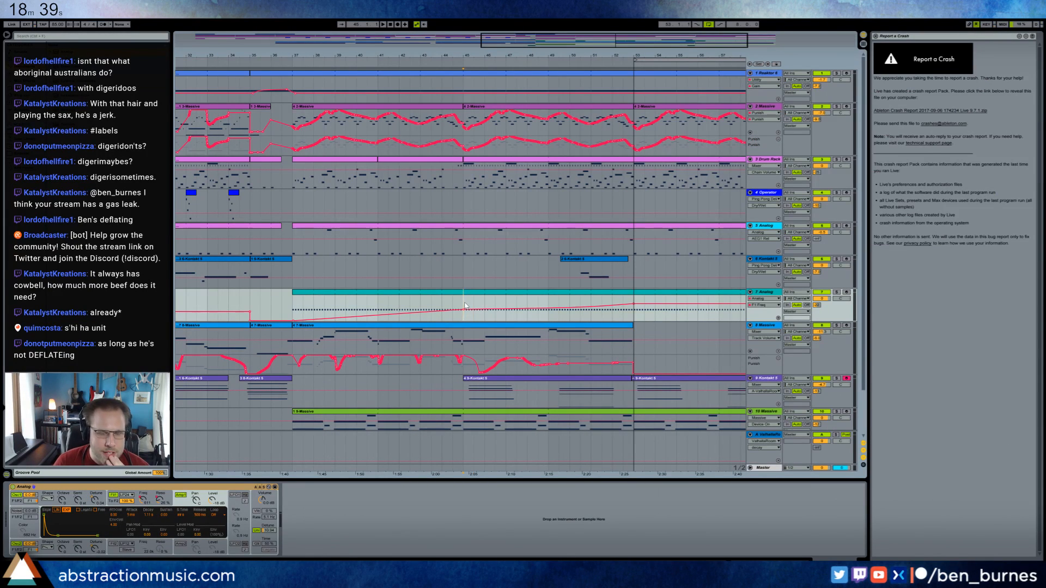
Save the recovered set through Save As in the 2017-09-06 The Aftermath Project folder and close the crash report.
drag(556, 40, 556, 22)
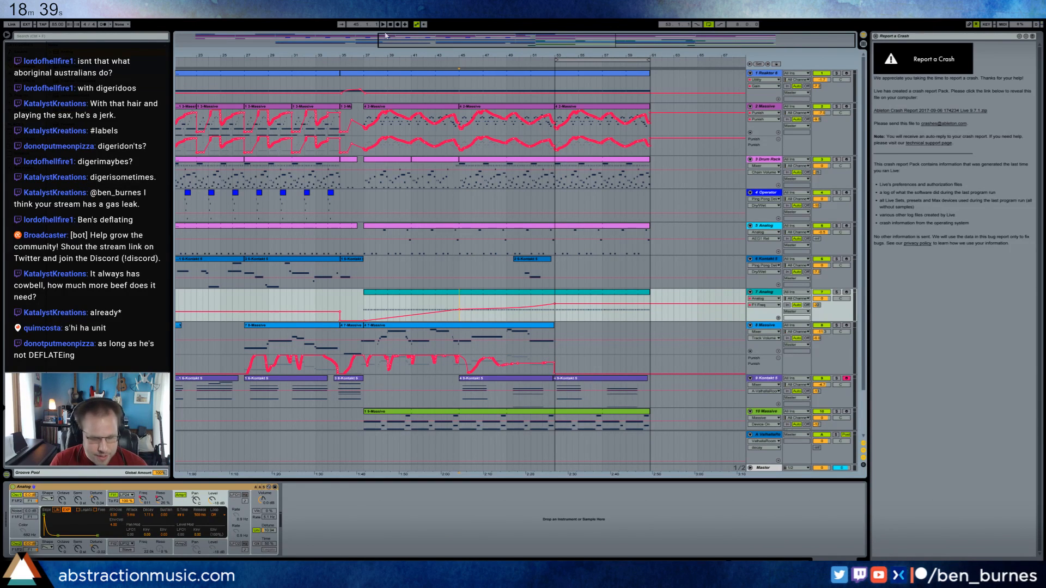
key(ctrl+shift+s)
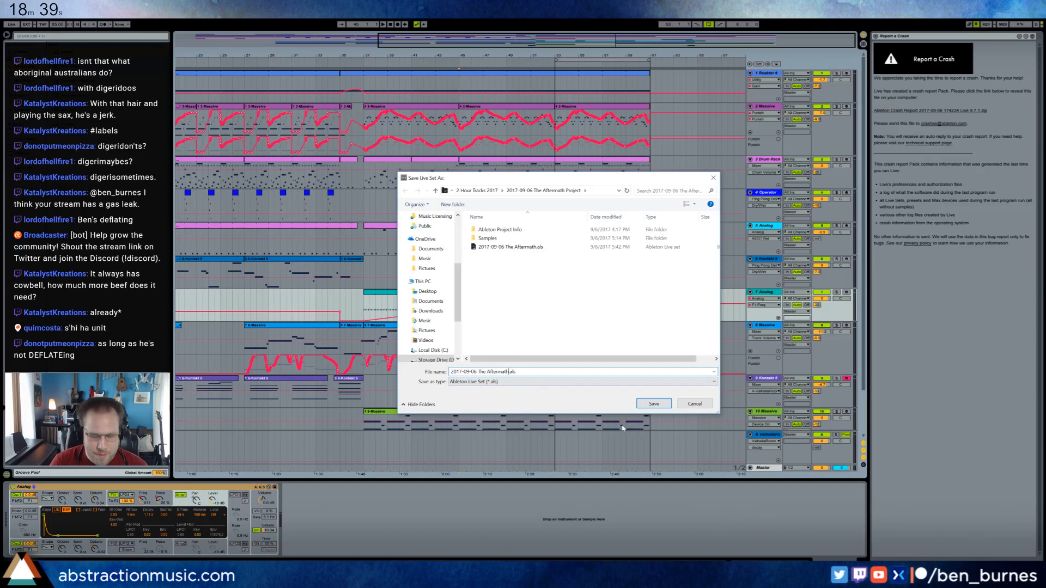
key(Return)
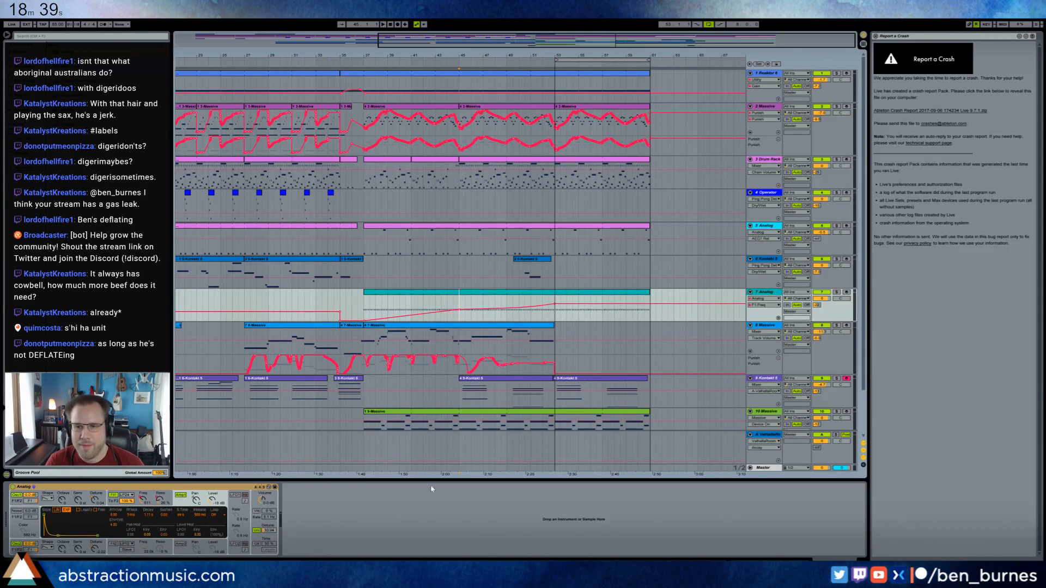
click(875, 37)
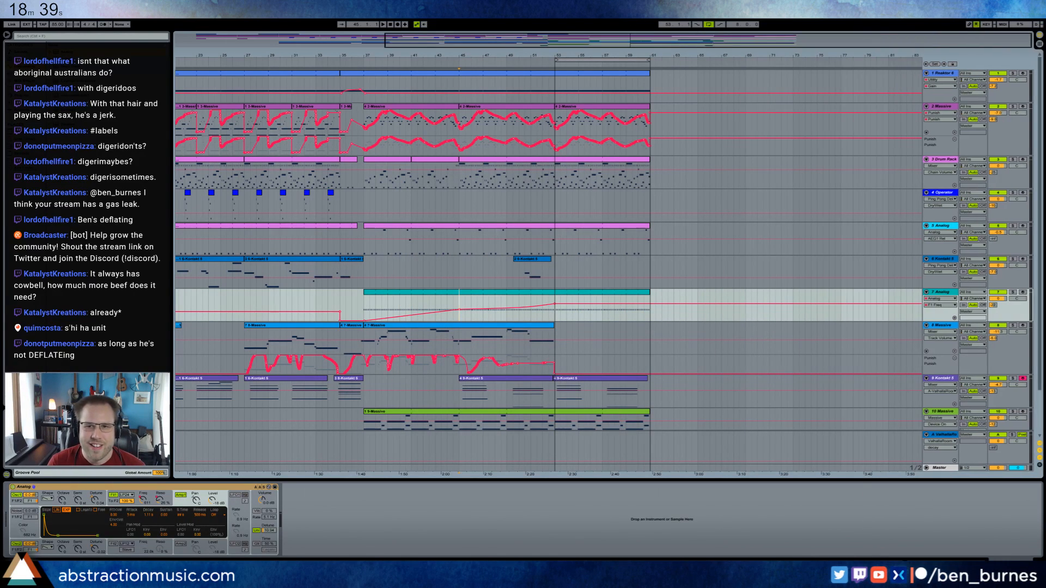
Load the Punish effect on track 7's Analog and play the section leading into bar 53.
click(455, 67)
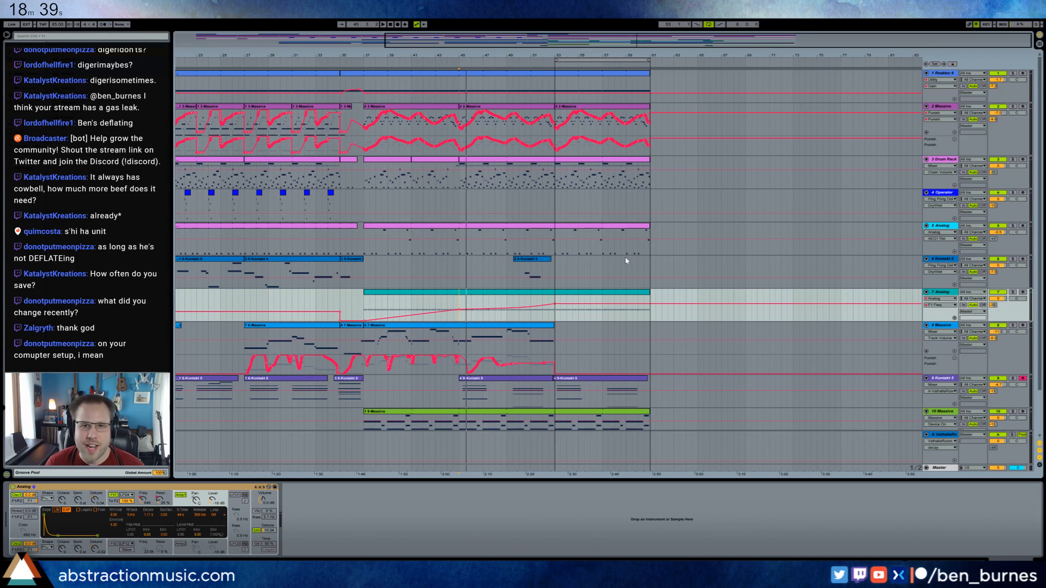
click(459, 250)
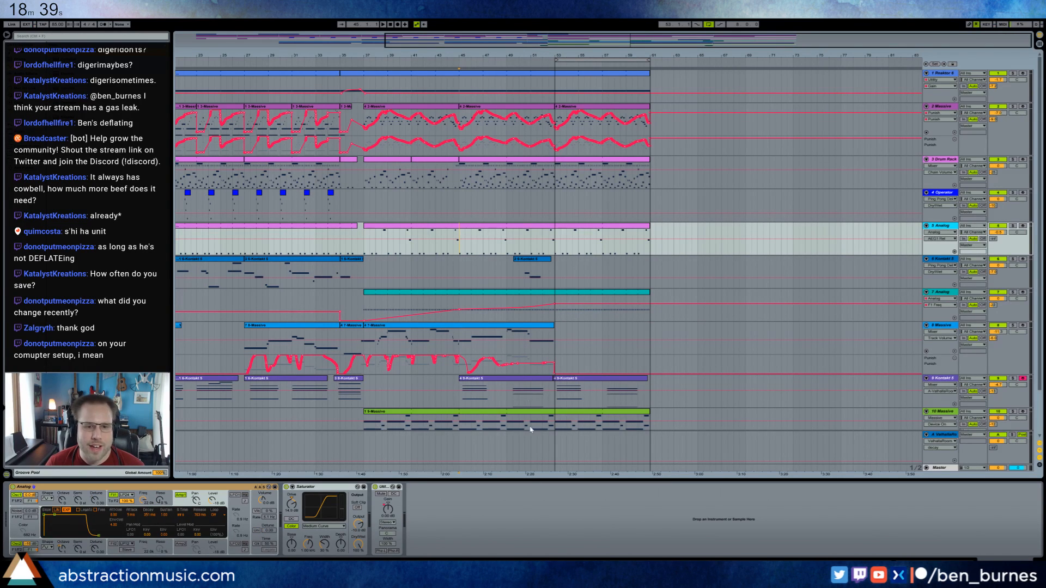
click(577, 320)
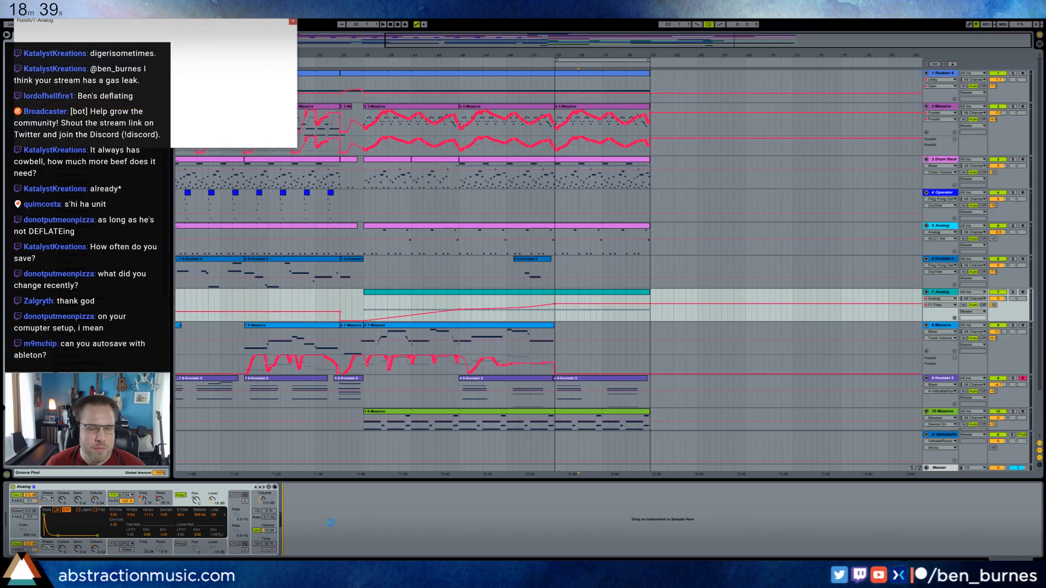
drag(179, 26, 553, 348)
click(527, 318)
key(space)
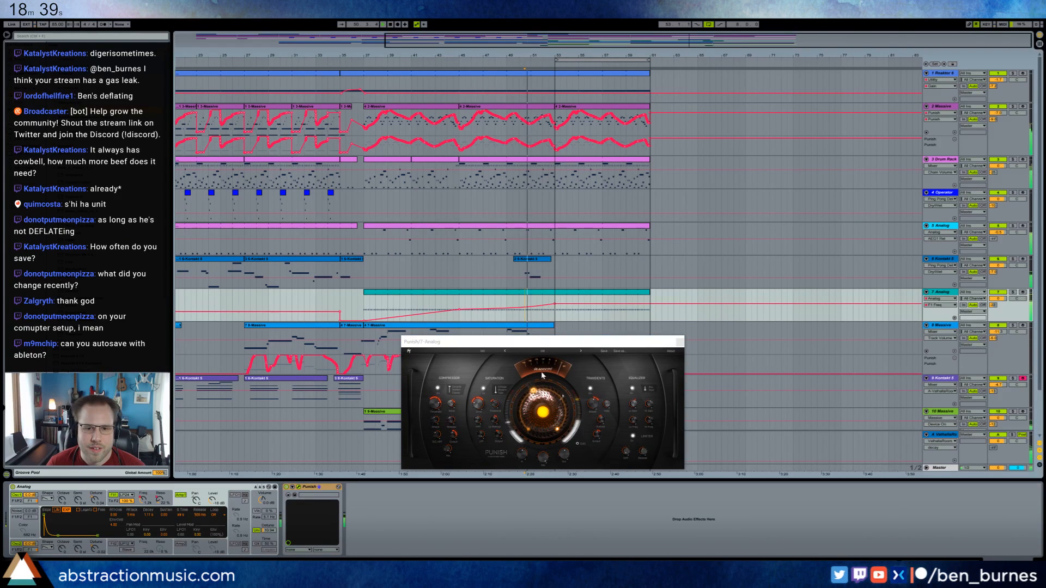
Adjust Punish's central knob and try its Suck My Drive and Mid Heat bass presets.
mouse_move(538, 405)
mouse_down()
mouse_move(545, 450)
mouse_move(539, 417)
mouse_up()
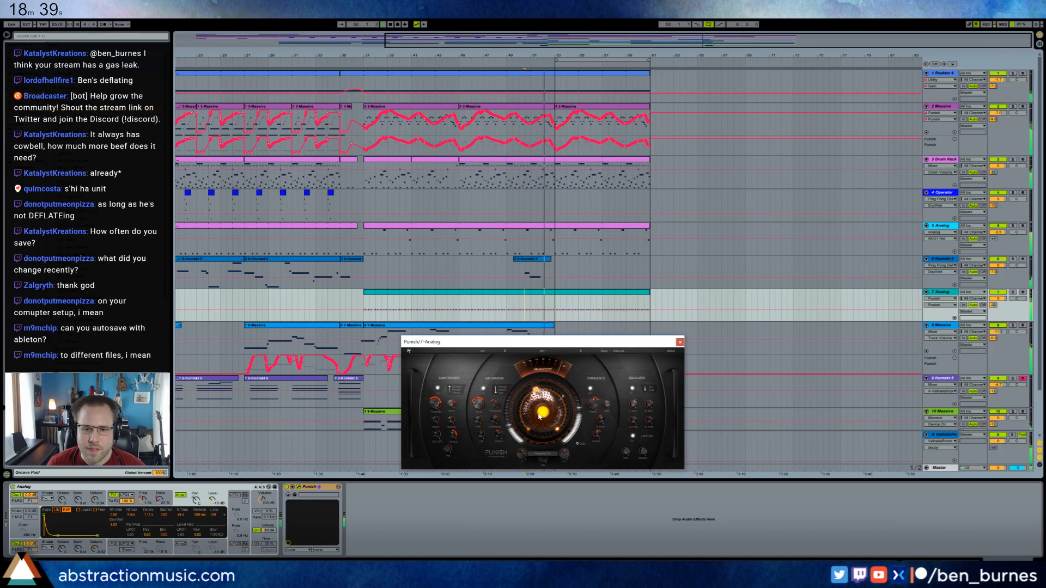
click(542, 351)
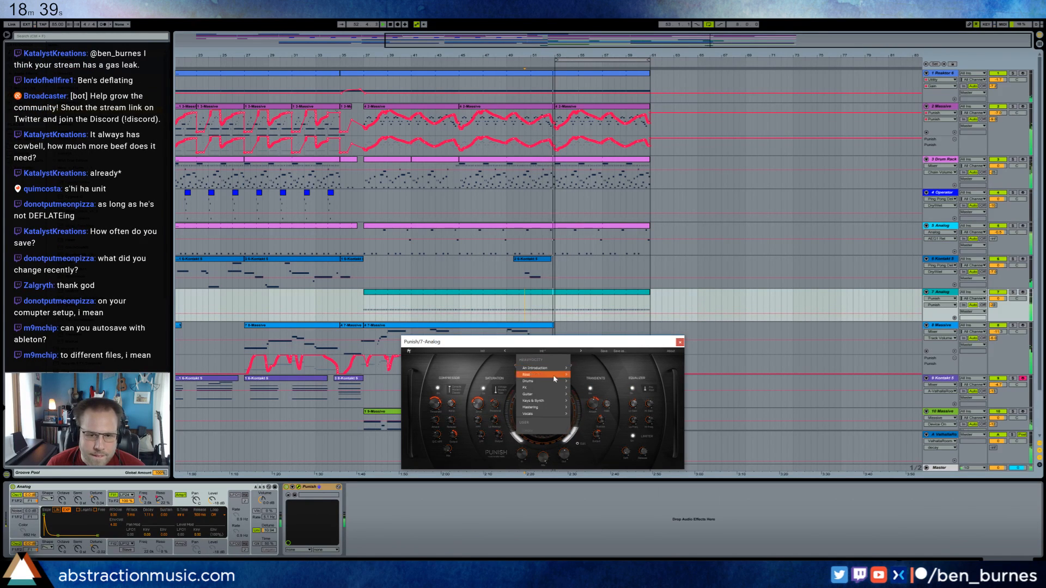
mouse_move(555, 376)
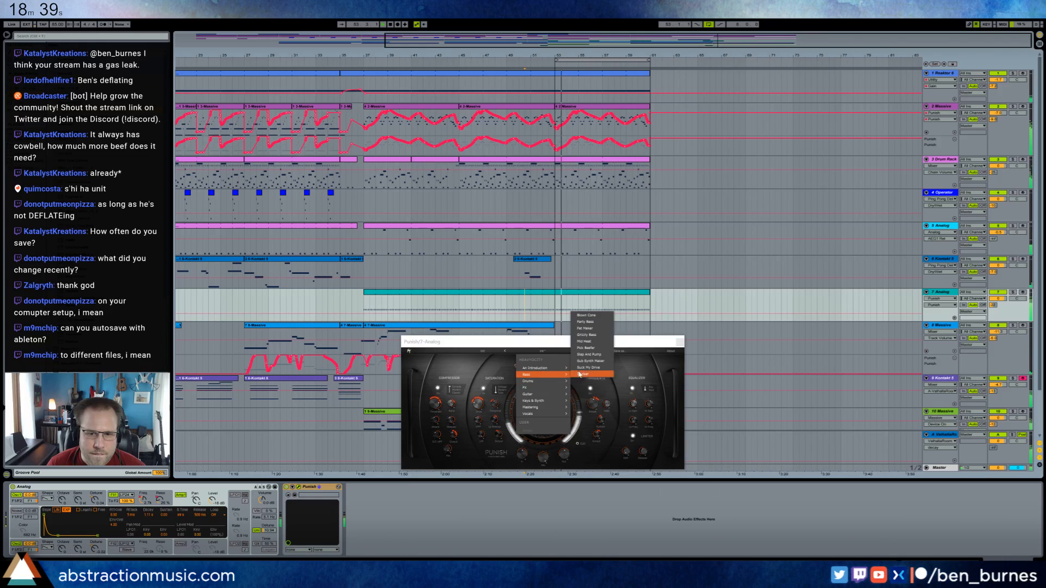
click(584, 367)
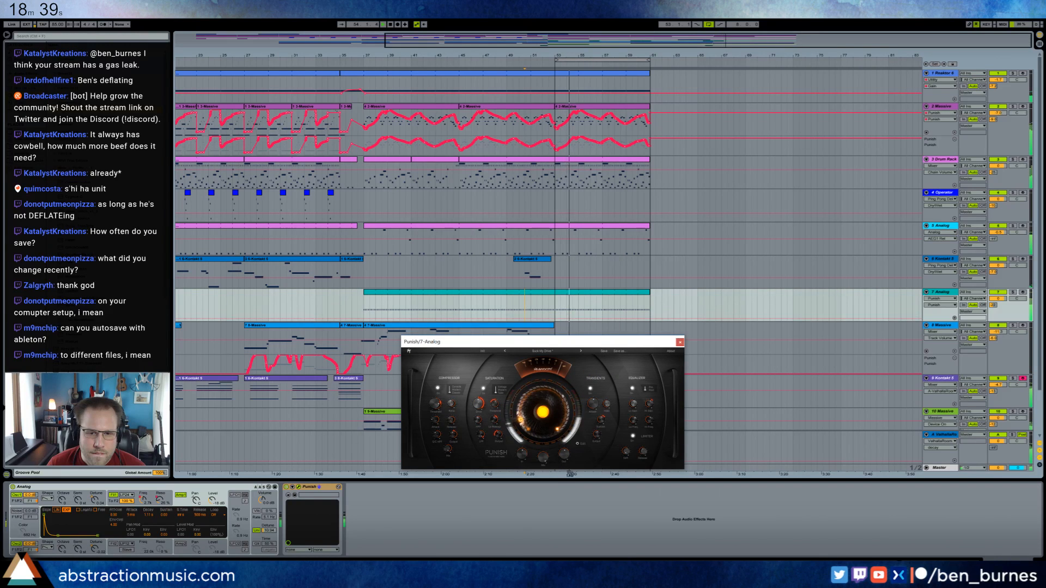
click(550, 352)
mouse_move(555, 374)
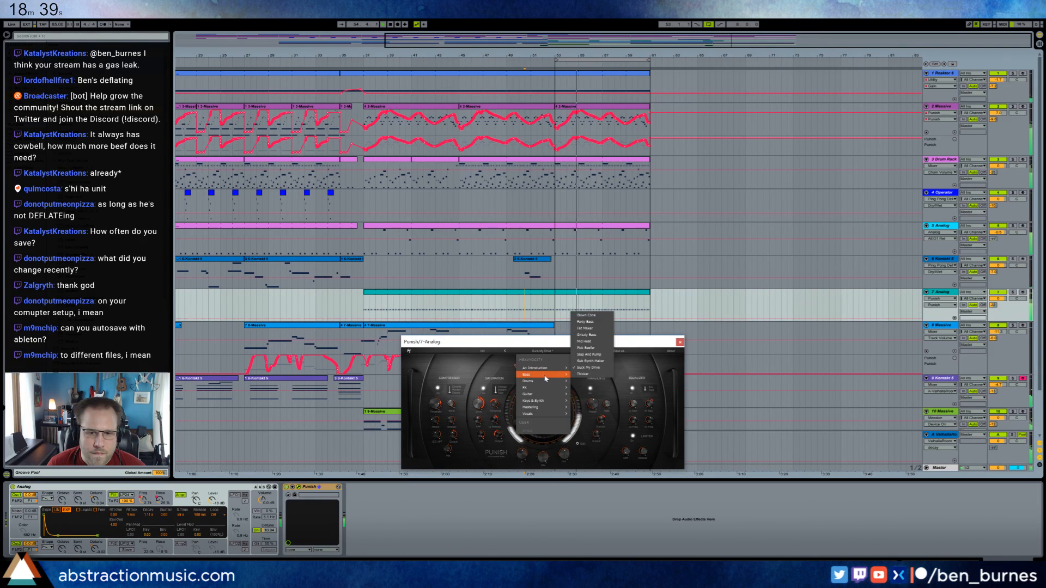
click(590, 342)
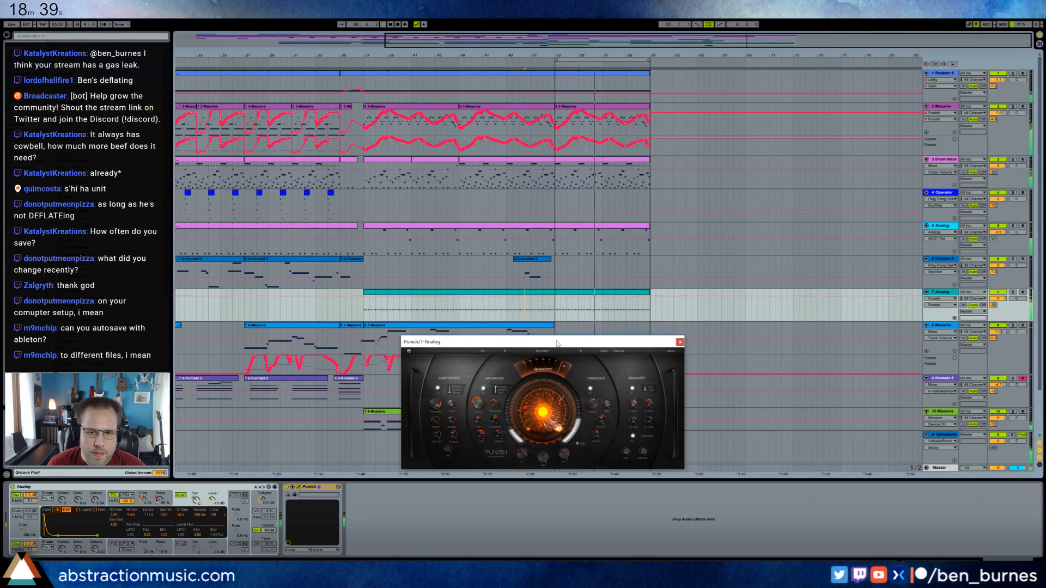
Shorten the decay of track 7 Analog's amp envelope to about 626 ms.
click(552, 292)
click(80, 540)
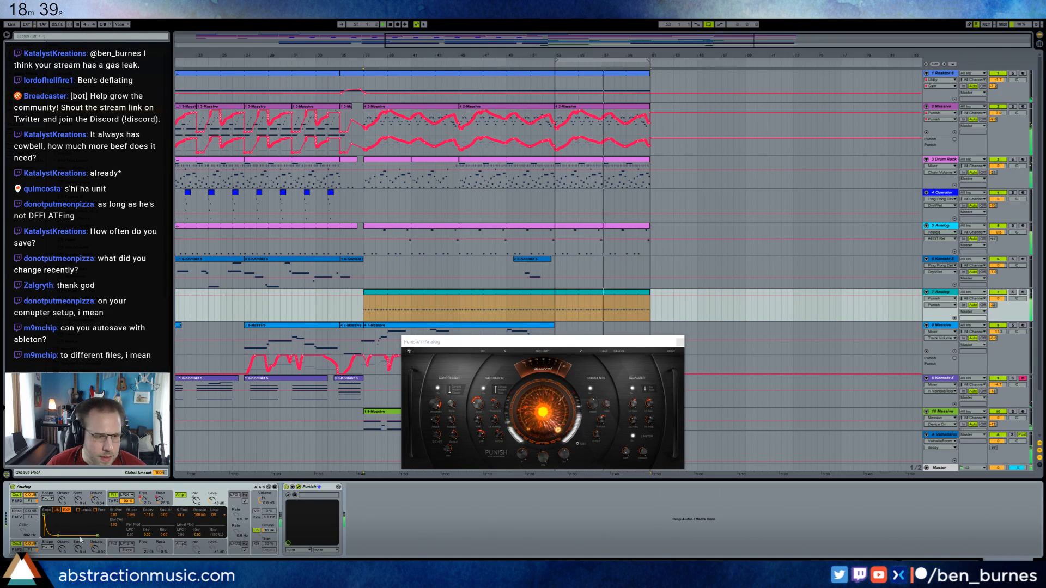
drag(59, 538, 56, 536)
Readjust Punish's central knob and remove the effect from track 7.
drag(547, 418, 548, 447)
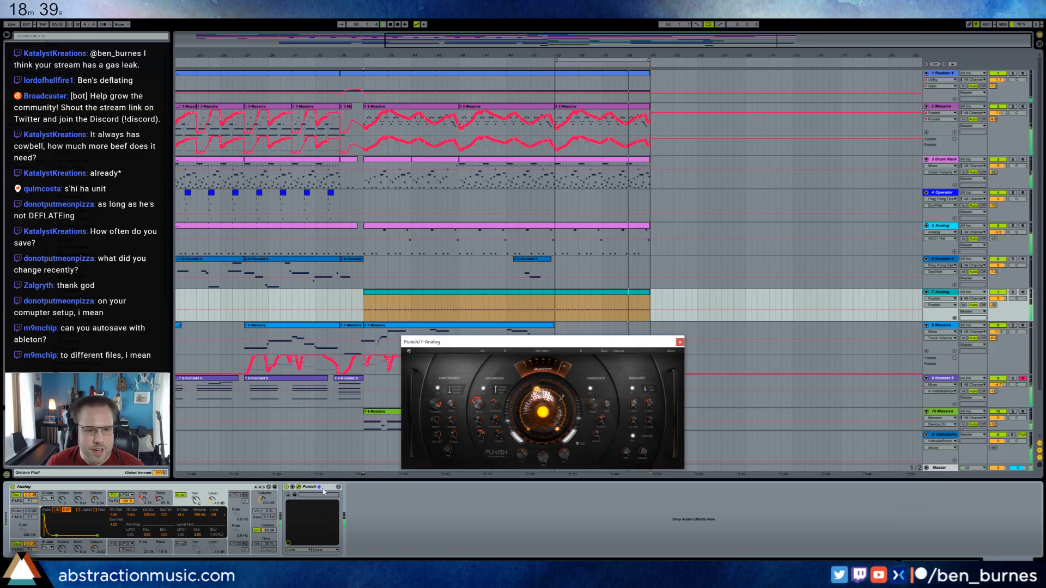
key(Delete)
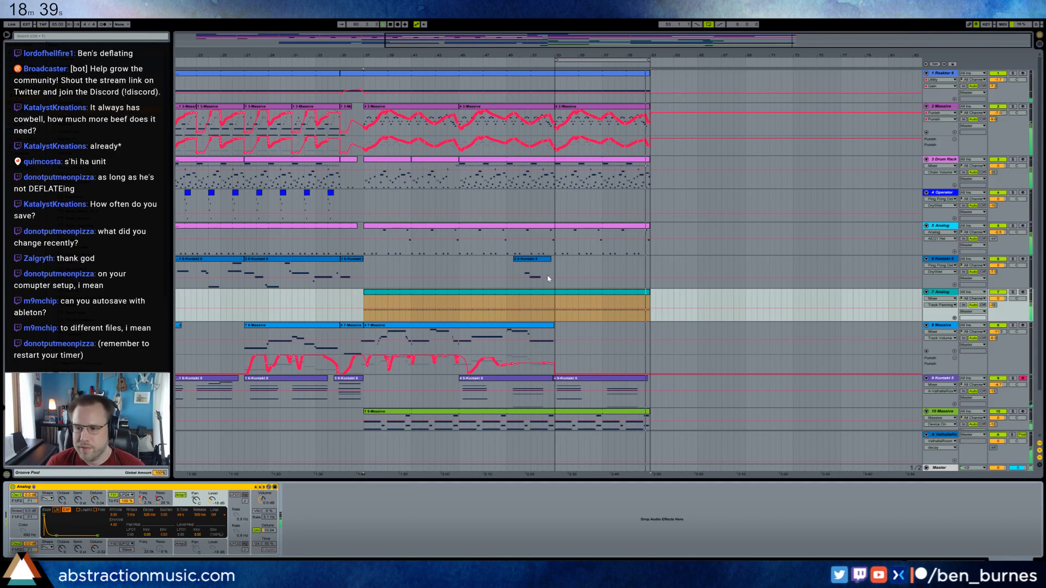
Resume the countdown timer in the browser, return to Ableton Live and select track 7's Analog clip.
key(space)
key(alt+Tab)
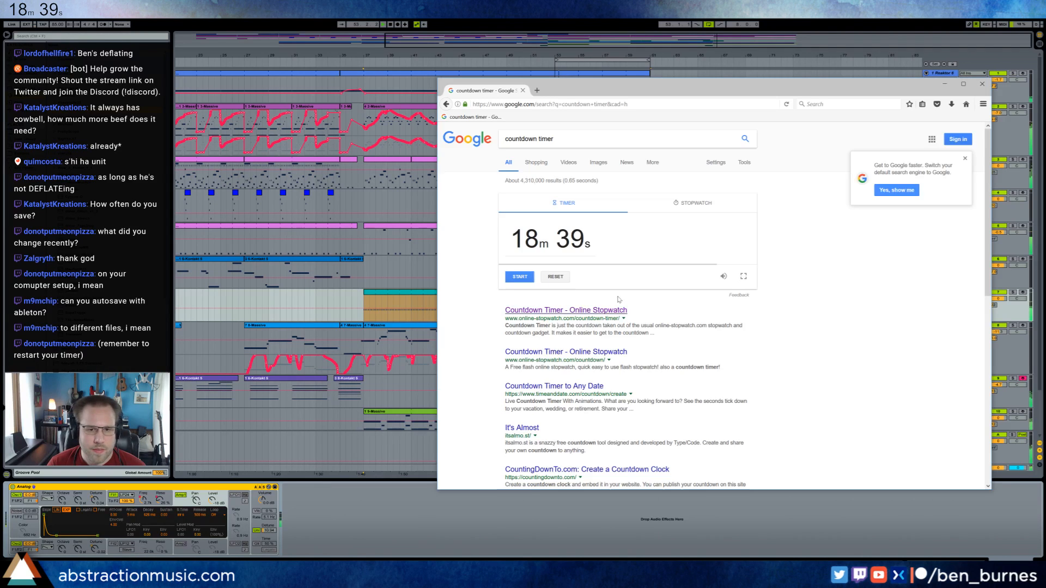
click(518, 277)
key(alt+Tab)
key(space)
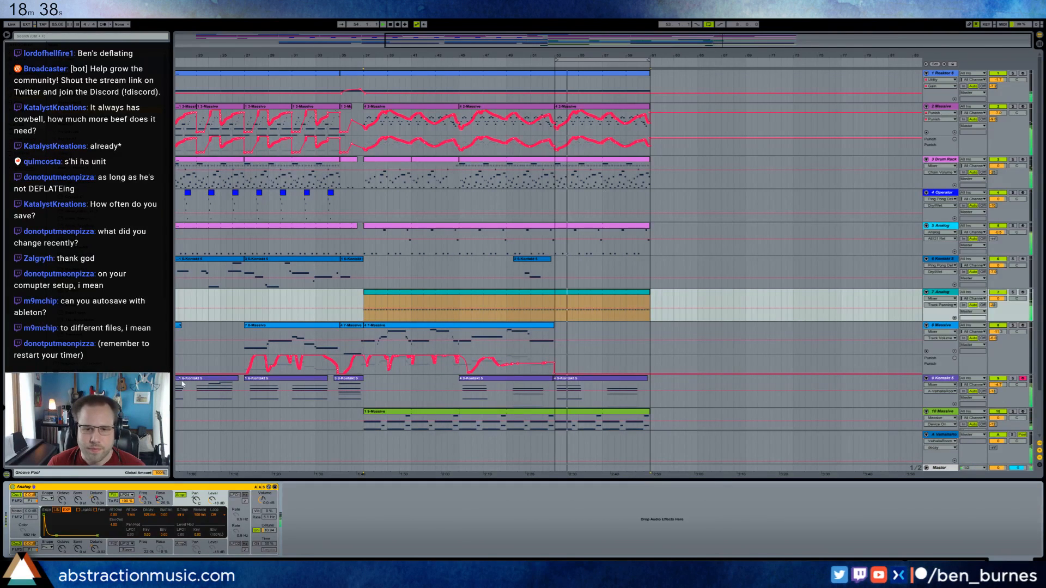
key(space)
click(549, 293)
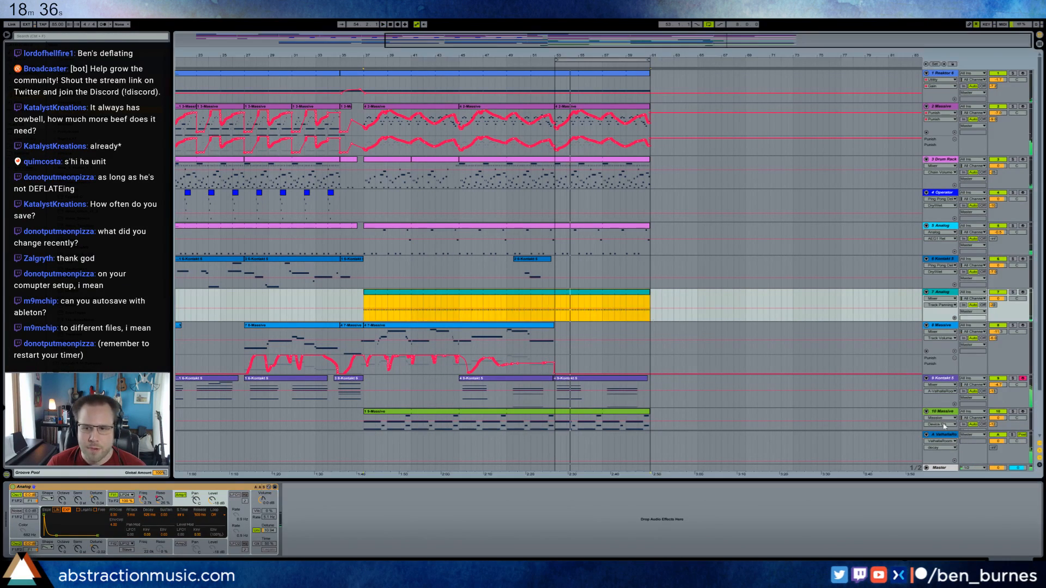
Record-arm track 10 Massive, and switch the arming back to track 9 Kontakt 5.
click(1022, 413)
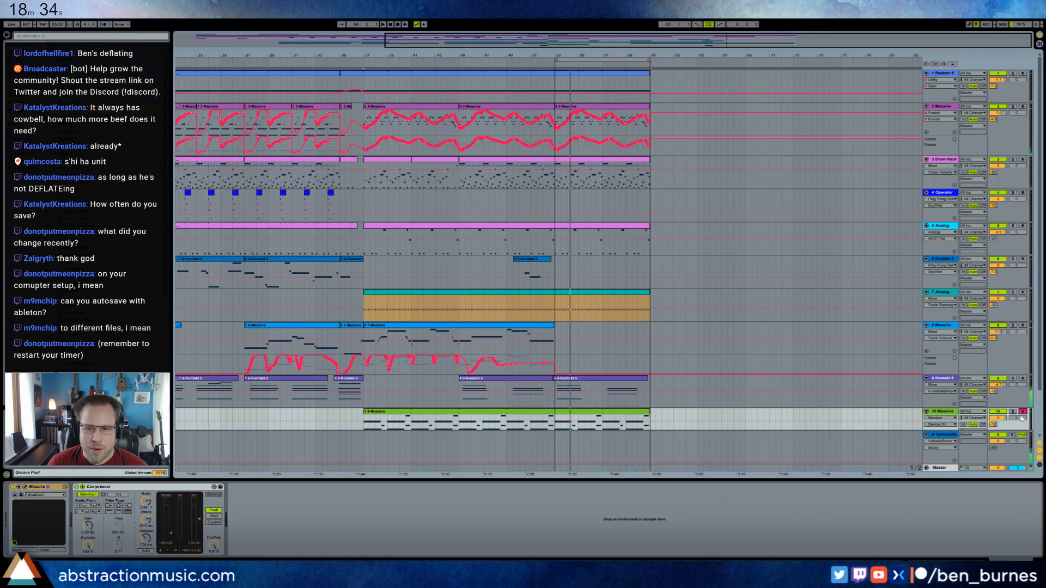
click(1022, 378)
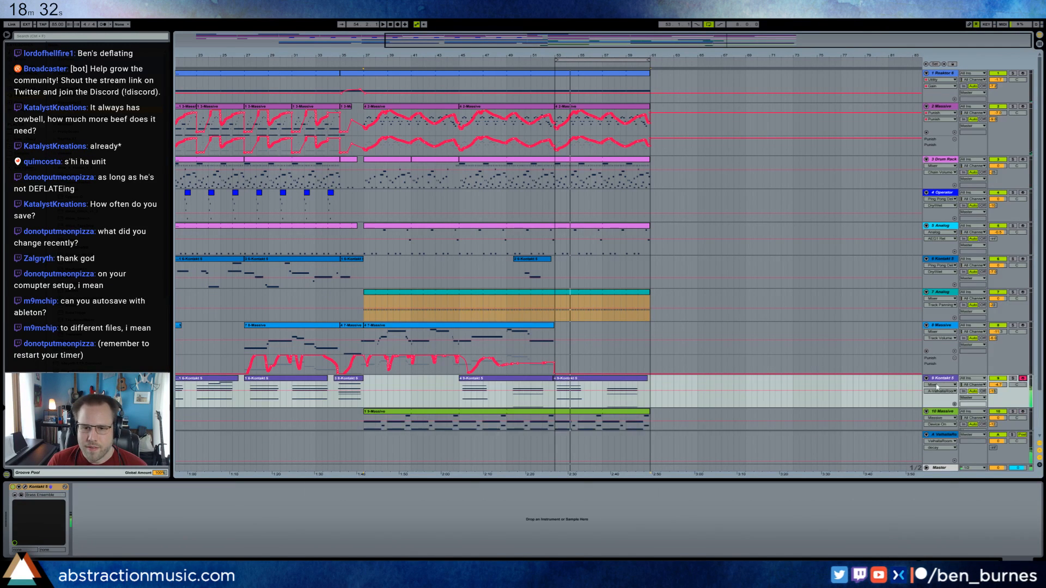
scroll(929, 403, down, 3)
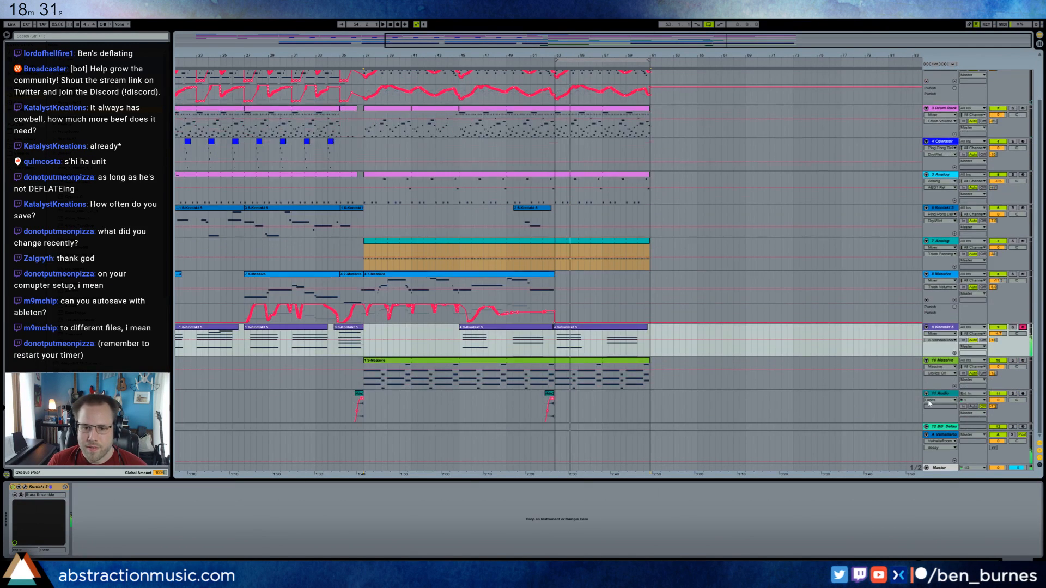
Record-arm track 6 Kontakt 5 and record a melody from bar 53 to about bar 60.
click(556, 251)
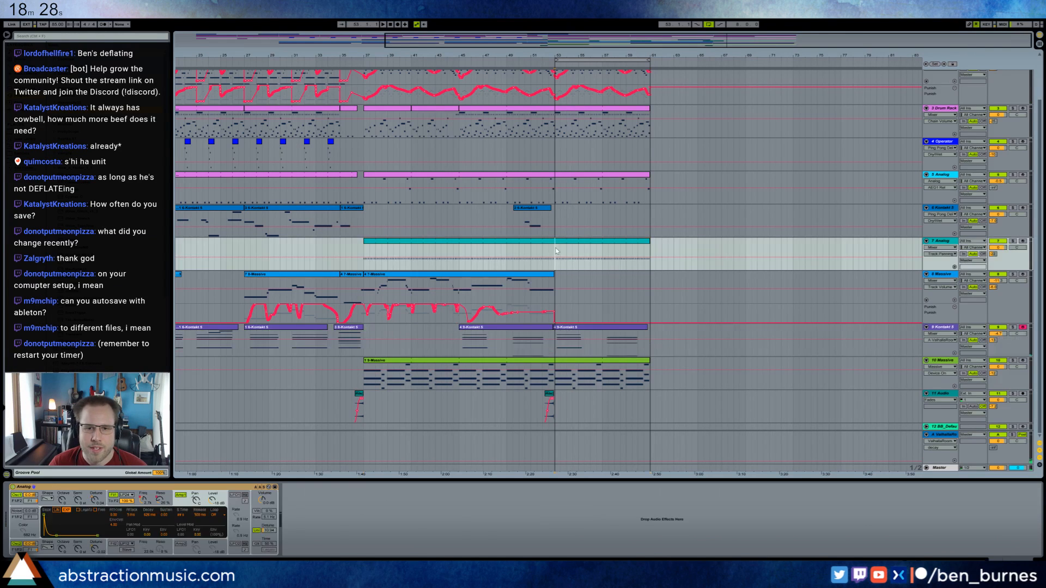
click(555, 211)
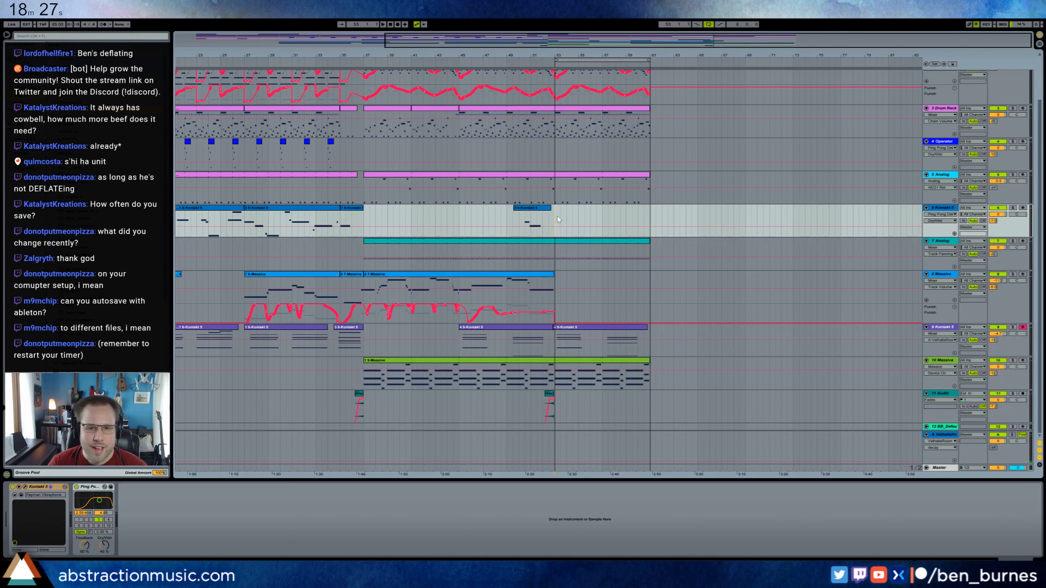
click(1022, 208)
scroll(594, 201, up, 1)
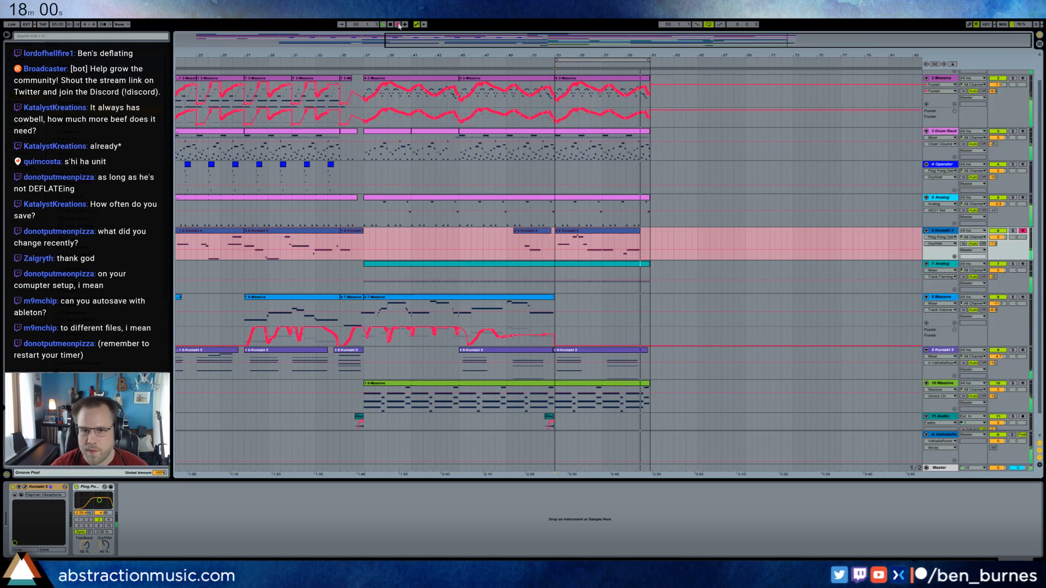
key(space)
Shift the last two notes of track 6's newly recorded clip slightly earlier and play back the section.
double_click(636, 233)
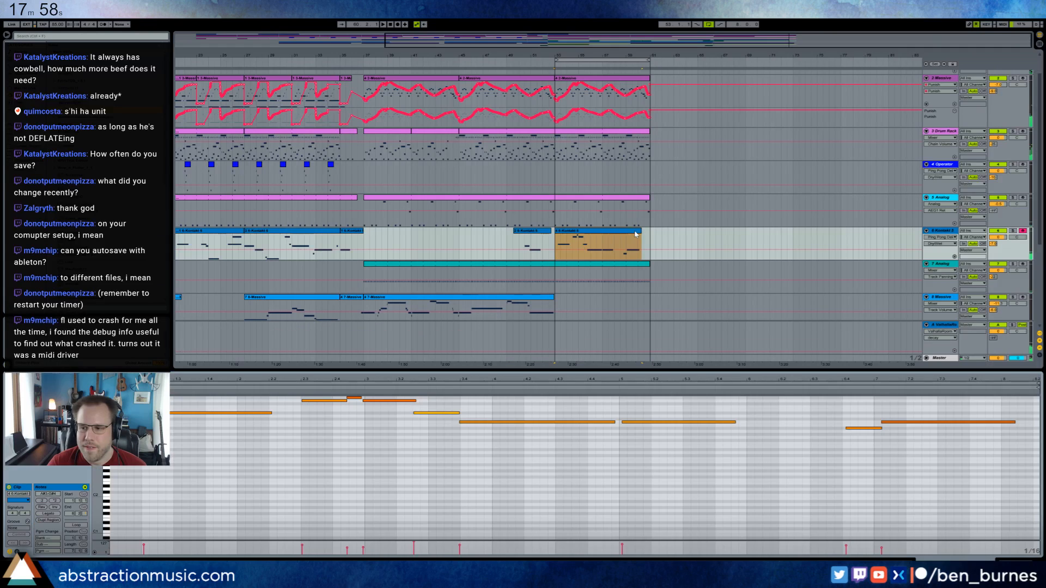
drag(937, 453, 936, 425)
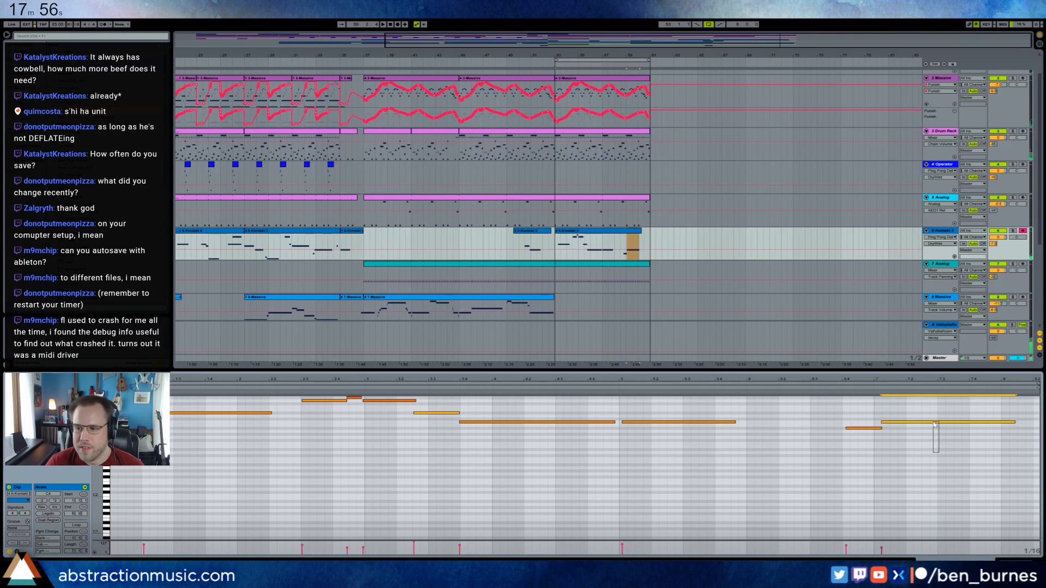
click(877, 429)
key(space)
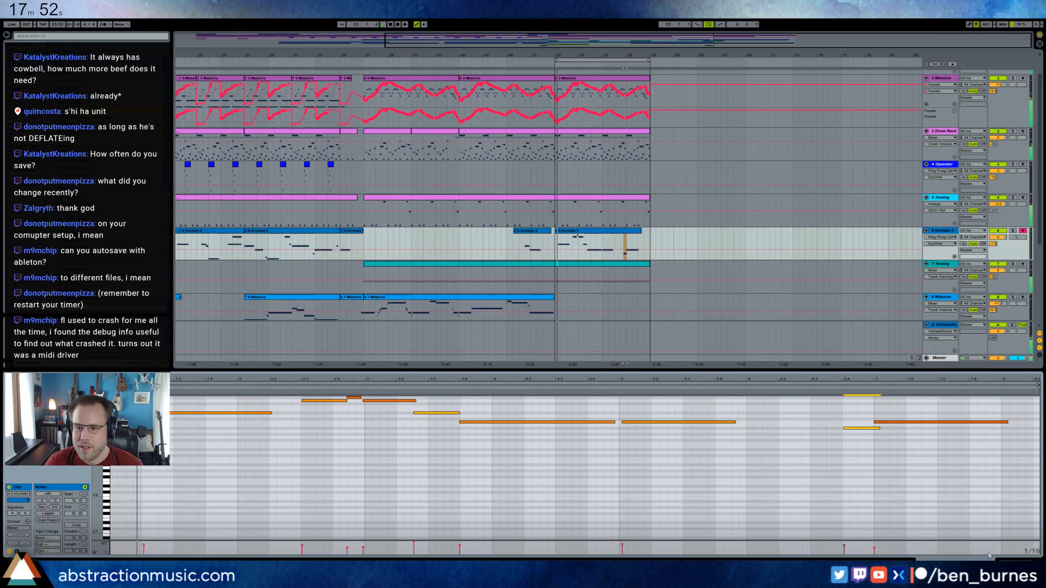
click(1015, 561)
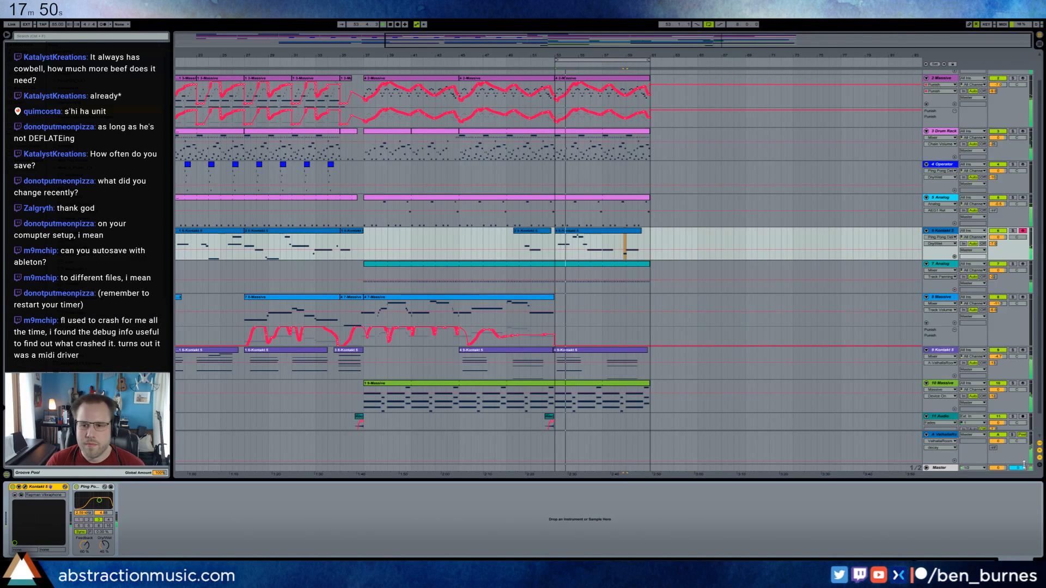
Move the record-arming to track 9 Kontakt 5 and set the insert point at bar 53 on track 6.
click(1028, 392)
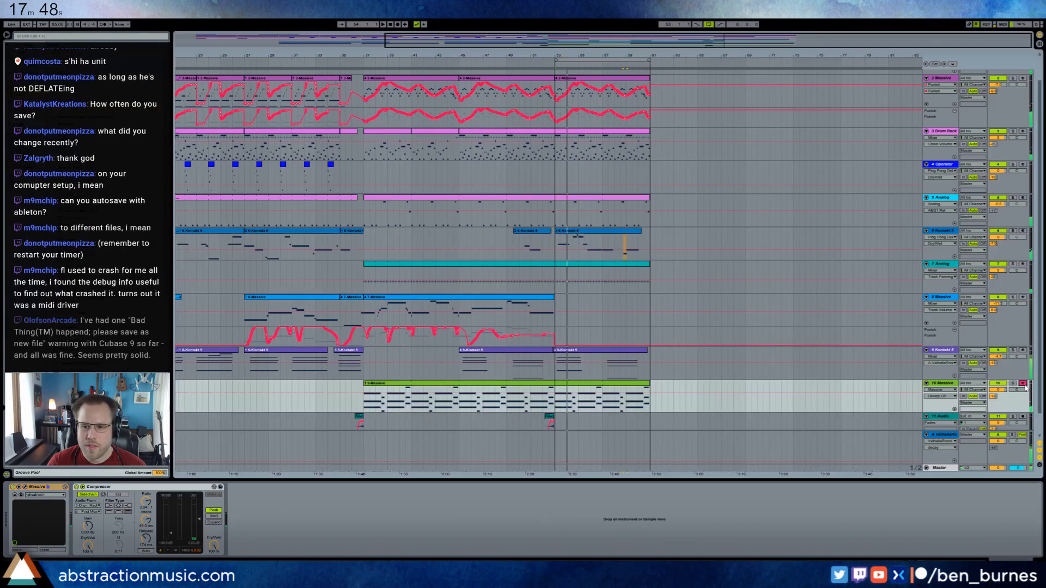
click(1023, 350)
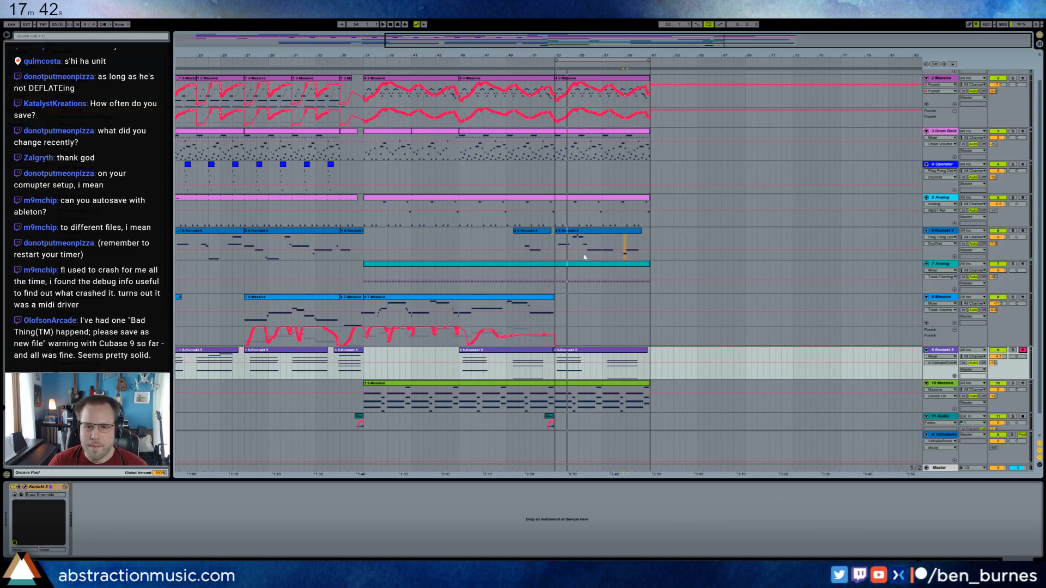
click(556, 244)
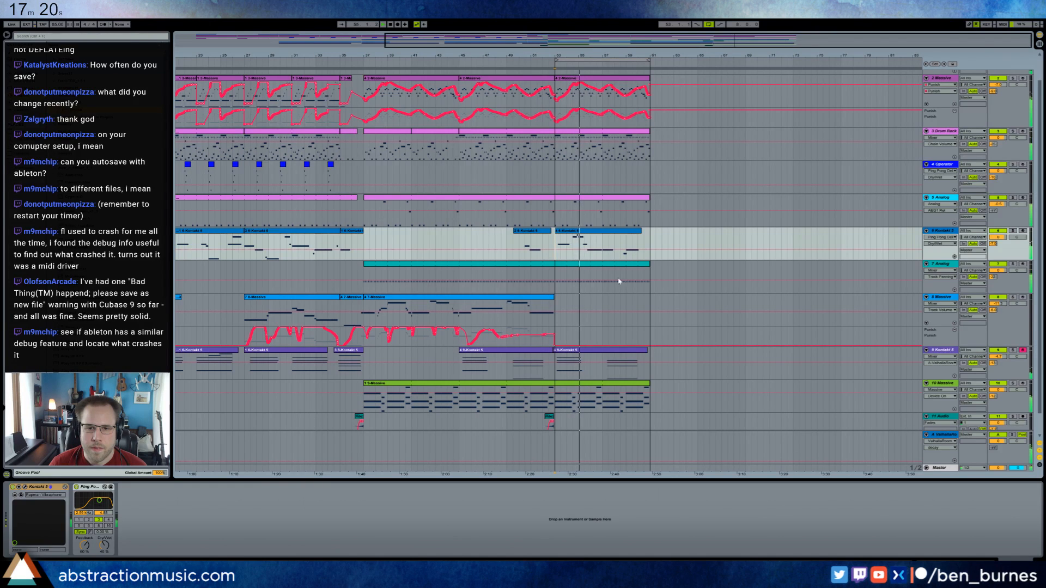
Reopen track 6's clip at bar 53 and nudge the second of the two long repeated notes slightly earlier.
double_click(615, 232)
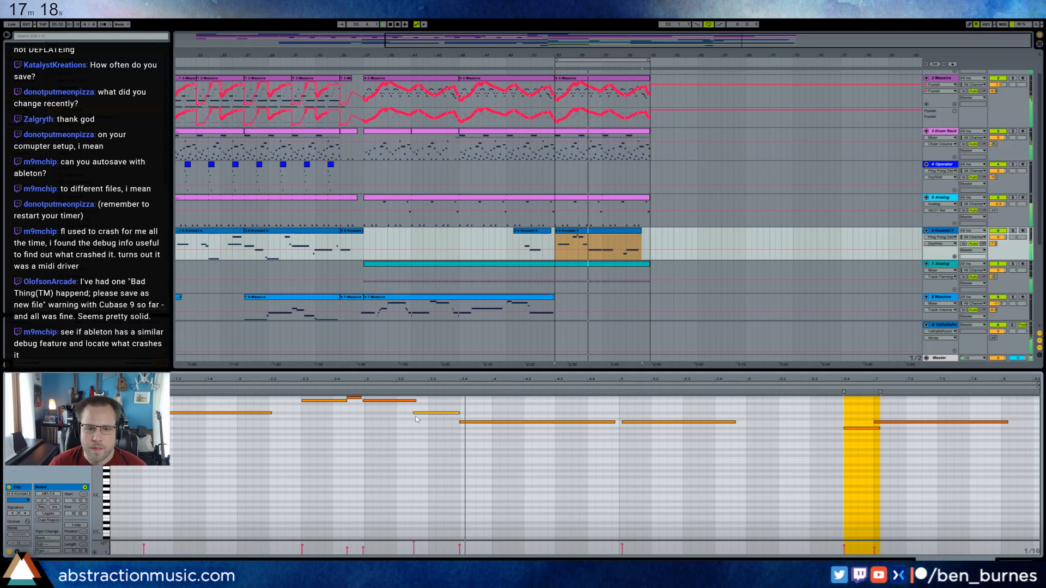
drag(627, 423, 445, 406)
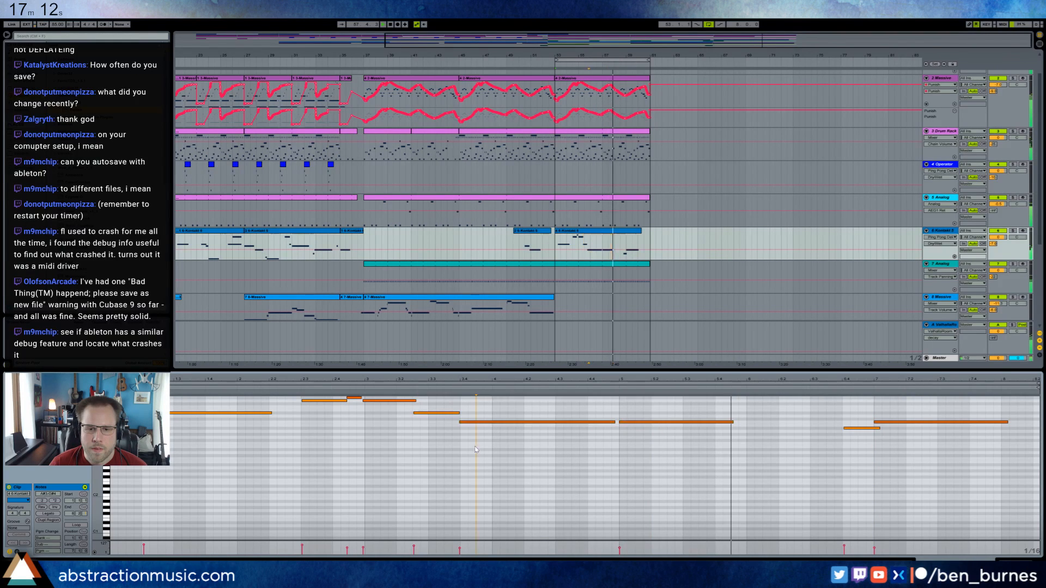
drag(534, 406, 667, 450)
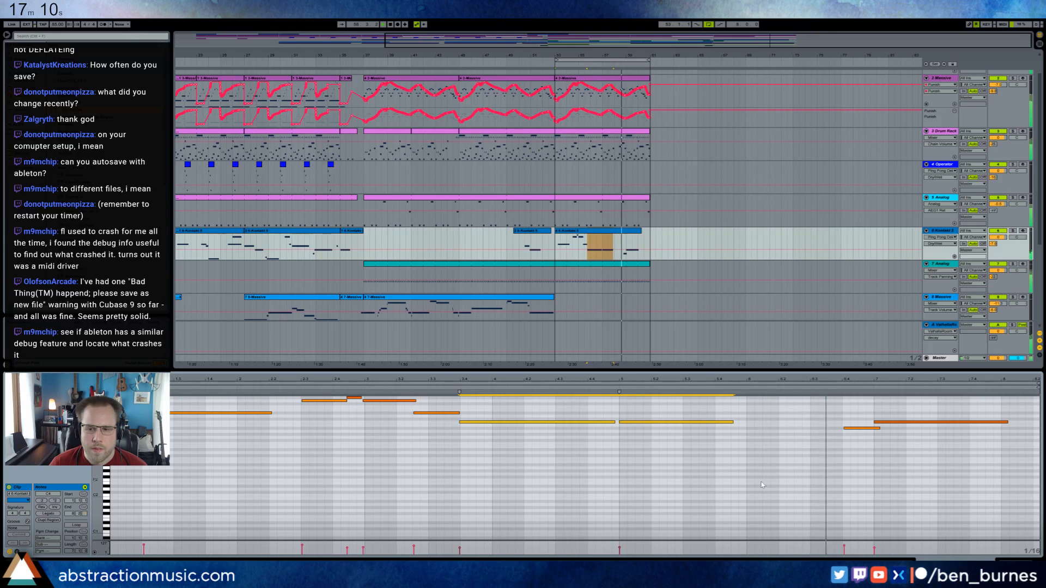
Move the clip's last two notes earlier, shorten the first of them, and delete the stray short note below.
click(862, 428)
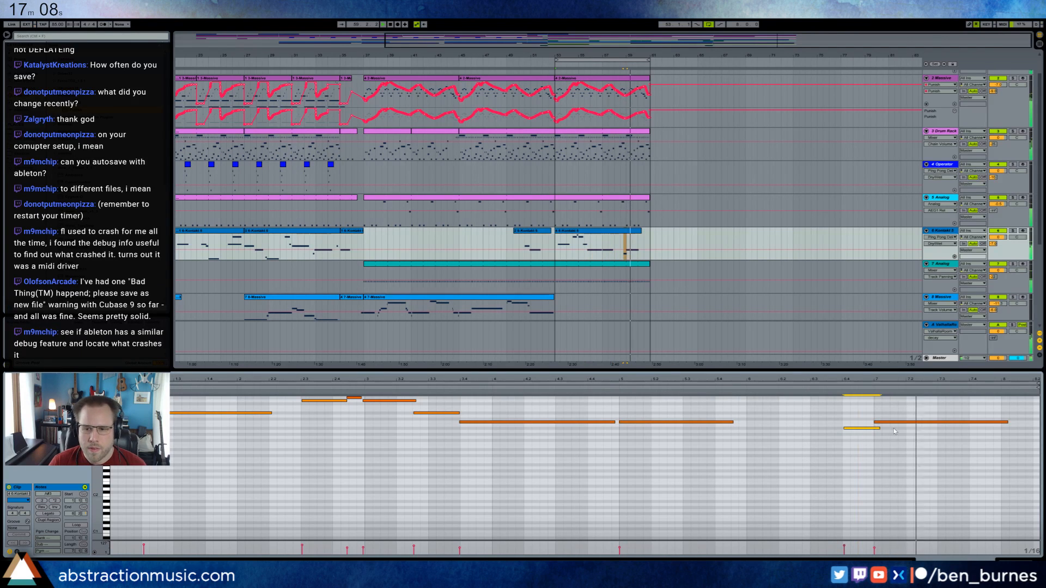
drag(911, 424, 896, 424)
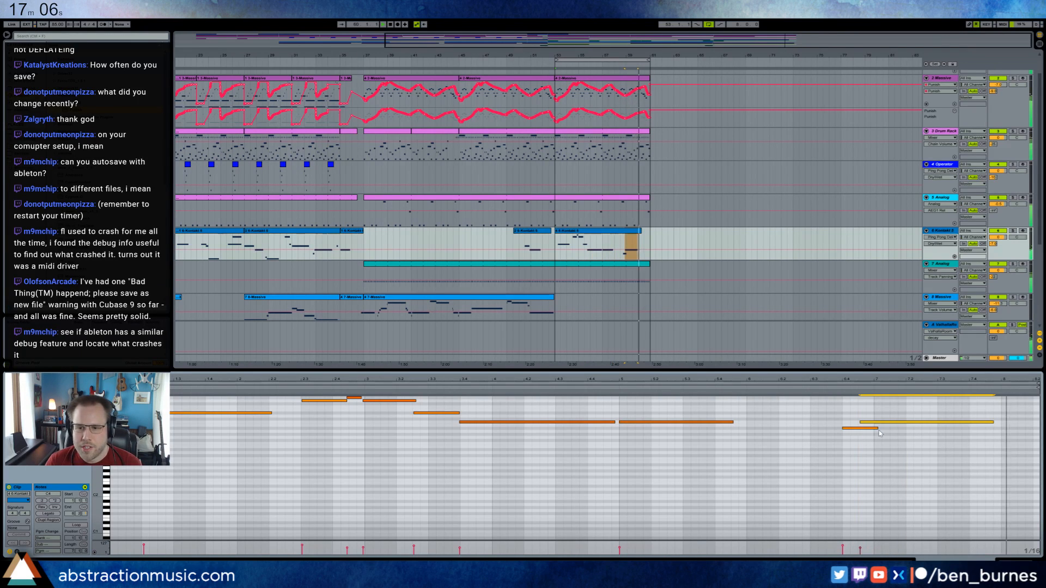
click(879, 432)
double_click(879, 431)
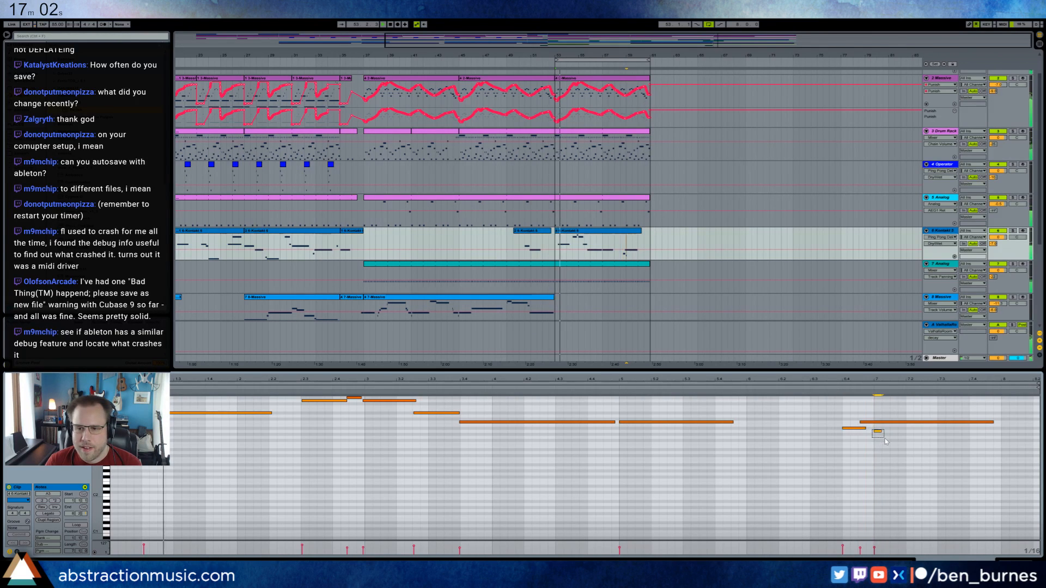
double_click(877, 429)
click(1020, 563)
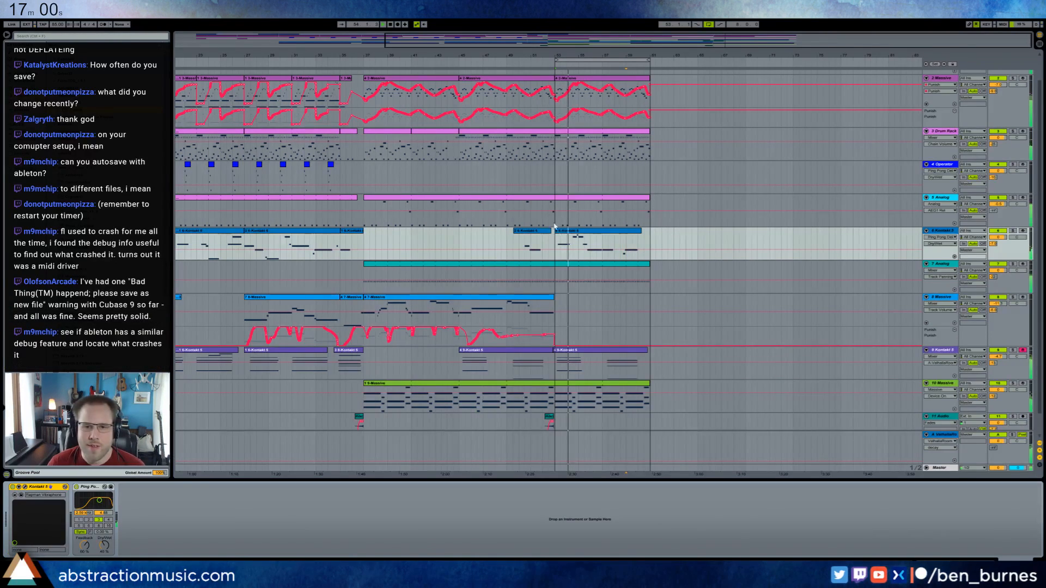
Select track 10's clip, inspect its Massive plug-in window and close it.
click(601, 382)
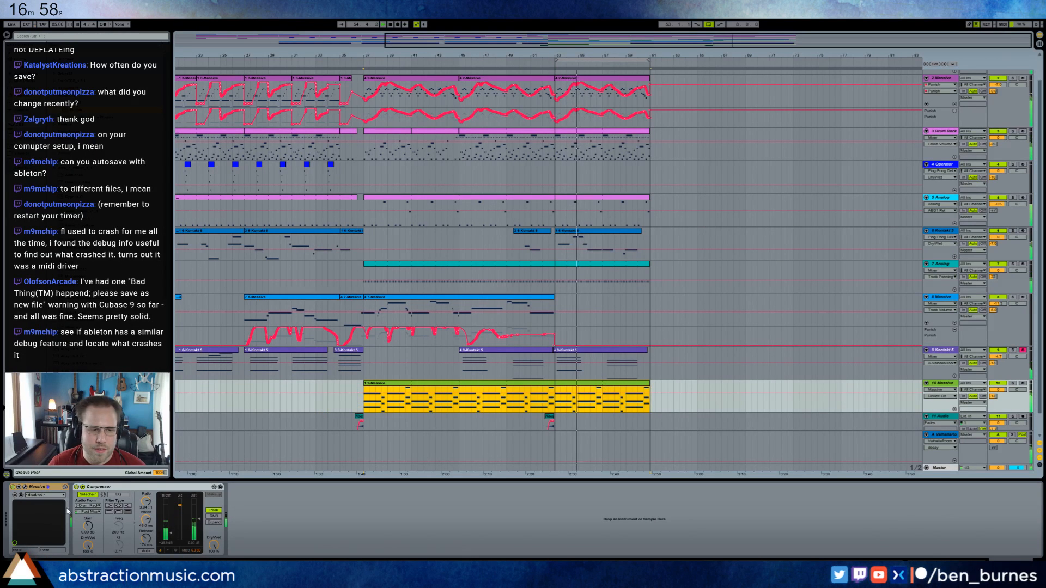
click(24, 487)
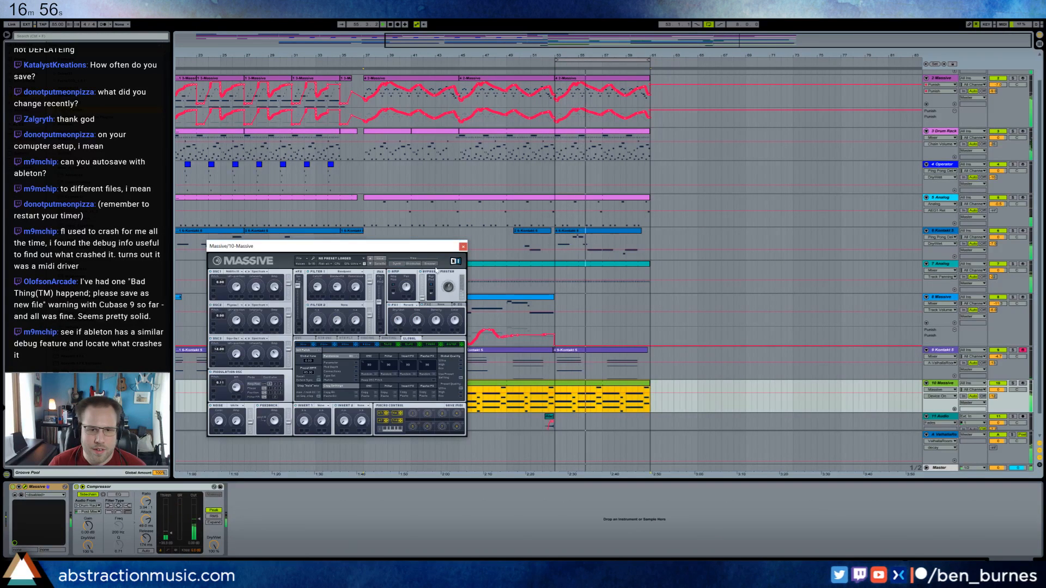
click(462, 246)
Show the envelope of track 9 Kontakt 5's clip at bar 53 and lower the whole curve slightly.
double_click(599, 363)
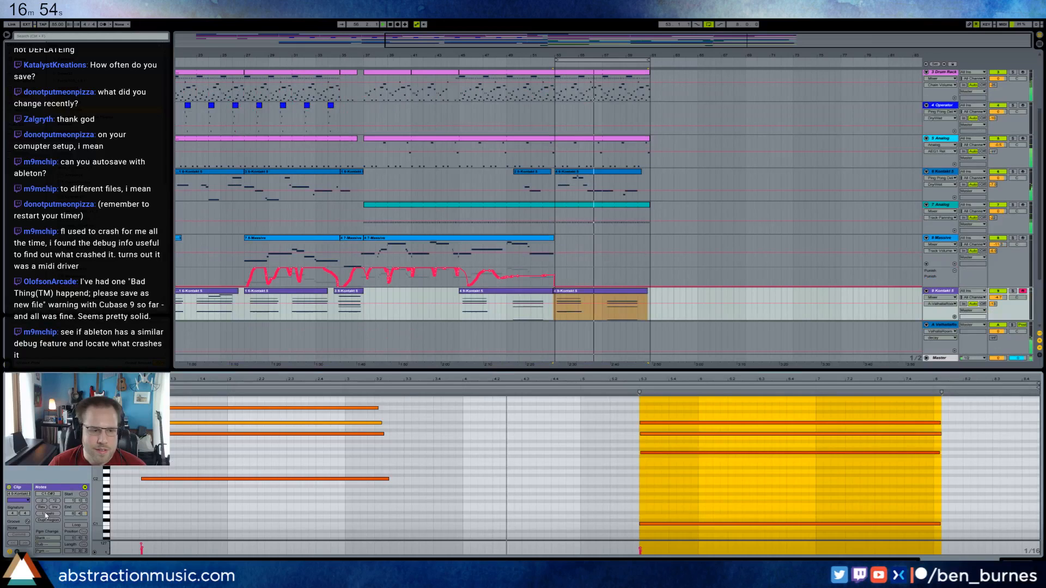
click(17, 551)
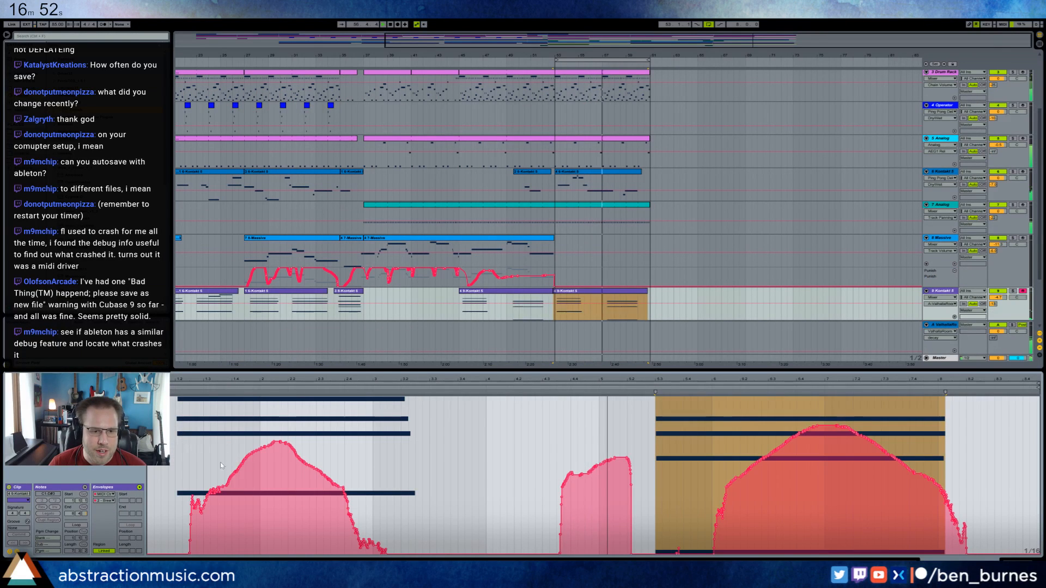
drag(178, 471, 1040, 471)
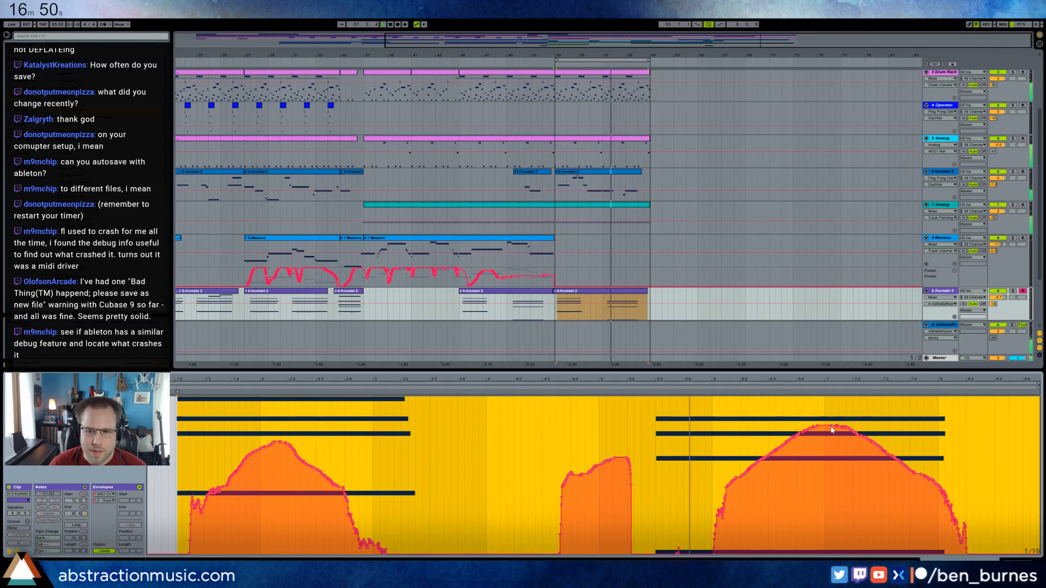
drag(838, 428, 837, 433)
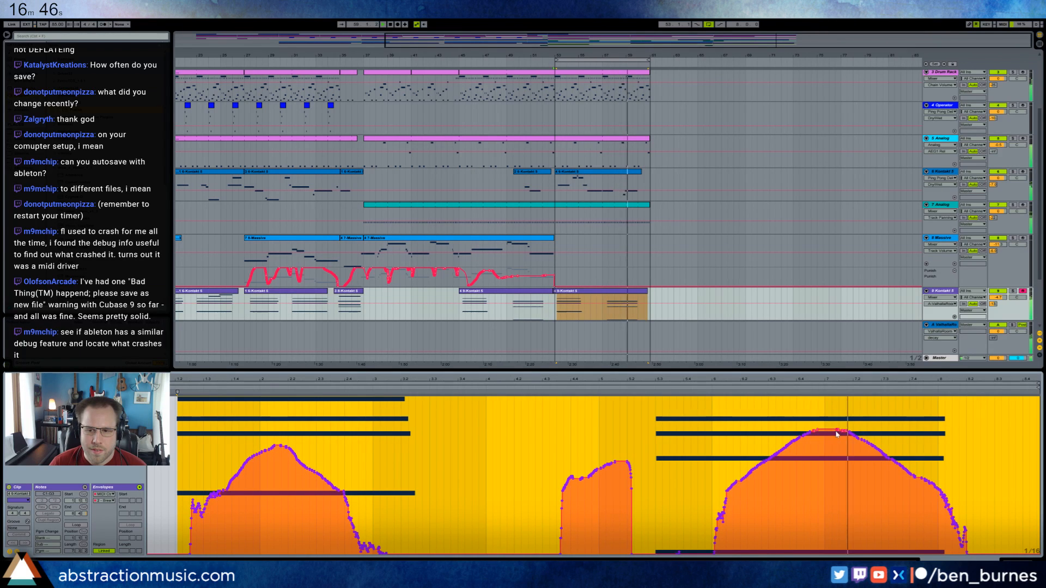
click(1003, 560)
Copy track 2 Massive's two clips from bars 7–15 to bar 61 and set the loop to bars 61–69.
click(668, 316)
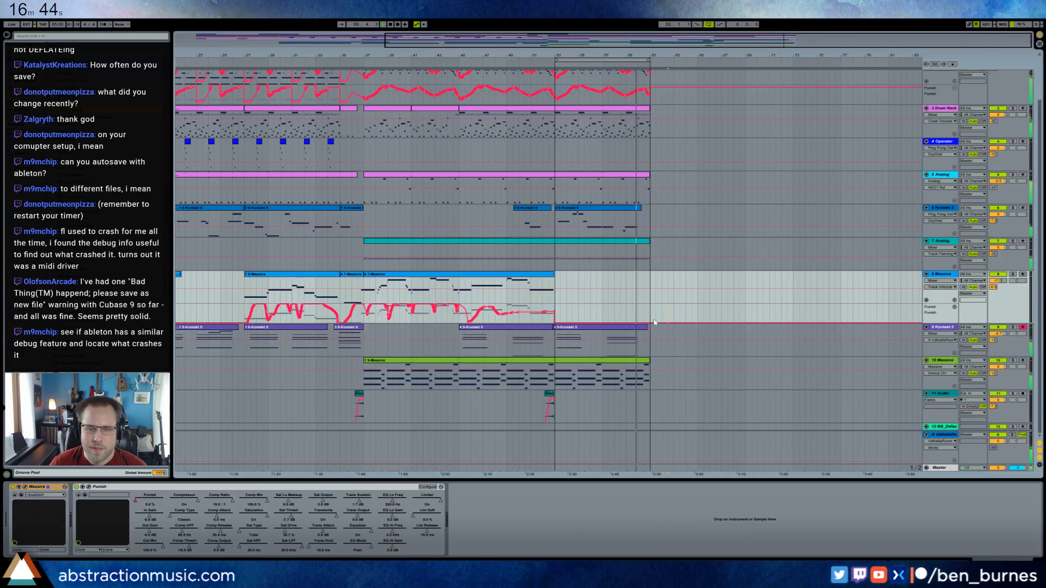
double_click(536, 46)
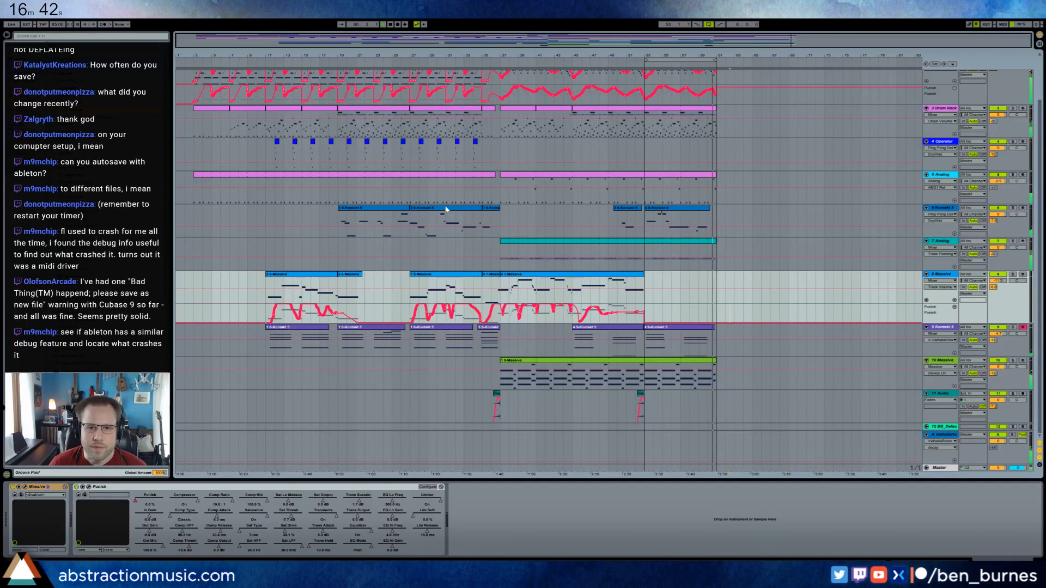
scroll(446, 208, up, 3)
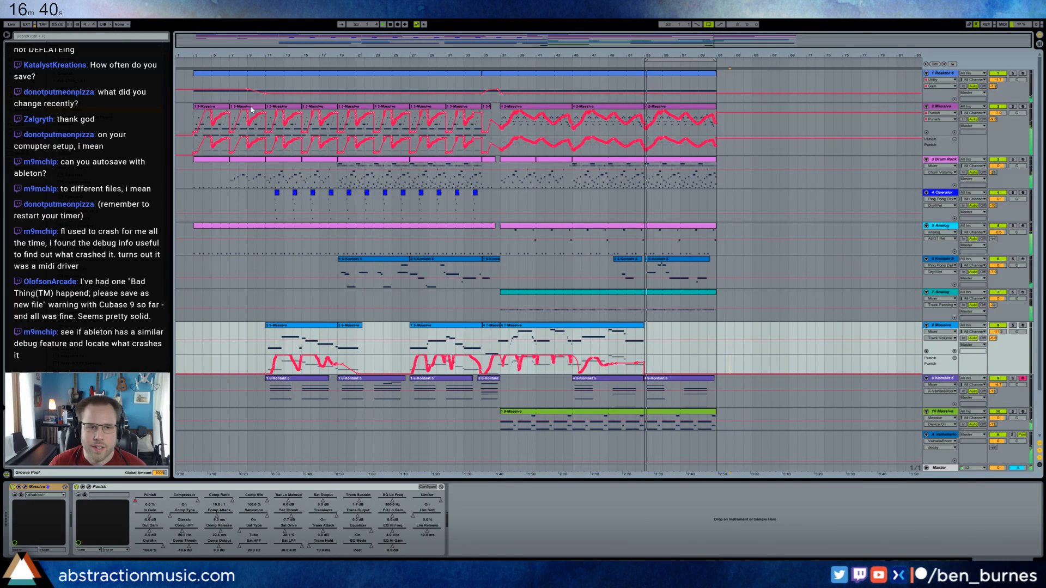
click(257, 107)
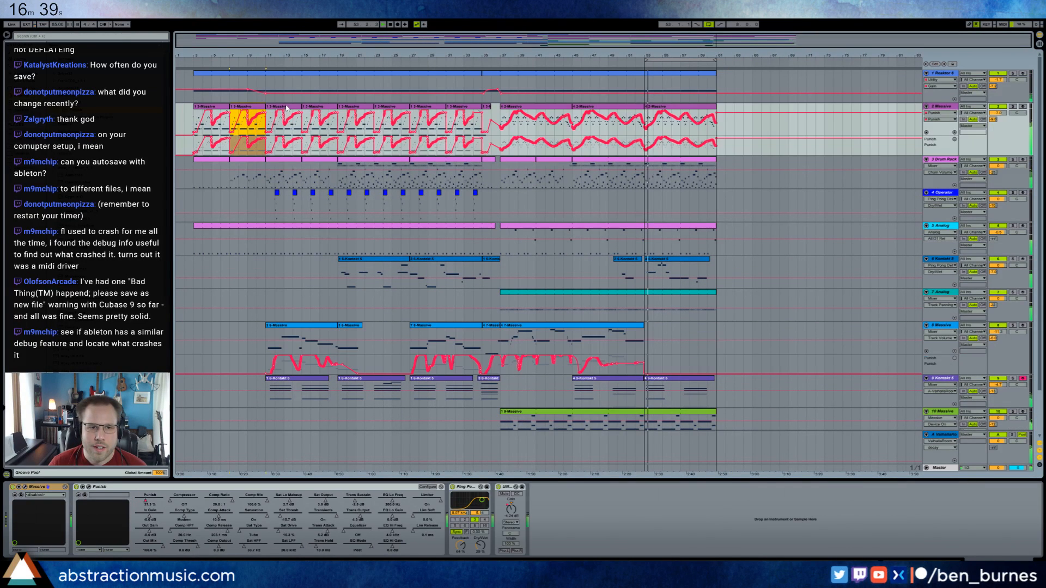
click(725, 128)
key(ctrl+v)
drag(712, 60, 791, 64)
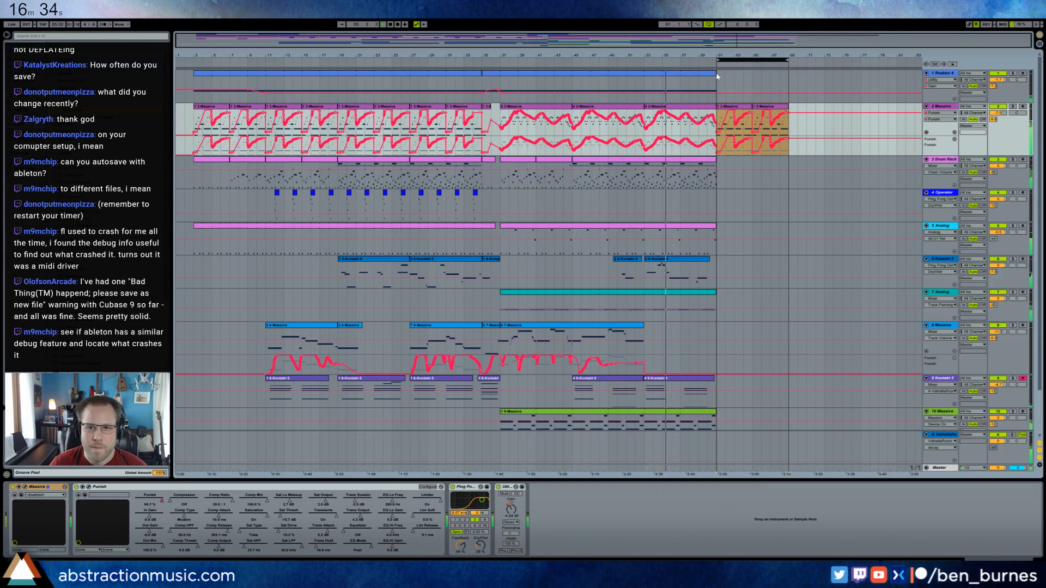
Extend track 1 Reaktor's clip to bar 69 and paste the copied automation section right after its end.
drag(716, 74, 788, 82)
click(771, 86)
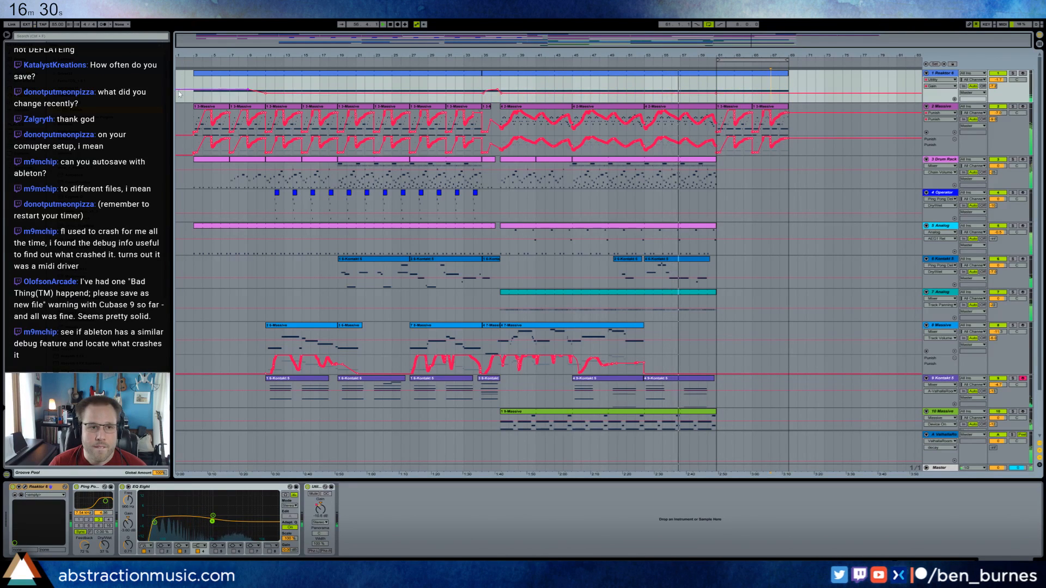
click(790, 85)
key(ctrl+v)
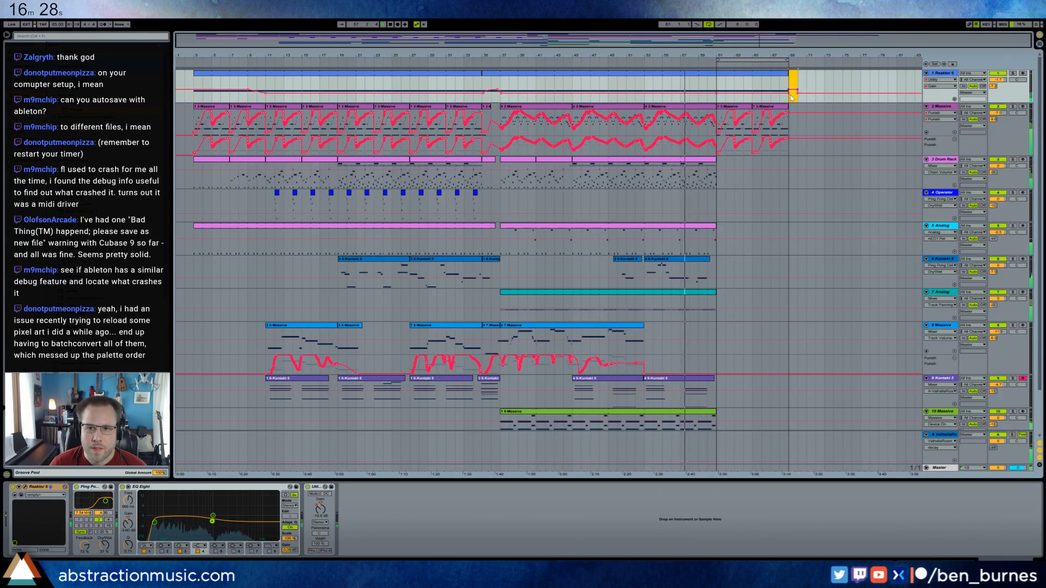
click(789, 94)
click(798, 95)
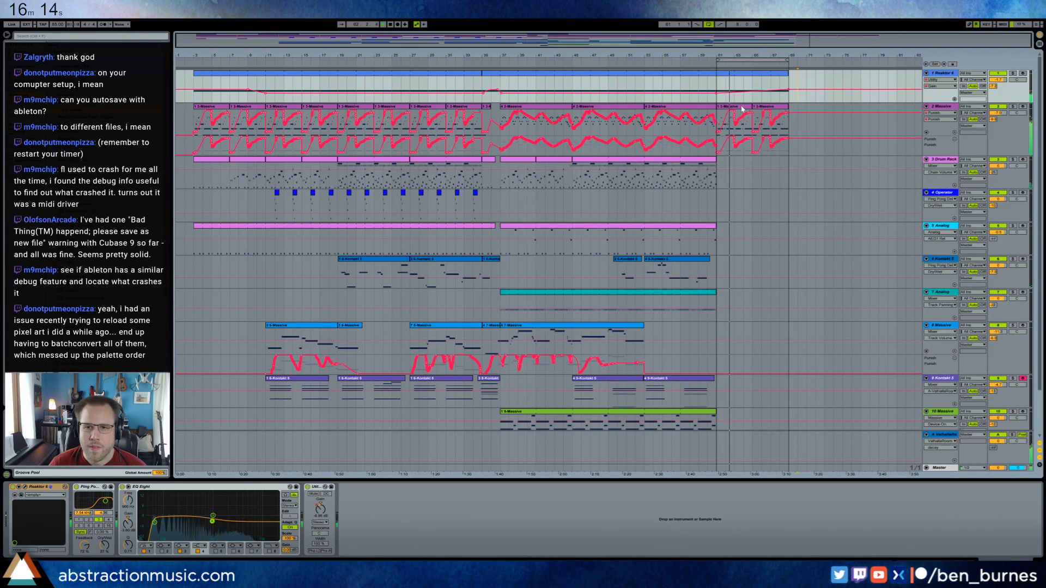
Shift track 2 Massive's two clips at bar 61 one bar later and fill the gap at bar 61 with a one-bar Massive clip.
click(724, 110)
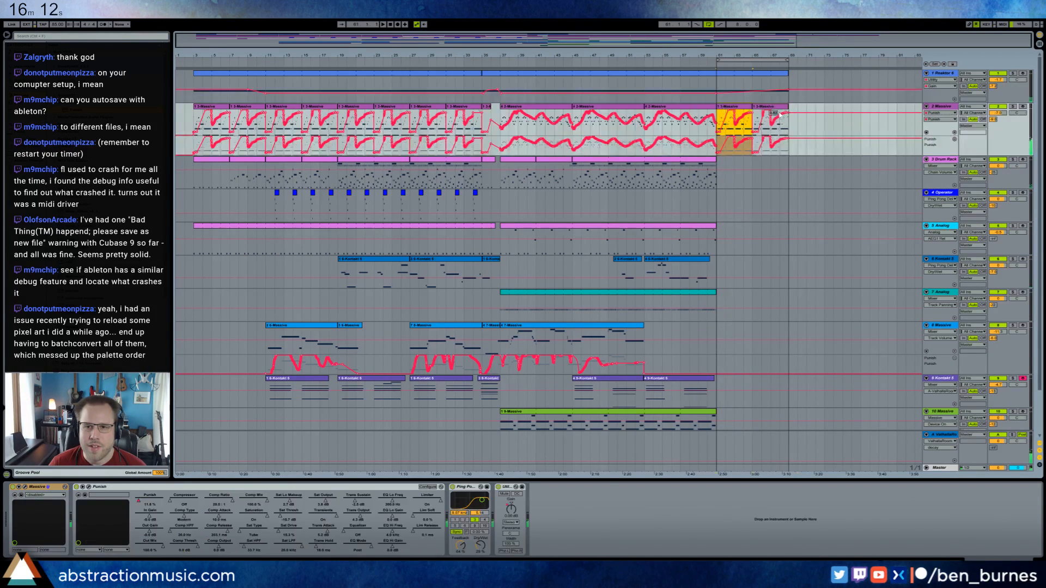
drag(742, 109, 752, 109)
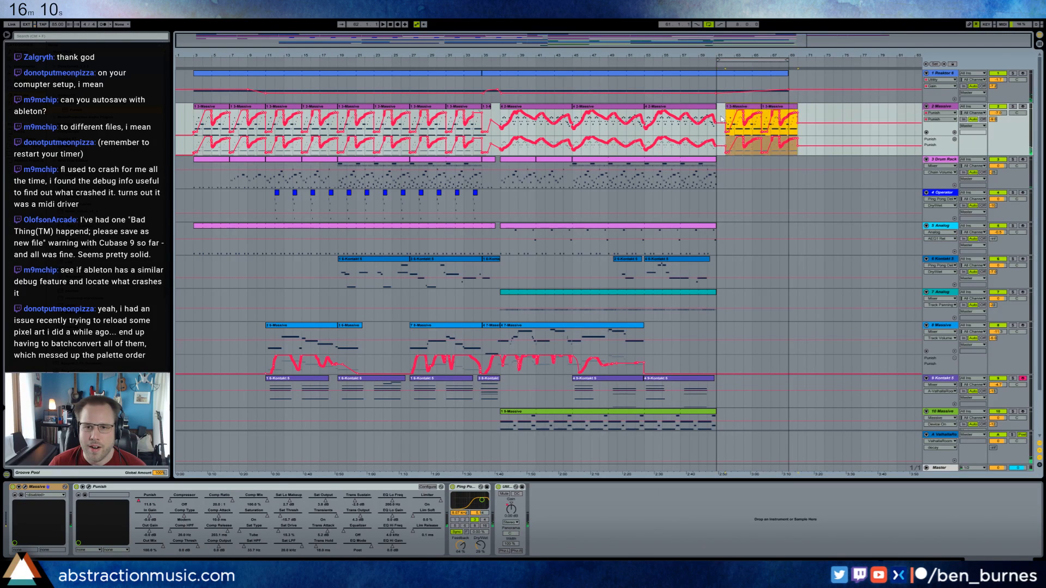
click(720, 129)
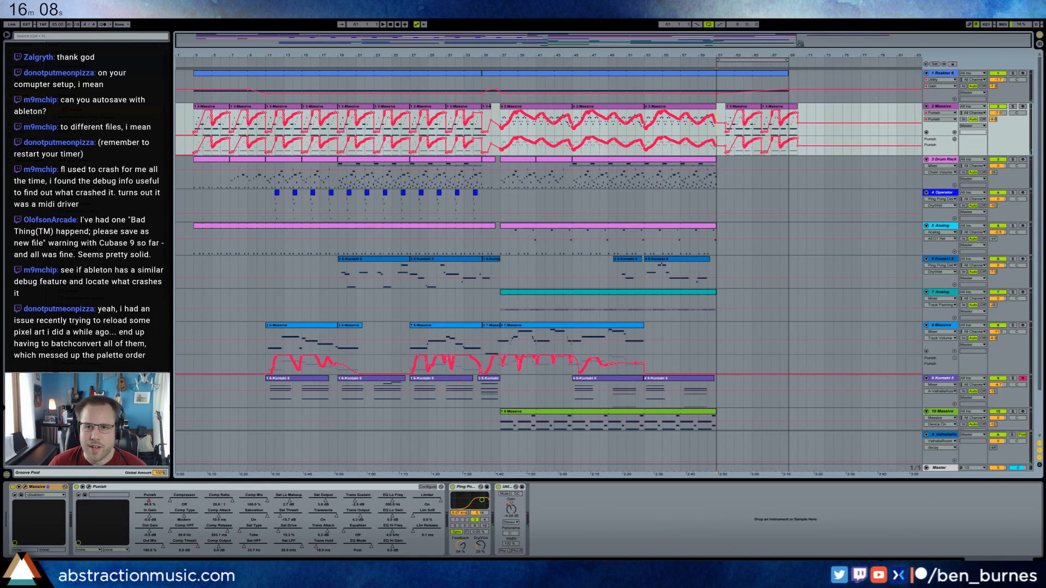
drag(721, 55, 627, 117)
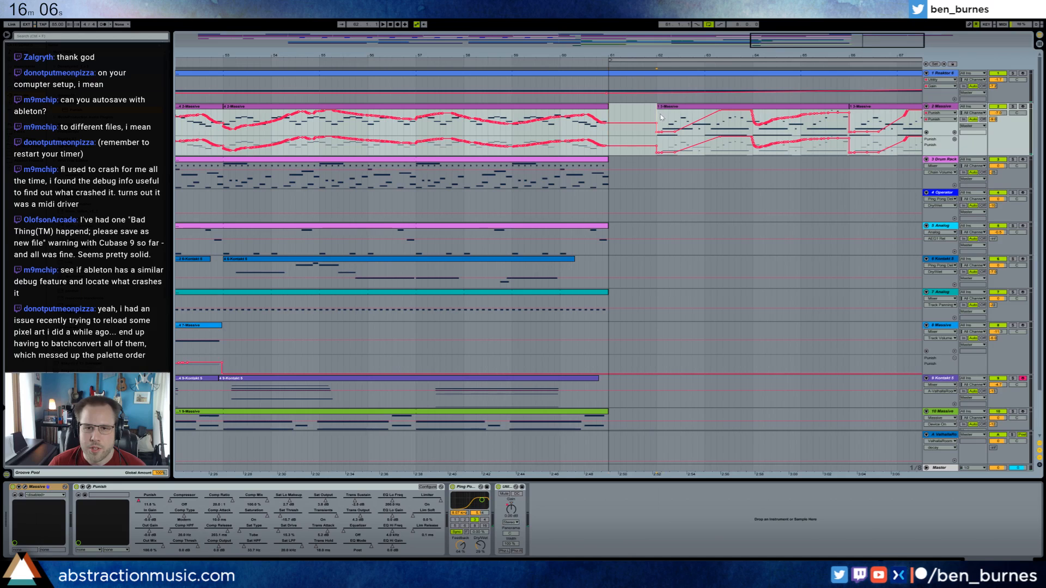
click(612, 108)
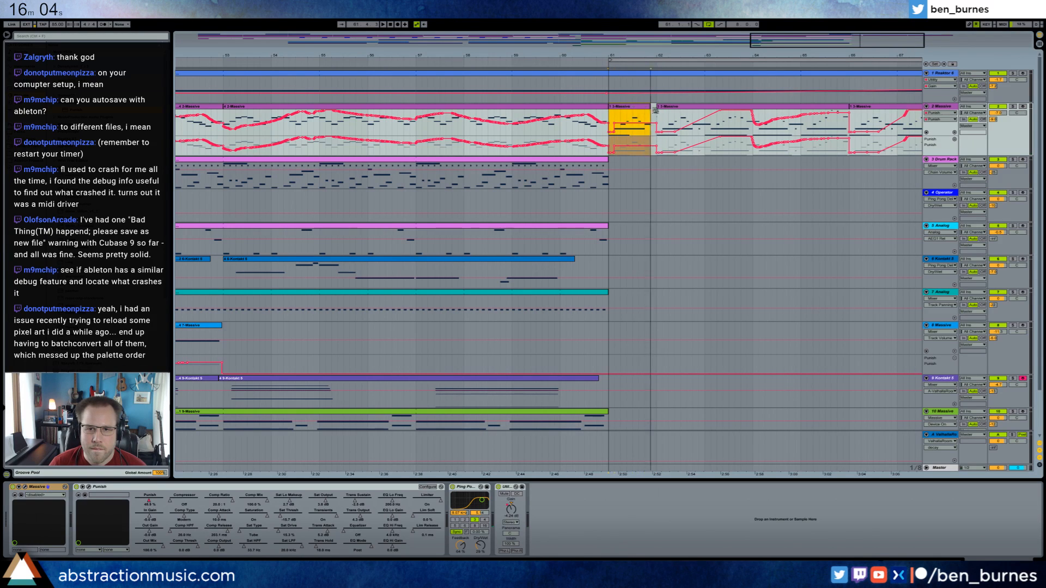
Reduce the bar 61 clip to its low note, shortened to an eighth note and repeated eight times to fill the bar.
double_click(648, 107)
drag(251, 425, 426, 483)
key(Delete)
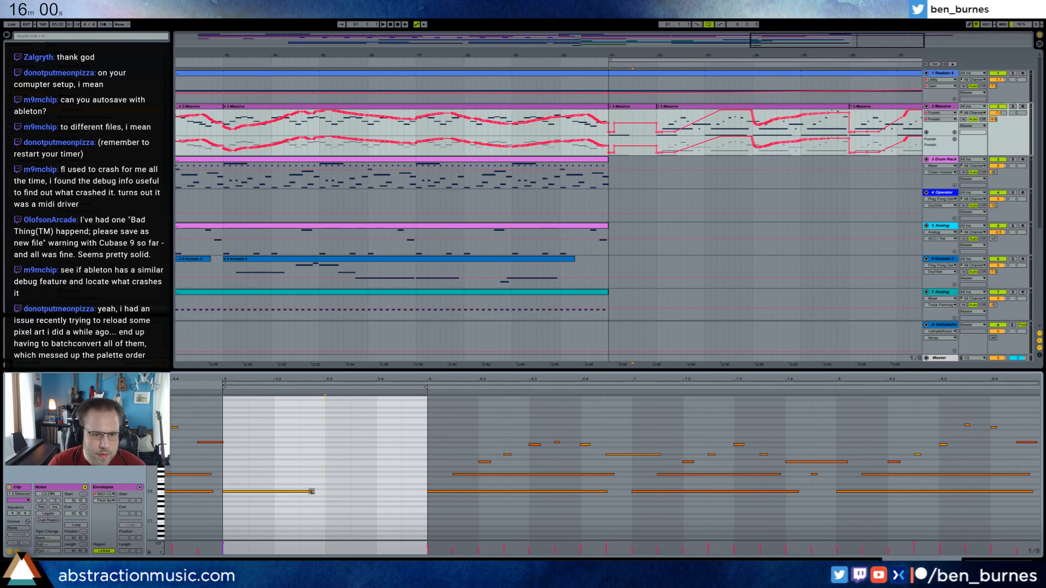
drag(311, 491, 259, 493)
key(ctrl+d)
key(ctrl+d)
key(ctrl+d)
key(ctrl+d)
key(ctrl+d)
key(ctrl+d)
key(ctrl+d)
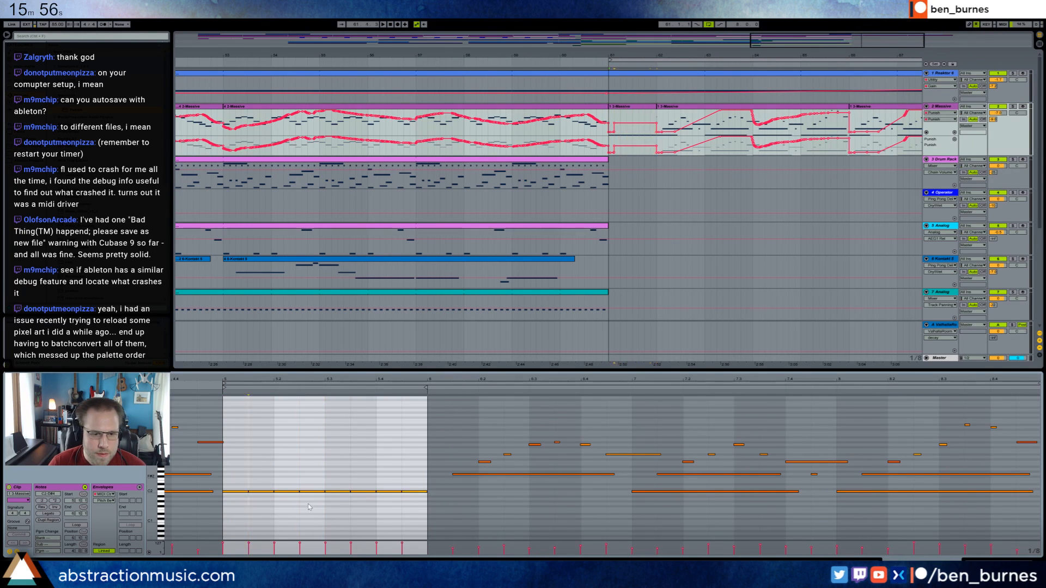
Lower the repeated notes' velocities into a rising ramp after the first note, raise the first note an octave and play the result.
drag(250, 479, 404, 514)
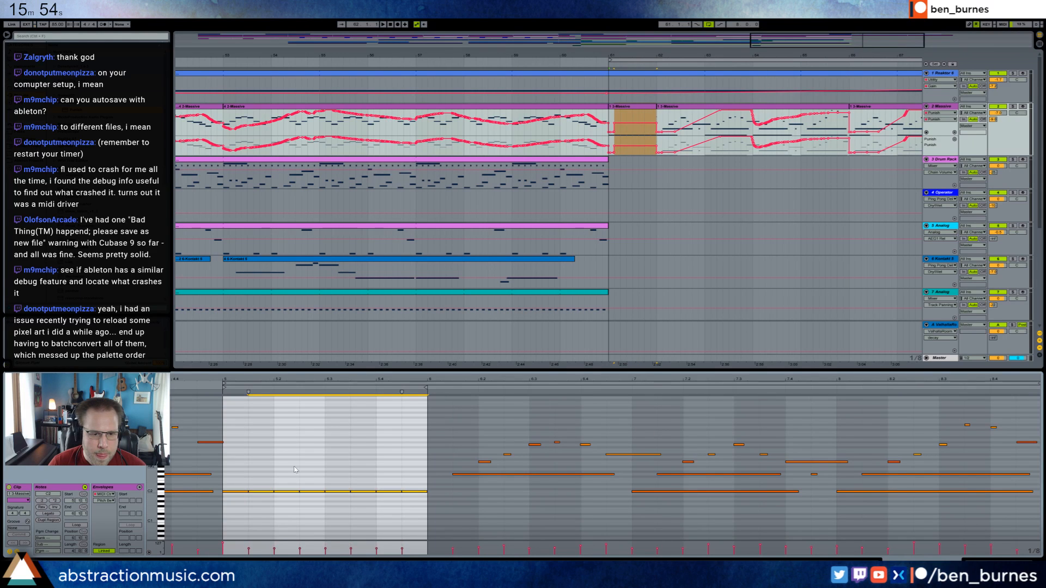
drag(284, 470, 418, 501)
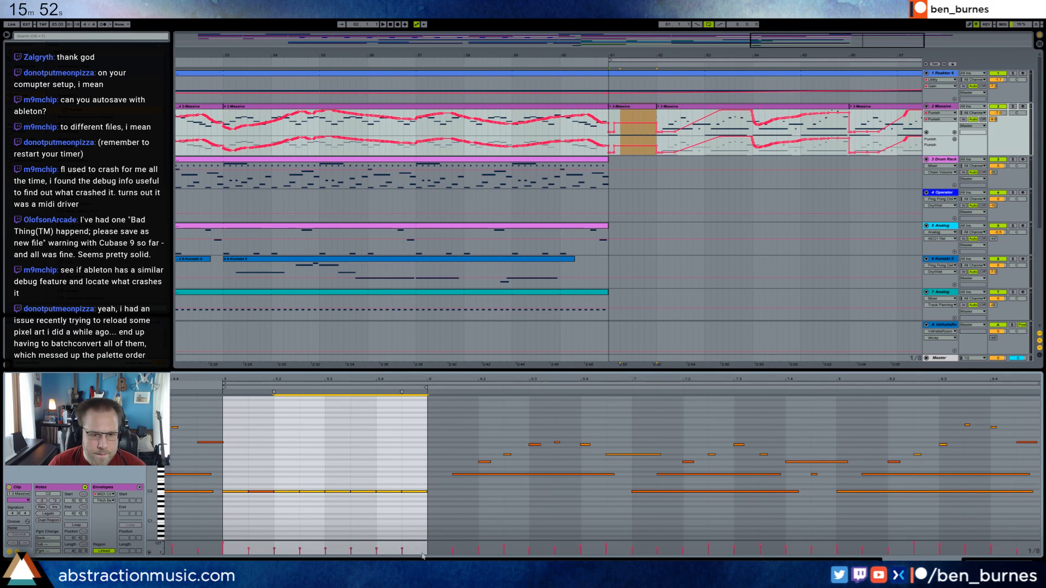
click(247, 550)
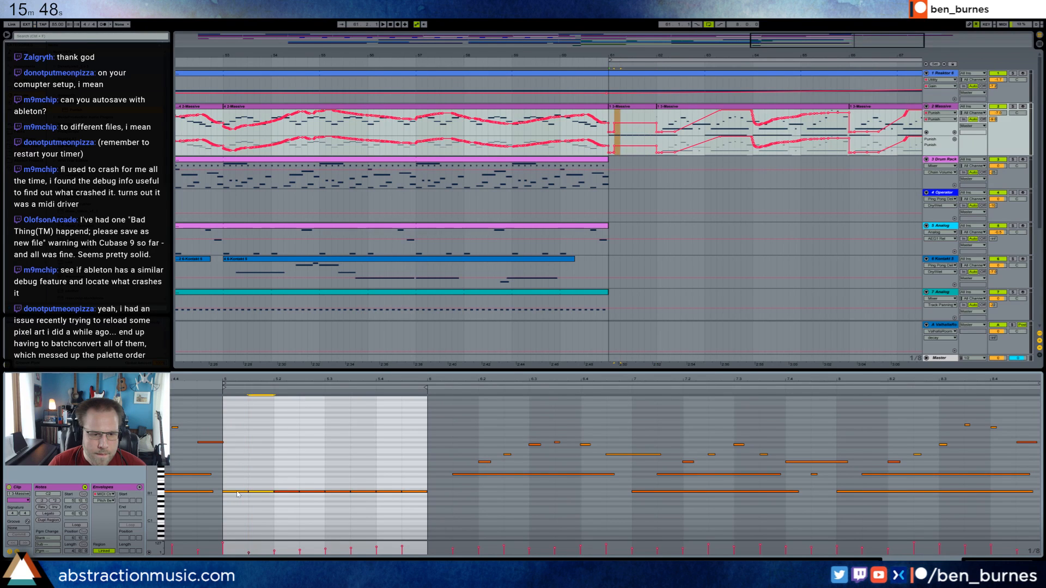
key(shift+Up)
key(space)
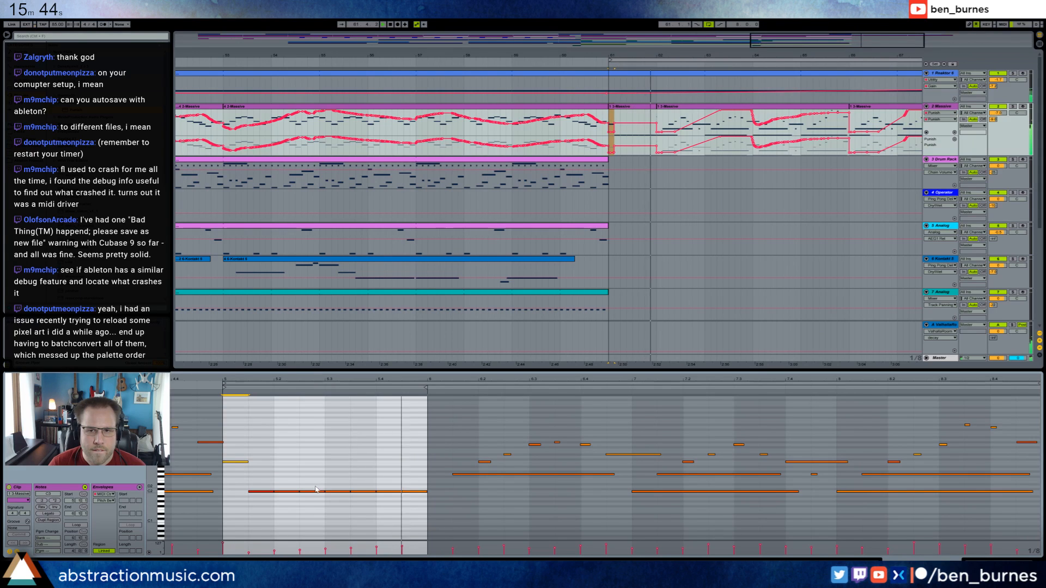
Reshape track 2's Punish automation into slopes across bar 61 and inspect the notes of the following clip.
click(656, 127)
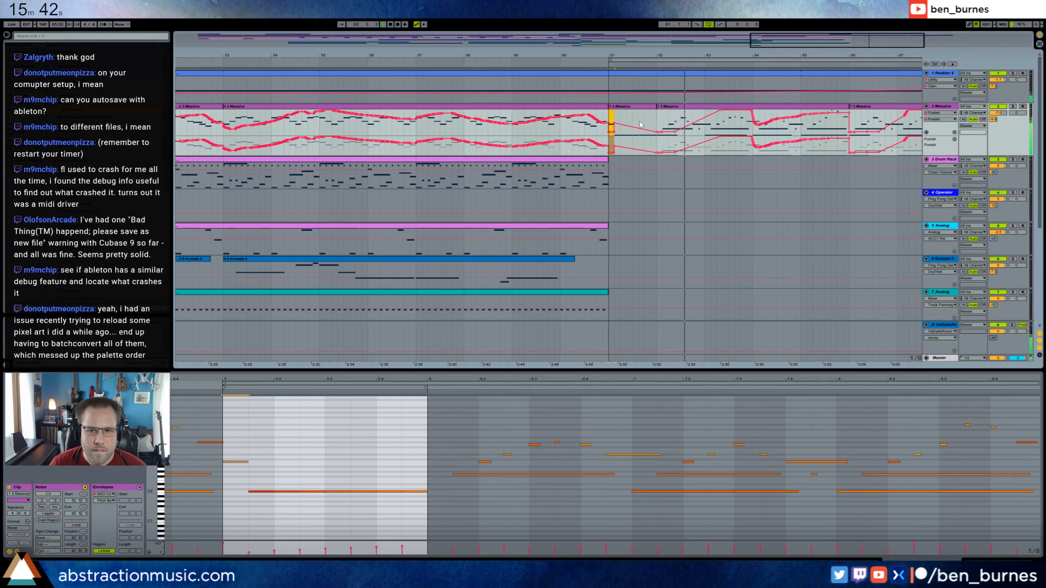
click(666, 111)
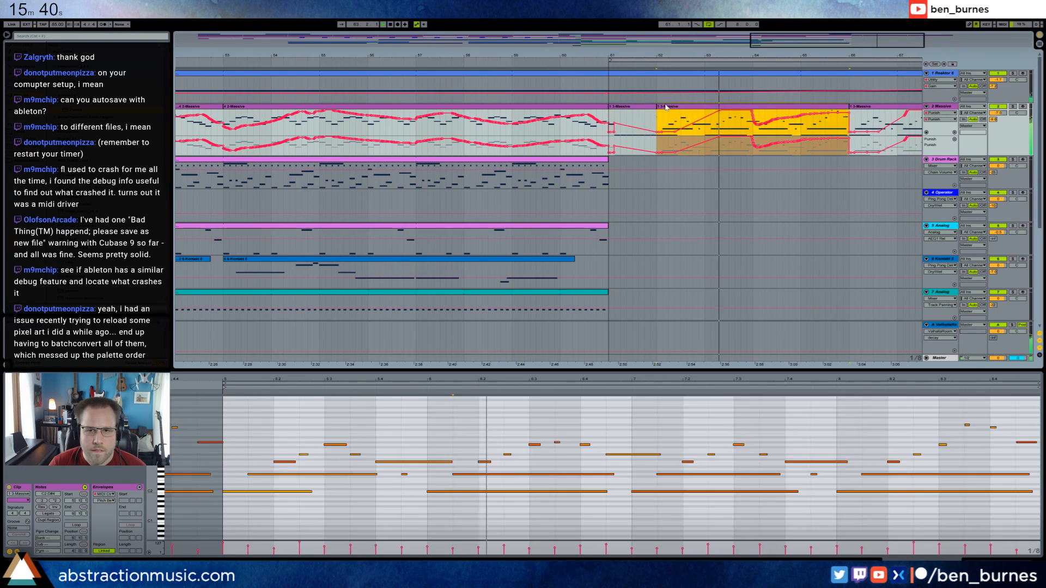
click(376, 462)
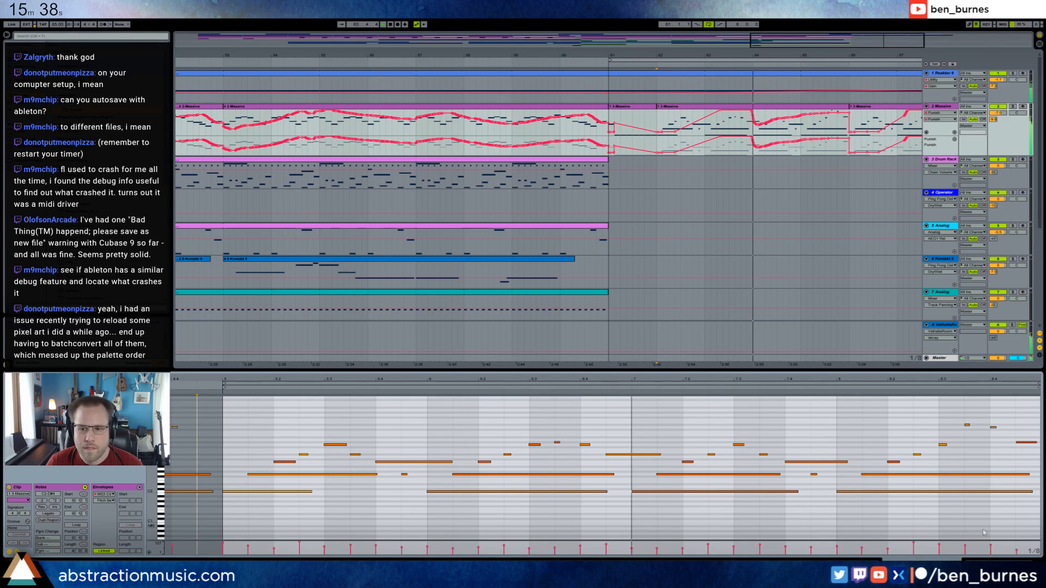
key(shift+Tab)
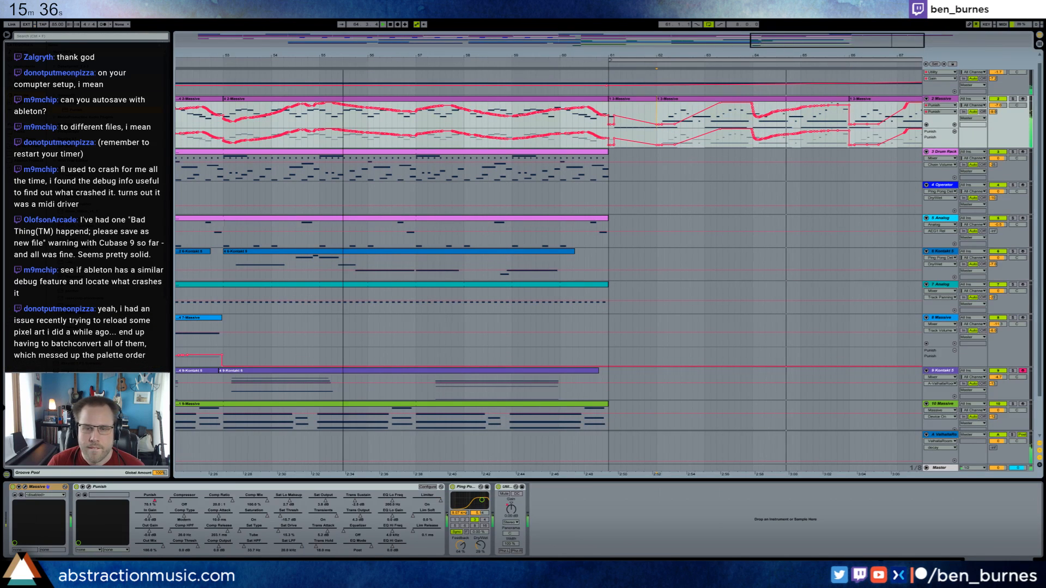
Copy bars 19–34 of tracks 2 to 9 to bar 70 and move the loop to bars 62–70.
key(minus)
key(minus)
scroll(633, 239, down, 2)
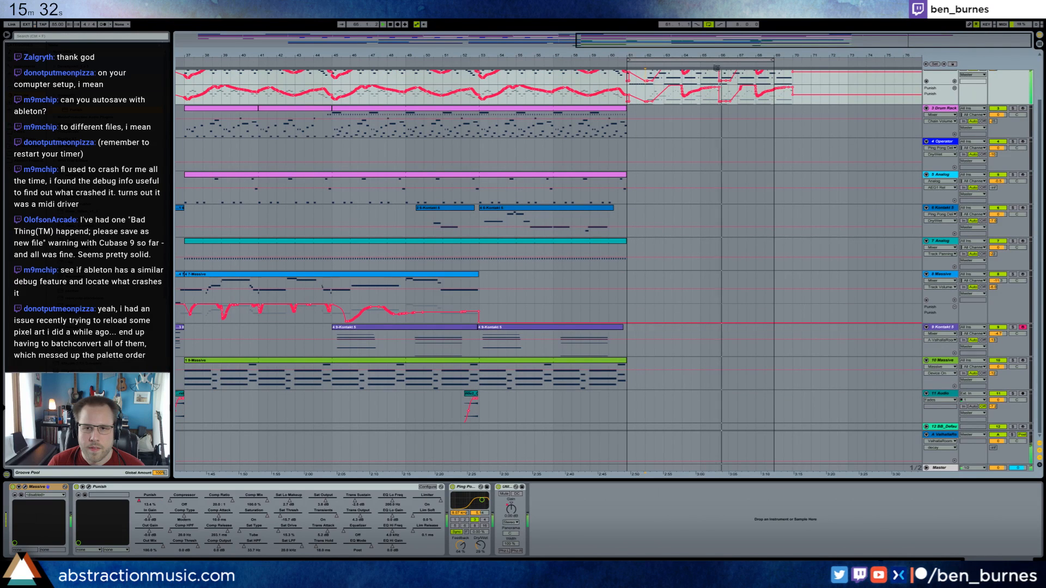
scroll(754, 163, up, 2)
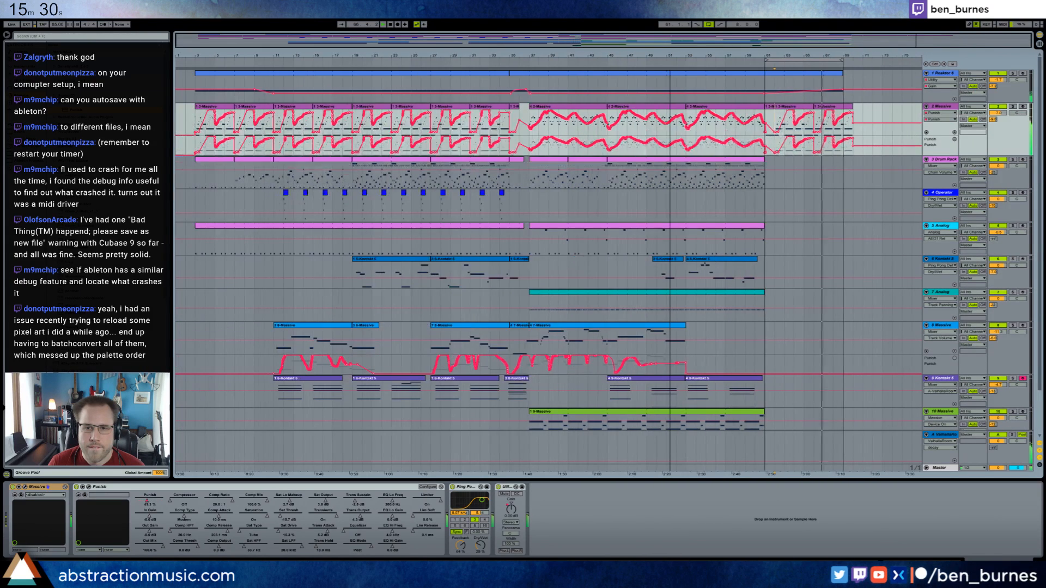
key(minus)
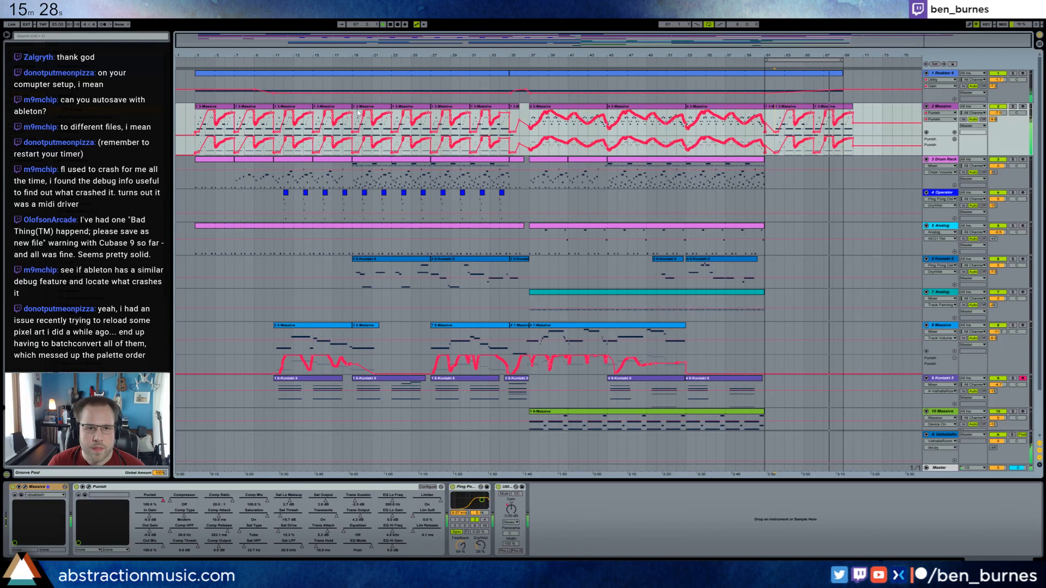
click(360, 113)
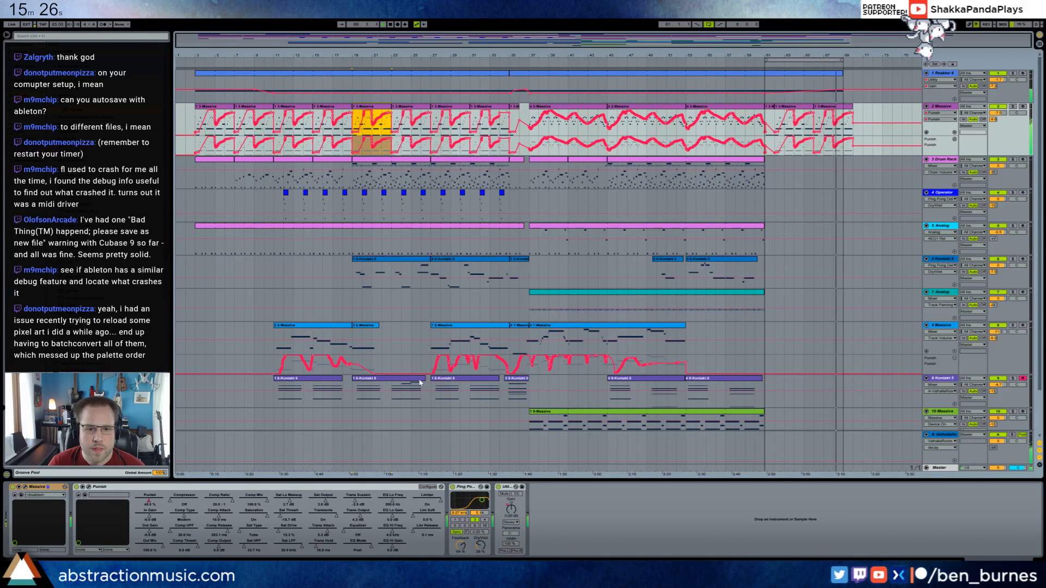
shift+click(491, 375)
scroll(488, 374, down, 2)
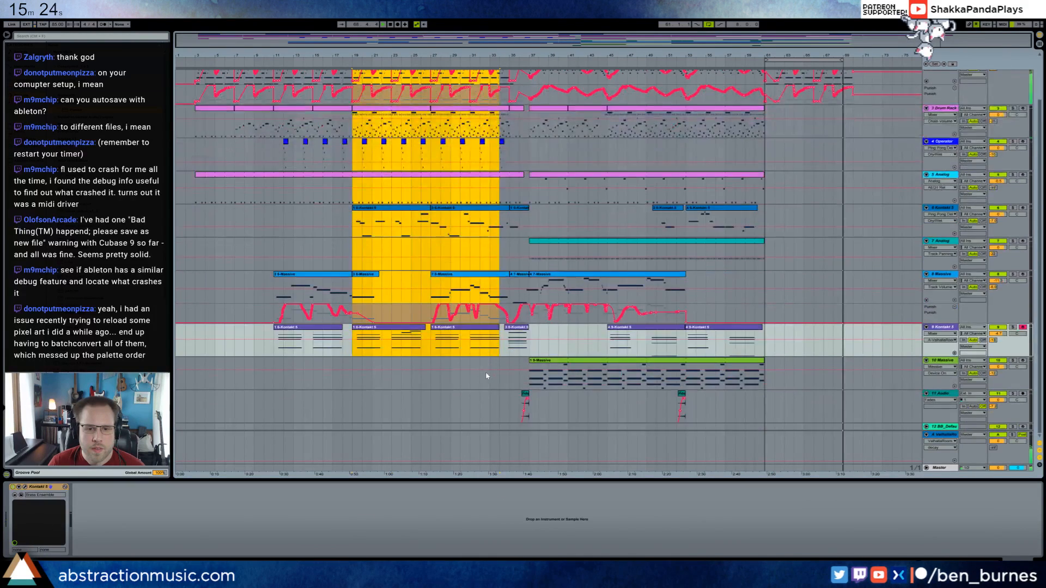
scroll(866, 233, up, 2)
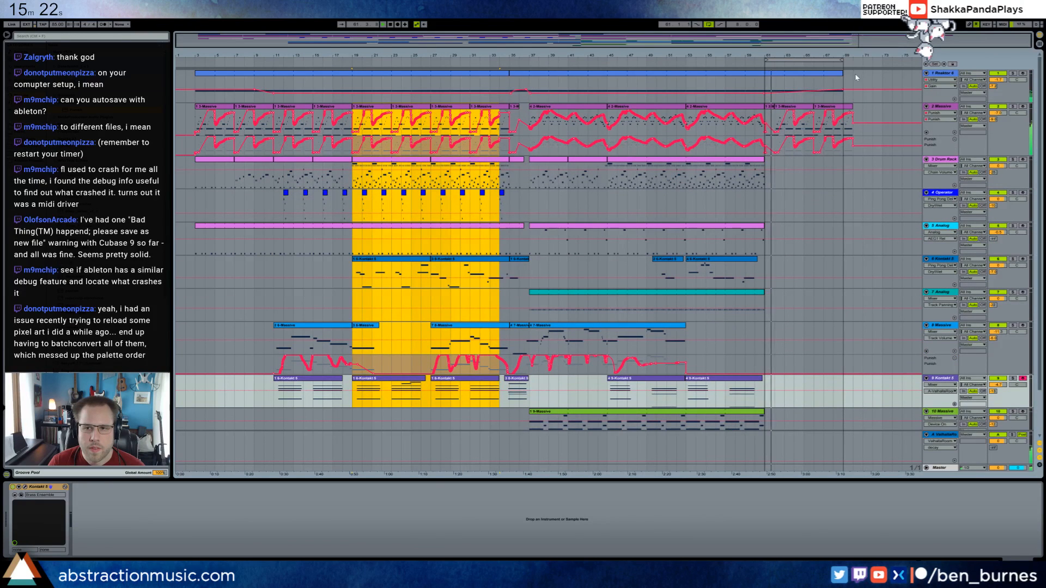
drag(803, 60, 812, 60)
click(856, 109)
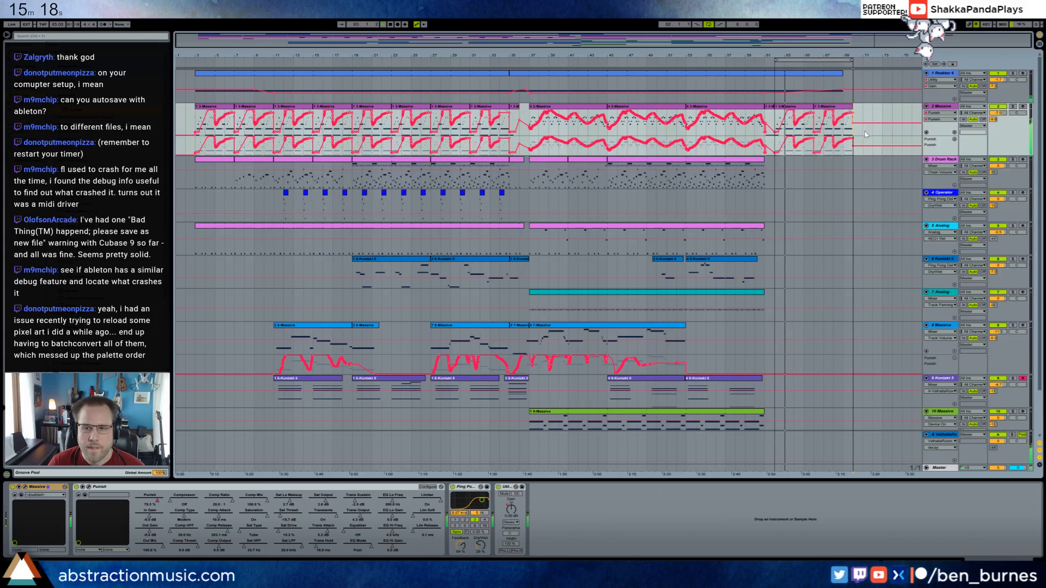
key(ctrl+v)
drag(828, 55, 827, 45)
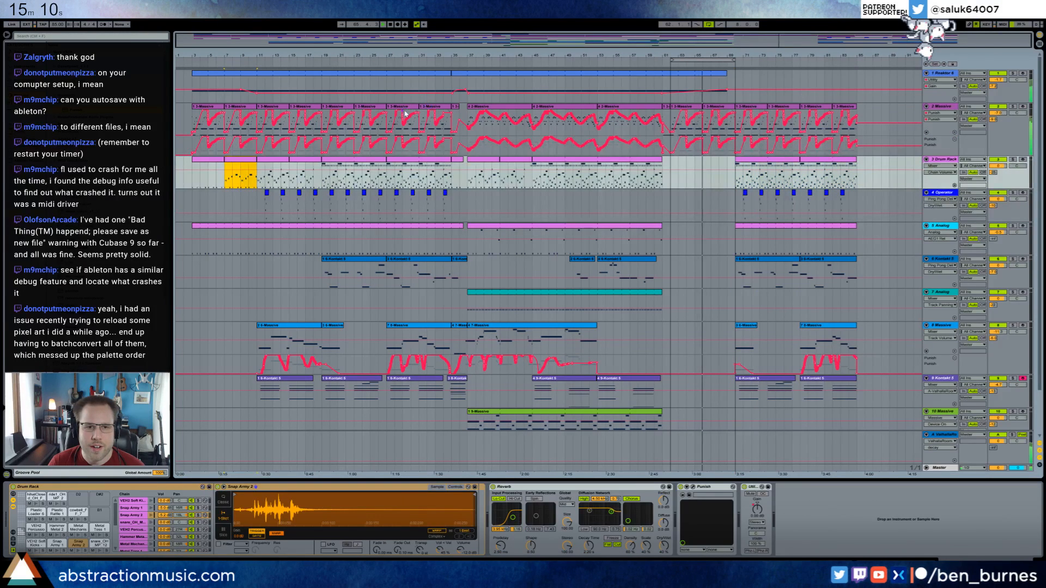
Copy track 3 Drum Rack's clip from bars 7–11 and paste it twice in a row to fill bars 62–70.
shift+click(211, 159)
click(237, 161)
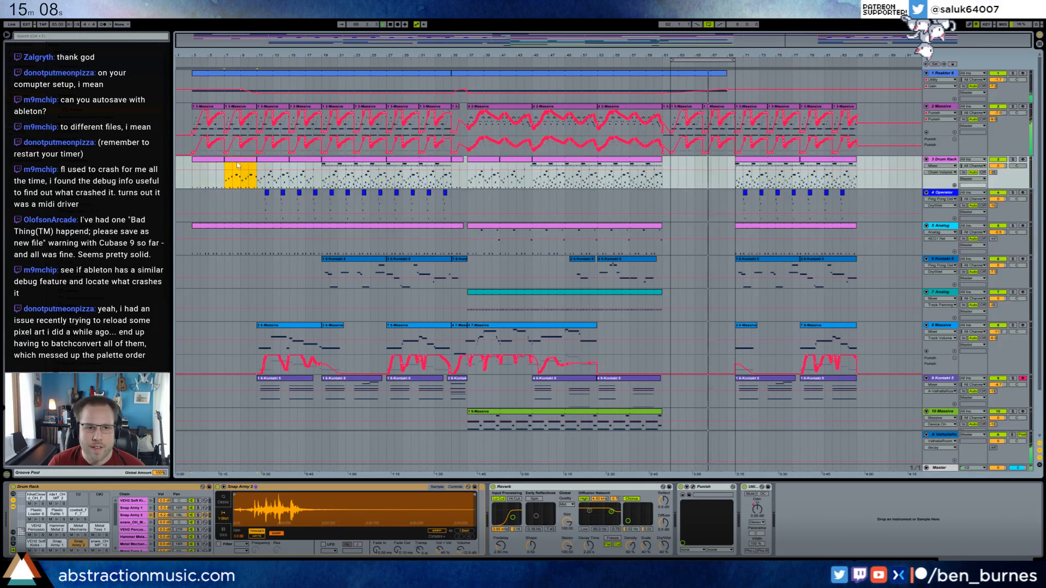
key(ctrl+c)
click(671, 161)
key(ctrl+v)
key(ctrl+v)
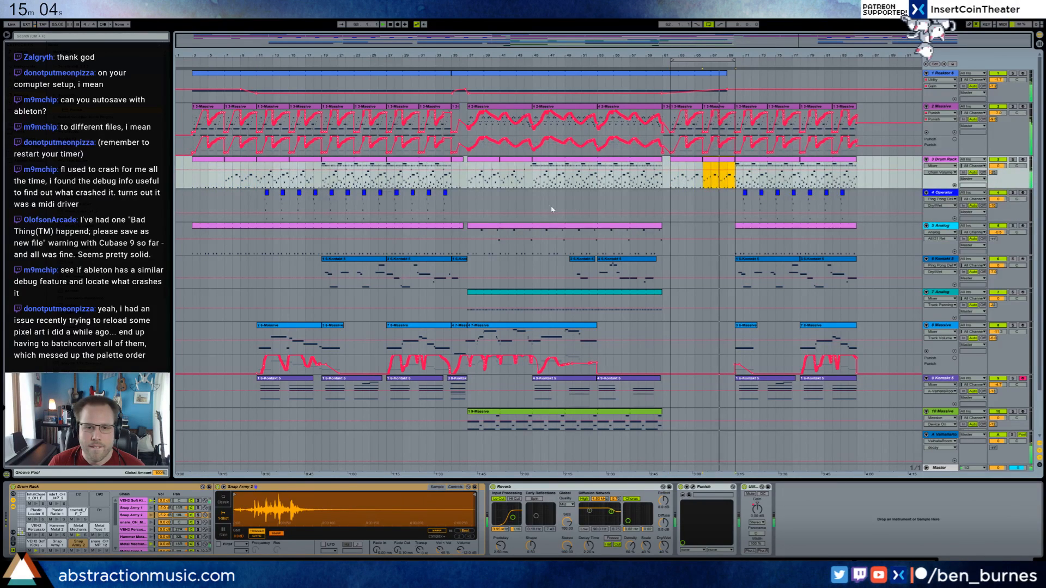
Extend track 7 Analog's clip to bar 62 and split off its last bar as a separate clip.
click(735, 226)
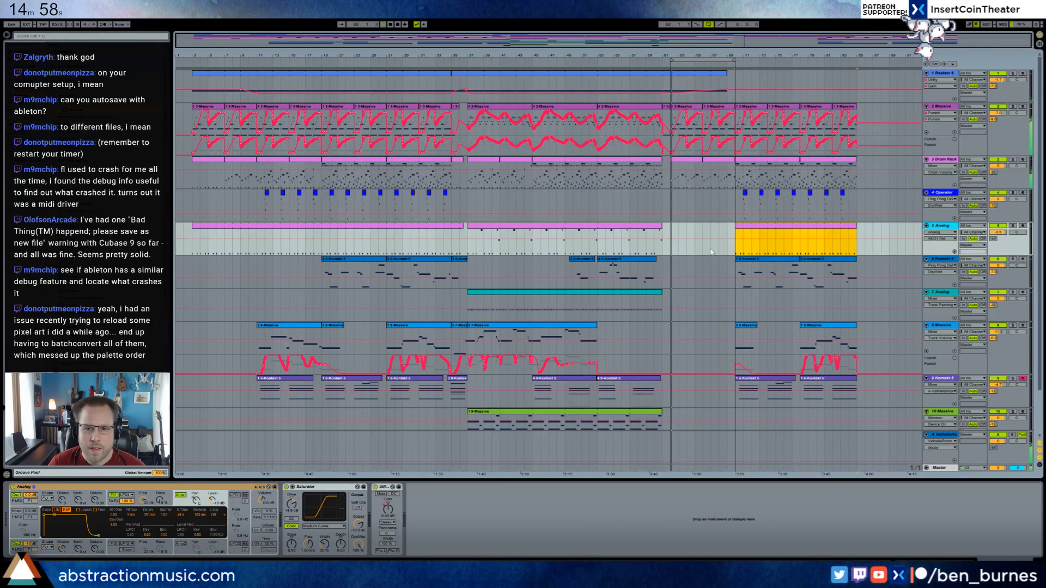
scroll(686, 253, down, 2)
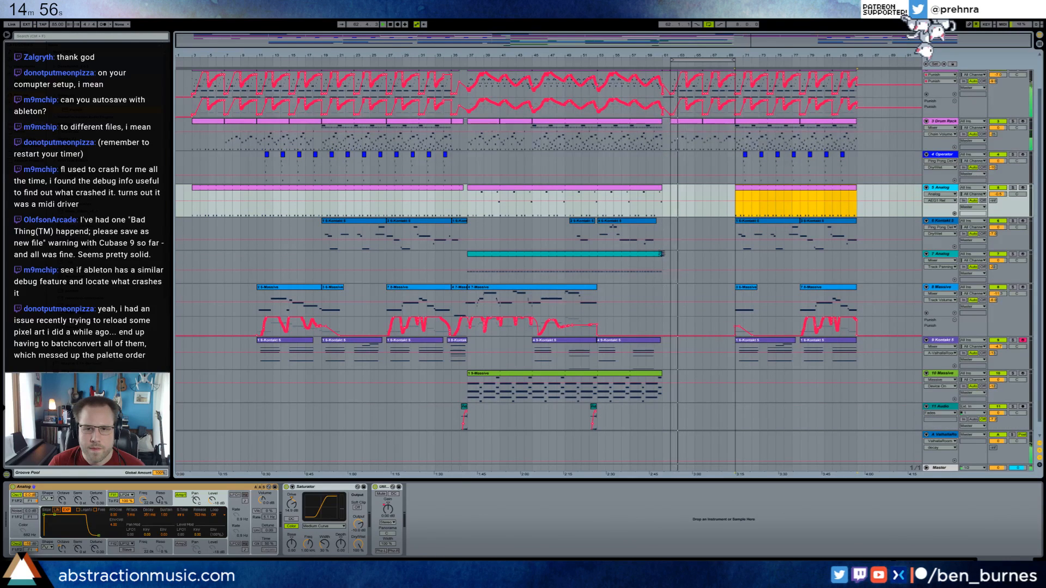
drag(662, 254, 670, 254)
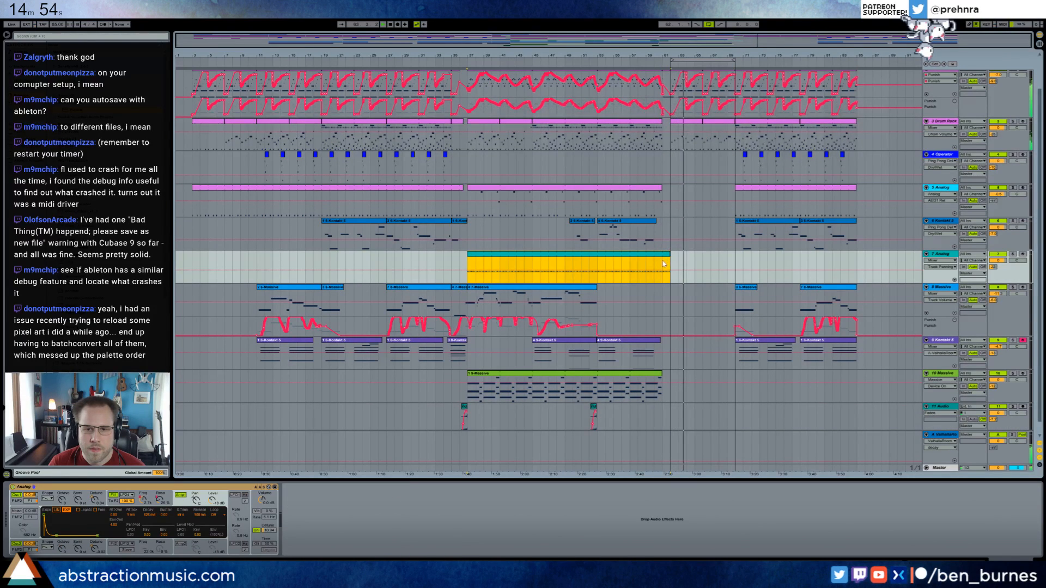
key(ctrl+e)
Shape the velocities of the C1 notes in track 7's split-off bar into a descending ramp.
double_click(666, 254)
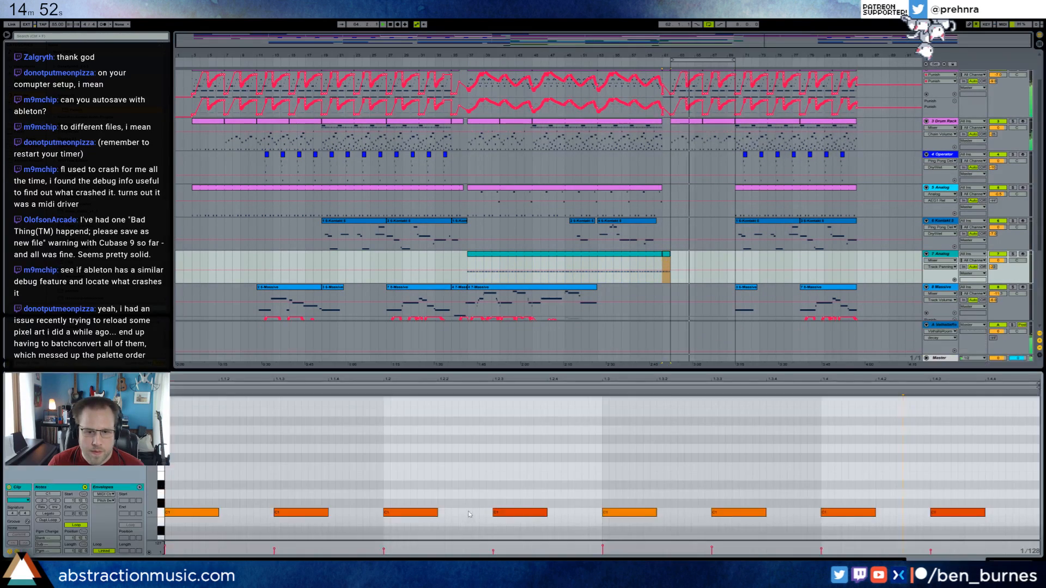
click(513, 469)
drag(986, 477, 196, 540)
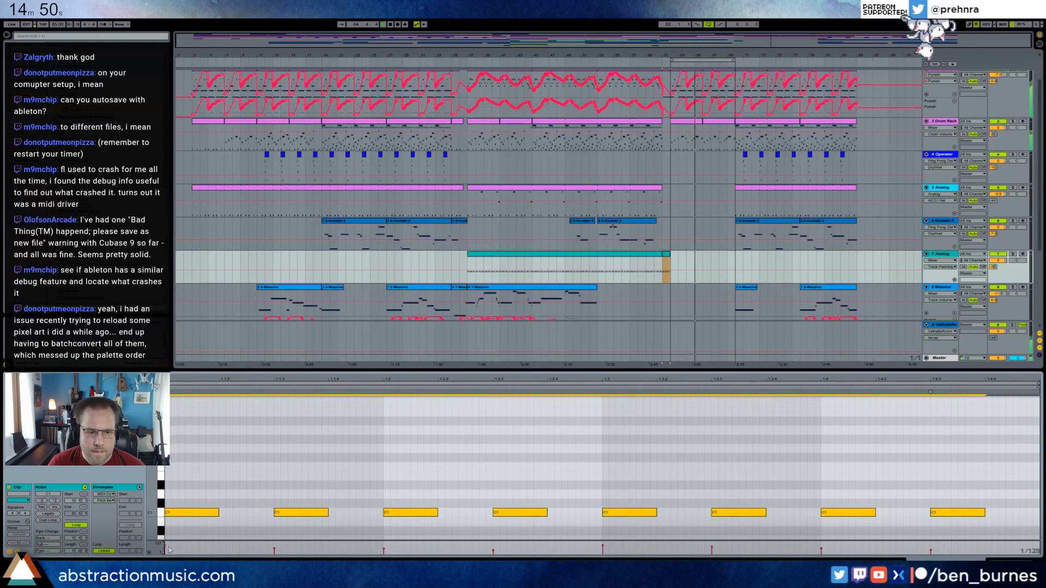
drag(382, 556, 939, 556)
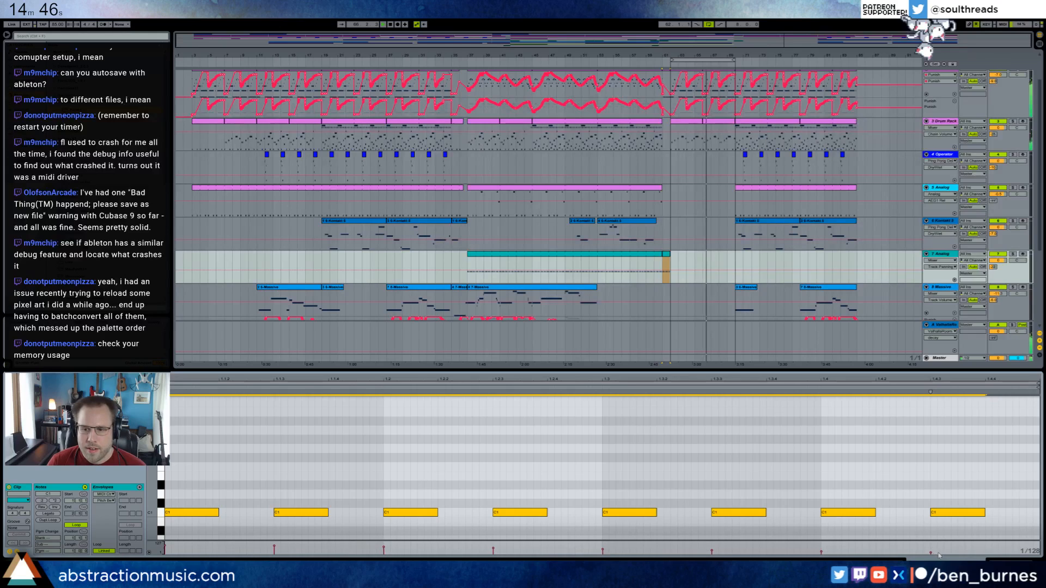
key(shift+Tab)
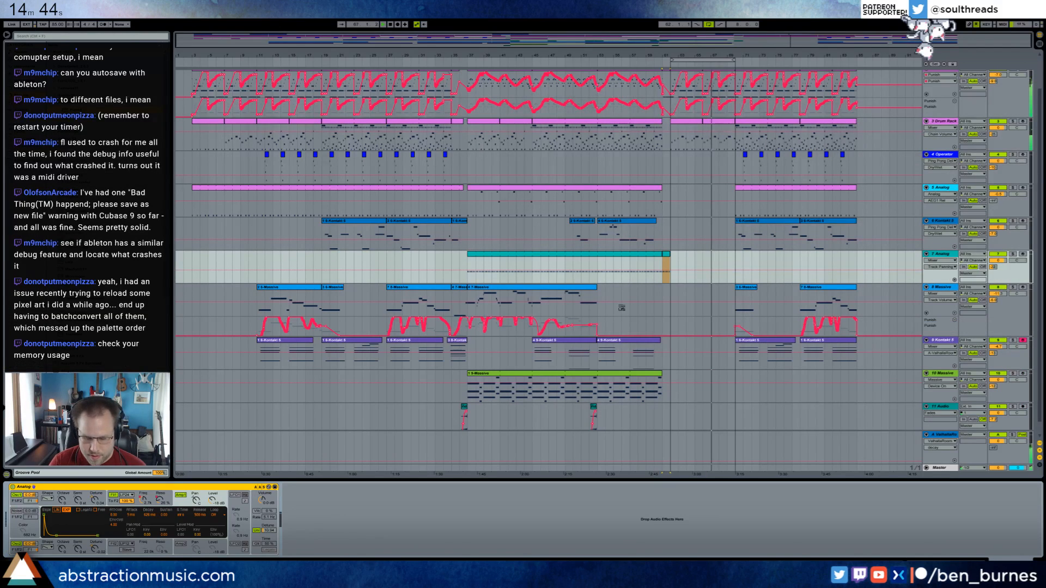
Check Ableton Live's memory usage in Task Manager, close it and select track 9 Kontakt 5's clip at bars 53–61.
key(ctrl+alt+Delete)
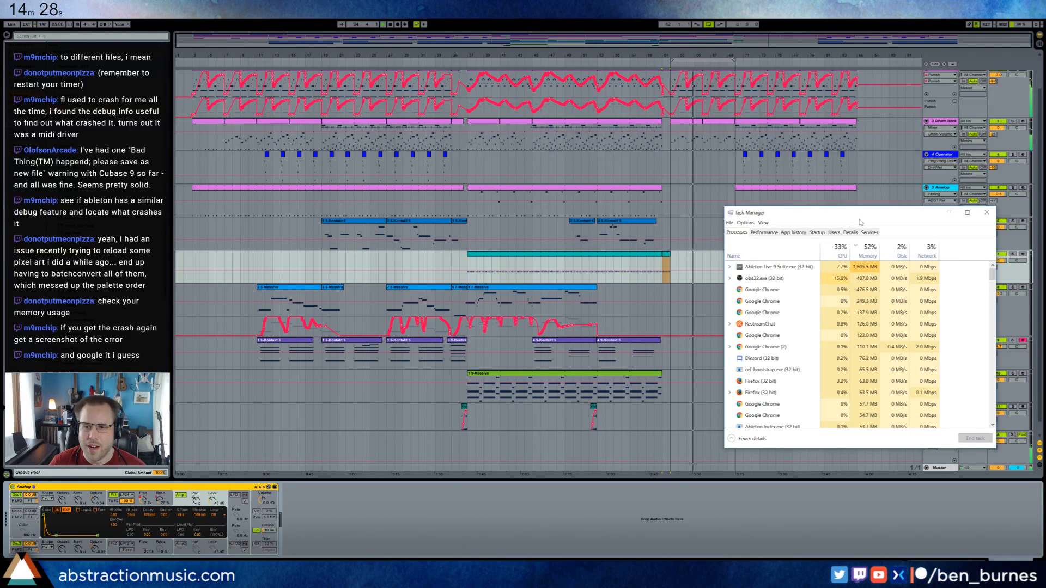
click(987, 212)
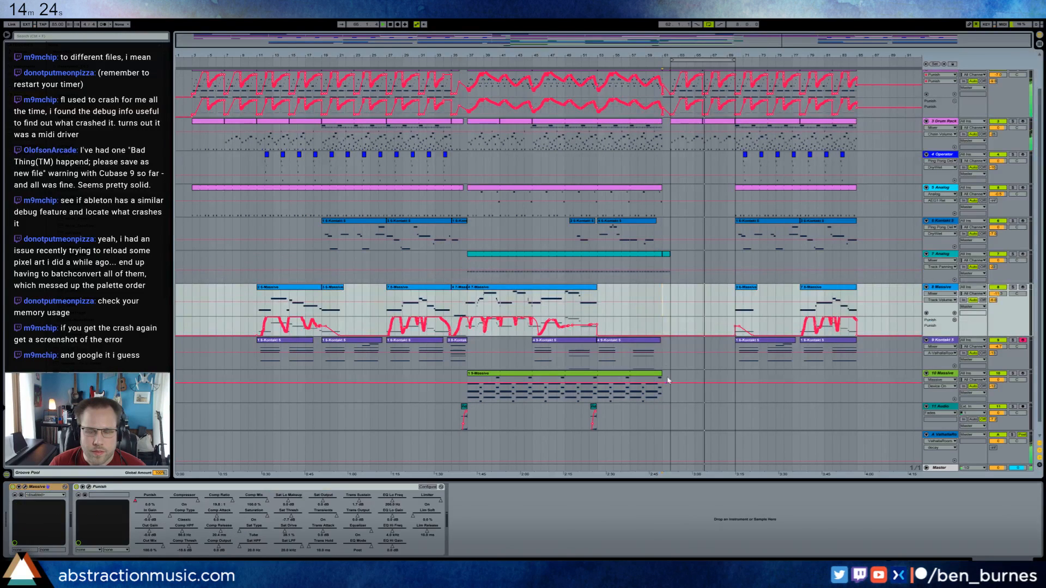
click(655, 357)
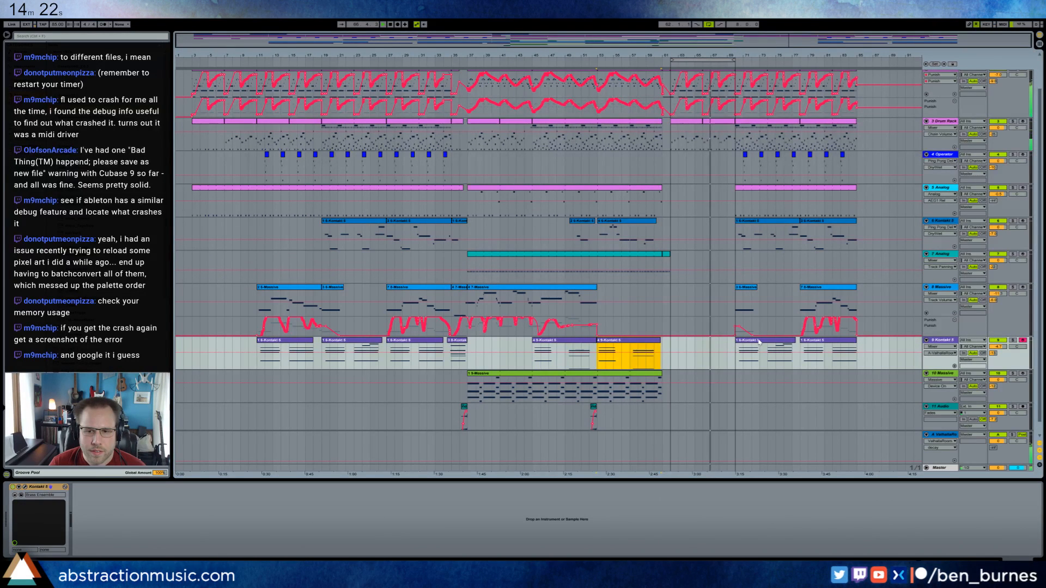
Paste the copied track 9 Kontakt 5 clip from bars 53–61 and align its start with bar 62.
key(Right)
click(677, 349)
key(ctrl+v)
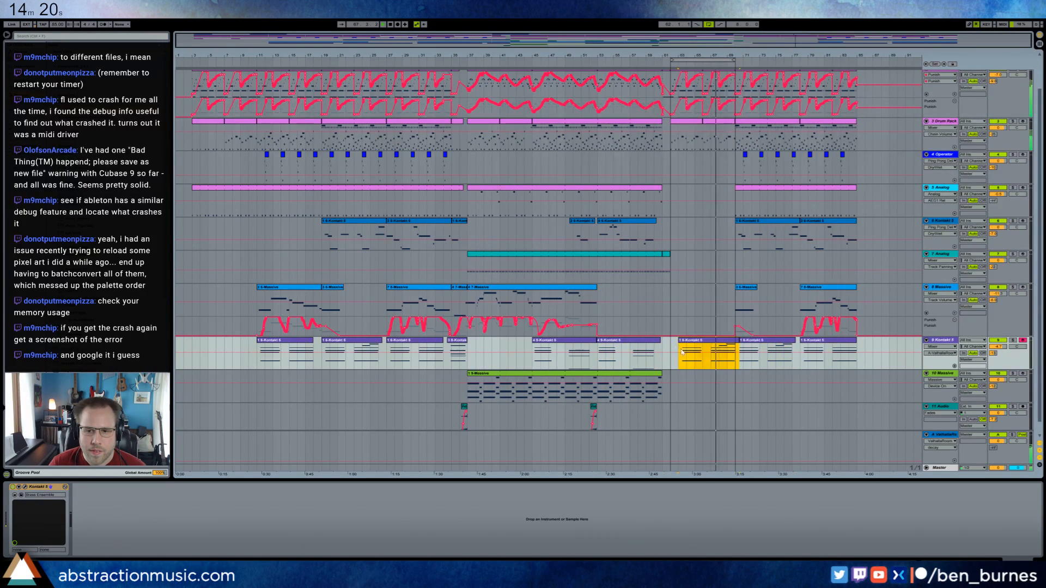
mouse_move(708, 342)
mouse_down()
mouse_move(691, 343)
mouse_move(701, 342)
mouse_up()
click(739, 342)
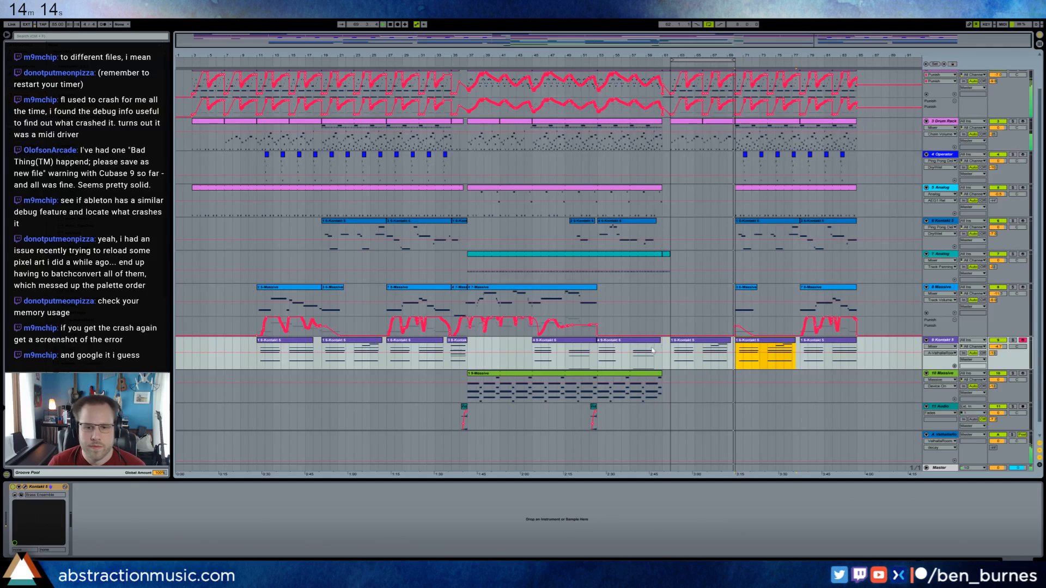
Play the lead-in to bar 61 and insert an empty one-bar MIDI clip there on track 3 Drum Rack.
scroll(599, 369, up, 2)
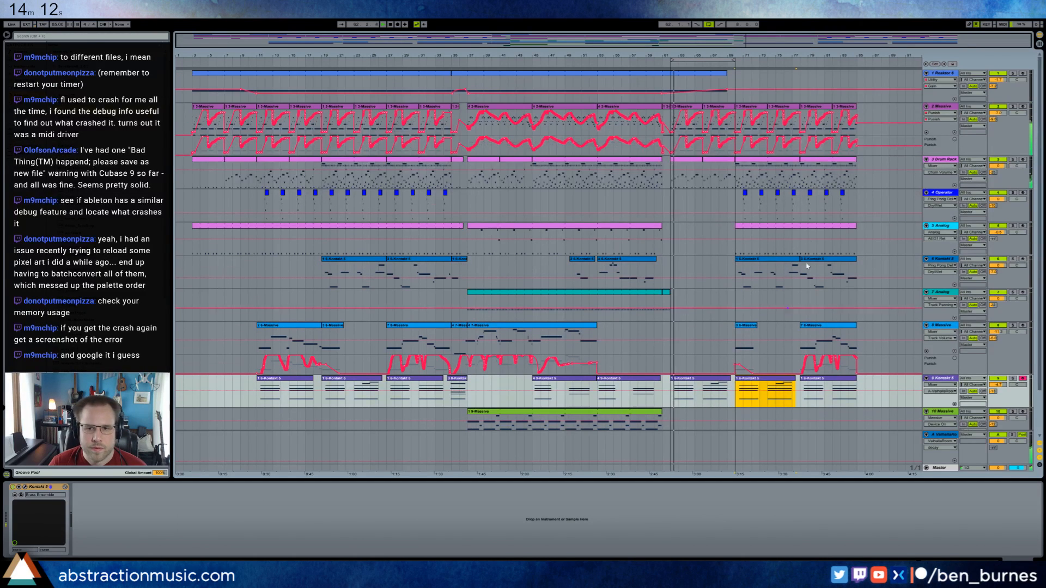
click(643, 66)
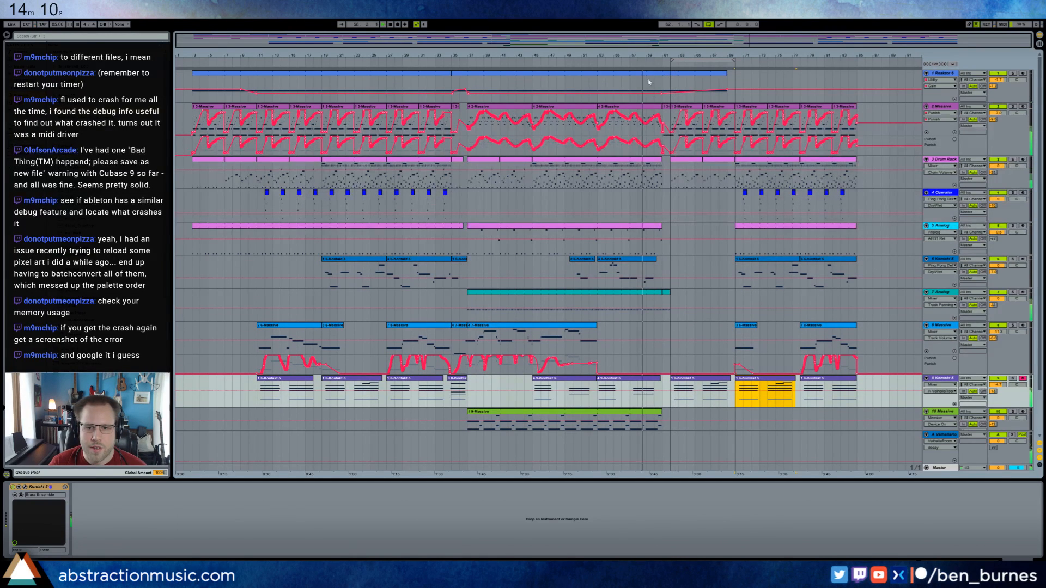
click(661, 160)
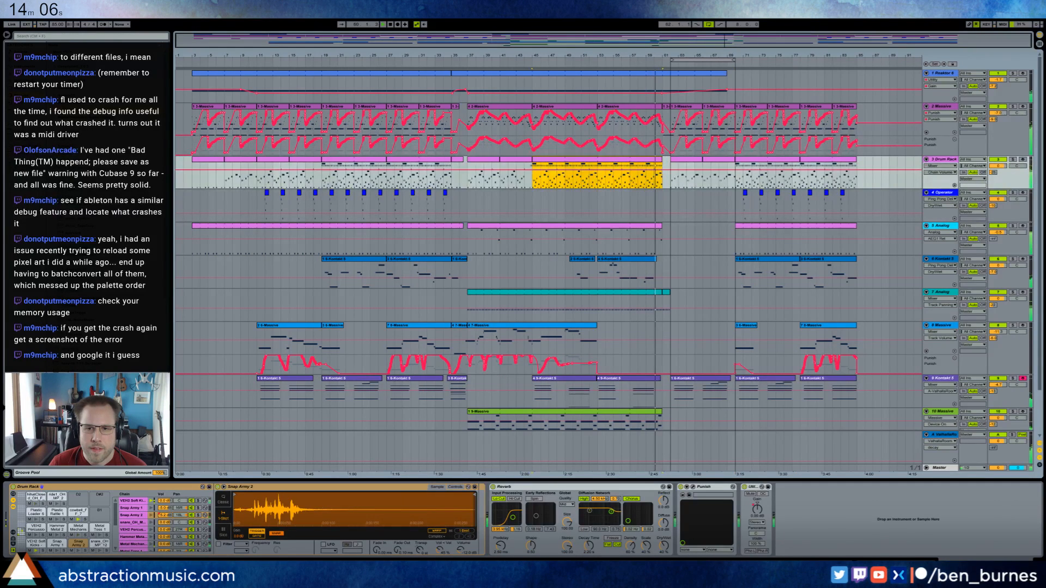
key(ctrl+z)
drag(663, 185, 669, 186)
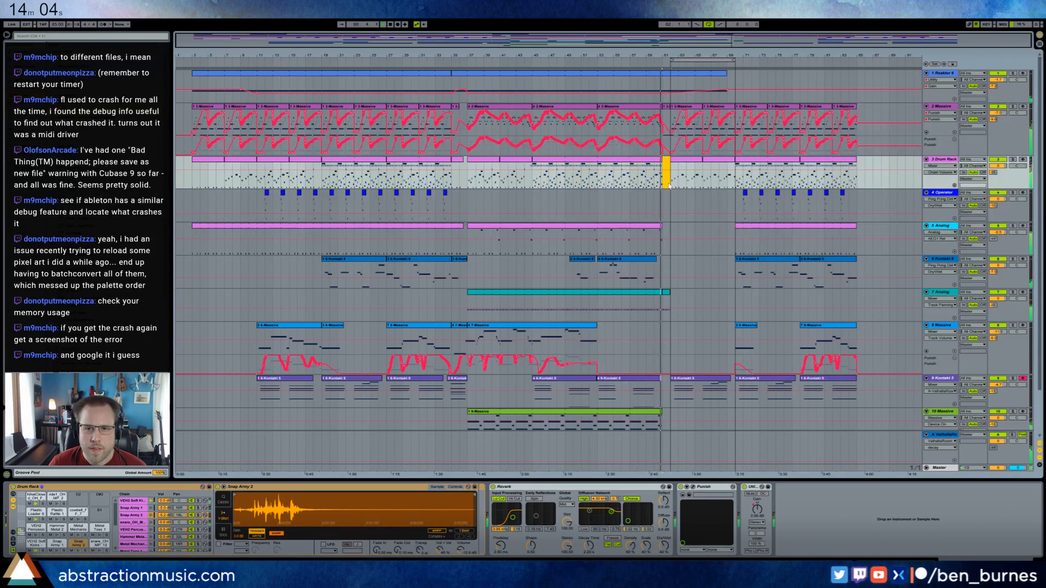
key(ctrl+shift+m)
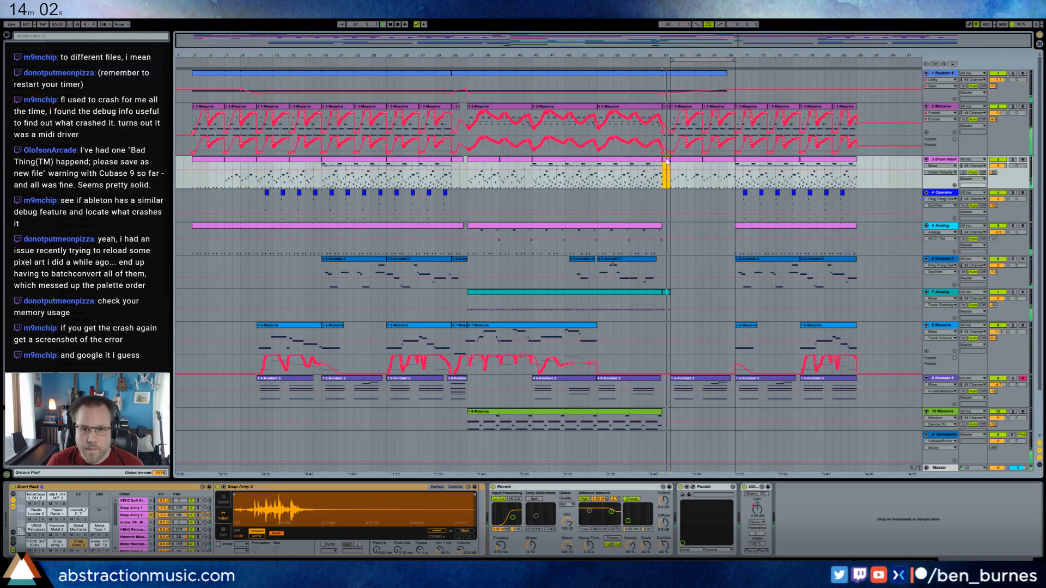
Draw a ride note almost two beats long at the new clip's start and a closed-hat note repeated in sixteenths below it.
double_click(668, 160)
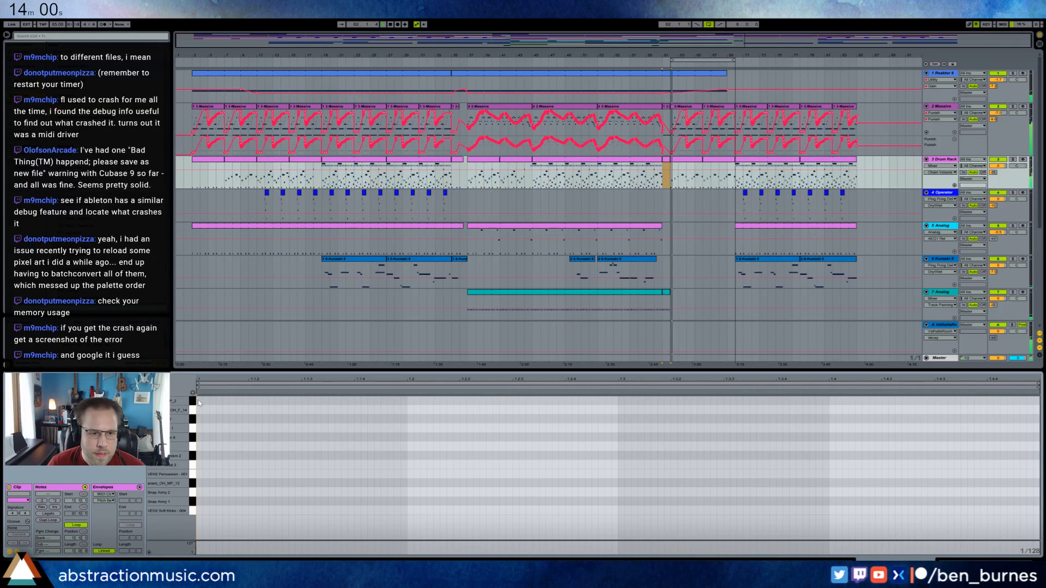
drag(199, 403, 599, 402)
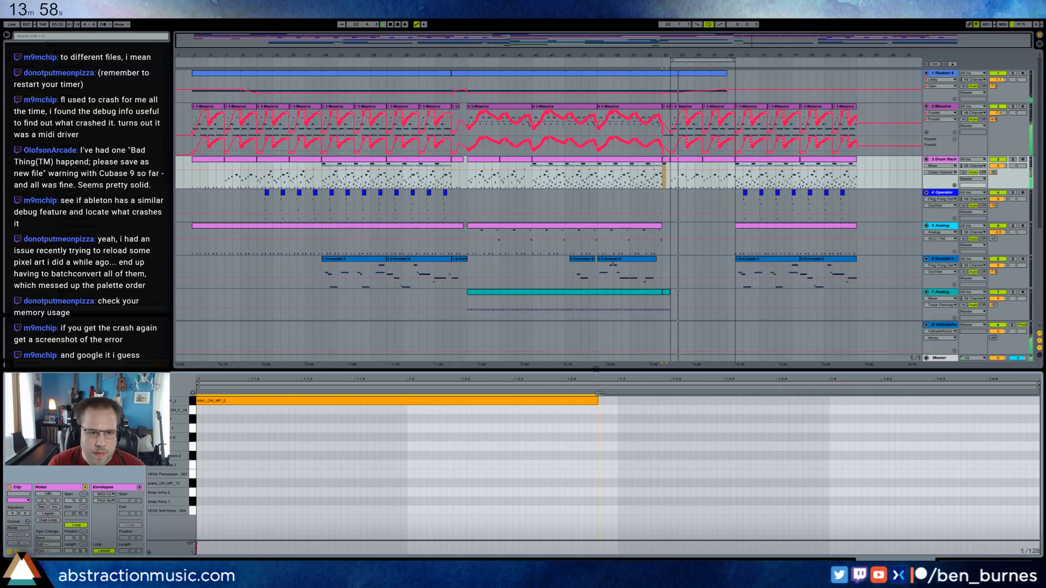
drag(199, 410, 225, 410)
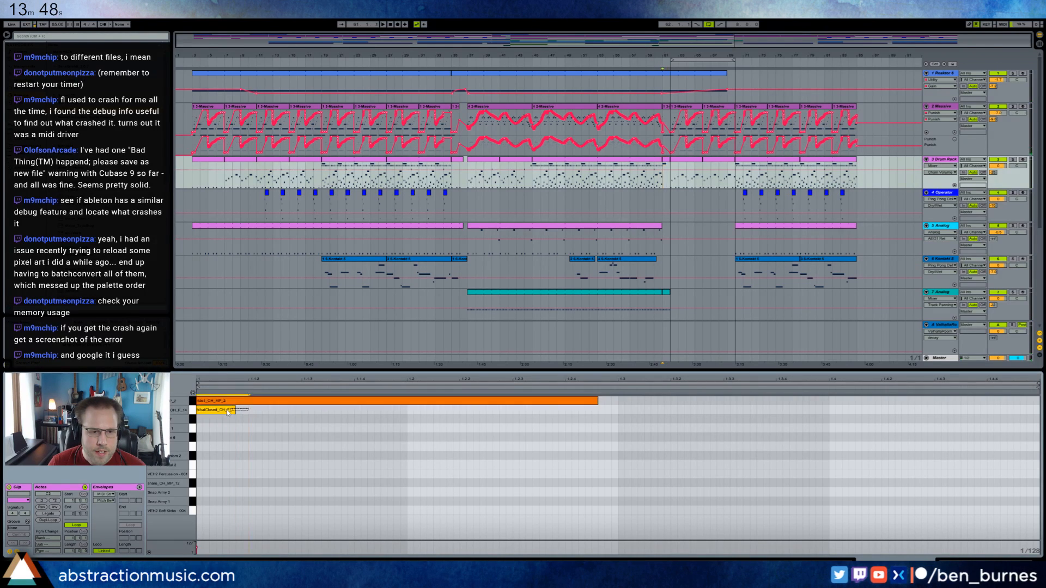
key(ctrl+d)
key(ctrl+d)
key(ctrl+d)
key(ctrl+d)
key(ctrl+d)
key(ctrl+d)
key(ctrl+d)
key(ctrl+d)
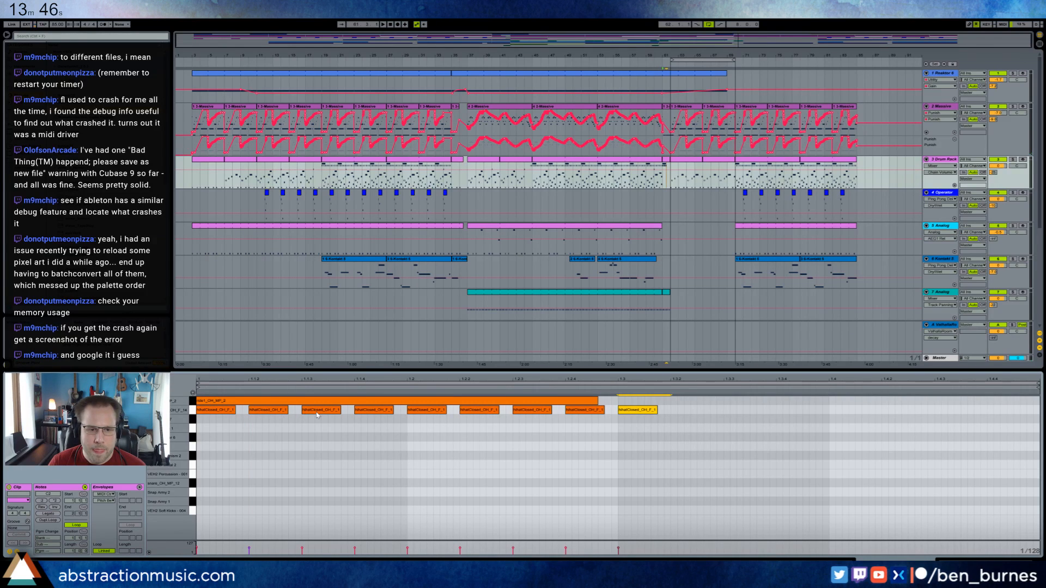
Thin out the closed-hat notes and duplicate them into eight evenly spaced eighth notes filling bar 61.
double_click(258, 411)
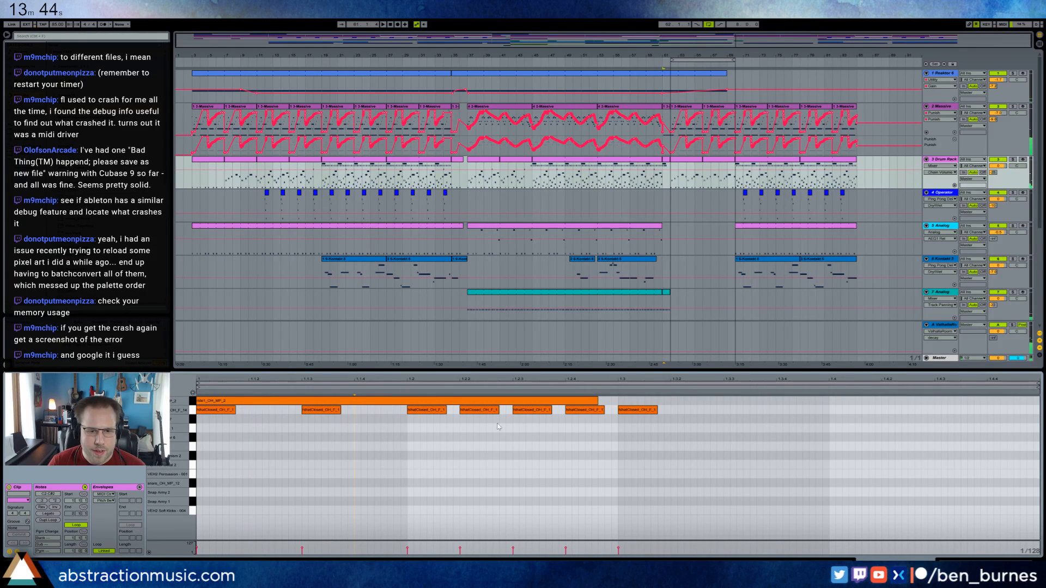
drag(685, 418, 227, 418)
key(Delete)
key(ctrl+d)
key(ctrl+d)
key(ctrl+d)
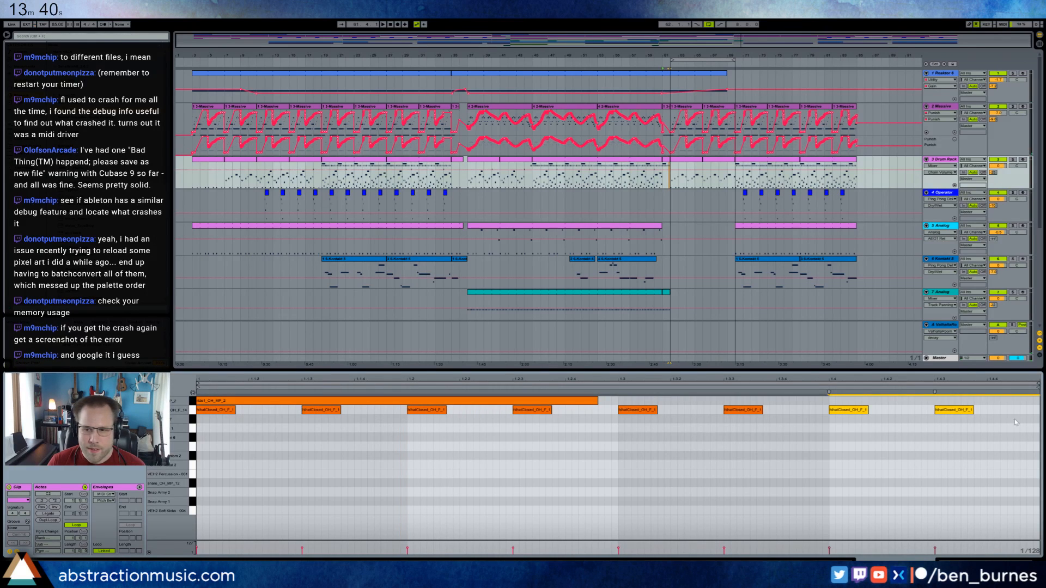
Lower the velocities of all eight closed-hat notes and compare them with the hat and ride notes in the bar 62 clip.
drag(1016, 422, 191, 430)
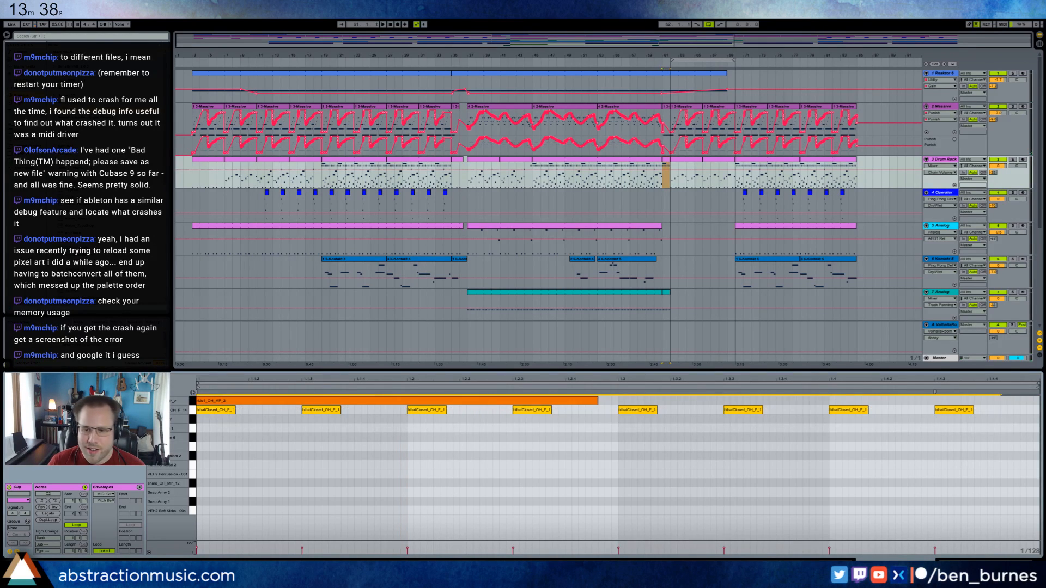
drag(577, 556, 194, 548)
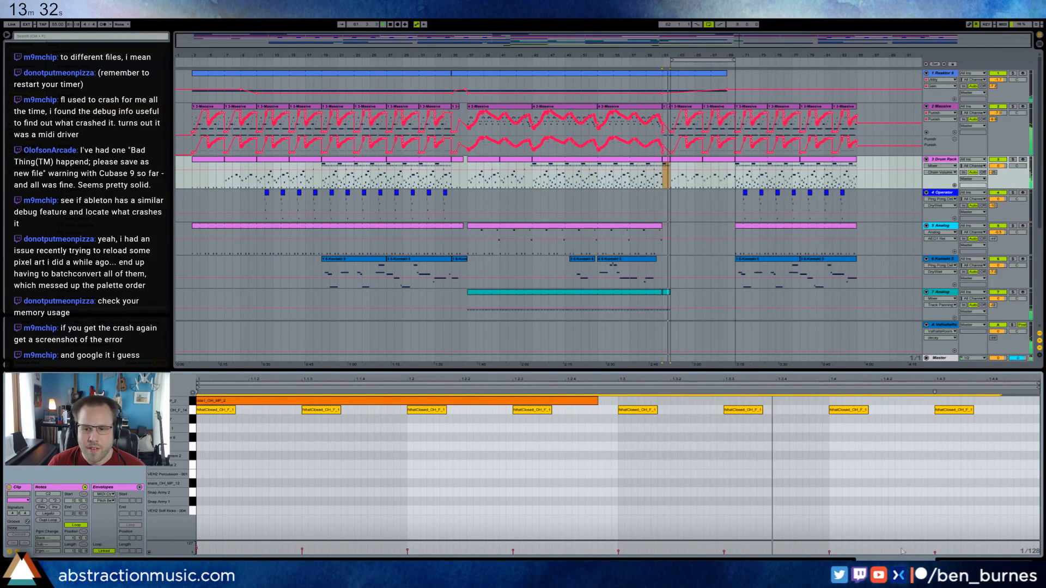
drag(934, 556, 197, 549)
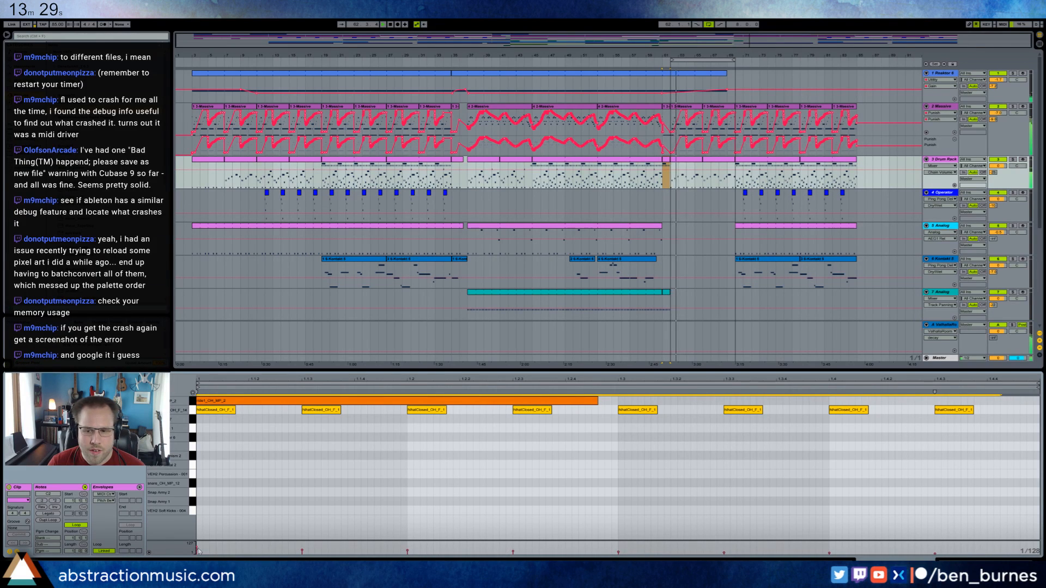
click(682, 161)
click(198, 412)
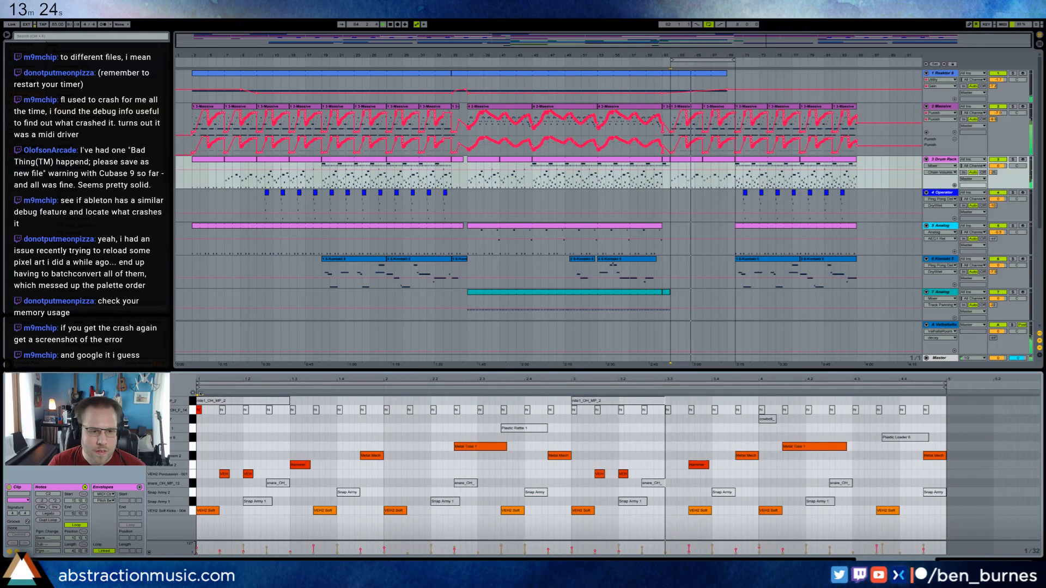
click(210, 400)
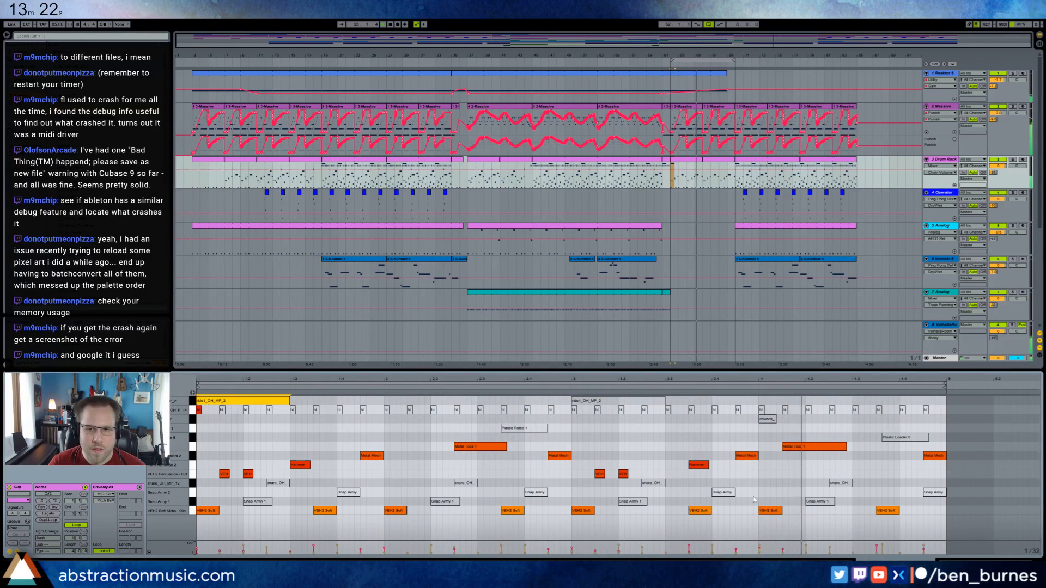
key(shift+Tab)
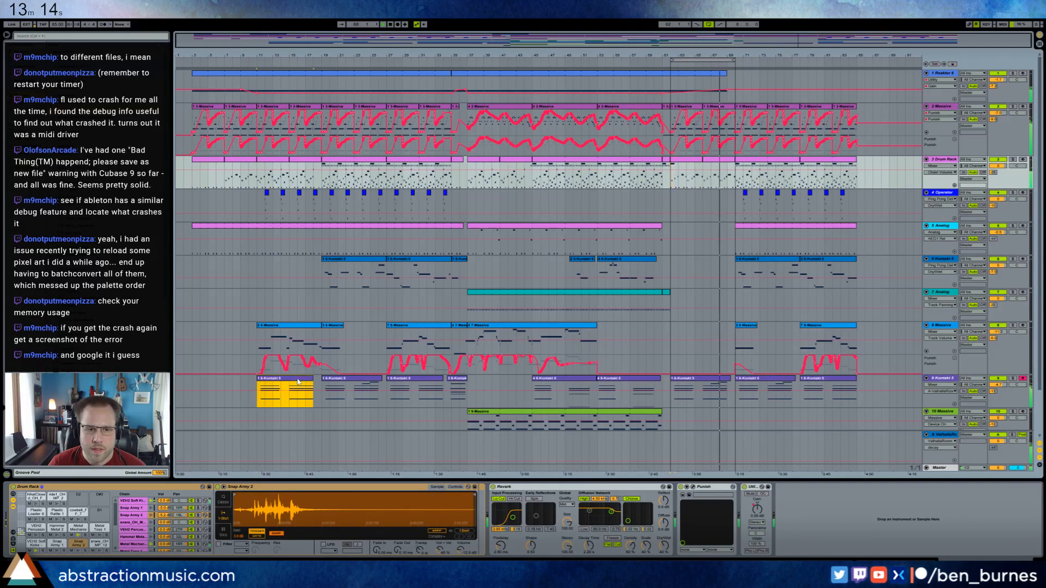
Replace track 9 Kontakt 5's clip at bar 62 with a copy of its bar 11 clip and remove the leftover fragment.
click(674, 377)
key(ctrl+v)
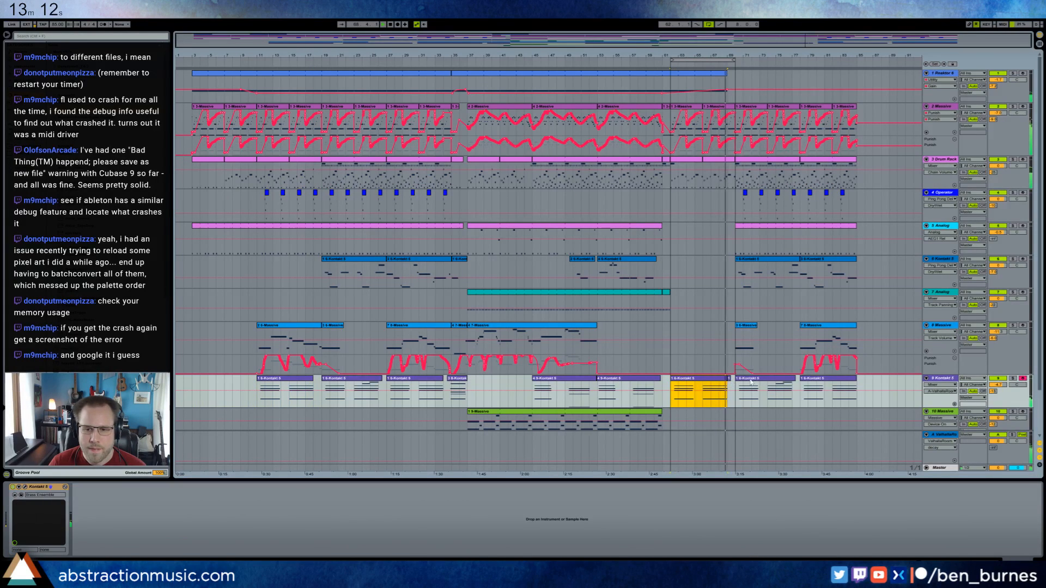
click(731, 383)
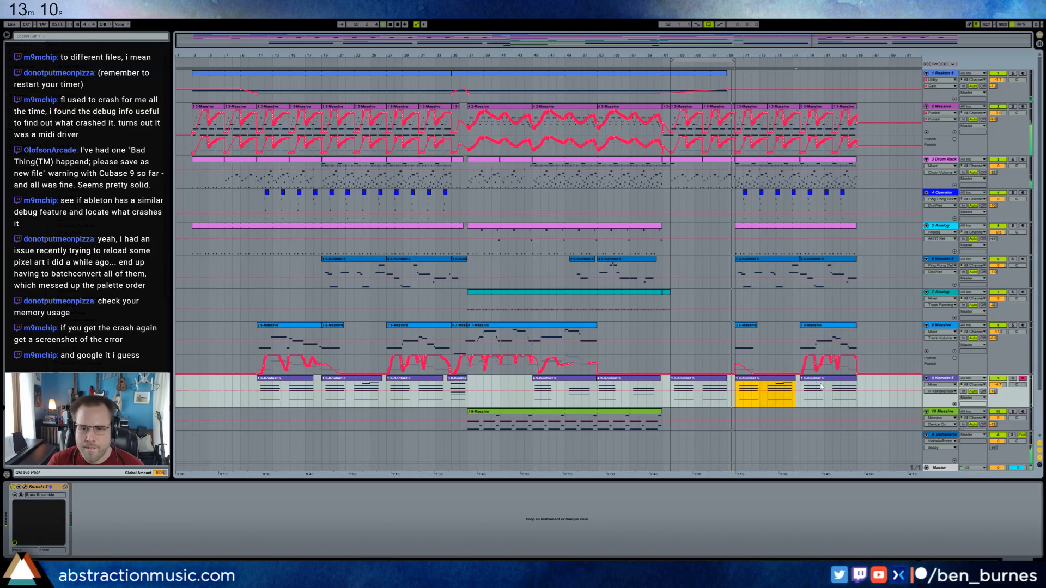
Move track 9's bar 70 clip to bar 78 and paste a copy of the bar 62 clip at bar 70.
click(840, 385)
drag(840, 385, 845, 384)
click(357, 379)
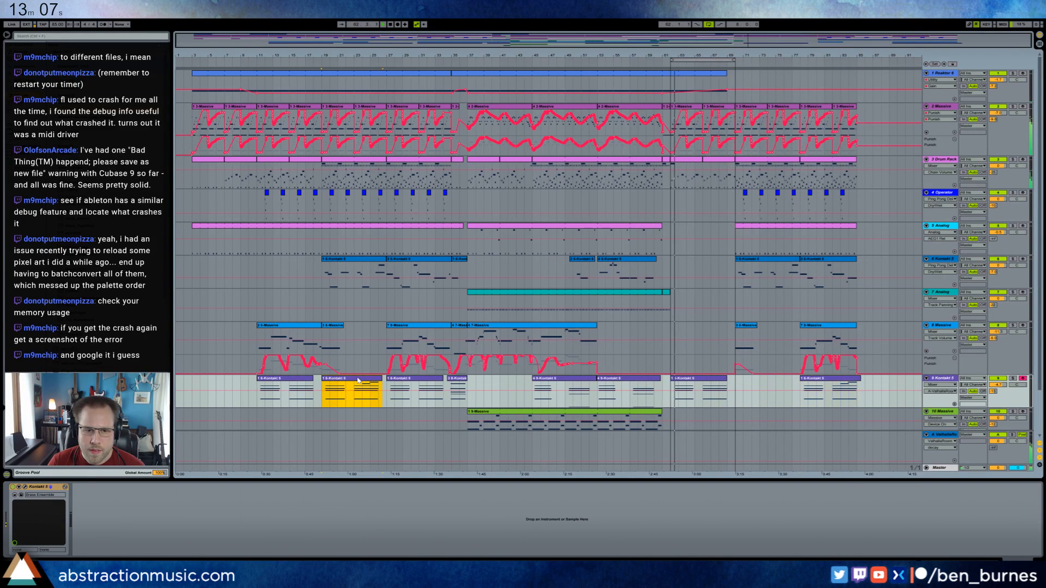
click(734, 382)
key(ctrl+v)
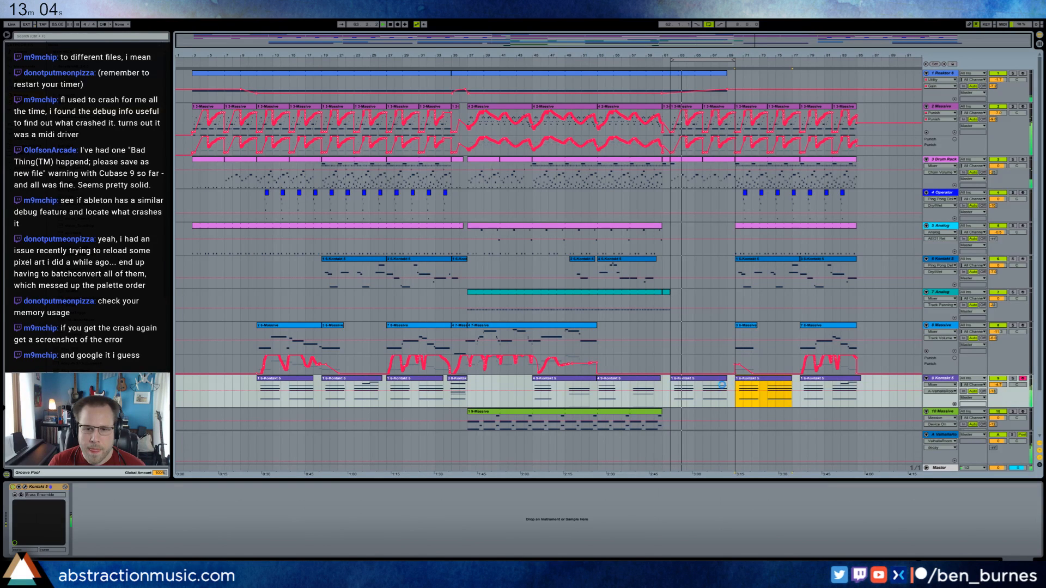
Extend track 1 Reaktor 6's clip to bar 85, level with the other tracks' clip ends.
scroll(719, 384, down, 2)
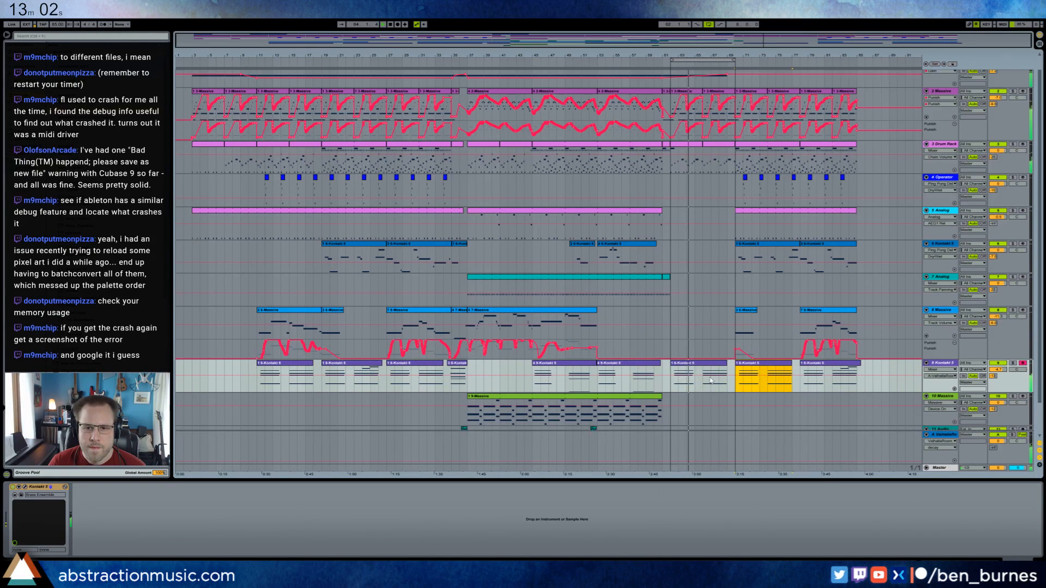
scroll(710, 380, up, 2)
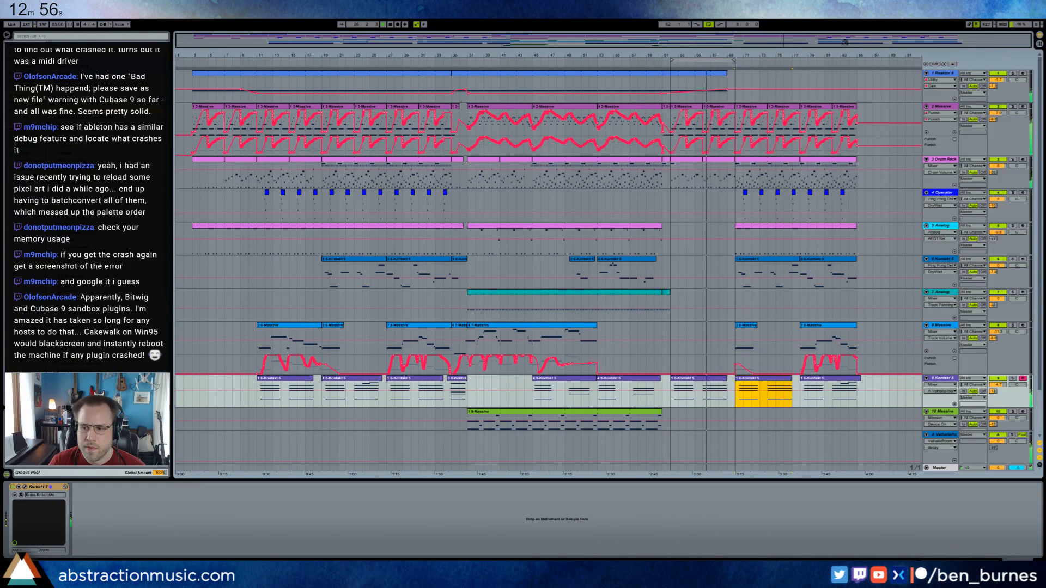
drag(845, 42, 849, 84)
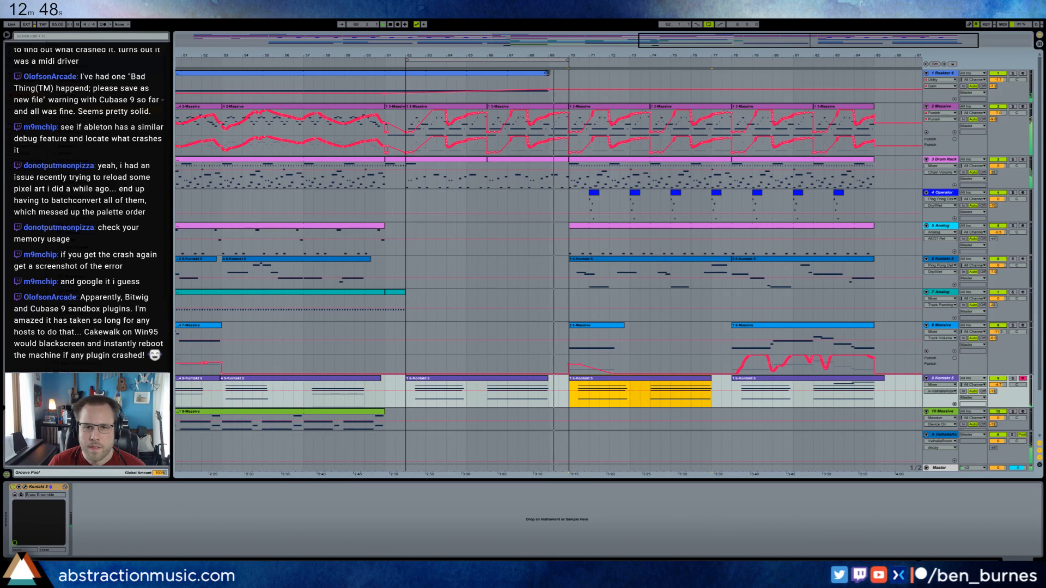
drag(547, 73, 871, 83)
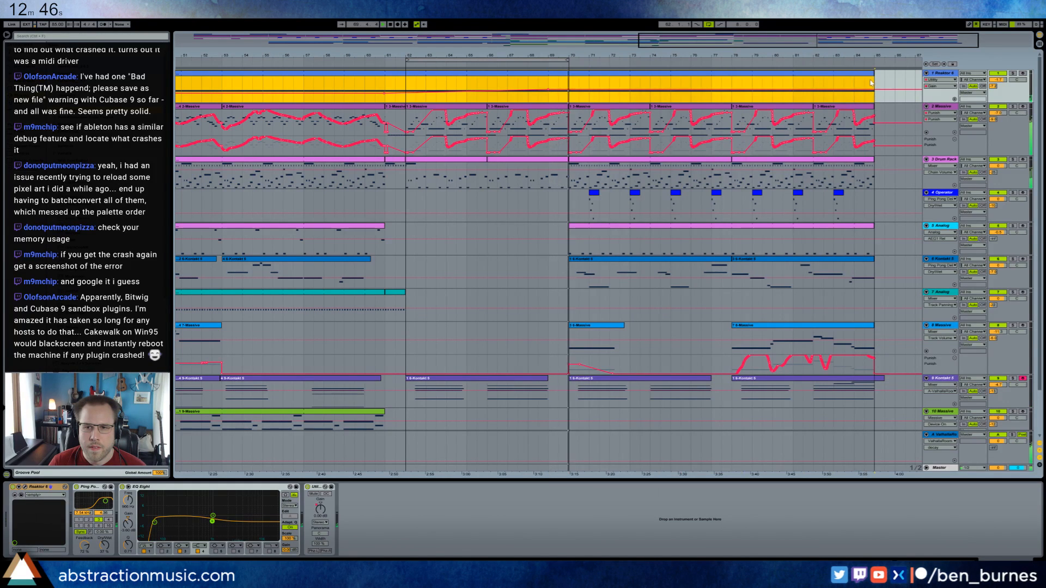
Replay the transition and extend track 5 Analog's bar 37 clip so it ends halfway through bar 61.
key(space)
drag(349, 56, 335, 45)
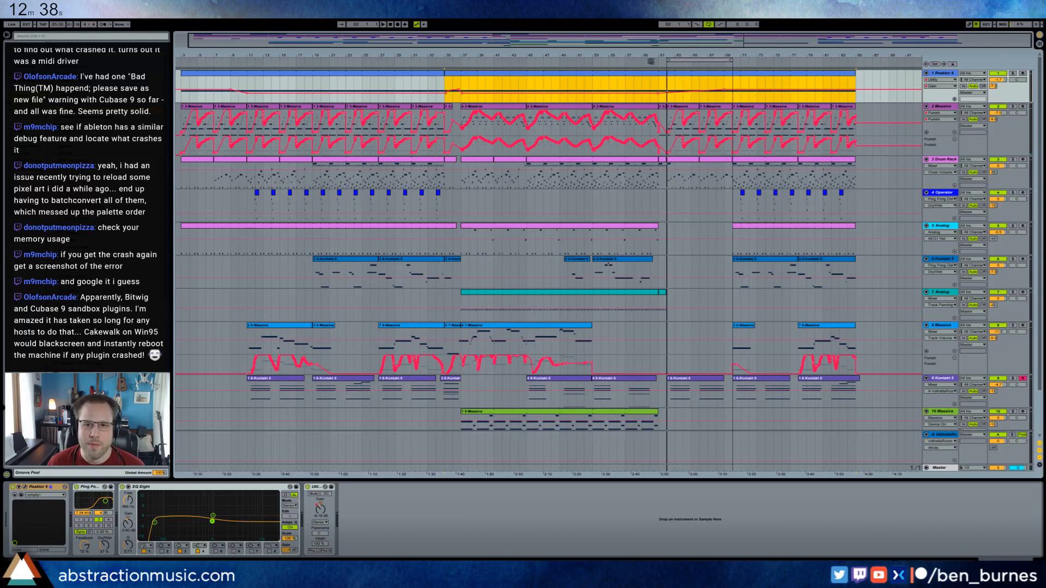
click(650, 61)
click(663, 127)
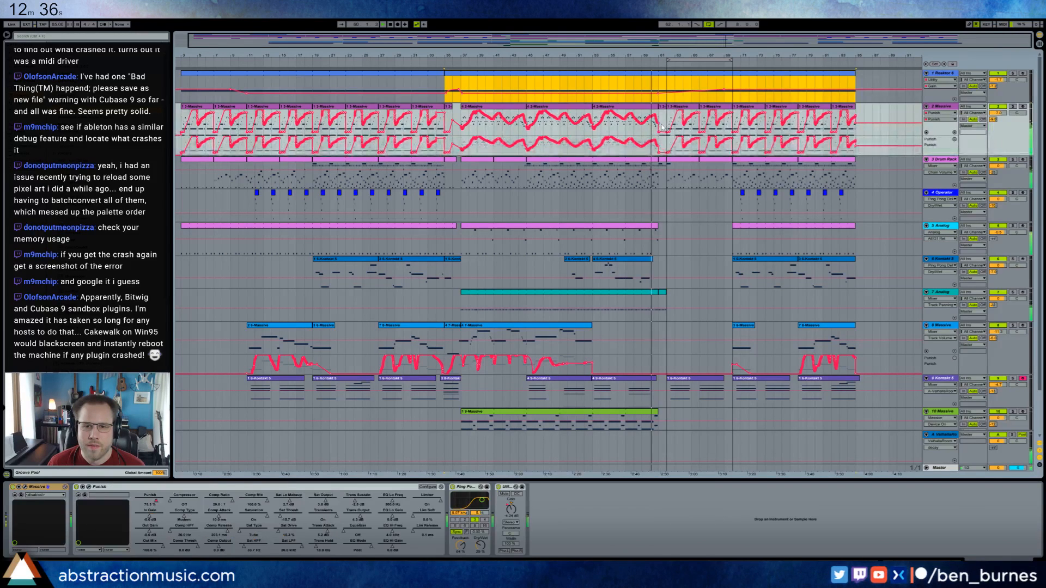
click(658, 229)
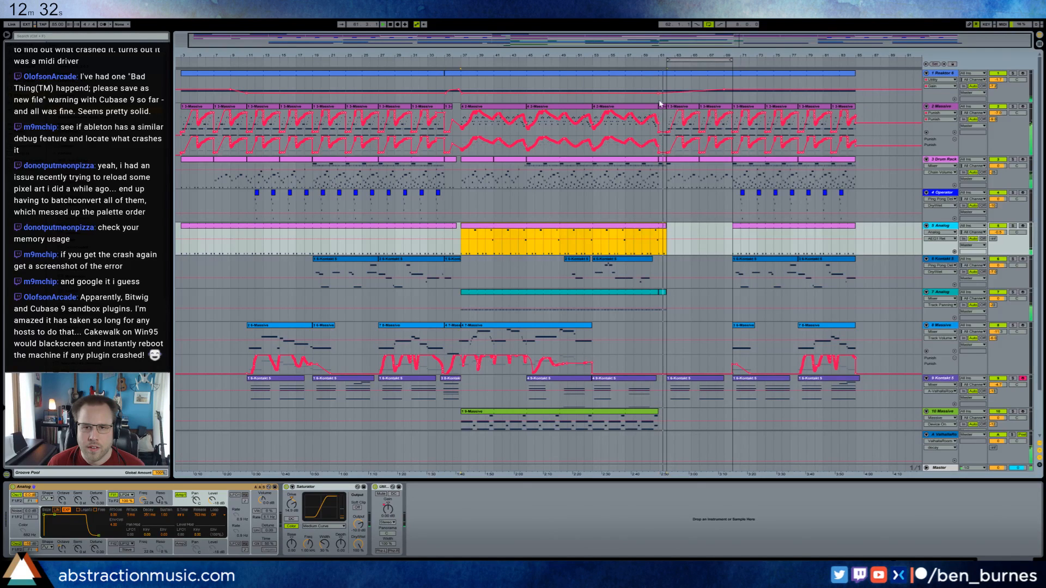
drag(682, 55, 682, 131)
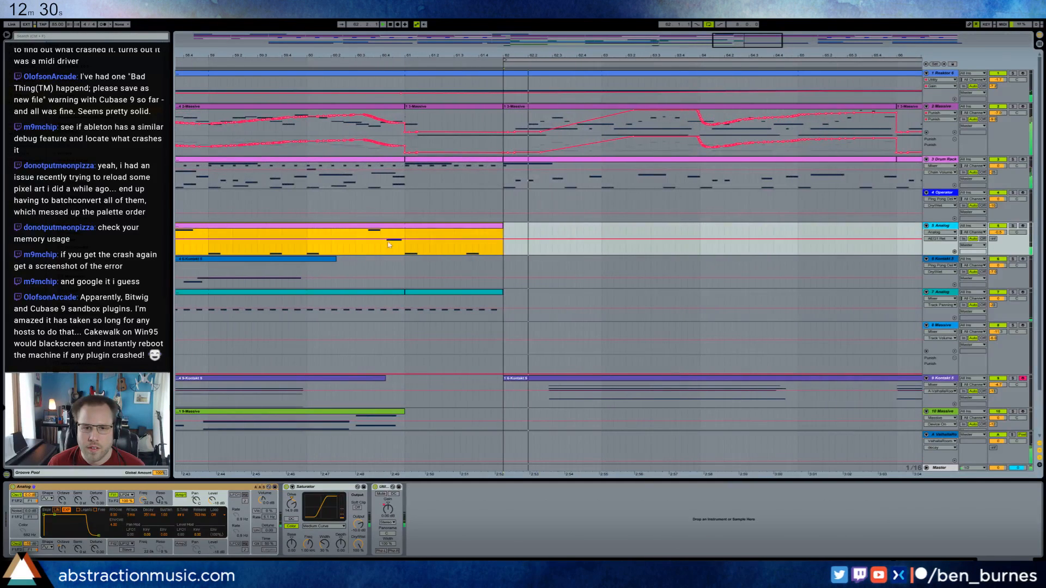
drag(503, 232, 454, 232)
Add a short VEH2 Soft Kicks note at the start of track 3 Drum Rack's bar 61 clip.
double_click(451, 160)
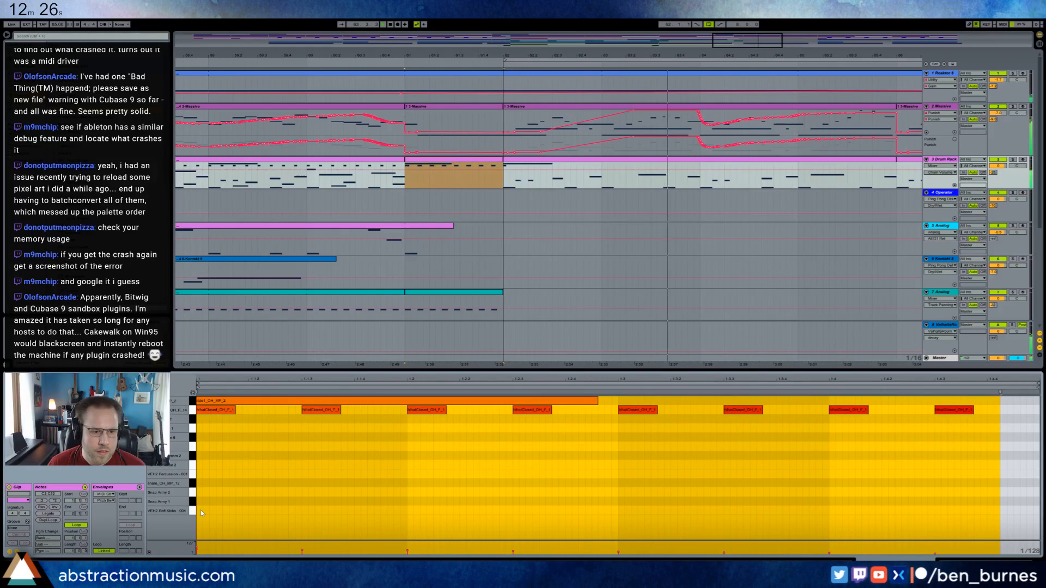
drag(199, 510, 235, 510)
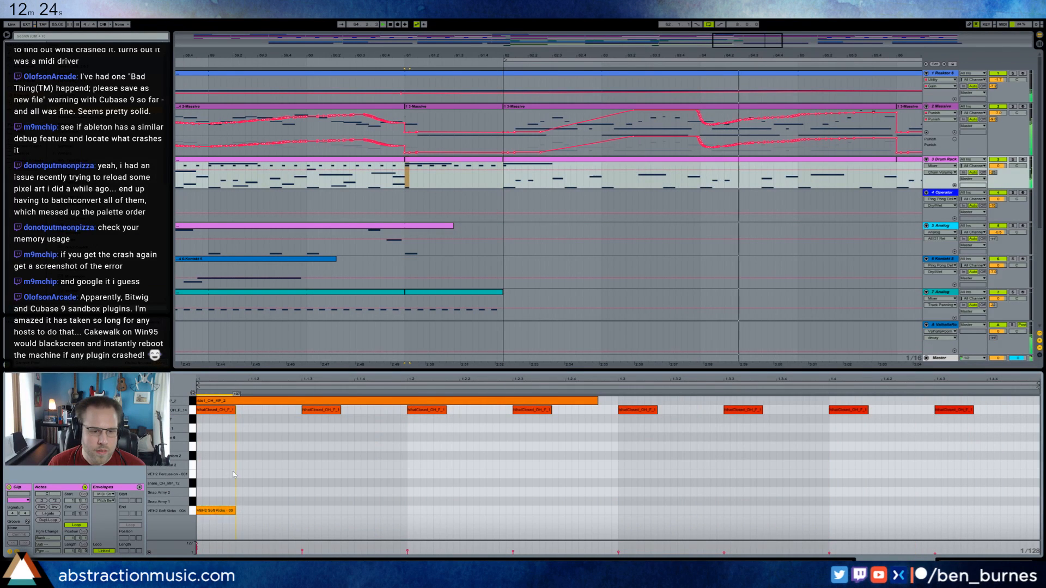
key(shift+Tab)
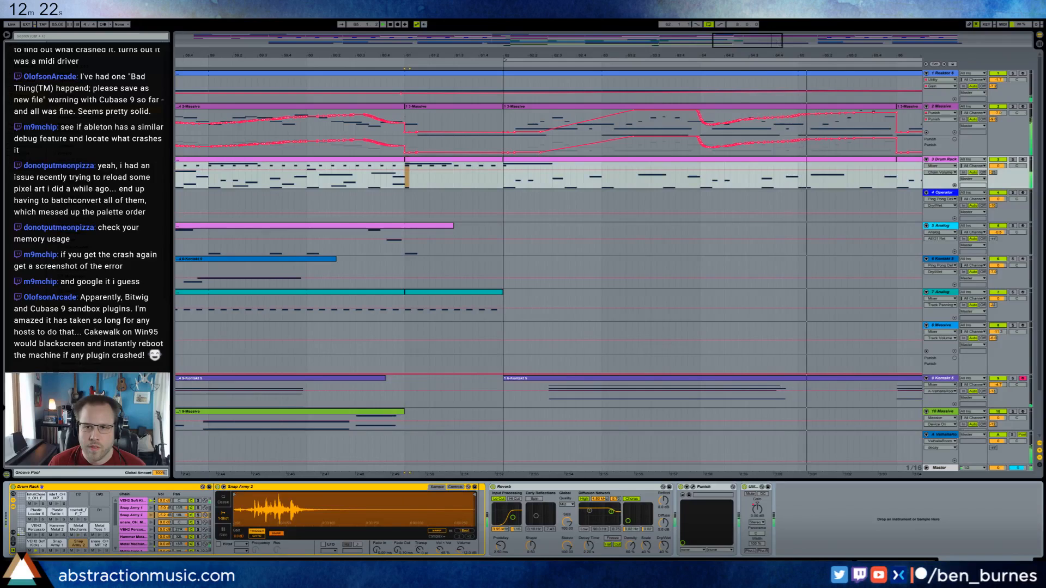
key(minus)
key(minus)
key(minus)
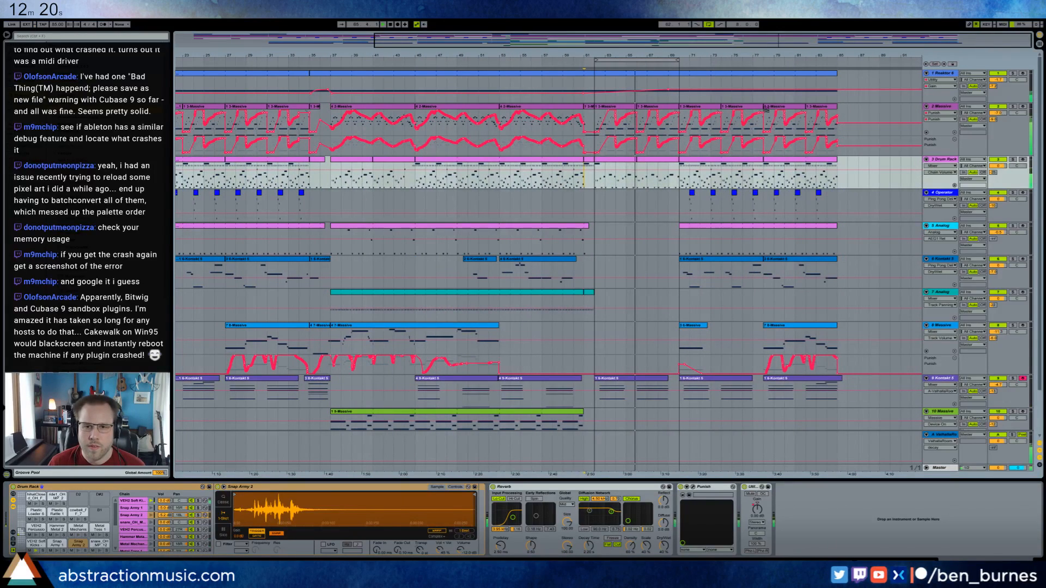
Paste copies of track 2 Massive's bar 62 and bar 66 clips at bar 85, filling through bar 93.
click(621, 109)
shift+click(652, 110)
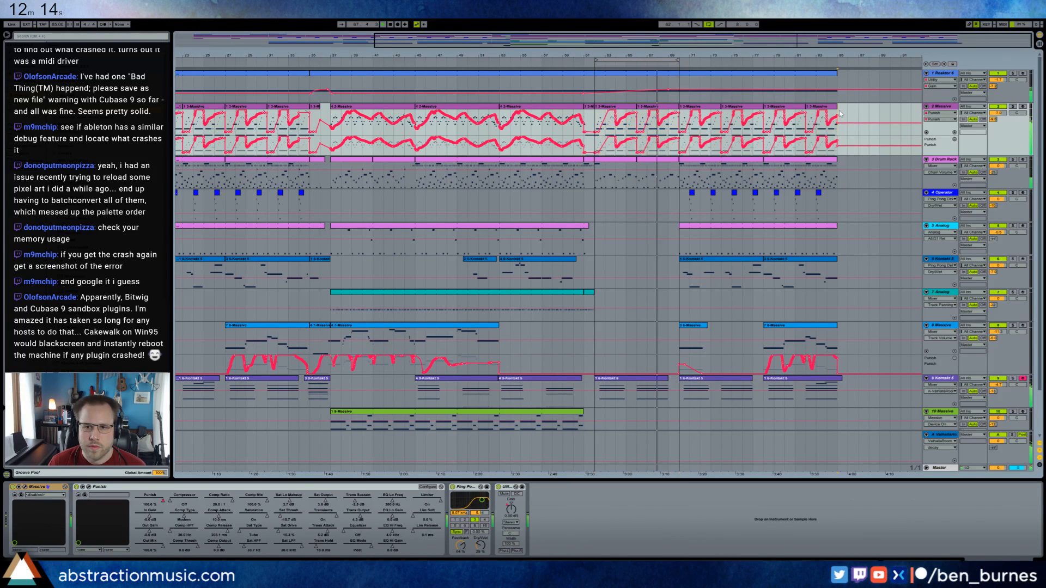
key(ctrl+v)
Paste track 3 Drum Rack's bar 66 clip at bar 85 and its opening clip at bar 89, and extend track 5 Analog's last clip to bar 93.
click(643, 160)
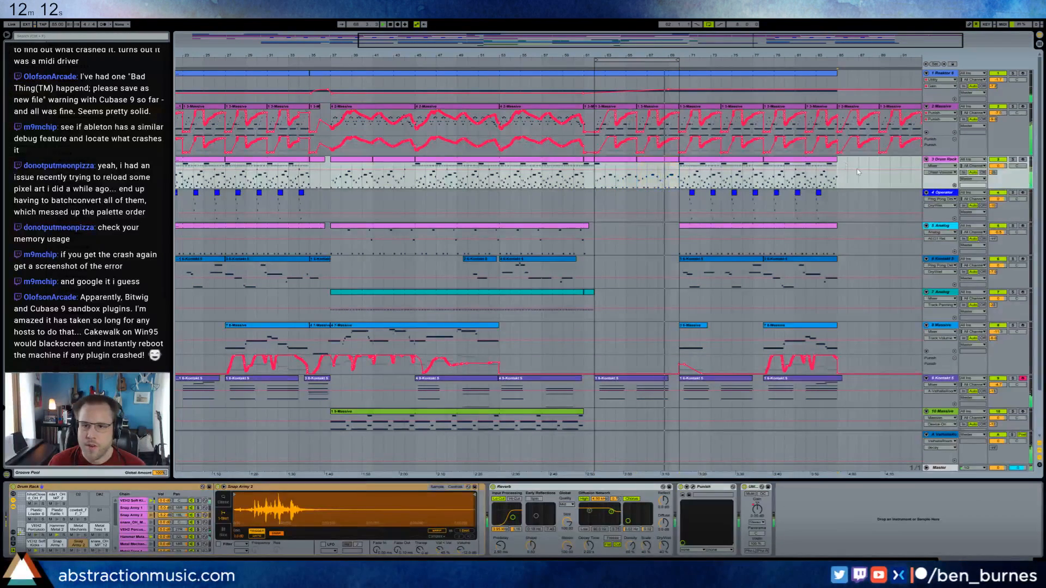
key(ctrl+v)
key(minus)
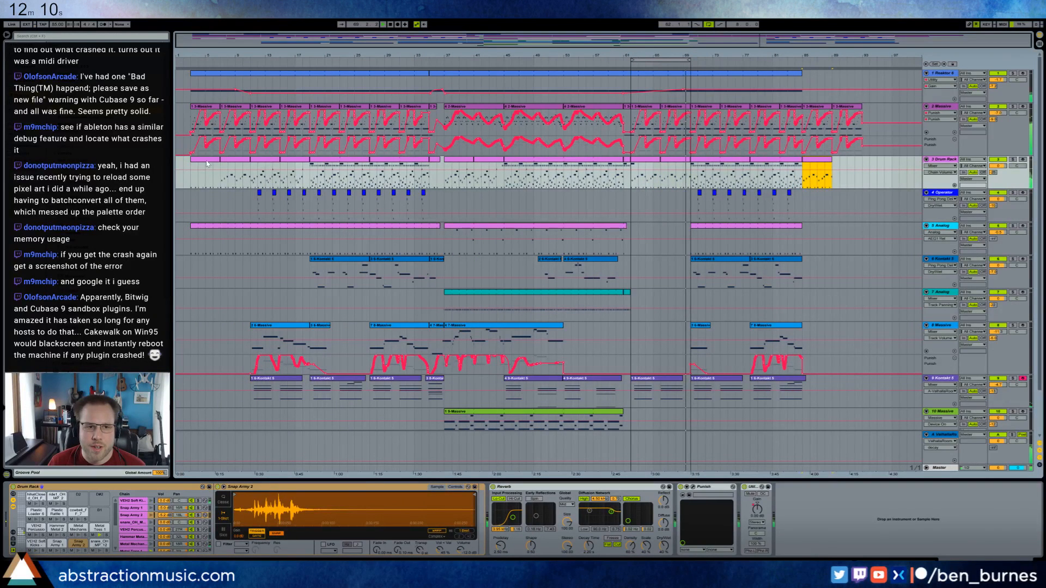
click(206, 163)
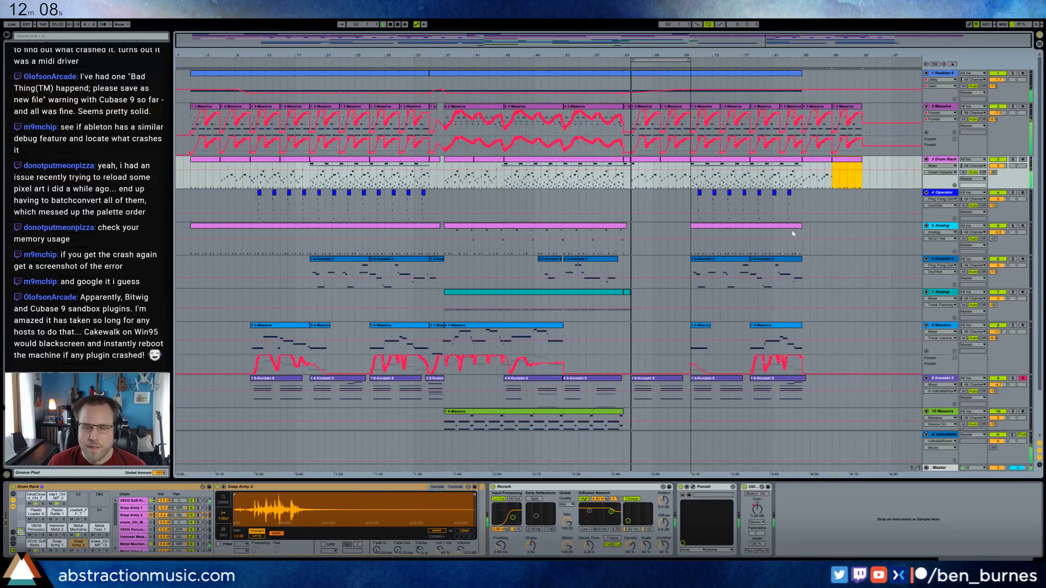
drag(800, 227, 852, 227)
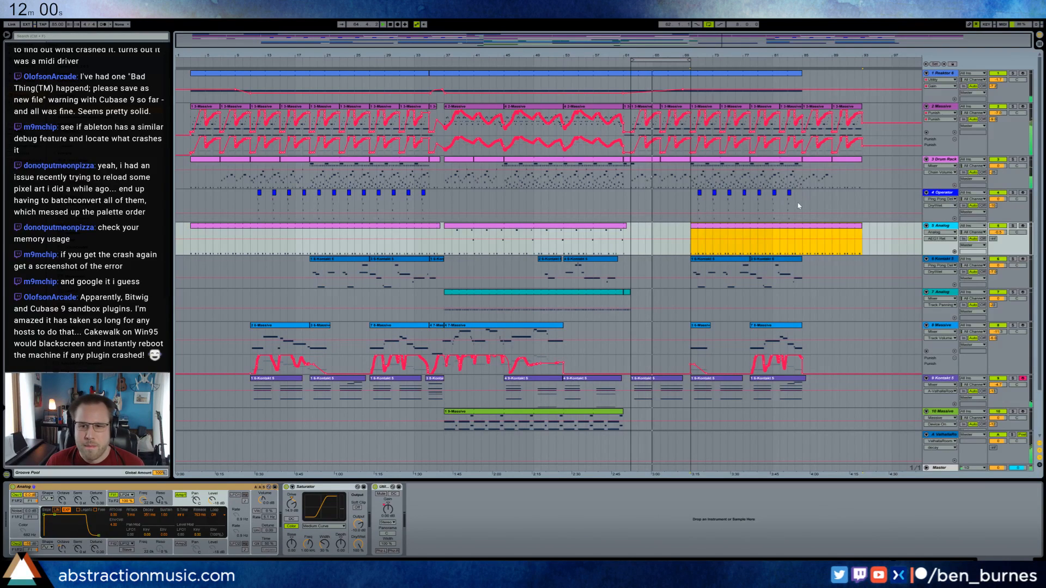
Duplicate track 4 Operator's bar 83 clip to bar 86.
mouse_move(804, 206)
mouse_down()
mouse_move(768, 206)
mouse_move(781, 207)
mouse_up()
key(ctrl+d)
click(825, 220)
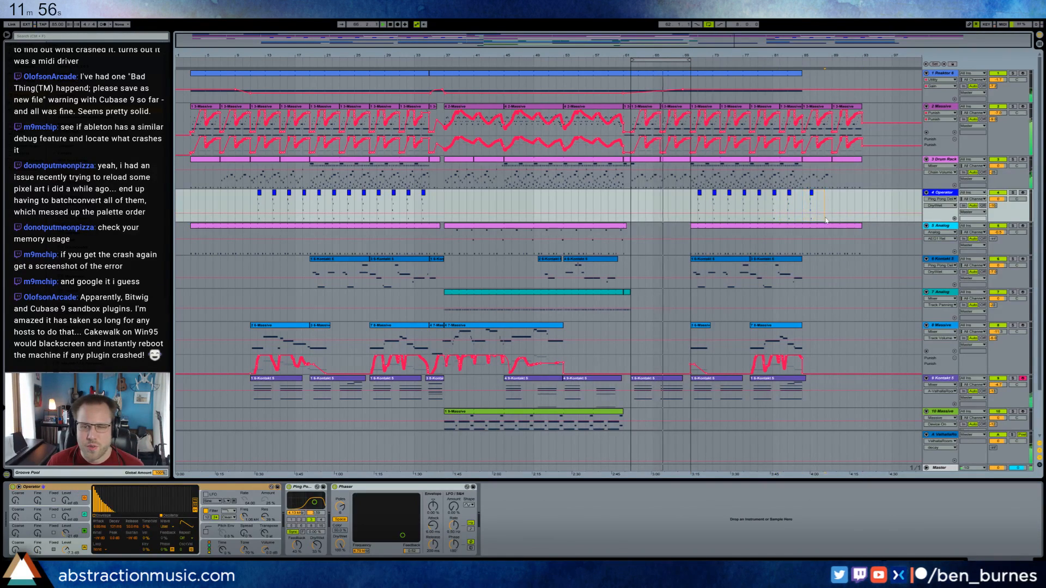
click(807, 198)
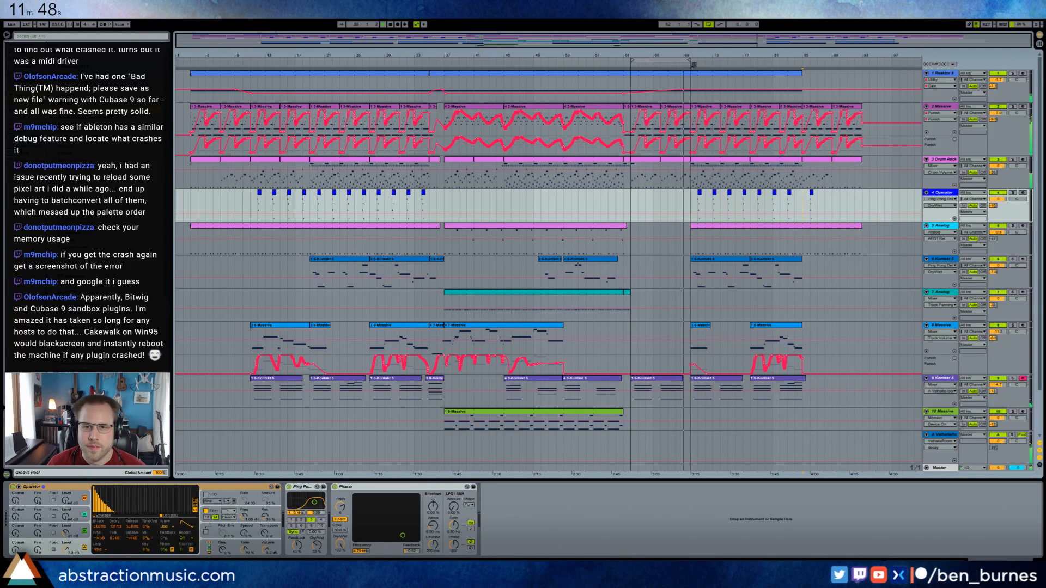
Delete the clips between bars 70 and 85 on track 6 Kontakt 5 and track 8 Massive.
click(733, 262)
shift+click(765, 261)
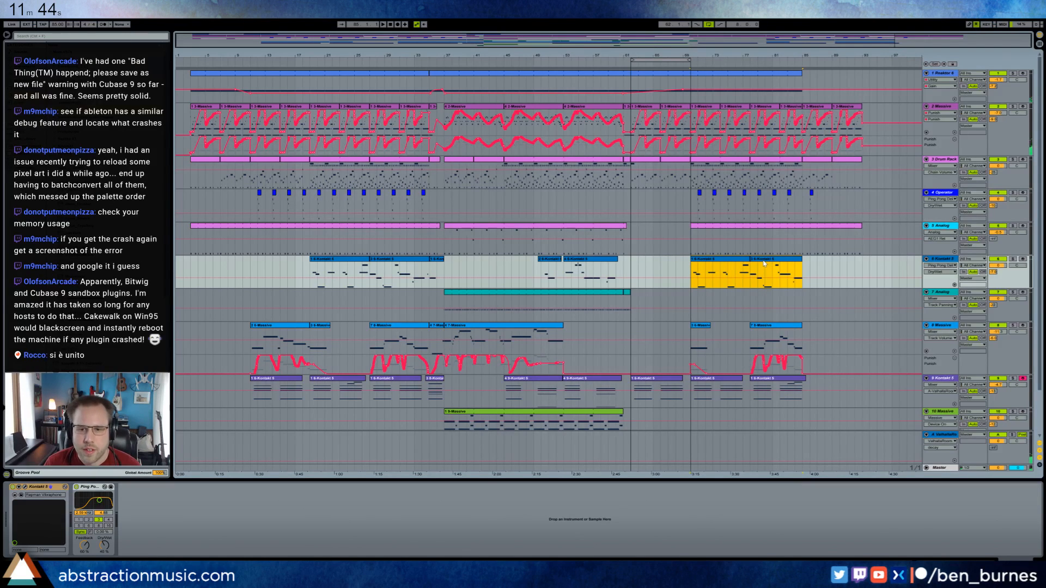
key(Delete)
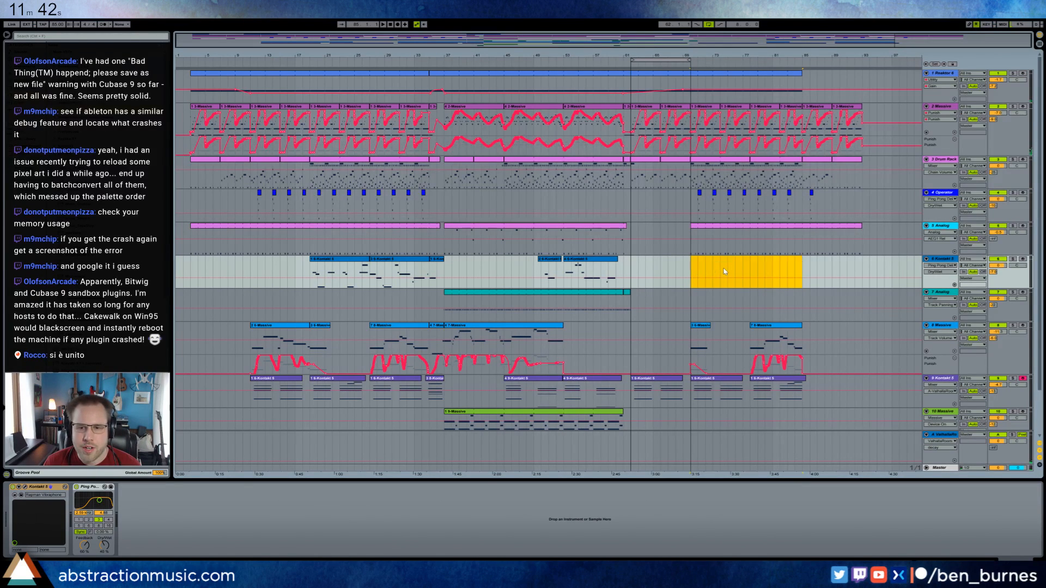
click(701, 326)
shift+click(758, 326)
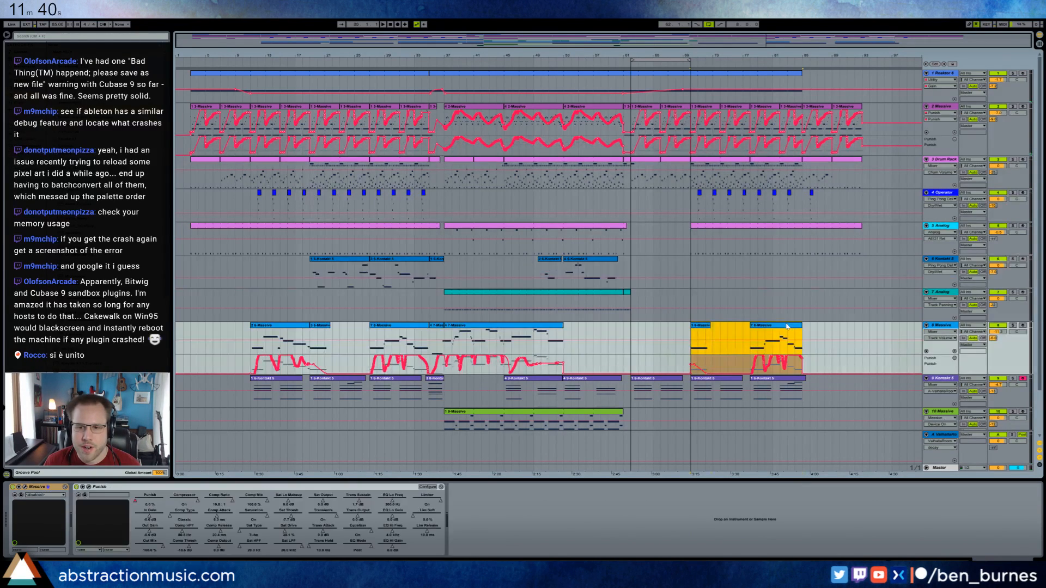
key(Delete)
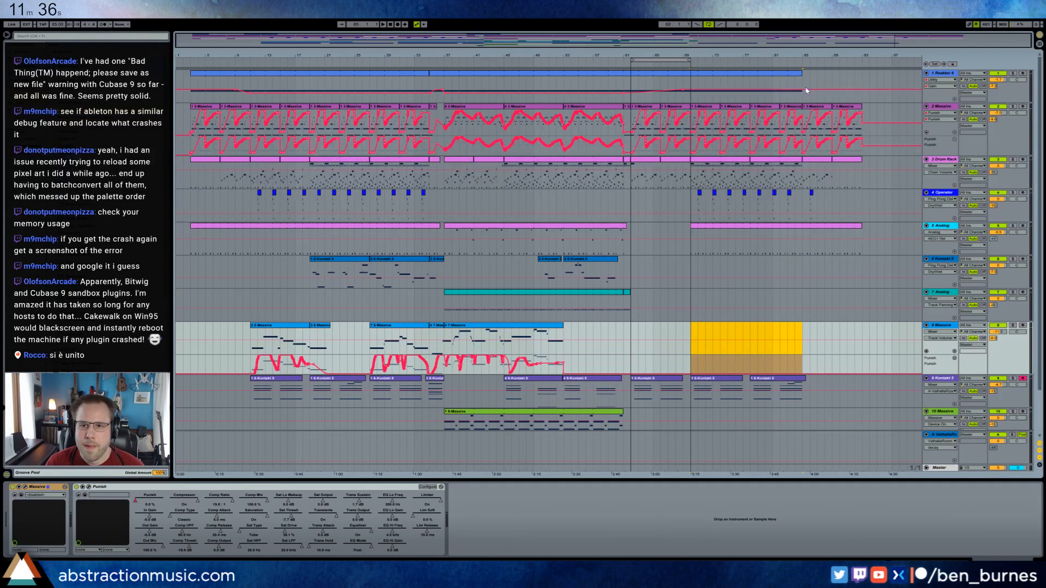
Extend track 1 Reaktor 6's clip to bar 95 and fade its Gain automation out toward the clip's end.
drag(801, 73, 876, 75)
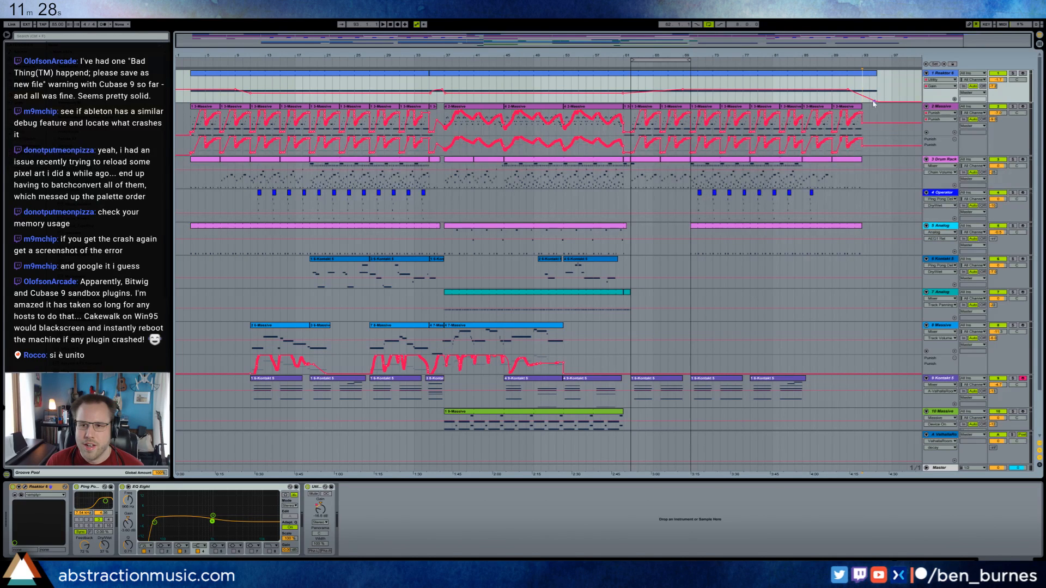
Show track 2 Massive's Utility Gain automation and shape a closing fade-out that ends at bar 93.
click(949, 116)
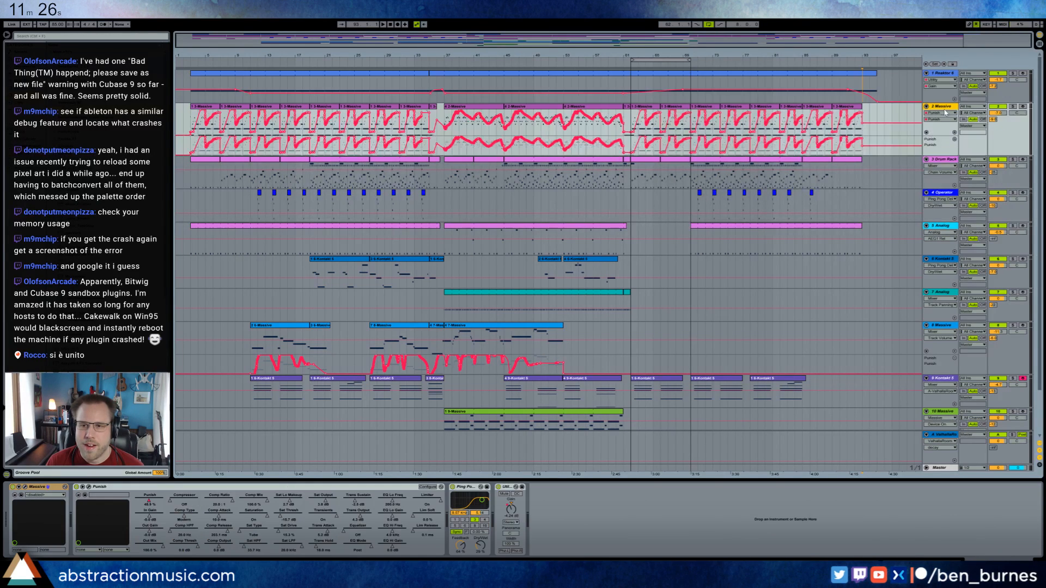
click(511, 510)
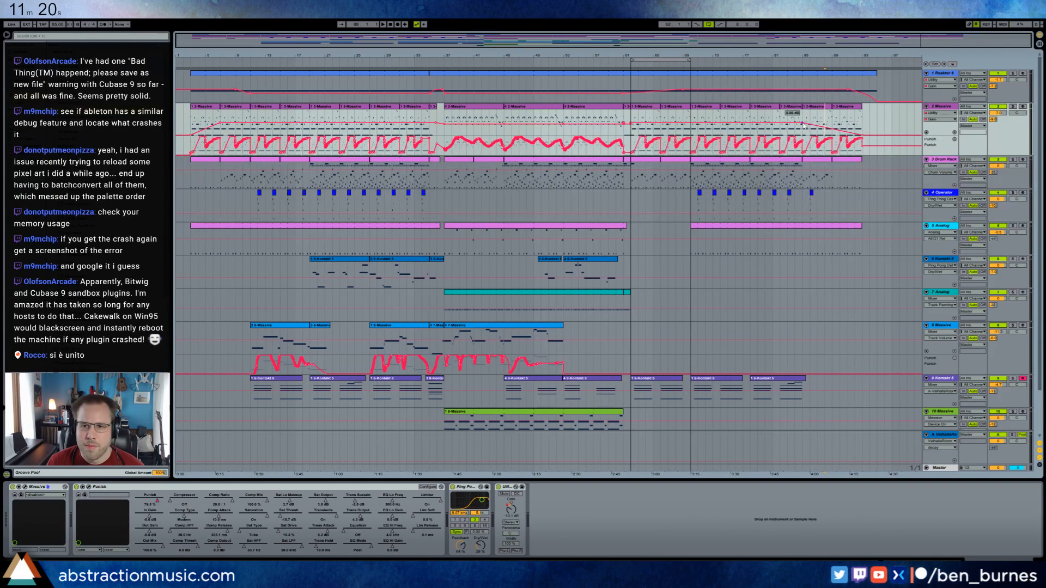
drag(804, 124, 833, 121)
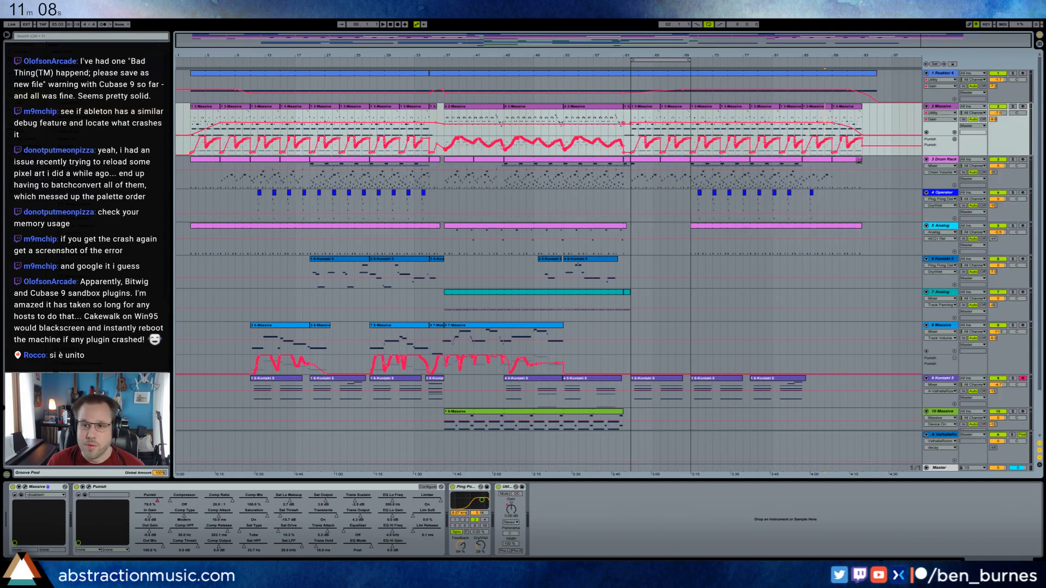
Fade out track 3 Drum Rack's Utility Gain automation across its last clip, from bar 89 to bar 93.
click(843, 166)
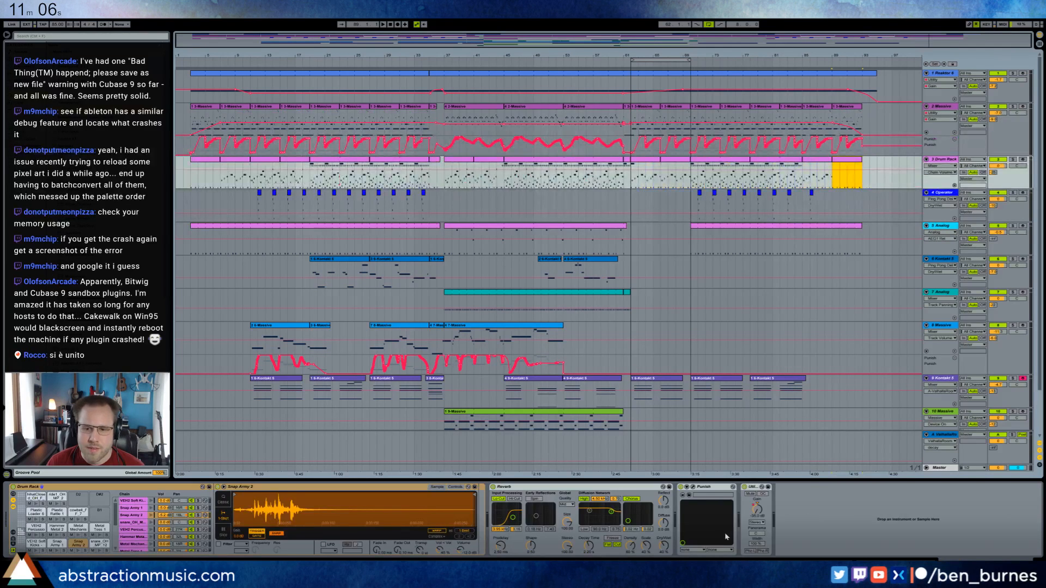
click(757, 510)
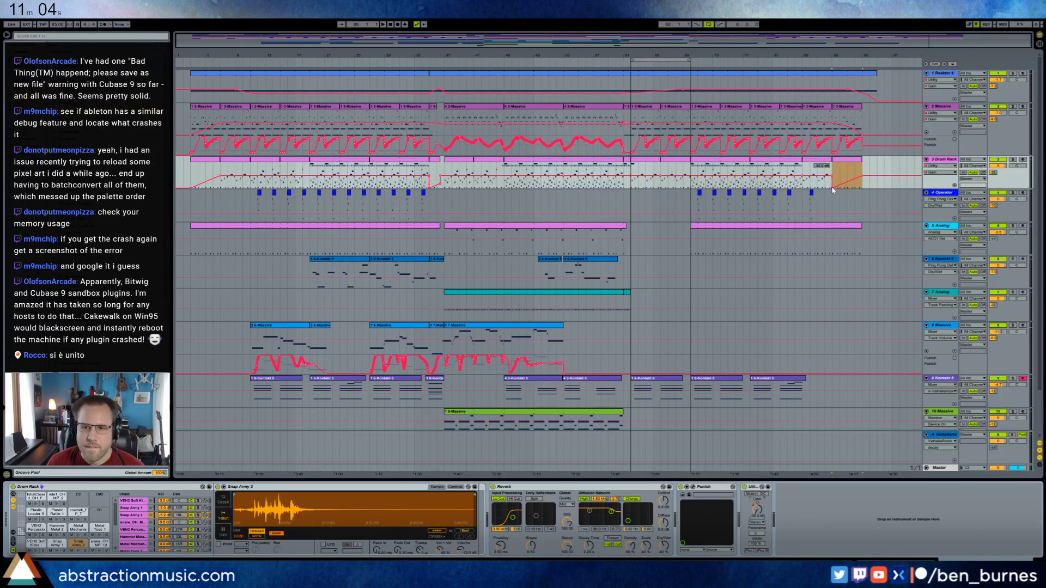
click(858, 179)
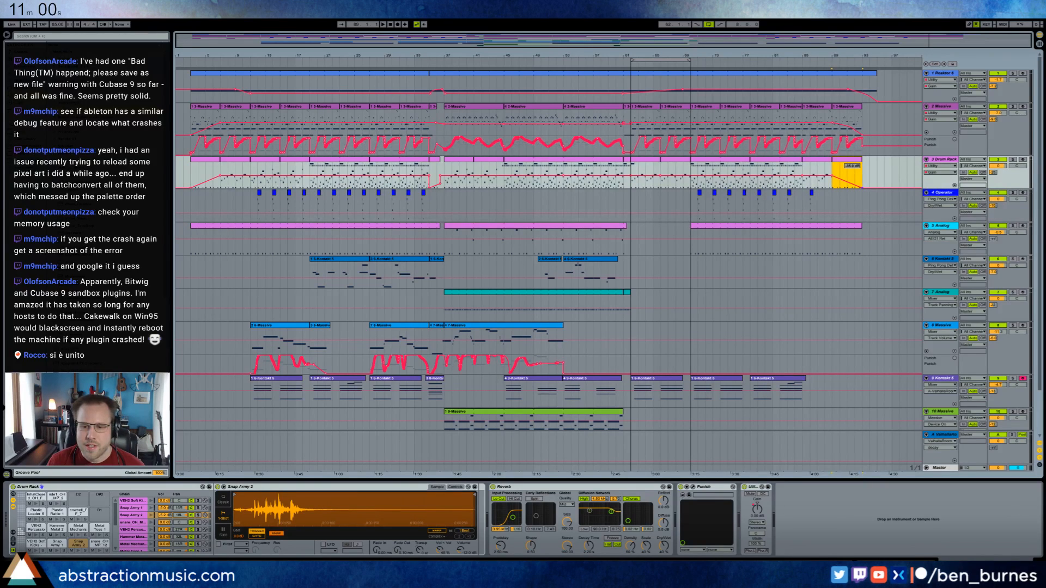
Fade out track 5 Analog's Utility Gain automation from about bar 89 to bar 93.
click(851, 229)
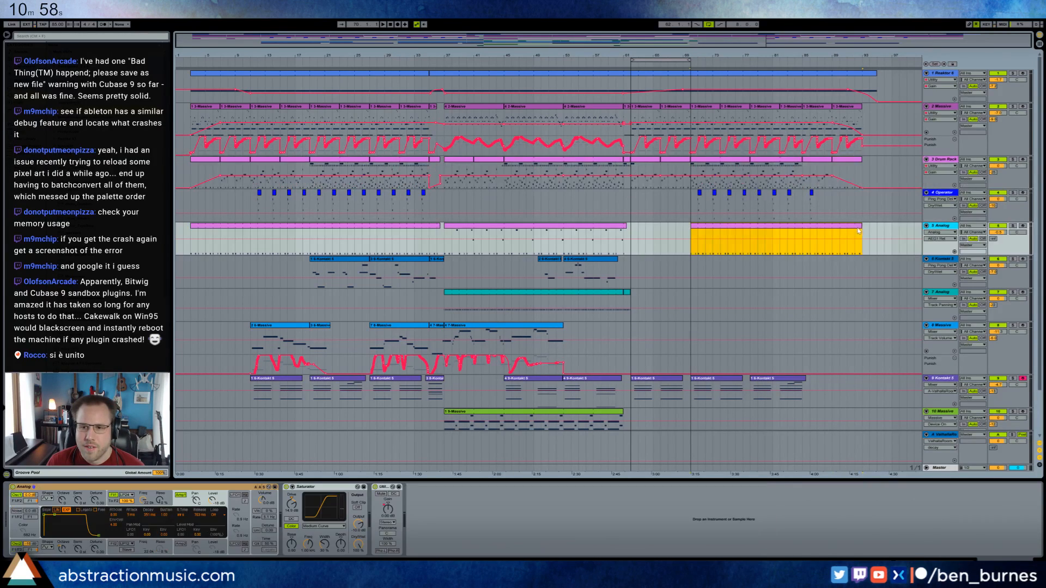
click(388, 508)
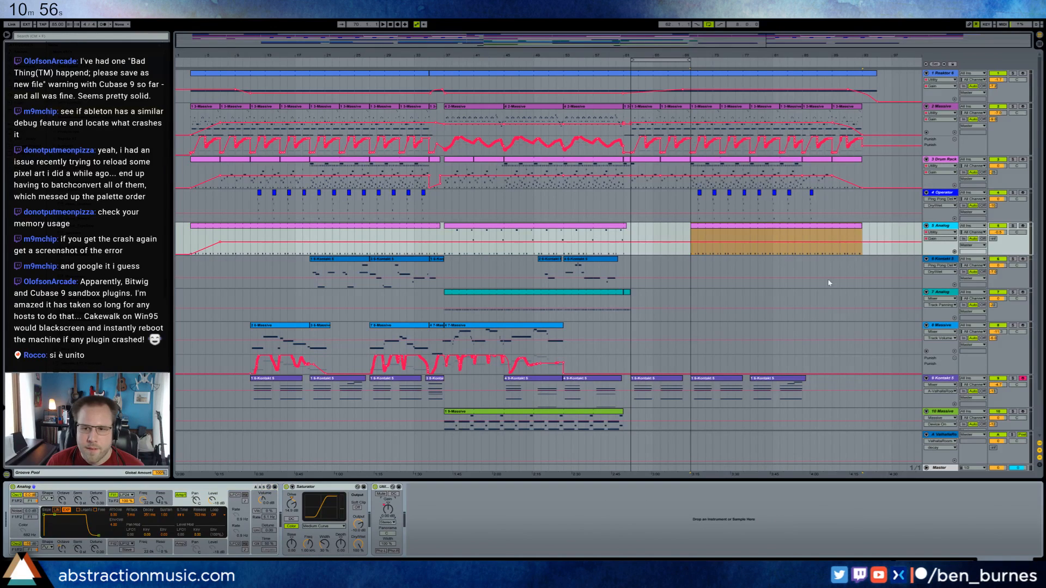
click(837, 245)
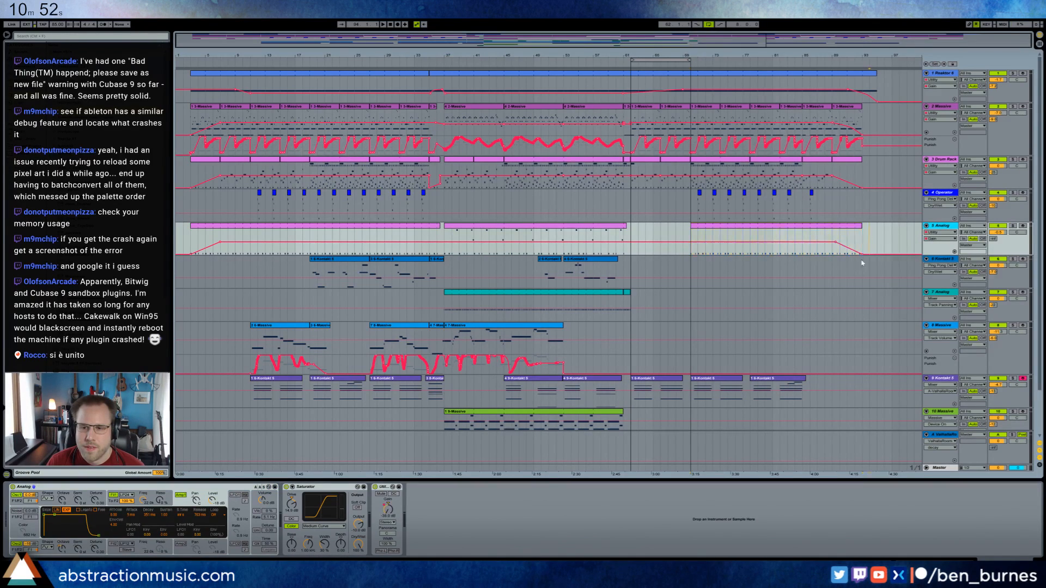
Play the arrangement from bar 70 and change track 4 Operator's Filter Freq automation level from bar 70 past its last clip.
scroll(810, 385, down, 2)
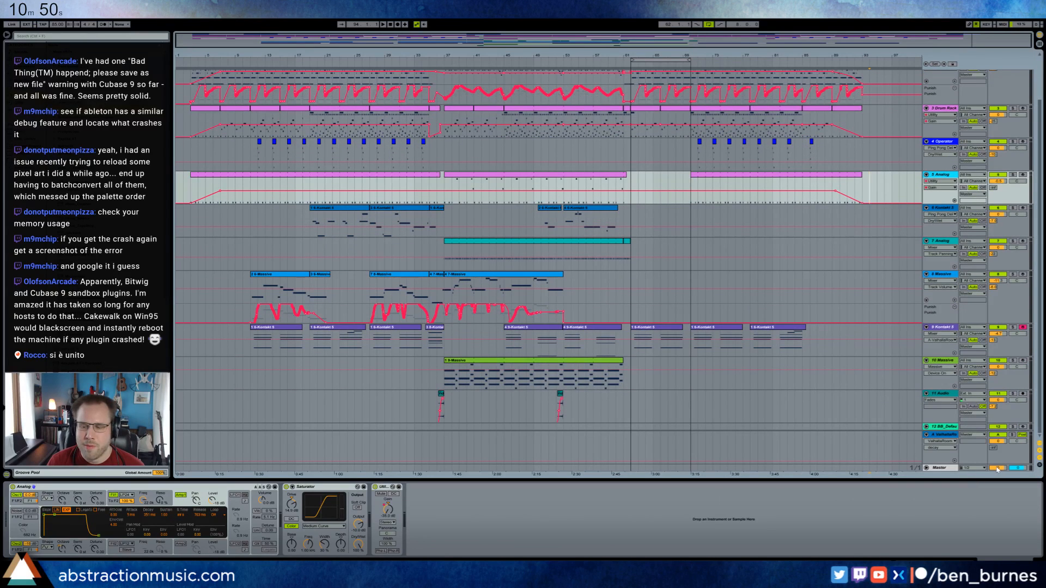
scroll(727, 291, up, 2)
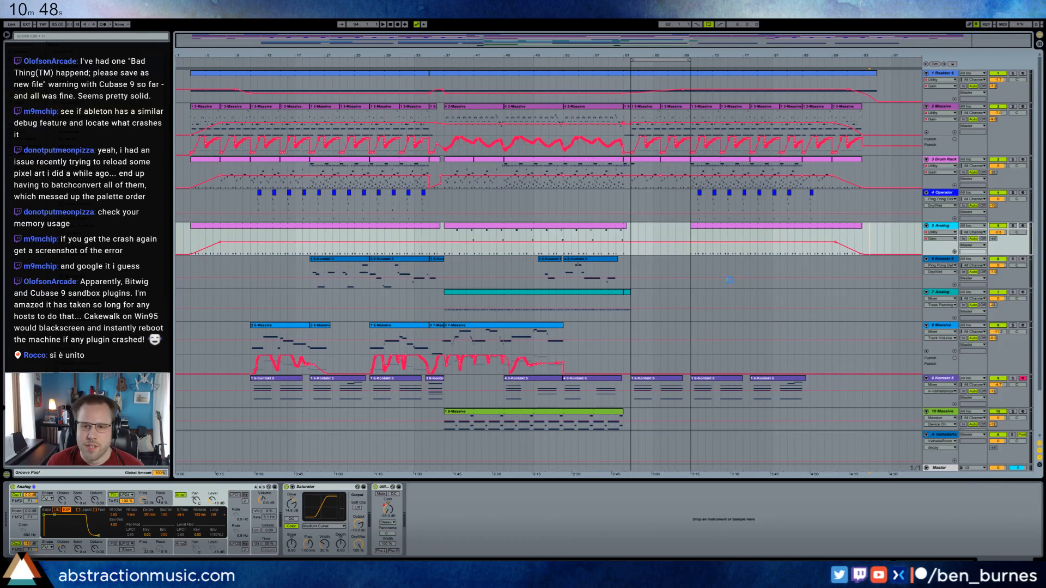
click(692, 240)
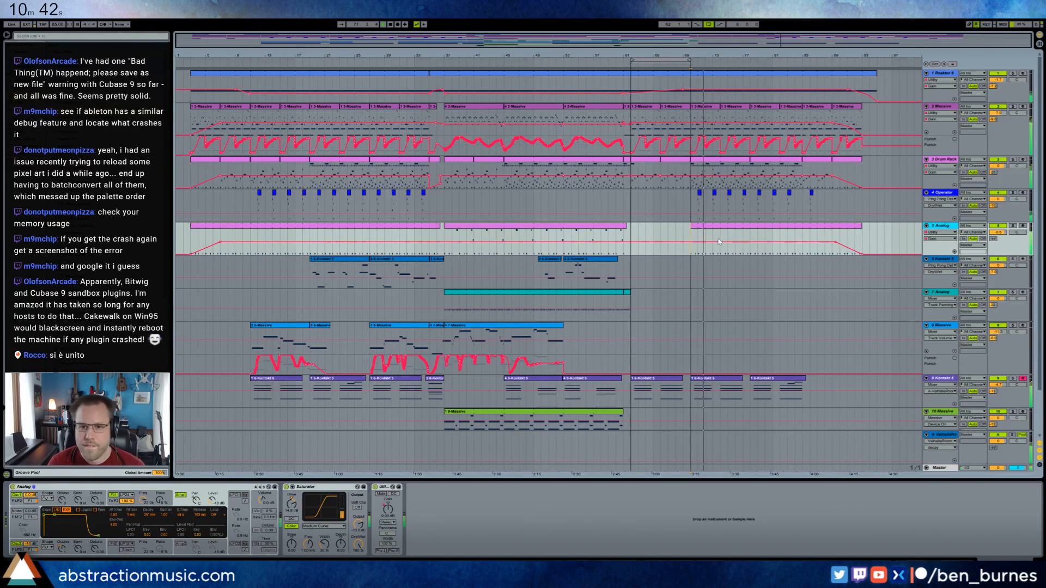
click(700, 194)
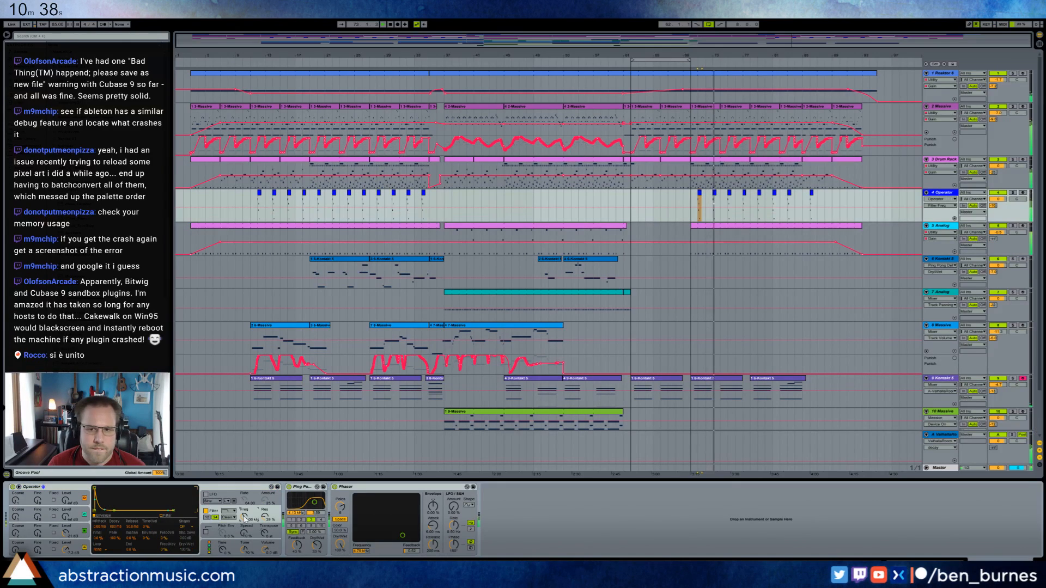
drag(700, 207, 816, 203)
Delete track 4 Operator's bar 86 clip and the Filter Freq breakpoint just after it.
click(812, 194)
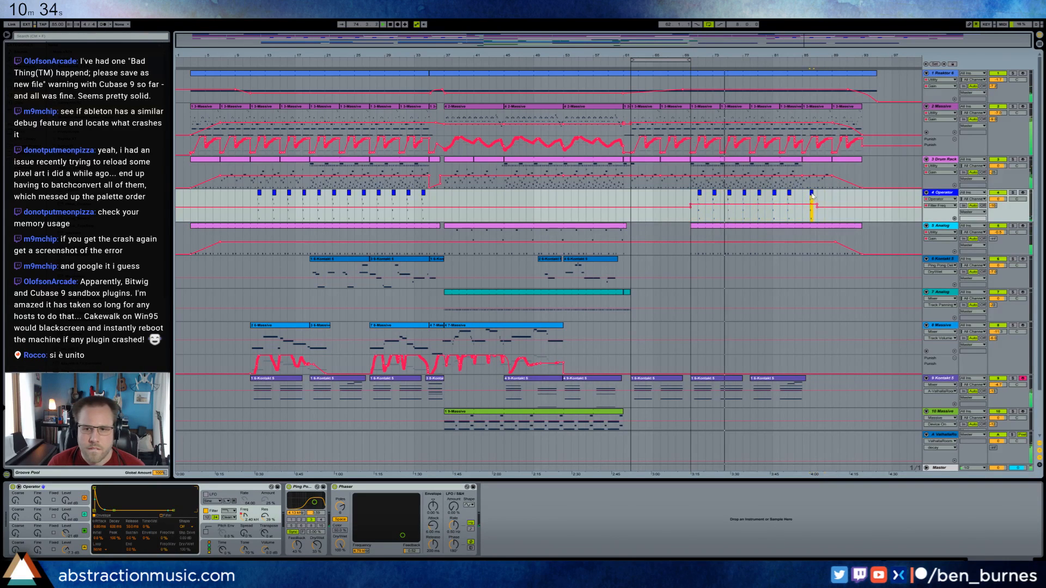
key(Delete)
click(817, 207)
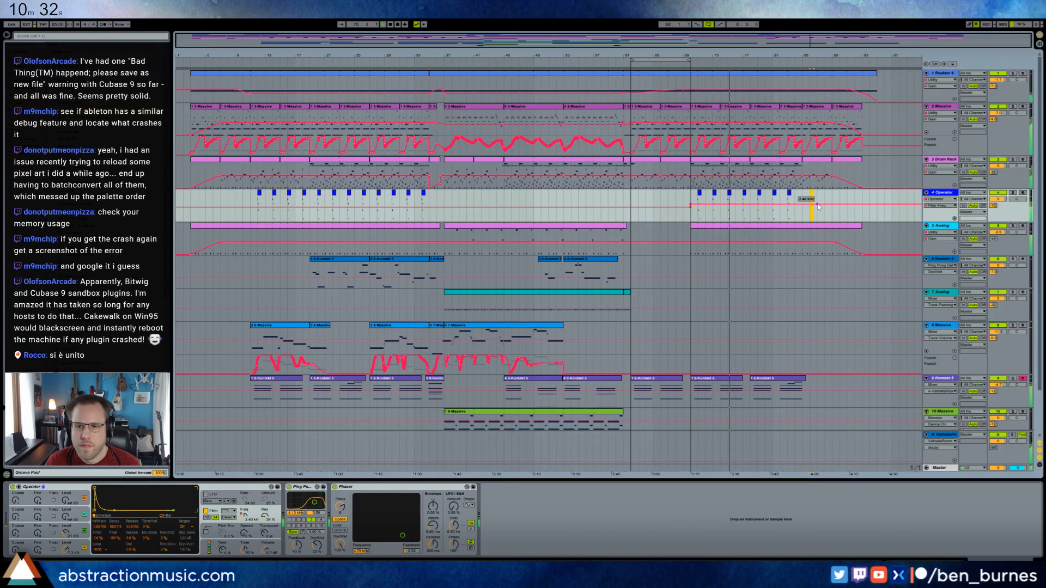
click(824, 212)
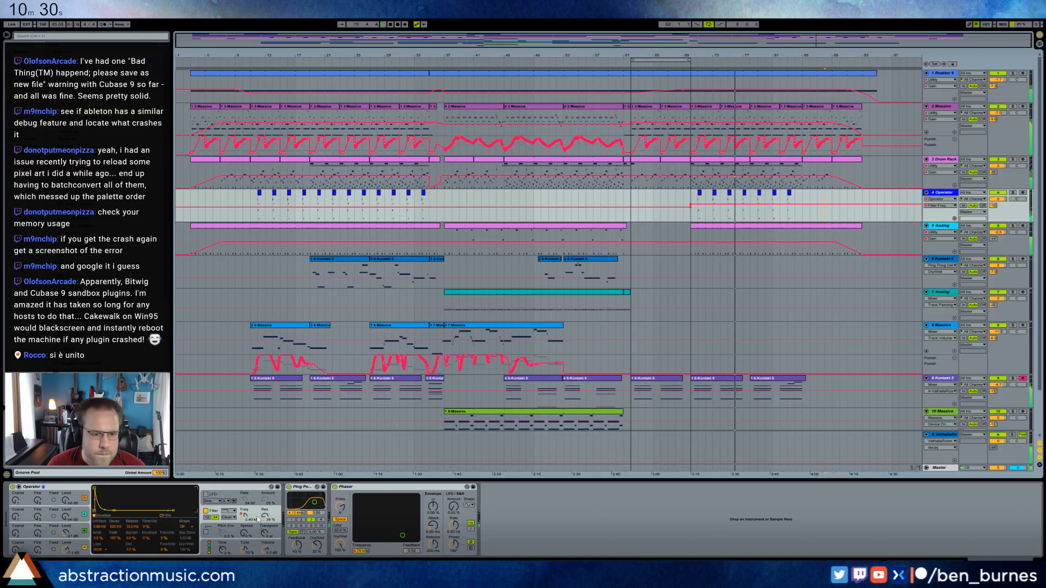
click(265, 549)
drag(691, 210, 801, 203)
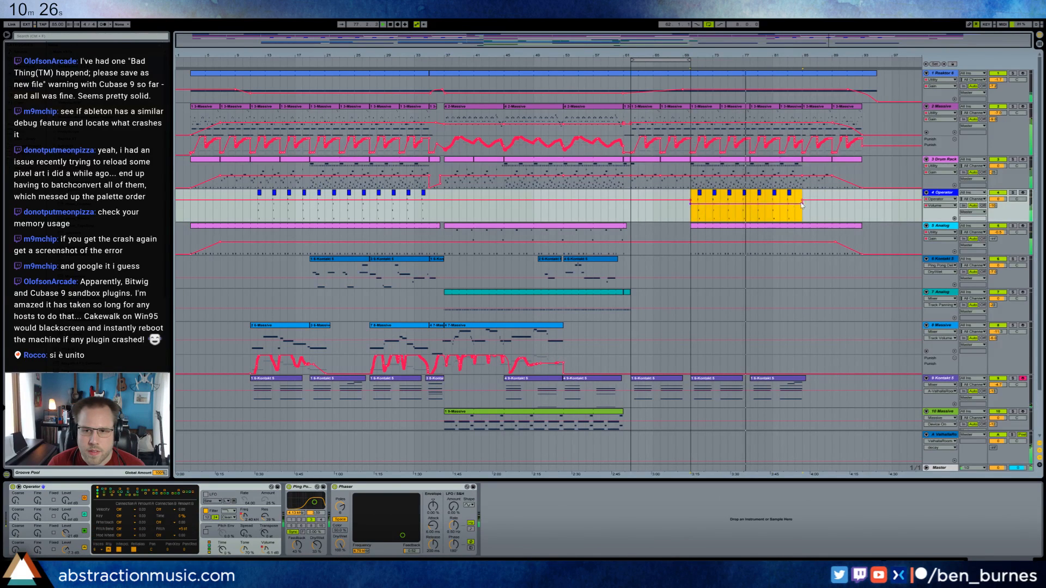
Raise the last note of track 4 Operator's bar 77 clip by one octave.
double_click(745, 197)
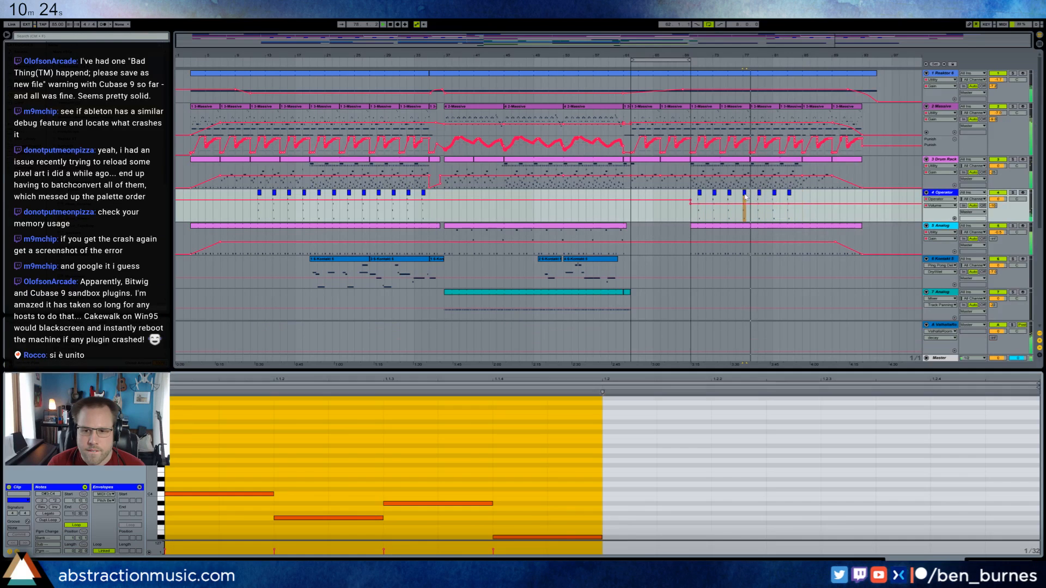
click(534, 537)
key(shift+Up)
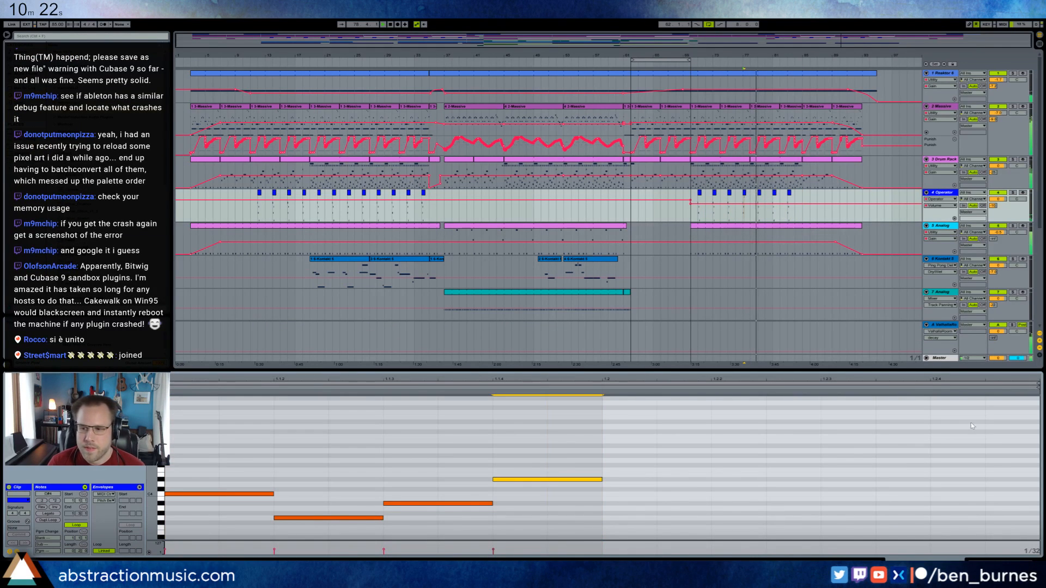
key(shift+Tab)
click(745, 193)
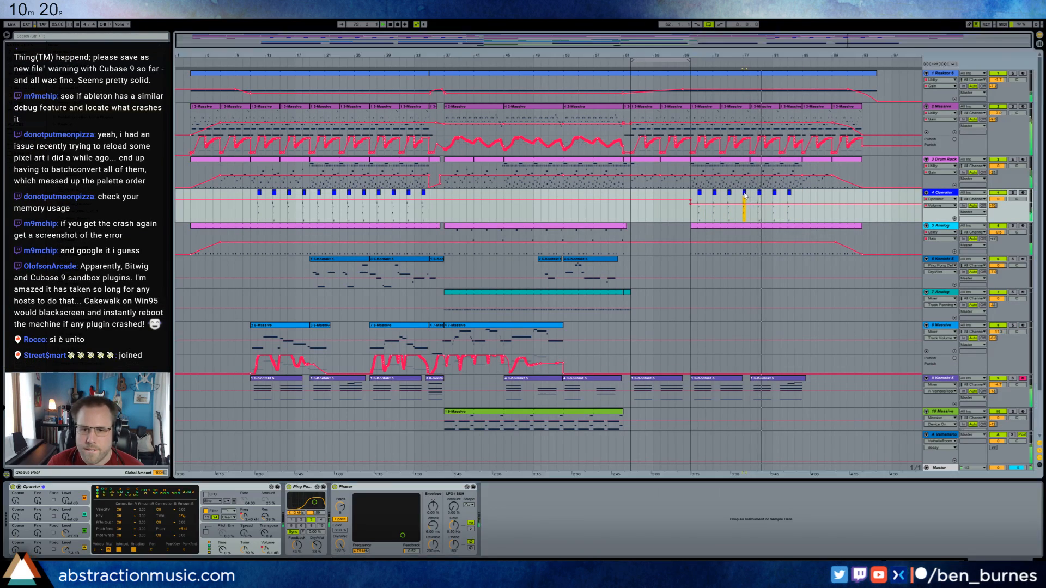
click(789, 193)
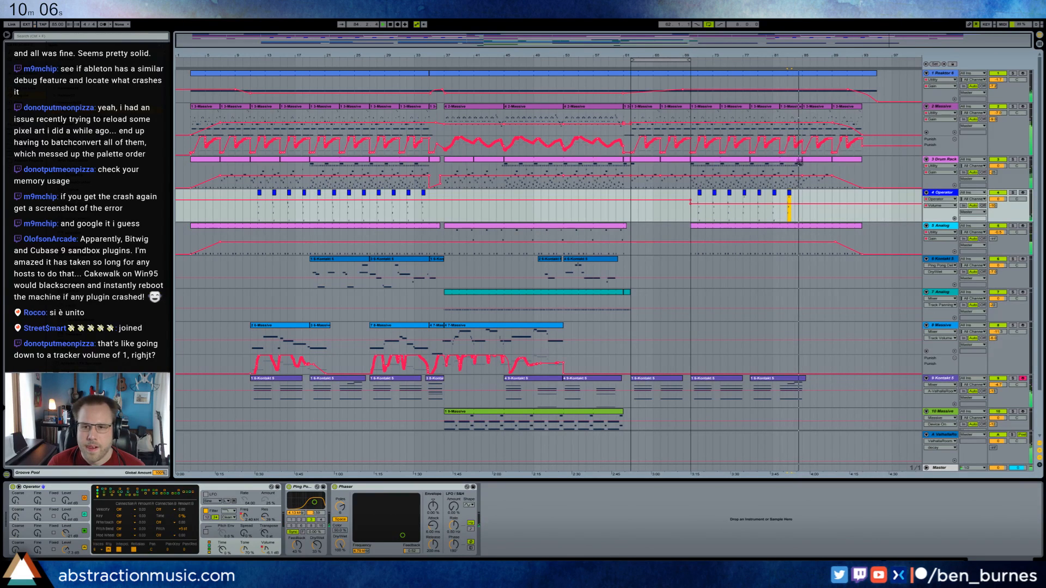
Raise the velocity of the first ride1_CH_MP_2 note in track 3 Drum Rack's clip at bar 85.
click(811, 166)
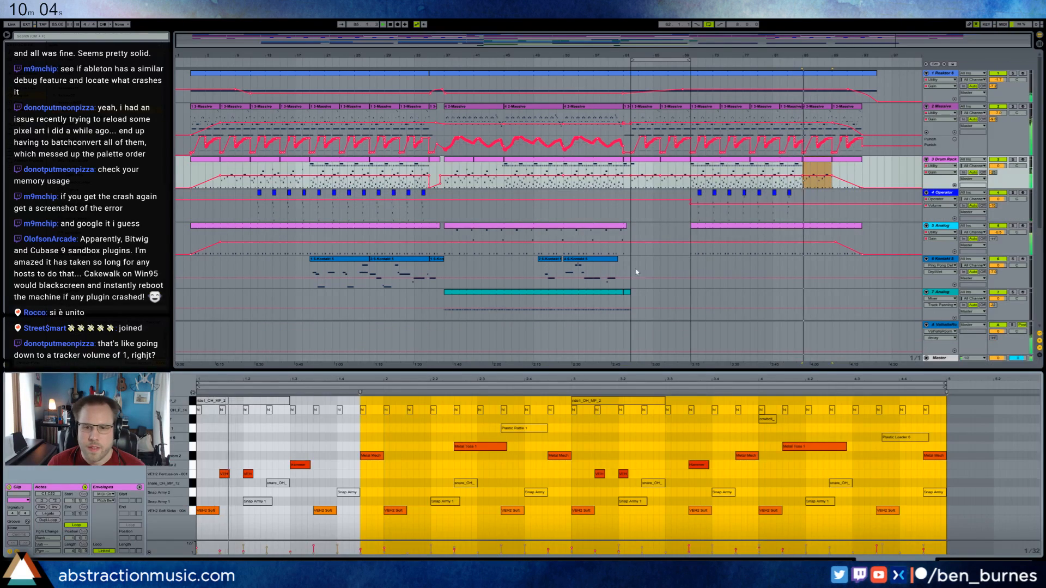
click(232, 401)
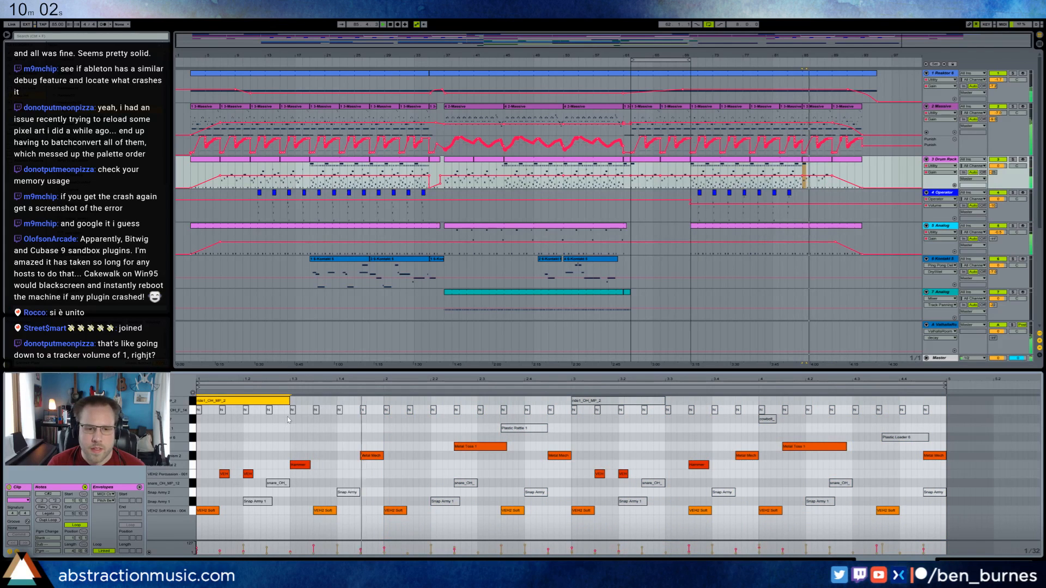
click(934, 456)
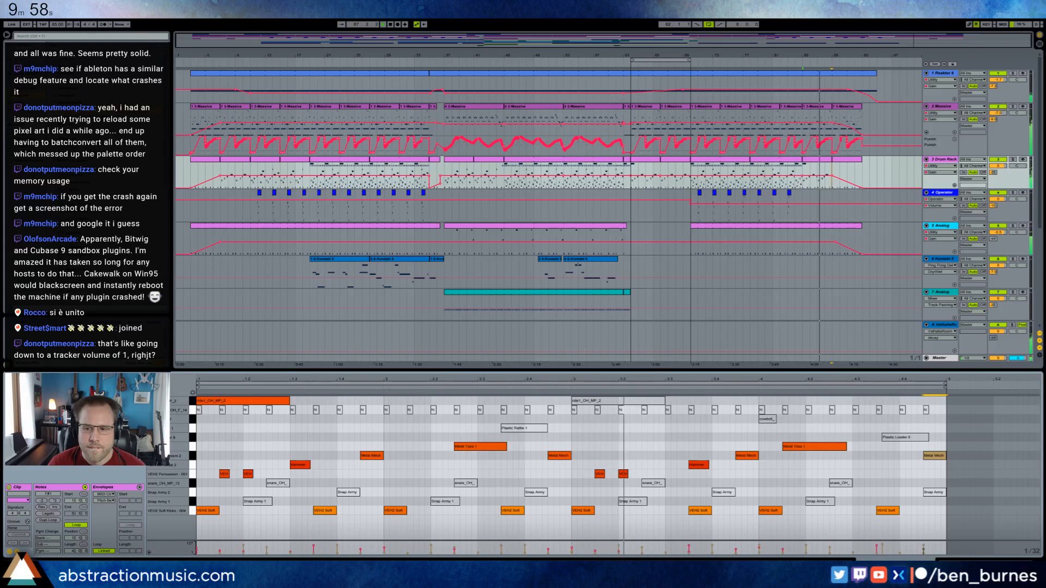
key(shift+Tab)
Reshape the closing Gain fade-outs on tracks 5 Analog, 3 Drum Rack, 2 Massive and 1 Reaktor 6 between about bars 86 and 95.
click(849, 243)
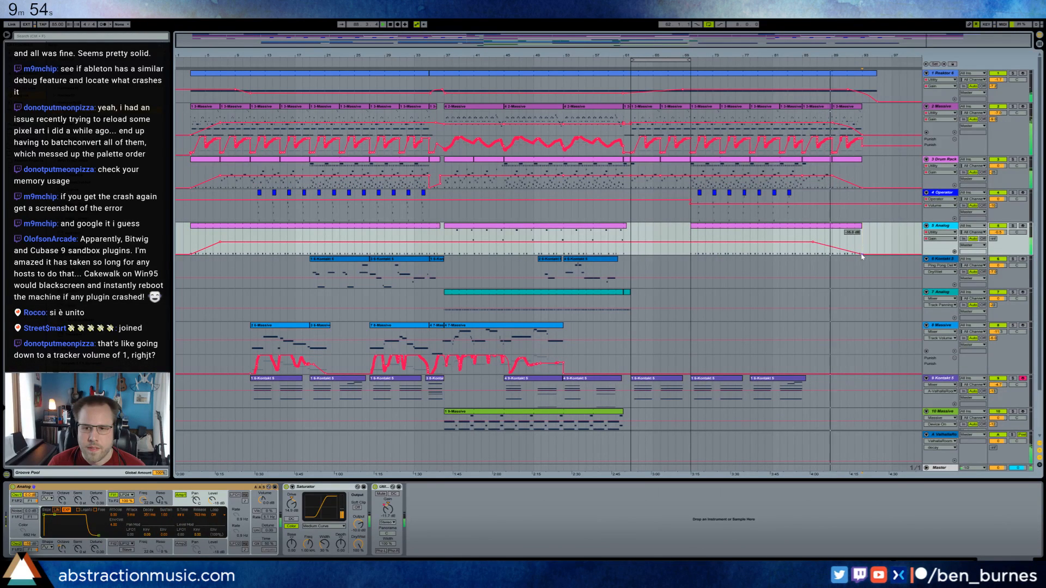
click(821, 180)
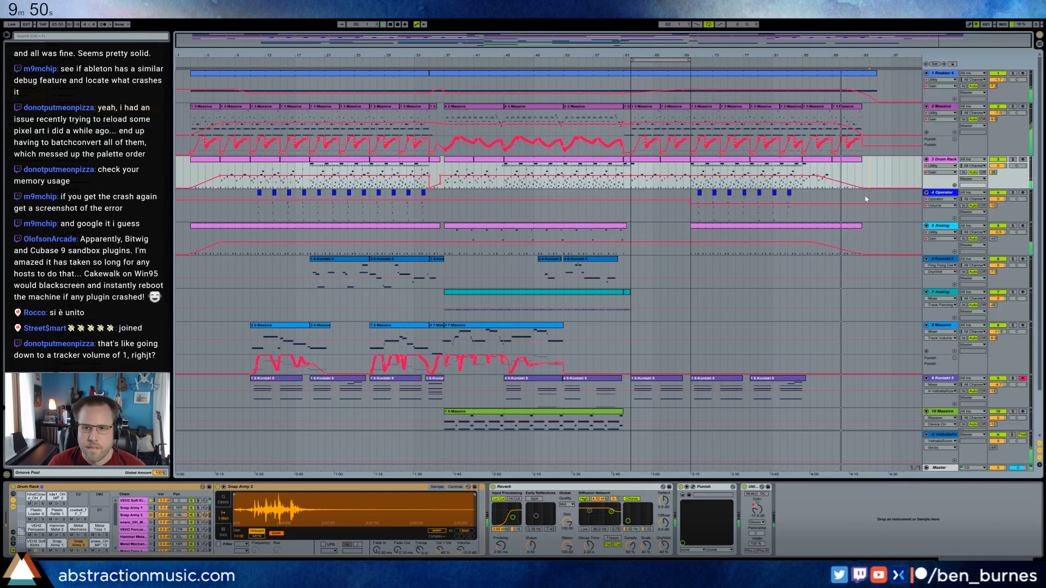
click(825, 125)
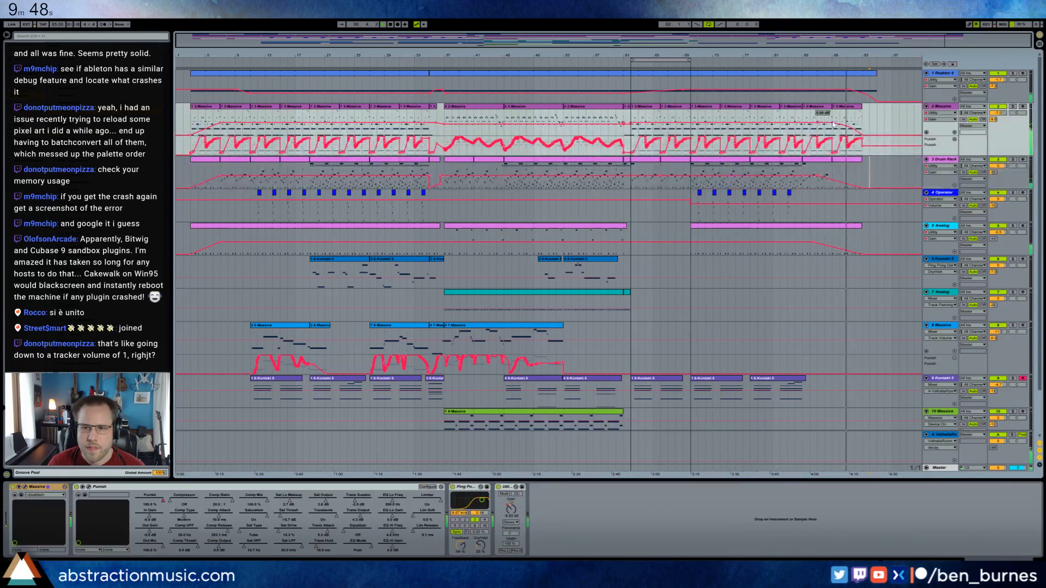
click(833, 123)
drag(835, 126, 834, 120)
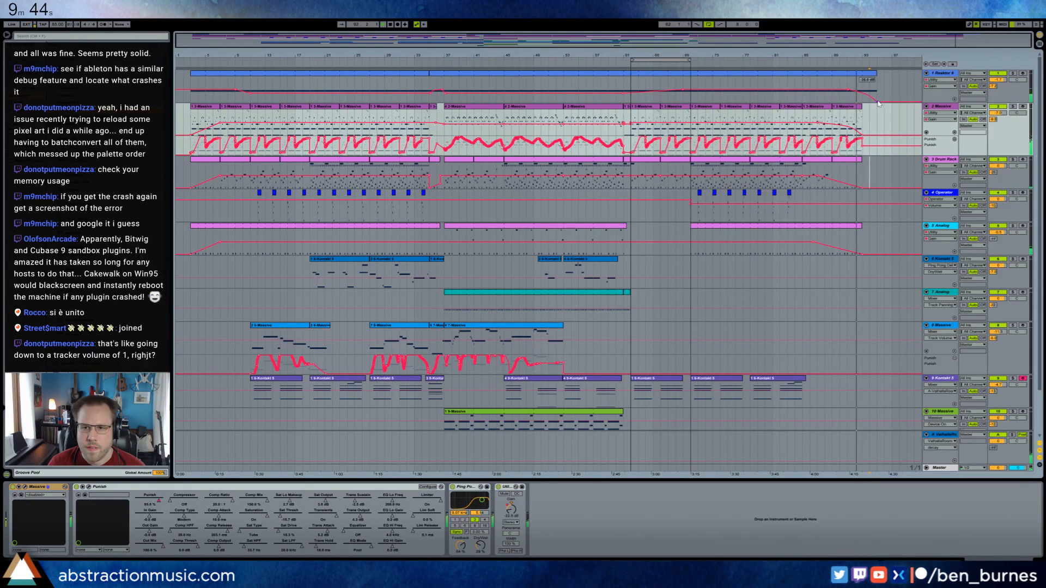
click(851, 93)
drag(848, 90, 879, 102)
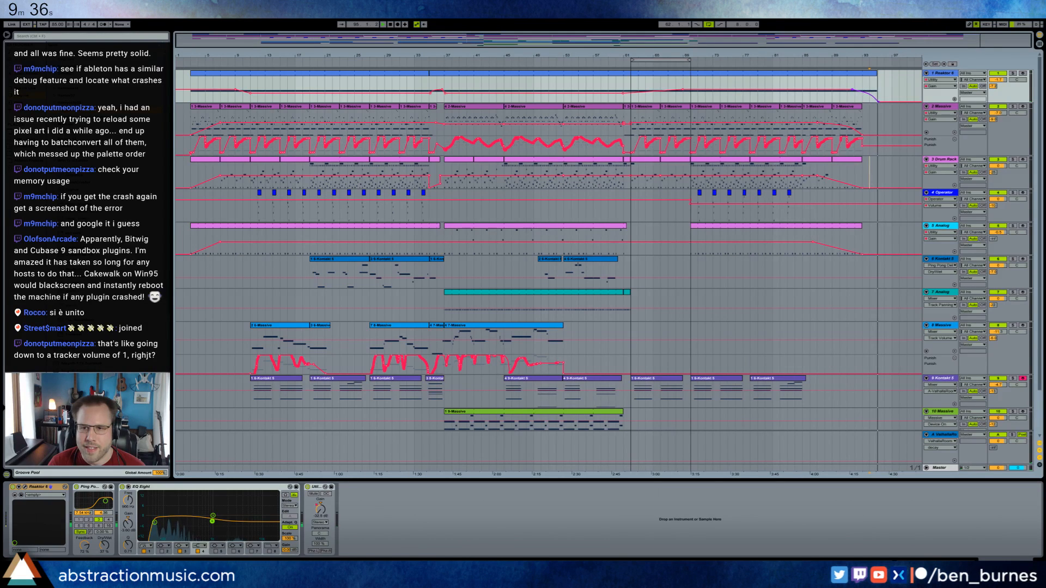
Copy track 9 Kontakt 5's bar 62 clip to bar 86, after the track's last clip.
scroll(816, 270, down, 3)
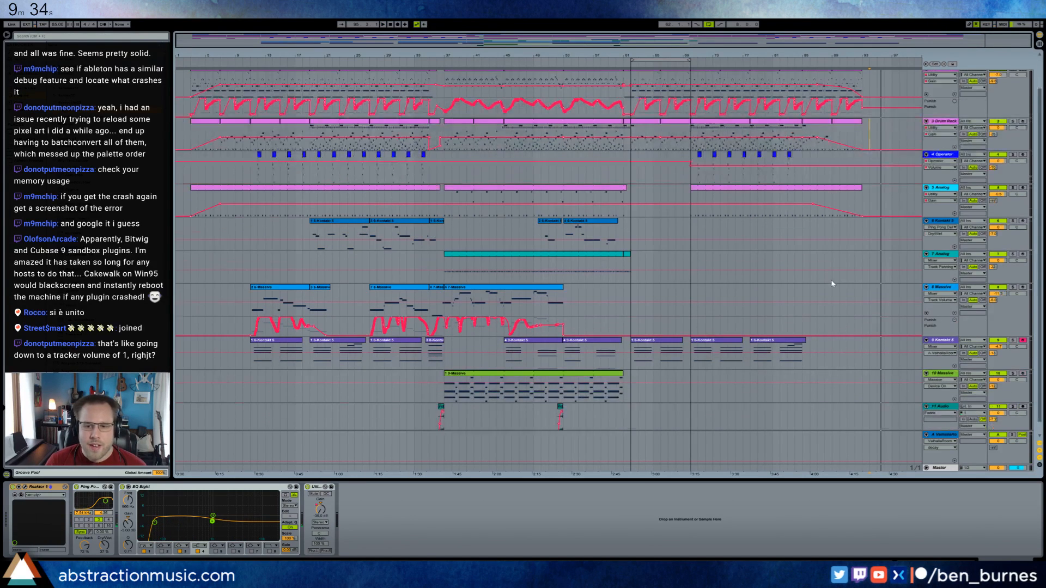
click(704, 331)
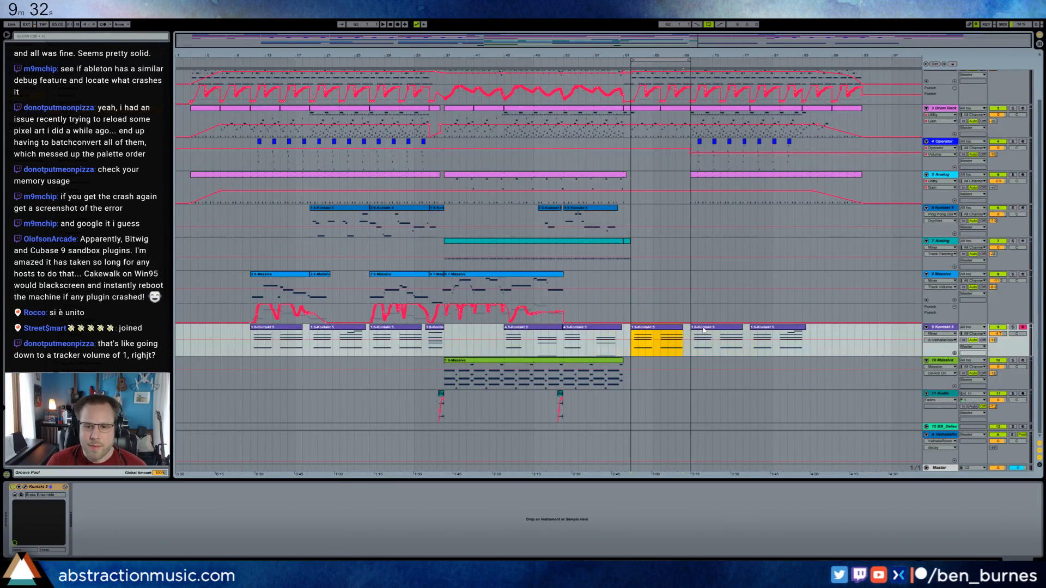
key(ctrl+d)
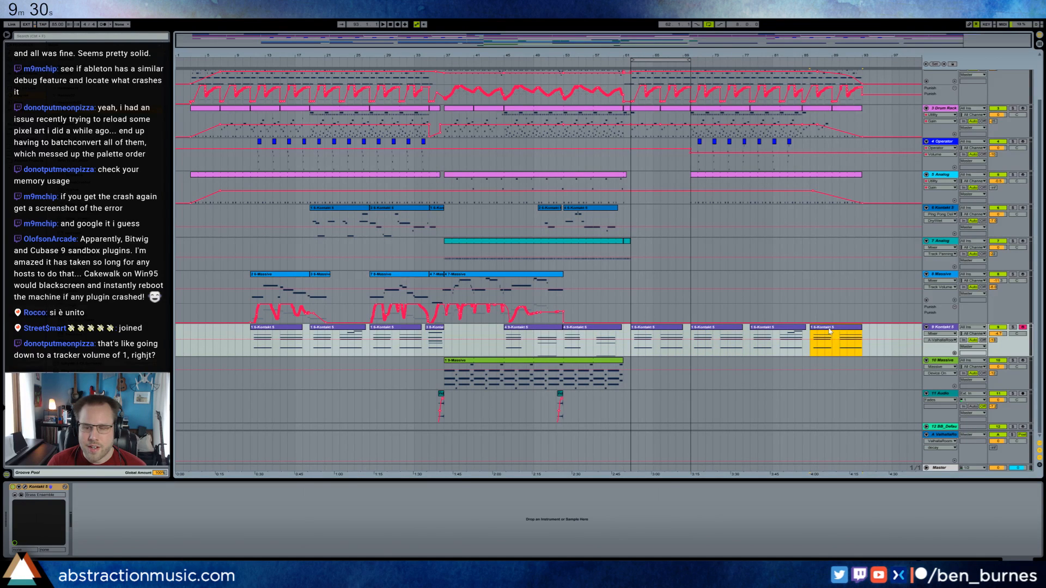
Delete the upper chord notes in track 9 Kontakt 5's bar 86 clip, keeping only the lowest note of each chord.
double_click(831, 333)
click(139, 487)
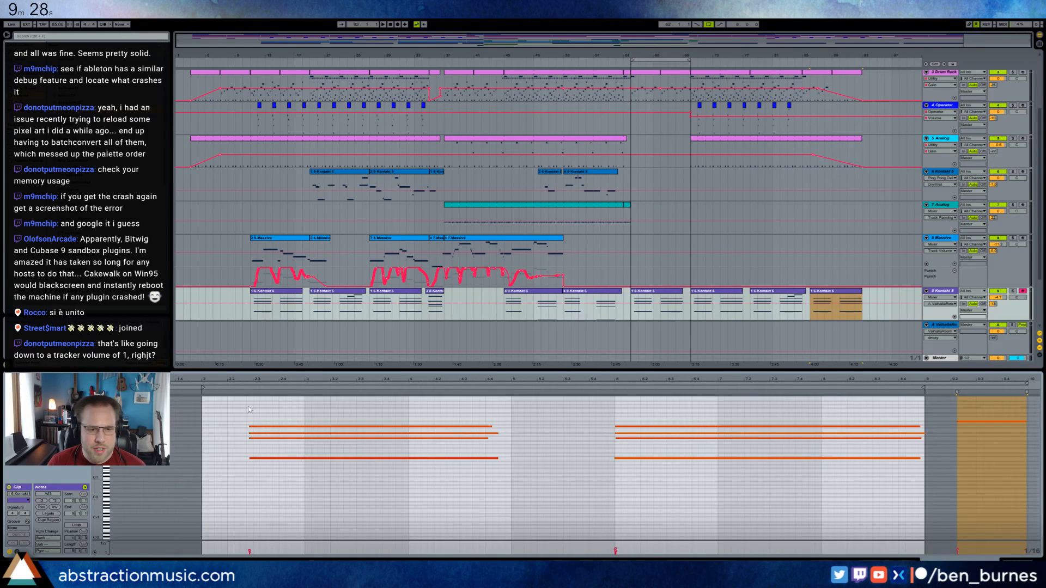
drag(247, 406, 724, 438)
key(Delete)
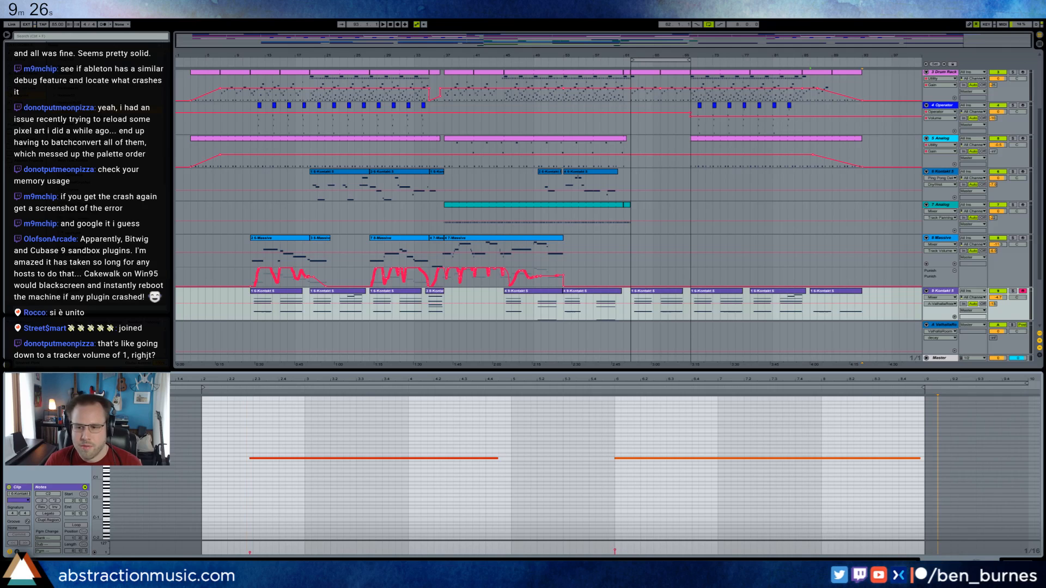
key(shift+Tab)
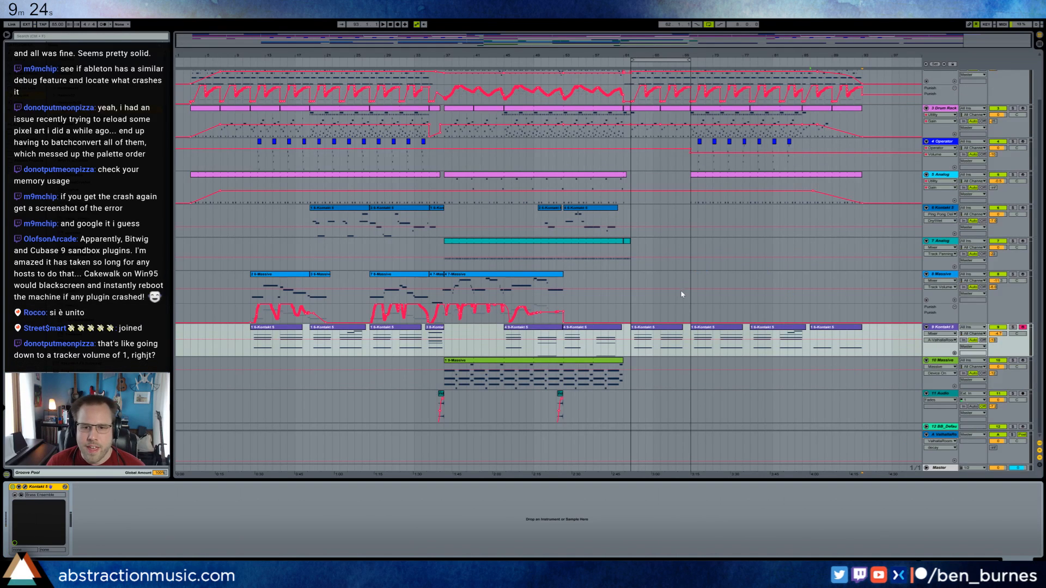
Record a take on track 8 Massive from bar 67 and delete the recorded clip.
click(691, 221)
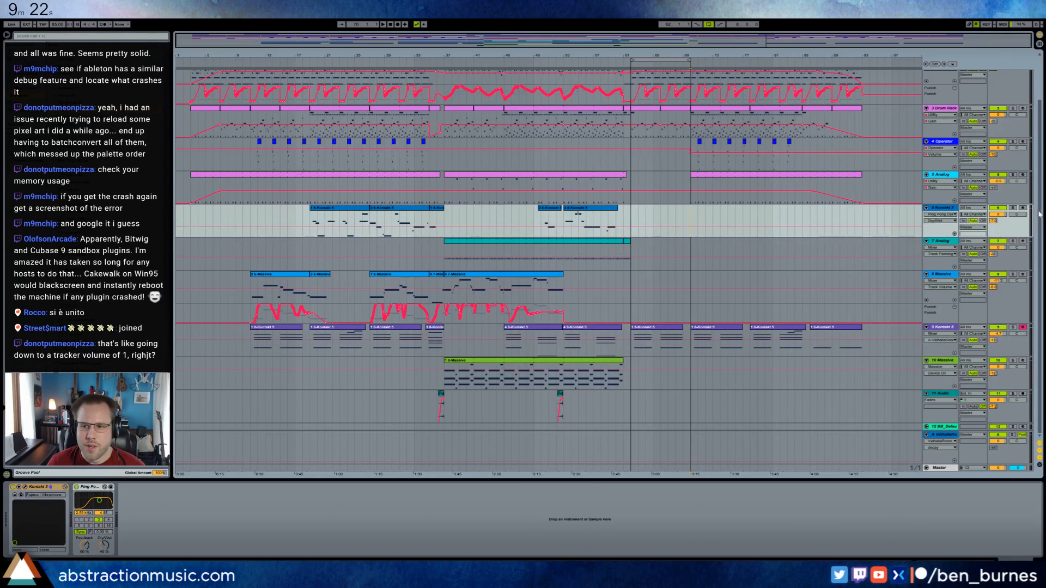
click(691, 281)
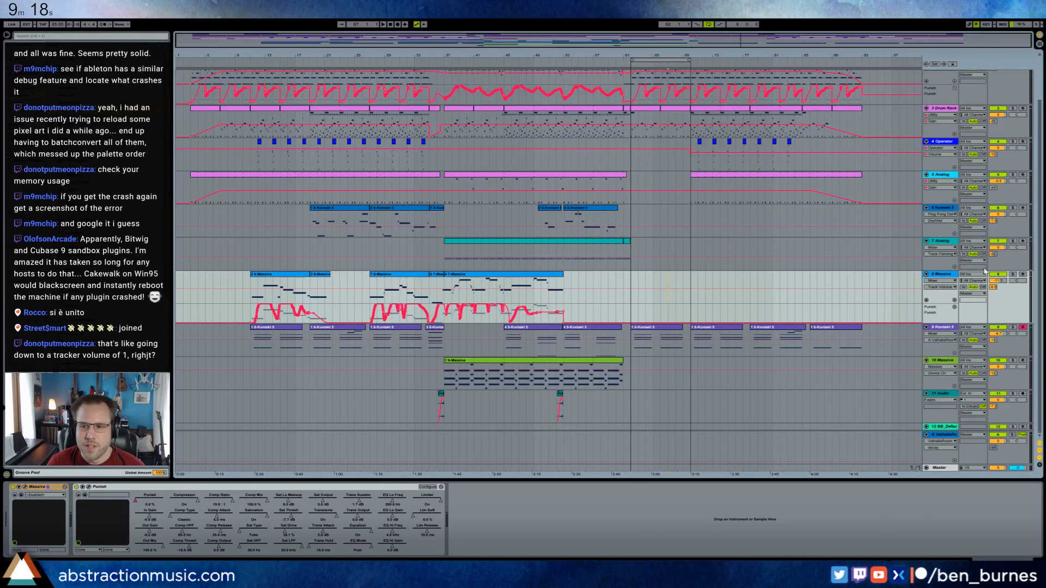
click(398, 24)
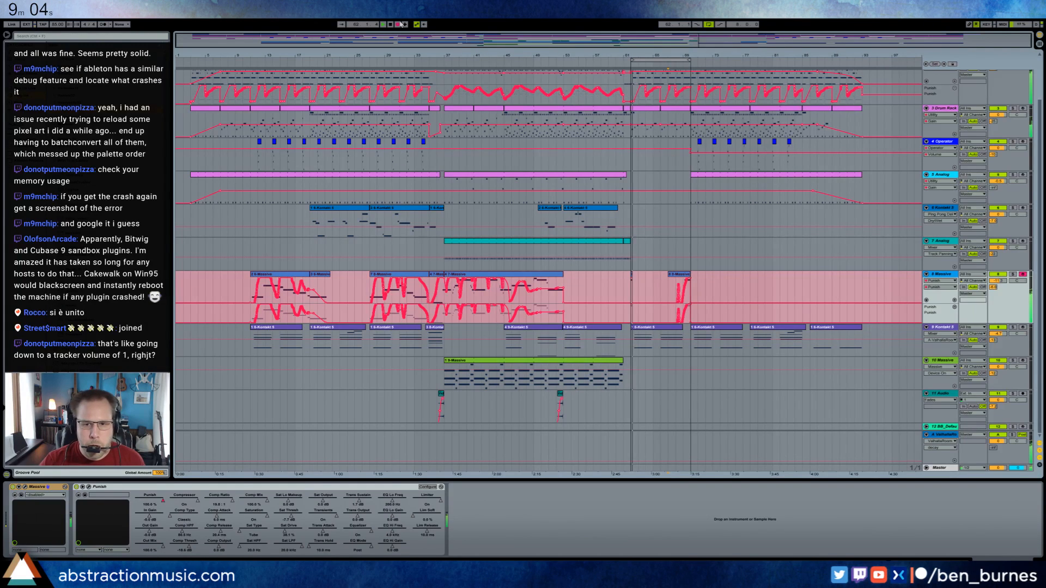
key(space)
key(ctrl+z)
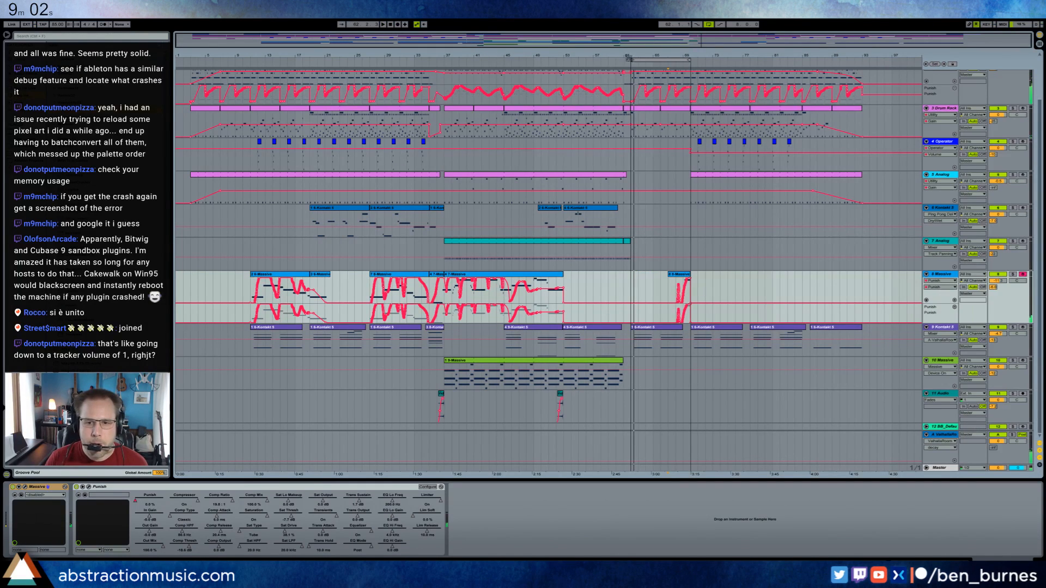
click(672, 275)
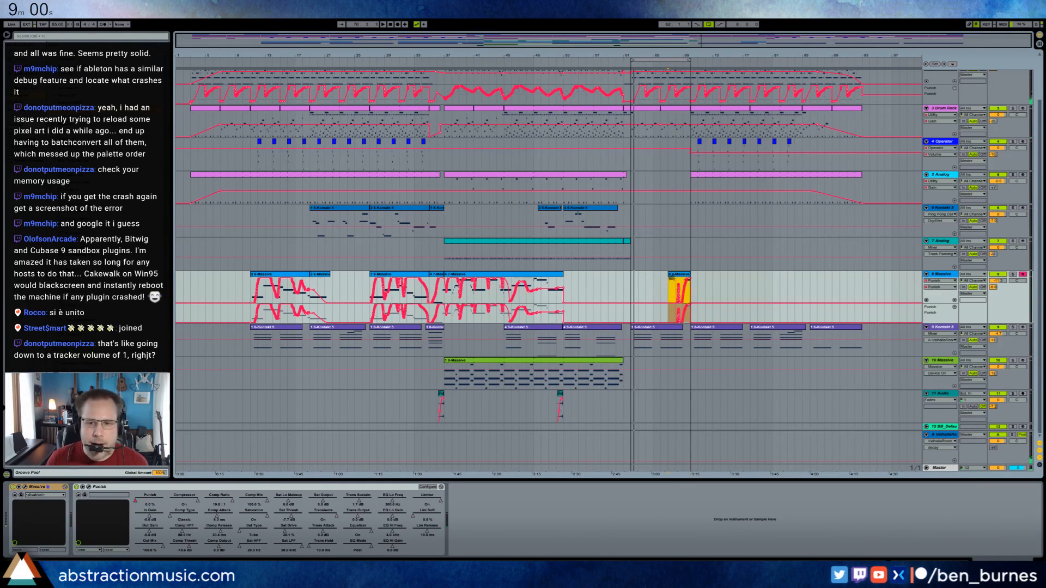
key(Delete)
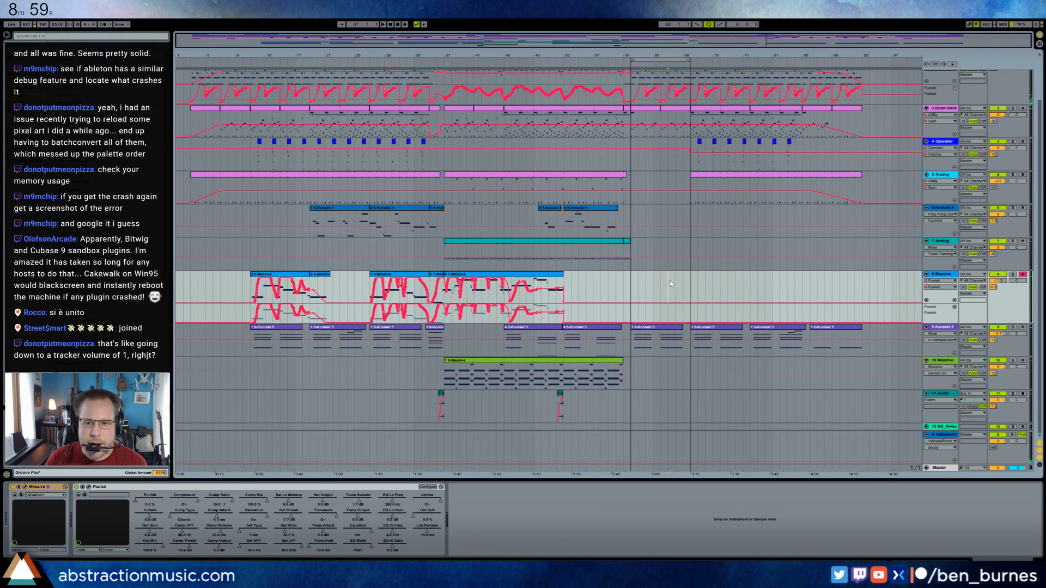
Turn off arrangement looping and start recording a new part on track 8 Massive from bar 67.
click(708, 24)
key(F9)
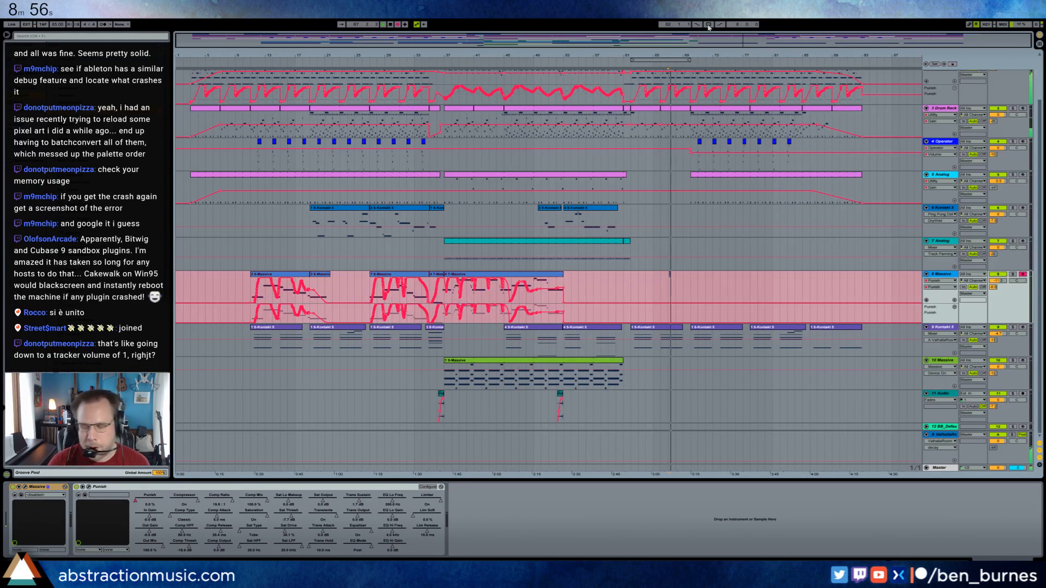
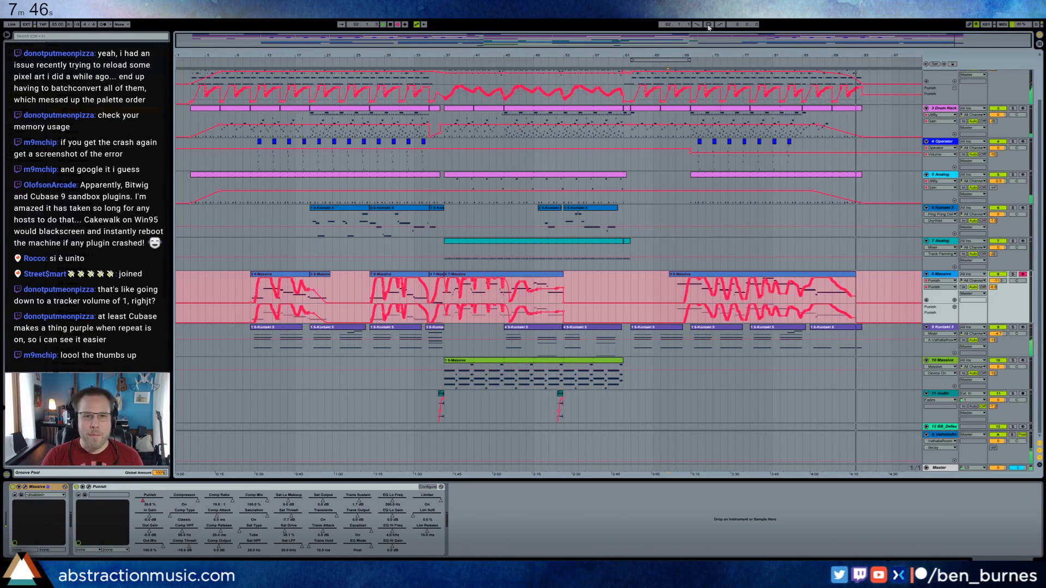
Stop the recording on track 8 Massive and re-enable its overridden automation.
key(space)
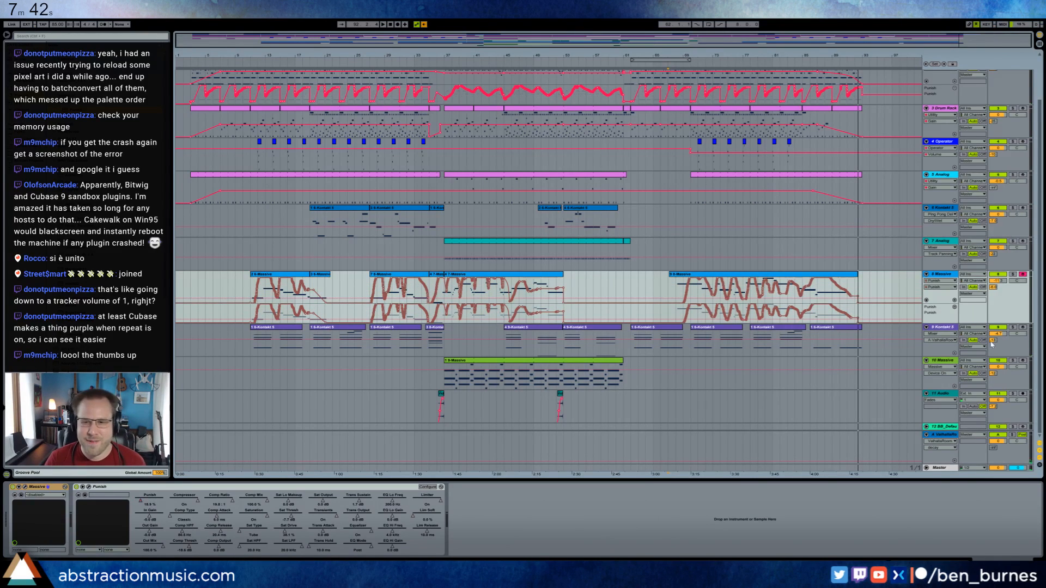
click(424, 24)
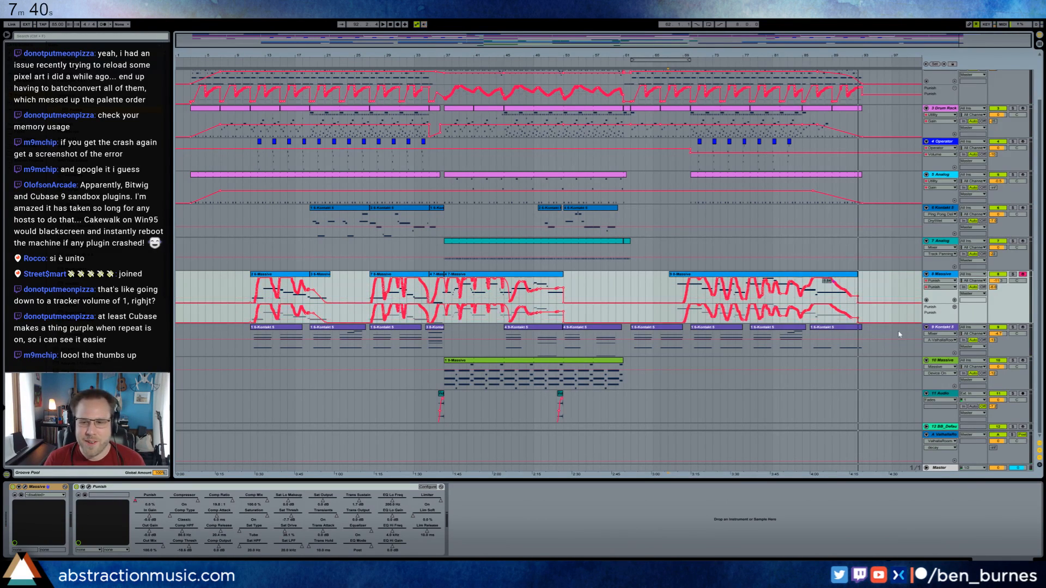
Arm track 12 BB_DefaultPiano to play its instrument live.
click(941, 427)
click(1023, 427)
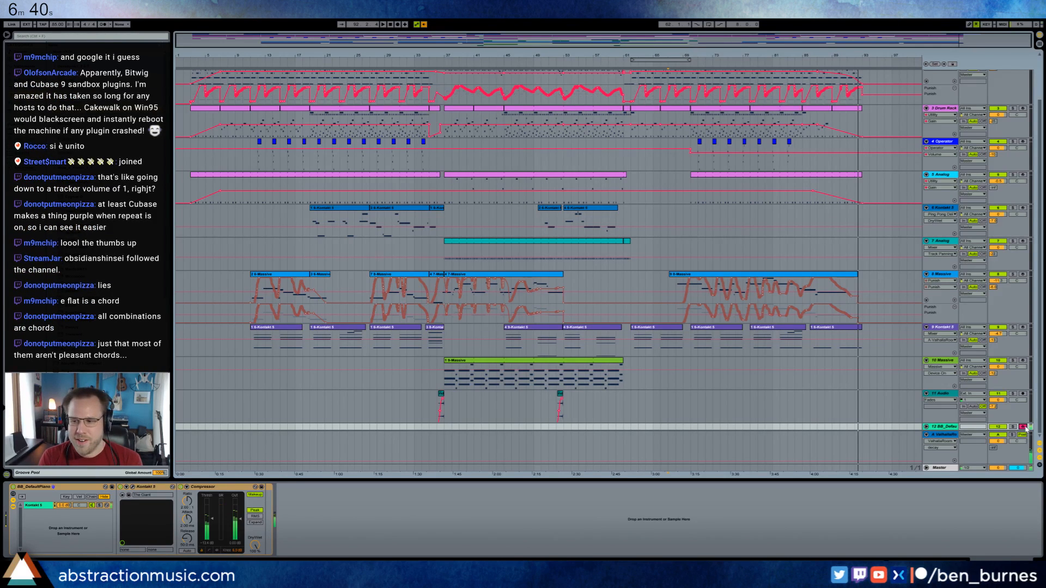
Record a new part on track 6 Kontakt 5 from bar 67 to about bar 92.
click(669, 231)
key(space)
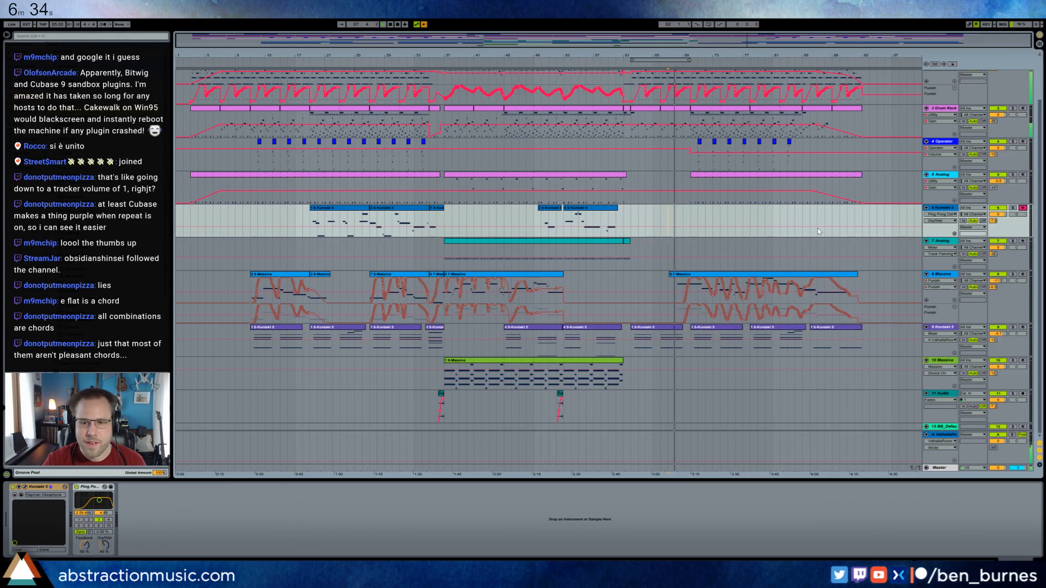
click(397, 24)
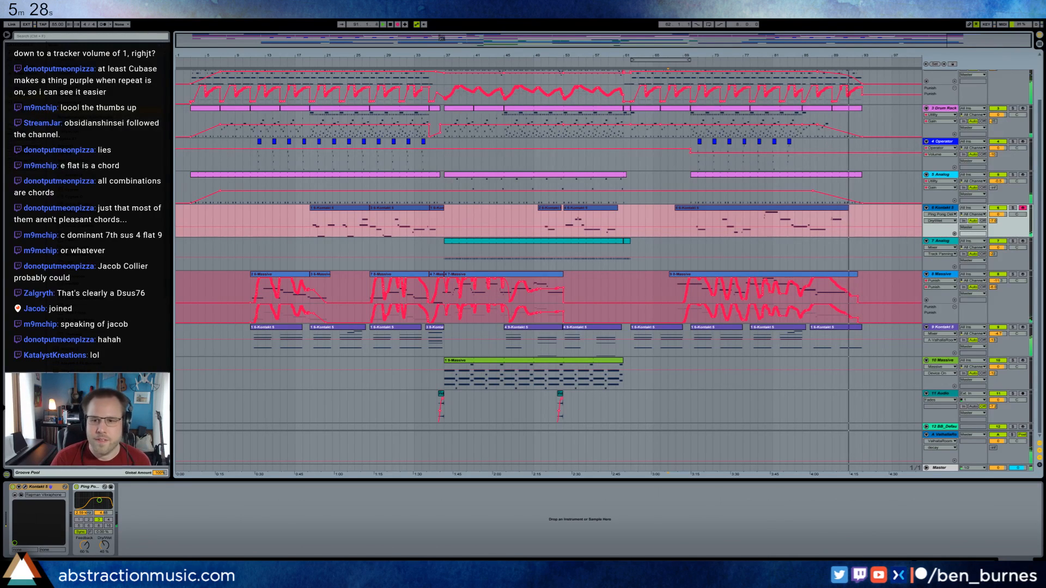
key(space)
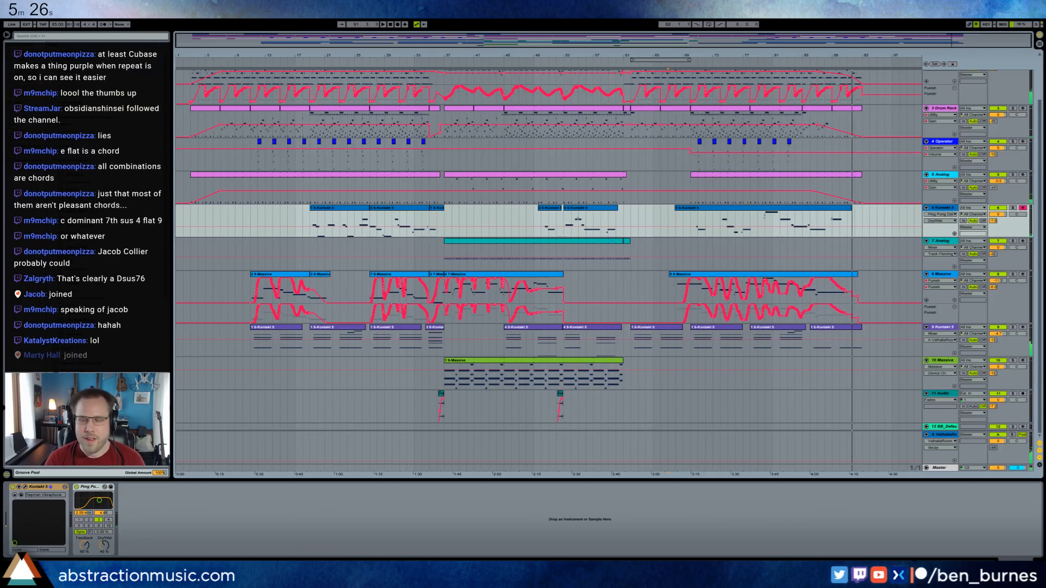
click(852, 296)
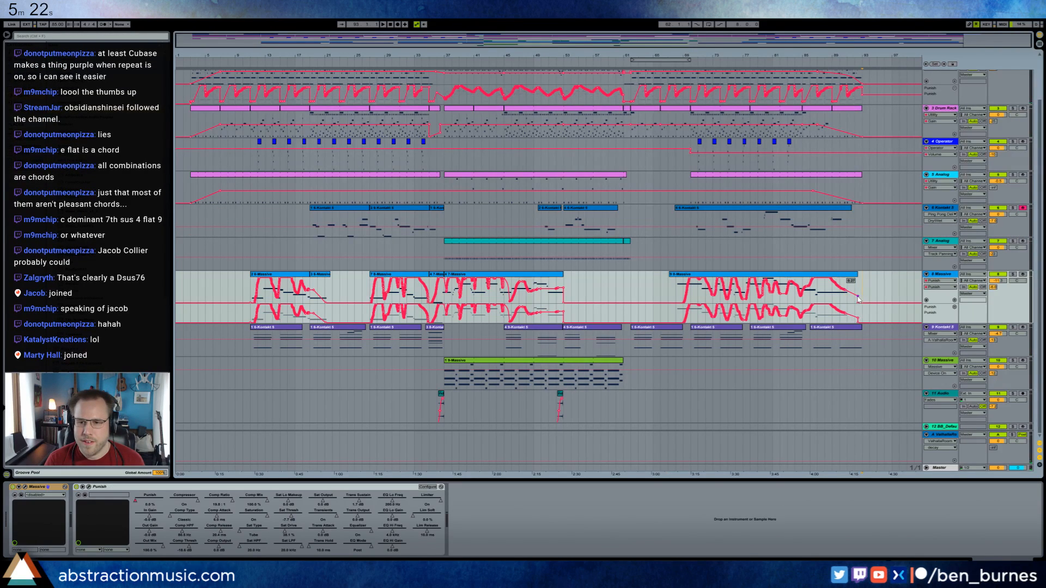
Play back the arrangement from bar 67 and review the new track 6 part against the other tracks.
click(677, 219)
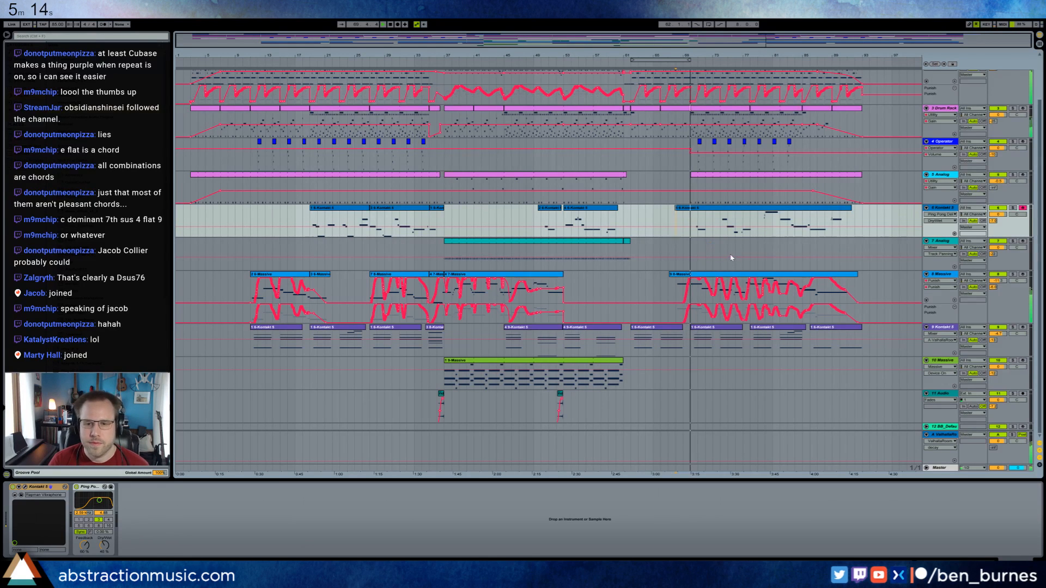
drag(742, 55, 616, 103)
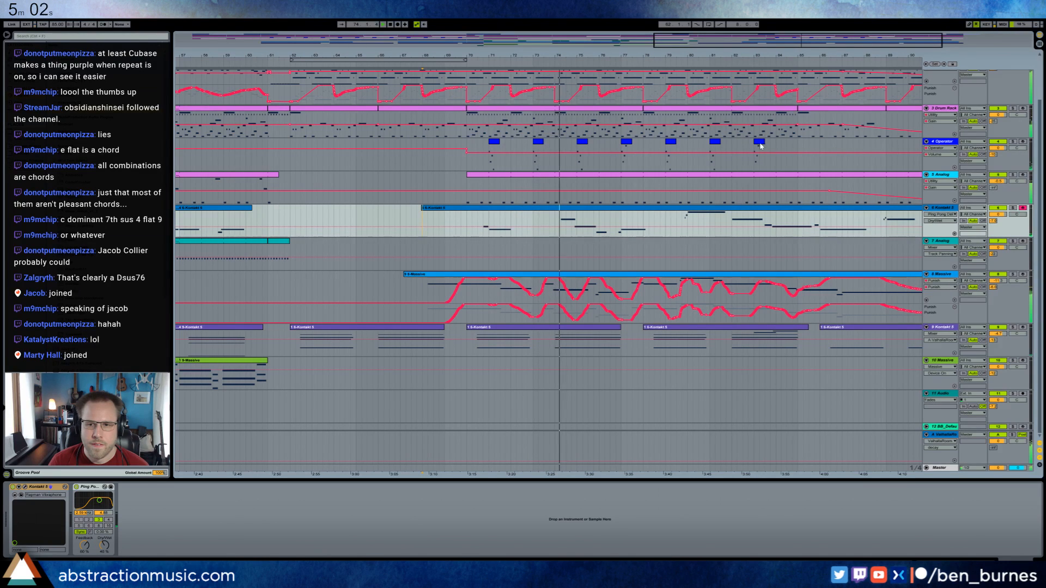
click(626, 160)
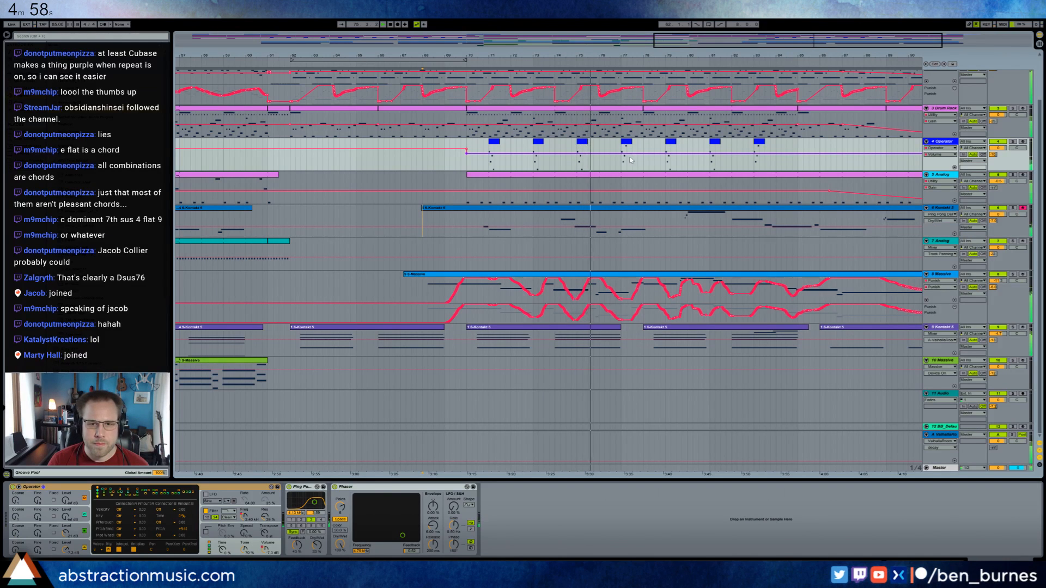
click(627, 280)
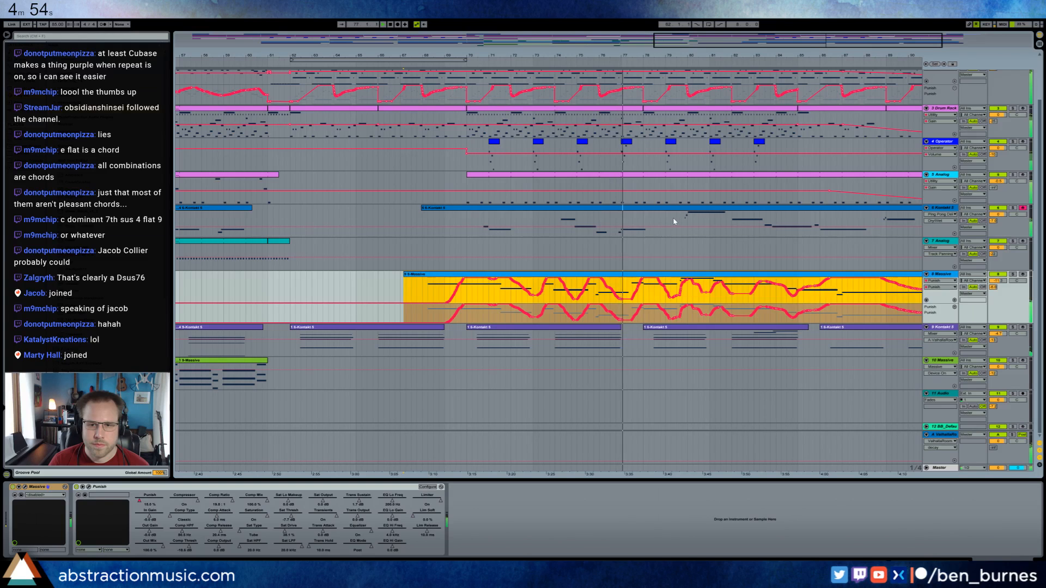
Open track 6's bar 67 clip and delete the first of the two short notes leading into the highest long note.
click(673, 221)
click(711, 204)
double_click(710, 207)
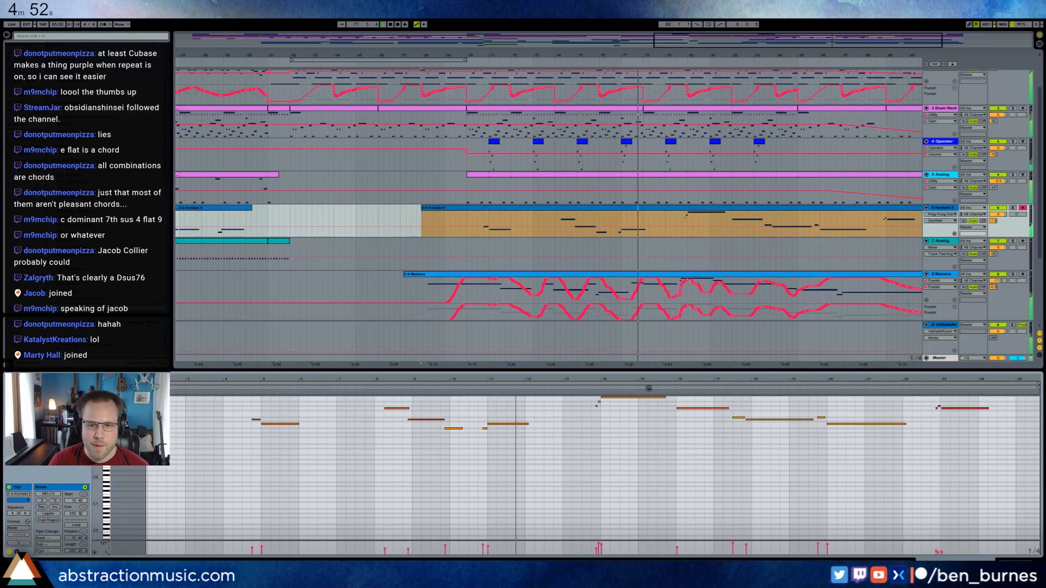
drag(646, 380, 639, 417)
scroll(600, 431, up, 3)
click(517, 448)
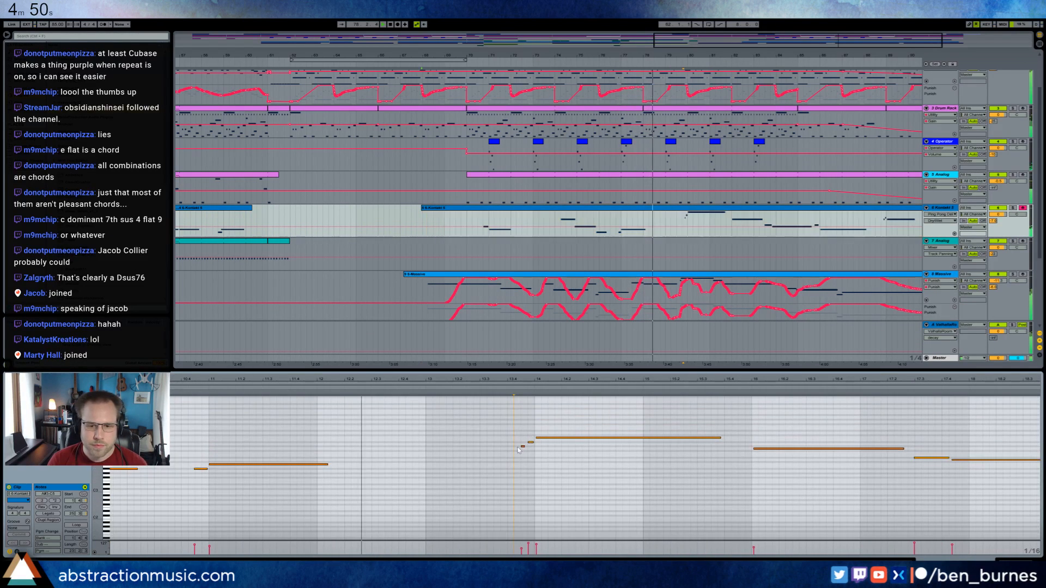
drag(512, 429, 525, 451)
key(Delete)
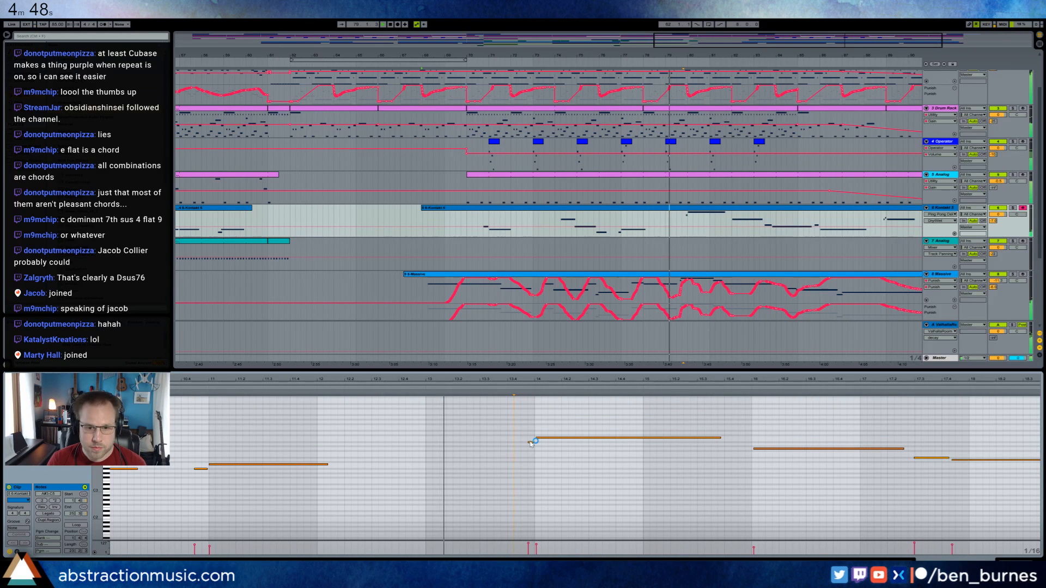
Move the long note after clip bar 17 slightly earlier, so it starts closer to the preceding short note.
click(530, 443)
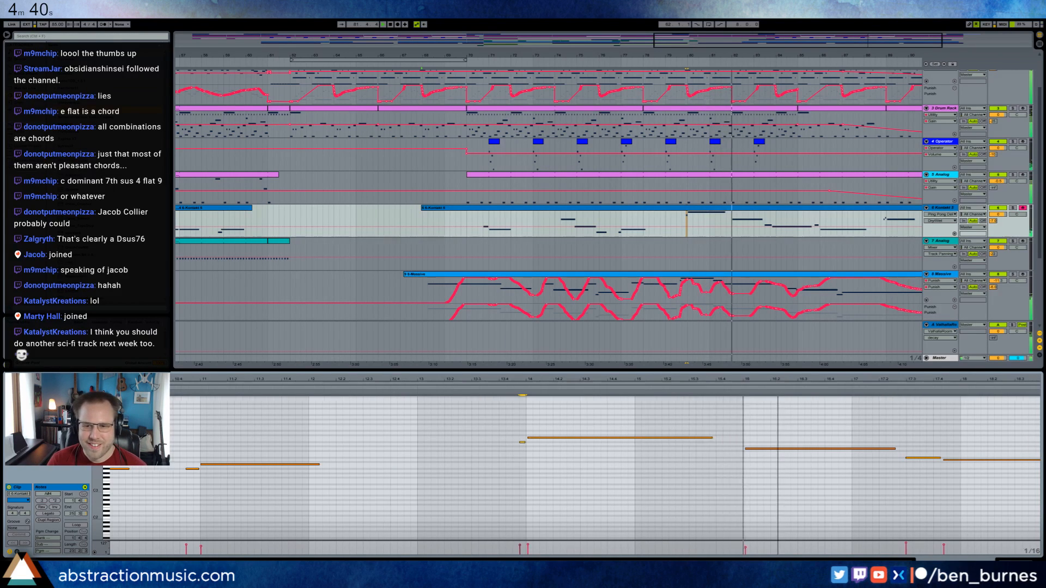
drag(778, 379, 724, 351)
drag(874, 378, 667, 377)
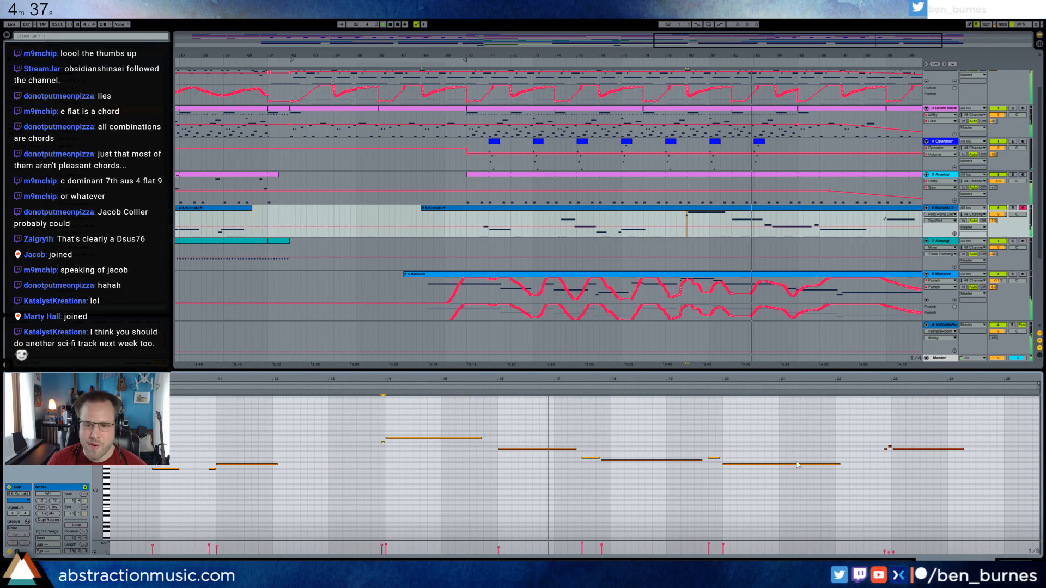
click(628, 457)
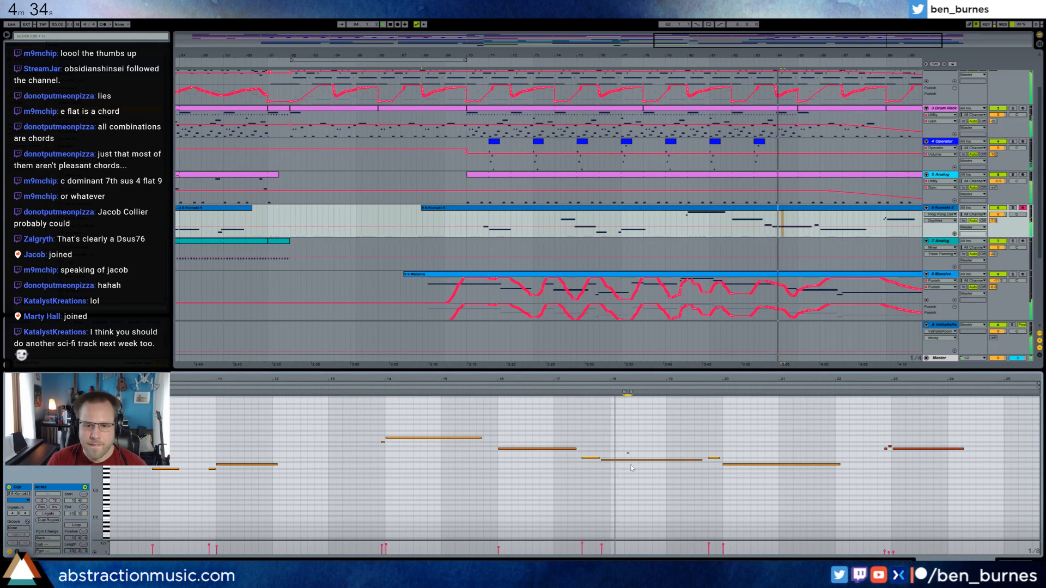
drag(631, 460, 625, 460)
click(592, 454)
click(598, 458)
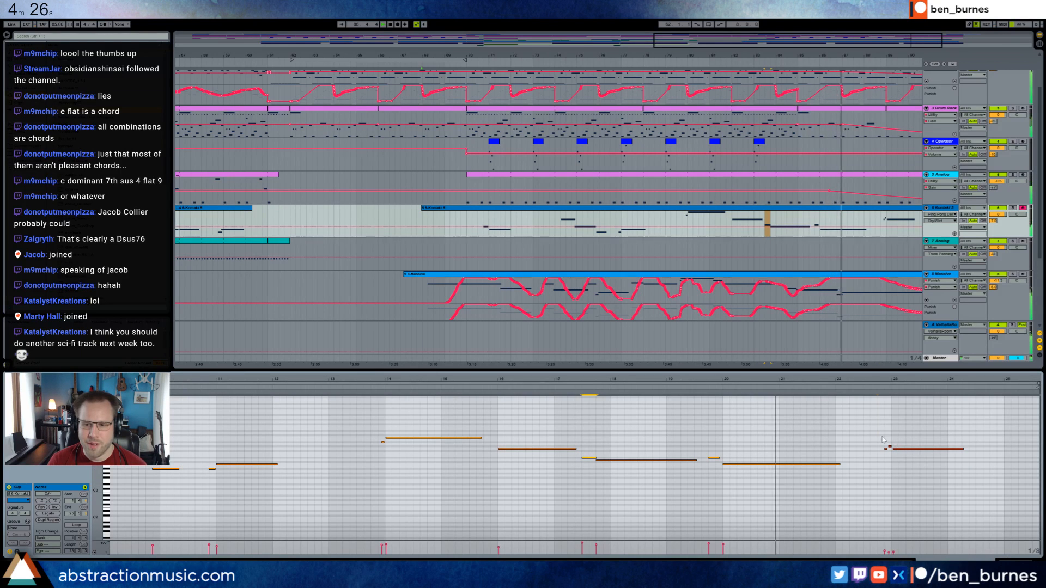
Nudge the last long note near clip bar 23 slightly earlier in track 6's bar 67 clip.
drag(883, 439, 965, 461)
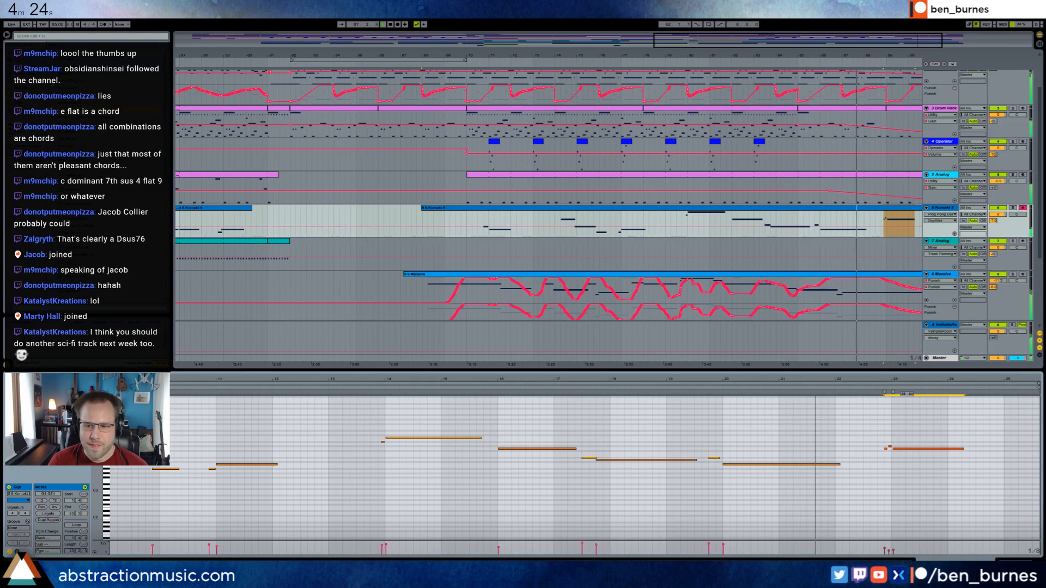
key(shift+Tab)
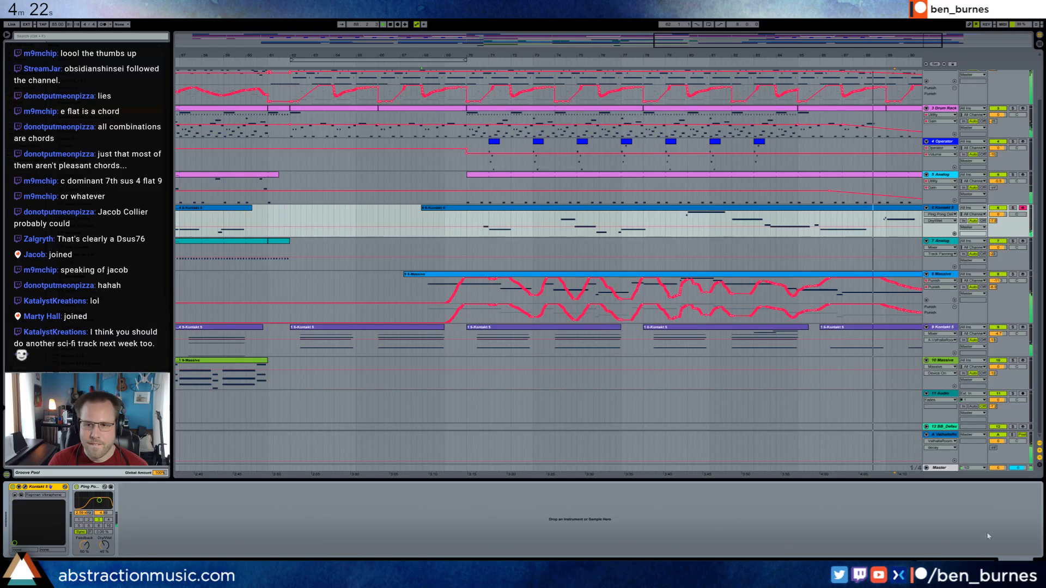
click(891, 214)
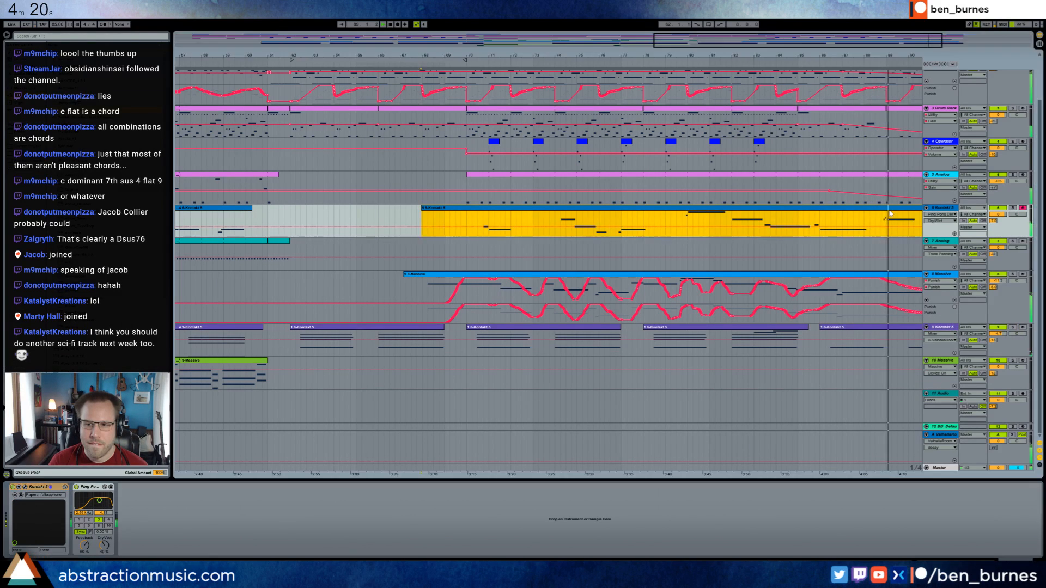
key(shift+Tab)
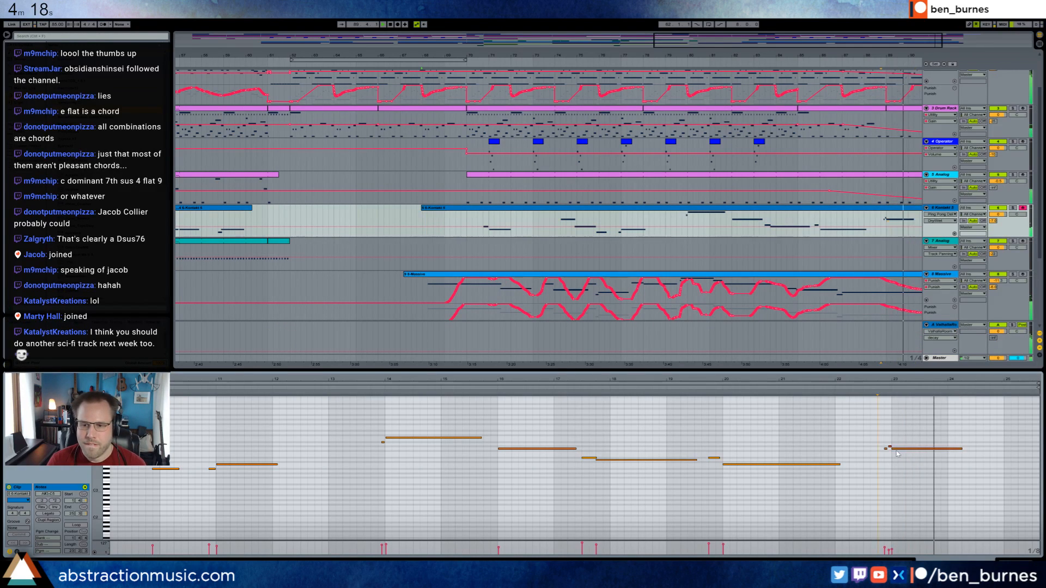
drag(898, 454, 903, 455)
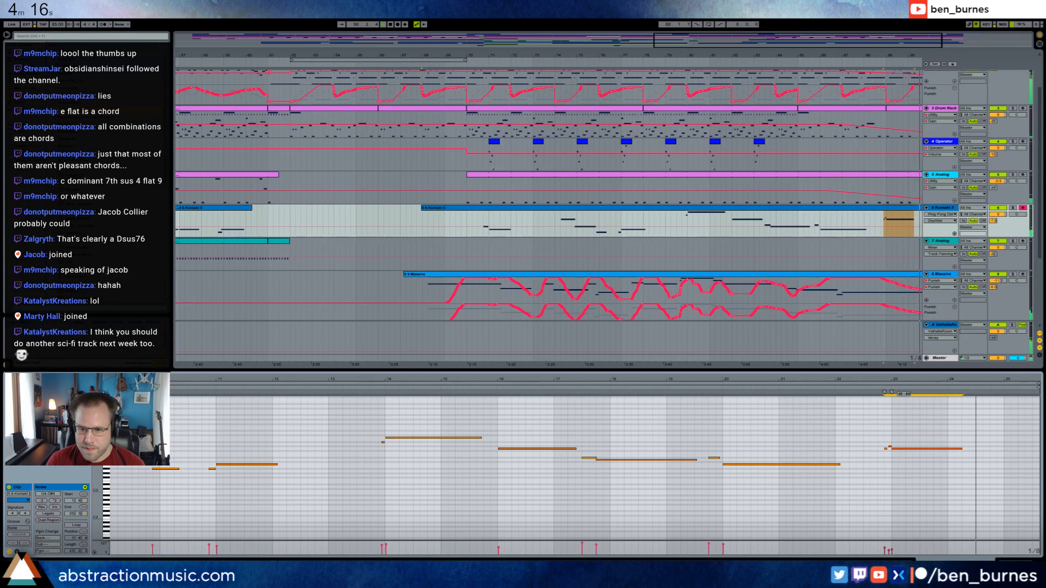
key(shift+Tab)
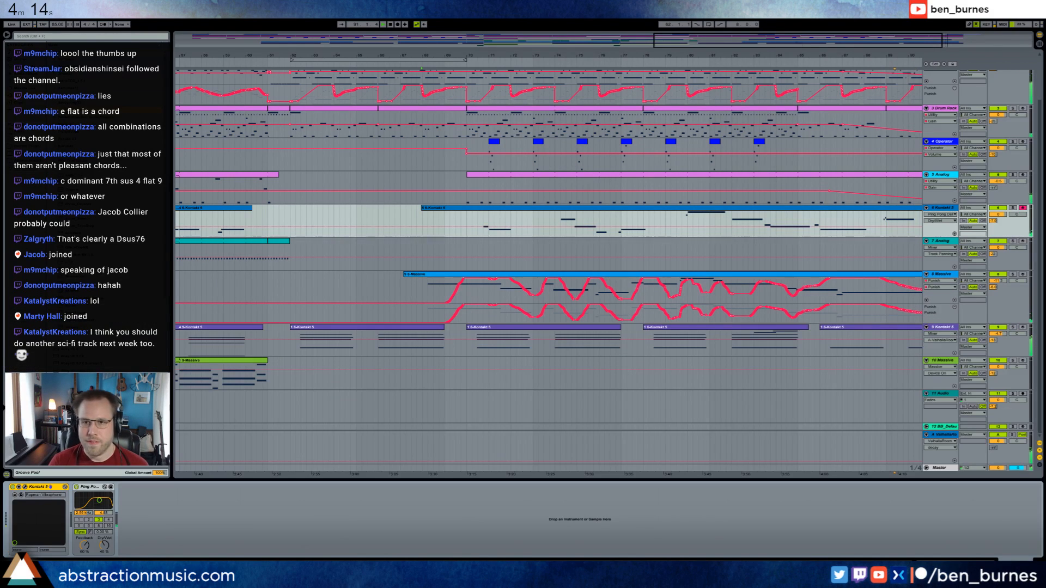
Lower the clip envelope across both notes of track 9 Kontakt 5's bar 86 clip.
drag(643, 55, 643, 33)
double_click(822, 328)
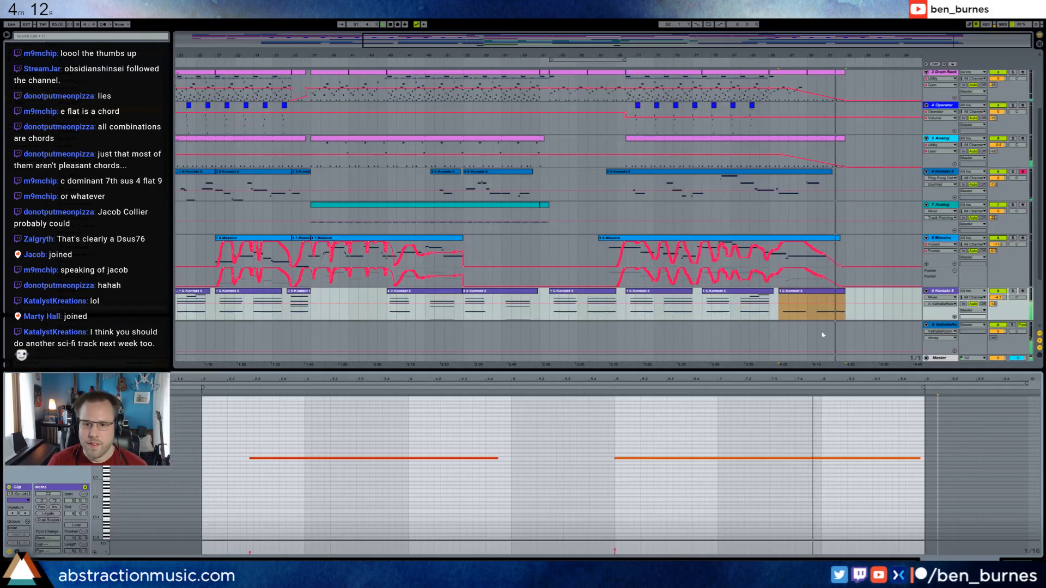
click(16, 552)
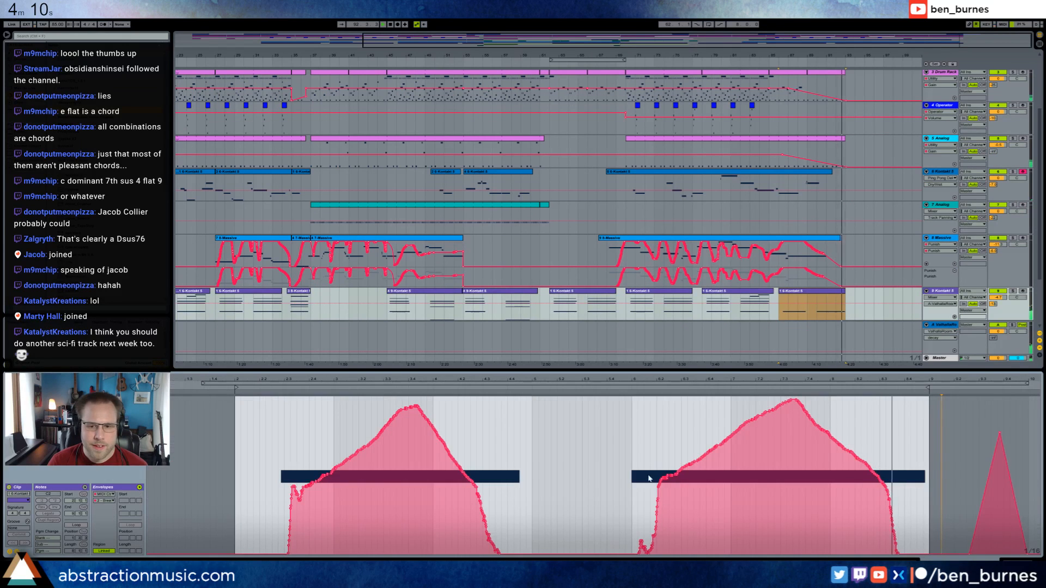
drag(272, 436, 922, 473)
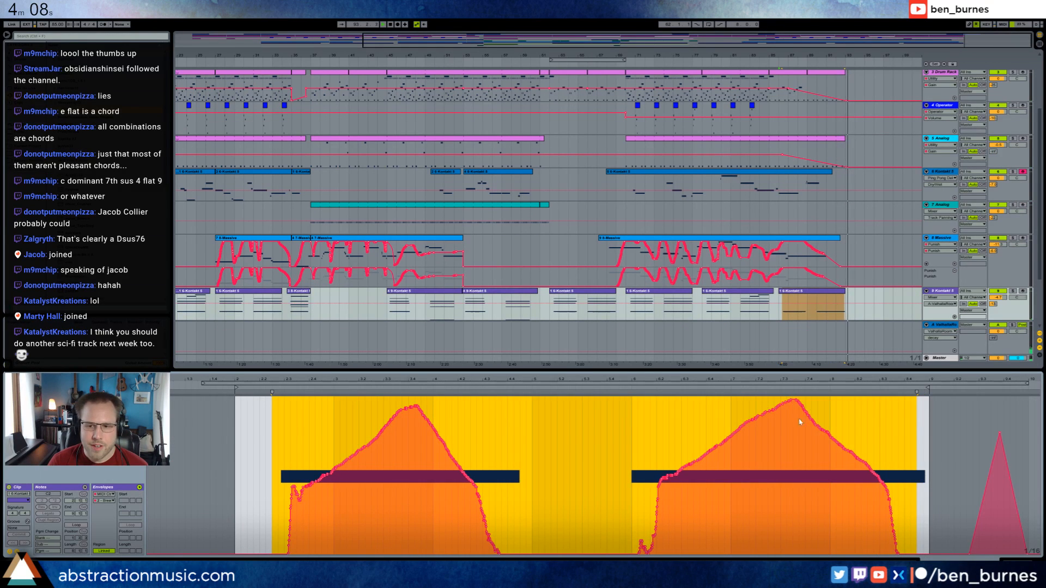
drag(796, 404, 796, 419)
key(shift+Tab)
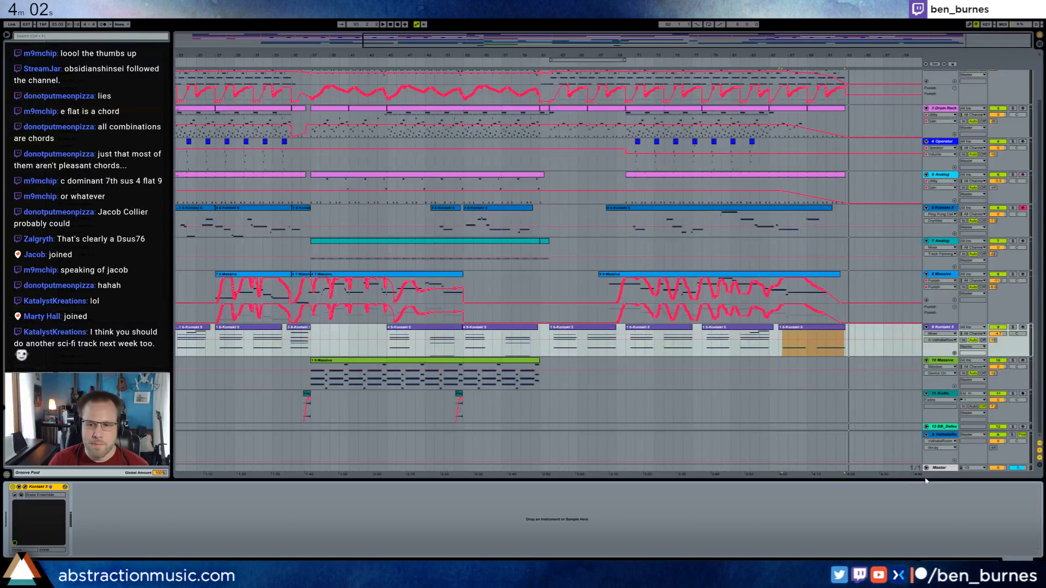
Add the Punish plugin before the Limiter on the Master track and load its Mastering preset Fire In The Hole.
click(943, 468)
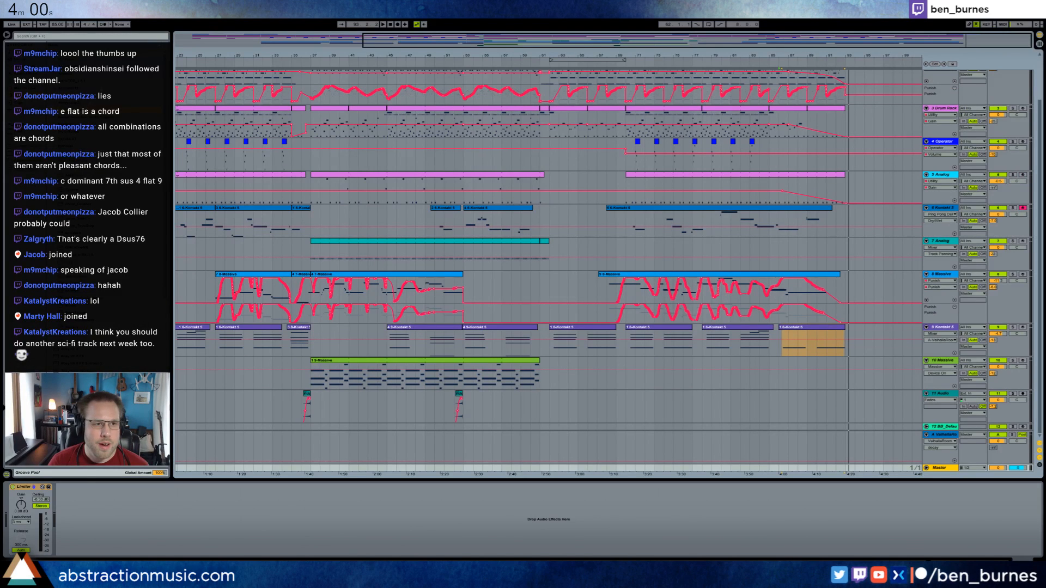
drag(69, 113, 9, 503)
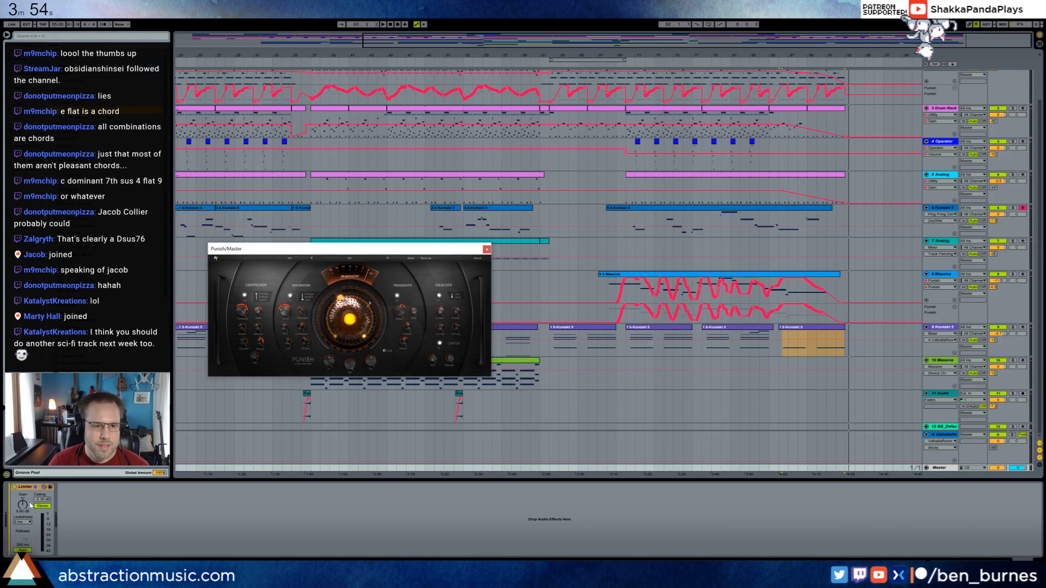
click(484, 283)
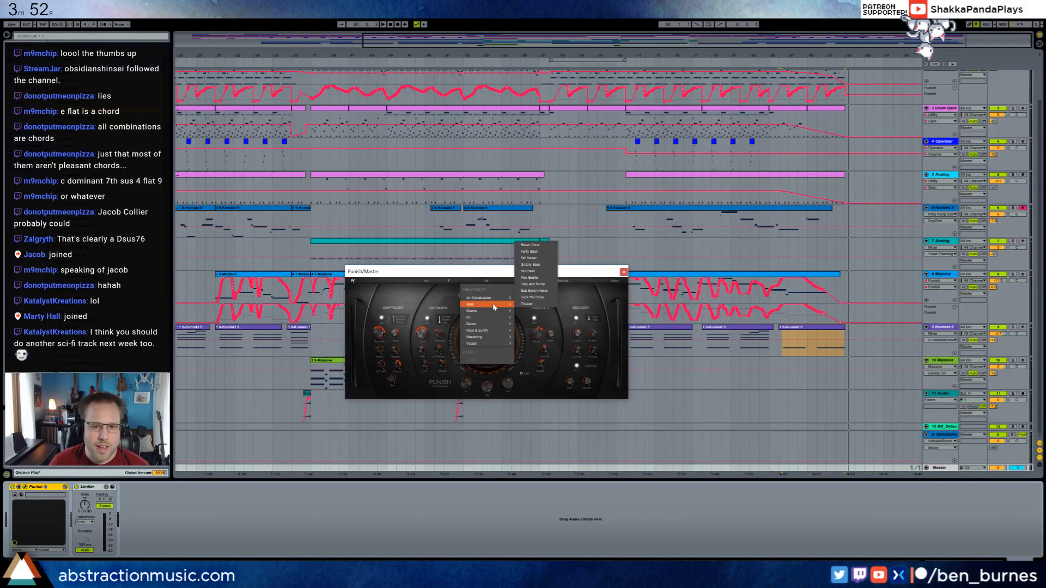
mouse_move(503, 337)
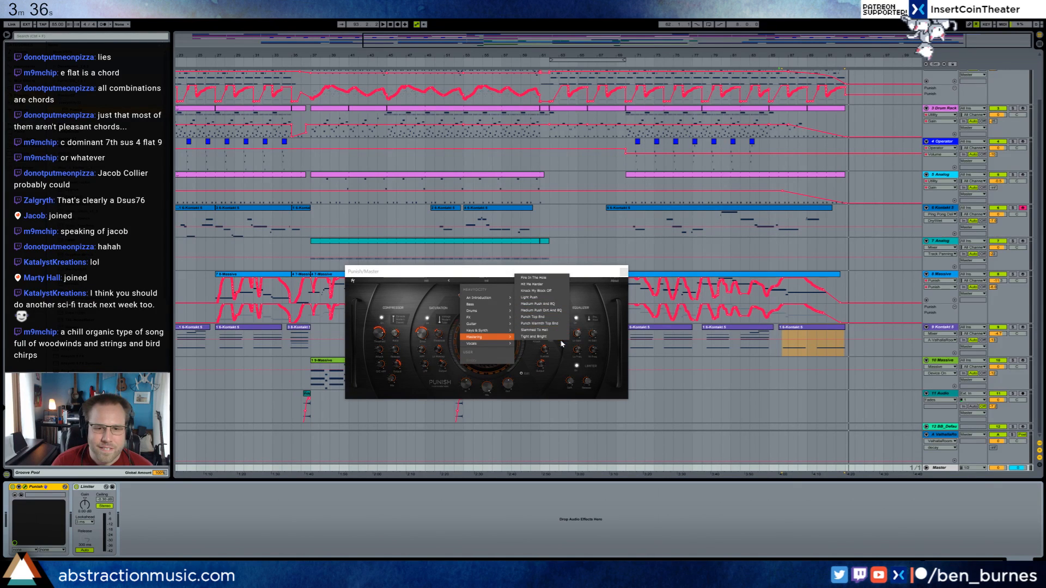
click(553, 280)
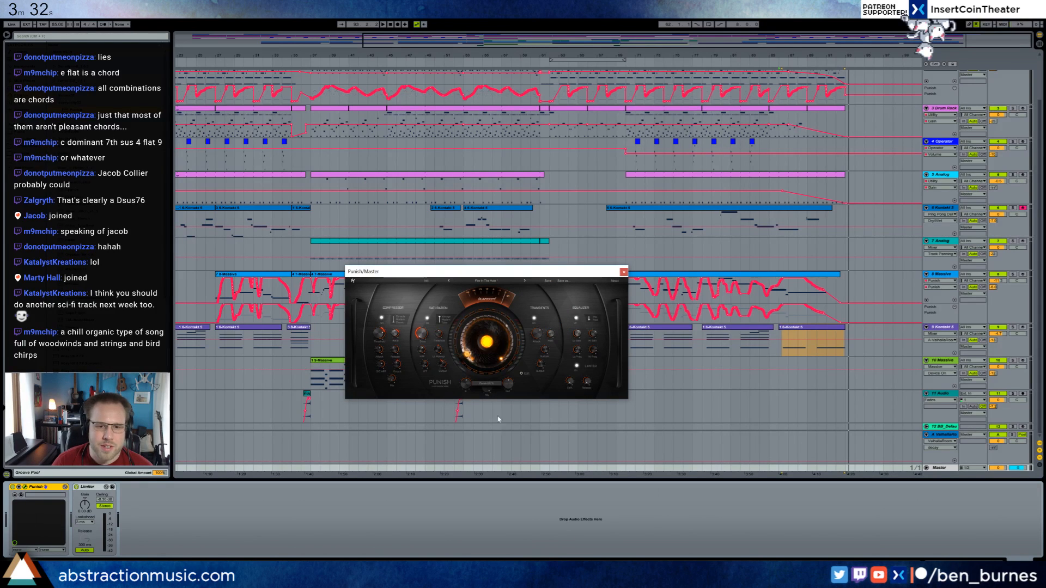
Play back the outro to audition the Punish preset on the Master track.
key(space)
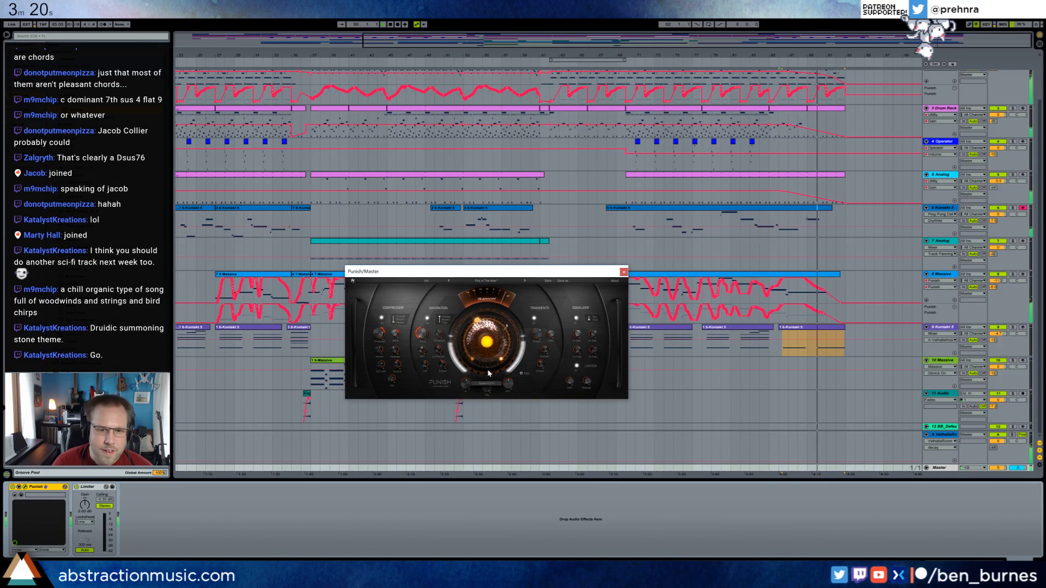
drag(444, 277, 449, 228)
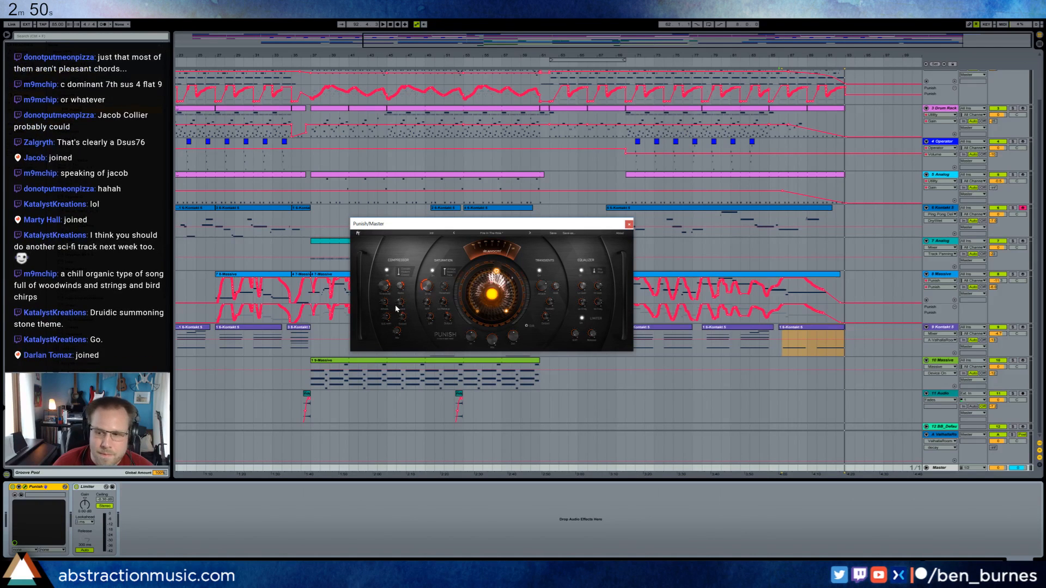
Close the Punish window and play back the whole arrangement from its beginning.
drag(452, 55, 453, 33)
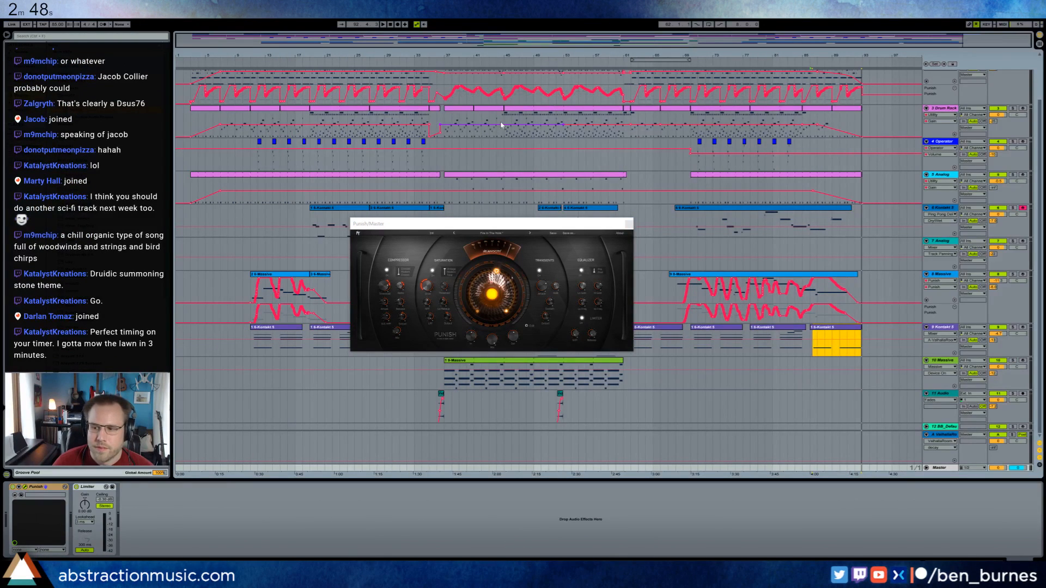
click(629, 225)
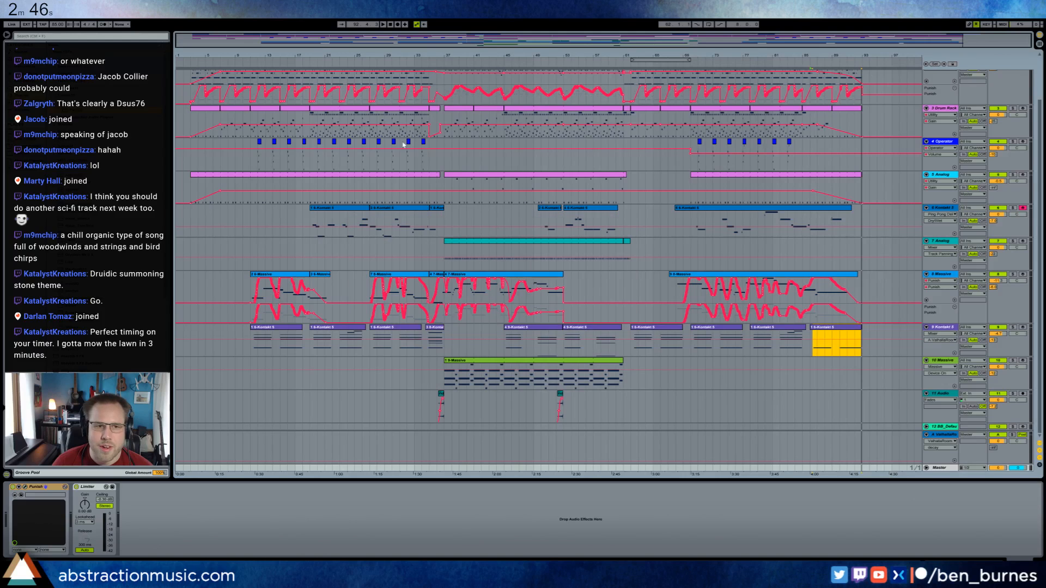
click(190, 80)
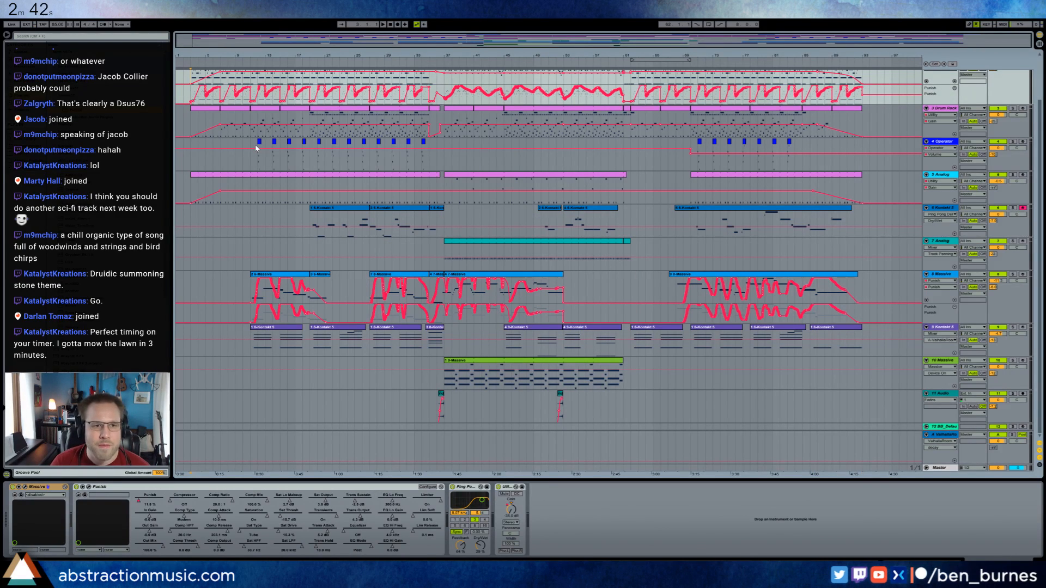
scroll(567, 256, up, 2)
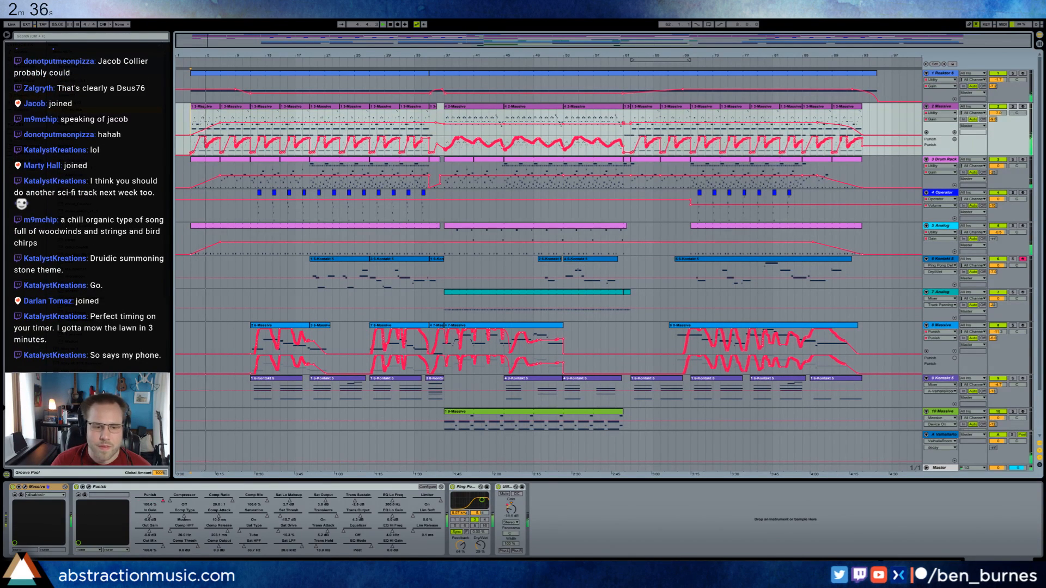
Check the mixer levels during playback and select the VEH2 Percussion pad in track 3's Drum Rack.
mouse_move(213, 573)
key(Tab)
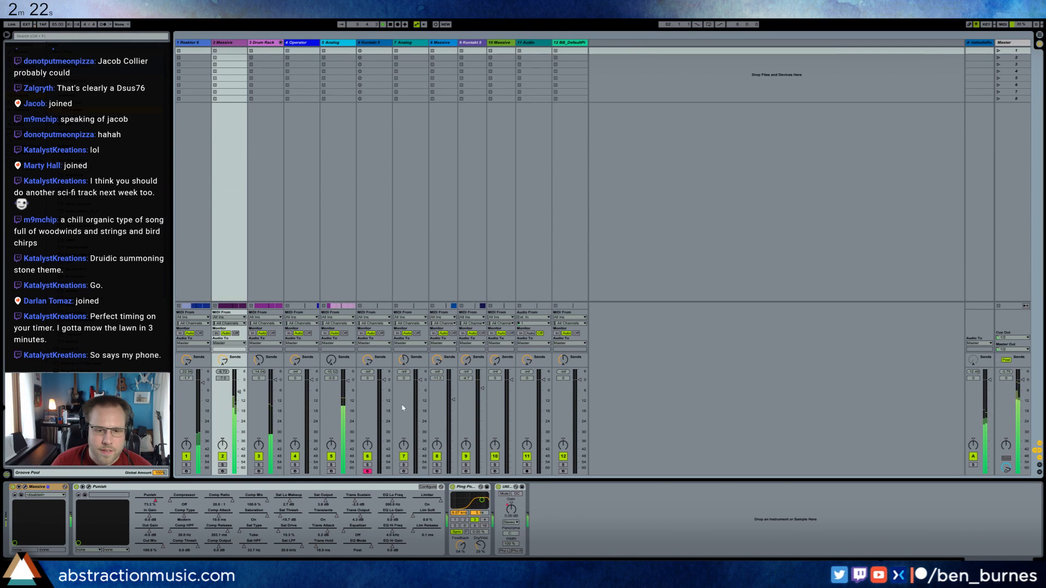
click(271, 169)
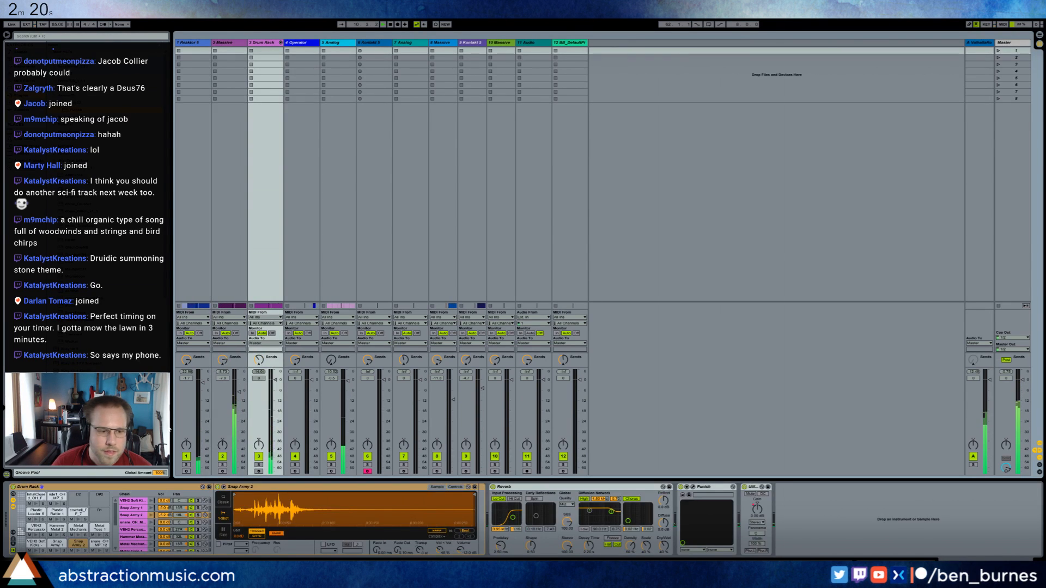
click(35, 528)
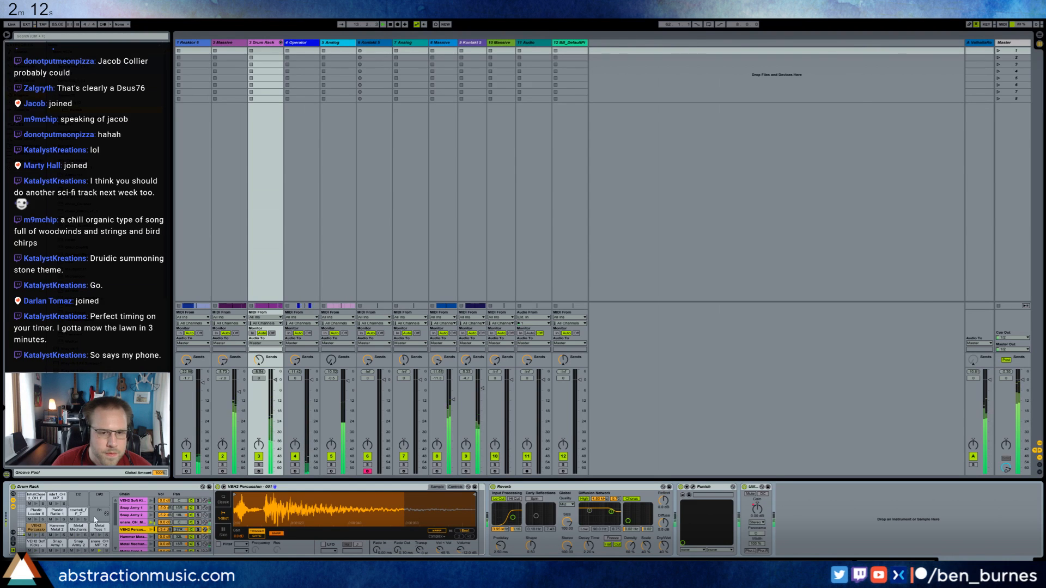
key(Tab)
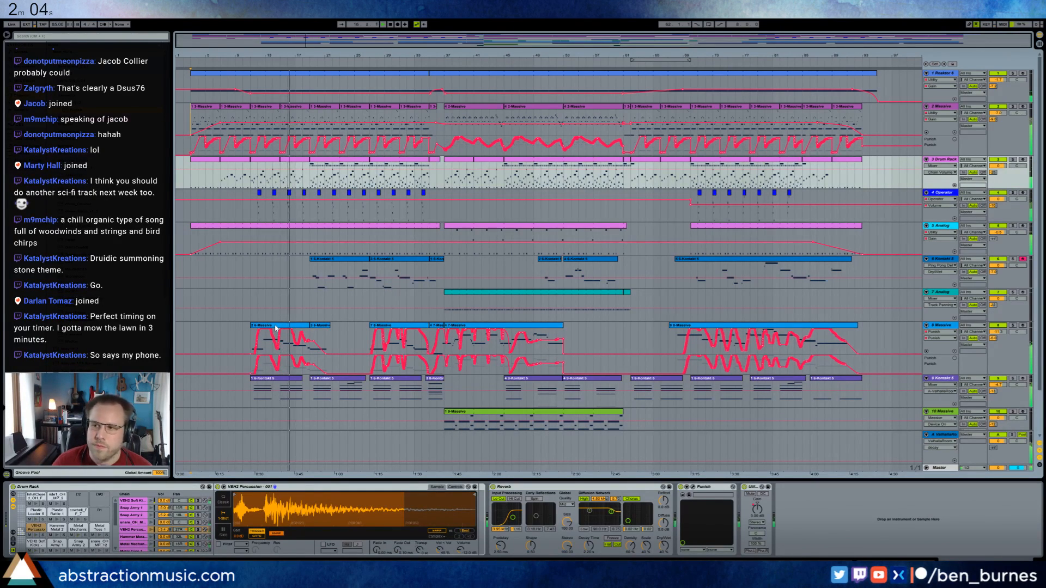
Switch to the browser and close the countdown timer window, confirming leaving the page.
key(alt+Tab)
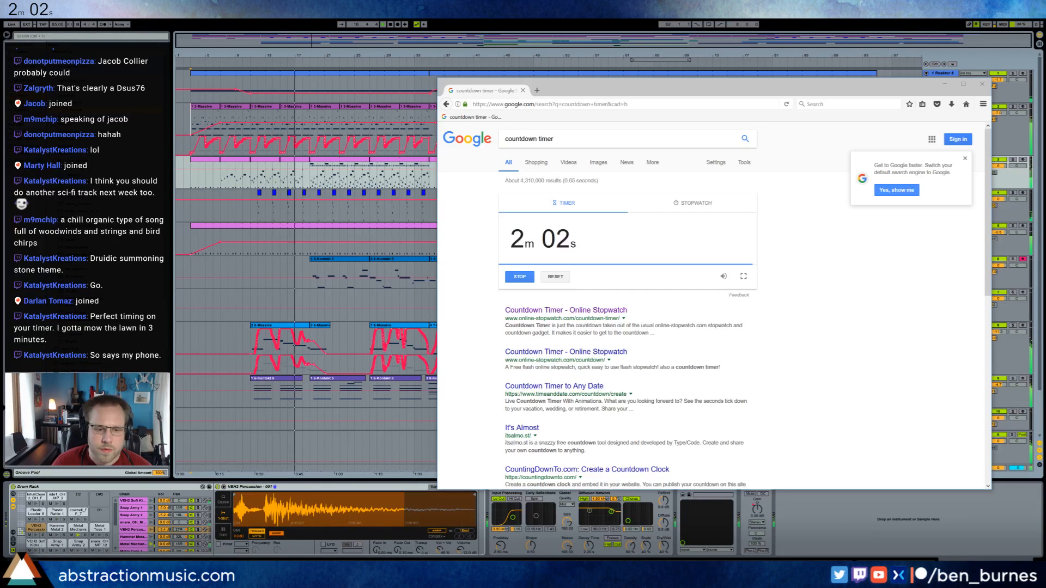
click(982, 84)
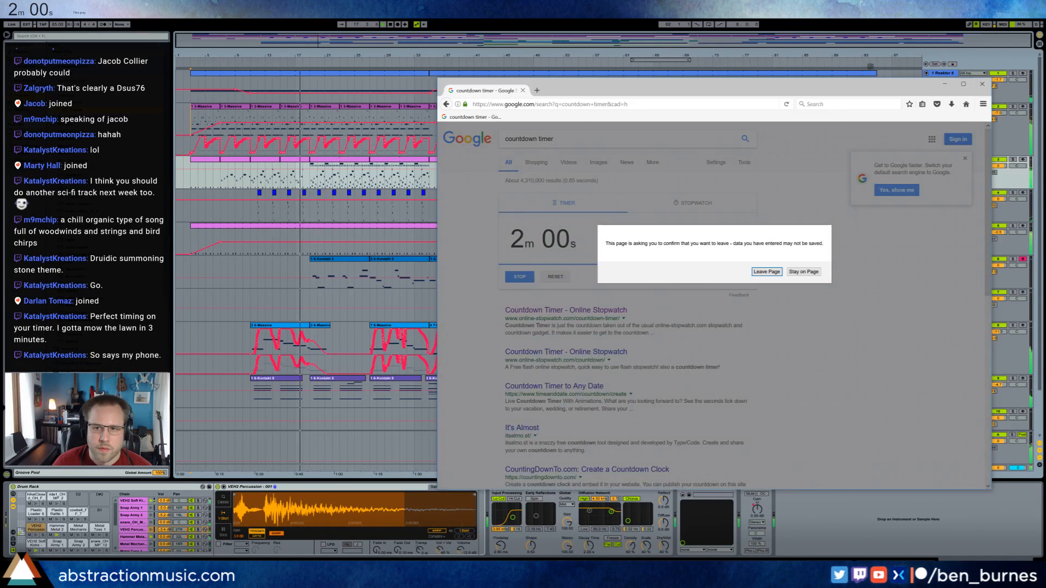
key(Return)
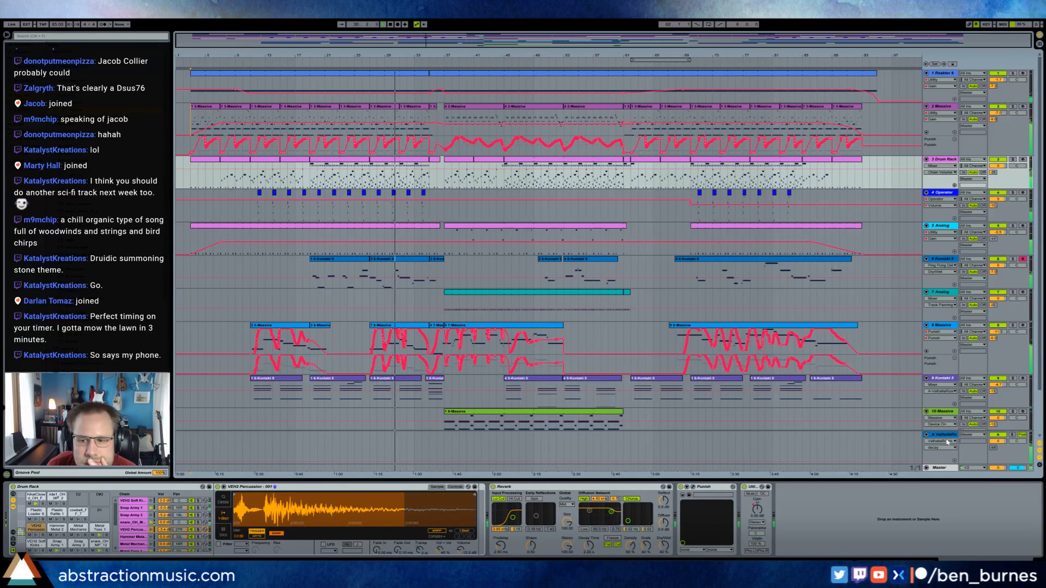
Open the Punish plugin window on the Master track and move it aside.
click(939, 468)
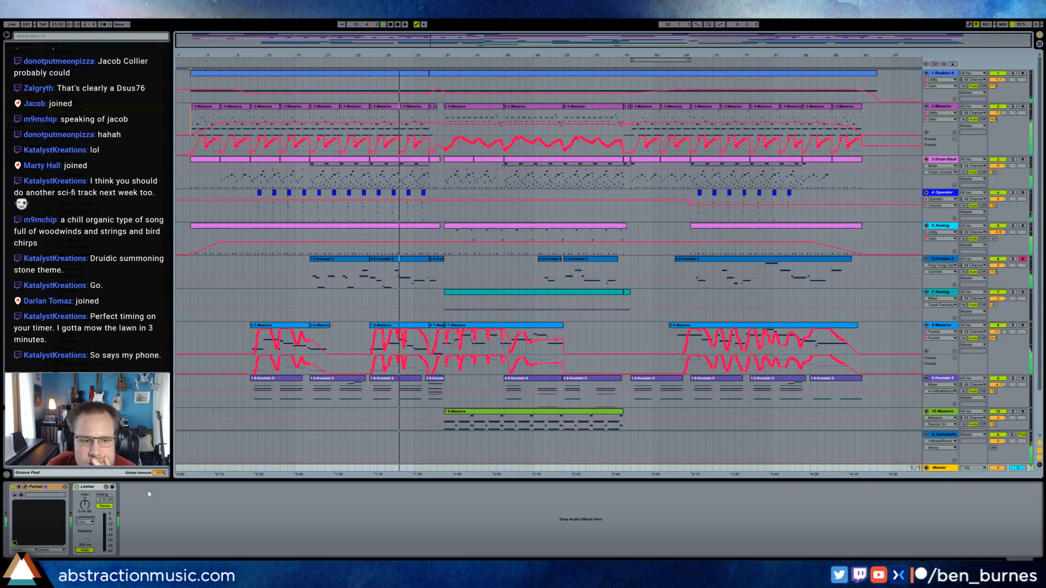
click(28, 488)
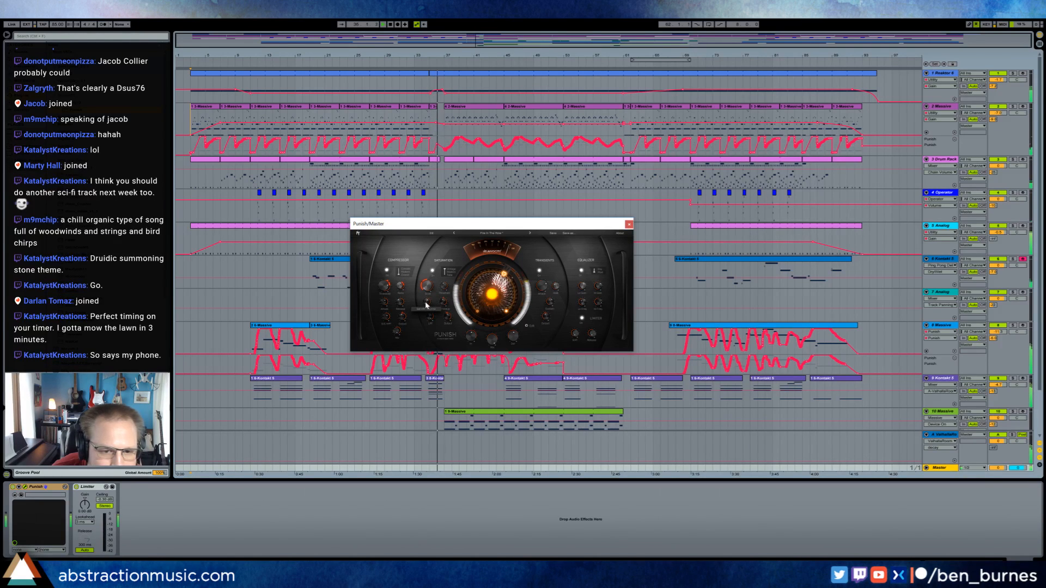
drag(443, 225, 654, 232)
Add a one-beat note at clip position 5.1.3 above the held note in track 2 Massive's short bar 35 clip.
double_click(433, 107)
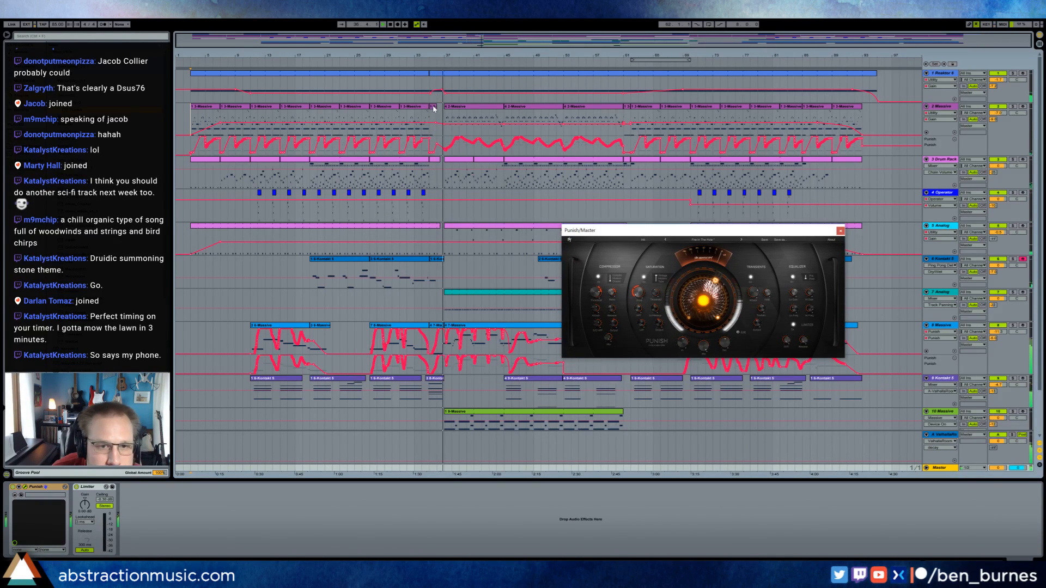
click(288, 491)
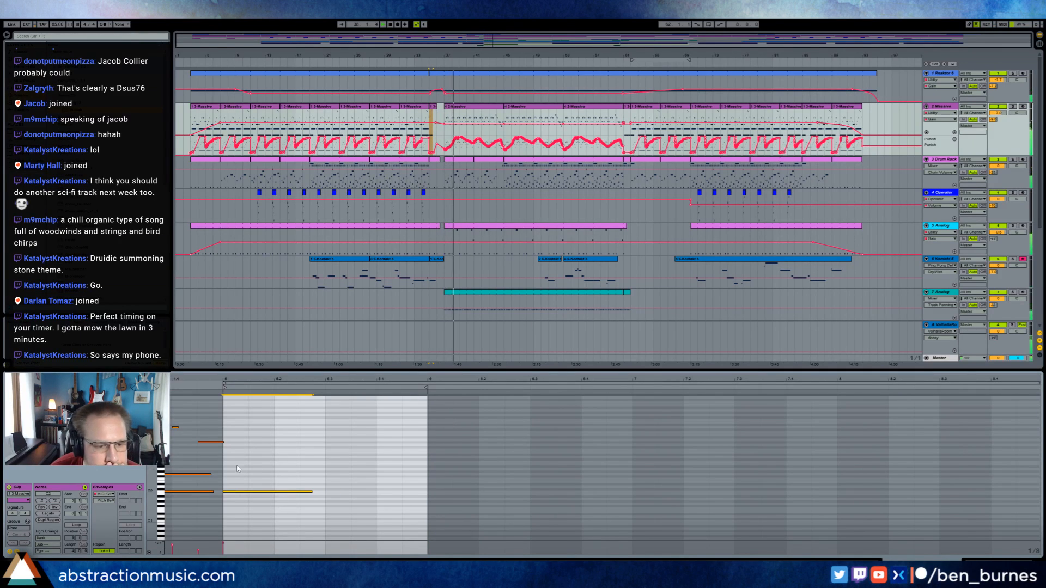
drag(250, 479, 572, 473)
double_click(538, 475)
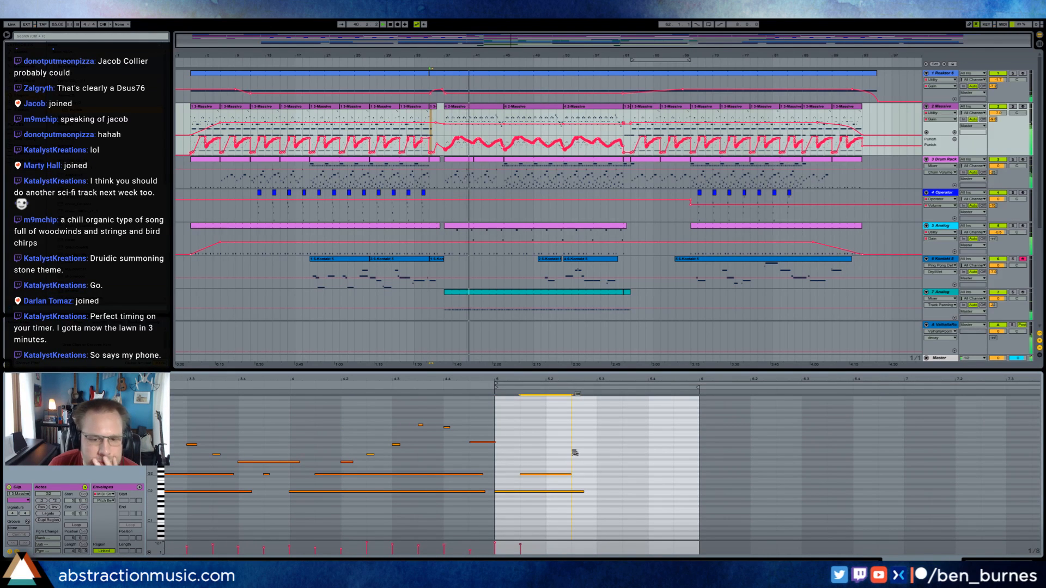
Duplicate the held low note in the bar 35 clip and move the copy above the other two notes, starting at 5.2.
click(544, 492)
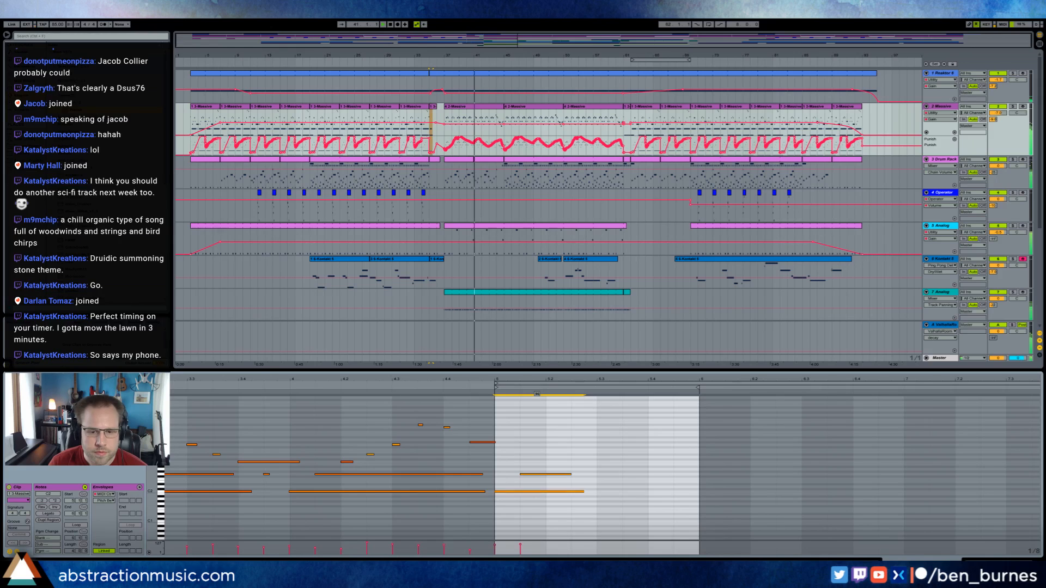
key(ctrl+d)
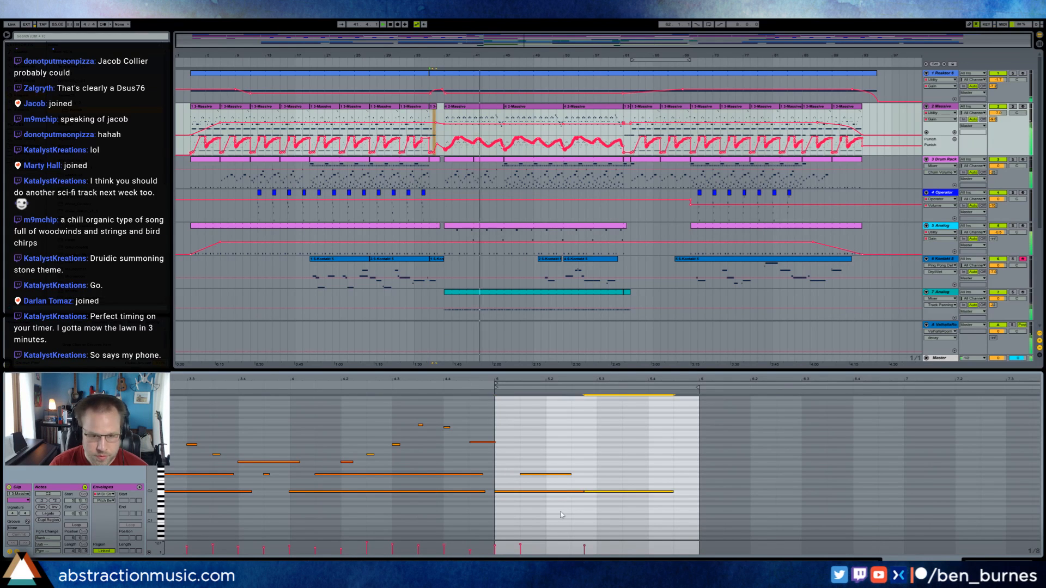
key(Up)
key(Up)
key(Up)
key(Up)
key(Up)
key(Left)
key(Up)
key(Up)
key(Up)
key(Left)
key(Up)
key(Up)
key(Up)
key(Up)
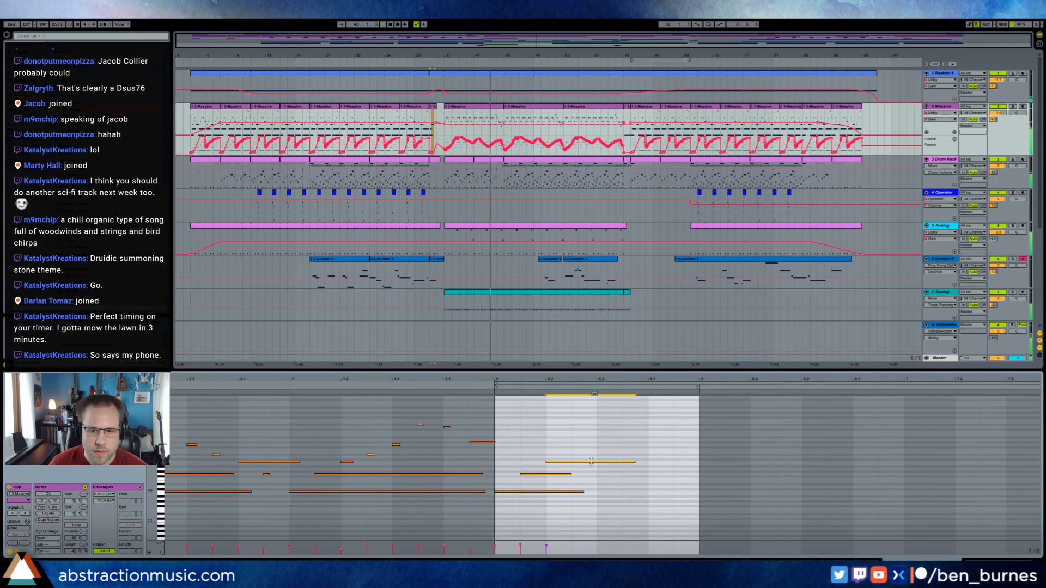
Lower the velocity of the two added notes in the bar 35 clip and return to track 2's devices.
drag(594, 462, 594, 488)
click(561, 474)
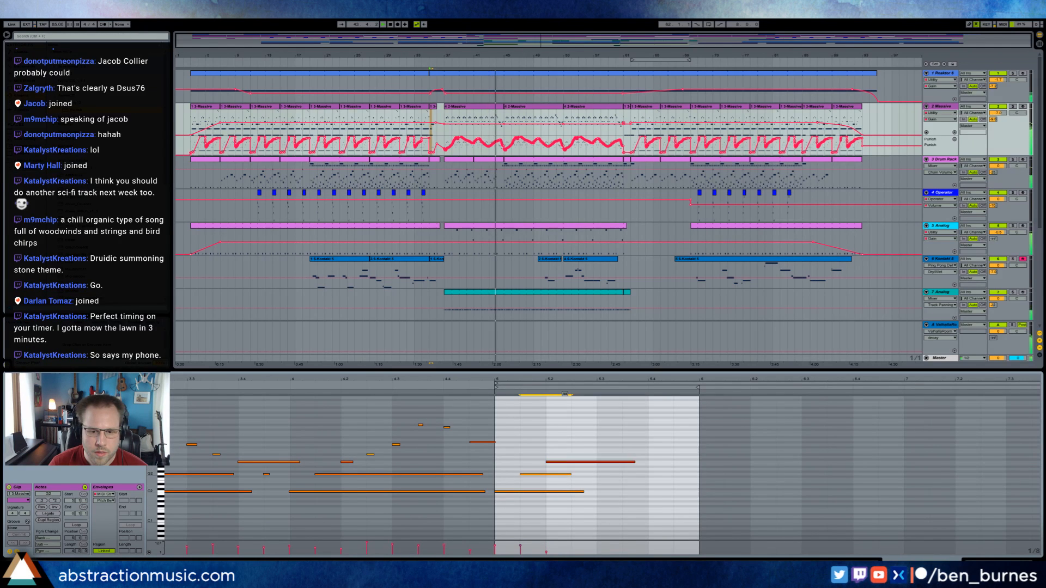
click(985, 561)
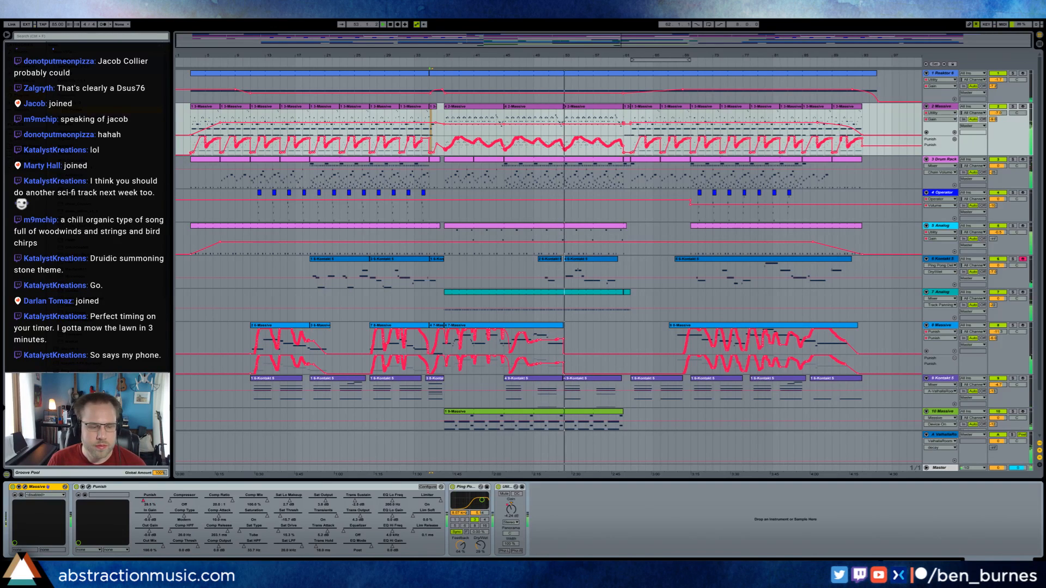
Paste a copy of track 11's bar 36 audio clip near bar 69, ending where the bar 70 section starts.
mouse_move(70, 577)
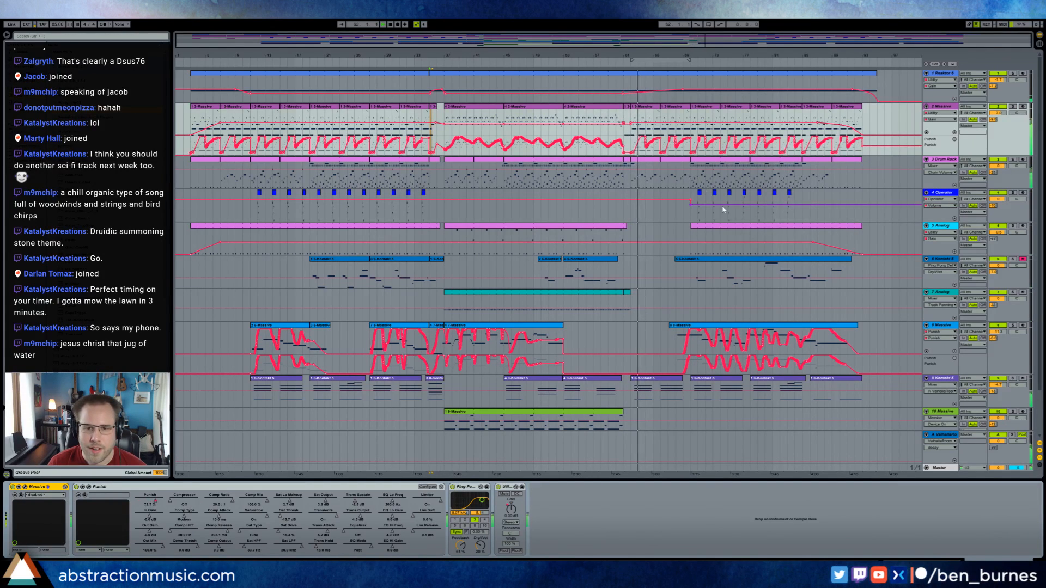
scroll(679, 305, down, 2)
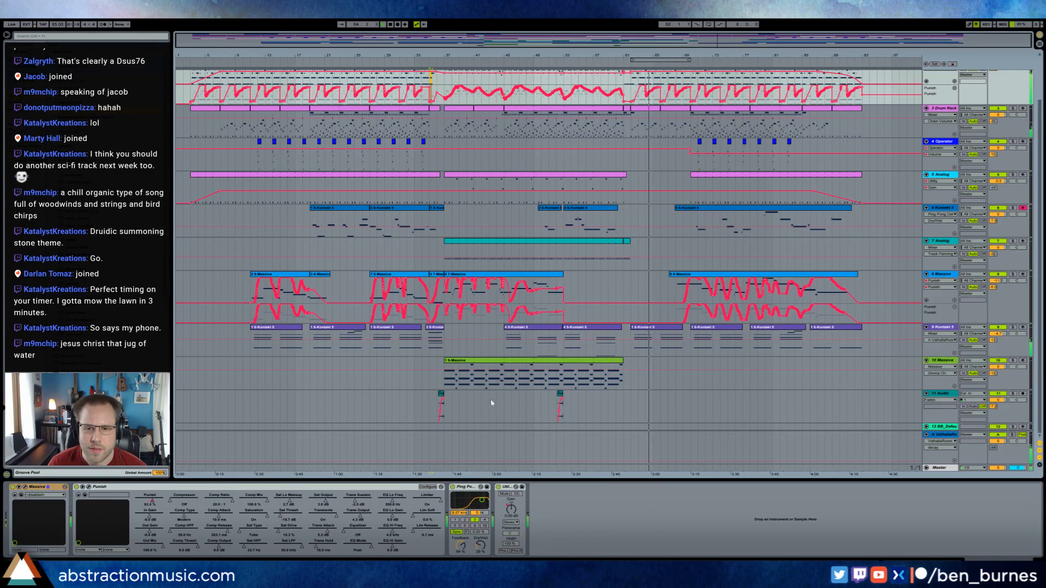
click(439, 405)
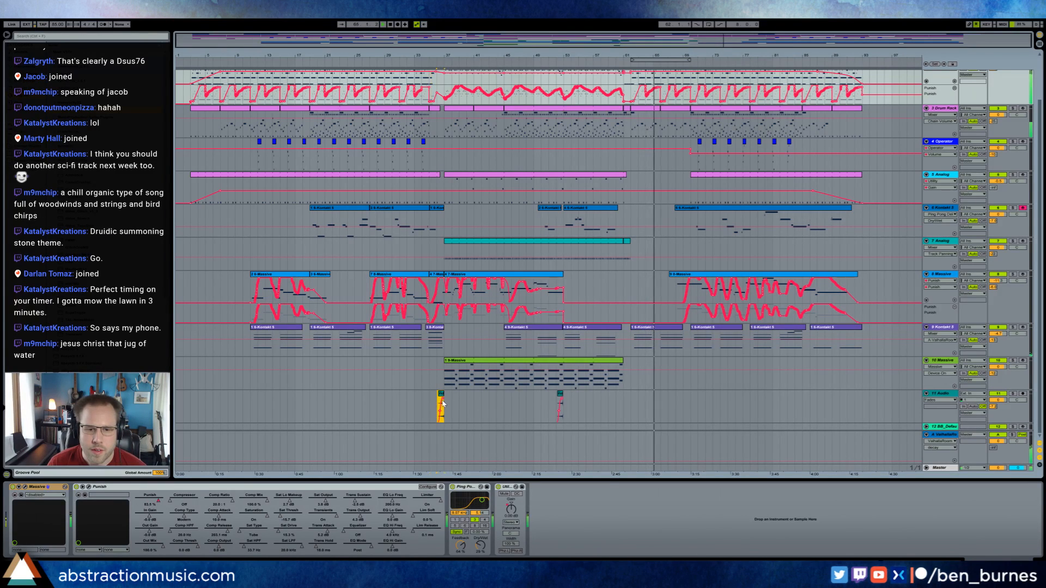
click(666, 403)
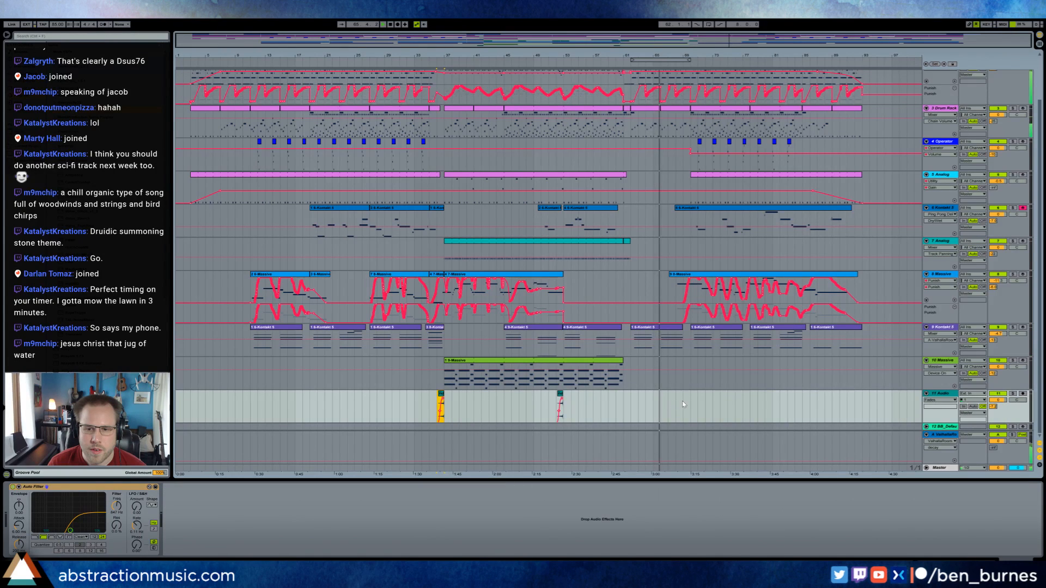
key(ctrl+v)
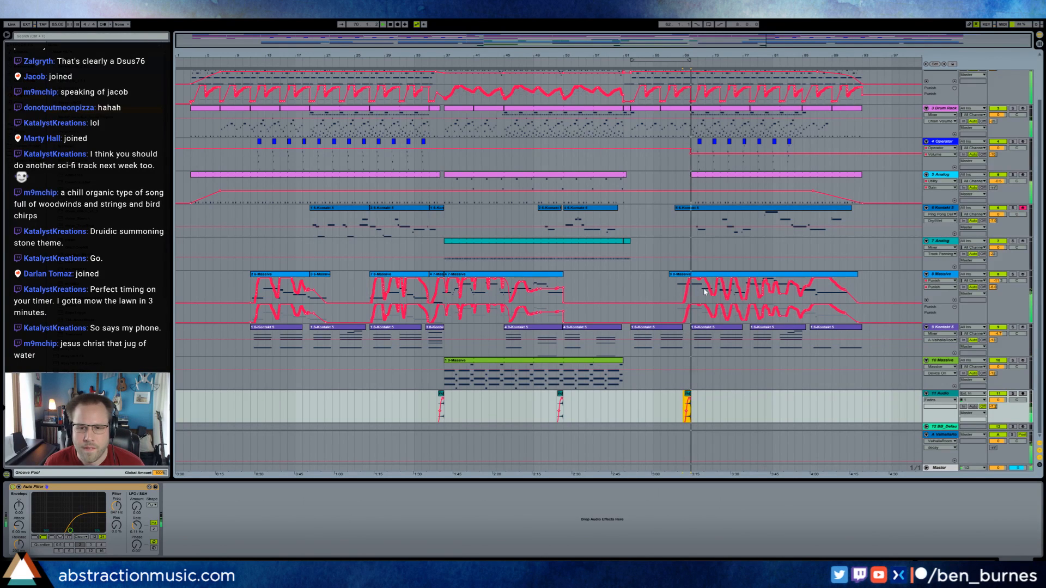
Listen through the outro to the end of the track while checking the mixer levels.
scroll(705, 292, up, 2)
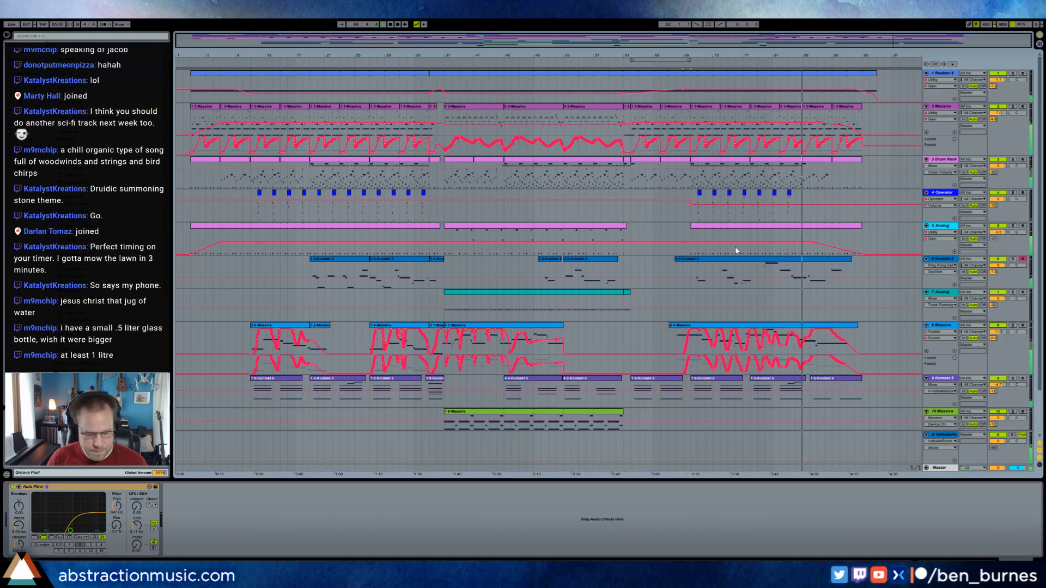
key(Tab)
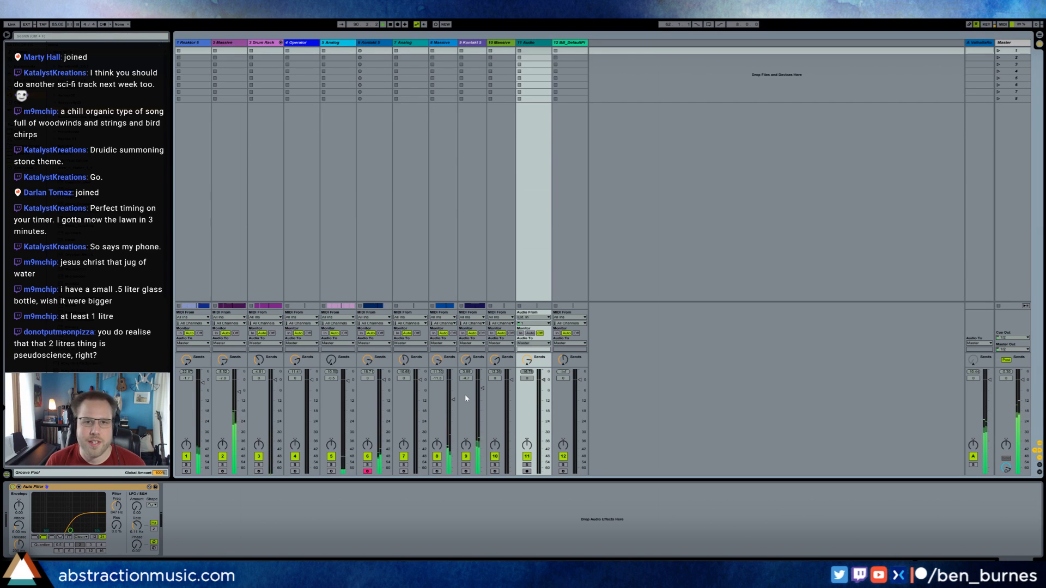
key(Tab)
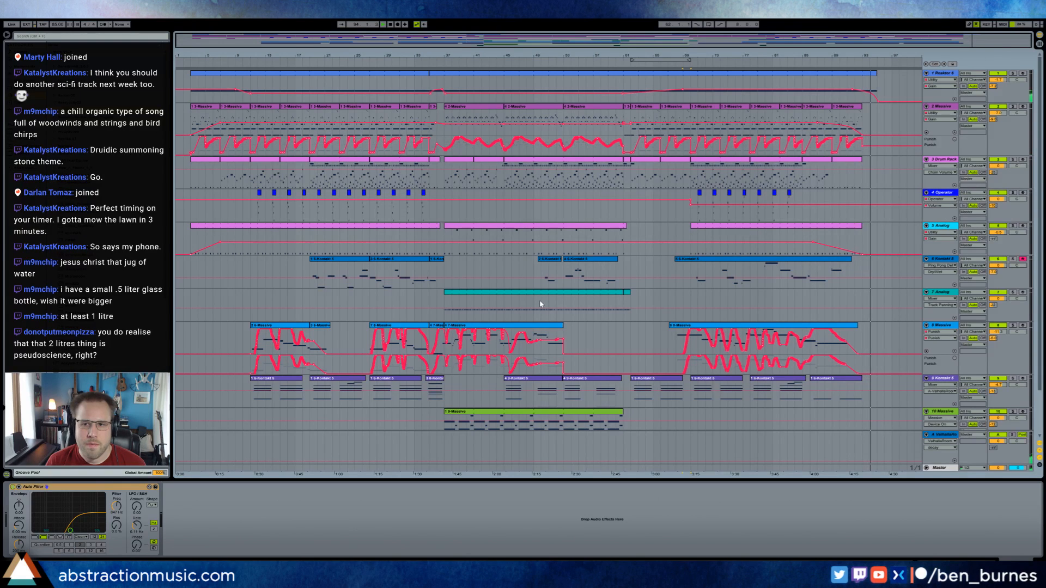
Export the full length of the arrangement to the Desktop as a WAV, removing v2 from the file name 2017-09-06 The Aftermath_v2.
drag(185, 82, 879, 79)
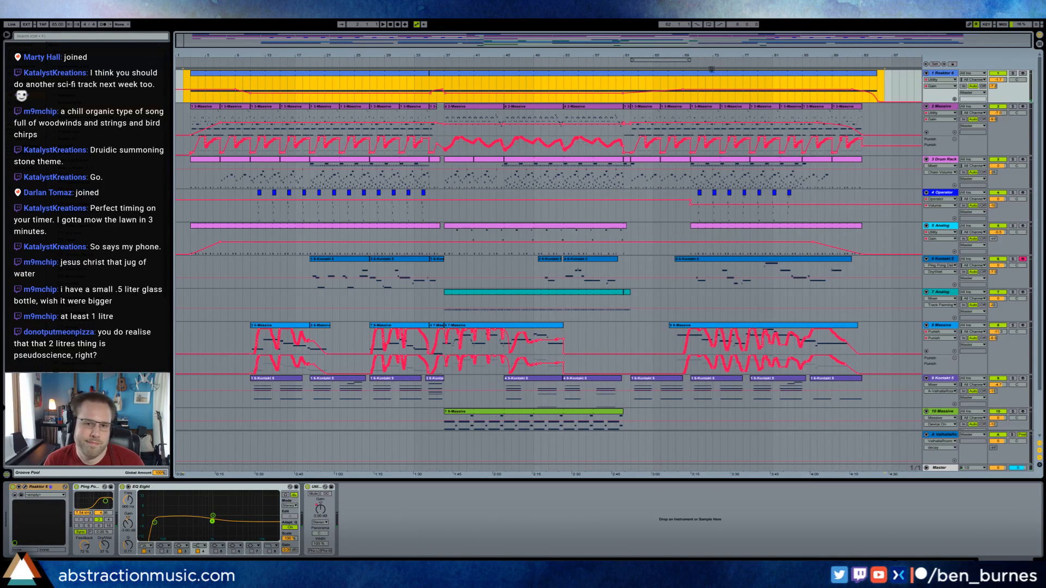
key(ctrl+shift+r)
click(514, 390)
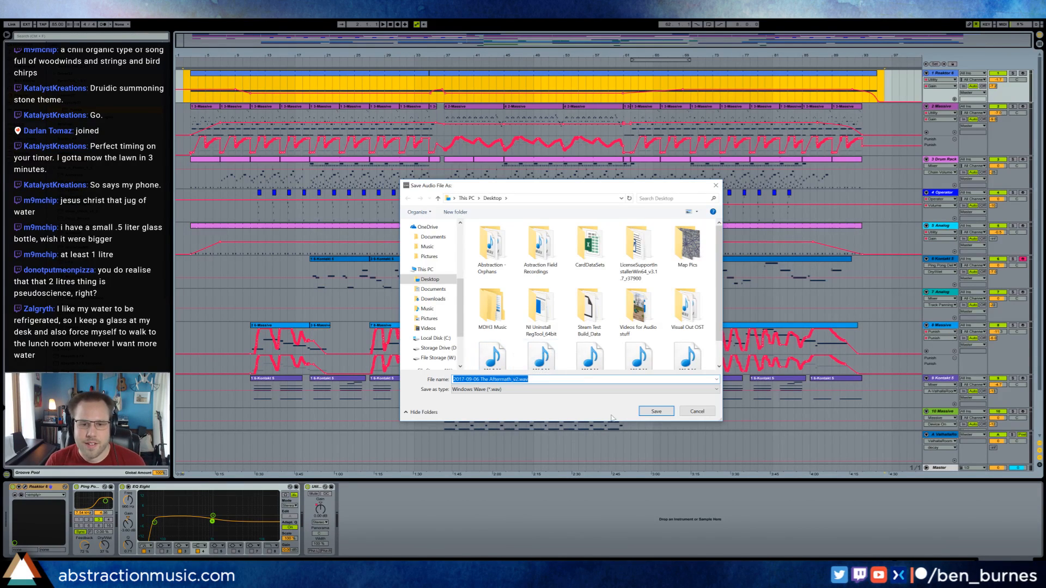
click(517, 381)
key(BackSpace)
key(BackSpace)
key(BackSpace)
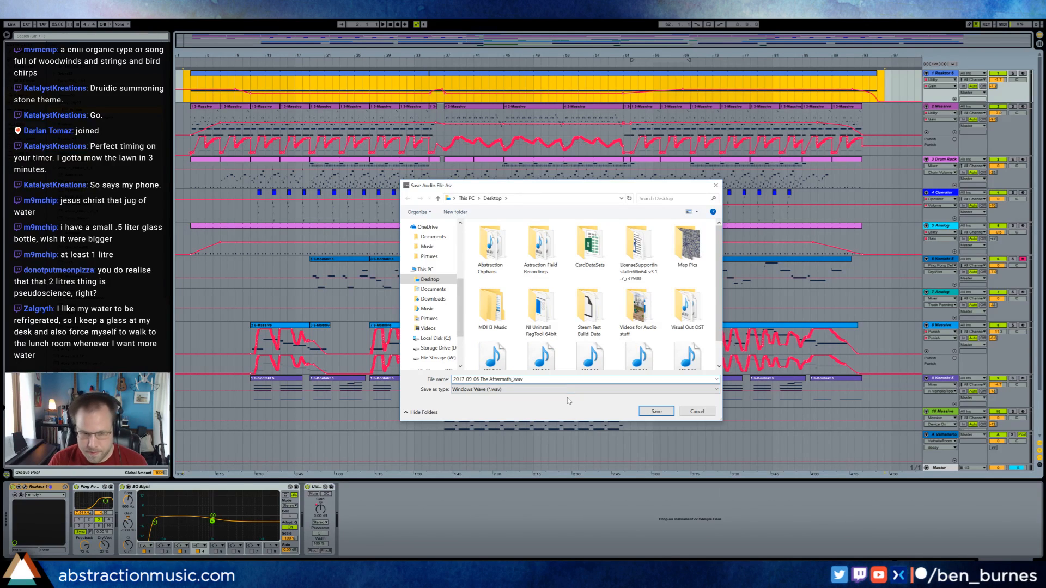
key(Return)
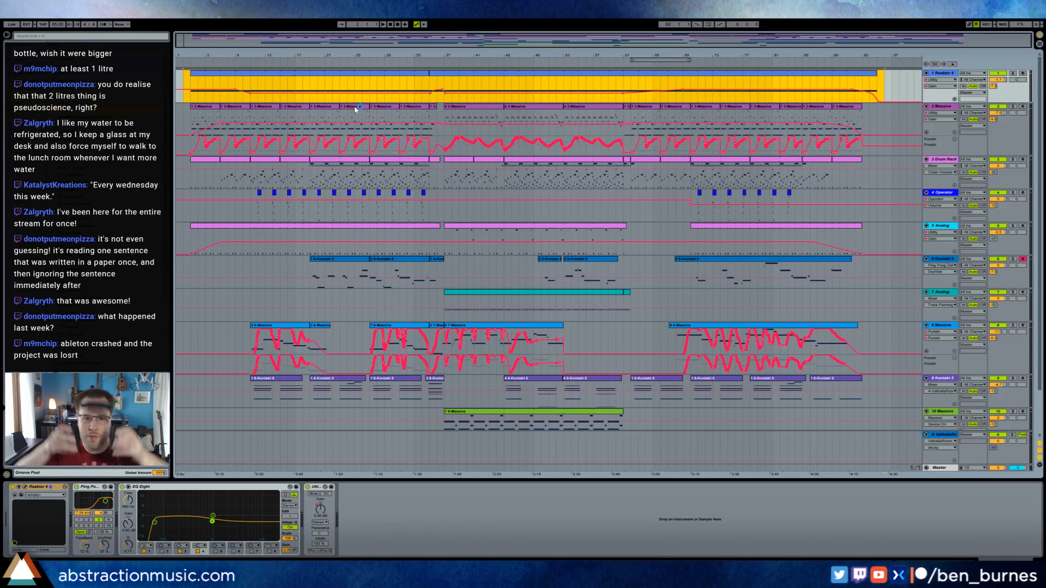
Duplicate the last two notes in track 2's short clip before the middle section, placing the copies right after the originals and an octave higher.
click(402, 64)
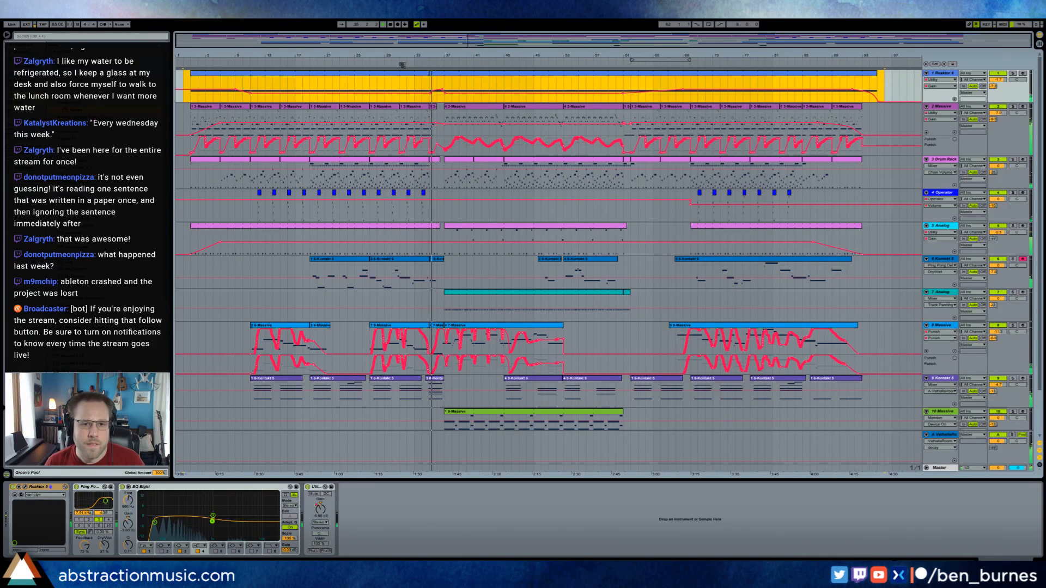
double_click(442, 114)
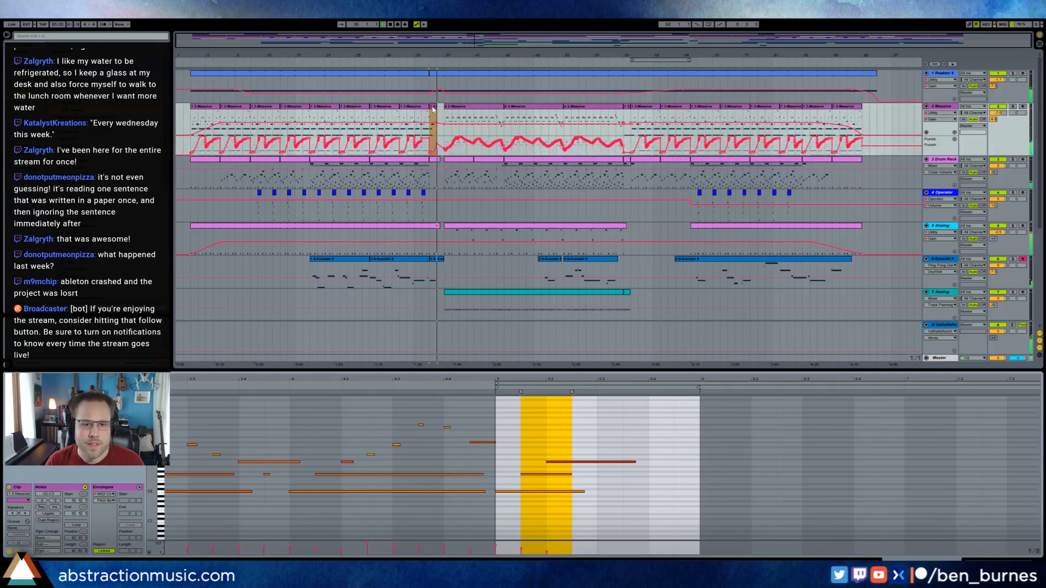
drag(534, 444, 571, 482)
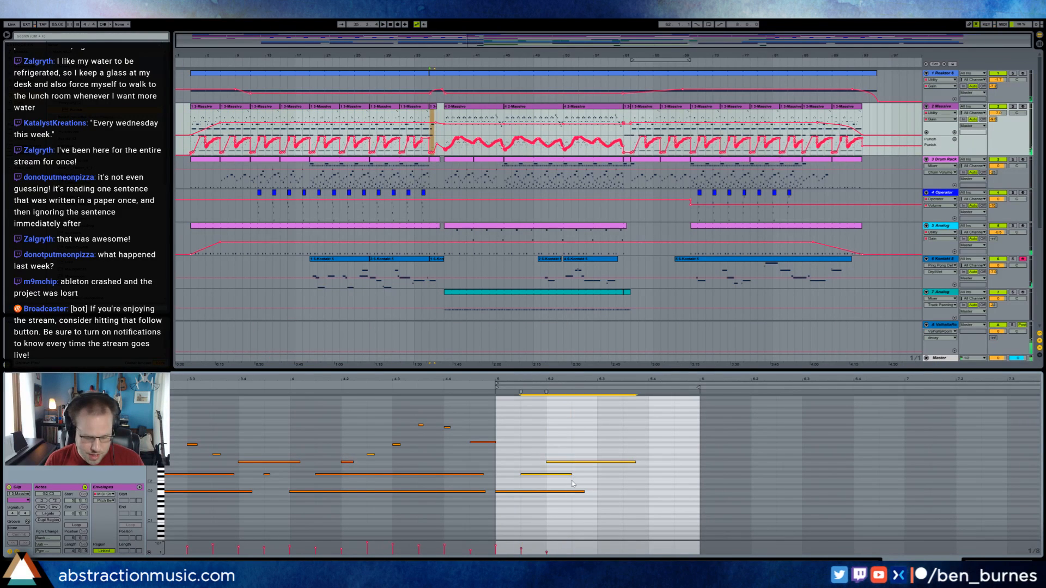
key(ctrl+d)
key(Up)
key(Up)
key(Up)
key(Up)
key(Left)
key(Left)
key(Left)
key(Left)
key(Left)
key(Up)
key(Up)
key(Up)
key(Up)
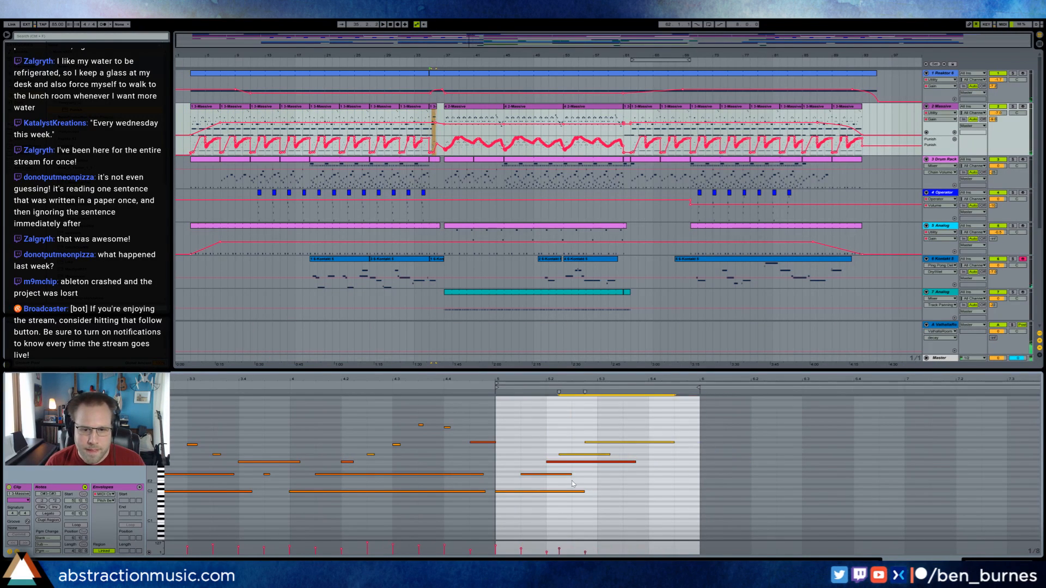
key(Right)
key(Down)
key(Down)
key(Down)
key(Down)
key(Down)
key(Down)
key(Down)
key(Down)
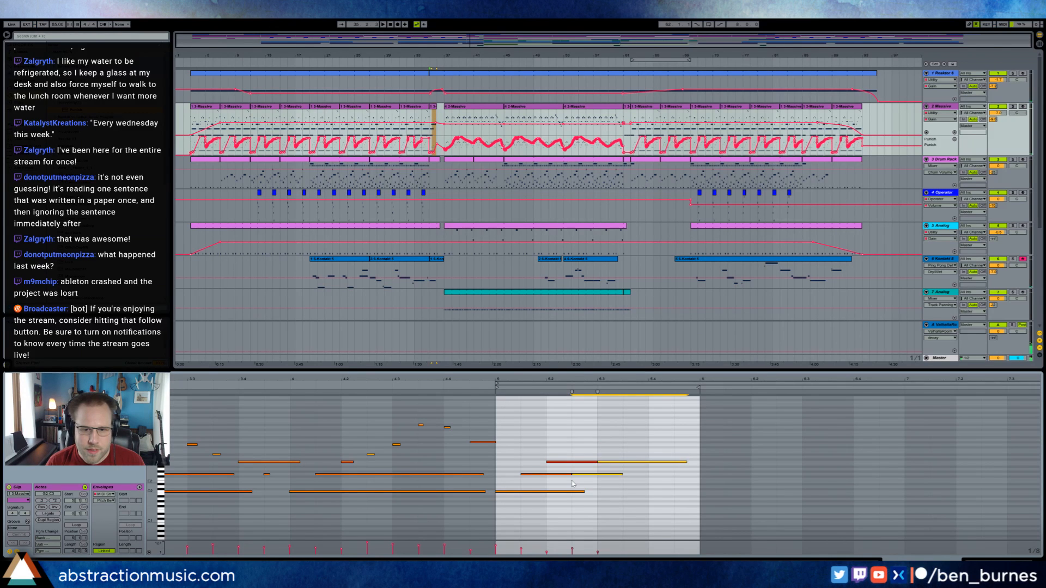
key(shift+Up)
Duplicate the lower of the two copied notes right after itself, raise it an octave, and play the transition.
drag(626, 435, 606, 446)
key(ctrl+d)
key(shift+Up)
key(space)
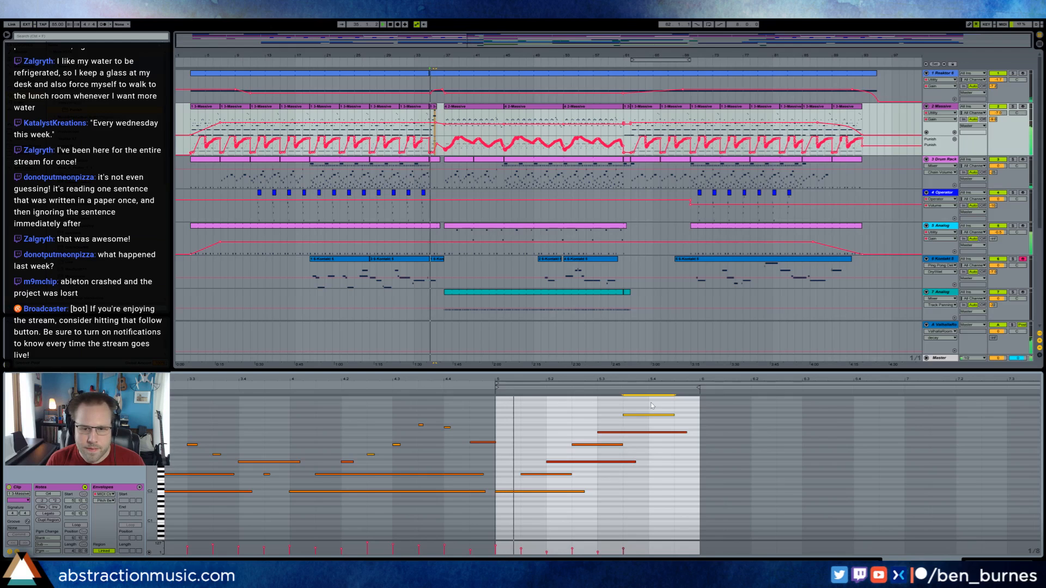
Lower the velocity of the highest added note in the transition clip and return to track 2's devices.
click(649, 406)
mouse_move(652, 405)
mouse_down()
mouse_move(572, 539)
mouse_move(521, 550)
mouse_move(629, 556)
mouse_up()
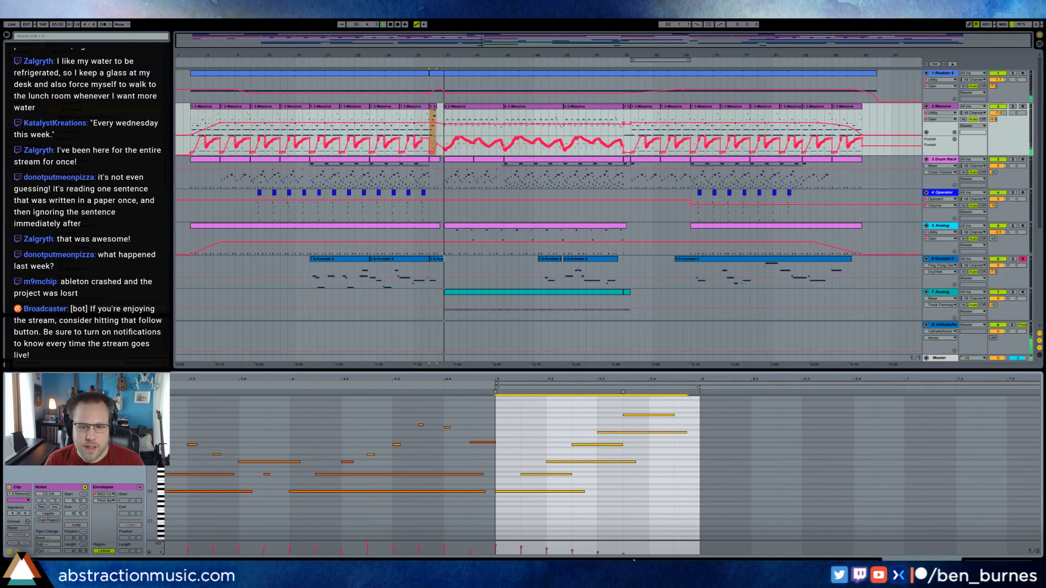
key(shift+Tab)
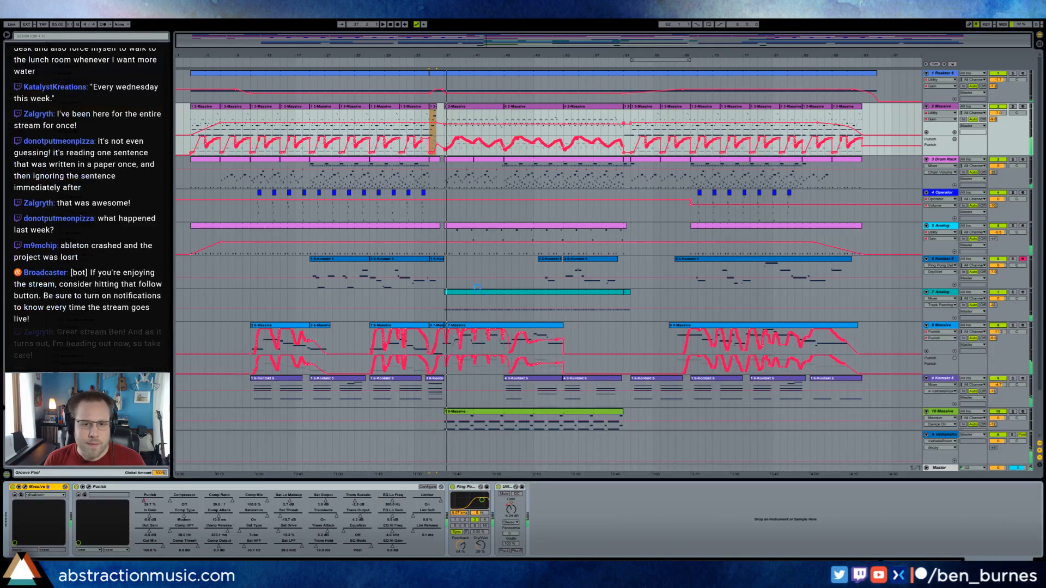